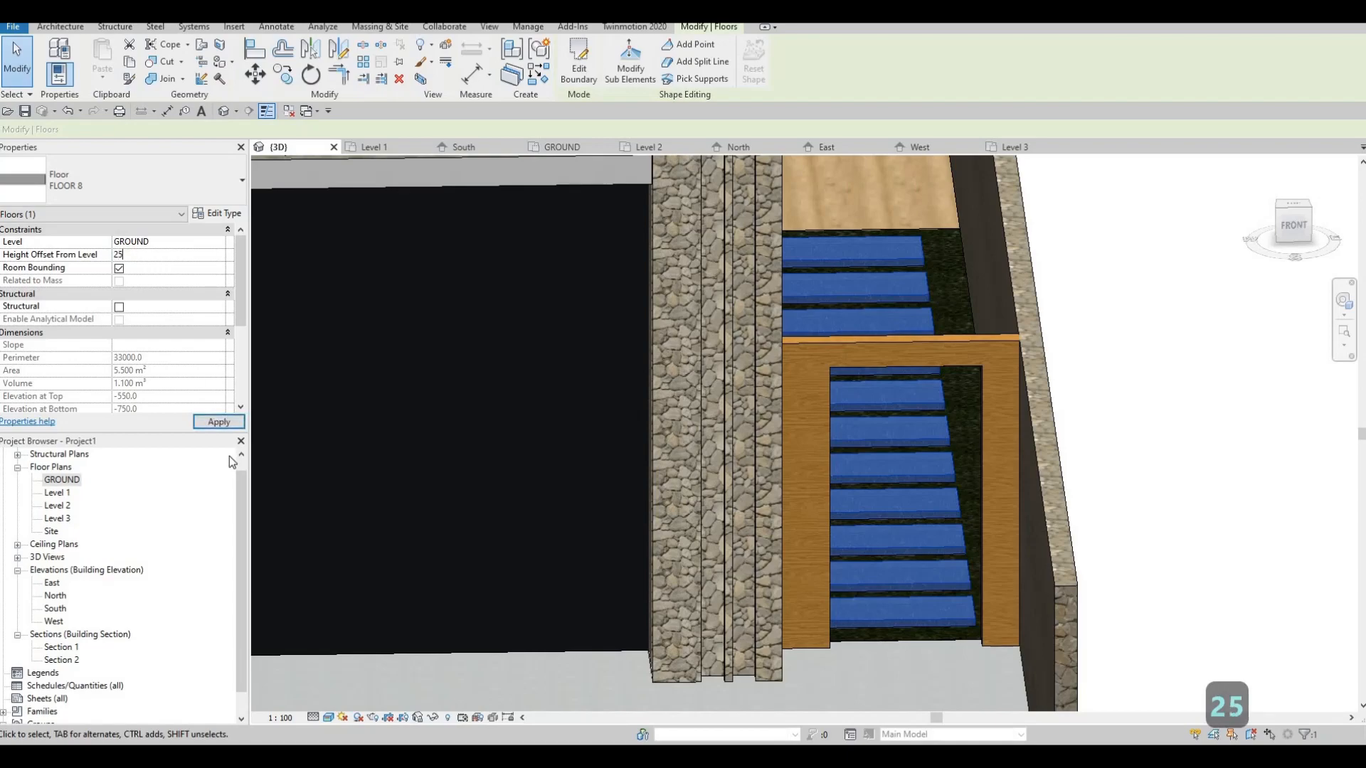
- Set the side walkway slabs' height offset from the GROUND level to 25 mm and deselect them
{"action": "left_click", "coordinate": [239, 427]}
{"action": "key", "text": "Escape"}
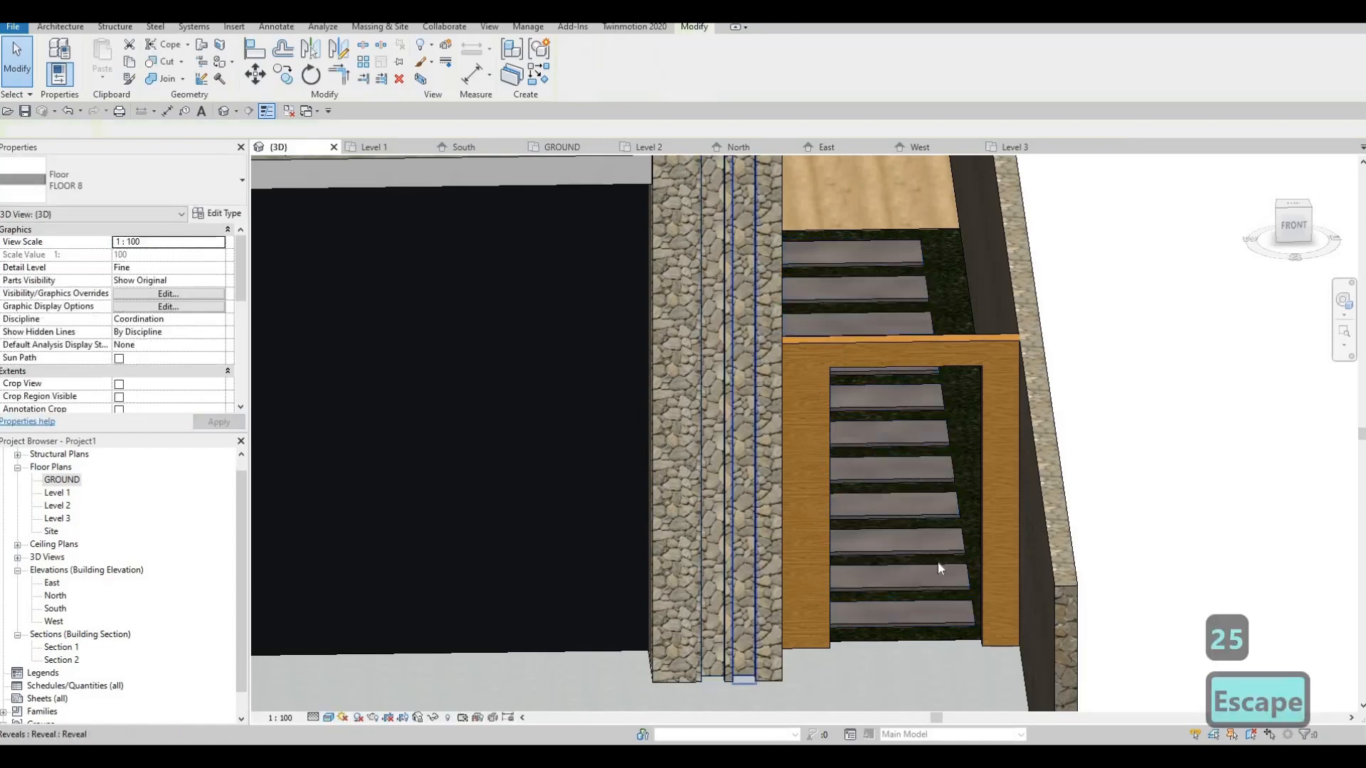
{"action": "scroll", "coordinate": [938, 562], "scroll_direction": "up", "scroll_amount": 3}
{"action": "scroll", "coordinate": [893, 460], "scroll_direction": "down", "scroll_amount": 3}
- Inspect the layer structure and material of the pool wall type without changing it
{"action": "middle_click_drag", "start_coordinate": [894, 460], "coordinate": [852, 430], "text": "shift"}
{"action": "left_click", "coordinate": [889, 375]}
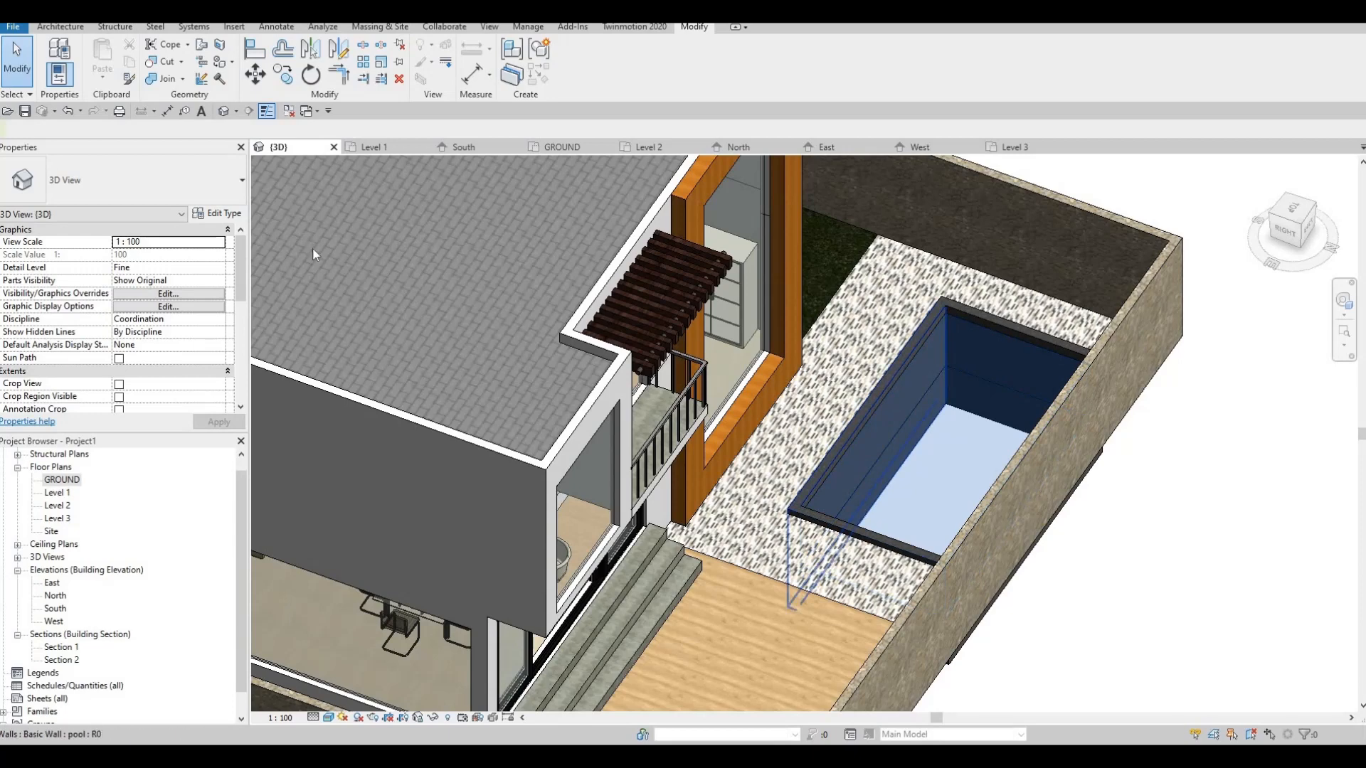
{"action": "left_click", "coordinate": [226, 214]}
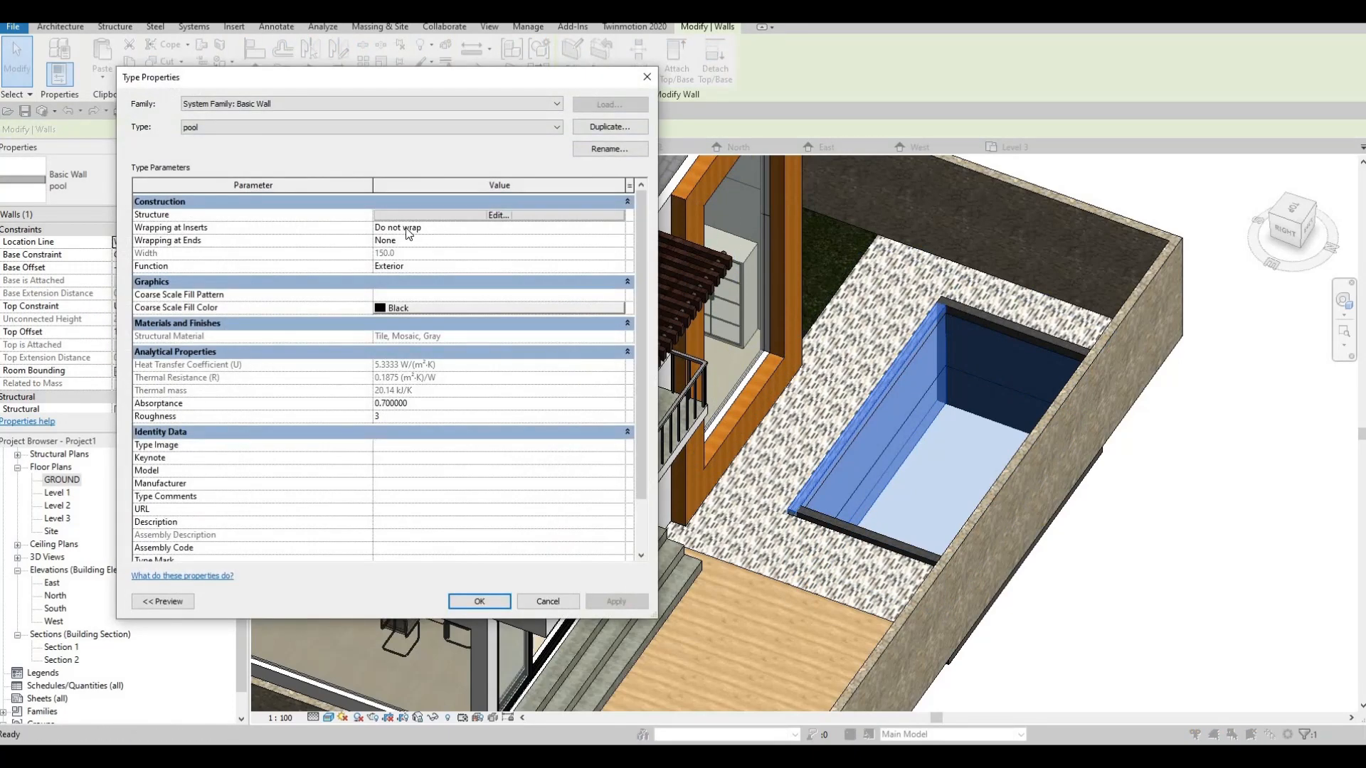
{"action": "left_click", "coordinate": [402, 215]}
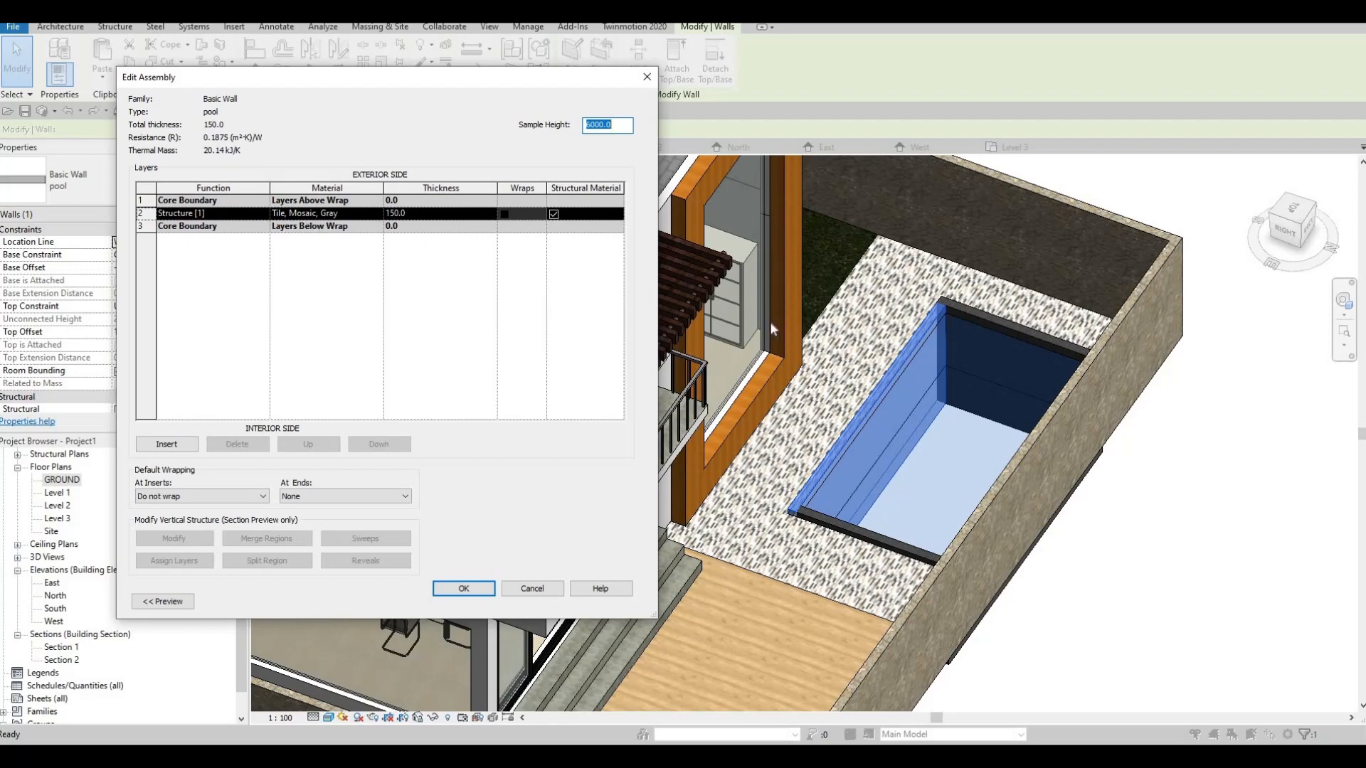
{"action": "key", "text": "Escape"}
{"action": "key", "text": "Escape"}
{"action": "key", "text": "Escape"}
{"action": "key", "text": "Escape"}
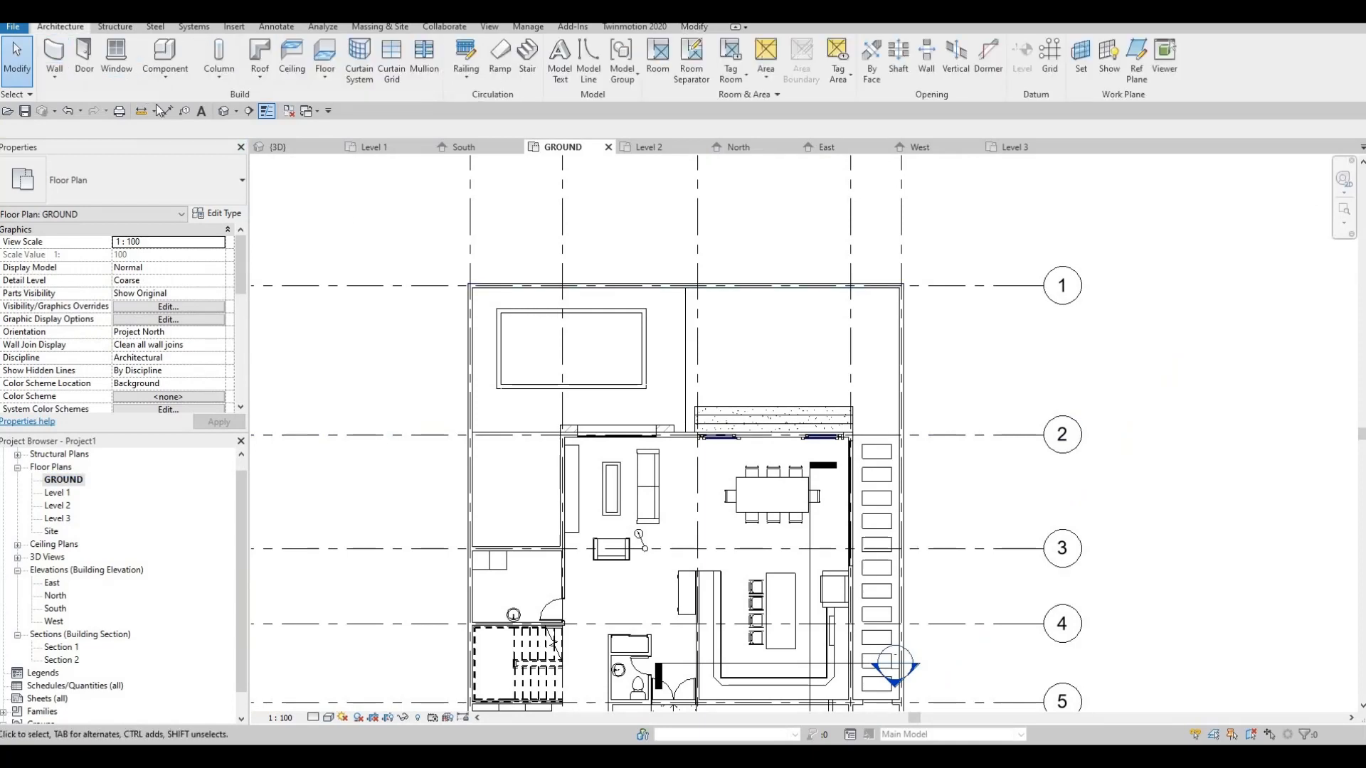
- Create an in-place component of category Generic Models in the GROUND floor plan and start an extrusion
{"action": "left_click", "coordinate": [165, 71]}
{"action": "left_click", "coordinate": [187, 132]}
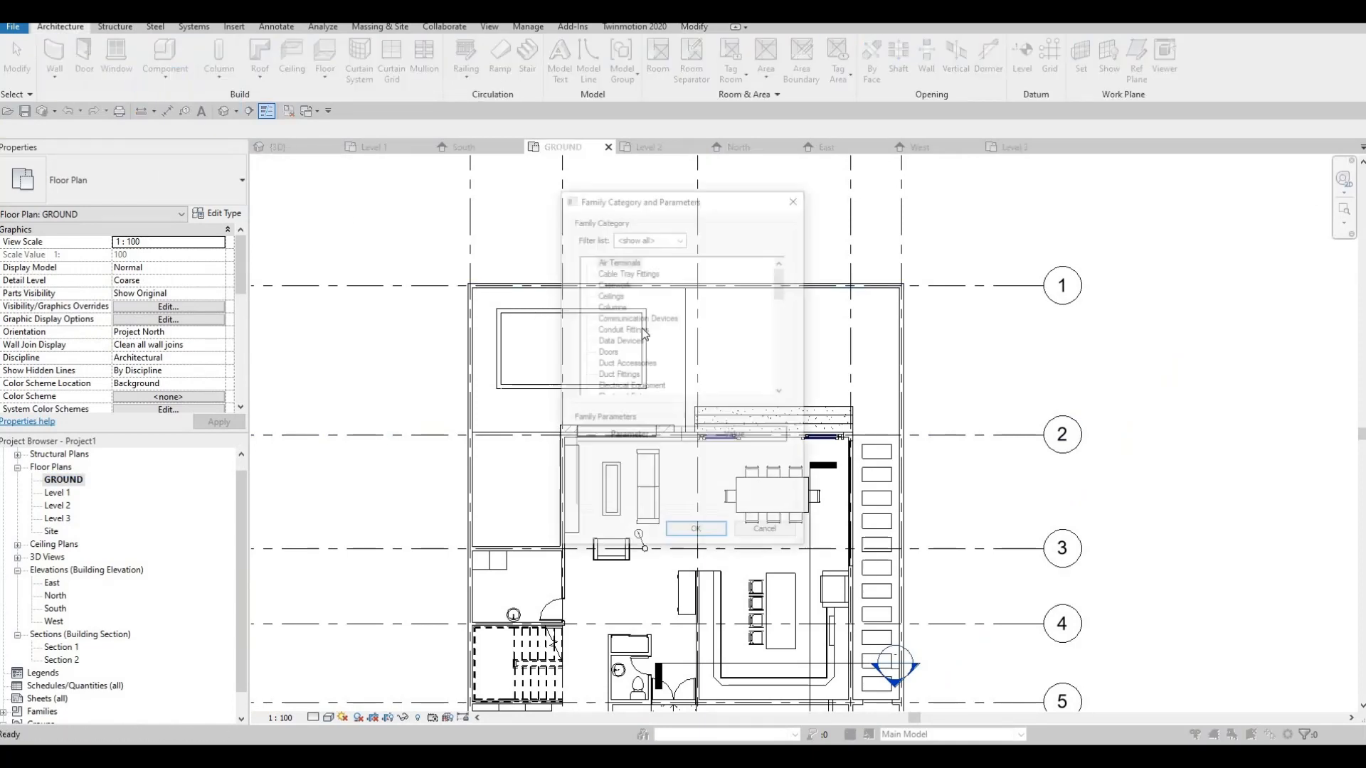
{"action": "scroll", "coordinate": [622, 313], "scroll_direction": "down", "scroll_amount": 5}
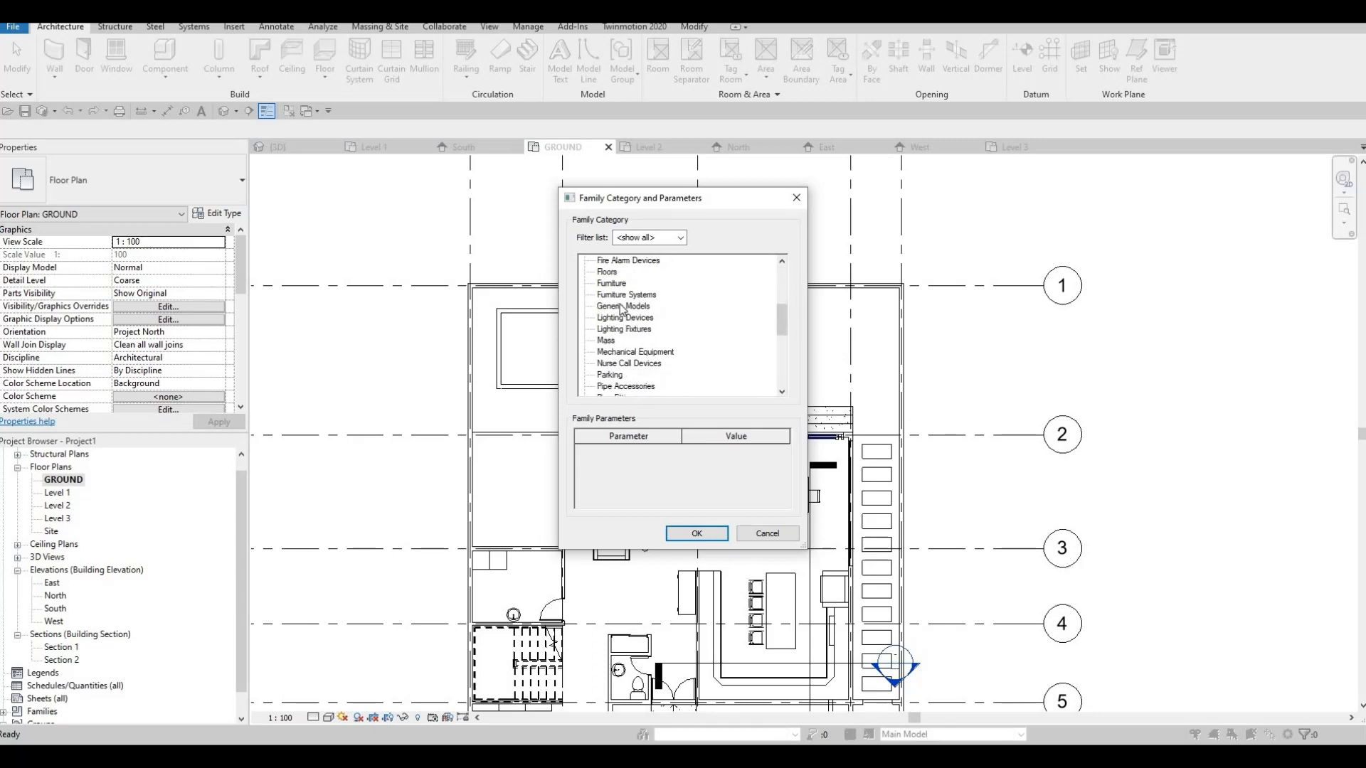
{"action": "left_click", "coordinate": [683, 534]}
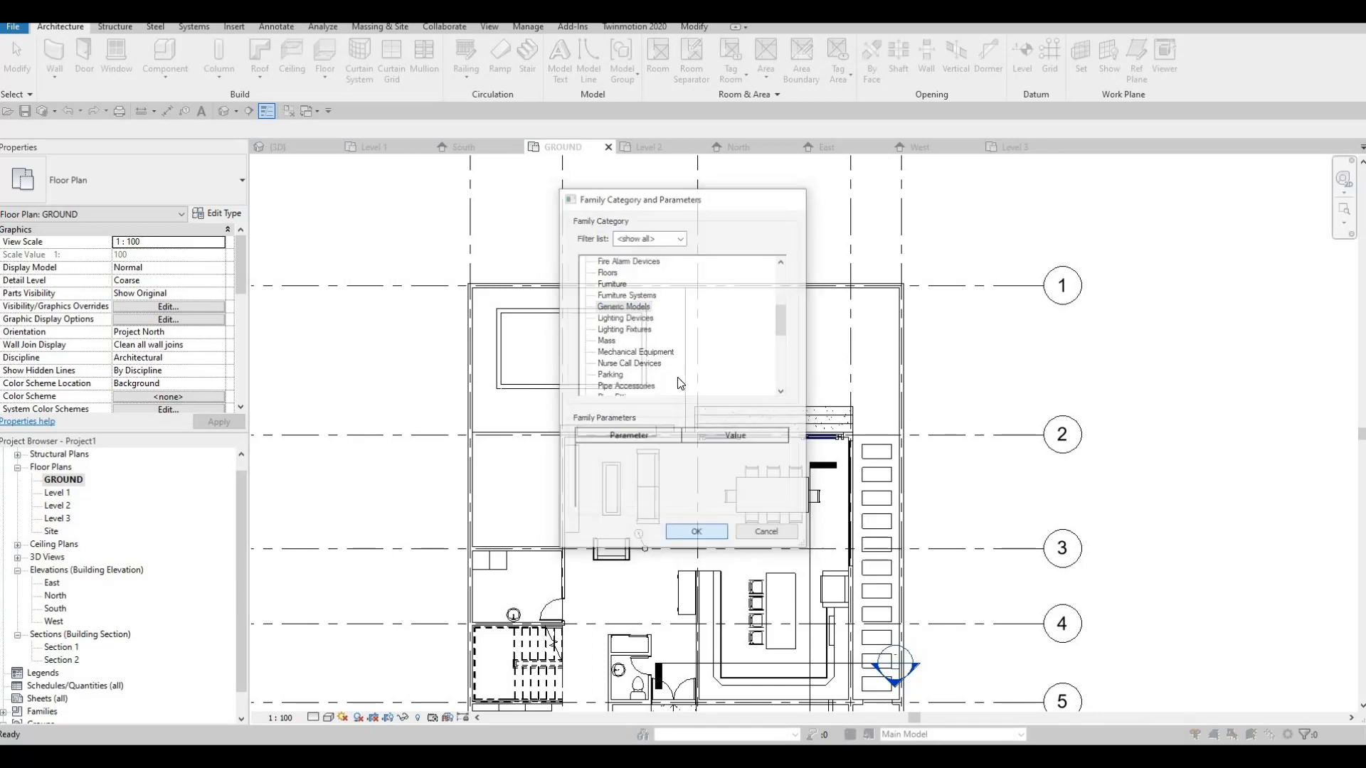
{"action": "left_click", "coordinate": [683, 403]}
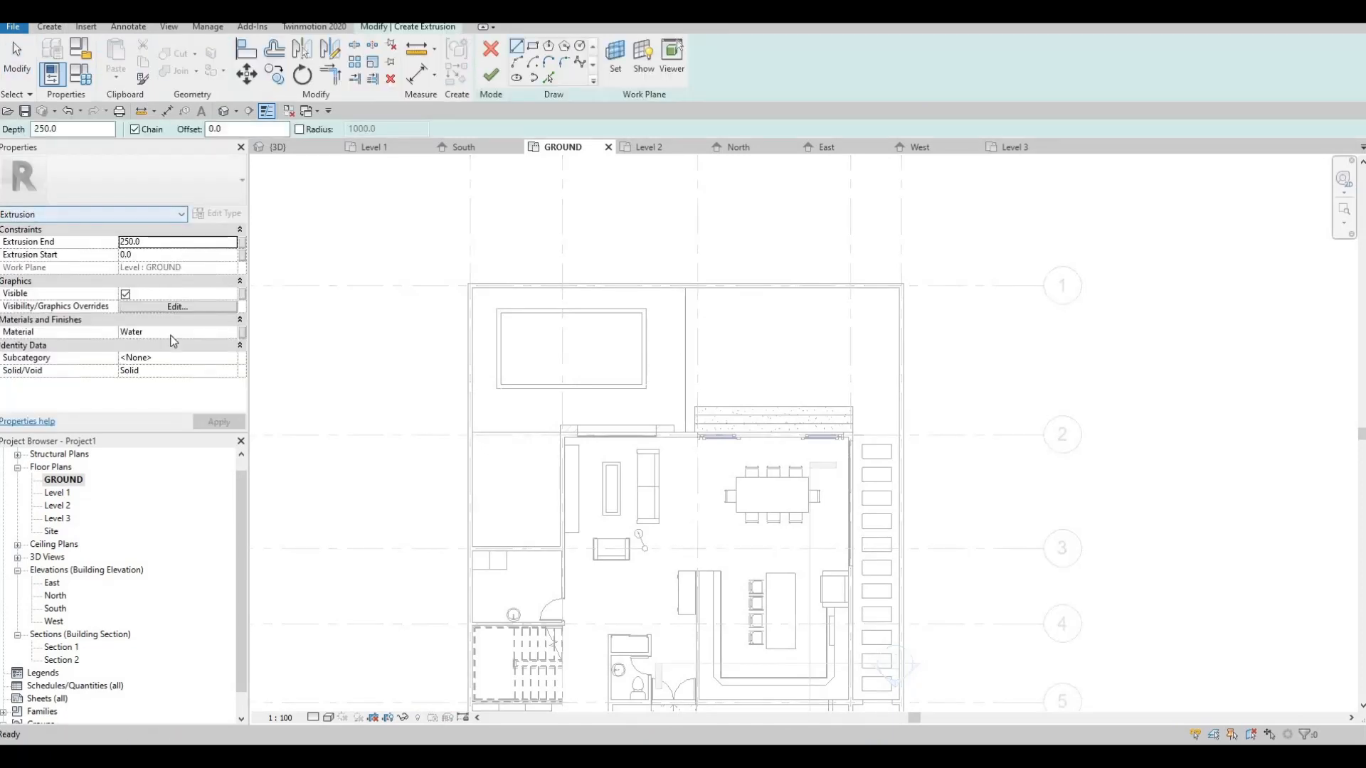
{"action": "left_click", "coordinate": [171, 332]}
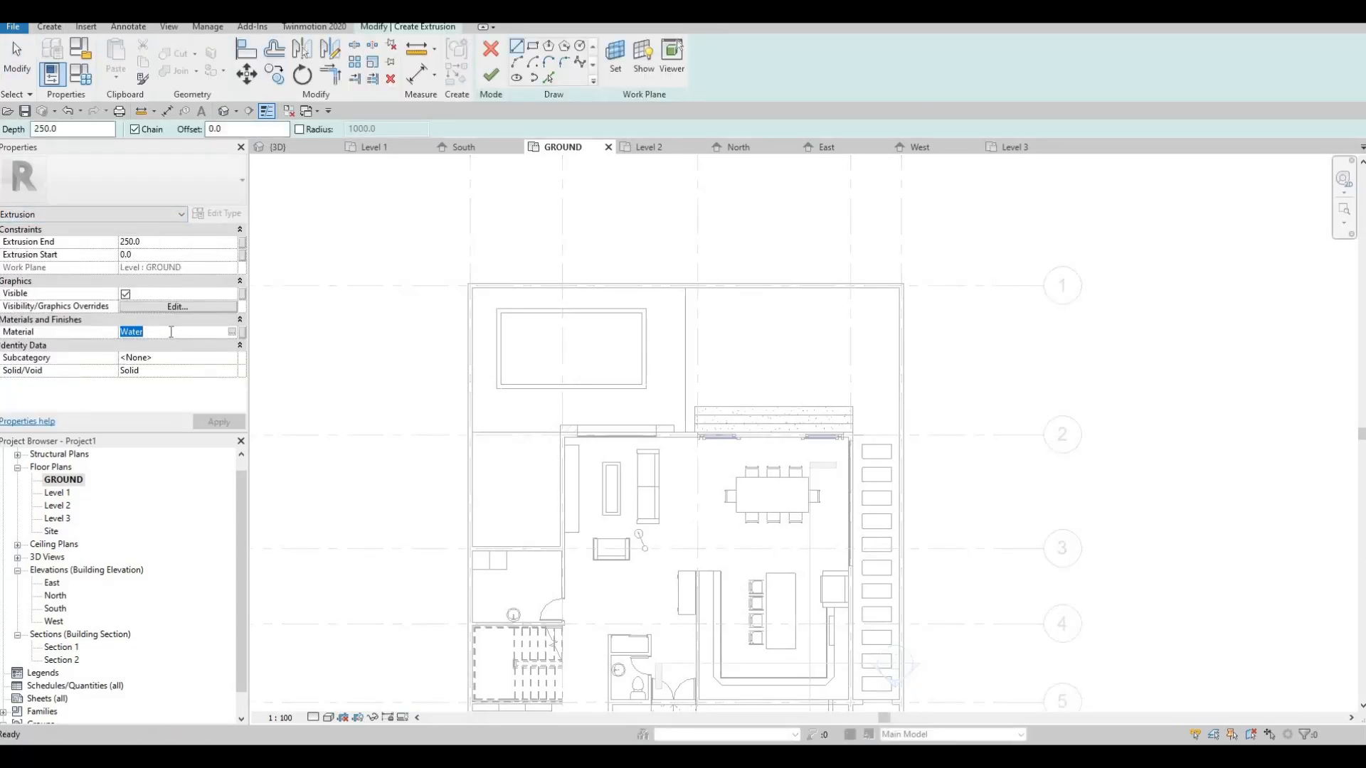
{"action": "type", "text": "mosei"}
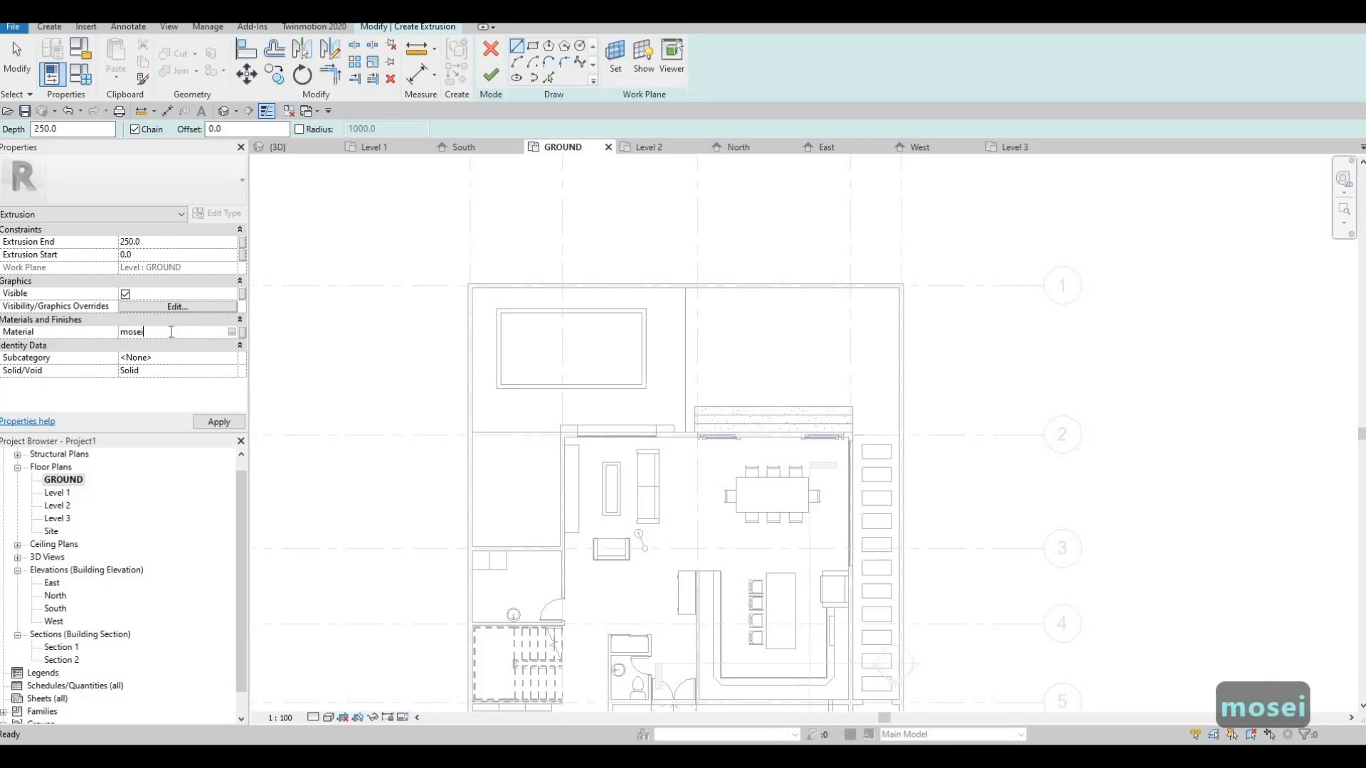
{"action": "type", "text": "c"}
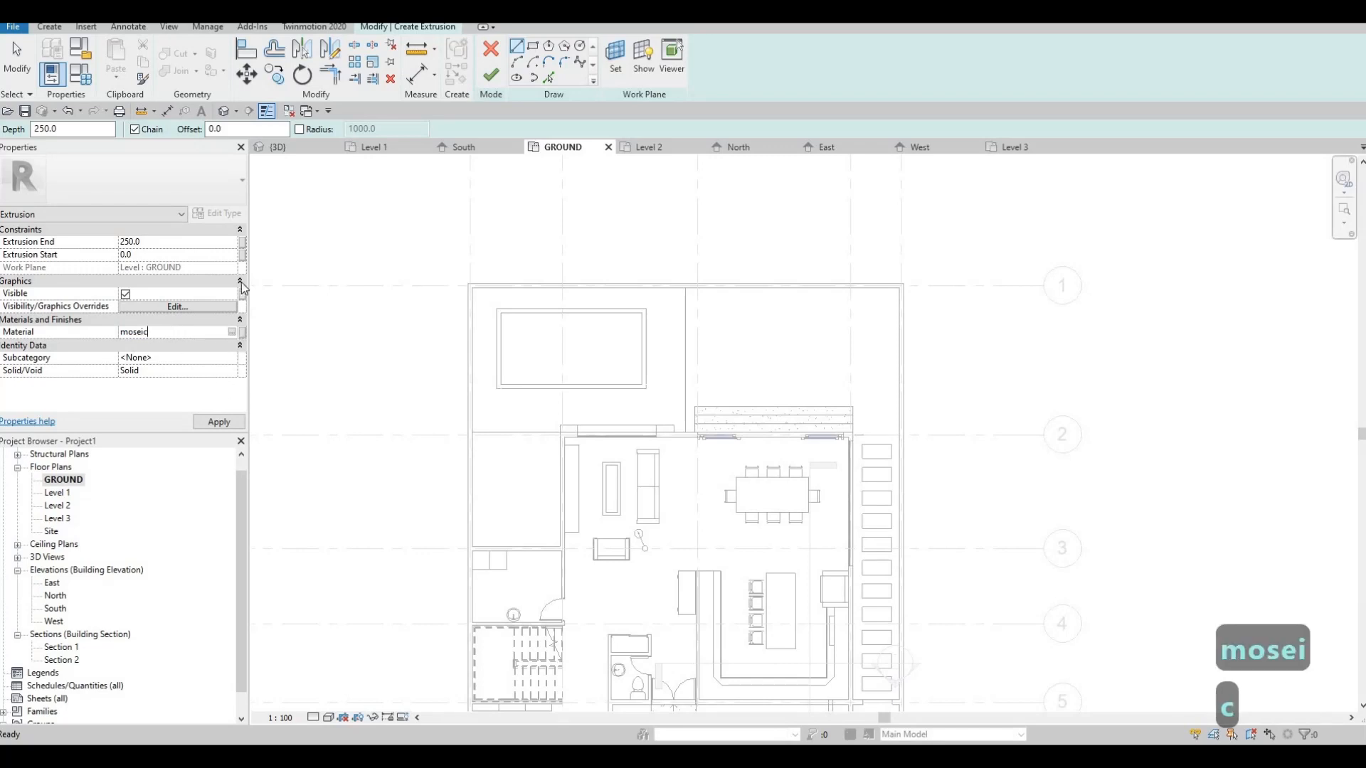
- Search the project materials for "mos" and assign Tile, Mosaic, Gray to the extrusion
{"action": "left_click", "coordinate": [232, 333]}
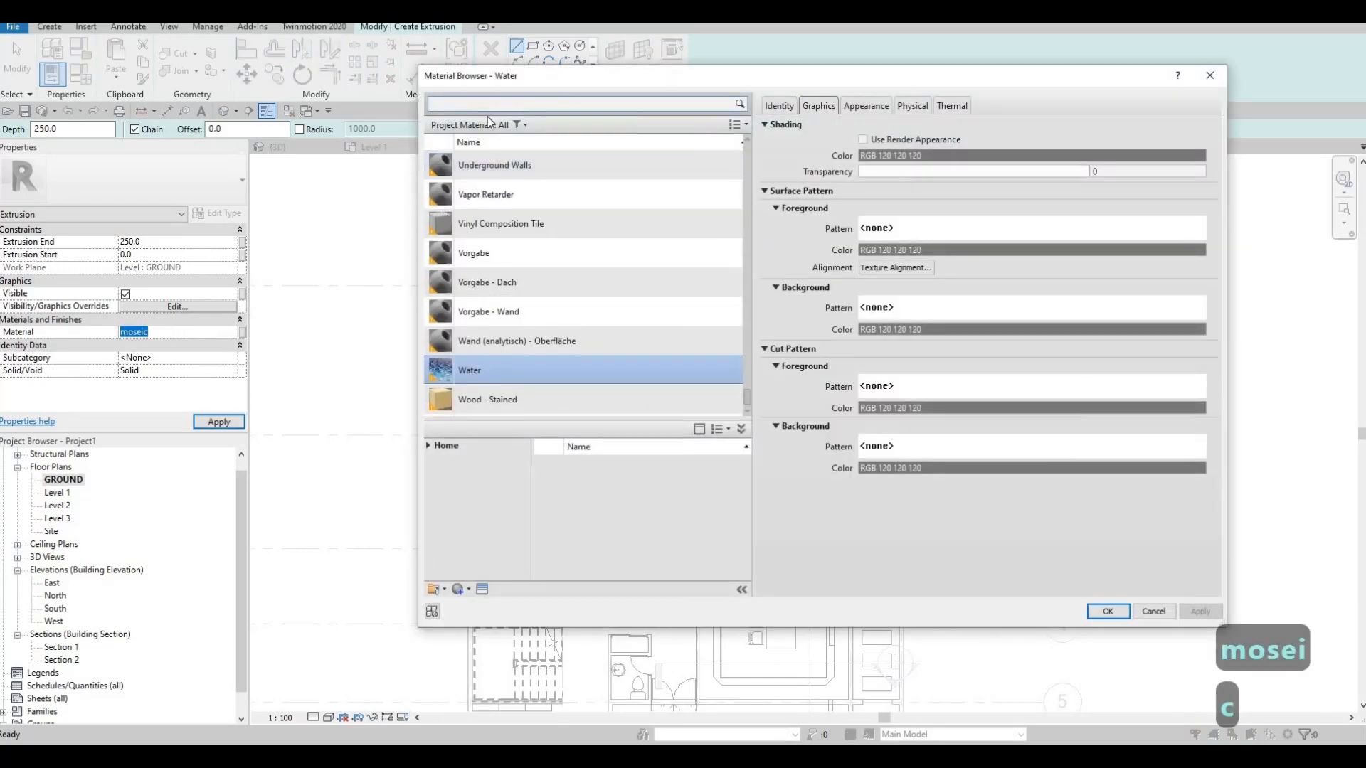
{"action": "left_click", "coordinate": [488, 104]}
{"action": "type", "text": "mo"}
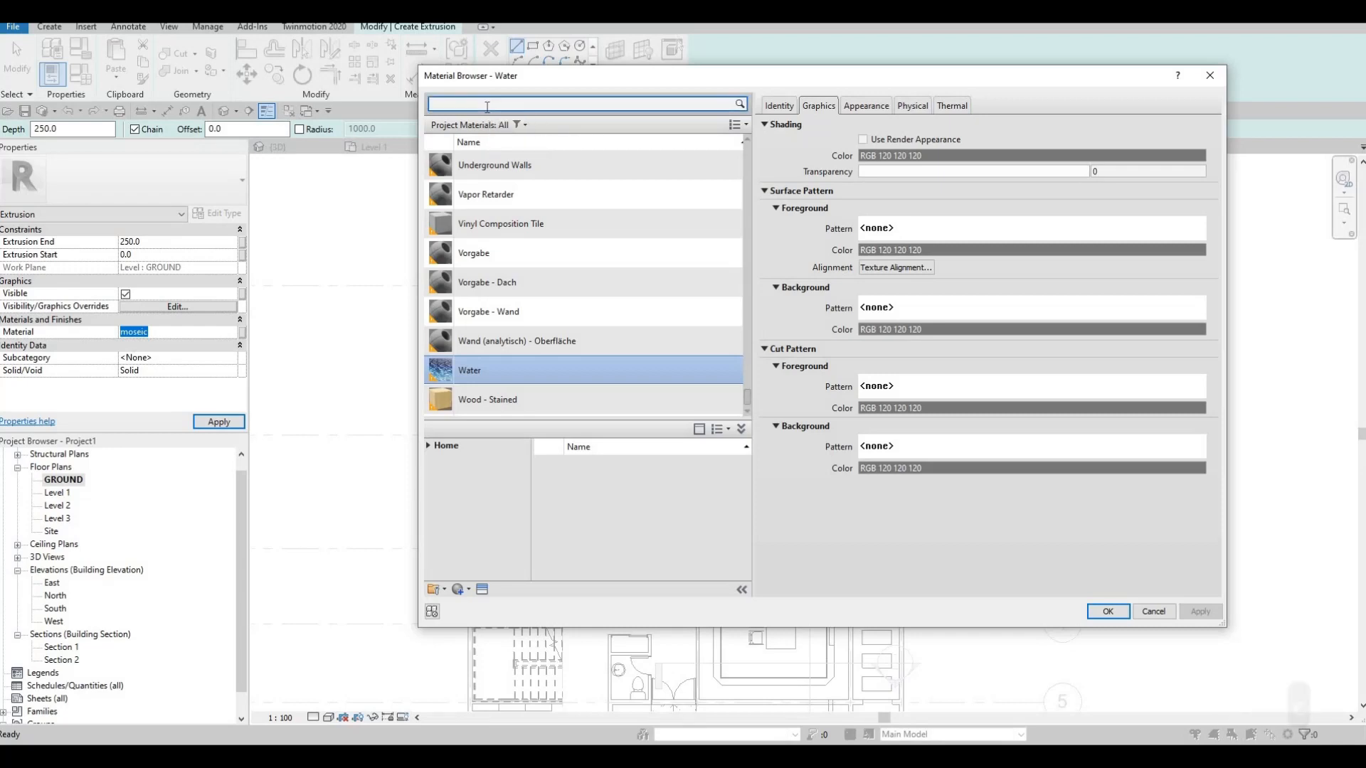
{"action": "type", "text": "sei"}
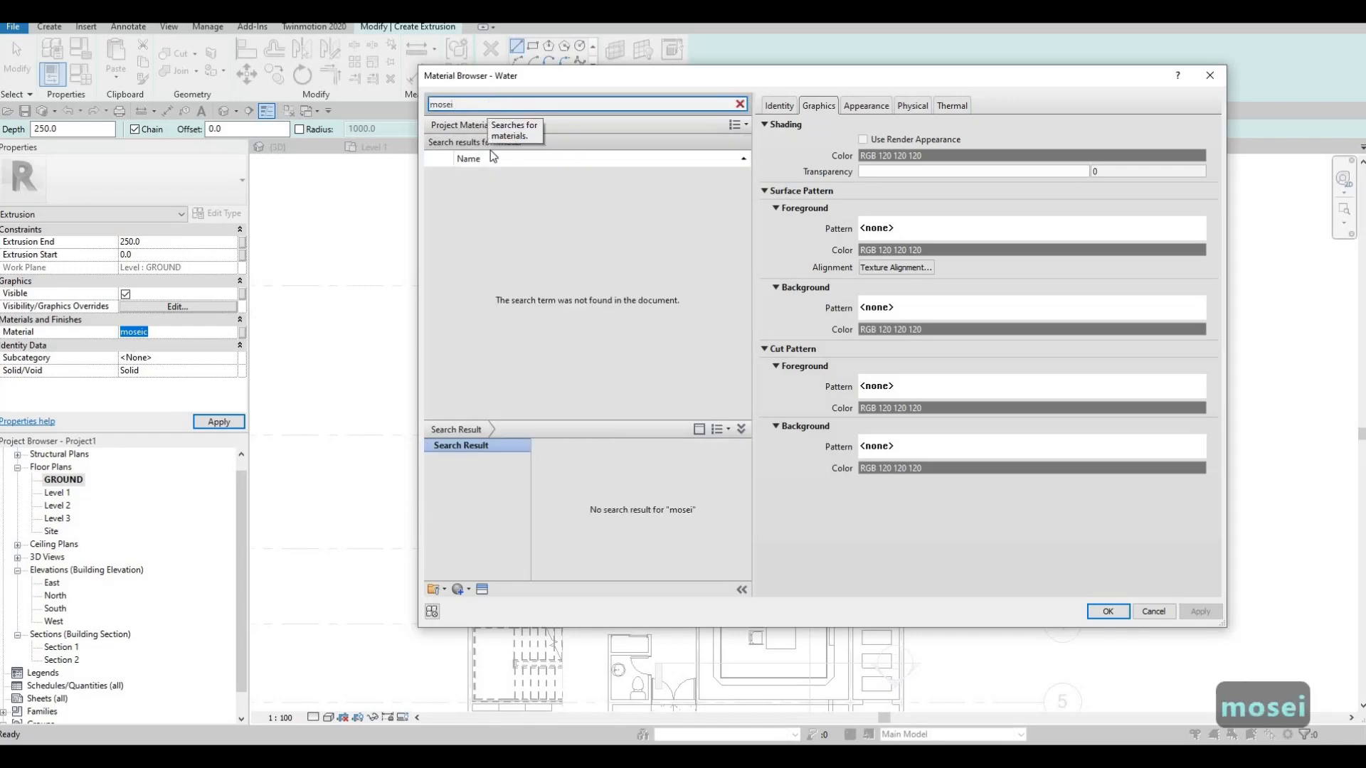
{"action": "key", "text": "BackSpace"}
{"action": "key", "text": "BackSpace"}
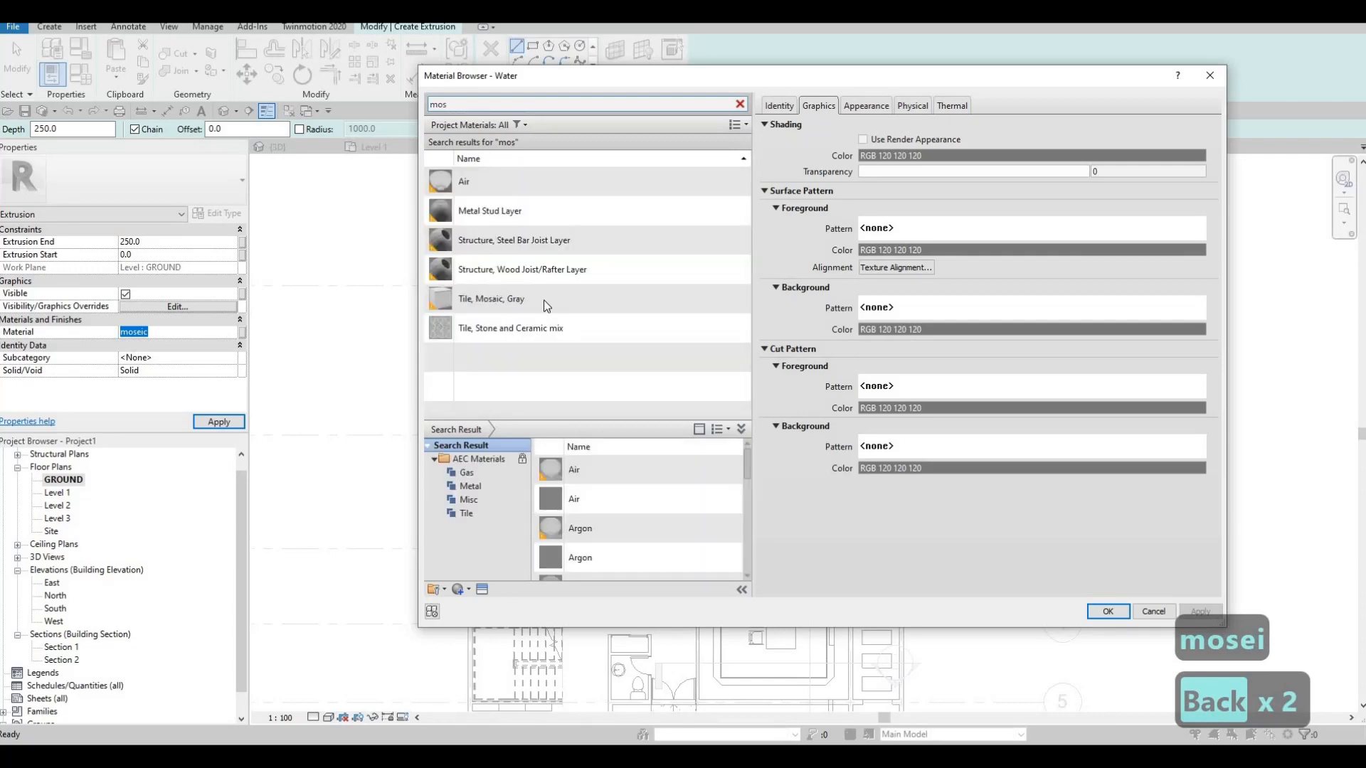
{"action": "left_click", "coordinate": [544, 300]}
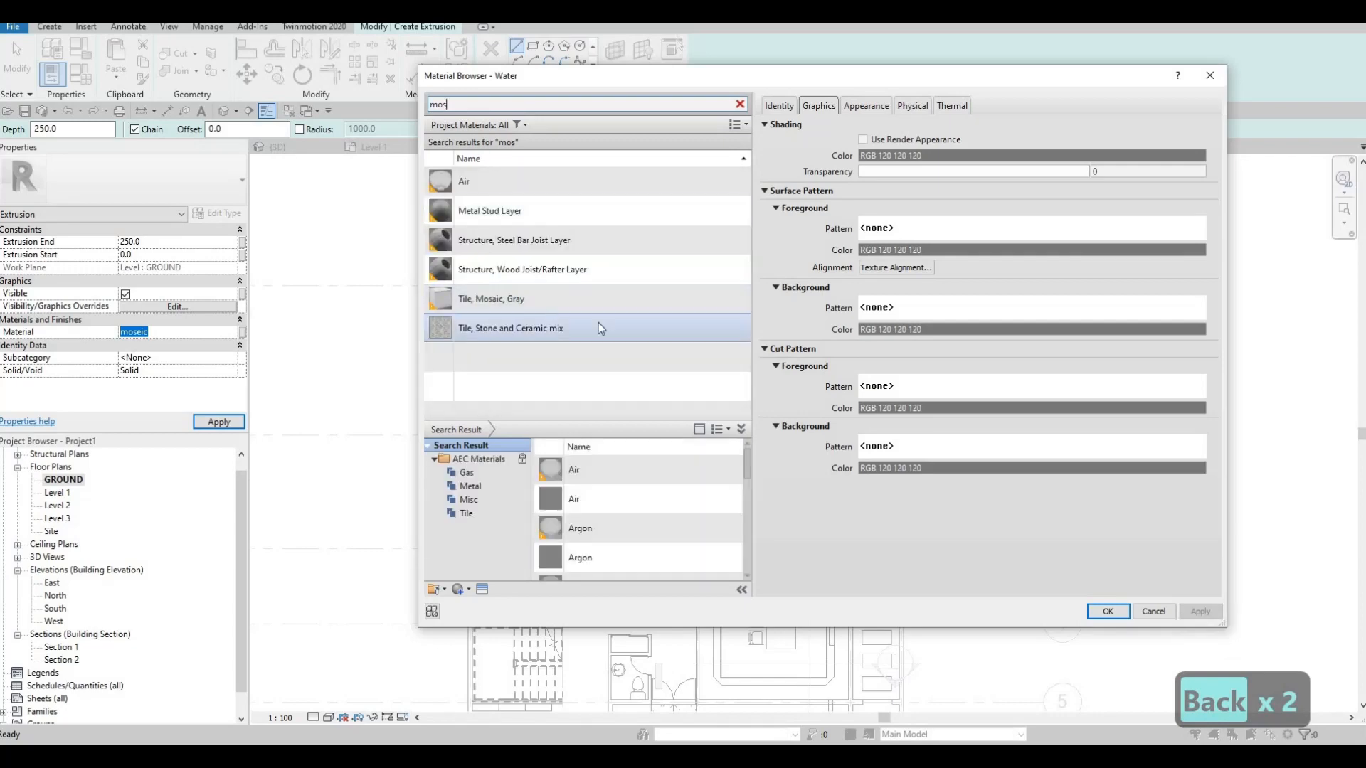
{"action": "left_click", "coordinate": [1098, 613]}
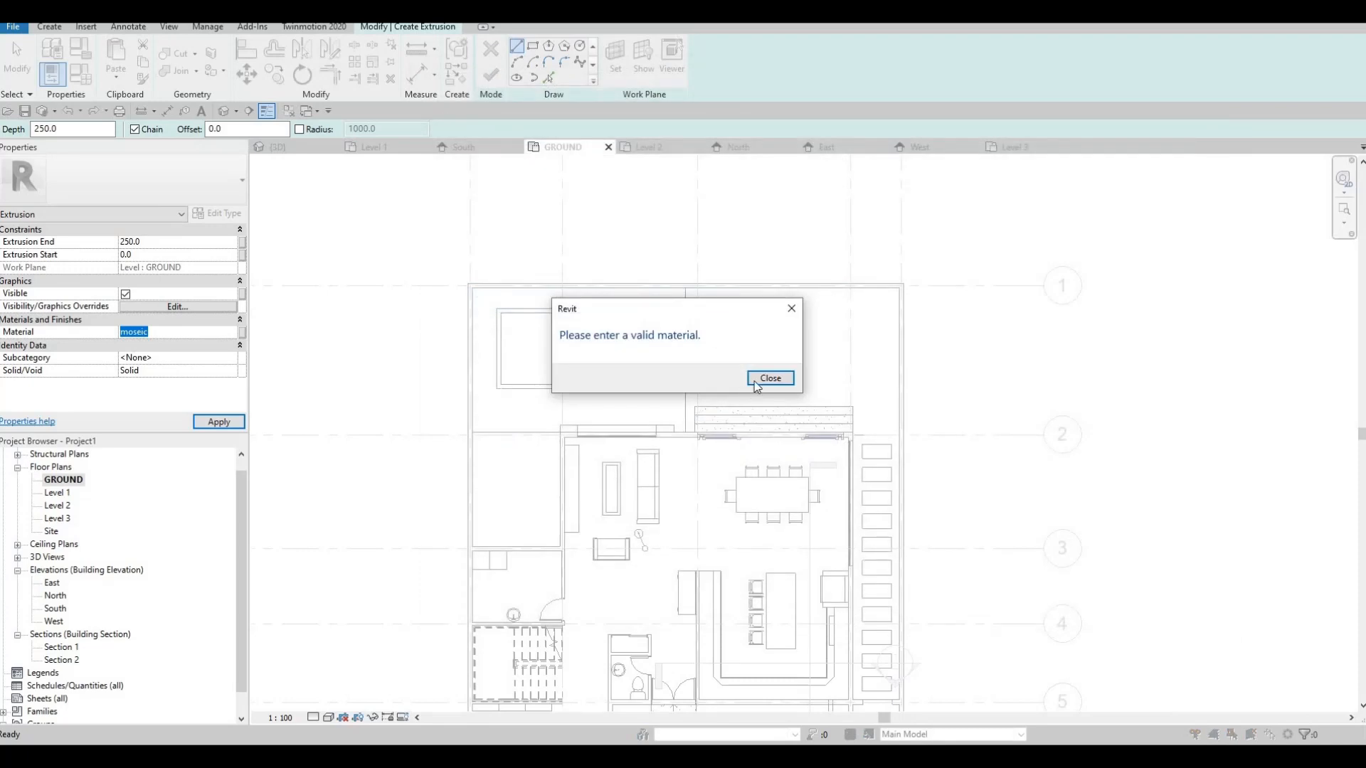
{"action": "left_click", "coordinate": [765, 381]}
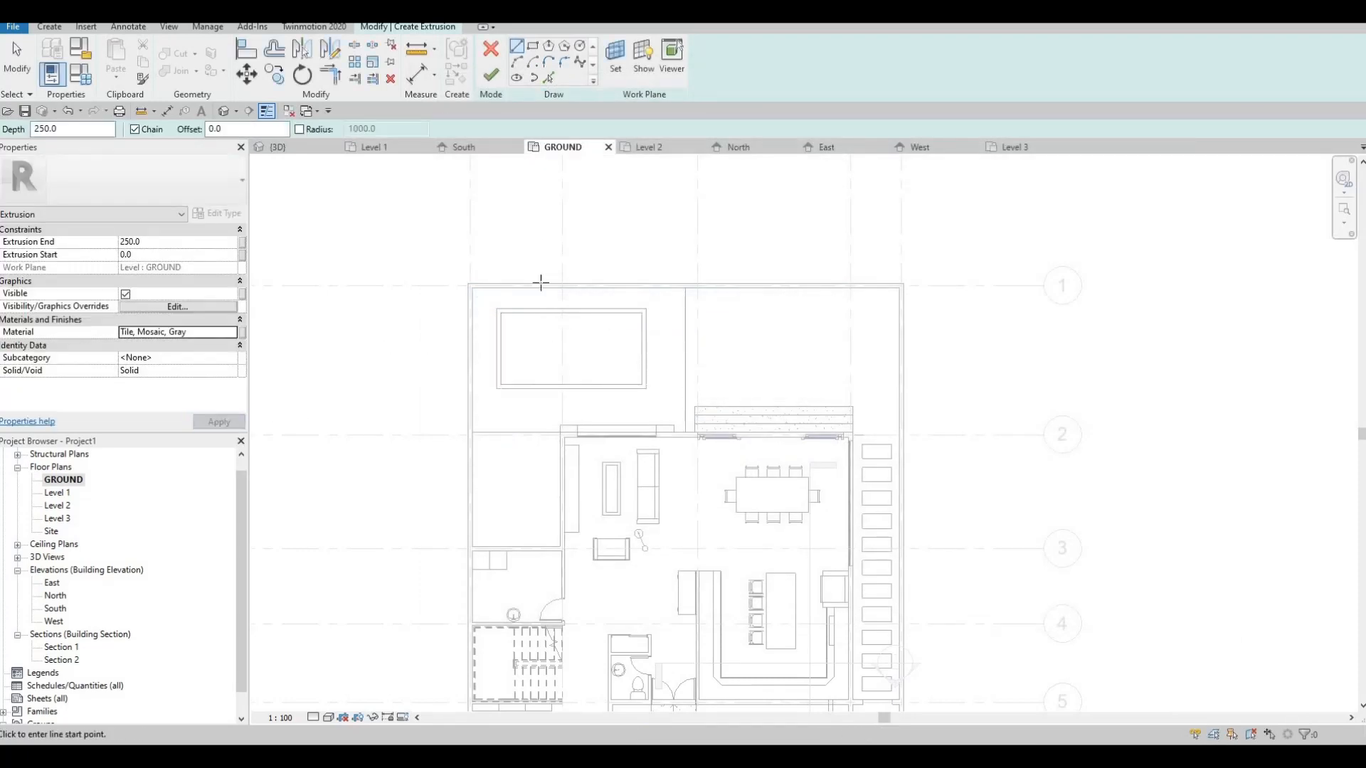
- Sketch a rectangle along the inner outline of the pool walls and finish it as a 250 mm deep extrusion
{"action": "left_click", "coordinate": [532, 46]}
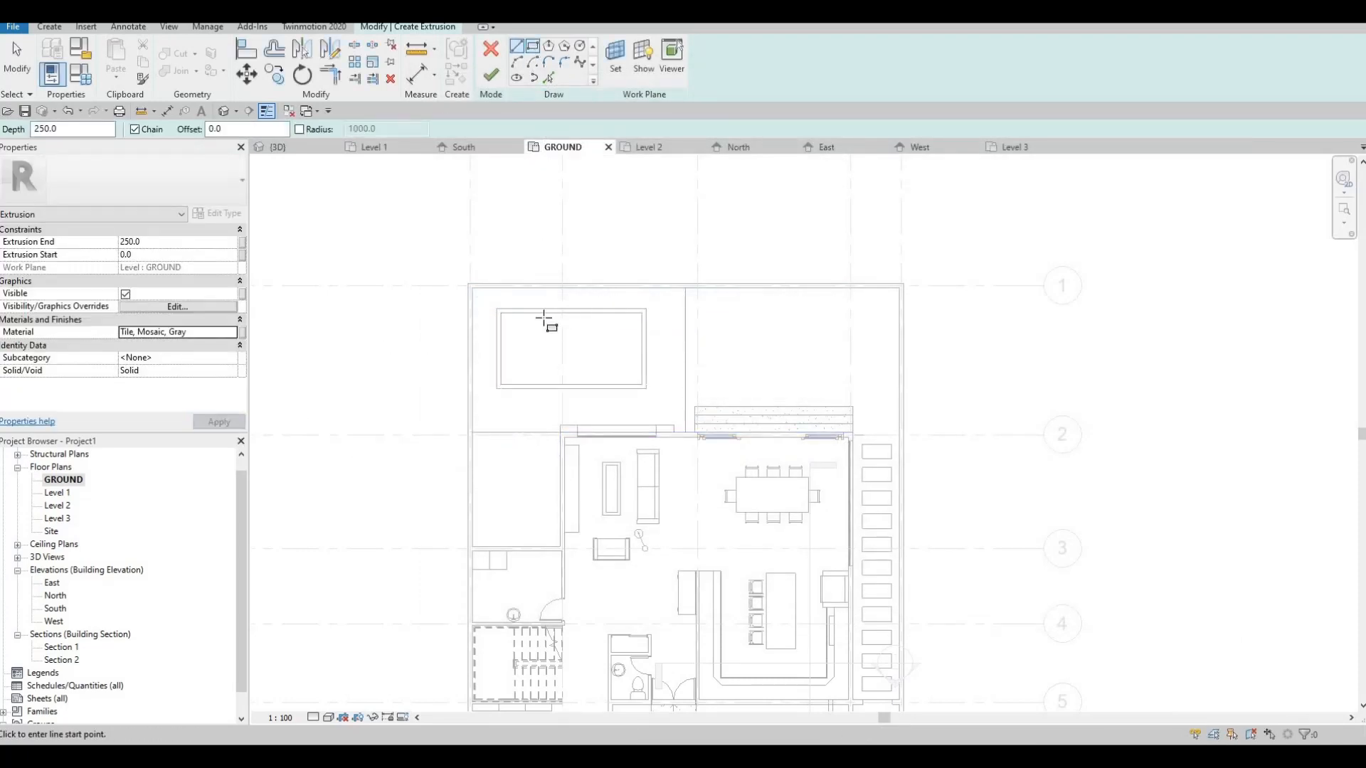
{"action": "scroll", "coordinate": [594, 321], "scroll_direction": "up", "scroll_amount": 2}
{"action": "left_click", "coordinate": [469, 312]}
{"action": "scroll", "coordinate": [664, 404], "scroll_direction": "up", "scroll_amount": 2}
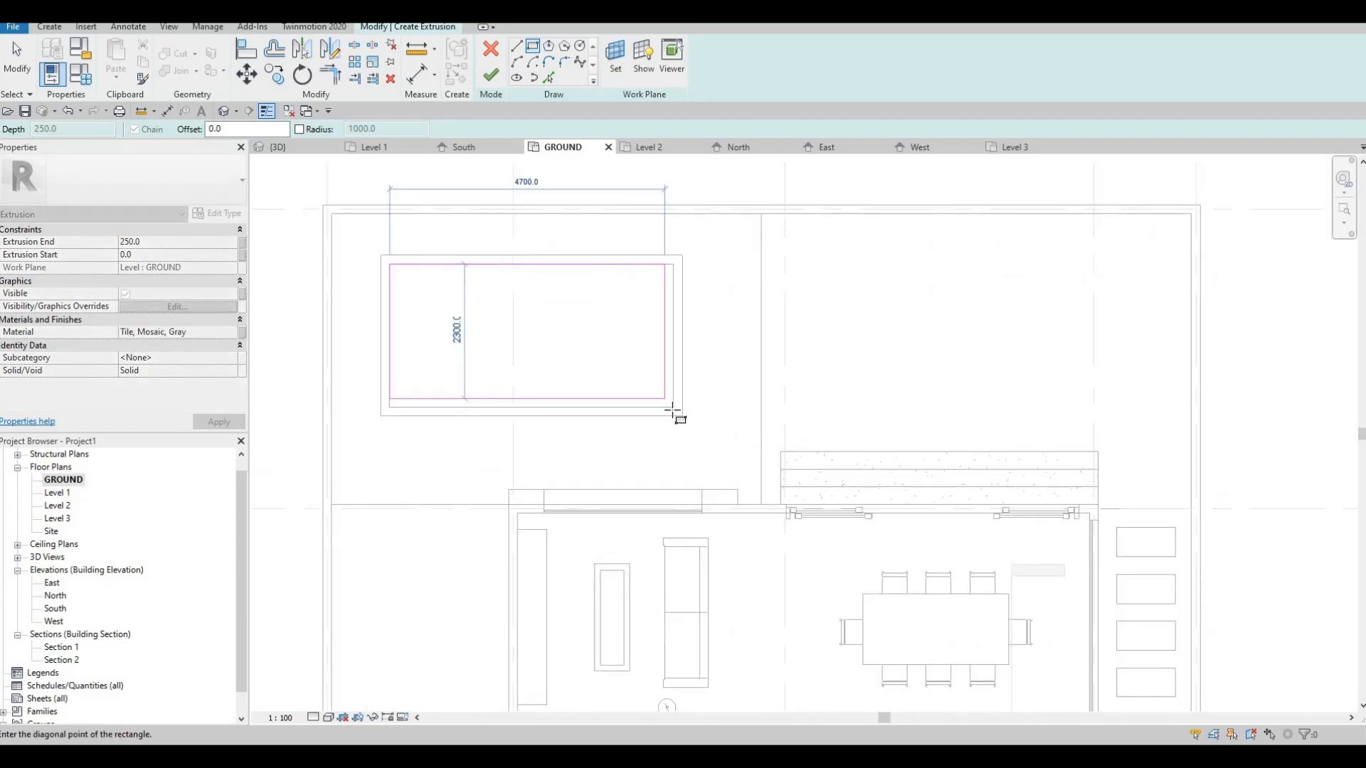
{"action": "left_click", "coordinate": [669, 408]}
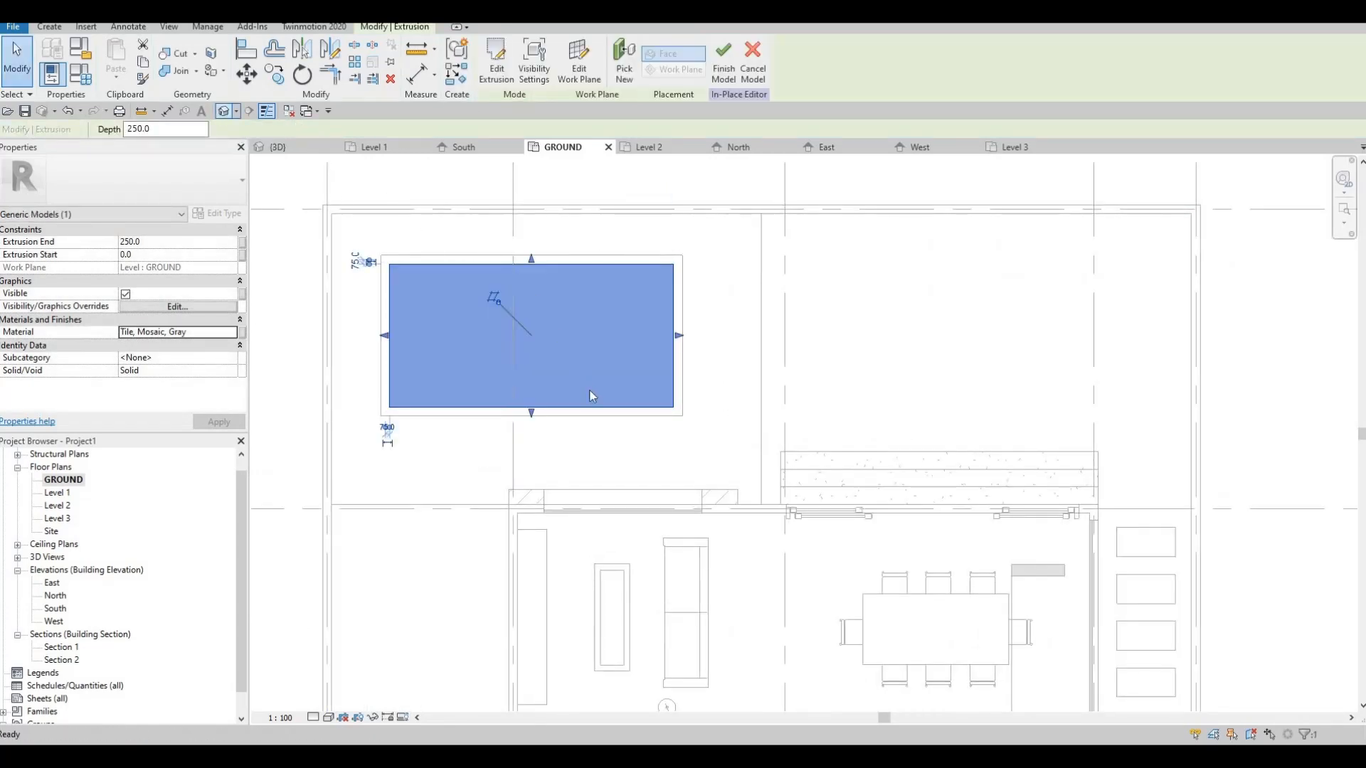
{"action": "left_click", "coordinate": [734, 435]}
- In the 3D view, stretch the extrusion's underside down to about -1337 mm and lower its top face to form the pool floor
{"action": "middle_click_drag", "start_coordinate": [791, 470], "coordinate": [792, 504], "text": "shift"}
{"action": "left_click", "coordinate": [844, 435]}
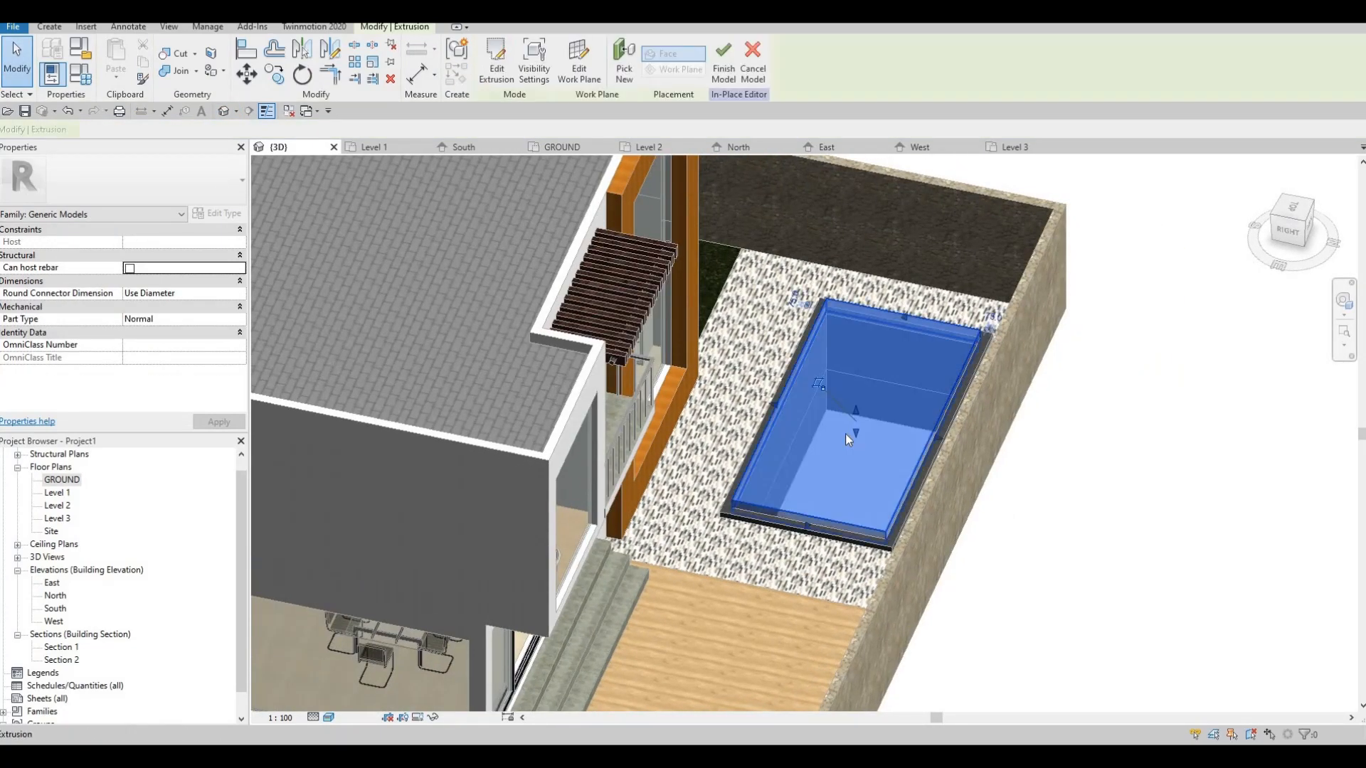
{"action": "left_click_drag", "start_coordinate": [862, 479], "coordinate": [885, 350]}
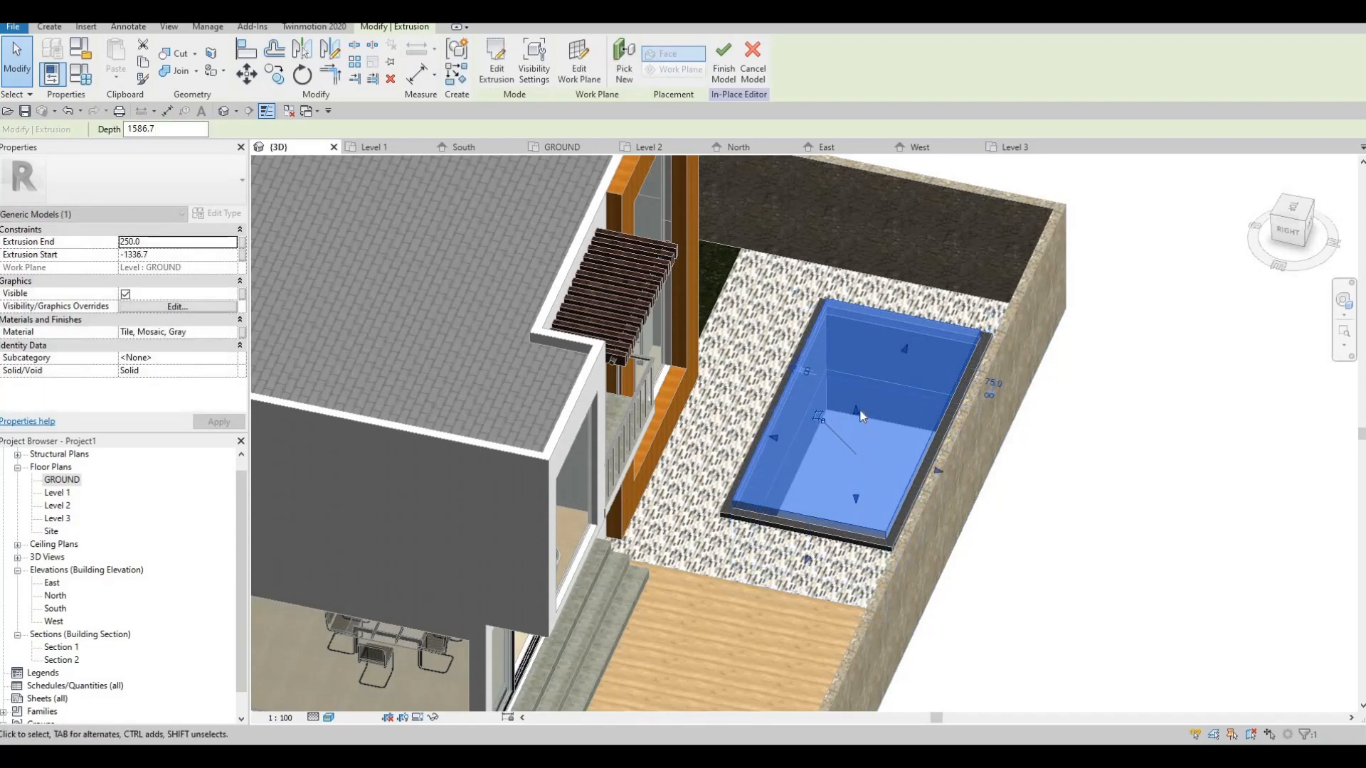
{"action": "left_click_drag", "start_coordinate": [858, 412], "coordinate": [865, 489]}
{"action": "key", "text": "Escape"}
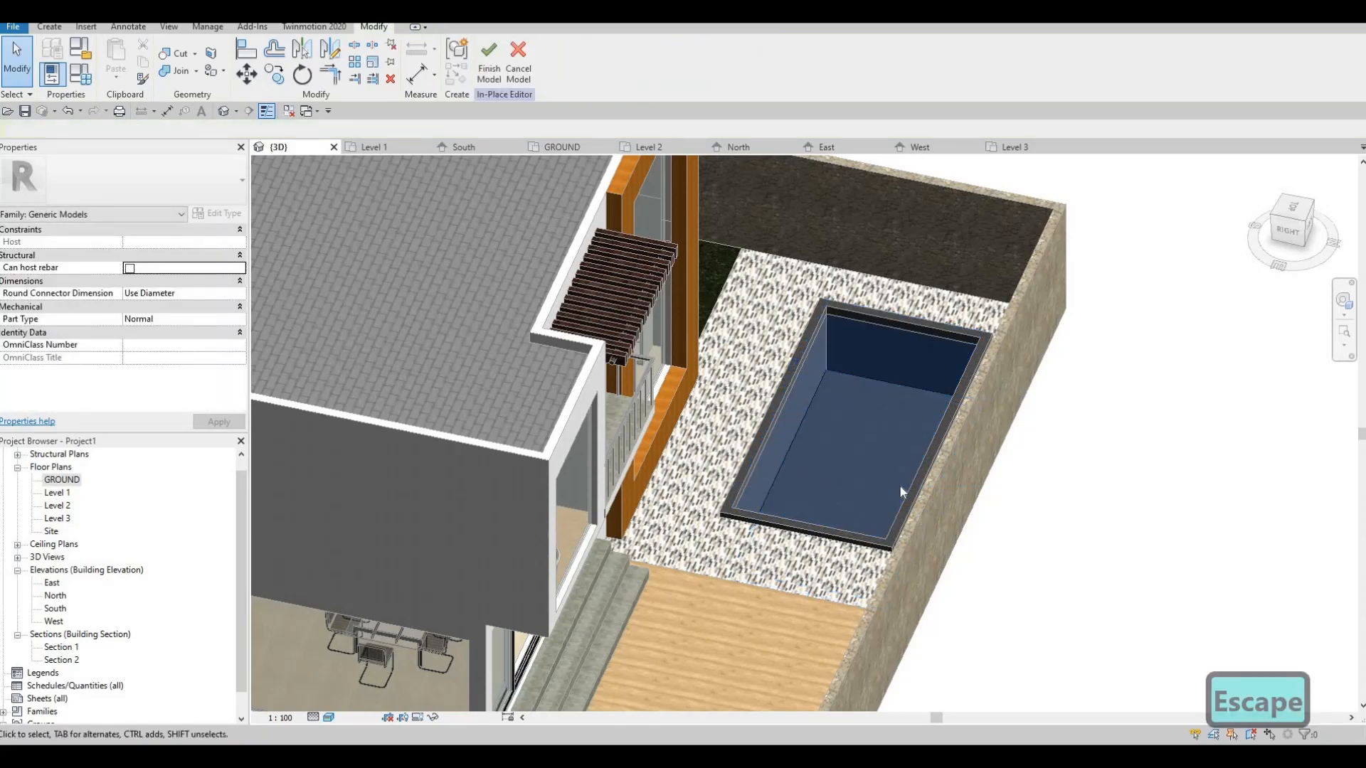
- Check the mosaic floor inside the pool up close and finish the in-place model
{"action": "middle_click_drag", "start_coordinate": [900, 485], "coordinate": [932, 502], "text": "shift"}
{"action": "scroll", "coordinate": [754, 335], "scroll_direction": "down", "scroll_amount": 3}
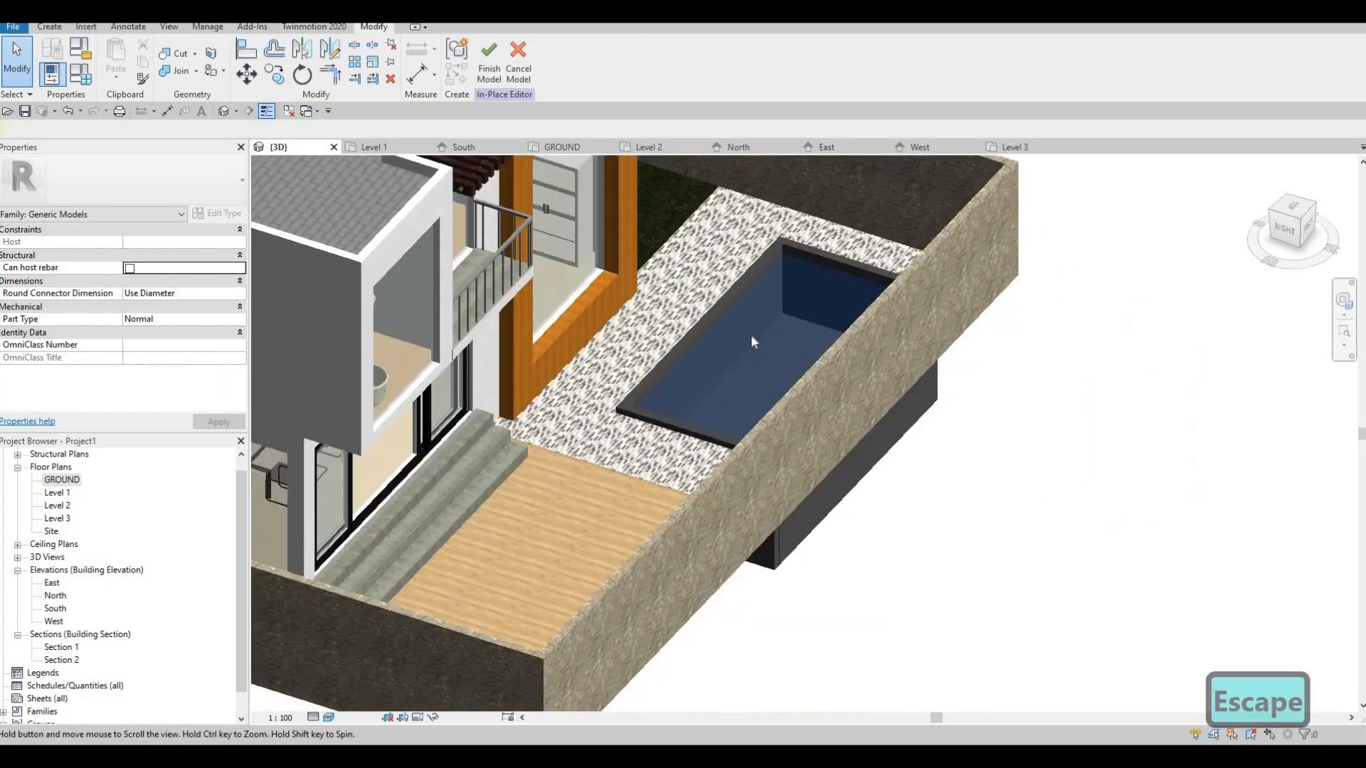
{"action": "scroll", "coordinate": [730, 306], "scroll_direction": "up", "scroll_amount": 5}
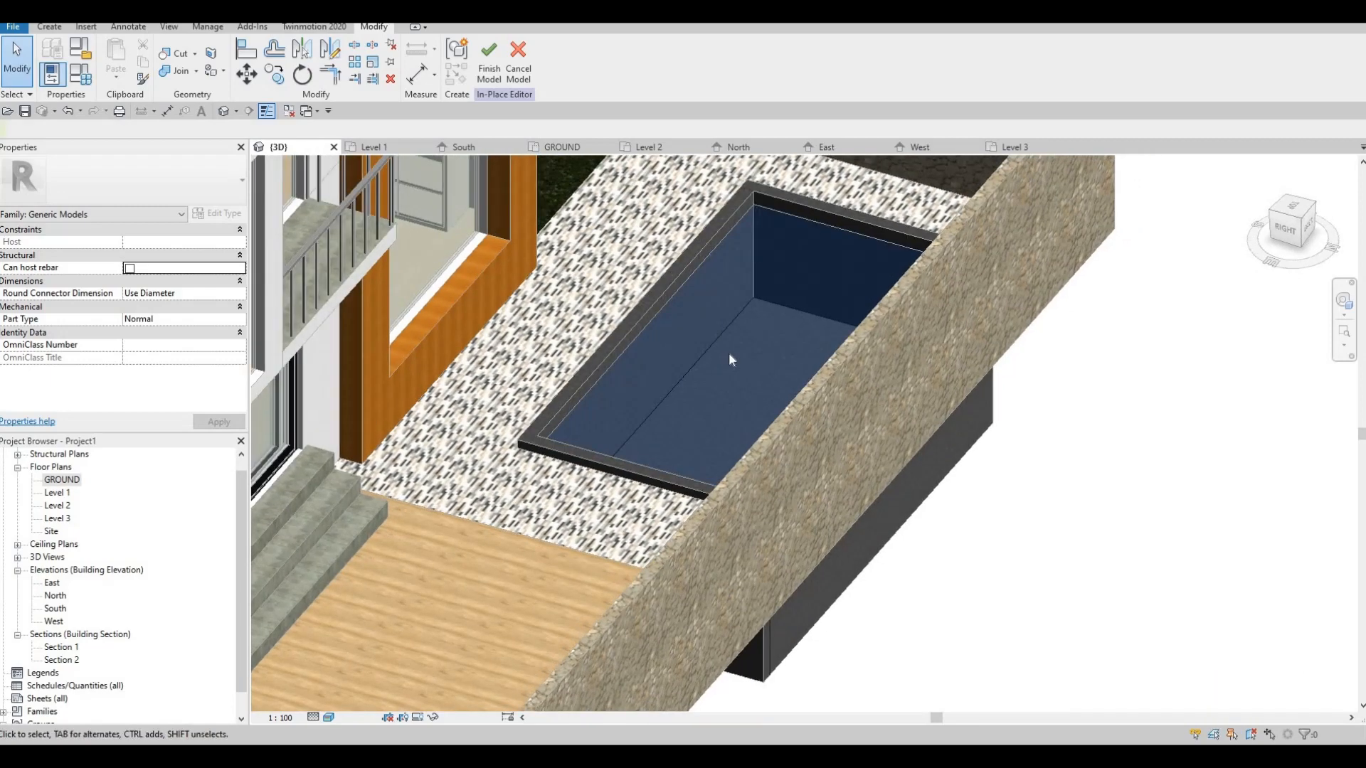
{"action": "scroll", "coordinate": [729, 352], "scroll_direction": "up", "scroll_amount": 5}
{"action": "scroll", "coordinate": [584, 270], "scroll_direction": "up", "scroll_amount": 2}
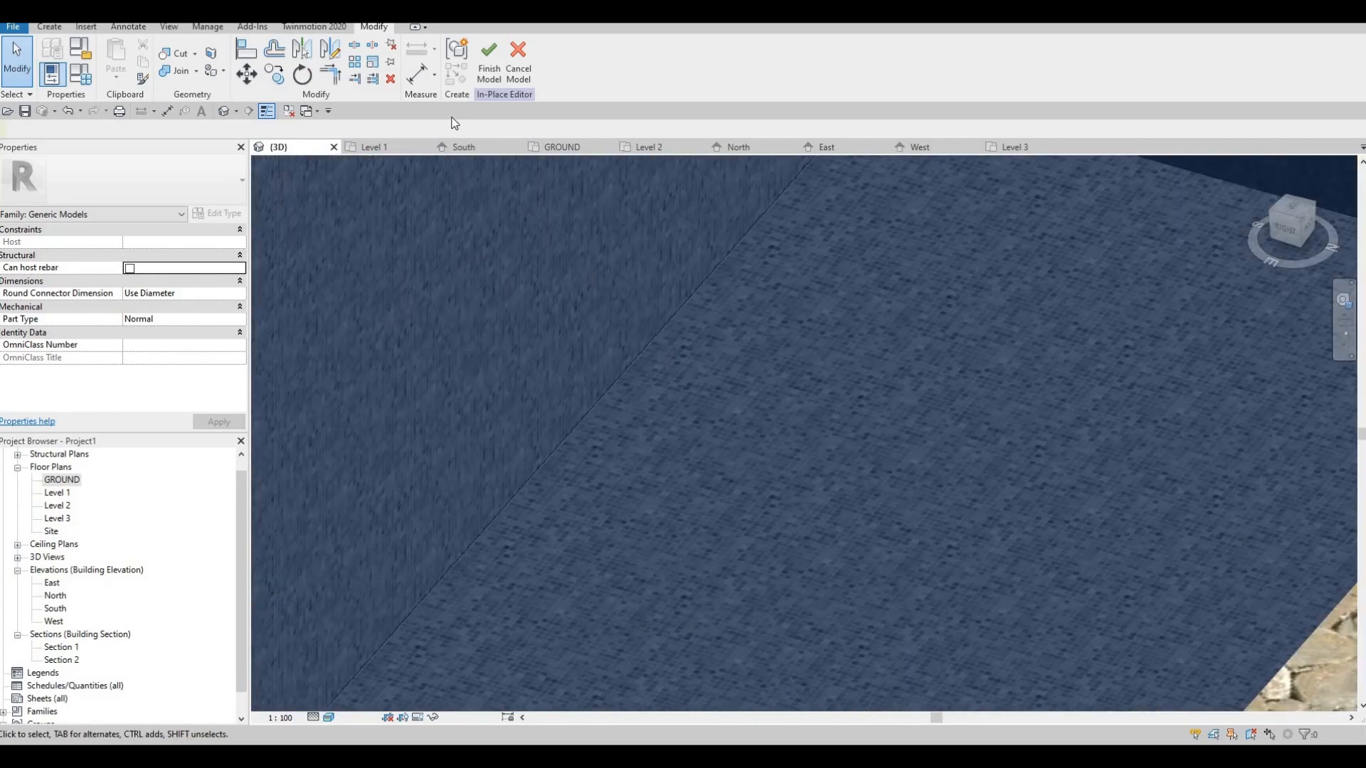
{"action": "left_click", "coordinate": [487, 62]}
{"action": "scroll", "coordinate": [732, 298], "scroll_direction": "down", "scroll_amount": 6}
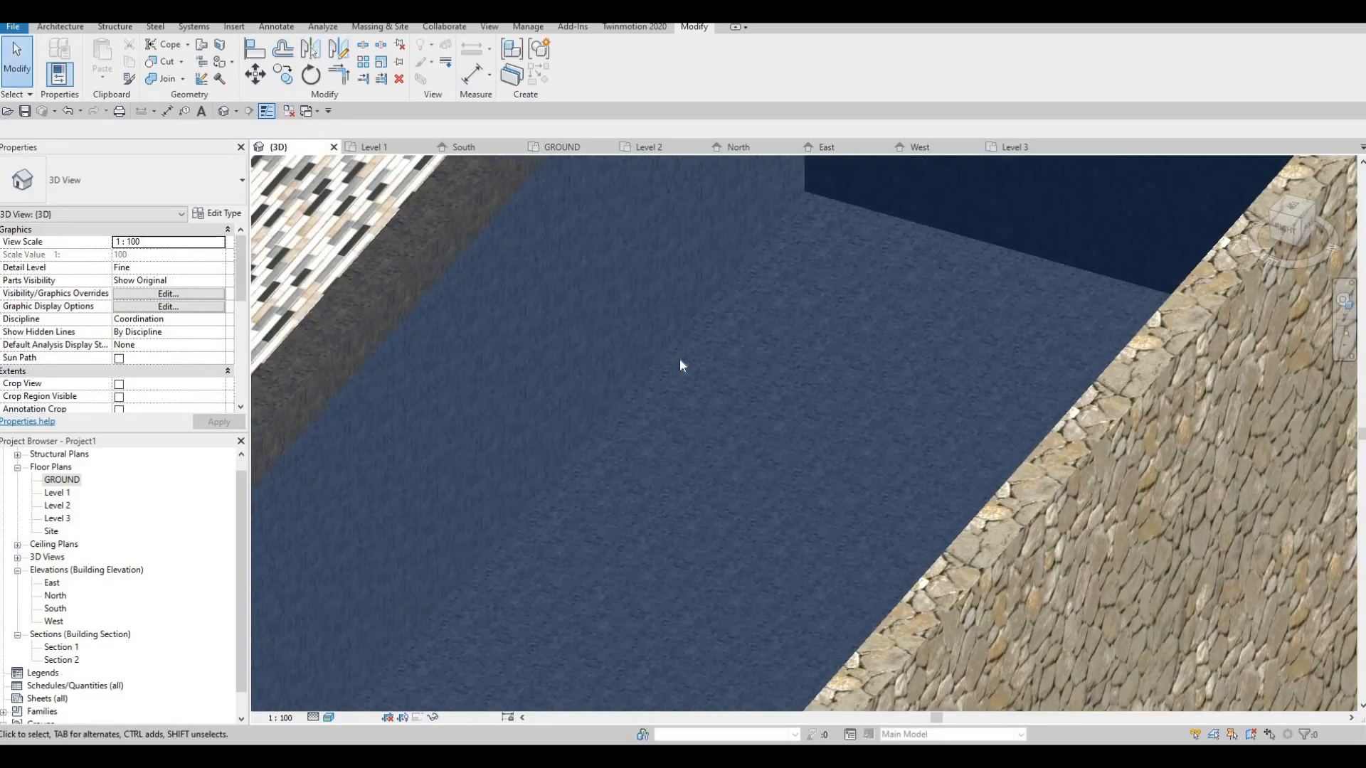
{"action": "middle_click_drag", "start_coordinate": [692, 305], "coordinate": [799, 360]}
{"action": "middle_click_drag", "start_coordinate": [542, 429], "coordinate": [823, 257], "text": "shift"}
{"action": "middle_click_drag", "start_coordinate": [863, 390], "coordinate": [911, 353], "text": "shift"}
{"action": "middle_click_drag", "start_coordinate": [908, 423], "coordinate": [973, 370], "text": "shift"}
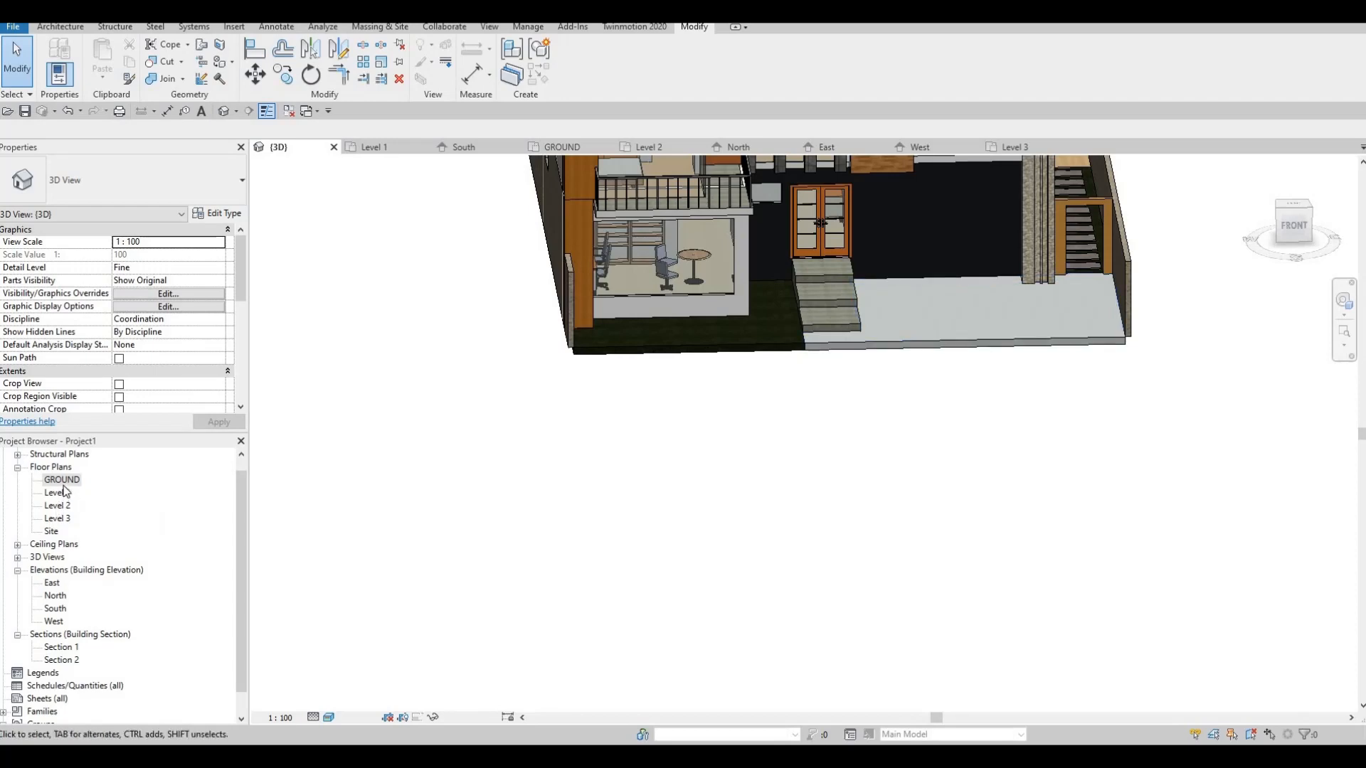
- Open the GROUND floor plan and start a new toposurface for the area in front of the house
{"action": "double_click", "coordinate": [63, 480]}
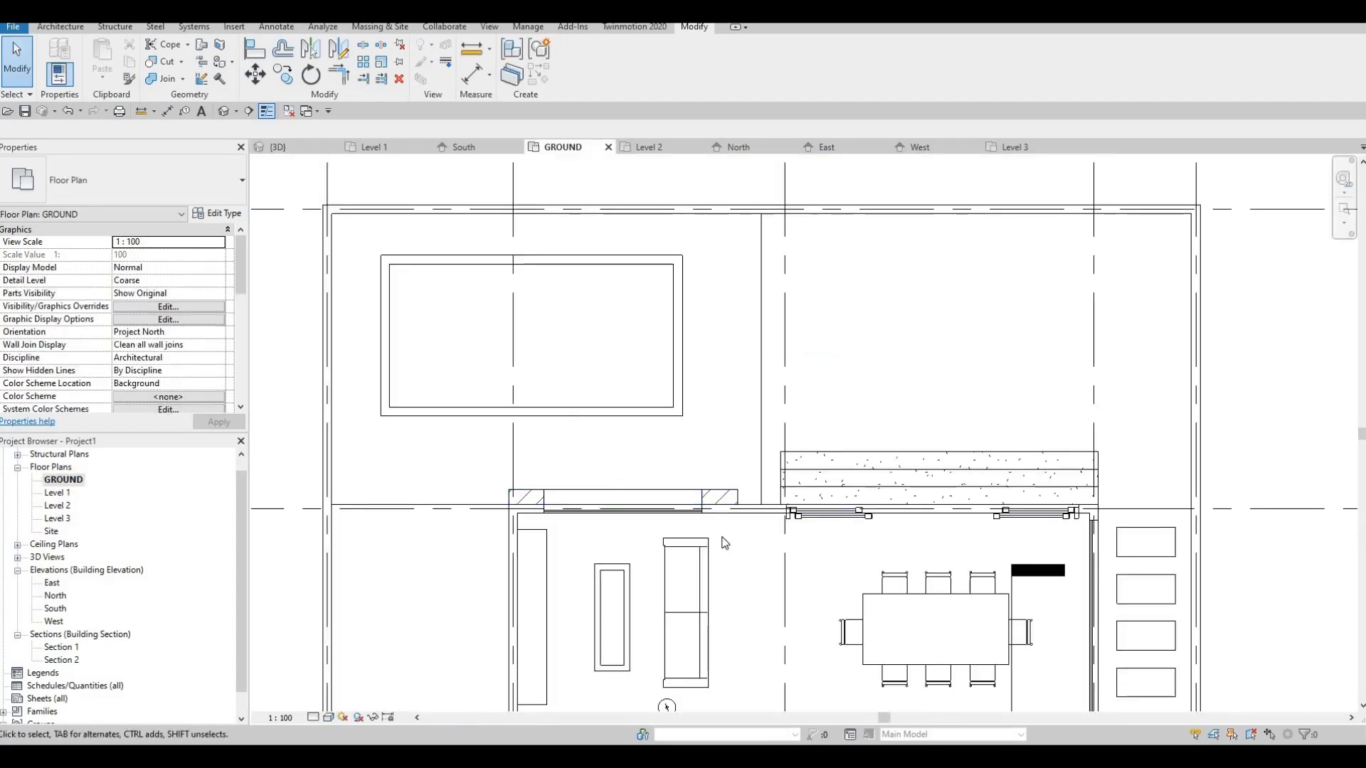
{"action": "scroll", "coordinate": [745, 429], "scroll_direction": "down", "scroll_amount": 4}
{"action": "scroll", "coordinate": [763, 453], "scroll_direction": "down", "scroll_amount": 1}
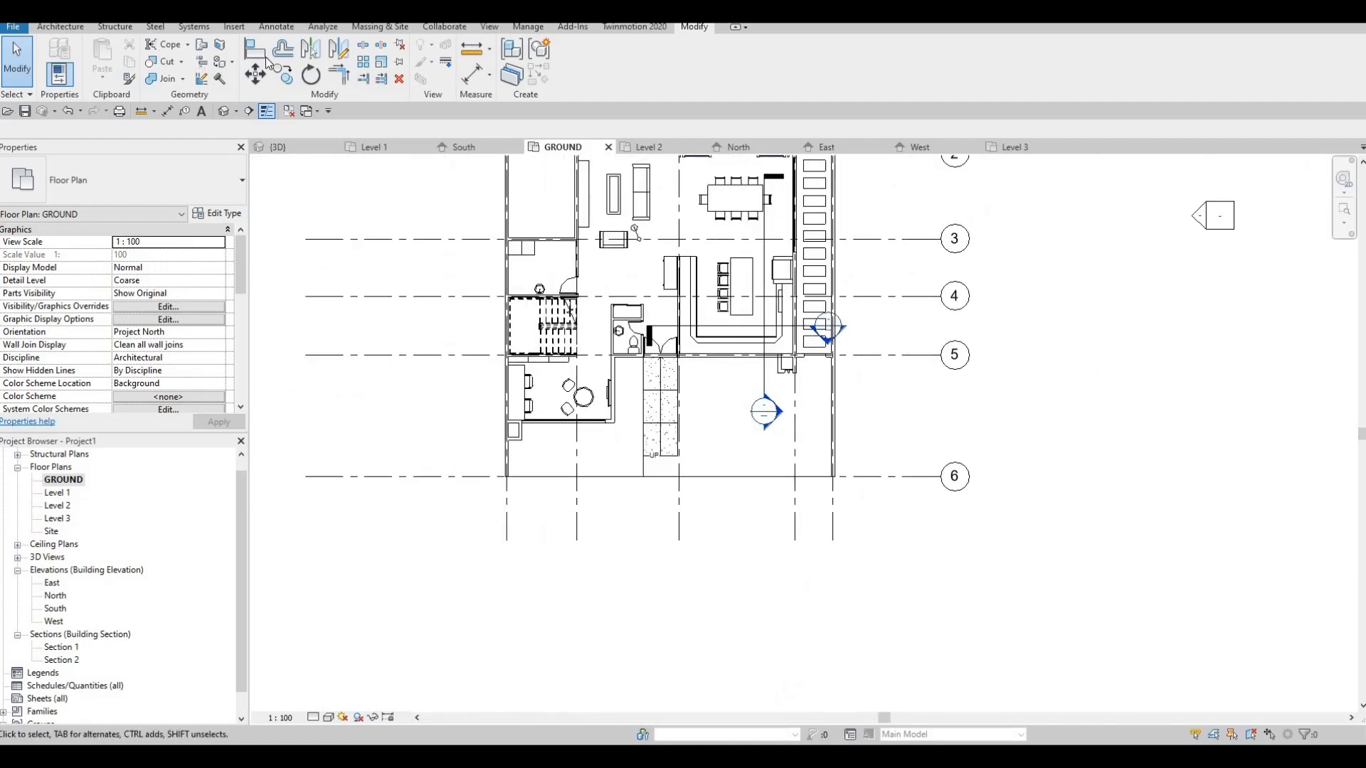
{"action": "left_click", "coordinate": [377, 27]}
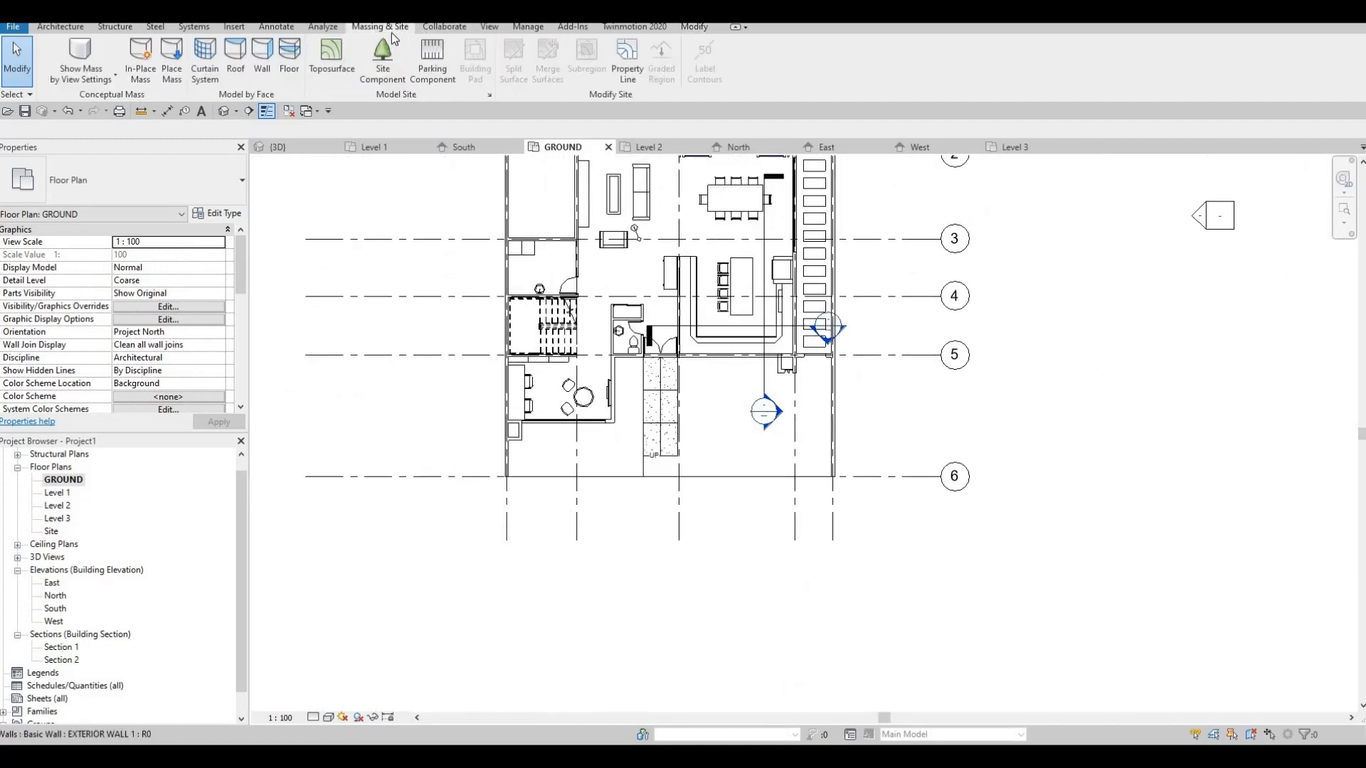
{"action": "left_click", "coordinate": [331, 62]}
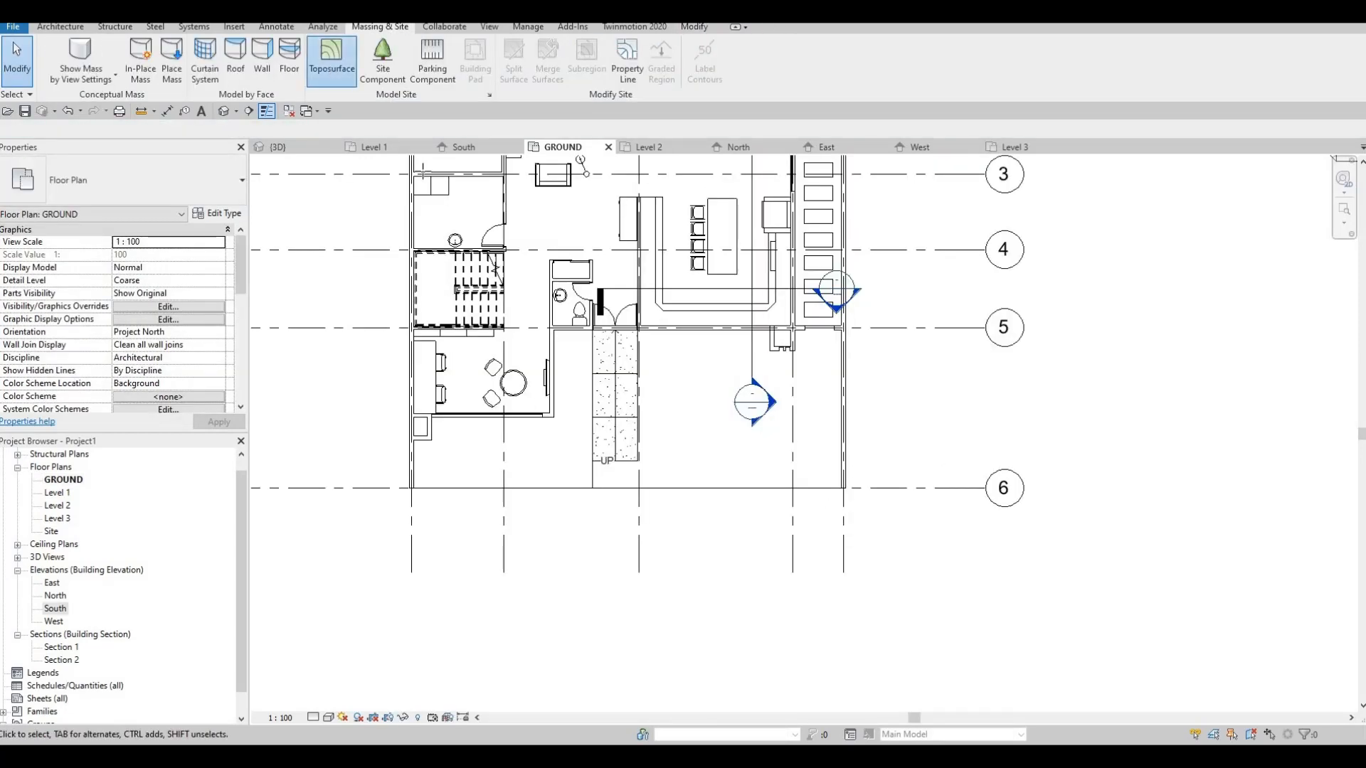
{"action": "left_click", "coordinate": [330, 62]}
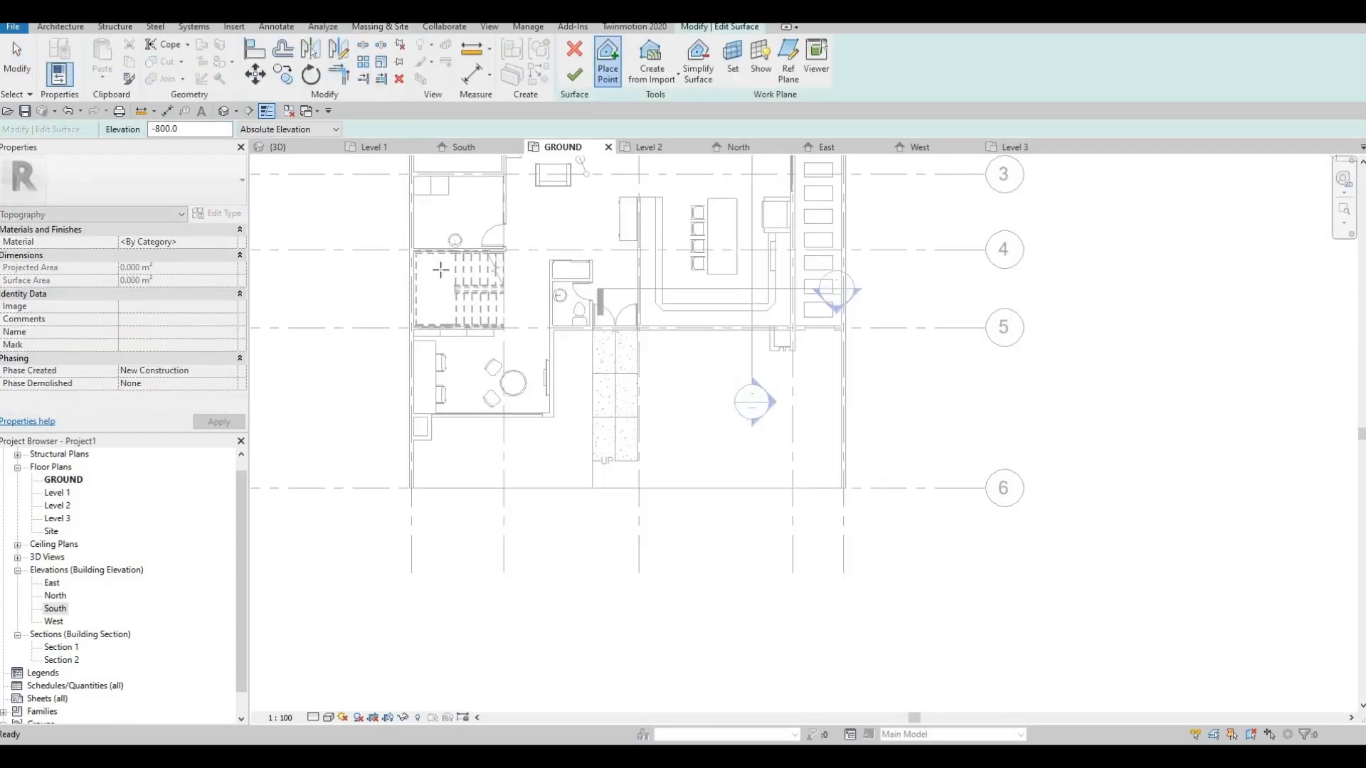
{"action": "scroll", "coordinate": [503, 254], "scroll_direction": "down", "scroll_amount": 2}
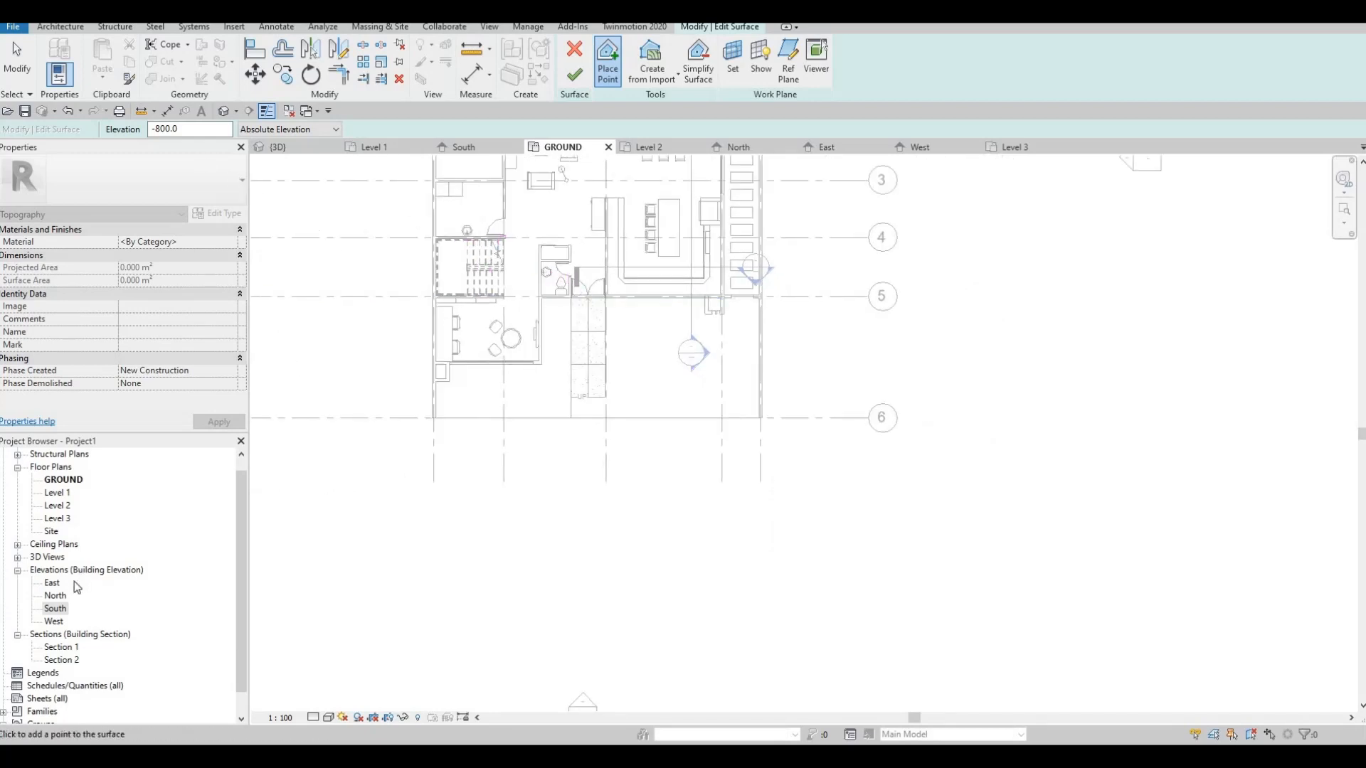
- Check the ground level's height in the South elevation and return to the GROUND plan
{"action": "double_click", "coordinate": [54, 609]}
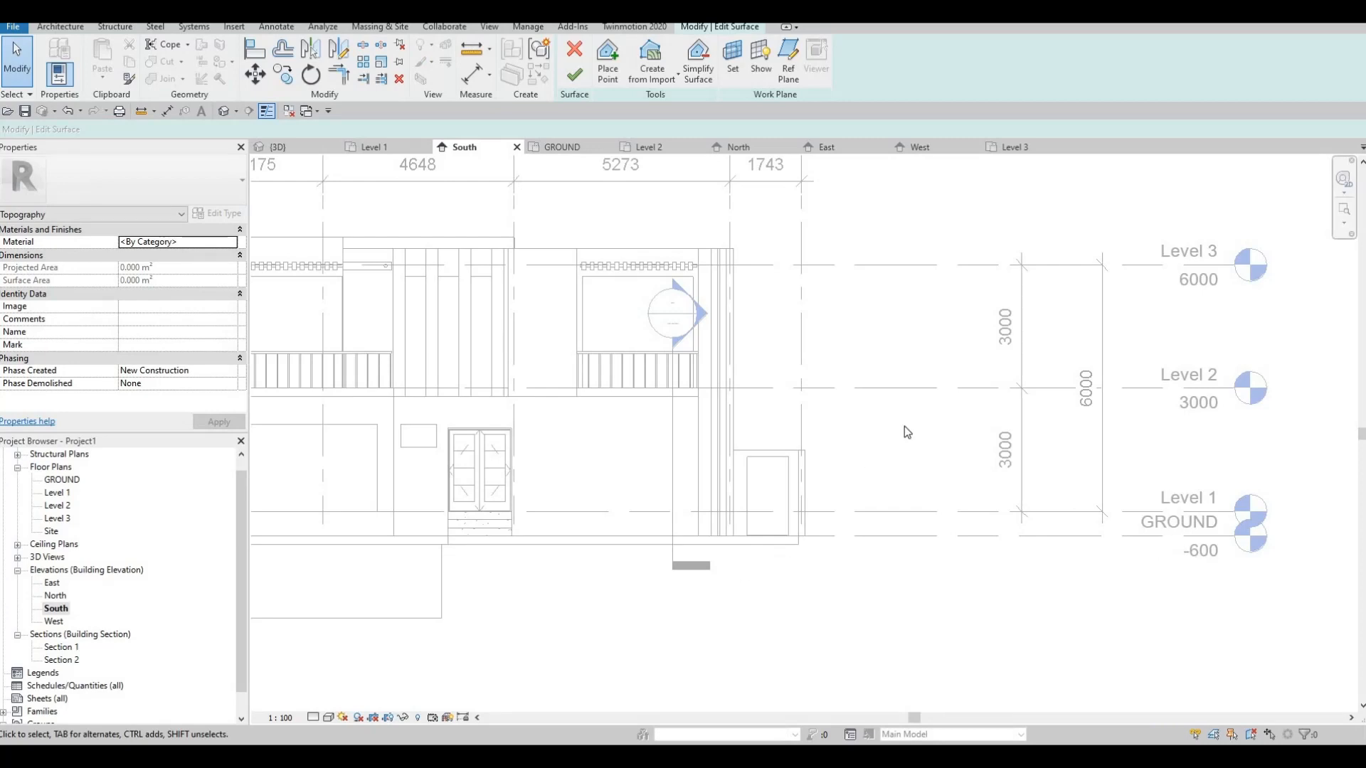
{"action": "scroll", "coordinate": [907, 432], "scroll_direction": "down", "scroll_amount": 1}
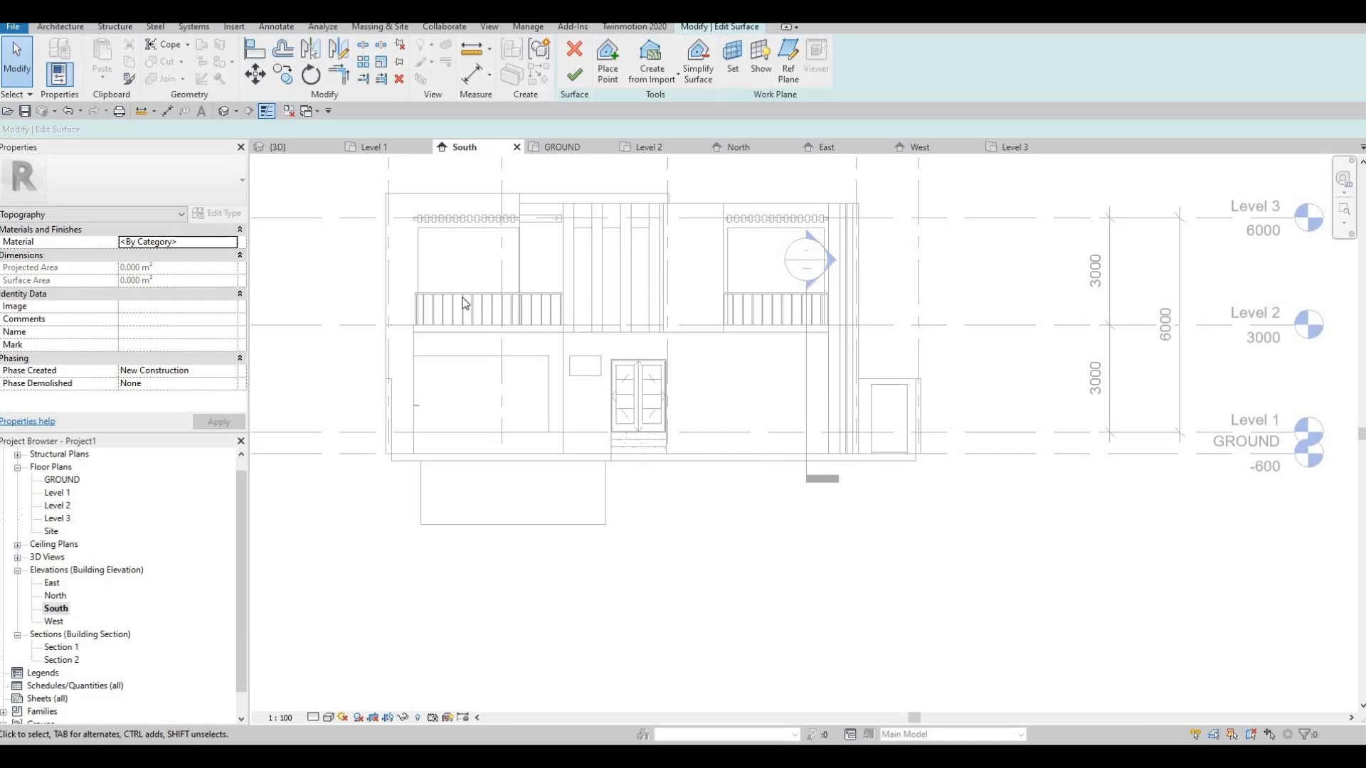
{"action": "left_click", "coordinate": [548, 149]}
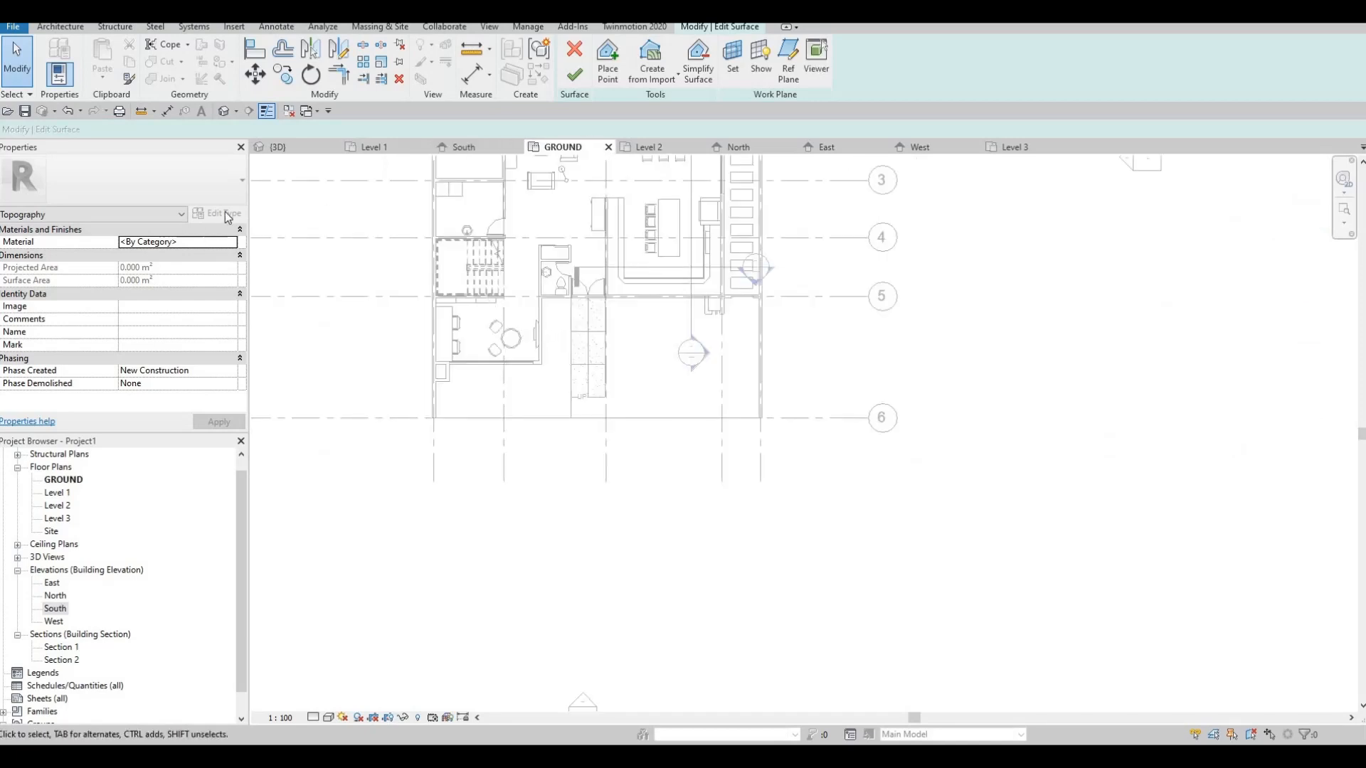
- Place surface points at an absolute elevation of -600 along the front boundary line between the two border walls
{"action": "left_click", "coordinate": [607, 72]}
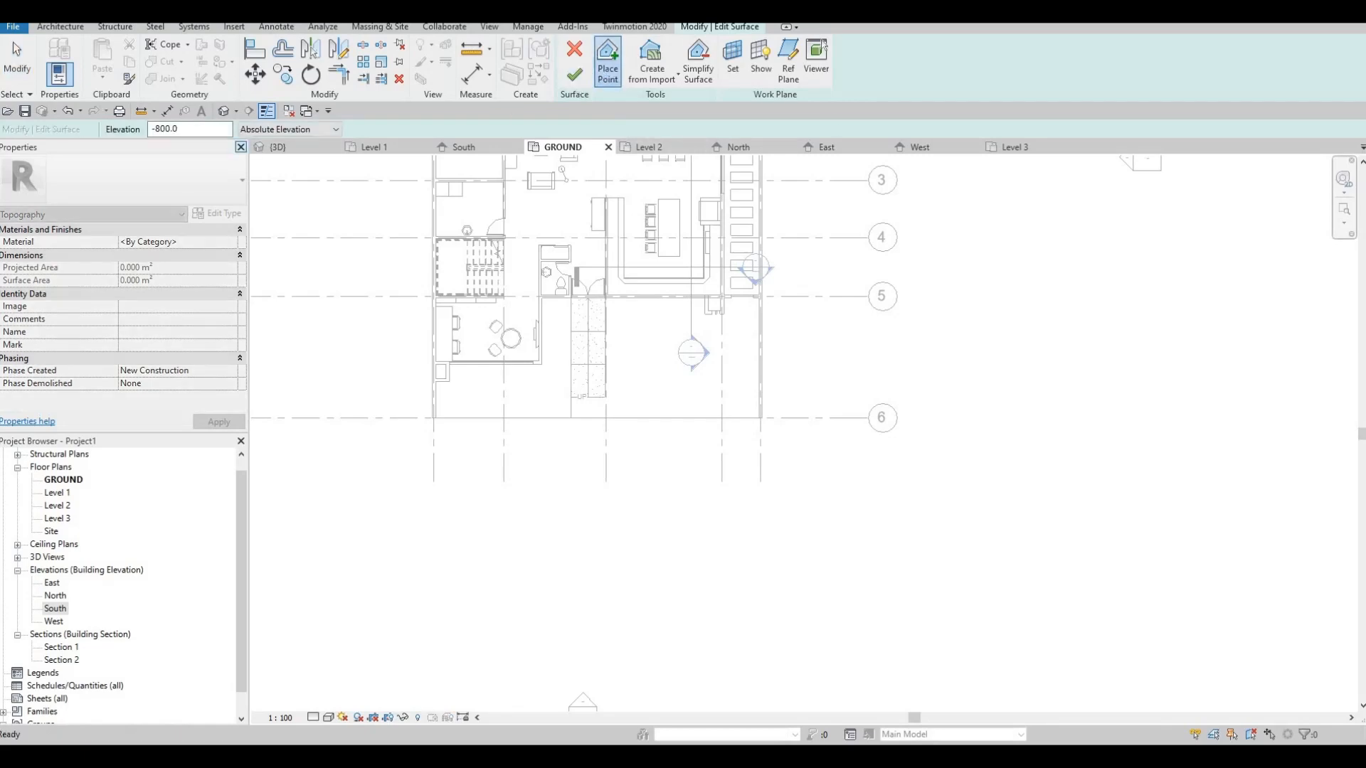
{"action": "type", "text": "-"}
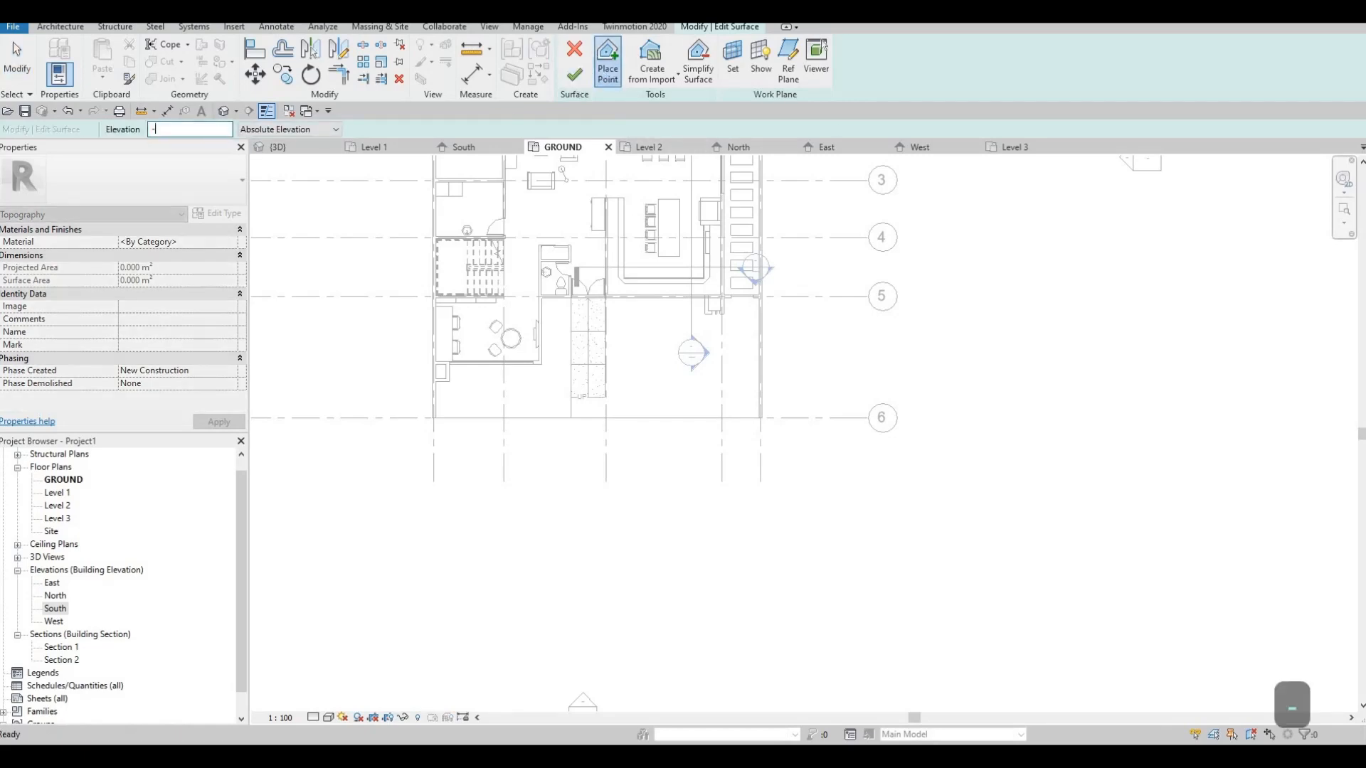
{"action": "type", "text": "600"}
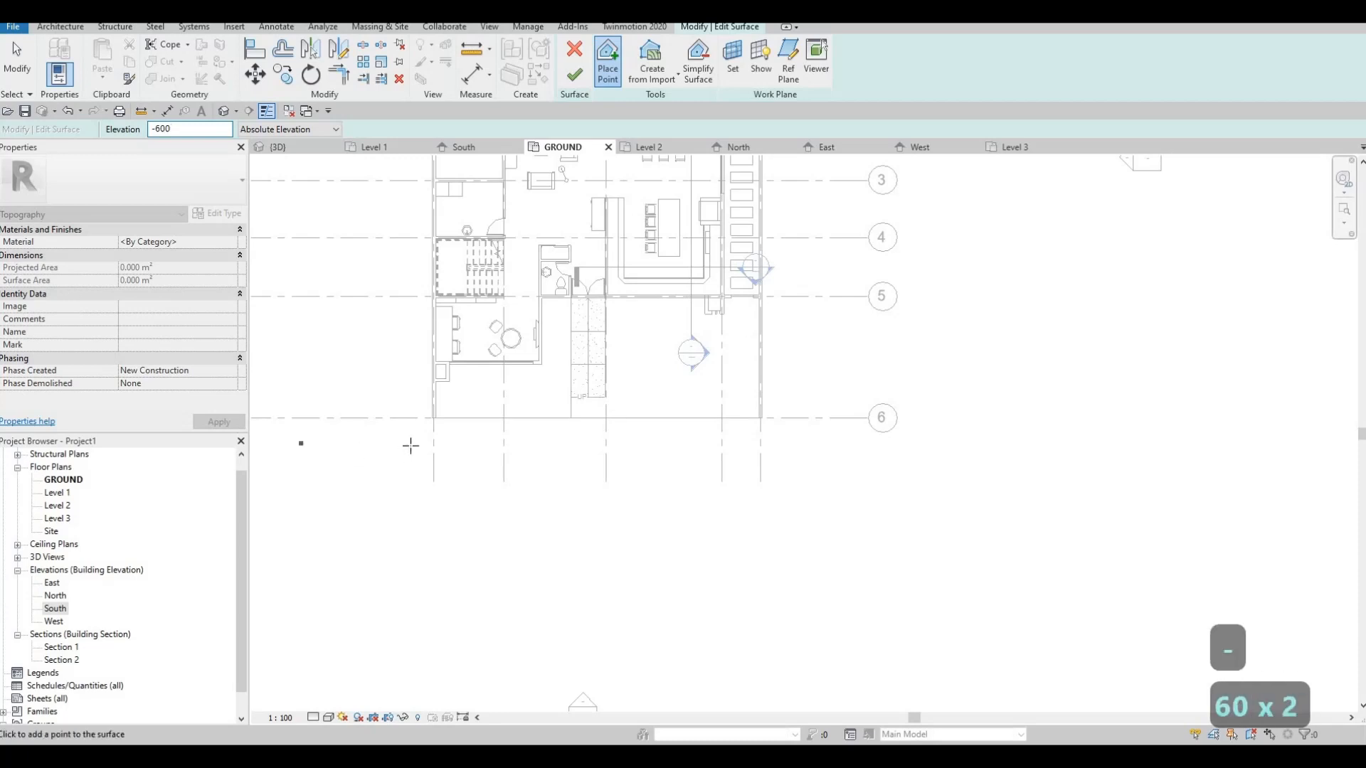
{"action": "scroll", "coordinate": [432, 419], "scroll_direction": "up", "scroll_amount": 4}
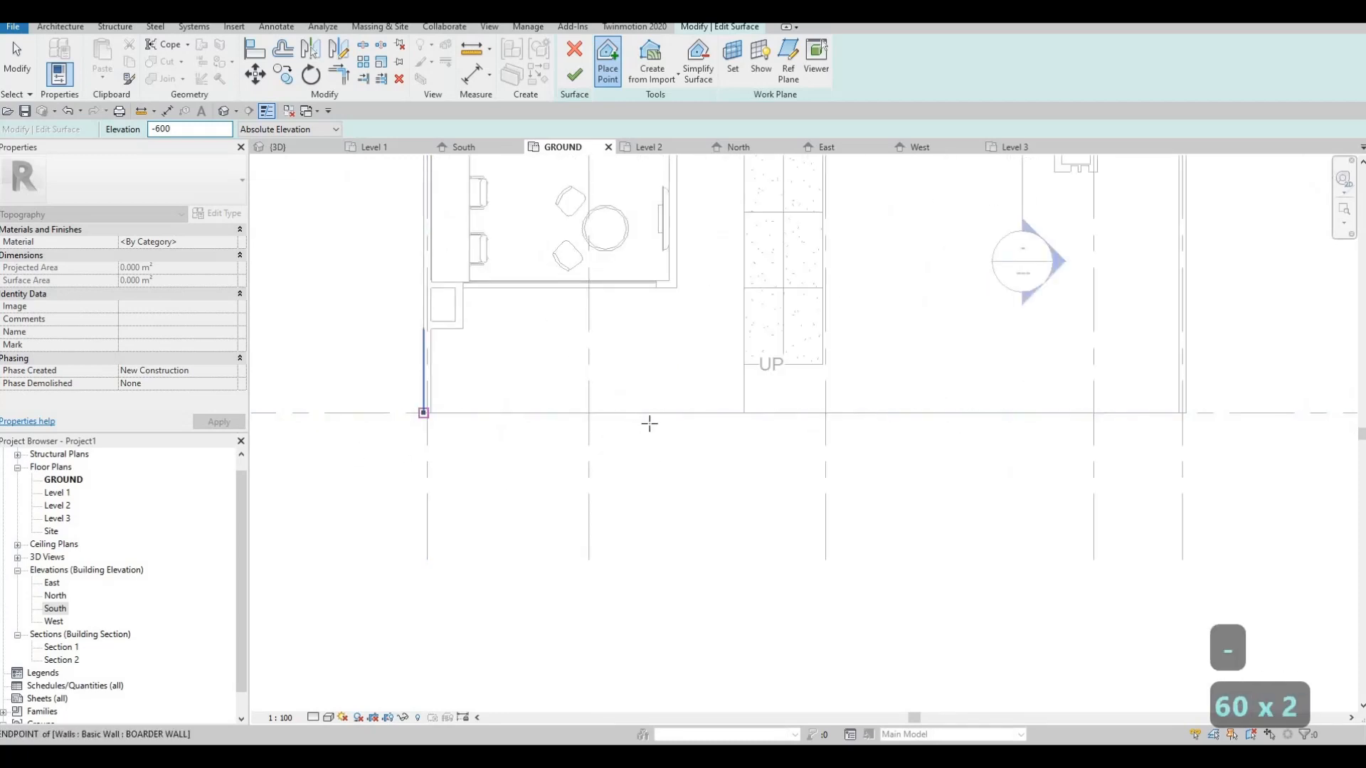
{"action": "left_click", "coordinate": [688, 416]}
{"action": "left_click", "coordinate": [1042, 414]}
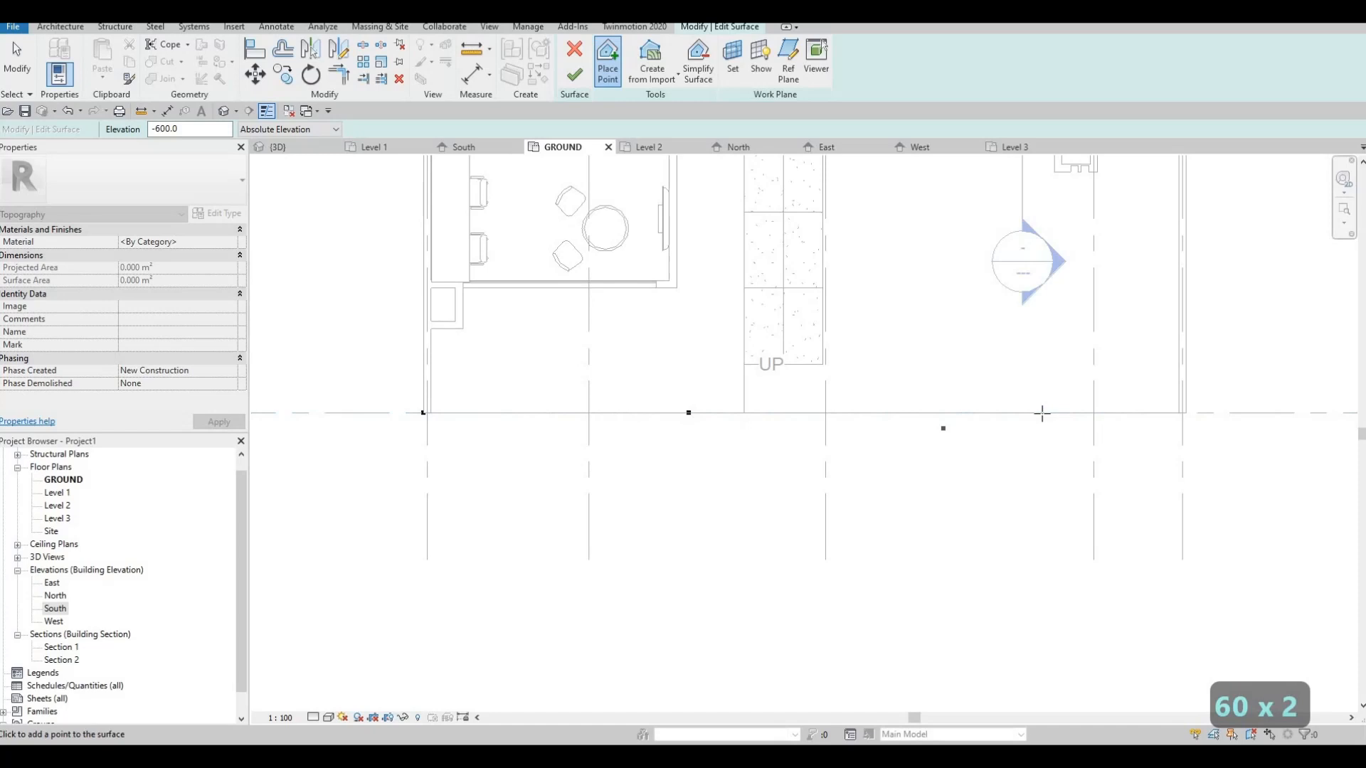
{"action": "left_click", "coordinate": [1186, 414]}
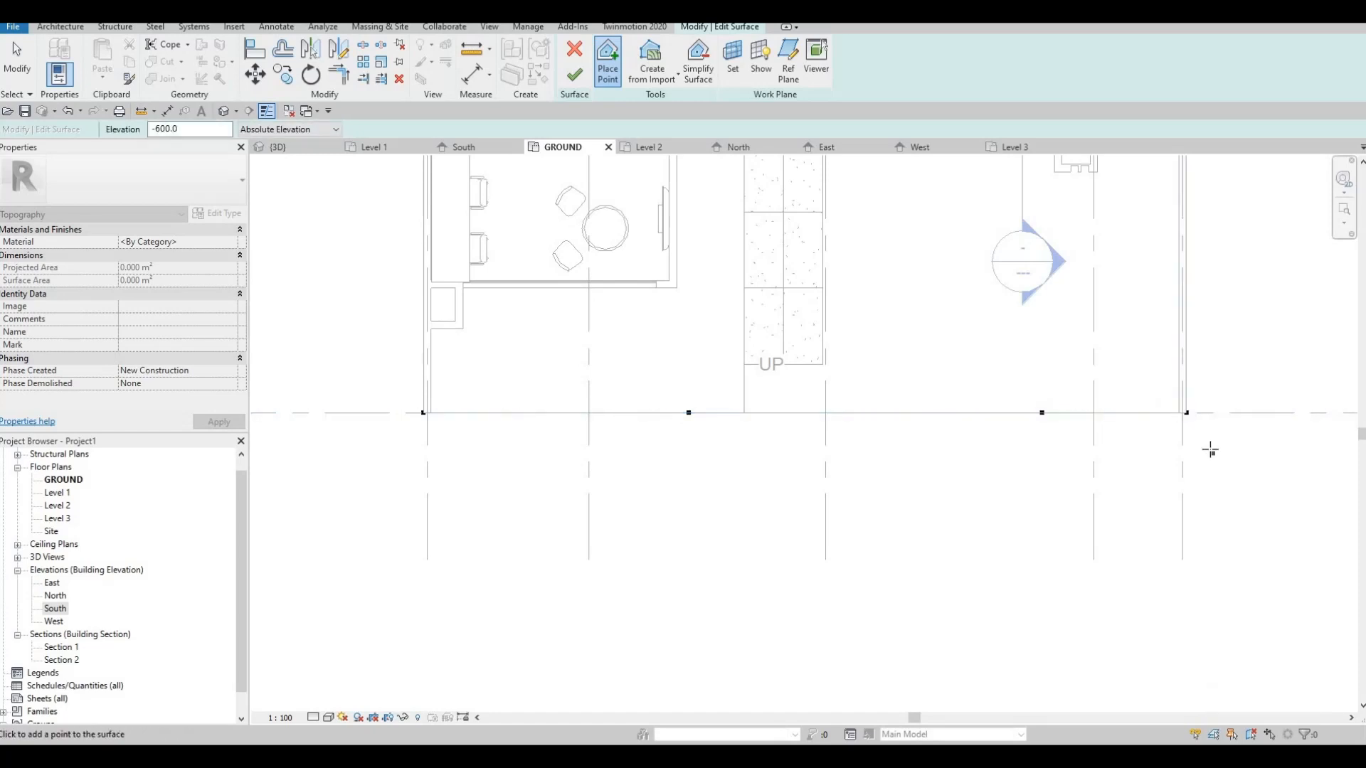
- Add a second row of -600 points in front of the boundary line, extending slightly past both border walls
{"action": "left_click", "coordinate": [1149, 485]}
{"action": "left_click", "coordinate": [869, 480]}
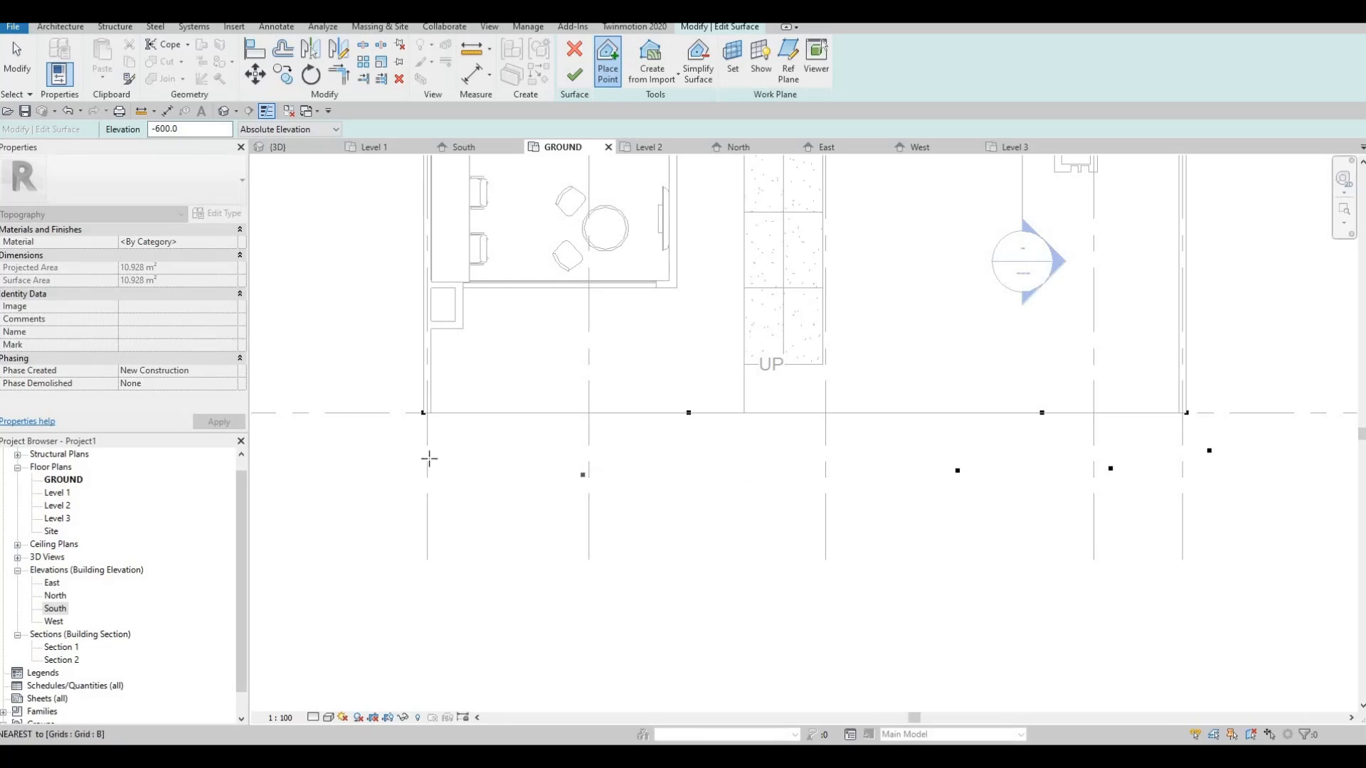
{"action": "left_click", "coordinate": [407, 452]}
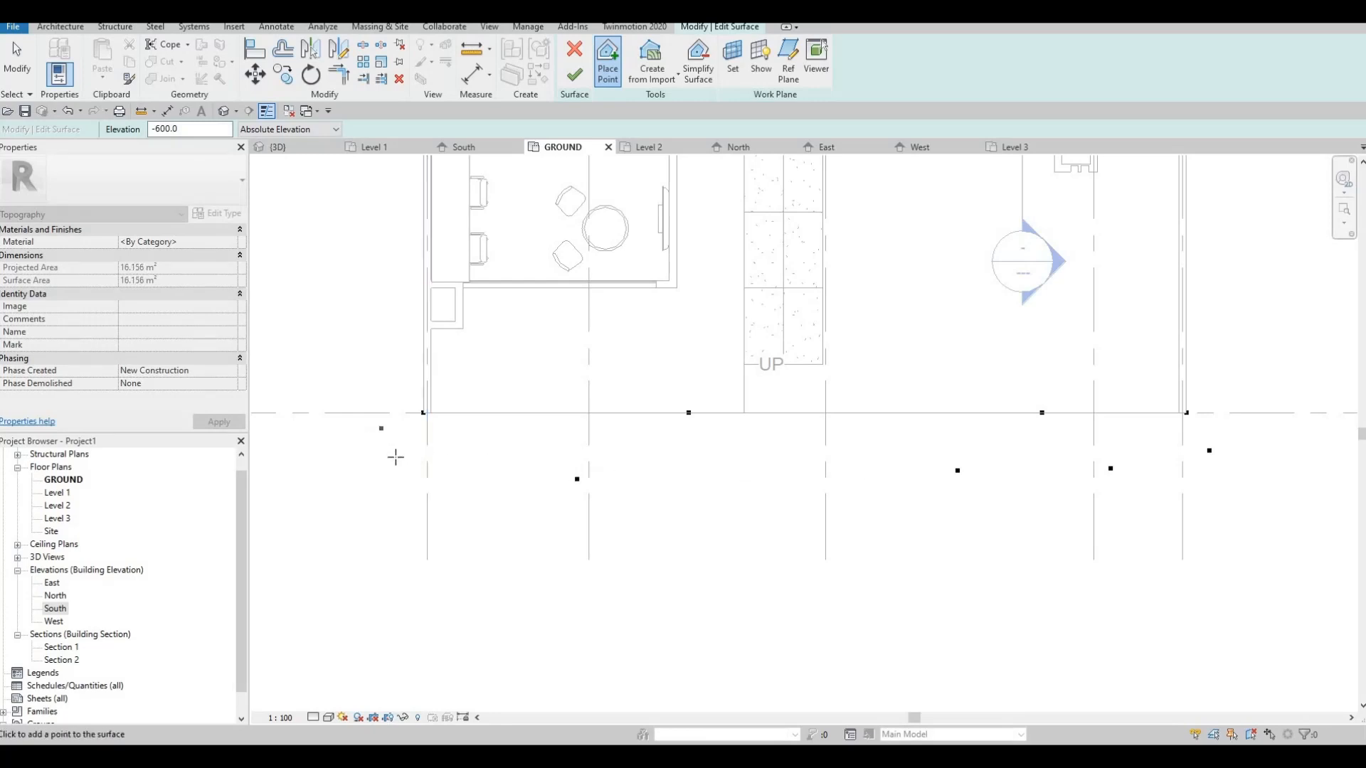
- Set the point elevation to -800 and place points farther out in front of the existing row
{"action": "middle_click_drag", "start_coordinate": [644, 479], "coordinate": [651, 379]}
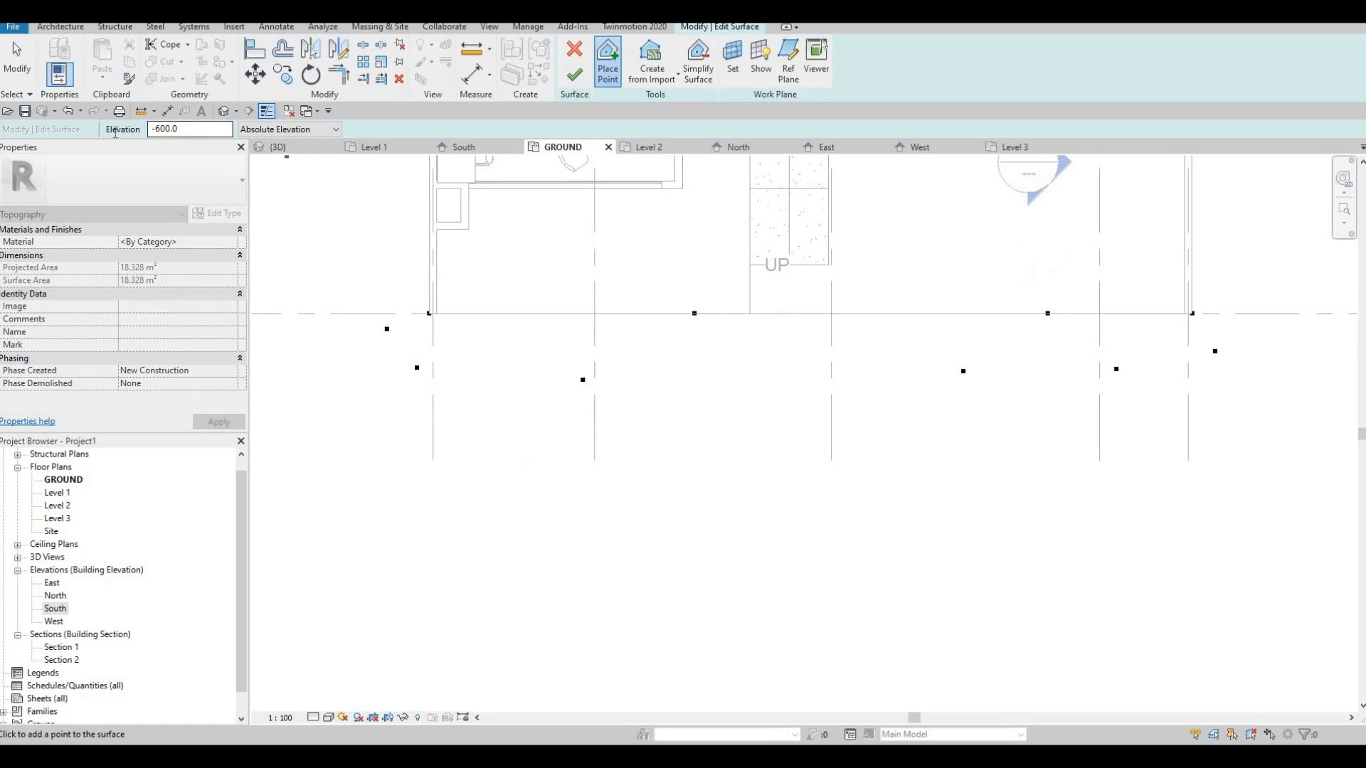
{"action": "type", "text": "-"}
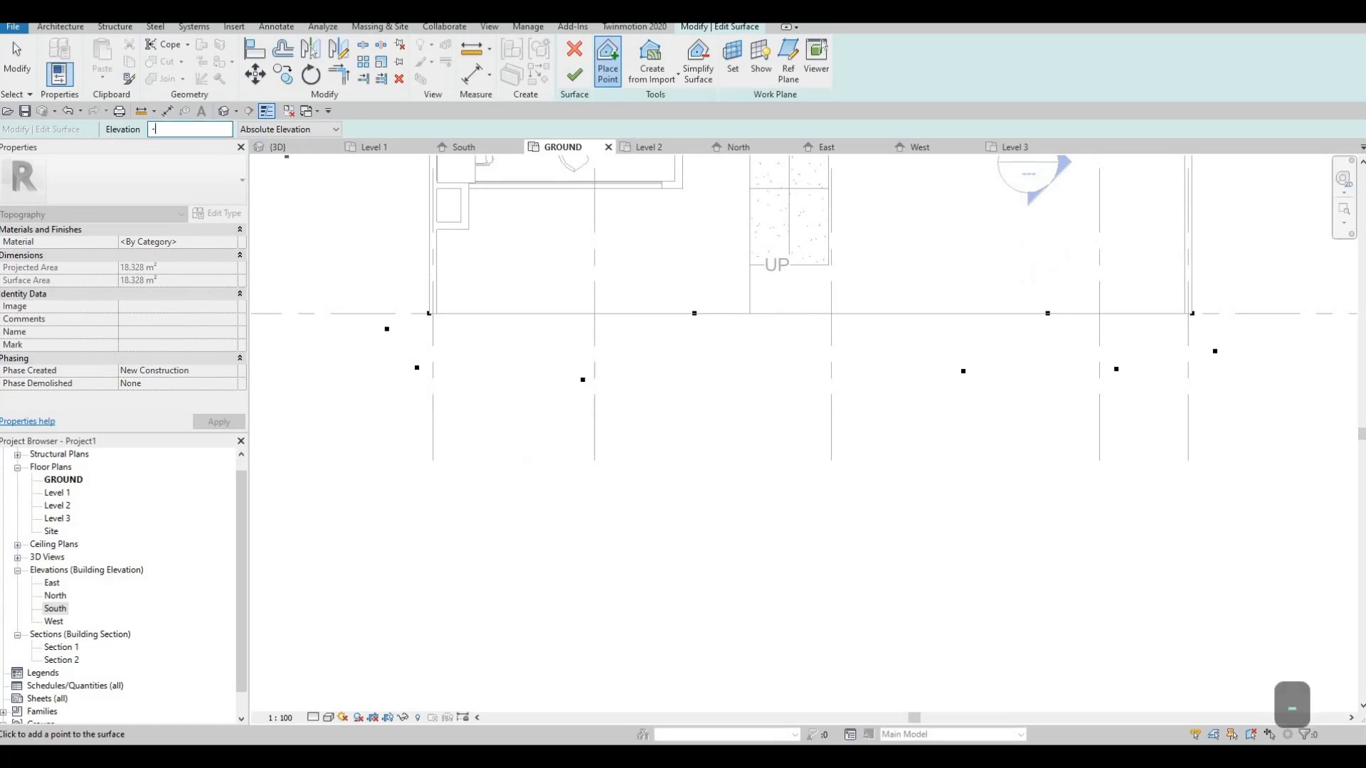
{"action": "type", "text": "800"}
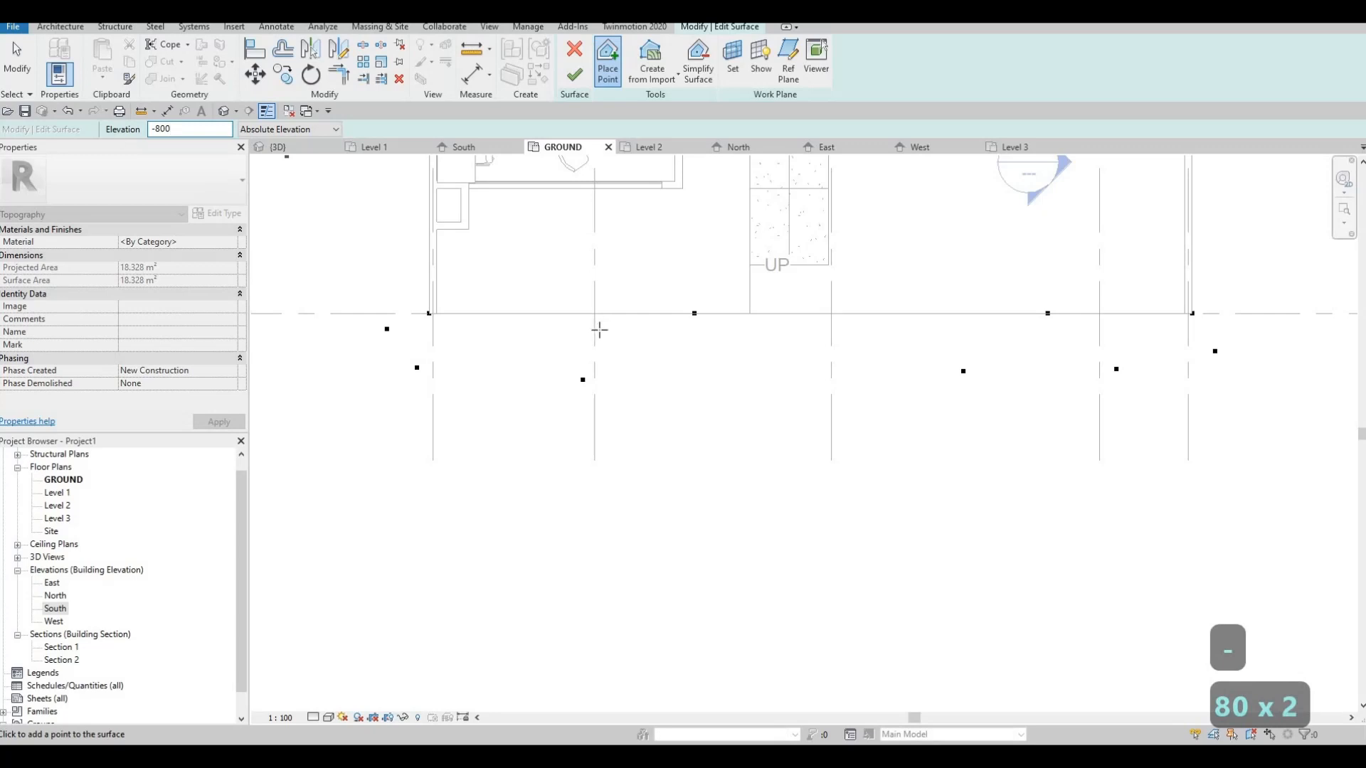
{"action": "left_click", "coordinate": [428, 407]}
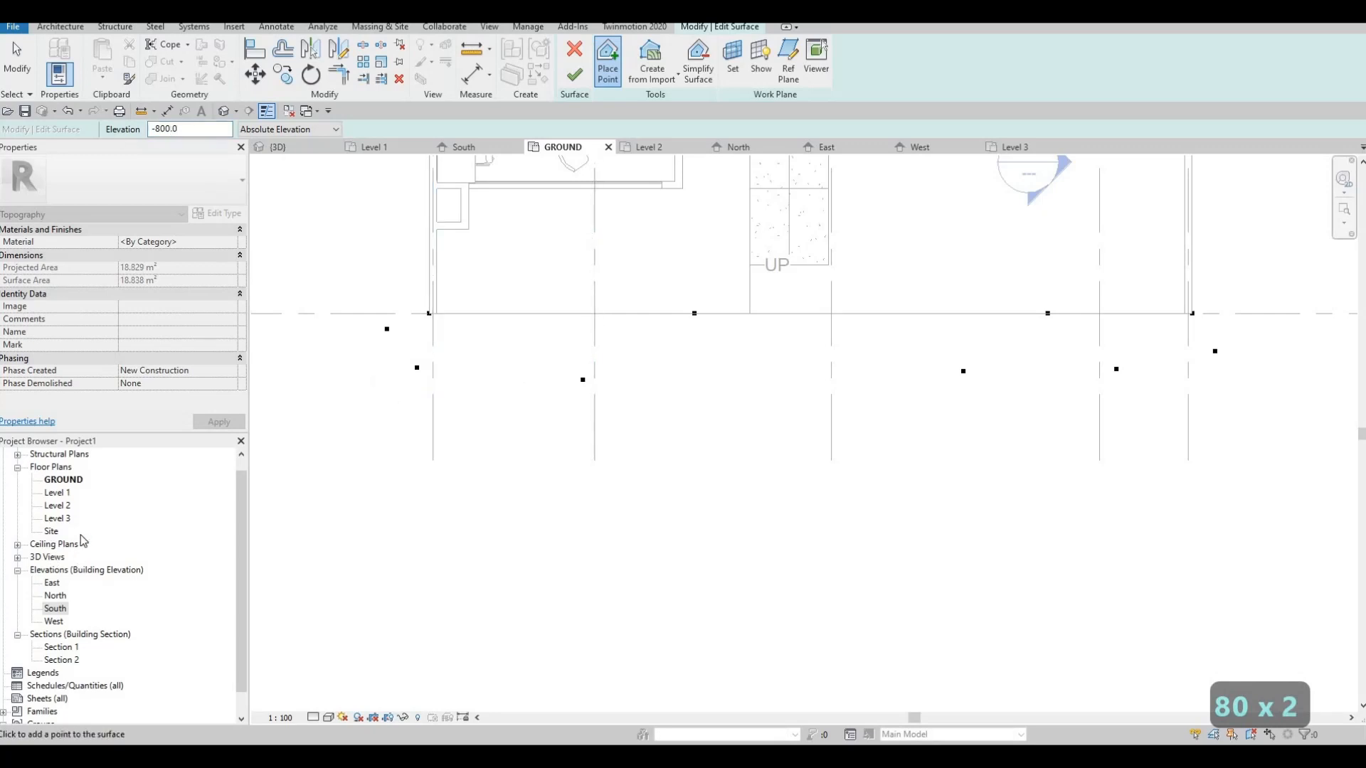
- Switch to the Site plan and continue placing -800 points in front of the house
{"action": "double_click", "coordinate": [52, 532]}
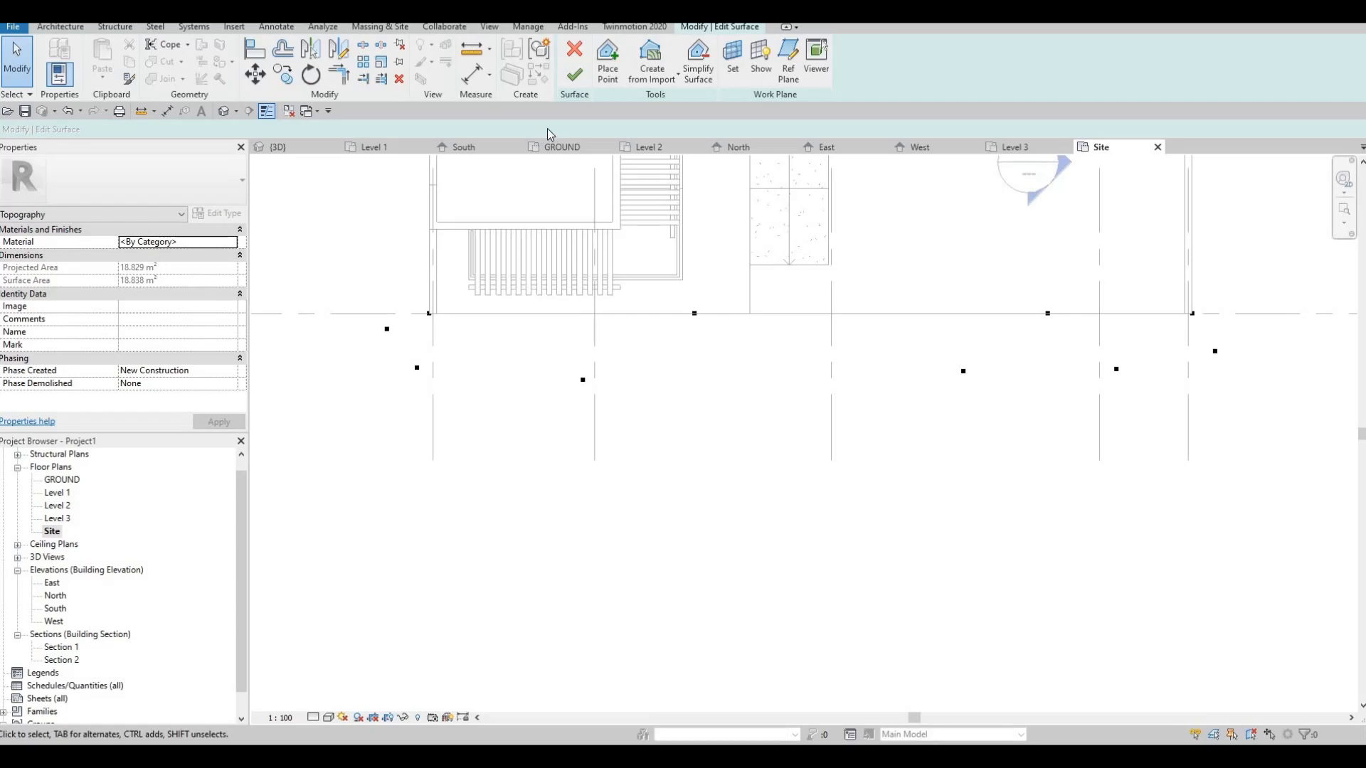
{"action": "left_click", "coordinate": [608, 60]}
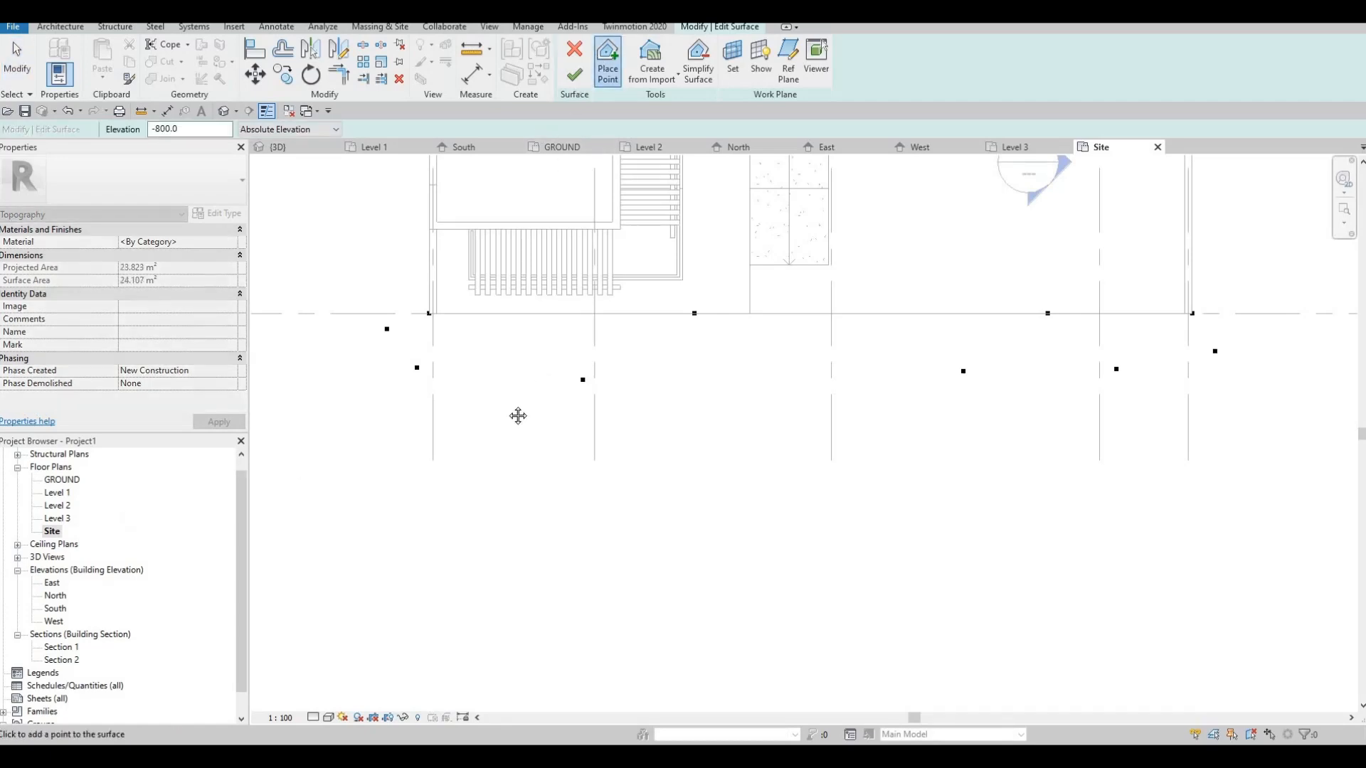
{"action": "scroll", "coordinate": [655, 406], "scroll_direction": "down", "scroll_amount": 2}
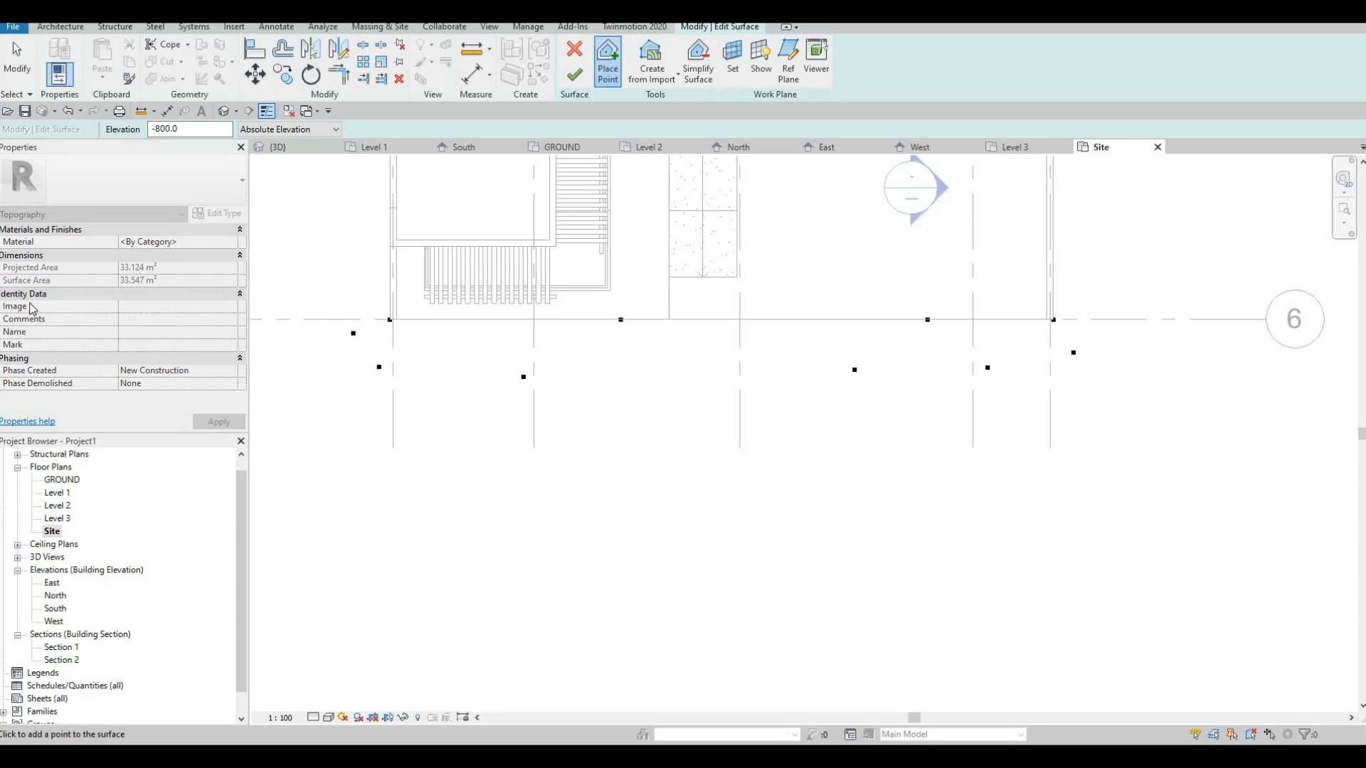
{"action": "key", "text": "F1"}
{"action": "key", "text": "F1"}
{"action": "scroll", "coordinate": [491, 305], "scroll_direction": "up", "scroll_amount": 1}
{"action": "middle_click_drag", "start_coordinate": [501, 342], "coordinate": [503, 454]}
{"action": "scroll", "coordinate": [500, 455], "scroll_direction": "up", "scroll_amount": 1}
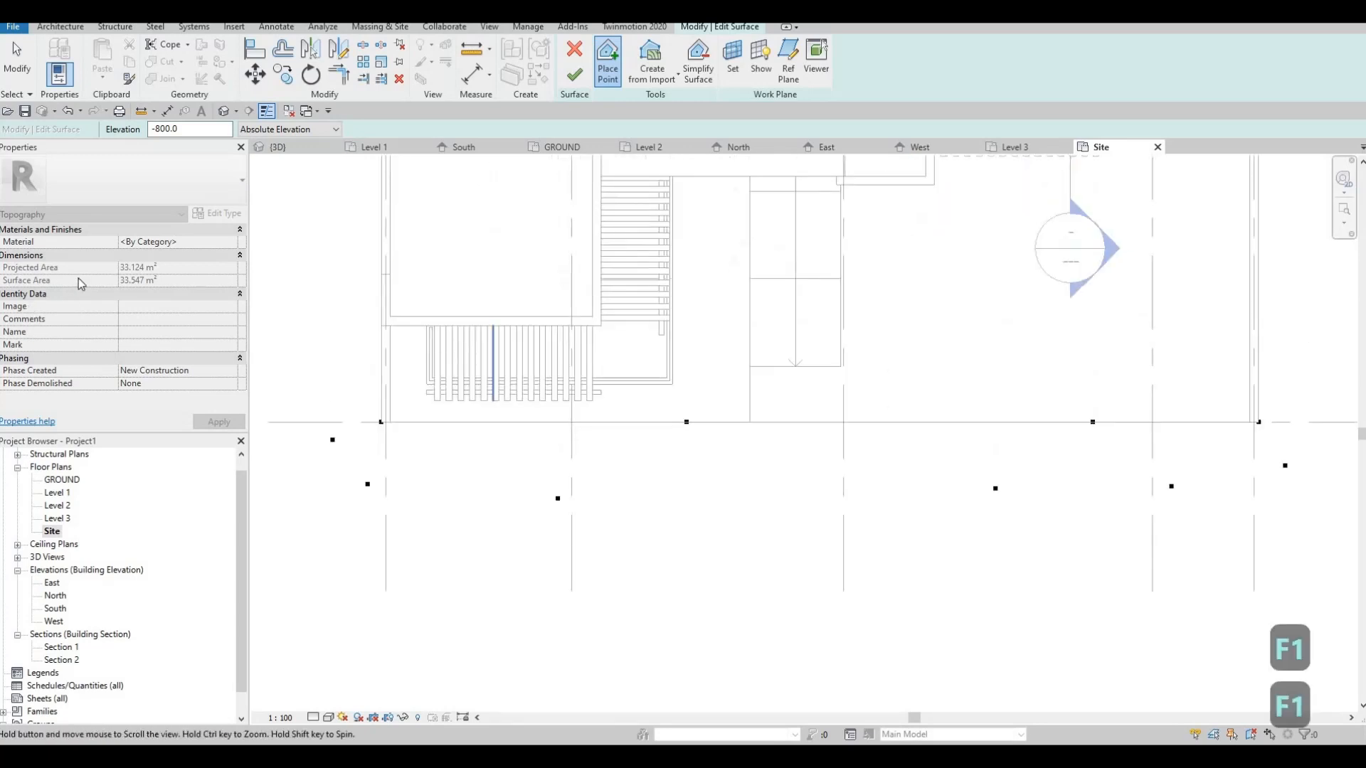
{"action": "scroll", "coordinate": [498, 463], "scroll_direction": "down", "scroll_amount": 1}
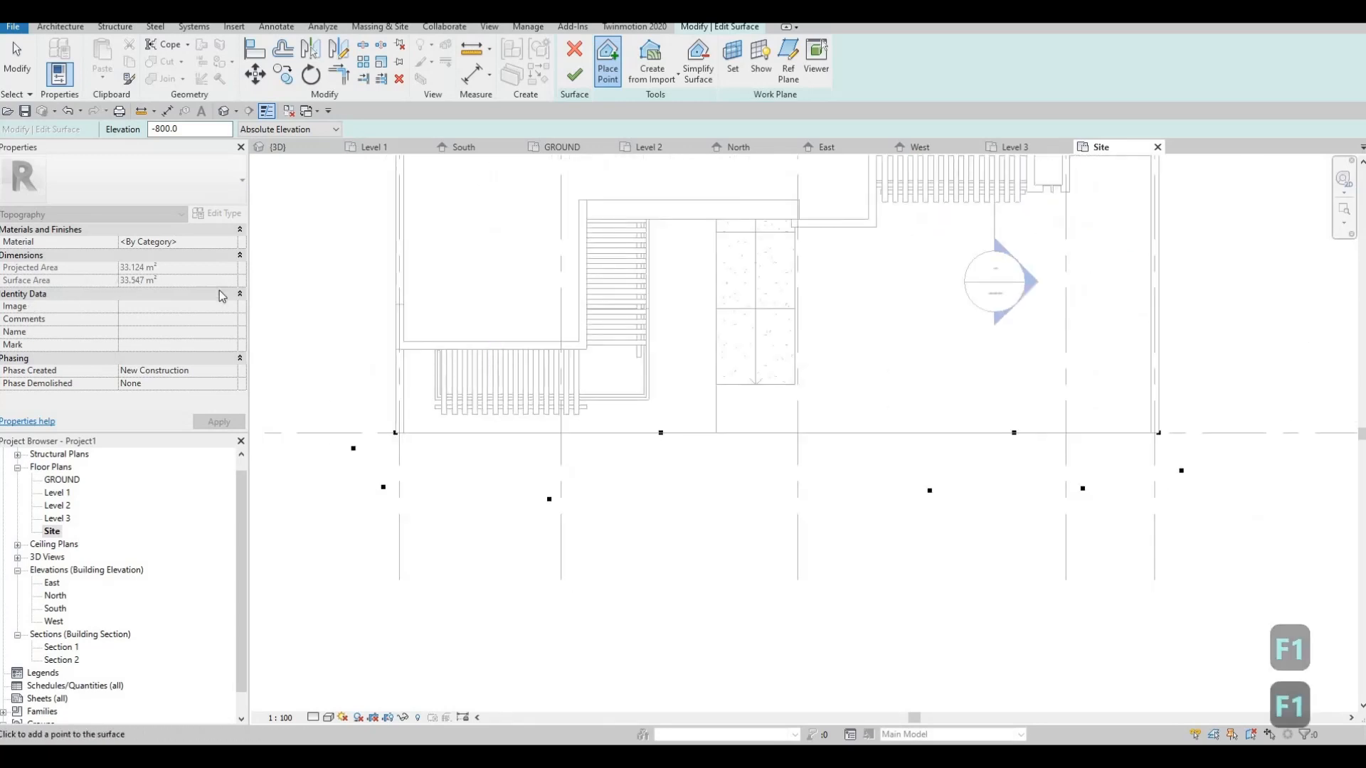
- Finish the toposurface and check it in the 3D view
{"action": "left_click", "coordinate": [332, 131]}
{"action": "key", "text": "Escape"}
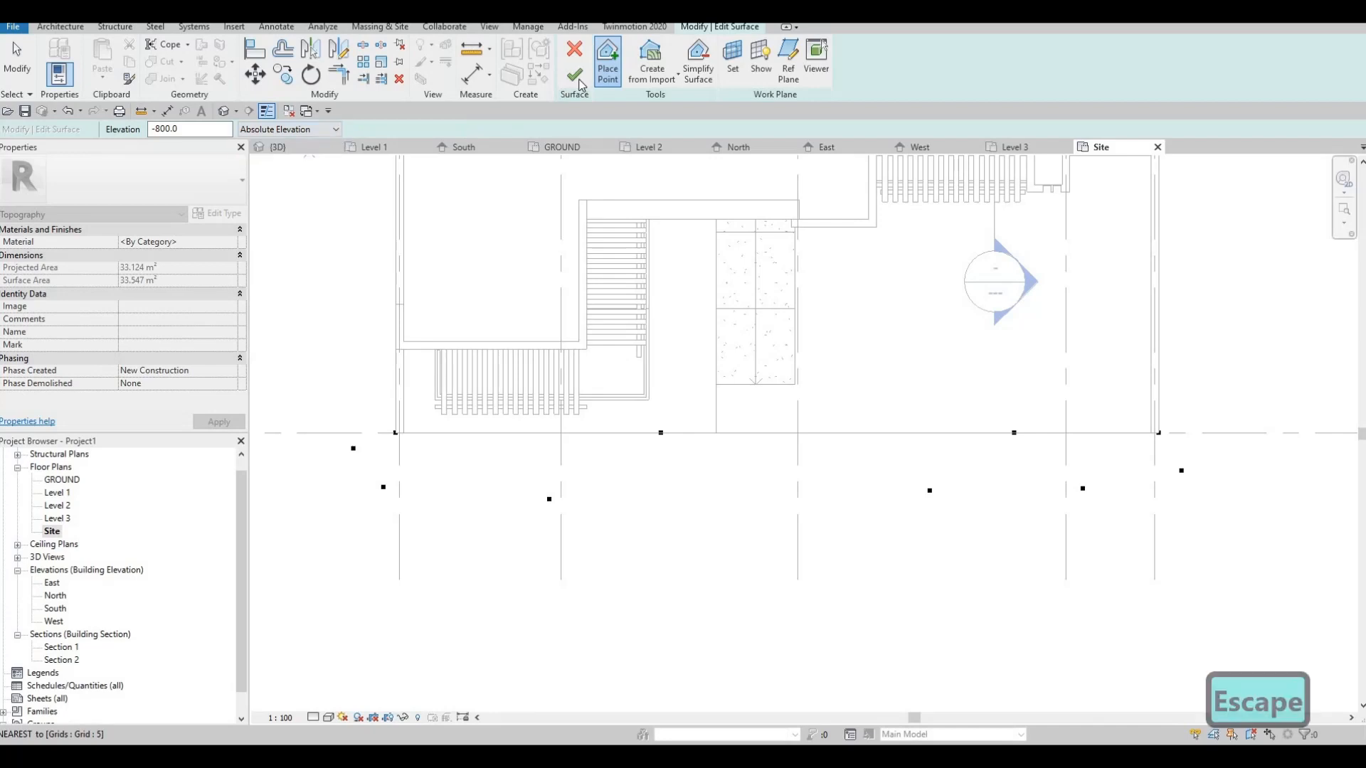
{"action": "left_click", "coordinate": [577, 79]}
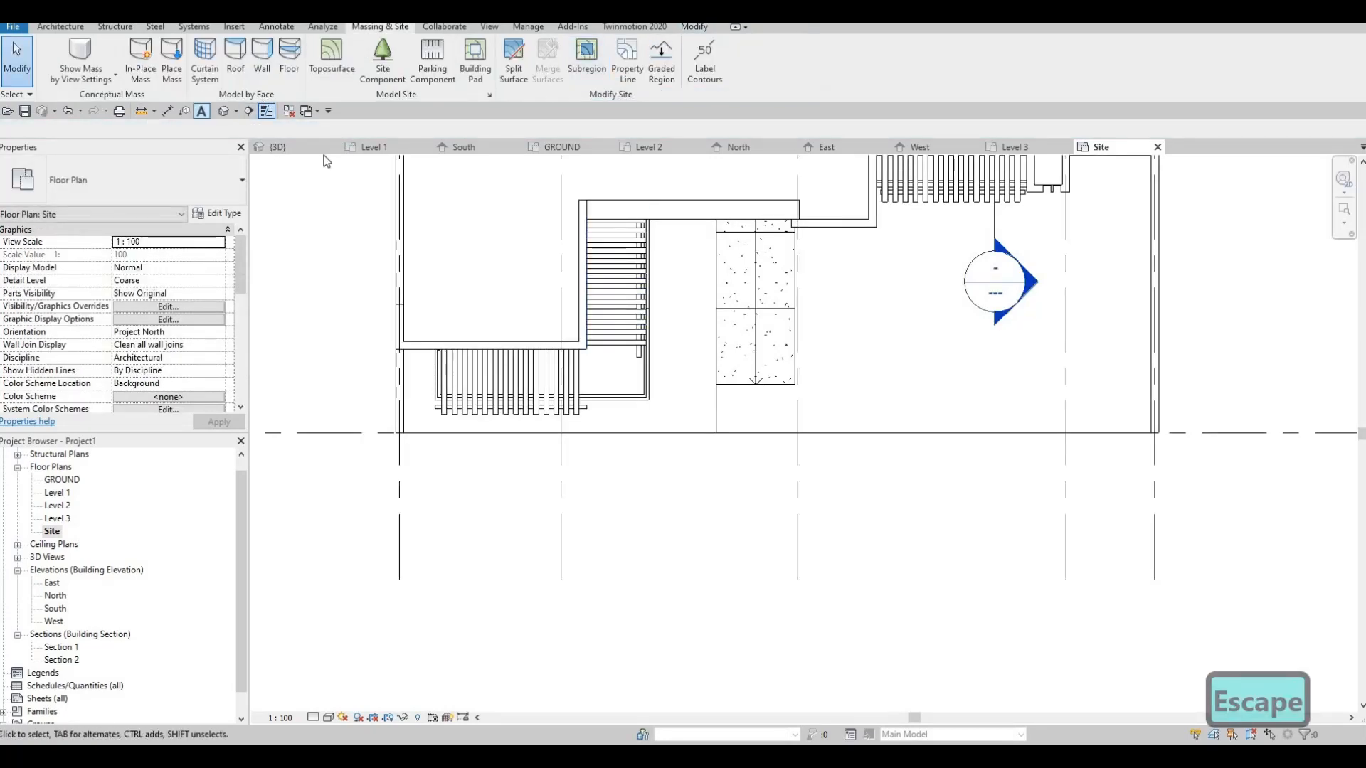
{"action": "left_click", "coordinate": [223, 112]}
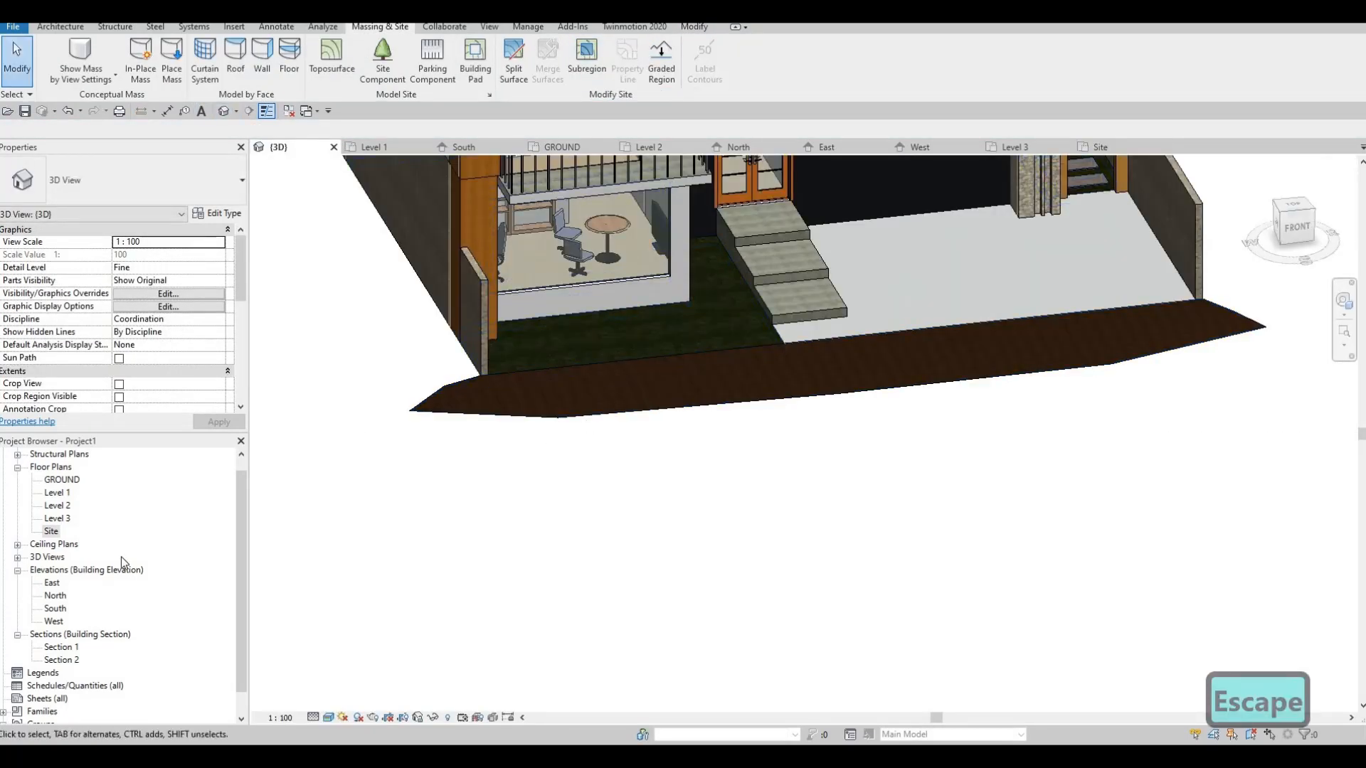
- Examine the whole Site plan to see how the new toposurface is displayed around the house
{"action": "double_click", "coordinate": [51, 532]}
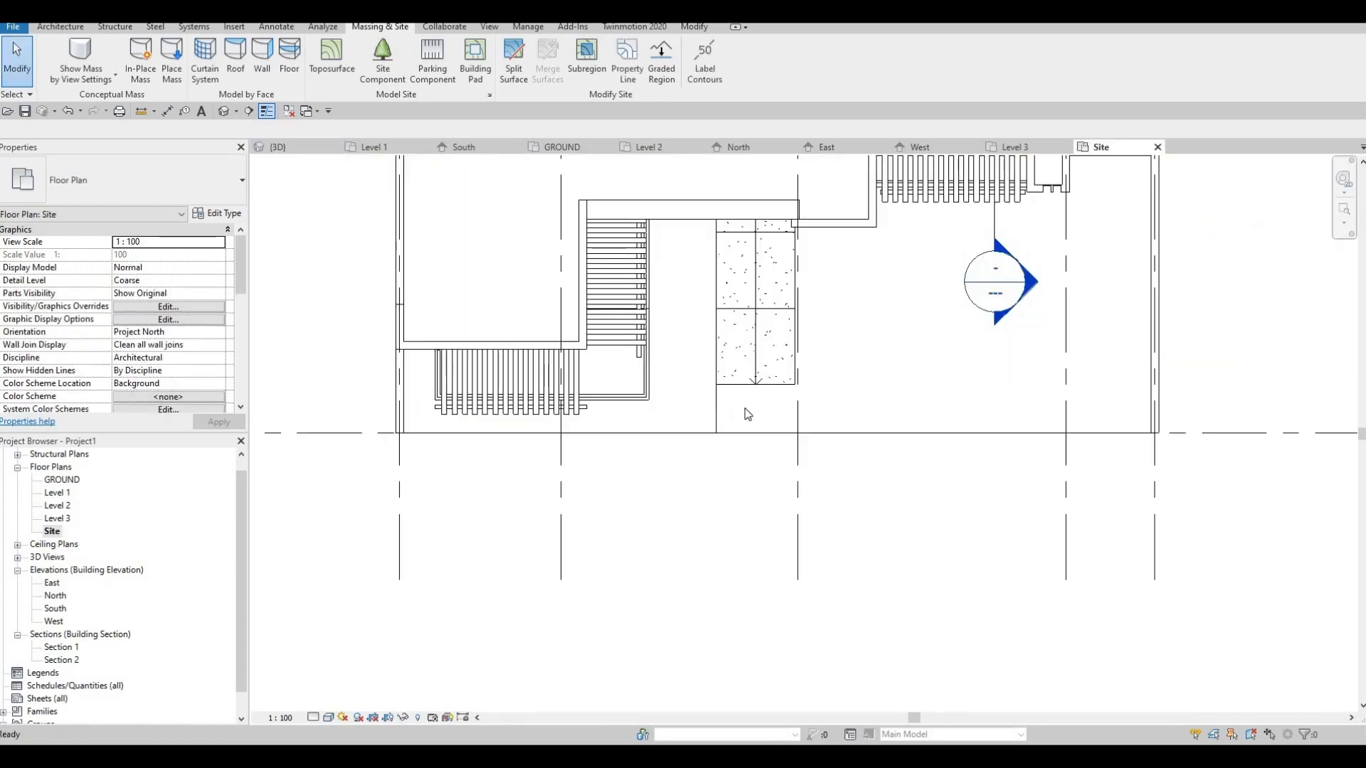
{"action": "key", "text": "Escape"}
{"action": "scroll", "coordinate": [711, 462], "scroll_direction": "down", "scroll_amount": 4}
{"action": "middle_click_drag", "start_coordinate": [767, 440], "coordinate": [703, 527]}
{"action": "scroll", "coordinate": [702, 527], "scroll_direction": "down", "scroll_amount": 5}
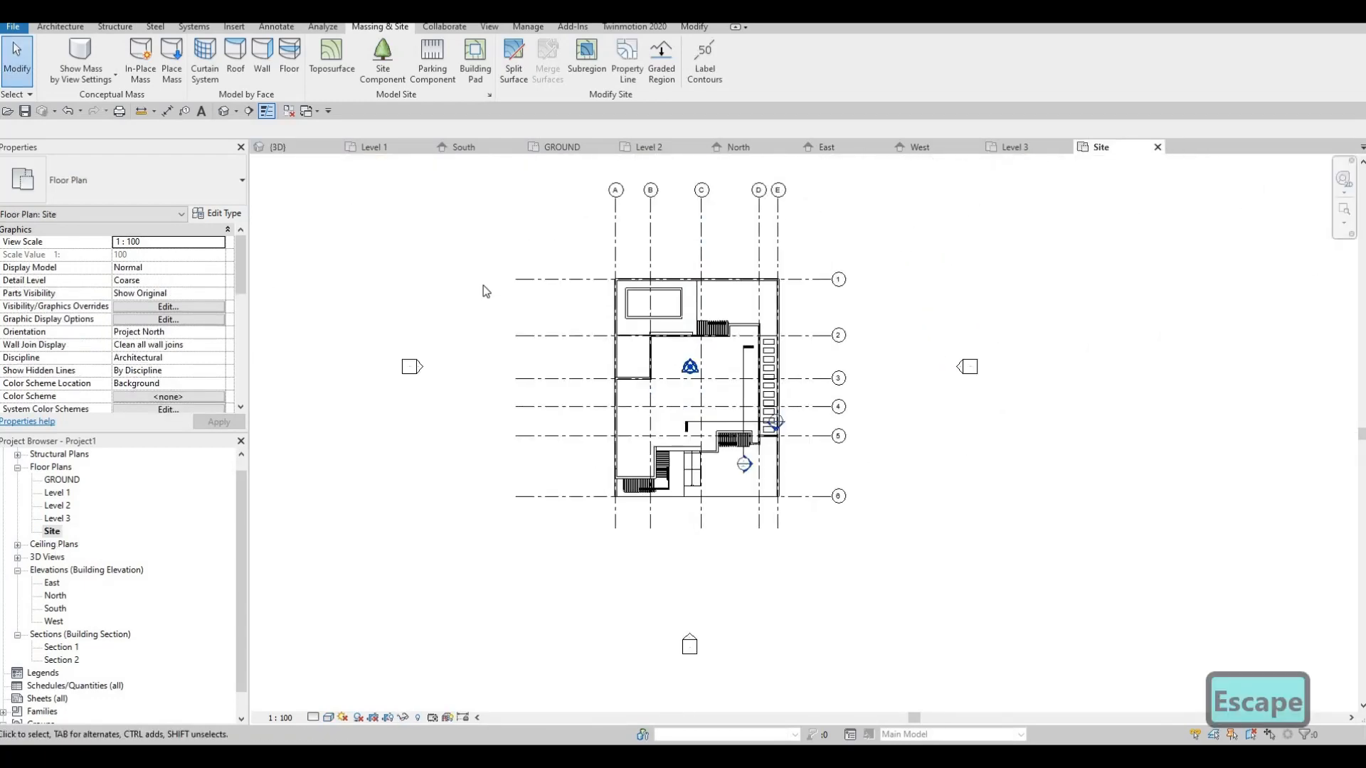
{"action": "scroll", "coordinate": [700, 523], "scroll_direction": "up", "scroll_amount": 3}
- In the GROUND plan's visibility overrides, turn on Triangulation Edges for the Topography category and apply the change
{"action": "left_click", "coordinate": [548, 149]}
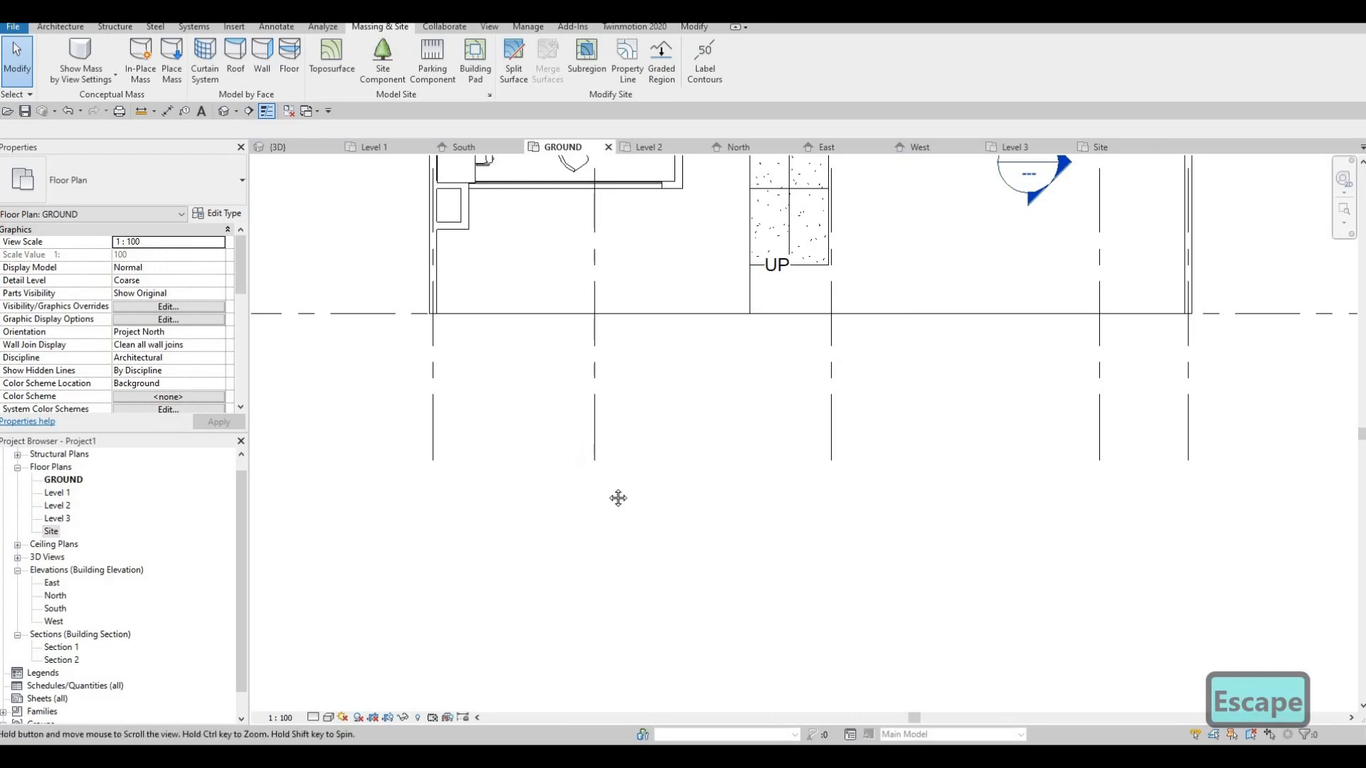
{"action": "scroll", "coordinate": [601, 470], "scroll_direction": "down", "scroll_amount": 3}
{"action": "mouse_move", "coordinate": [616, 497]}
{"action": "middle_mouse_down"}
{"action": "mouse_move", "coordinate": [570, 463]}
{"action": "mouse_move", "coordinate": [611, 499]}
{"action": "middle_mouse_up"}
{"action": "key", "text": "v"}
{"action": "key", "text": "g"}
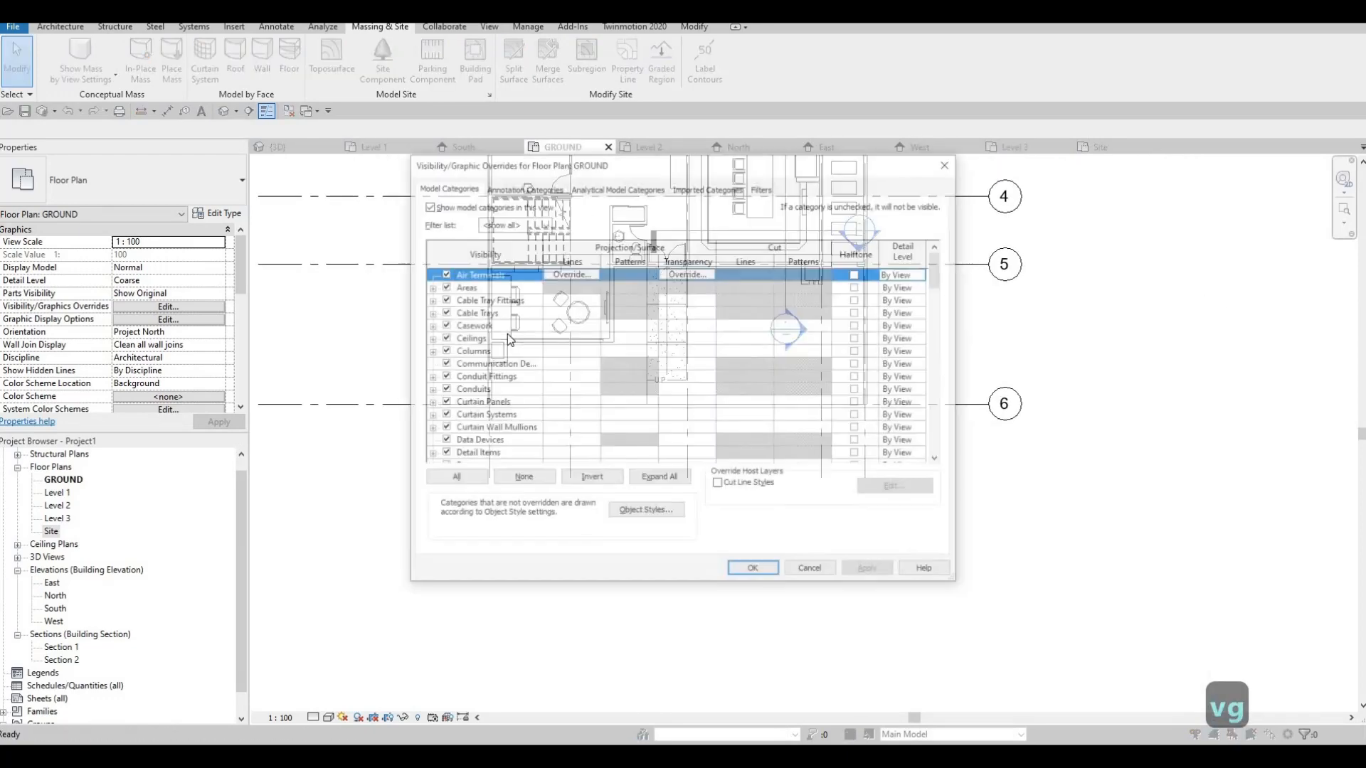
{"action": "scroll", "coordinate": [505, 445], "scroll_direction": "down", "scroll_amount": 12}
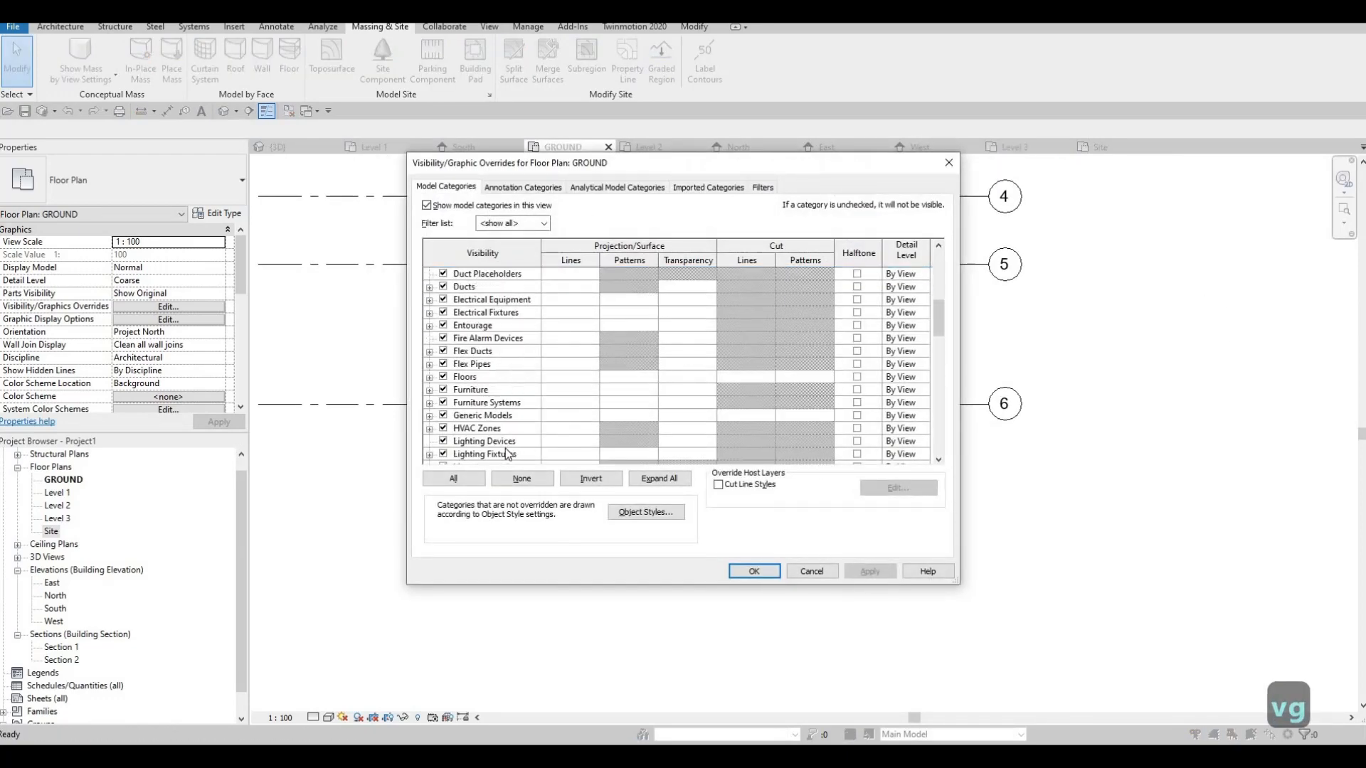
{"action": "scroll", "coordinate": [505, 450], "scroll_direction": "down", "scroll_amount": 10}
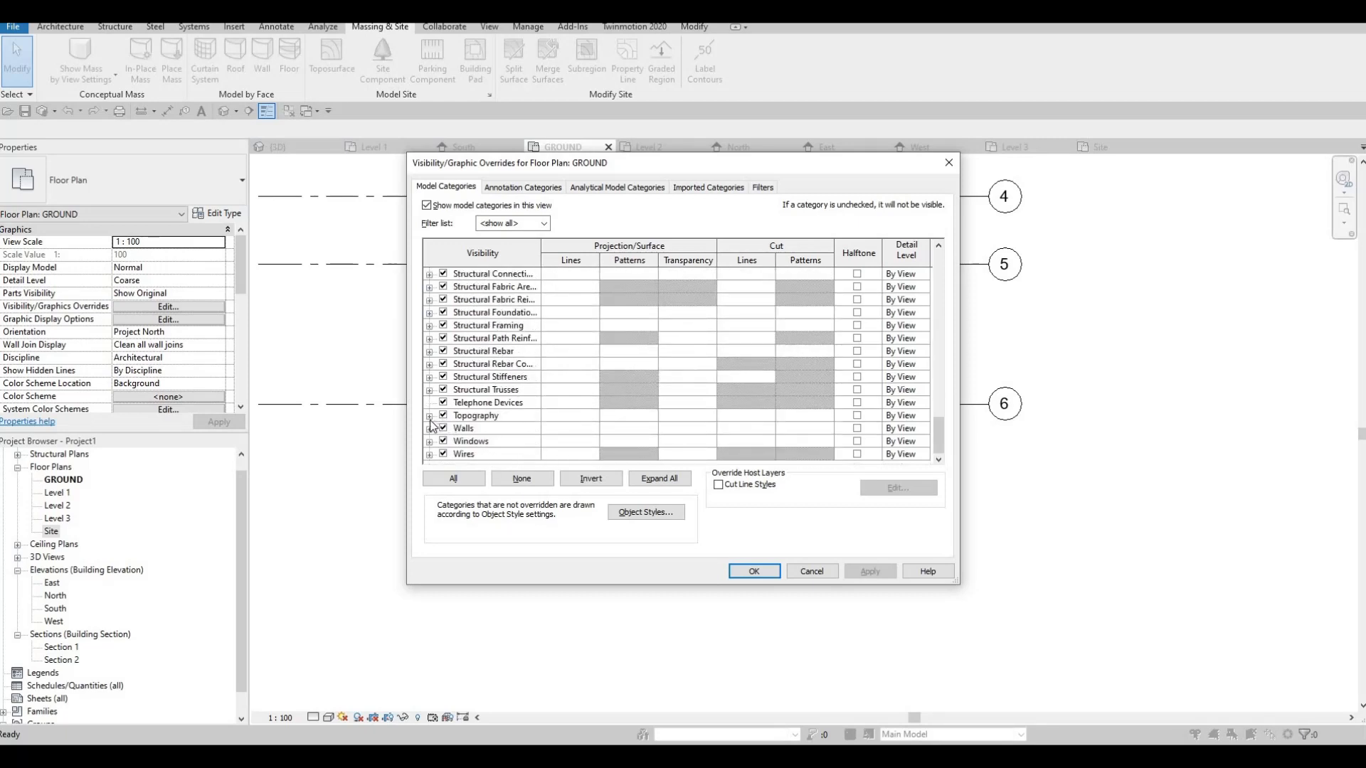
{"action": "left_click", "coordinate": [429, 416]}
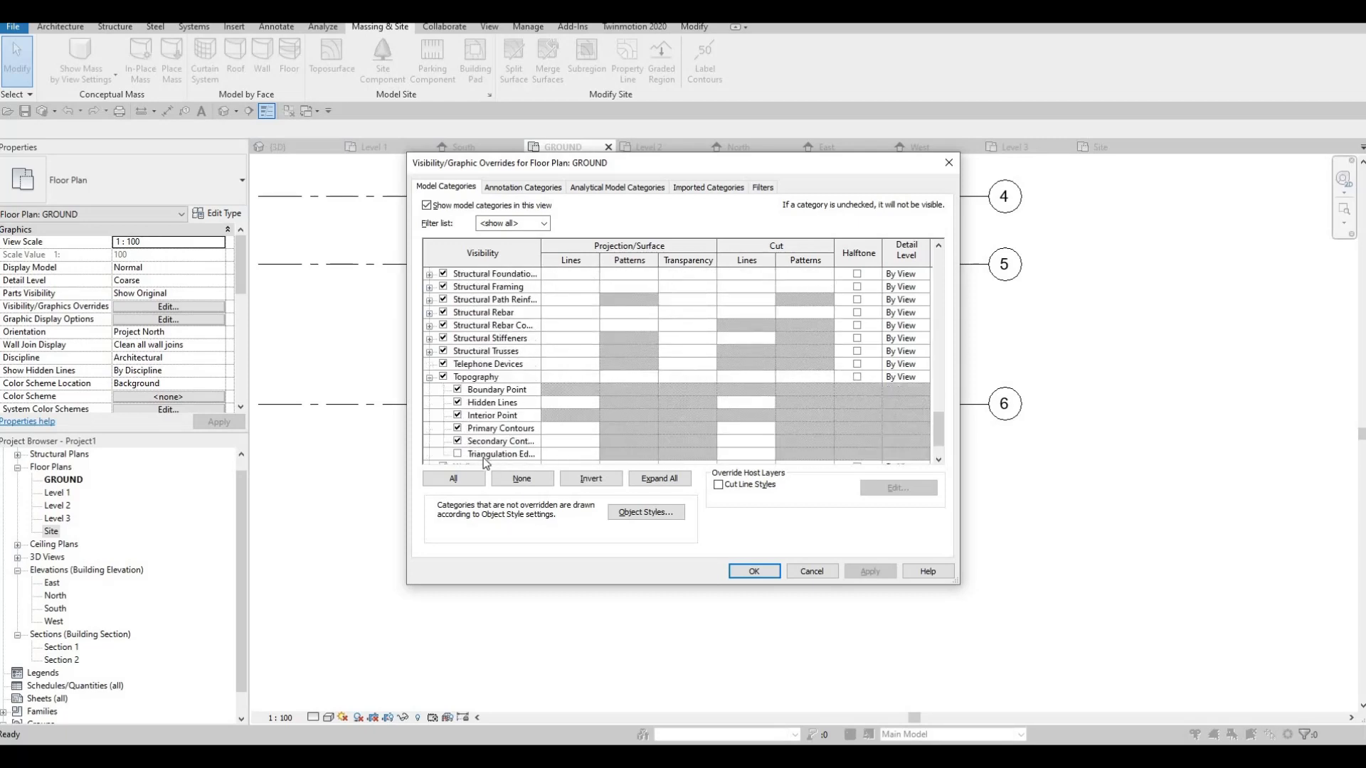
{"action": "scroll", "coordinate": [456, 430], "scroll_direction": "down", "scroll_amount": 1}
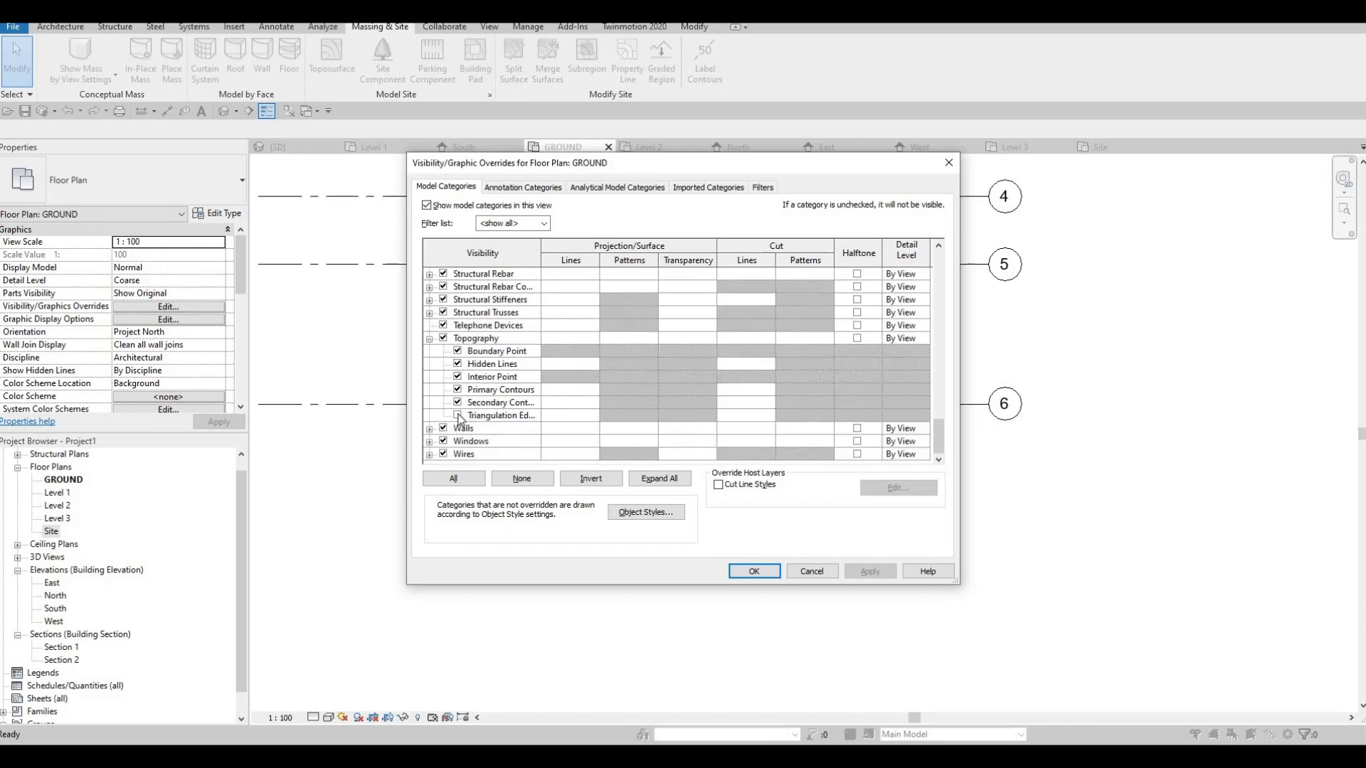
{"action": "left_click", "coordinate": [457, 415]}
{"action": "left_click", "coordinate": [870, 571]}
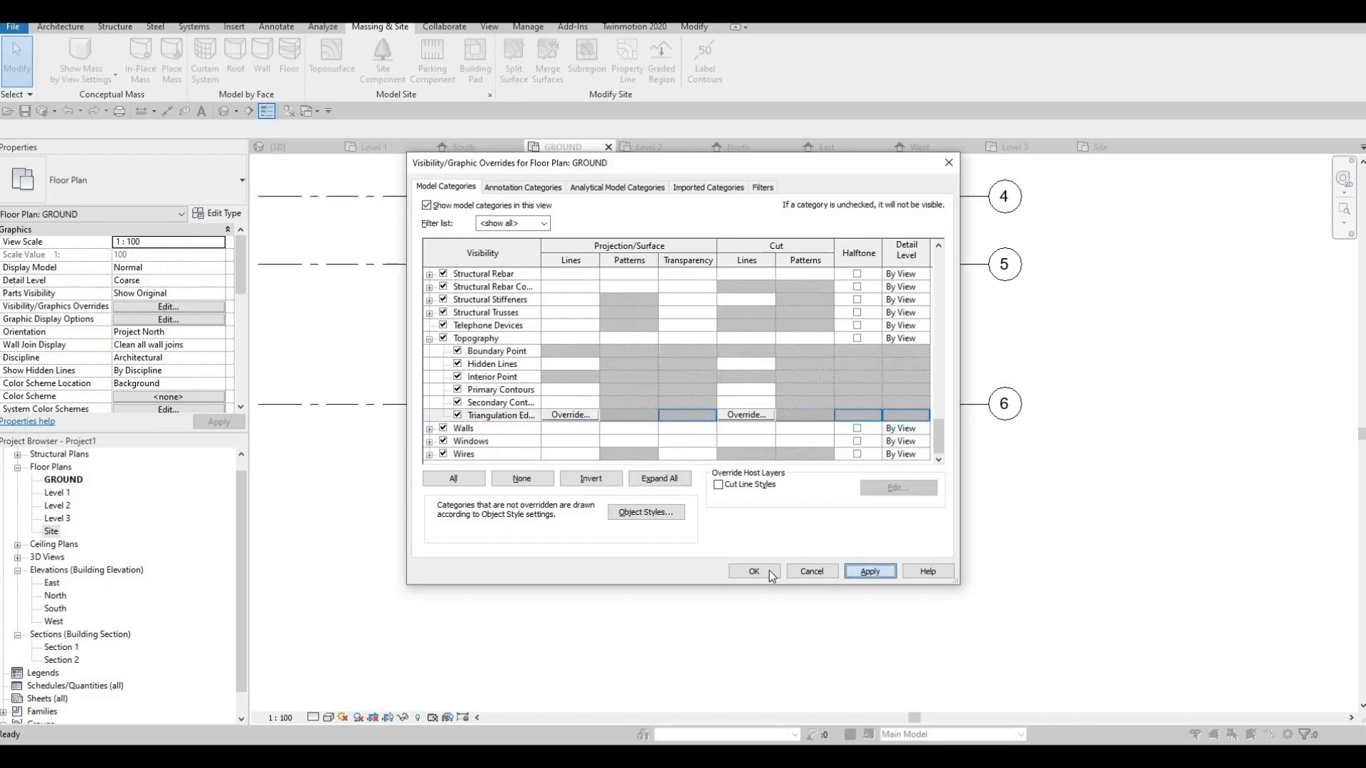
{"action": "key", "text": "Return"}
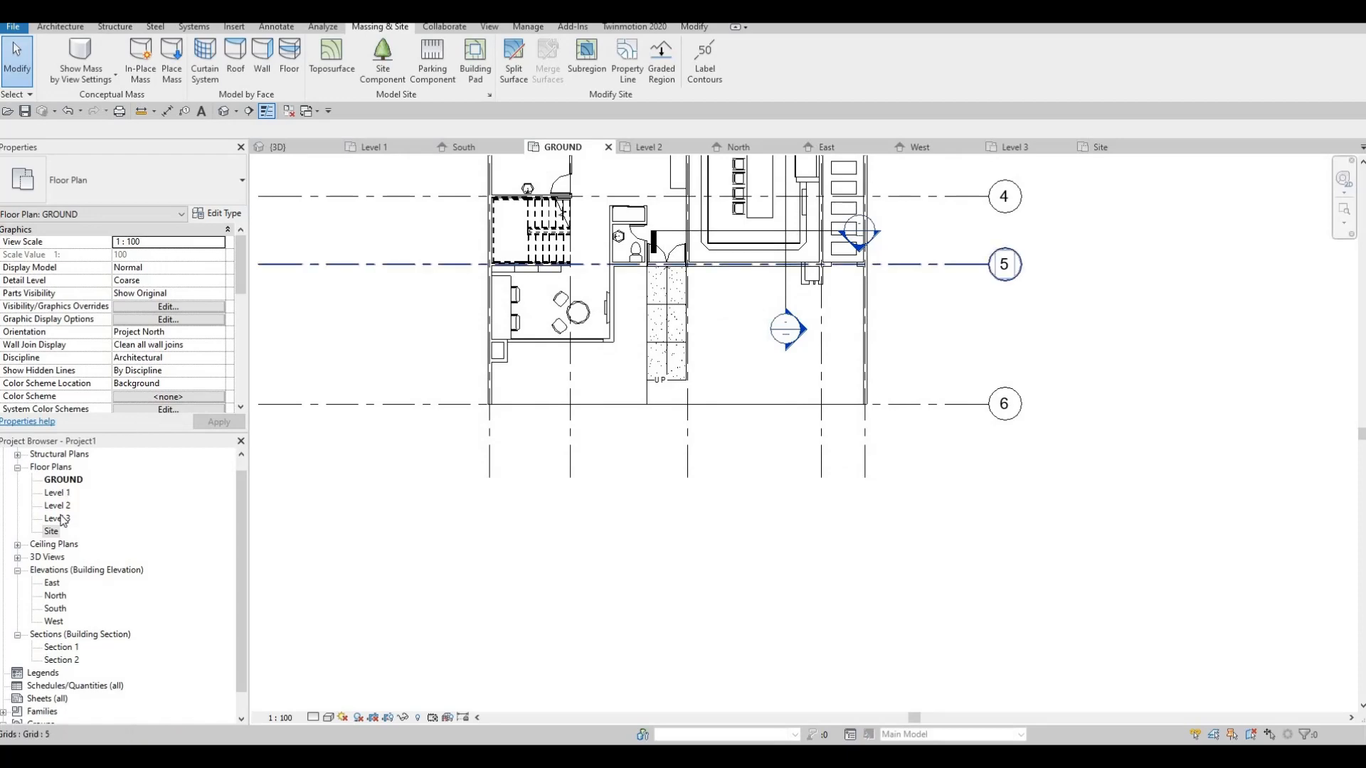
- Open the Site plan and turn on Topography Triangulation Edges in its visibility overrides
{"action": "double_click", "coordinate": [52, 531]}
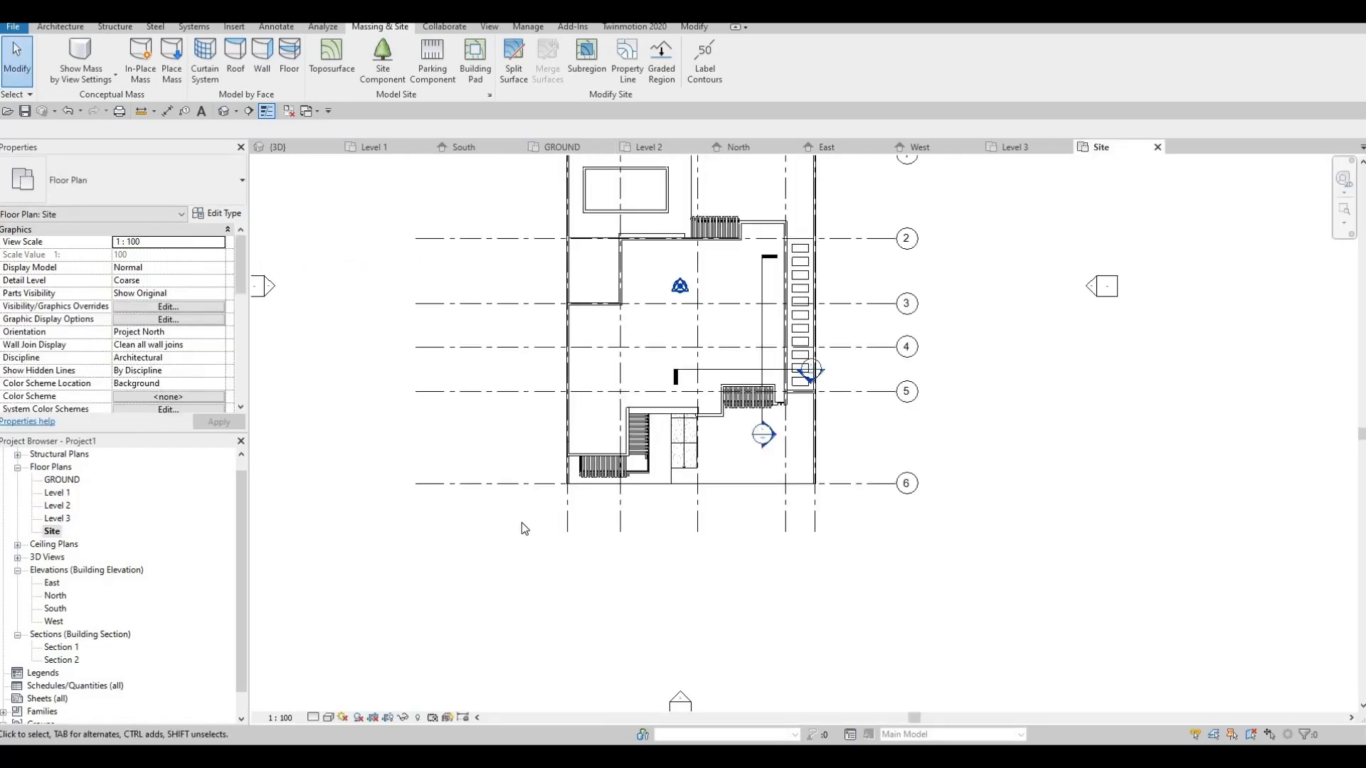
{"action": "key", "text": "Escape"}
{"action": "key", "text": "Escape"}
{"action": "key", "text": "v"}
{"action": "key", "text": "g"}
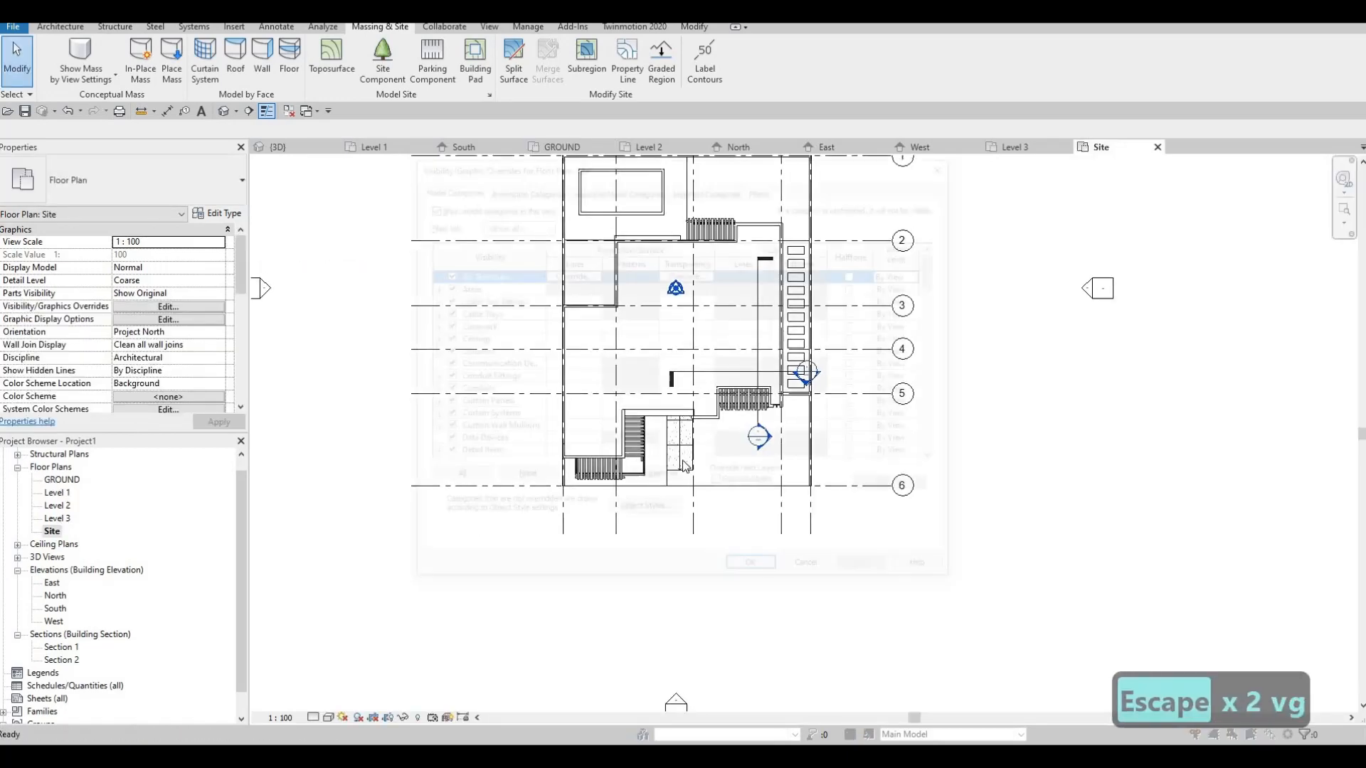
{"action": "scroll", "coordinate": [930, 283], "scroll_direction": "down", "scroll_amount": 2}
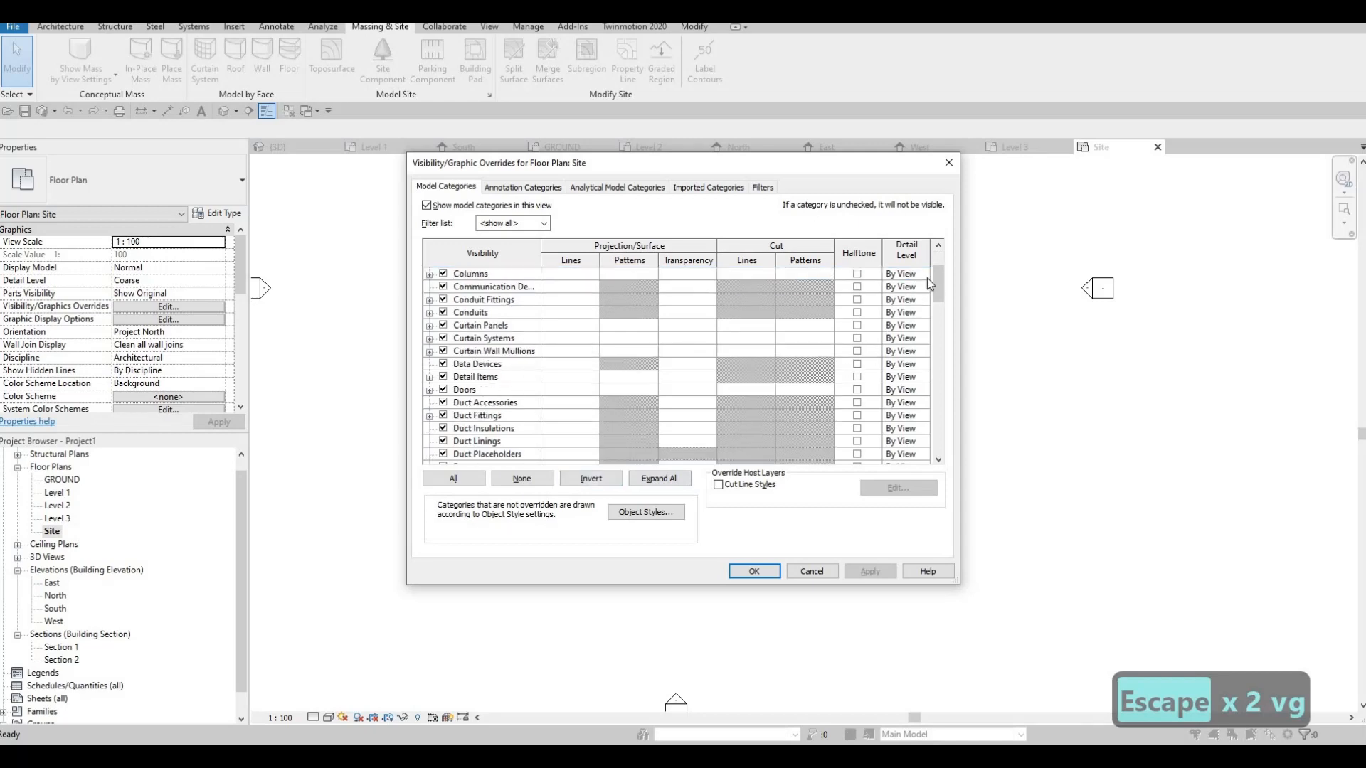
{"action": "left_click_drag", "start_coordinate": [940, 286], "coordinate": [938, 444]}
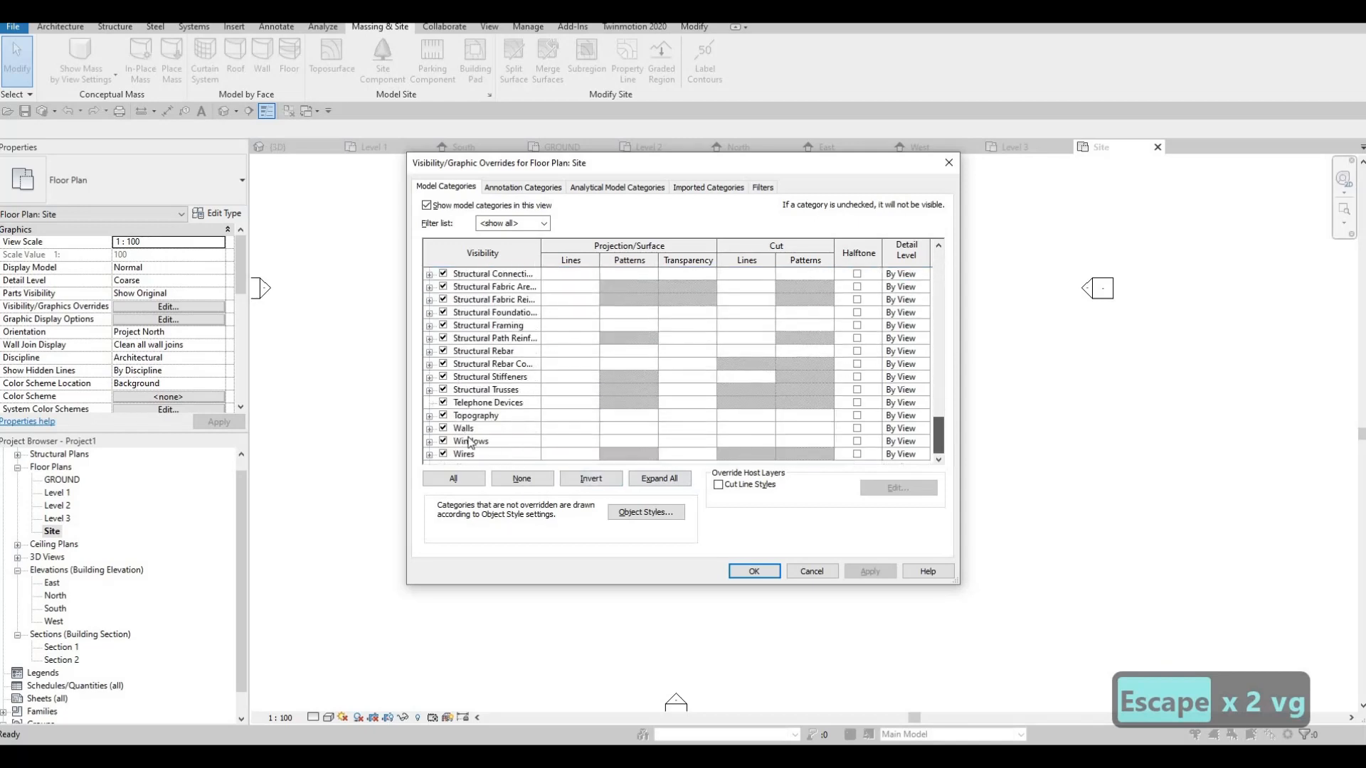
{"action": "left_click", "coordinate": [429, 417]}
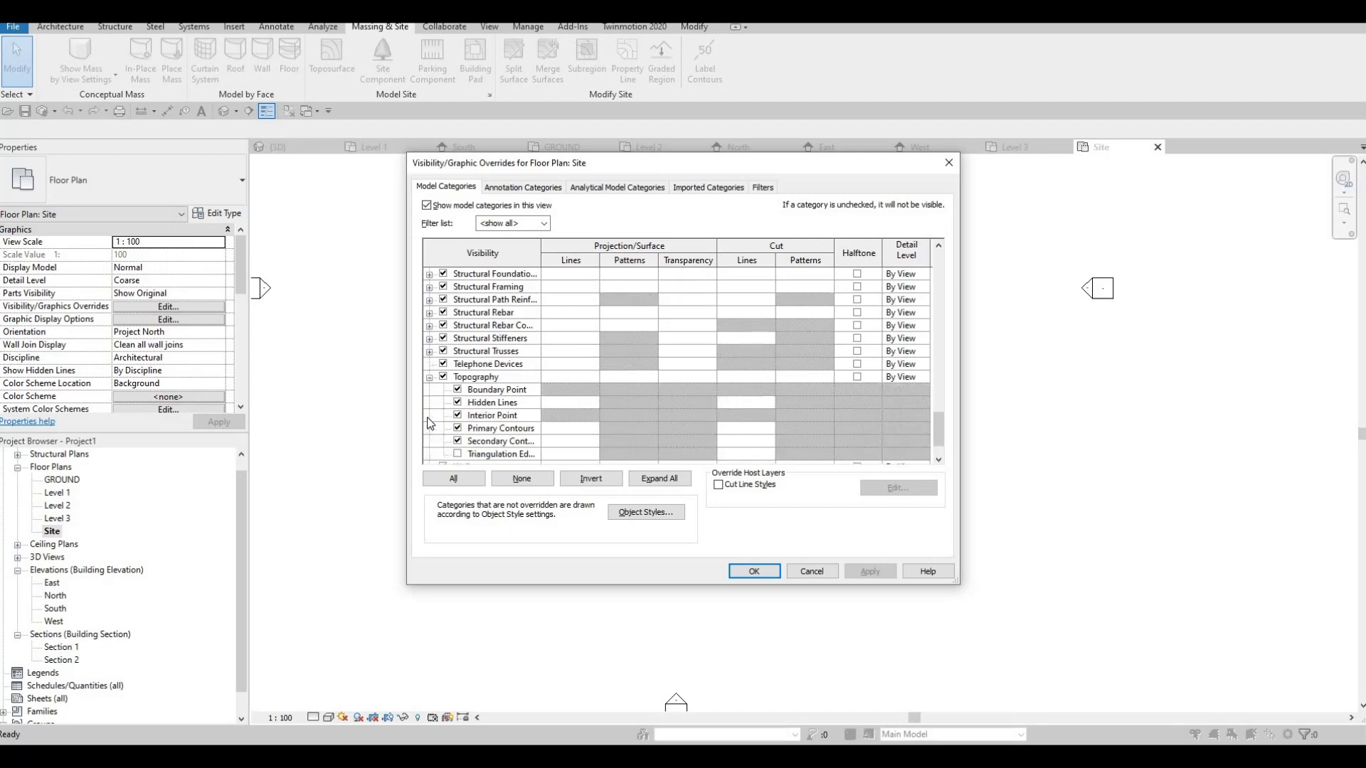
{"action": "left_click", "coordinate": [458, 454]}
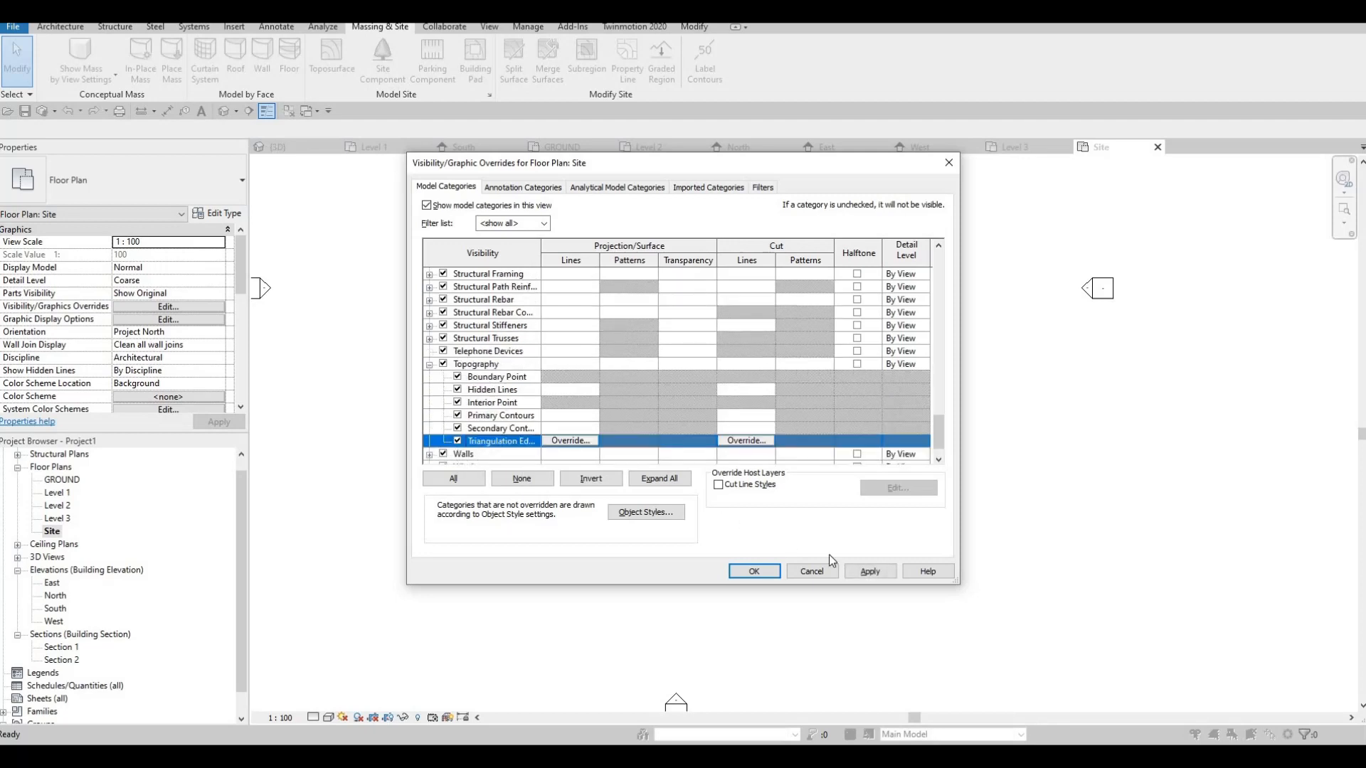
{"action": "left_click", "coordinate": [767, 576]}
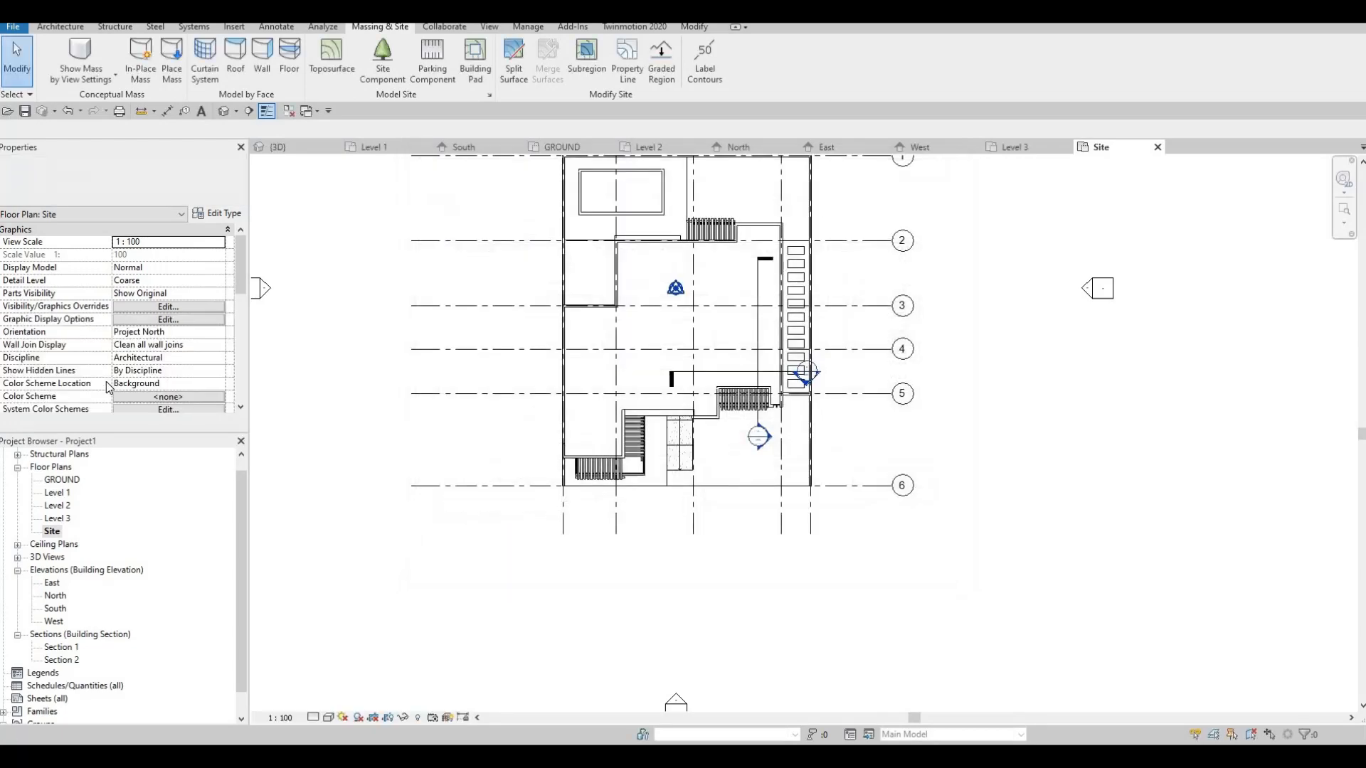
- Set the View Depth level in the Site plan's view range to Unlimited
{"action": "scroll", "coordinate": [129, 314], "scroll_direction": "down", "scroll_amount": 5}
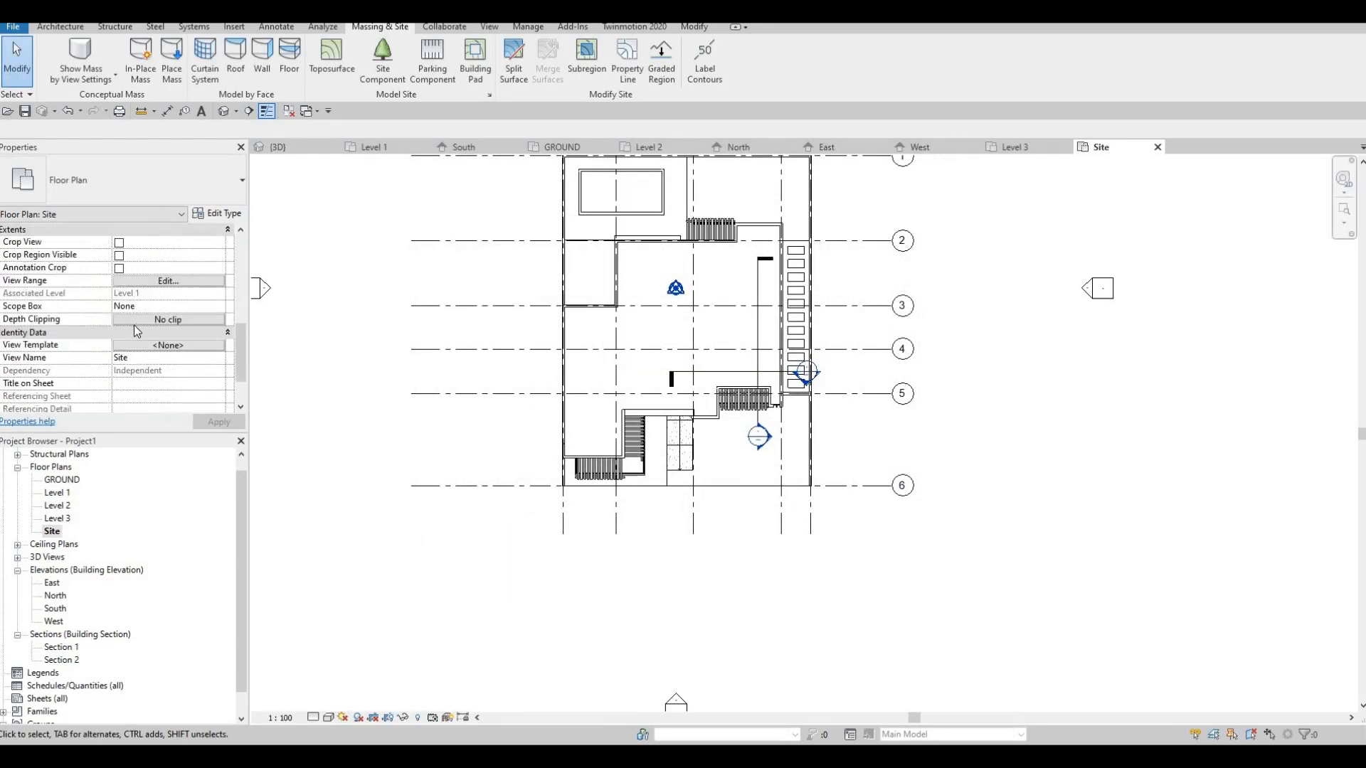
{"action": "left_click", "coordinate": [131, 371]}
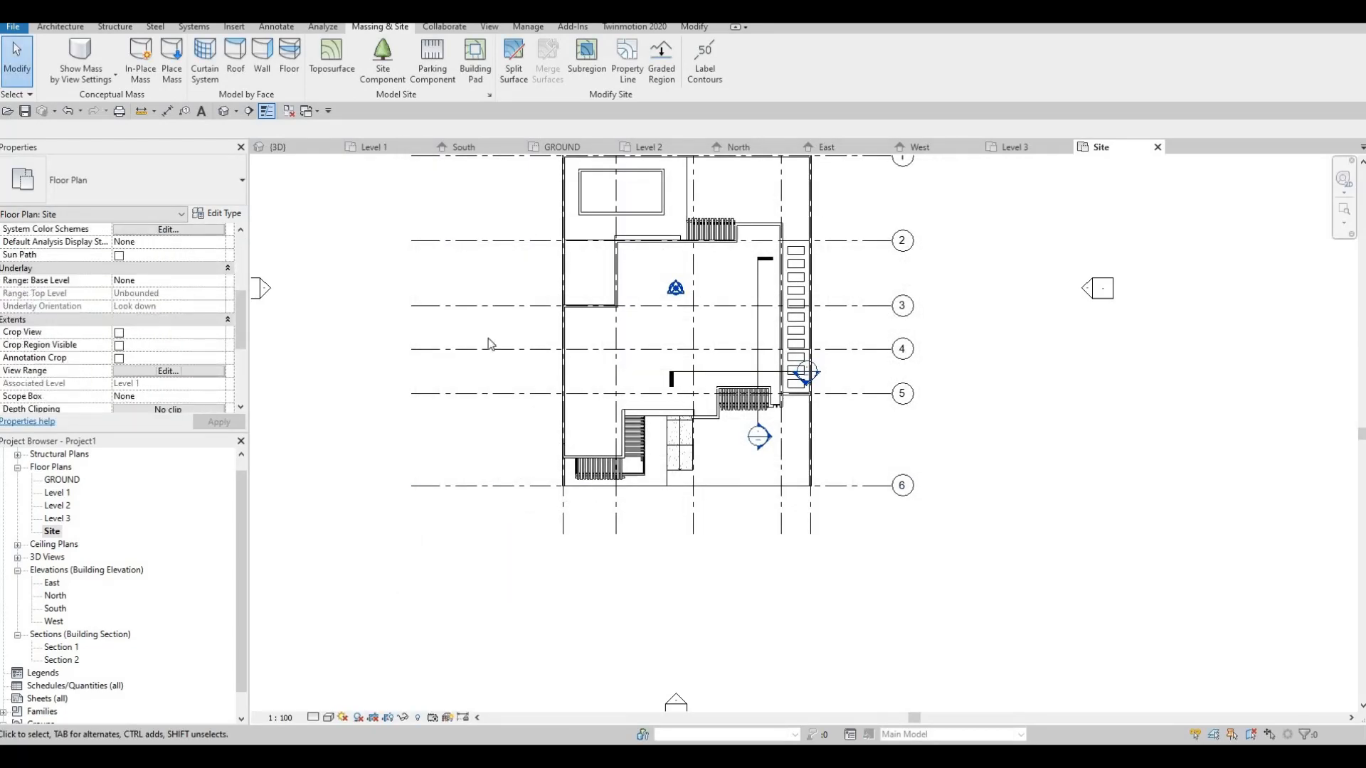
{"action": "left_click", "coordinate": [420, 348]}
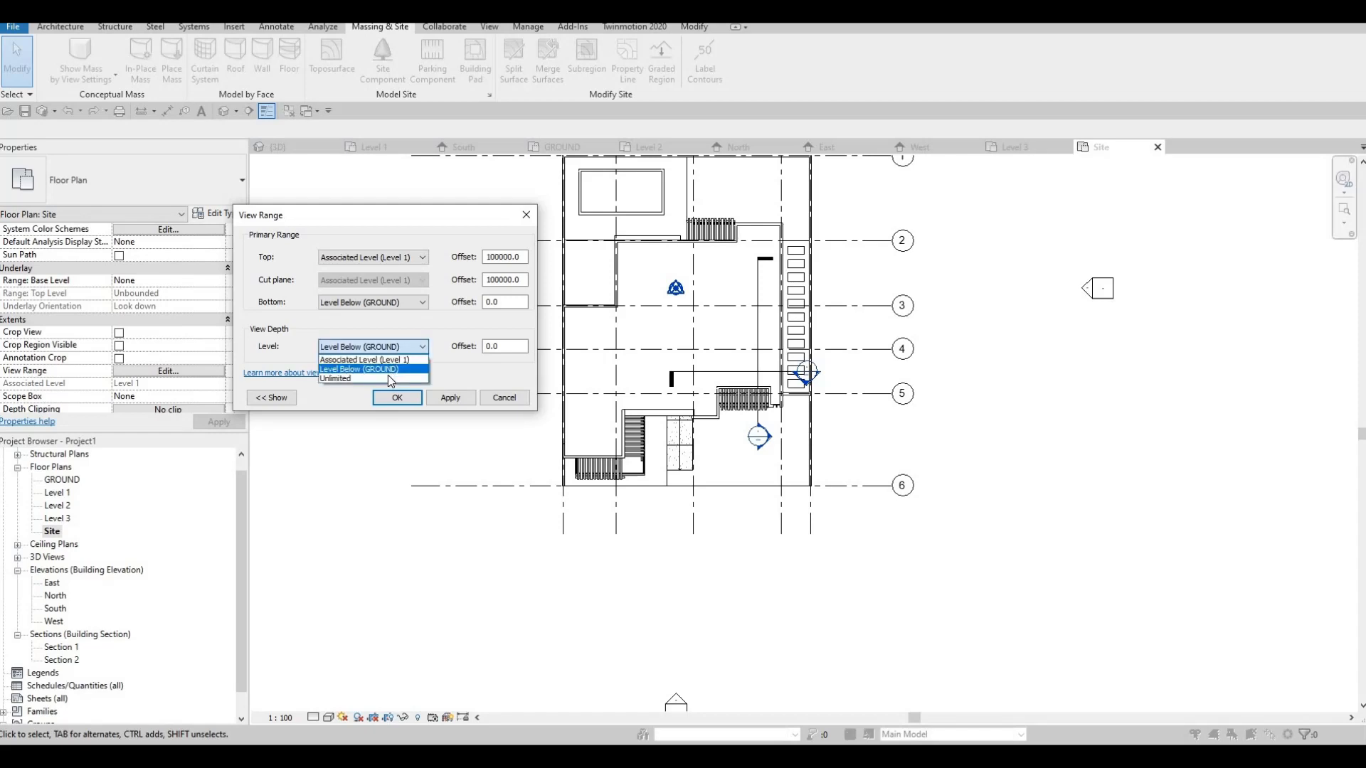
{"action": "left_click", "coordinate": [388, 375]}
{"action": "left_click", "coordinate": [397, 398]}
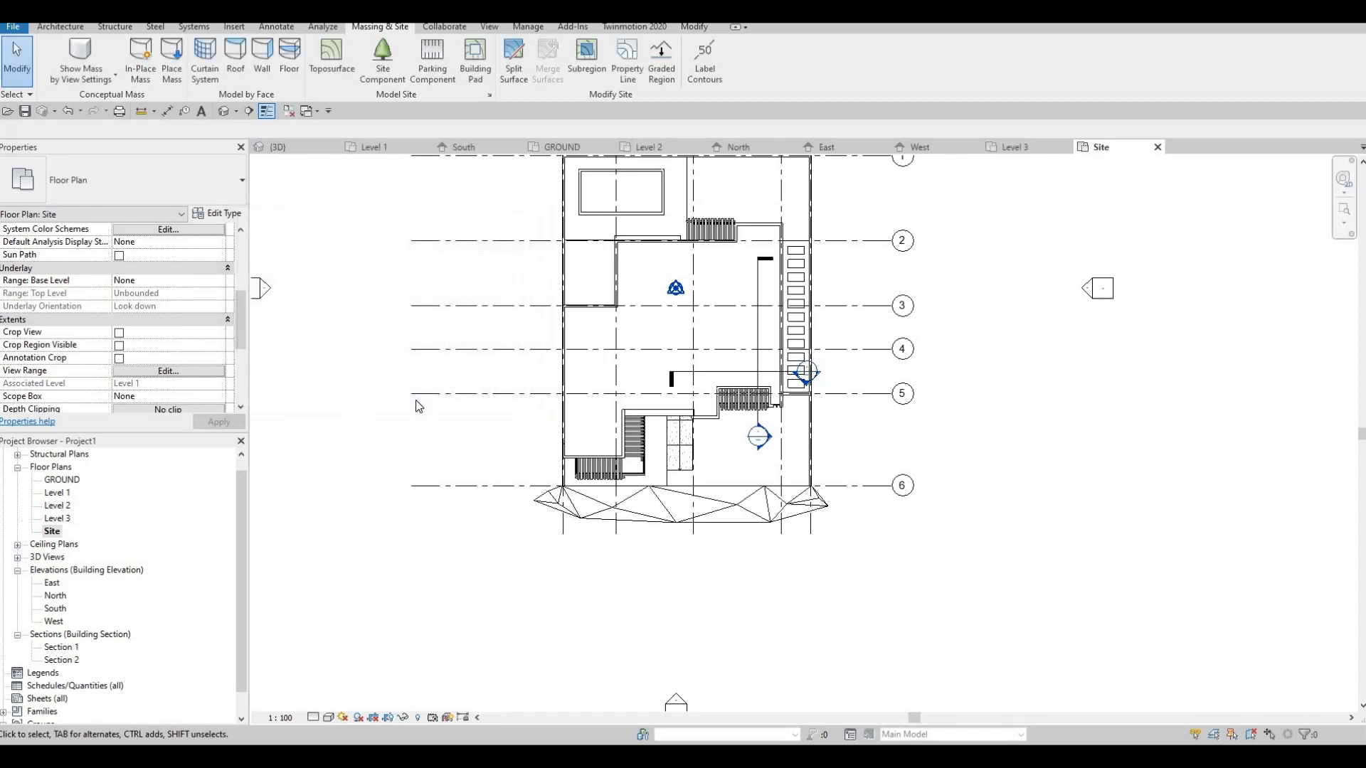
- Switch to the GROUND plan and set its View Depth level to Unlimited in the view range
{"action": "left_click", "coordinate": [553, 145]}
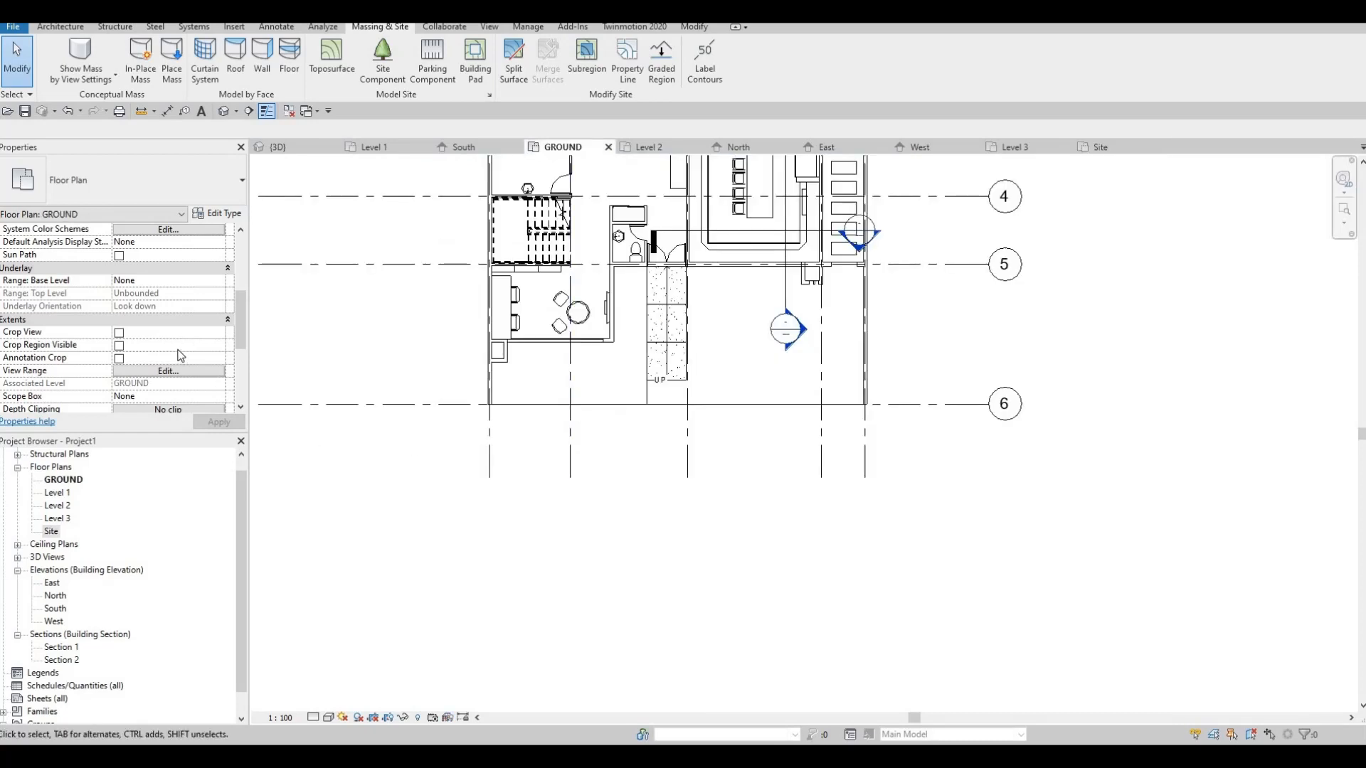
{"action": "scroll", "coordinate": [180, 356], "scroll_direction": "down", "scroll_amount": 2}
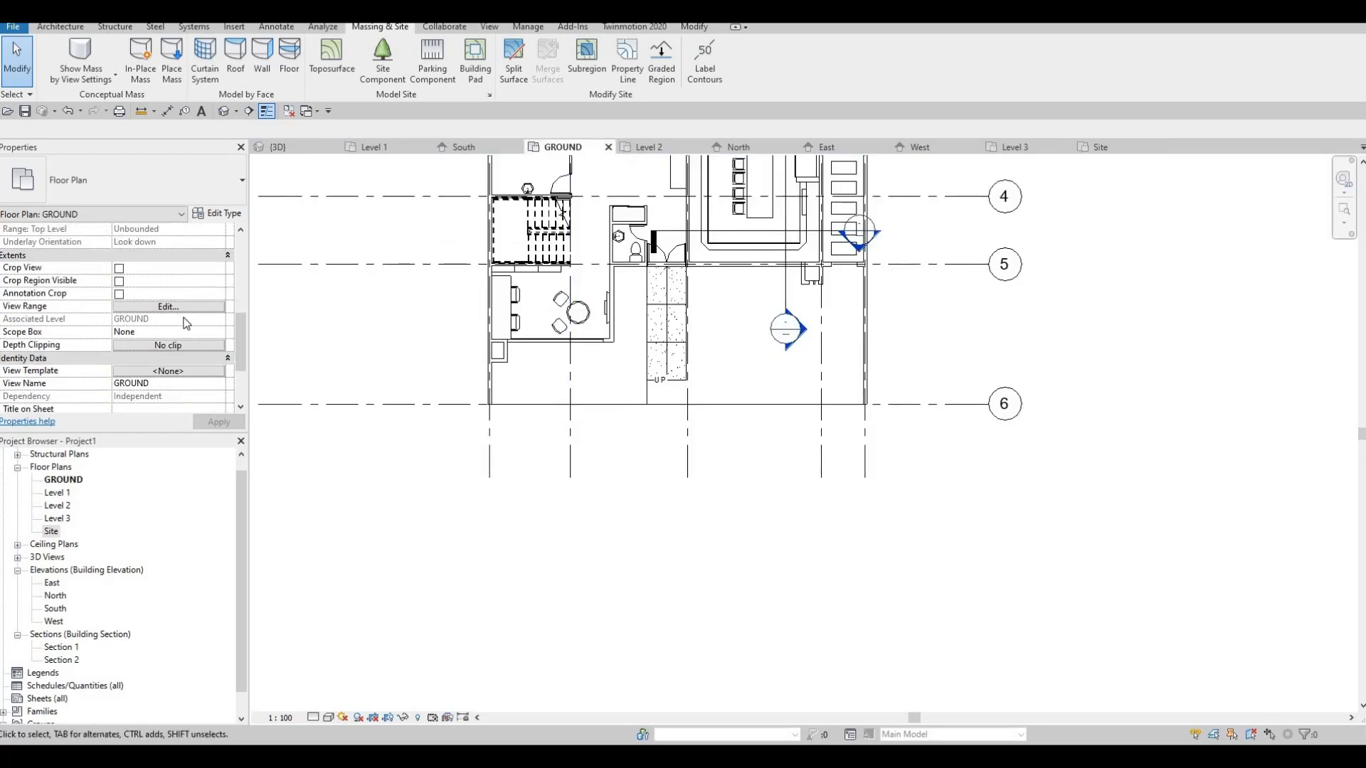
{"action": "left_click", "coordinate": [170, 307]}
{"action": "left_click", "coordinate": [391, 349]}
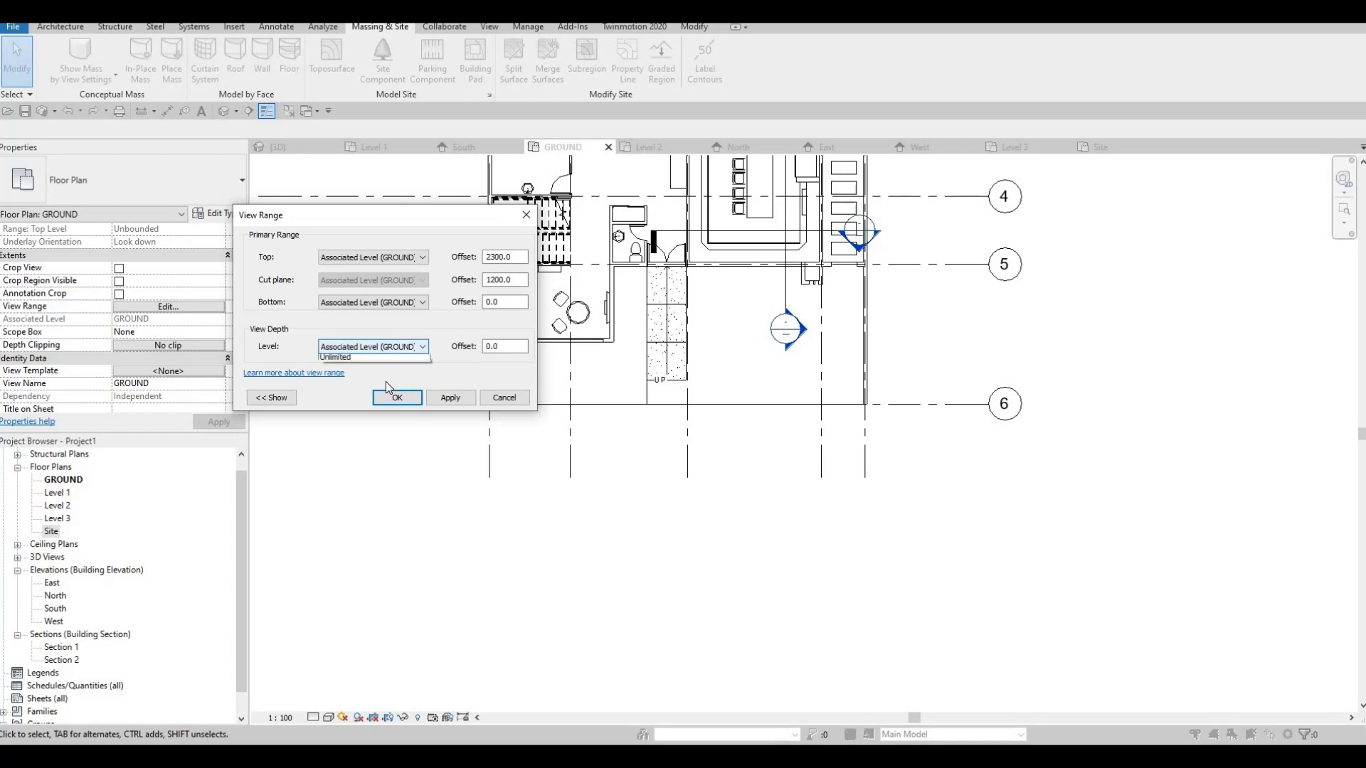
{"action": "left_click", "coordinate": [468, 402]}
{"action": "left_click", "coordinate": [467, 398]}
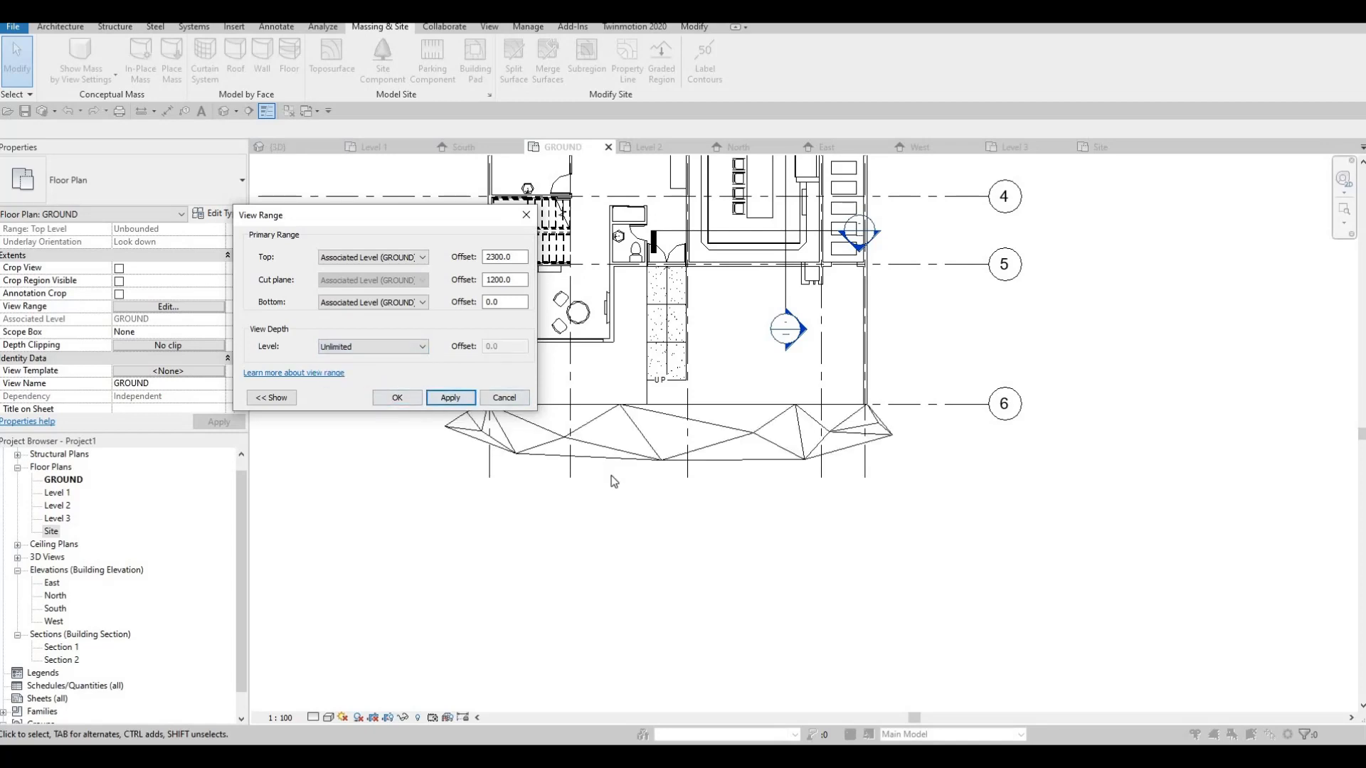
{"action": "key", "text": "Escape"}
- Turn Topography Triangulation Edges off in the GROUND plan's visibility overrides
{"action": "scroll", "coordinate": [613, 482], "scroll_direction": "up", "scroll_amount": 3}
{"action": "left_click", "coordinate": [549, 416]}
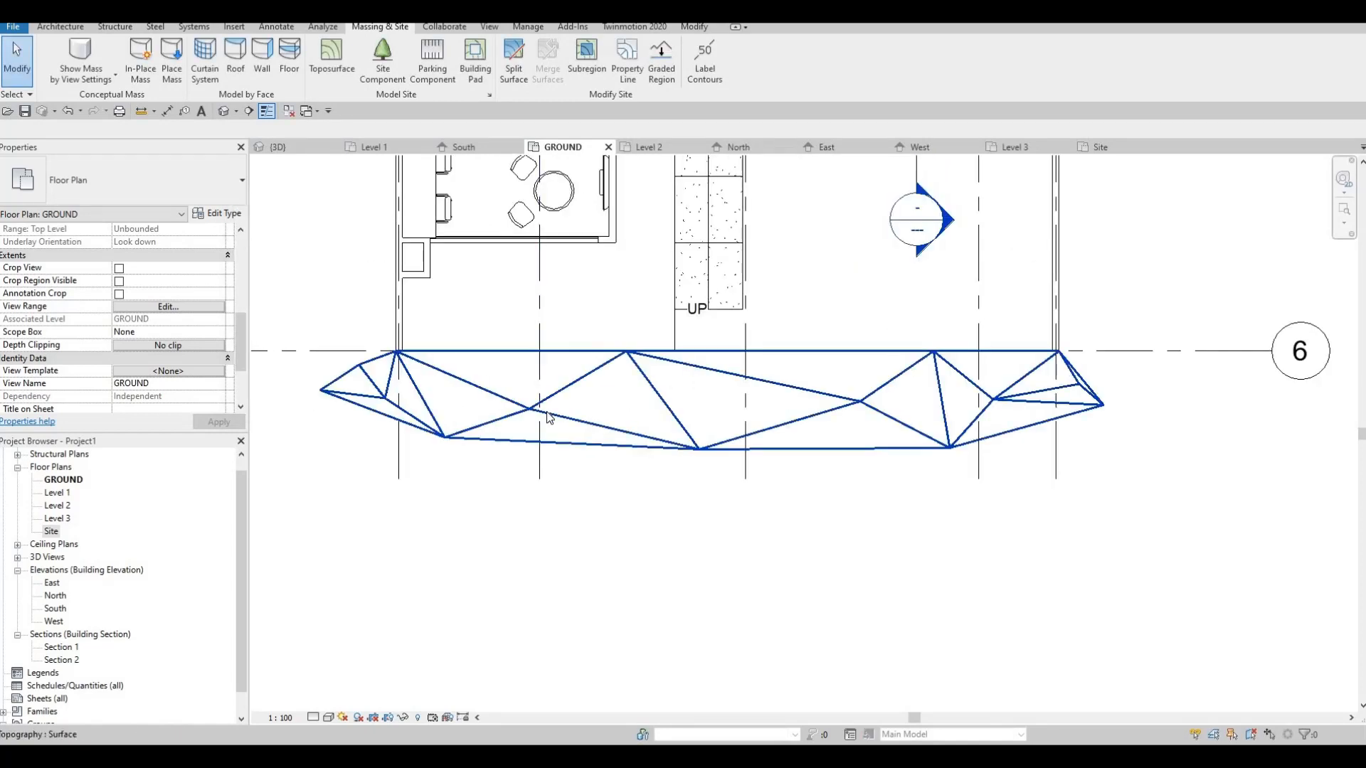
{"action": "key", "text": "v"}
{"action": "key", "text": "g"}
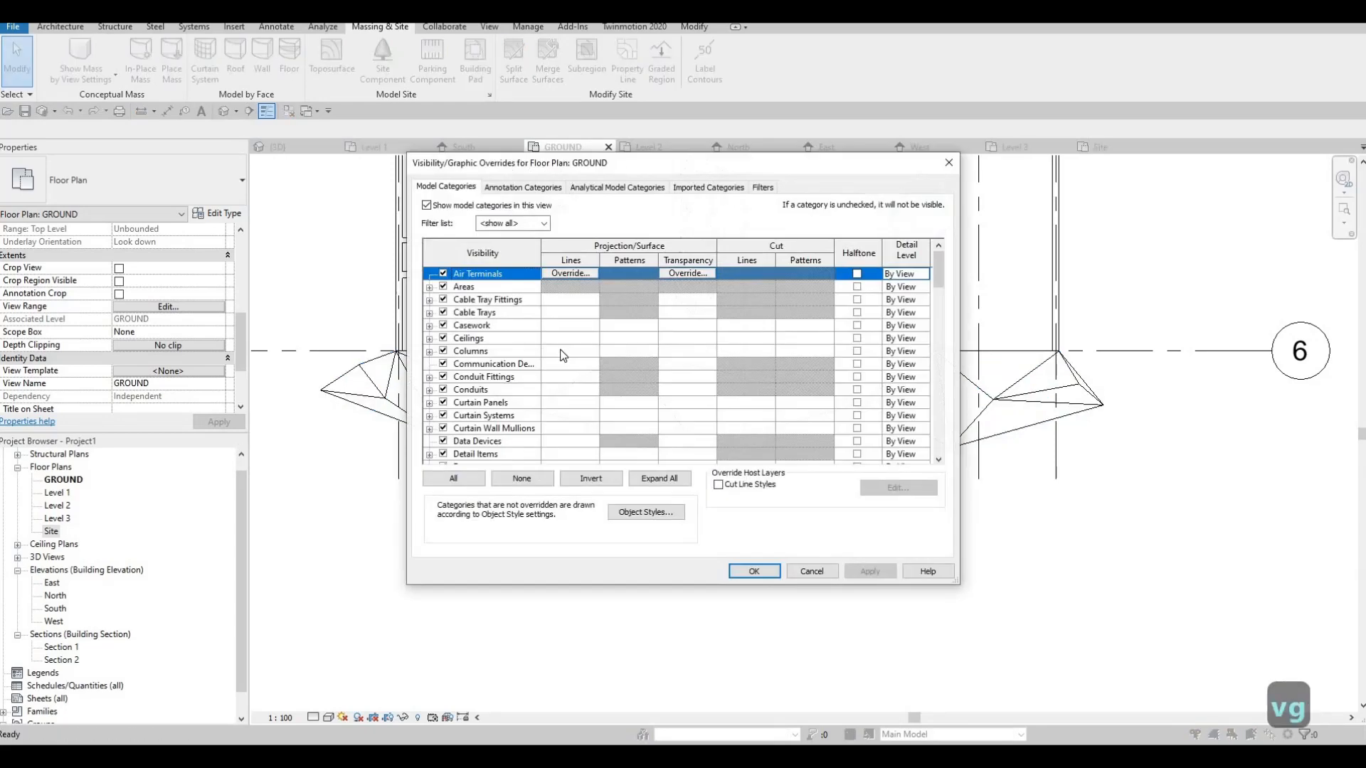
{"action": "scroll", "coordinate": [535, 407], "scroll_direction": "down", "scroll_amount": 4}
{"action": "scroll", "coordinate": [535, 407], "scroll_direction": "down", "scroll_amount": 10}
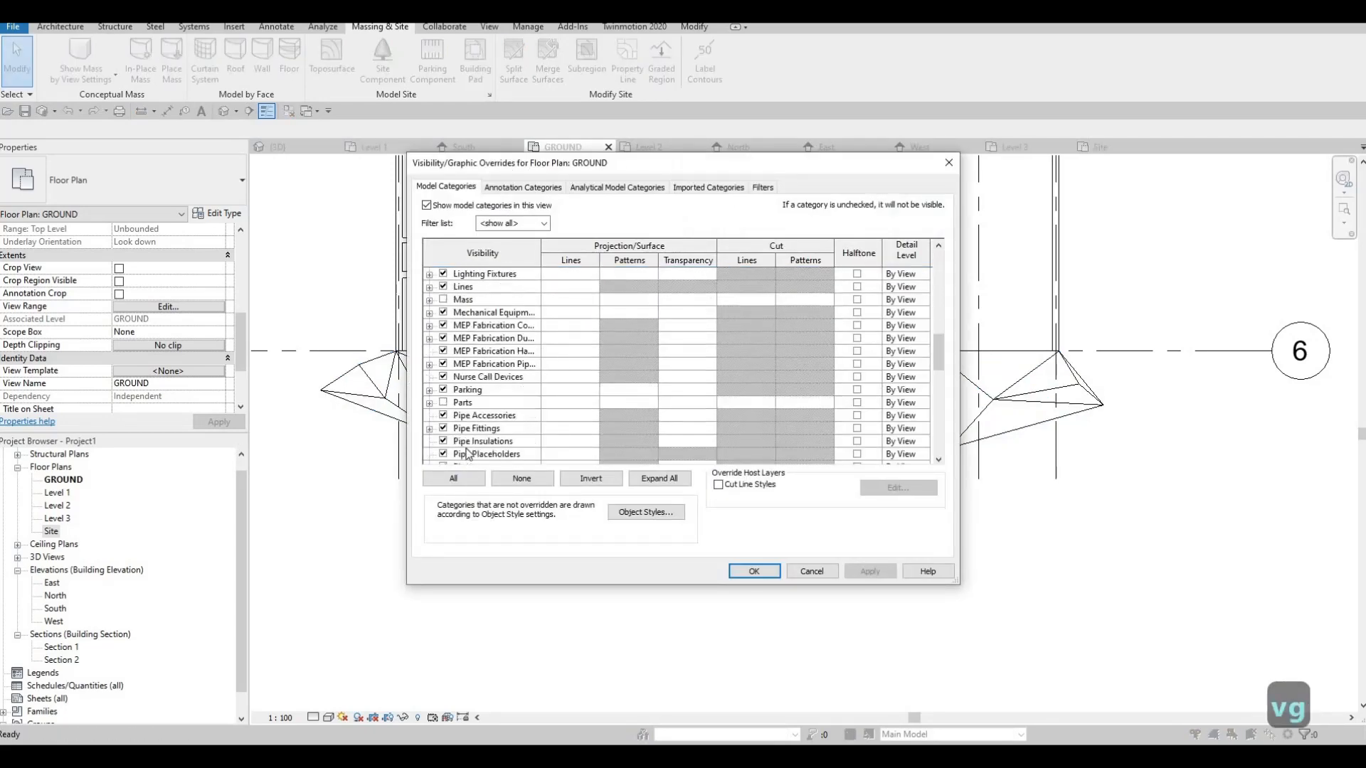
{"action": "scroll", "coordinate": [447, 461], "scroll_direction": "down", "scroll_amount": 7}
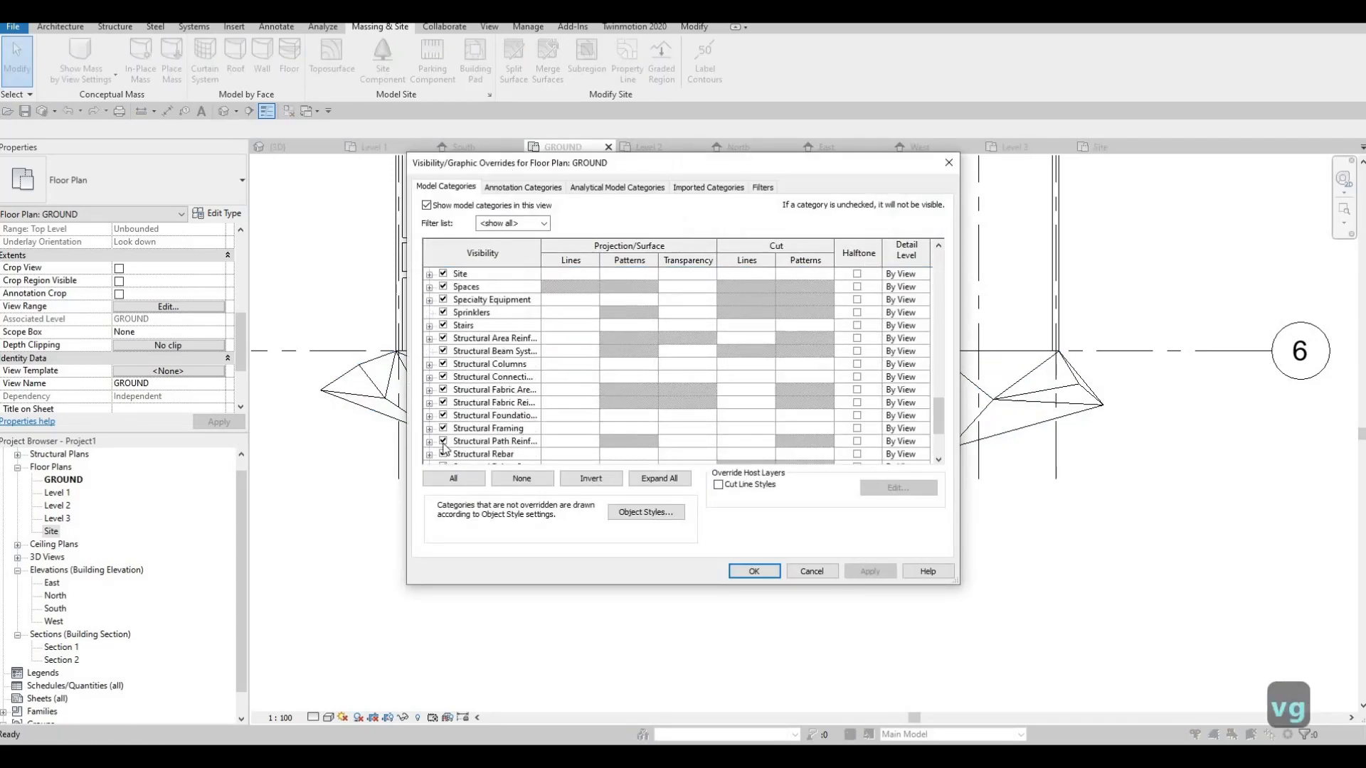
{"action": "left_click", "coordinate": [429, 416]}
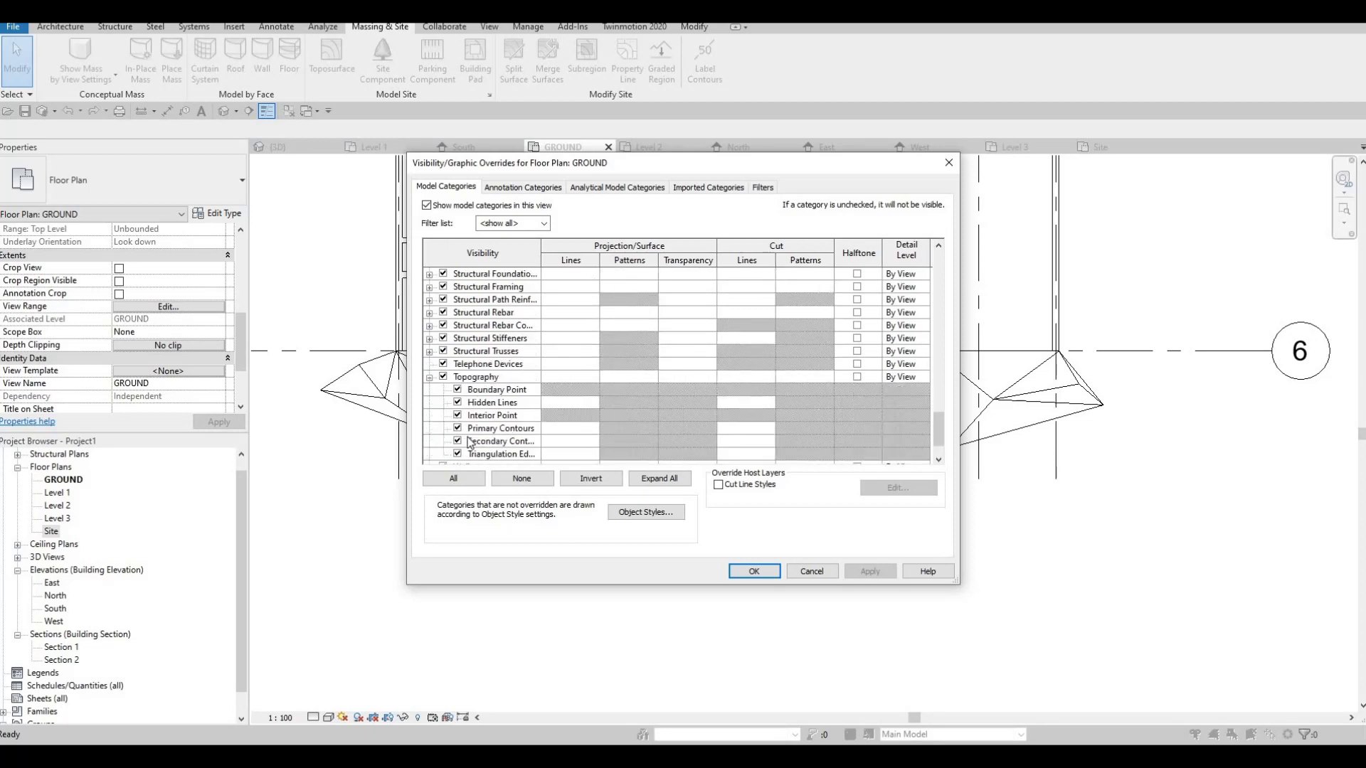
{"action": "scroll", "coordinate": [461, 419], "scroll_direction": "down", "scroll_amount": 2}
{"action": "left_click", "coordinate": [457, 416]}
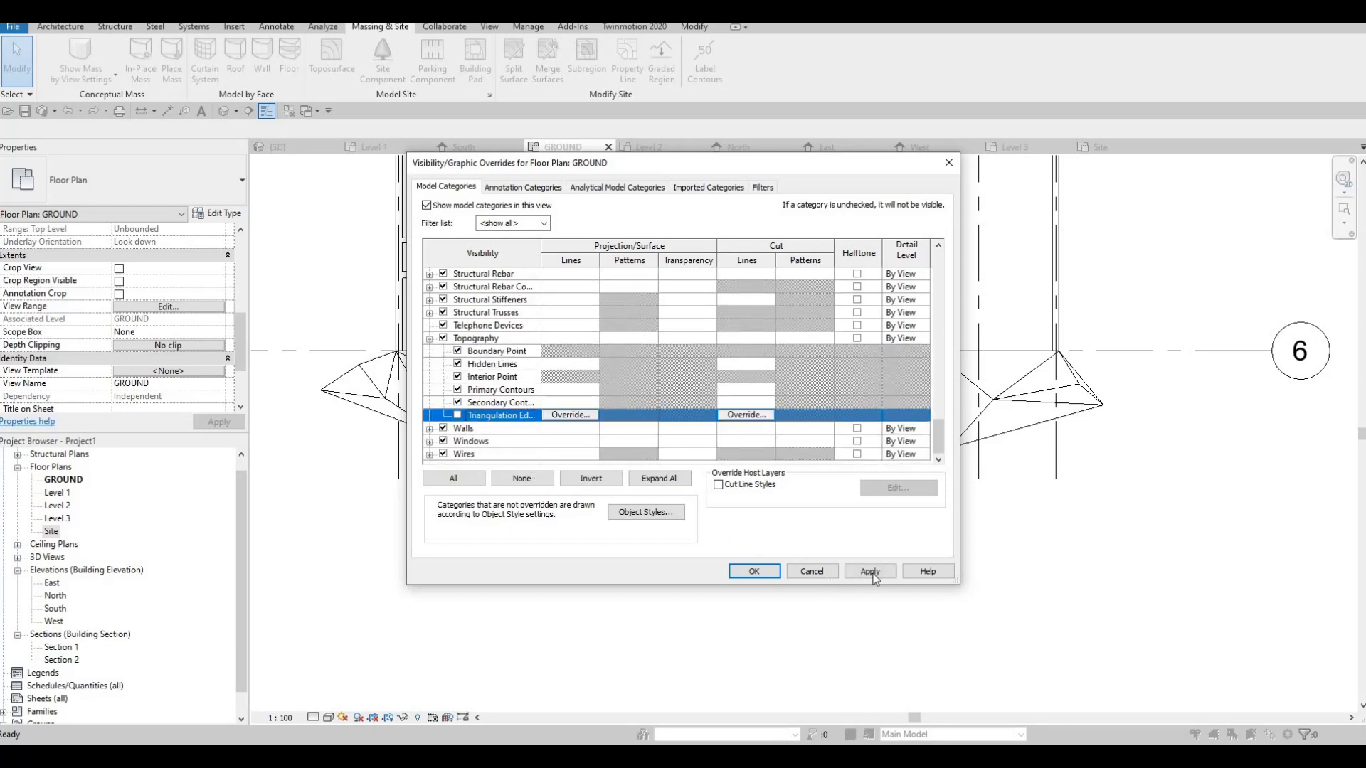
{"action": "left_click", "coordinate": [754, 572]}
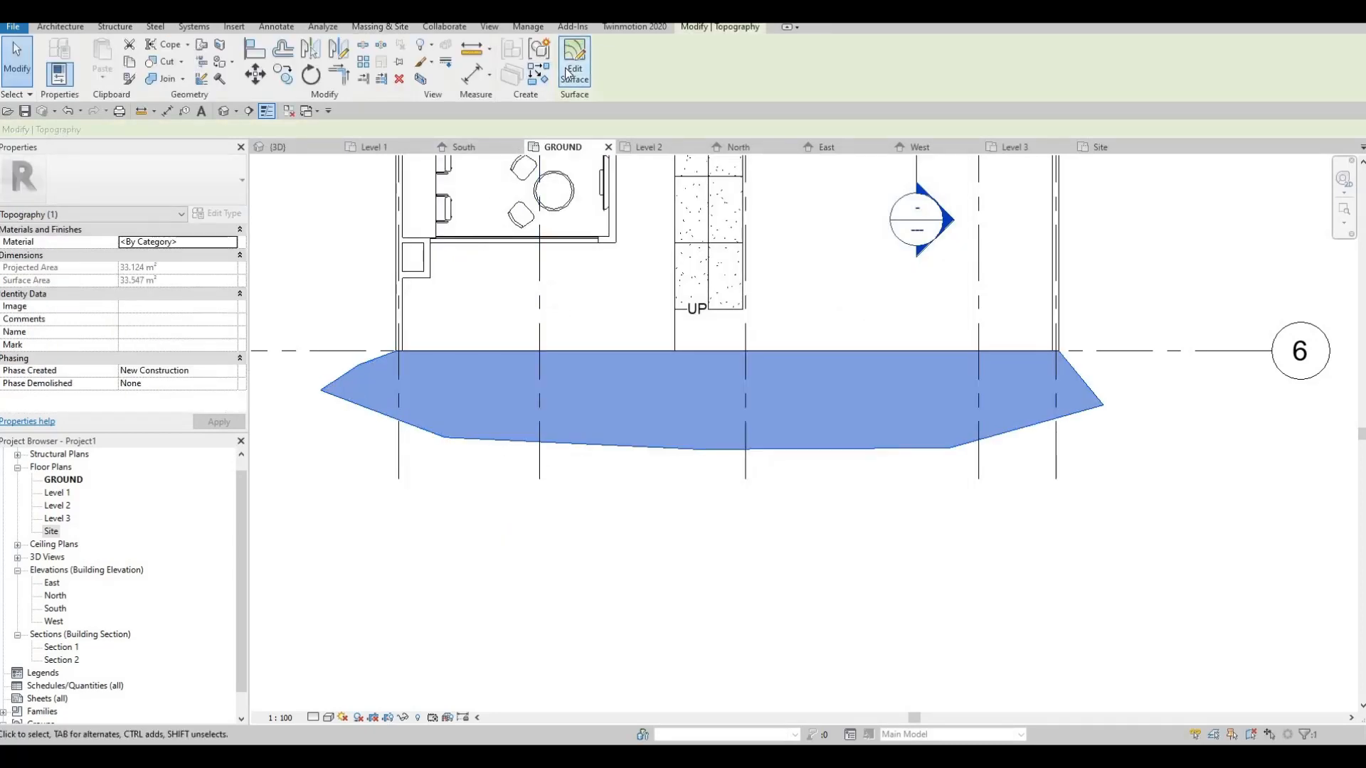
- Open the front toposurface for surface editing
{"action": "left_click", "coordinate": [575, 58]}
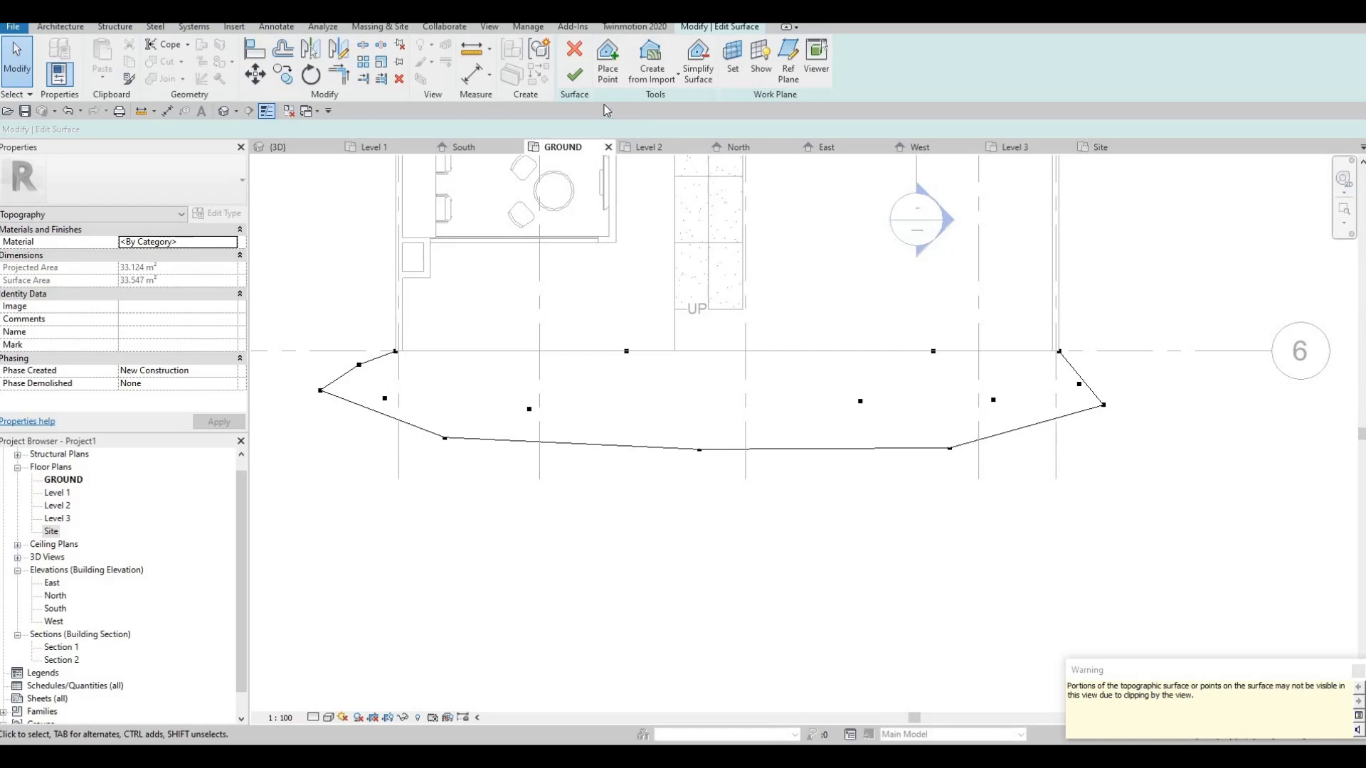
{"action": "left_click", "coordinate": [608, 63]}
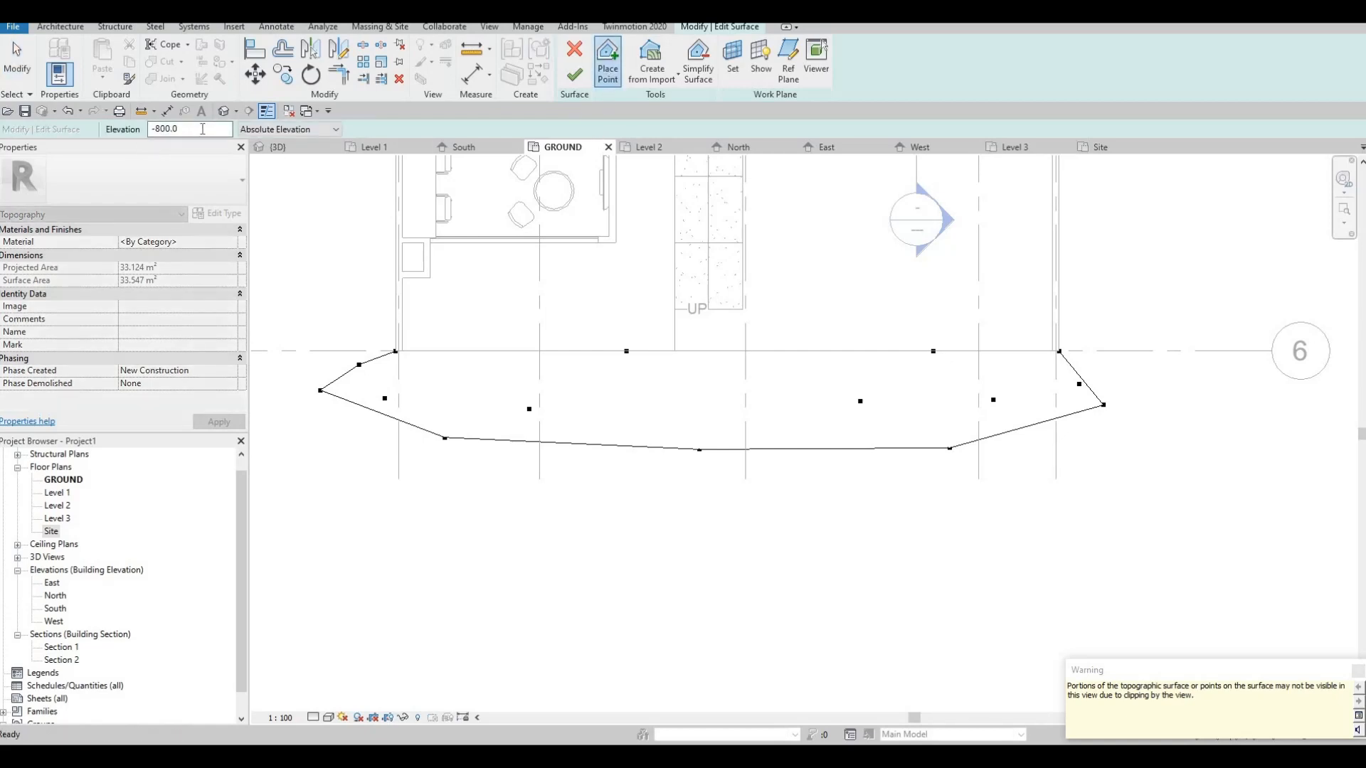
{"action": "left_click", "coordinate": [203, 128]}
{"action": "key", "text": "Escape"}
{"action": "key", "text": "Escape"}
{"action": "key", "text": "Escape"}
{"action": "key", "text": "Escape"}
{"action": "scroll", "coordinate": [441, 436], "scroll_direction": "up", "scroll_amount": 2}
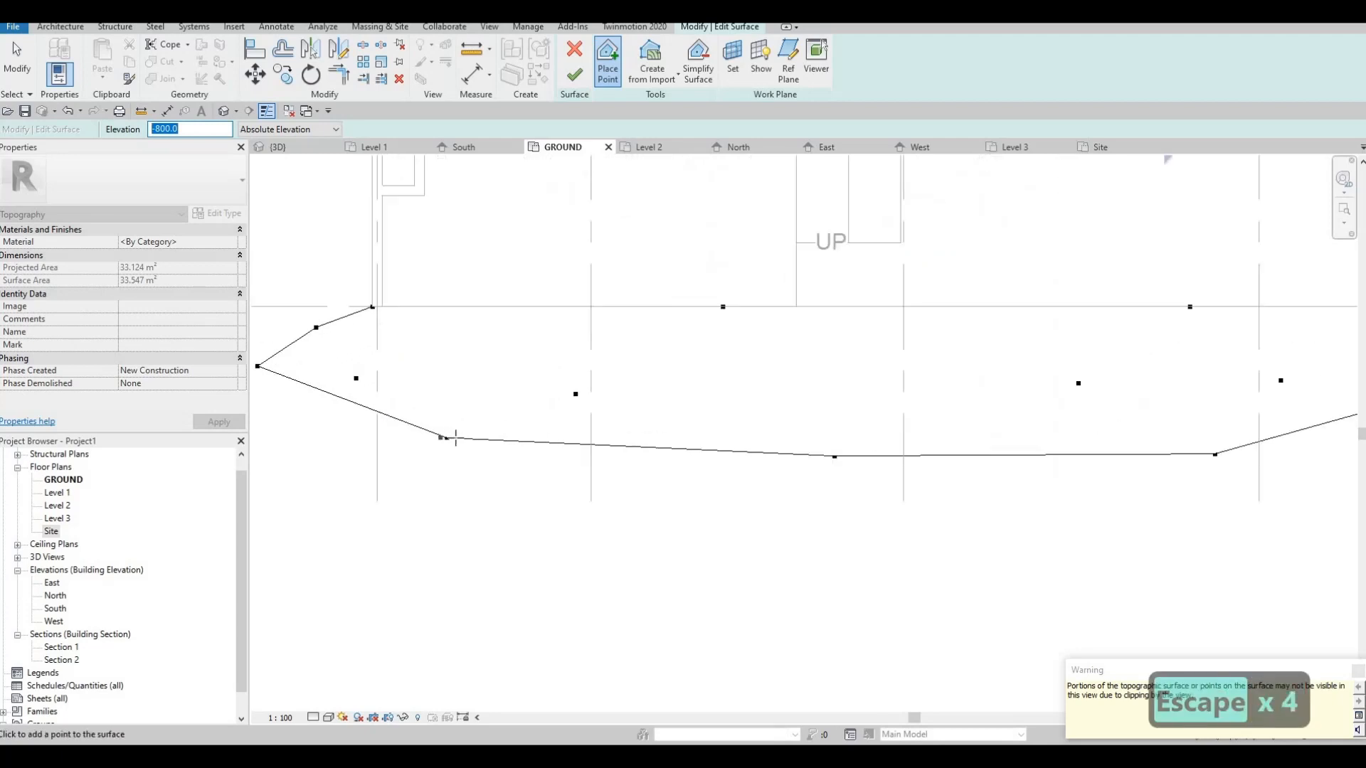
{"action": "scroll", "coordinate": [448, 438], "scroll_direction": "up", "scroll_amount": 2}
{"action": "key", "text": "Escape"}
{"action": "key", "text": "Escape"}
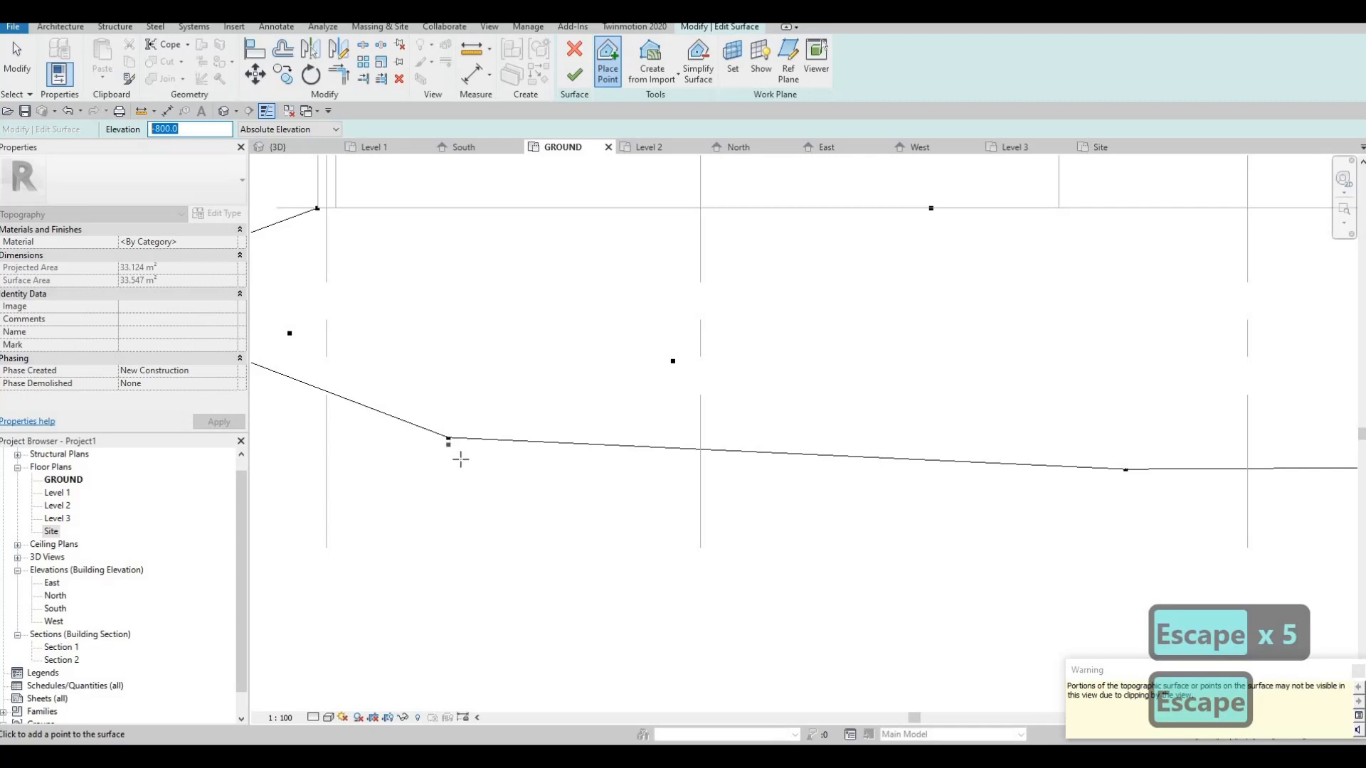
{"action": "scroll", "coordinate": [460, 460], "scroll_direction": "up", "scroll_amount": 1}
{"action": "key", "text": "Escape"}
{"action": "key", "text": "Escape"}
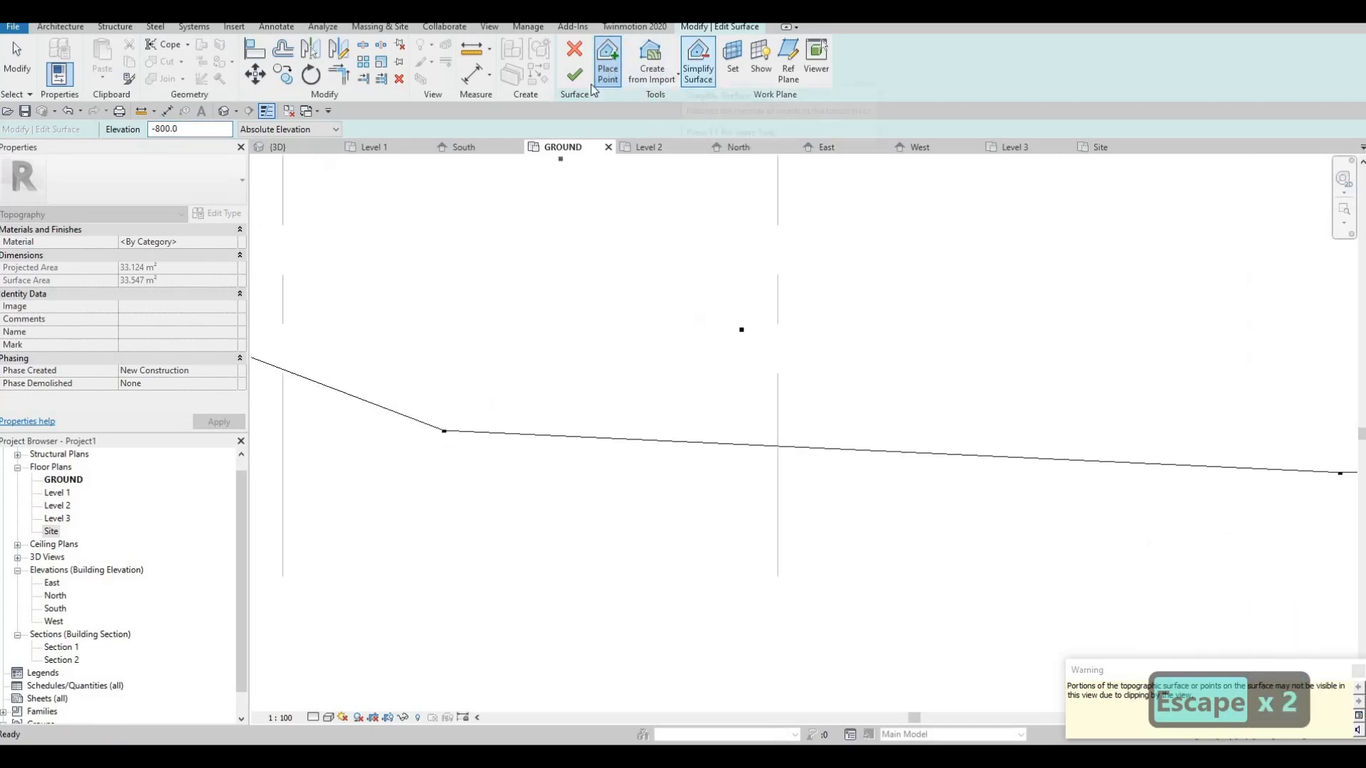
{"action": "key", "text": "Escape"}
{"action": "key", "text": "Escape"}
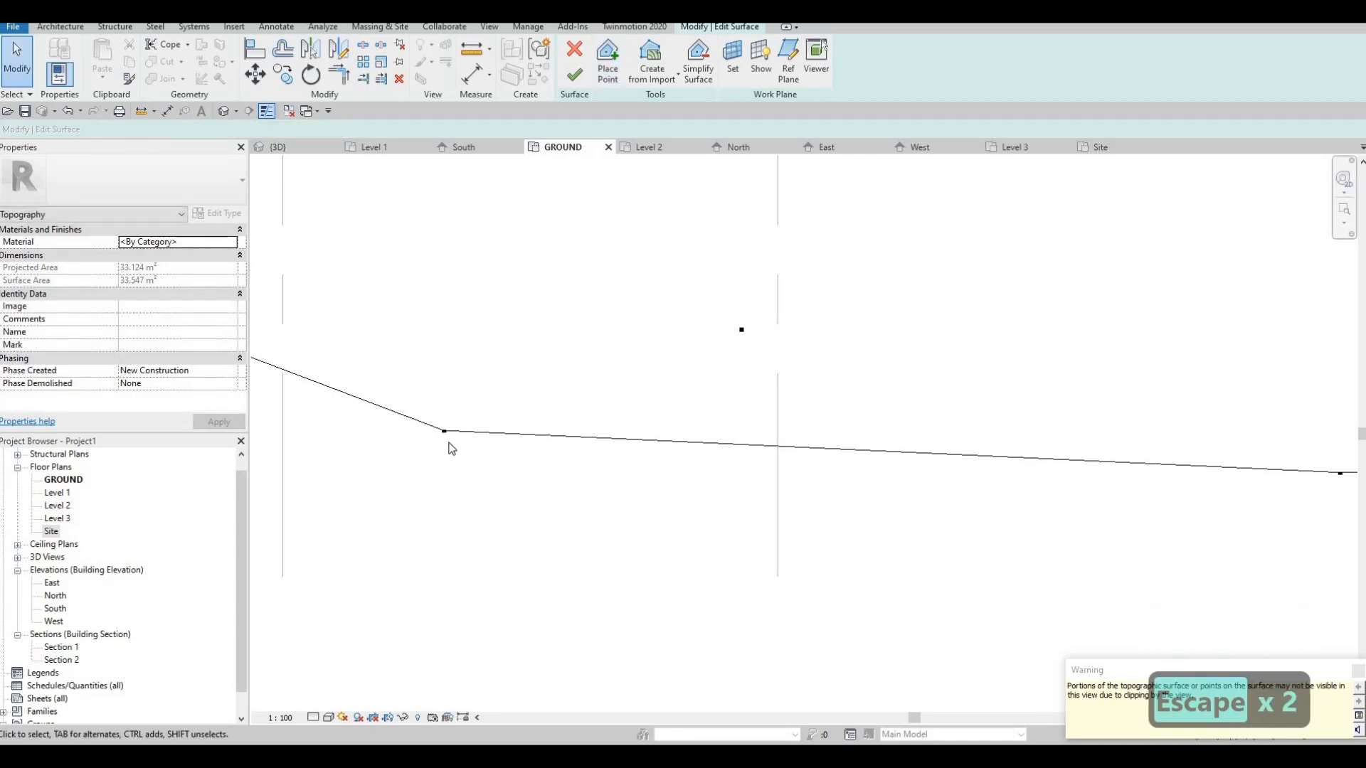
- Check the elevation of the boundary point at the surface's front-left corner
{"action": "left_click", "coordinate": [444, 431]}
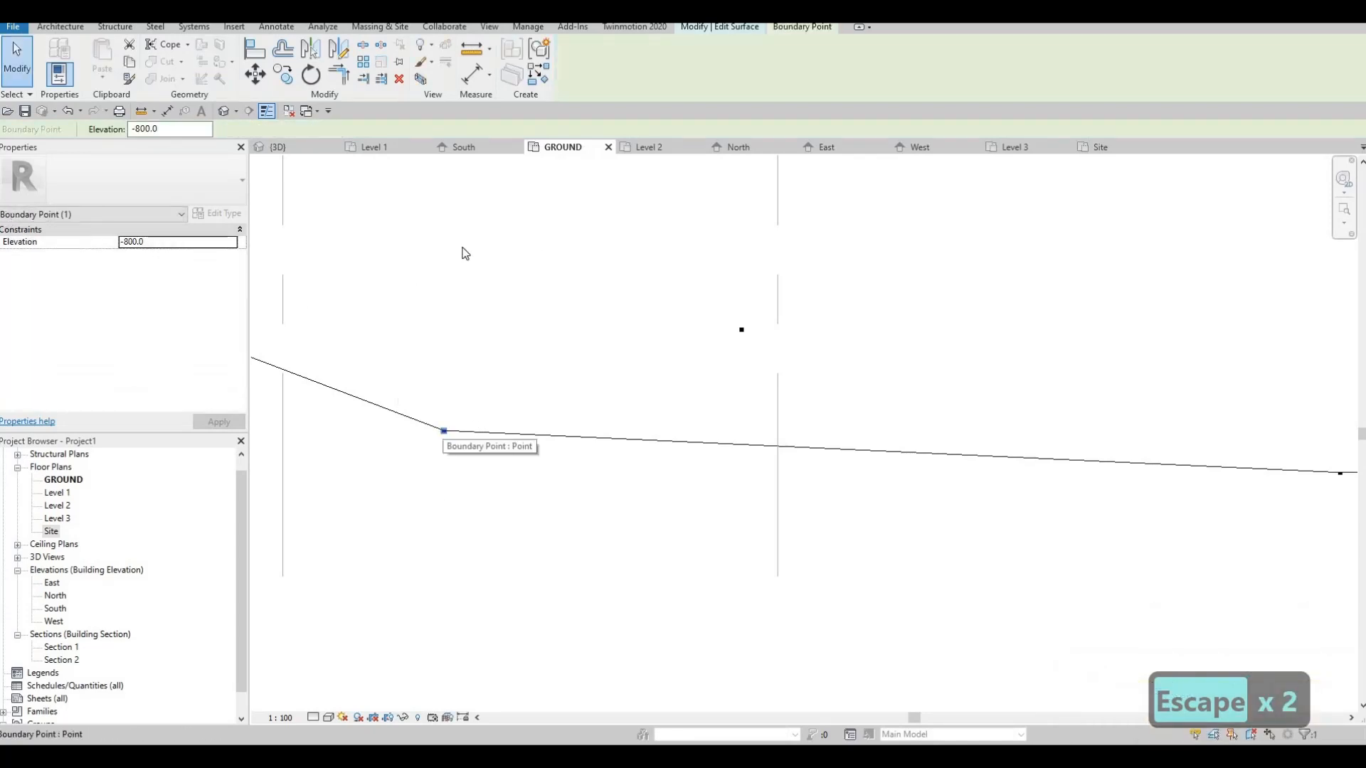
{"action": "scroll", "coordinate": [547, 187], "scroll_direction": "down", "scroll_amount": 5}
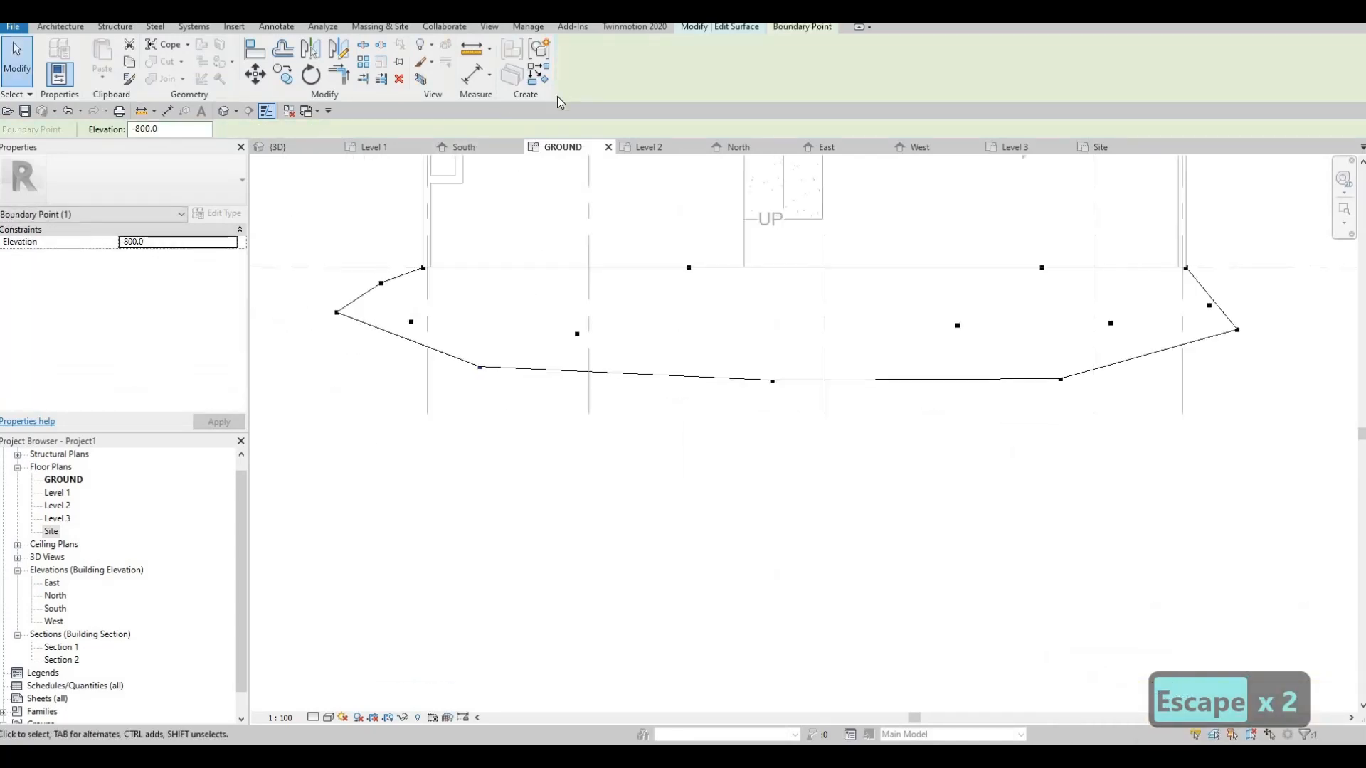
{"action": "key", "text": "Escape"}
- Place points at absolute elevation -1000 just outside the toposurface's front and side boundaries to extend it outward
{"action": "left_click", "coordinate": [611, 60]}
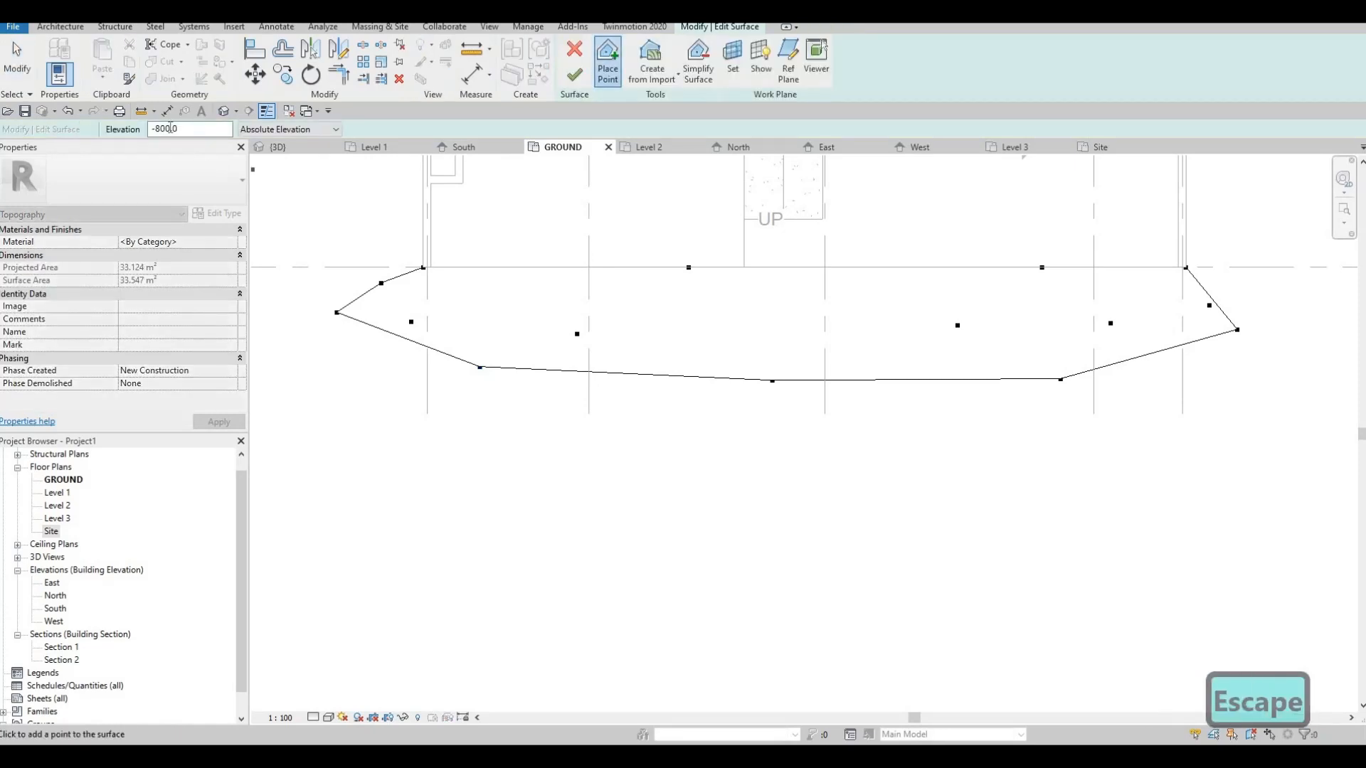
{"action": "double_click", "coordinate": [170, 128]}
{"action": "type", "text": "-"}
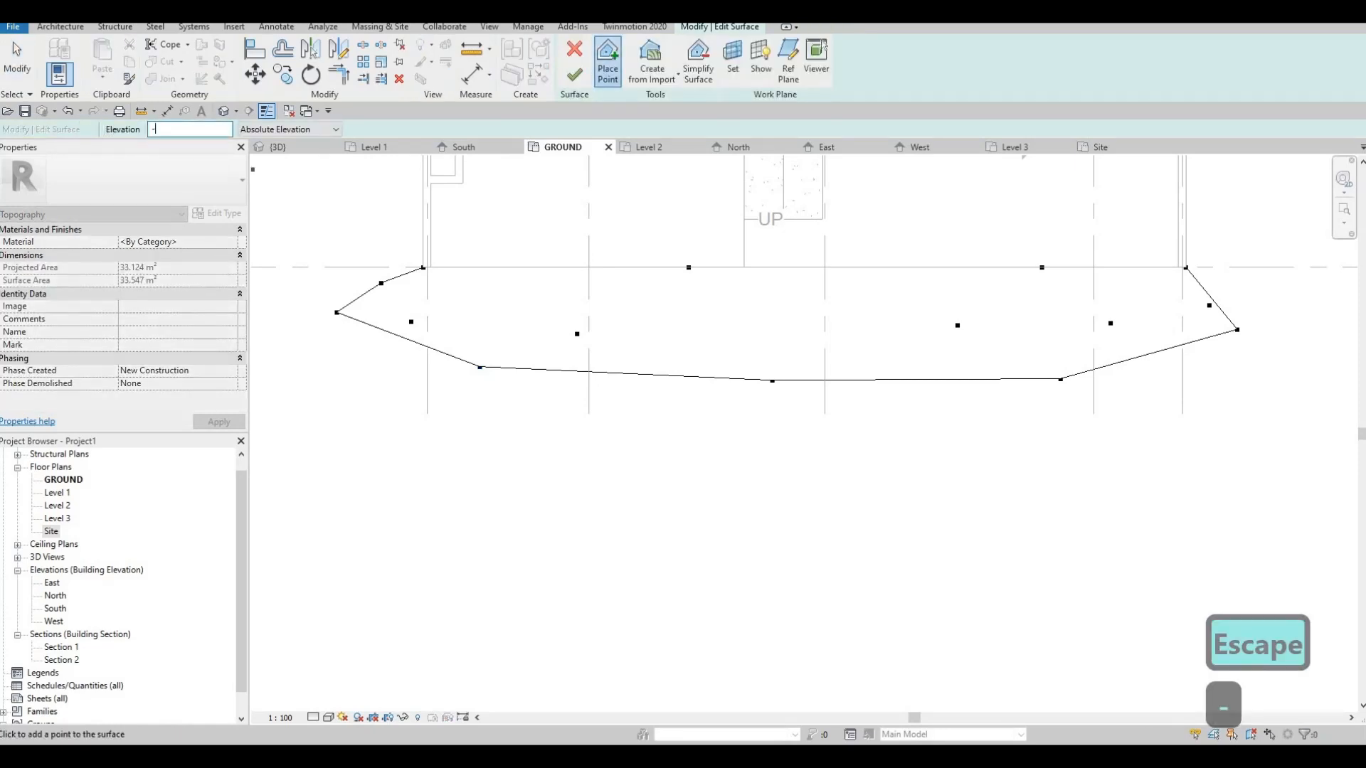
{"action": "type", "text": "1000"}
{"action": "key", "text": "Return"}
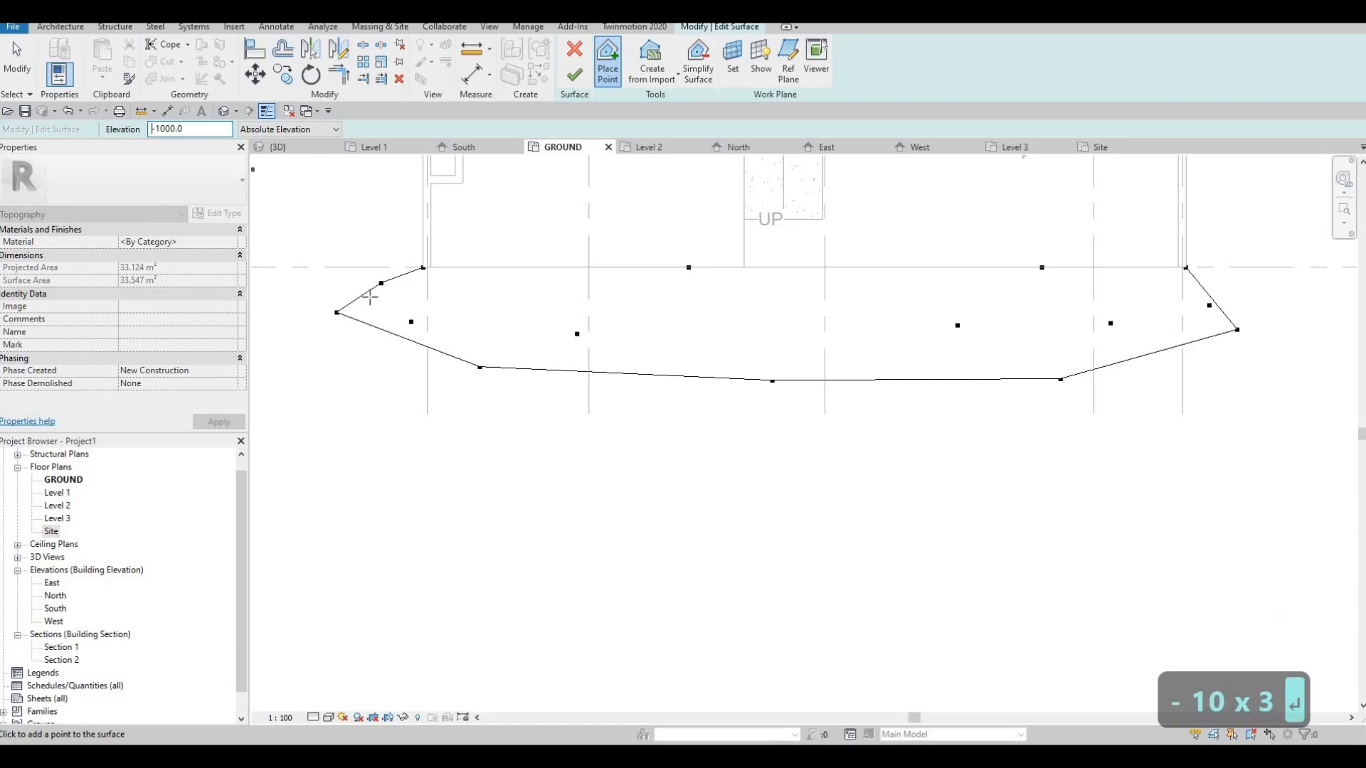
{"action": "left_click", "coordinate": [306, 318]}
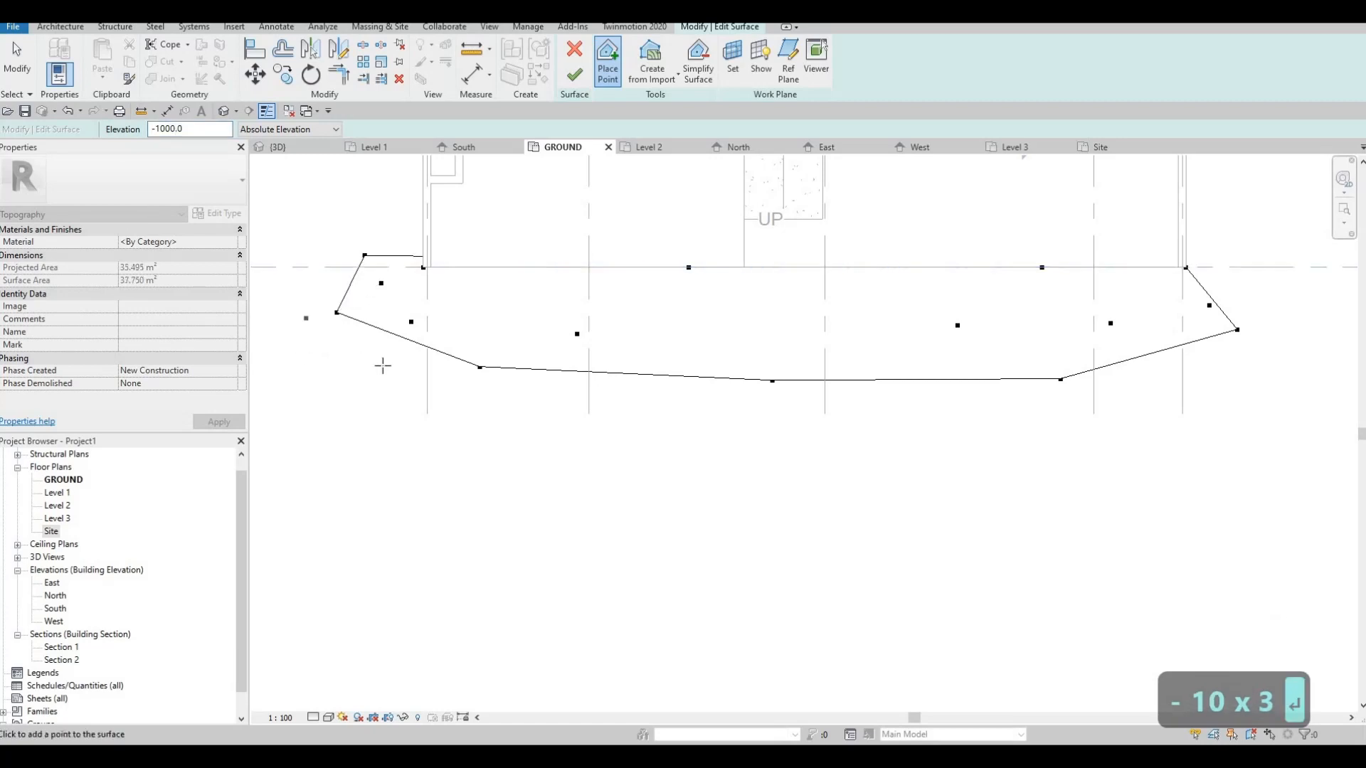
{"action": "left_click", "coordinate": [496, 399]}
{"action": "left_click", "coordinate": [778, 424]}
{"action": "left_click", "coordinate": [991, 426]}
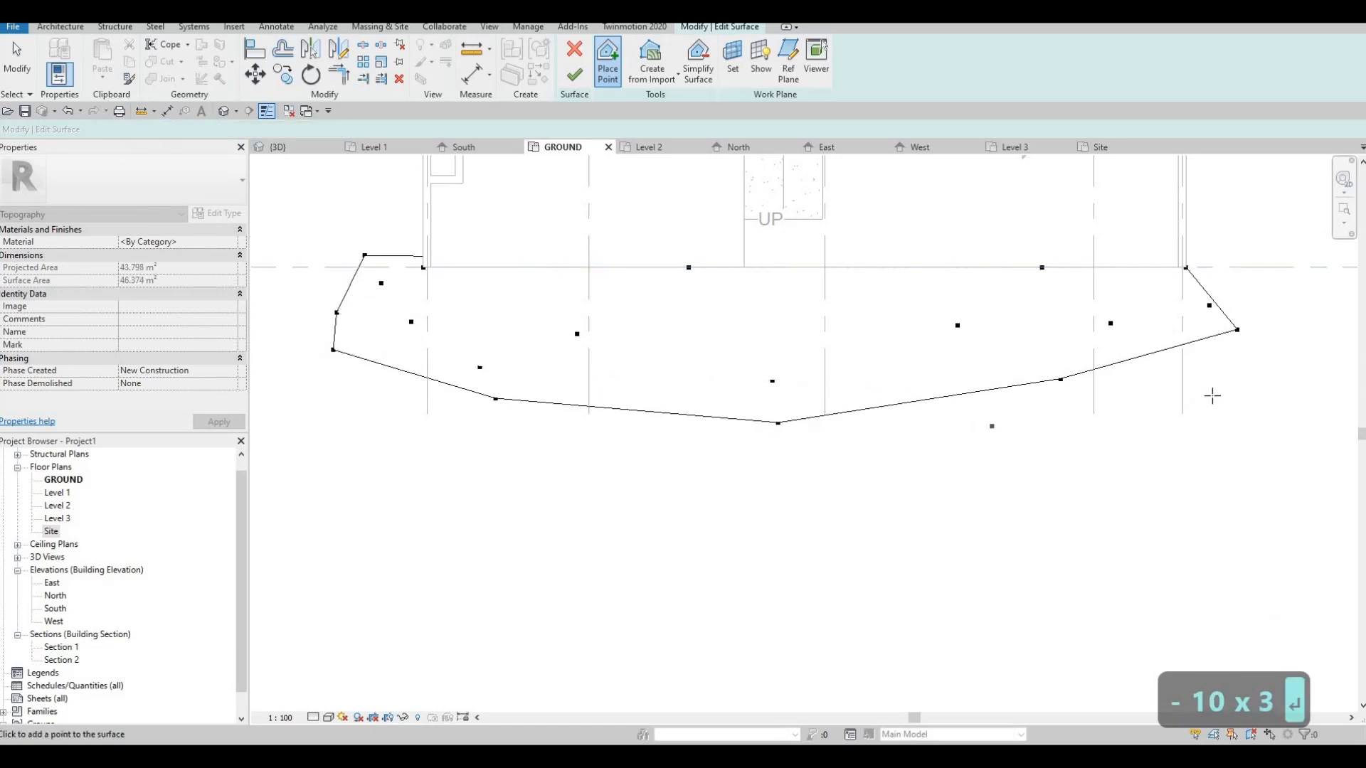
{"action": "left_click", "coordinate": [1192, 406]}
{"action": "left_click", "coordinate": [1242, 289]}
{"action": "left_click", "coordinate": [1278, 347]}
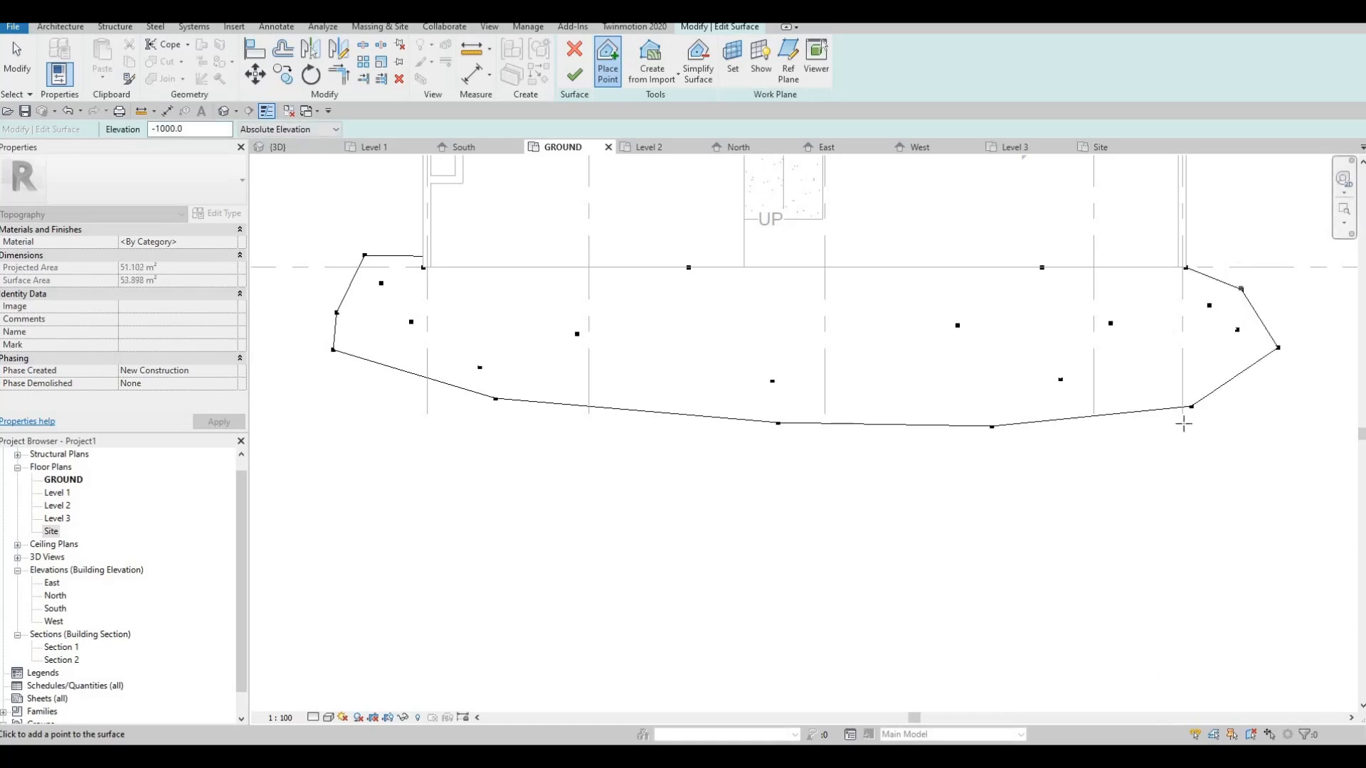
{"action": "left_click", "coordinate": [1249, 262]}
- Place a further outer row of points at absolute elevation -1200 around the front and both sides, and finish the surface
{"action": "middle_click_drag", "start_coordinate": [1151, 441], "coordinate": [1184, 377]}
{"action": "scroll", "coordinate": [1184, 377], "scroll_direction": "down", "scroll_amount": 1}
{"action": "middle_click_drag", "start_coordinate": [1151, 419], "coordinate": [746, 462]}
{"action": "scroll", "coordinate": [771, 368], "scroll_direction": "up", "scroll_amount": 1}
{"action": "middle_click_drag", "start_coordinate": [596, 395], "coordinate": [748, 422]}
{"action": "scroll", "coordinate": [599, 397], "scroll_direction": "down", "scroll_amount": 2}
{"action": "middle_click_drag", "start_coordinate": [348, 333], "coordinate": [458, 325]}
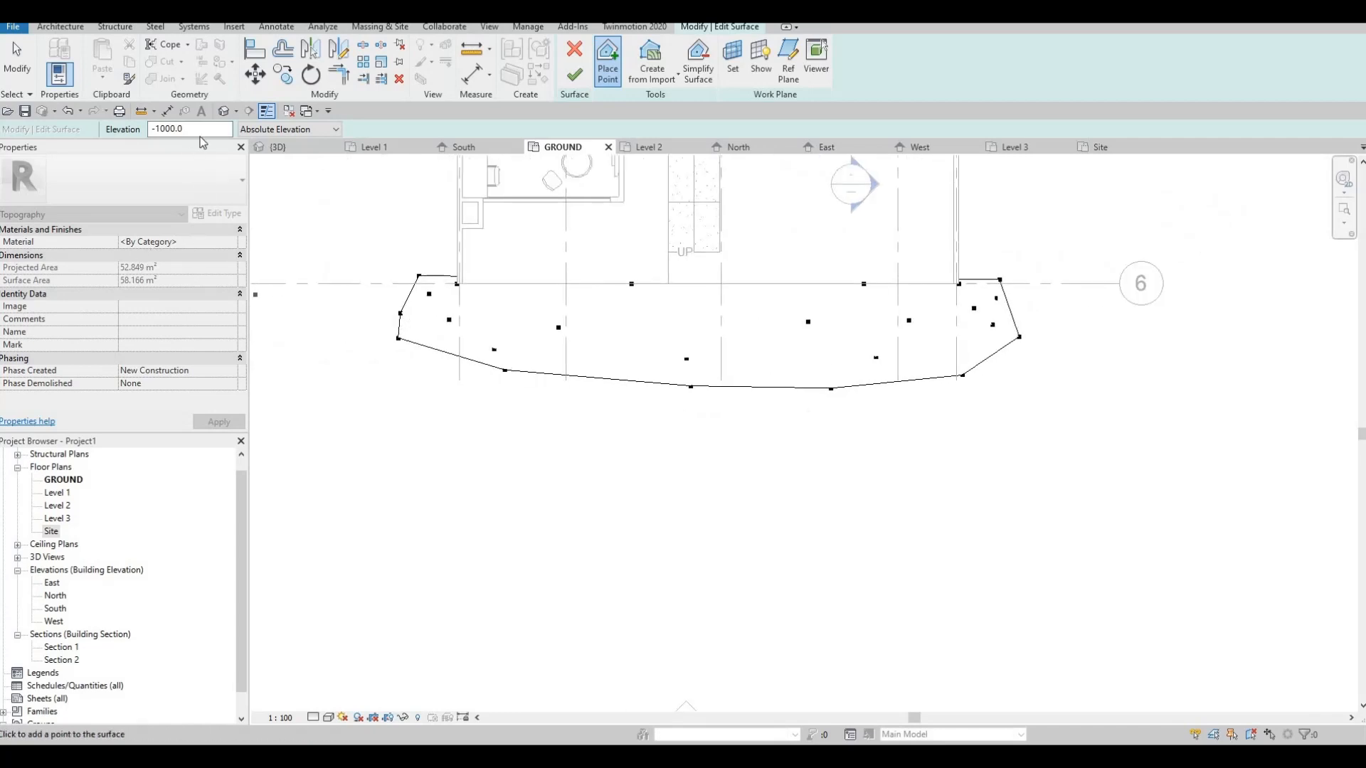
{"action": "left_click_drag", "start_coordinate": [93, 134], "coordinate": [70, 135]}
{"action": "type", "text": "-1200"}
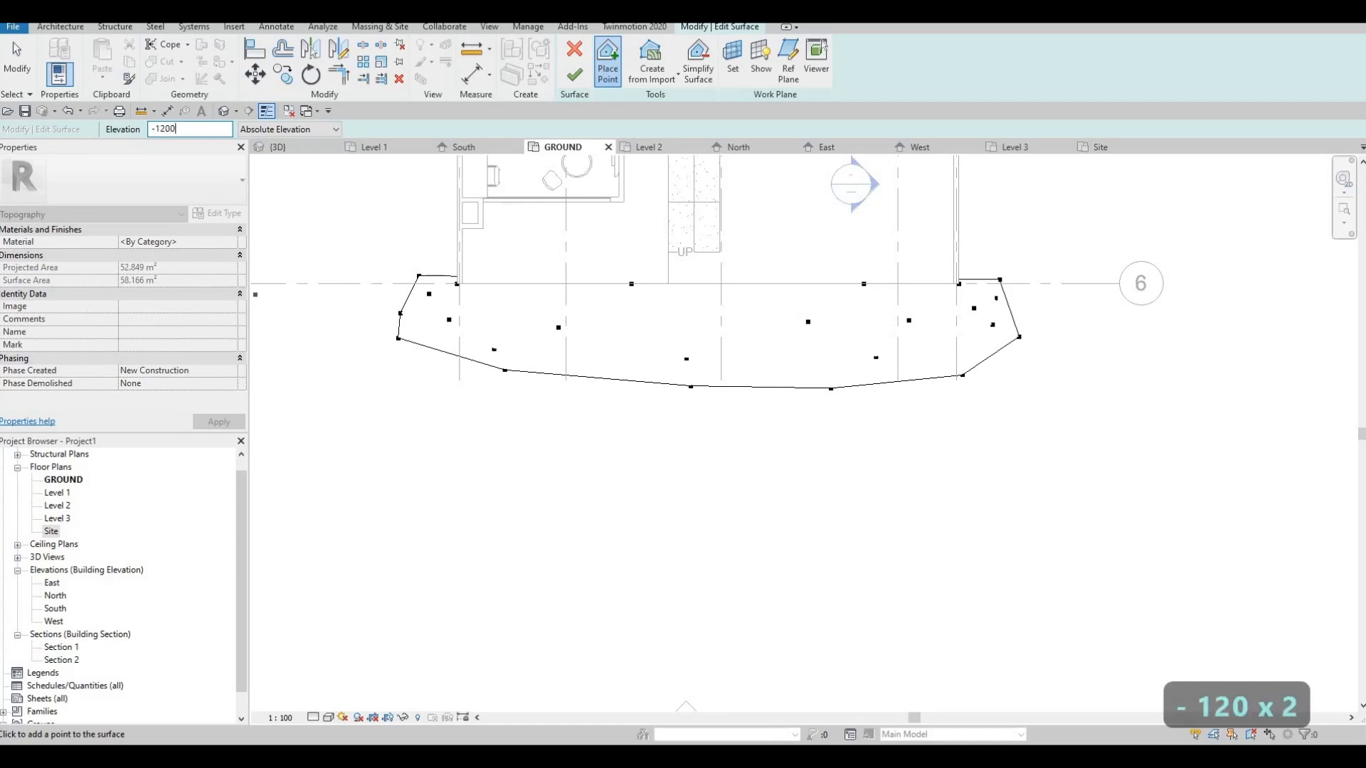
{"action": "key", "text": "Return"}
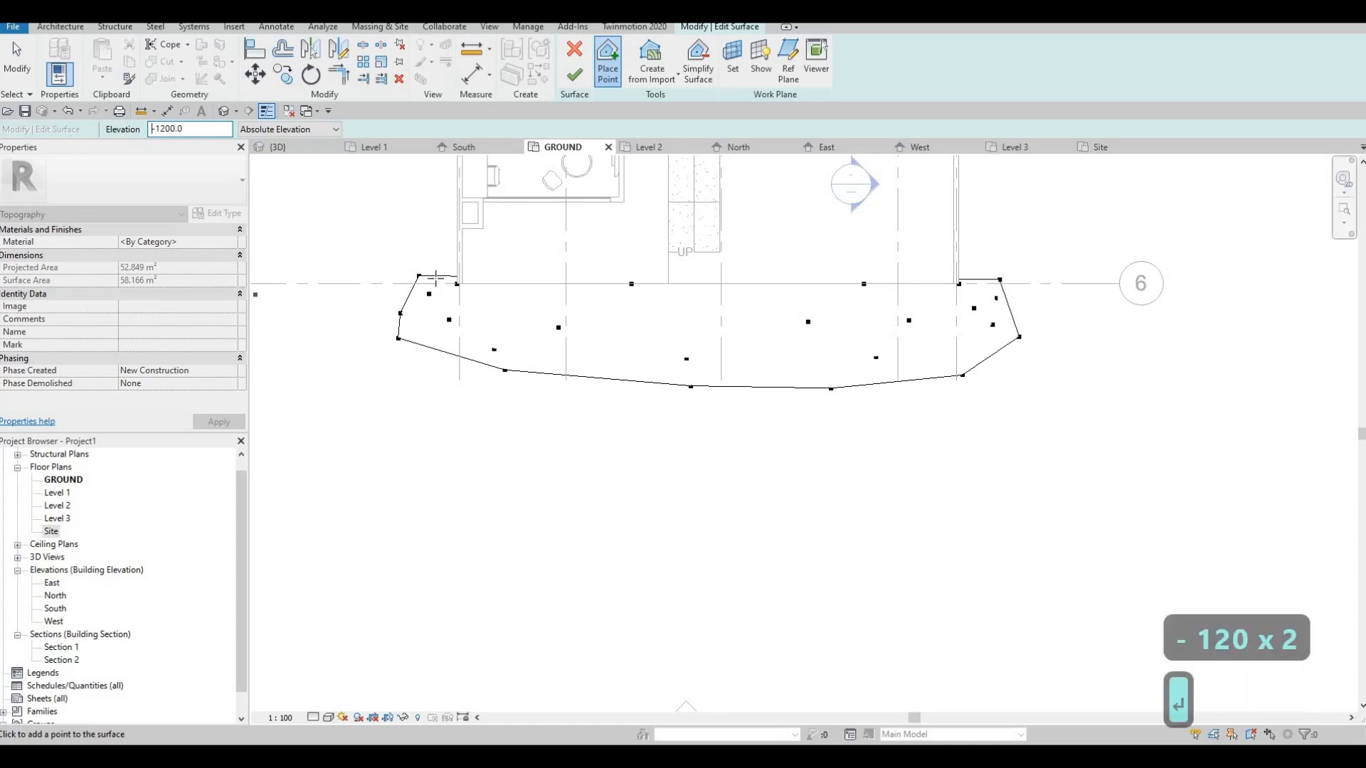
{"action": "left_click", "coordinate": [370, 293]}
{"action": "left_click", "coordinate": [369, 353]}
{"action": "left_click", "coordinate": [412, 362]}
{"action": "left_click", "coordinate": [643, 408]}
{"action": "left_click", "coordinate": [460, 381]}
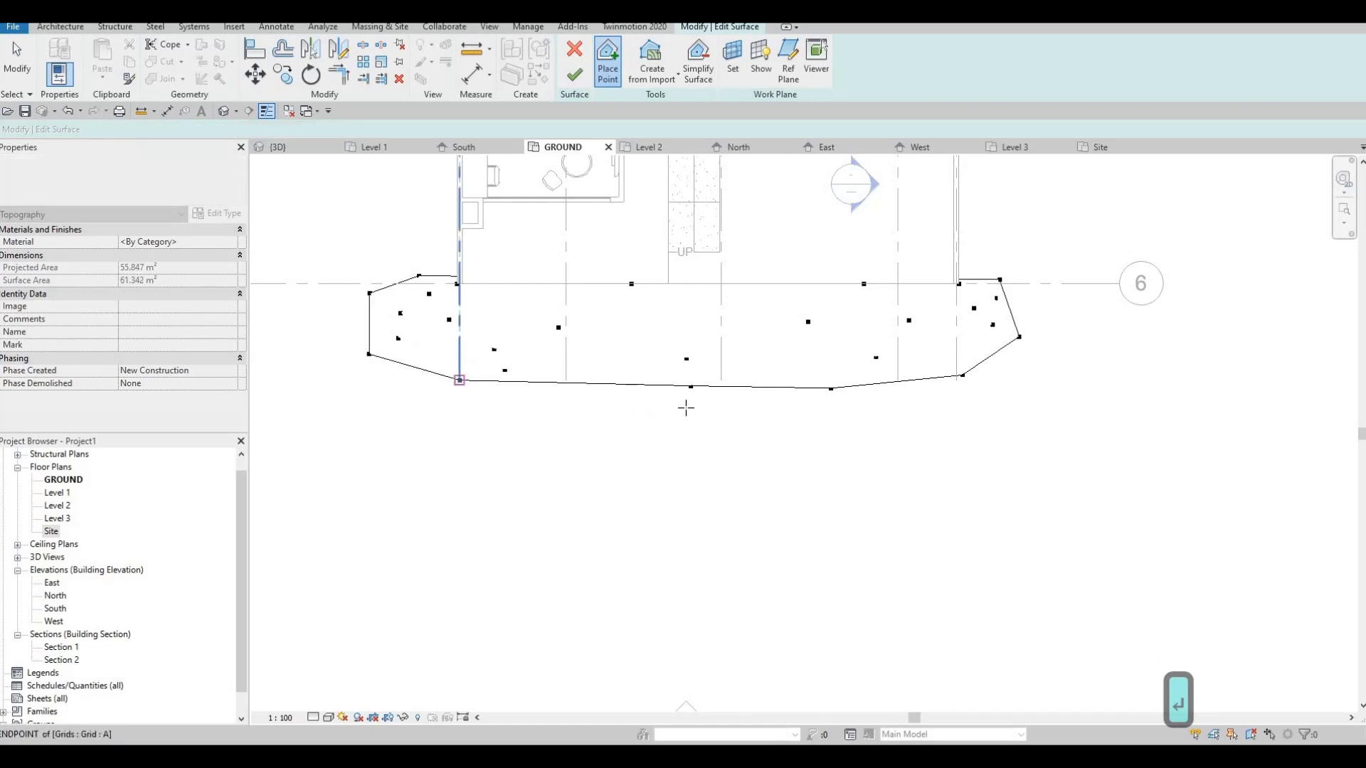
{"action": "left_click", "coordinate": [1038, 368]}
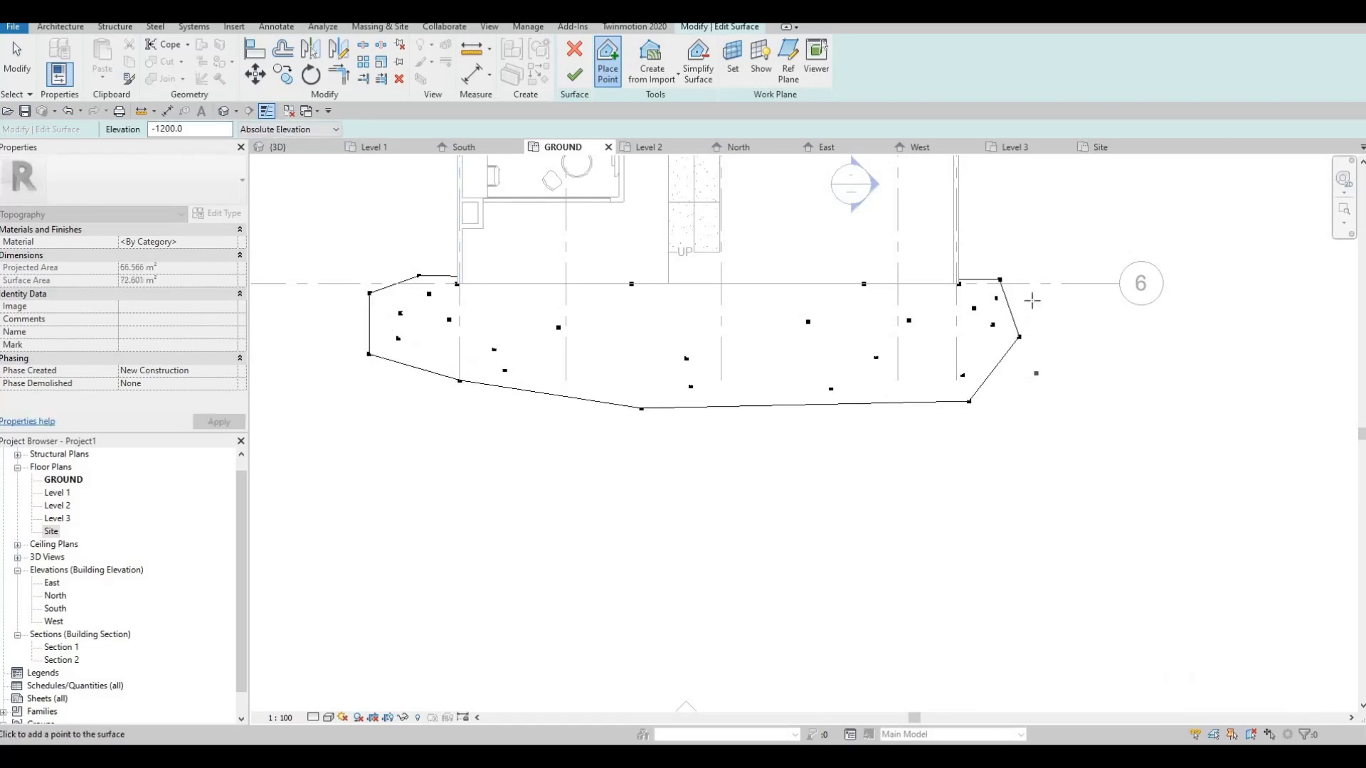
{"action": "left_click", "coordinate": [1033, 300]}
{"action": "left_click", "coordinate": [1052, 284]}
{"action": "left_click", "coordinate": [1038, 275]}
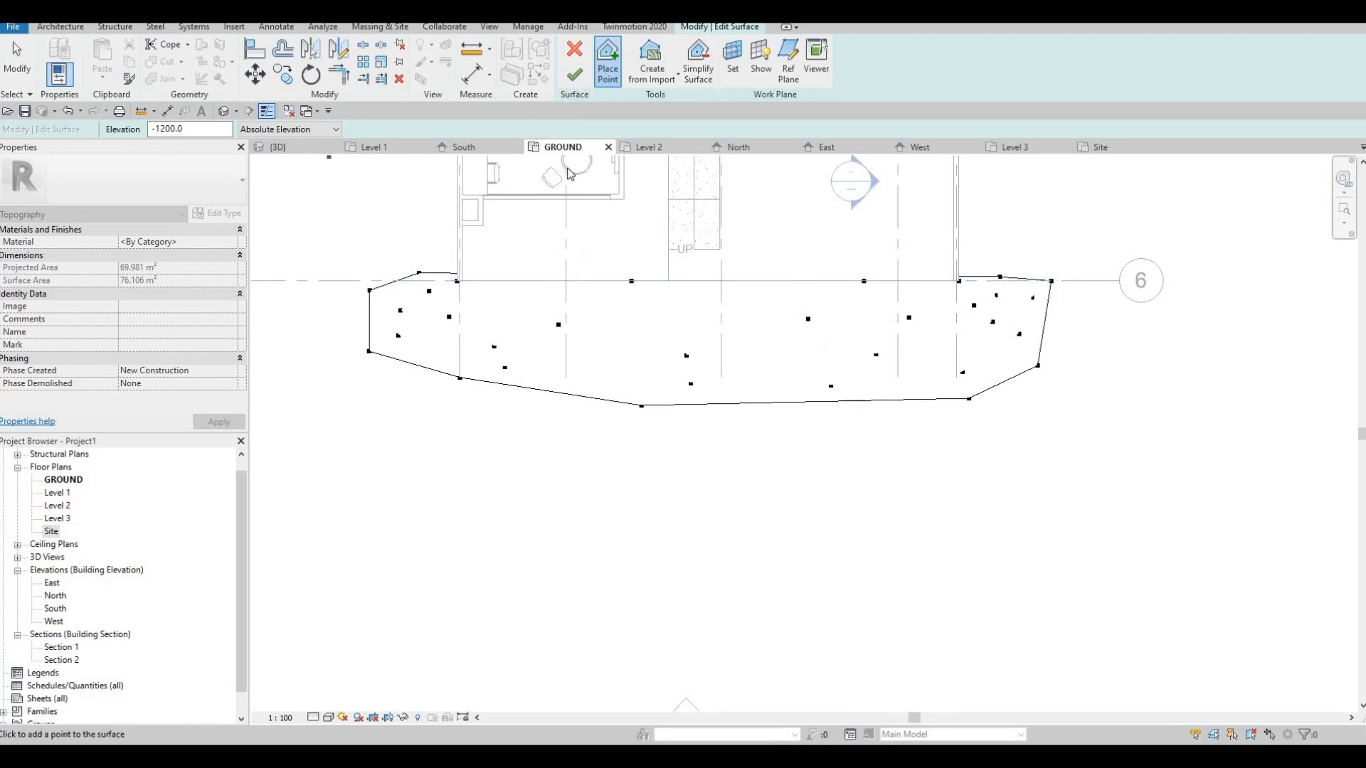
{"action": "left_click", "coordinate": [575, 74]}
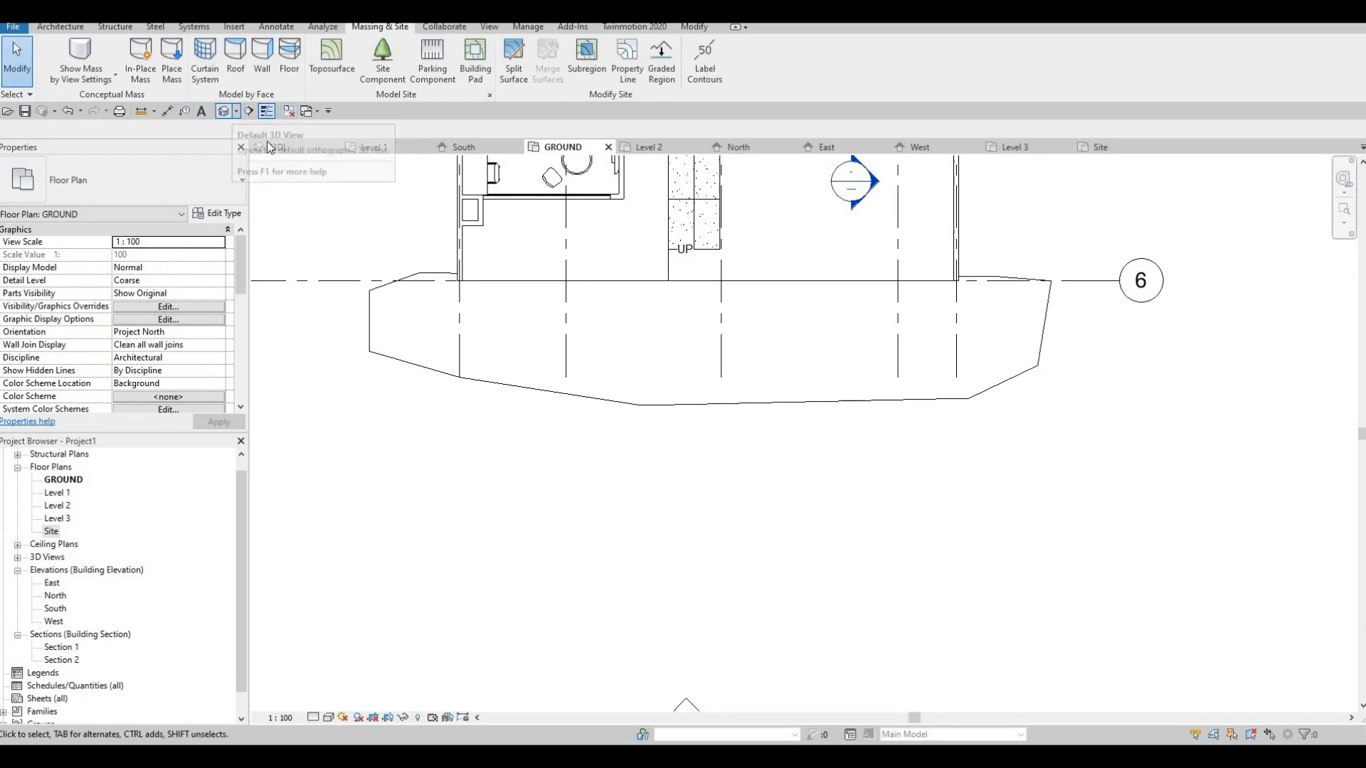
- Inspect the extended toposurface in the 3D view, especially where it meets the driveway slab and side walls
{"action": "left_click", "coordinate": [269, 147]}
{"action": "middle_click_drag", "start_coordinate": [815, 327], "coordinate": [348, 449], "text": "shift"}
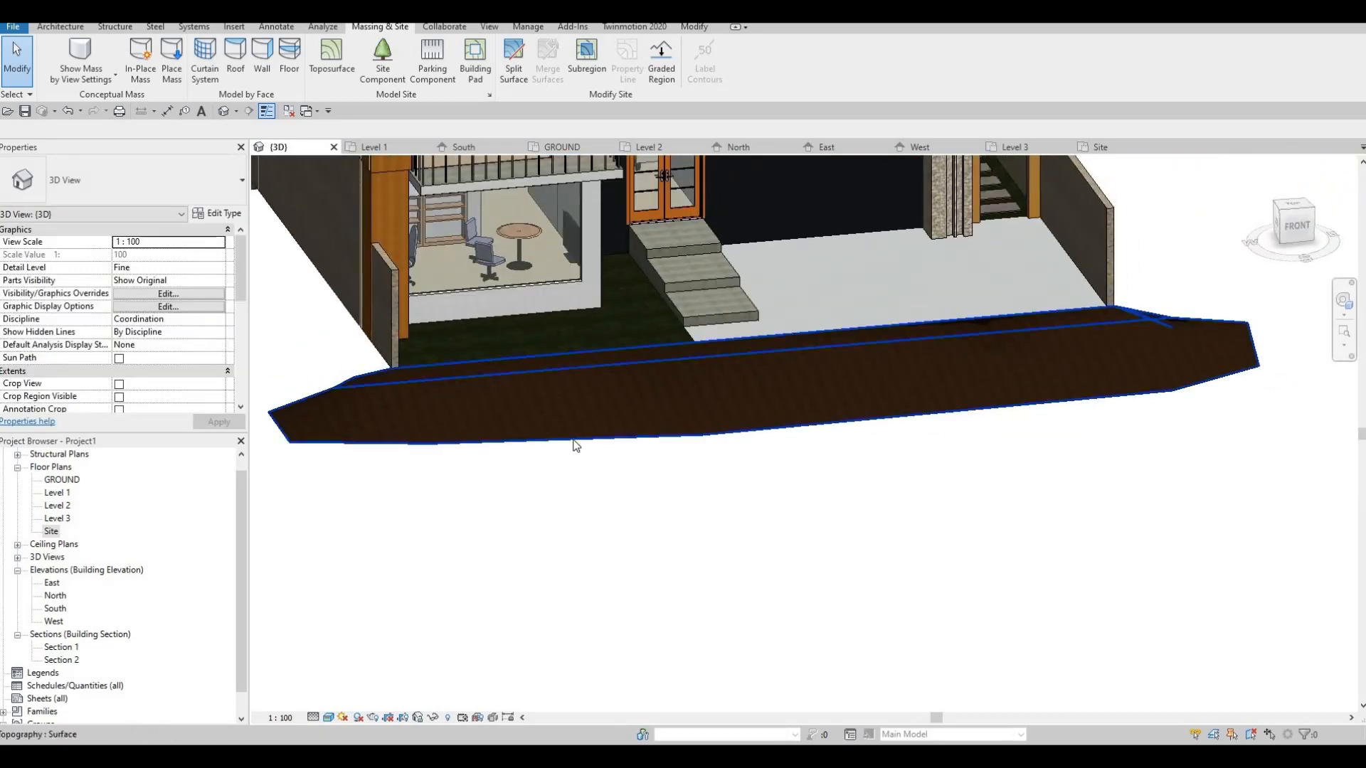
{"action": "middle_click_drag", "start_coordinate": [576, 446], "coordinate": [522, 437], "text": "shift"}
{"action": "left_click", "coordinate": [521, 441]}
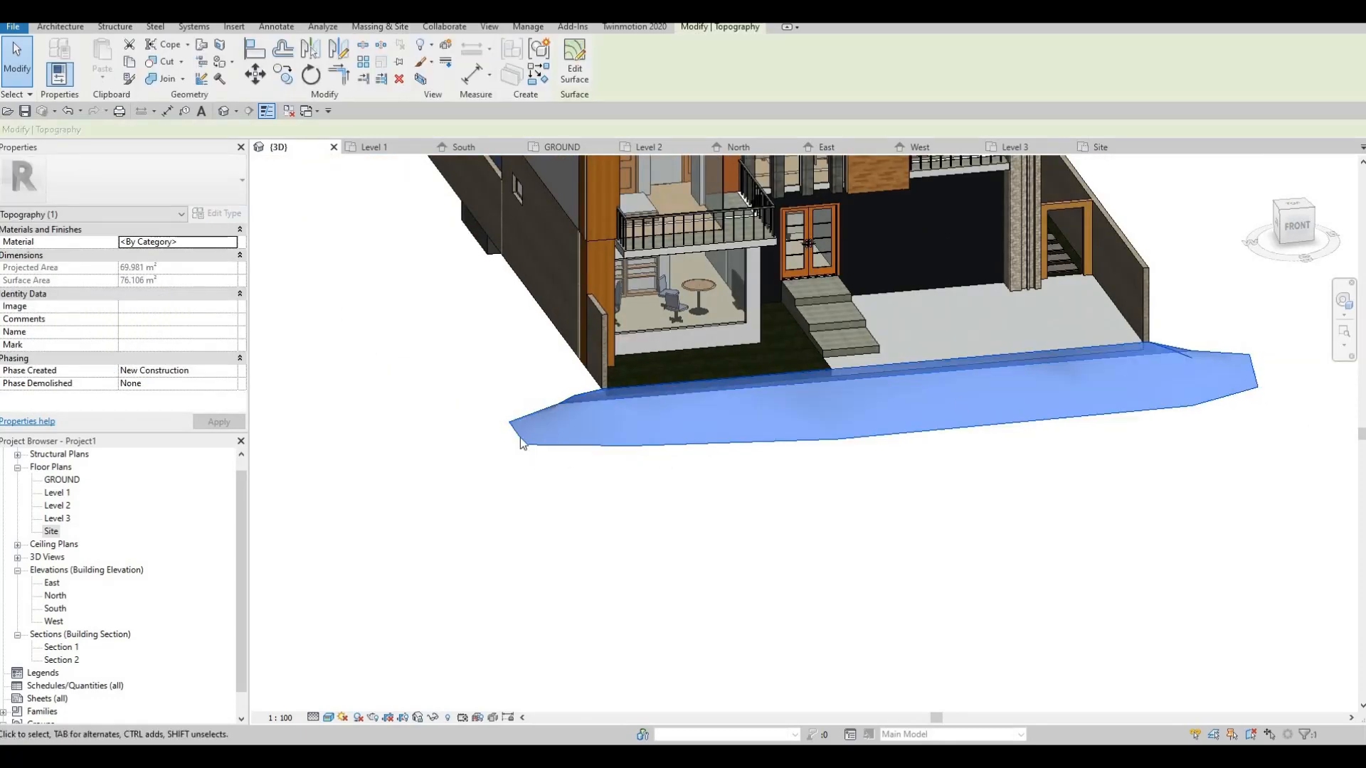
{"action": "middle_click_drag", "start_coordinate": [1264, 349], "coordinate": [925, 338]}
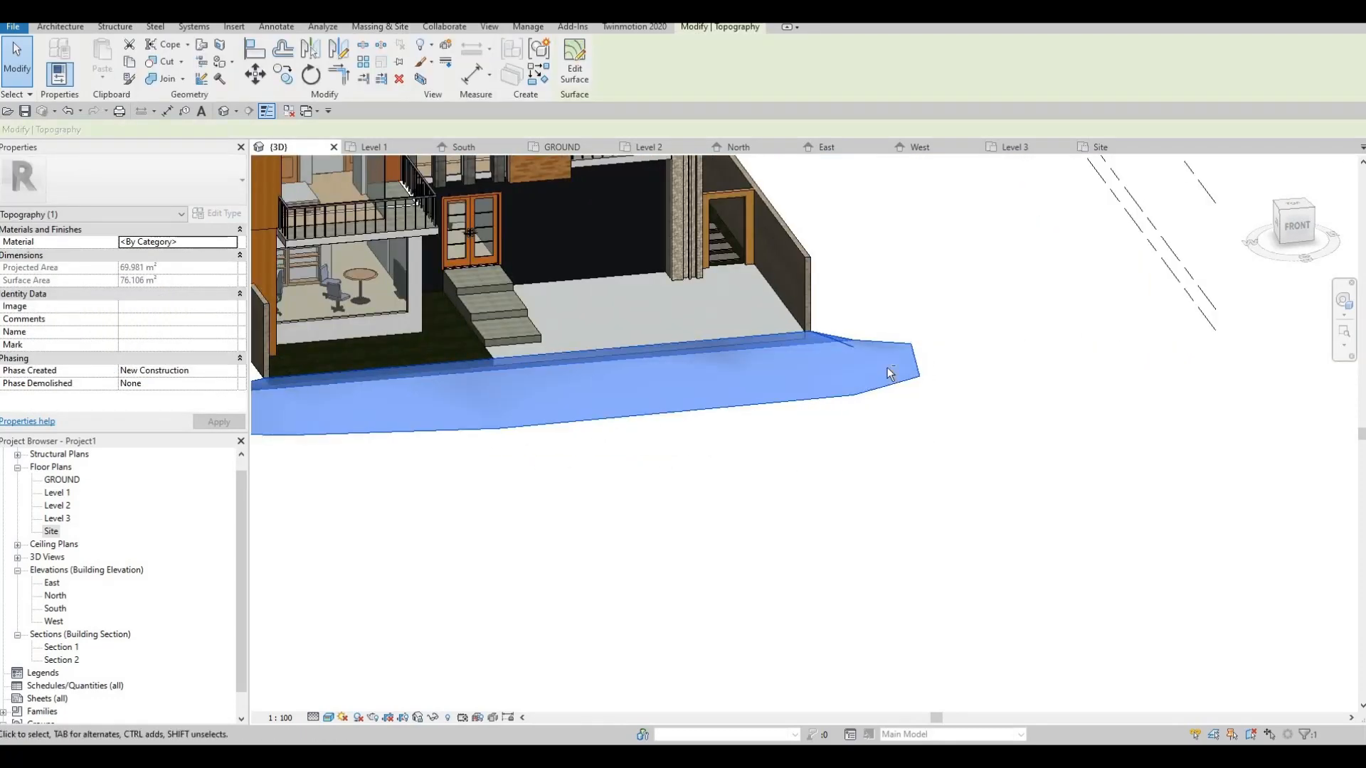
{"action": "scroll", "coordinate": [887, 368], "scroll_direction": "down", "scroll_amount": 2}
{"action": "middle_click_drag", "start_coordinate": [854, 313], "coordinate": [869, 342], "text": "shift"}
{"action": "scroll", "coordinate": [872, 343], "scroll_direction": "up", "scroll_amount": 2}
{"action": "middle_click_drag", "start_coordinate": [947, 398], "coordinate": [894, 420], "text": "shift"}
{"action": "key", "text": "Escape"}
{"action": "scroll", "coordinate": [887, 366], "scroll_direction": "down", "scroll_amount": 1}
{"action": "middle_click_drag", "start_coordinate": [857, 268], "coordinate": [878, 356], "text": "shift"}
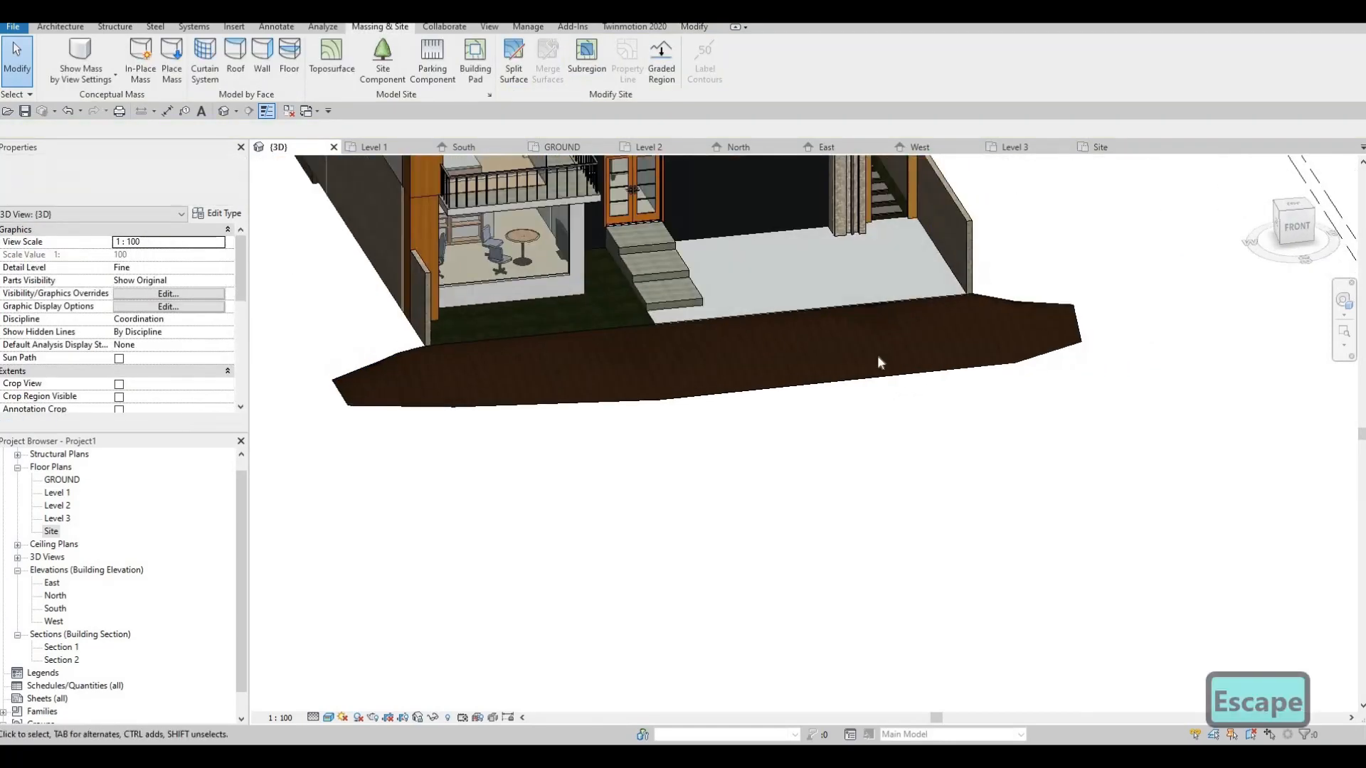
{"action": "scroll", "coordinate": [869, 341], "scroll_direction": "up", "scroll_amount": 6}
{"action": "middle_click_drag", "start_coordinate": [939, 413], "coordinate": [902, 333], "text": "shift"}
{"action": "scroll", "coordinate": [903, 338], "scroll_direction": "down", "scroll_amount": 2}
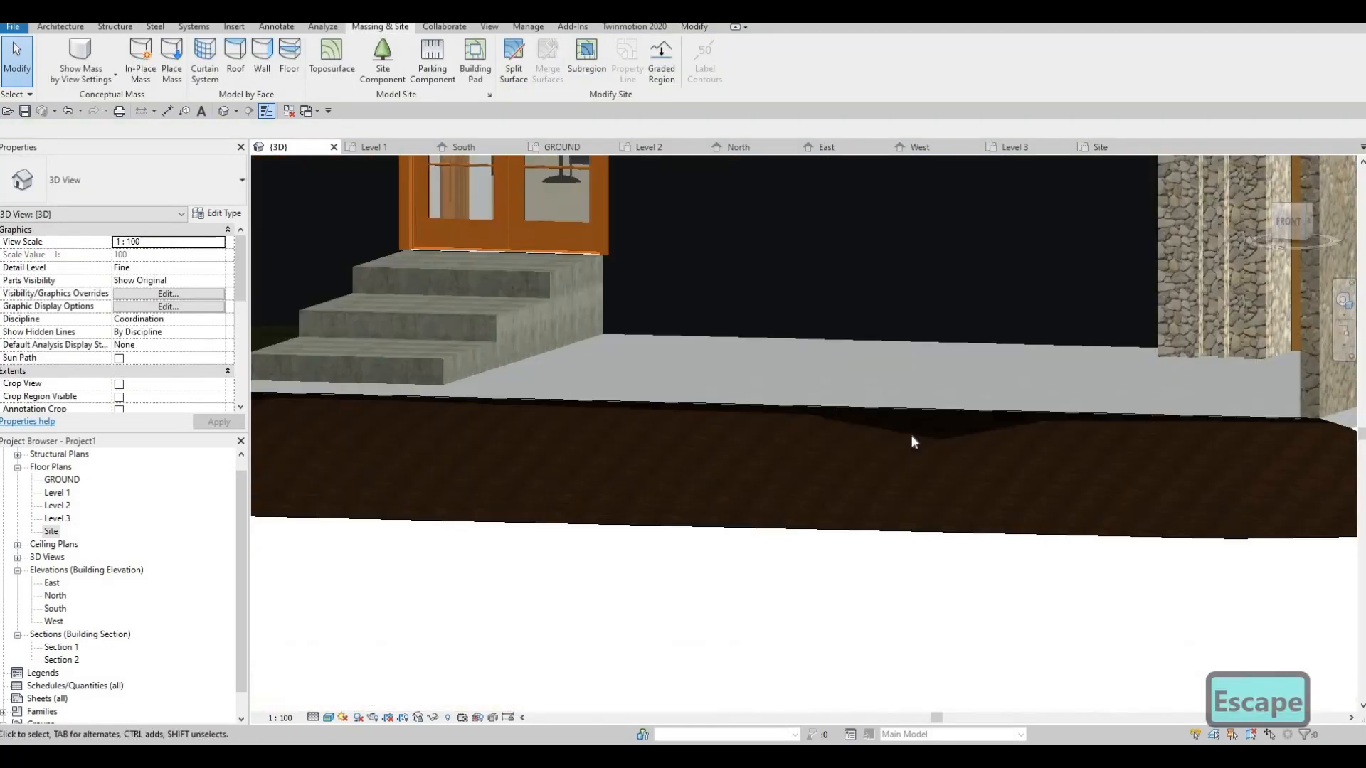
{"action": "scroll", "coordinate": [913, 441], "scroll_direction": "up", "scroll_amount": 2}
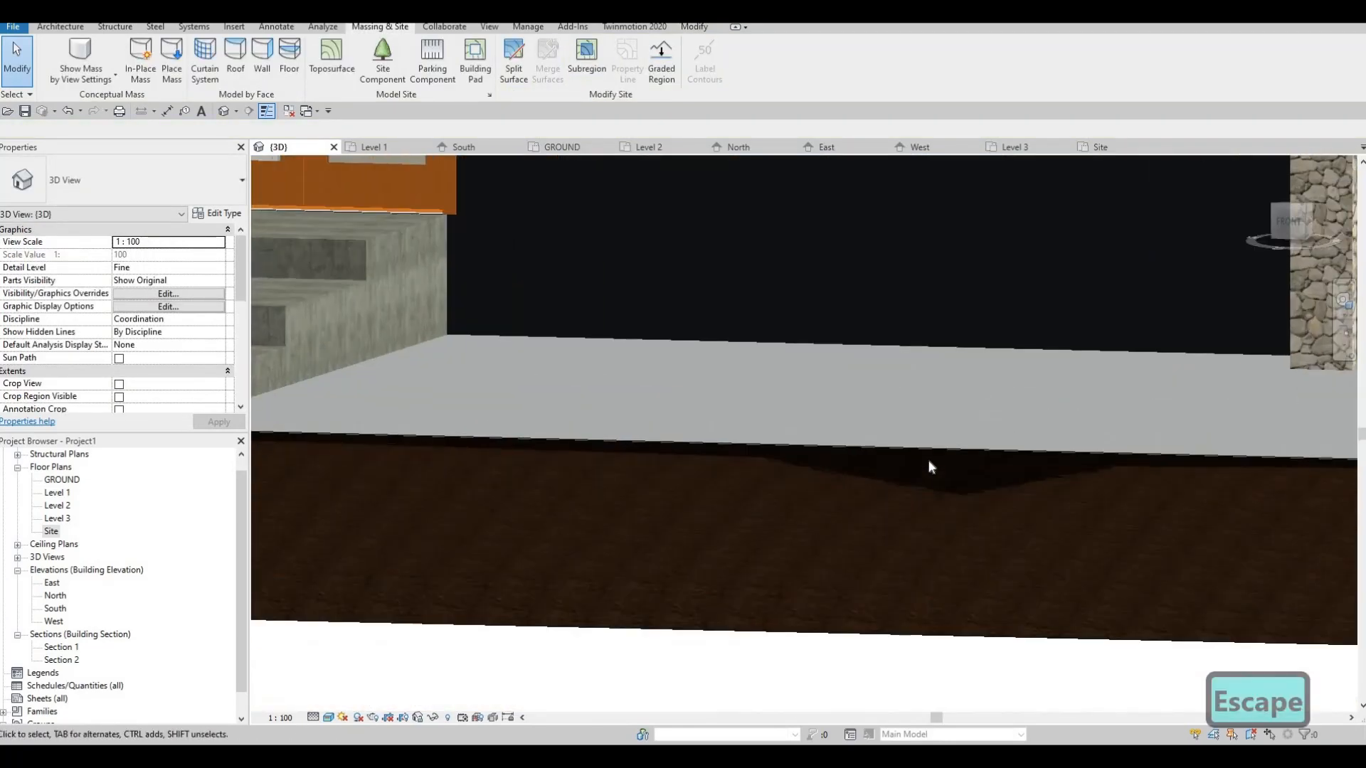
- Select the driveway floor slab and check its depth and elevations against the toposurface edge
{"action": "left_click", "coordinate": [729, 576]}
{"action": "middle_click_drag", "start_coordinate": [729, 576], "coordinate": [1025, 351], "text": "shift"}
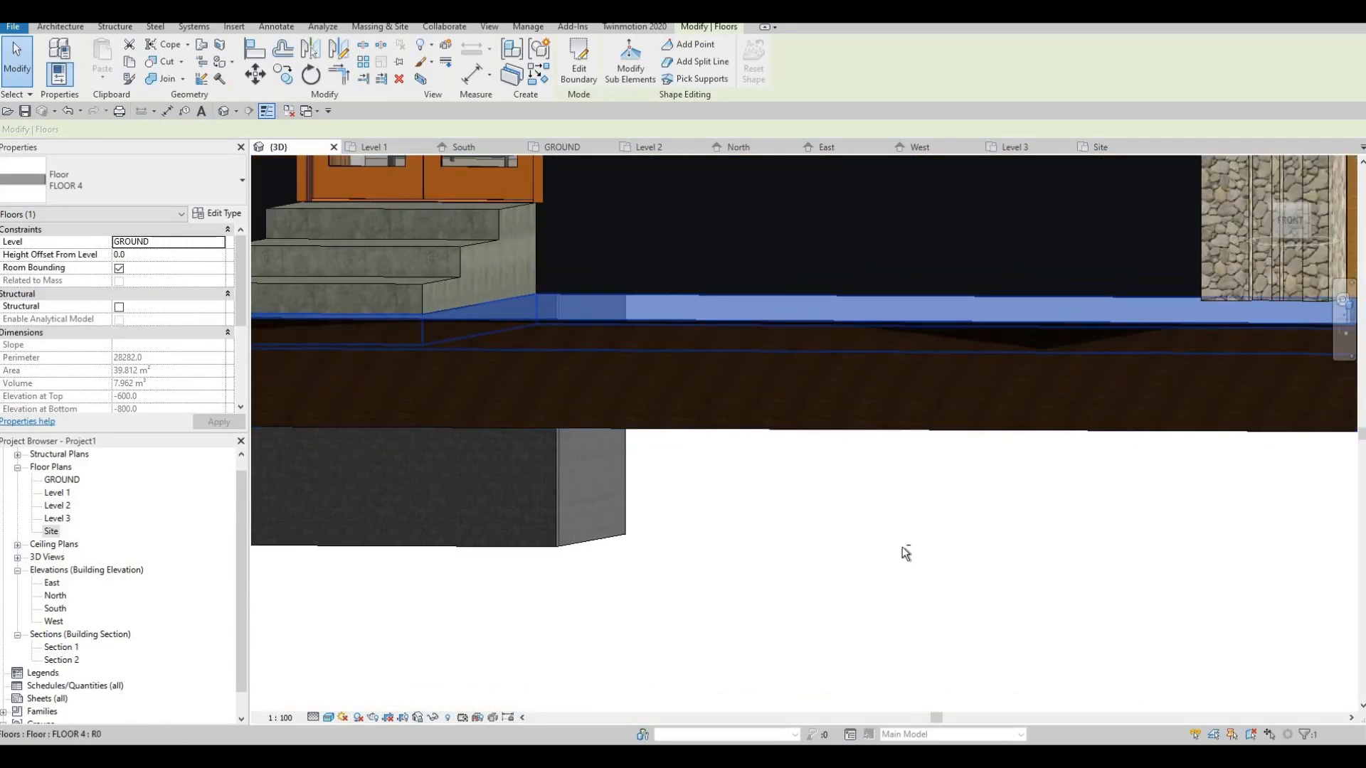
{"action": "middle_click_drag", "start_coordinate": [906, 553], "coordinate": [839, 479], "text": "shift"}
{"action": "middle_click_drag", "start_coordinate": [835, 631], "coordinate": [774, 367], "text": "shift"}
{"action": "key", "text": "Escape"}
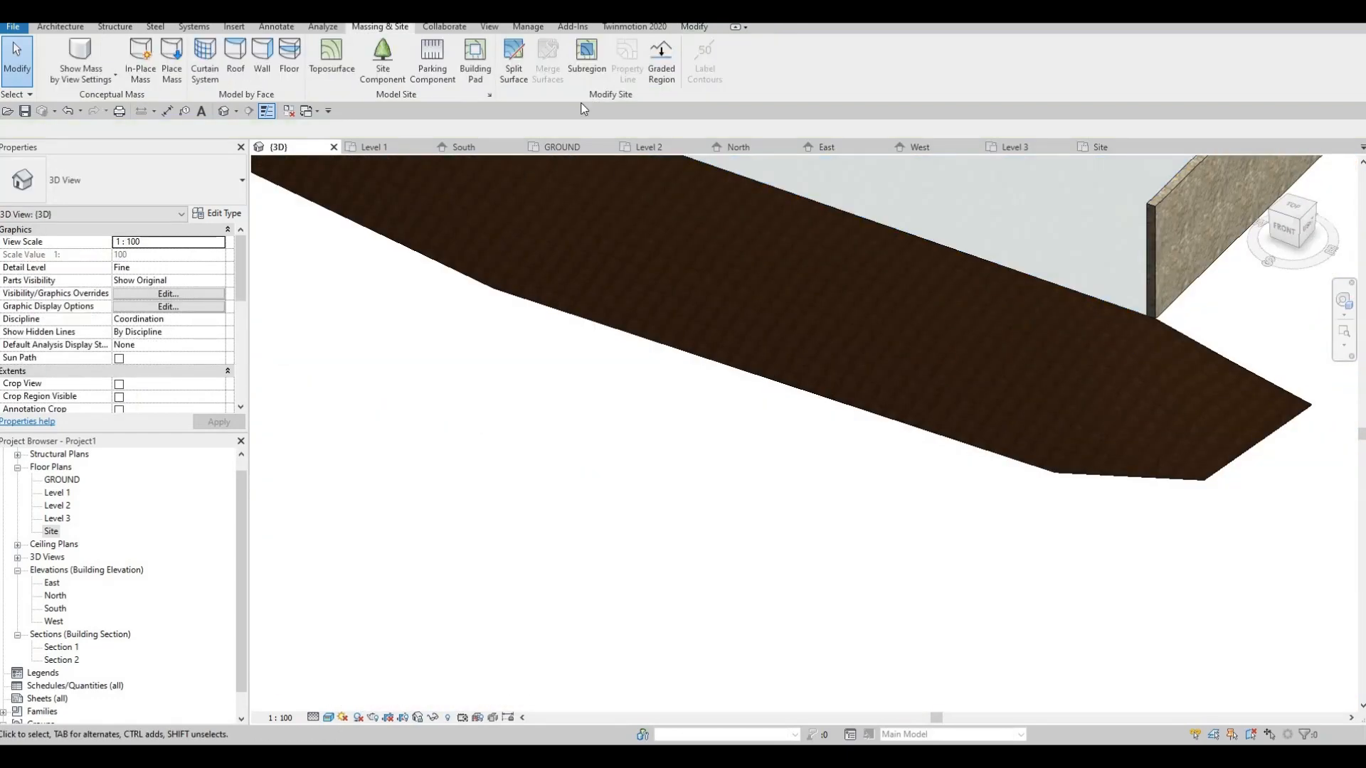
- Reopen the front toposurface for editing and examine its points along the driveway edge
{"action": "left_click", "coordinate": [583, 165]}
{"action": "left_click", "coordinate": [574, 62]}
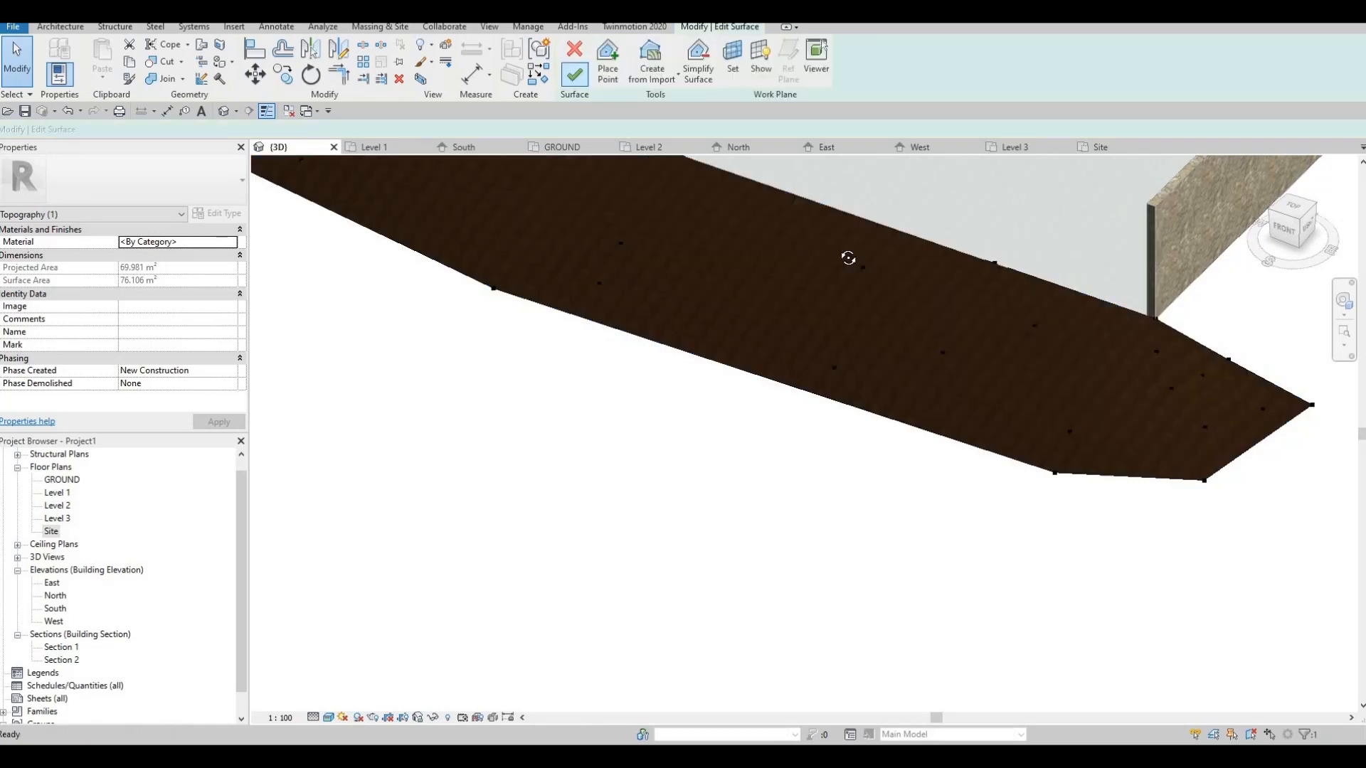
{"action": "middle_click_drag", "start_coordinate": [848, 258], "coordinate": [969, 271], "text": "shift"}
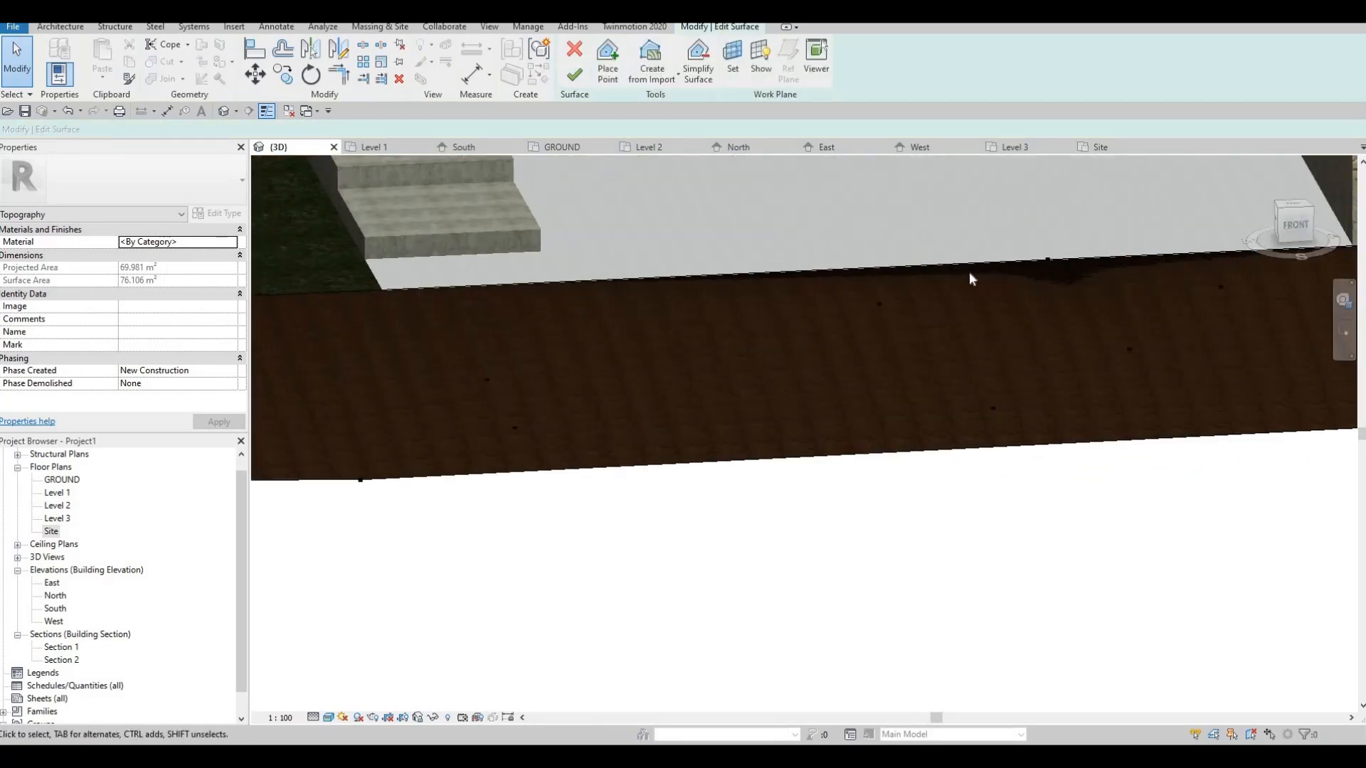
{"action": "scroll", "coordinate": [969, 271], "scroll_direction": "up", "scroll_amount": 3}
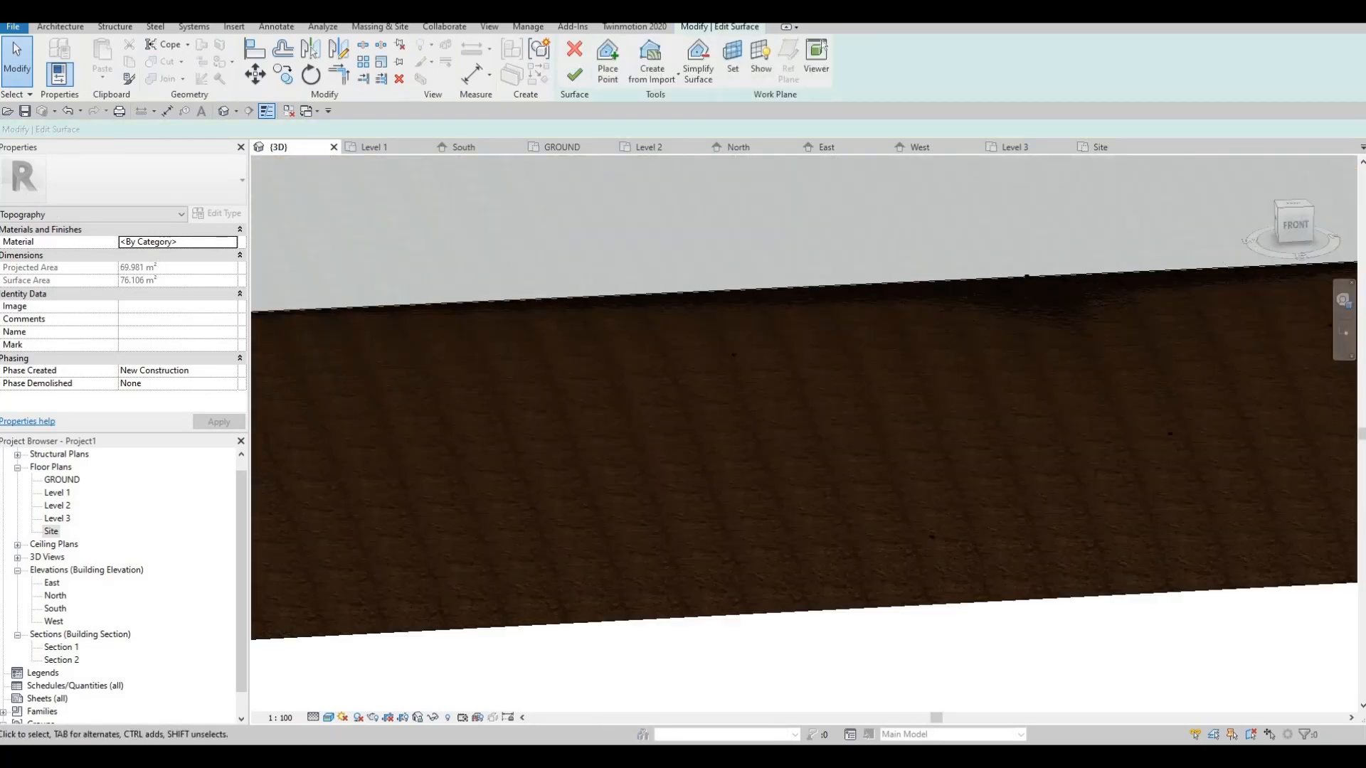
- Examine the heights of the surface points in the South elevation and return to the GROUND plan
{"action": "double_click", "coordinate": [55, 609]}
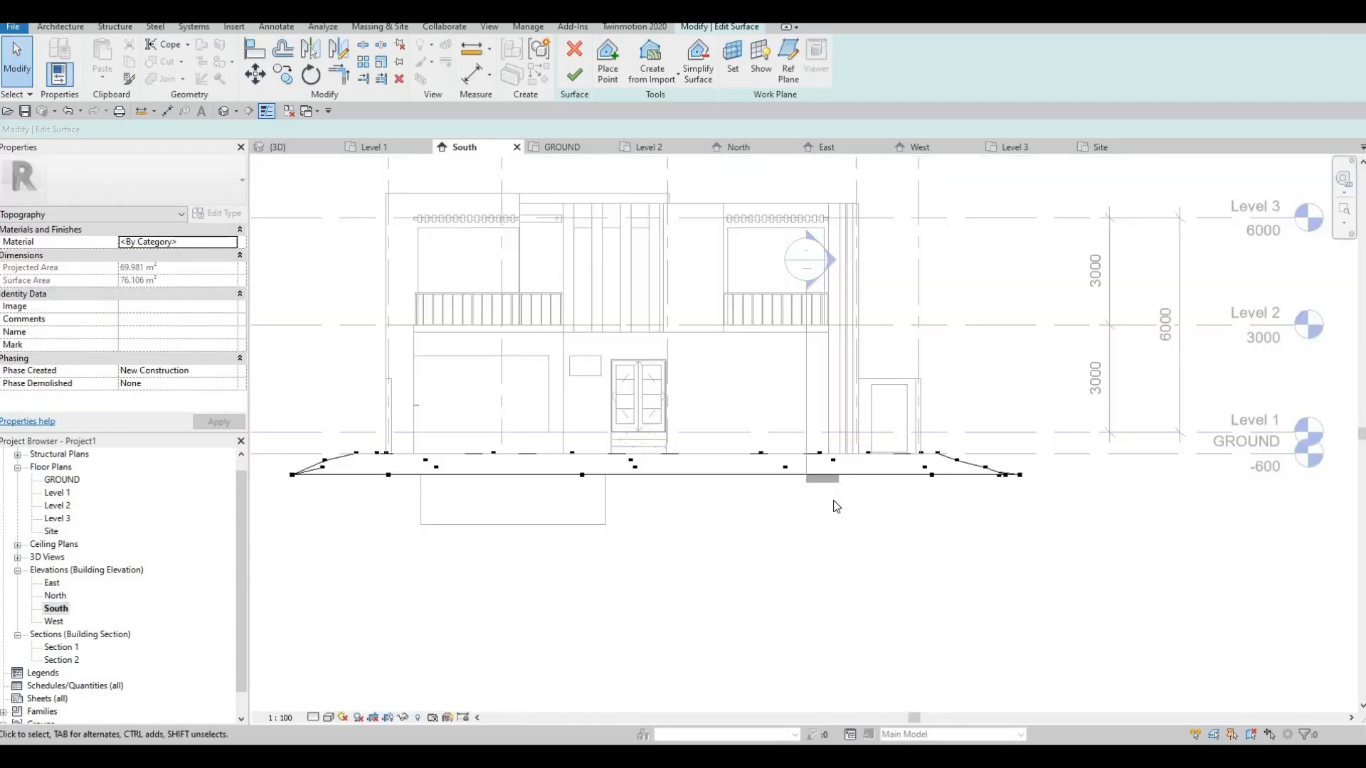
{"action": "scroll", "coordinate": [841, 470], "scroll_direction": "up", "scroll_amount": 7}
{"action": "scroll", "coordinate": [961, 496], "scroll_direction": "down", "scroll_amount": 3}
{"action": "middle_click_drag", "start_coordinate": [882, 510], "coordinate": [965, 515]}
{"action": "scroll", "coordinate": [854, 520], "scroll_direction": "down", "scroll_amount": 5}
{"action": "middle_click_drag", "start_coordinate": [809, 522], "coordinate": [863, 521]}
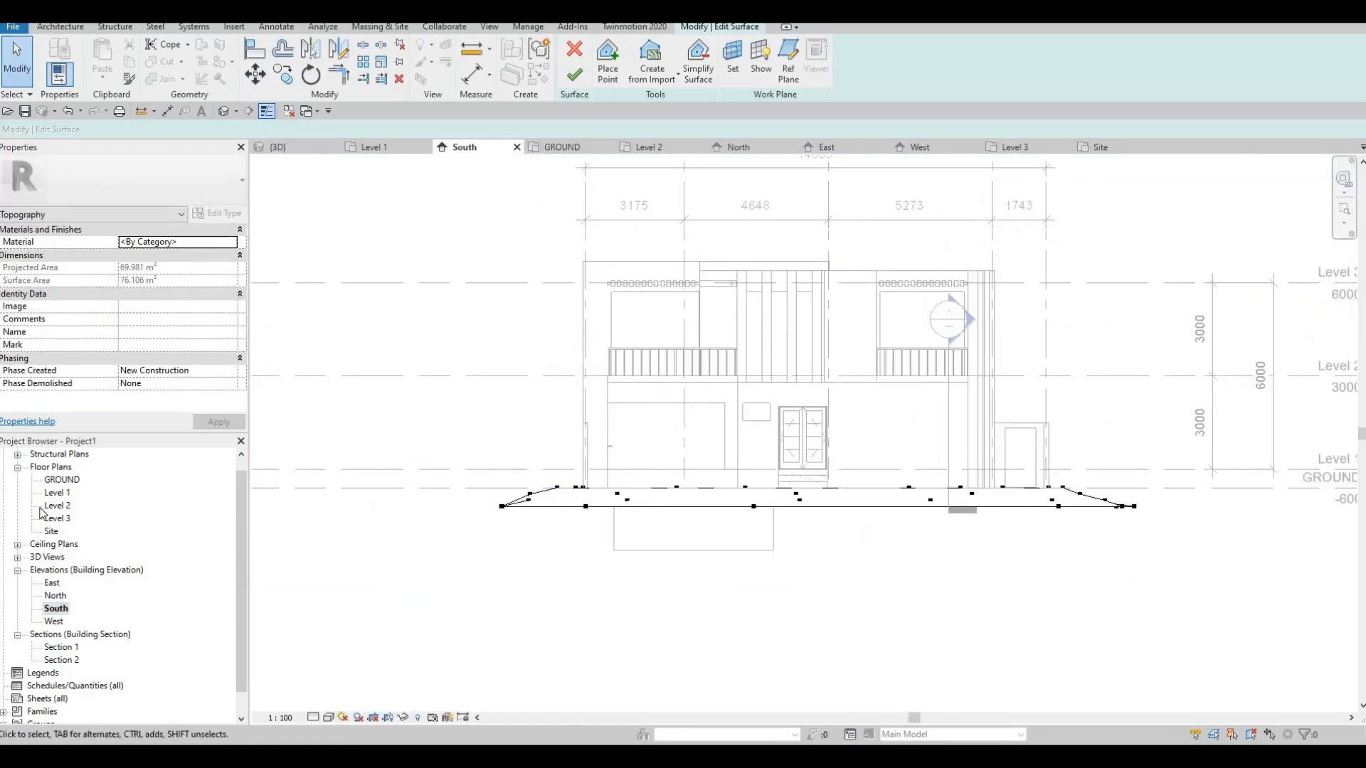
{"action": "double_click", "coordinate": [63, 480]}
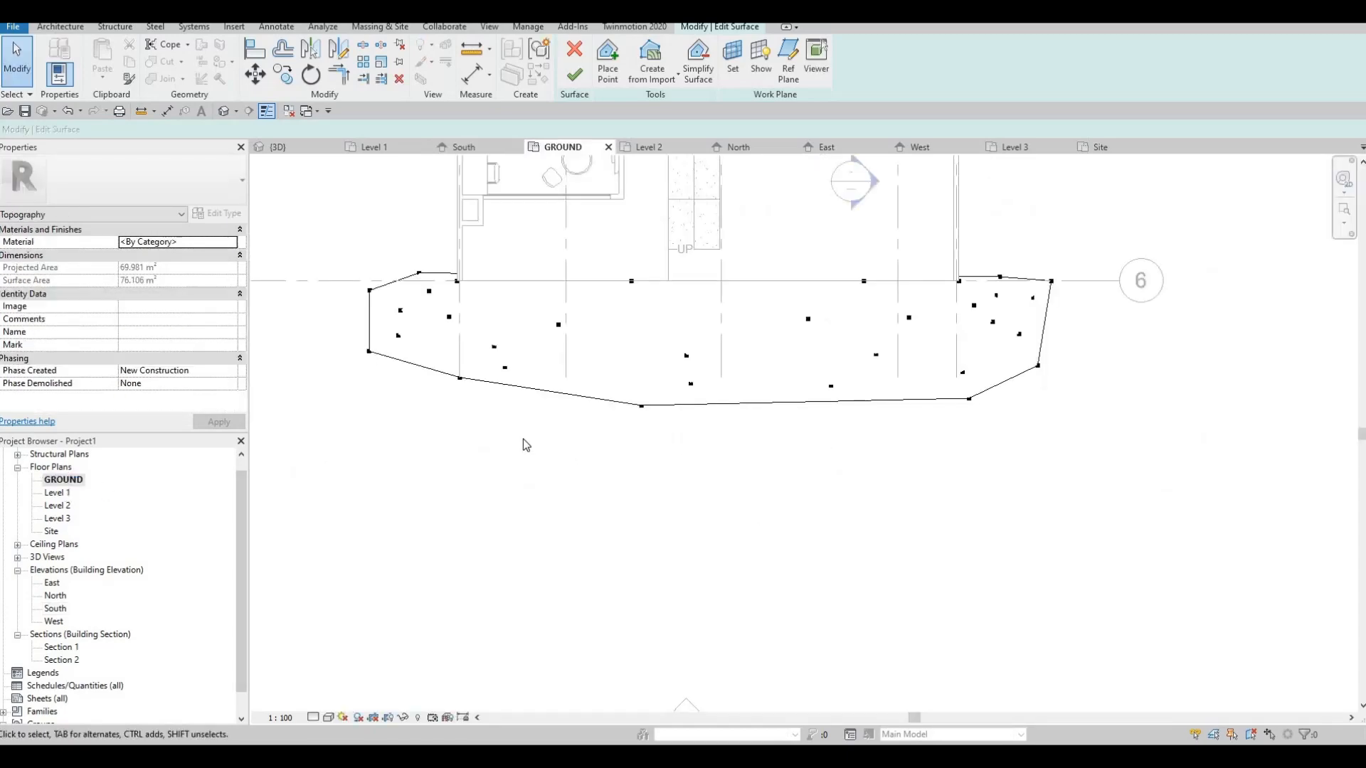
- Try adding surface points at absolute elevation -600 along the west and east boundary walls beside the house
{"action": "scroll", "coordinate": [525, 447], "scroll_direction": "down", "scroll_amount": 3}
{"action": "scroll", "coordinate": [533, 461], "scroll_direction": "up", "scroll_amount": 2}
{"action": "scroll", "coordinate": [536, 469], "scroll_direction": "down", "scroll_amount": 4}
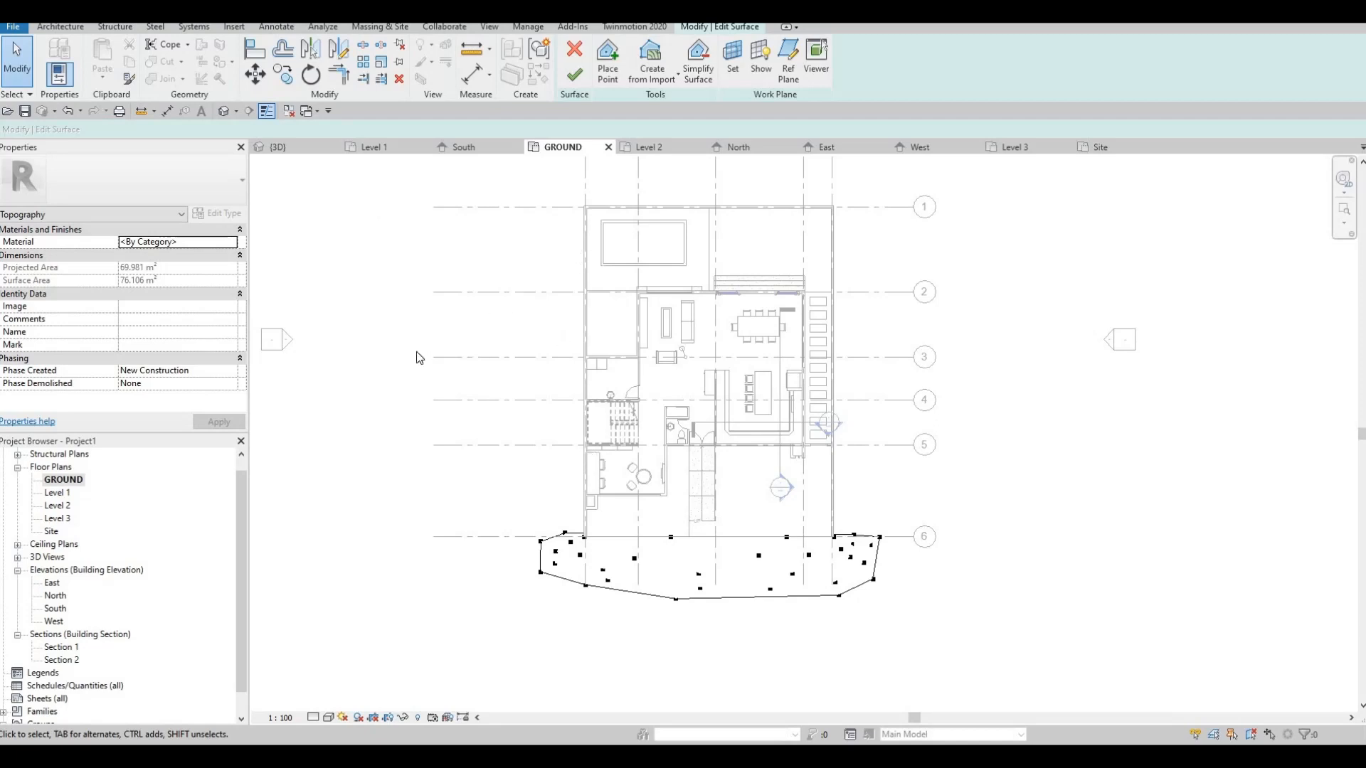
{"action": "middle_click_drag", "start_coordinate": [612, 511], "coordinate": [606, 497]}
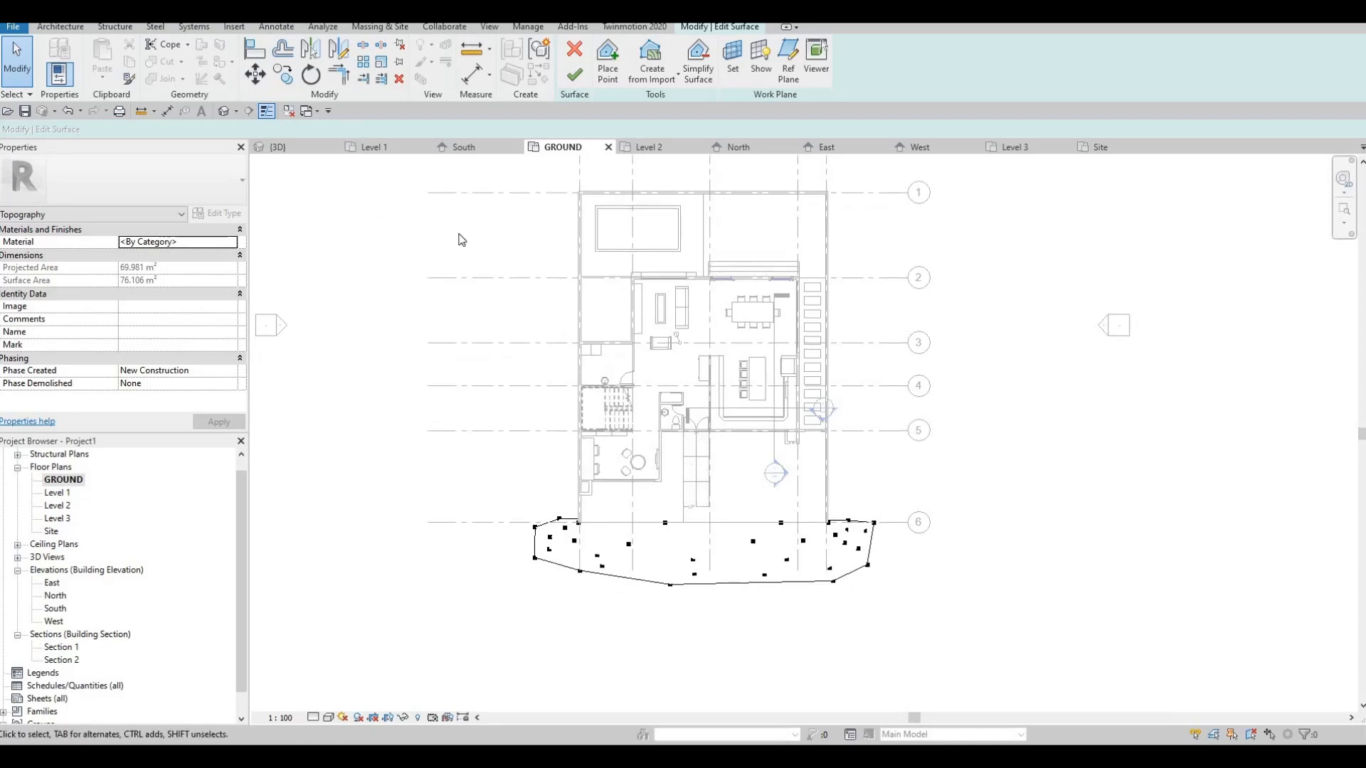
{"action": "left_click", "coordinate": [607, 64]}
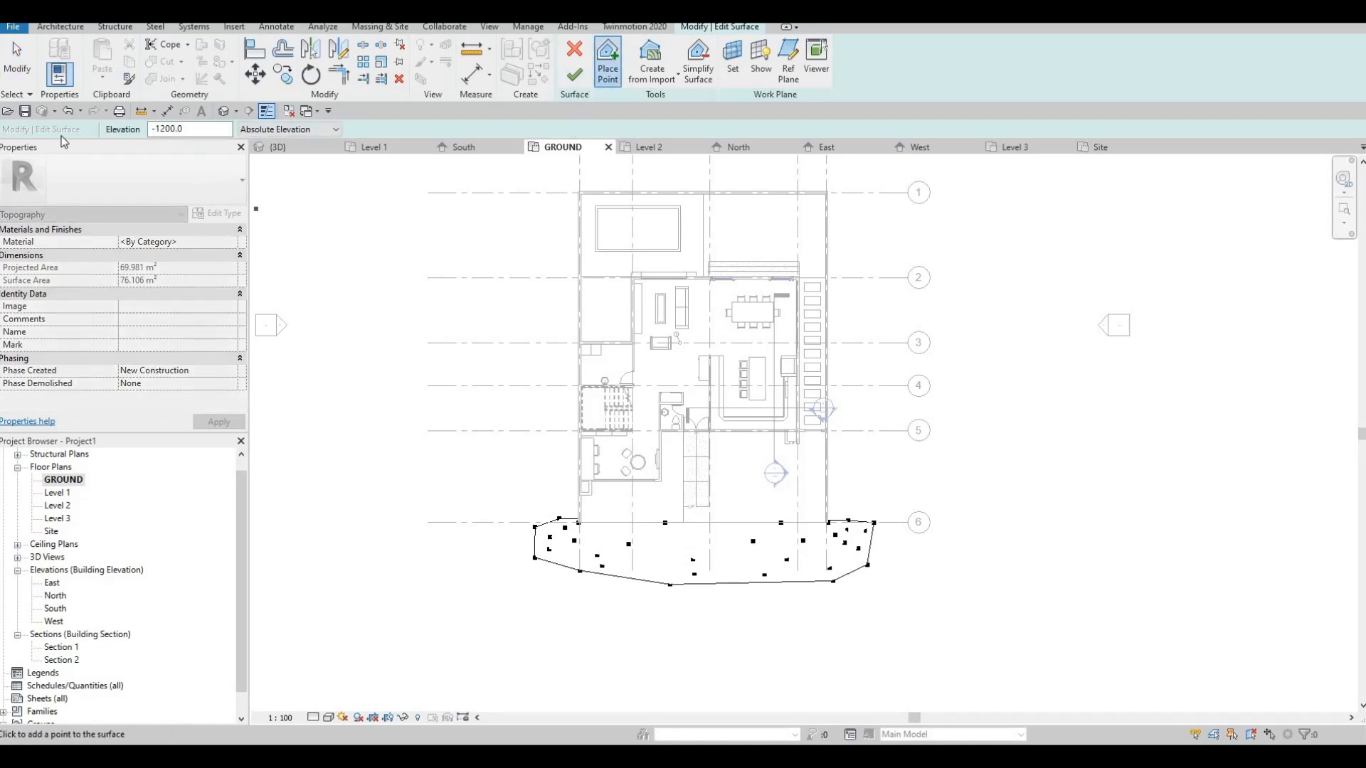
{"action": "left_click_drag", "start_coordinate": [202, 130], "coordinate": [64, 143]}
{"action": "type", "text": "-600"}
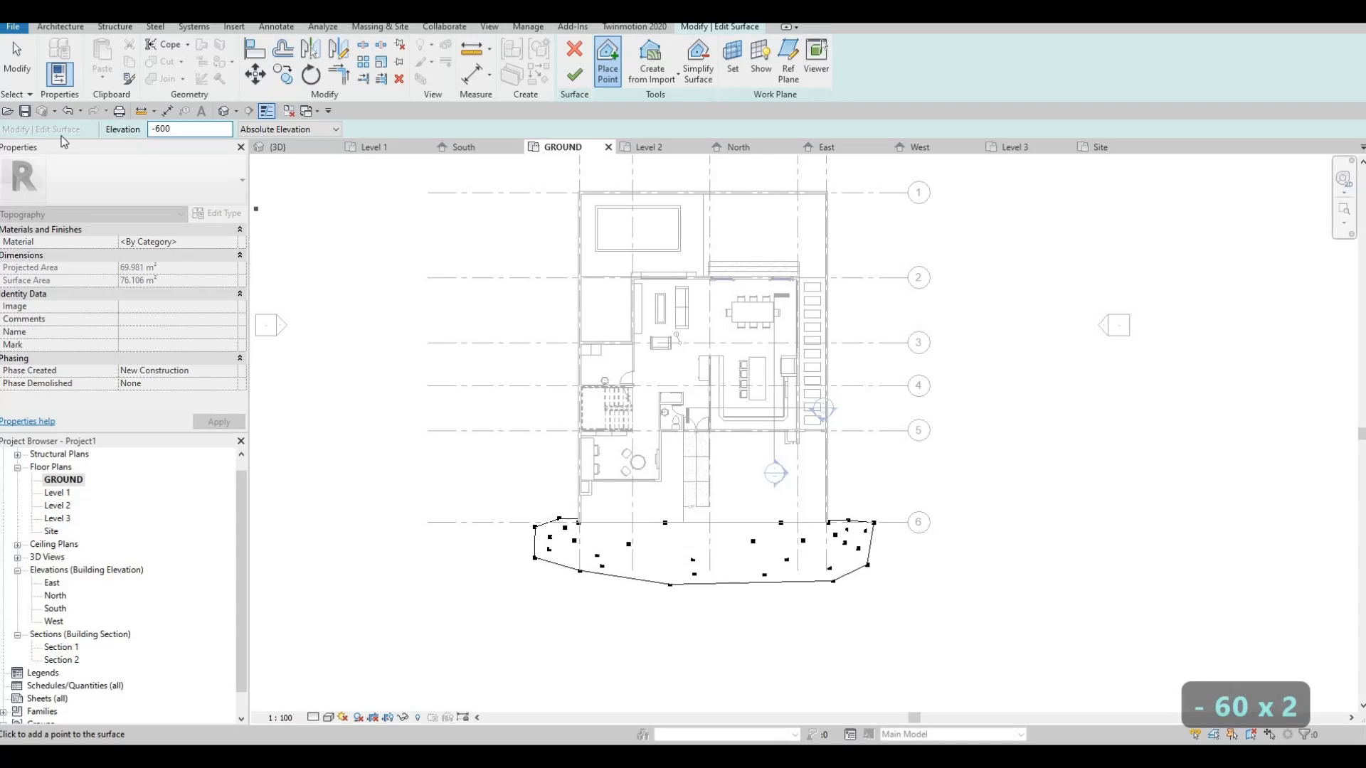
{"action": "key", "text": "Return"}
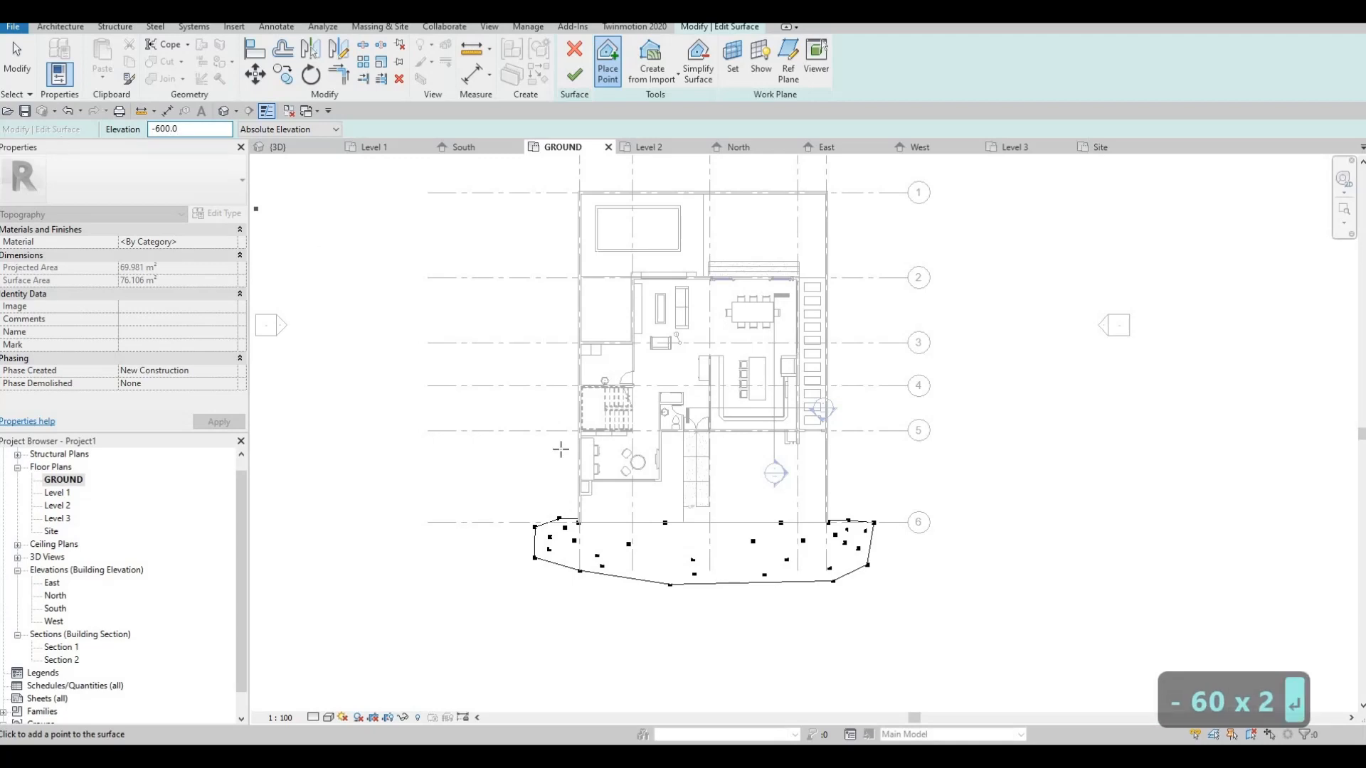
{"action": "left_click", "coordinate": [581, 473]}
{"action": "scroll", "coordinate": [581, 474], "scroll_direction": "up", "scroll_amount": 4}
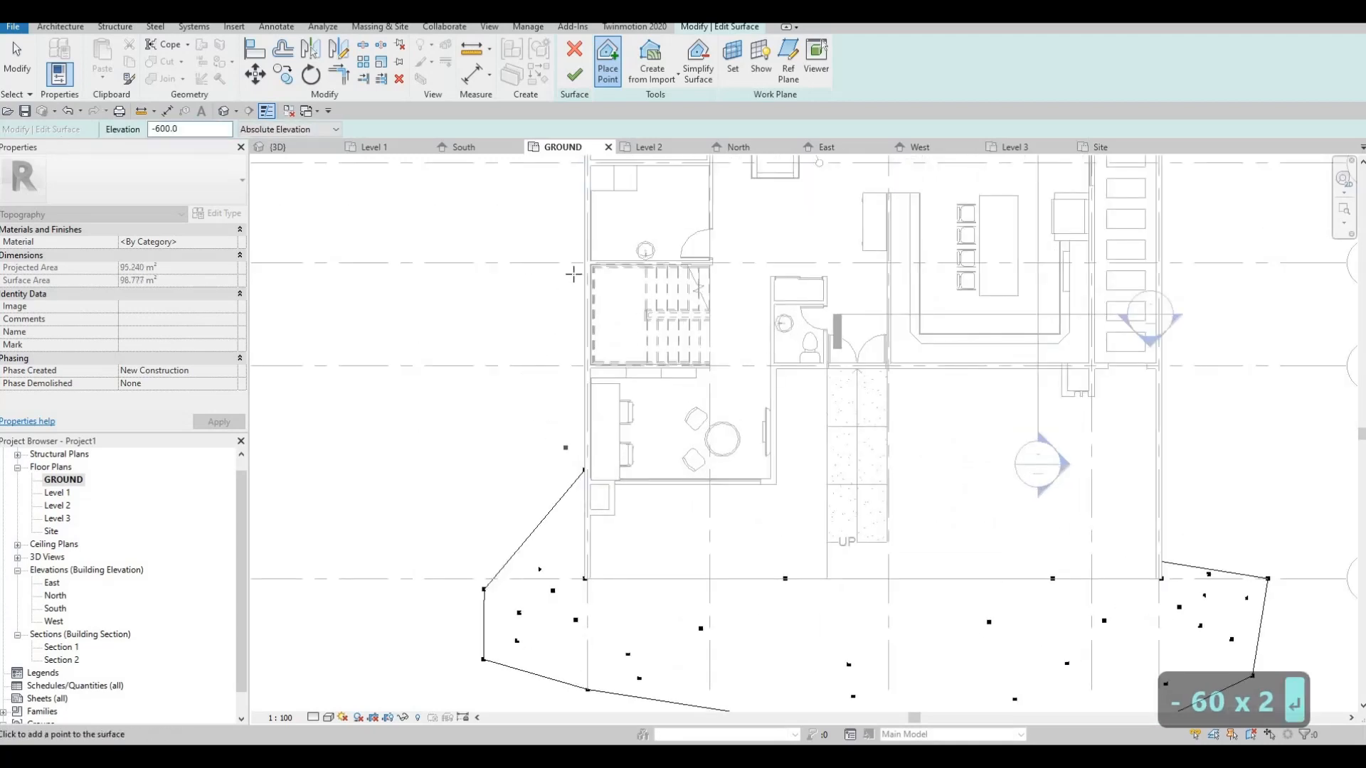
{"action": "left_click", "coordinate": [1162, 373]}
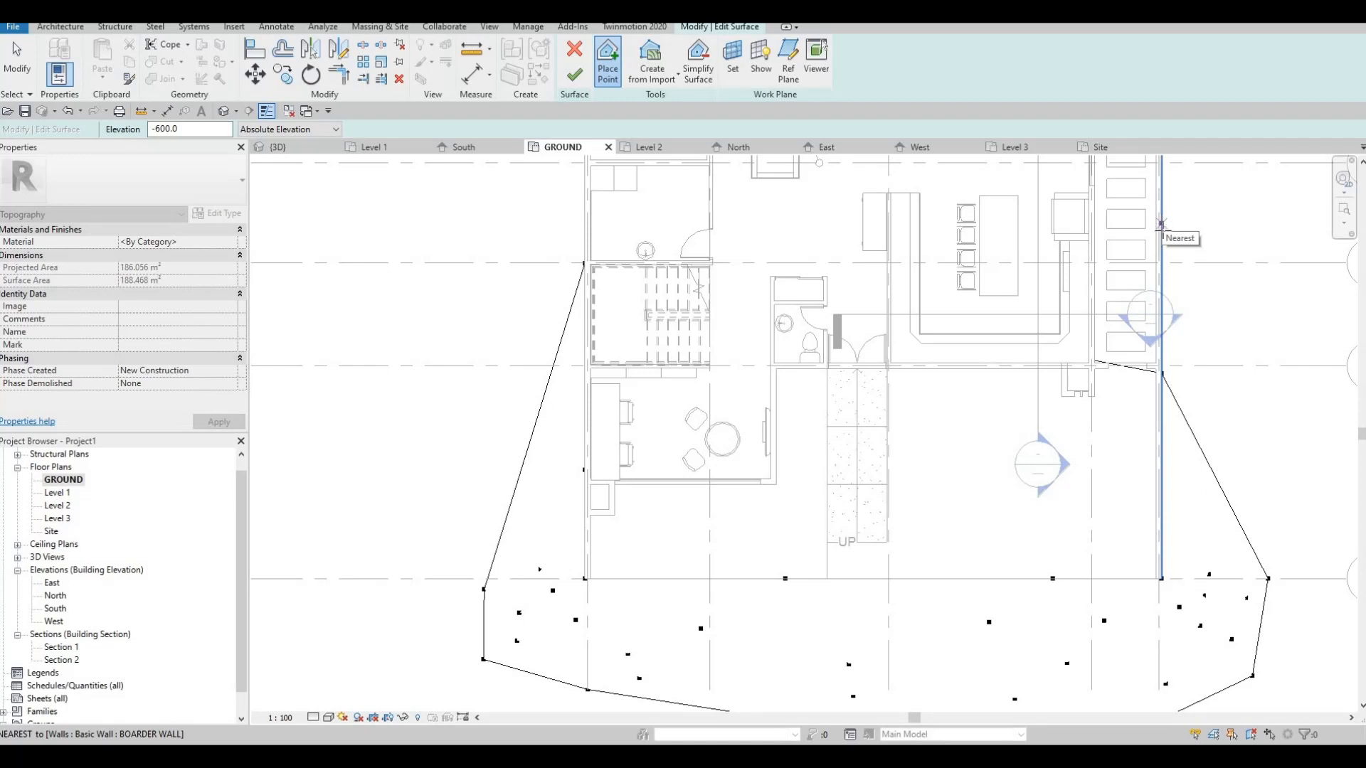
{"action": "left_click", "coordinate": [1162, 230]}
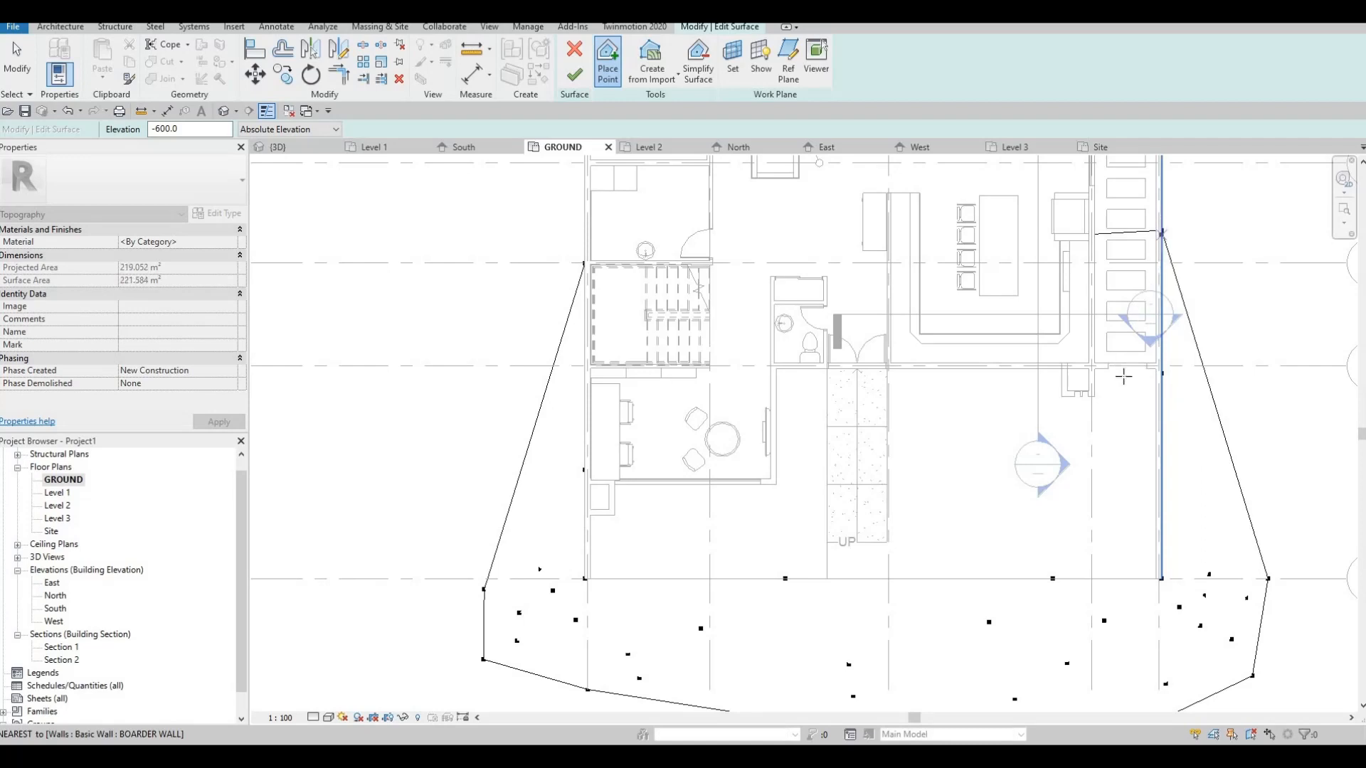
- Undo the -600 points placed along both boundary walls
{"action": "scroll", "coordinate": [1096, 334], "scroll_direction": "down", "scroll_amount": 2}
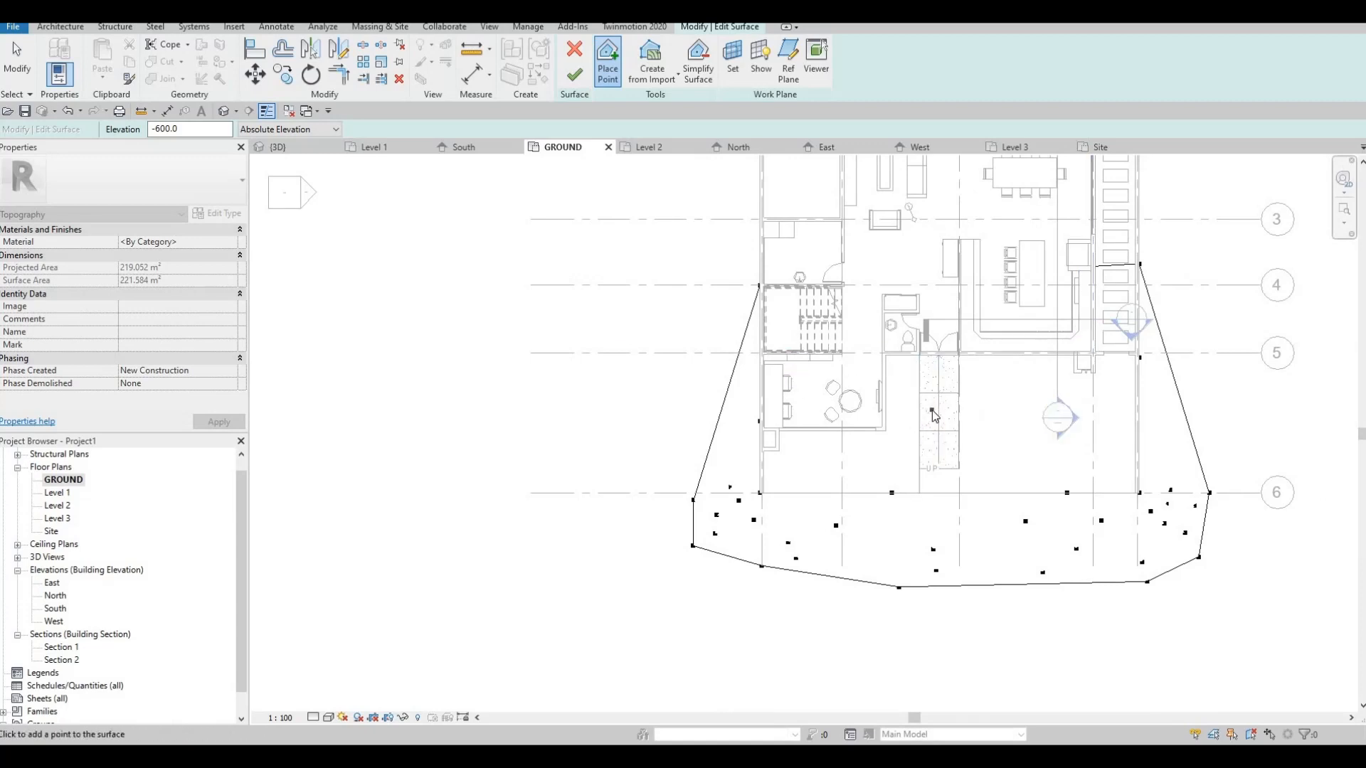
{"action": "key", "text": "ctrl+z"}
{"action": "key", "text": "ctrl+z"}
{"action": "key", "text": "ctrl+z"}
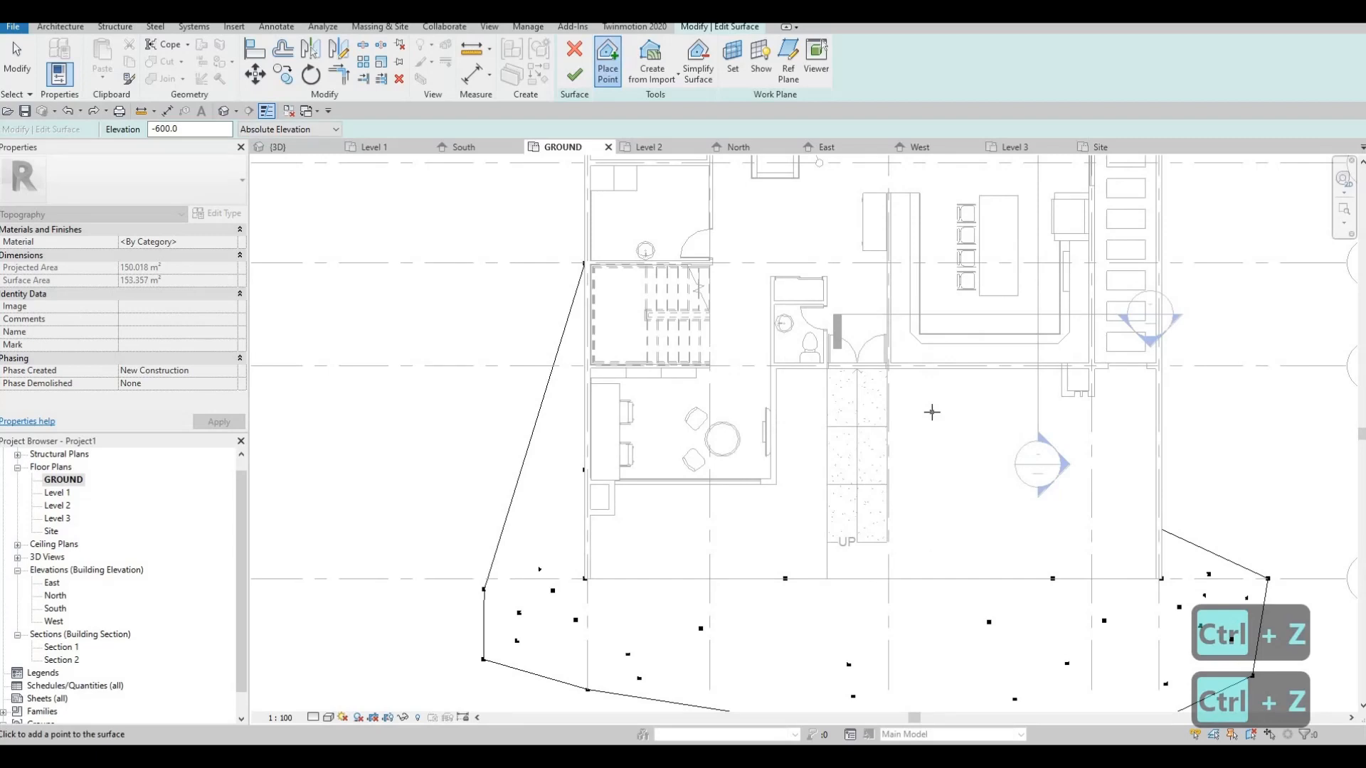
{"action": "key", "text": "ctrl+z"}
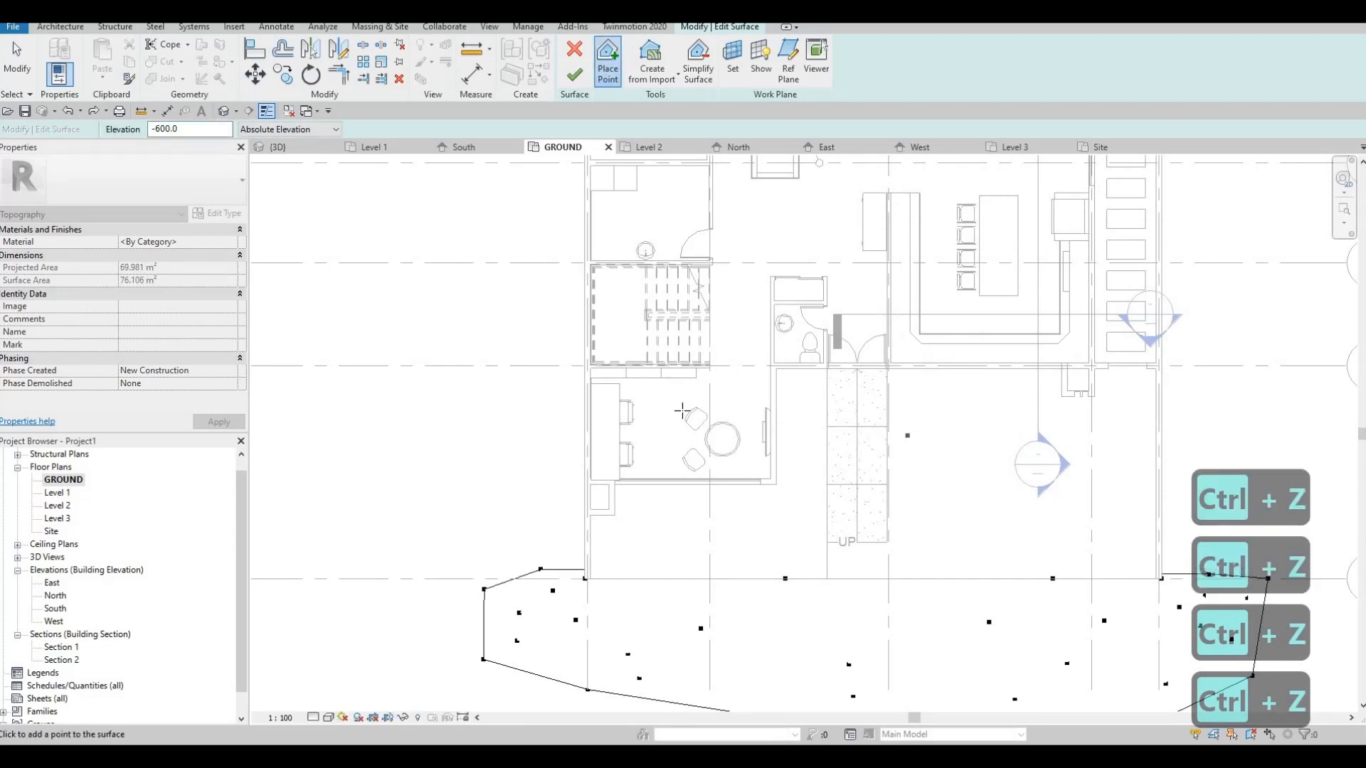
- Set the point elevation to -1200 and add surface points beyond the west end of the front toposurface
{"action": "scroll", "coordinate": [681, 411], "scroll_direction": "down", "scroll_amount": 2}
{"action": "scroll", "coordinate": [672, 421], "scroll_direction": "down", "scroll_amount": 2}
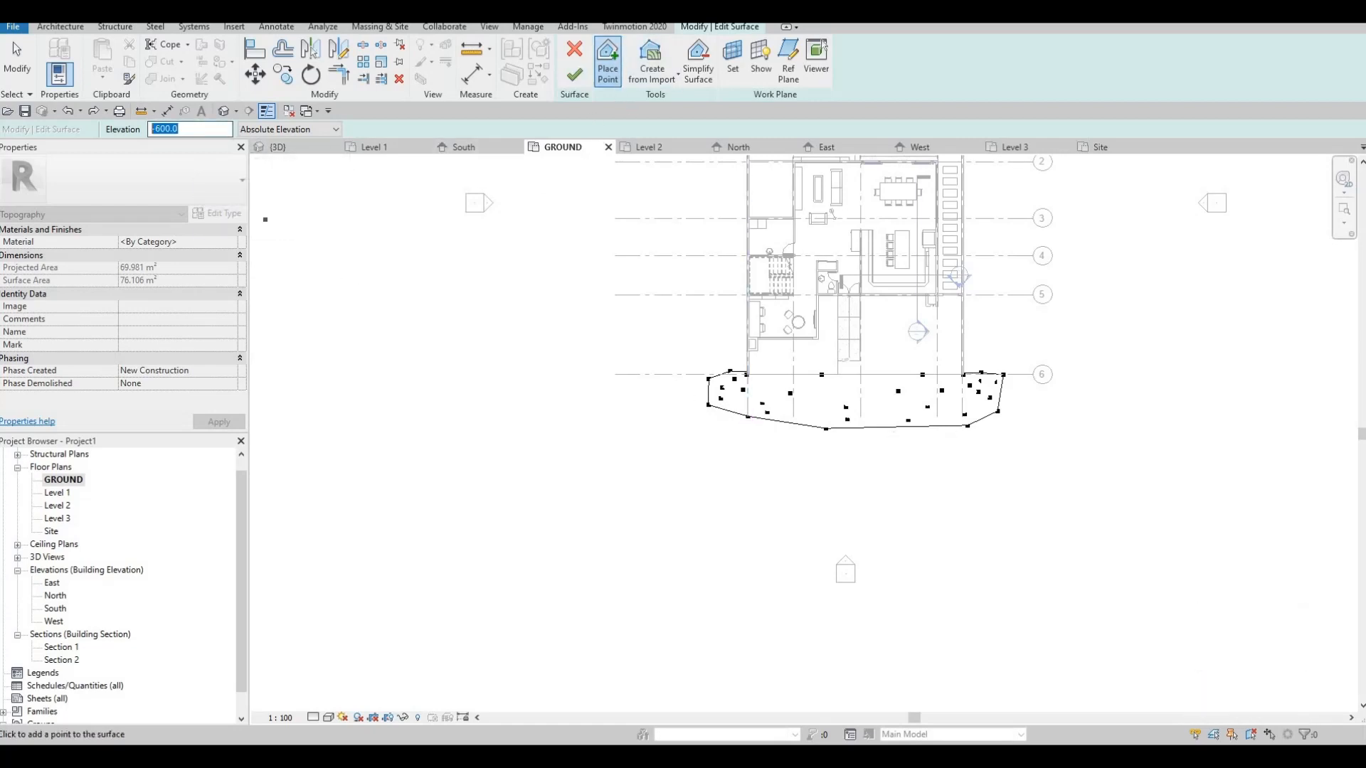
{"action": "type", "text": "-"}
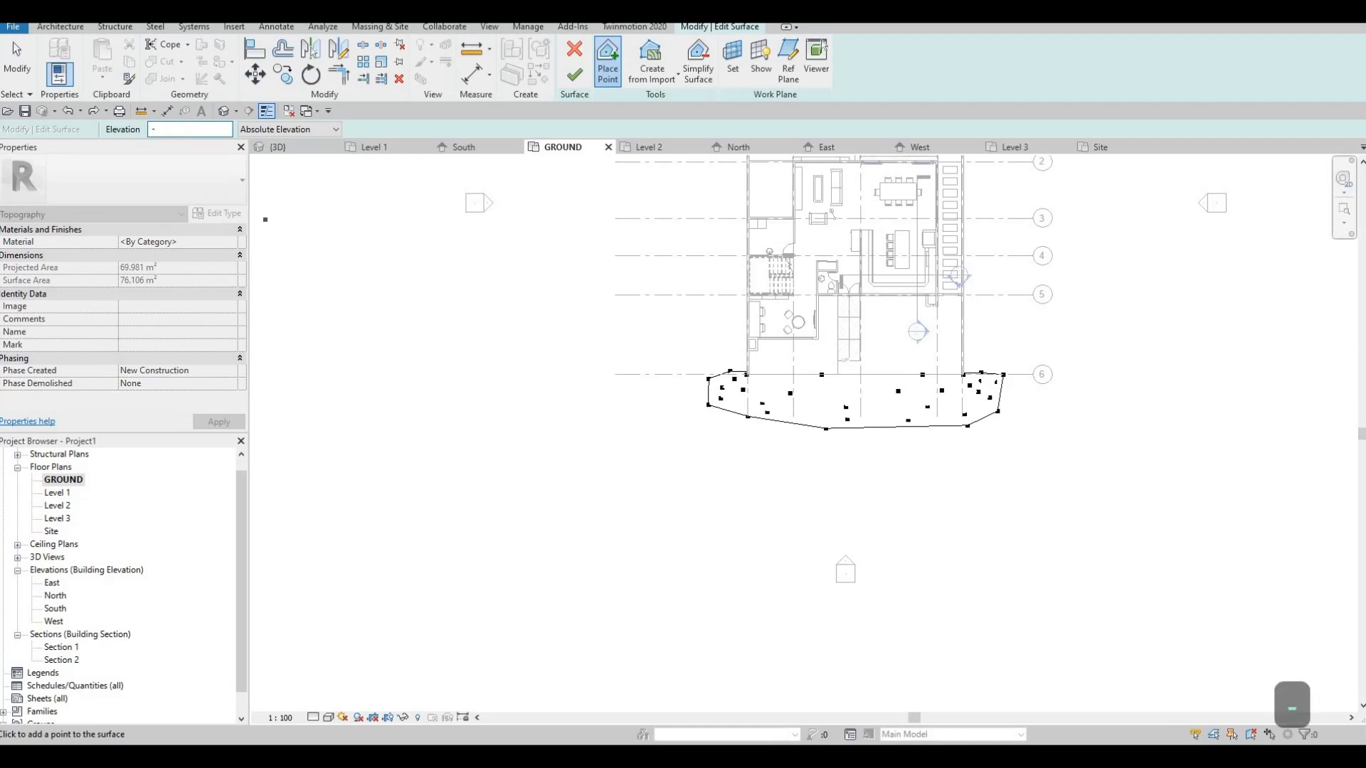
{"action": "type", "text": "200"}
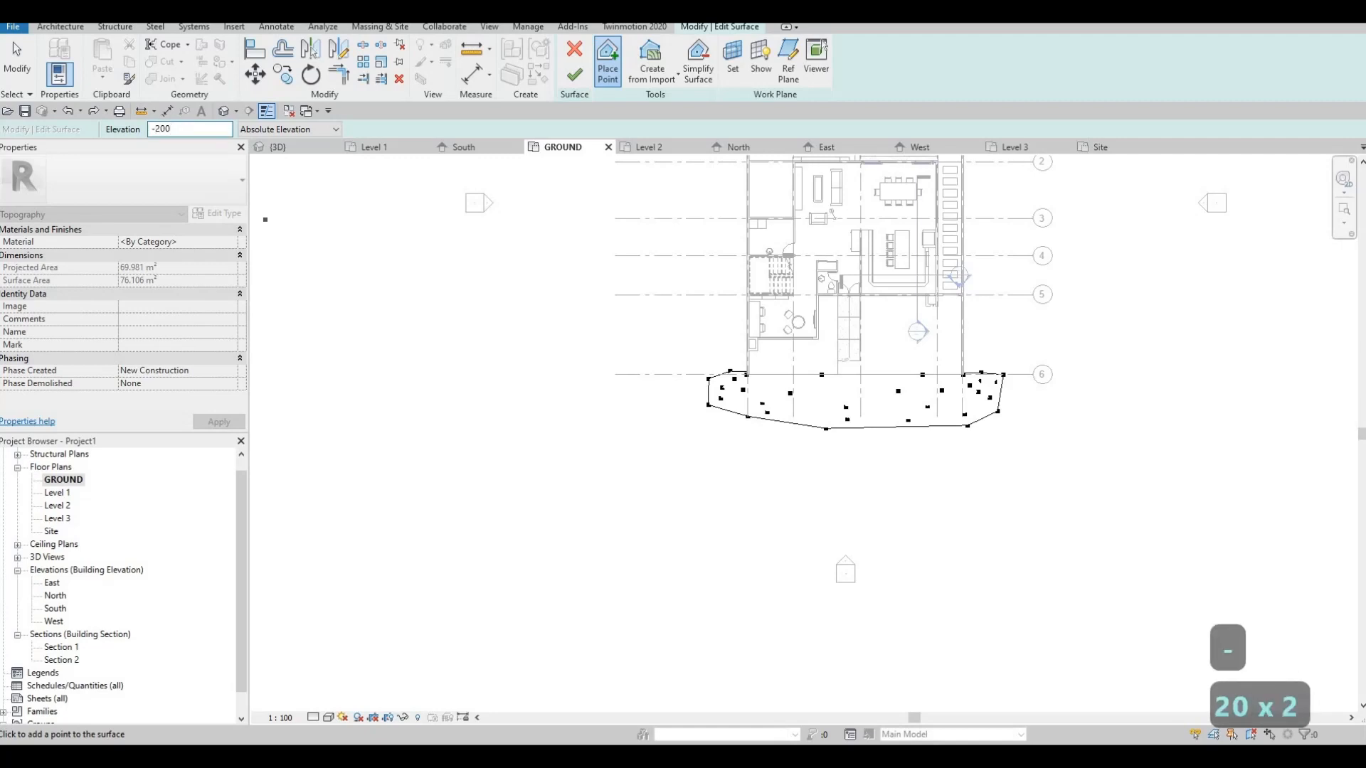
{"action": "key", "text": "BackSpace"}
{"action": "key", "text": "BackSpace"}
{"action": "type", "text": "1200"}
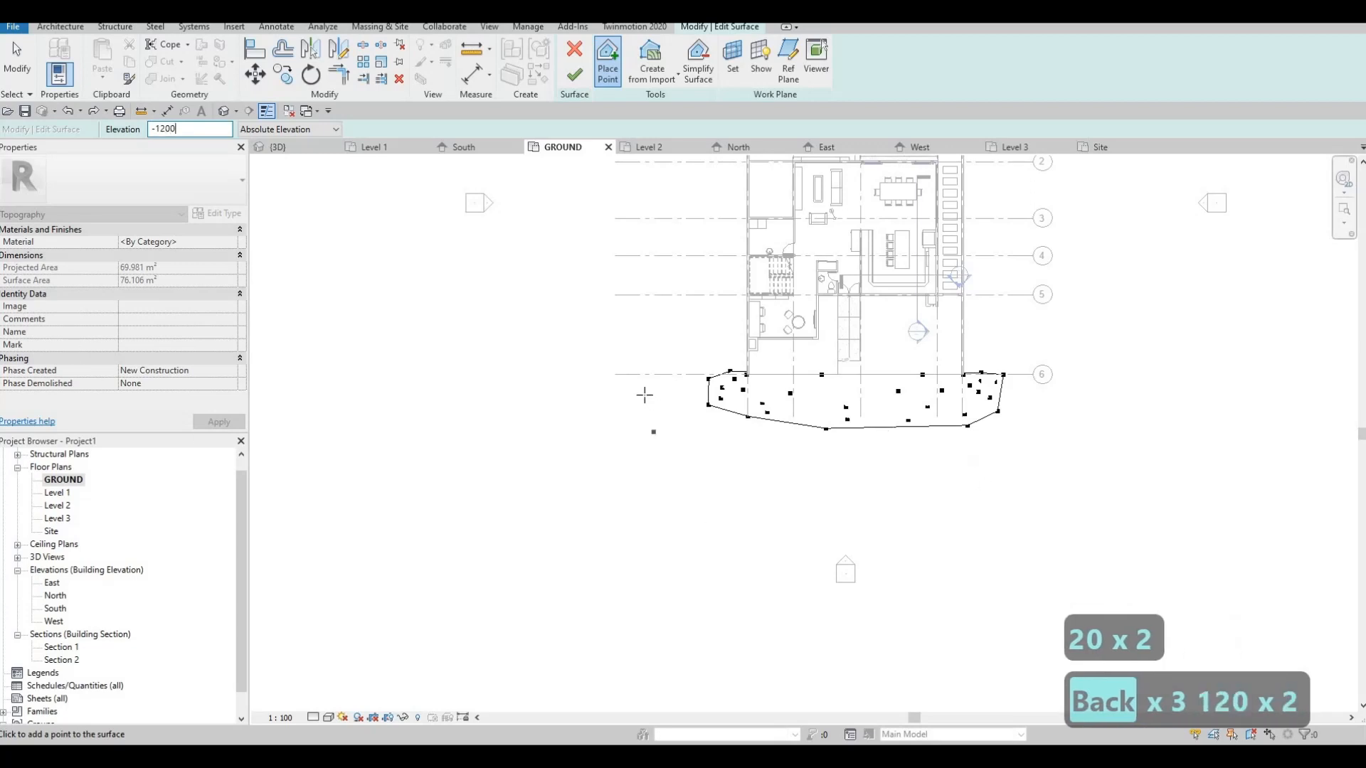
{"action": "left_click", "coordinate": [647, 395]}
{"action": "left_click", "coordinate": [561, 419]}
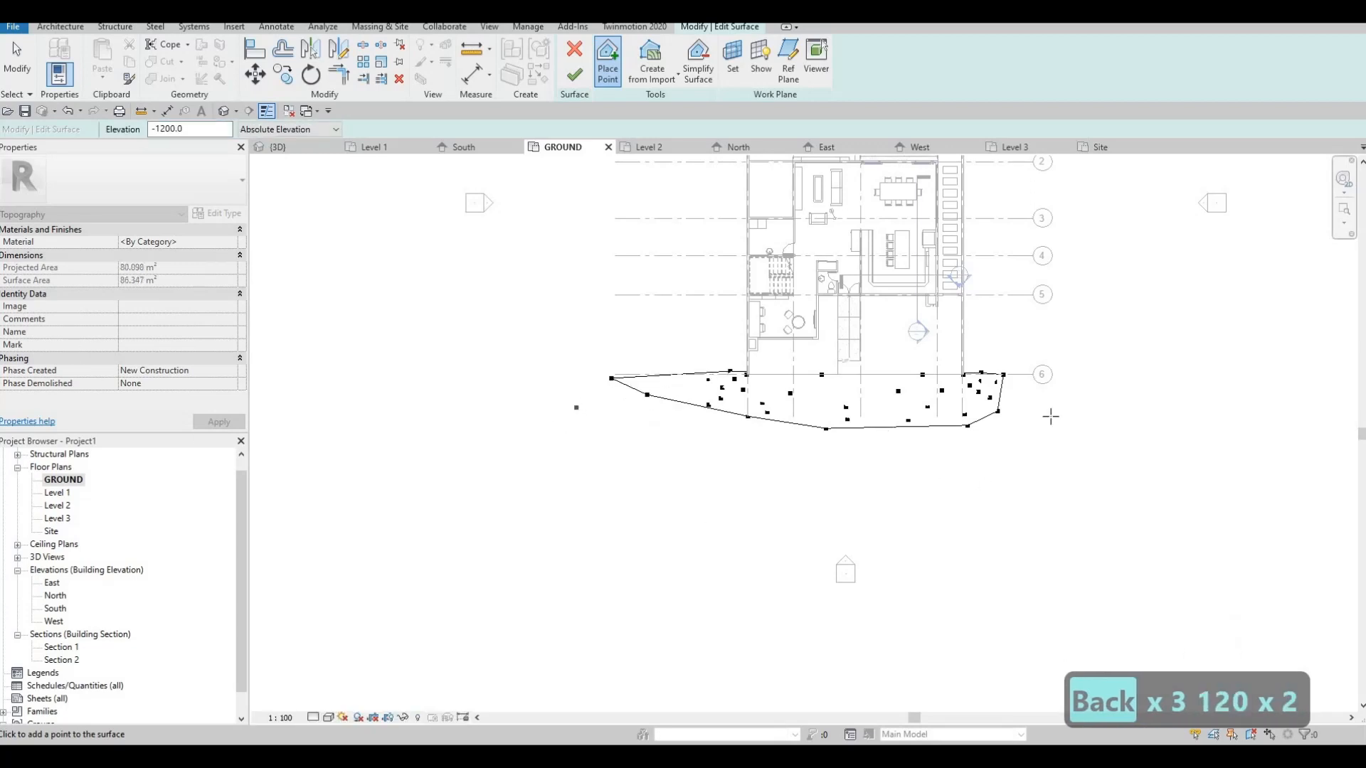
- Add more -1200 points beyond the toposurface's east end and along its south edge back to the west
{"action": "left_click", "coordinate": [906, 463]}
{"action": "left_click", "coordinate": [1123, 375]}
{"action": "left_click", "coordinate": [1158, 442]}
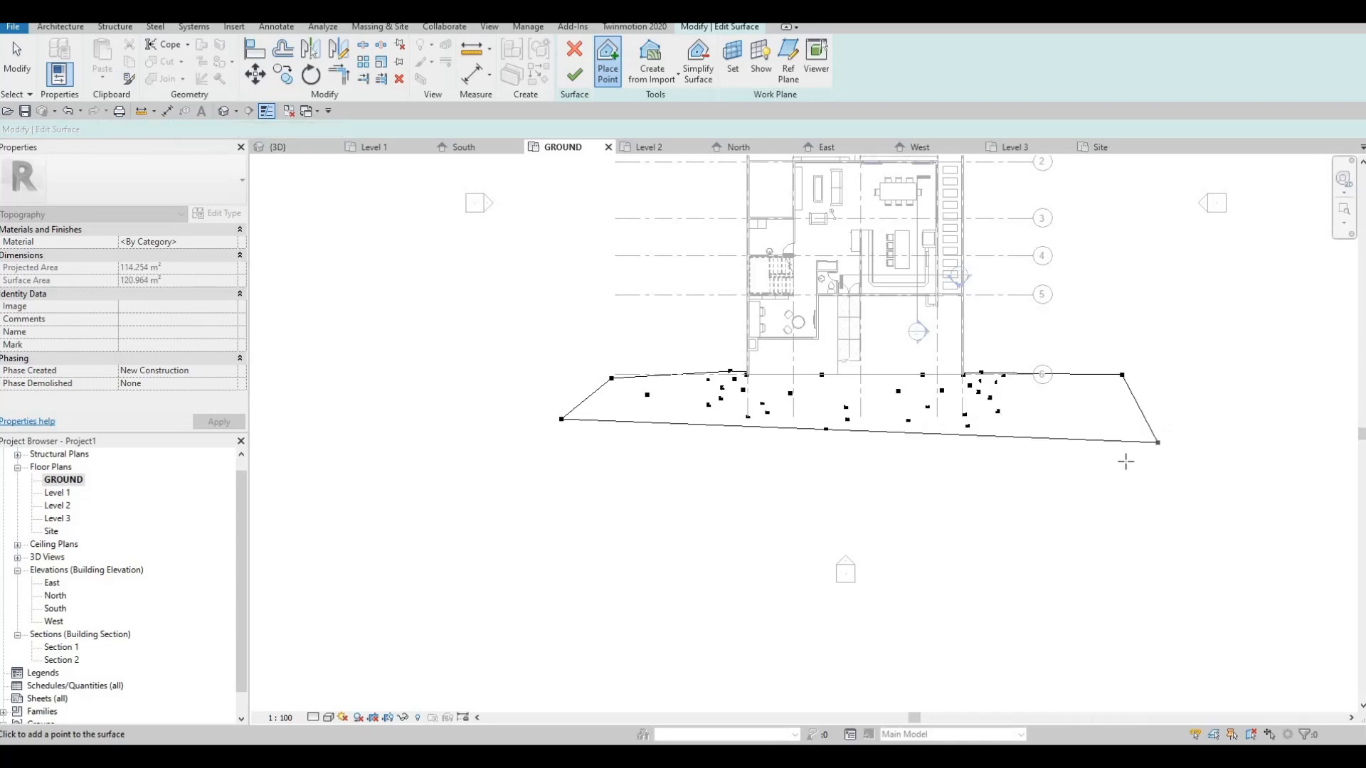
{"action": "left_click", "coordinate": [890, 476]}
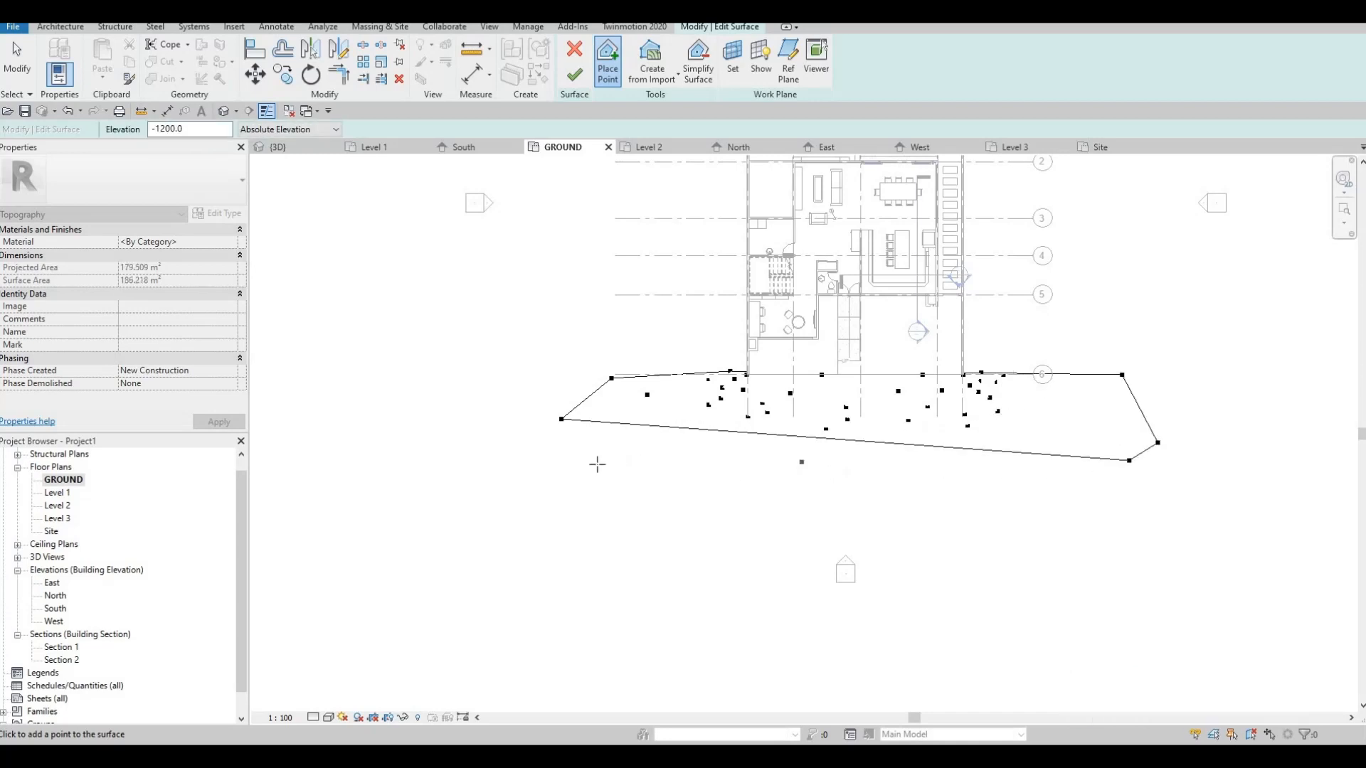
{"action": "left_click", "coordinate": [599, 464]}
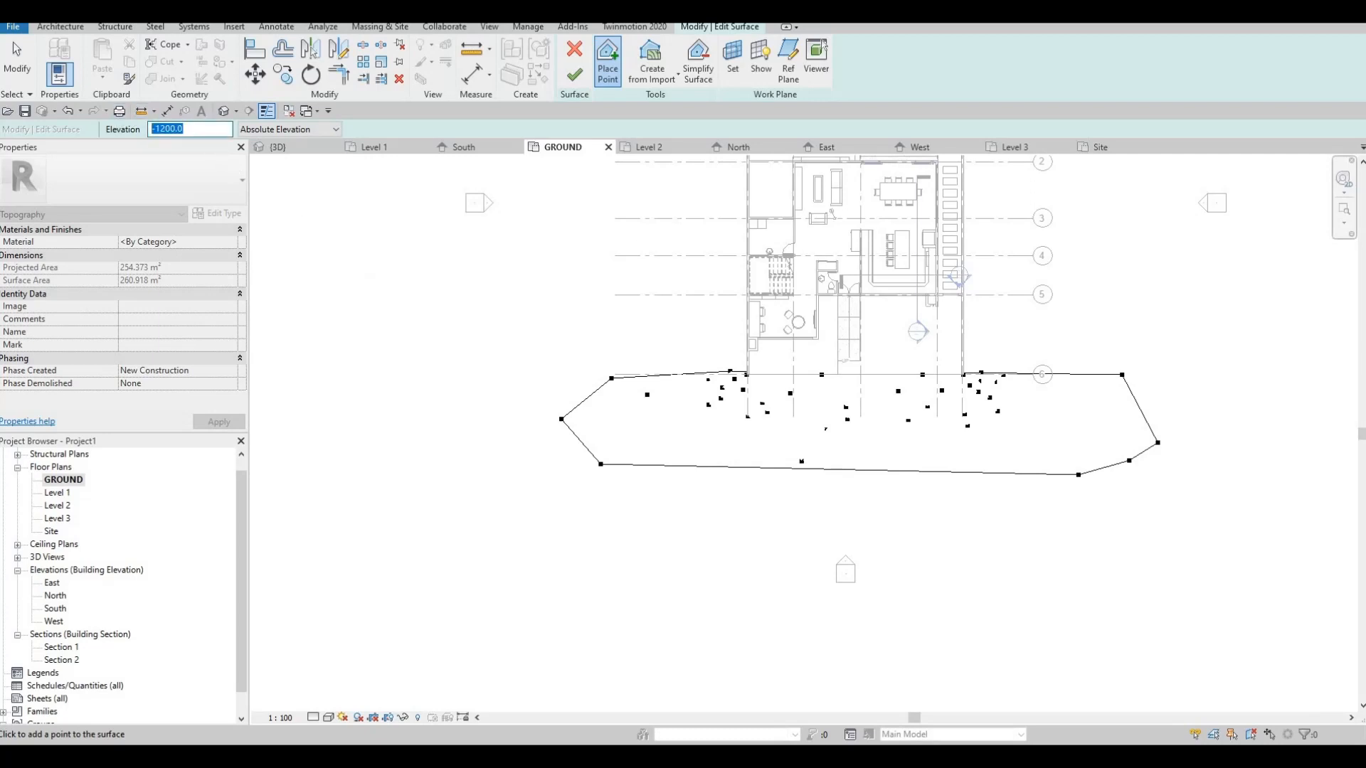
- Set the point elevation to -1400 and add a row of points south of the surface from west to east
{"action": "type", "text": "1"}
{"action": "key", "text": "BackSpace"}
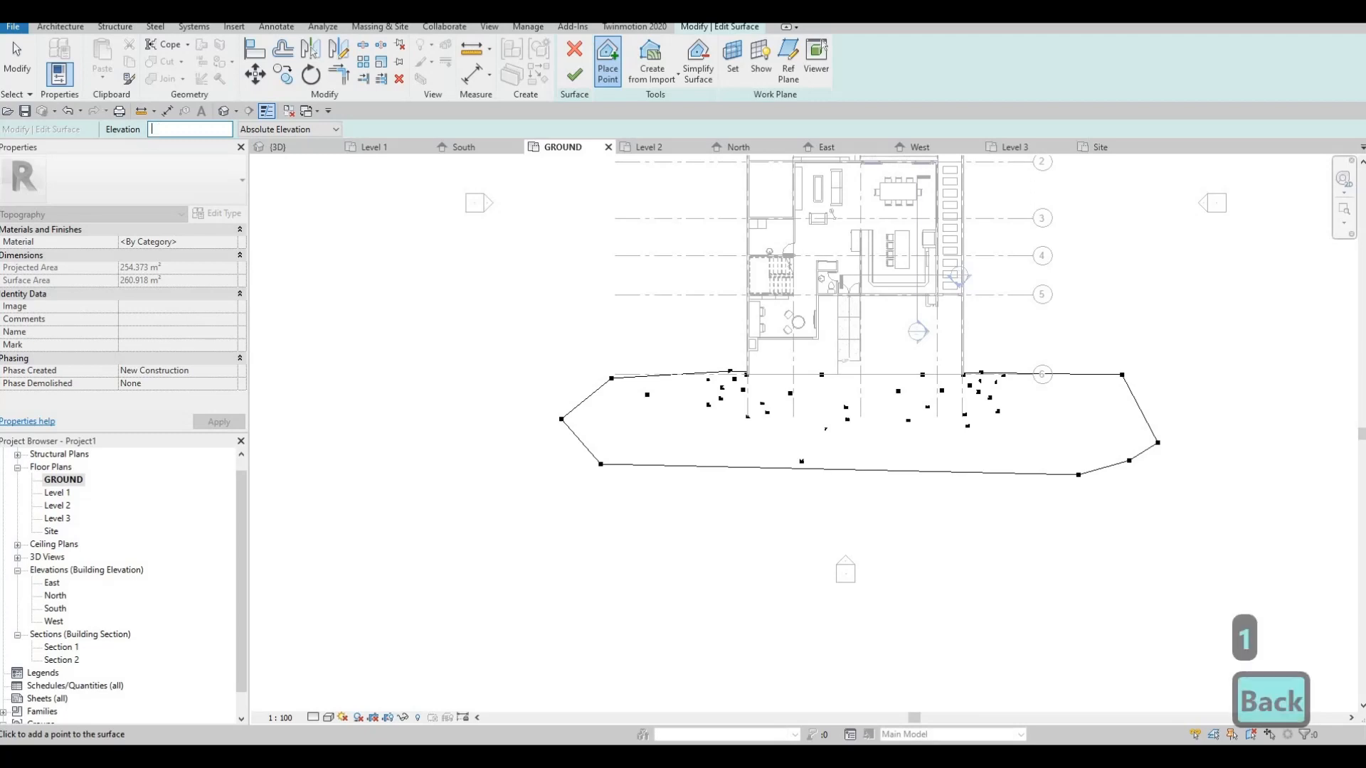
{"action": "type", "text": "-1"}
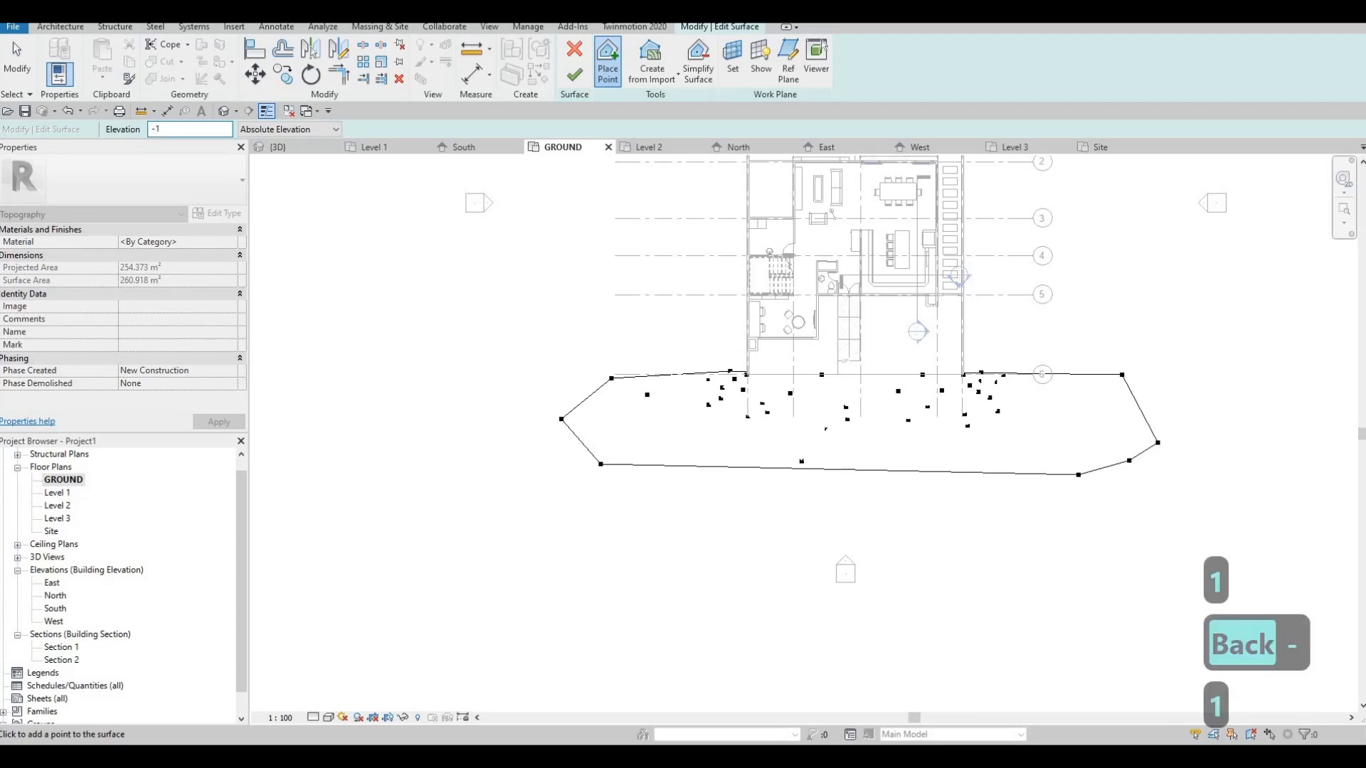
{"action": "type", "text": "400"}
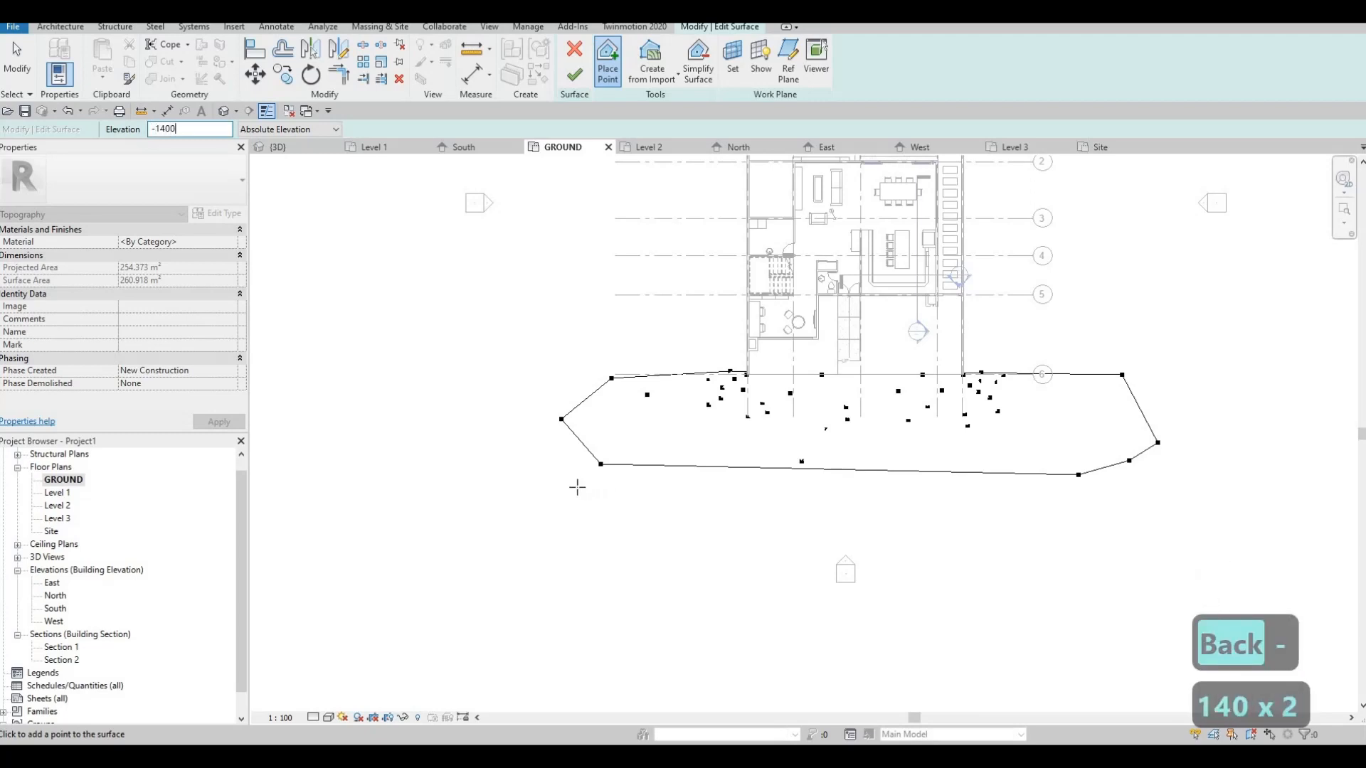
{"action": "left_click", "coordinate": [530, 474]}
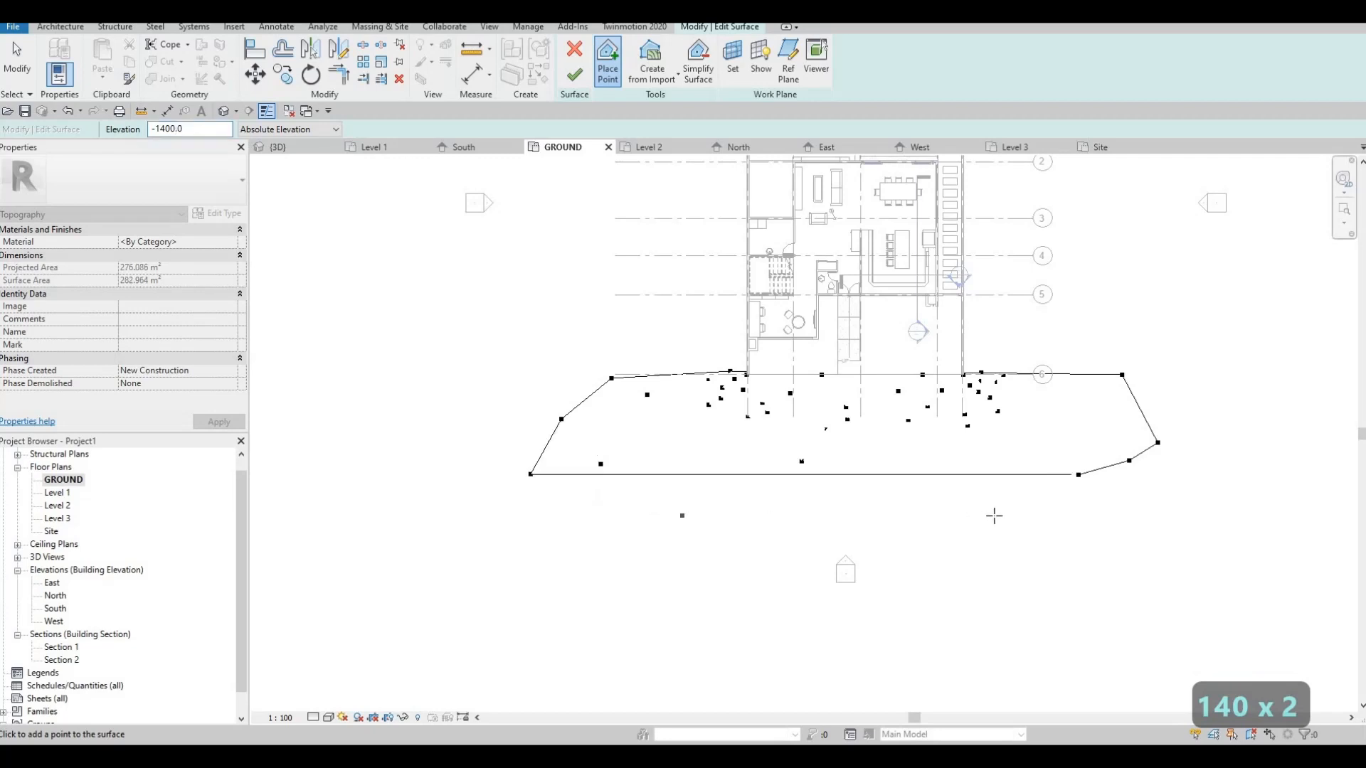
{"action": "left_click", "coordinate": [975, 515]}
{"action": "left_click", "coordinate": [1160, 524]}
{"action": "left_click", "coordinate": [1213, 537]}
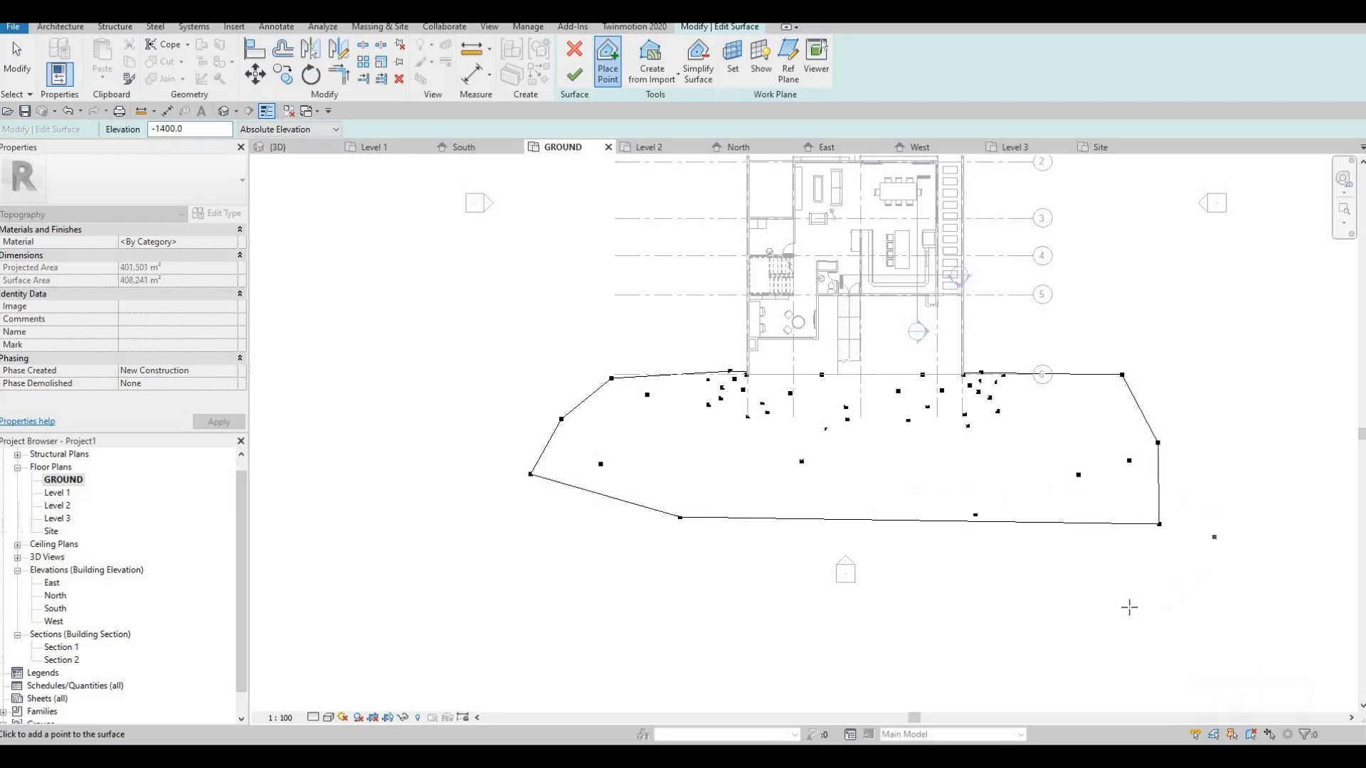
- Place another row of -1400 points past the South elevation marker, from the east side to the west side
{"action": "left_click", "coordinate": [1165, 601]}
{"action": "left_click", "coordinate": [934, 611]}
{"action": "left_click", "coordinate": [744, 612]}
{"action": "left_click", "coordinate": [569, 620]}
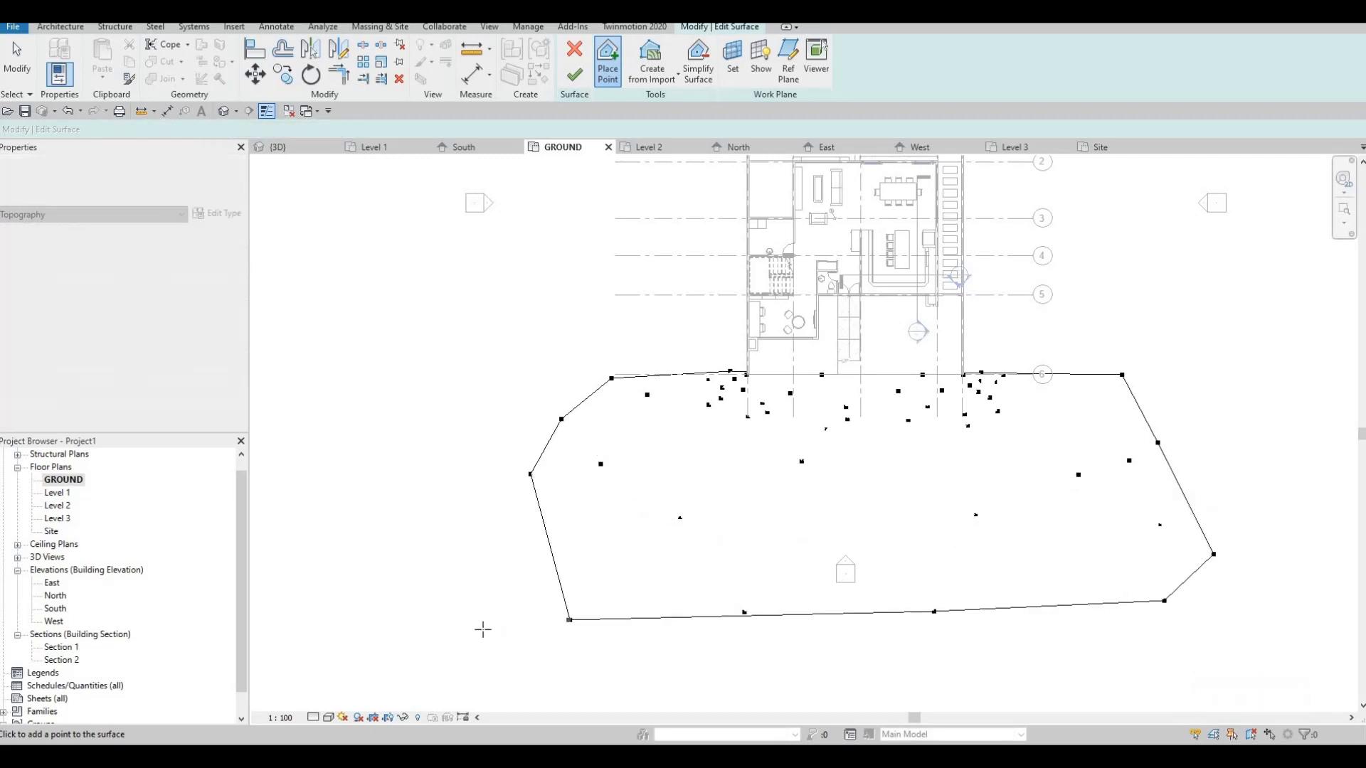
{"action": "left_click", "coordinate": [488, 629]}
- Extend the toposurface eastward with -1400 points reaching from grid line 6 down to the outer southeast corner
{"action": "middle_click_drag", "start_coordinate": [994, 505], "coordinate": [940, 321]}
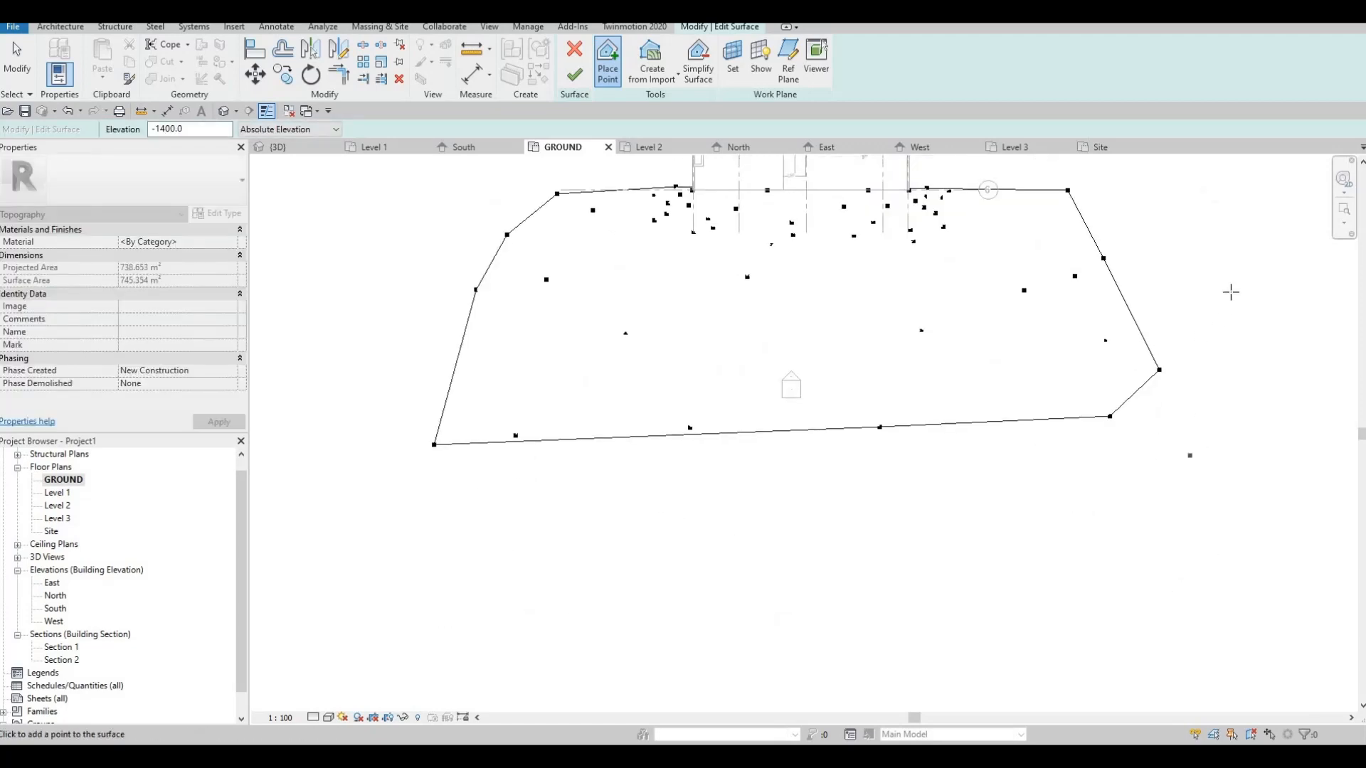
{"action": "left_click", "coordinate": [1203, 226]}
{"action": "left_click", "coordinate": [1218, 189]}
{"action": "left_click", "coordinate": [1315, 385]}
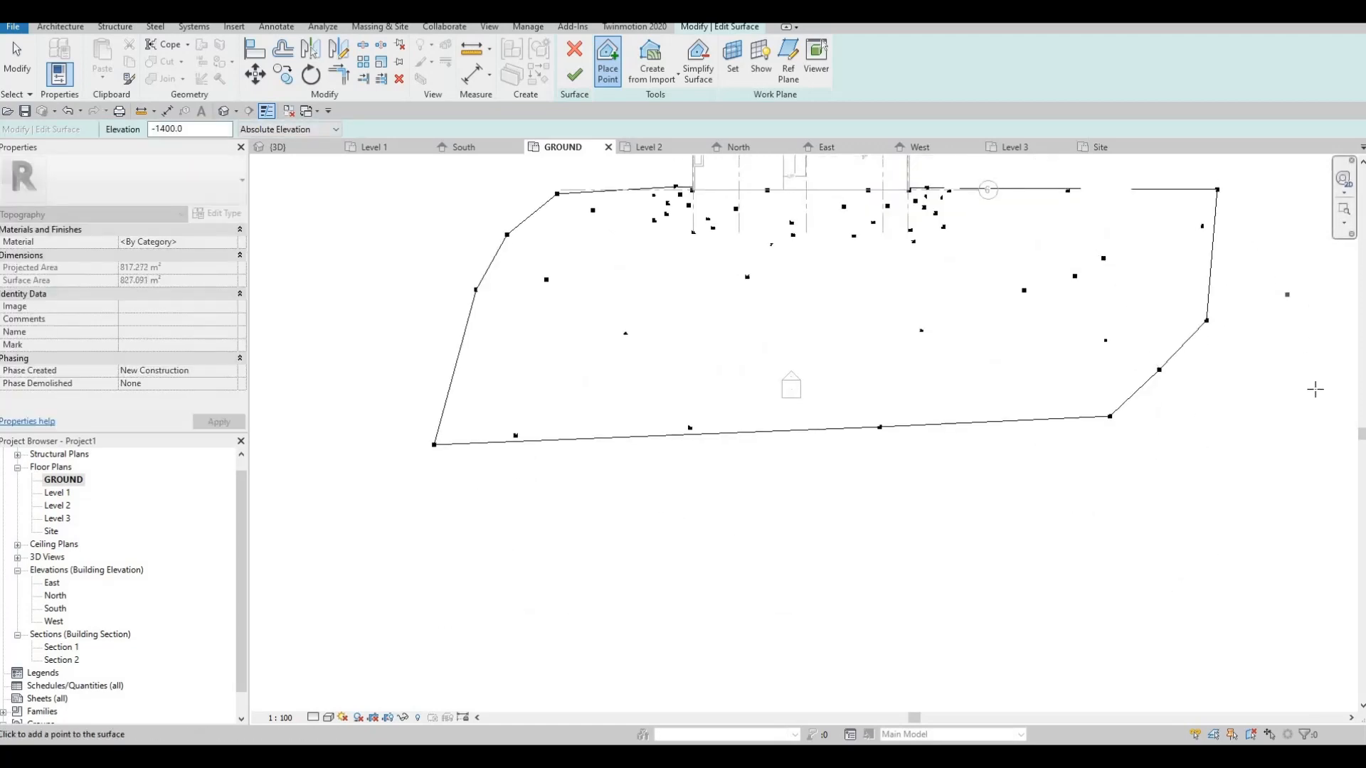
- Round out the toposurface's west end with -1400 points and finish editing the surface
{"action": "left_click", "coordinate": [442, 283]}
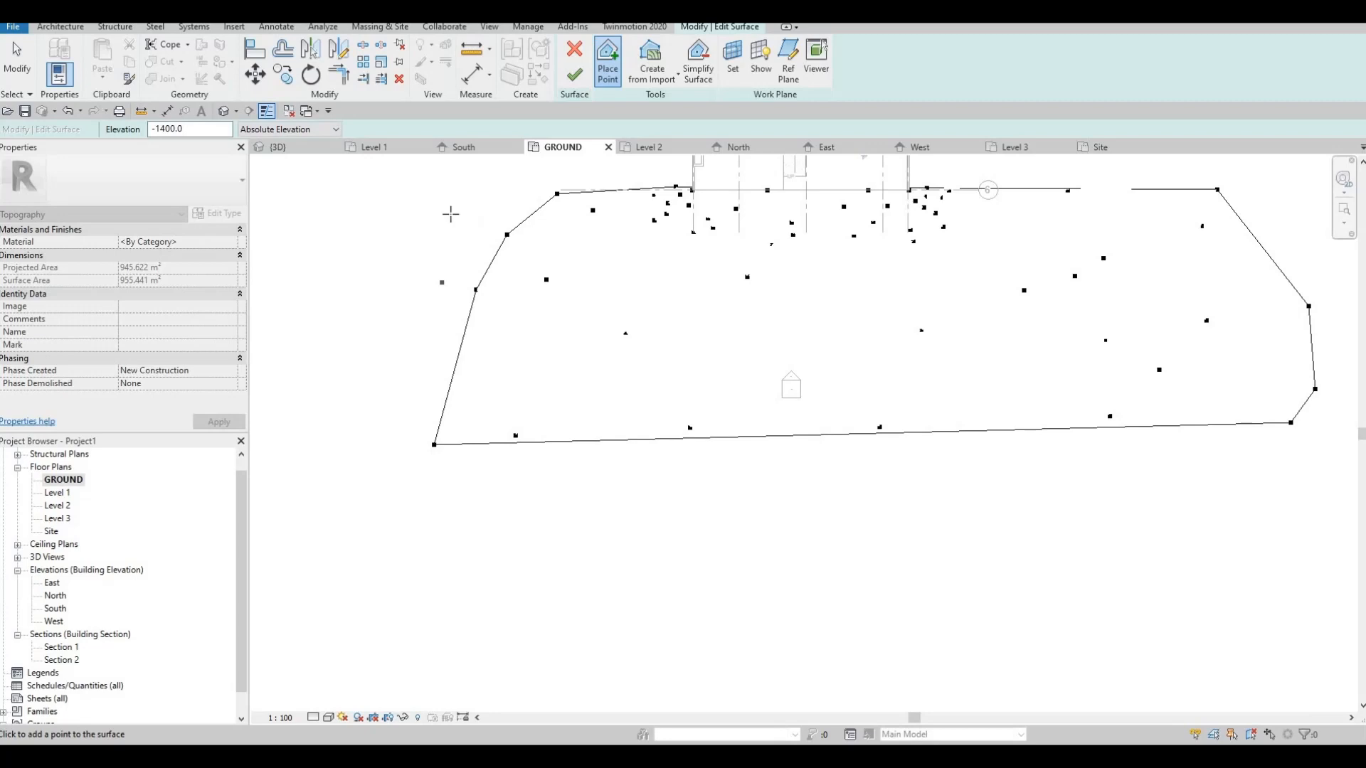
{"action": "left_click", "coordinate": [368, 249]}
{"action": "left_click", "coordinate": [326, 322]}
{"action": "left_click", "coordinate": [340, 412]}
{"action": "left_click", "coordinate": [338, 432]}
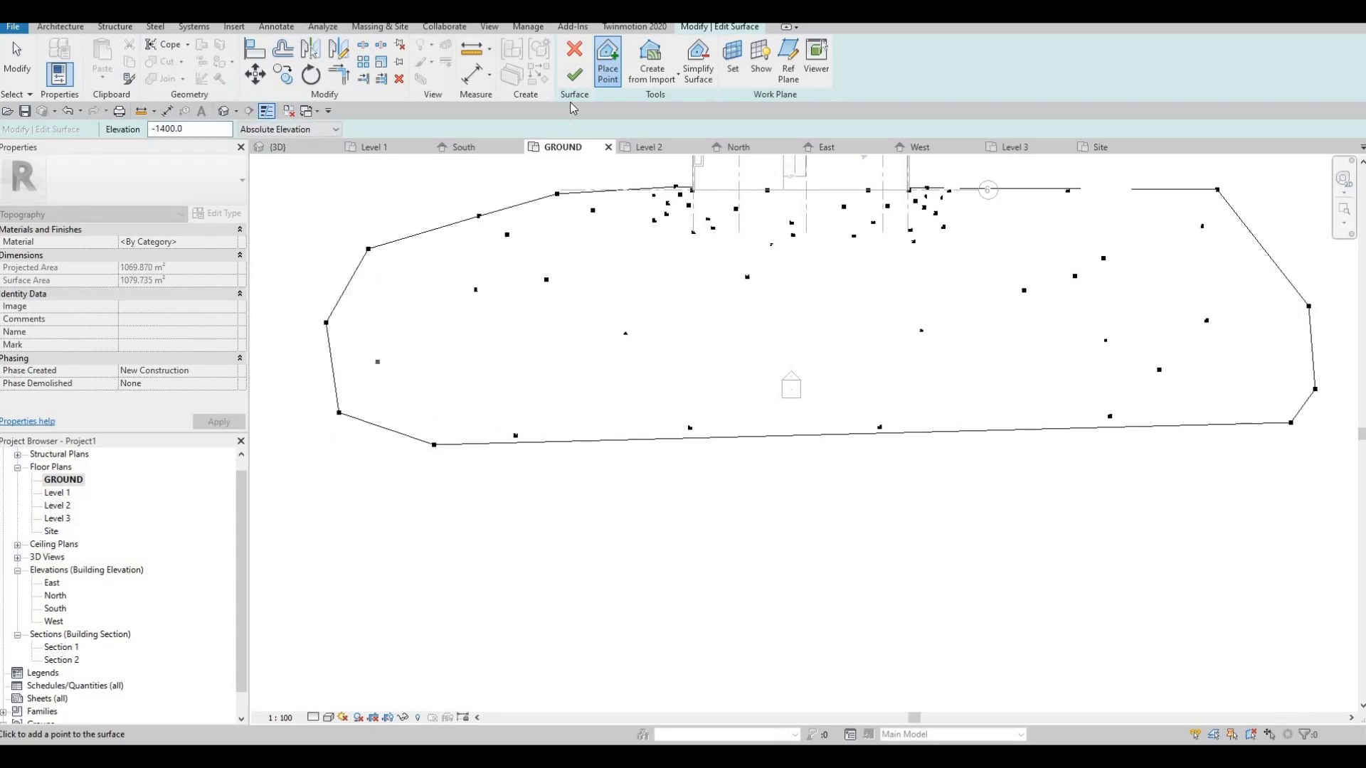
{"action": "middle_click_drag", "start_coordinate": [542, 469], "coordinate": [570, 538]}
{"action": "scroll", "coordinate": [569, 533], "scroll_direction": "down", "scroll_amount": 1}
{"action": "key", "text": "Escape"}
- Assign the Concrete, C16/20 material from the AEC Materials Concrete category to the front toposurface
{"action": "left_click", "coordinate": [530, 516]}
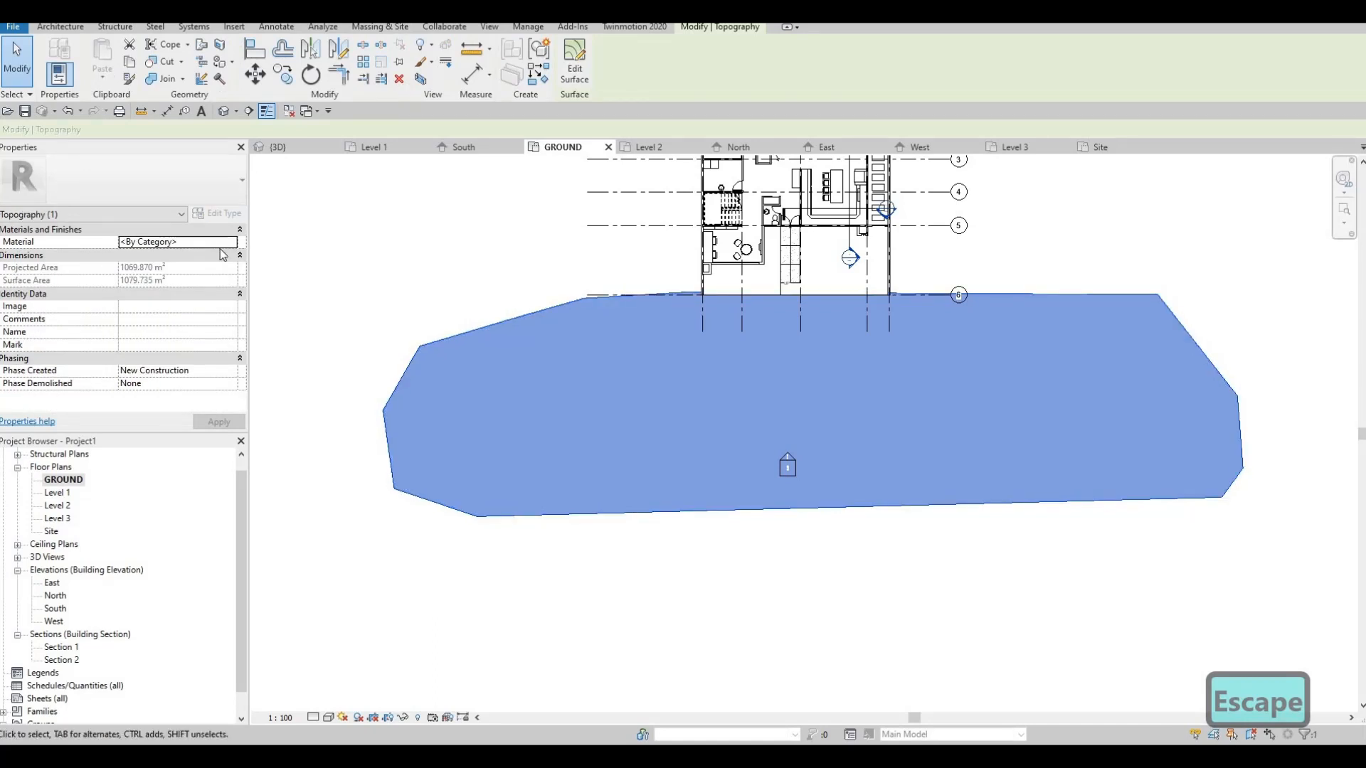
{"action": "left_click", "coordinate": [226, 242]}
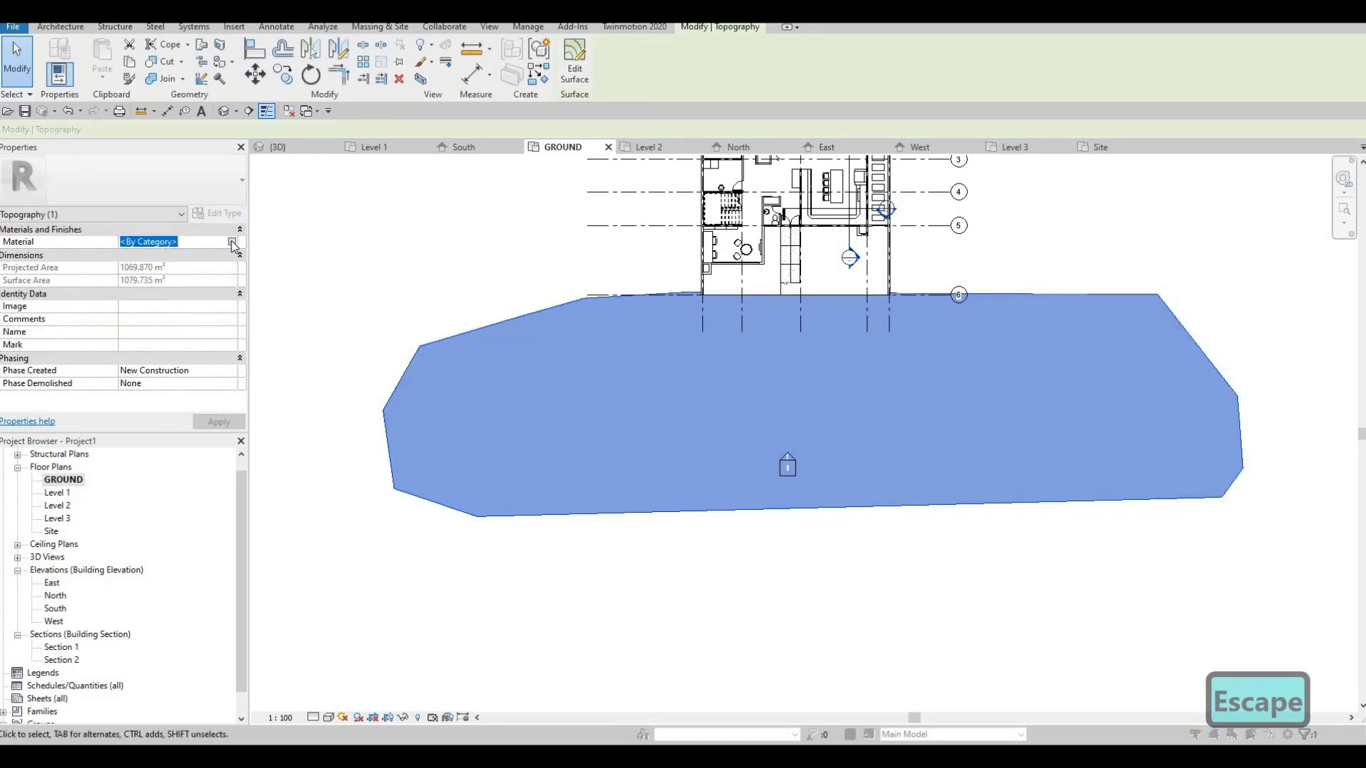
{"action": "left_click", "coordinate": [232, 243]}
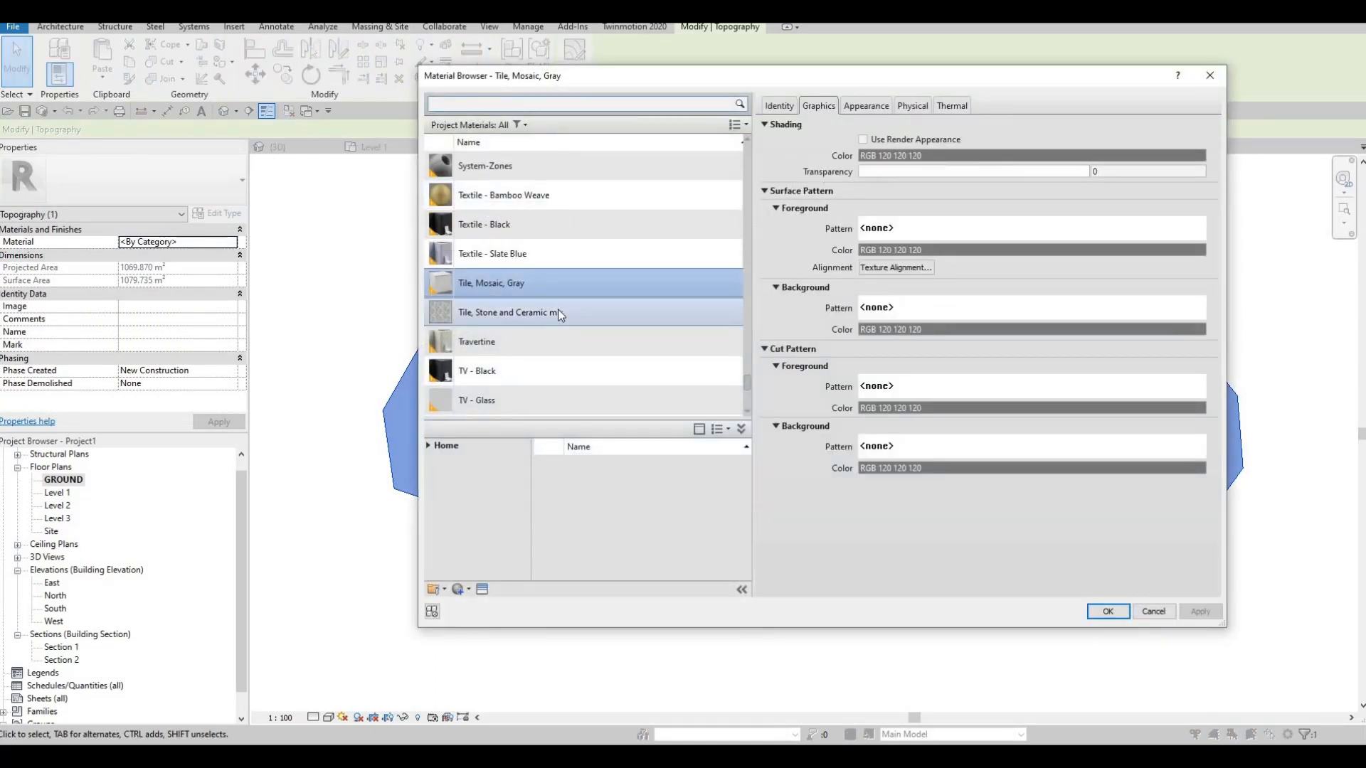
{"action": "left_click", "coordinate": [428, 445]}
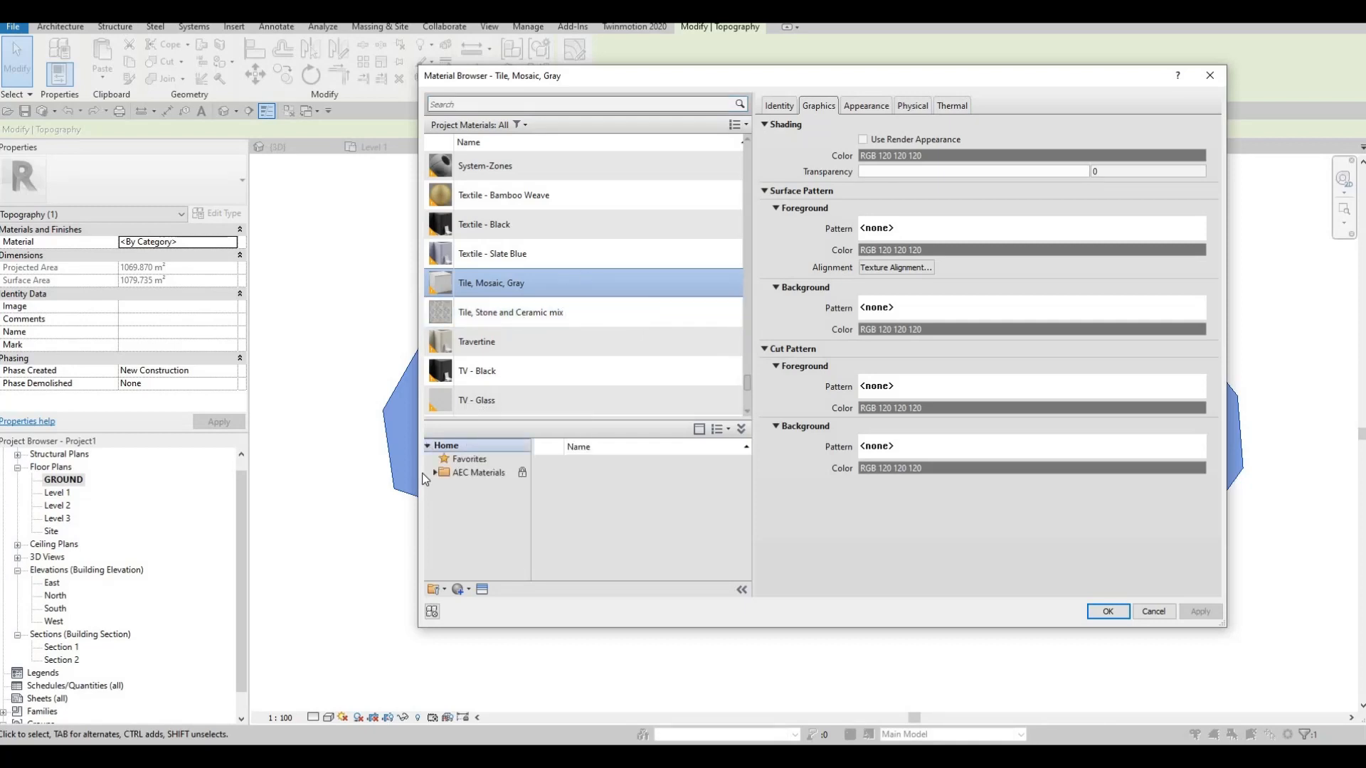
{"action": "double_click", "coordinate": [466, 475]}
{"action": "scroll", "coordinate": [505, 527], "scroll_direction": "down", "scroll_amount": 3}
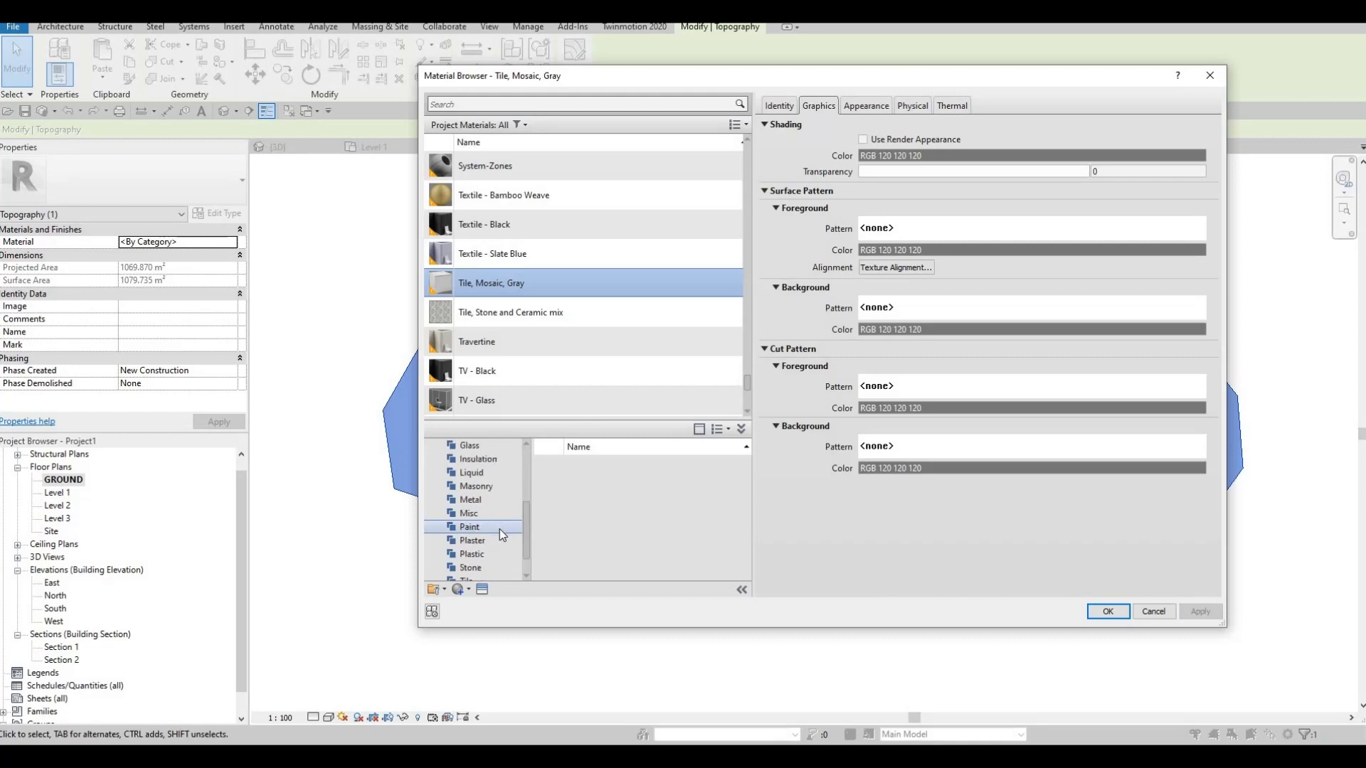
{"action": "scroll", "coordinate": [498, 529], "scroll_direction": "up", "scroll_amount": 2}
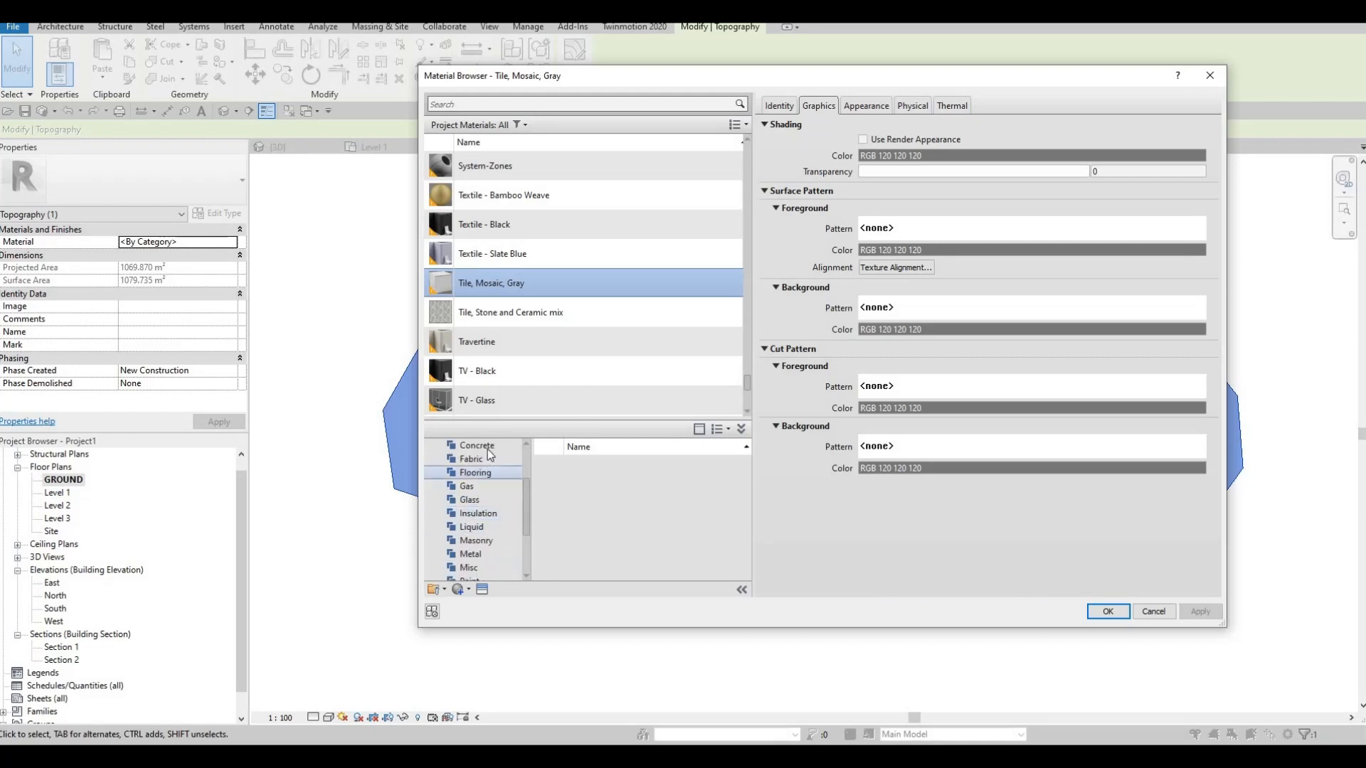
{"action": "left_click", "coordinate": [488, 447]}
{"action": "scroll", "coordinate": [707, 535], "scroll_direction": "down", "scroll_amount": 1}
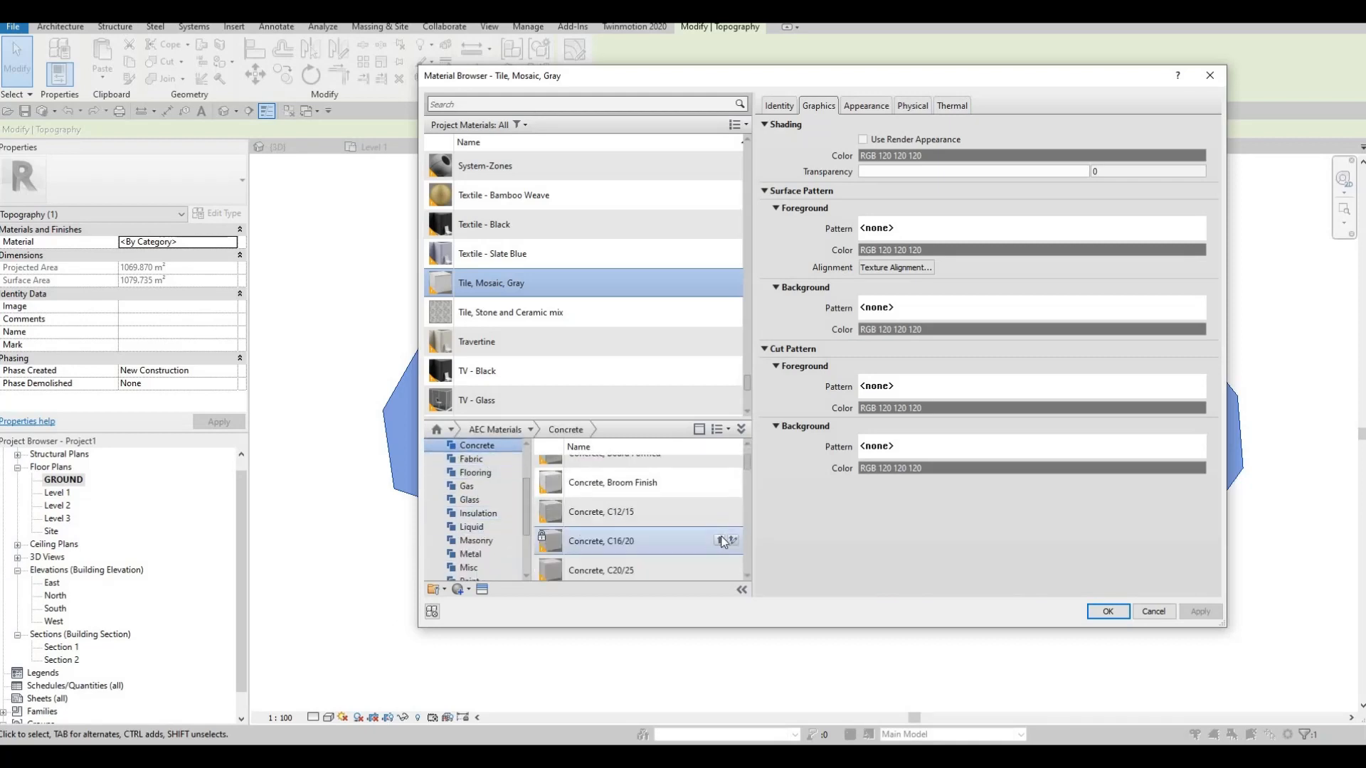
{"action": "left_click", "coordinate": [1106, 613]}
{"action": "key", "text": "Escape"}
{"action": "key", "text": "Escape"}
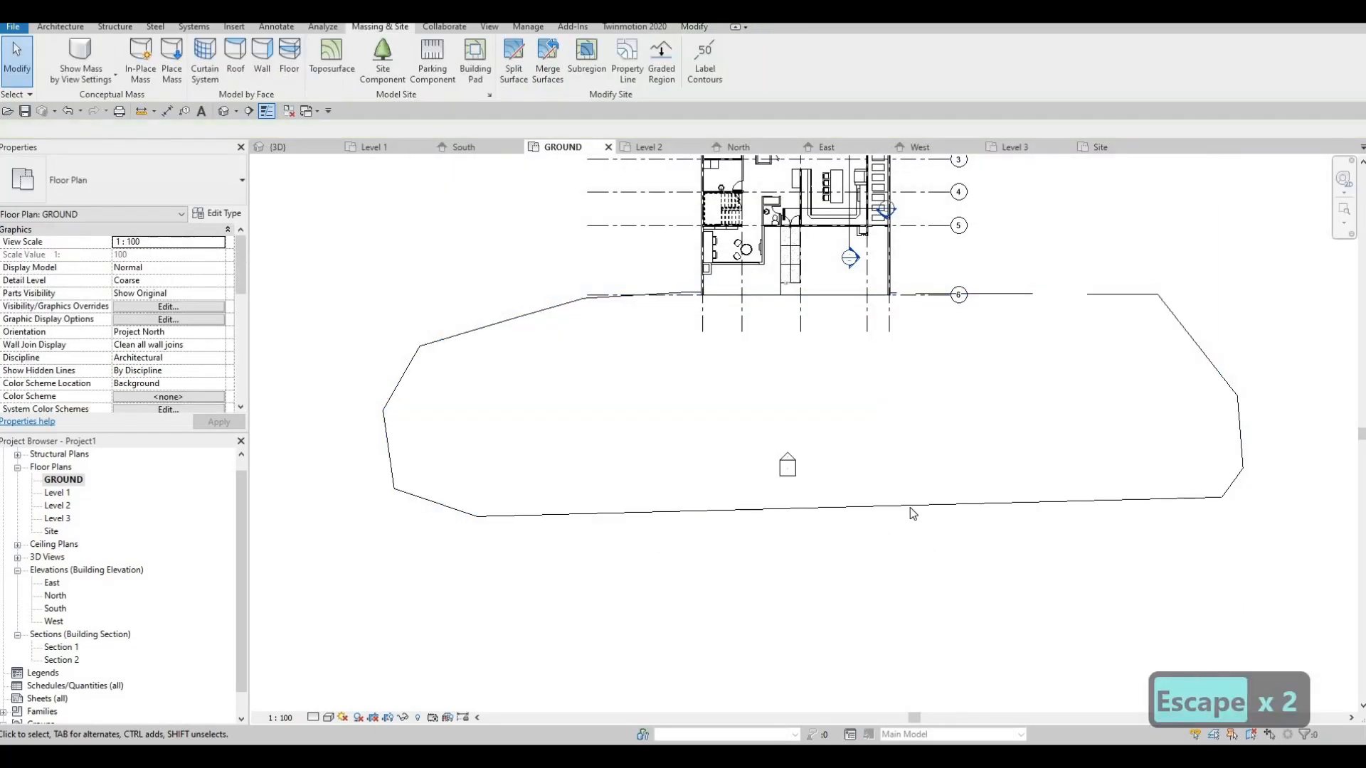
{"action": "left_click", "coordinate": [912, 512]}
{"action": "left_click", "coordinate": [574, 61]}
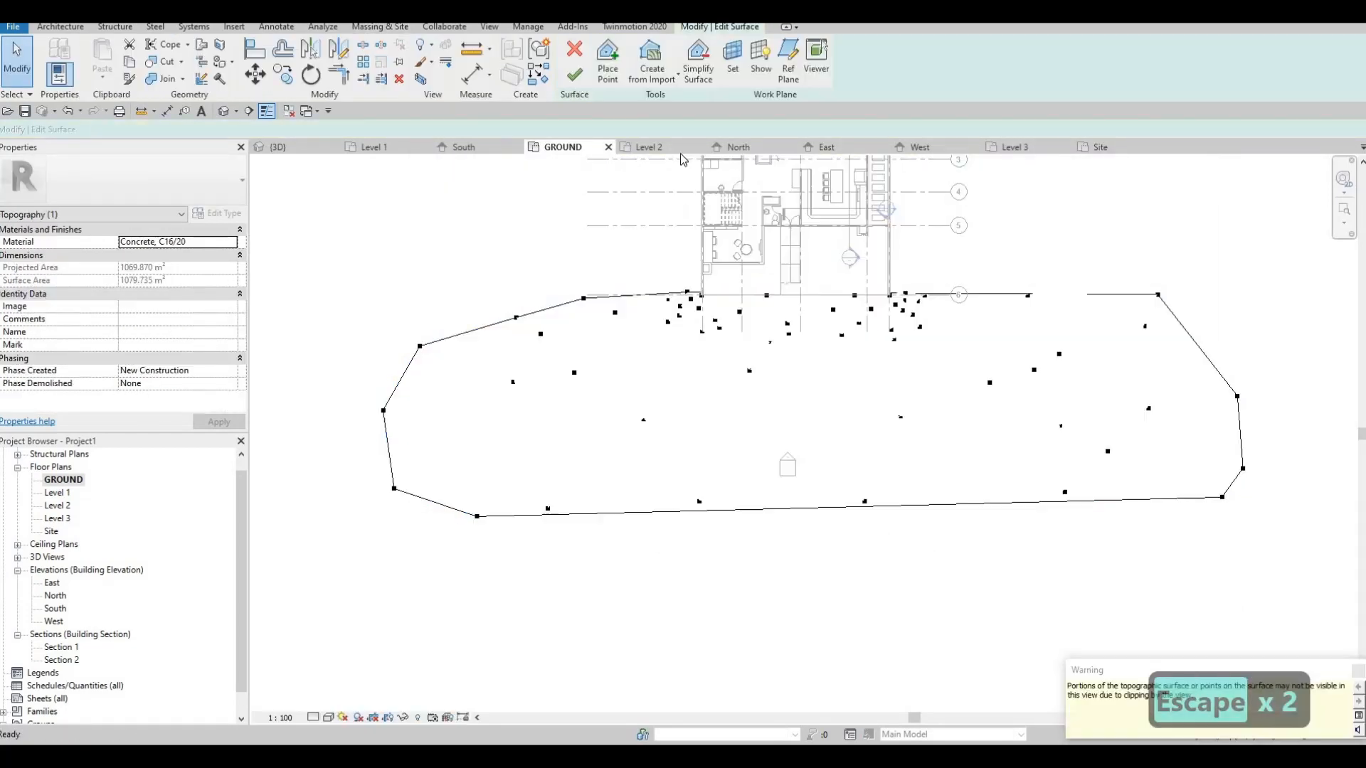
{"action": "left_click", "coordinate": [575, 73]}
{"action": "key", "text": "Escape"}
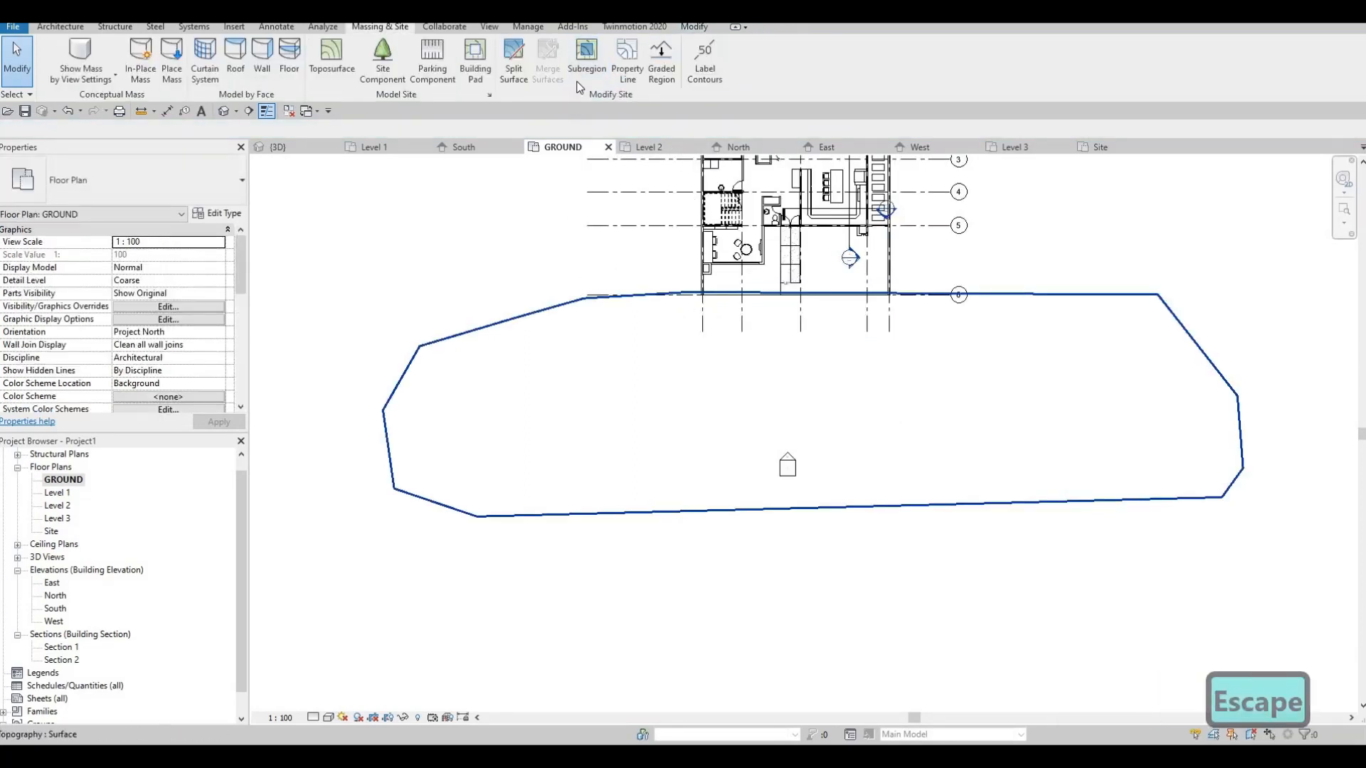
- Start a Subregion boundary sketch for the front toposurface in the GROUND plan
{"action": "left_click", "coordinate": [587, 60]}
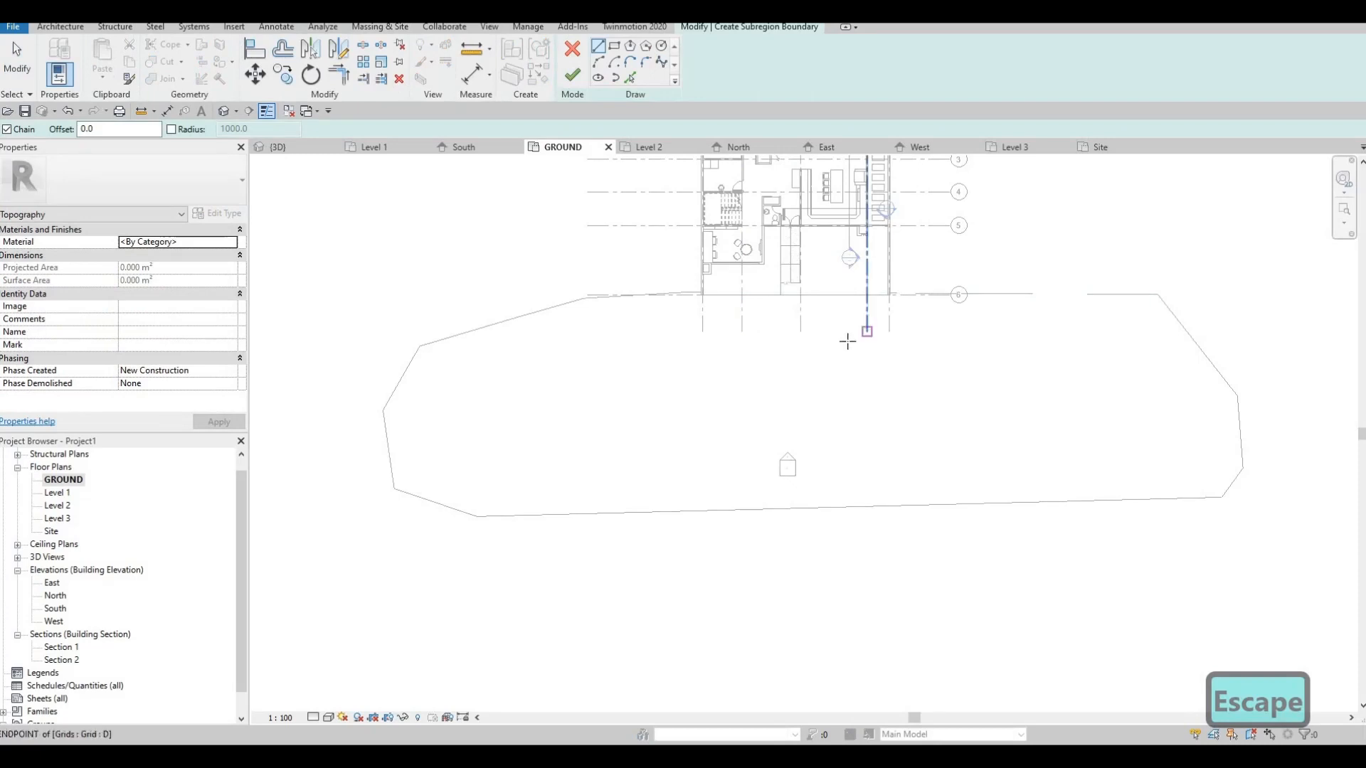
{"action": "middle_click_drag", "start_coordinate": [896, 307], "coordinate": [848, 344]}
{"action": "scroll", "coordinate": [848, 345], "scroll_direction": "up", "scroll_amount": 1}
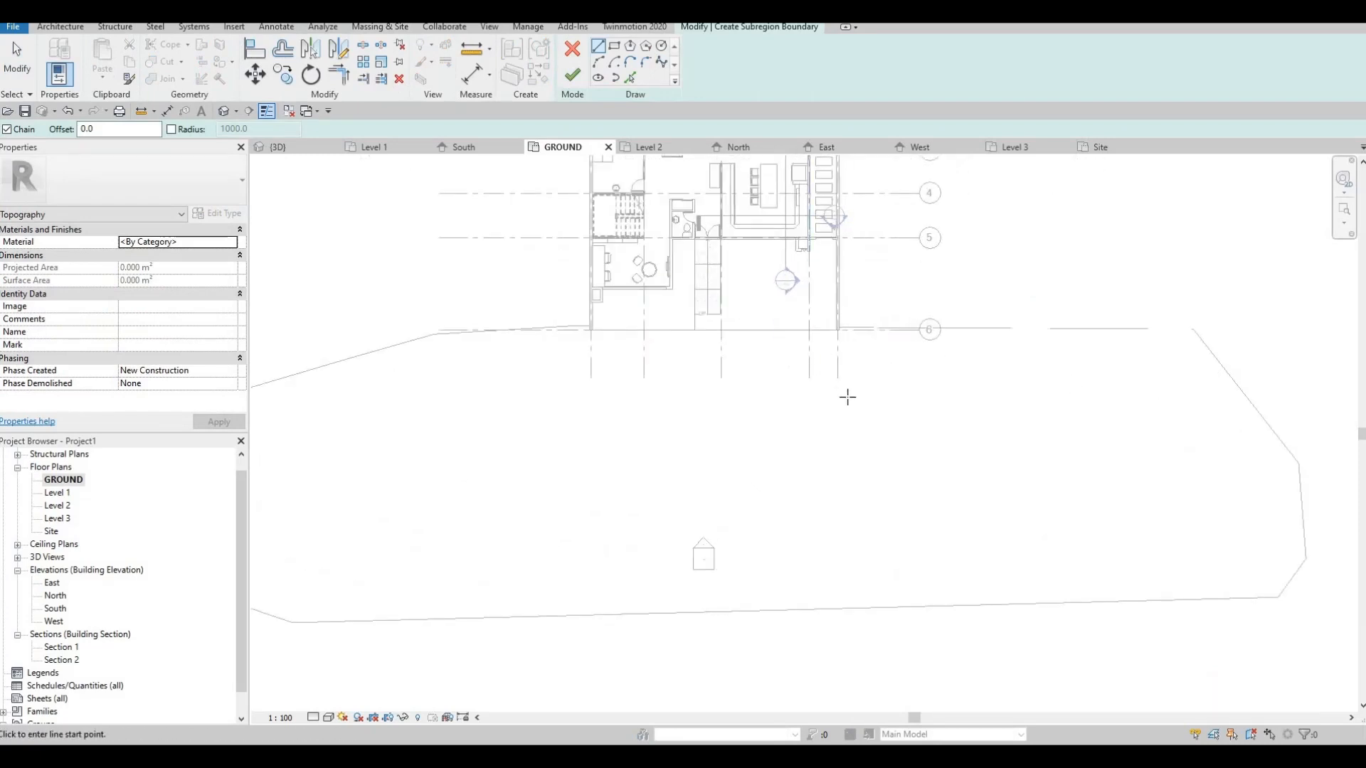
{"action": "scroll", "coordinate": [876, 383], "scroll_direction": "up", "scroll_amount": 1}
{"action": "middle_click_drag", "start_coordinate": [875, 384], "coordinate": [903, 356]}
{"action": "scroll", "coordinate": [901, 358], "scroll_direction": "down", "scroll_amount": 1}
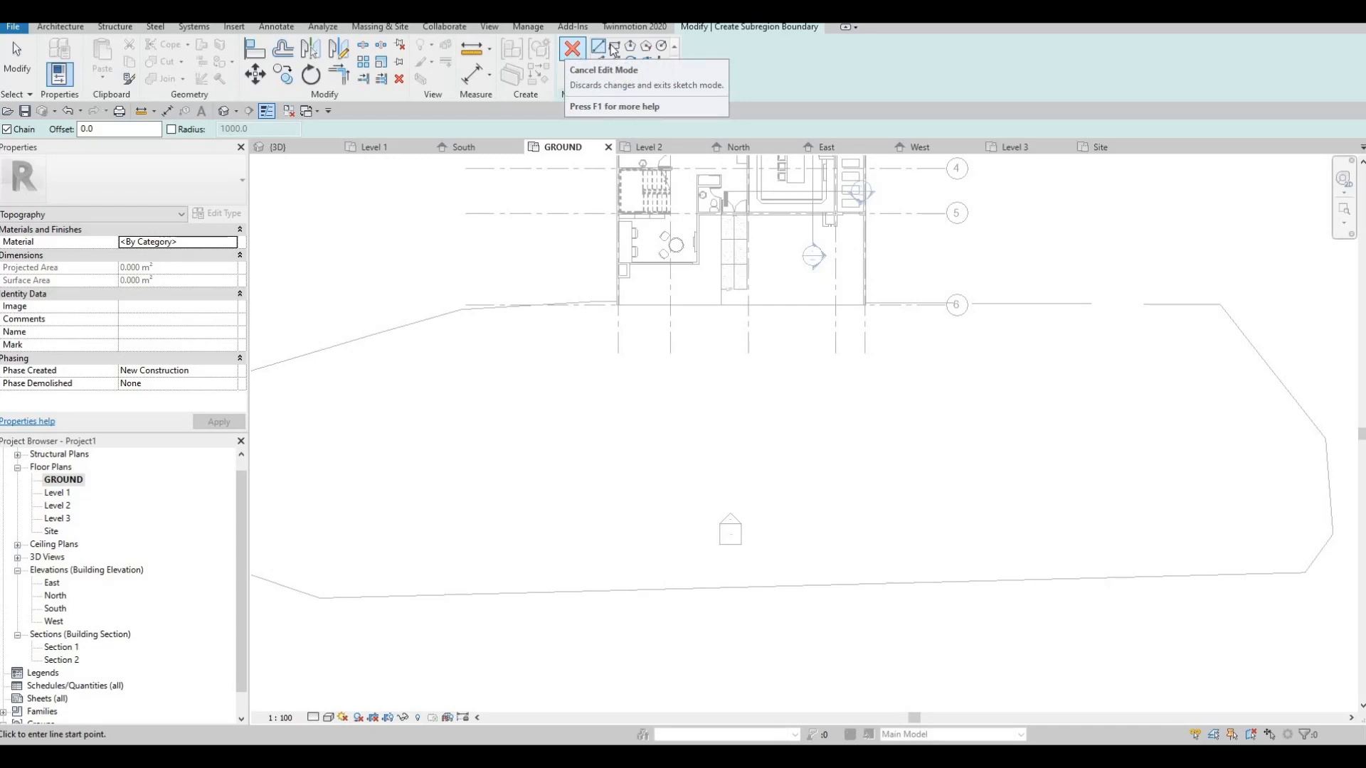
{"action": "left_click", "coordinate": [462, 310]}
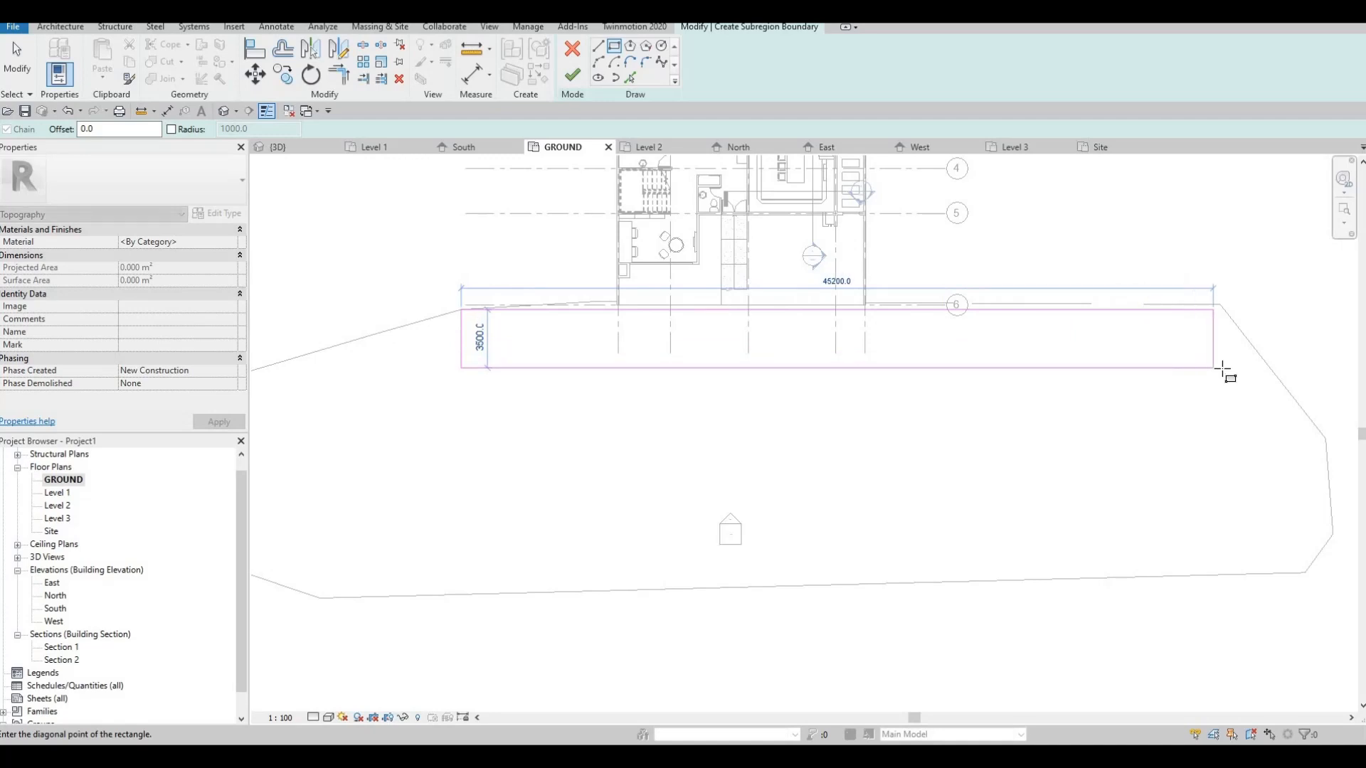
{"action": "key", "text": "Escape"}
{"action": "key", "text": "Escape"}
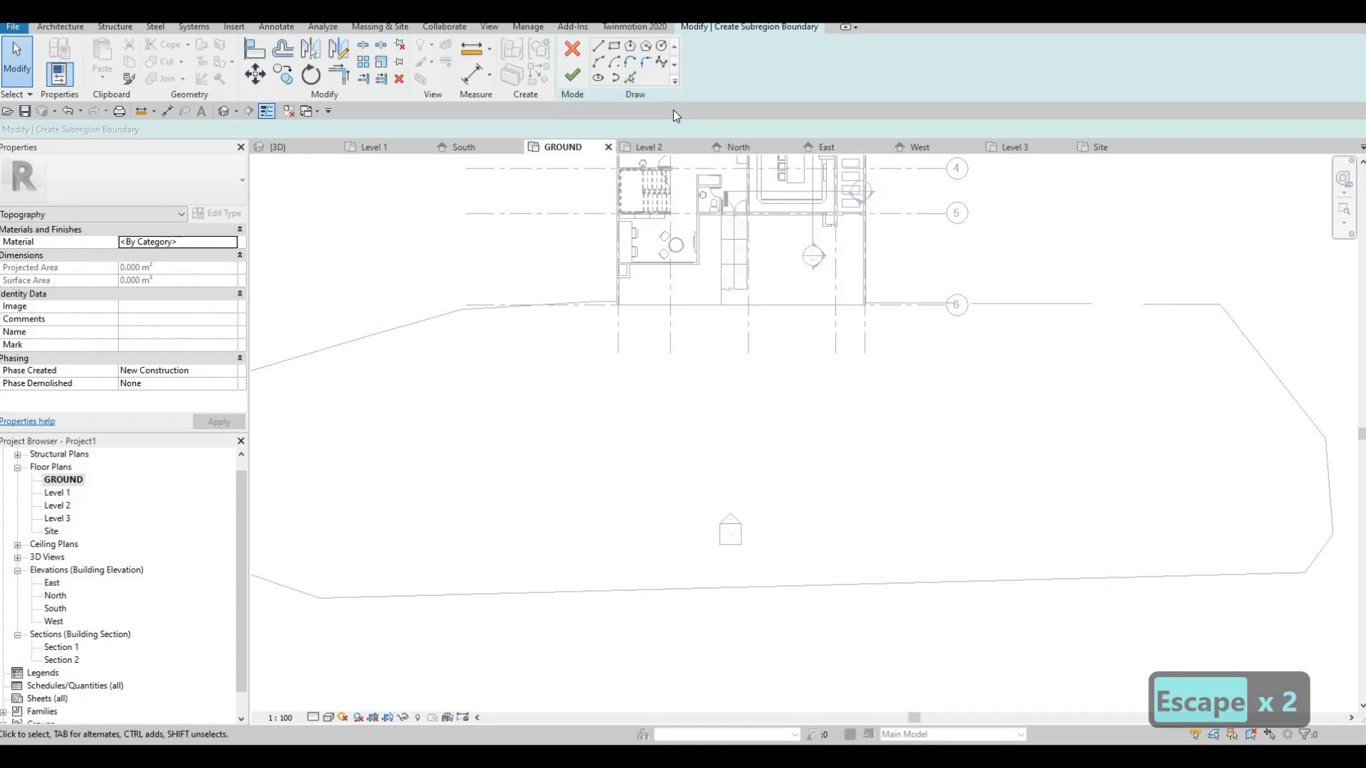
- Sketch a rectangular subregion boundary about 52400 by 2200 across the toposurface, just south of grid line 6
{"action": "left_click", "coordinate": [370, 334]}
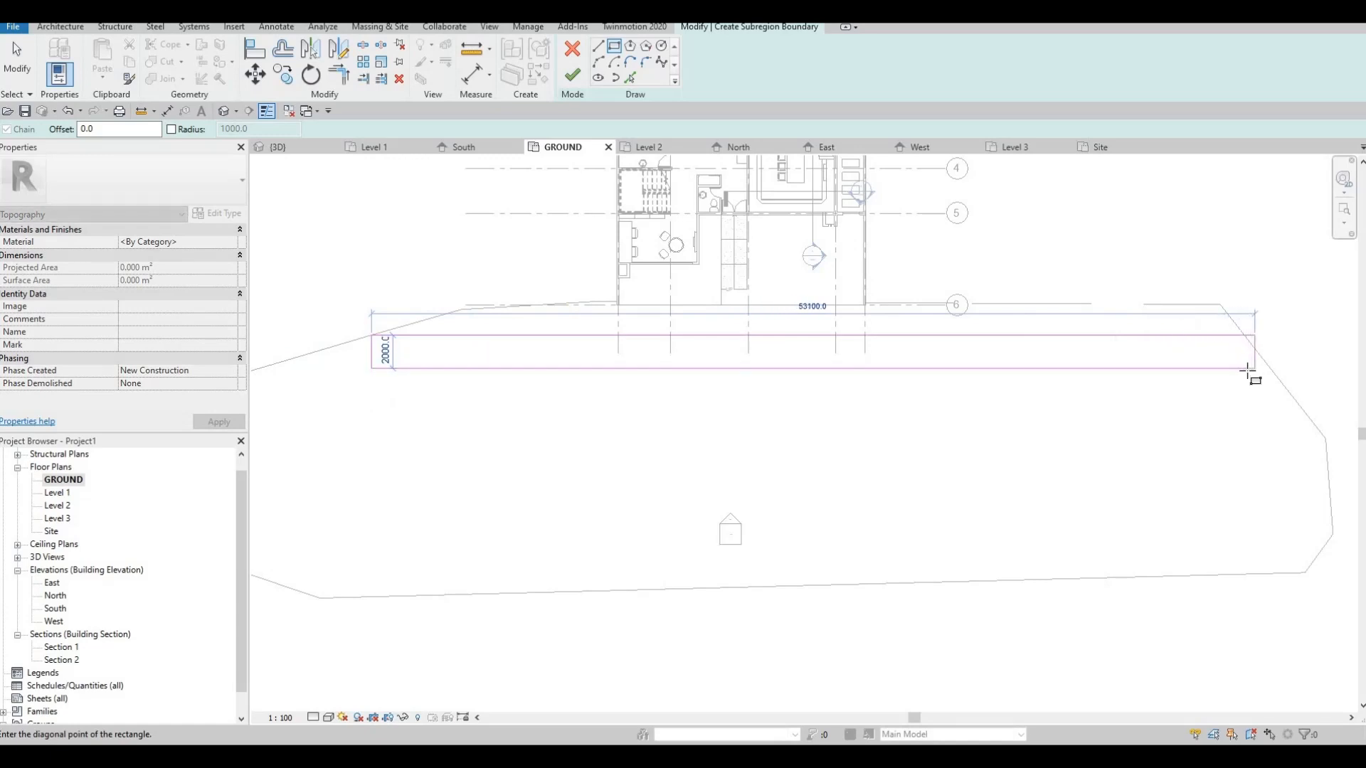
{"action": "left_click", "coordinate": [1243, 371]}
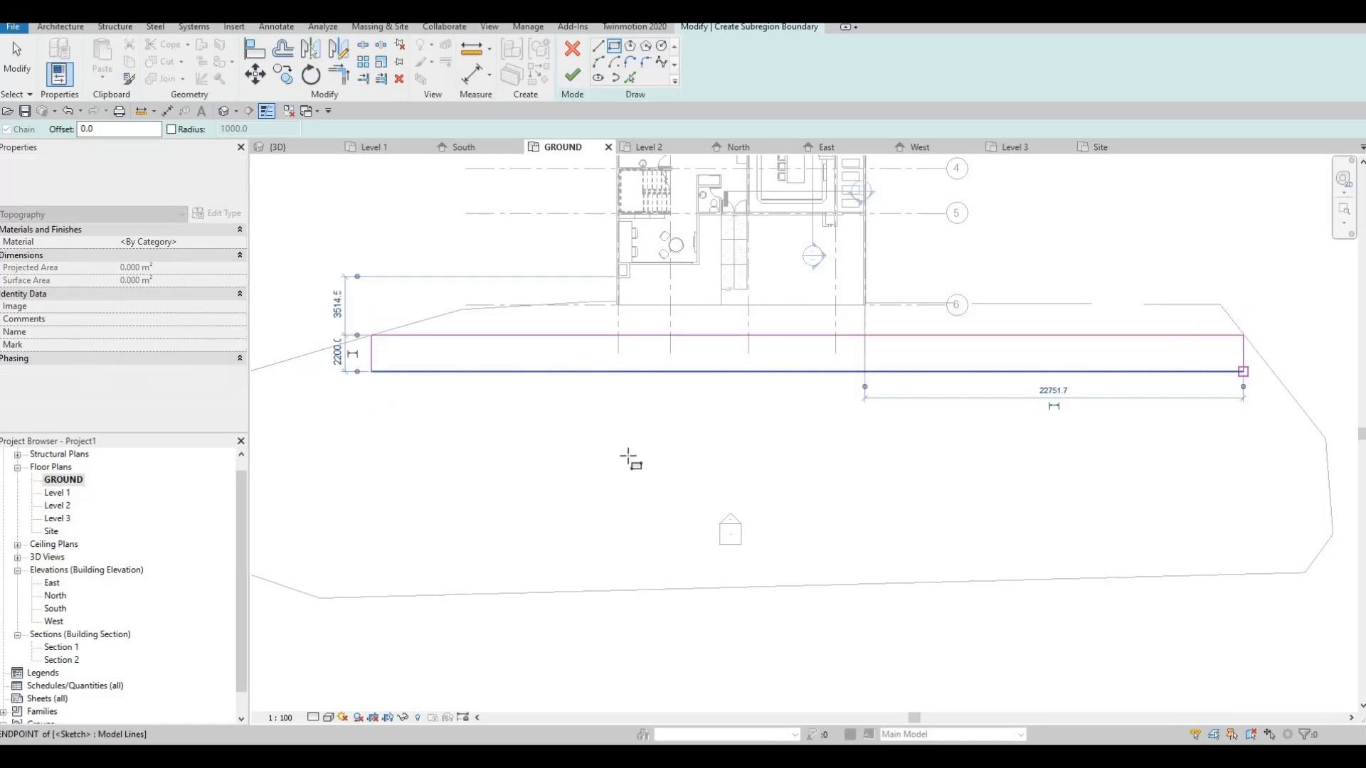
{"action": "key", "text": "Escape"}
{"action": "scroll", "coordinate": [610, 377], "scroll_direction": "down", "scroll_amount": 2}
{"action": "scroll", "coordinate": [605, 364], "scroll_direction": "down", "scroll_amount": 1}
{"action": "key", "text": "Escape"}
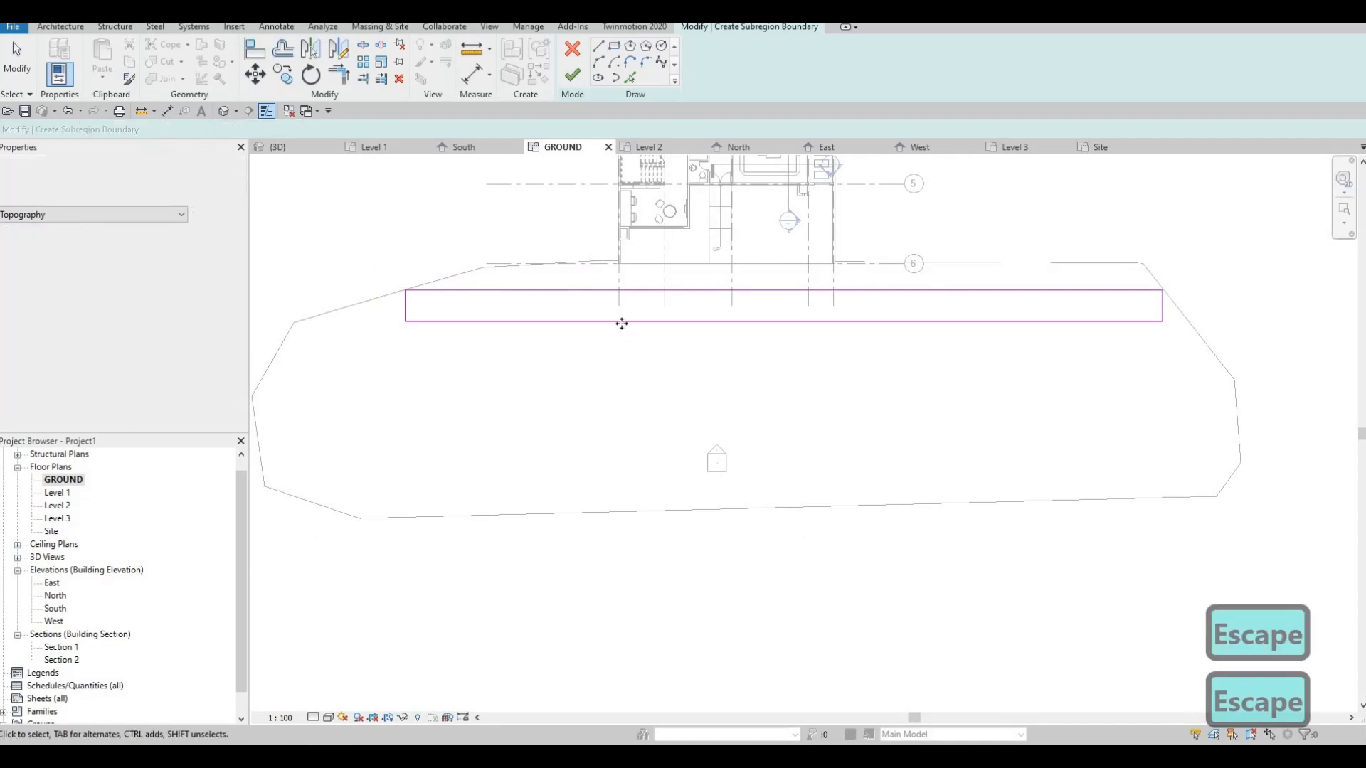
- Nudge the rectangle's long south edge three increments farther south and finish the subregion
{"action": "left_click", "coordinate": [621, 322]}
{"action": "key", "text": "Down"}
{"action": "key", "text": "Down"}
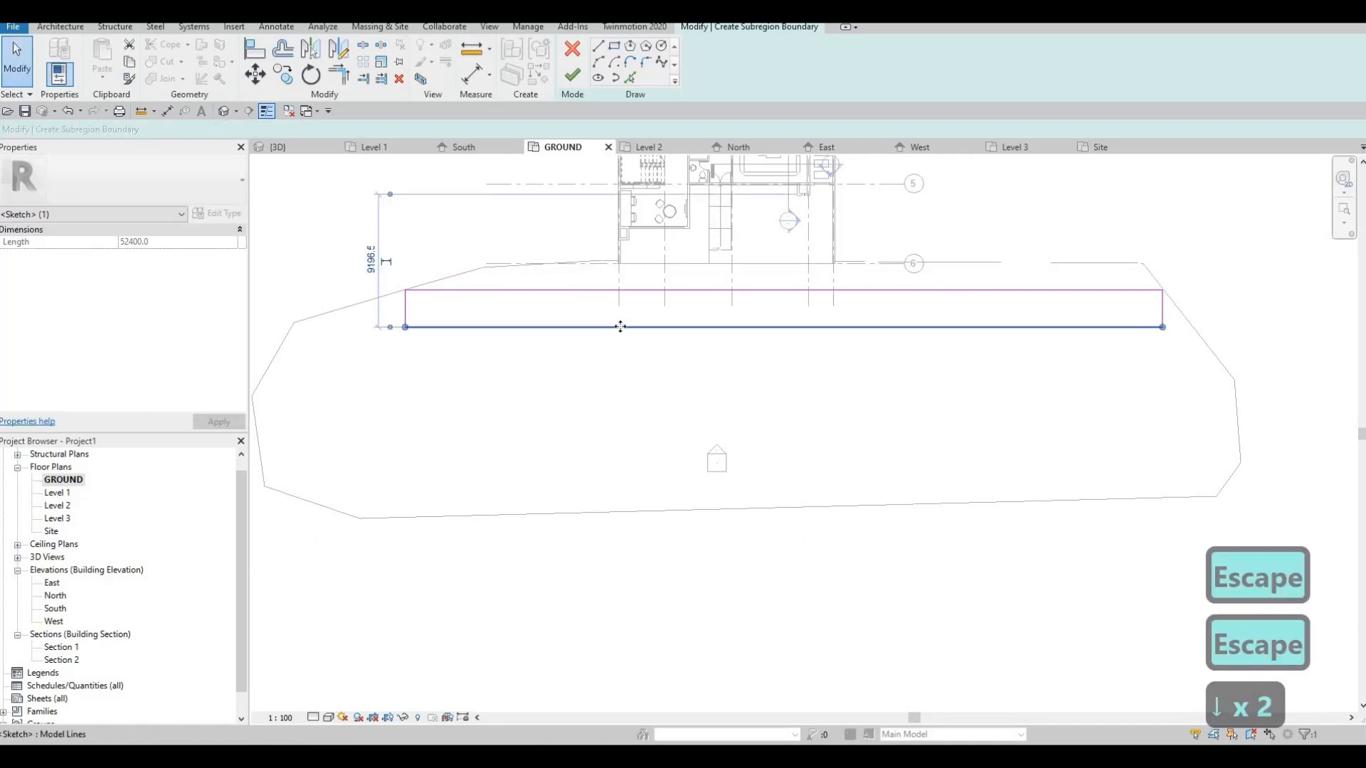
{"action": "key", "text": "Down"}
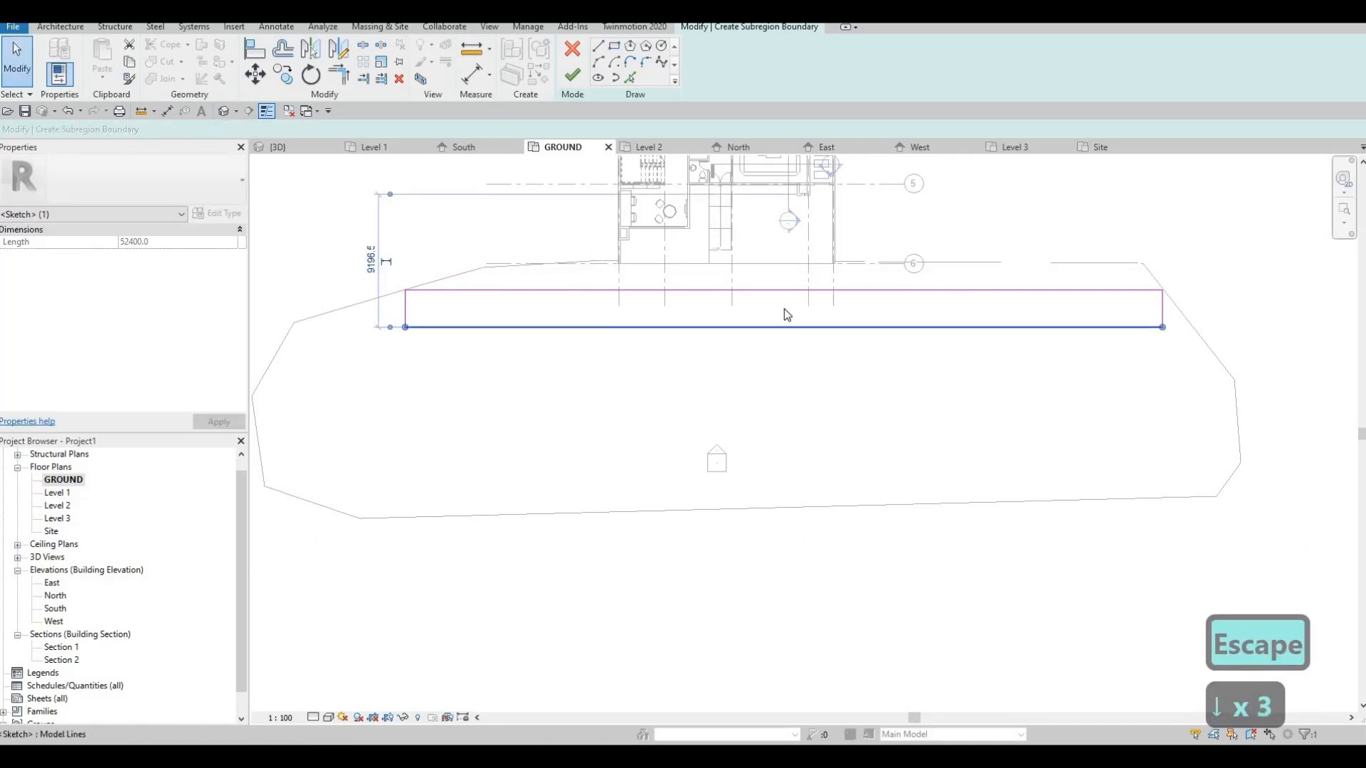
{"action": "left_click", "coordinate": [573, 75]}
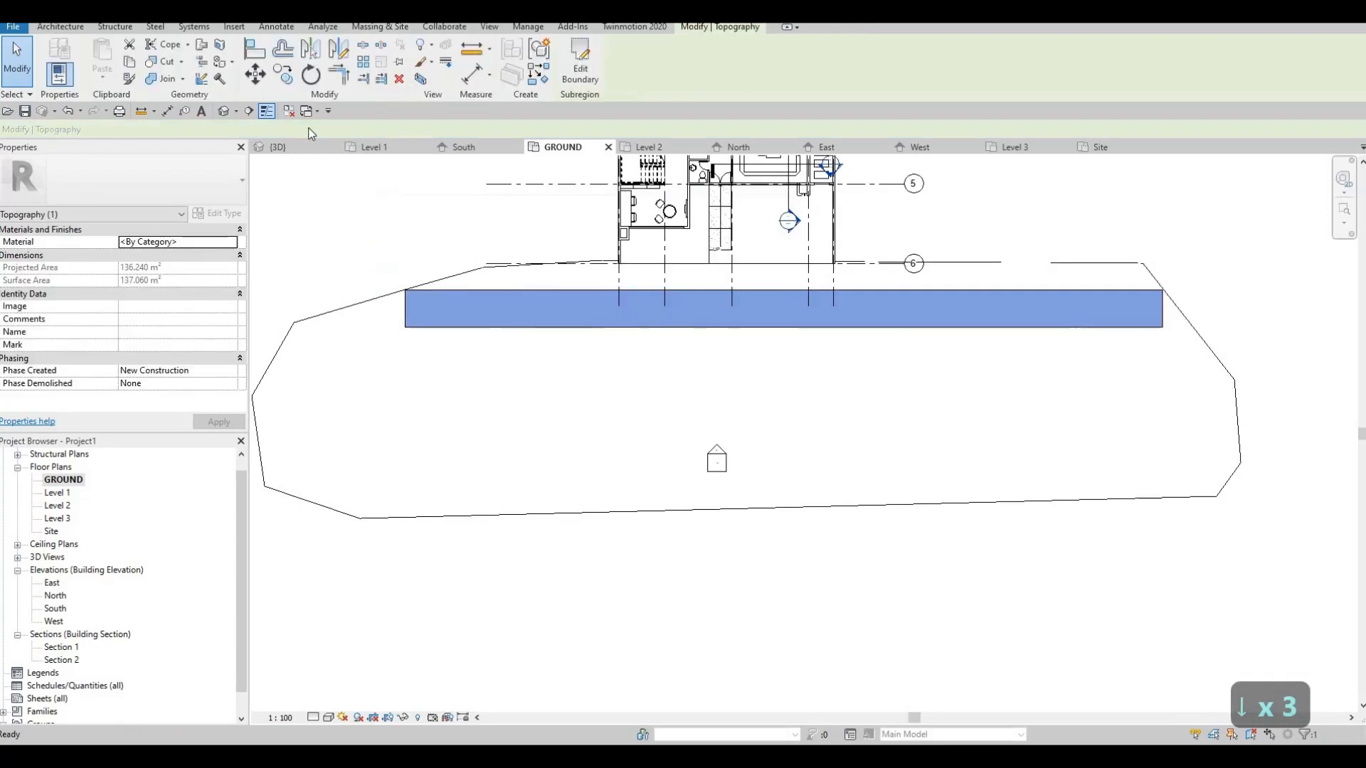
{"action": "key", "text": "Escape"}
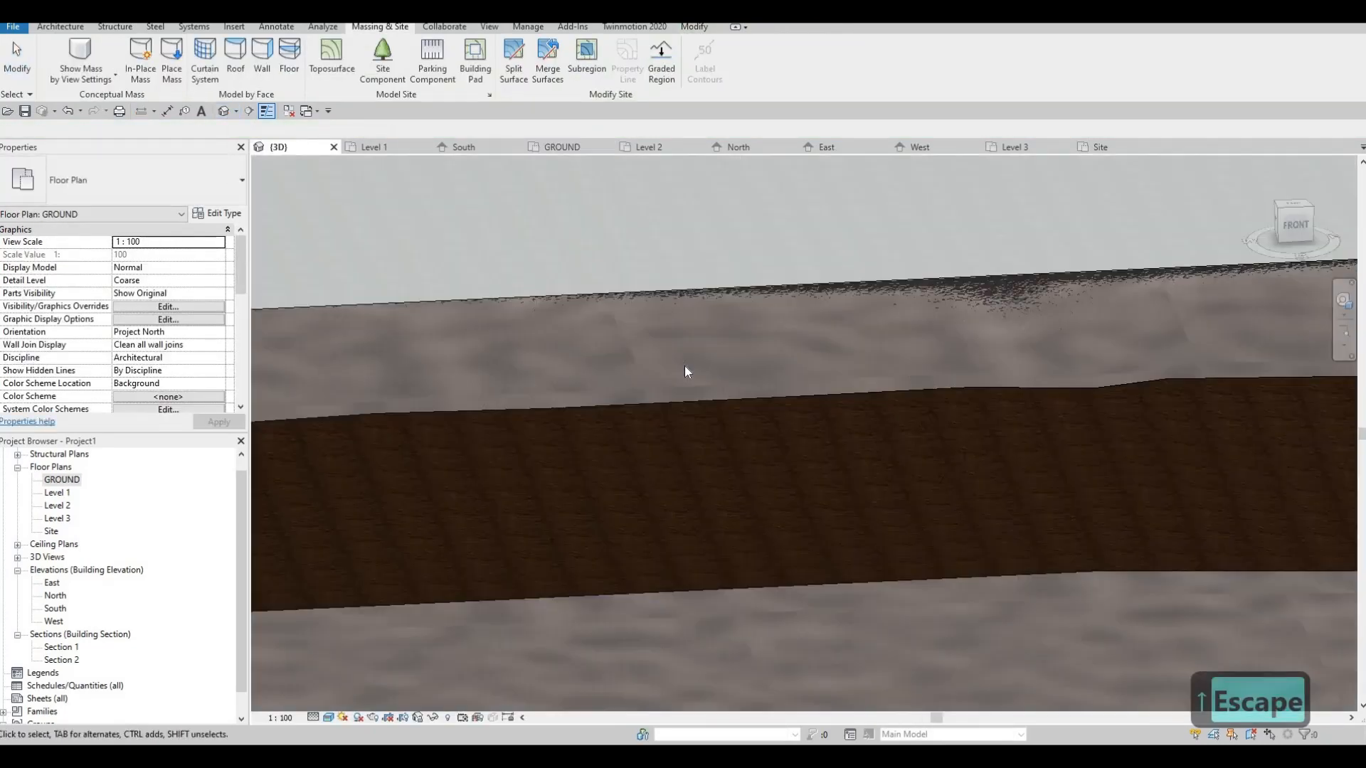
- Examine the subregion strip and the toposurface in front of the house entrance and border walls in the 3D view
{"action": "scroll", "coordinate": [705, 411], "scroll_direction": "down", "scroll_amount": 4}
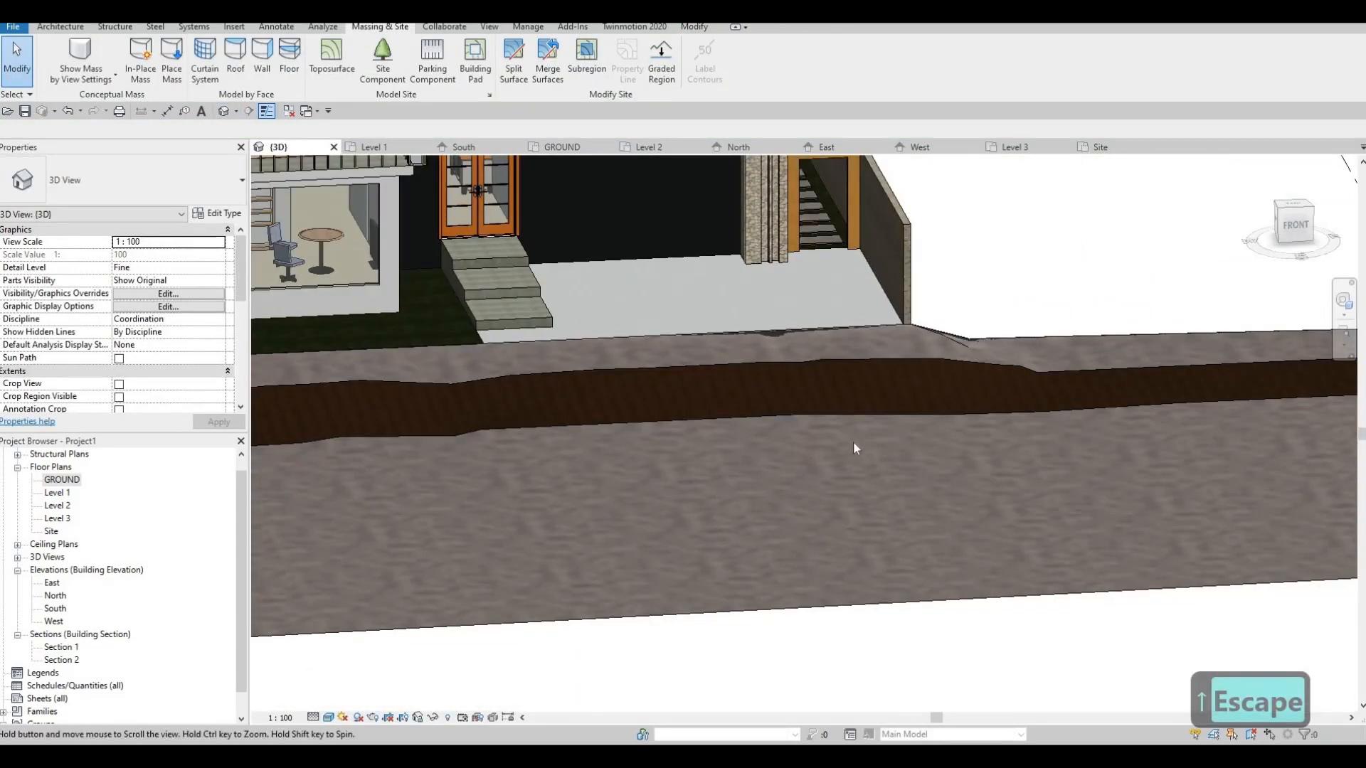
{"action": "middle_click_drag", "start_coordinate": [854, 451], "coordinate": [833, 484], "text": "shift"}
{"action": "scroll", "coordinate": [978, 425], "scroll_direction": "up", "scroll_amount": 5}
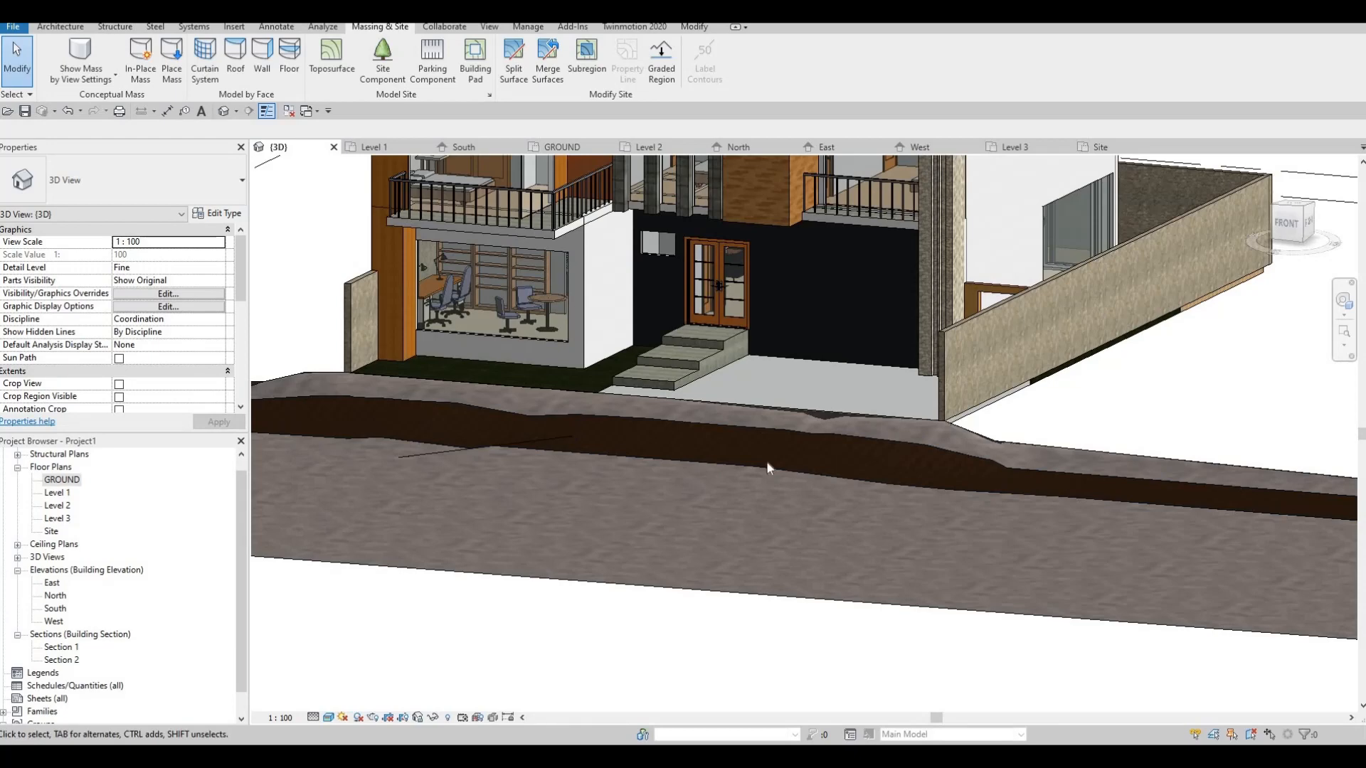
{"action": "middle_click_drag", "start_coordinate": [850, 577], "coordinate": [900, 604], "text": "shift"}
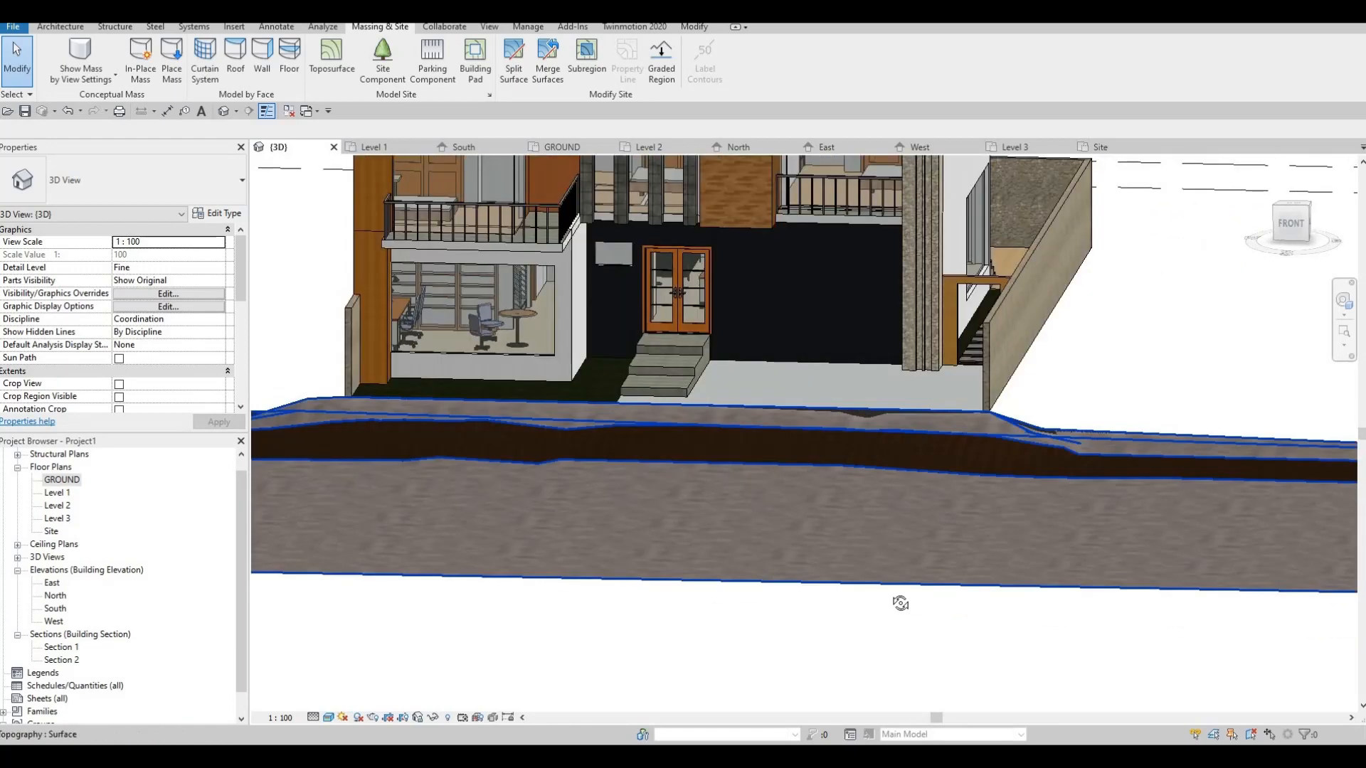
{"action": "middle_click_drag", "start_coordinate": [758, 612], "coordinate": [801, 599]}
{"action": "scroll", "coordinate": [646, 438], "scroll_direction": "up", "scroll_amount": 5}
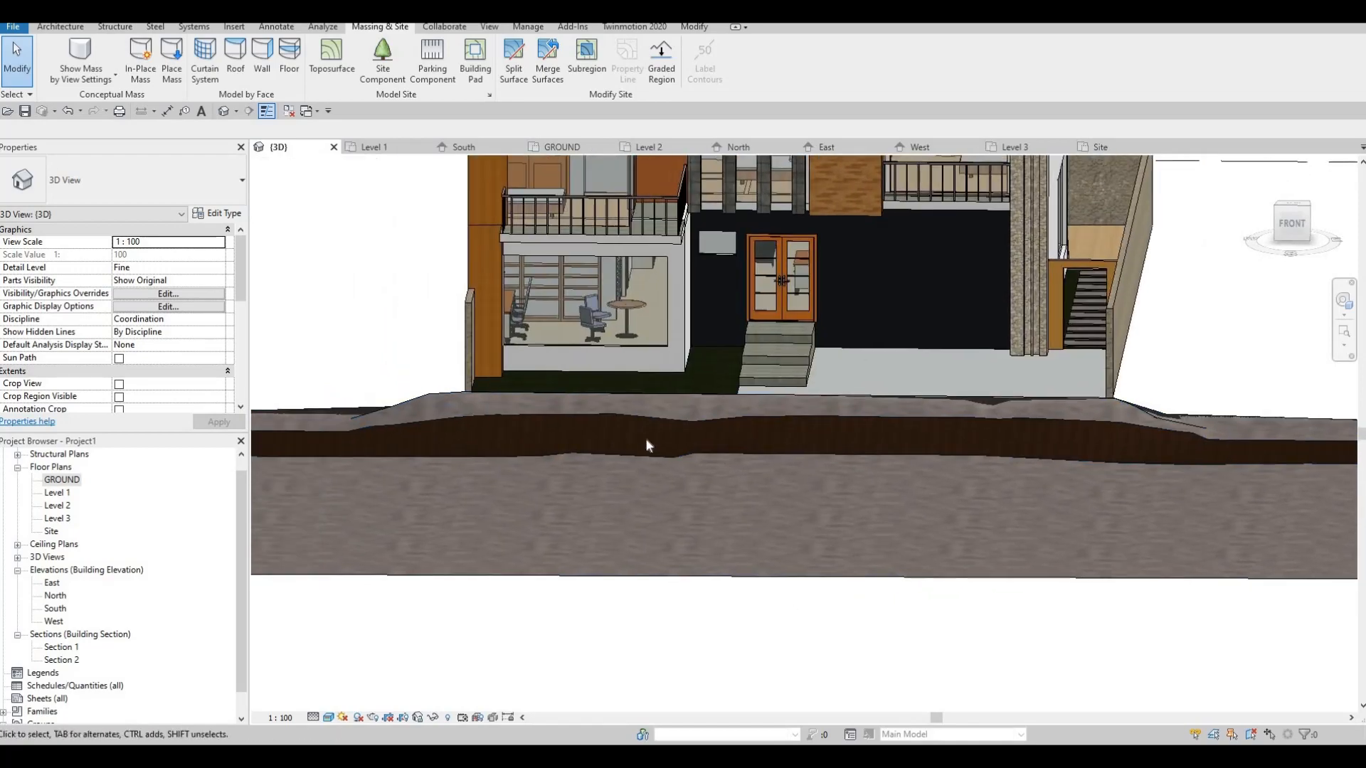
{"action": "middle_click_drag", "start_coordinate": [684, 508], "coordinate": [697, 553]}
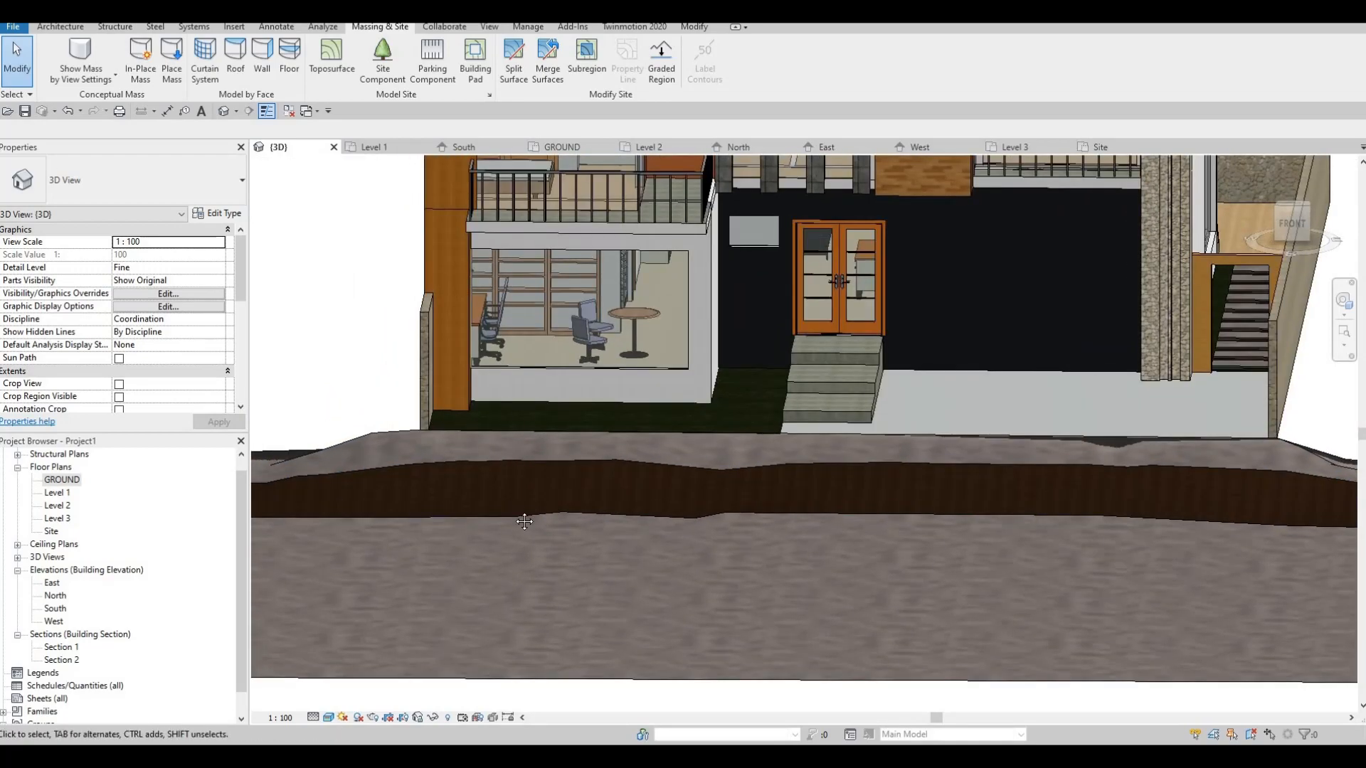
{"action": "middle_click_drag", "start_coordinate": [523, 517], "coordinate": [514, 546]}
{"action": "middle_click_drag", "start_coordinate": [443, 427], "coordinate": [428, 428], "text": "shift"}
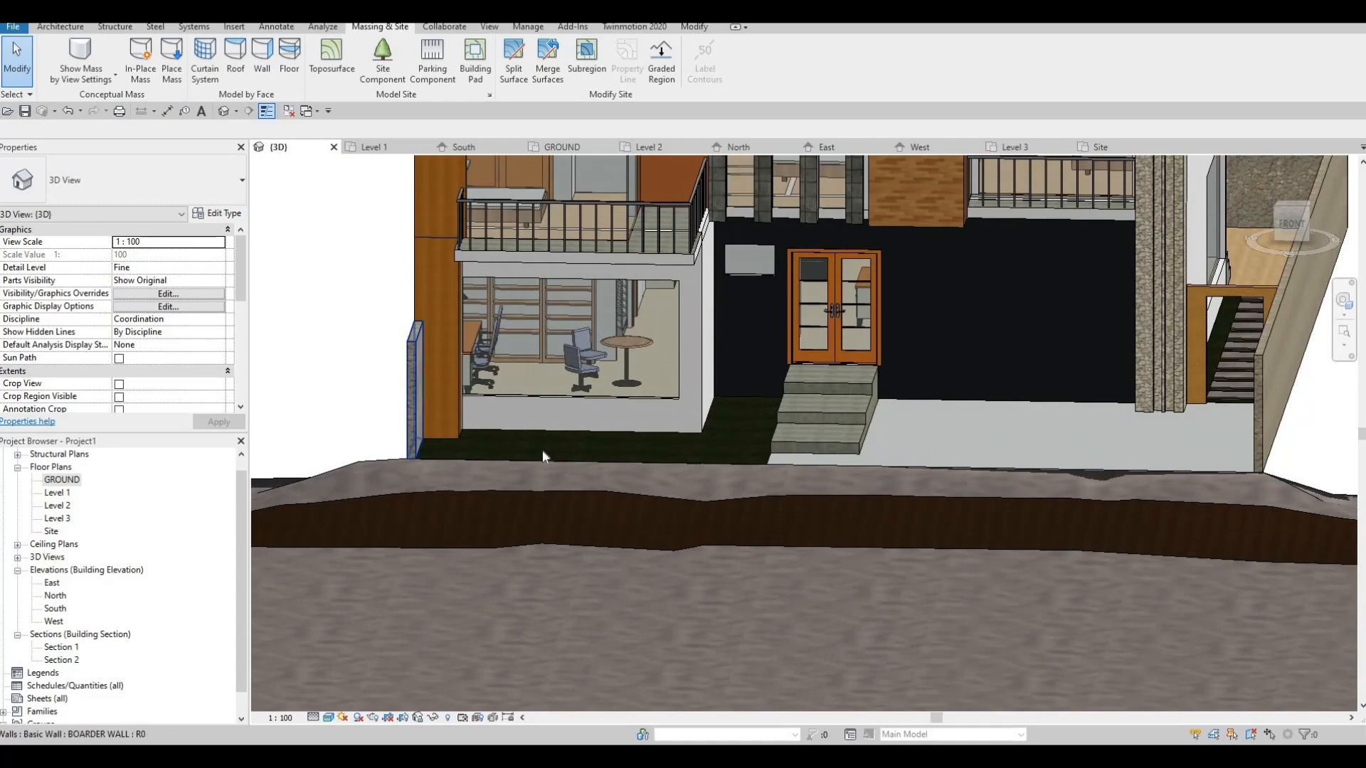
{"action": "scroll", "coordinate": [1125, 477], "scroll_direction": "up", "scroll_amount": 3}
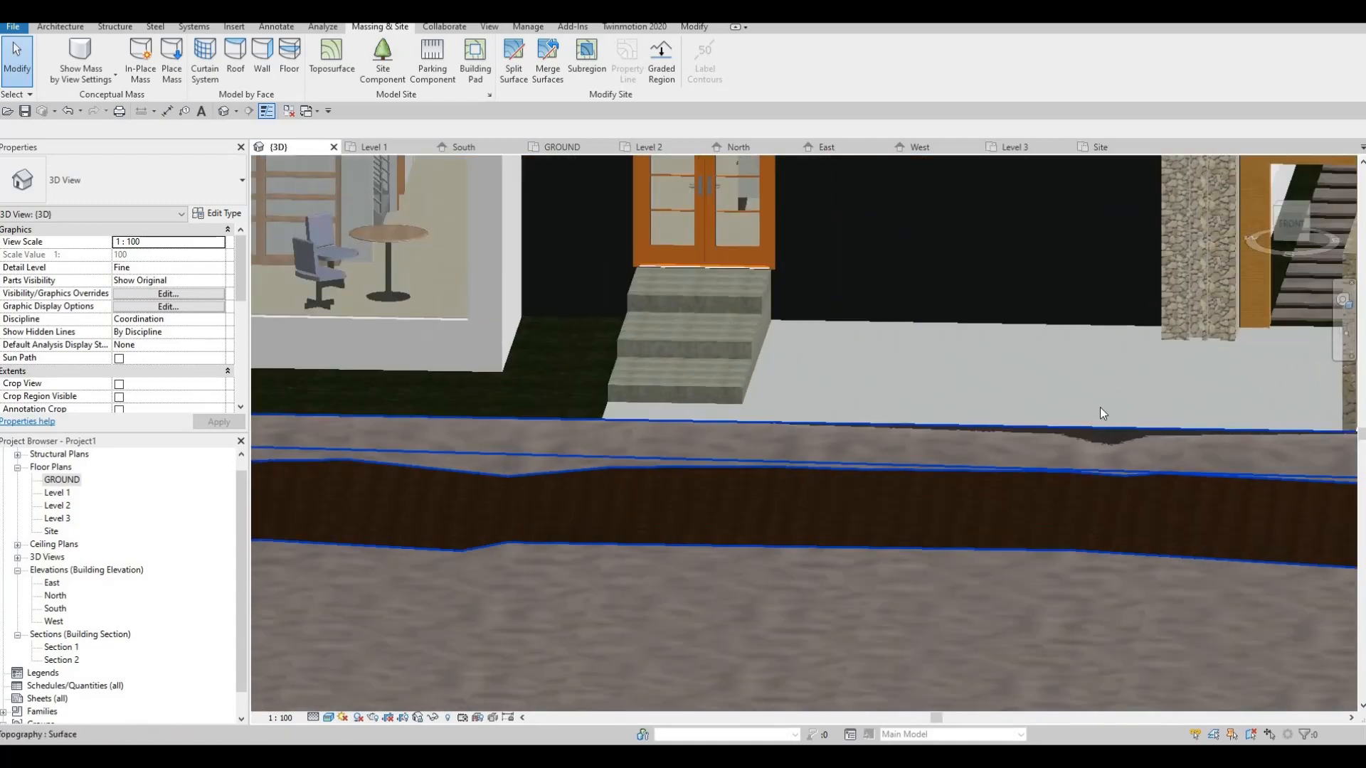
{"action": "scroll", "coordinate": [1093, 410], "scroll_direction": "up", "scroll_amount": 2}
{"action": "scroll", "coordinate": [1120, 435], "scroll_direction": "down", "scroll_amount": 4}
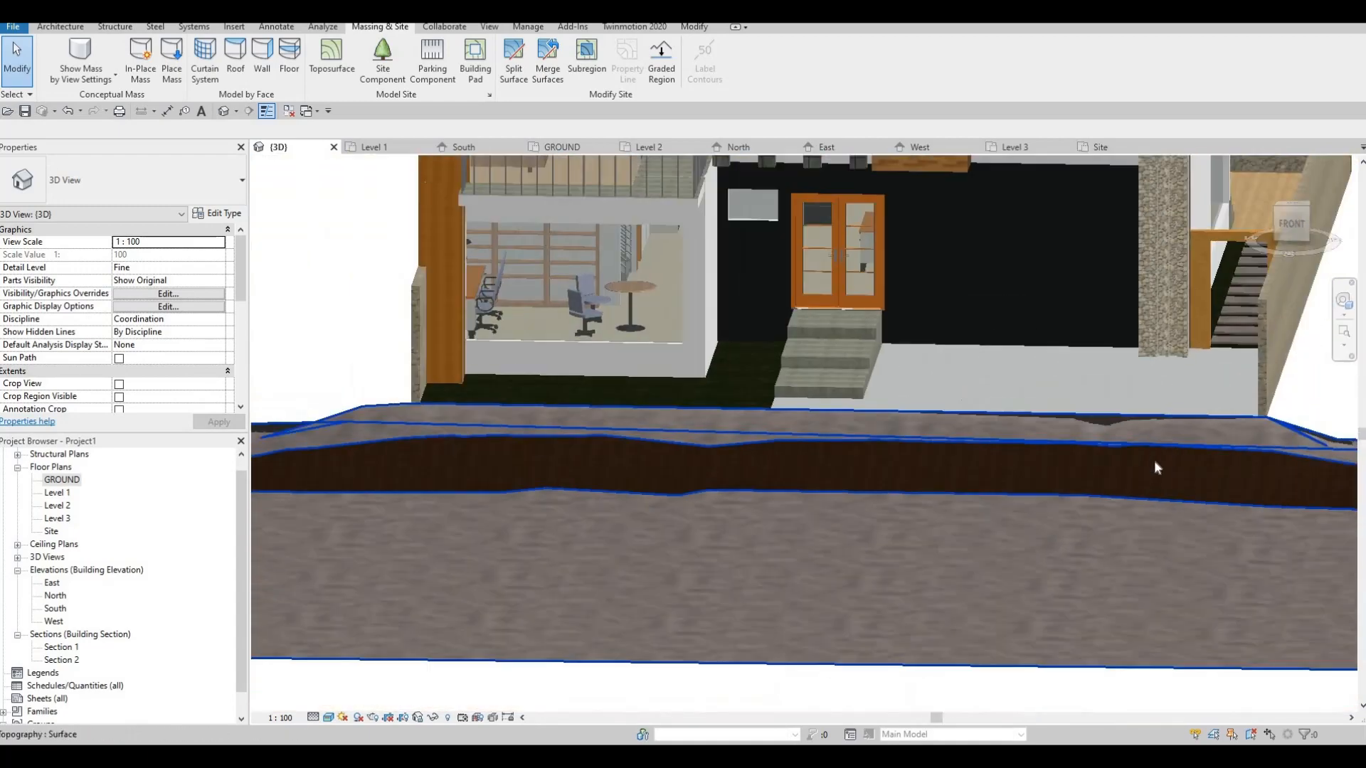
{"action": "middle_click_drag", "start_coordinate": [1221, 505], "coordinate": [1161, 456], "text": "shift"}
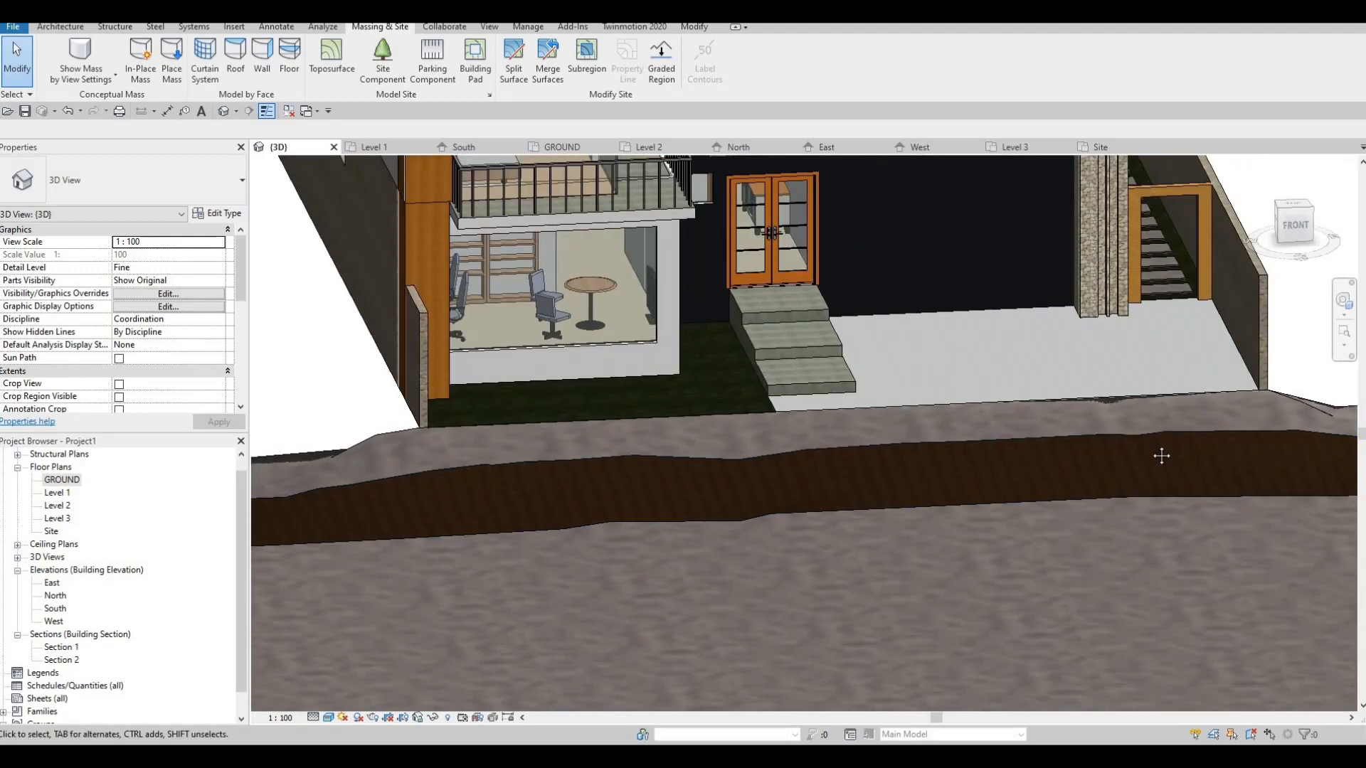
{"action": "scroll", "coordinate": [1110, 427], "scroll_direction": "down", "scroll_amount": 2}
{"action": "middle_click_drag", "start_coordinate": [1059, 400], "coordinate": [961, 360]}
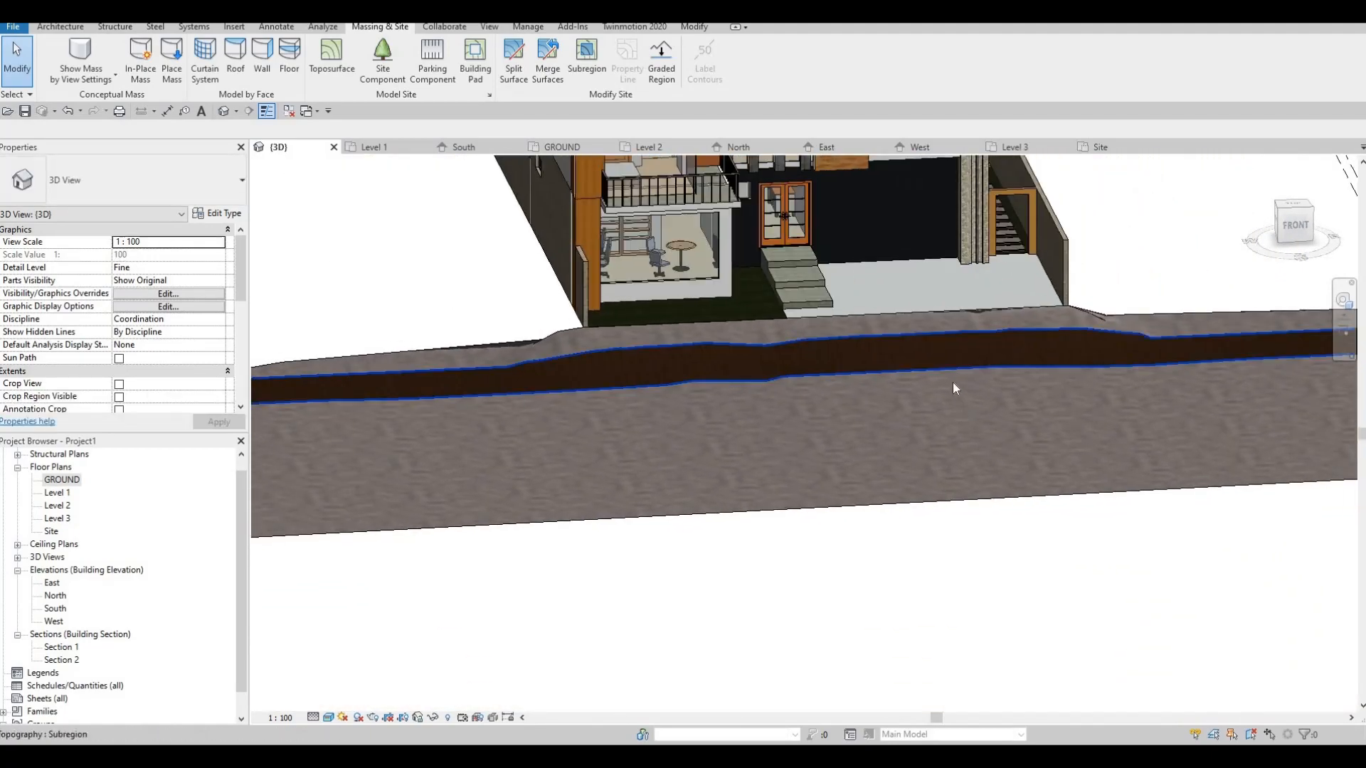
{"action": "scroll", "coordinate": [955, 383], "scroll_direction": "down", "scroll_amount": 3}
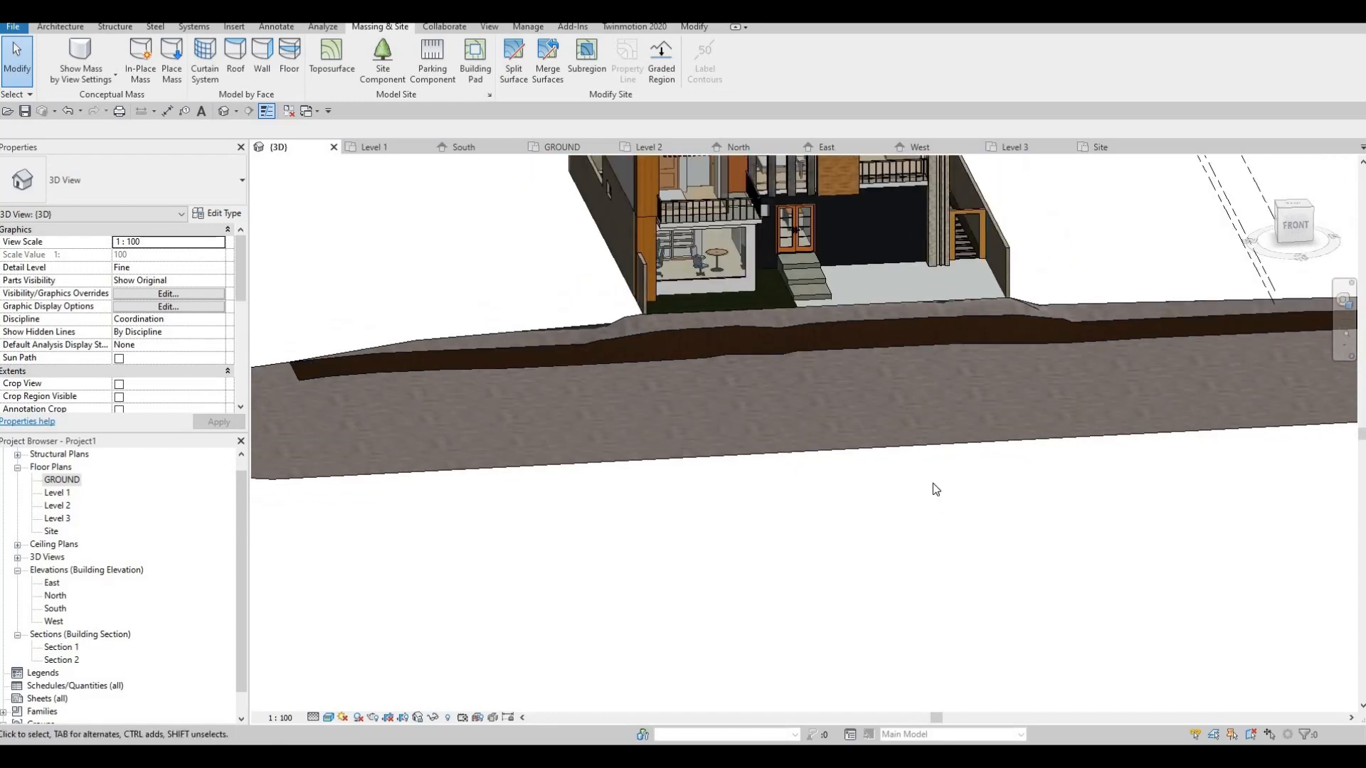
{"action": "scroll", "coordinate": [953, 398], "scroll_direction": "down", "scroll_amount": 3}
{"action": "scroll", "coordinate": [1031, 476], "scroll_direction": "up", "scroll_amount": 5}
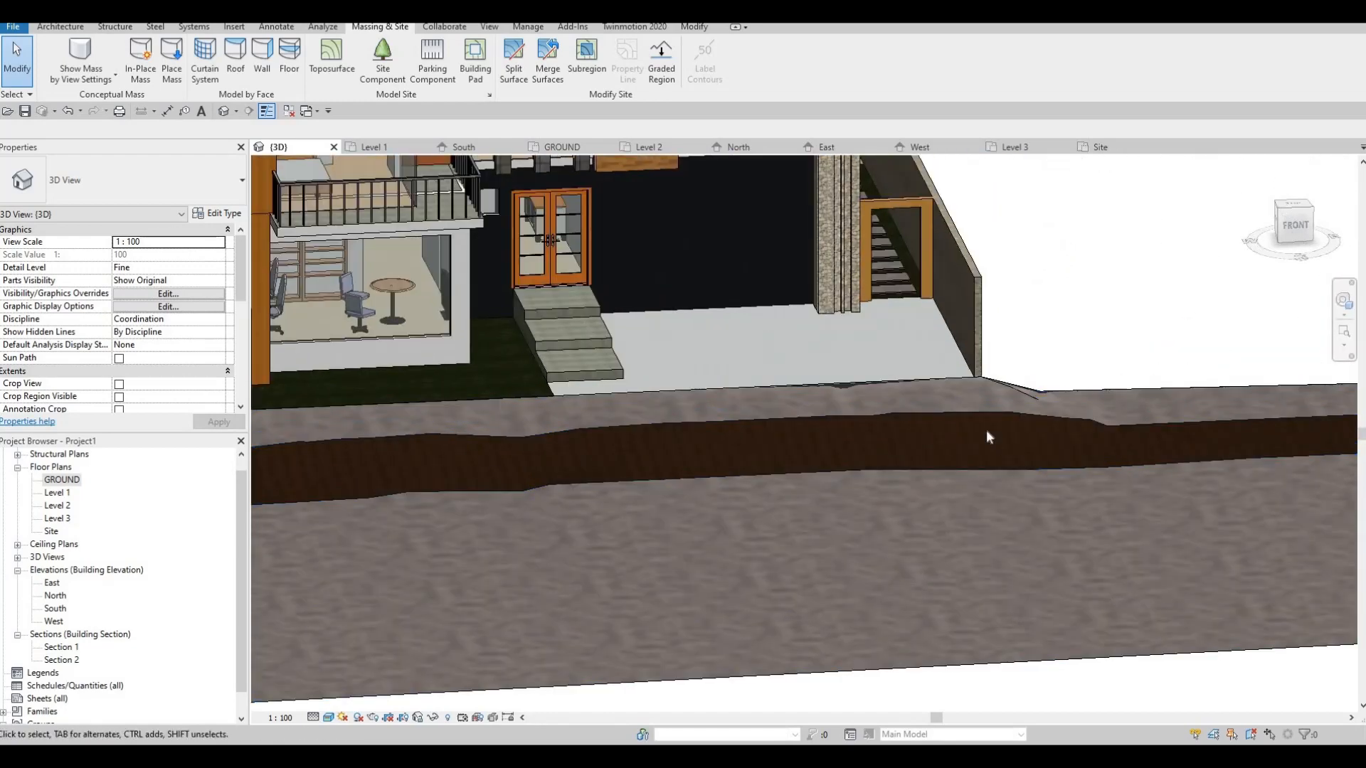
{"action": "middle_click_drag", "start_coordinate": [613, 387], "coordinate": [806, 363]}
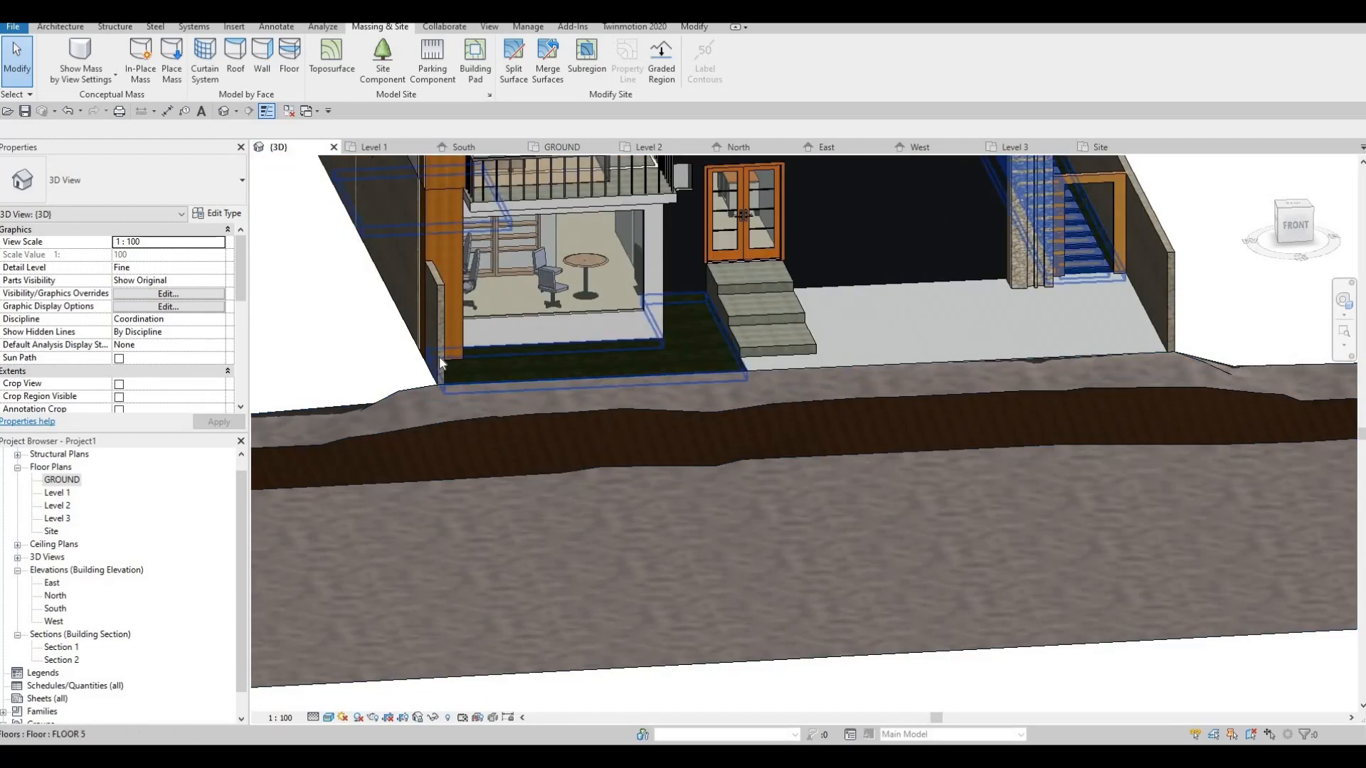
- Extend the west border wall's south end in the GROUND plan just short of the subregion's north edge
{"action": "double_click", "coordinate": [62, 482]}
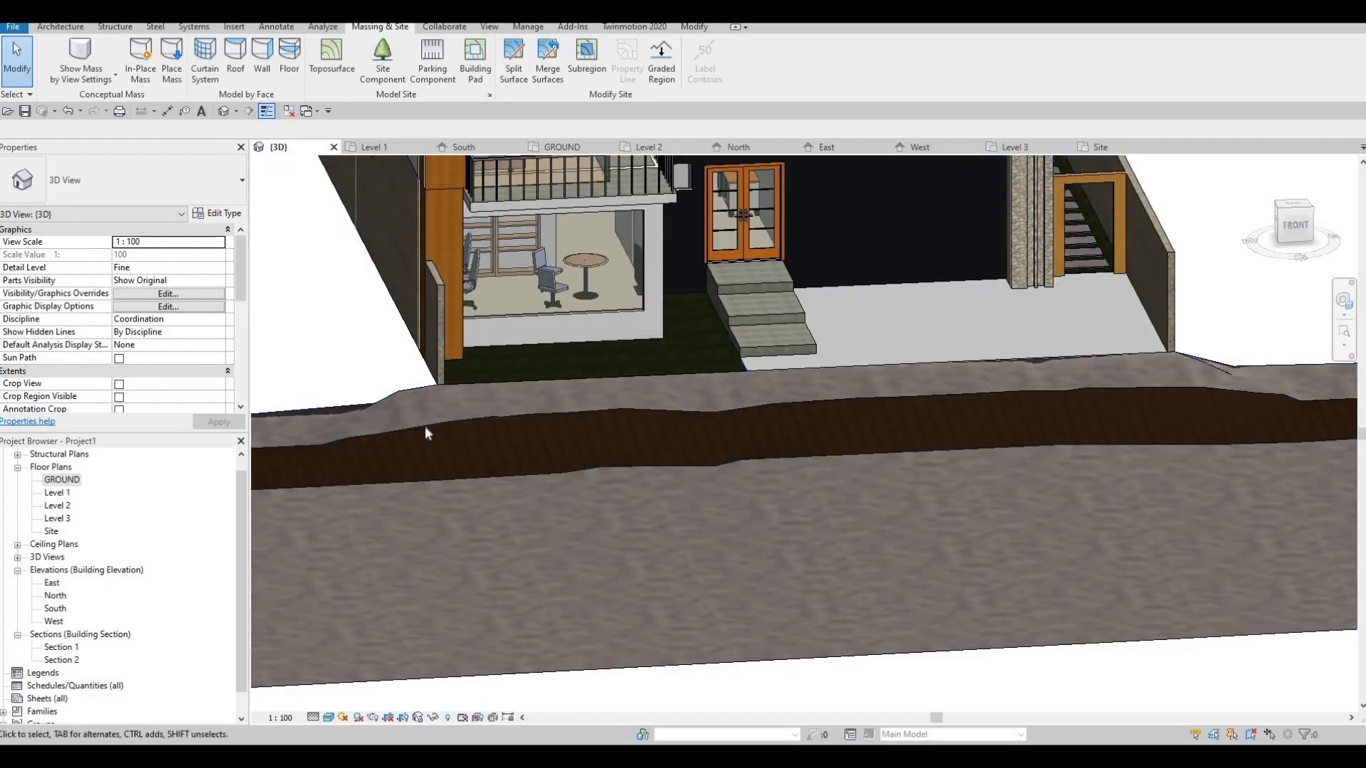
{"action": "scroll", "coordinate": [588, 372], "scroll_direction": "up", "scroll_amount": 3}
{"action": "scroll", "coordinate": [587, 372], "scroll_direction": "up", "scroll_amount": 1}
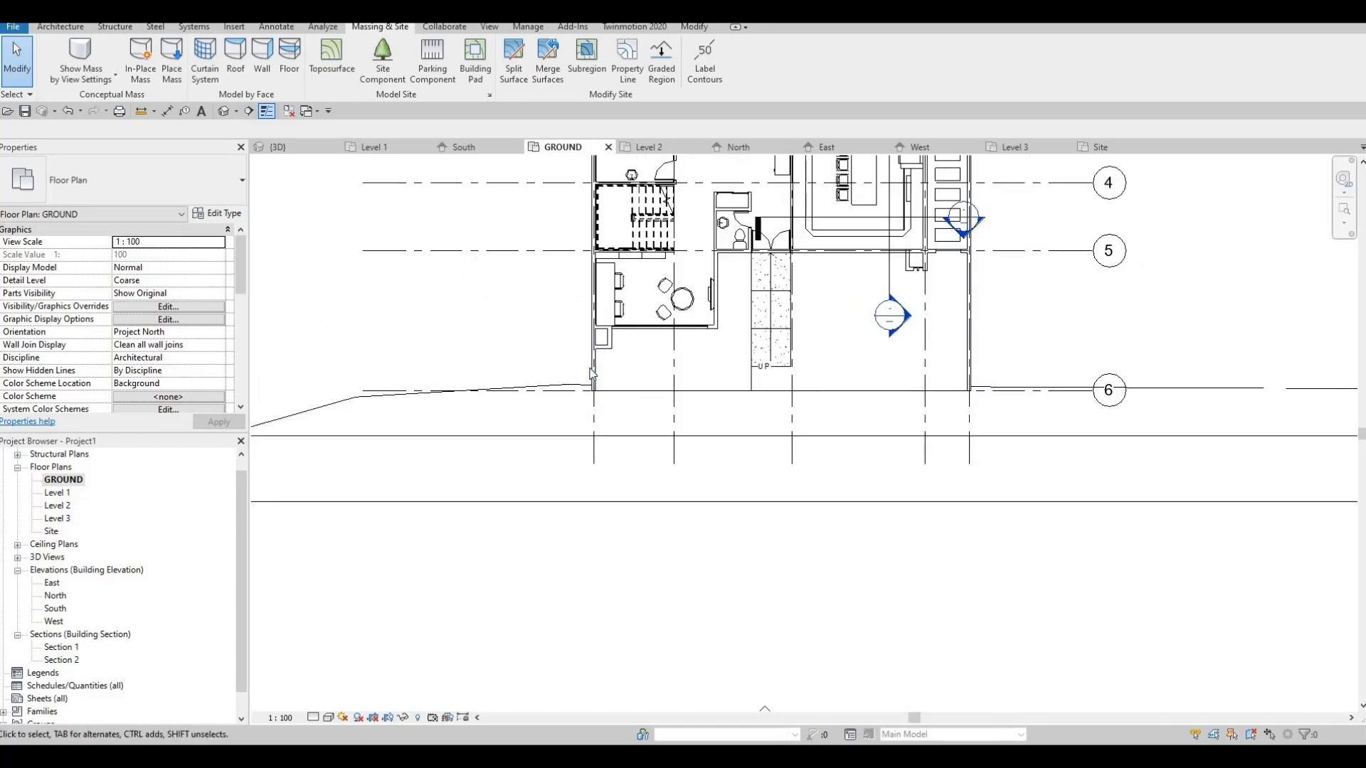
{"action": "left_click", "coordinate": [593, 370]}
{"action": "left_click_drag", "start_coordinate": [594, 437], "coordinate": [597, 439]}
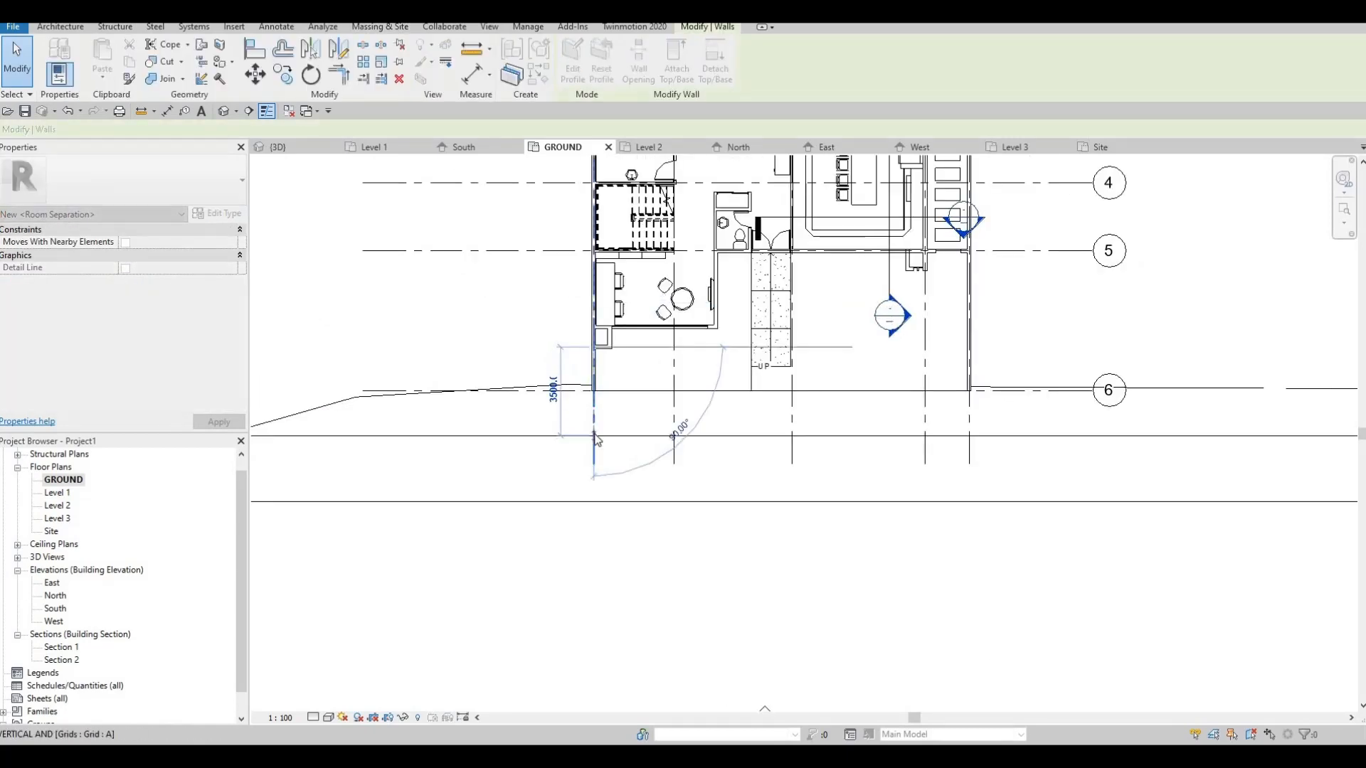
- Extend the east border wall southward until its end lines up with the west border wall's south end
{"action": "left_click", "coordinate": [969, 377]}
{"action": "mouse_move", "coordinate": [970, 391]}
{"action": "left_mouse_down"}
{"action": "mouse_move", "coordinate": [976, 432]}
{"action": "mouse_move", "coordinate": [970, 390]}
{"action": "left_mouse_up"}
{"action": "key", "text": "r"}
{"action": "key", "text": "s"}
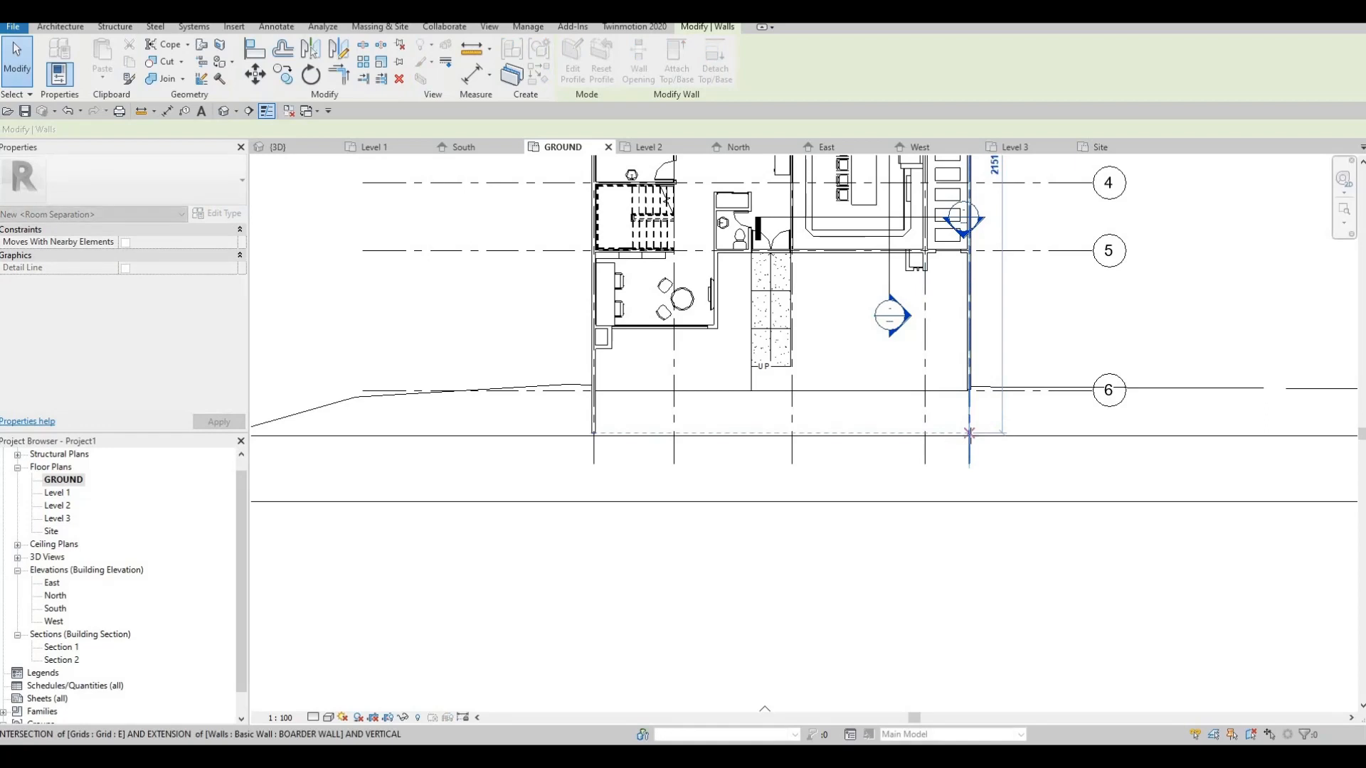
{"action": "key", "text": "Escape"}
{"action": "key", "text": "Escape"}
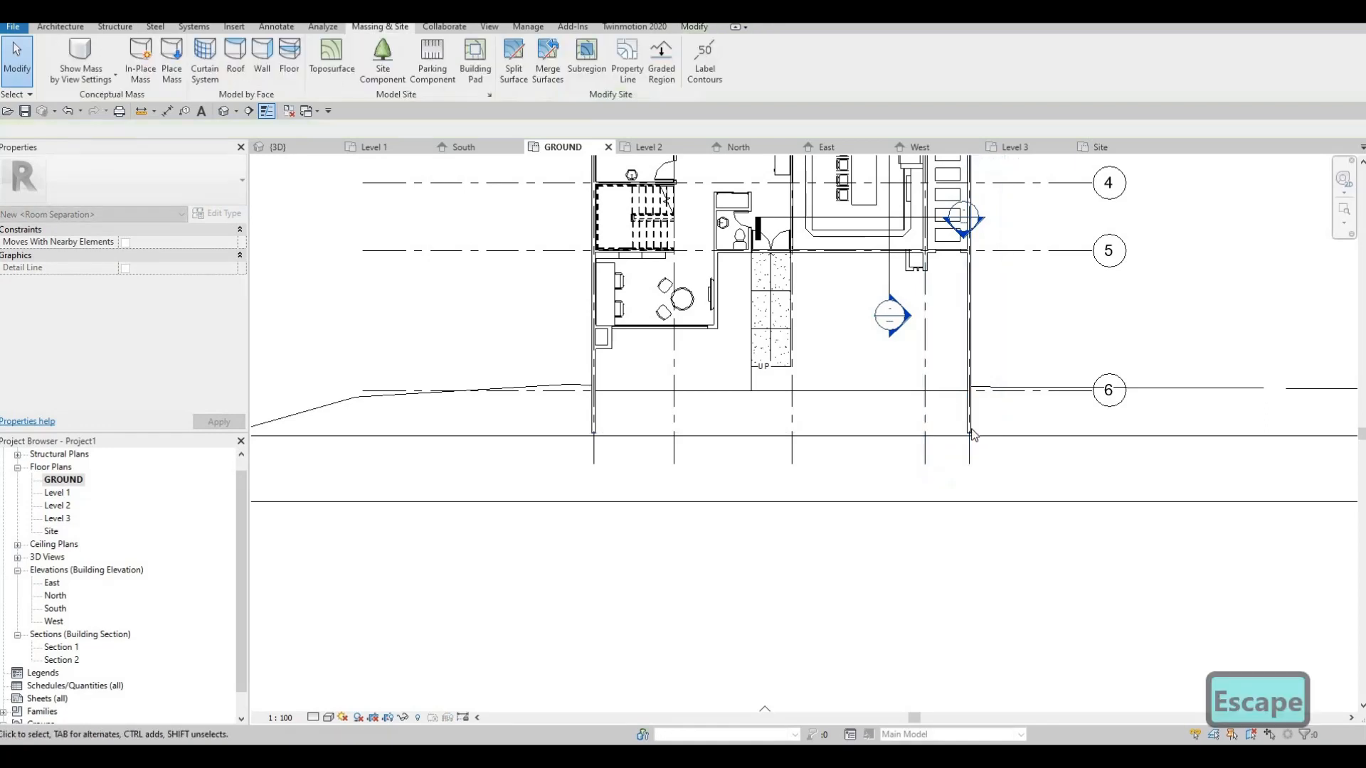
- Stretch the east border wall's south end slightly farther, just past the subregion's north edge
{"action": "left_click", "coordinate": [970, 435]}
{"action": "scroll", "coordinate": [972, 437], "scroll_direction": "up", "scroll_amount": 2}
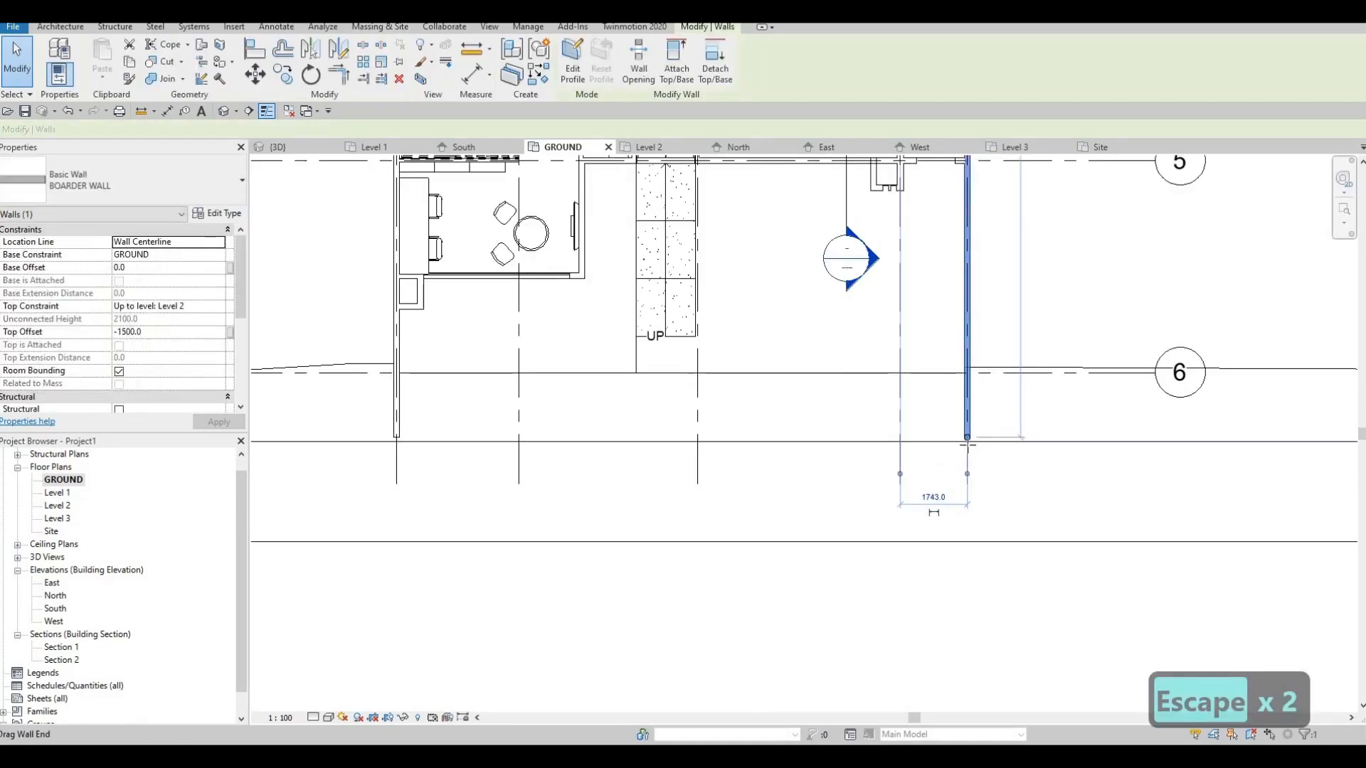
{"action": "key", "text": "r"}
{"action": "key", "text": "s"}
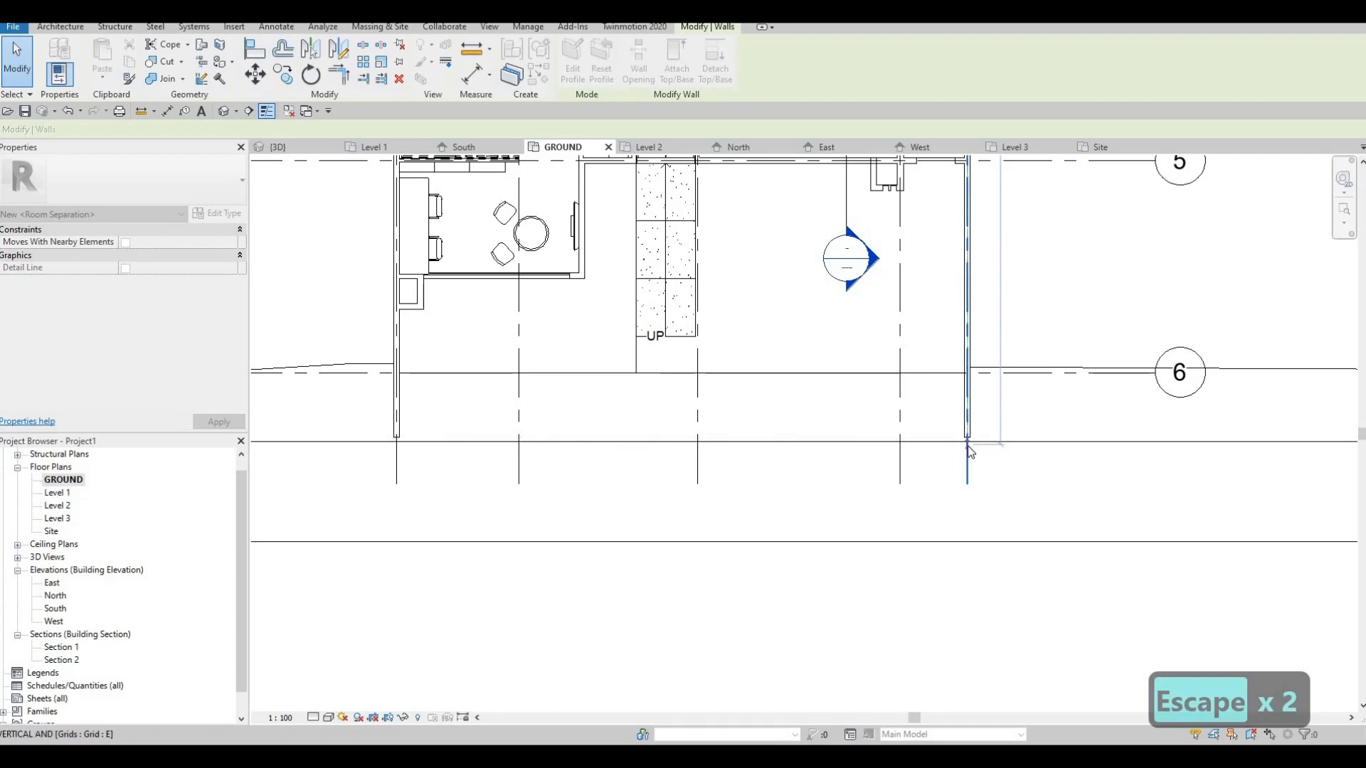
{"action": "key", "text": "Escape"}
- Lower the base of the west border wall's front segment into the toposurface in the 3D view
{"action": "left_click", "coordinate": [227, 111]}
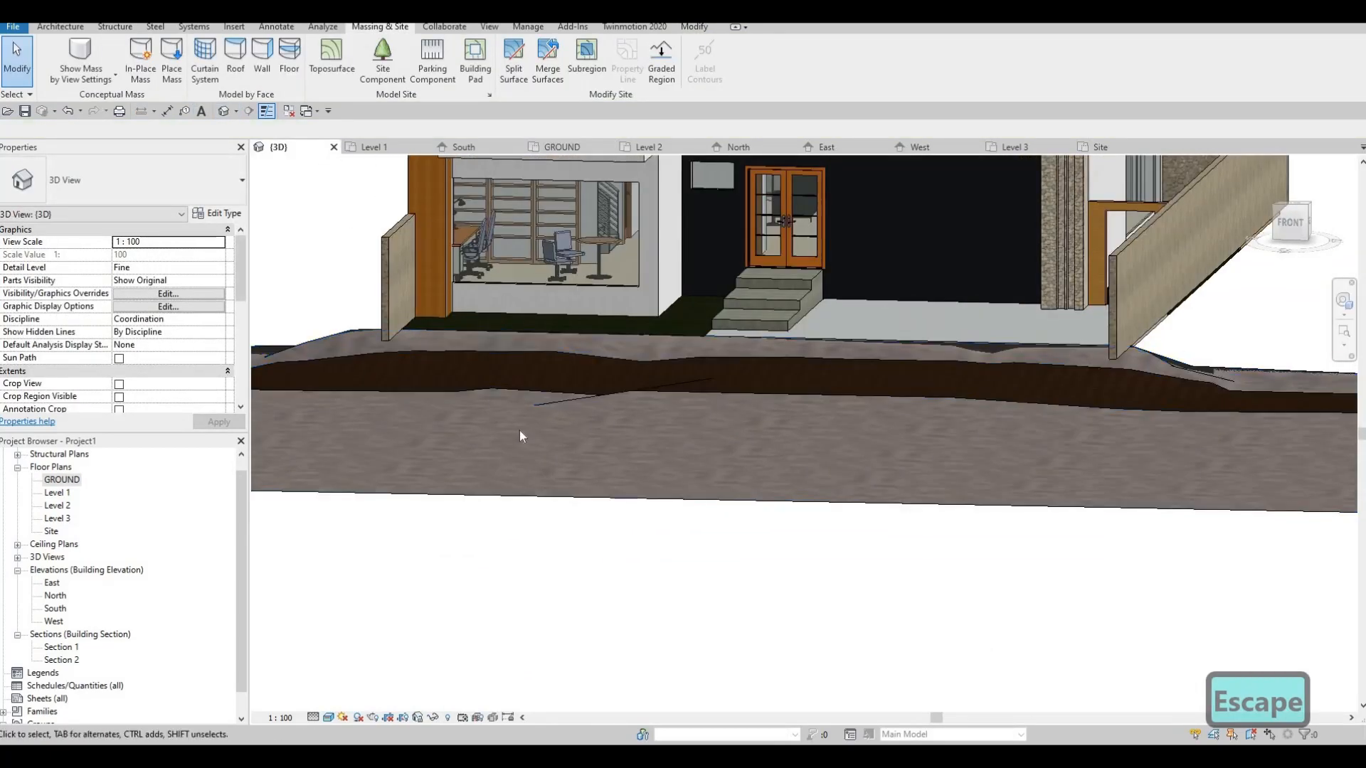
{"action": "middle_click_drag", "start_coordinate": [612, 416], "coordinate": [638, 376], "text": "shift"}
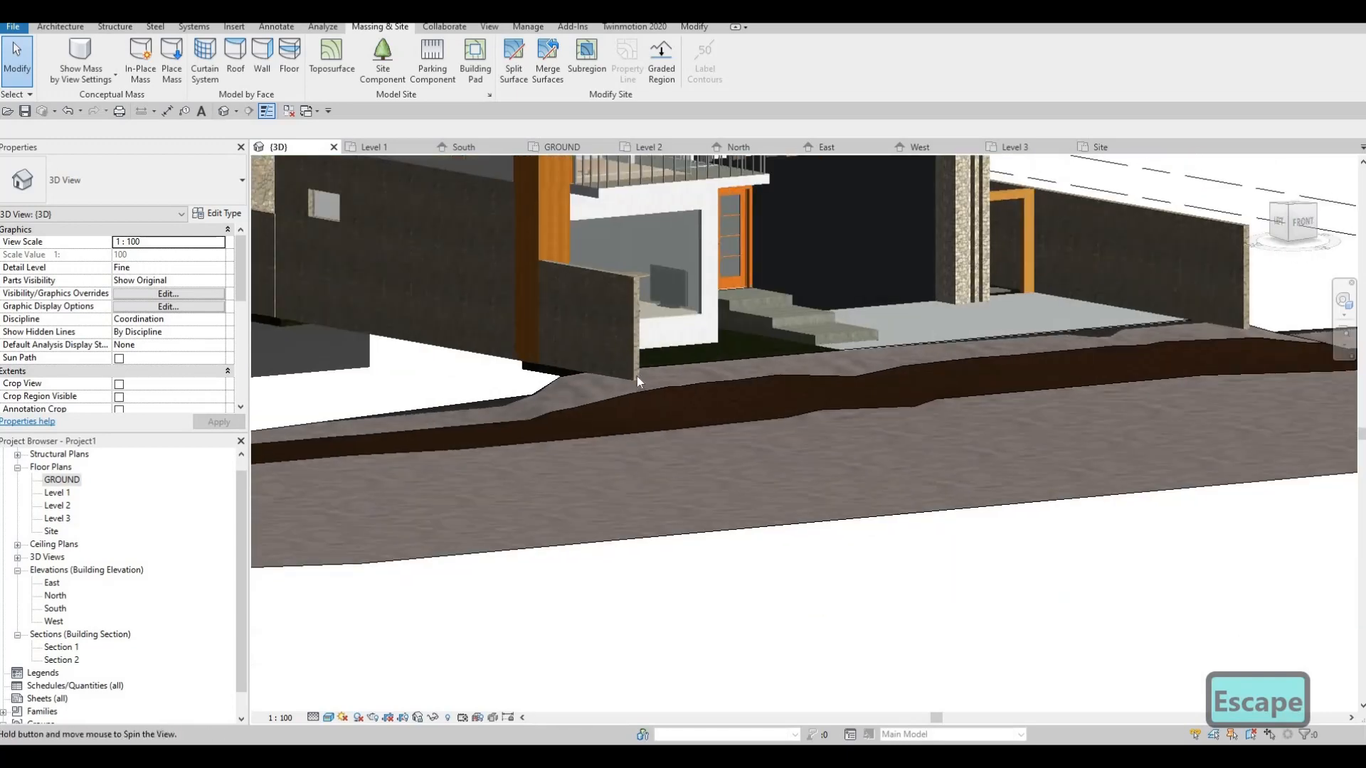
{"action": "left_click", "coordinate": [592, 373]}
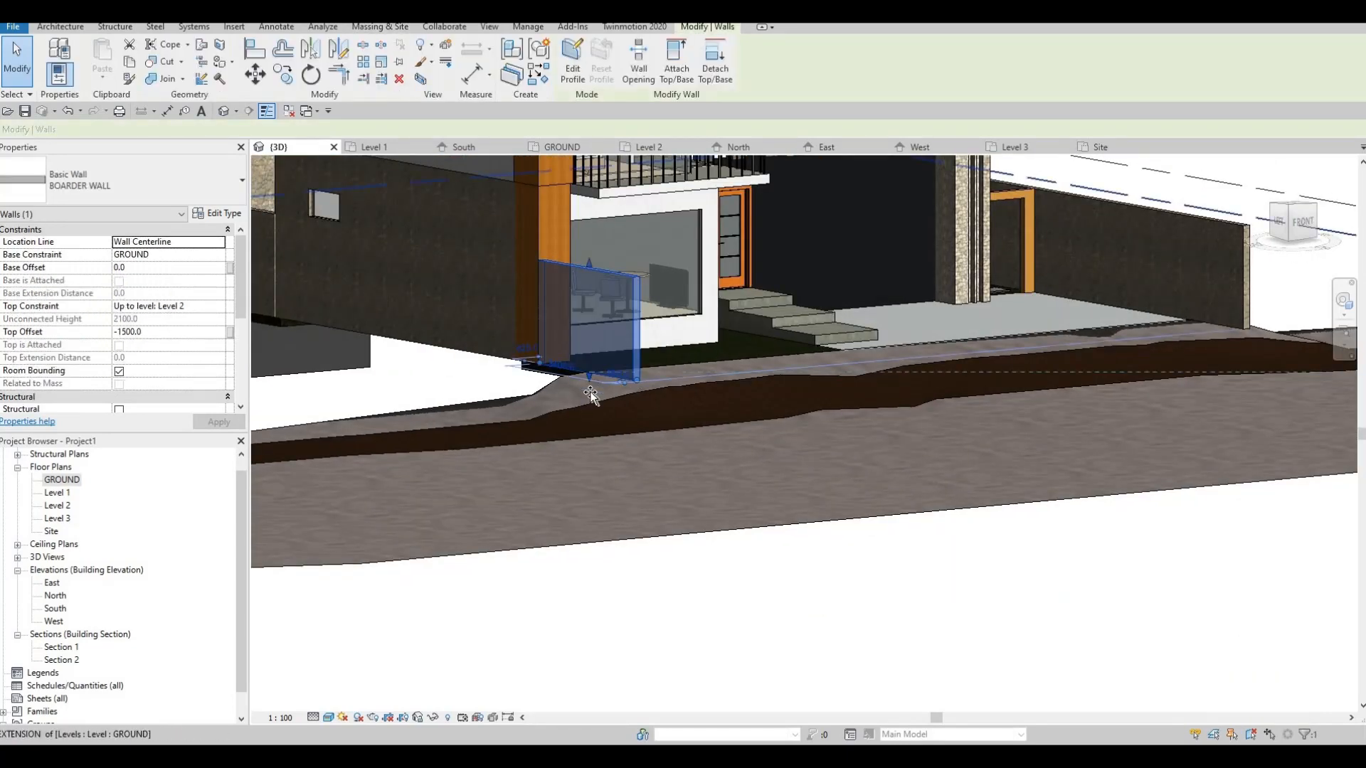
{"action": "left_click_drag", "start_coordinate": [590, 392], "coordinate": [677, 420]}
{"action": "key", "text": "Escape"}
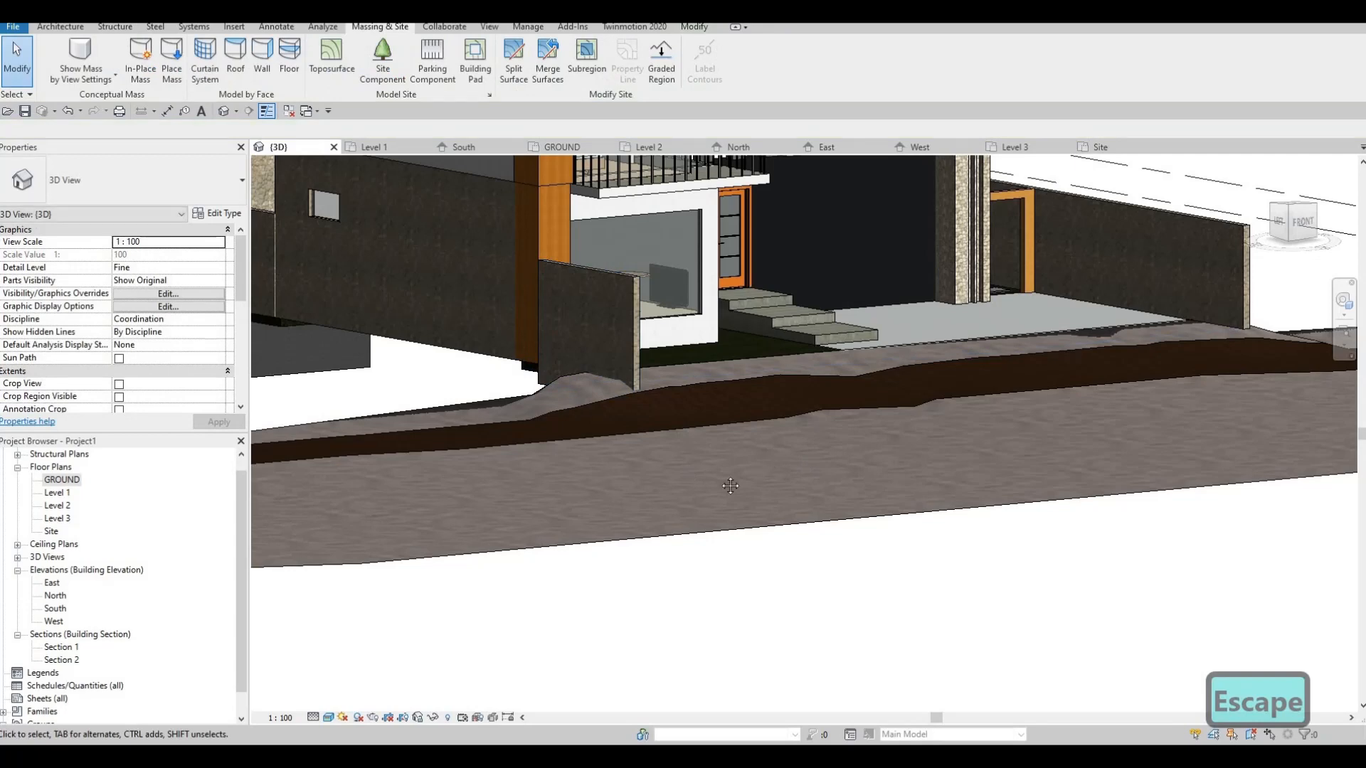
- Lower the base of the east border wall at the front so it reaches into the toposurface
{"action": "middle_click_drag", "start_coordinate": [730, 486], "coordinate": [1135, 352], "text": "shift"}
{"action": "left_click", "coordinate": [1120, 365]}
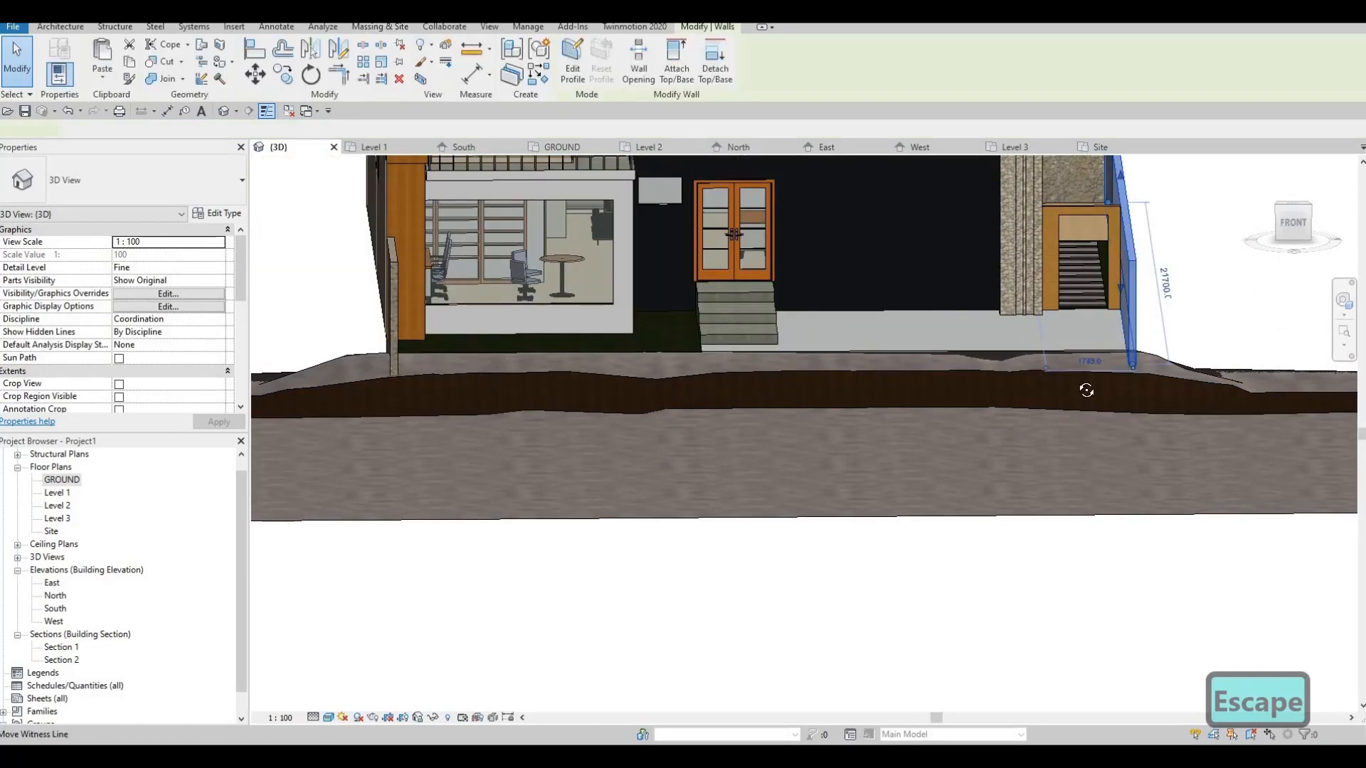
{"action": "middle_click_drag", "start_coordinate": [1087, 390], "coordinate": [1113, 298], "text": "shift"}
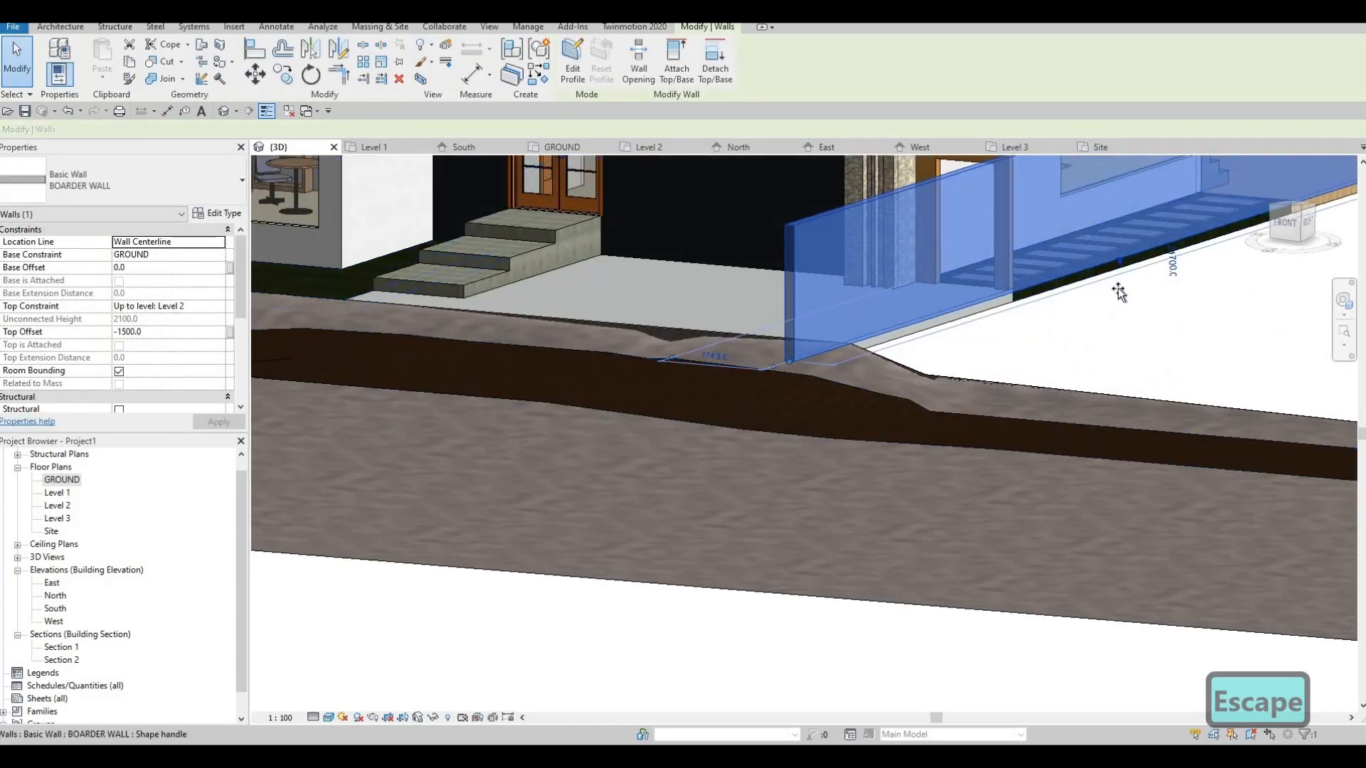
{"action": "key", "text": "Escape"}
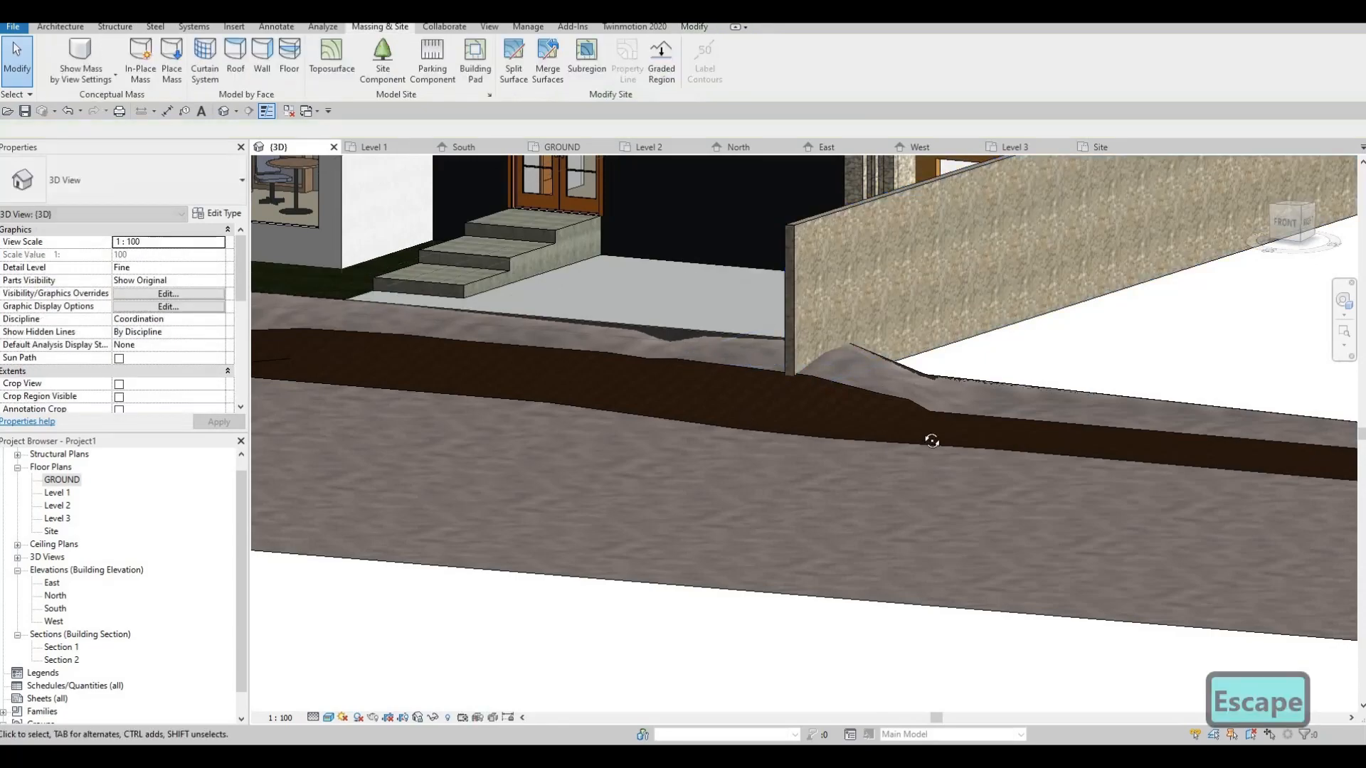
{"action": "key", "text": "Escape"}
- Examine in 3D how the front toposurface and subregion strip meet the border walls and entrance slab
{"action": "middle_click_drag", "start_coordinate": [932, 442], "coordinate": [1032, 310], "text": "shift"}
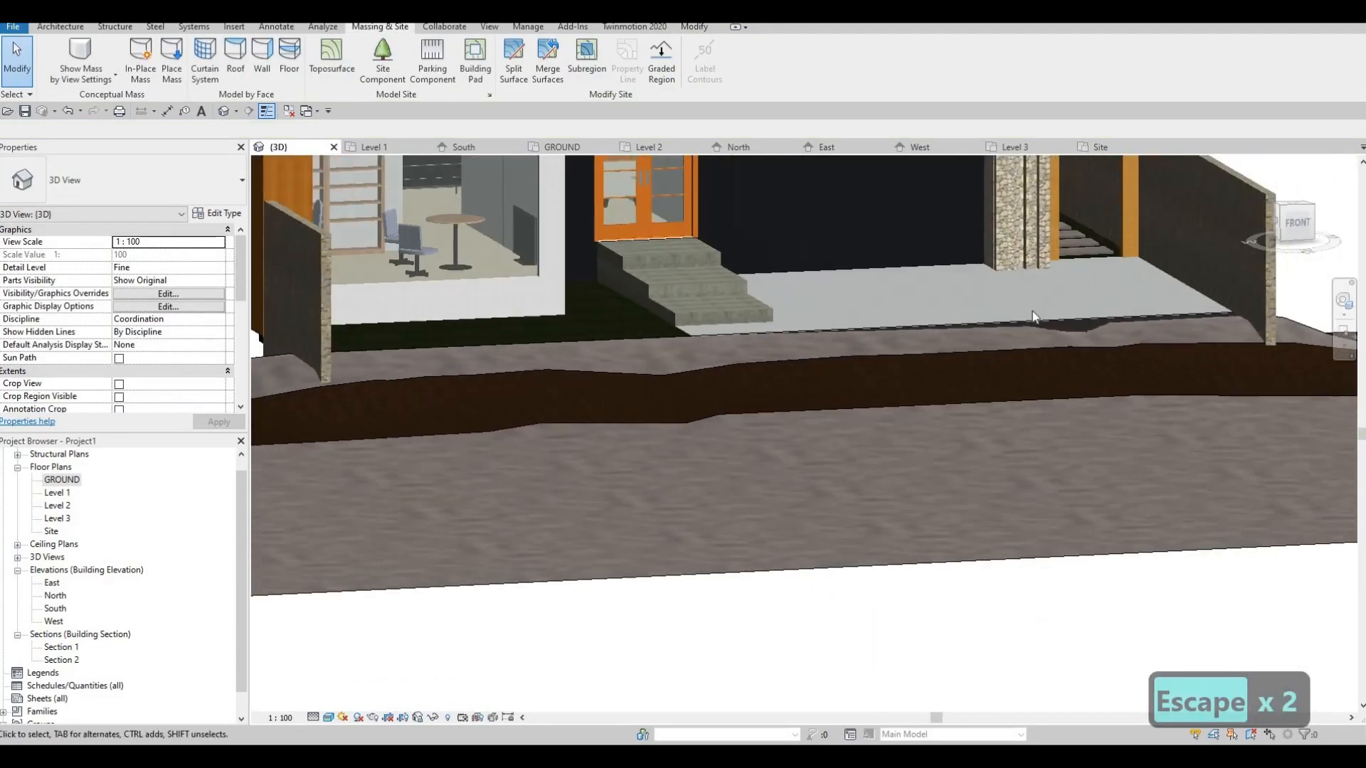
{"action": "scroll", "coordinate": [1100, 326], "scroll_direction": "up", "scroll_amount": 10}
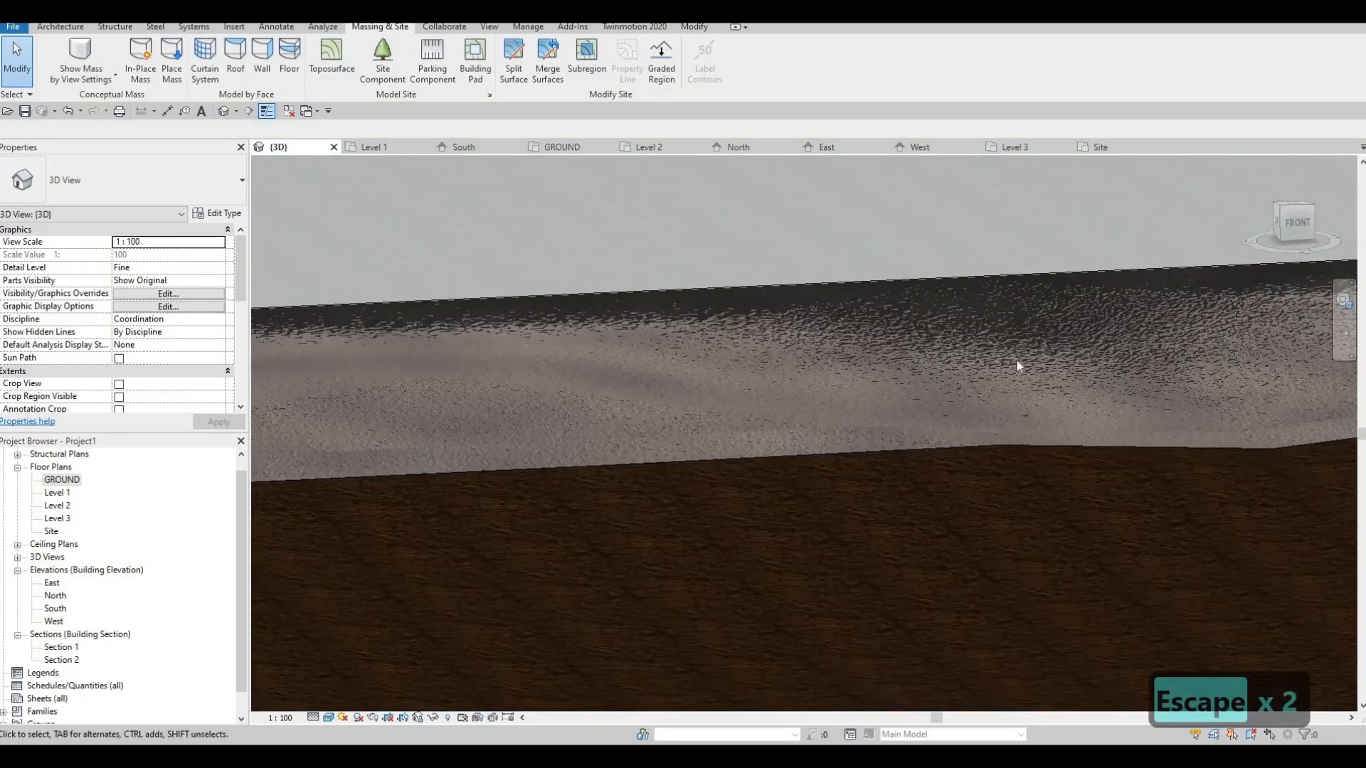
{"action": "scroll", "coordinate": [1016, 360], "scroll_direction": "down", "scroll_amount": 8}
{"action": "middle_click_drag", "start_coordinate": [918, 375], "coordinate": [1046, 408], "text": "shift"}
{"action": "scroll", "coordinate": [988, 364], "scroll_direction": "down", "scroll_amount": 3}
{"action": "scroll", "coordinate": [1036, 438], "scroll_direction": "down", "scroll_amount": 2}
{"action": "scroll", "coordinate": [1065, 441], "scroll_direction": "down", "scroll_amount": 3}
{"action": "middle_click_drag", "start_coordinate": [918, 427], "coordinate": [949, 410], "text": "shift"}
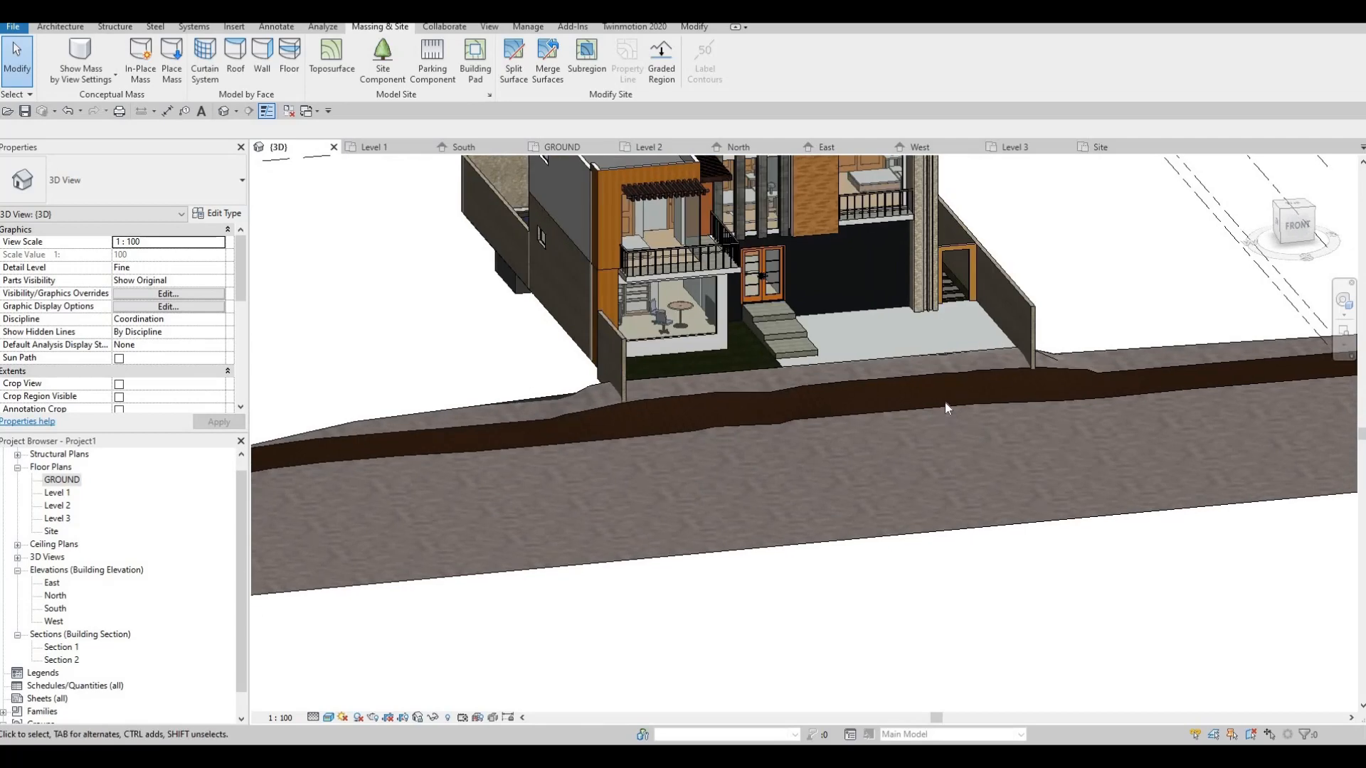
{"action": "scroll", "coordinate": [944, 403], "scroll_direction": "down", "scroll_amount": 2}
{"action": "scroll", "coordinate": [984, 339], "scroll_direction": "up", "scroll_amount": 5}
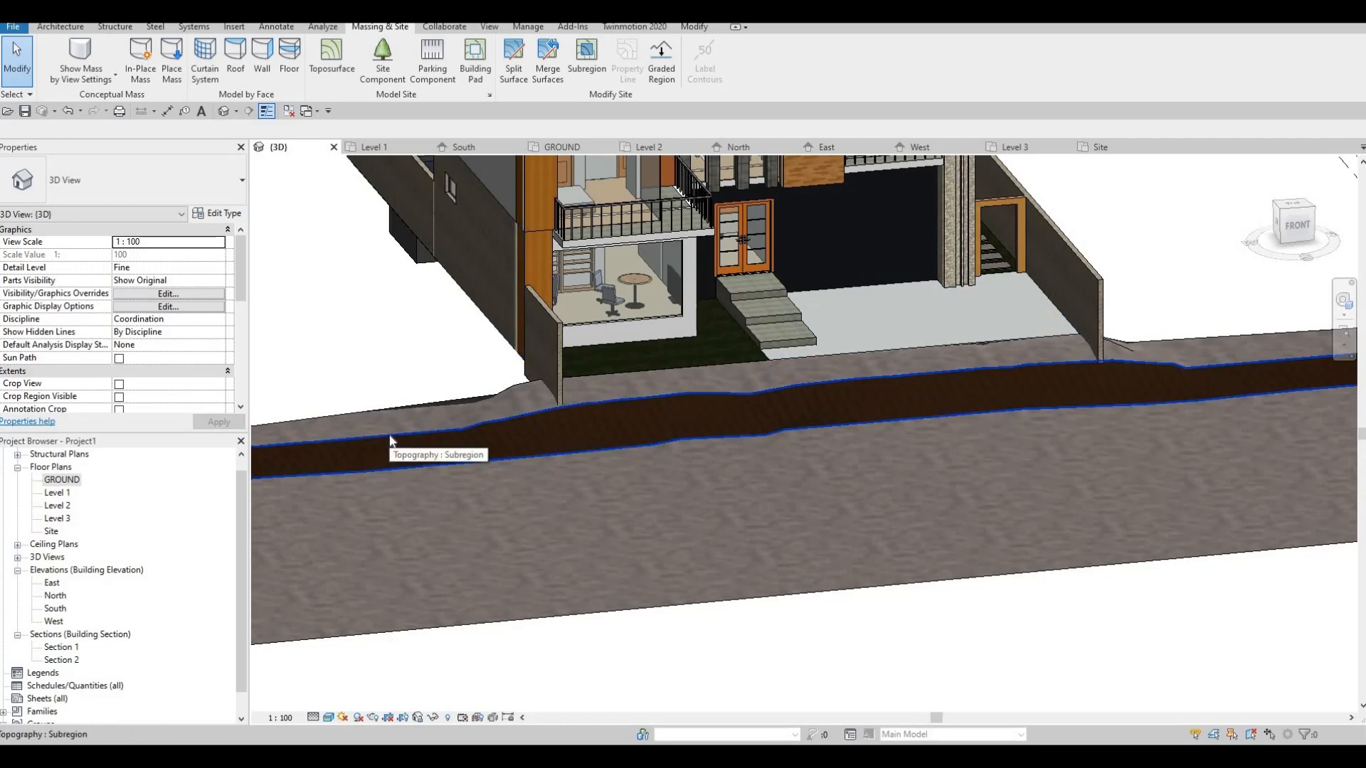
- Start a Split Surface sketch for the front toposurface in the GROUND plan
{"action": "double_click", "coordinate": [61, 480]}
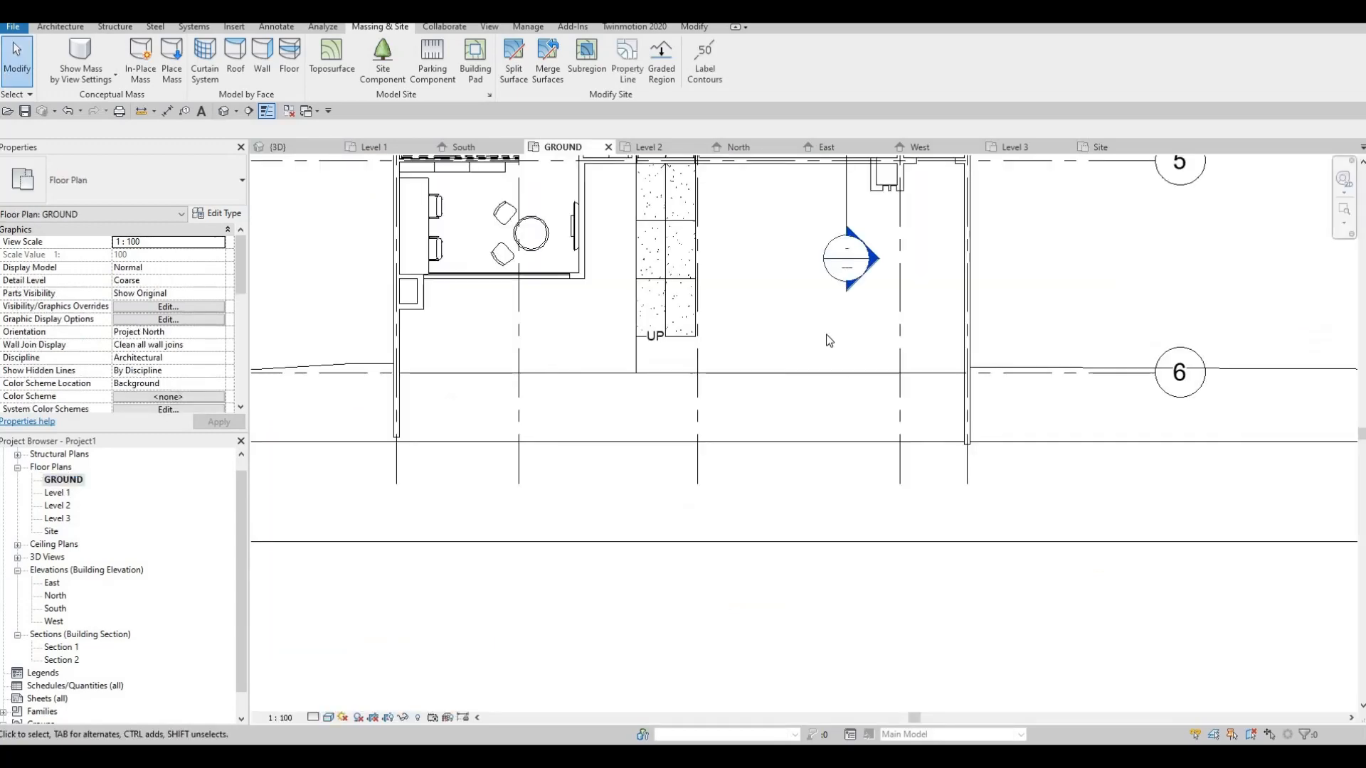
{"action": "scroll", "coordinate": [604, 253], "scroll_direction": "down", "scroll_amount": 3}
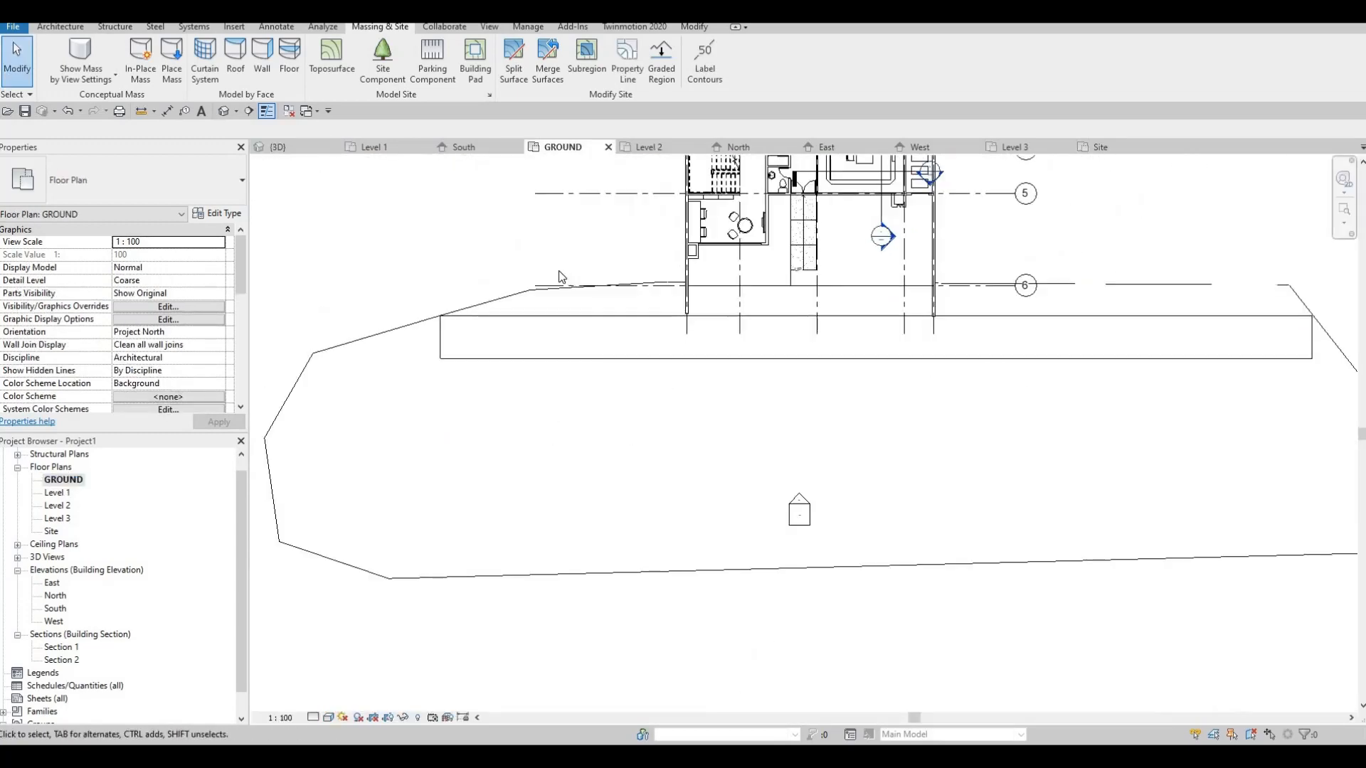
{"action": "left_click", "coordinate": [524, 298]}
{"action": "key", "text": "Escape"}
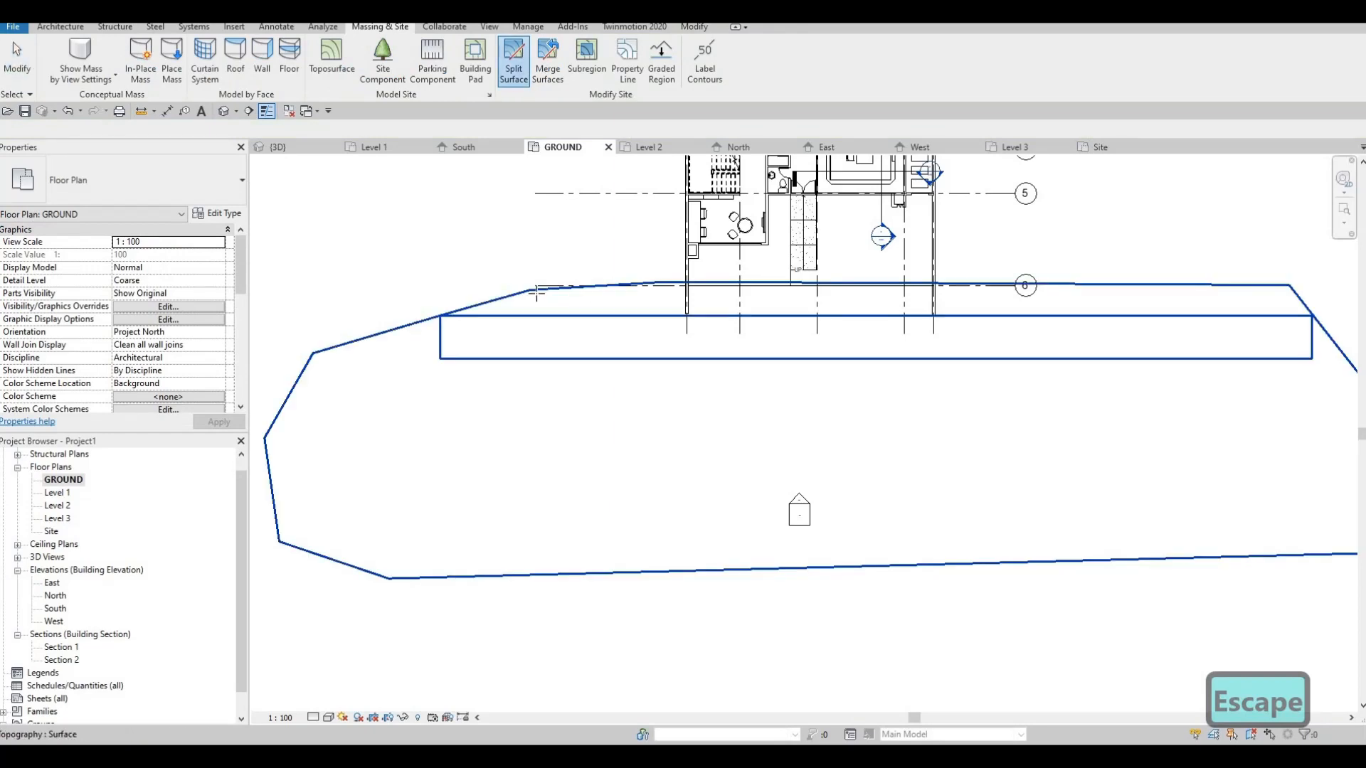
{"action": "left_click", "coordinate": [537, 292]}
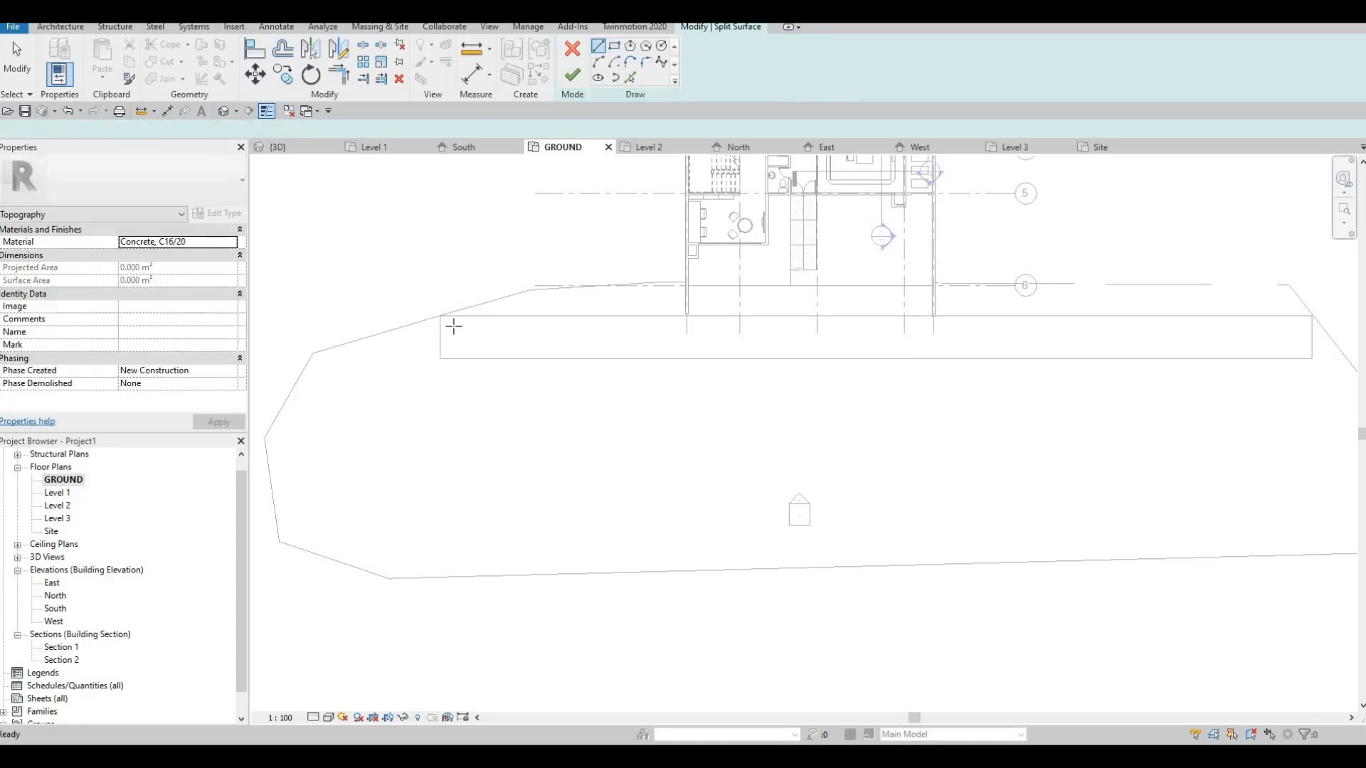
- Draw a split line along the subregion's north edge, from its northwest corner to the toposurface's east boundary, and finish the split
{"action": "scroll", "coordinate": [420, 308], "scroll_direction": "up", "scroll_amount": 5}
{"action": "scroll", "coordinate": [435, 321], "scroll_direction": "up", "scroll_amount": 3}
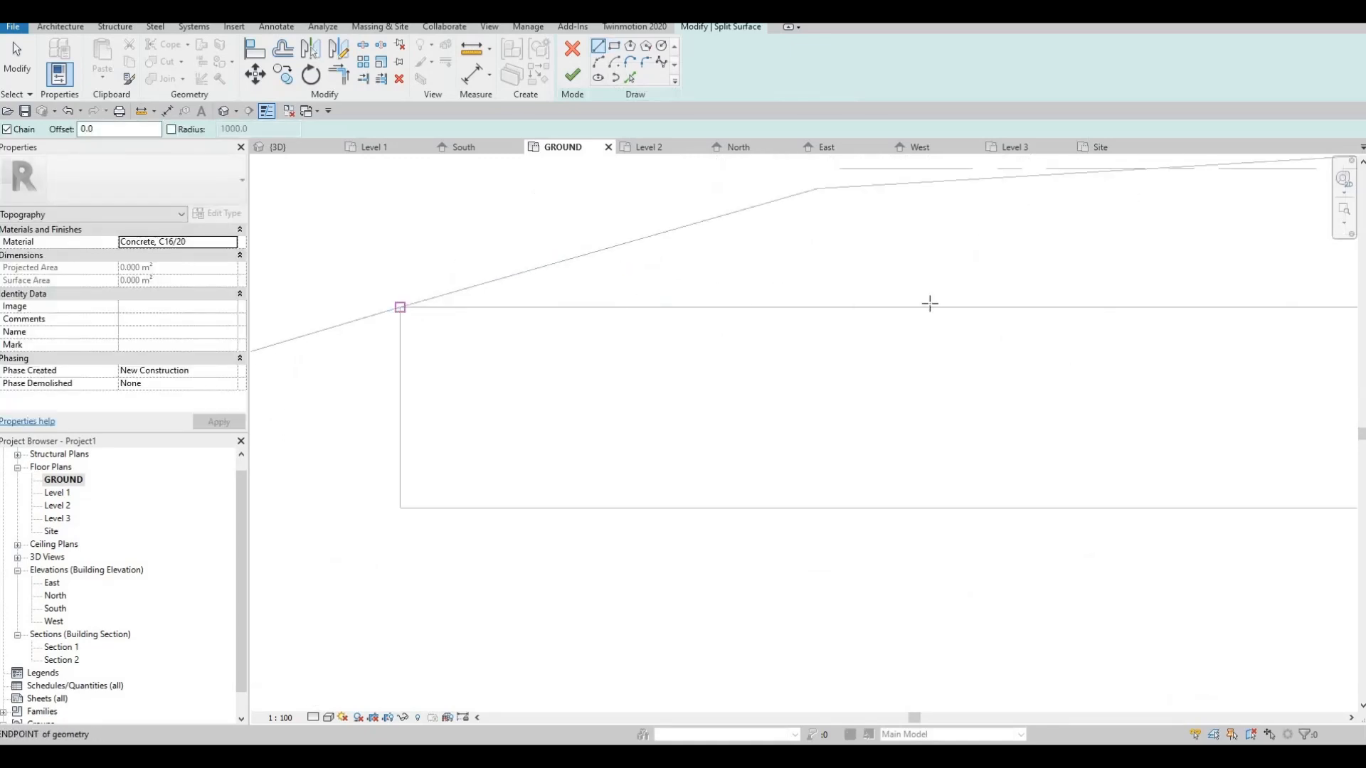
{"action": "left_click", "coordinate": [400, 307]}
{"action": "scroll", "coordinate": [917, 304], "scroll_direction": "down", "scroll_amount": 2}
{"action": "middle_click_drag", "start_coordinate": [925, 306], "coordinate": [582, 354]}
{"action": "scroll", "coordinate": [889, 370], "scroll_direction": "down", "scroll_amount": 1}
{"action": "middle_click_drag", "start_coordinate": [1102, 385], "coordinate": [671, 396]}
{"action": "scroll", "coordinate": [925, 356], "scroll_direction": "down", "scroll_amount": 4}
{"action": "middle_click_drag", "start_coordinate": [1025, 342], "coordinate": [740, 381]}
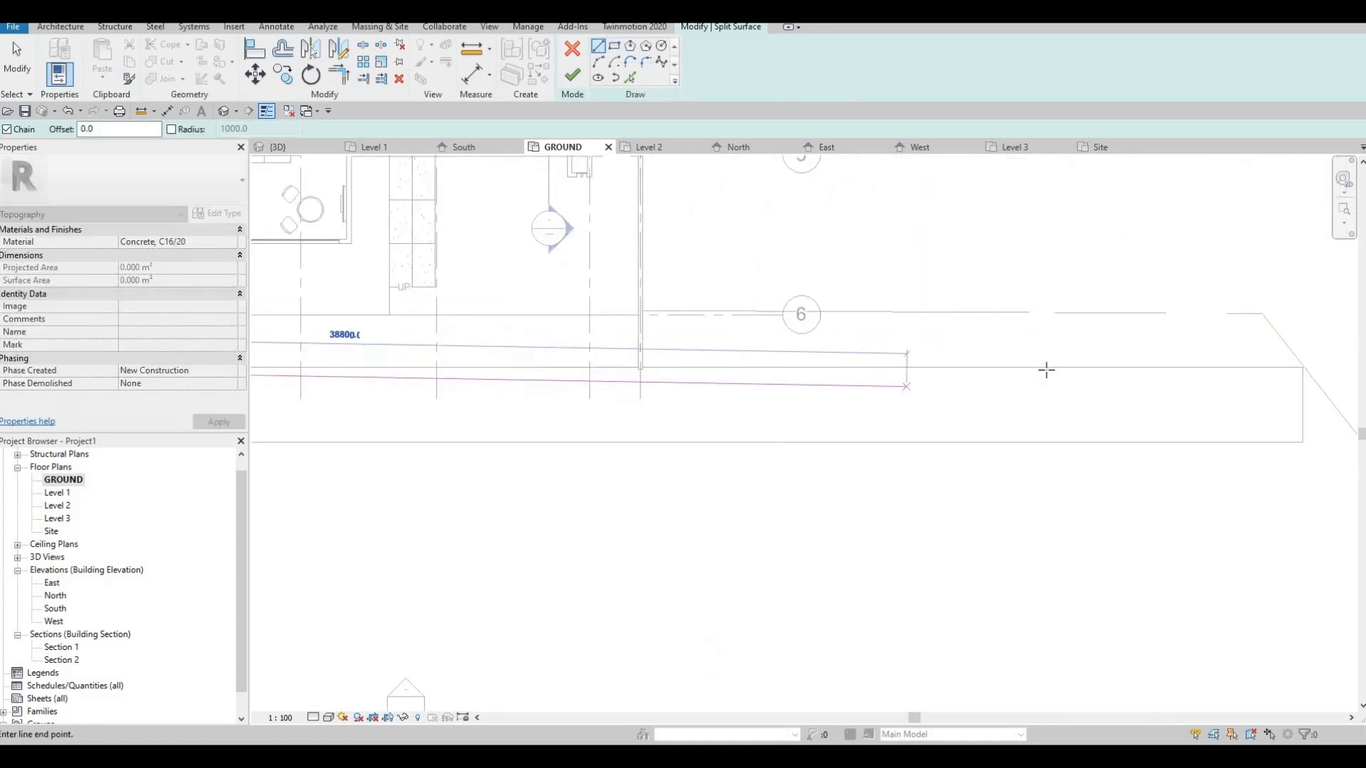
{"action": "middle_click_drag", "start_coordinate": [1068, 370], "coordinate": [848, 370]}
{"action": "scroll", "coordinate": [1053, 374], "scroll_direction": "up", "scroll_amount": 2}
{"action": "left_click", "coordinate": [1111, 361]}
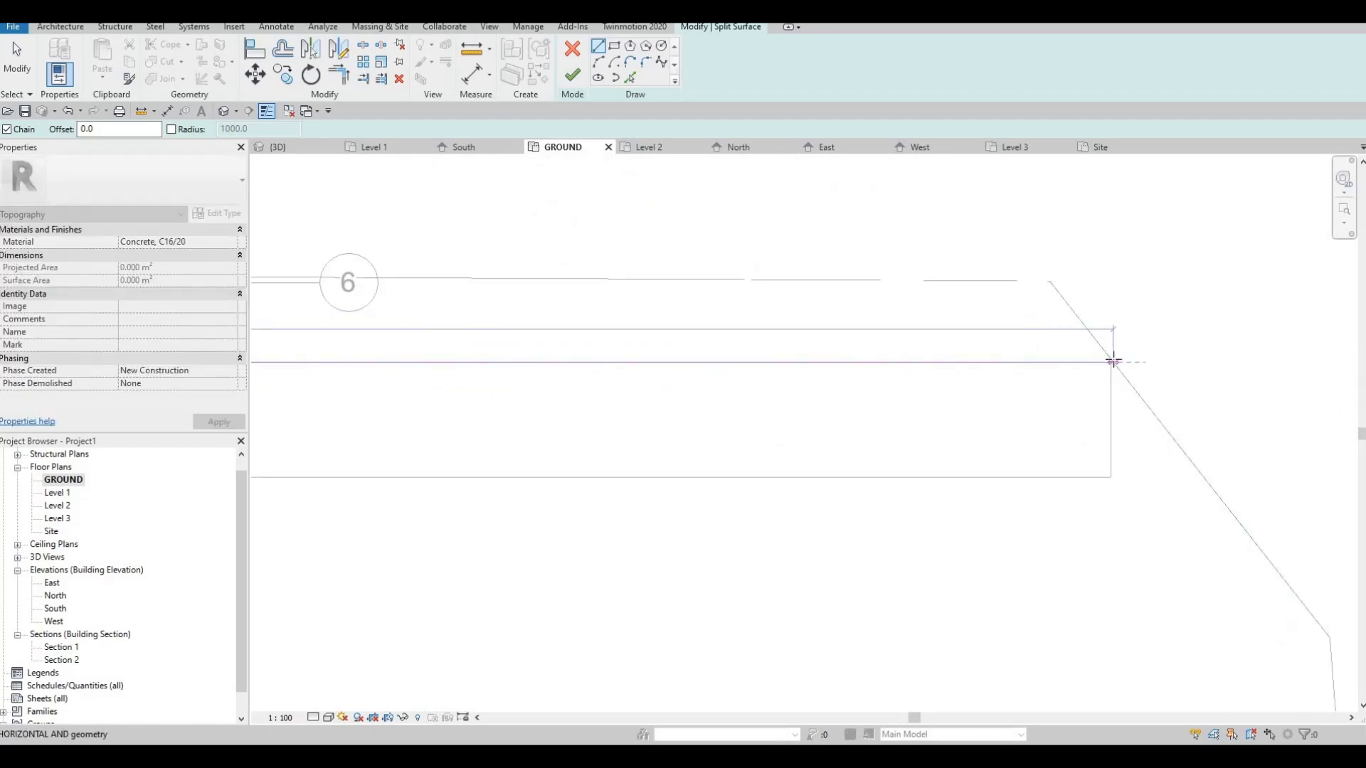
{"action": "scroll", "coordinate": [1114, 362], "scroll_direction": "up", "scroll_amount": 2}
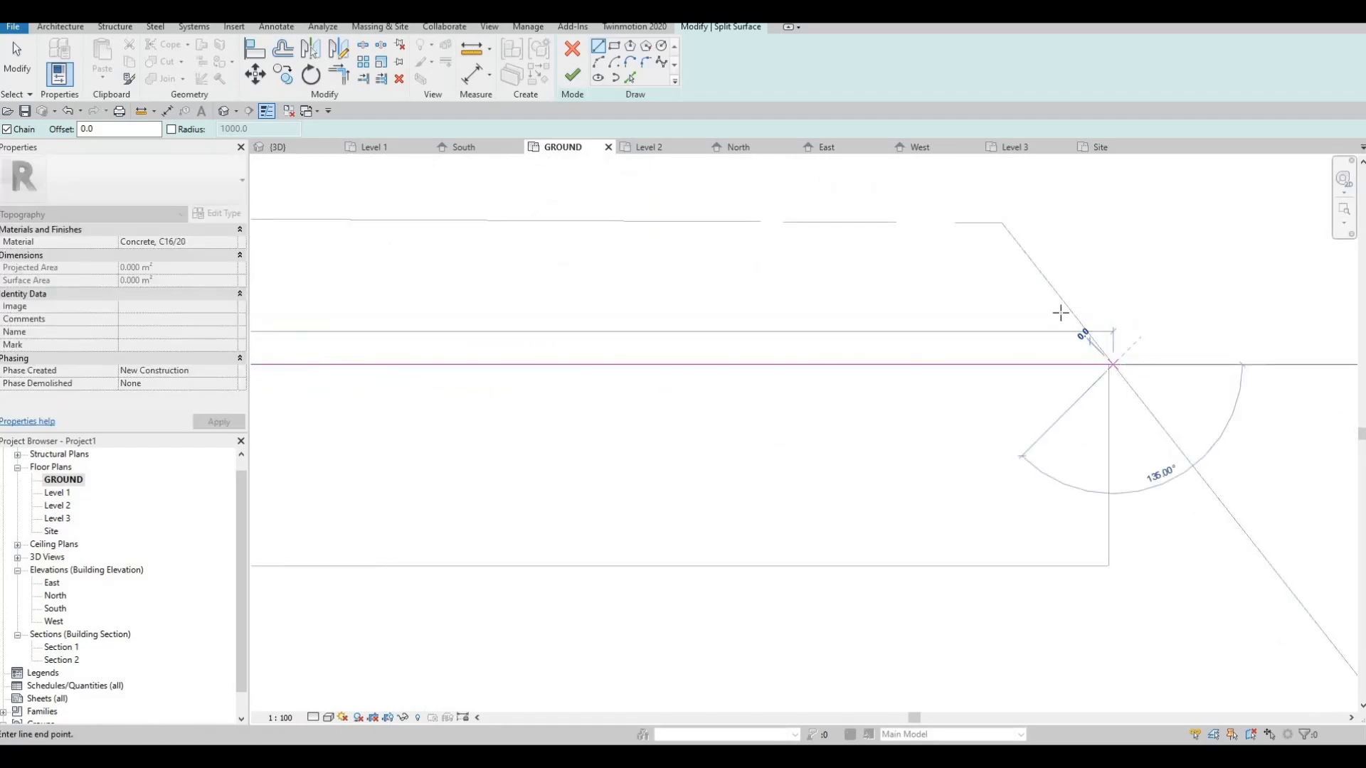
{"action": "key", "text": "Escape"}
{"action": "scroll", "coordinate": [899, 316], "scroll_direction": "down", "scroll_amount": 4}
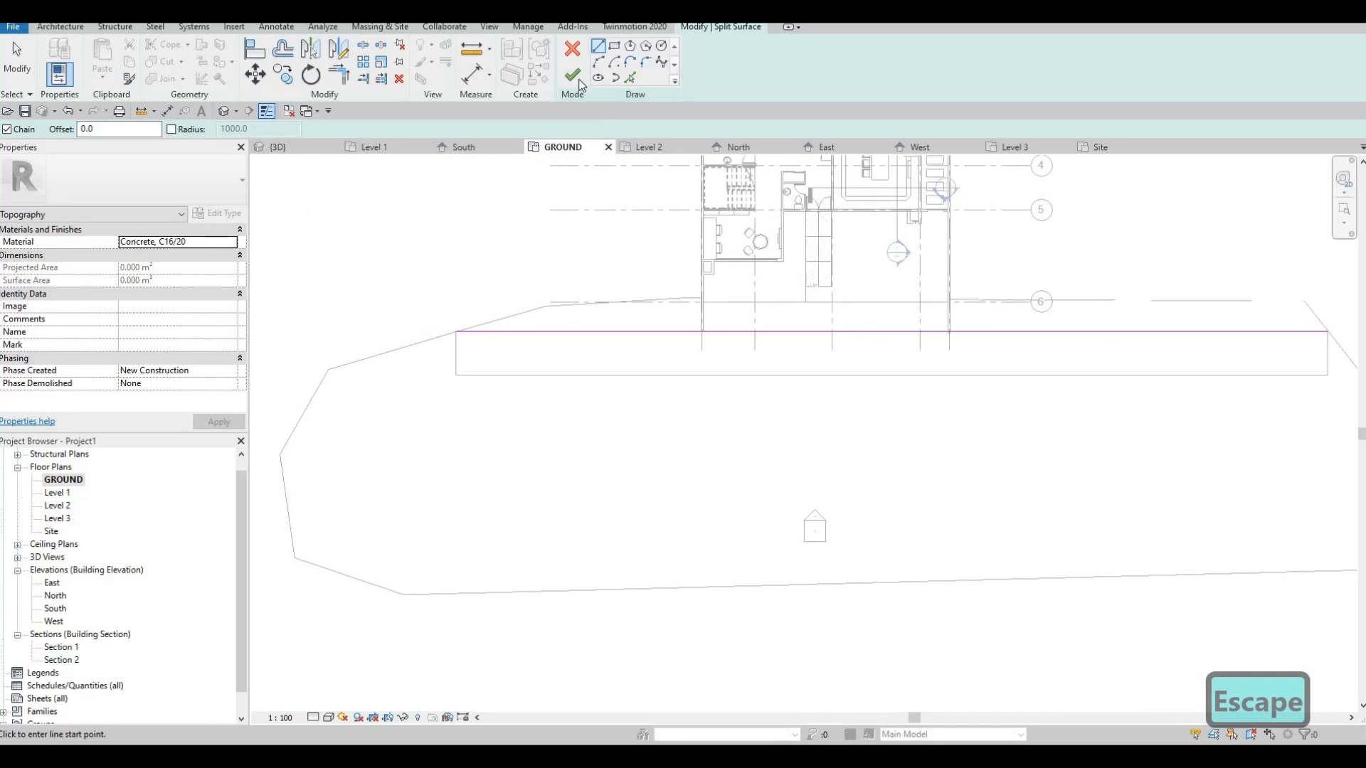
{"action": "key", "text": "Escape"}
{"action": "key", "text": "Escape"}
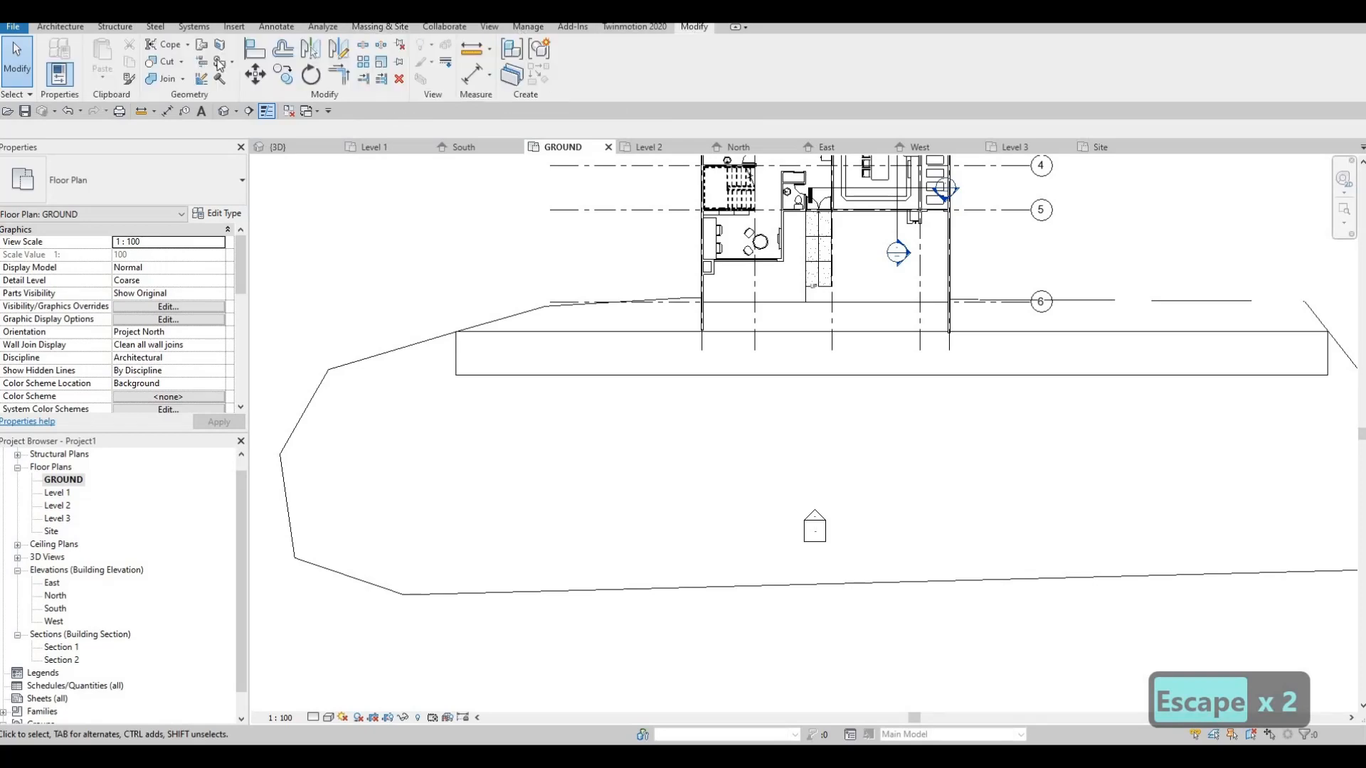
{"action": "key", "text": "p"}
{"action": "key", "text": "t"}
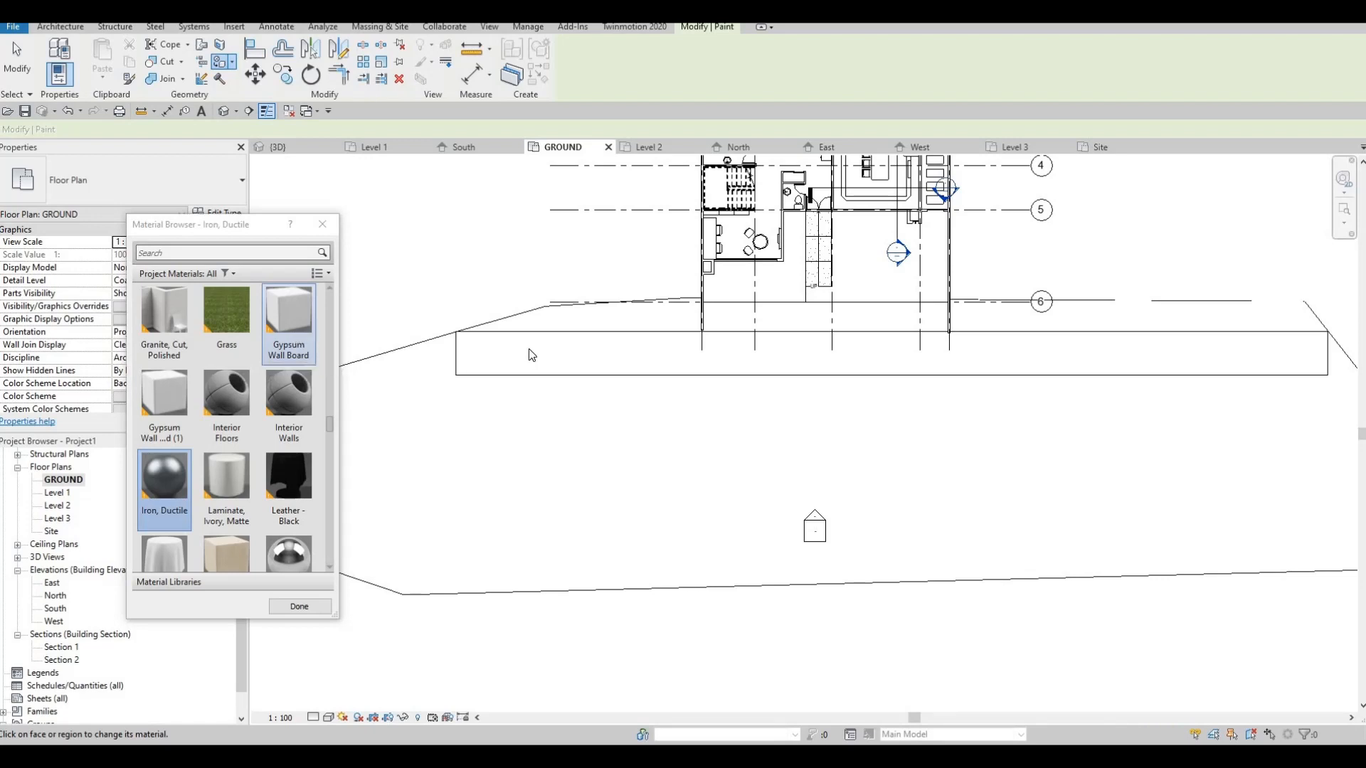
{"action": "key", "text": "Escape"}
{"action": "key", "text": "Escape"}
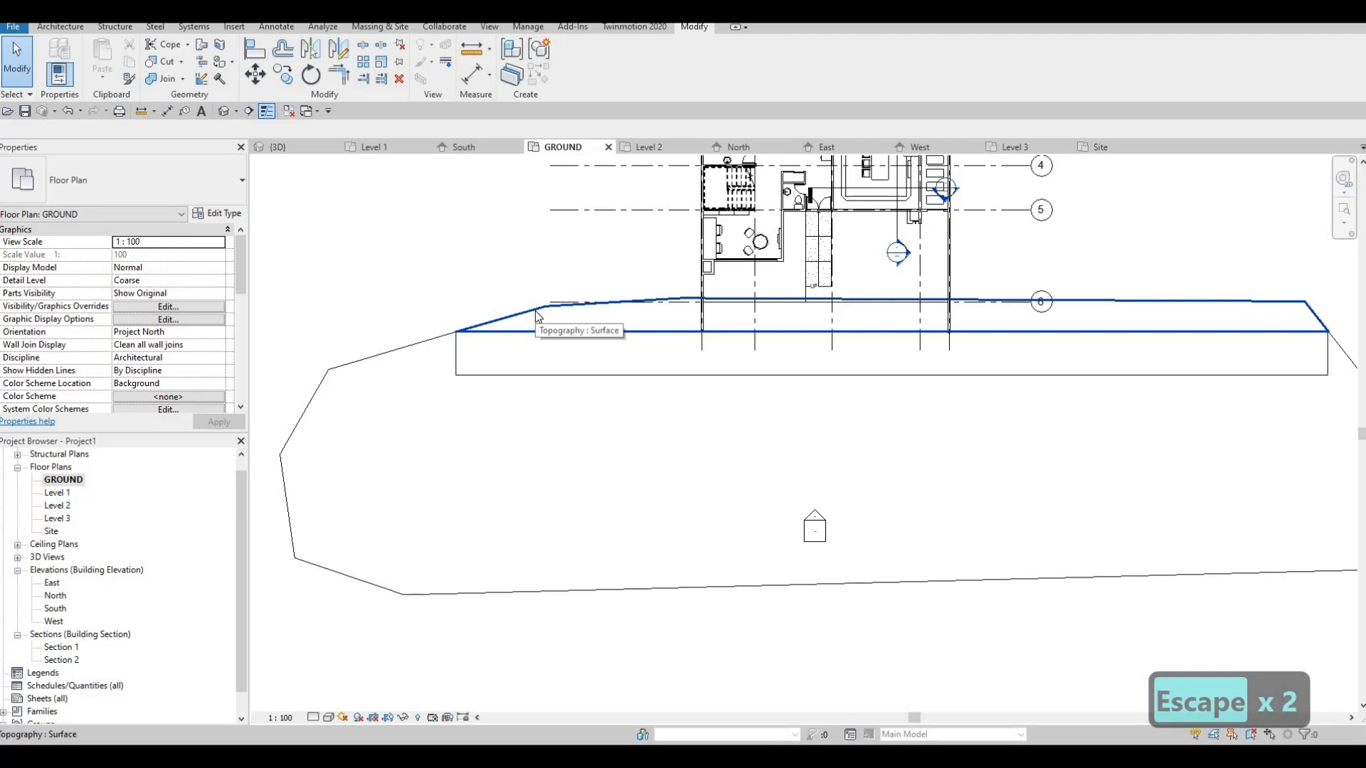
{"action": "left_click", "coordinate": [537, 316]}
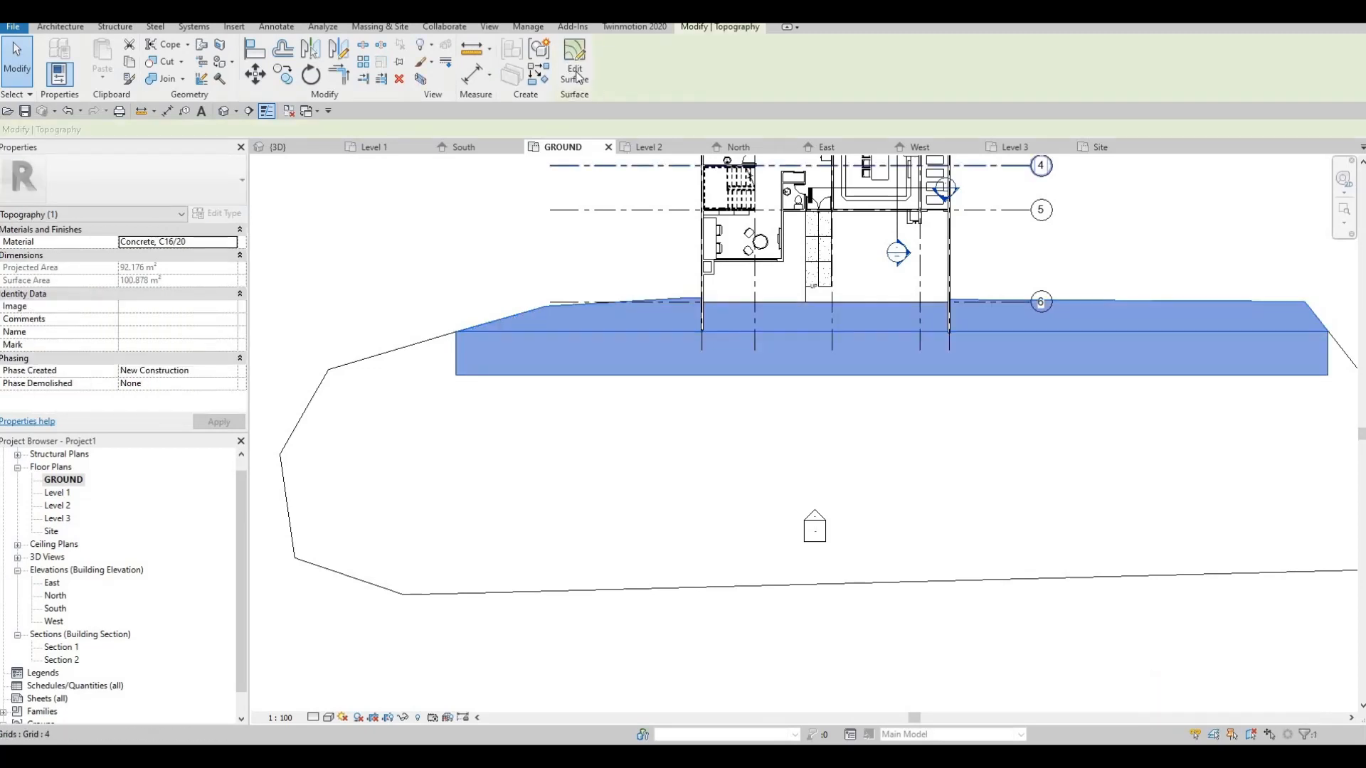
{"action": "key", "text": "Escape"}
{"action": "key", "text": "Escape"}
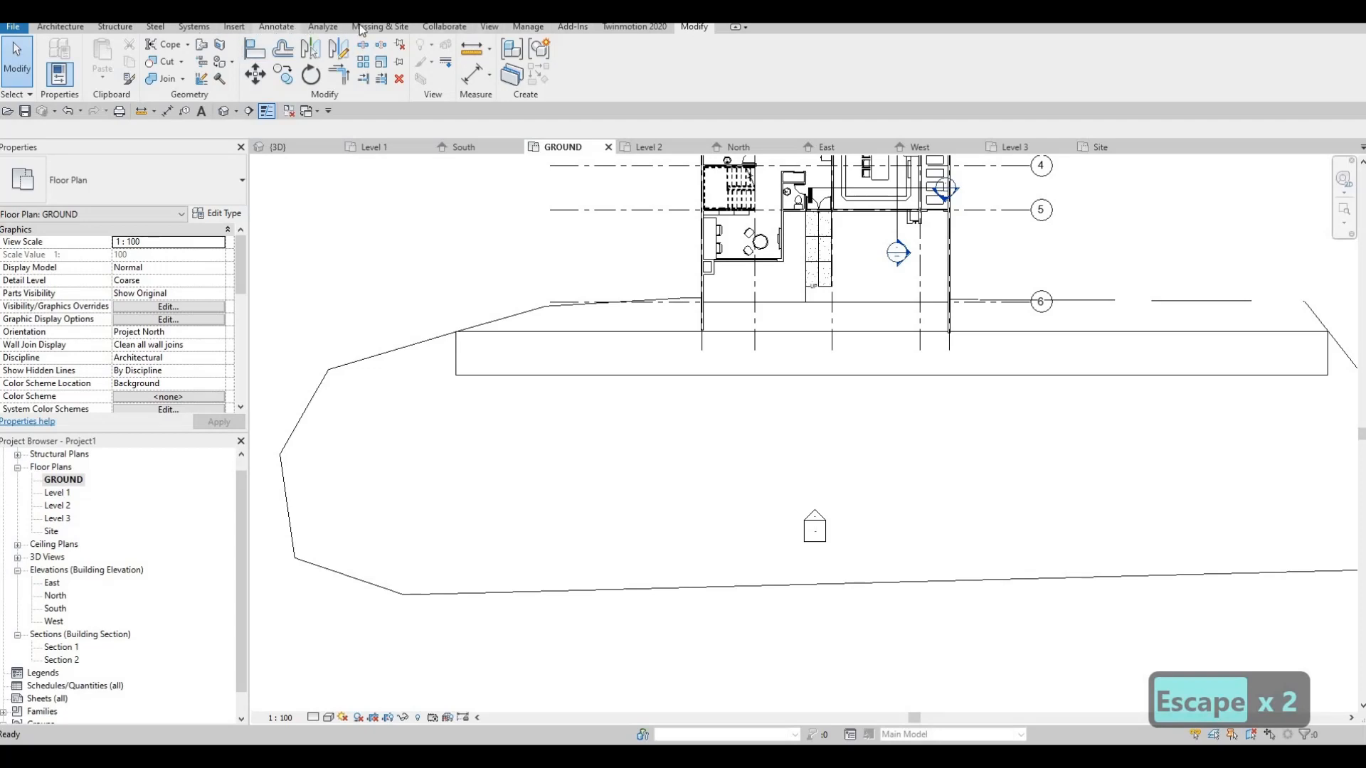
- Sketch an L-shaped split line on the front strip, about 1790 mm south from the walkway's west edge and west to the subregion's northwest corner
{"action": "left_click", "coordinate": [381, 27]}
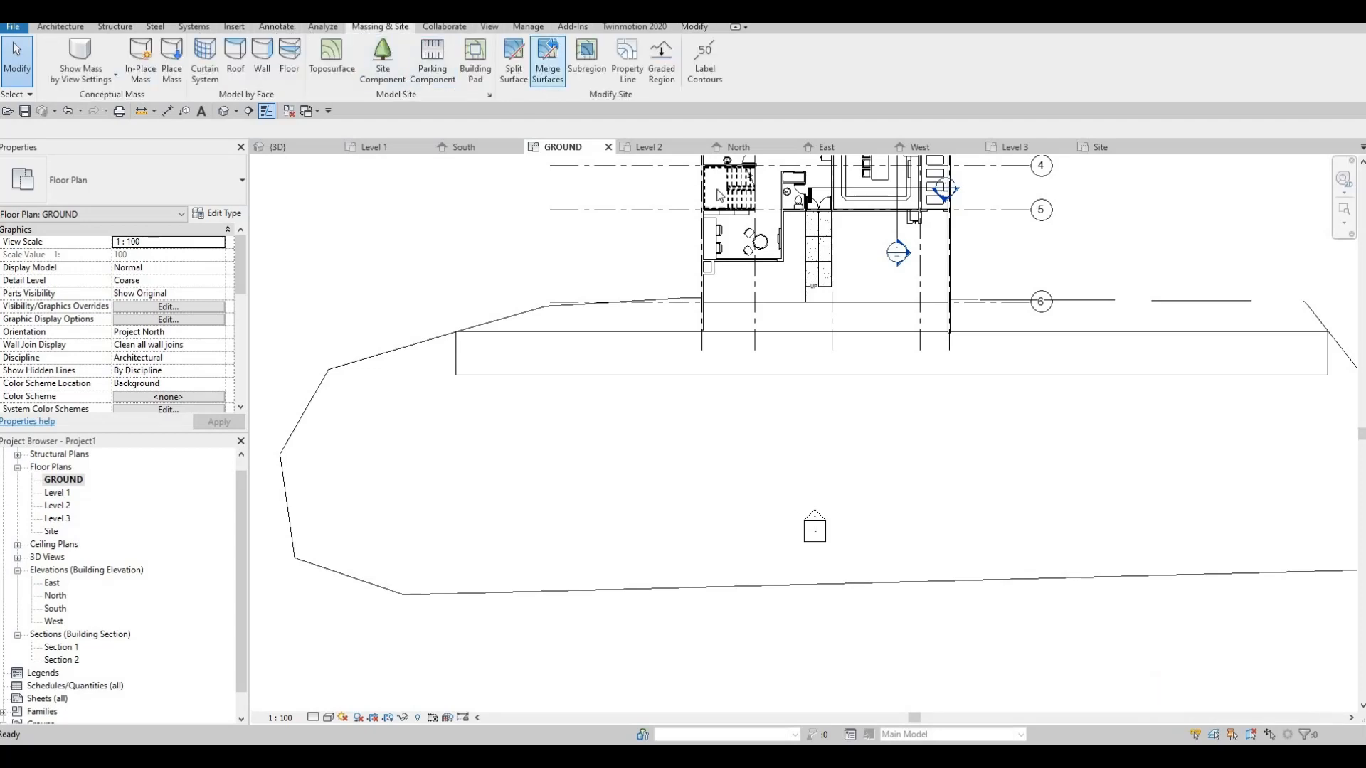
{"action": "left_click", "coordinate": [514, 62]}
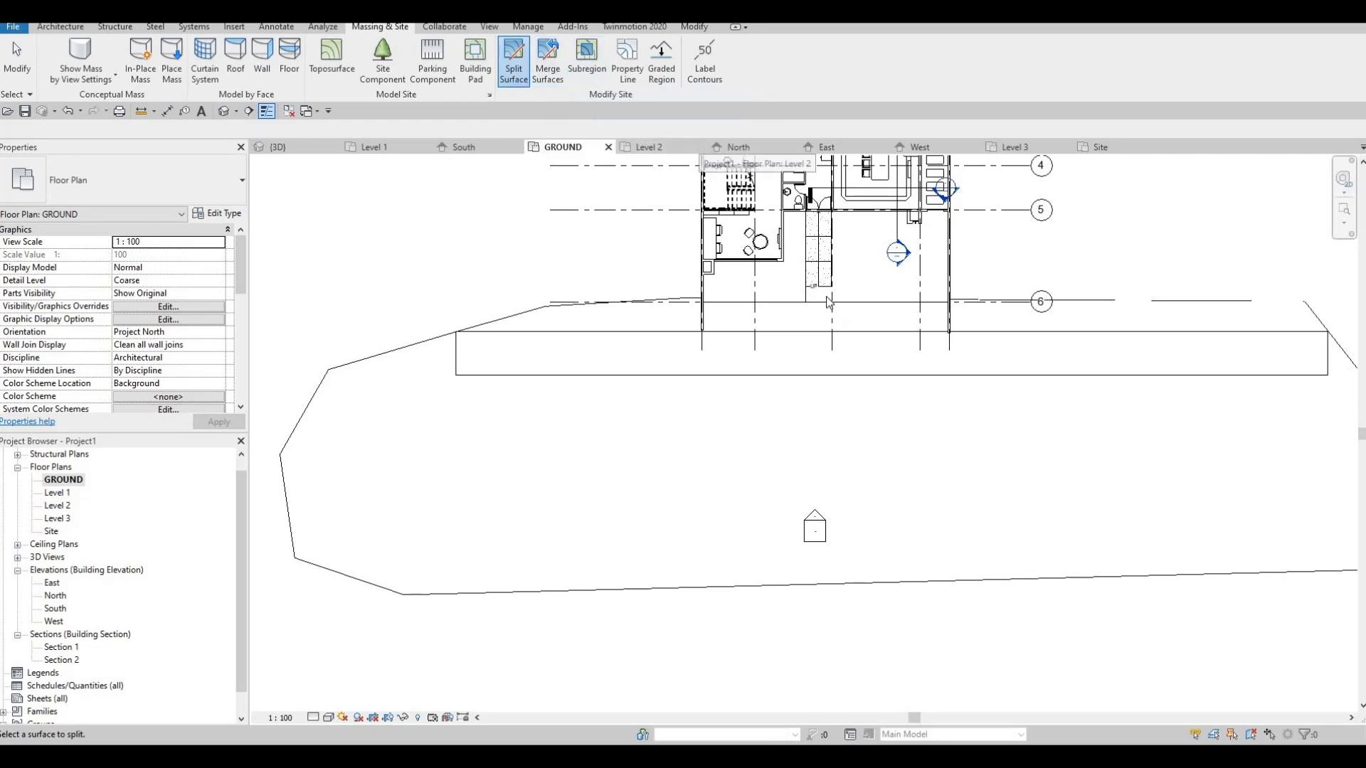
{"action": "scroll", "coordinate": [842, 318], "scroll_direction": "up", "scroll_amount": 3}
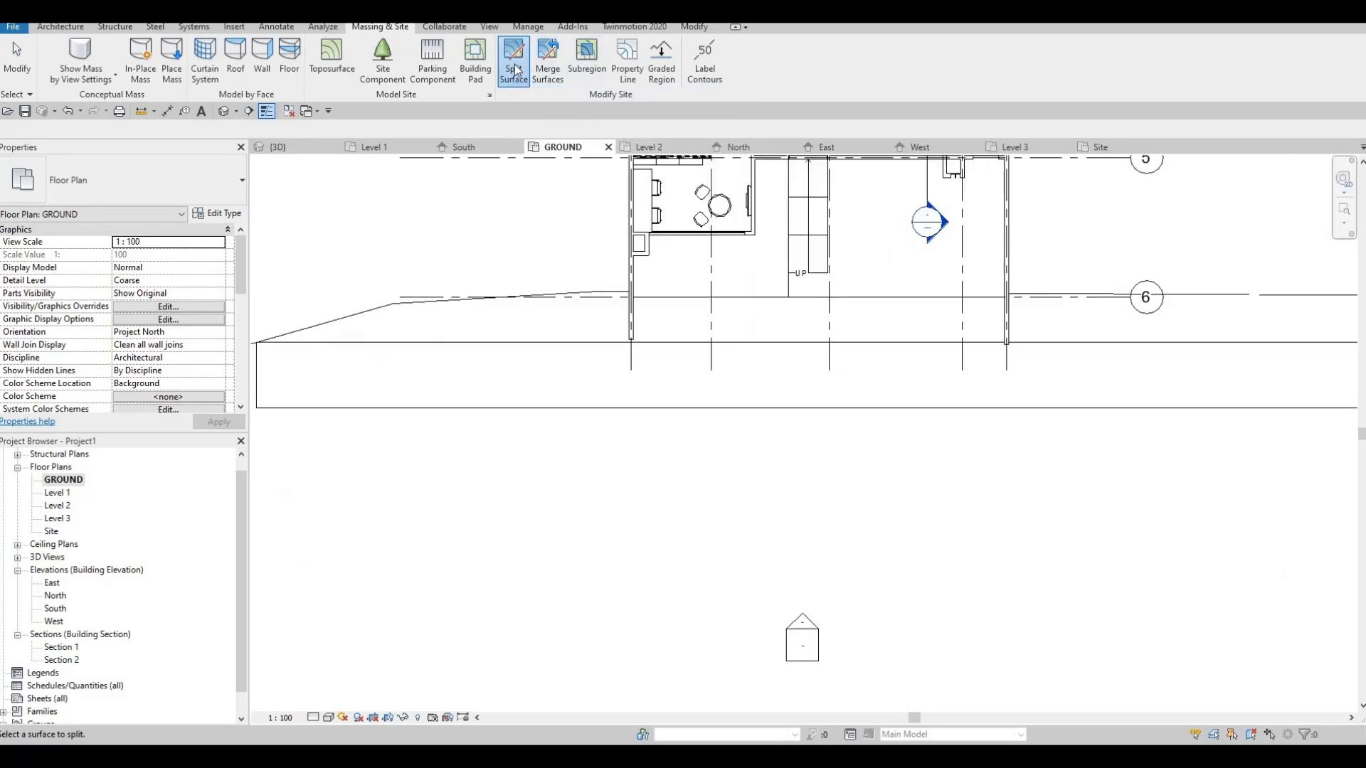
{"action": "left_click", "coordinate": [469, 293]}
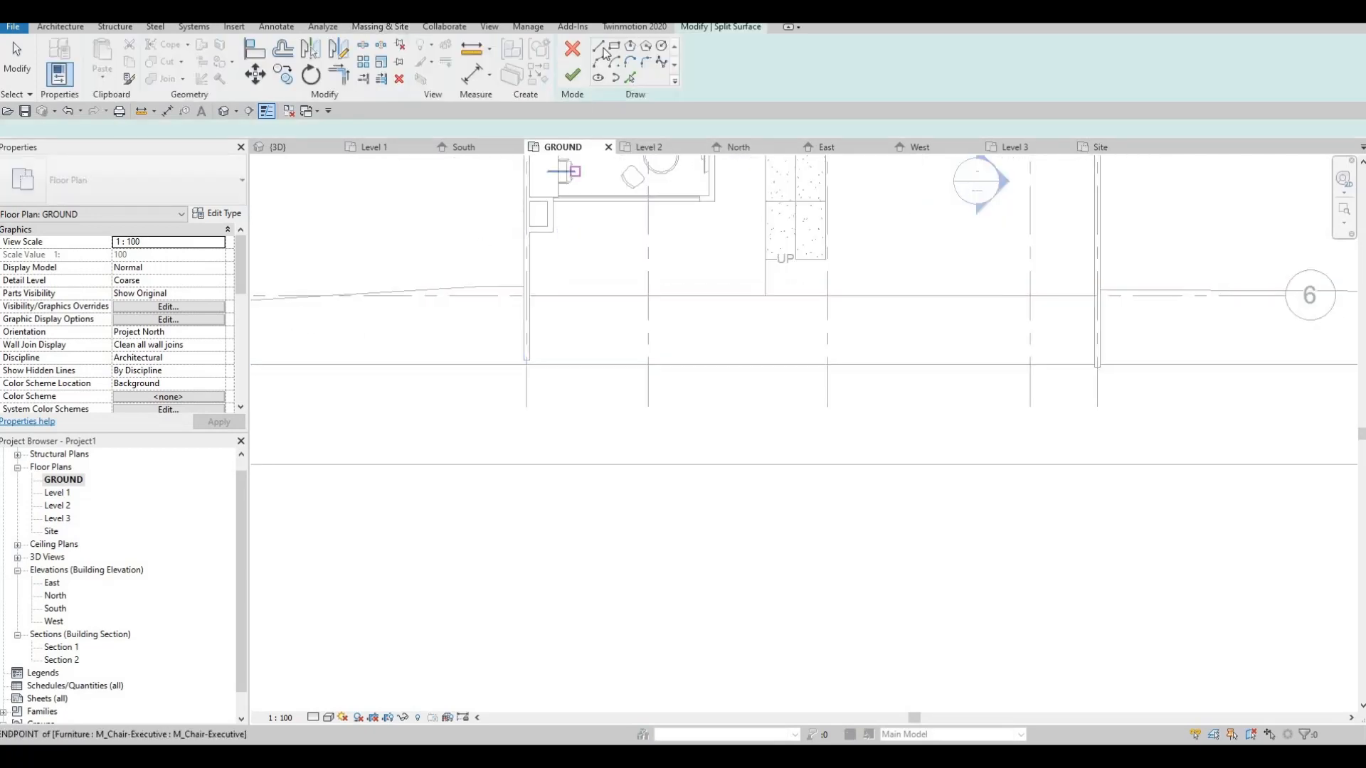
{"action": "left_click", "coordinate": [766, 295]}
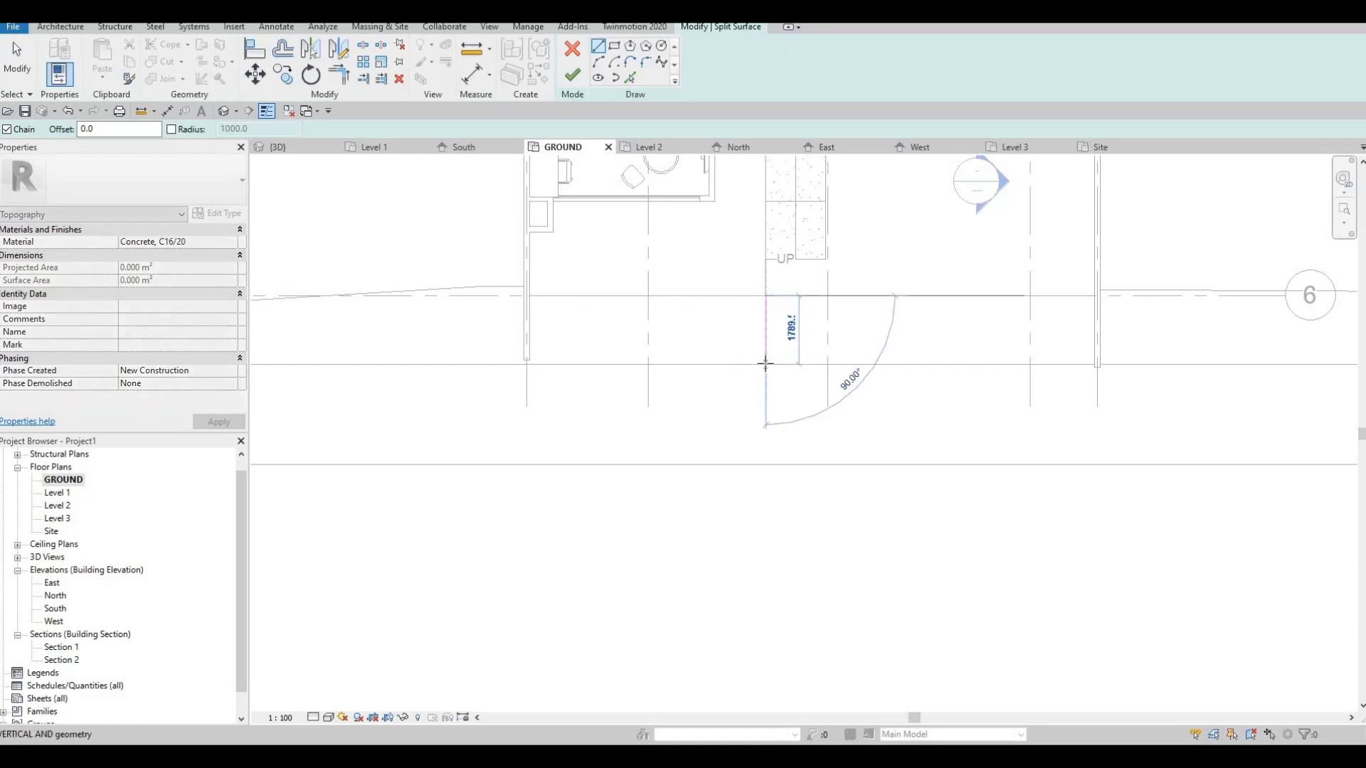
{"action": "left_click", "coordinate": [765, 364]}
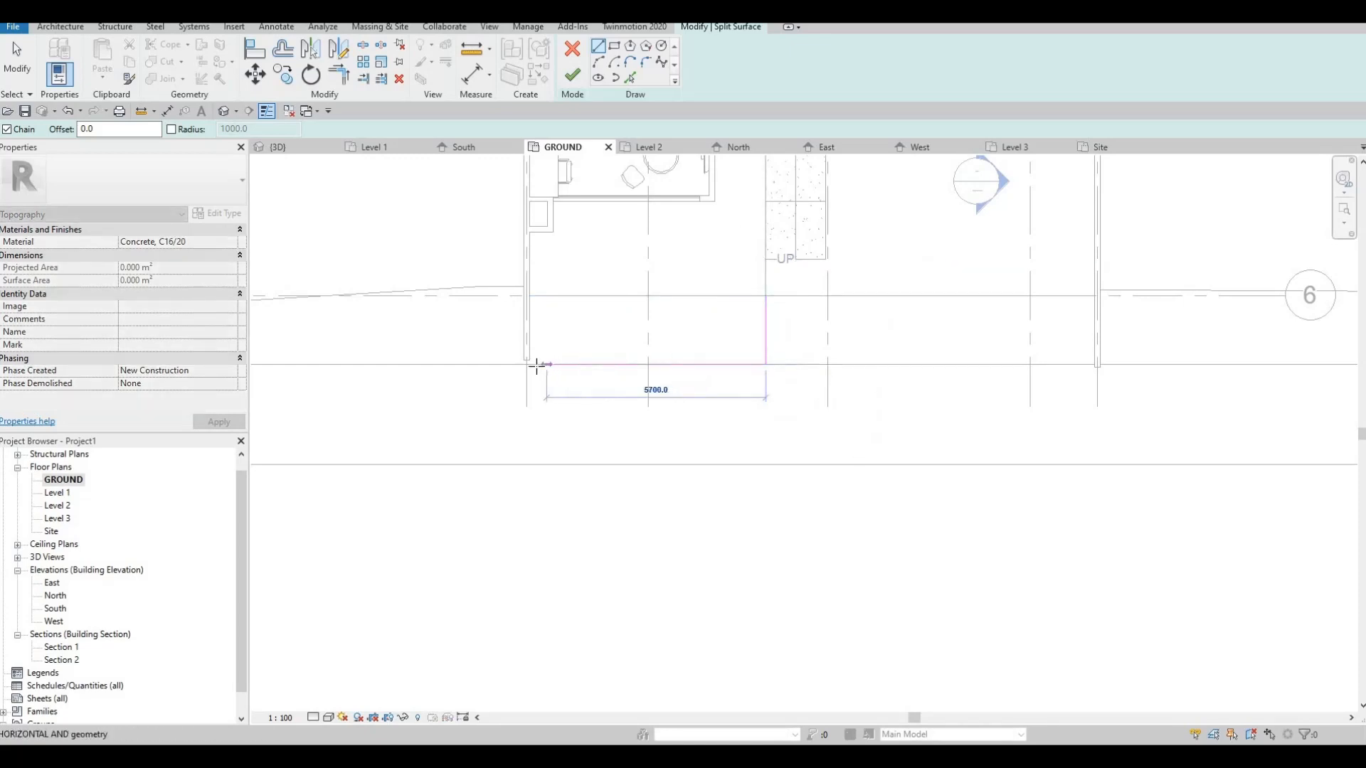
{"action": "middle_click_drag", "start_coordinate": [480, 370], "coordinate": [890, 351]}
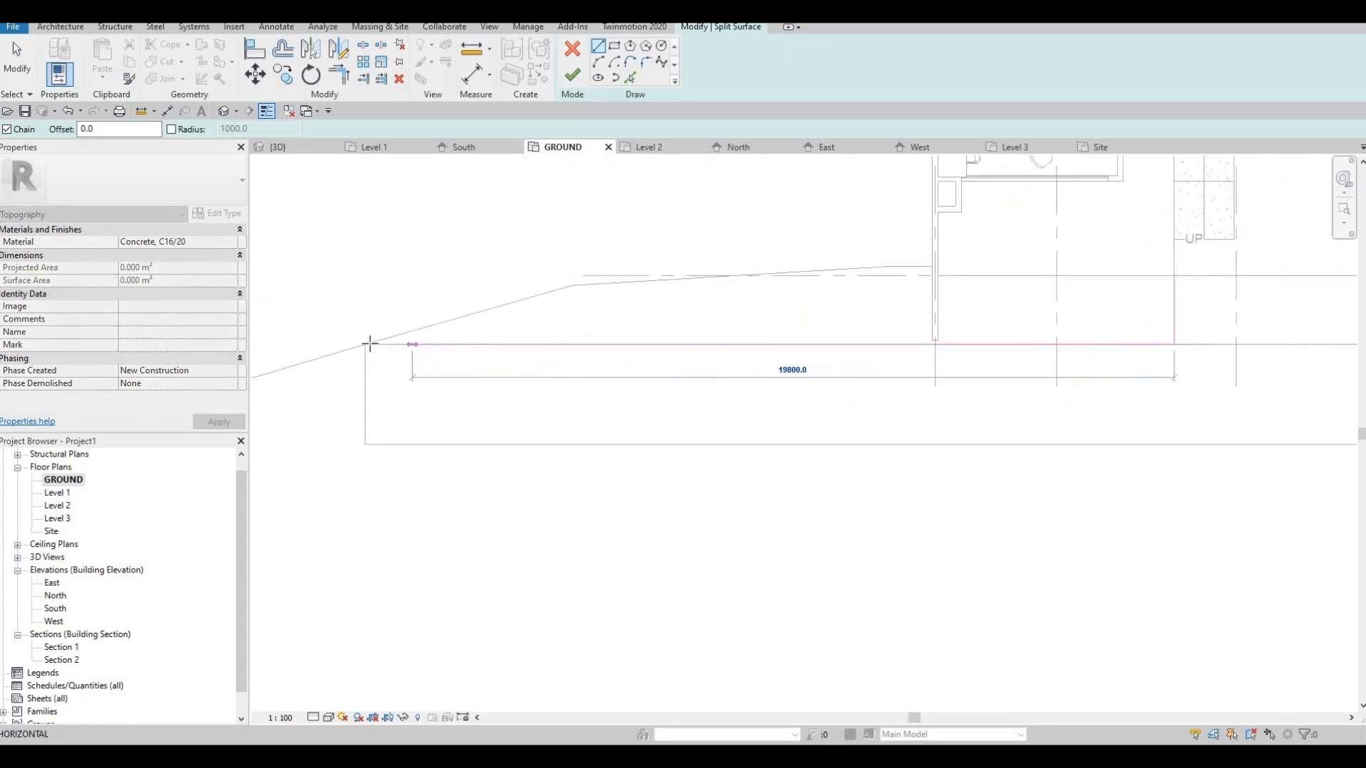
{"action": "key", "text": "Escape"}
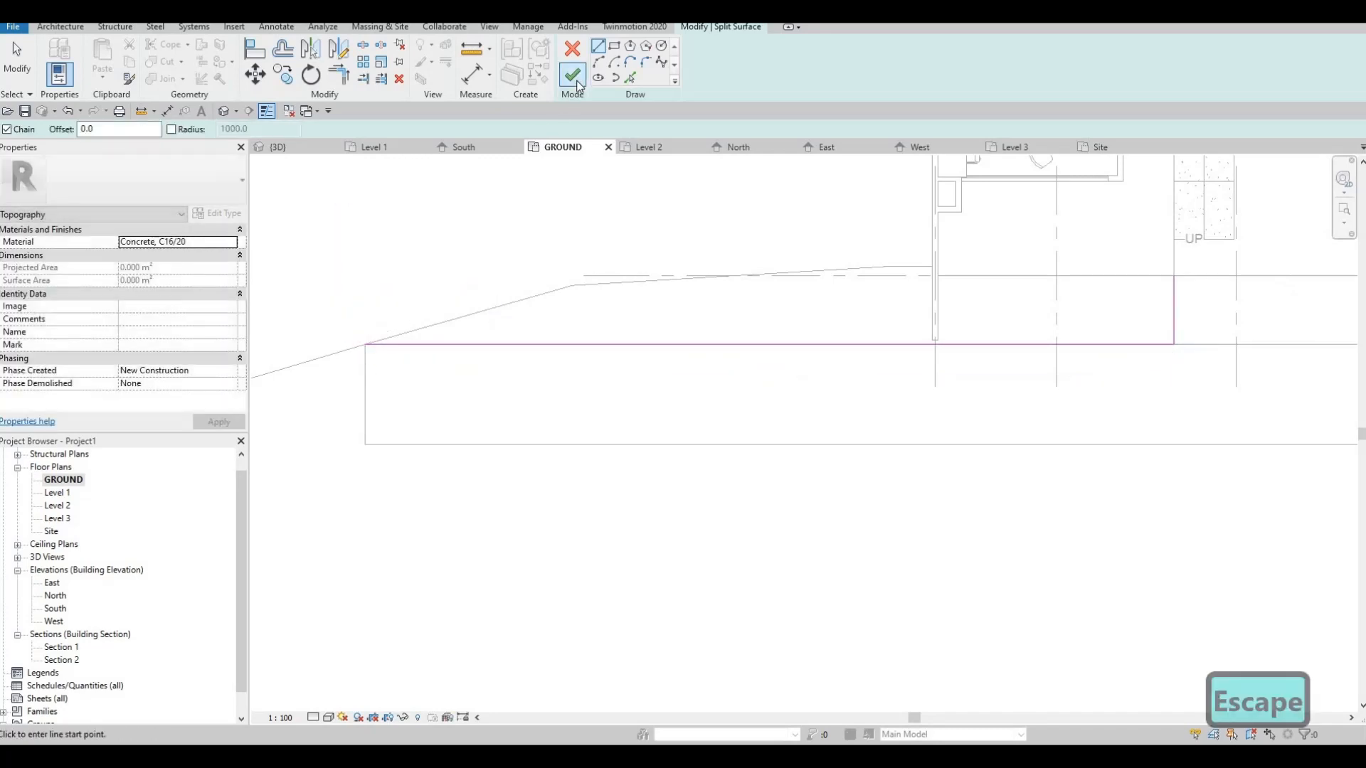
- Try to finish the L-shaped split, discard its sketch and leave the Split Surface command
{"action": "left_click", "coordinate": [573, 75]}
{"action": "key", "text": "Escape"}
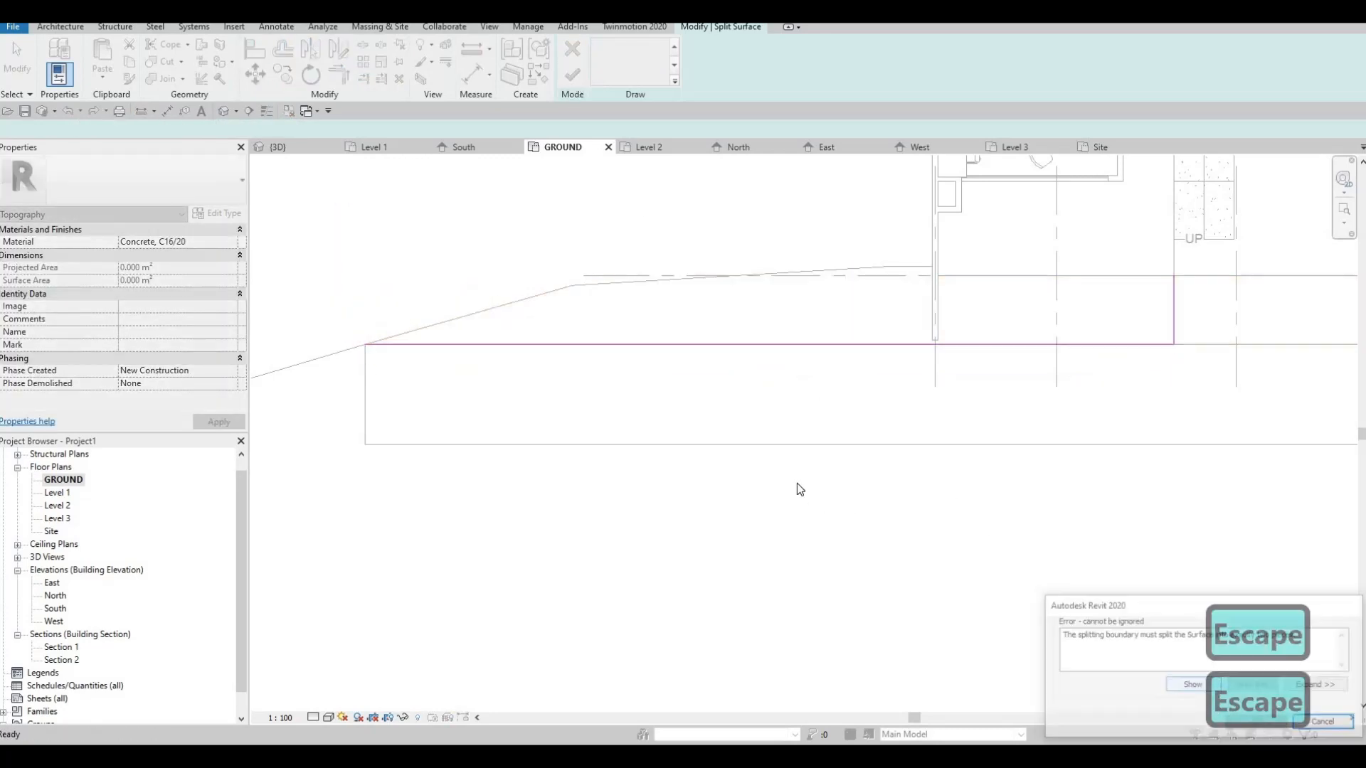
{"action": "key", "text": "Escape"}
{"action": "scroll", "coordinate": [741, 339], "scroll_direction": "down", "scroll_amount": 2}
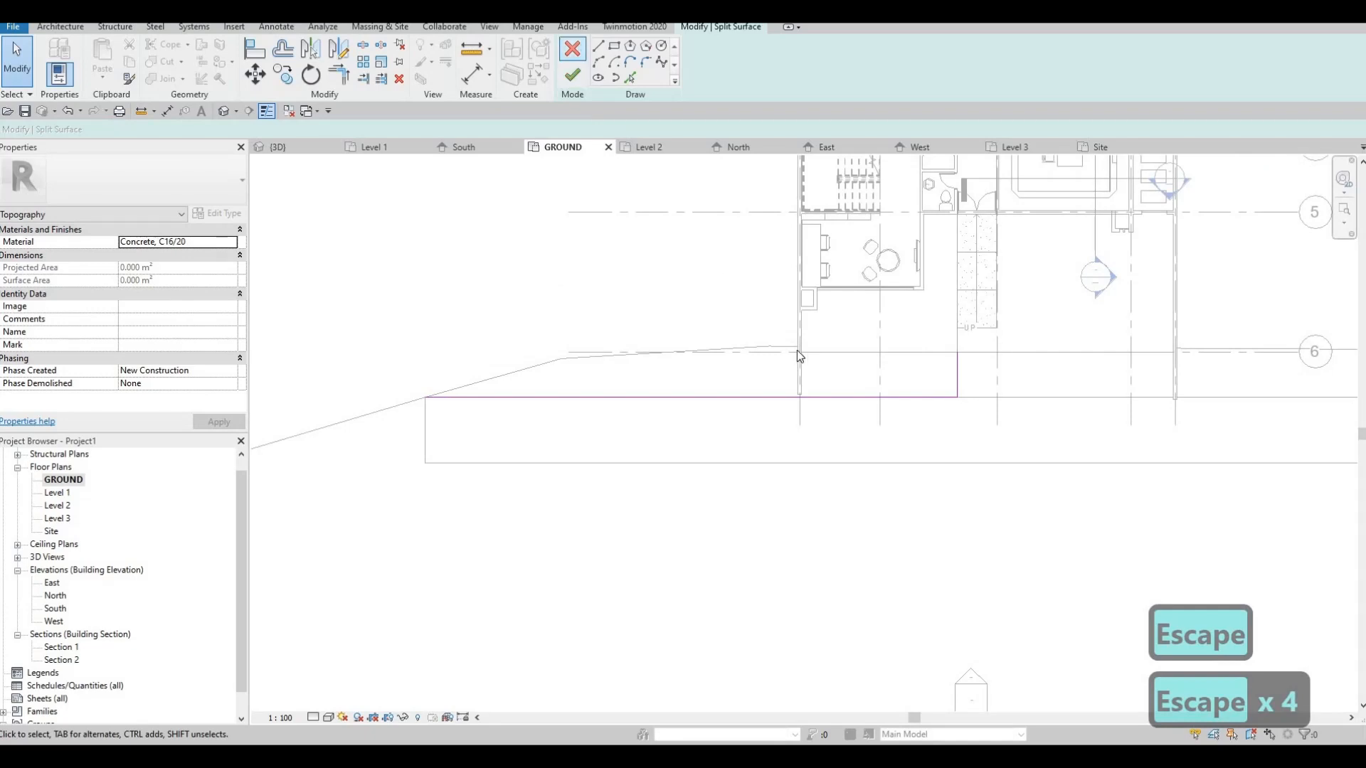
{"action": "key", "text": "Escape"}
{"action": "key", "text": "Escape"}
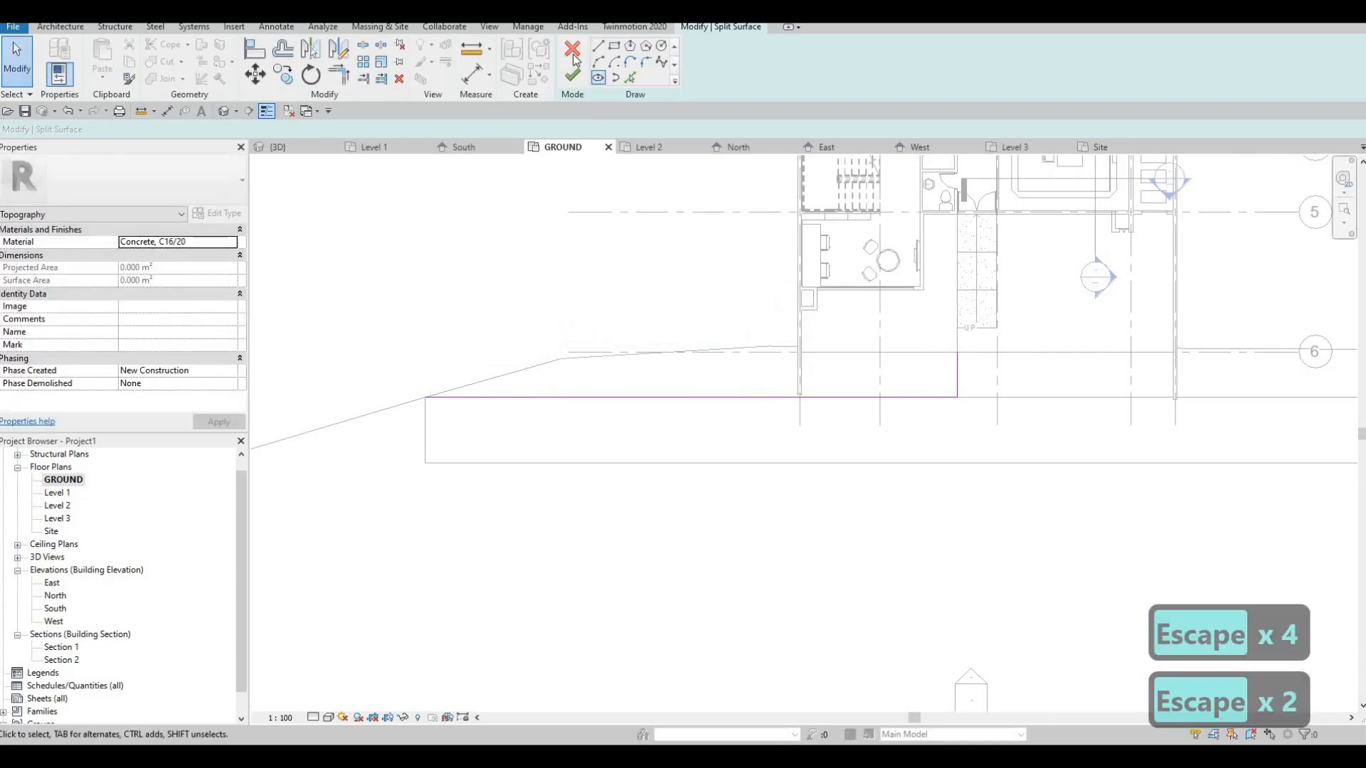
{"action": "left_click", "coordinate": [717, 388]}
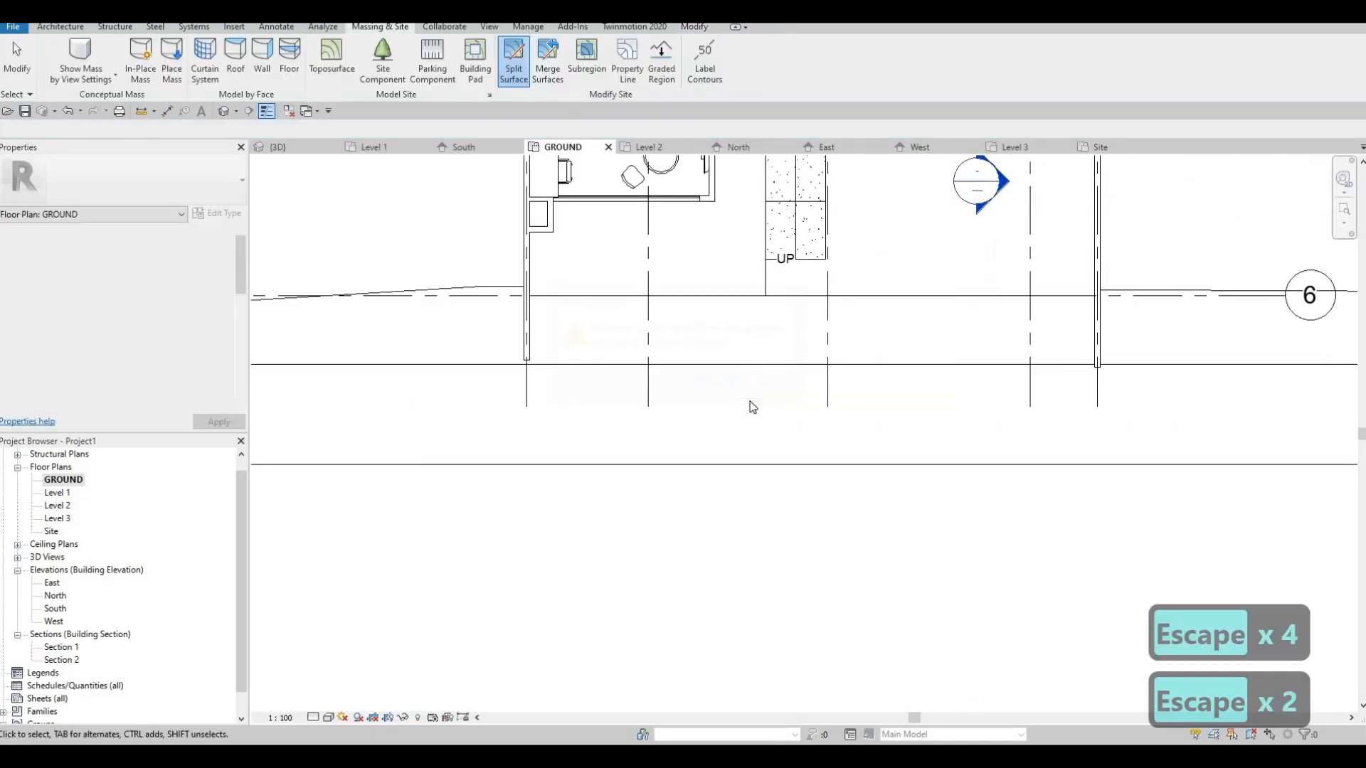
{"action": "key", "text": "Escape"}
{"action": "key", "text": "Escape"}
{"action": "scroll", "coordinate": [907, 310], "scroll_direction": "down", "scroll_amount": 2}
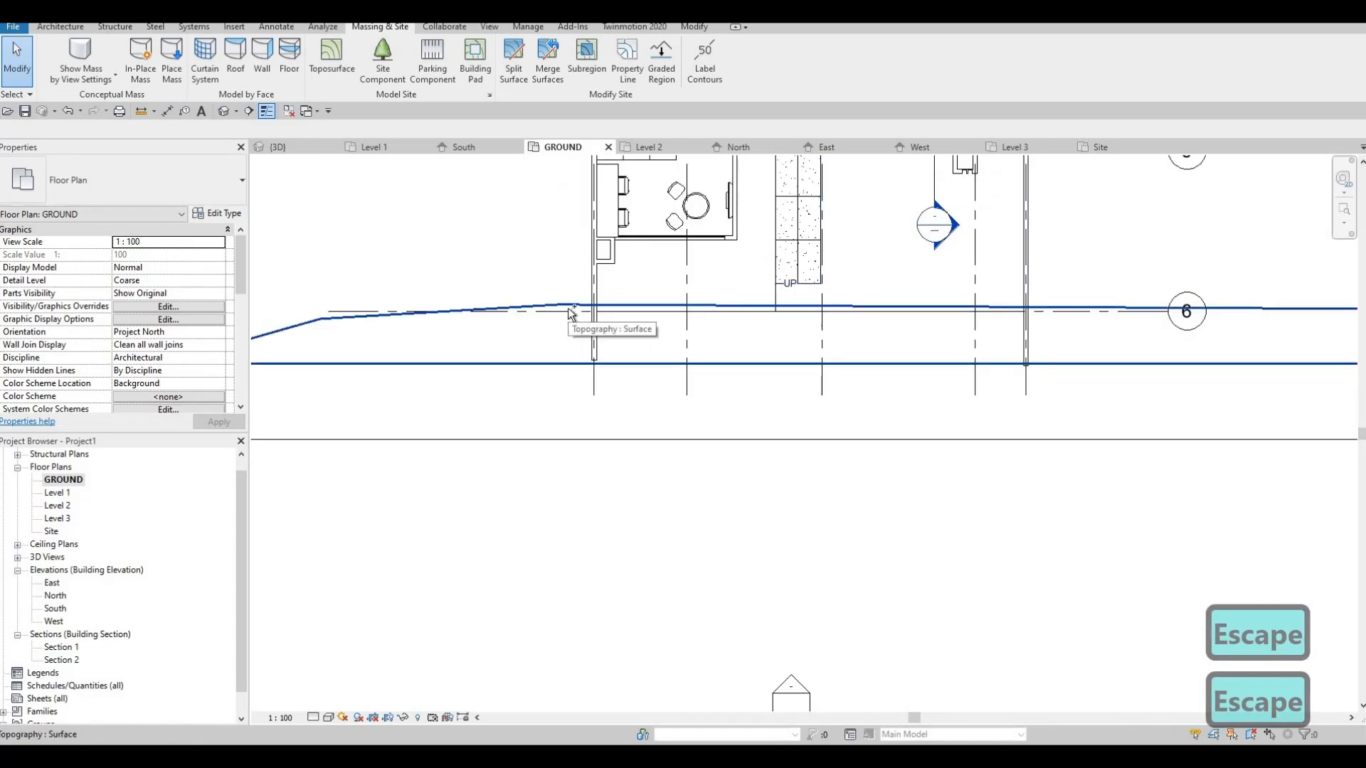
- Undo the earlier surface split and its straight split line, returning to the empty Split Surface sketch
{"action": "key", "text": "ctrl+z"}
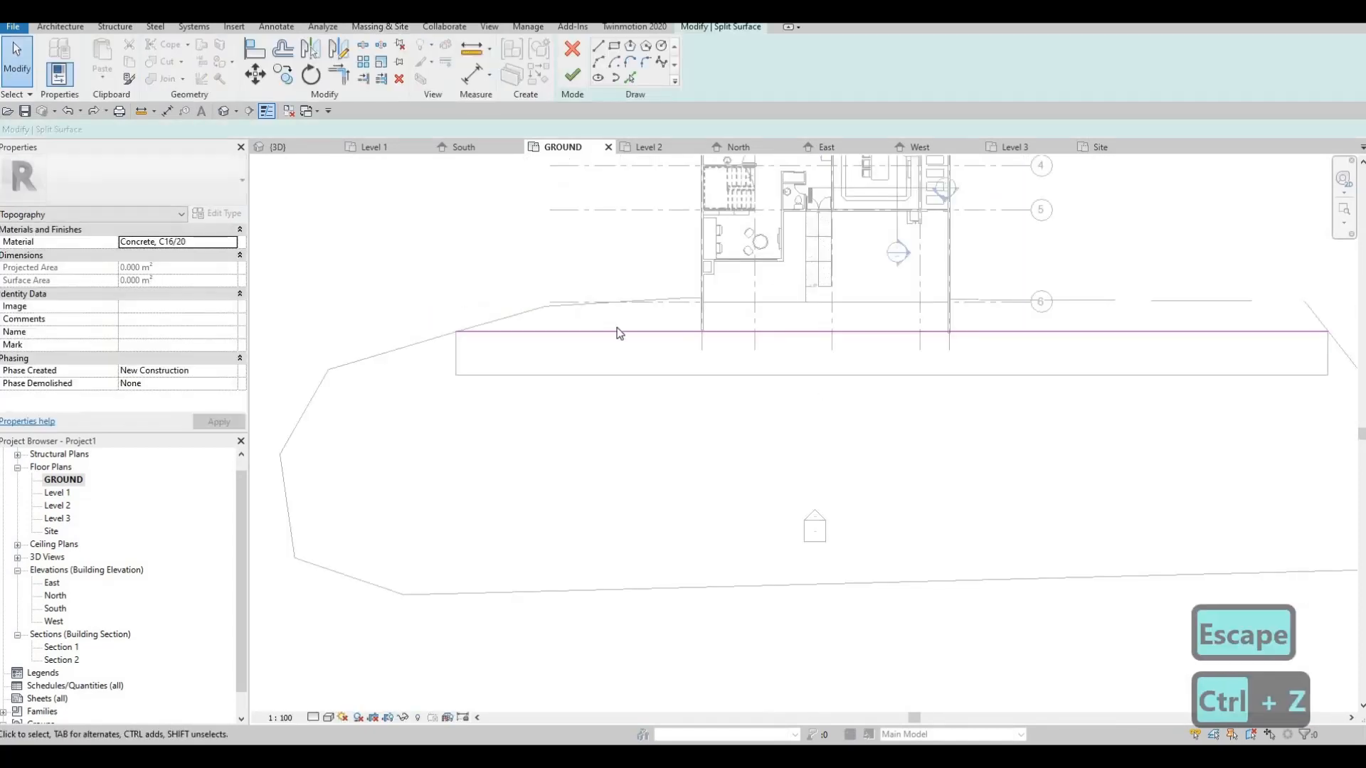
{"action": "key", "text": "ctrl+z"}
{"action": "scroll", "coordinate": [761, 373], "scroll_direction": "down", "scroll_amount": 3}
{"action": "middle_click_drag", "start_coordinate": [748, 377], "coordinate": [1196, 372]}
{"action": "scroll", "coordinate": [960, 384], "scroll_direction": "down", "scroll_amount": 2}
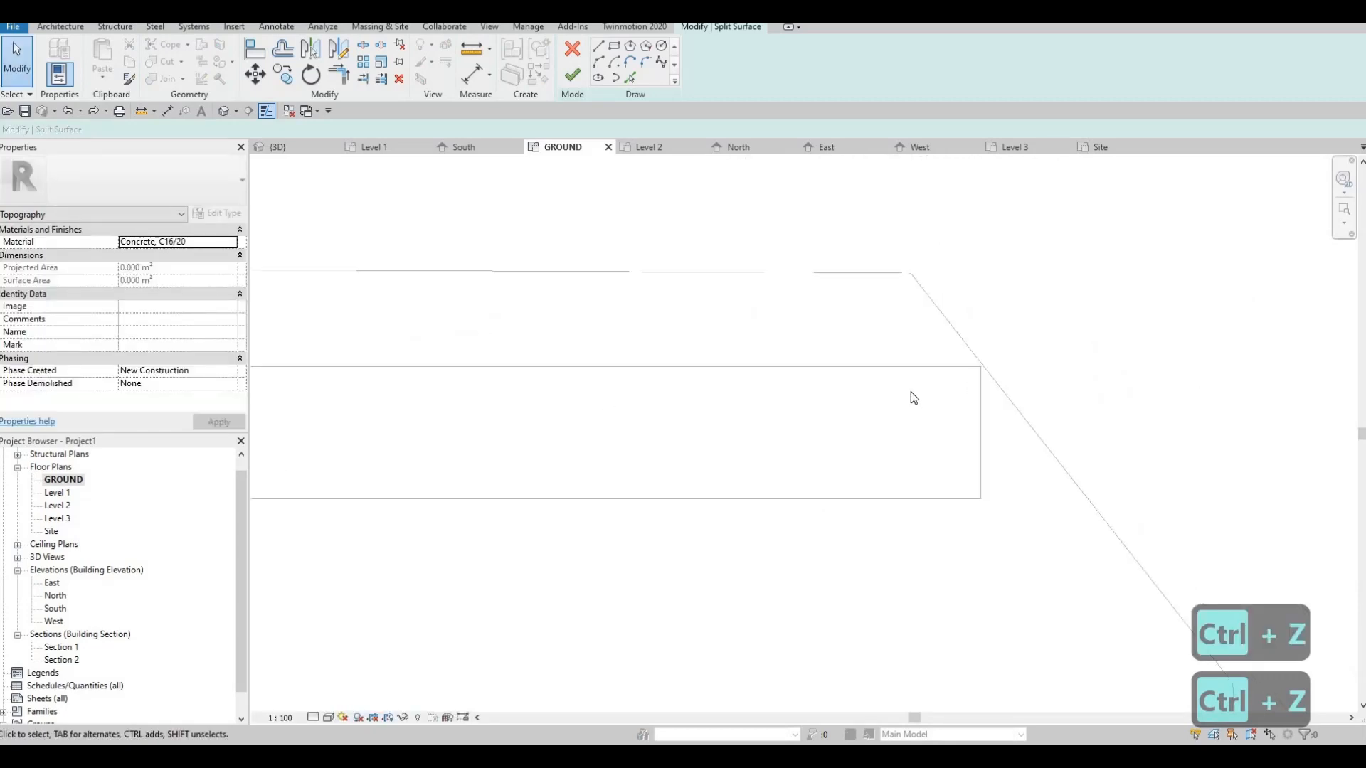
- Draw a split line from the subregion's northwest corner east to near the walkway's west edge, and about 1800 mm north to the slab edge
{"action": "left_click", "coordinate": [598, 50]}
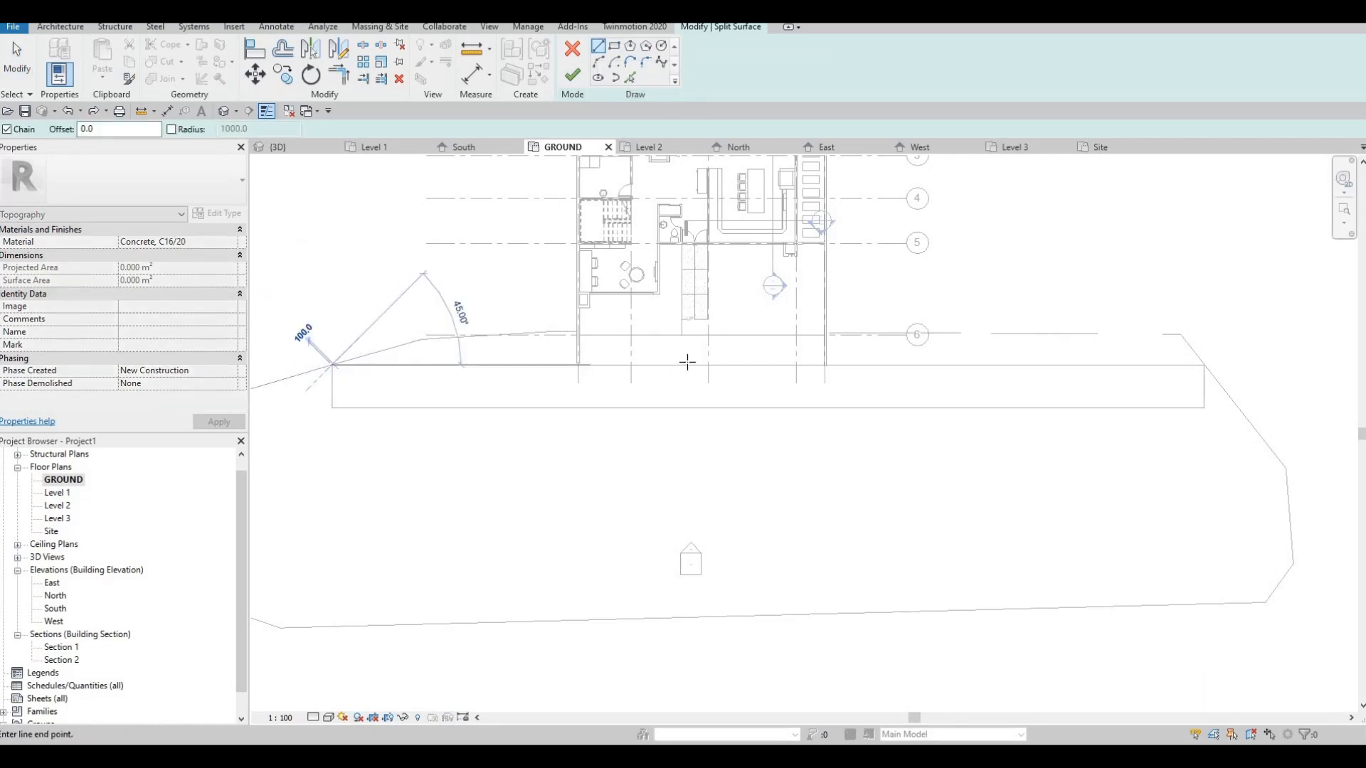
{"action": "left_click", "coordinate": [331, 365]}
{"action": "scroll", "coordinate": [685, 367], "scroll_direction": "up", "scroll_amount": 3}
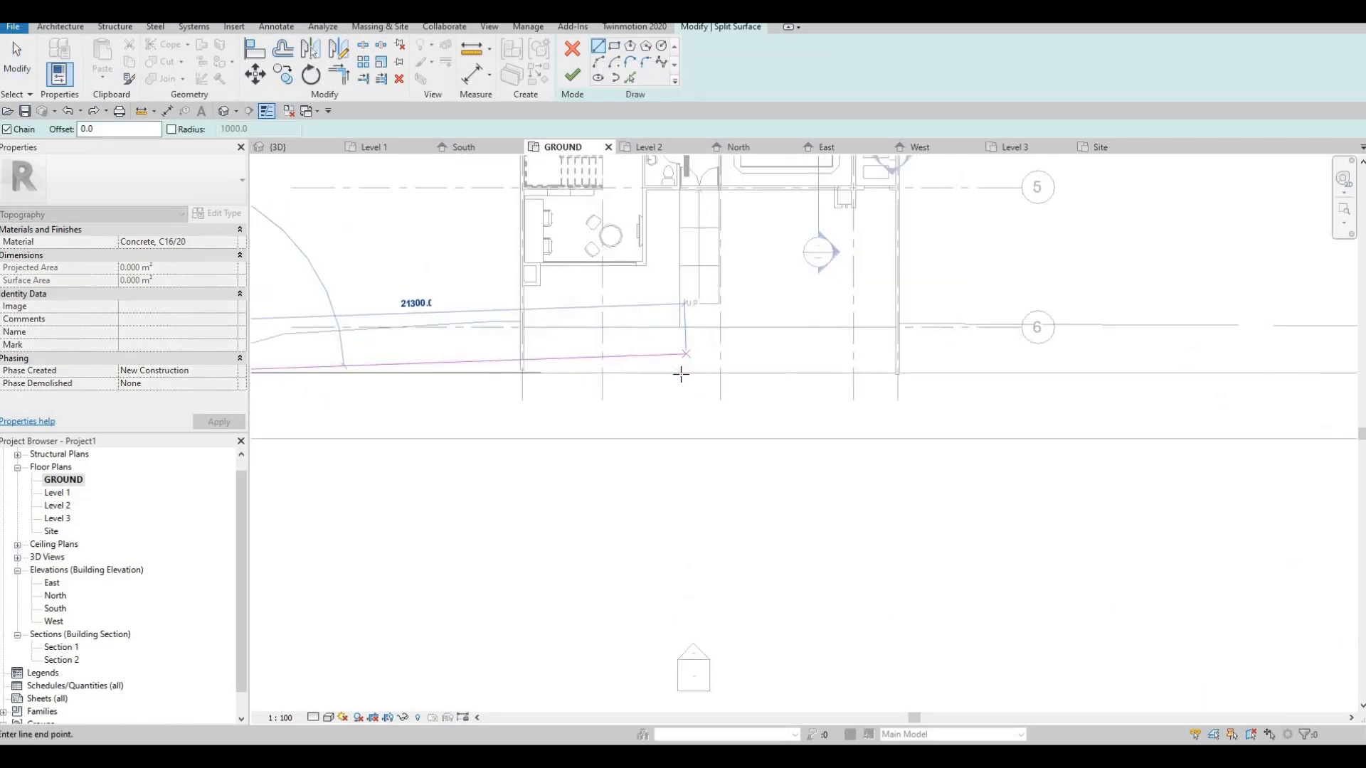
{"action": "left_click", "coordinate": [683, 323]}
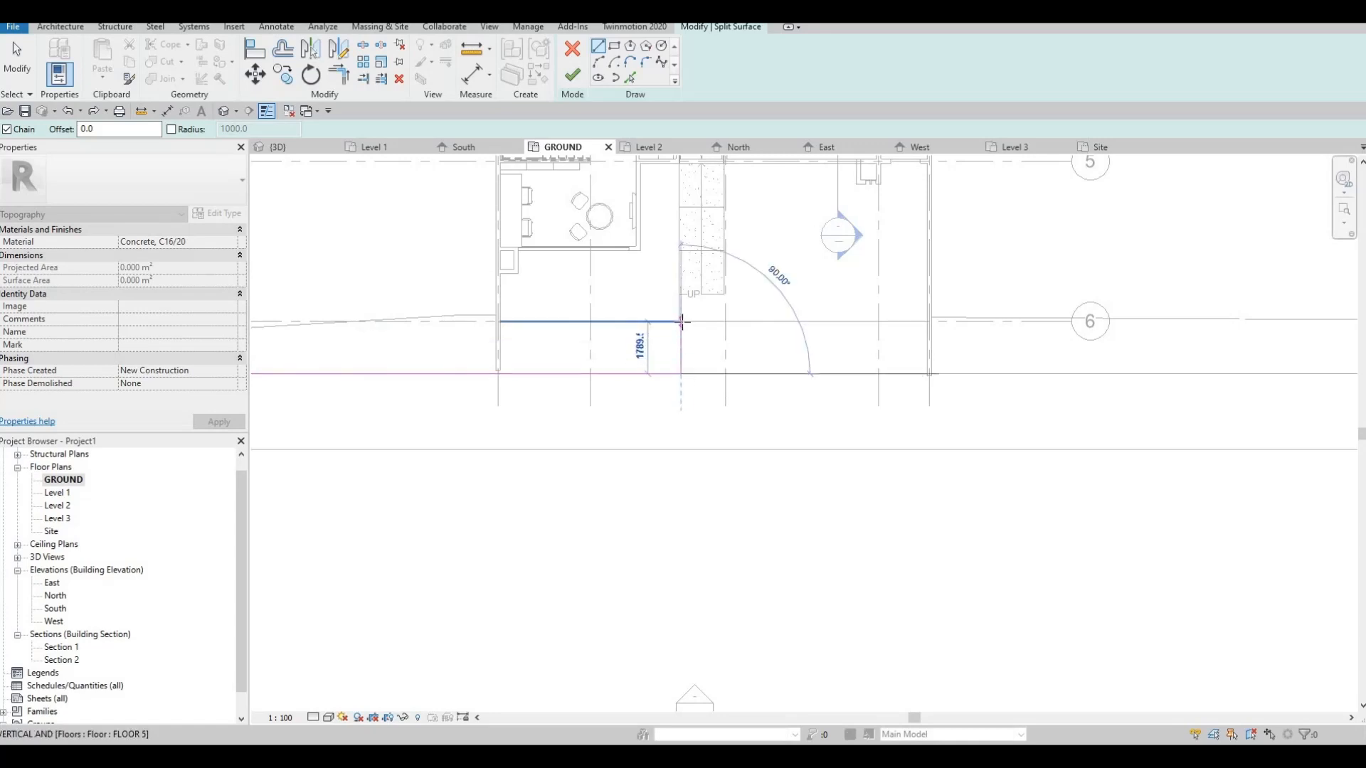
{"action": "key", "text": "Escape"}
{"action": "scroll", "coordinate": [683, 329], "scroll_direction": "up", "scroll_amount": 4}
{"action": "key", "text": "Escape"}
{"action": "key", "text": "Escape"}
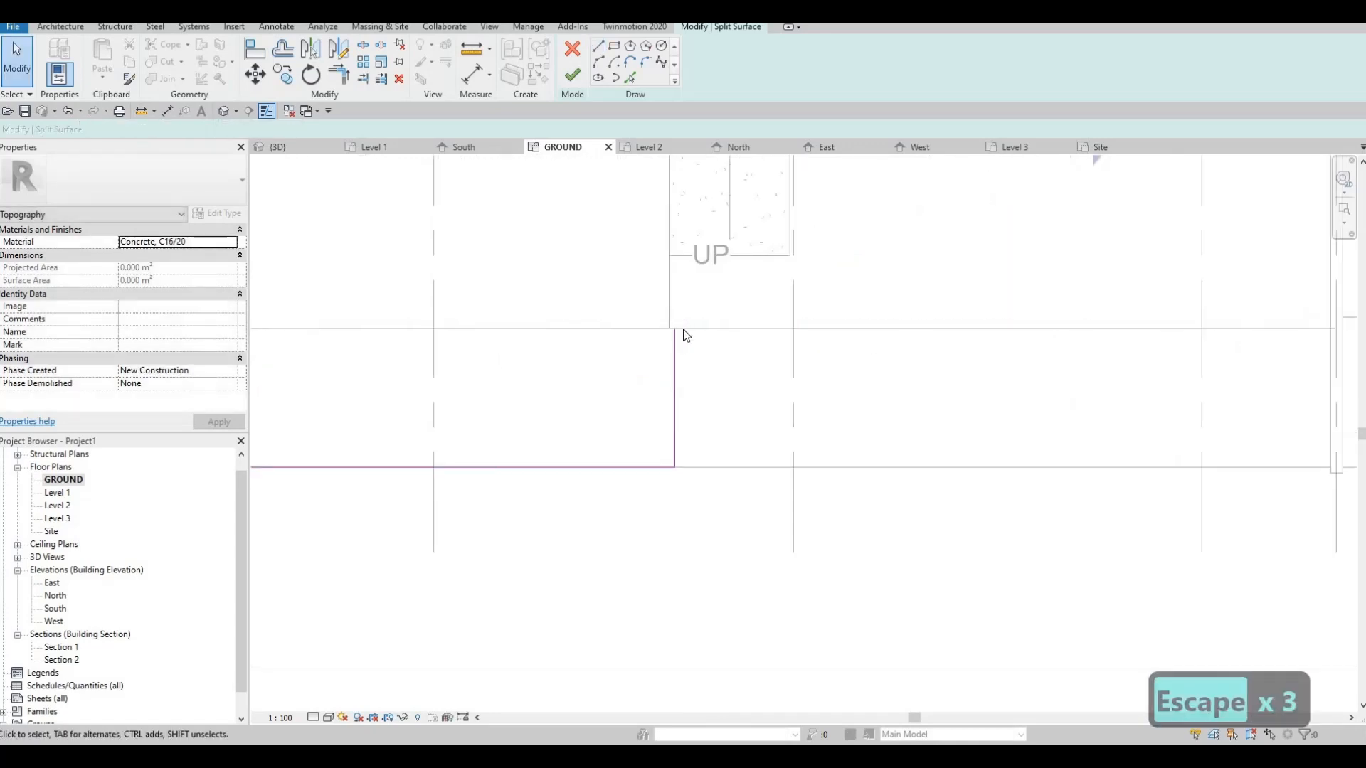
- Align the vertical split line with the west edge of the walkway
{"action": "key", "text": "a"}
{"action": "key", "text": "l"}
{"action": "left_click", "coordinate": [669, 288]}
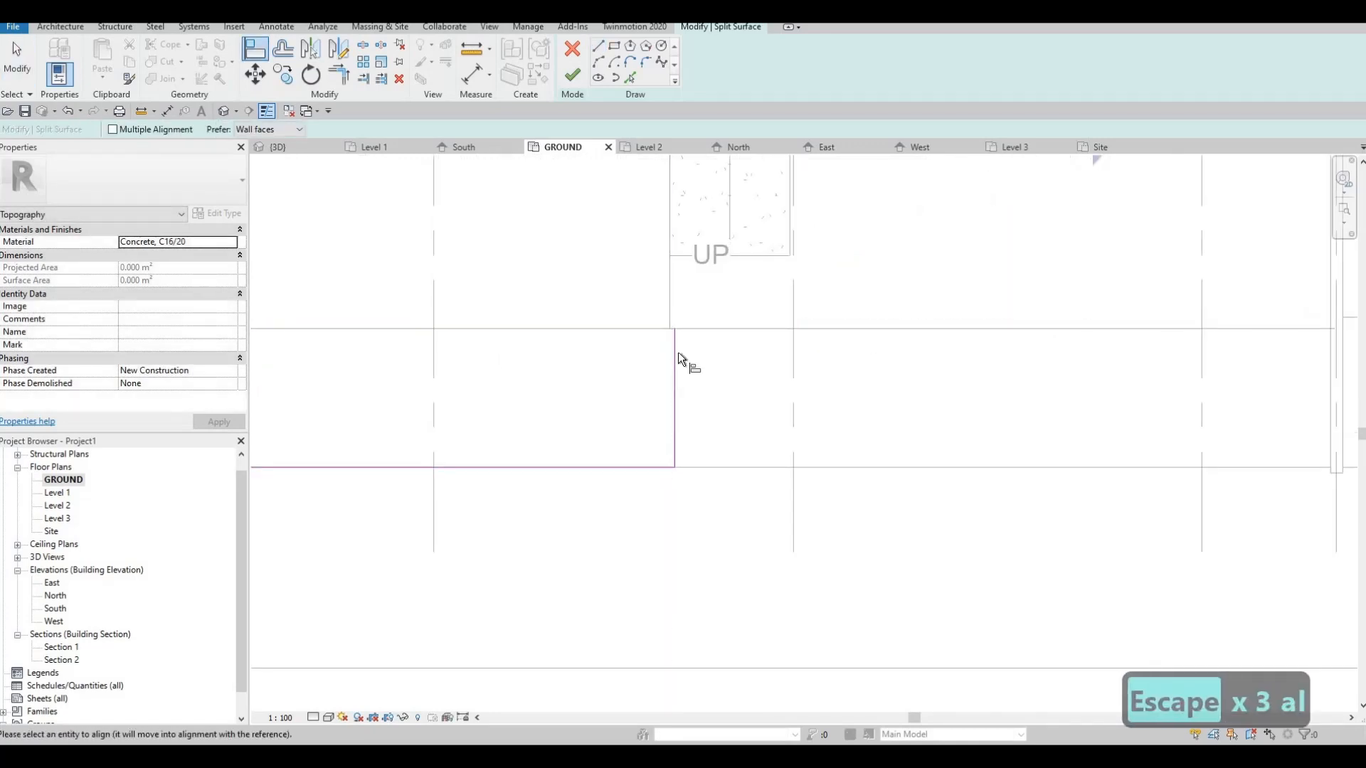
{"action": "left_click", "coordinate": [676, 352]}
{"action": "key", "text": "Escape"}
{"action": "key", "text": "Escape"}
{"action": "scroll", "coordinate": [669, 320], "scroll_direction": "down", "scroll_amount": 2}
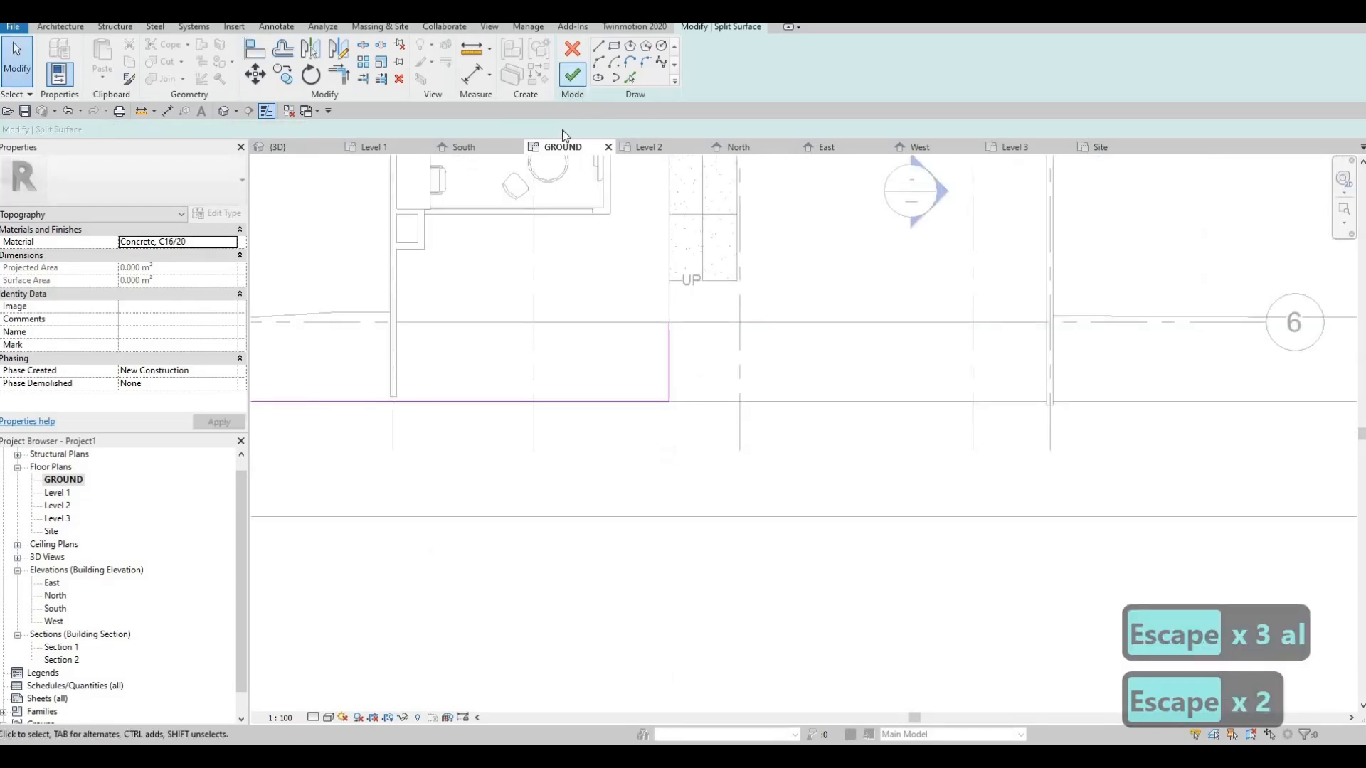
- Try to finish the split and inspect the reported sketch problem near the subregion's northwest corner
{"action": "left_click", "coordinate": [572, 75]}
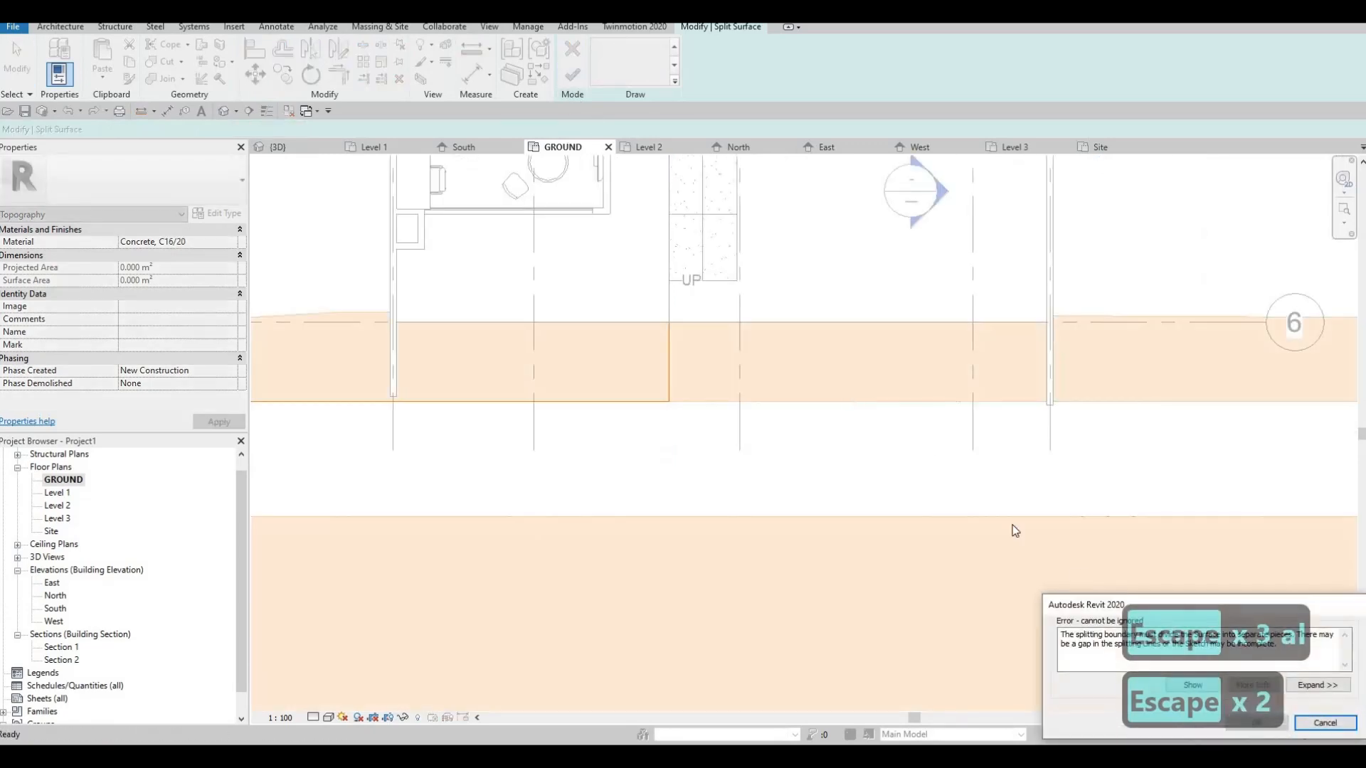
{"action": "left_click", "coordinate": [1195, 685]}
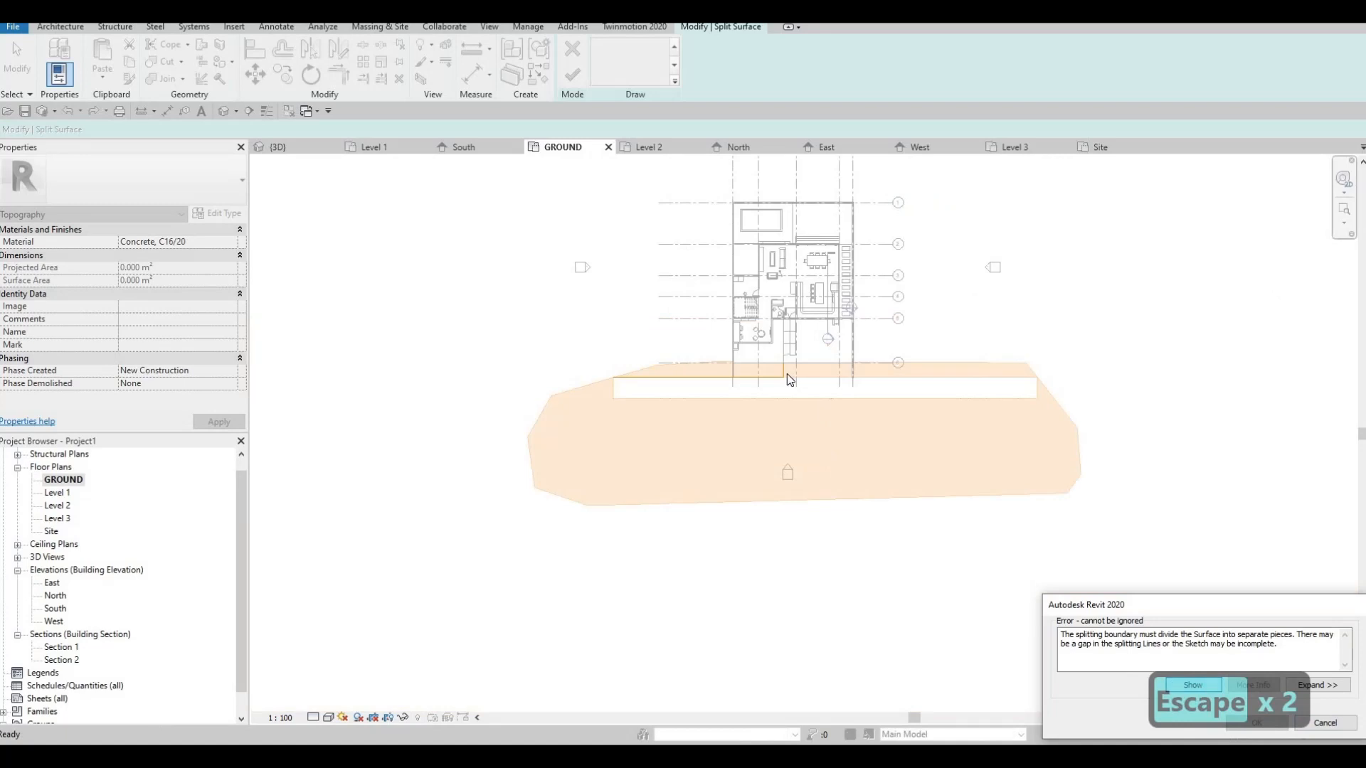
{"action": "scroll", "coordinate": [790, 381], "scroll_direction": "up", "scroll_amount": 8}
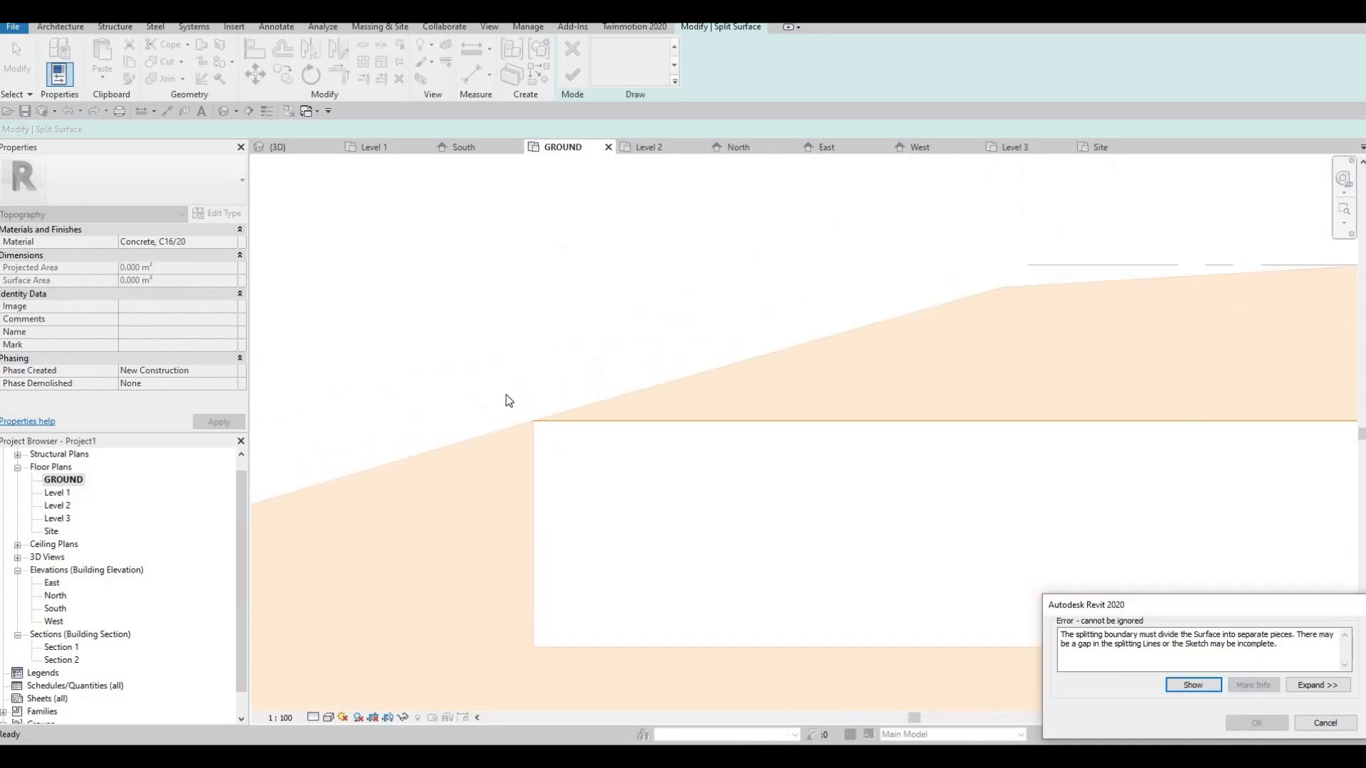
{"action": "scroll", "coordinate": [506, 397], "scroll_direction": "up", "scroll_amount": 3}
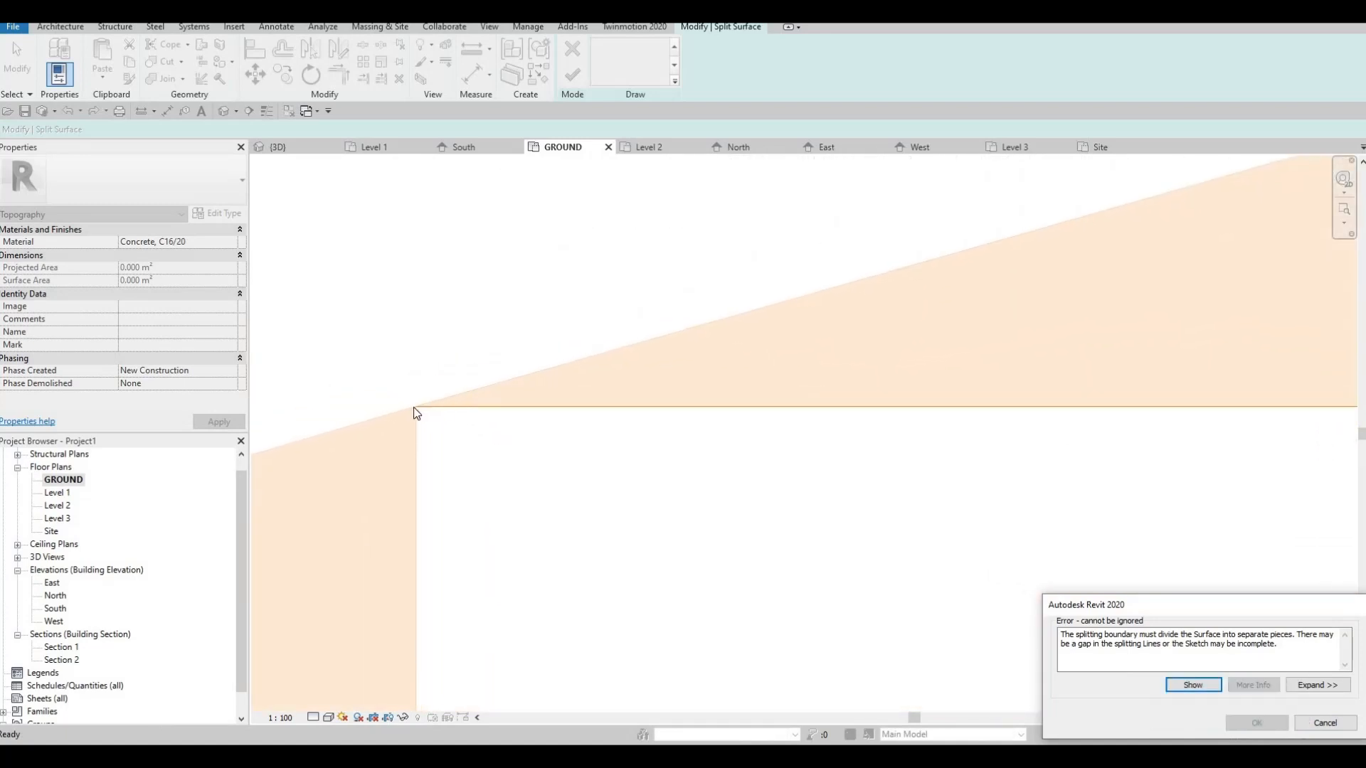
{"action": "key", "text": "Escape"}
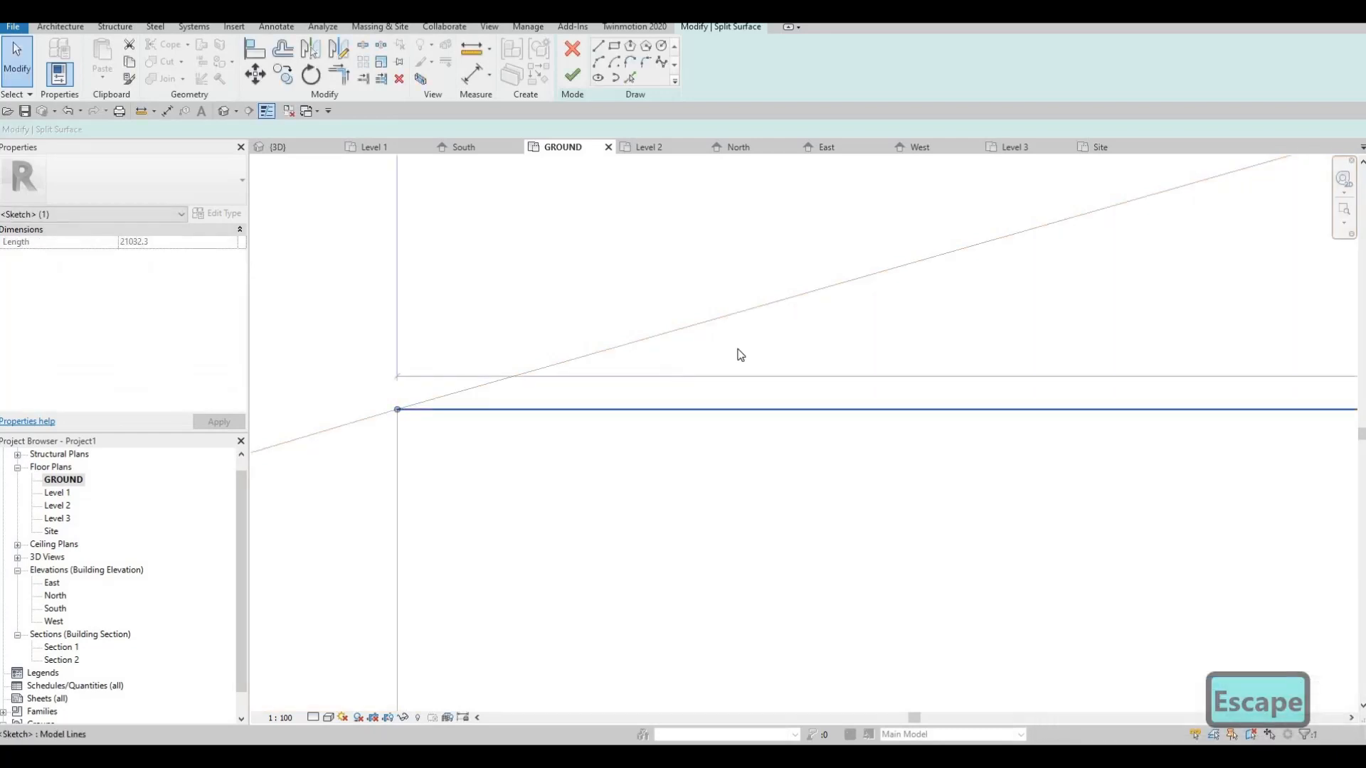
- Examine the split line closely from its west end on the toposurface boundary to its corner below the walkway
{"action": "scroll", "coordinate": [1012, 354], "scroll_direction": "down", "scroll_amount": 3}
{"action": "middle_click_drag", "start_coordinate": [1012, 353], "coordinate": [304, 387]}
{"action": "scroll", "coordinate": [626, 384], "scroll_direction": "down", "scroll_amount": 4}
{"action": "middle_click_drag", "start_coordinate": [883, 440], "coordinate": [470, 443]}
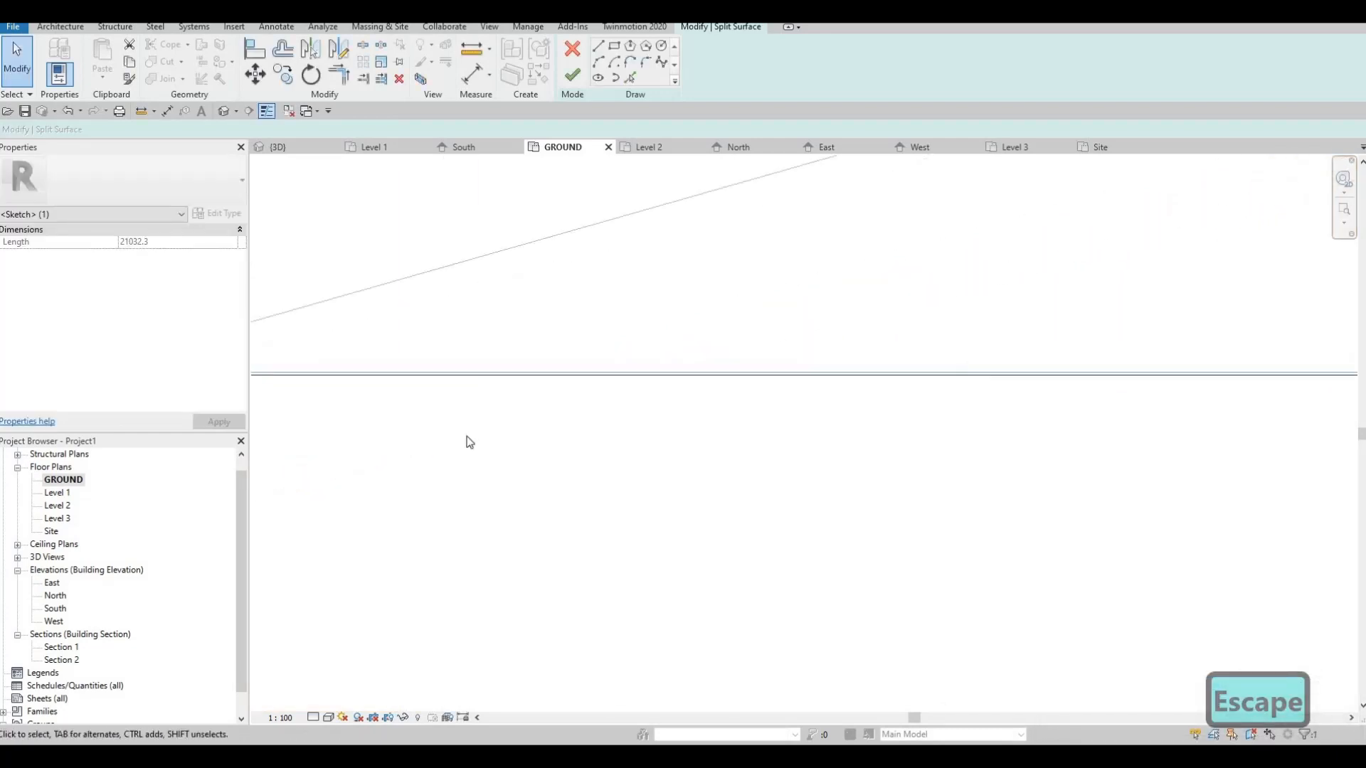
{"action": "mouse_move", "coordinate": [905, 325]}
{"action": "middle_mouse_down"}
{"action": "mouse_move", "coordinate": [570, 424]}
{"action": "mouse_move", "coordinate": [748, 418]}
{"action": "middle_mouse_up"}
{"action": "middle_click_drag", "start_coordinate": [353, 443], "coordinate": [626, 407]}
{"action": "middle_click_drag", "start_coordinate": [427, 377], "coordinate": [805, 345]}
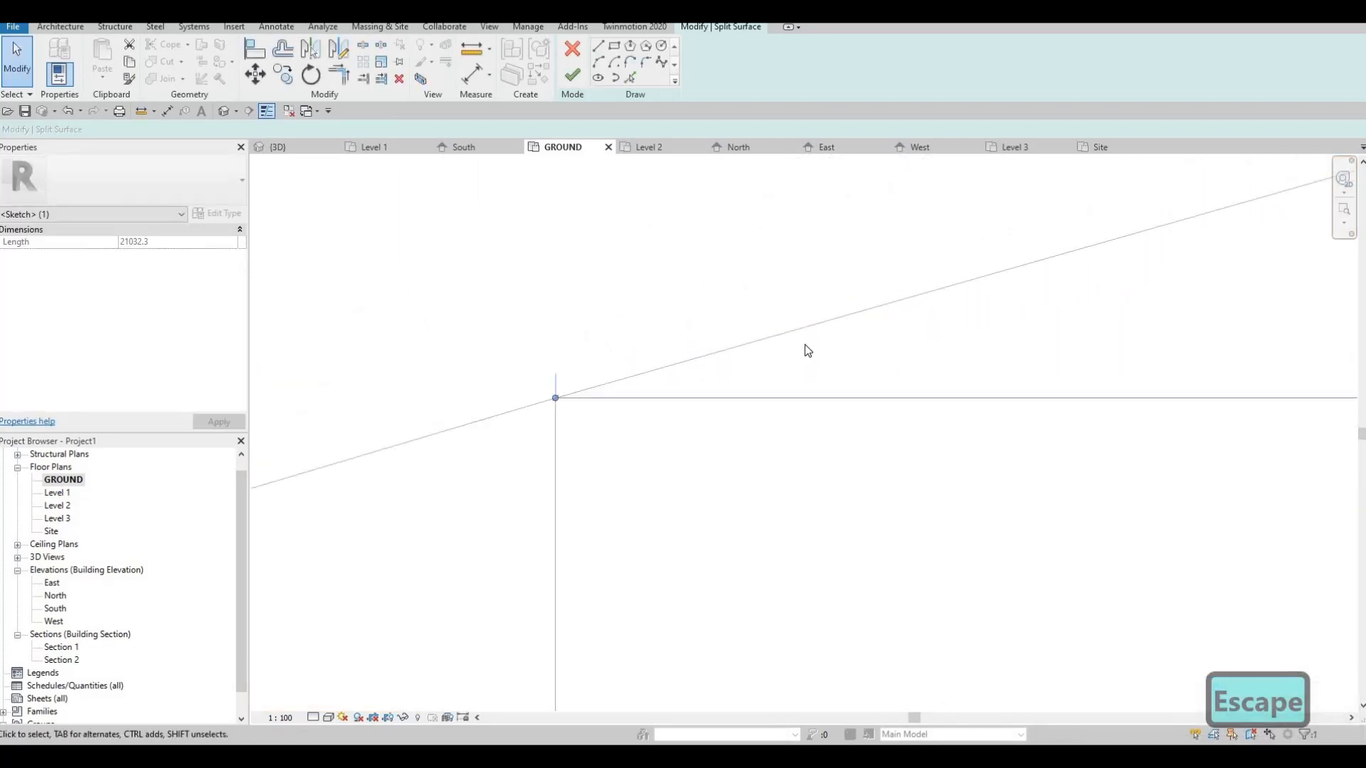
{"action": "scroll", "coordinate": [805, 345], "scroll_direction": "down", "scroll_amount": 1}
{"action": "middle_click_drag", "start_coordinate": [1295, 351], "coordinate": [607, 390]}
{"action": "scroll", "coordinate": [795, 348], "scroll_direction": "down", "scroll_amount": 2}
{"action": "middle_click_drag", "start_coordinate": [1267, 308], "coordinate": [647, 331]}
{"action": "middle_click_drag", "start_coordinate": [1117, 320], "coordinate": [868, 331]}
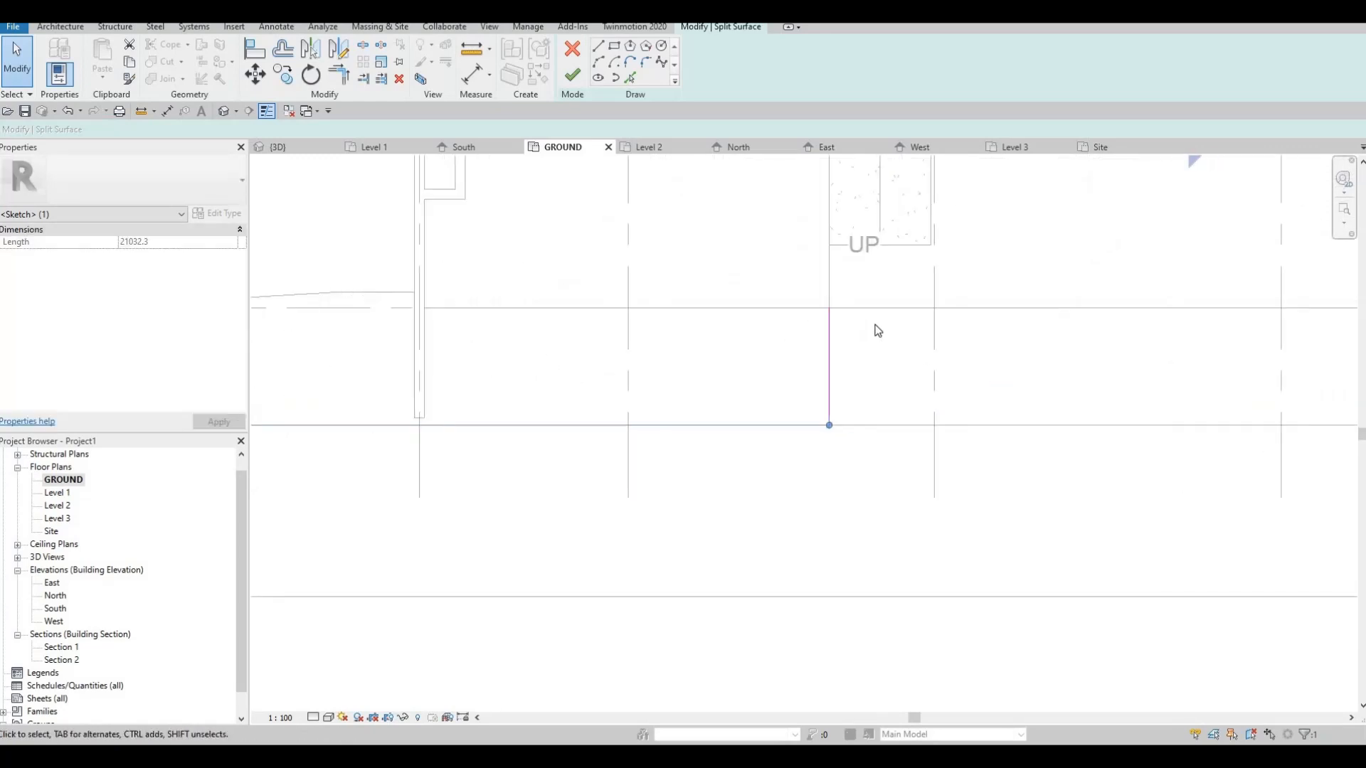
{"action": "scroll", "coordinate": [797, 316], "scroll_direction": "up", "scroll_amount": 8}
{"action": "scroll", "coordinate": [893, 527], "scroll_direction": "up", "scroll_amount": 6}
{"action": "middle_click_drag", "start_coordinate": [893, 527], "coordinate": [799, 460]}
{"action": "scroll", "coordinate": [800, 462], "scroll_direction": "down", "scroll_amount": 3}
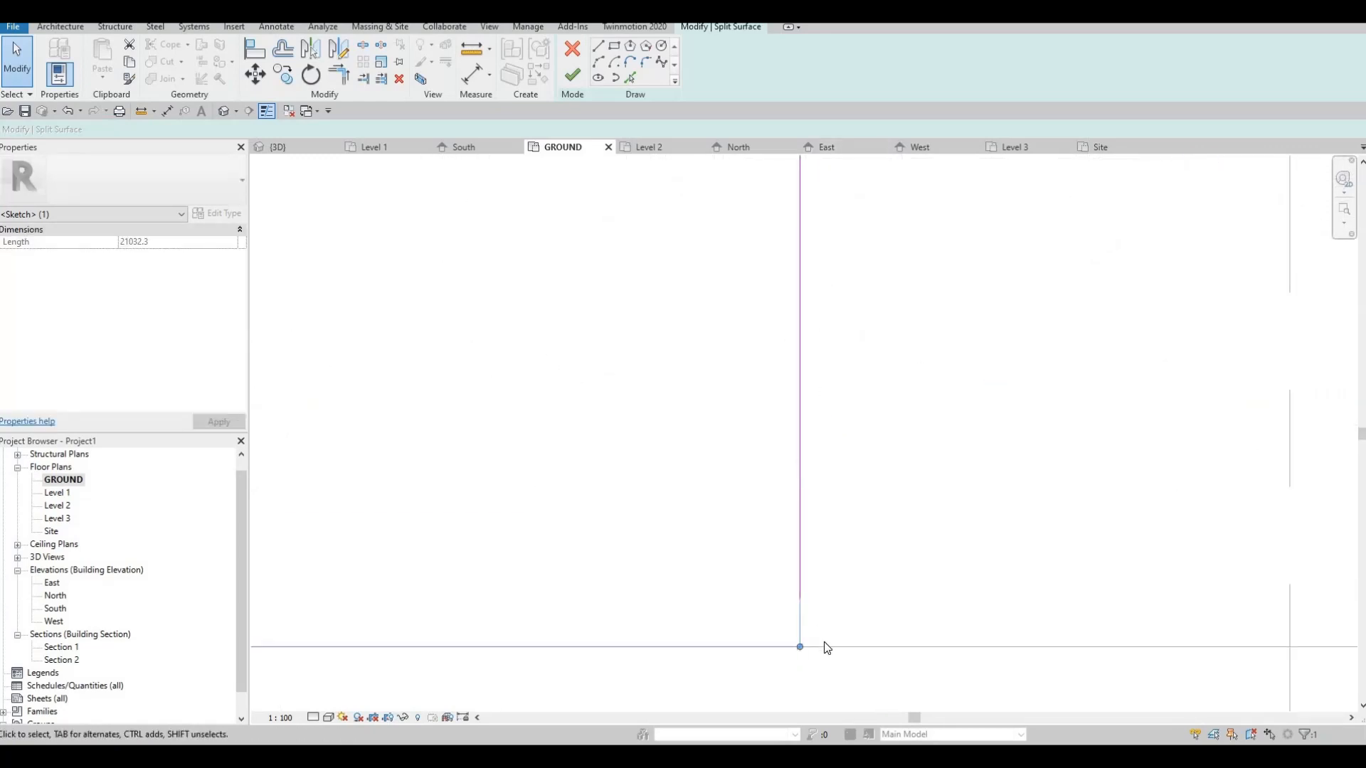
{"action": "scroll", "coordinate": [794, 638], "scroll_direction": "up", "scroll_amount": 1}
- Move the north end of the vertical split line onto the slab's front edge
{"action": "key", "text": "Escape"}
{"action": "left_click", "coordinate": [793, 619]}
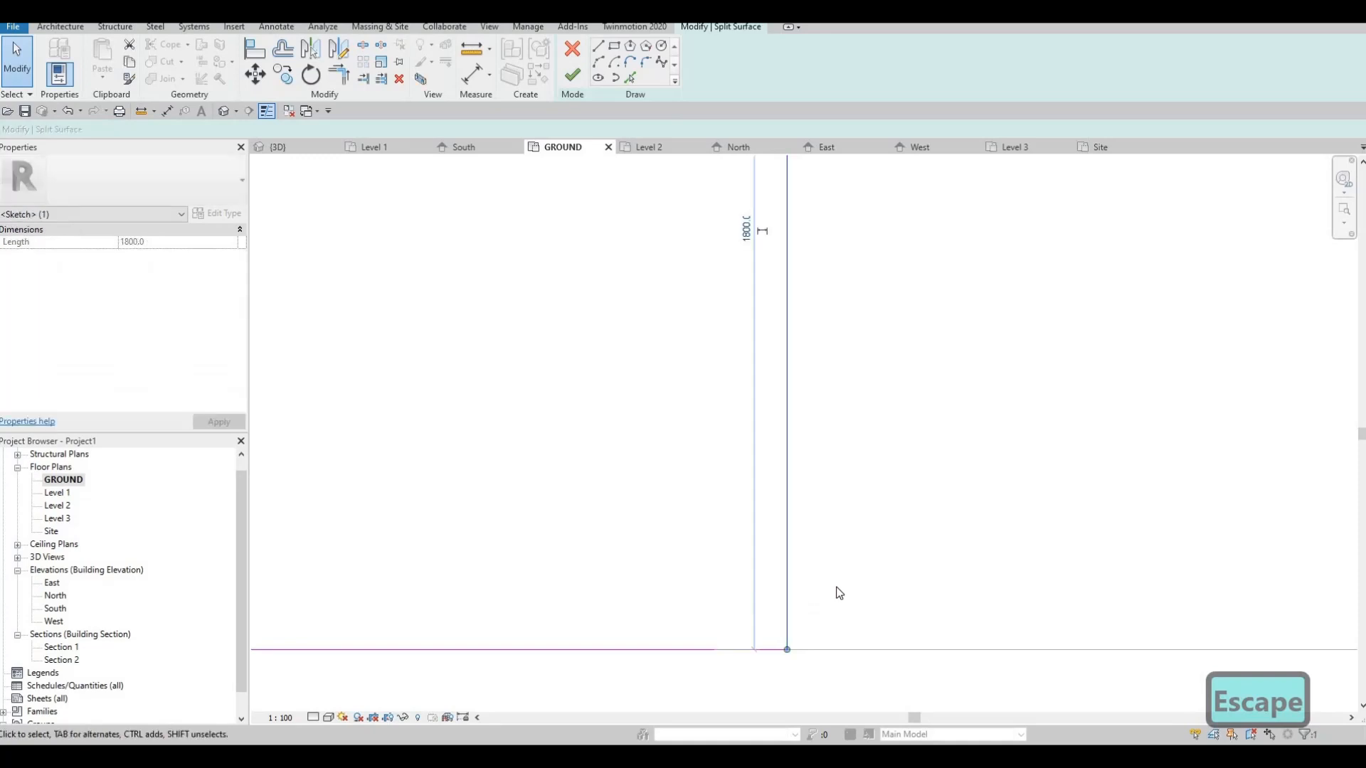
{"action": "scroll", "coordinate": [839, 593], "scroll_direction": "down", "scroll_amount": 2}
{"action": "key", "text": "Escape"}
{"action": "key", "text": "t"}
{"action": "key", "text": "r"}
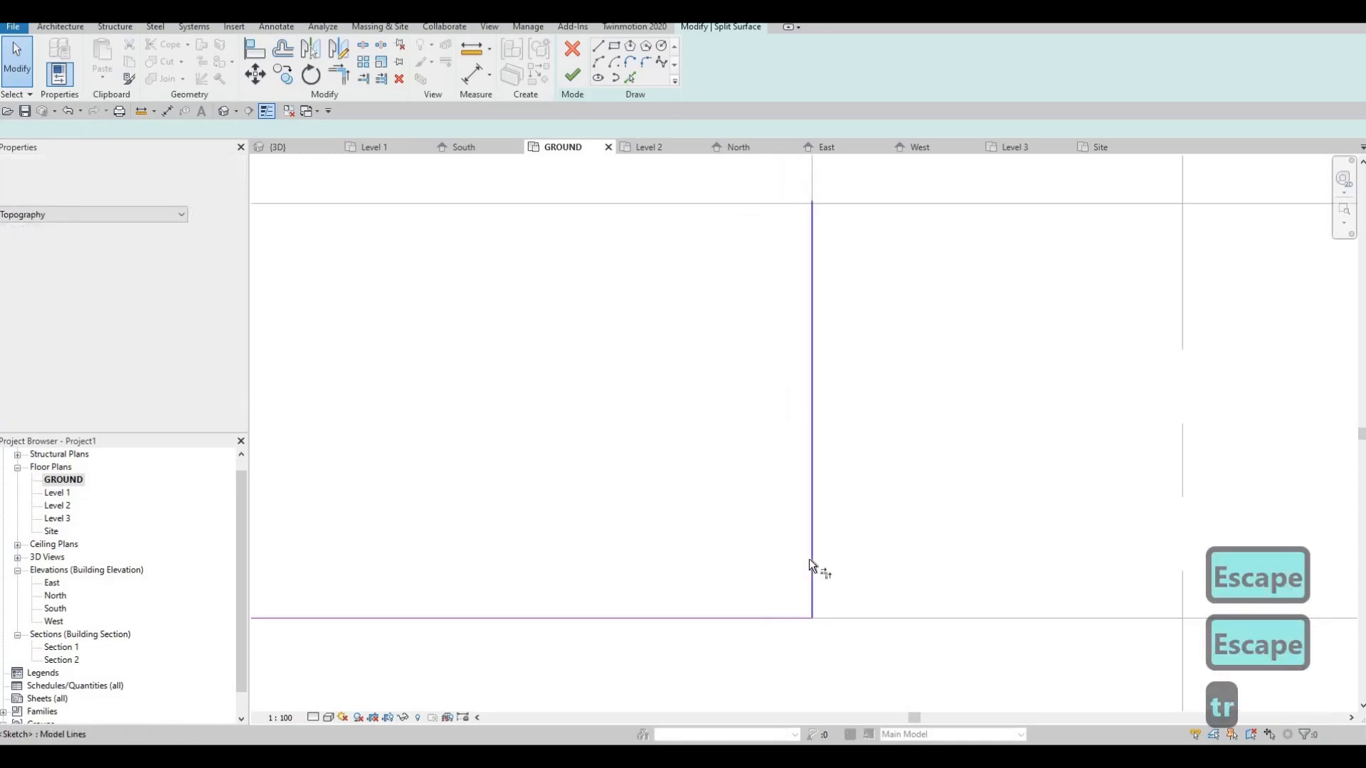
{"action": "middle_click_drag", "start_coordinate": [809, 276], "coordinate": [794, 569]}
{"action": "scroll", "coordinate": [796, 521], "scroll_direction": "up", "scroll_amount": 2}
{"action": "key", "text": "Escape"}
{"action": "left_click", "coordinate": [792, 475]}
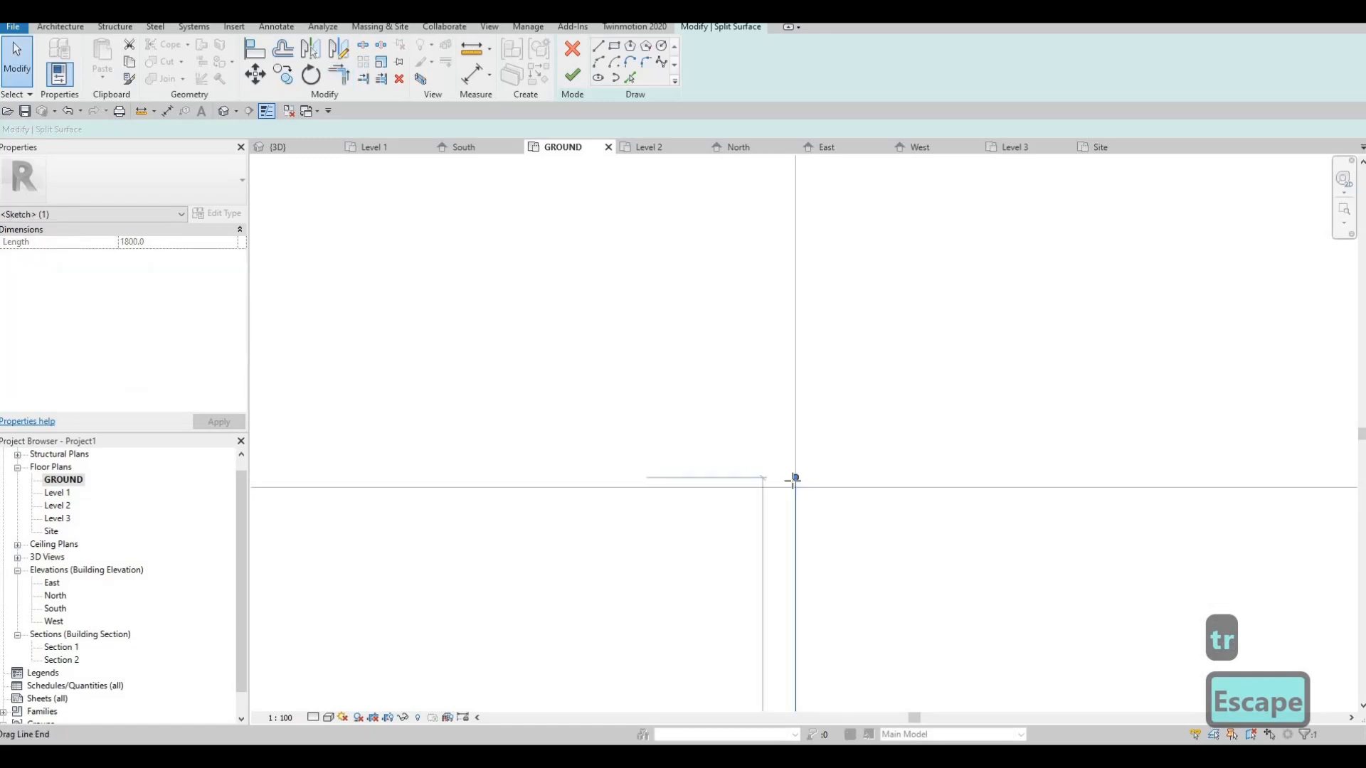
{"action": "left_click_drag", "start_coordinate": [794, 476], "coordinate": [796, 487]}
- Try to finish the surface split and show the elements behind the reported sketch error
{"action": "left_click", "coordinate": [573, 78]}
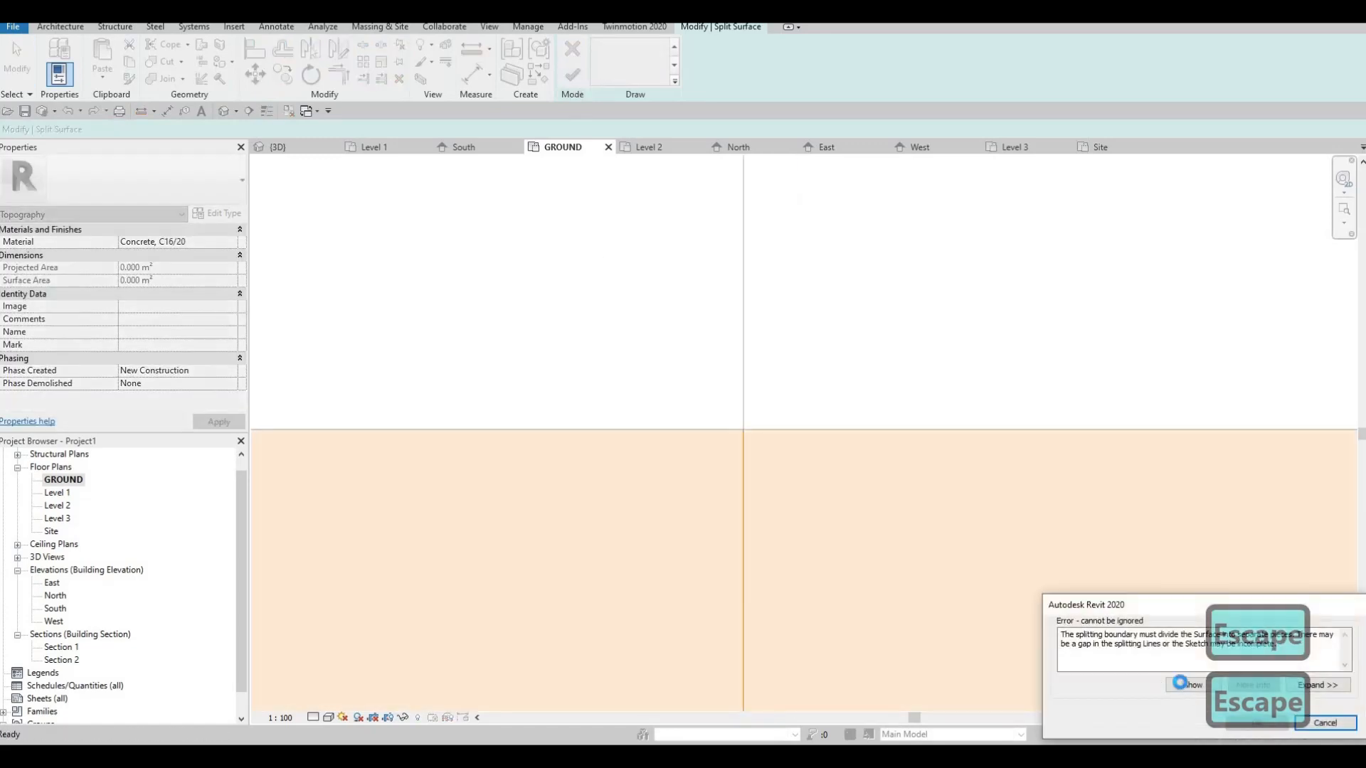
{"action": "left_click", "coordinate": [1185, 685]}
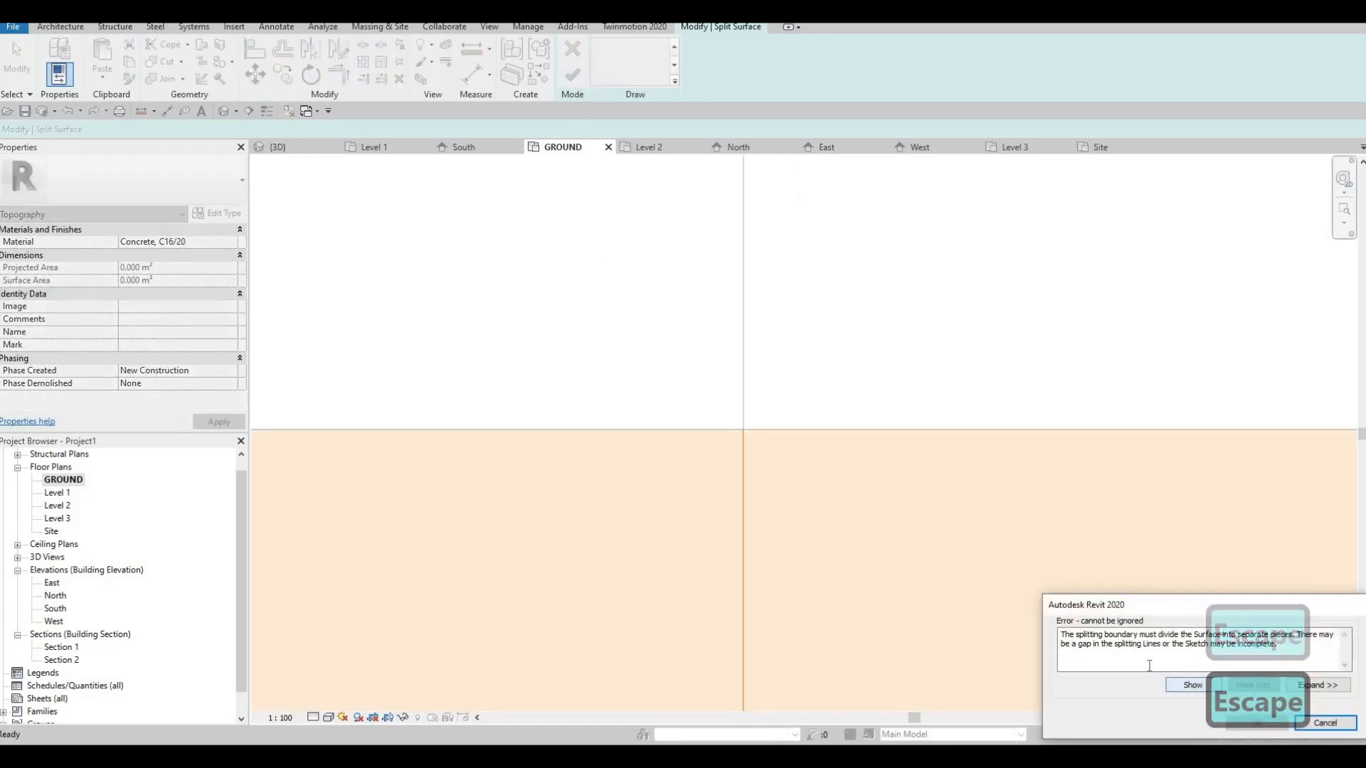
{"action": "scroll", "coordinate": [691, 375], "scroll_direction": "up", "scroll_amount": 5}
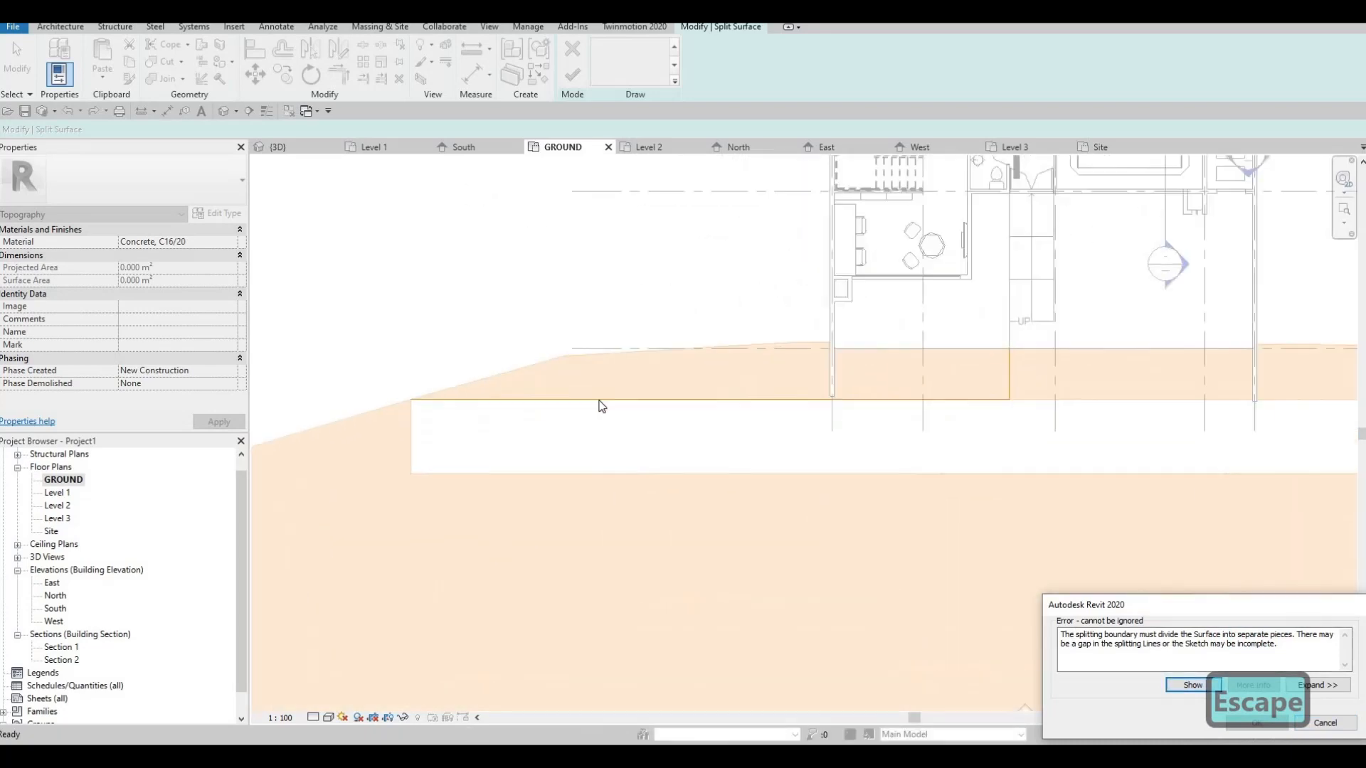
{"action": "key", "text": "Escape"}
{"action": "left_click", "coordinate": [588, 402]}
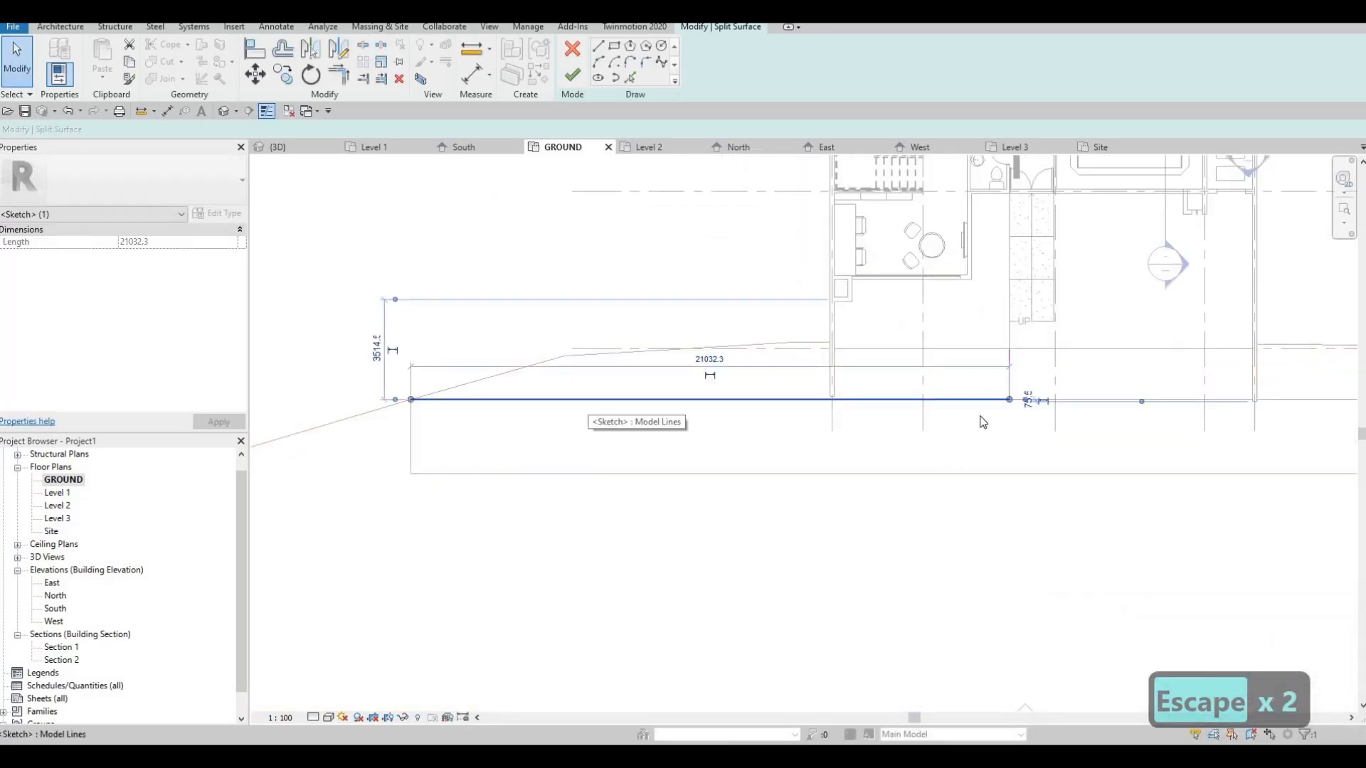
{"action": "key", "text": "Escape"}
- Delete the vertical and horizontal split lines and discard the split sketch
{"action": "left_click", "coordinate": [1009, 383]}
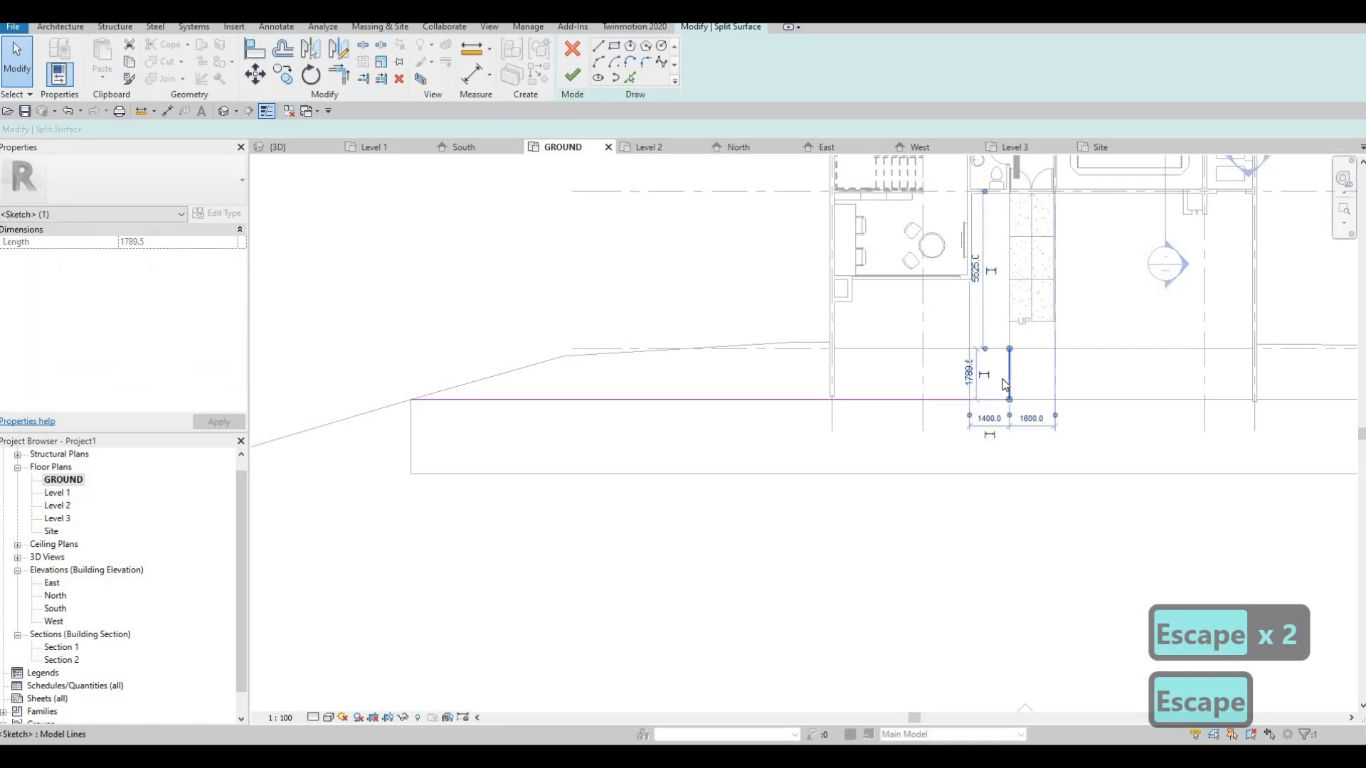
{"action": "key", "text": "Delete"}
{"action": "scroll", "coordinate": [860, 434], "scroll_direction": "down", "scroll_amount": 1}
{"action": "key", "text": "Escape"}
{"action": "key", "text": "Escape"}
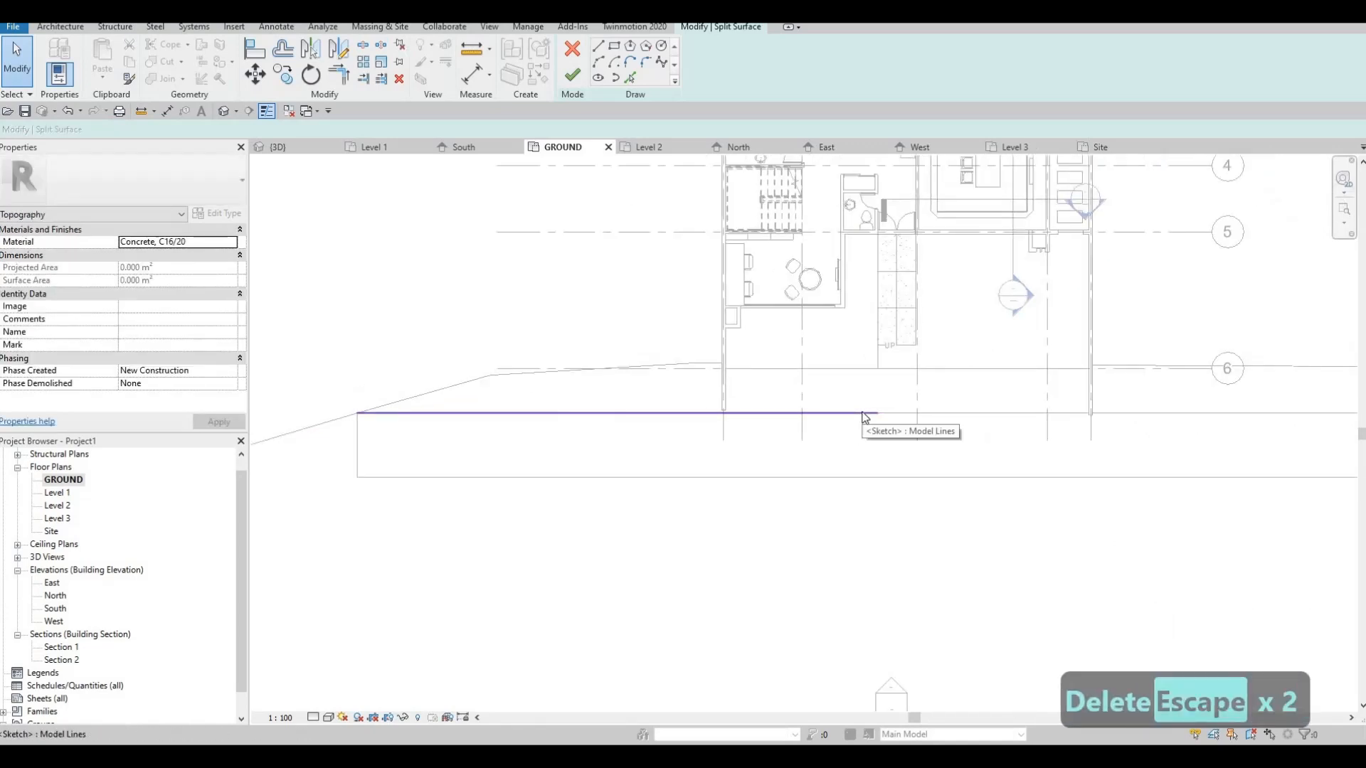
{"action": "left_click", "coordinate": [865, 417]}
{"action": "key", "text": "Delete"}
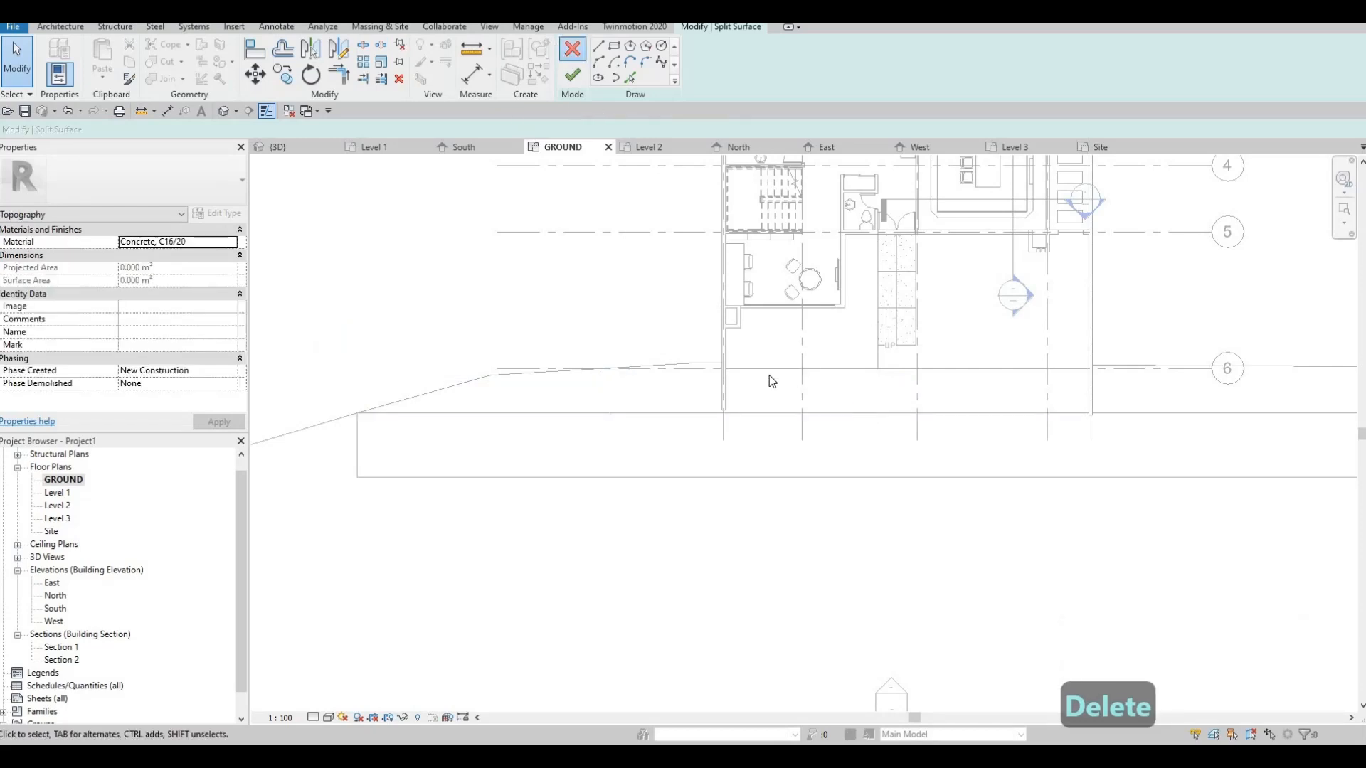
{"action": "left_click", "coordinate": [737, 390]}
{"action": "key", "text": "Escape"}
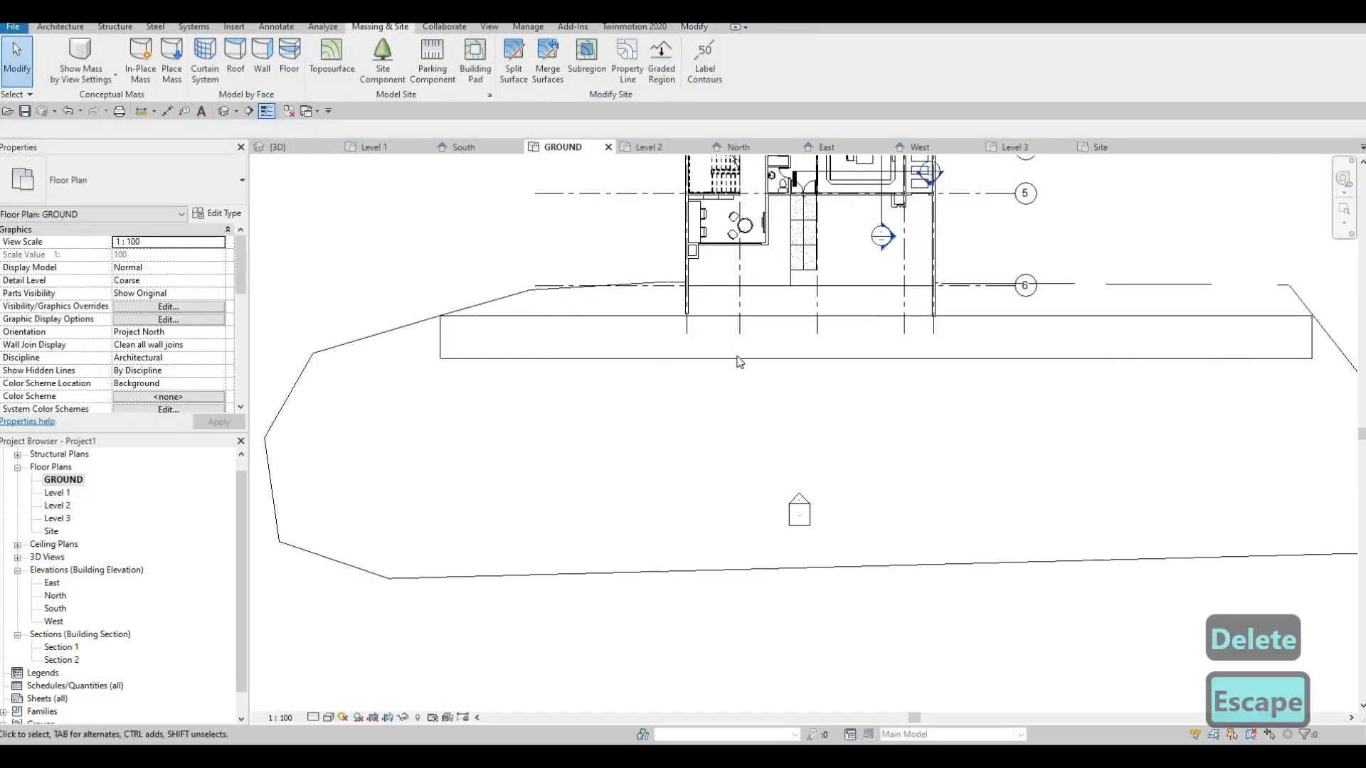
- Delete the long rectangular subregion from the toposurface in front of the house
{"action": "left_click", "coordinate": [756, 360]}
{"action": "key", "text": "Delete"}
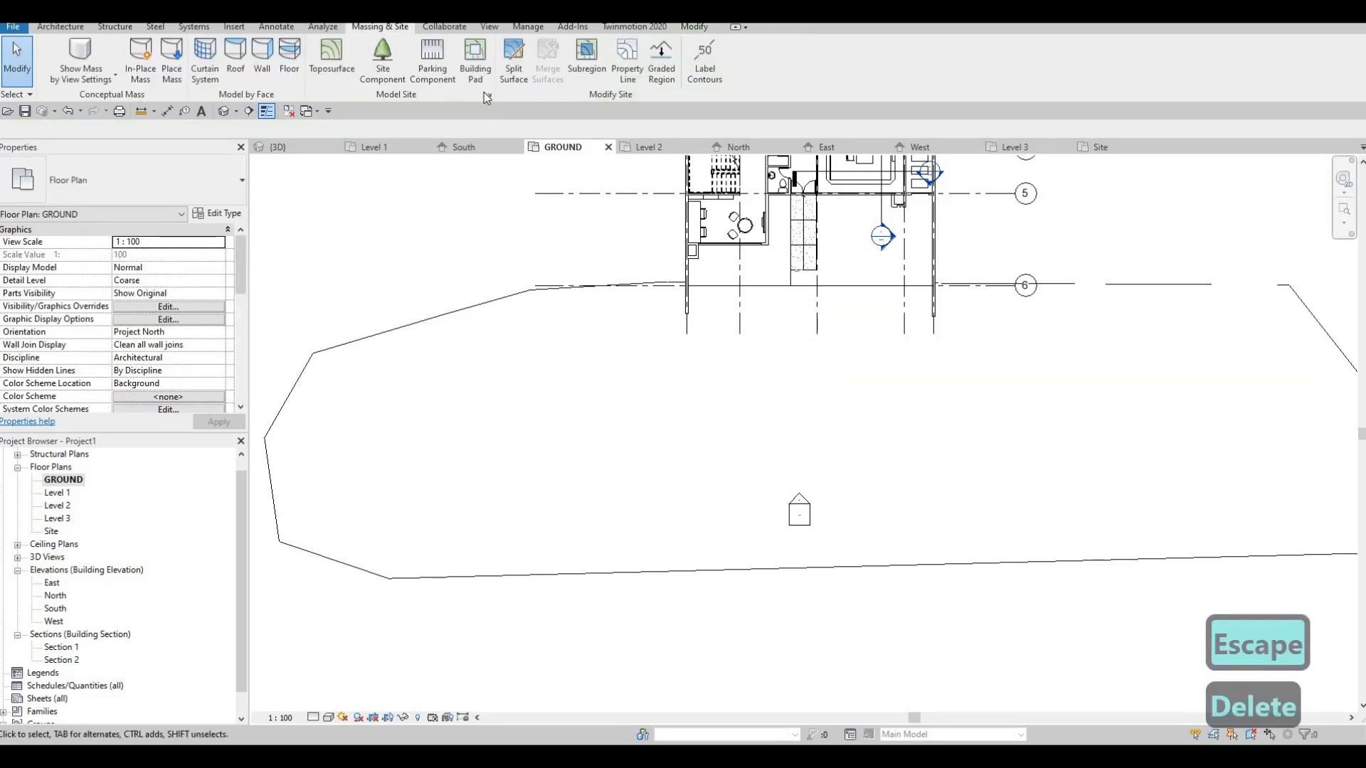
{"action": "key", "text": "Escape"}
{"action": "key", "text": "Escape"}
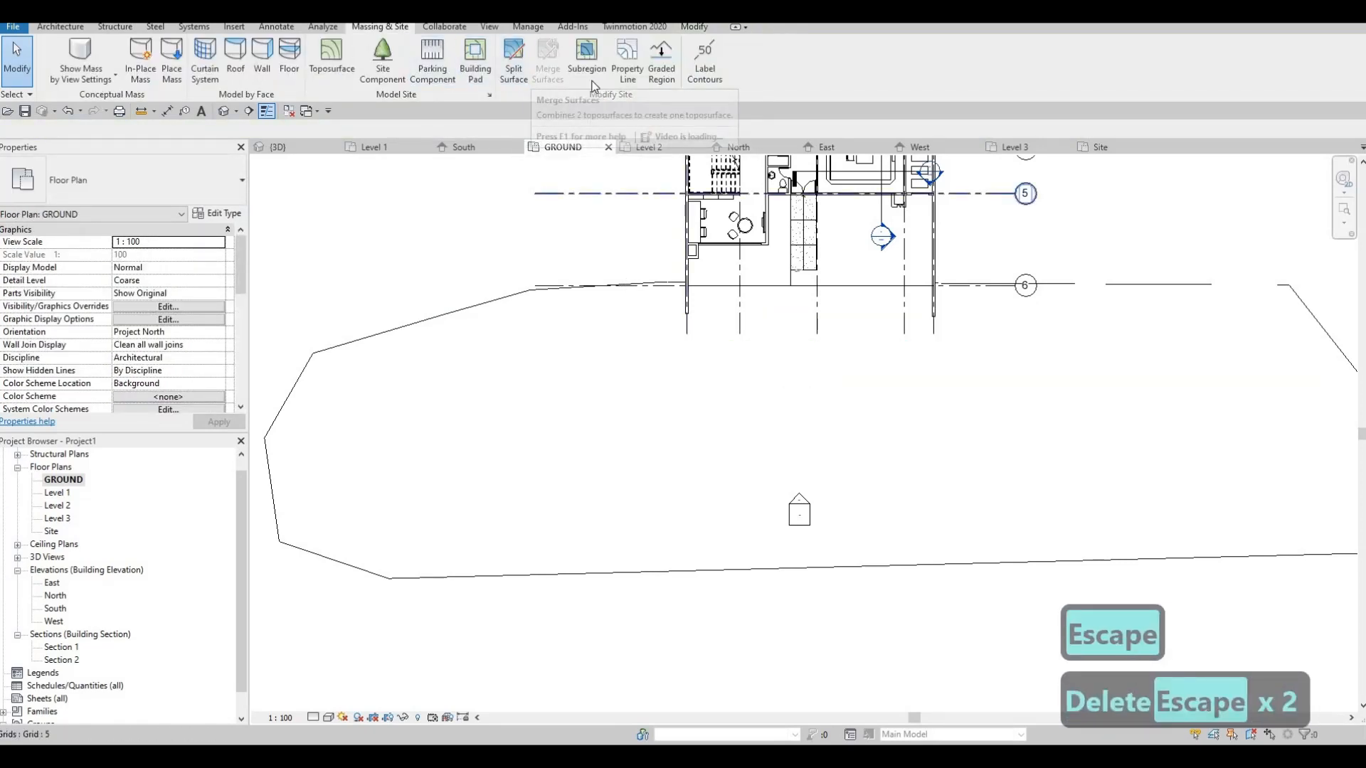
- Sketch a split line on the front toposurface, south from the walkway's west edge, turning west about 20.4 m to the surface boundary
{"action": "left_click", "coordinate": [514, 61]}
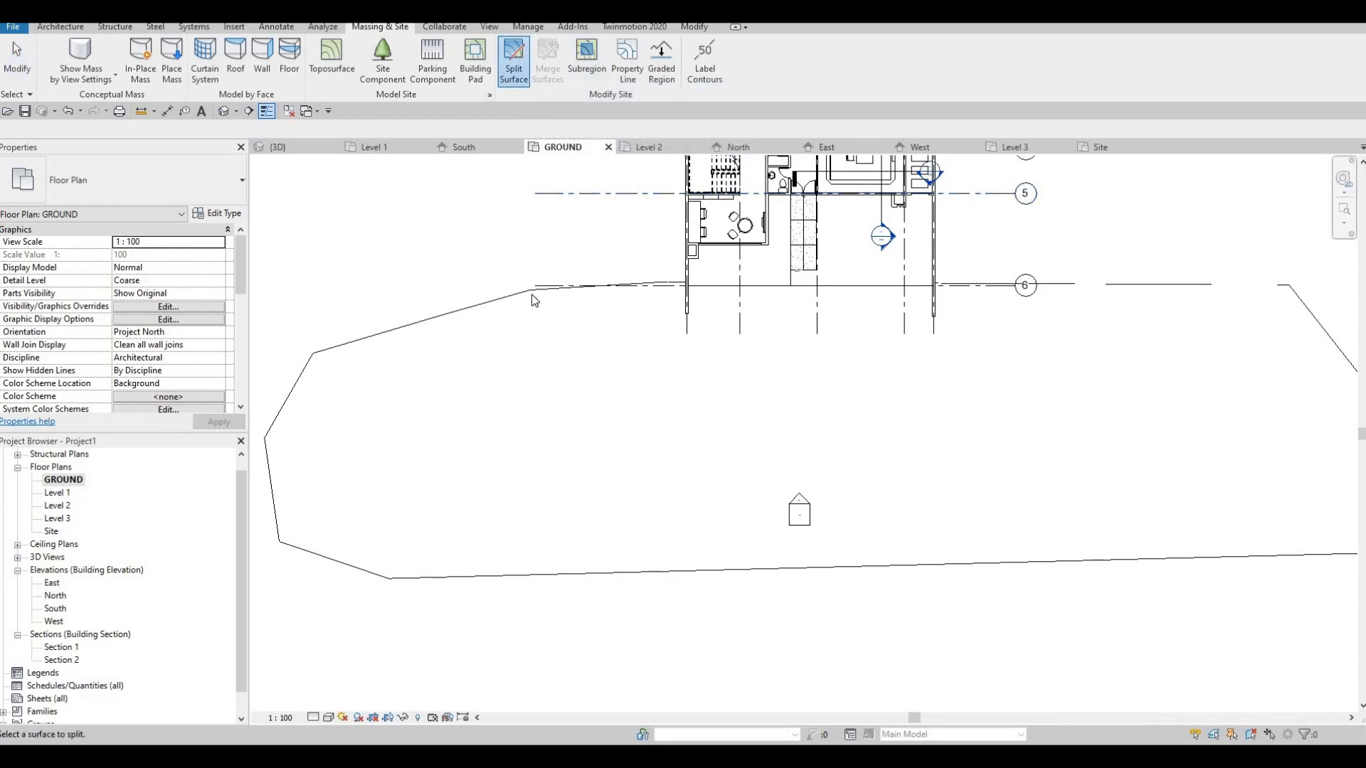
{"action": "left_click", "coordinate": [585, 286]}
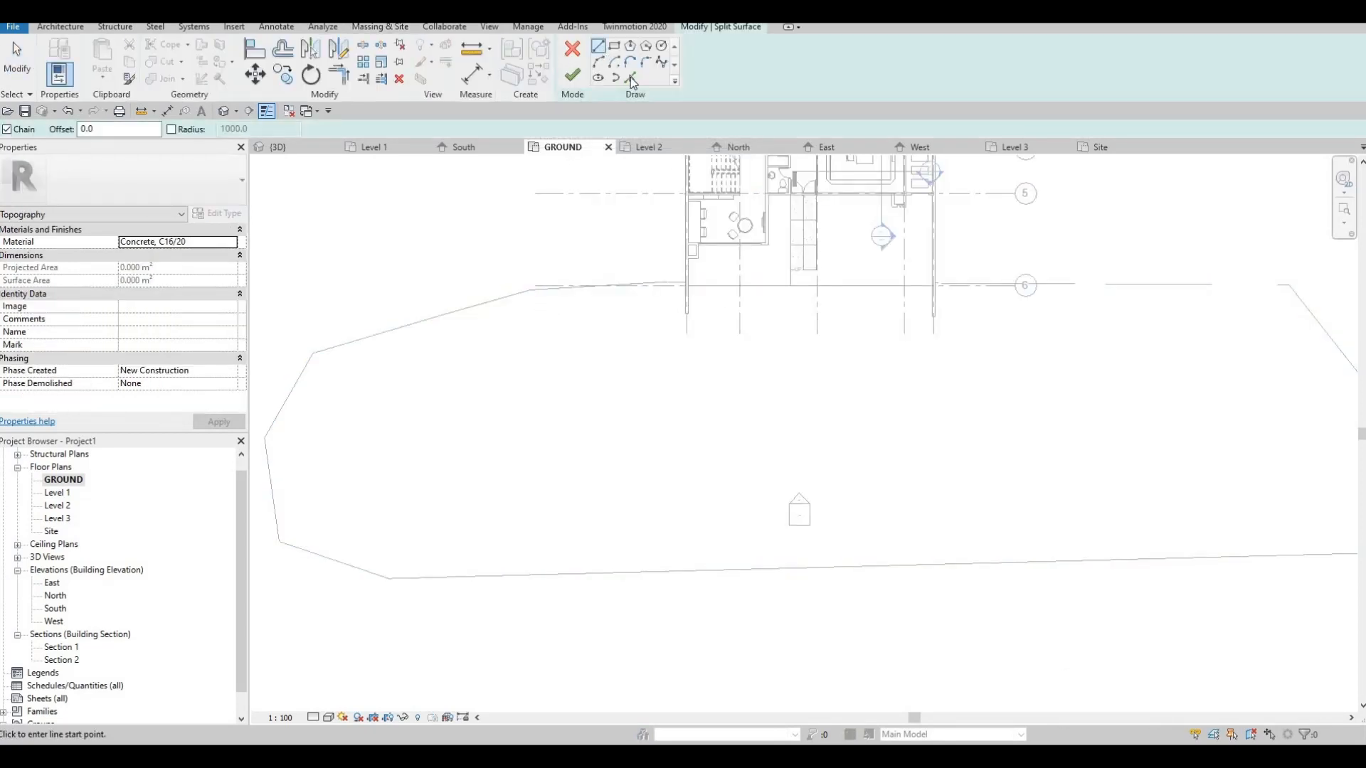
{"action": "scroll", "coordinate": [791, 282], "scroll_direction": "up", "scroll_amount": 5}
{"action": "left_click", "coordinate": [786, 286]}
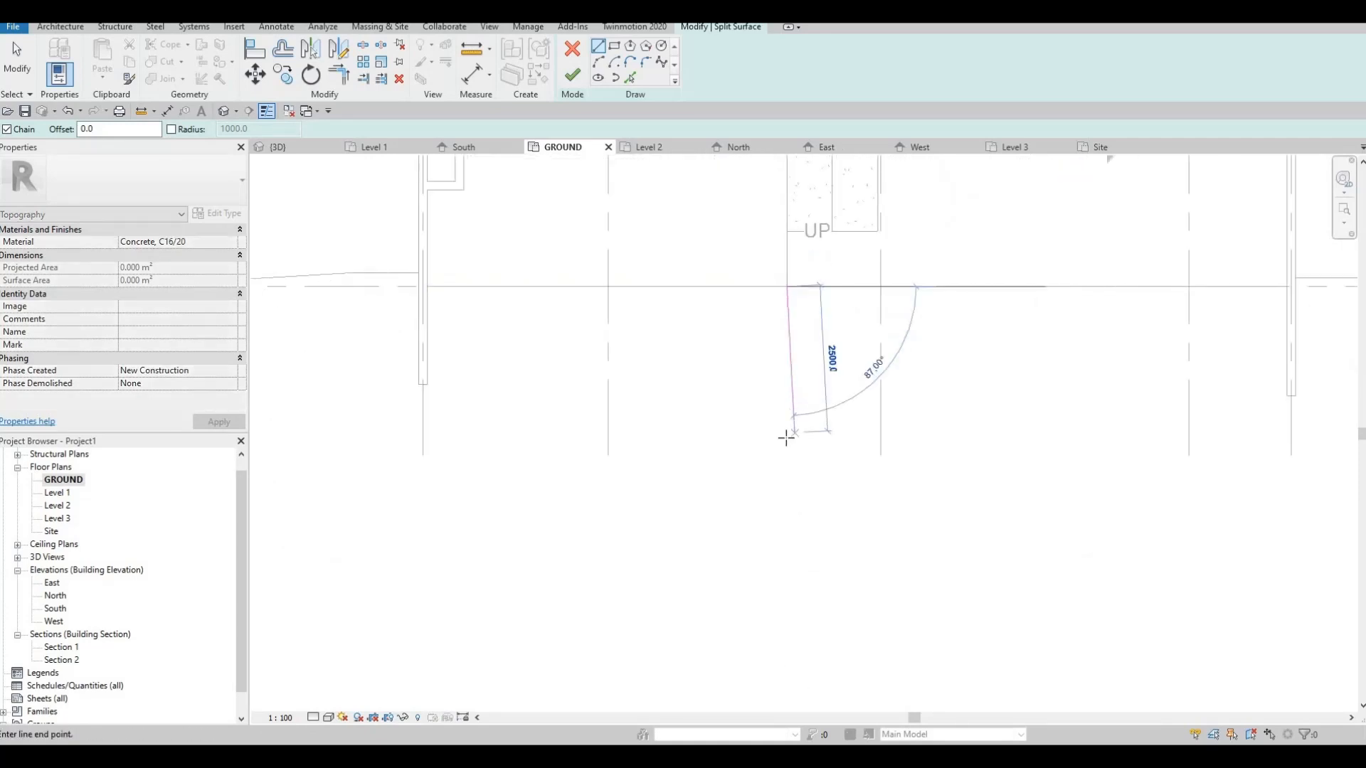
{"action": "left_click", "coordinate": [787, 380]}
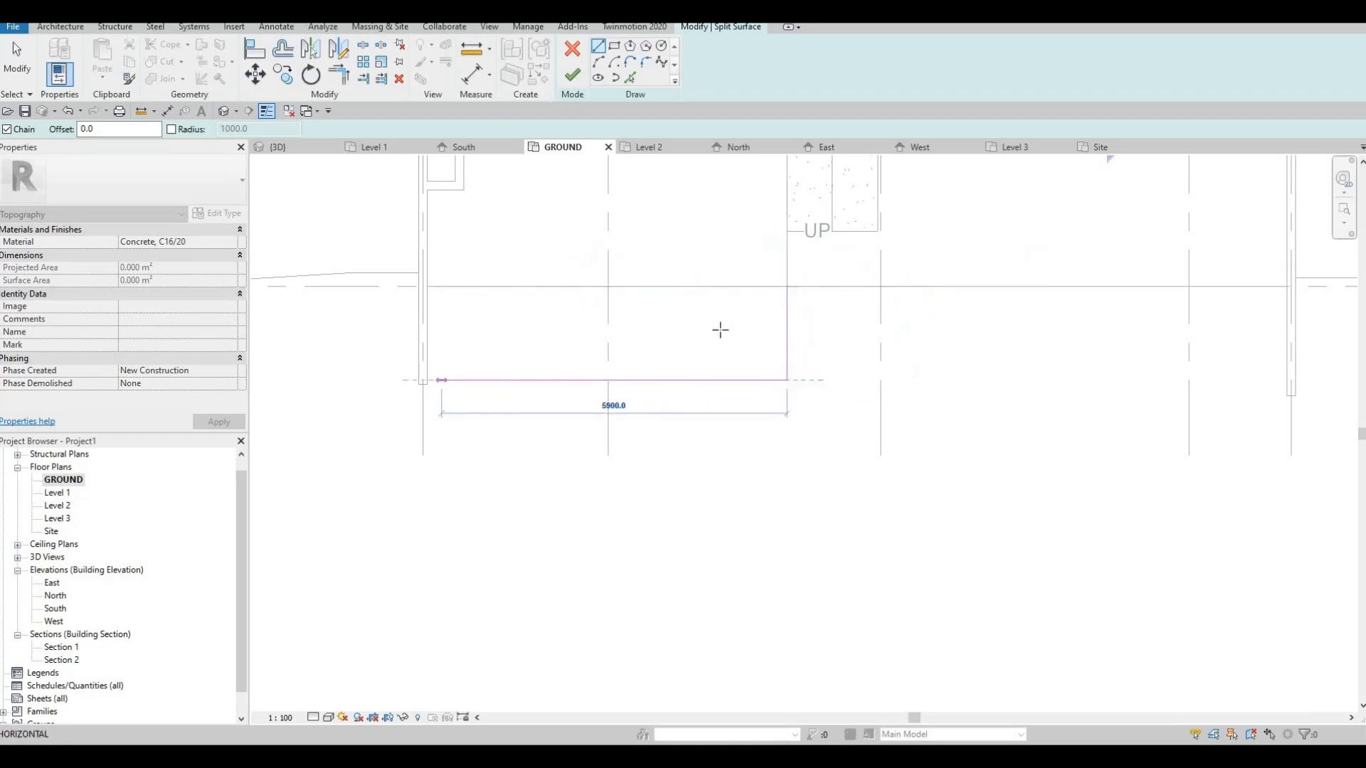
{"action": "middle_click_drag", "start_coordinate": [398, 376], "coordinate": [706, 331]}
{"action": "scroll", "coordinate": [712, 330], "scroll_direction": "down", "scroll_amount": 1}
{"action": "middle_click_drag", "start_coordinate": [420, 310], "coordinate": [759, 275]}
{"action": "scroll", "coordinate": [758, 275], "scroll_direction": "down", "scroll_amount": 1}
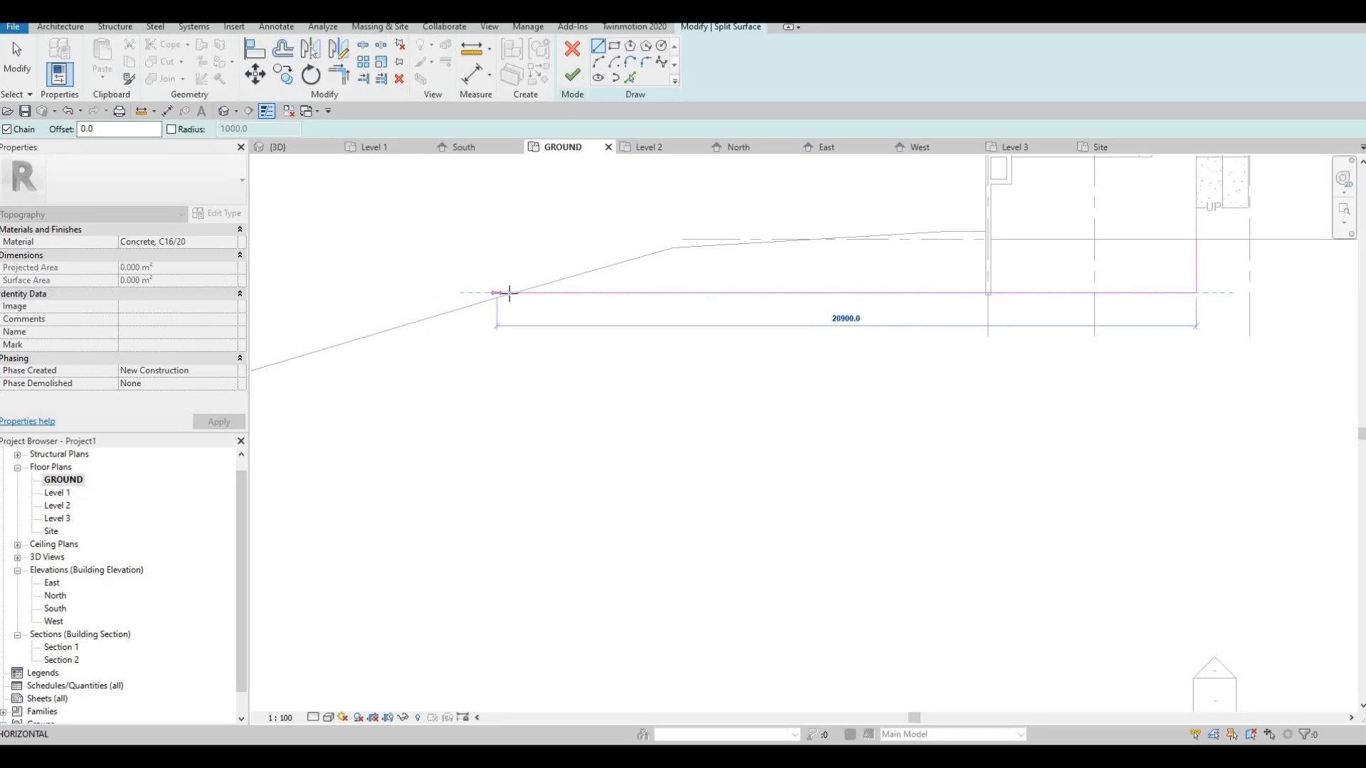
{"action": "key", "text": "Escape"}
{"action": "key", "text": "Escape"}
{"action": "key", "text": "Escape"}
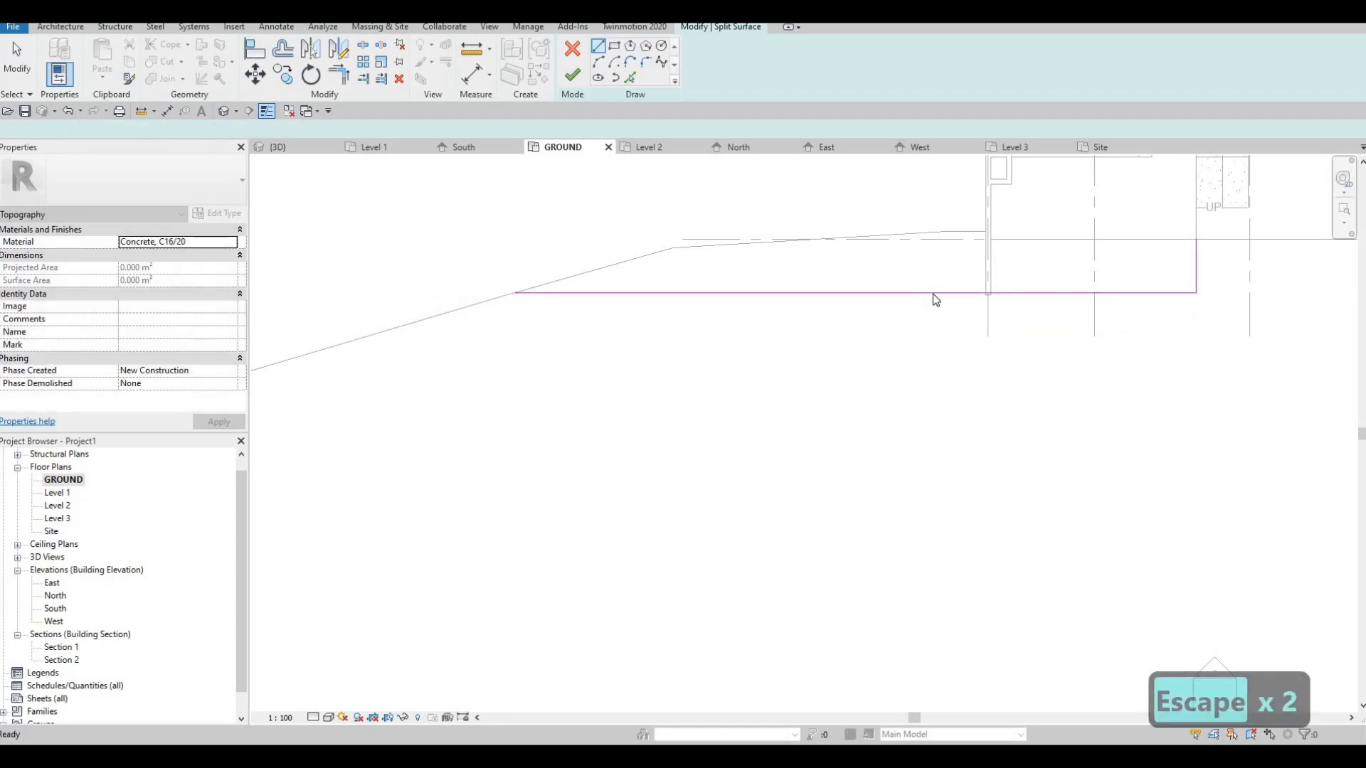
- Nudge the horizontal split line slightly south and try to finish the split
{"action": "left_click", "coordinate": [933, 293]}
{"action": "key", "text": "Escape"}
{"action": "key", "text": "Escape"}
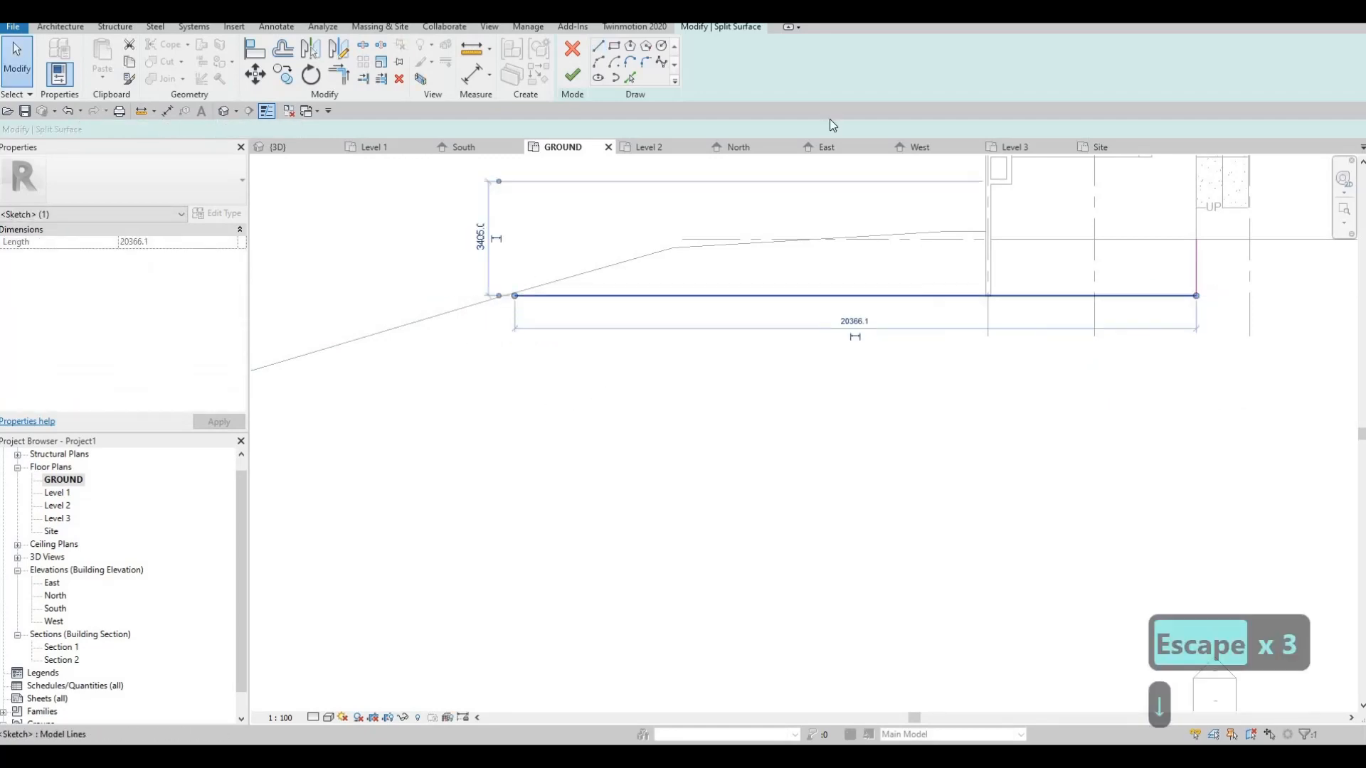
{"action": "left_click", "coordinate": [572, 76]}
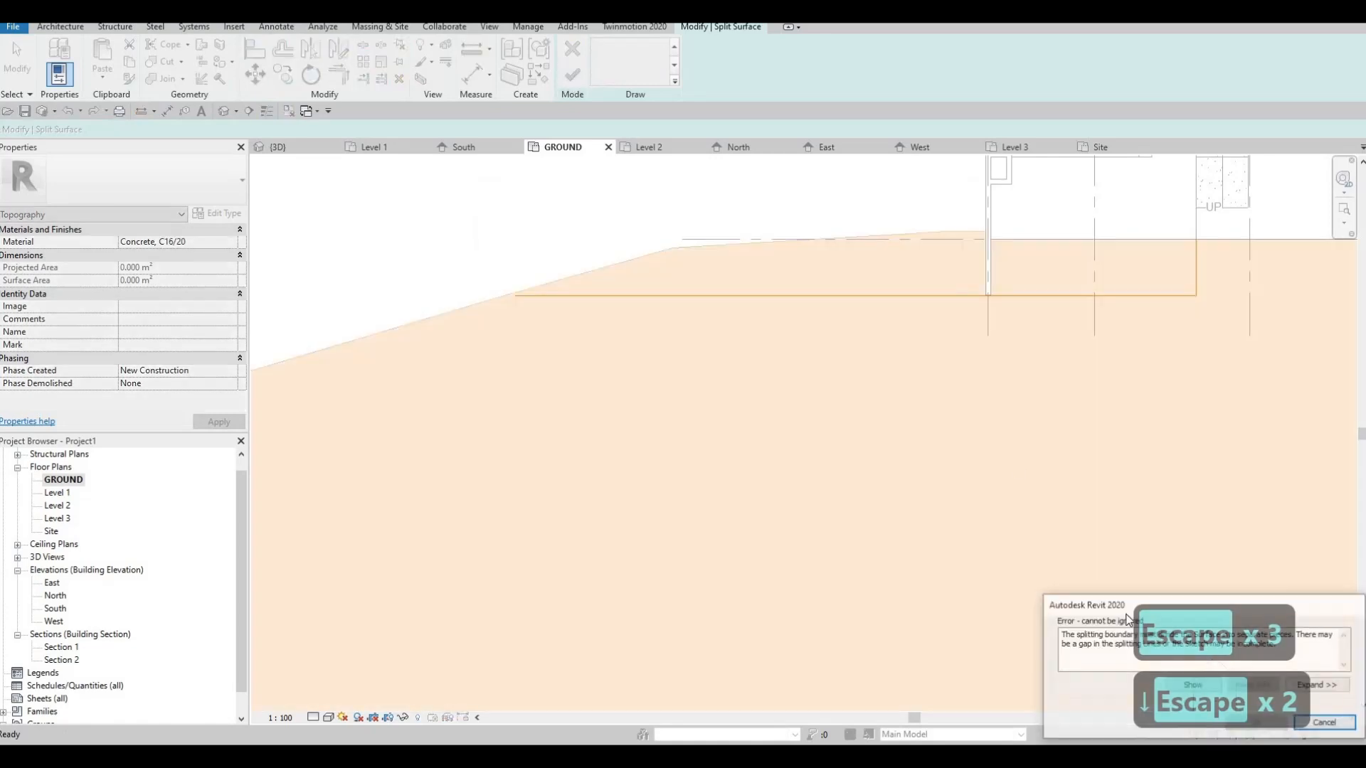
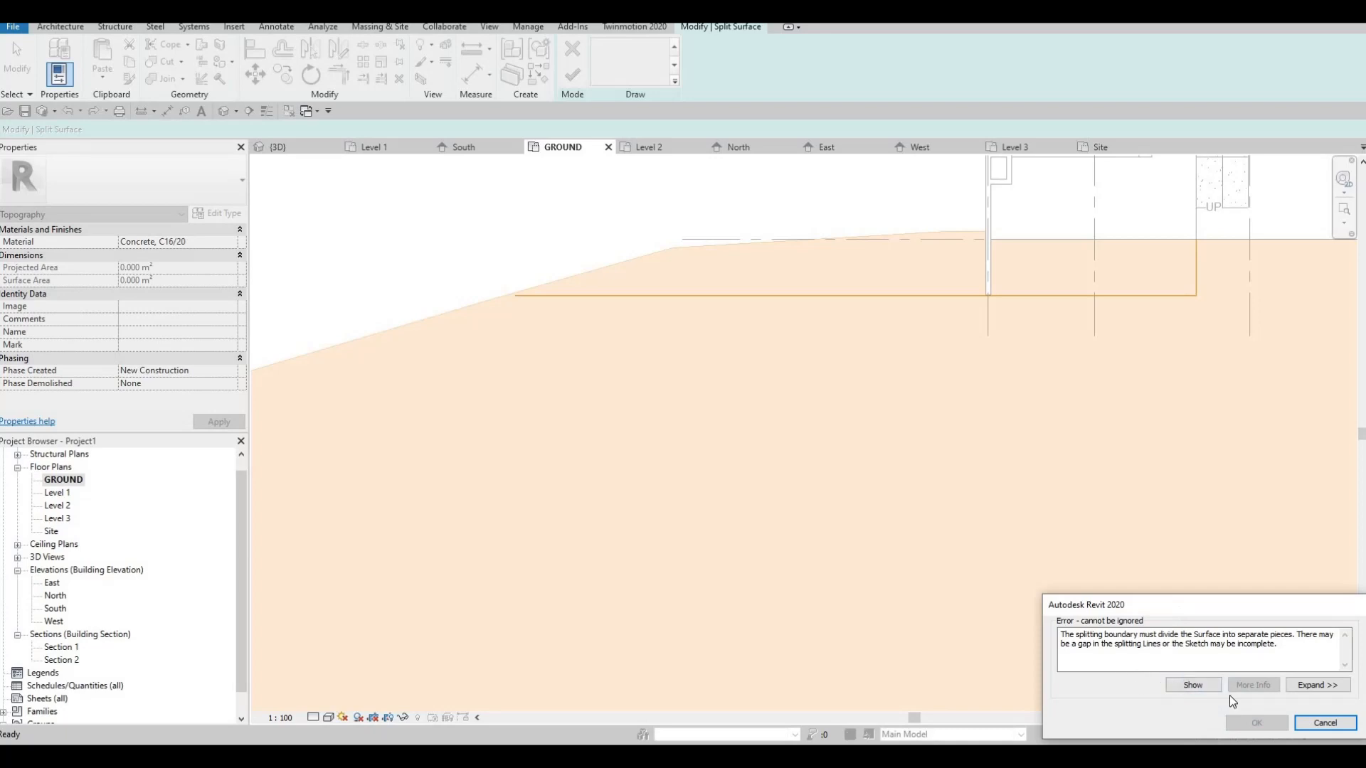
{"action": "key", "text": "Escape"}
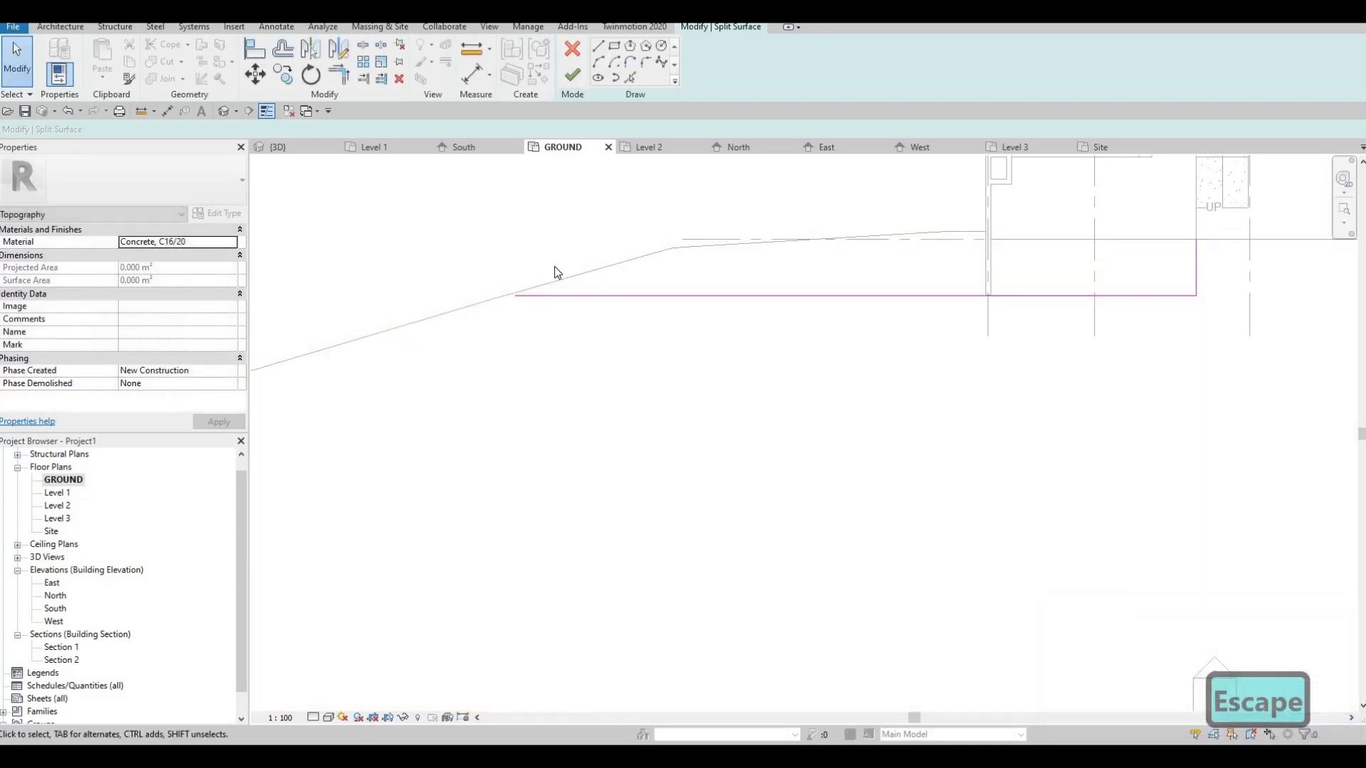
- Extend the west end of the horizontal split line to the toposurface boundary and try to finish the split again
{"action": "scroll", "coordinate": [553, 270], "scroll_direction": "up", "scroll_amount": 3}
{"action": "left_click", "coordinate": [536, 276]}
{"action": "left_click_drag", "start_coordinate": [535, 276], "coordinate": [514, 278]}
{"action": "key", "text": "Escape"}
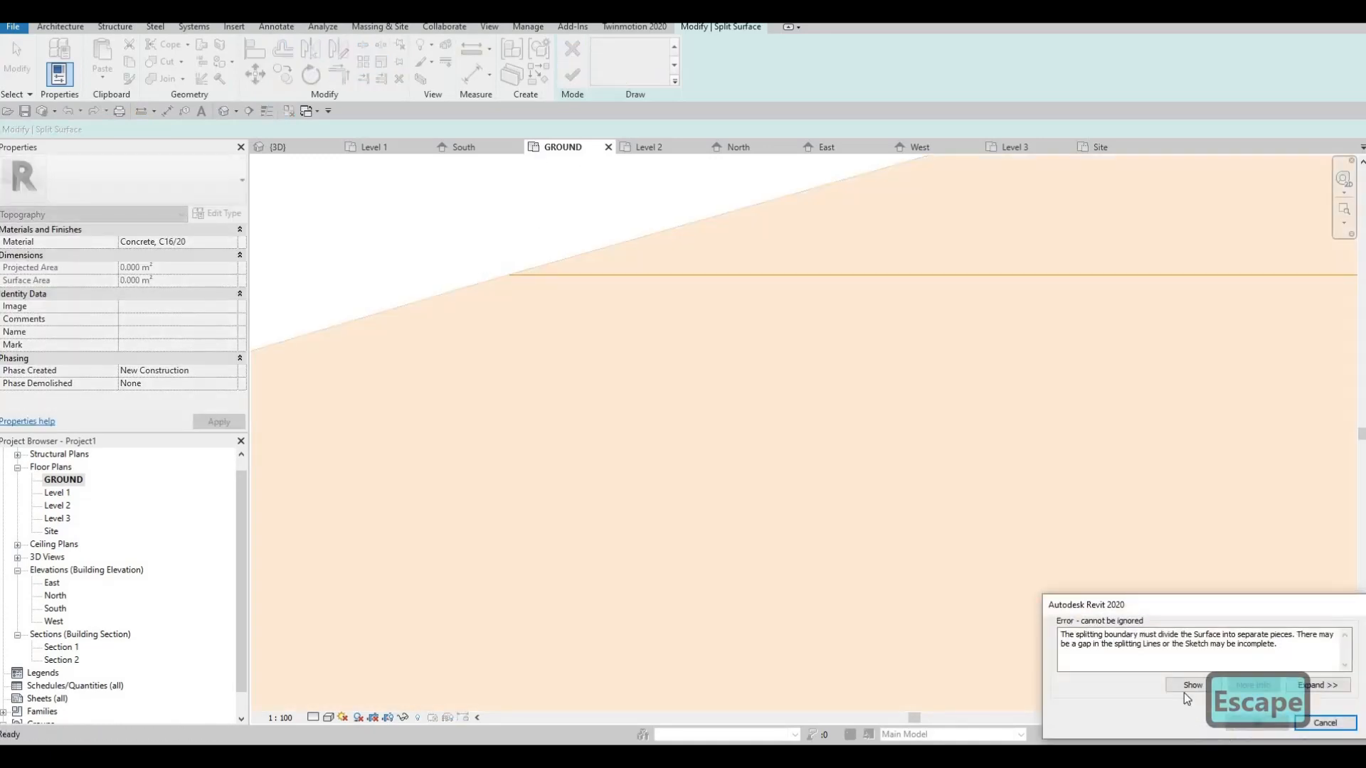
{"action": "left_click", "coordinate": [1186, 684]}
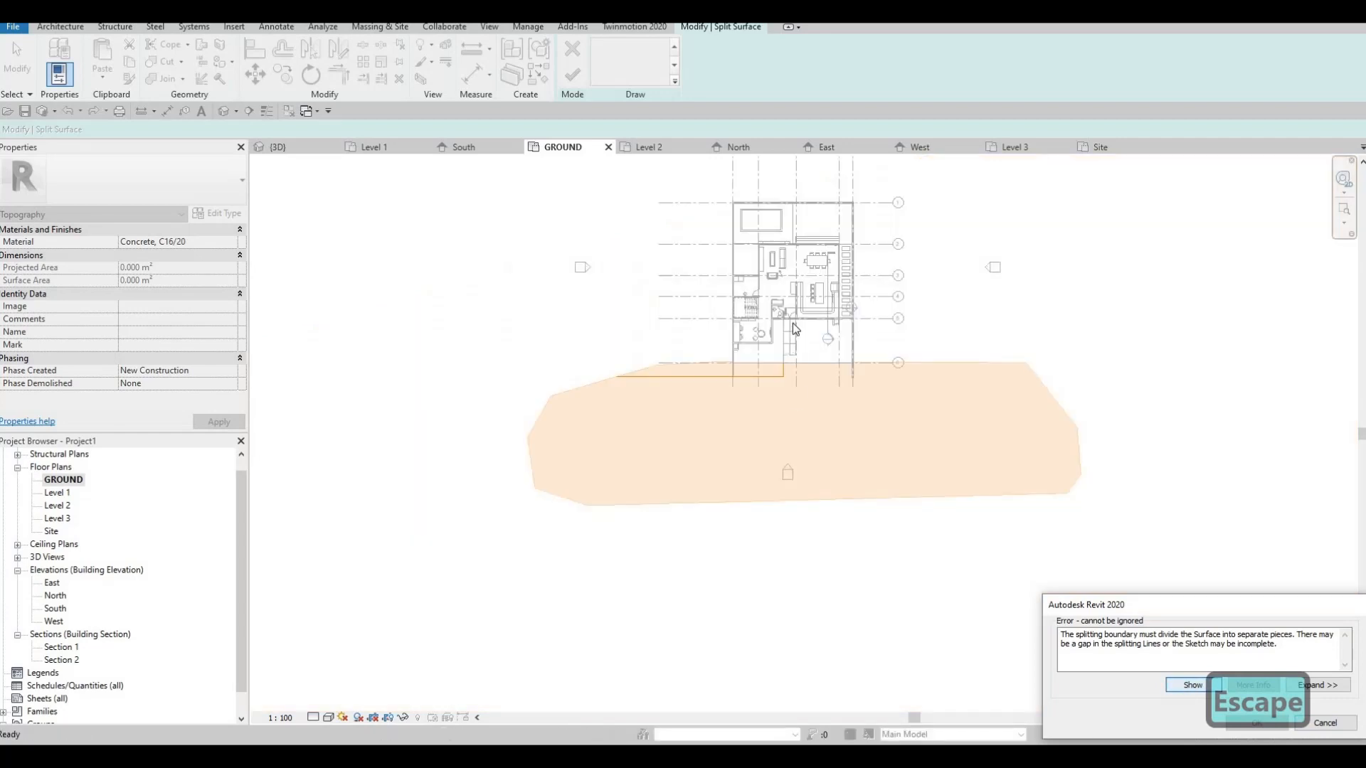
{"action": "key", "text": "Escape"}
- Nudge the vertical split line slightly east at the walkway edge
{"action": "scroll", "coordinate": [758, 420], "scroll_direction": "up", "scroll_amount": 10}
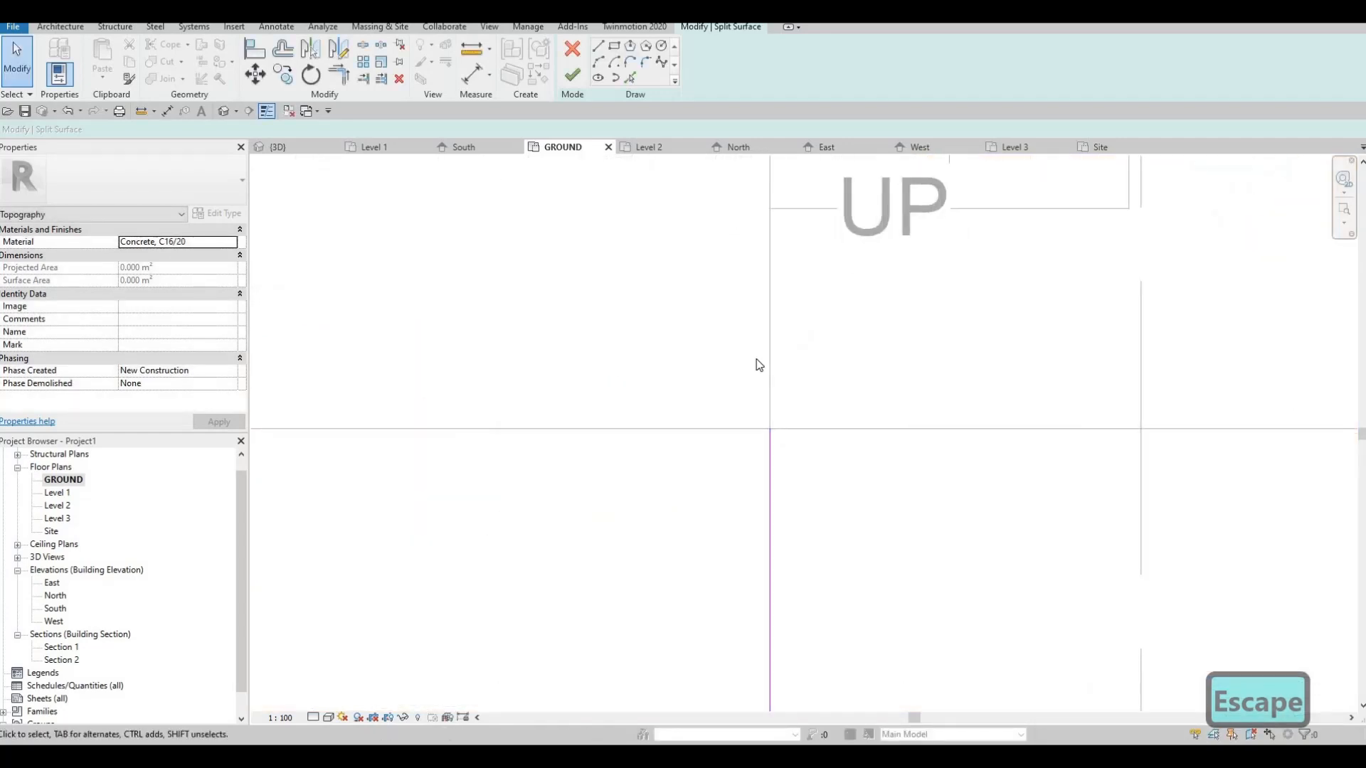
{"action": "scroll", "coordinate": [780, 344], "scroll_direction": "up", "scroll_amount": 3}
{"action": "left_click", "coordinate": [784, 319]}
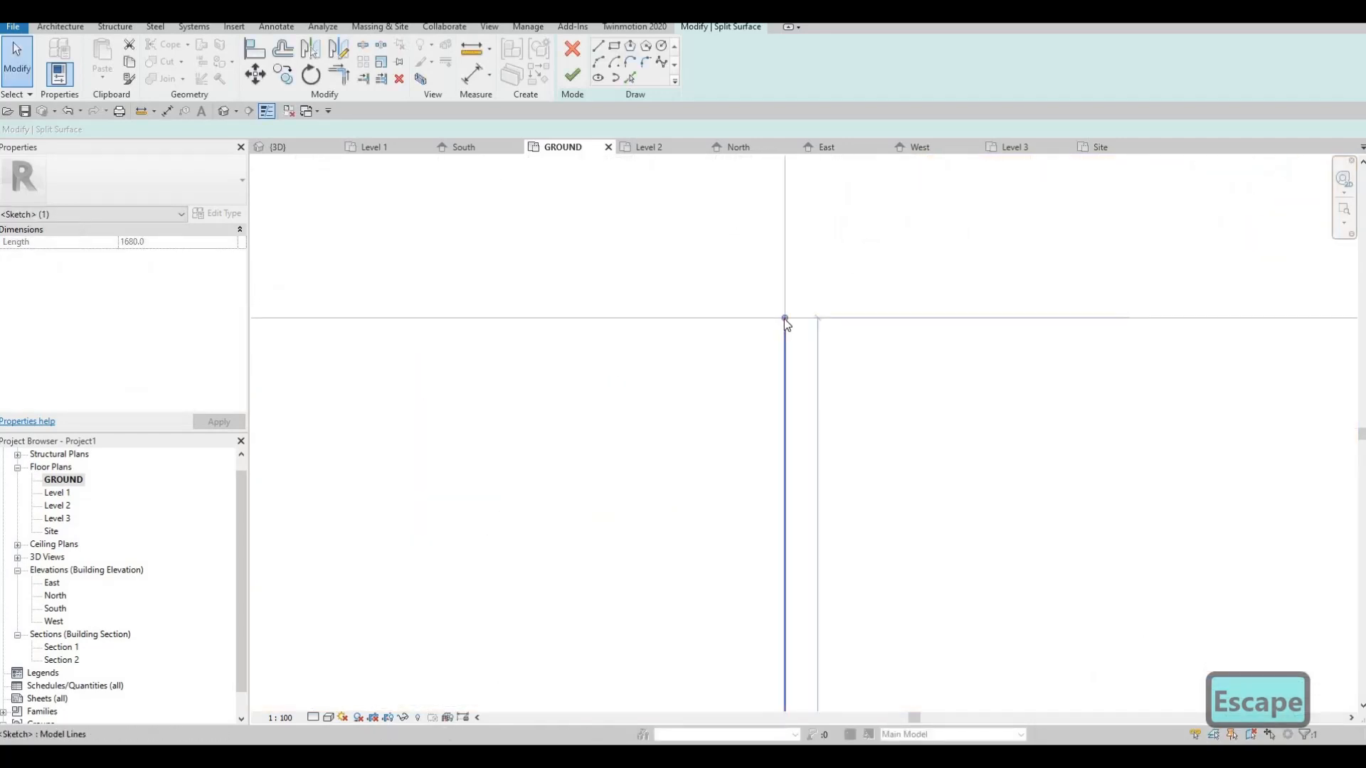
{"action": "key", "text": "Right"}
{"action": "key", "text": "Right"}
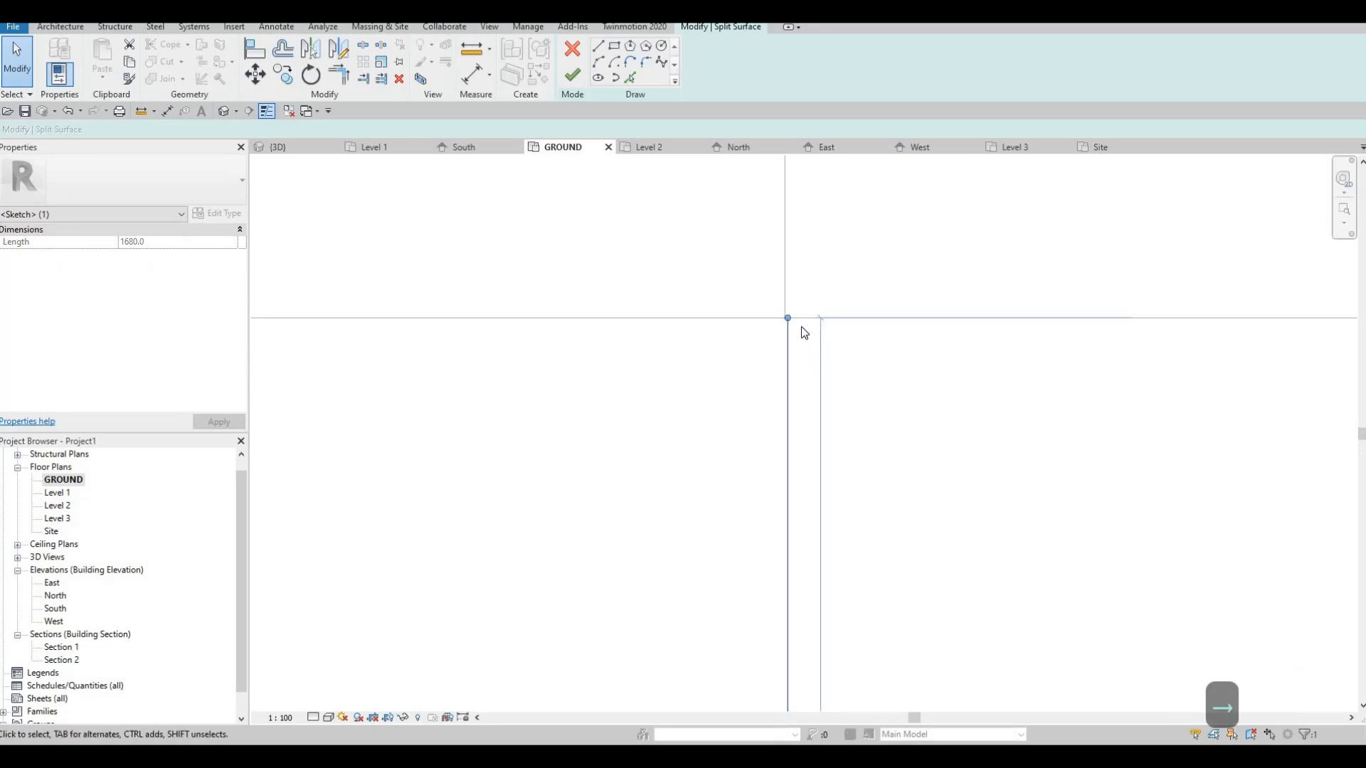
{"action": "key", "text": "Escape"}
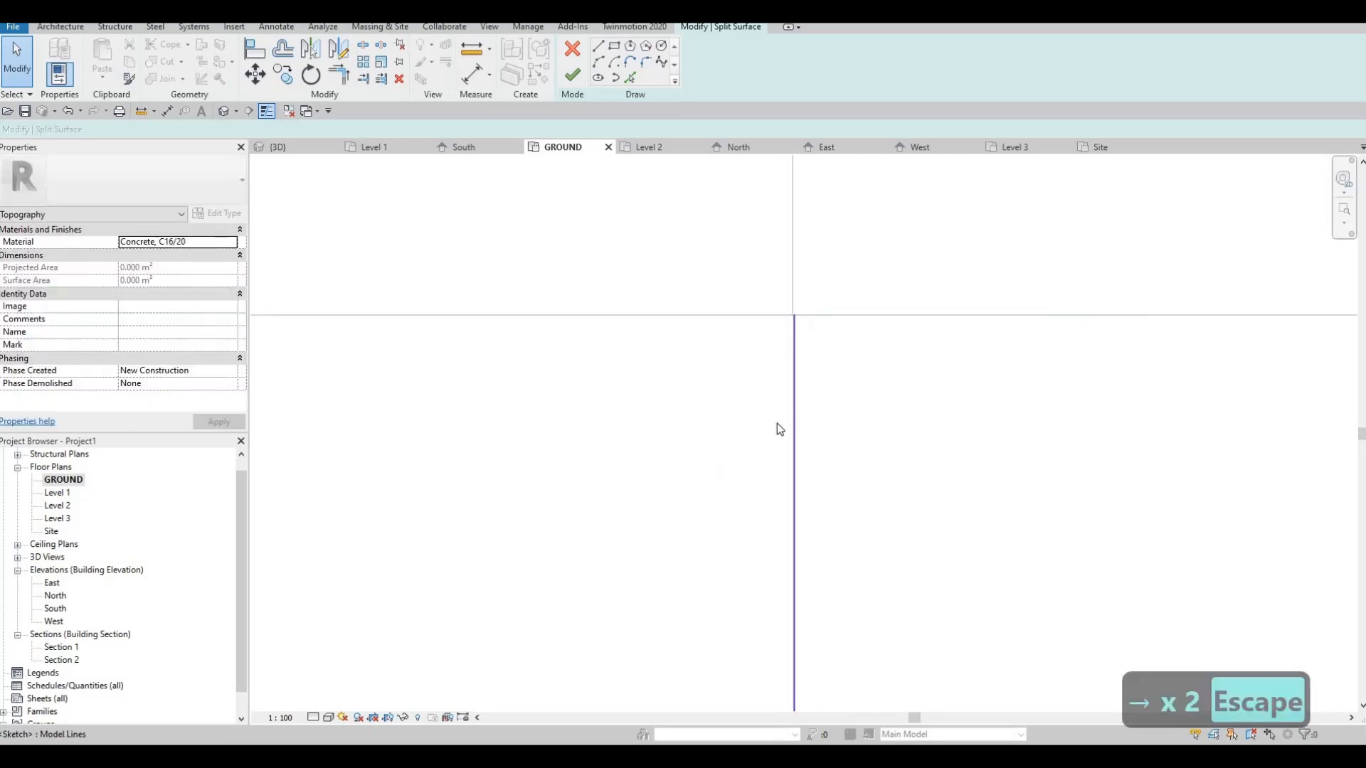
- Check the horizontal split line's west end at the toposurface boundary and retry finishing the split
{"action": "mouse_move", "coordinate": [778, 427]}
{"action": "middle_mouse_down"}
{"action": "mouse_move", "coordinate": [769, 439]}
{"action": "mouse_move", "coordinate": [612, 394]}
{"action": "mouse_move", "coordinate": [1295, 463]}
{"action": "middle_mouse_up"}
{"action": "scroll", "coordinate": [612, 394], "scroll_direction": "down", "scroll_amount": 2}
{"action": "scroll", "coordinate": [1295, 463], "scroll_direction": "down", "scroll_amount": 2}
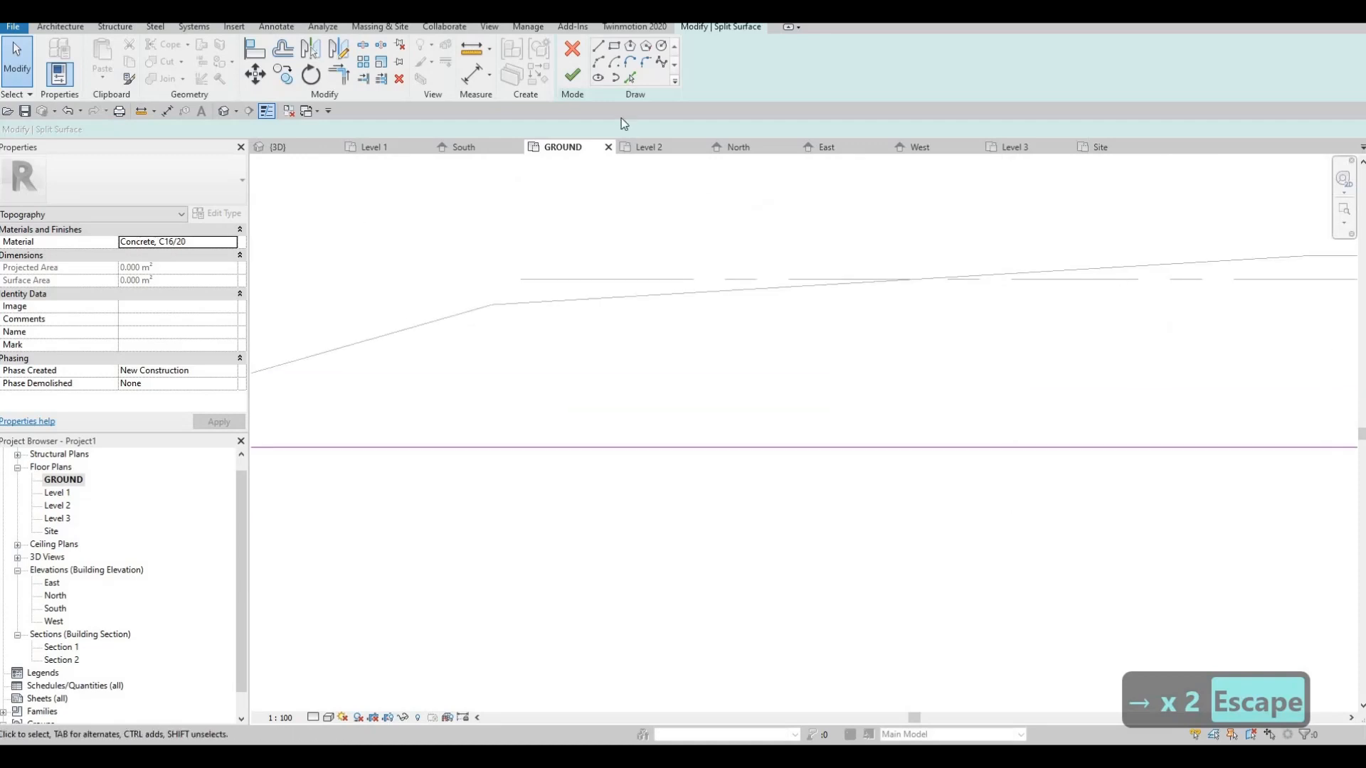
{"action": "left_click", "coordinate": [633, 77]}
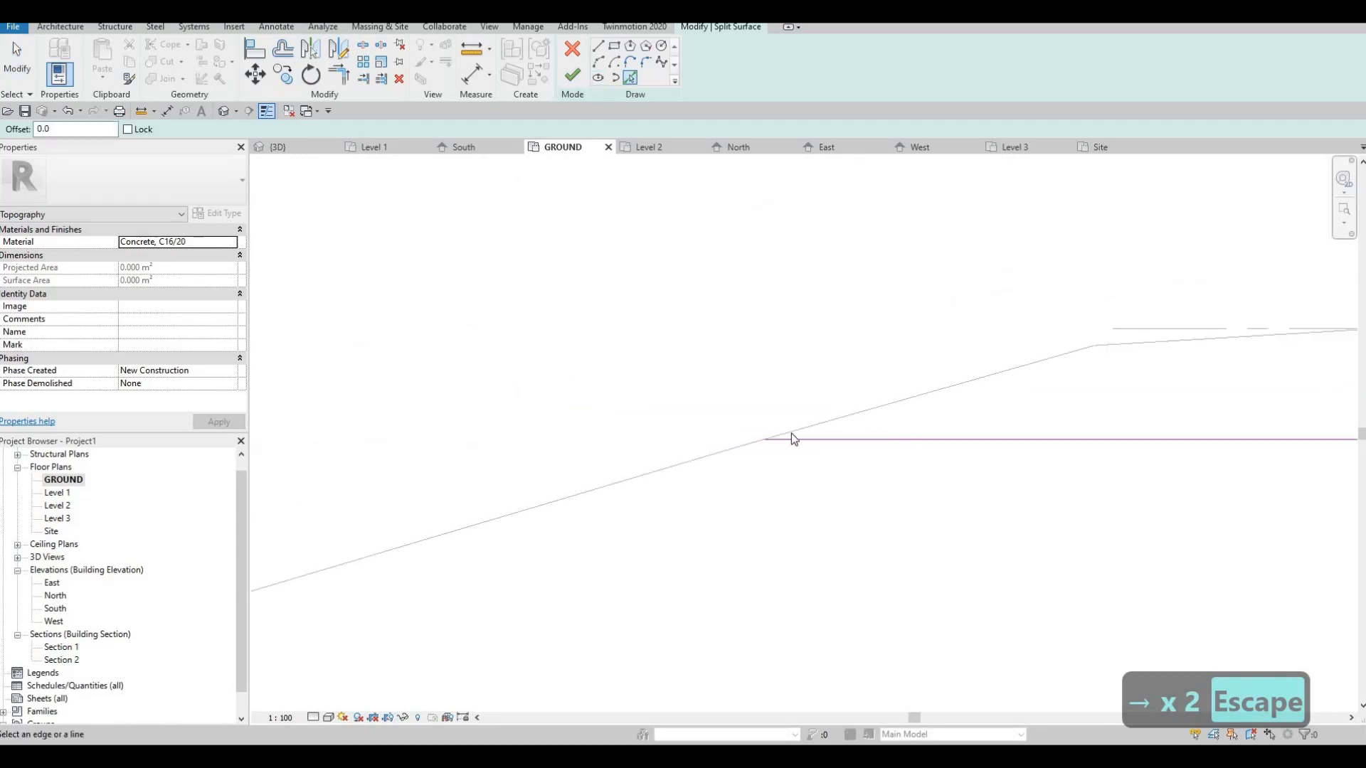
{"action": "key", "text": "Escape"}
{"action": "scroll", "coordinate": [737, 447], "scroll_direction": "up", "scroll_amount": 3}
{"action": "mouse_move", "coordinate": [689, 453]}
{"action": "middle_mouse_down"}
{"action": "mouse_move", "coordinate": [659, 451]}
{"action": "mouse_move", "coordinate": [753, 499]}
{"action": "middle_mouse_up"}
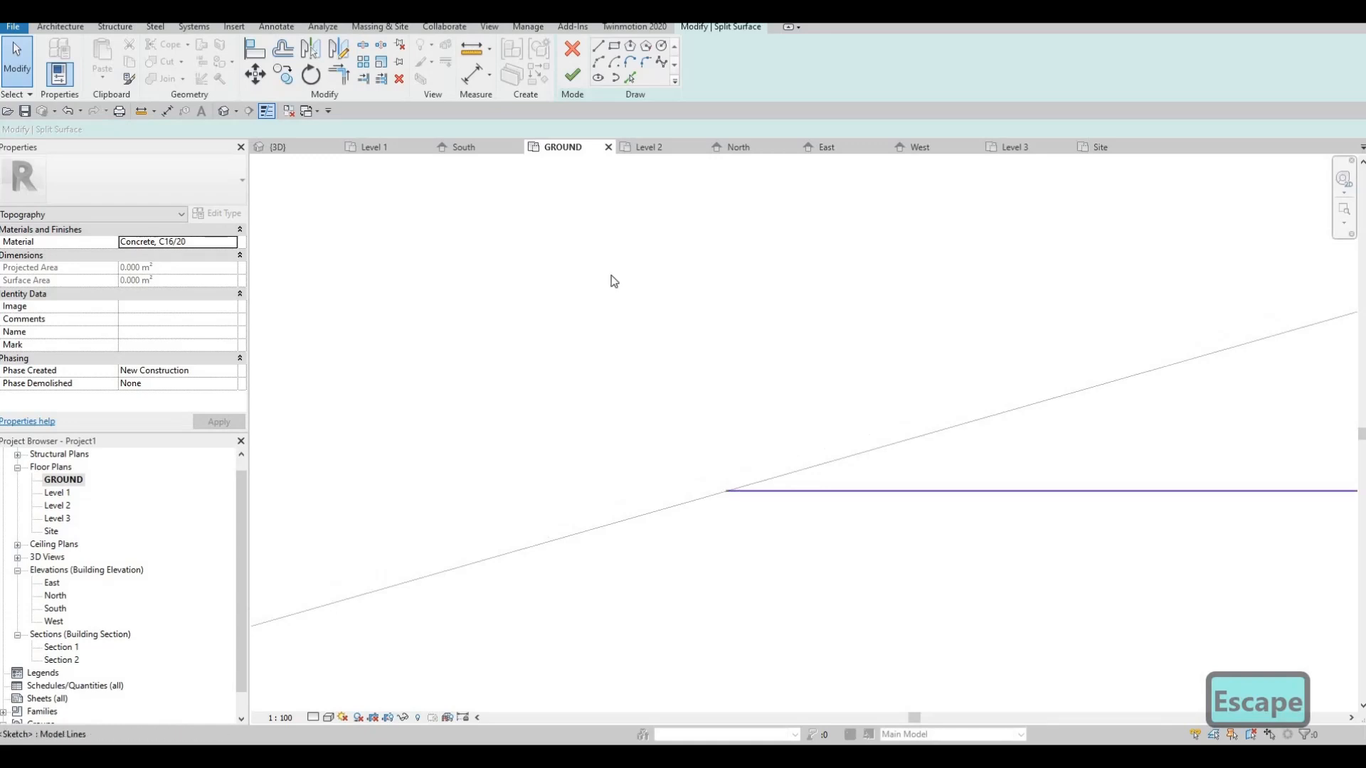
{"action": "key", "text": "Escape"}
{"action": "left_click", "coordinate": [575, 77]}
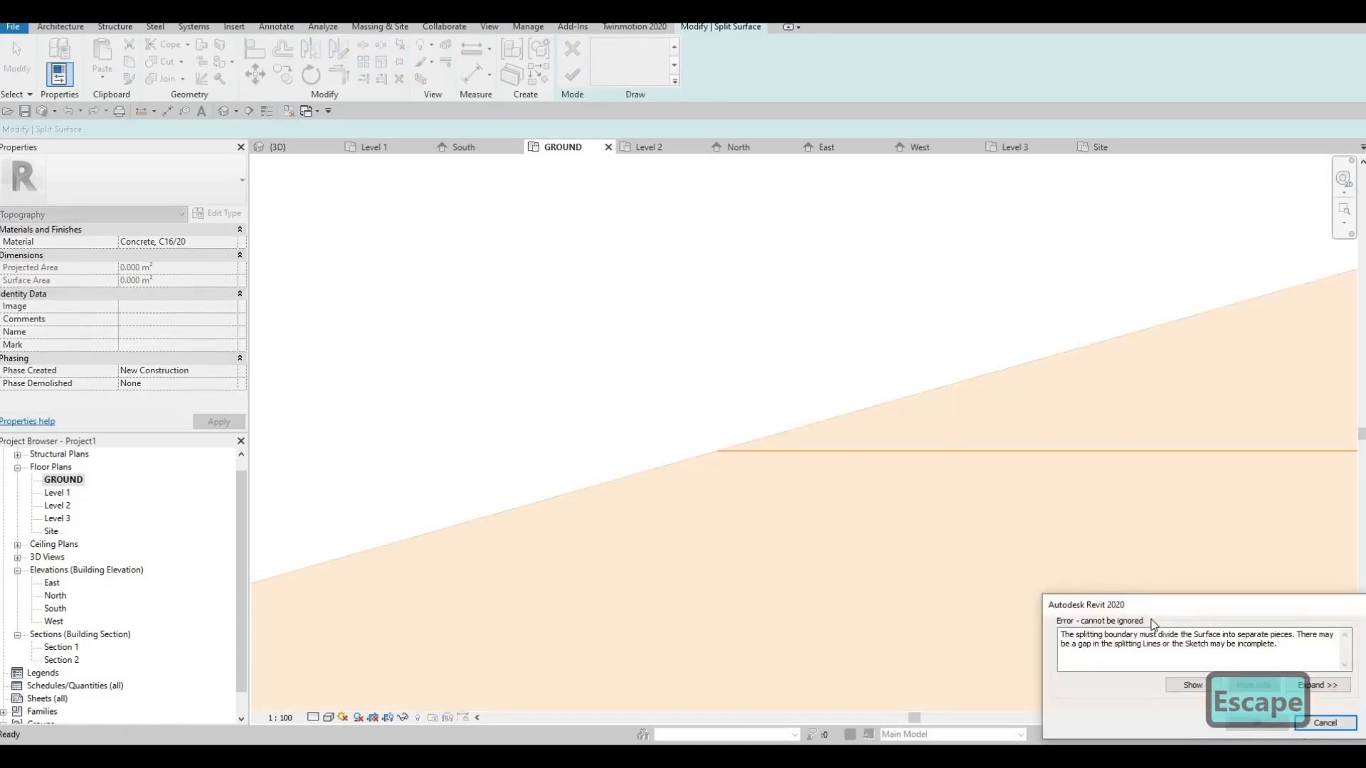
{"action": "key", "text": "Escape"}
- Delete both newly sketched split lines and abandon the surface split, discarding its sketch
{"action": "middle_click_drag", "start_coordinate": [916, 461], "coordinate": [774, 360]}
{"action": "scroll", "coordinate": [775, 360], "scroll_direction": "down", "scroll_amount": 2}
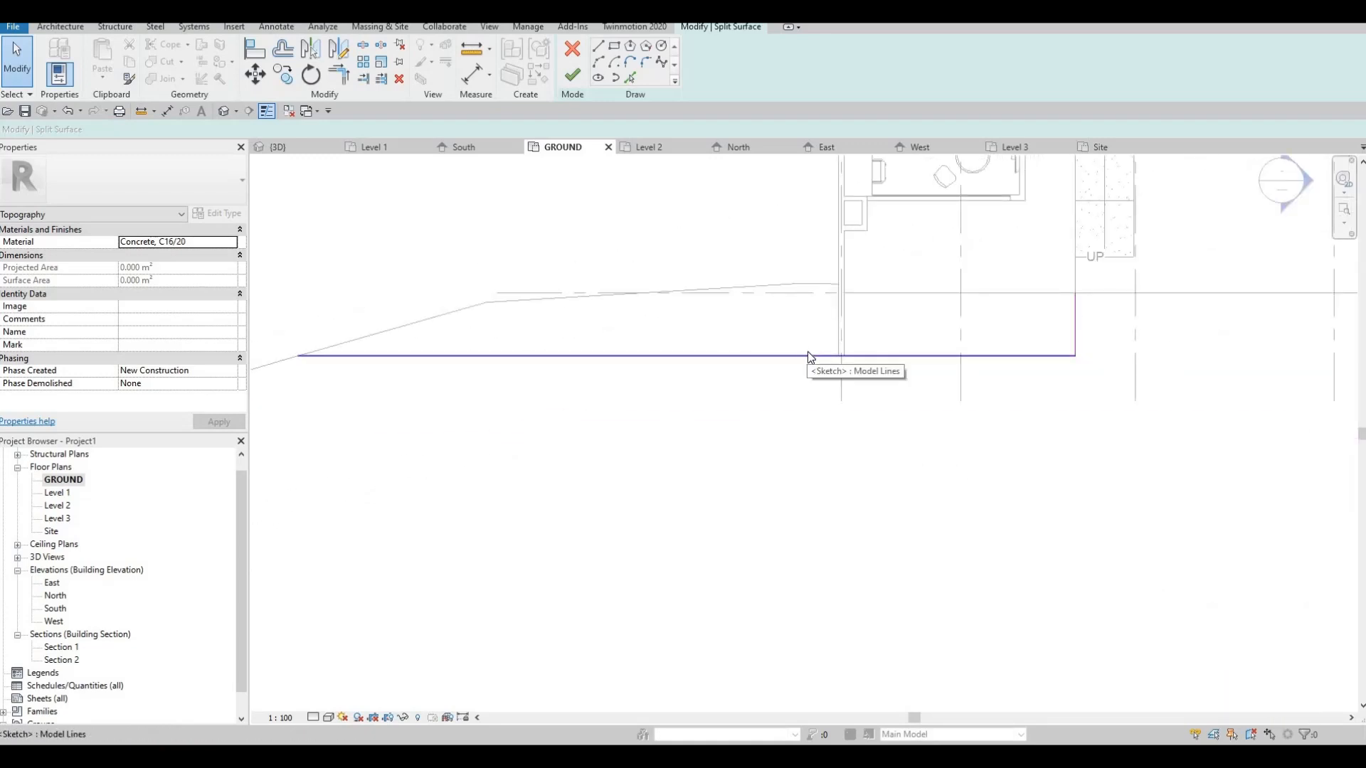
{"action": "left_click", "coordinate": [808, 354]}
{"action": "left_click", "coordinate": [807, 353]}
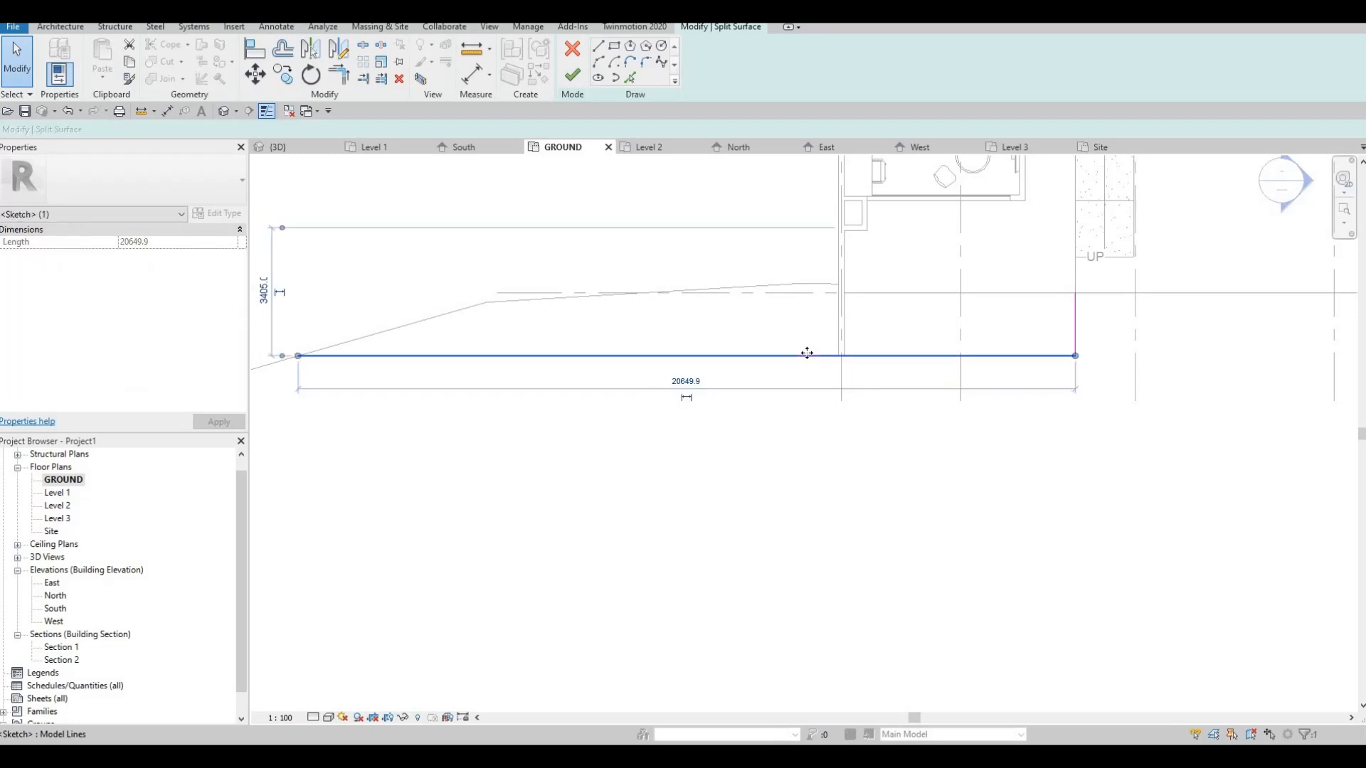
{"action": "key", "text": "Delete"}
{"action": "left_click", "coordinate": [1077, 323]}
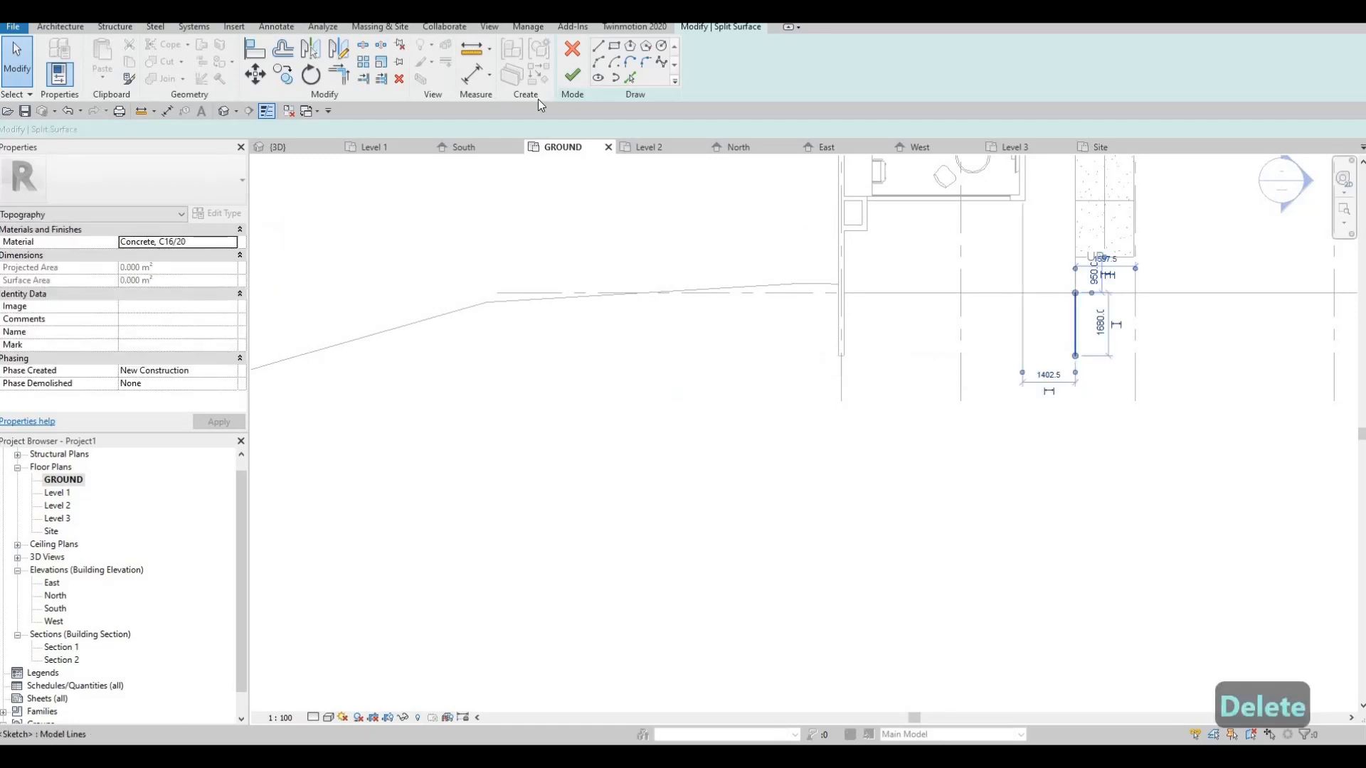
{"action": "key", "text": "Delete"}
{"action": "left_click", "coordinate": [573, 49]}
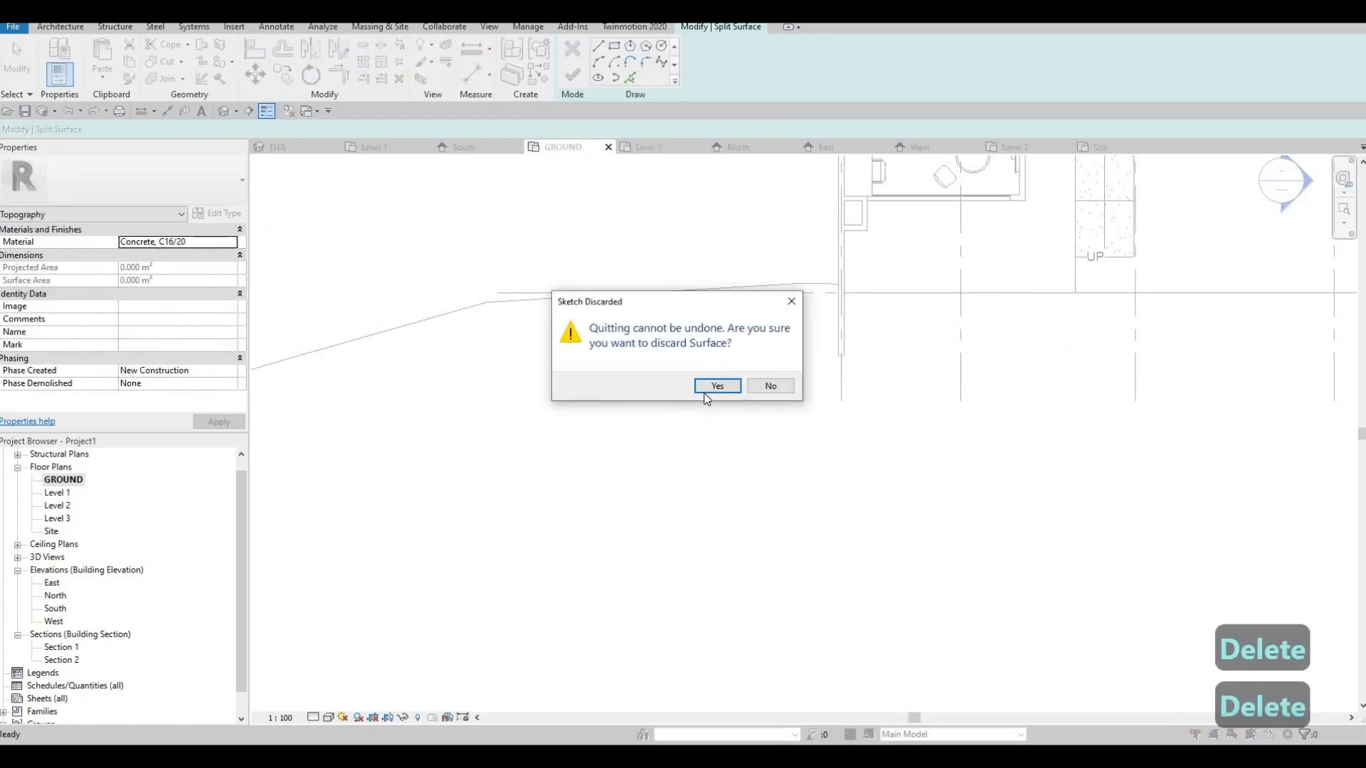
{"action": "left_click", "coordinate": [713, 388]}
- Start a subregion, sketching a 2000 mm line south from the walkway edge and about 21740 mm west to the toposurface boundary
{"action": "left_click", "coordinate": [587, 65]}
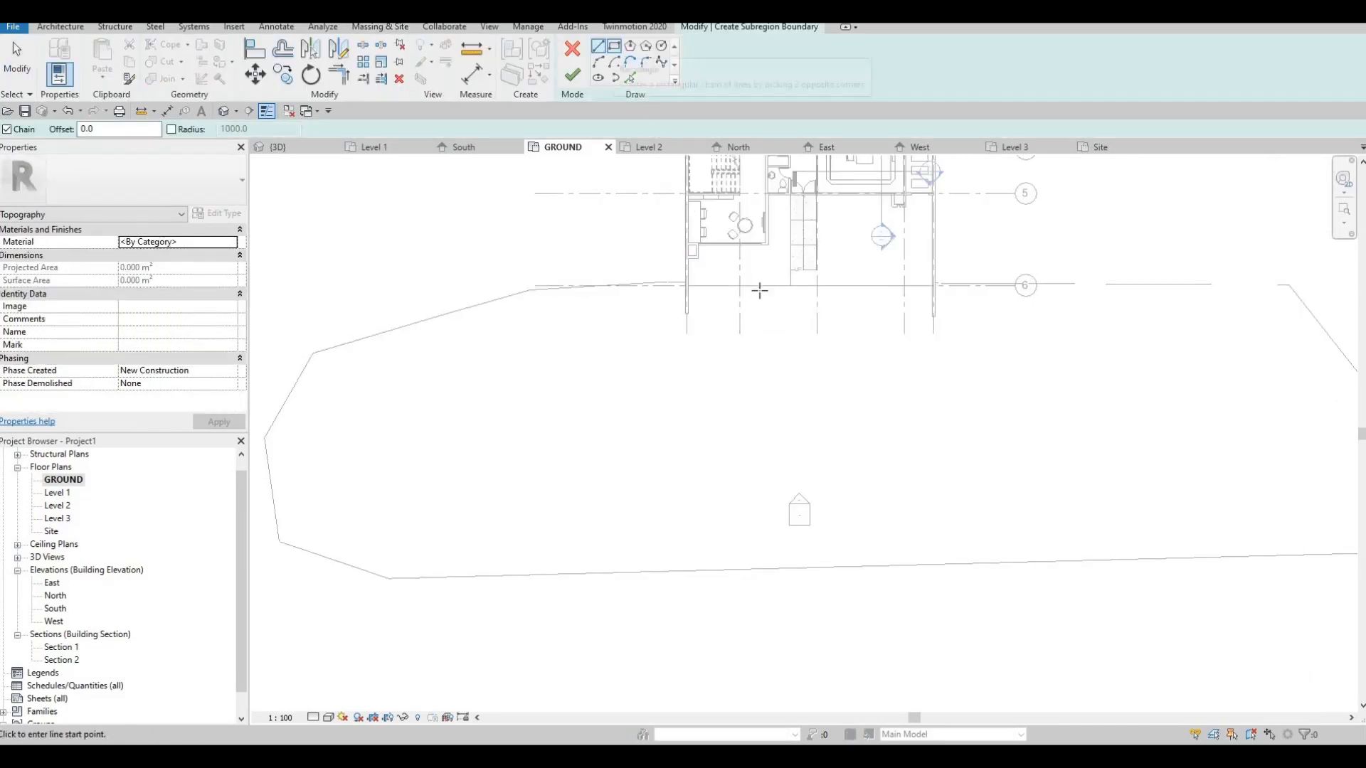
{"action": "scroll", "coordinate": [768, 290], "scroll_direction": "up", "scroll_amount": 5}
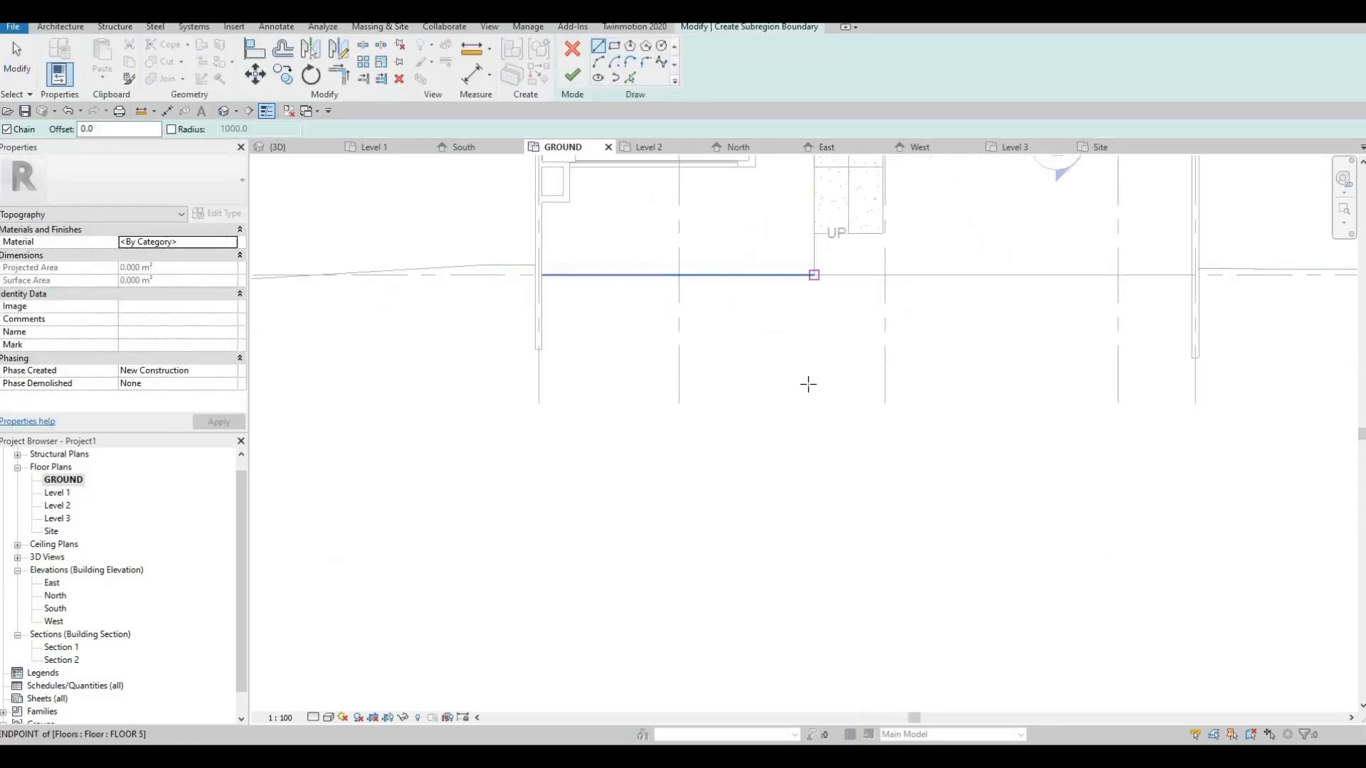
{"action": "left_click", "coordinate": [814, 275]}
{"action": "scroll", "coordinate": [847, 327], "scroll_direction": "down", "scroll_amount": 2}
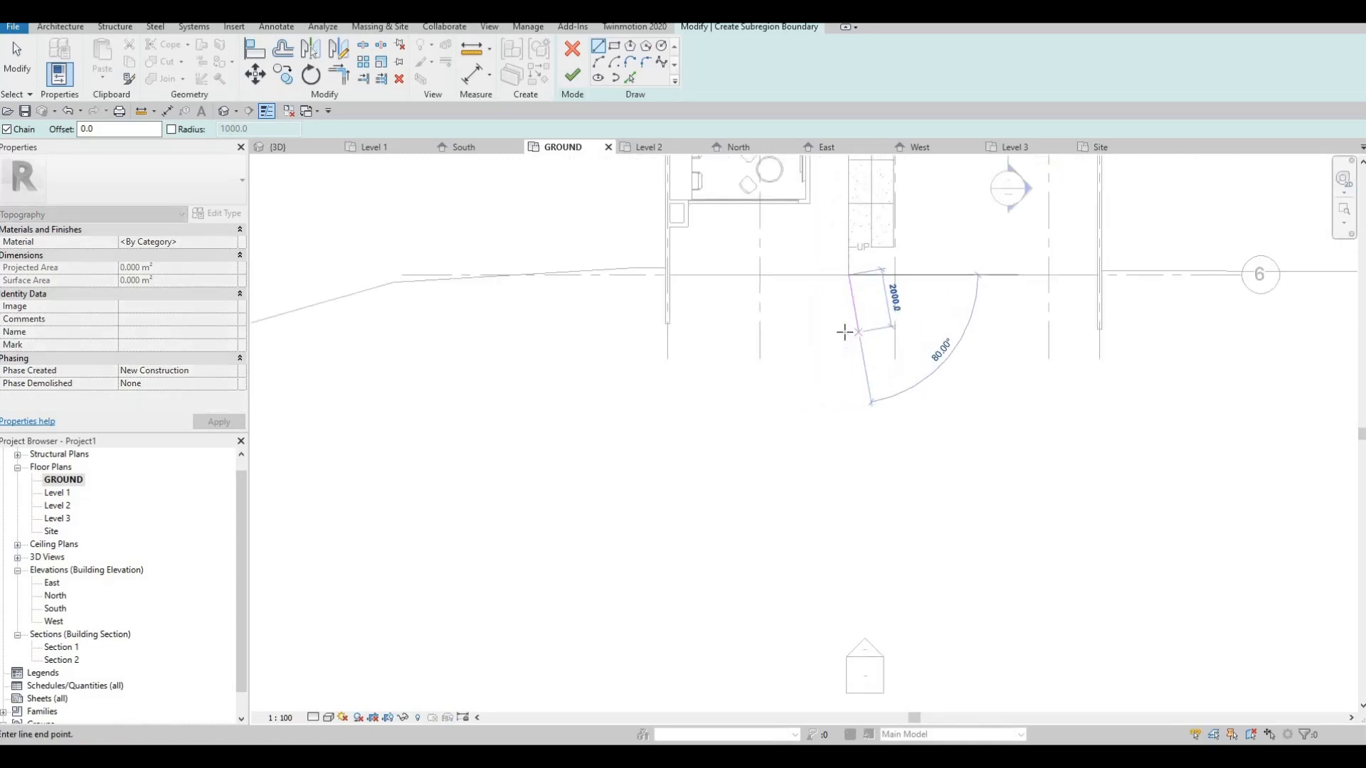
{"action": "left_click", "coordinate": [844, 332]}
{"action": "middle_click_drag", "start_coordinate": [389, 372], "coordinate": [878, 375]}
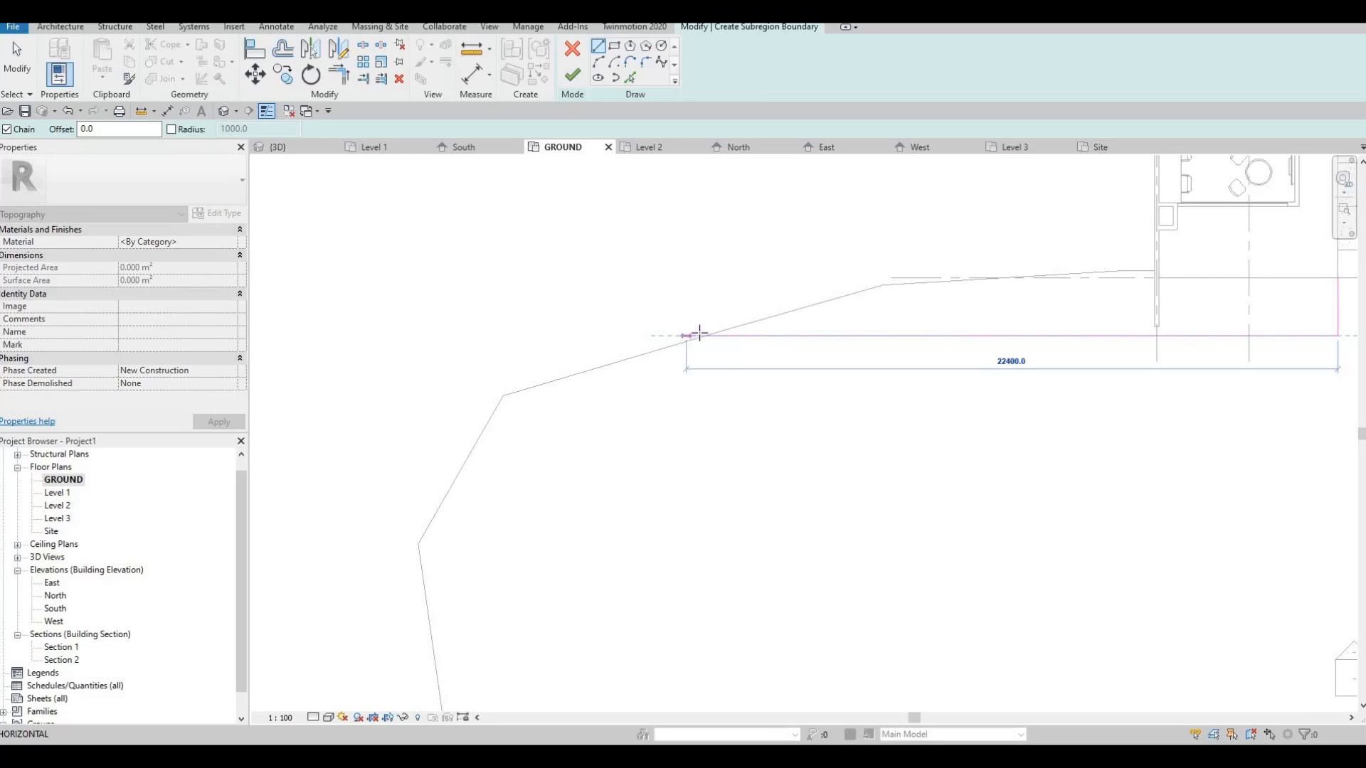
{"action": "left_click", "coordinate": [792, 323]}
{"action": "key", "text": "Escape"}
{"action": "key", "text": "Escape"}
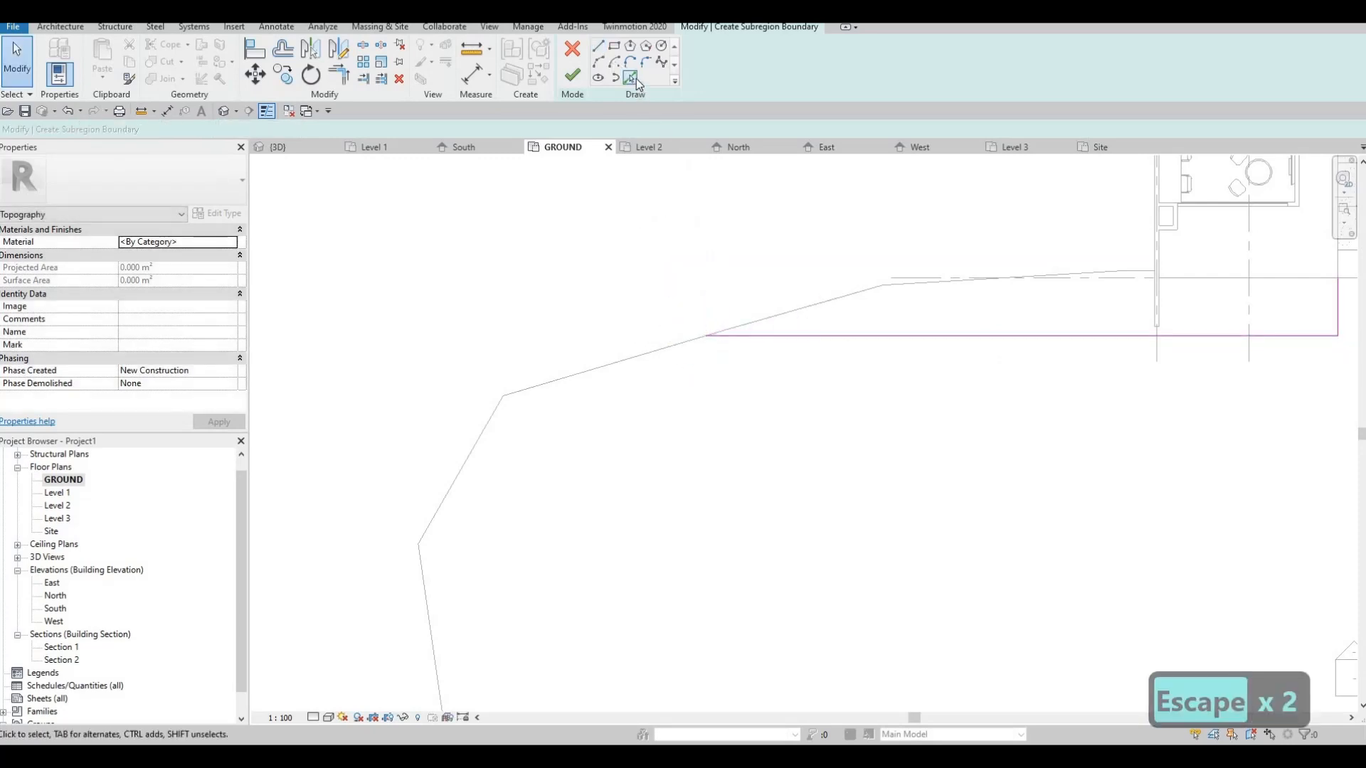
- Try to finish the subregion with only the two sketched boundary lines
{"action": "key", "text": "p"}
{"action": "key", "text": "l"}
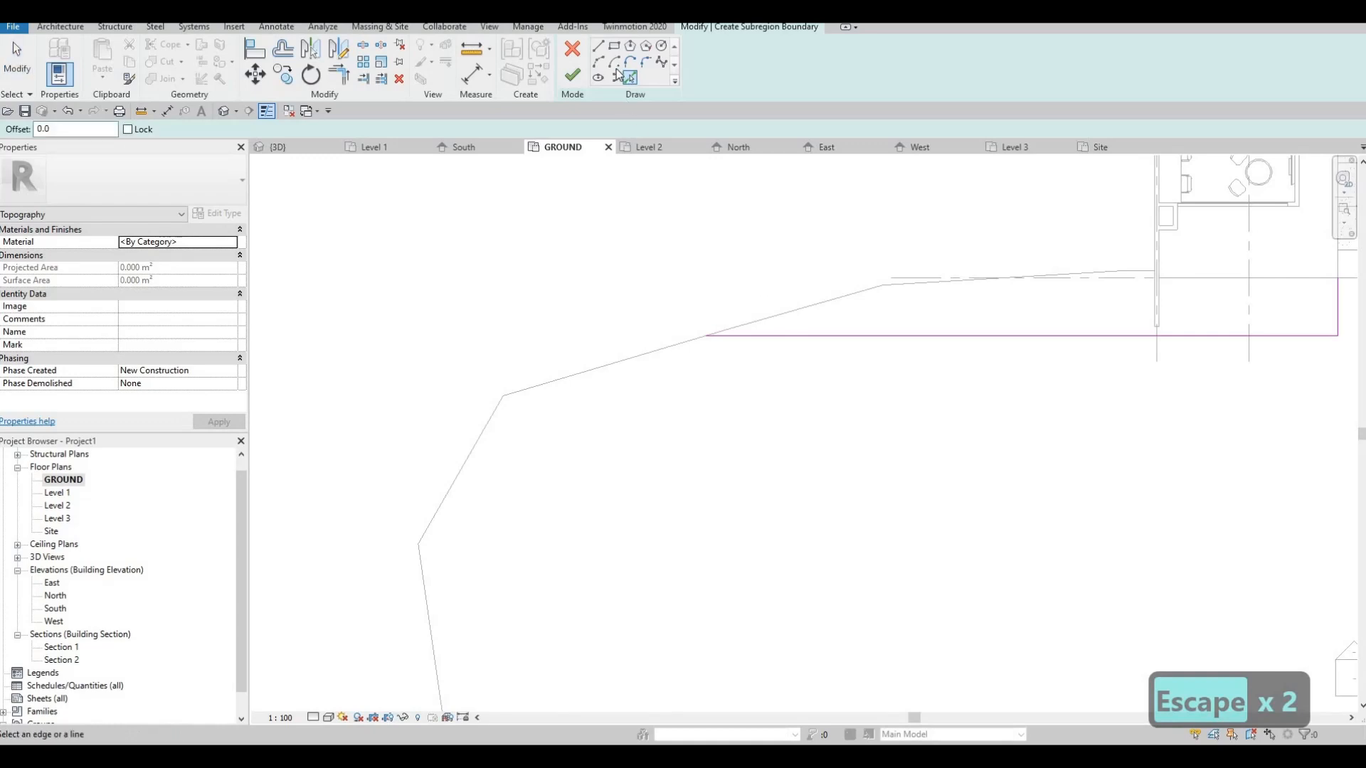
{"action": "key", "text": "Escape"}
{"action": "scroll", "coordinate": [714, 335], "scroll_direction": "up", "scroll_amount": 2}
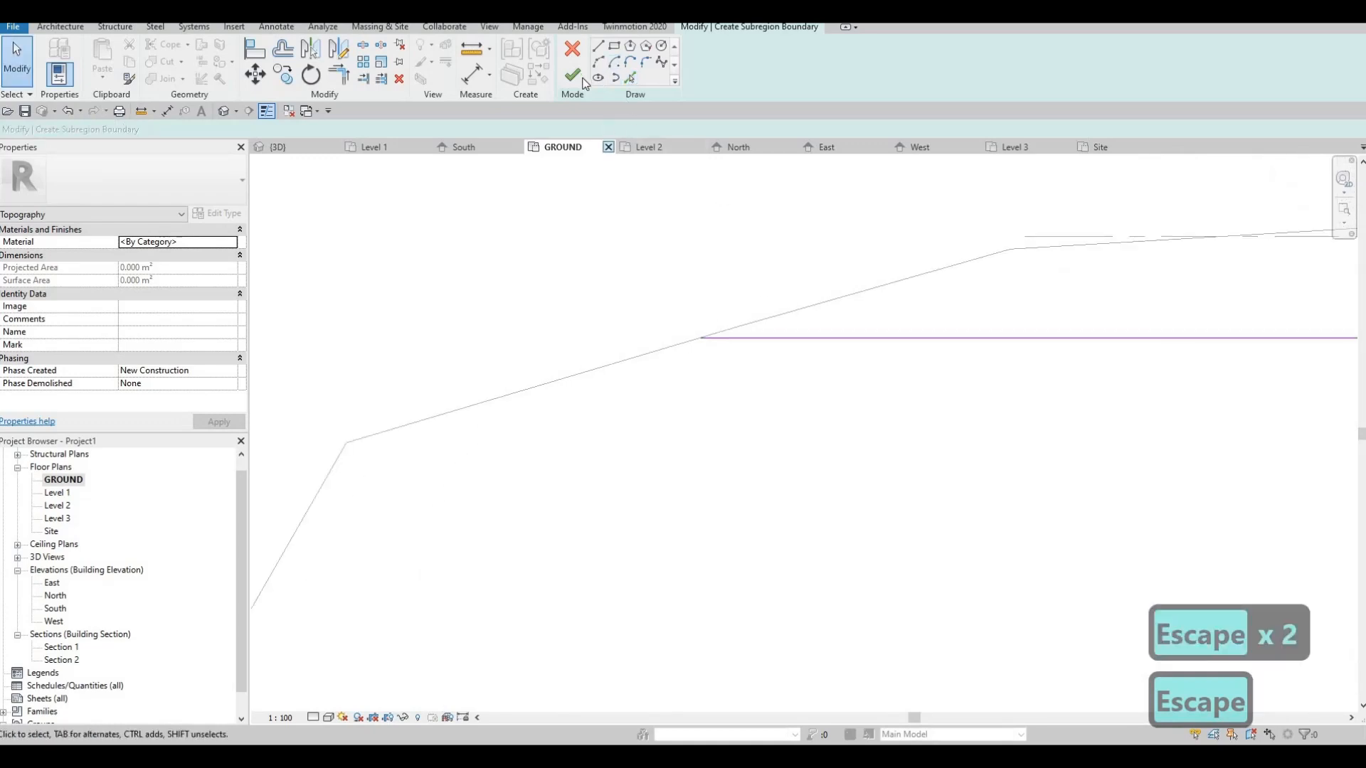
{"action": "left_click", "coordinate": [584, 80]}
{"action": "key", "text": "Escape"}
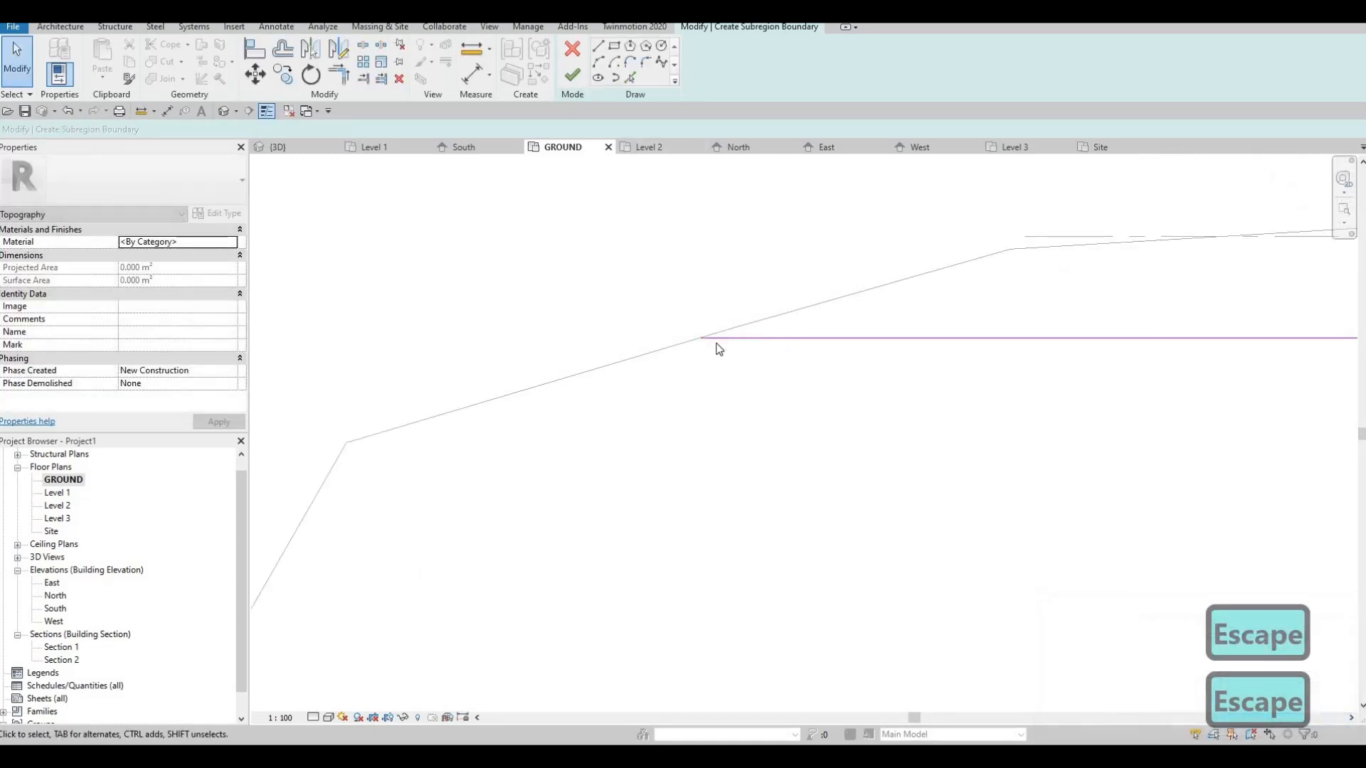
- Check the long horizontal line's west end against the sloping toposurface edge
{"action": "scroll", "coordinate": [707, 348], "scroll_direction": "up", "scroll_amount": 2}
{"action": "left_click", "coordinate": [665, 351]}
{"action": "scroll", "coordinate": [664, 350], "scroll_direction": "up", "scroll_amount": 2}
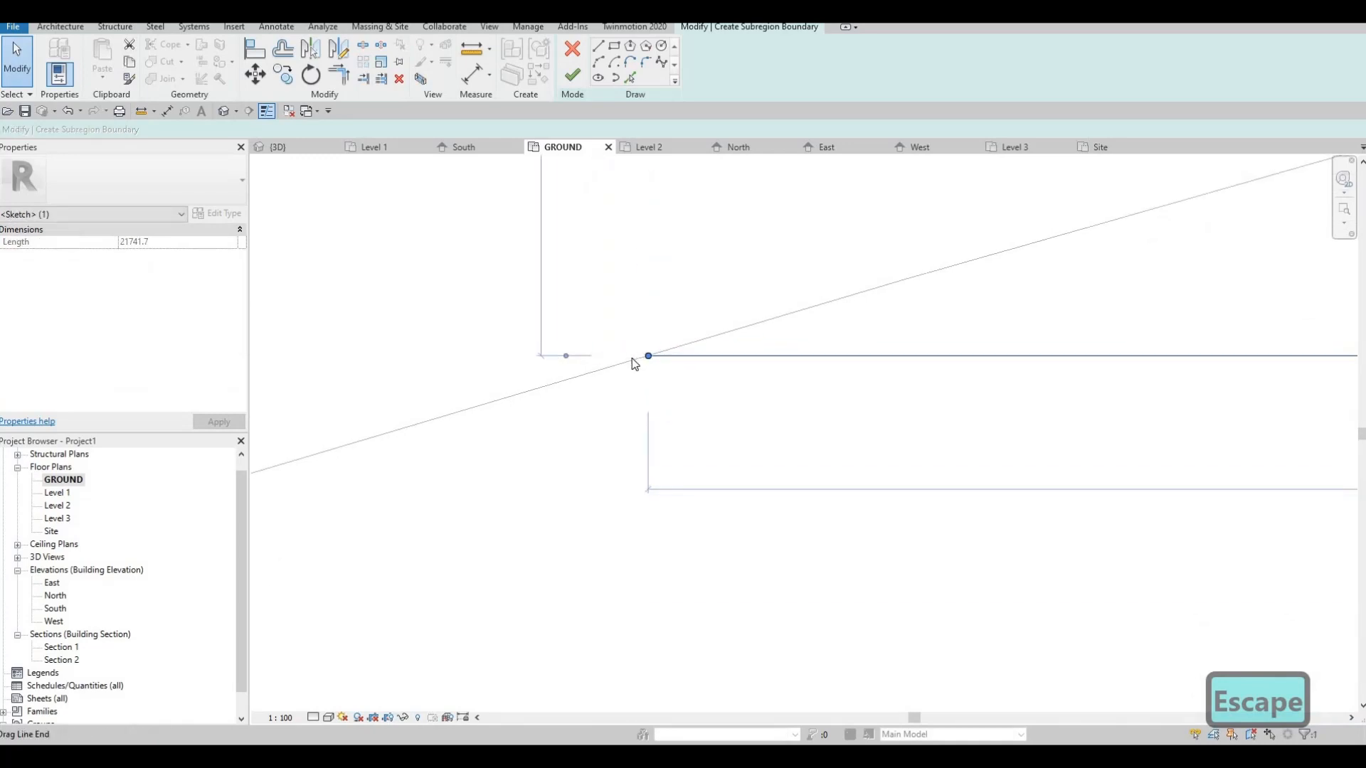
{"action": "scroll", "coordinate": [663, 349], "scroll_direction": "up", "scroll_amount": 2}
{"action": "scroll", "coordinate": [683, 214], "scroll_direction": "down", "scroll_amount": 5}
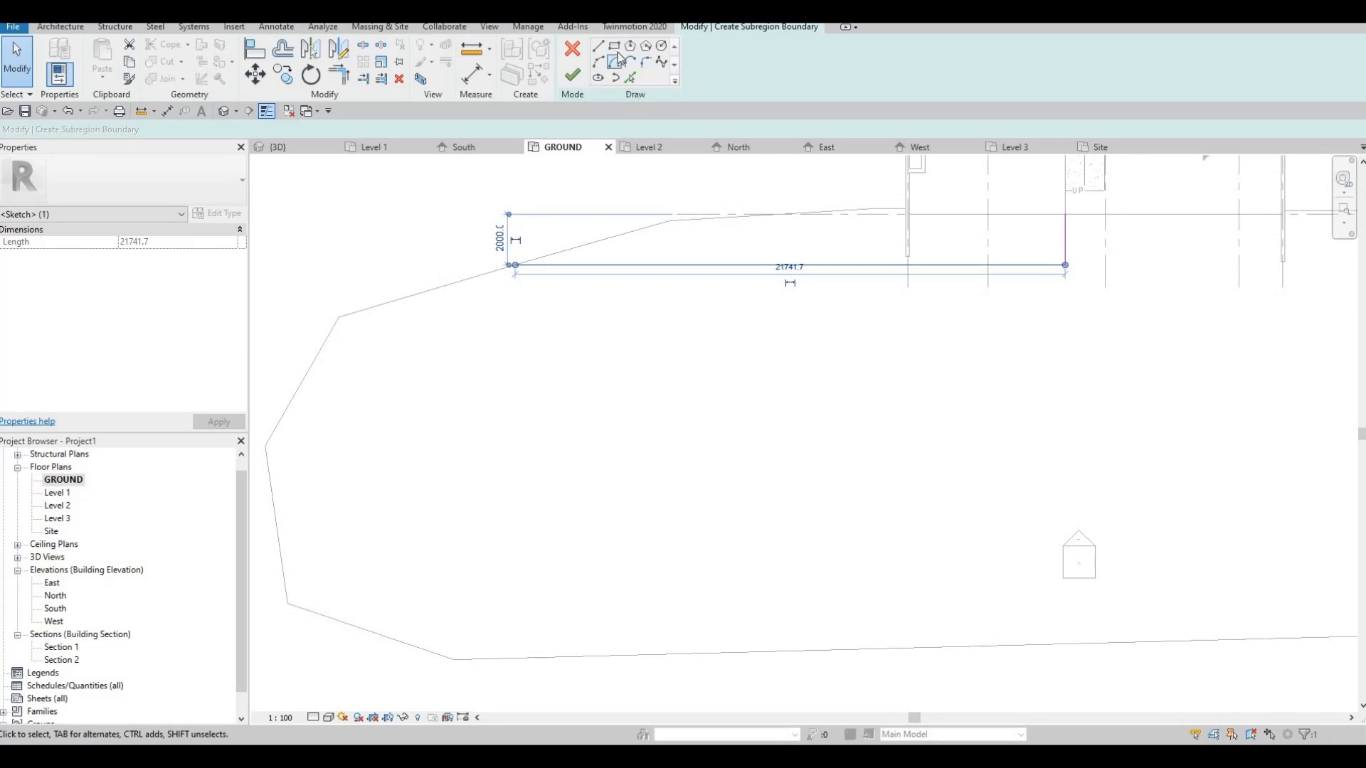
- Trace the toposurface's northwest edge with two boundary lines, from the horizontal line's west end to the corner near the border wall
{"action": "left_click", "coordinate": [647, 62]}
{"action": "scroll", "coordinate": [507, 259], "scroll_direction": "up", "scroll_amount": 2}
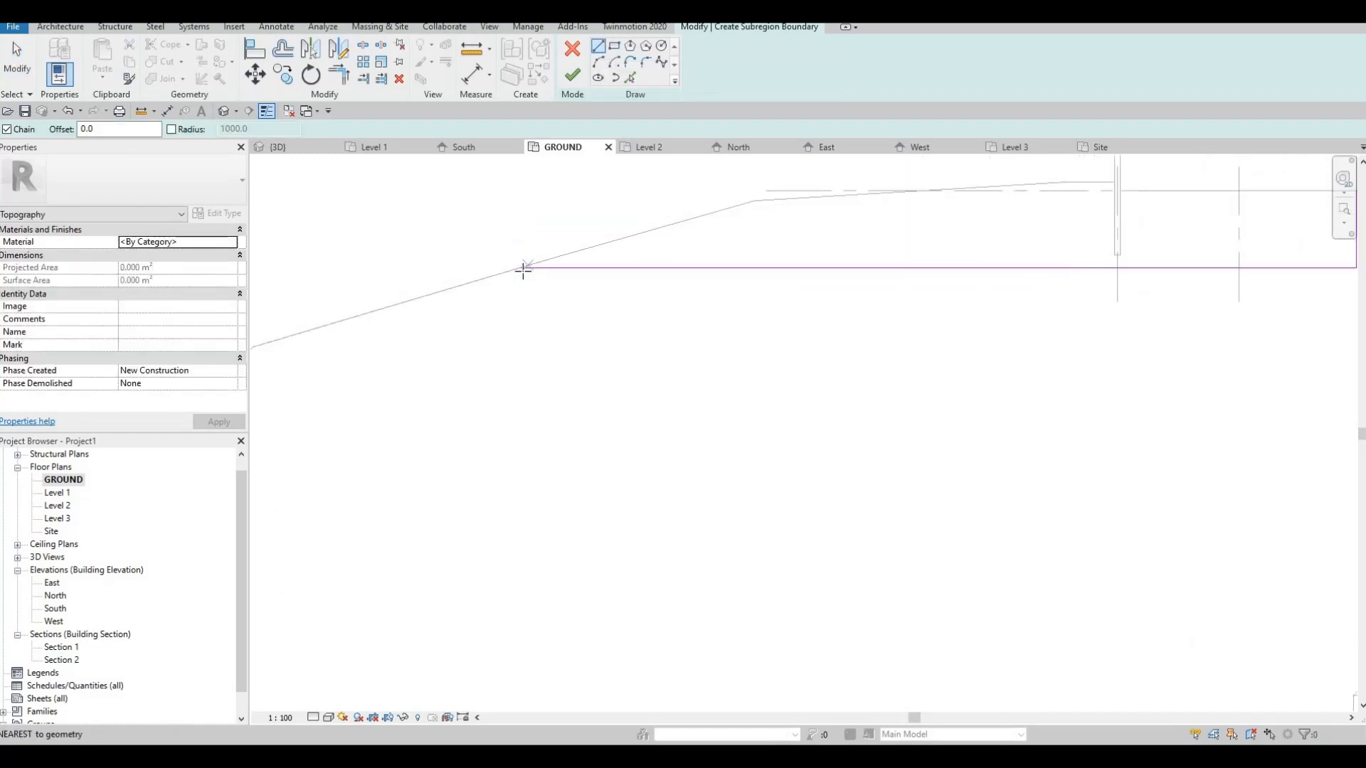
{"action": "left_click", "coordinate": [521, 269]}
{"action": "left_click", "coordinate": [751, 203]}
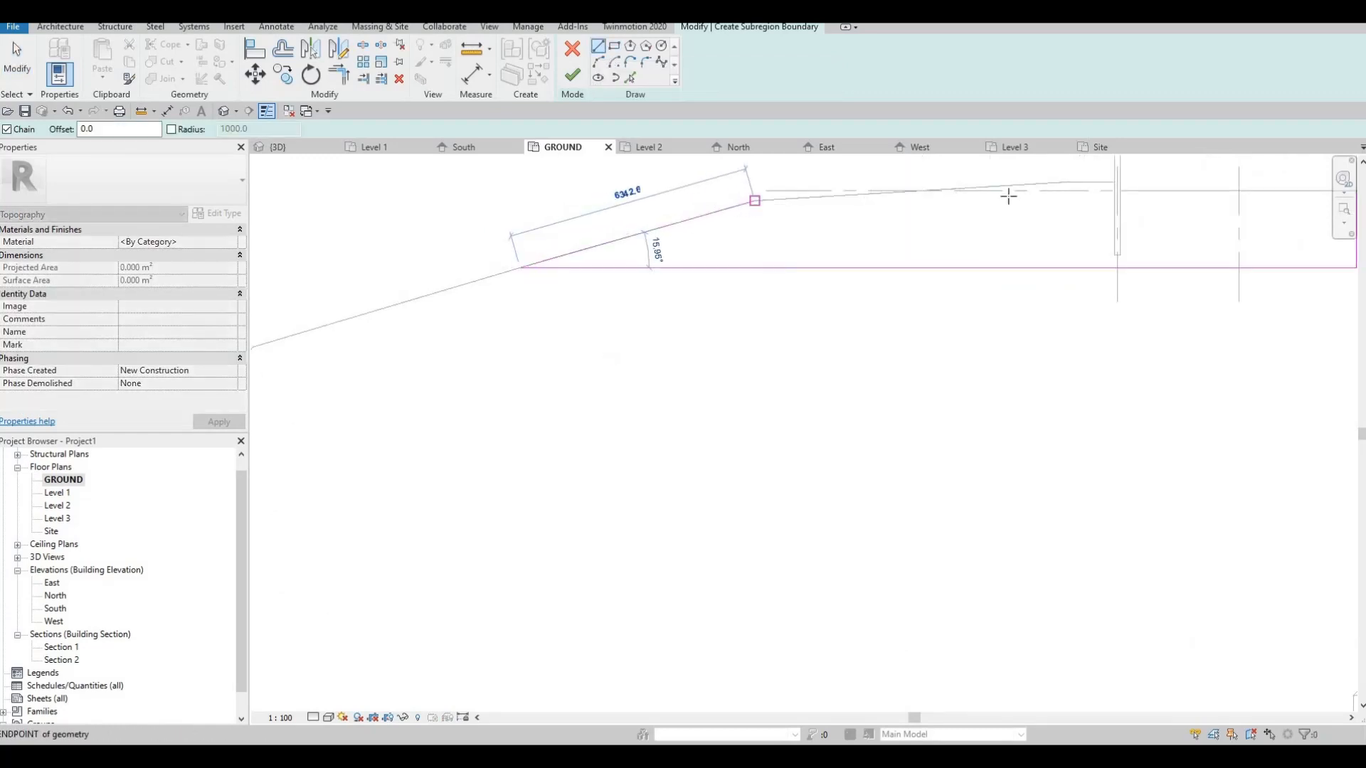
{"action": "left_click", "coordinate": [1065, 177]}
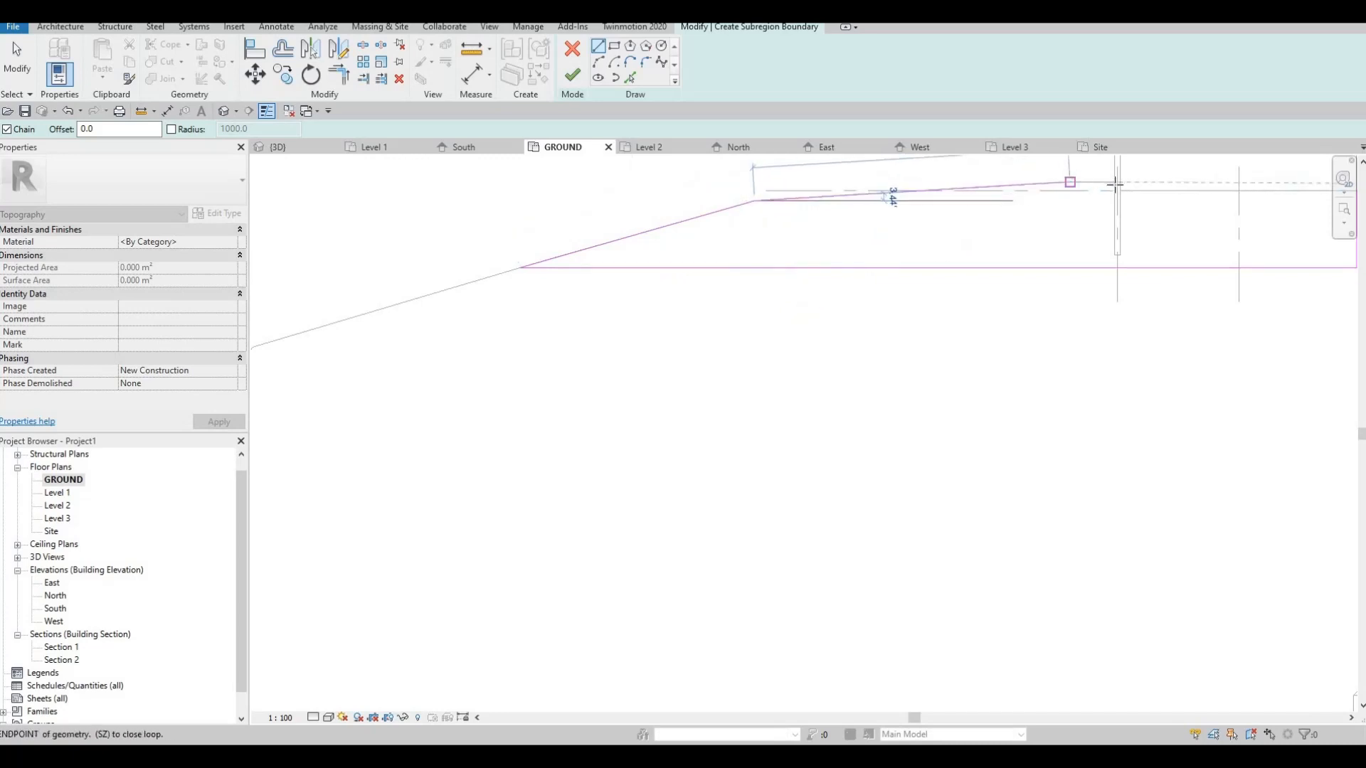
- Close the boundary past the border wall and along gridline 6 to the walkway edge, and finish the subregion
{"action": "middle_click_drag", "start_coordinate": [667, 201], "coordinate": [638, 314]}
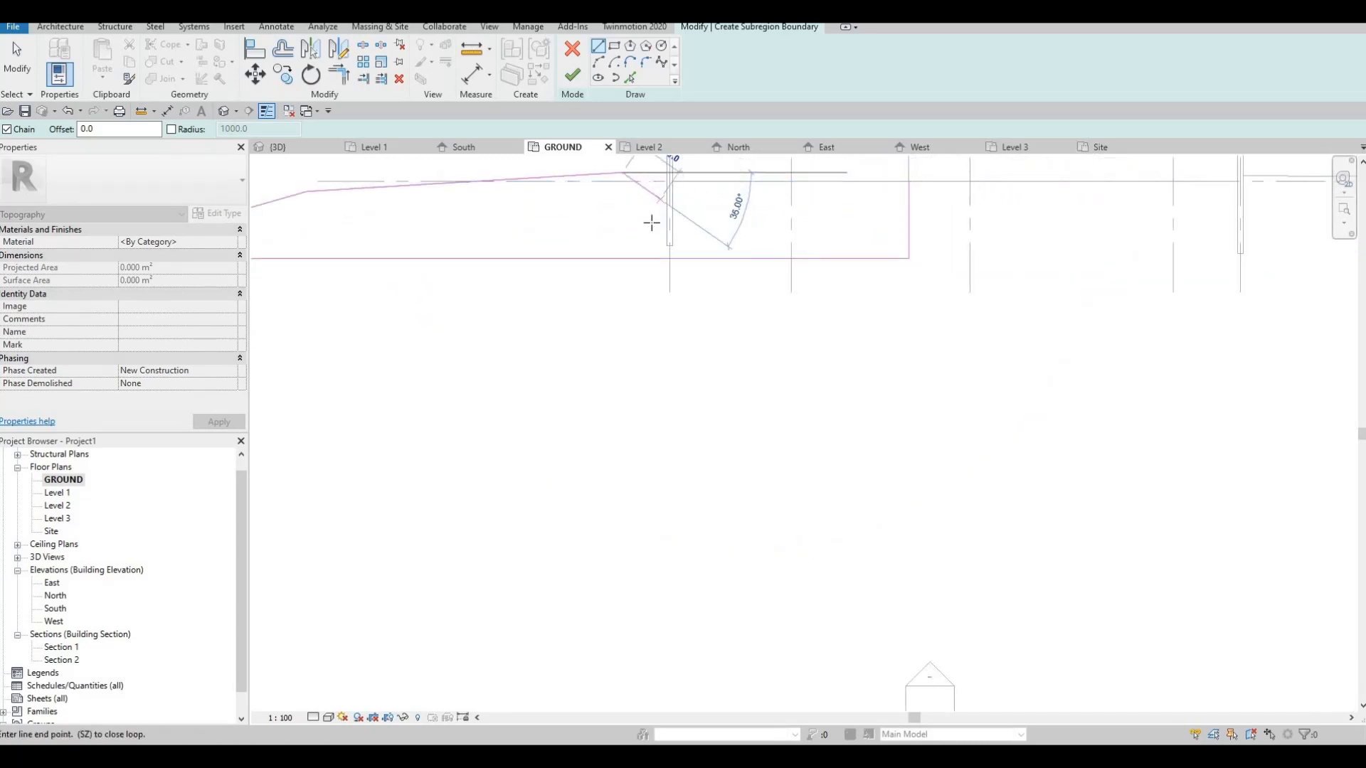
{"action": "middle_click_drag", "start_coordinate": [649, 222], "coordinate": [630, 299]}
{"action": "scroll", "coordinate": [644, 222], "scroll_direction": "up", "scroll_amount": 2}
{"action": "scroll", "coordinate": [642, 306], "scroll_direction": "up", "scroll_amount": 2}
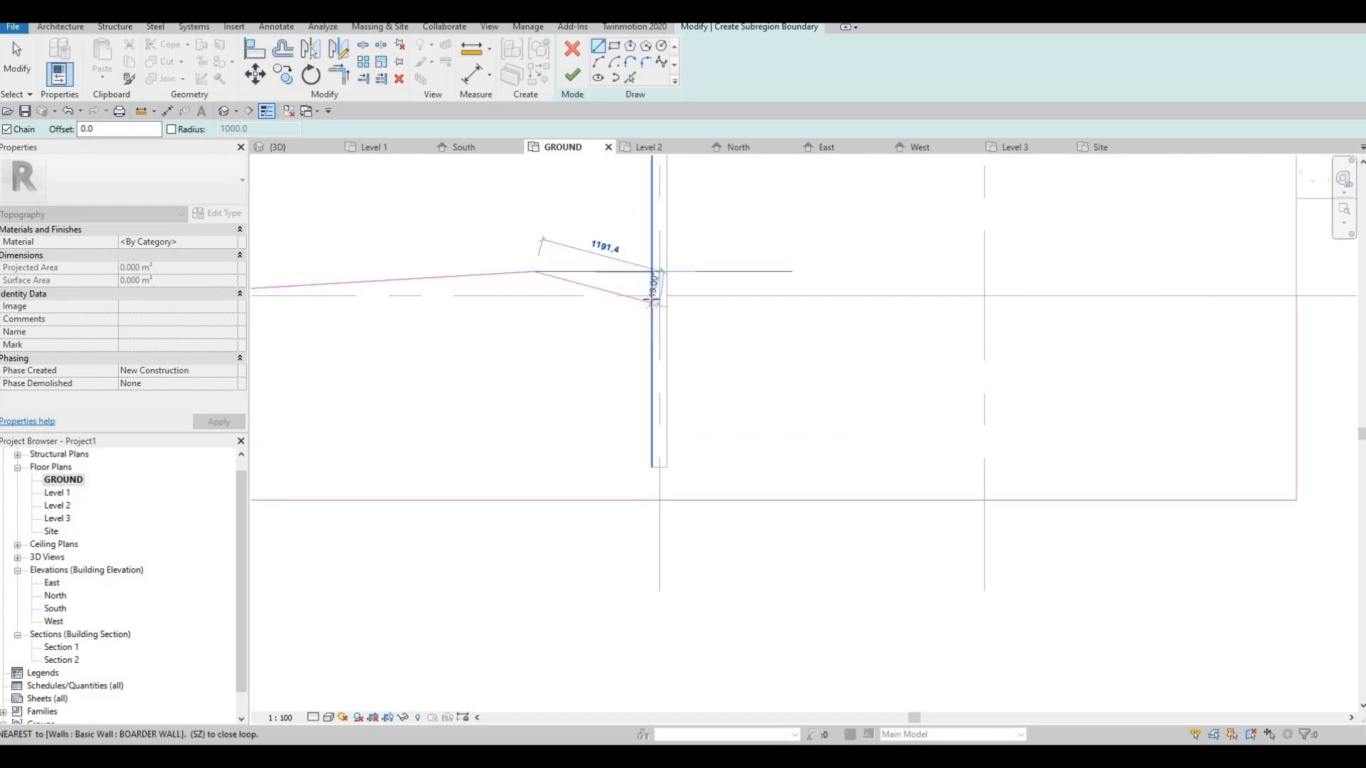
{"action": "left_click", "coordinate": [651, 295]}
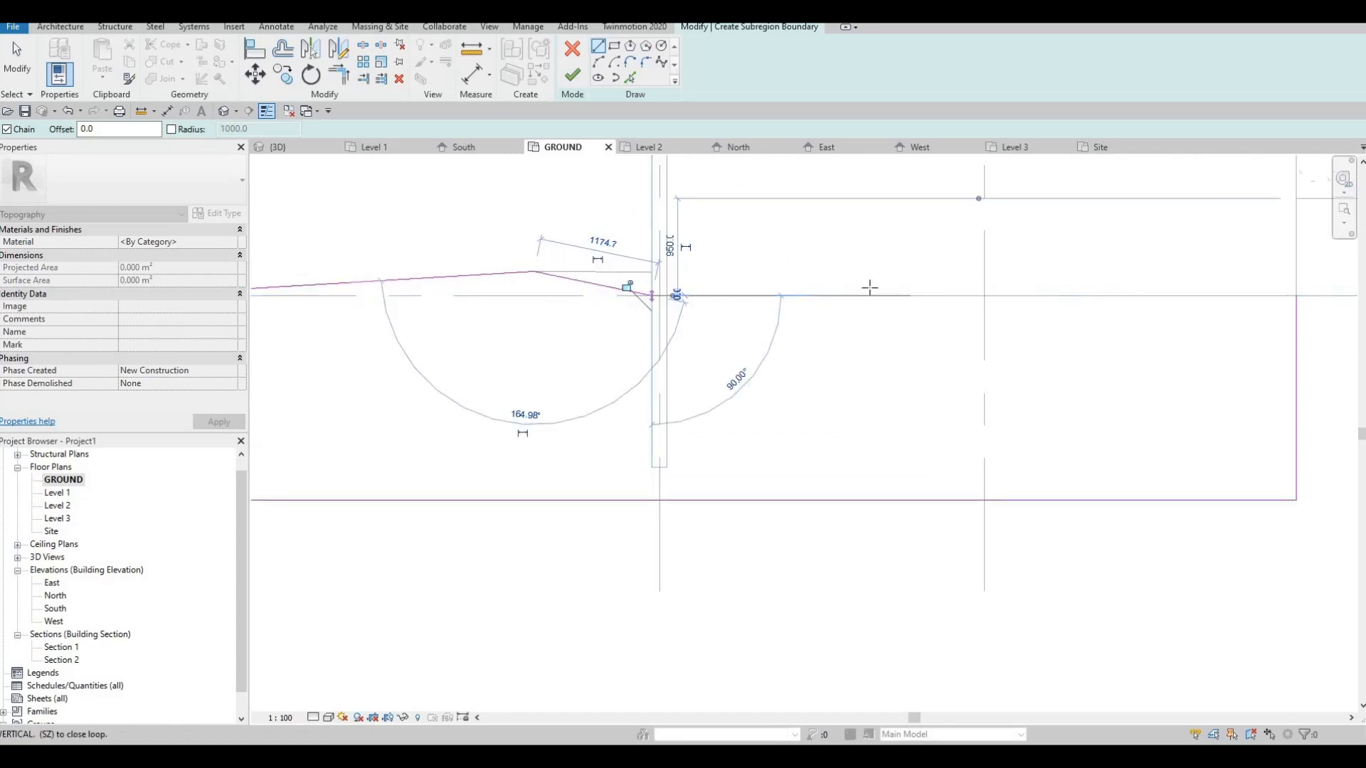
{"action": "middle_click_drag", "start_coordinate": [869, 287], "coordinate": [628, 271]}
{"action": "left_click", "coordinate": [874, 217]}
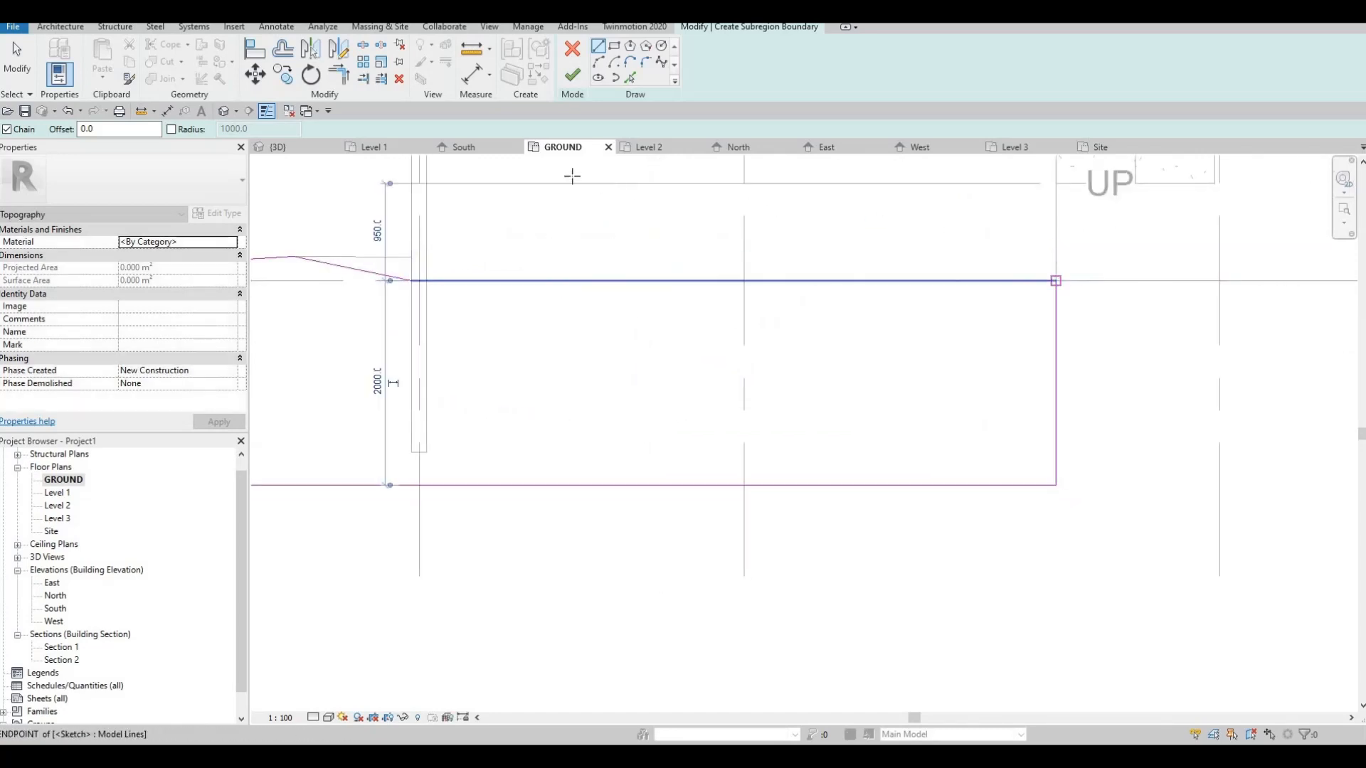
{"action": "key", "text": "Escape"}
{"action": "scroll", "coordinate": [694, 206], "scroll_direction": "down", "scroll_amount": 3}
{"action": "left_click", "coordinate": [573, 74]}
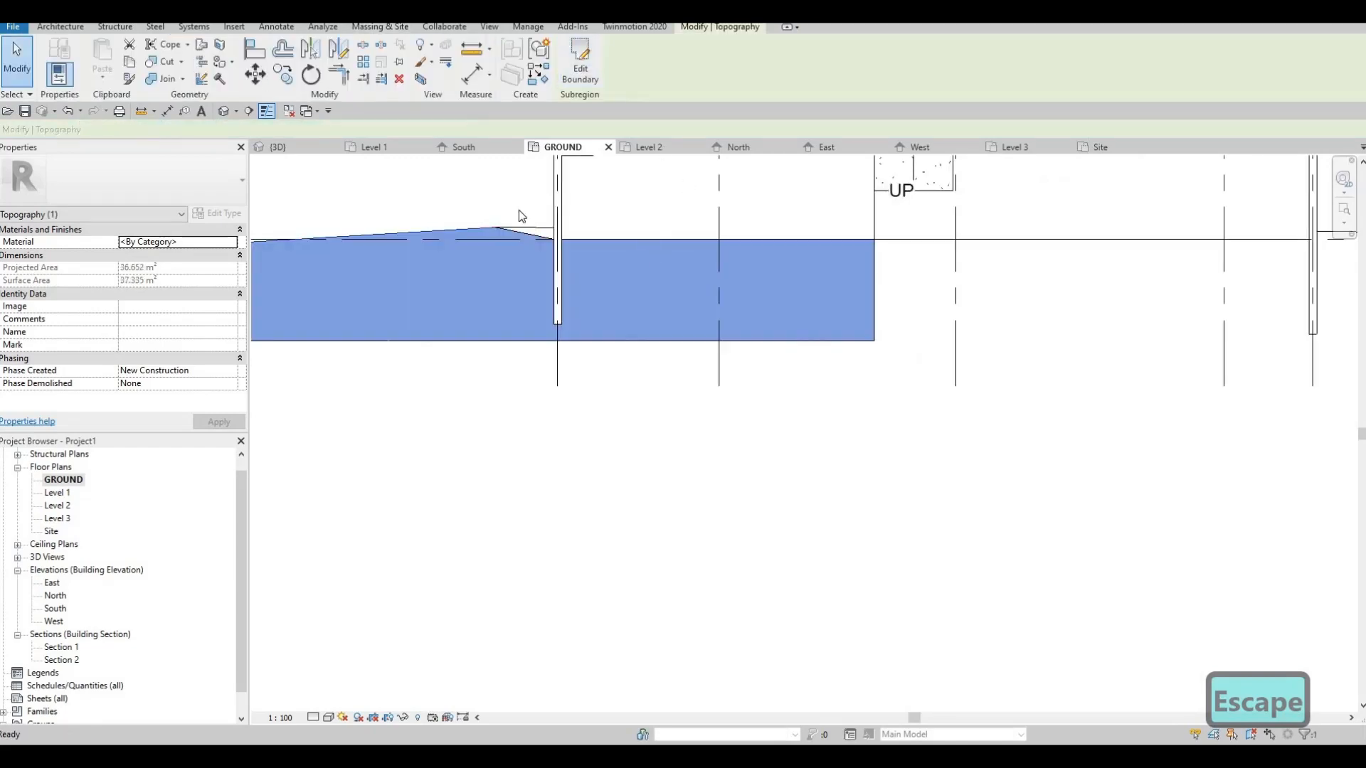
{"action": "scroll", "coordinate": [689, 191], "scroll_direction": "down", "scroll_amount": 3}
{"action": "key", "text": "Escape"}
{"action": "key", "text": "Escape"}
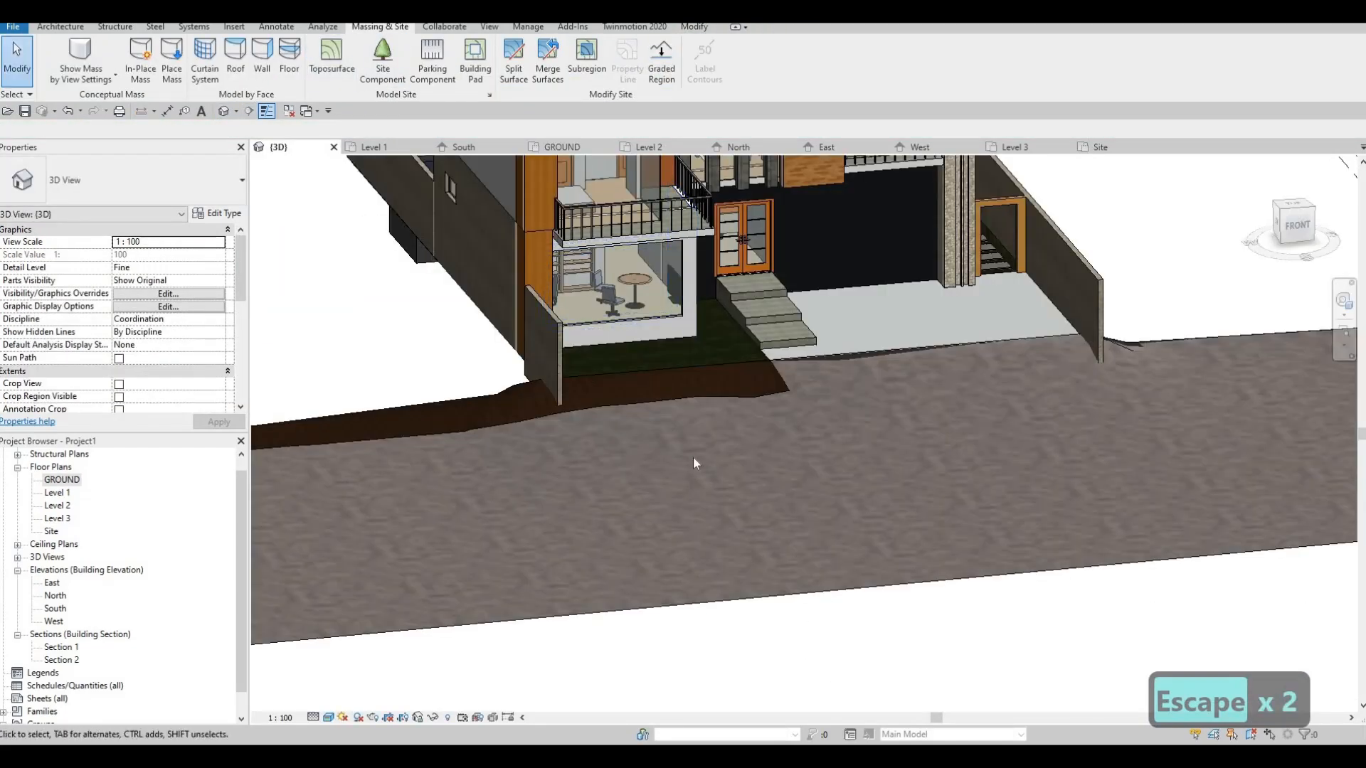
- Select the new subregion in the 3D view and search the materials for "grass" to replace its By Category material
{"action": "scroll", "coordinate": [693, 458], "scroll_direction": "up", "scroll_amount": 3}
{"action": "left_click", "coordinate": [677, 449]}
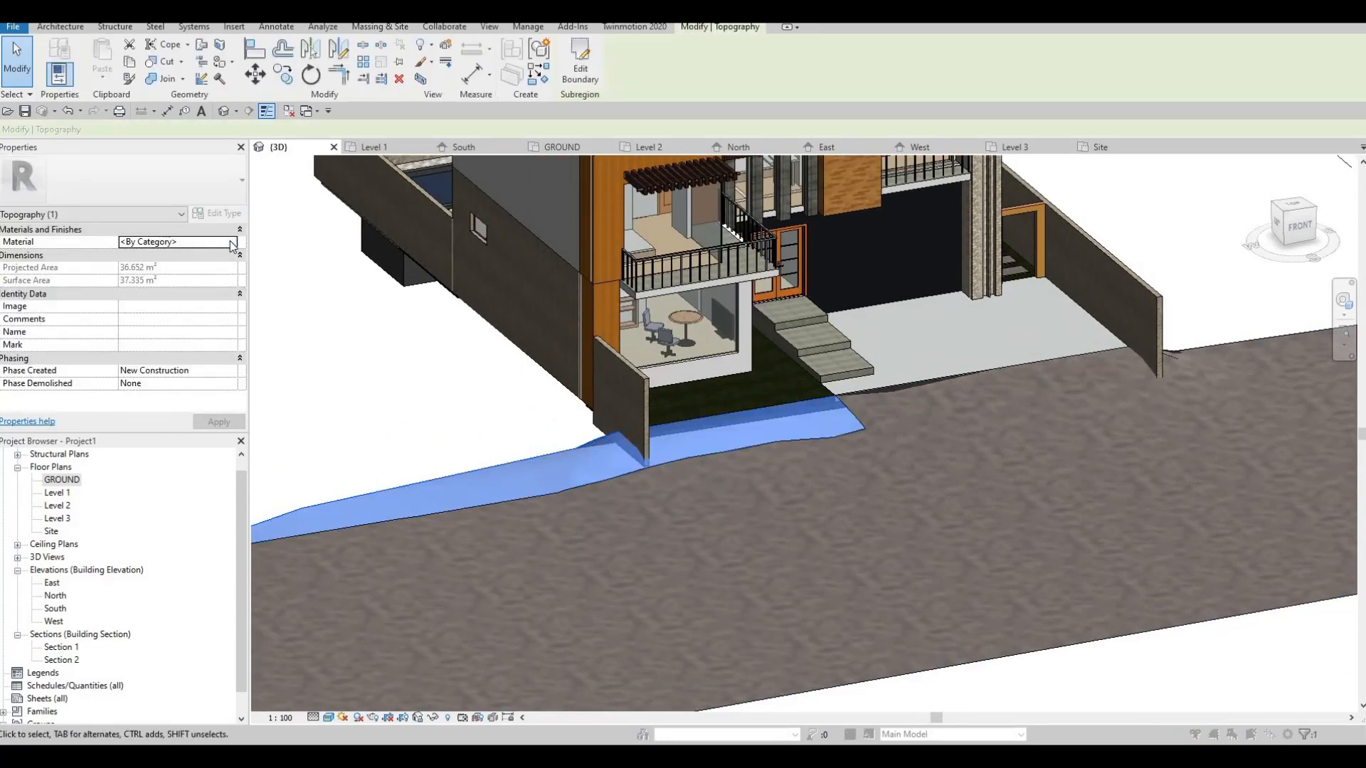
{"action": "left_click", "coordinate": [232, 242]}
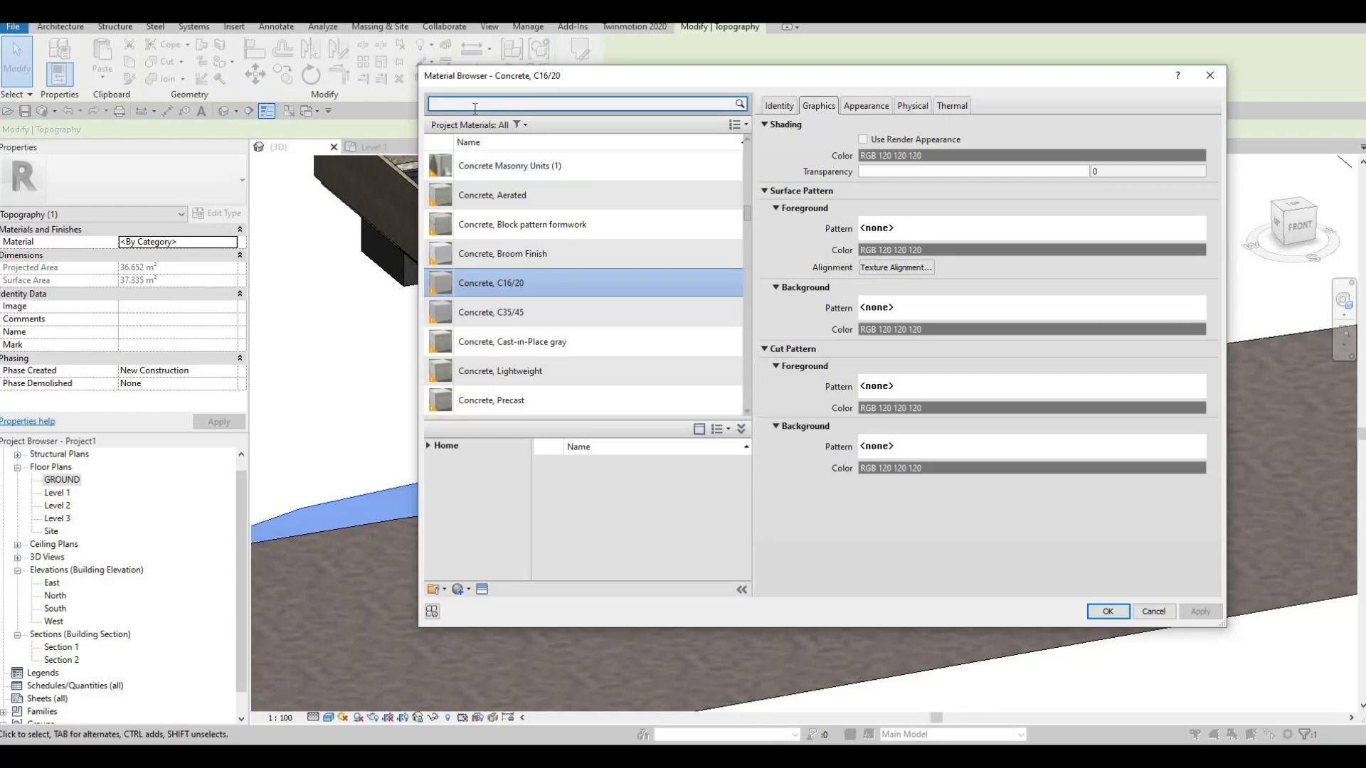
{"action": "type", "text": "greass"}
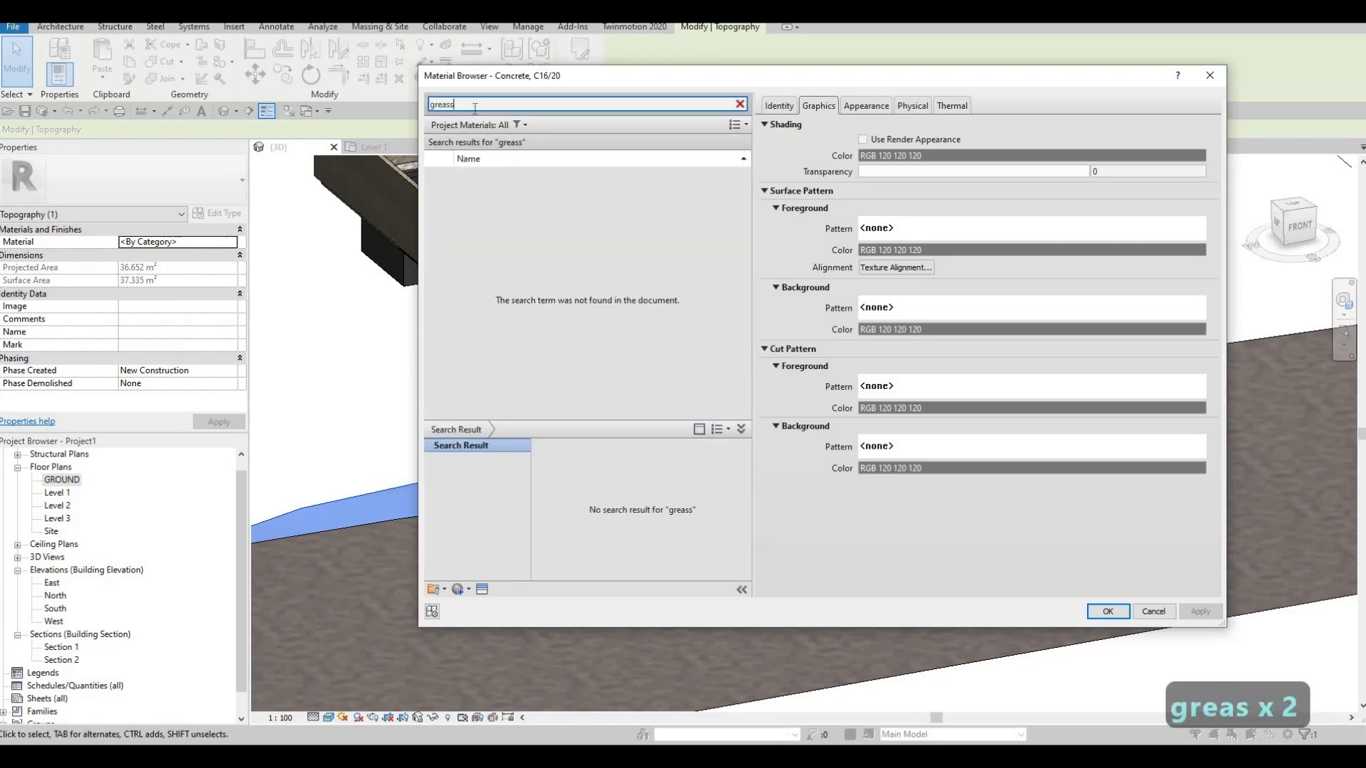
{"action": "key", "text": "BackSpace"}
{"action": "key", "text": "BackSpace"}
{"action": "key", "text": "BackSpace"}
{"action": "key", "text": "BackSpace"}
{"action": "type", "text": "a"}
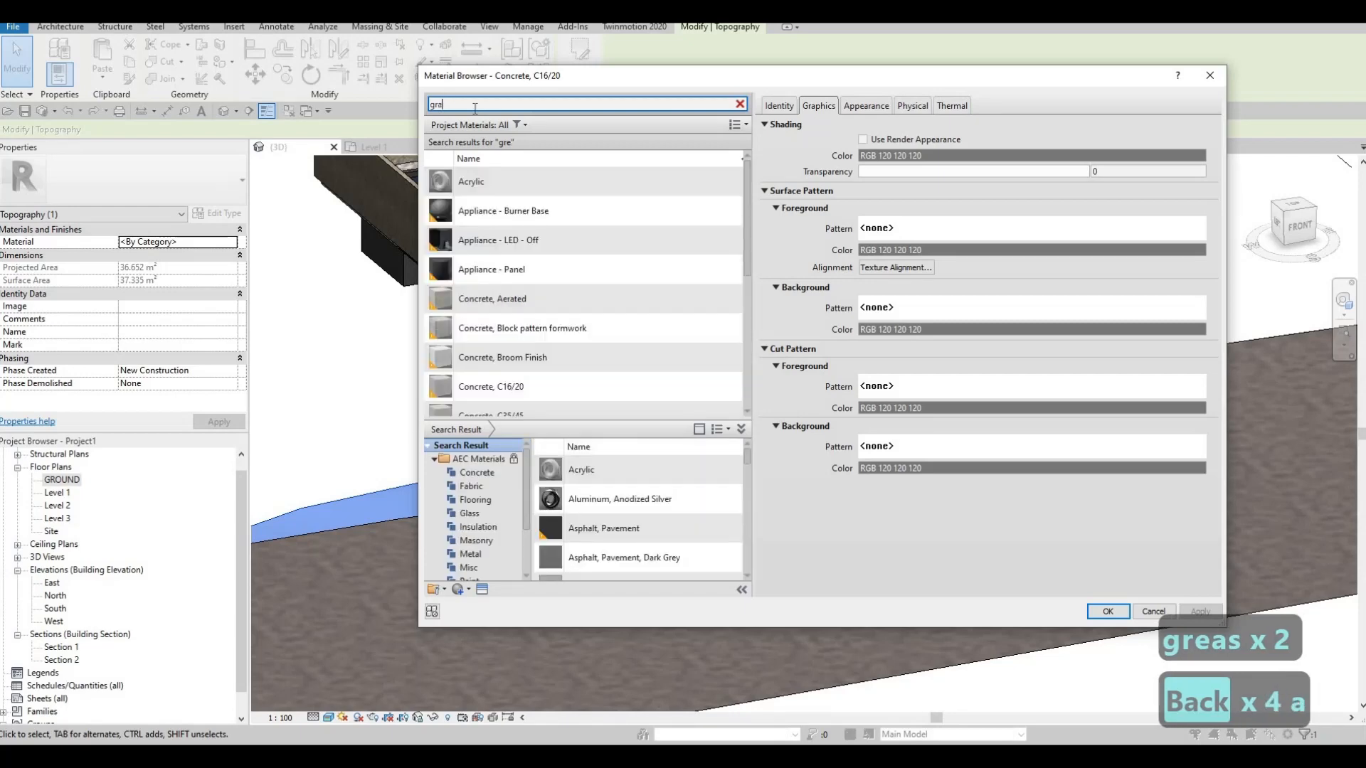
{"action": "type", "text": "ss"}
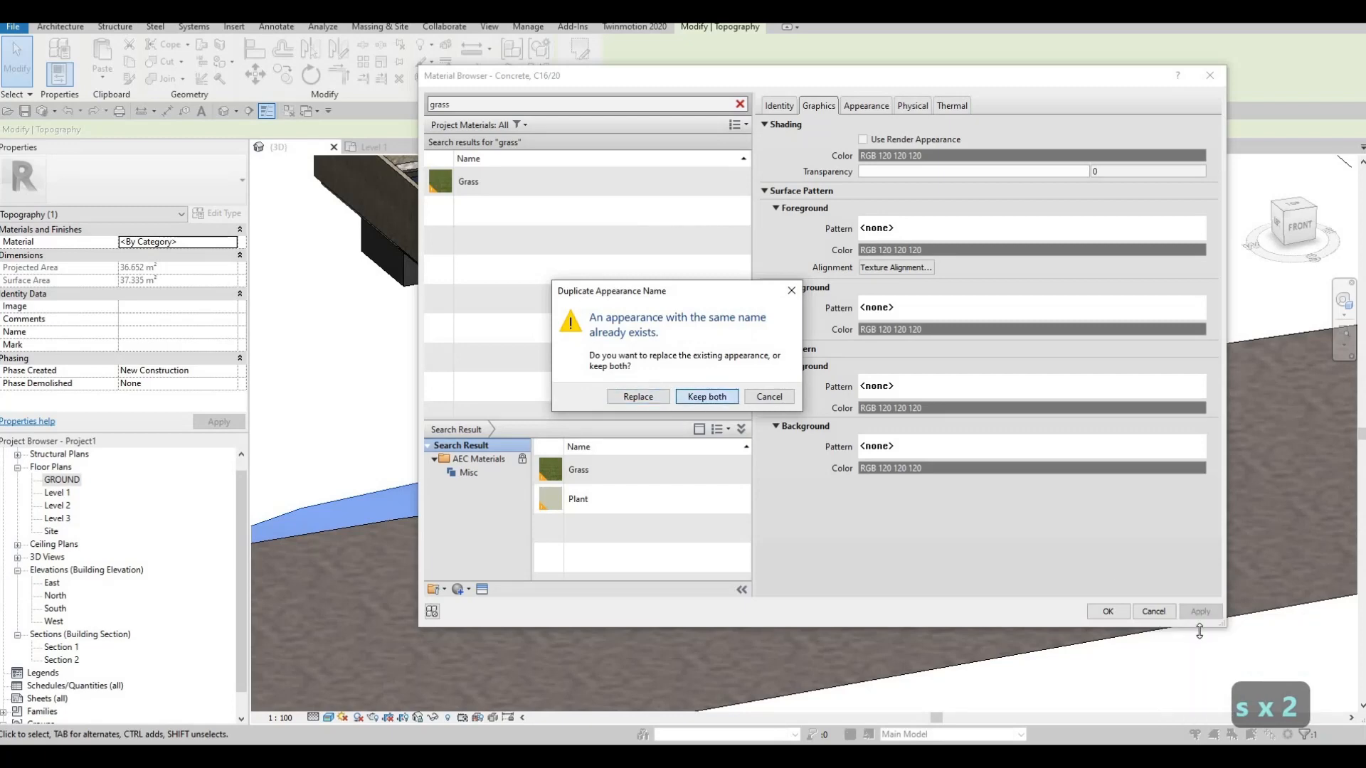
- Add the library Grass material, keeping both appearances, and assign it to the subregion
{"action": "left_click", "coordinate": [707, 396]}
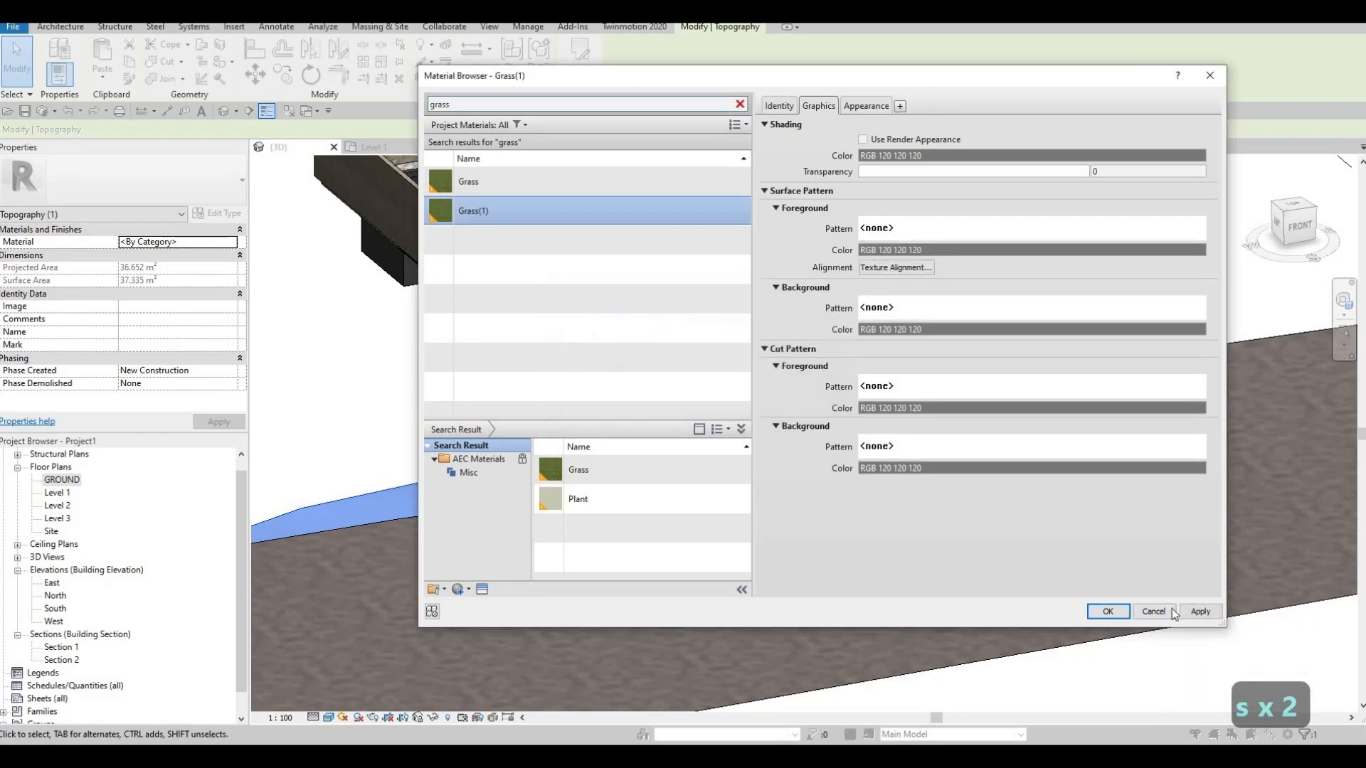
{"action": "left_click", "coordinate": [1104, 611]}
{"action": "key", "text": "Escape"}
{"action": "key", "text": "Escape"}
{"action": "key", "text": "Escape"}
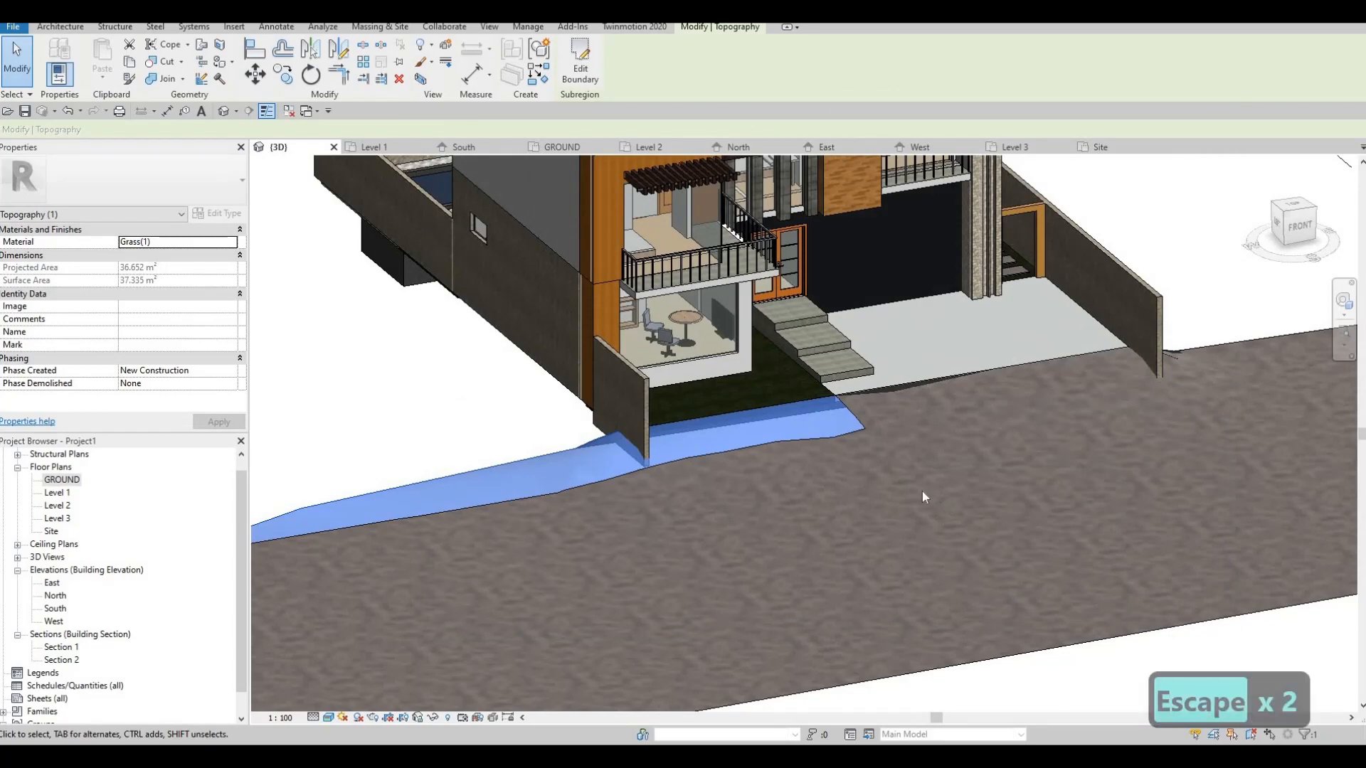
- Examine the grass strip and the remaining front surface around the house entrance in 3D
{"action": "middle_click_drag", "start_coordinate": [923, 491], "coordinate": [676, 333], "text": "shift"}
{"action": "scroll", "coordinate": [712, 360], "scroll_direction": "up", "scroll_amount": 5}
{"action": "scroll", "coordinate": [676, 333], "scroll_direction": "down", "scroll_amount": 3}
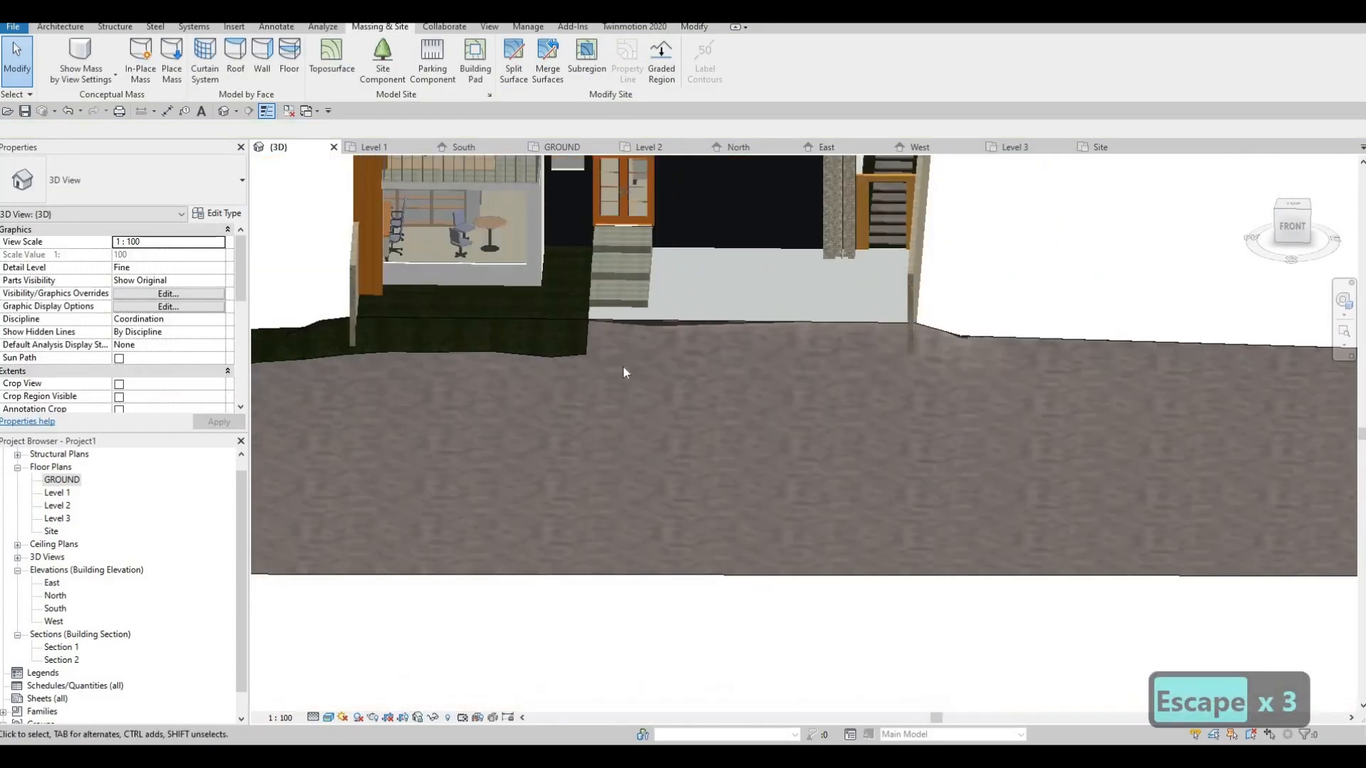
{"action": "scroll", "coordinate": [666, 360], "scroll_direction": "down", "scroll_amount": 2}
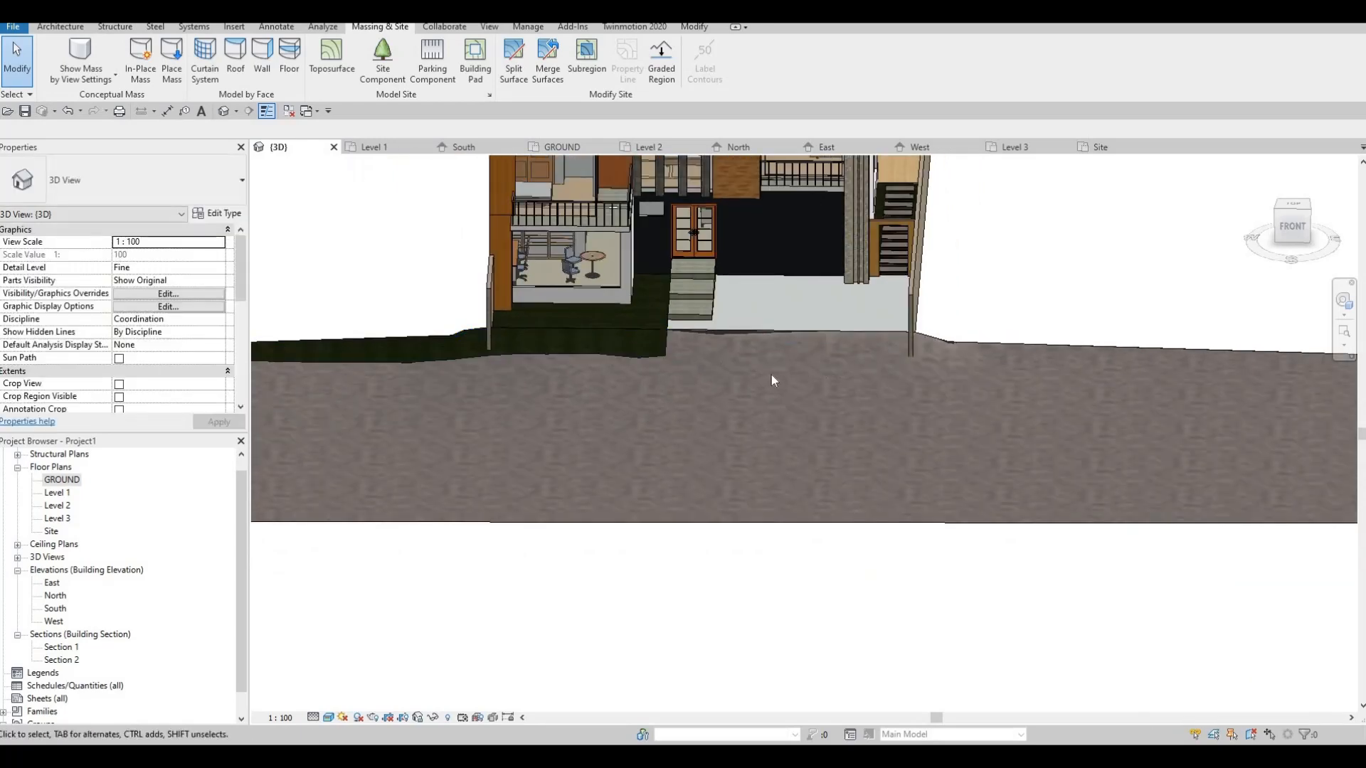
{"action": "middle_click_drag", "start_coordinate": [425, 232], "coordinate": [503, 235]}
{"action": "scroll", "coordinate": [838, 360], "scroll_direction": "down", "scroll_amount": 1}
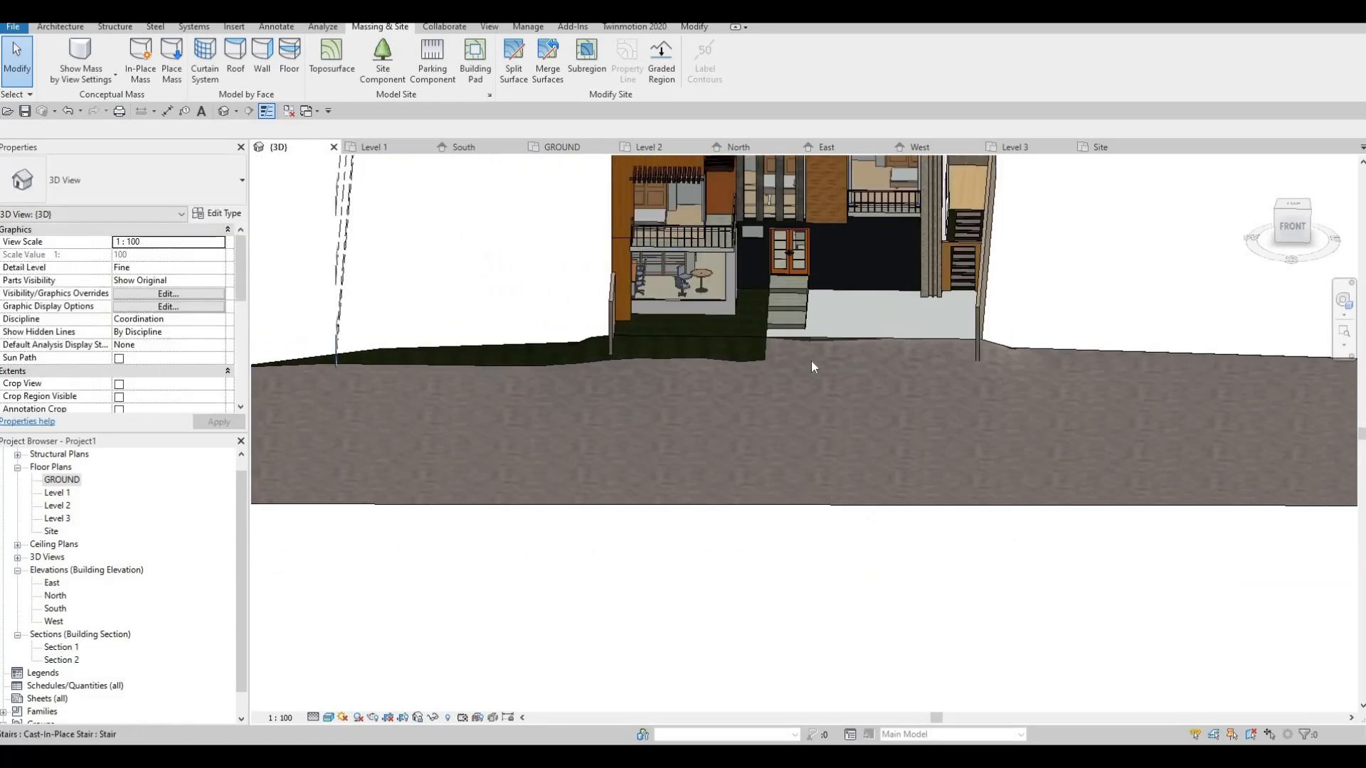
{"action": "scroll", "coordinate": [873, 352], "scroll_direction": "up", "scroll_amount": 1}
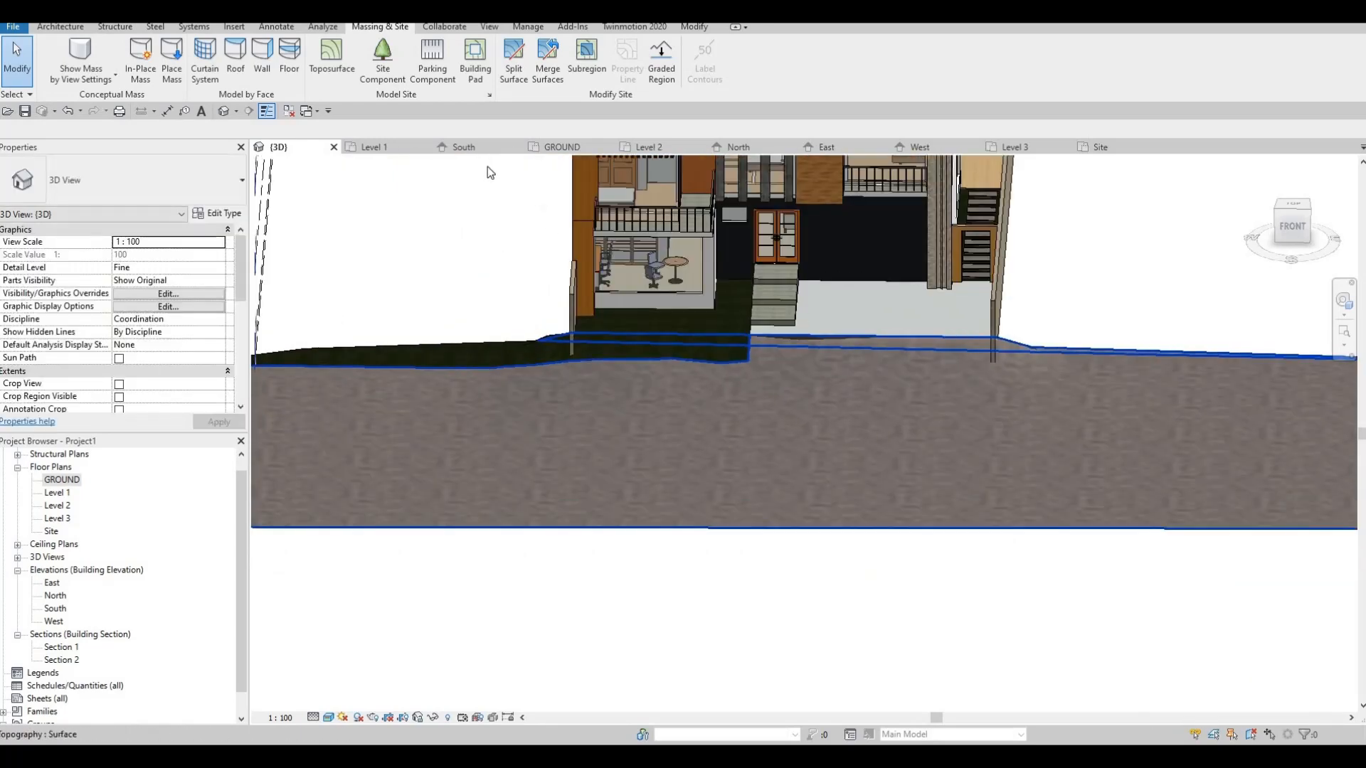
{"action": "middle_click_drag", "start_coordinate": [787, 347], "coordinate": [718, 342], "text": "shift"}
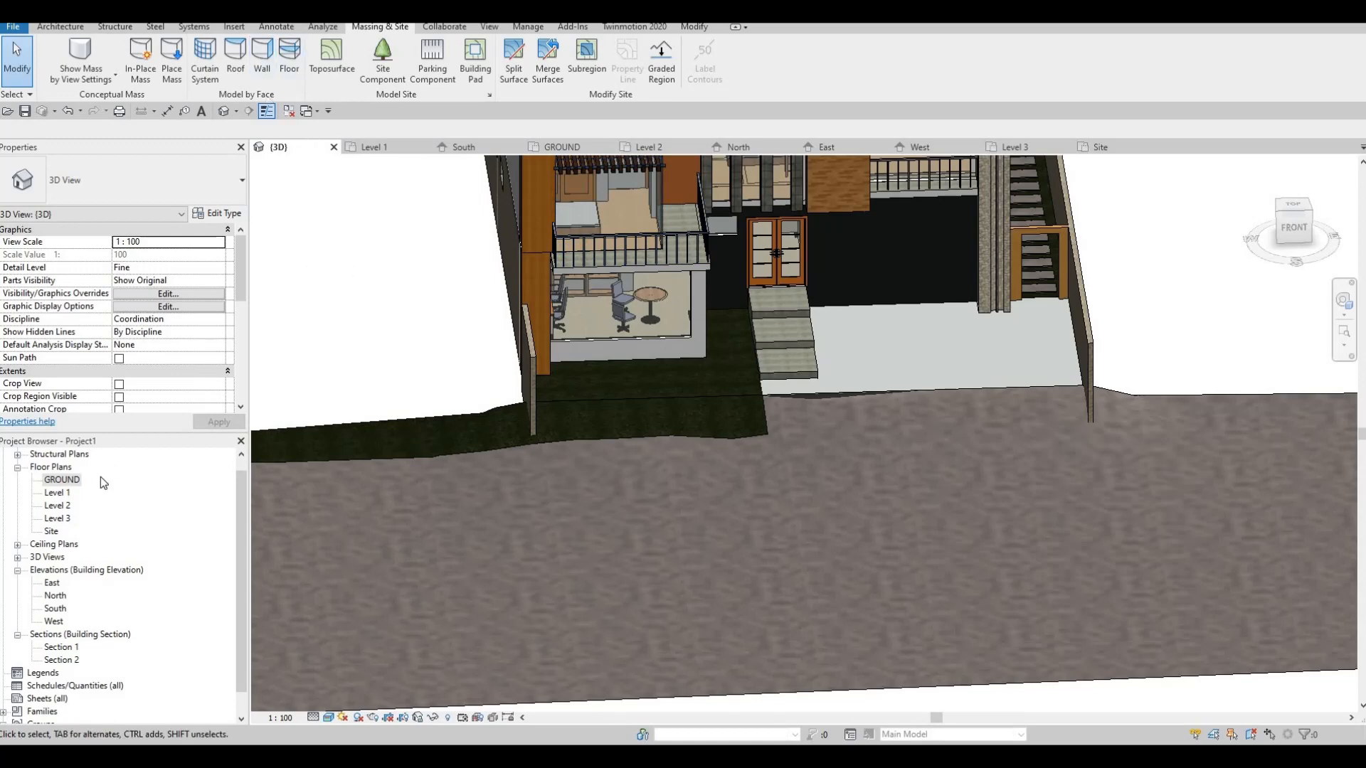
- Sketch a rectangular subregion boundary 2000 mm deep from the grass corner on gridline 6 to the toposurface's far slanted edge
{"action": "middle_click_drag", "start_coordinate": [658, 436], "coordinate": [616, 412]}
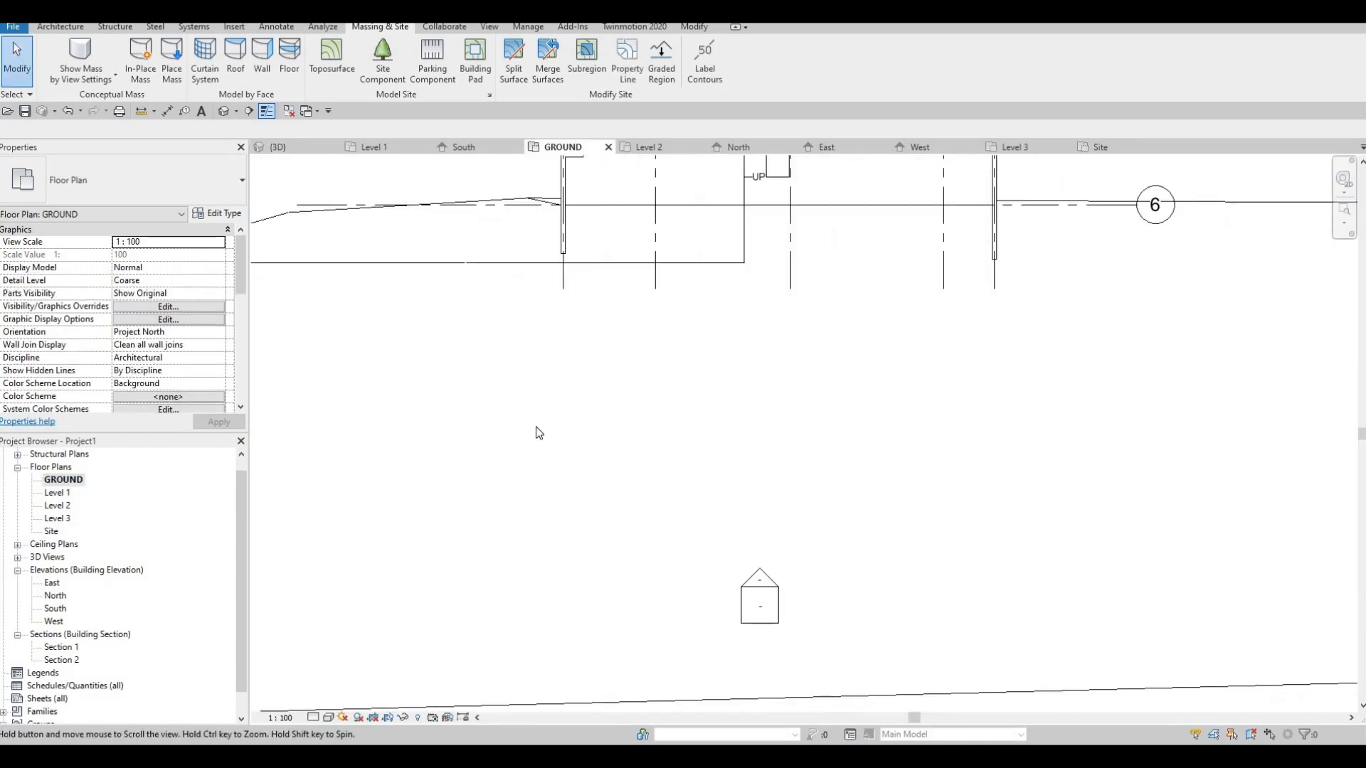
{"action": "scroll", "coordinate": [536, 432], "scroll_direction": "down", "scroll_amount": 1}
{"action": "middle_click_drag", "start_coordinate": [536, 431], "coordinate": [448, 500]}
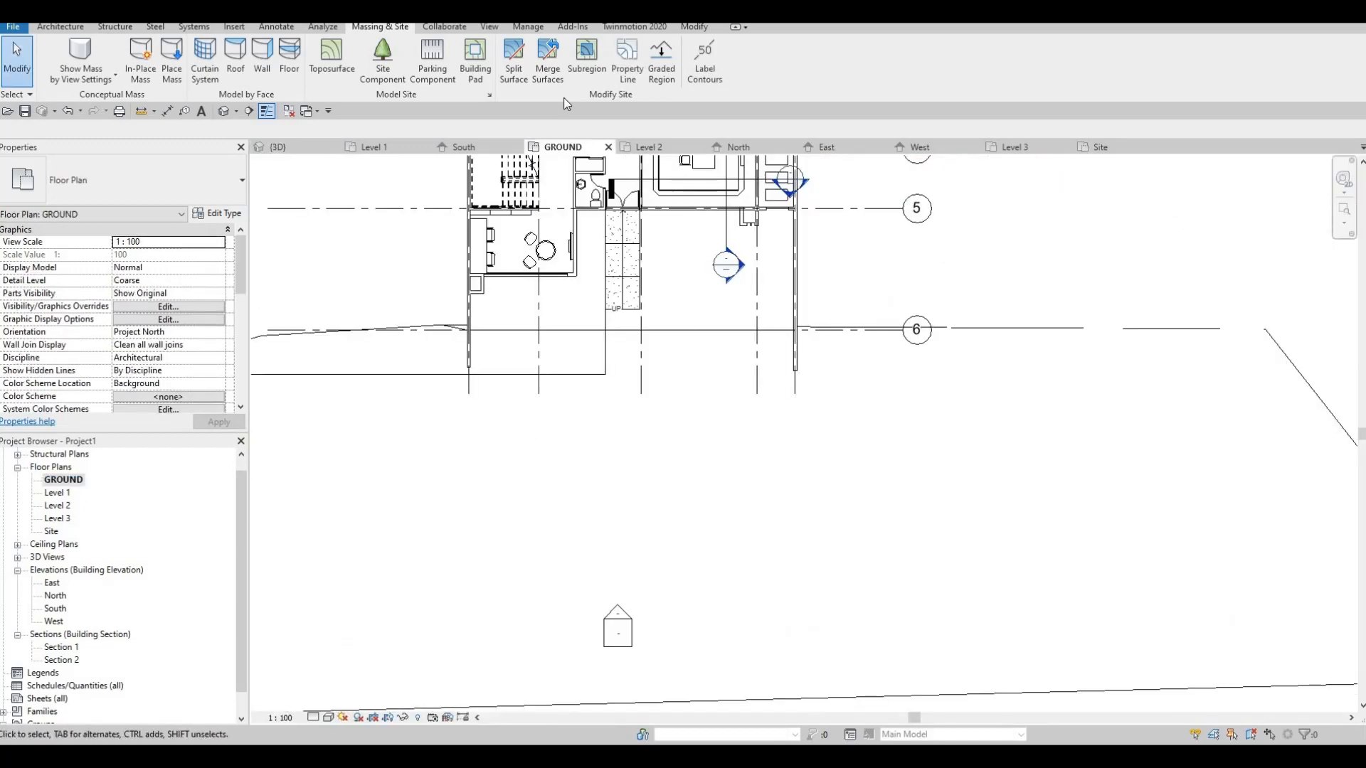
{"action": "left_click", "coordinate": [587, 61]}
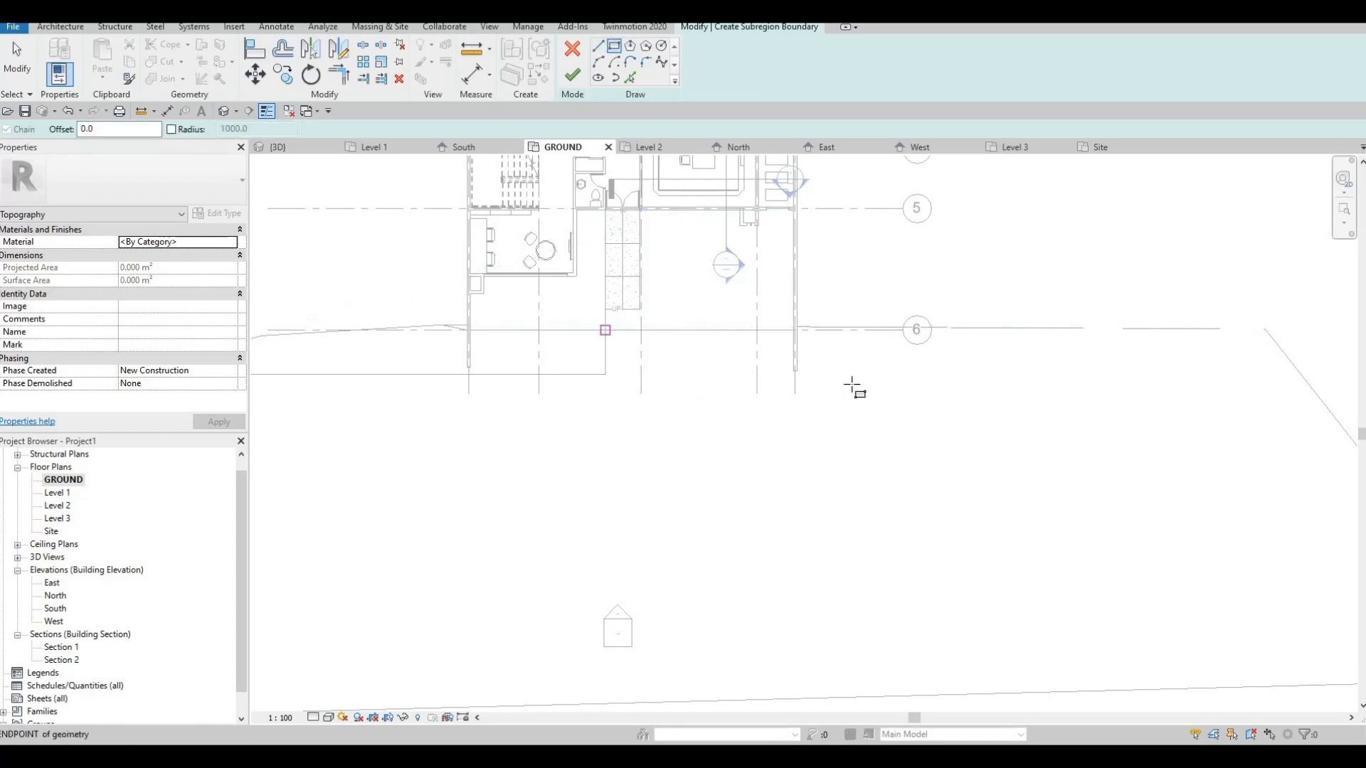
{"action": "left_click", "coordinate": [606, 330]}
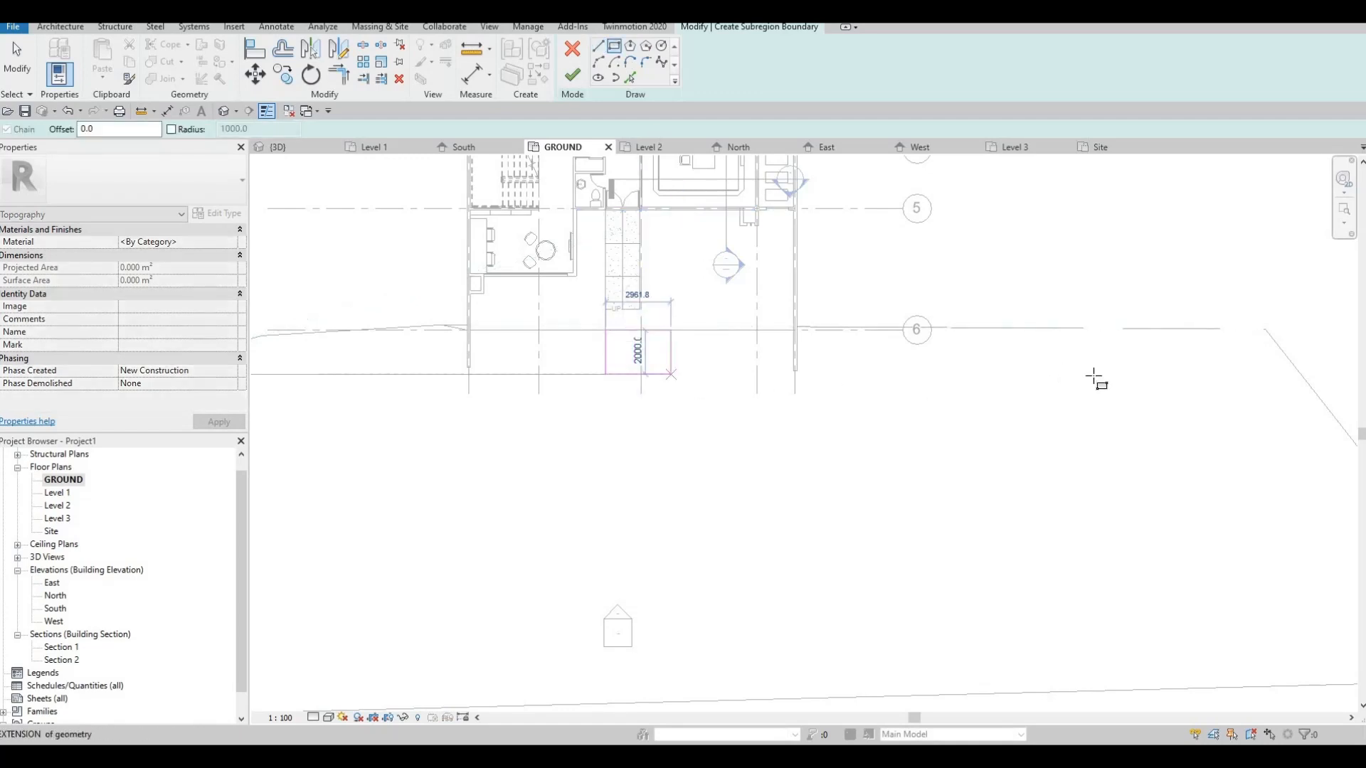
{"action": "left_click", "coordinate": [1300, 375]}
{"action": "key", "text": "Escape"}
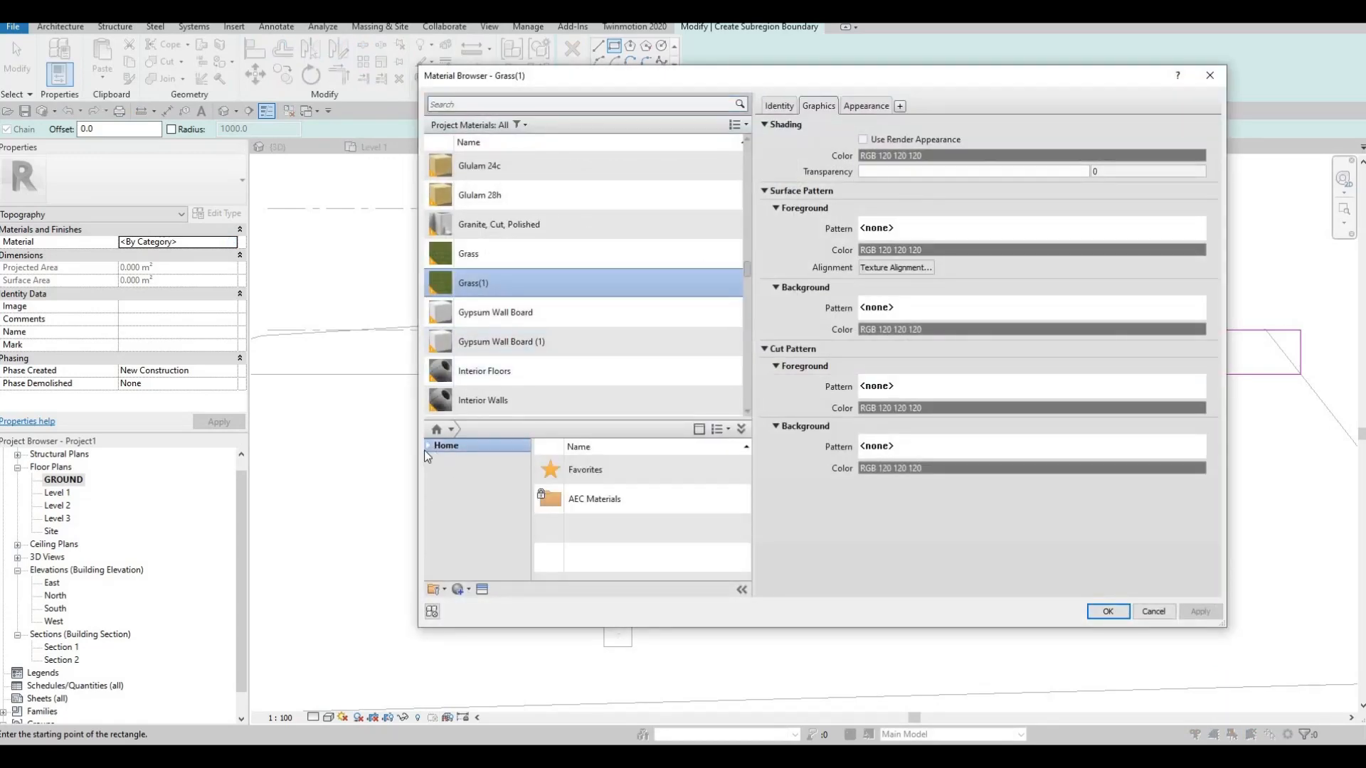
- Assign the AEC library material Concrete, C25/30 to the subregion and finish its boundary
{"action": "left_click", "coordinate": [434, 472]}
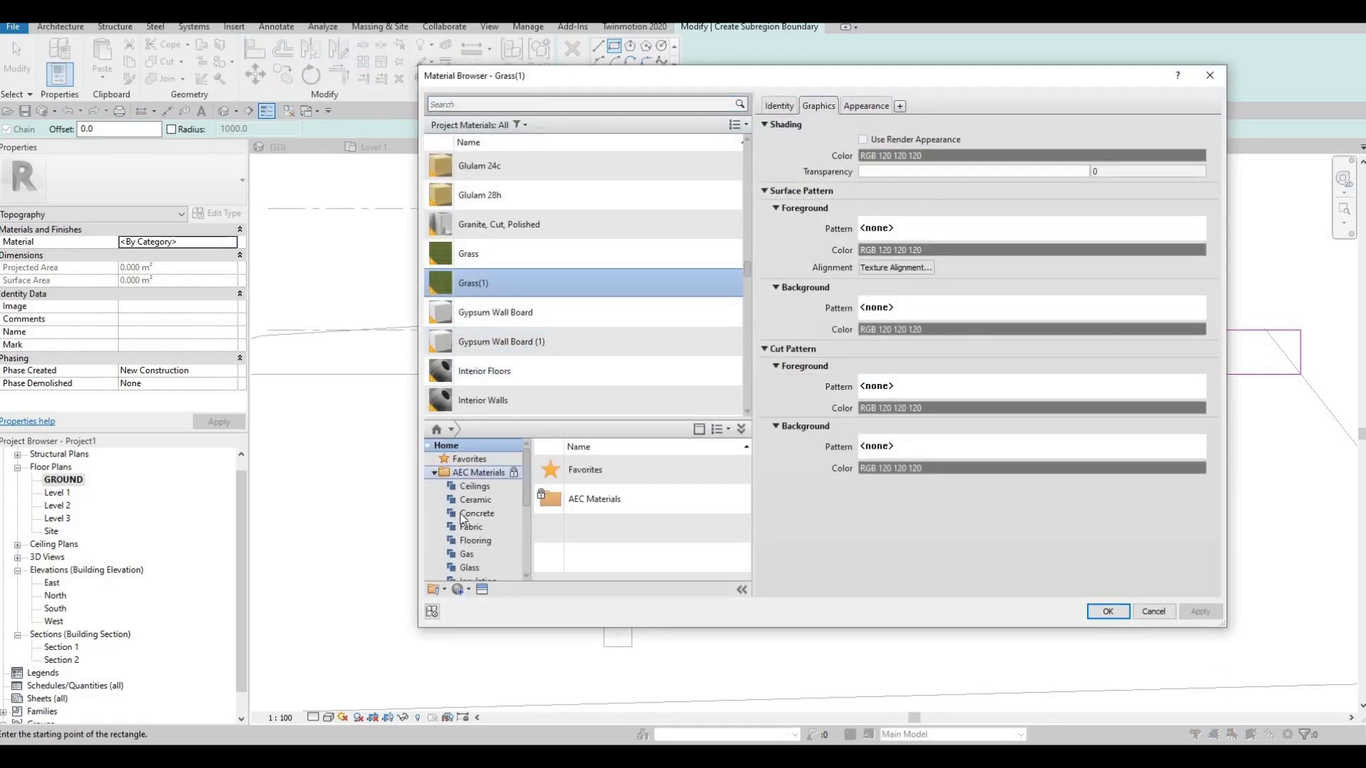
{"action": "left_click", "coordinate": [477, 513]}
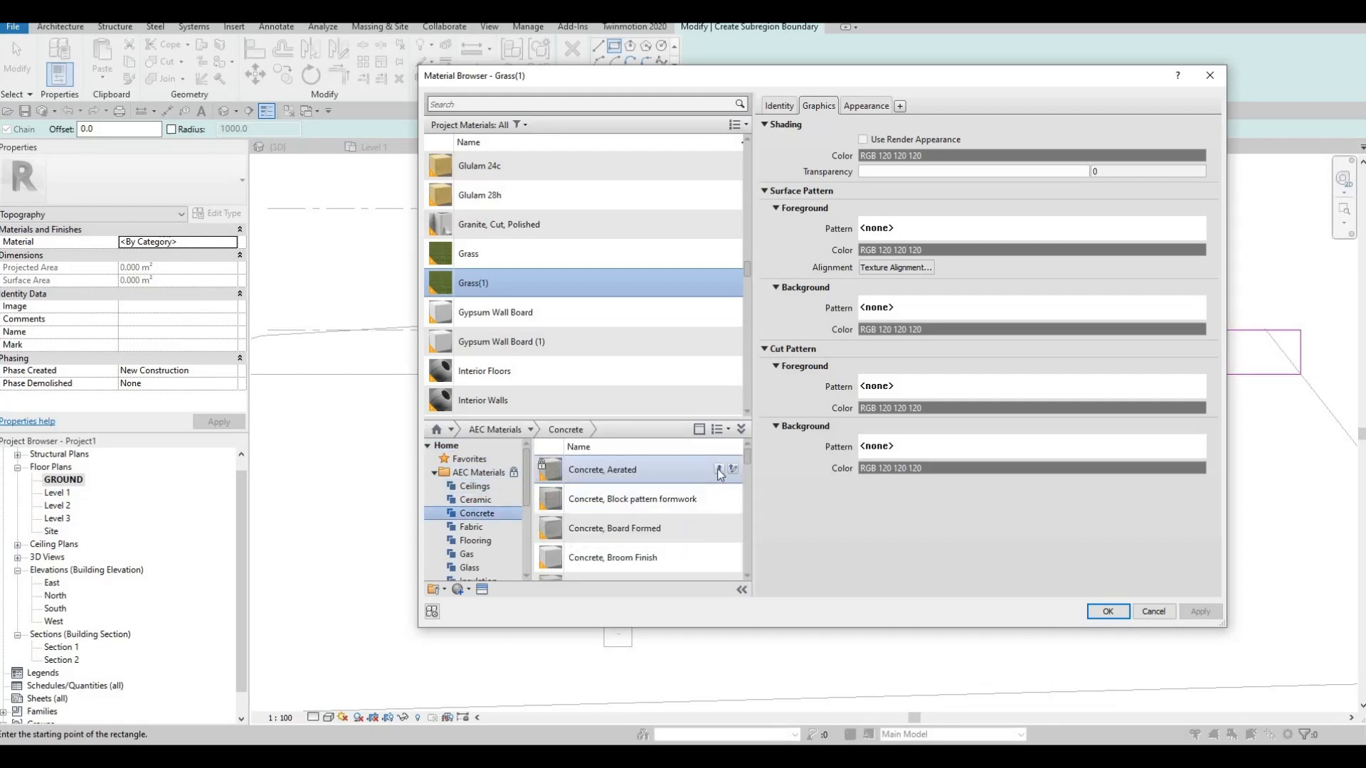
{"action": "scroll", "coordinate": [715, 533], "scroll_direction": "down", "scroll_amount": 3}
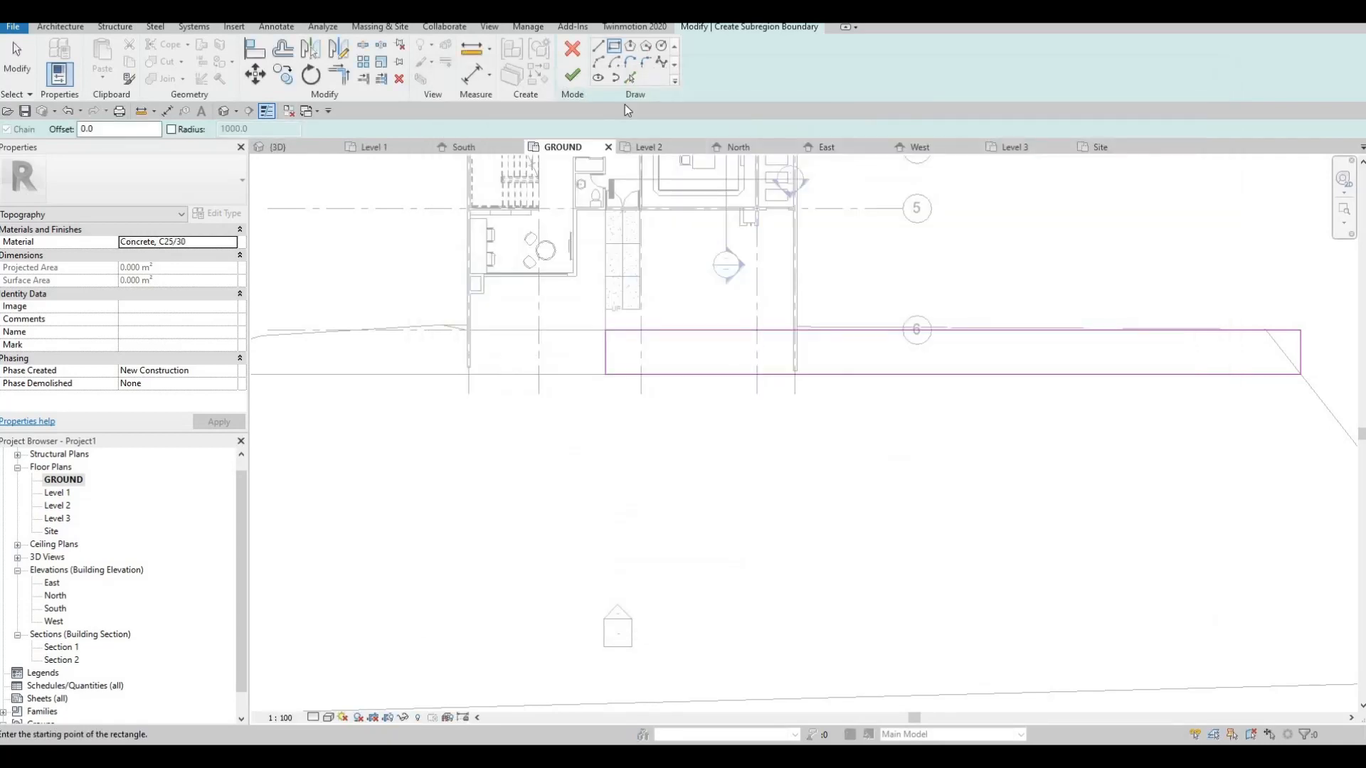
{"action": "left_click", "coordinate": [572, 75]}
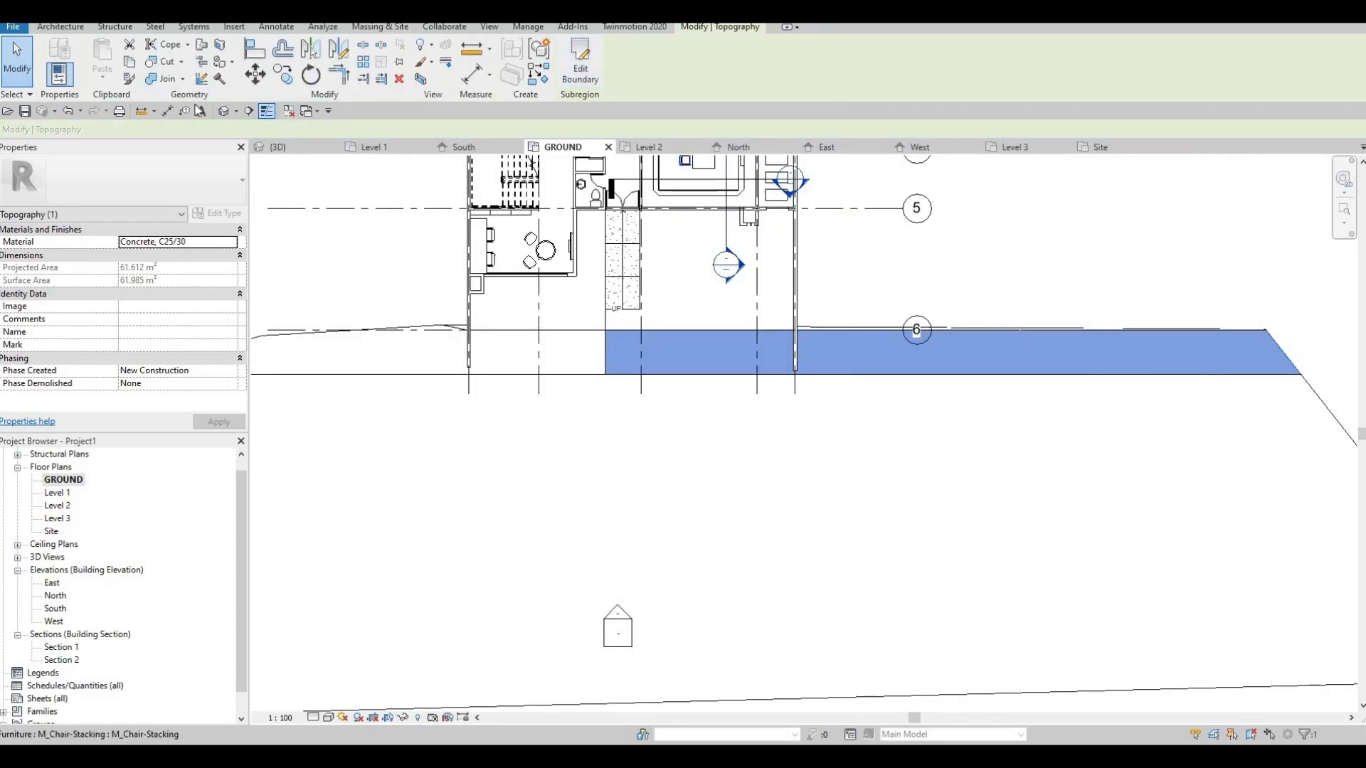
{"action": "key", "text": "Escape"}
{"action": "key", "text": "Escape"}
- Examine the new concrete strip beside the grass and the remaining front surface in 3D
{"action": "left_click", "coordinate": [226, 112]}
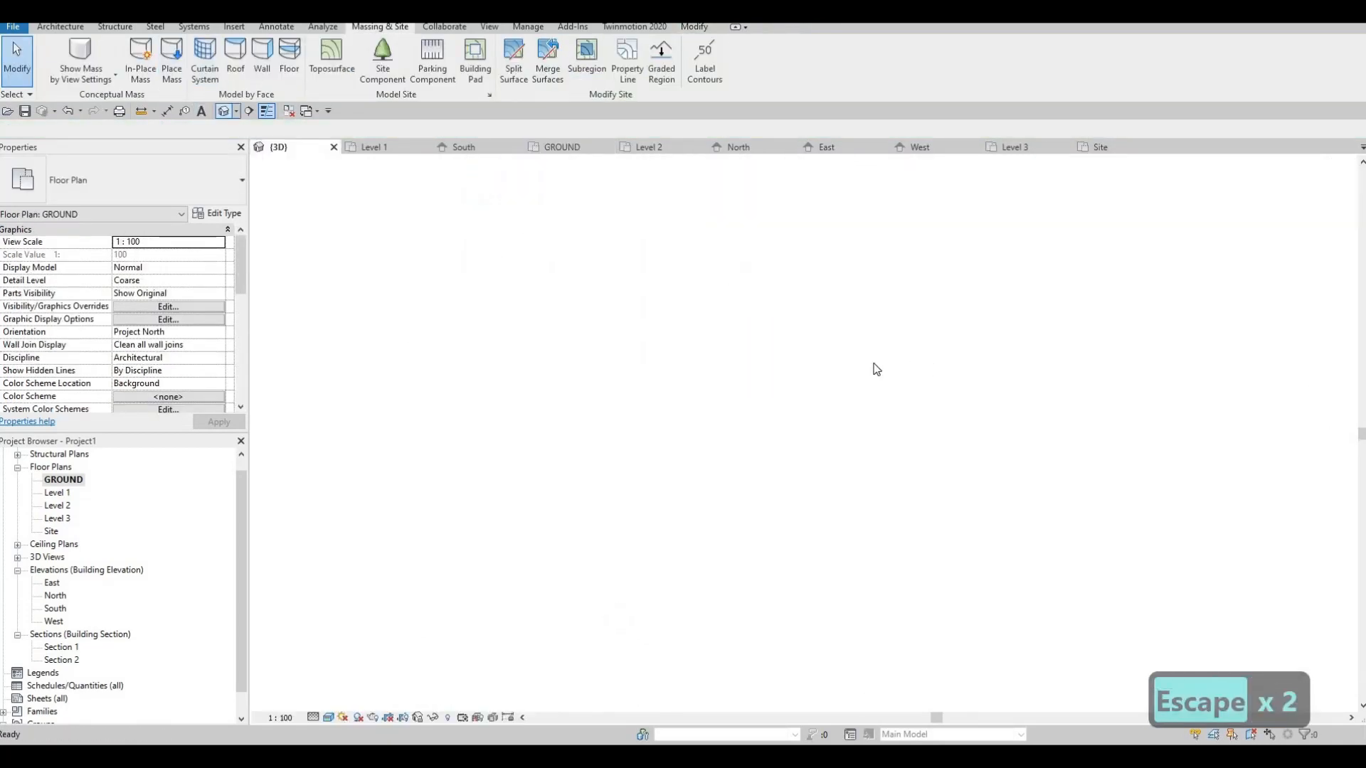
{"action": "scroll", "coordinate": [925, 455], "scroll_direction": "down", "scroll_amount": 2}
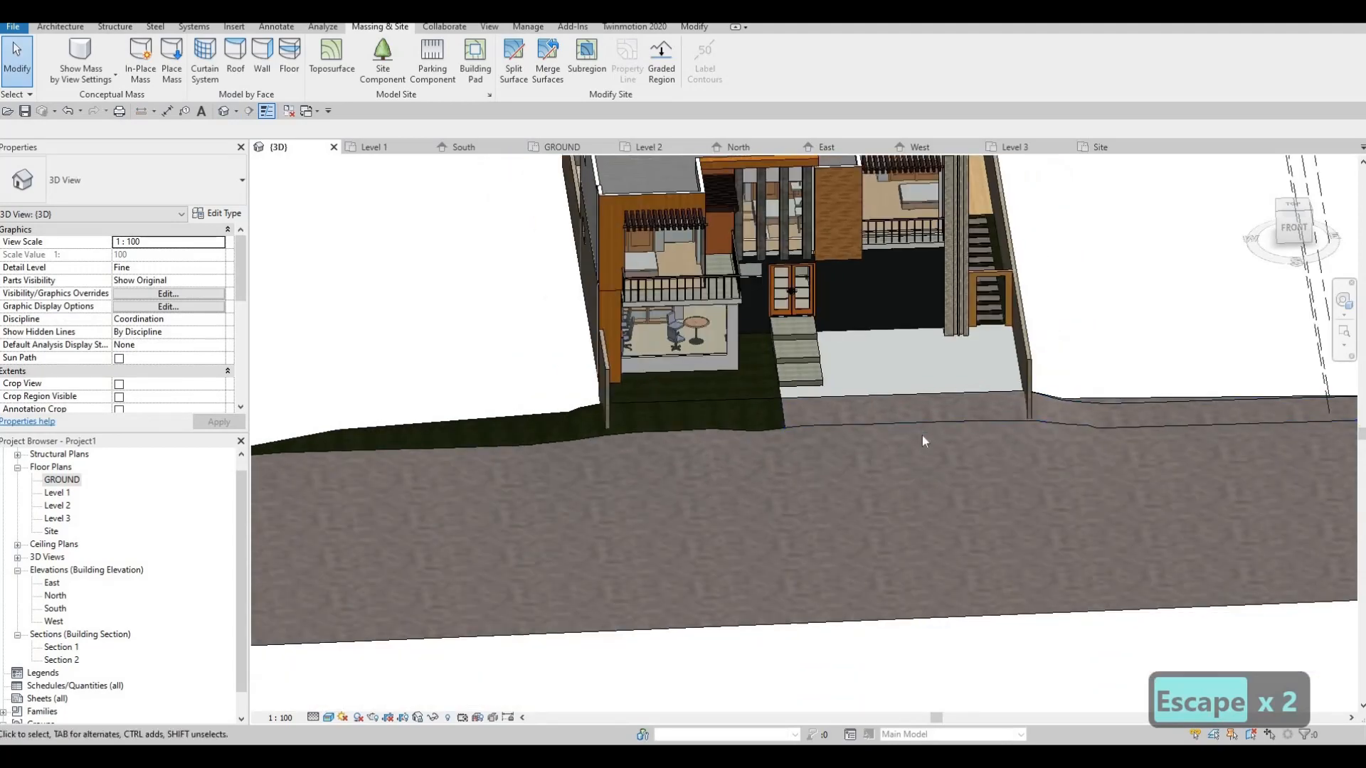
{"action": "scroll", "coordinate": [917, 438], "scroll_direction": "up", "scroll_amount": 2}
{"action": "left_click", "coordinate": [924, 403]}
{"action": "scroll", "coordinate": [880, 429], "scroll_direction": "up", "scroll_amount": 2}
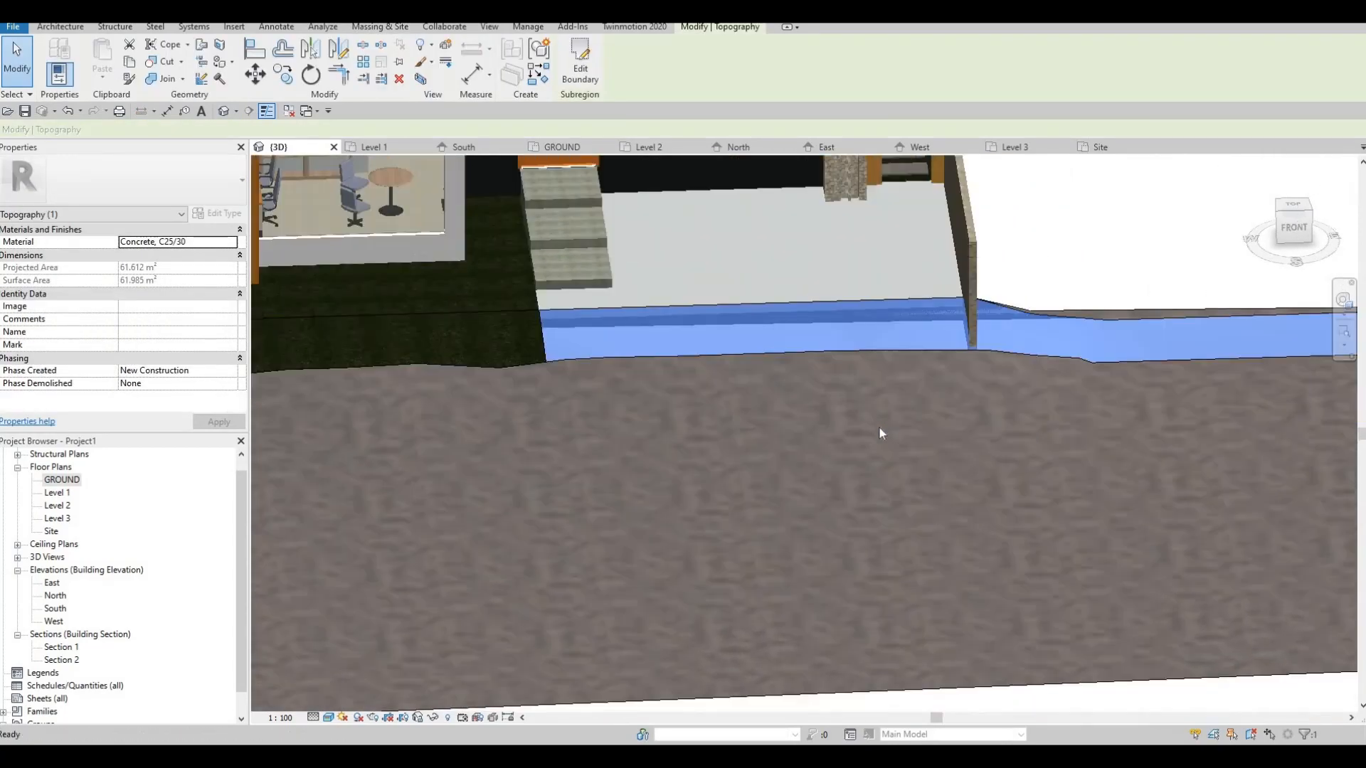
{"action": "scroll", "coordinate": [881, 429], "scroll_direction": "down", "scroll_amount": 3}
{"action": "key", "text": "Escape"}
{"action": "key", "text": "Escape"}
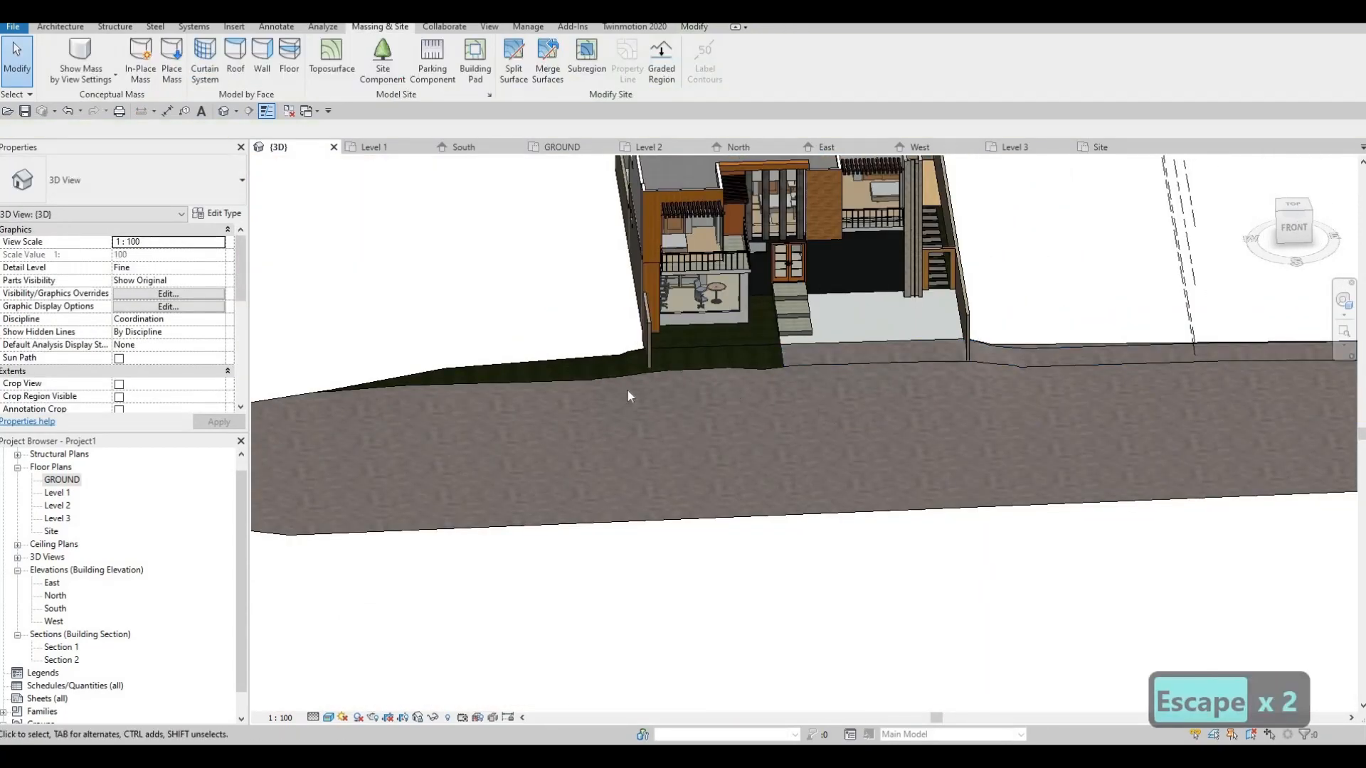
{"action": "middle_click_drag", "start_coordinate": [508, 386], "coordinate": [574, 378]}
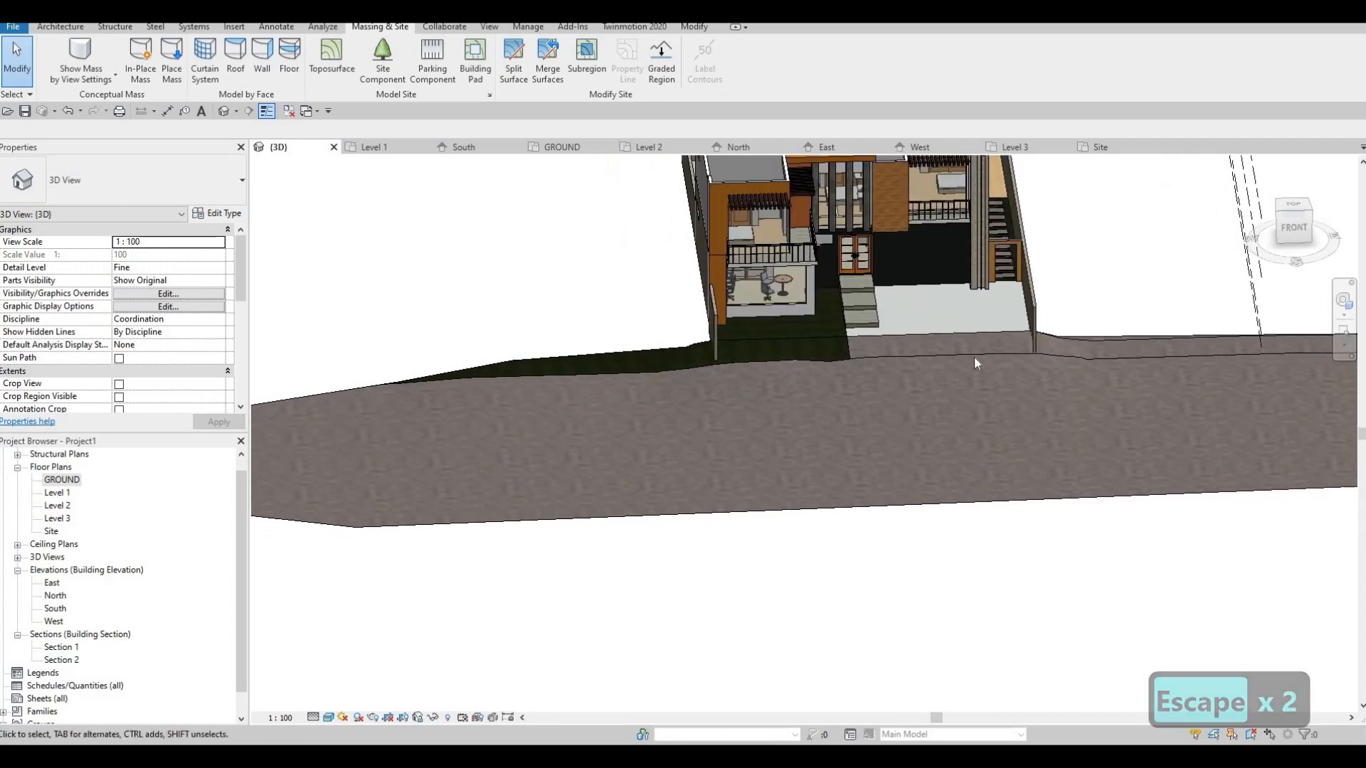
{"action": "scroll", "coordinate": [953, 357], "scroll_direction": "up", "scroll_amount": 2}
{"action": "middle_click_drag", "start_coordinate": [895, 390], "coordinate": [980, 392], "text": "shift"}
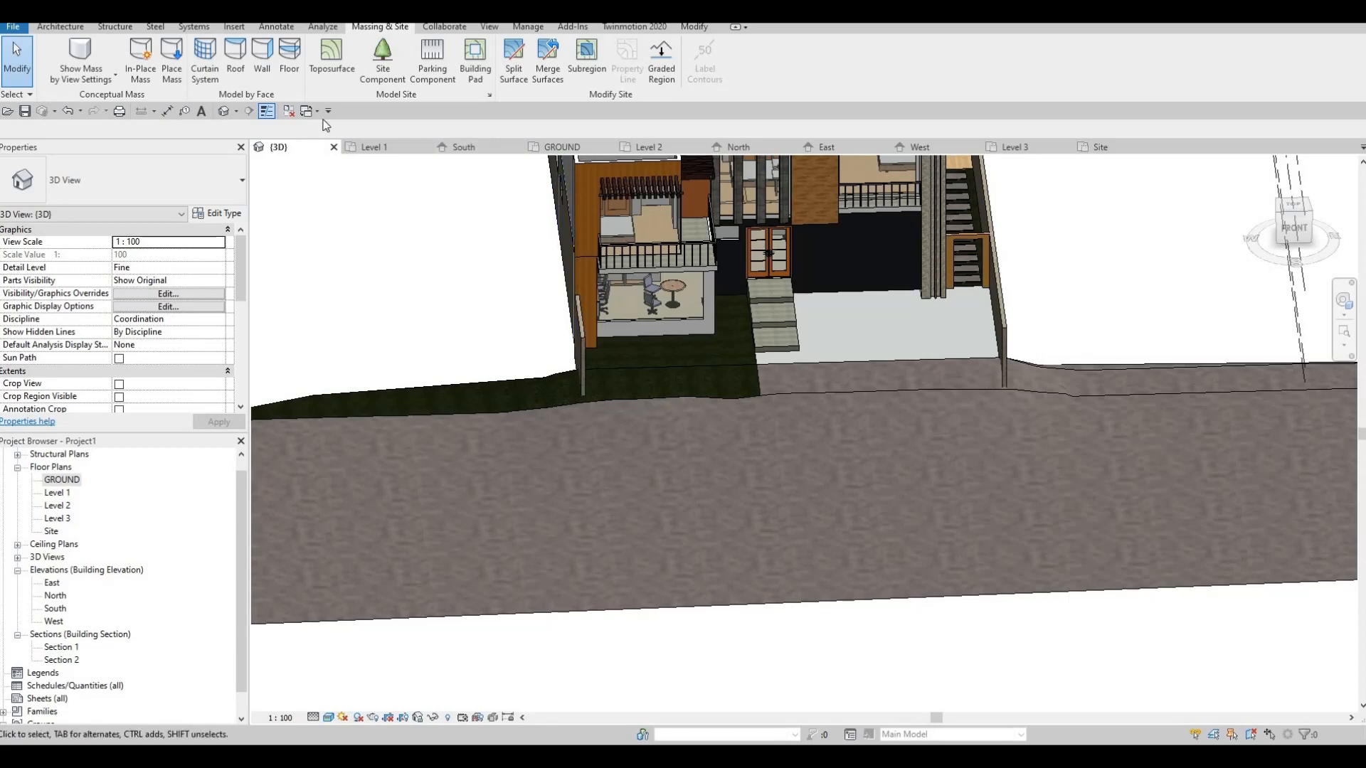
- In the GROUND plan, sketch a rectangular subregion boundary directly in front of the grass and concrete strips, running past the slanted edge
{"action": "double_click", "coordinate": [61, 480]}
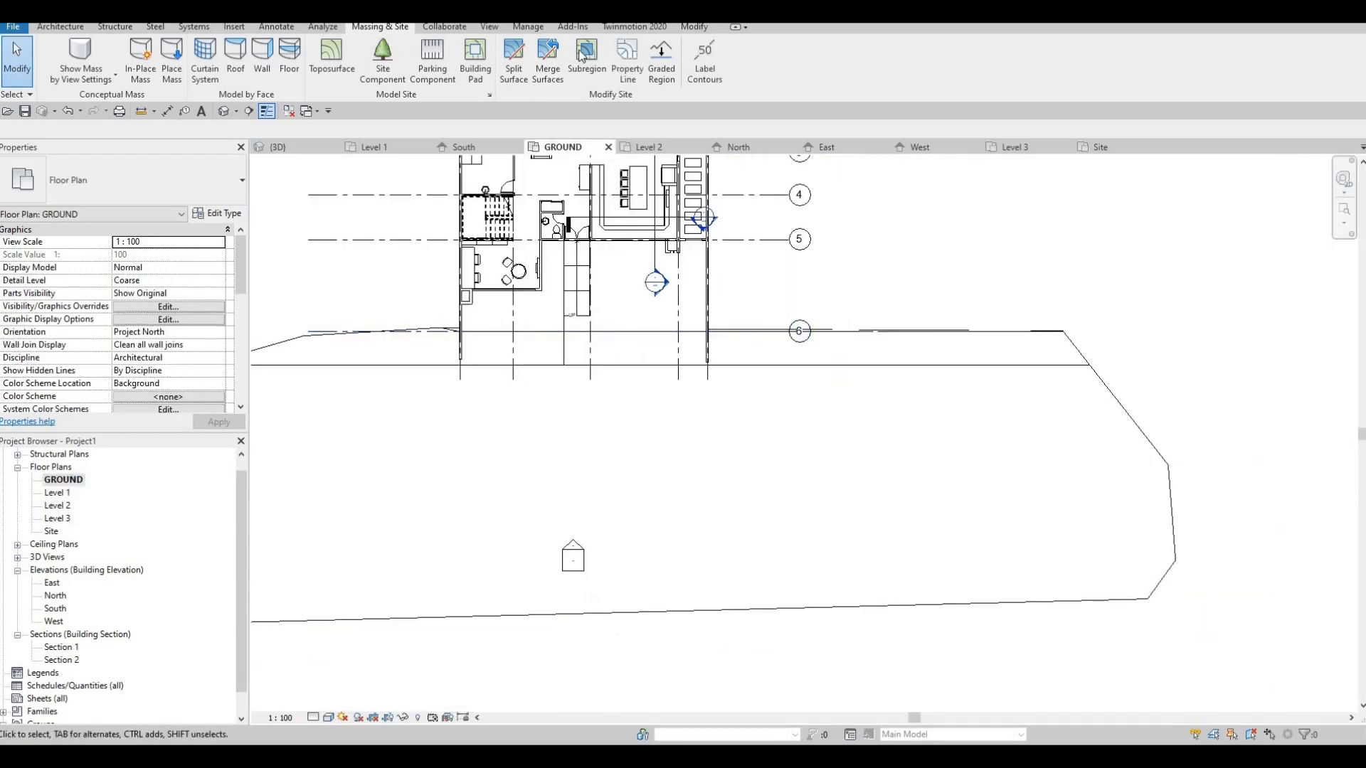
{"action": "left_click", "coordinate": [587, 61]}
{"action": "left_click", "coordinate": [616, 47]}
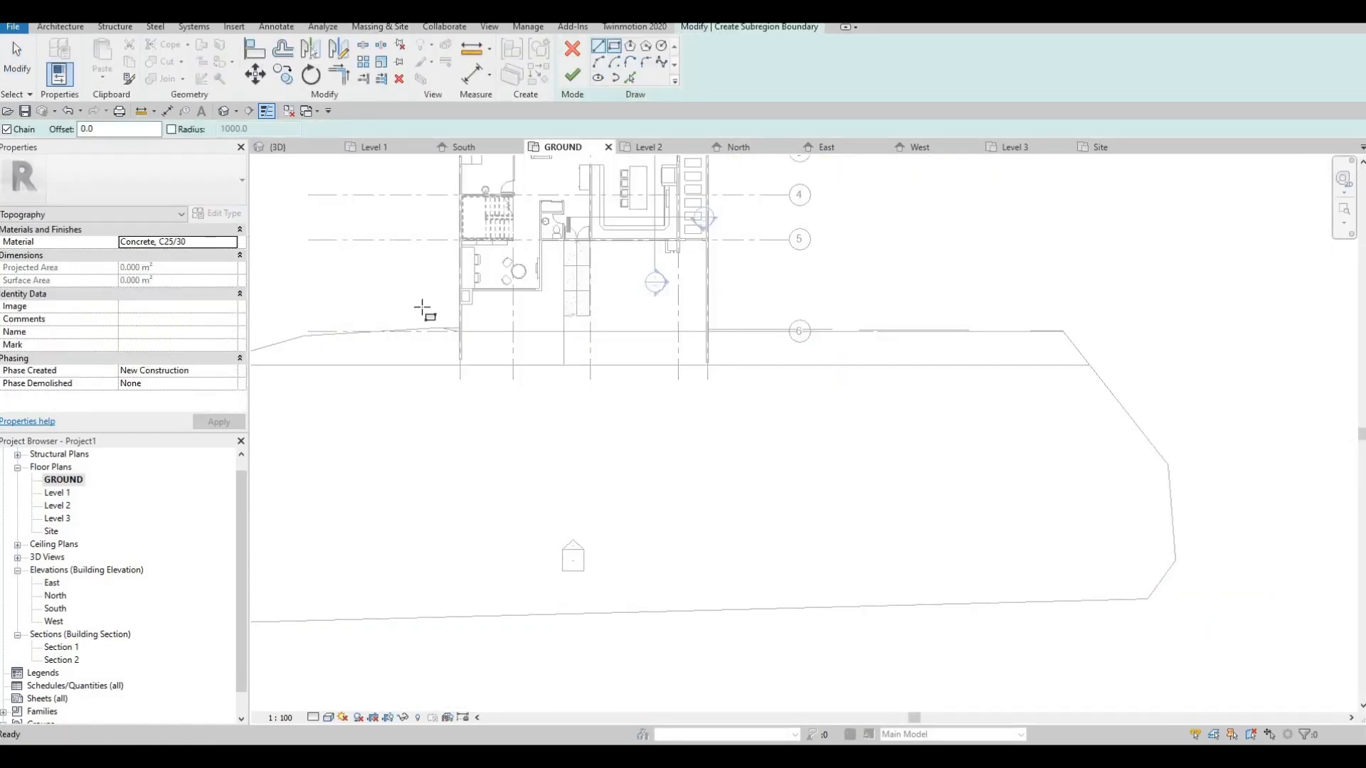
{"action": "middle_click_drag", "start_coordinate": [575, 338], "coordinate": [949, 306]}
{"action": "left_click", "coordinate": [576, 334]}
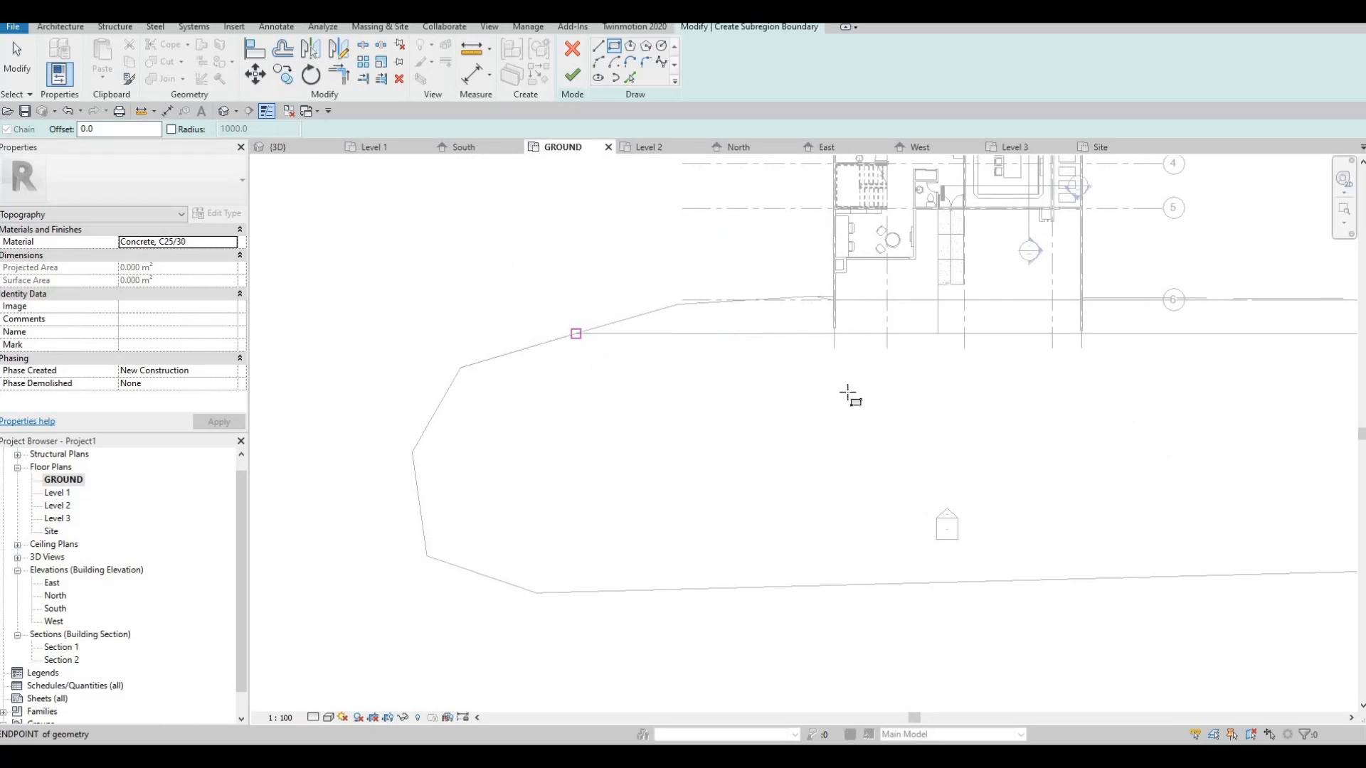
{"action": "middle_click_drag", "start_coordinate": [1327, 384], "coordinate": [838, 389]}
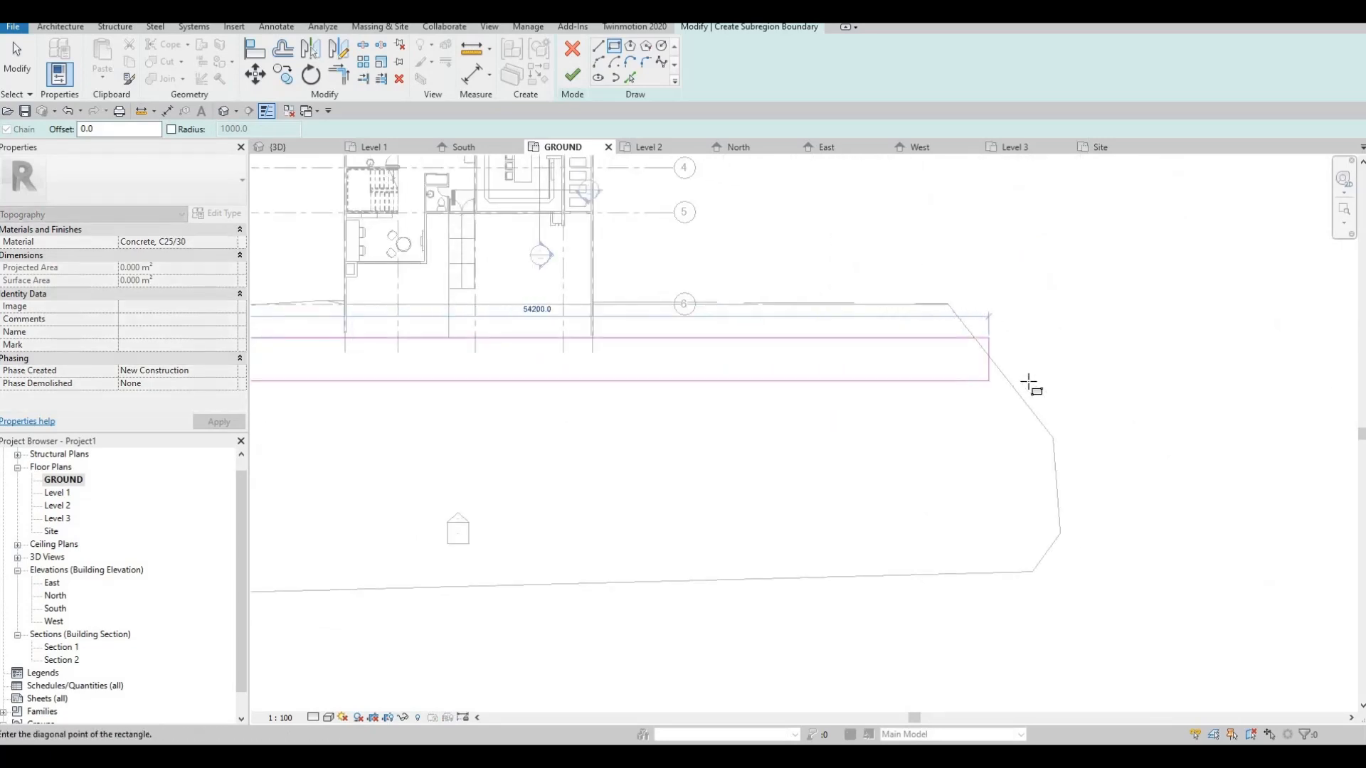
{"action": "left_click", "coordinate": [1029, 381]}
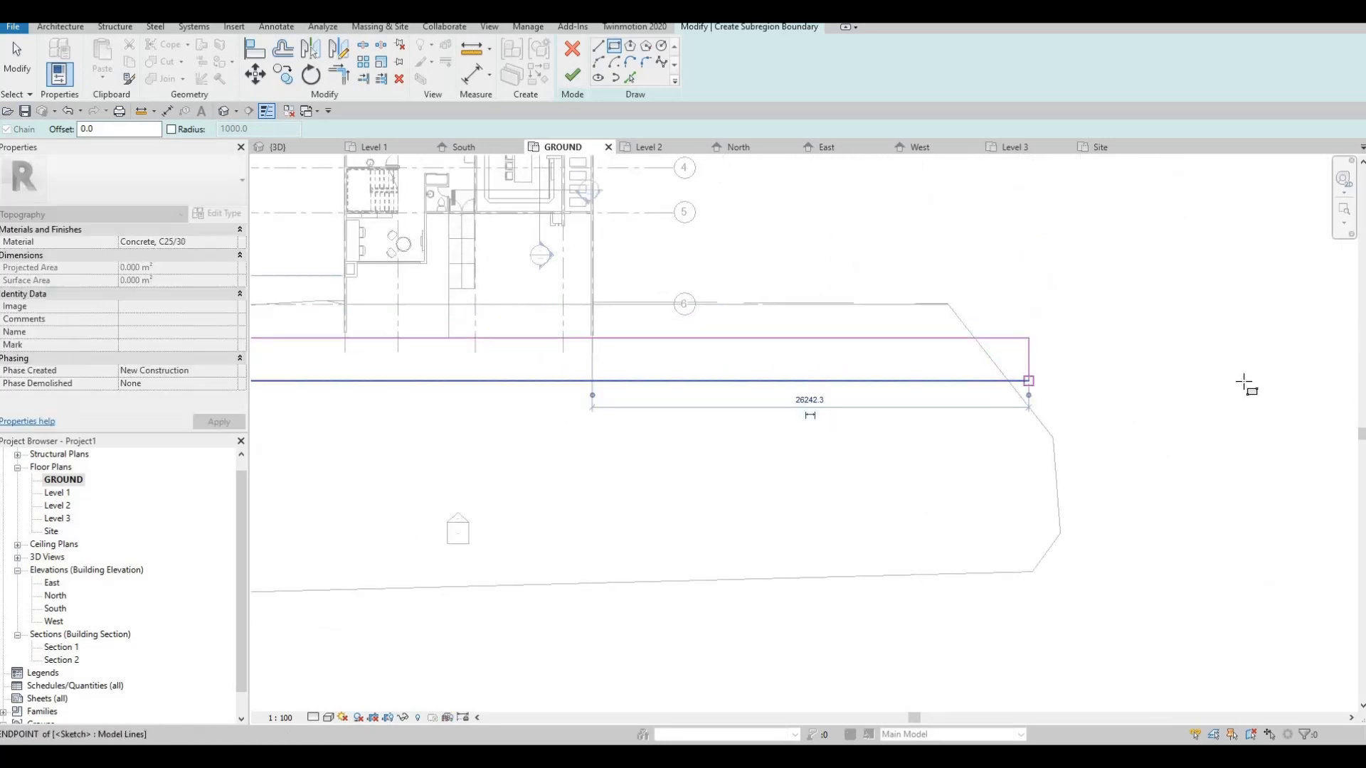
- Extend the rectangle's end on the grass side beyond the toposurface boundary
{"action": "key", "text": "Escape"}
{"action": "key", "text": "Escape"}
{"action": "middle_click_drag", "start_coordinate": [275, 370], "coordinate": [808, 319]}
{"action": "scroll", "coordinate": [808, 318], "scroll_direction": "down", "scroll_amount": 1}
{"action": "left_click_drag", "start_coordinate": [808, 318], "coordinate": [765, 395]}
{"action": "key", "text": "Escape"}
{"action": "middle_click_drag", "start_coordinate": [483, 246], "coordinate": [271, 248]}
{"action": "scroll", "coordinate": [271, 248], "scroll_direction": "down", "scroll_amount": 1}
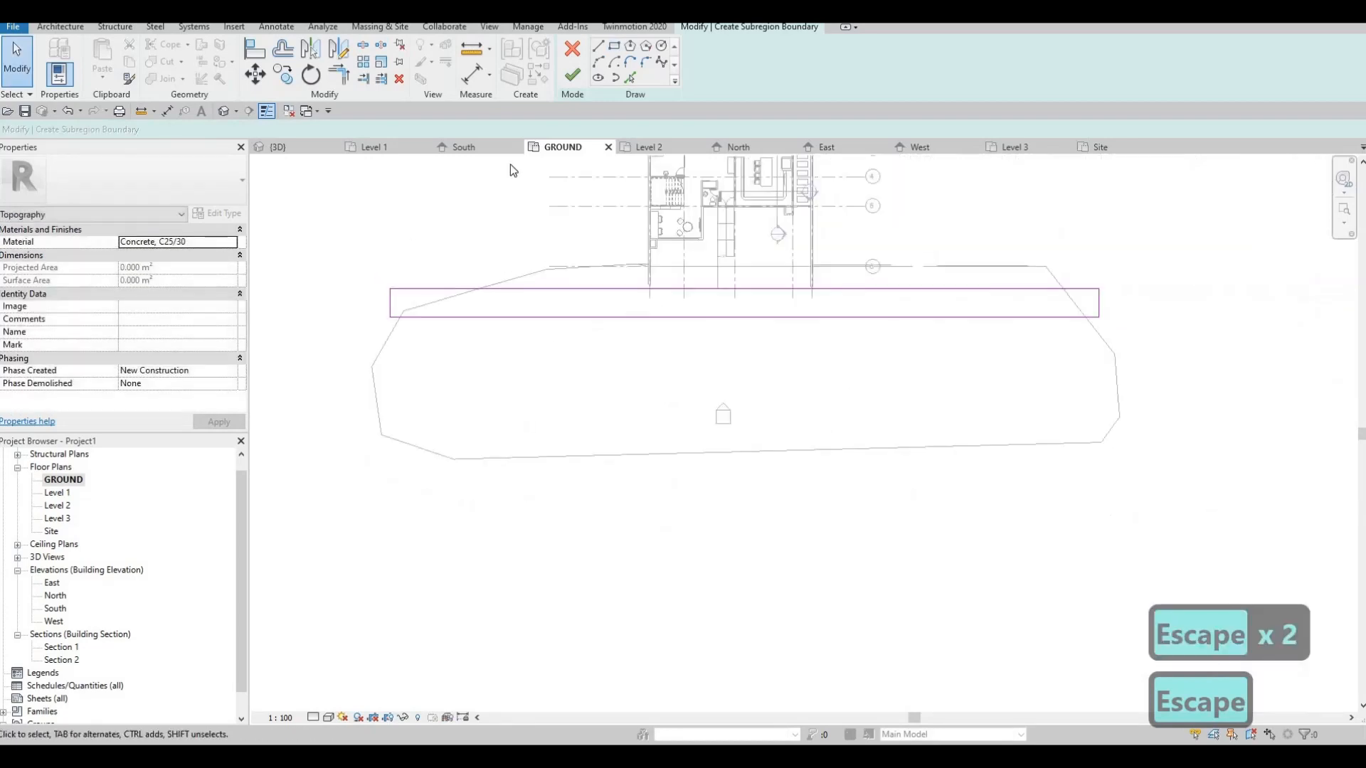
- Open the material selection for the new front subregion
{"action": "left_click", "coordinate": [232, 244]}
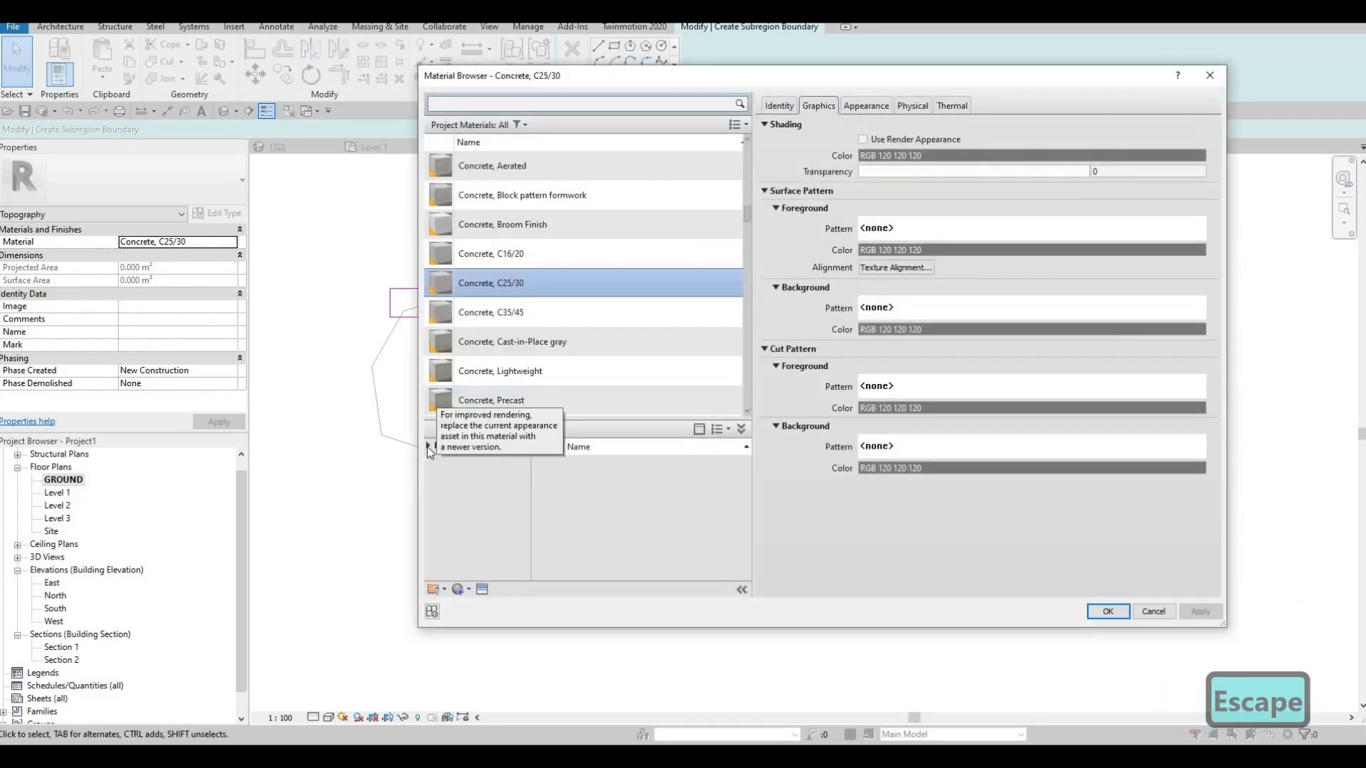
- Assign a Concrete, Cast-in-Place material from the AEC Materials concrete library to the strip subregion and finish its boundary
{"action": "left_click", "coordinate": [427, 446]}
{"action": "left_click", "coordinate": [435, 473]}
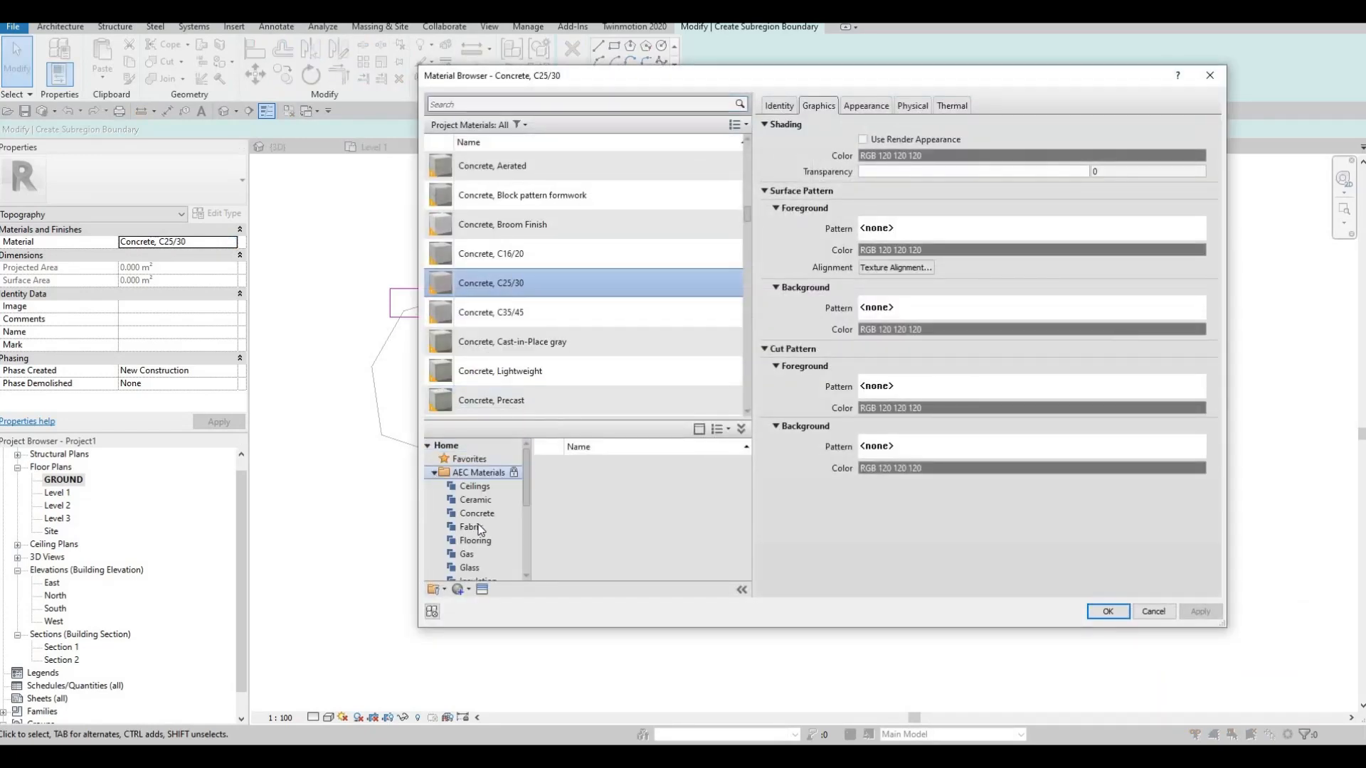
{"action": "scroll", "coordinate": [489, 523], "scroll_direction": "down", "scroll_amount": 1}
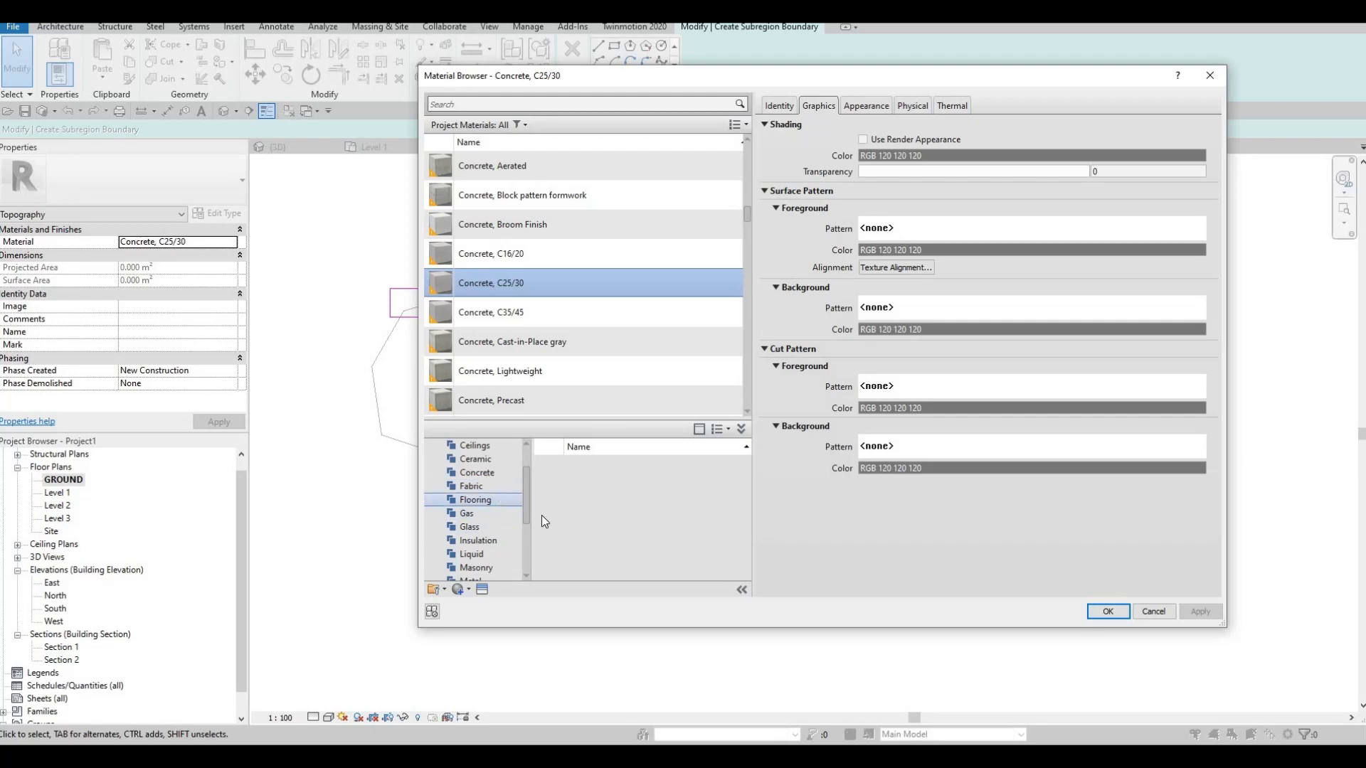
{"action": "left_click", "coordinate": [477, 472]}
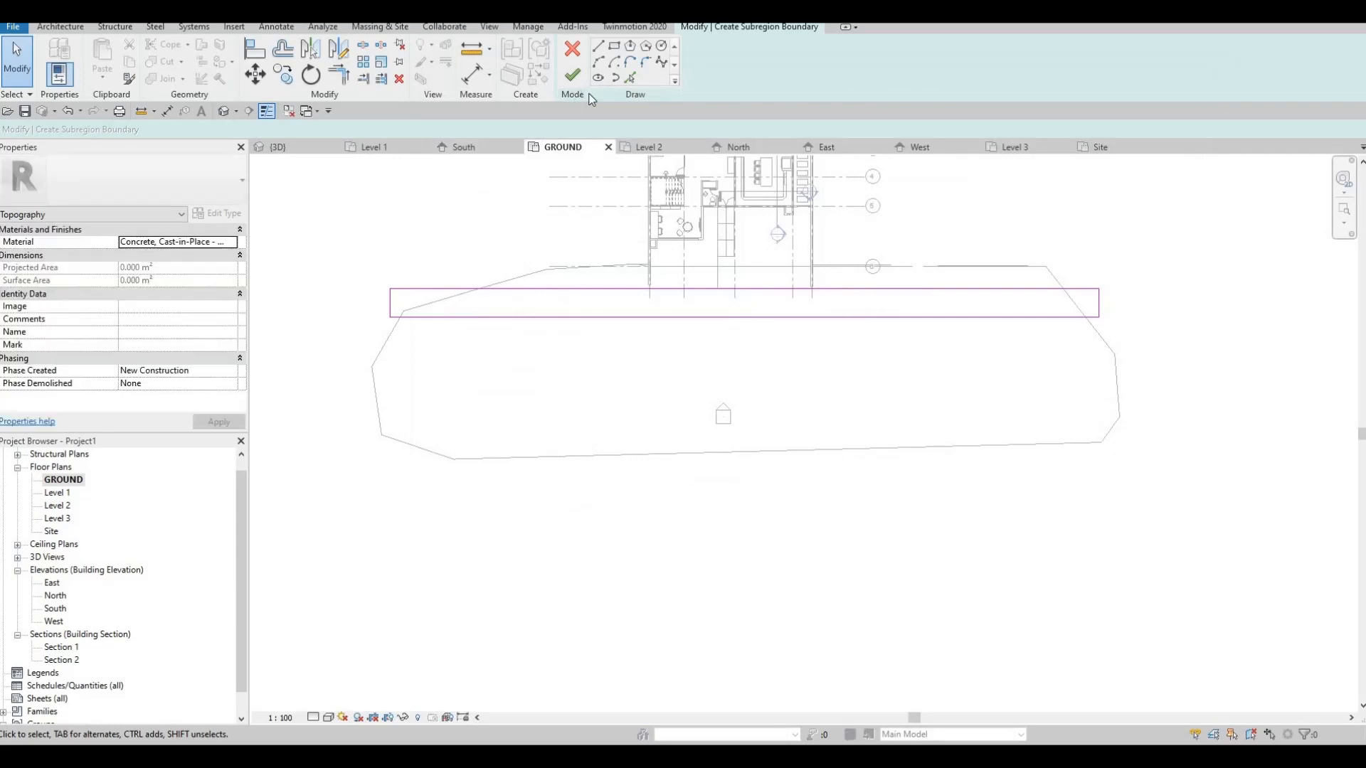
{"action": "left_click", "coordinate": [573, 75]}
{"action": "key", "text": "Escape"}
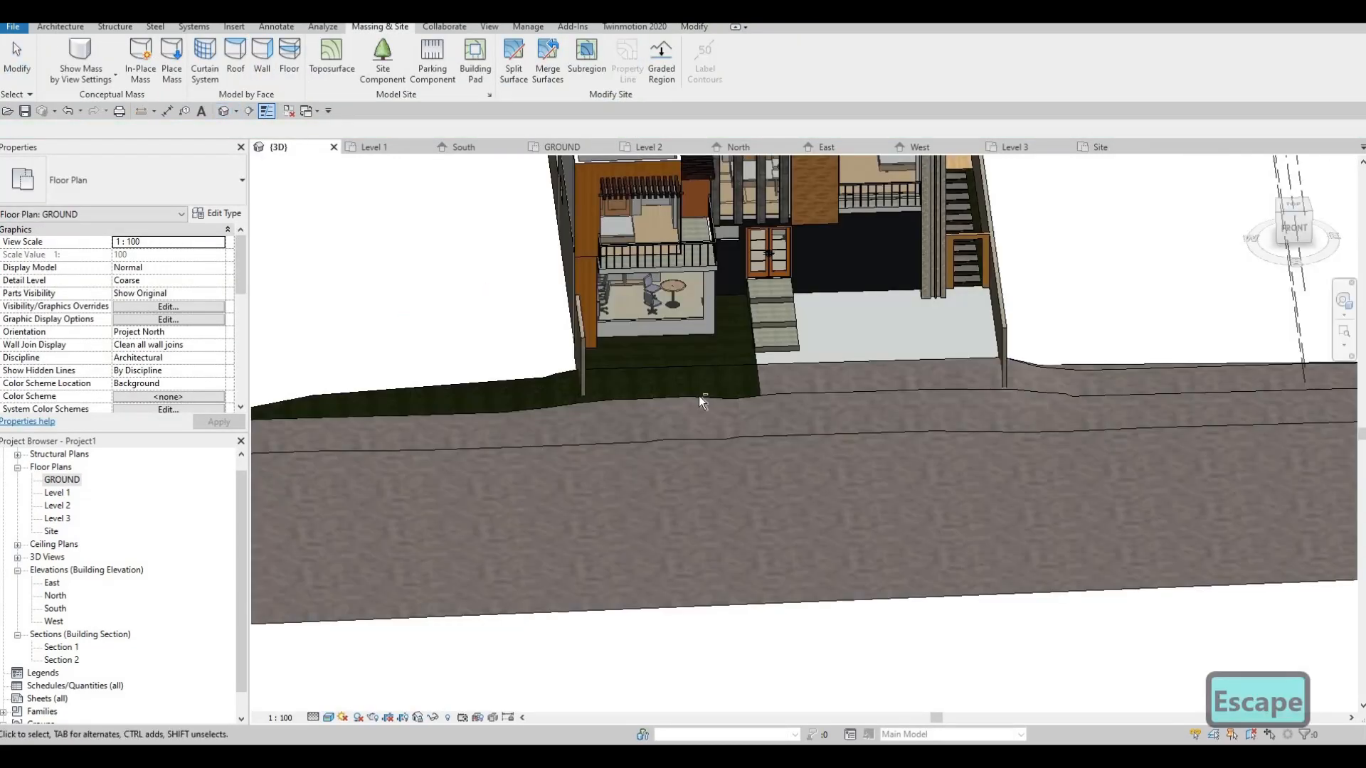
- Examine the subregion strip and the surrounding terrain in front of the house in the 3D view
{"action": "scroll", "coordinate": [711, 303], "scroll_direction": "down", "scroll_amount": 1}
{"action": "middle_click_drag", "start_coordinate": [712, 303], "coordinate": [923, 360], "text": "shift"}
{"action": "scroll", "coordinate": [743, 355], "scroll_direction": "up", "scroll_amount": 2}
{"action": "scroll", "coordinate": [752, 352], "scroll_direction": "down", "scroll_amount": 2}
{"action": "scroll", "coordinate": [889, 419], "scroll_direction": "up", "scroll_amount": 1}
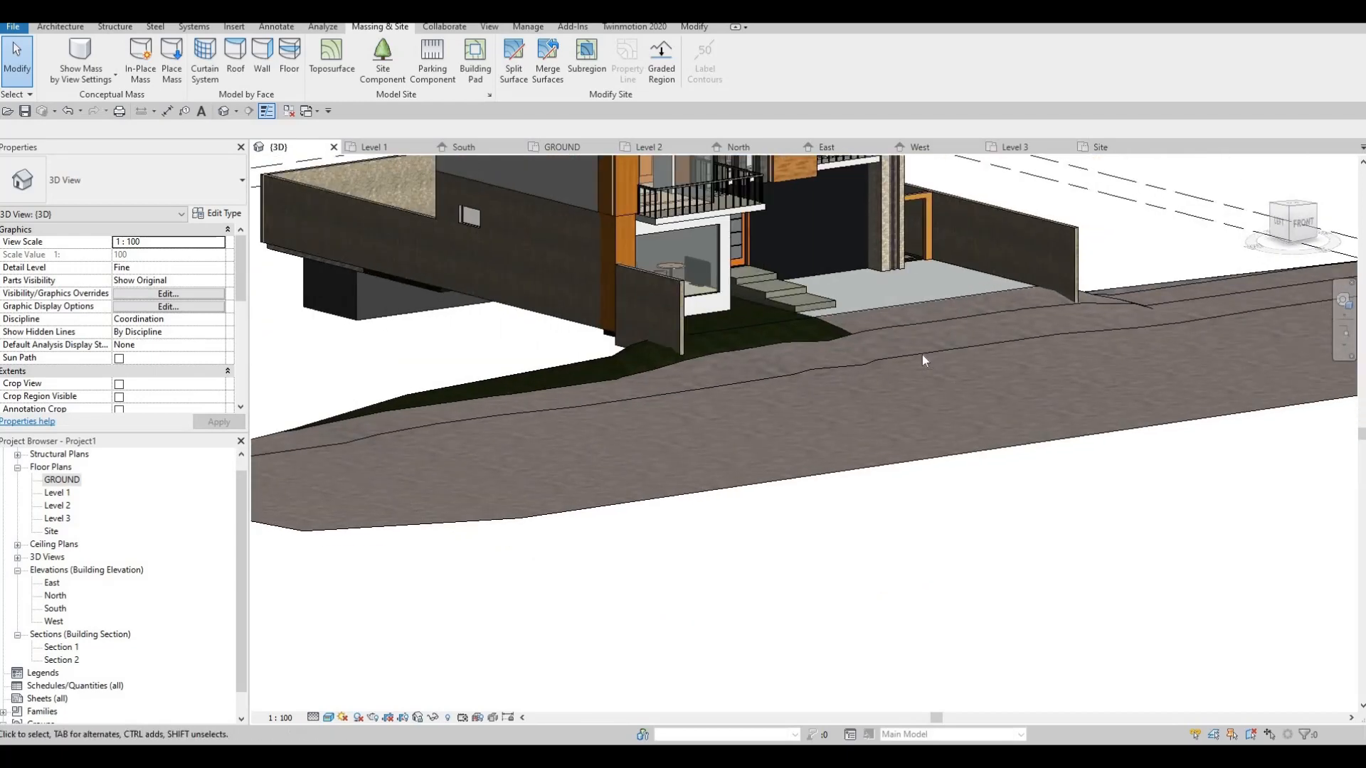
{"action": "left_click", "coordinate": [965, 308]}
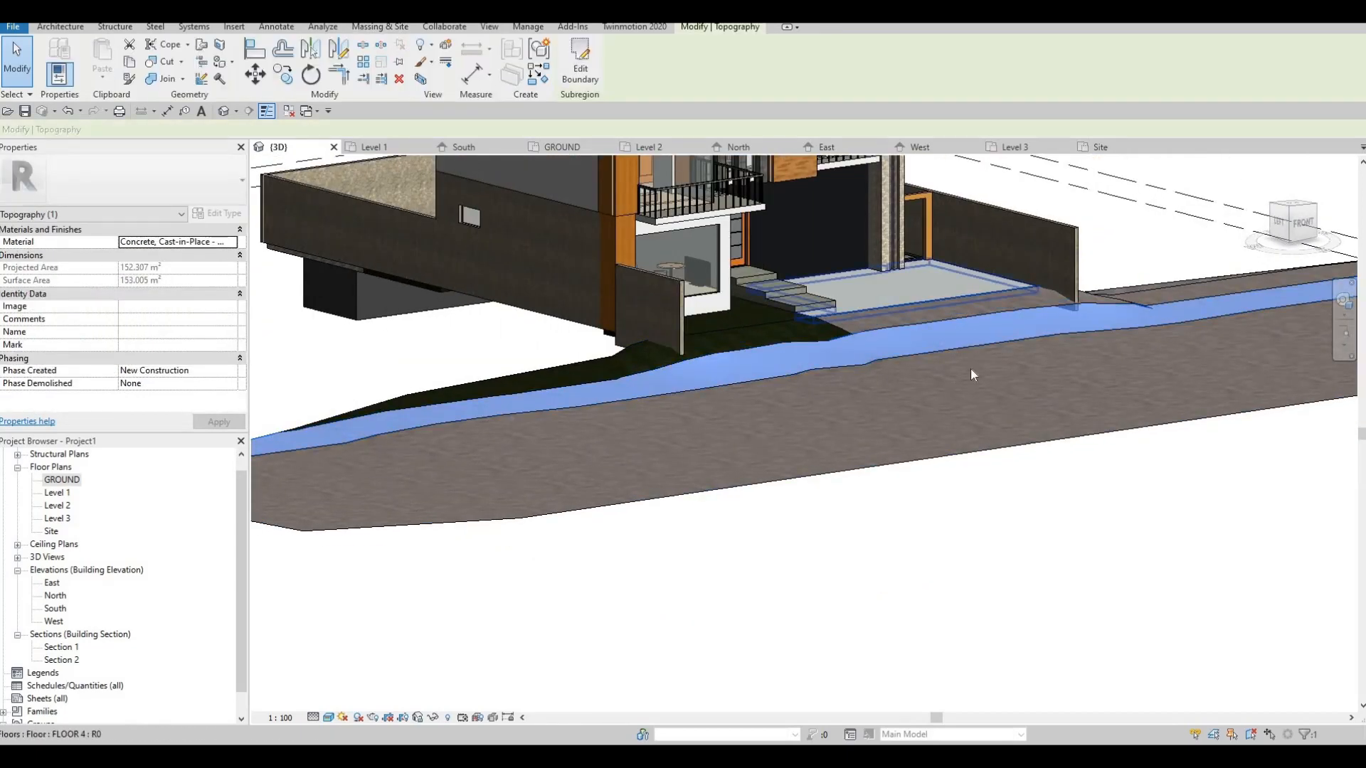
{"action": "key", "text": "Escape"}
{"action": "middle_click_drag", "start_coordinate": [899, 284], "coordinate": [761, 339], "text": "shift"}
{"action": "scroll", "coordinate": [772, 341], "scroll_direction": "up", "scroll_amount": 2}
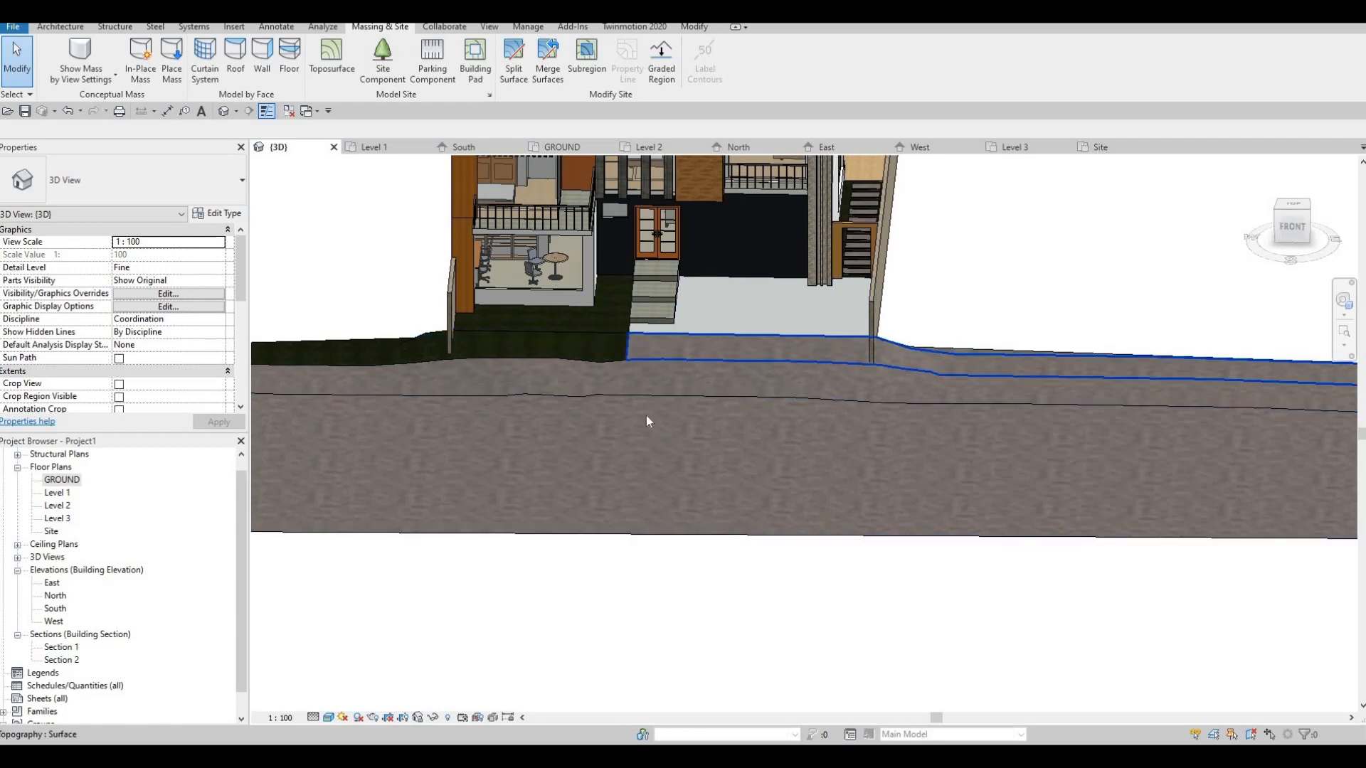
{"action": "middle_click_drag", "start_coordinate": [646, 415], "coordinate": [808, 213], "text": "shift"}
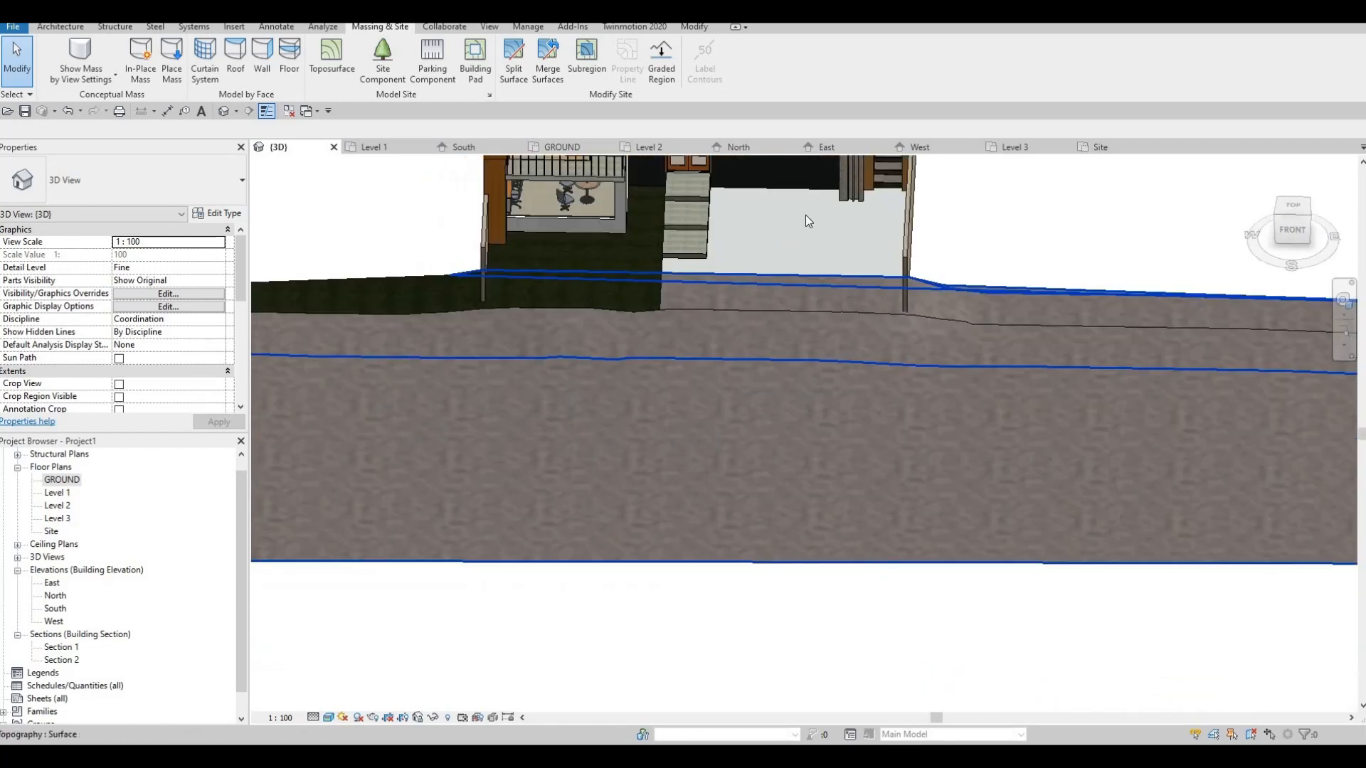
{"action": "middle_click_drag", "start_coordinate": [893, 371], "coordinate": [713, 350], "text": "shift"}
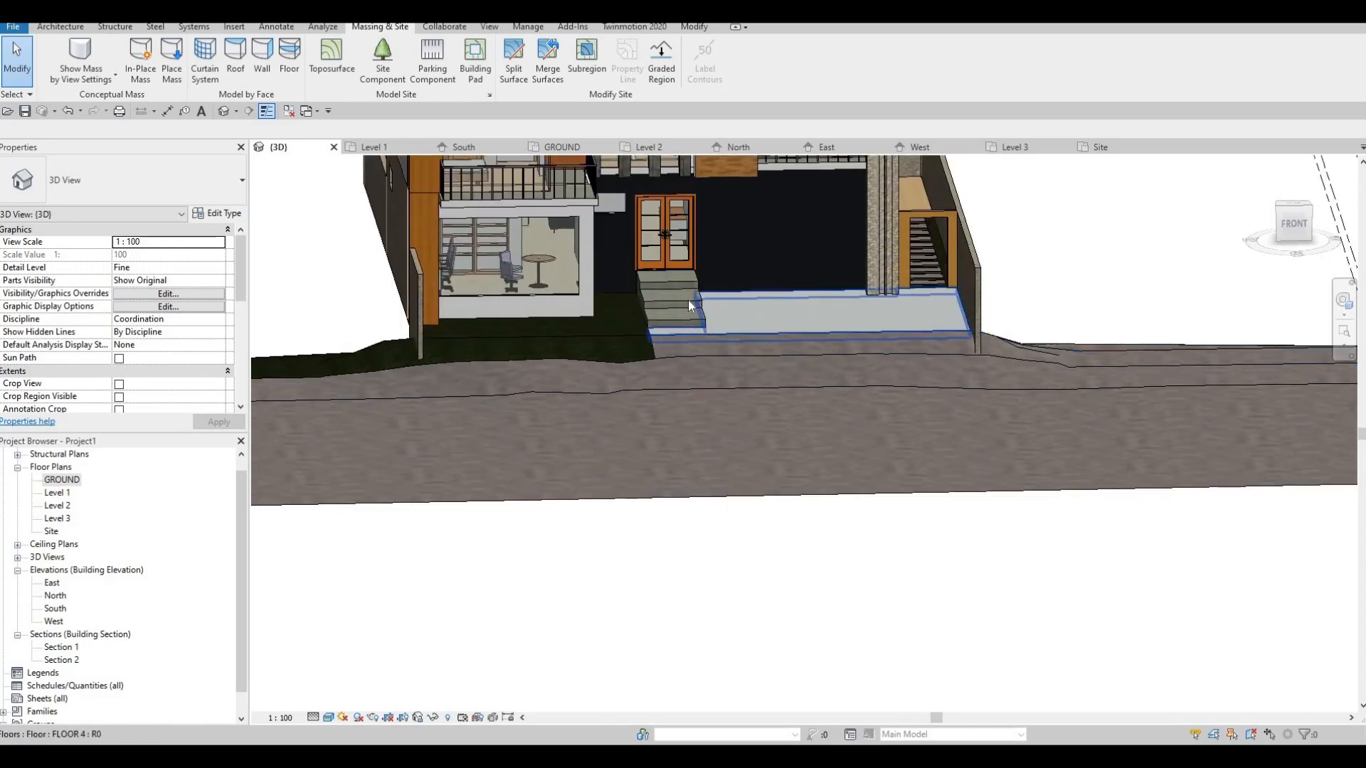
{"action": "middle_click_drag", "start_coordinate": [689, 300], "coordinate": [850, 287], "text": "shift"}
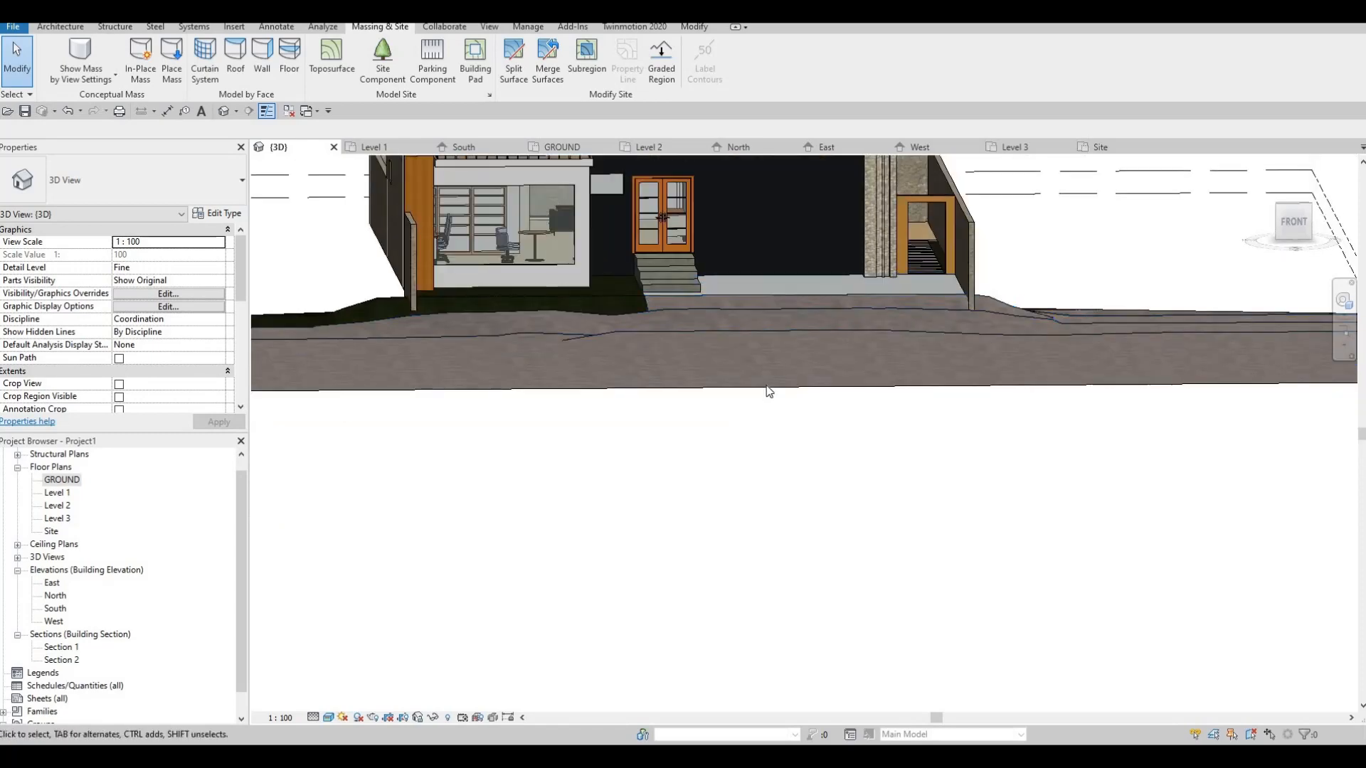
{"action": "middle_click_drag", "start_coordinate": [769, 391], "coordinate": [647, 388], "text": "shift"}
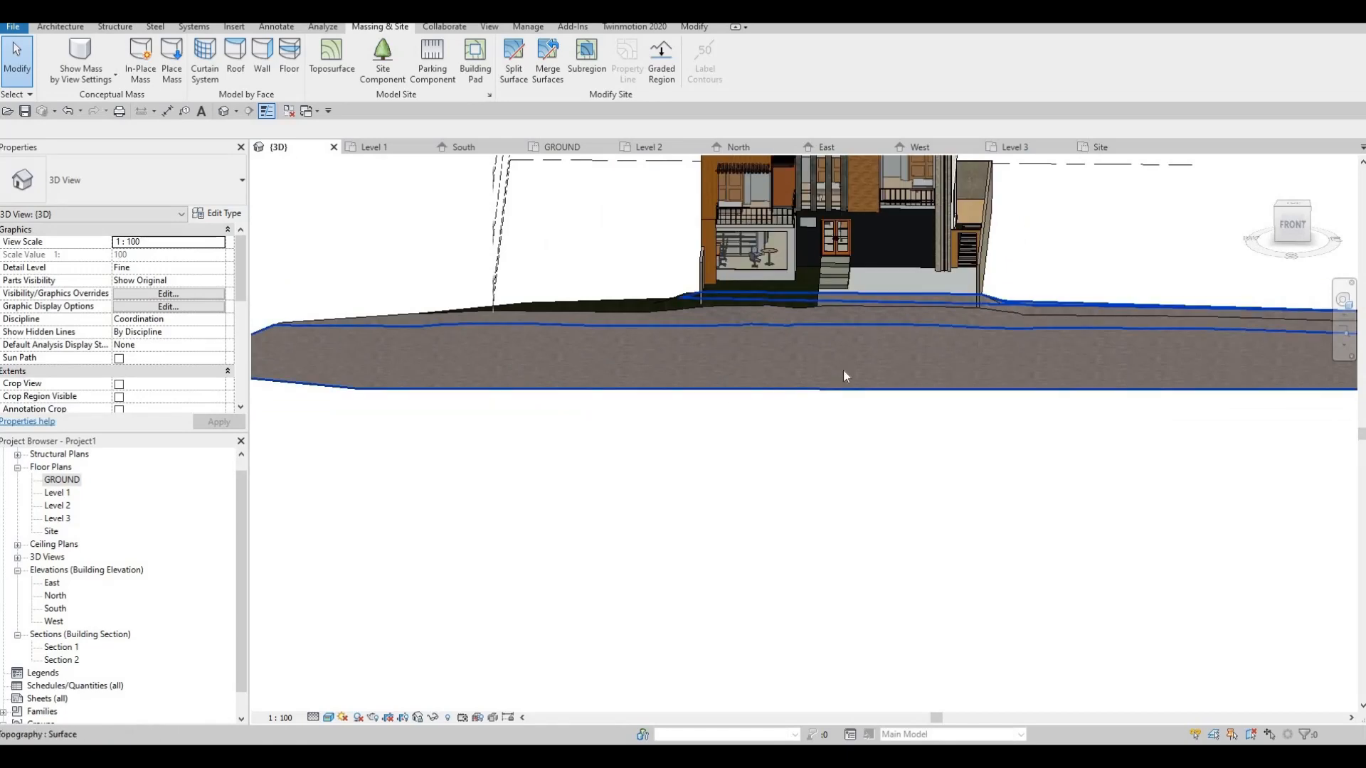
{"action": "scroll", "coordinate": [843, 376], "scroll_direction": "down", "scroll_amount": 5}
{"action": "middle_click_drag", "start_coordinate": [954, 509], "coordinate": [878, 336], "text": "shift"}
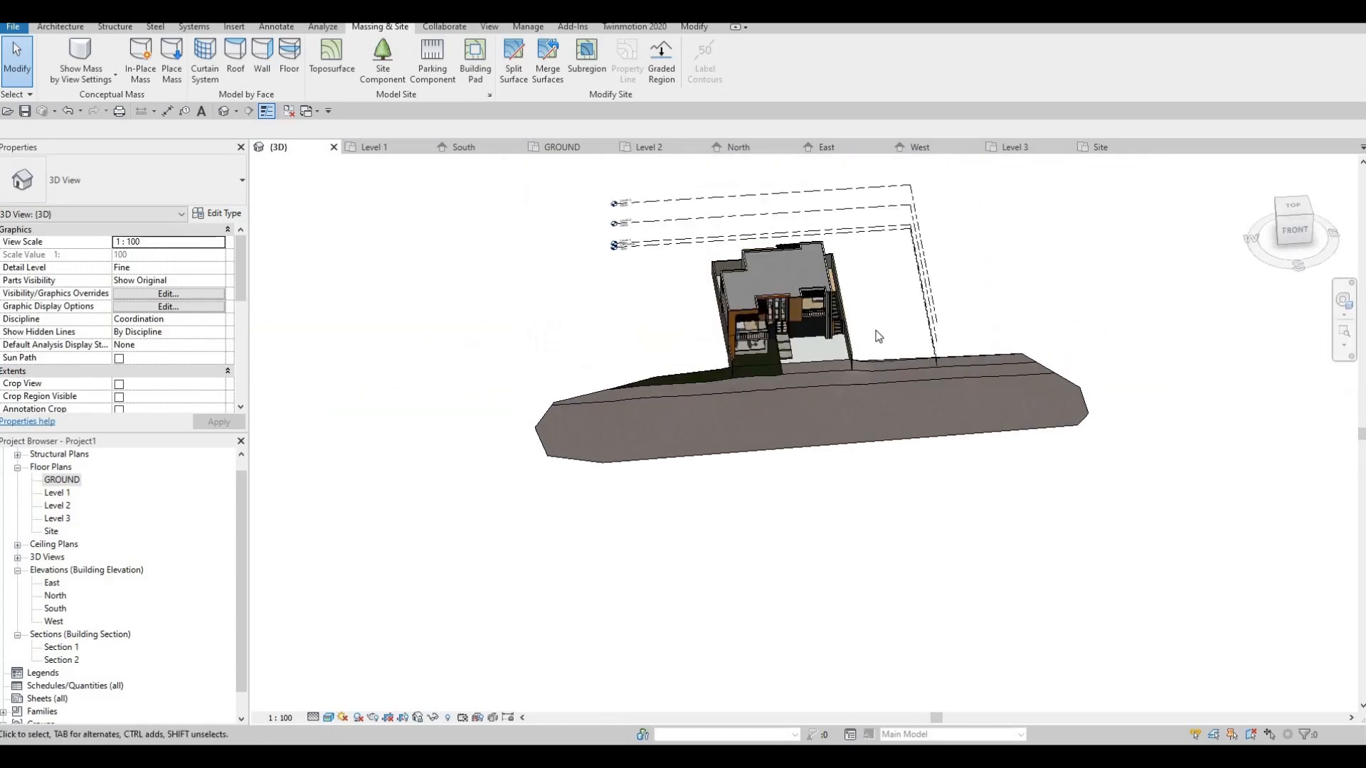
{"action": "scroll", "coordinate": [878, 336], "scroll_direction": "up", "scroll_amount": 2}
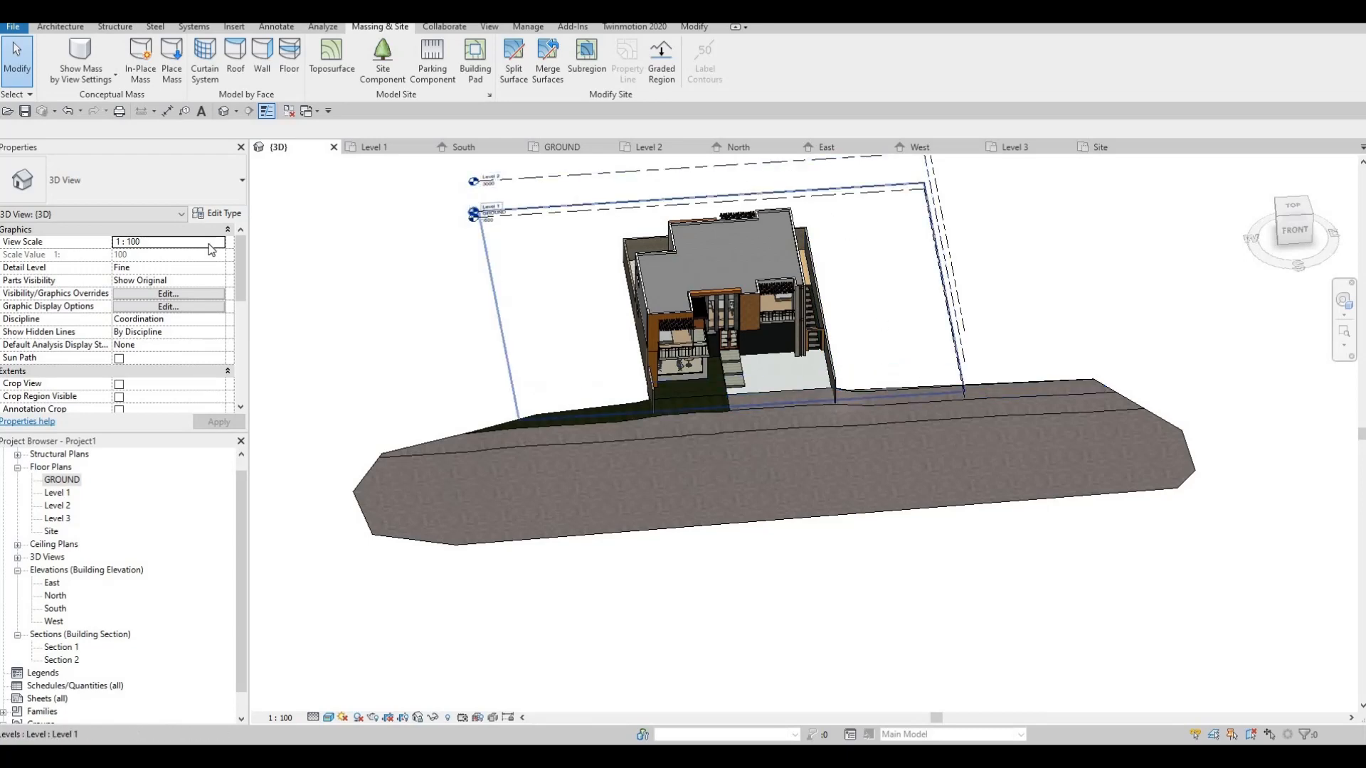
- Begin a new toposurface in the GROUND plan with a point at elevation -600 where the east border wall meets grid 6
{"action": "middle_click_drag", "start_coordinate": [669, 442], "coordinate": [621, 570]}
{"action": "scroll", "coordinate": [621, 569], "scroll_direction": "down", "scroll_amount": 1}
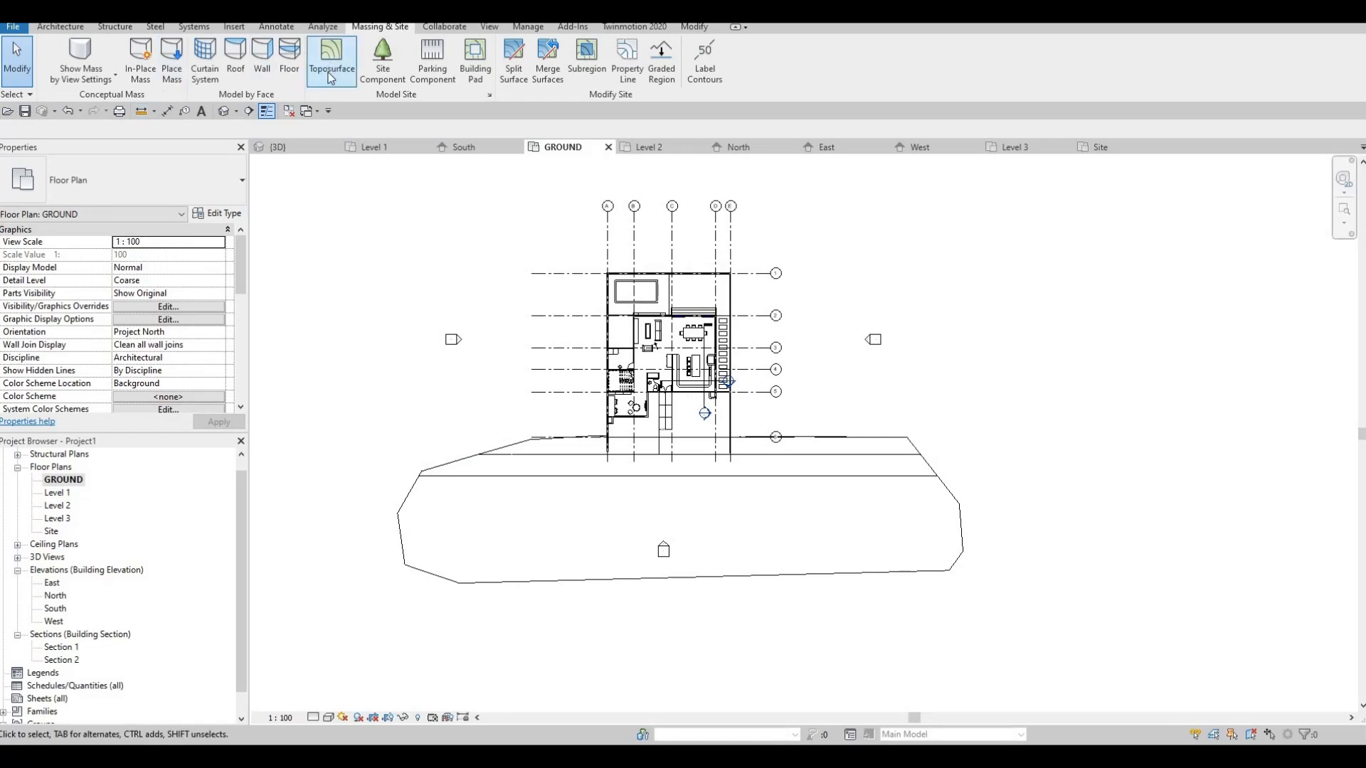
{"action": "left_click", "coordinate": [330, 68]}
{"action": "left_click", "coordinate": [696, 215]}
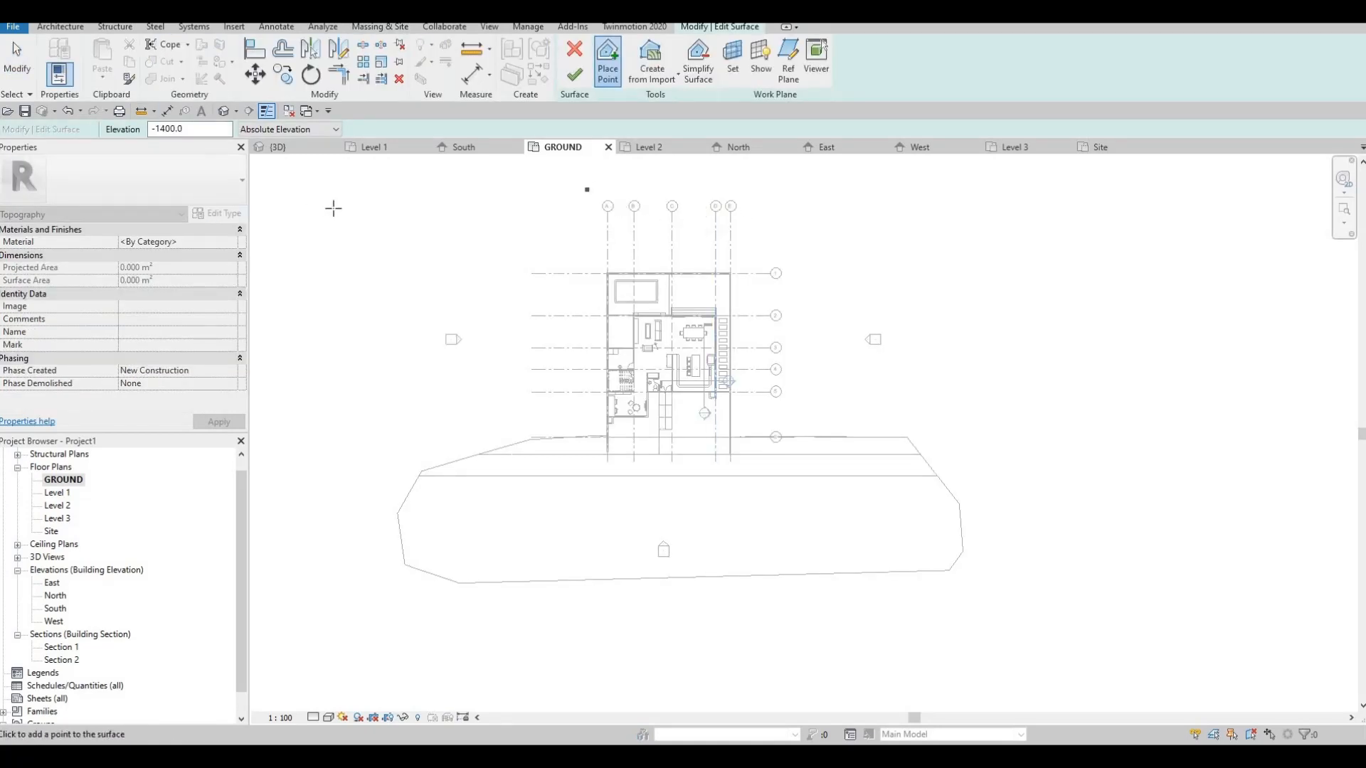
{"action": "left_click_drag", "start_coordinate": [202, 131], "coordinate": [8, 143]}
{"action": "type", "text": "-"}
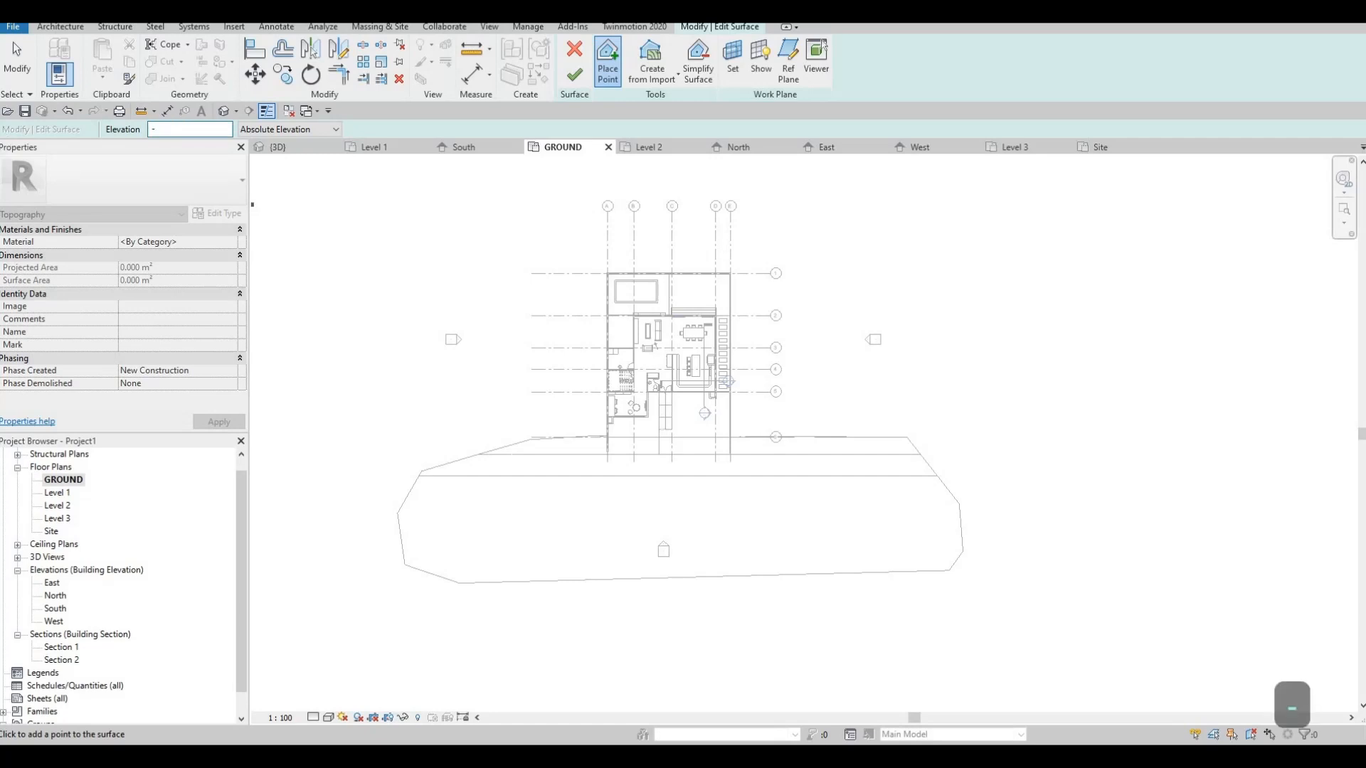
{"action": "type", "text": "600"}
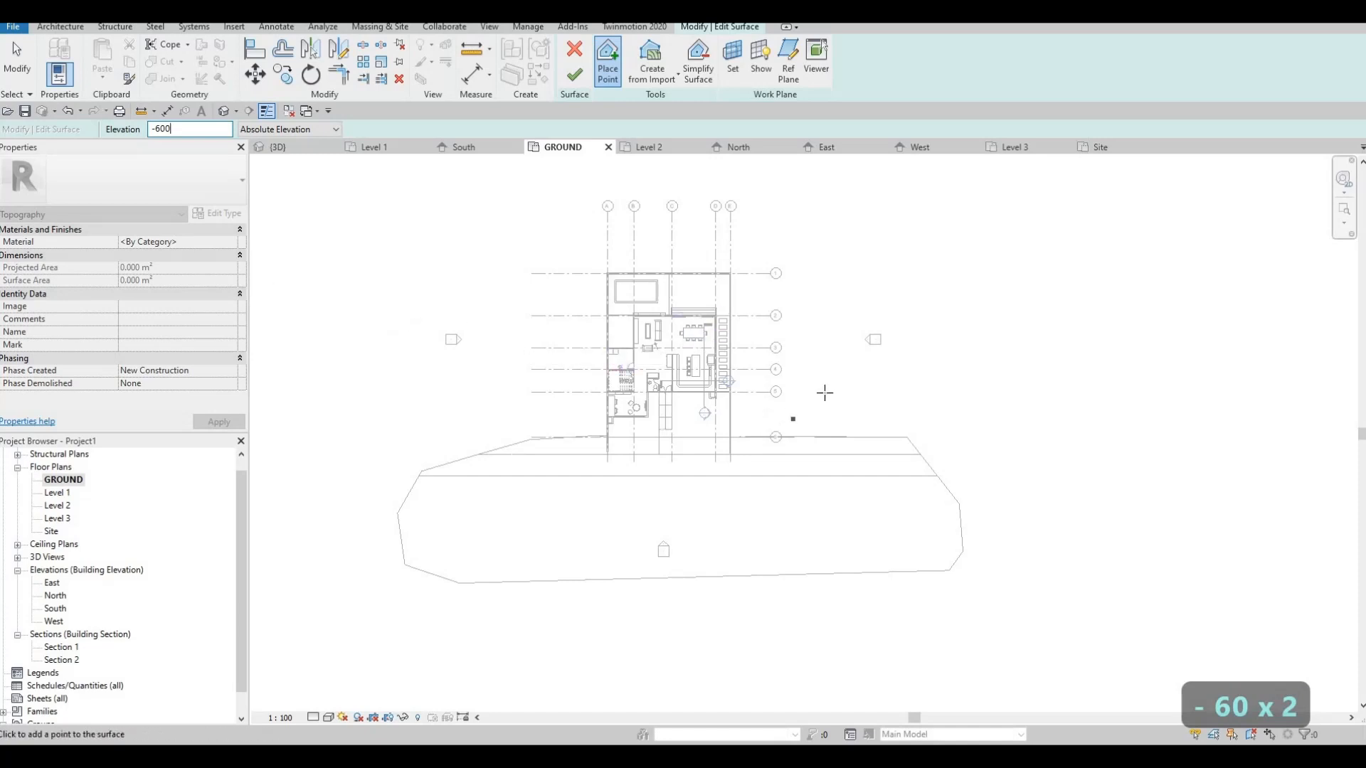
{"action": "scroll", "coordinate": [783, 409], "scroll_direction": "up", "scroll_amount": 5}
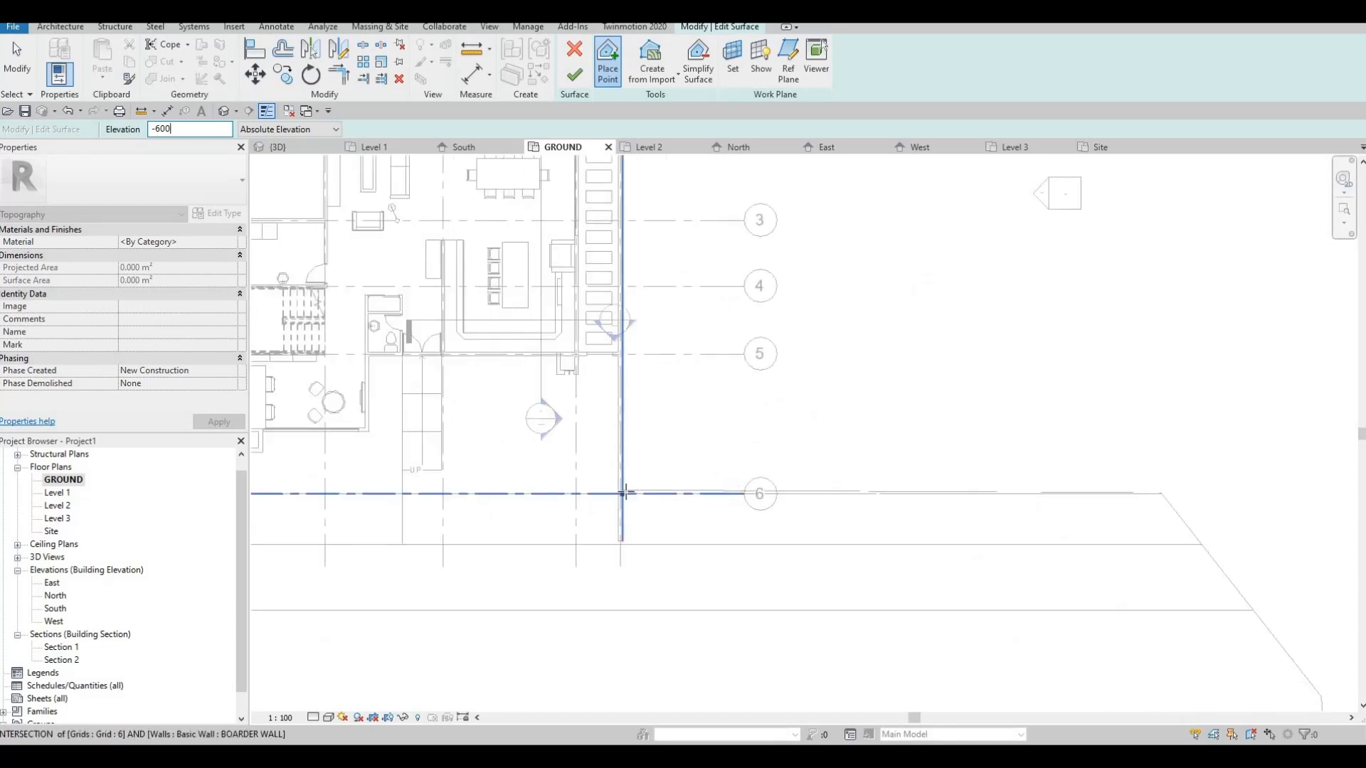
{"action": "scroll", "coordinate": [624, 492], "scroll_direction": "up", "scroll_amount": 2}
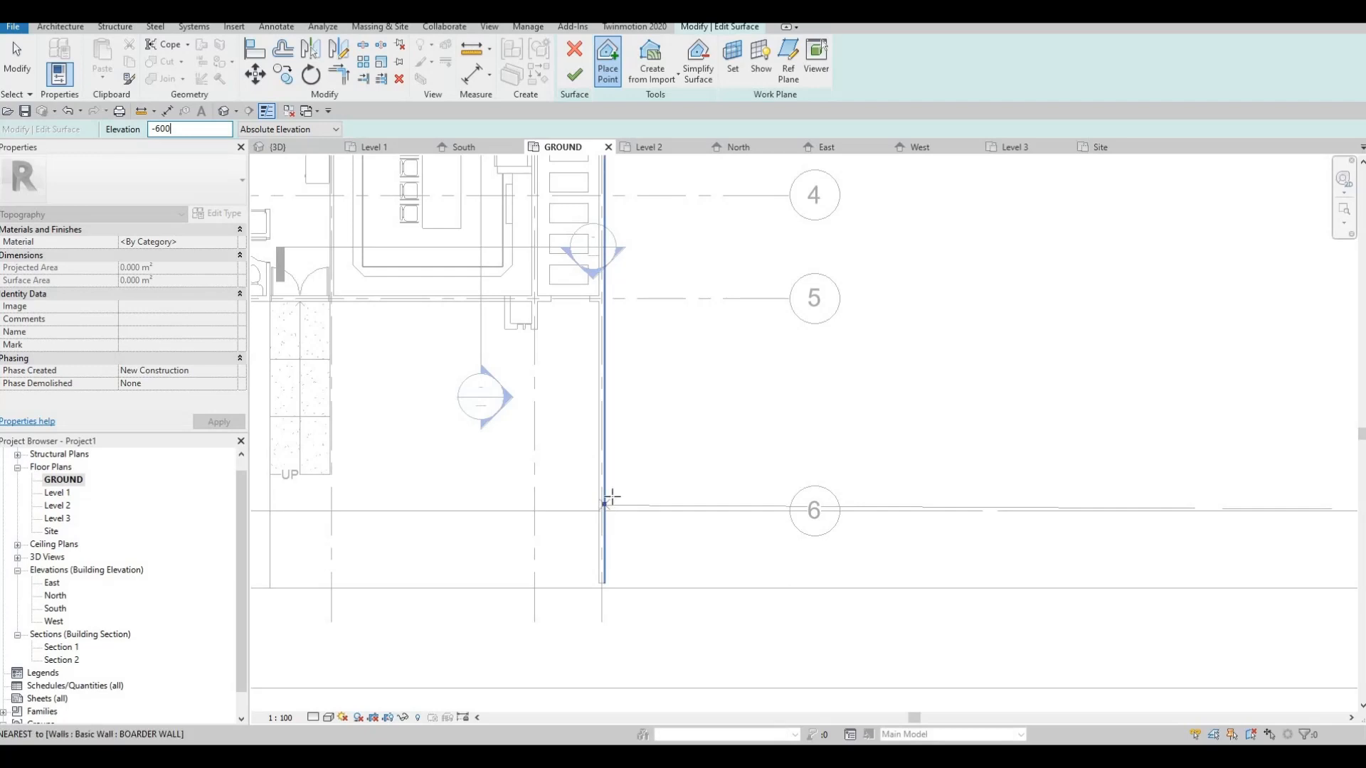
{"action": "left_click", "coordinate": [609, 503]}
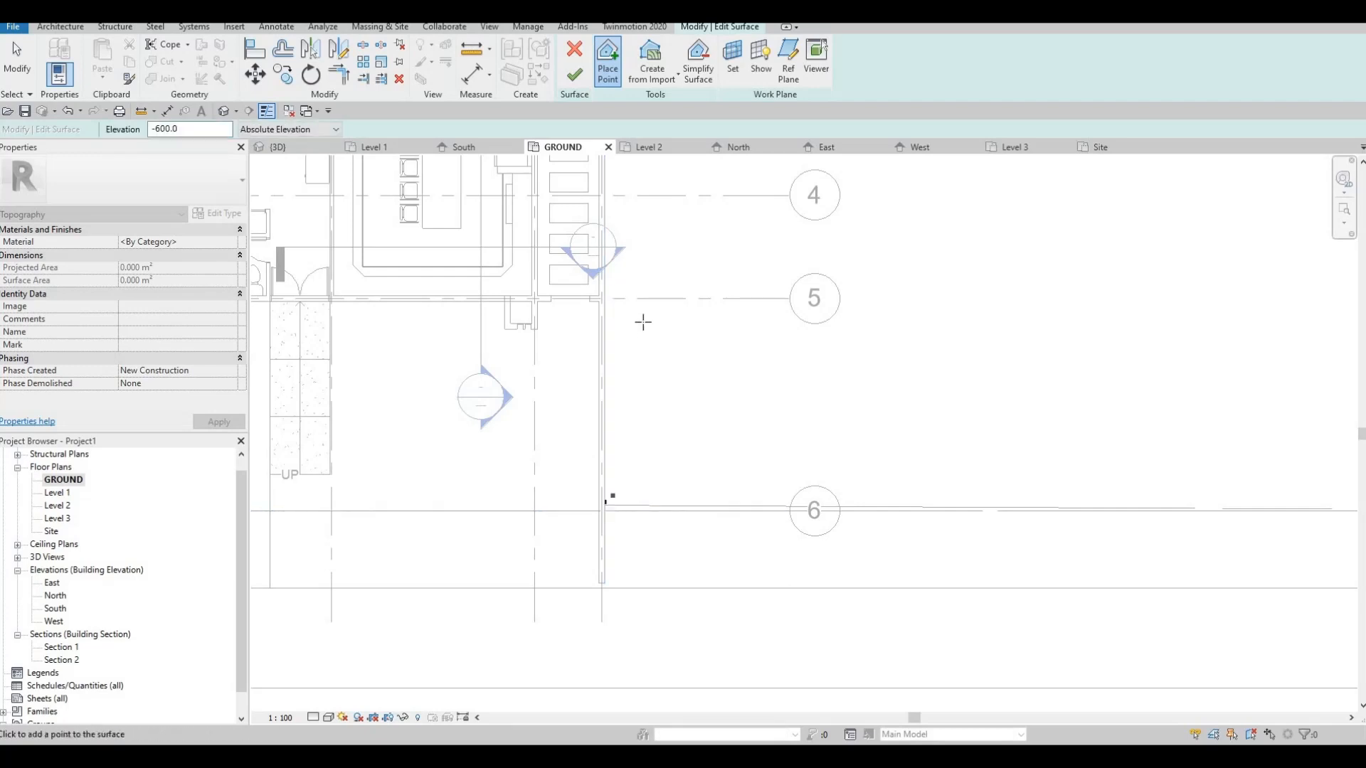
- Add further surface points at elevation -600 at the border wall's grid 1 corner and in a narrow strip east of the wall
{"action": "scroll", "coordinate": [633, 342], "scroll_direction": "down", "scroll_amount": 3}
{"action": "scroll", "coordinate": [617, 279], "scroll_direction": "down", "scroll_amount": 1}
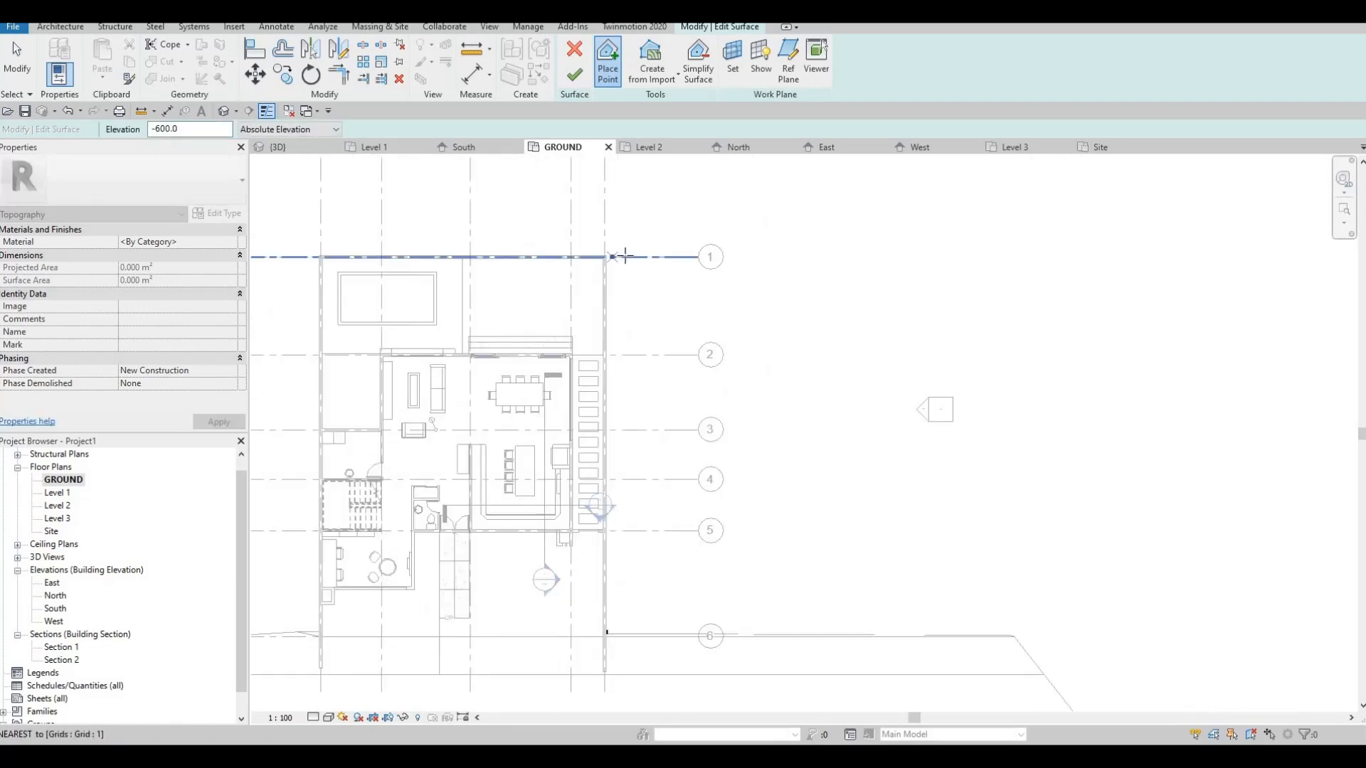
{"action": "left_click", "coordinate": [606, 257]}
{"action": "left_click", "coordinate": [744, 249]}
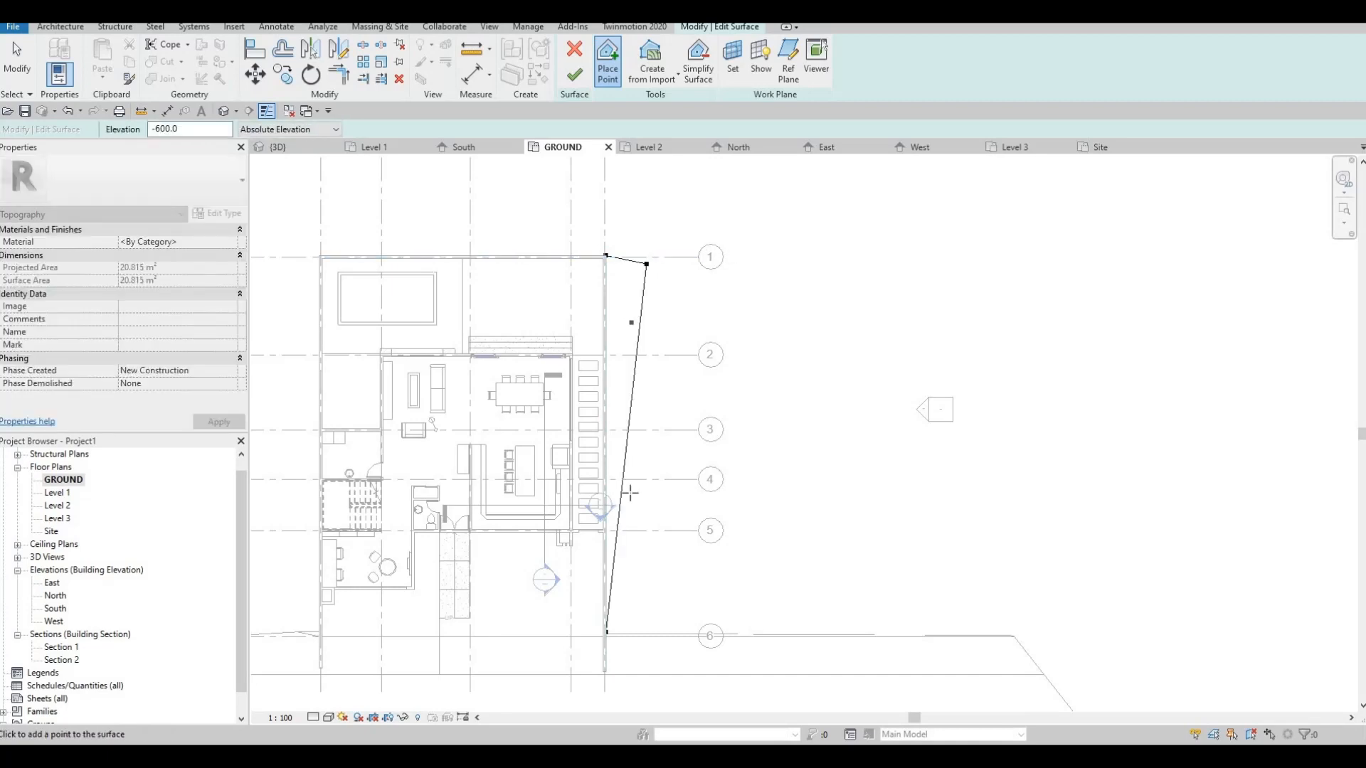
{"action": "left_click", "coordinate": [631, 591]}
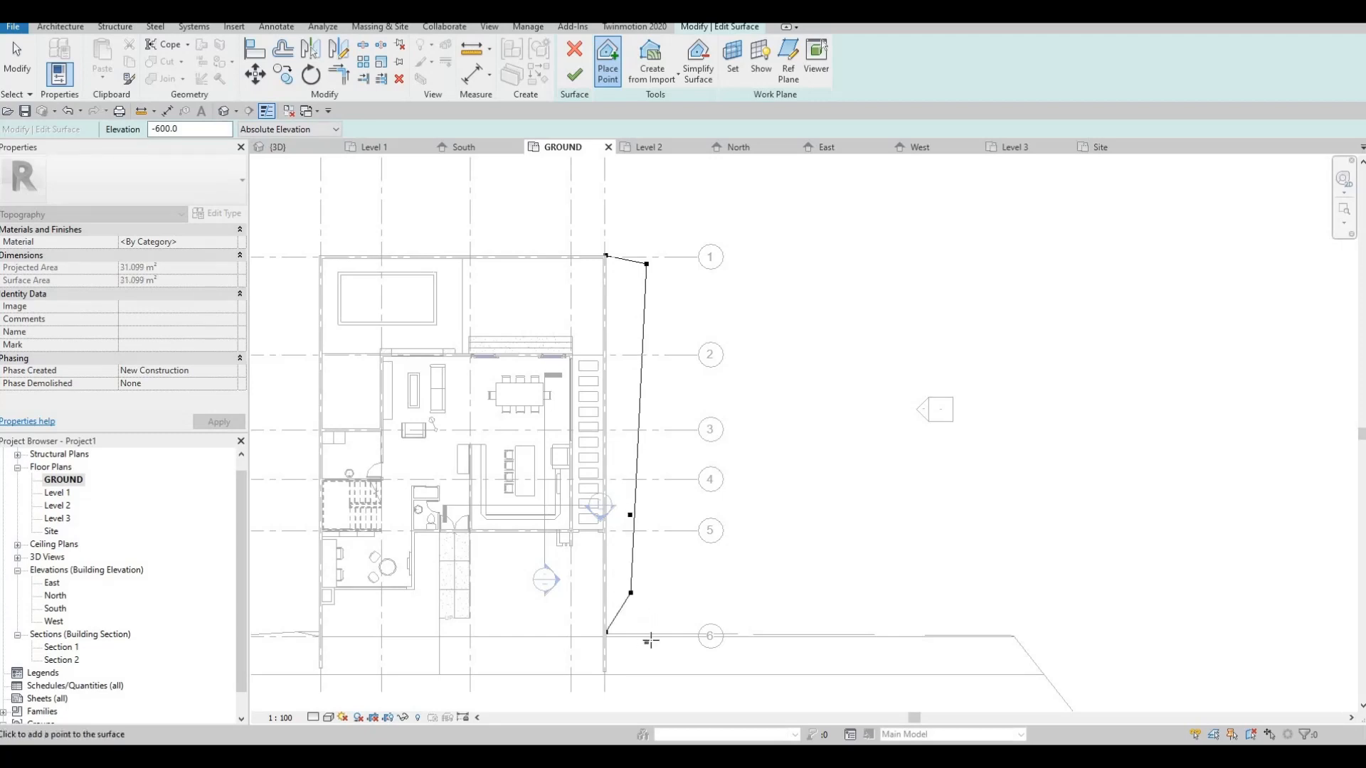
{"action": "left_click", "coordinate": [650, 638]}
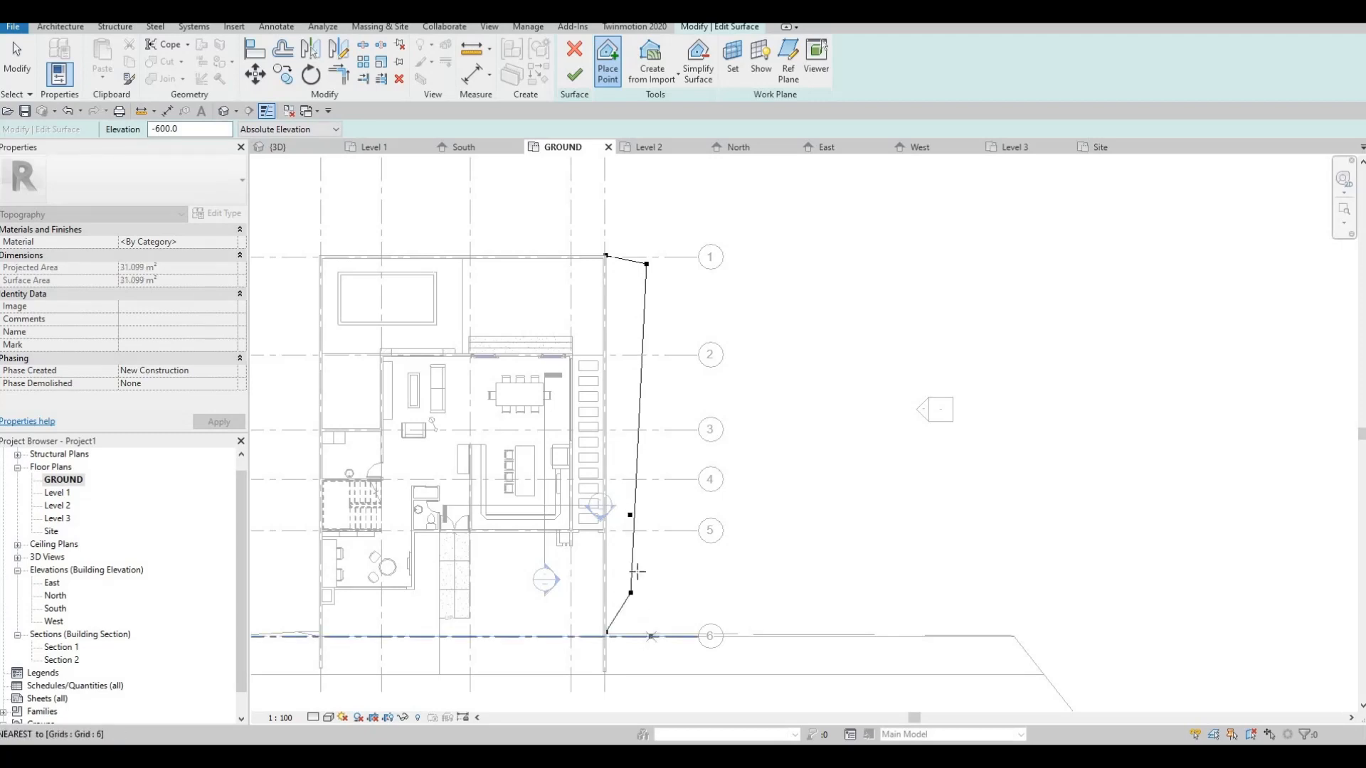
{"action": "left_click", "coordinate": [625, 229]}
{"action": "left_click", "coordinate": [643, 211]}
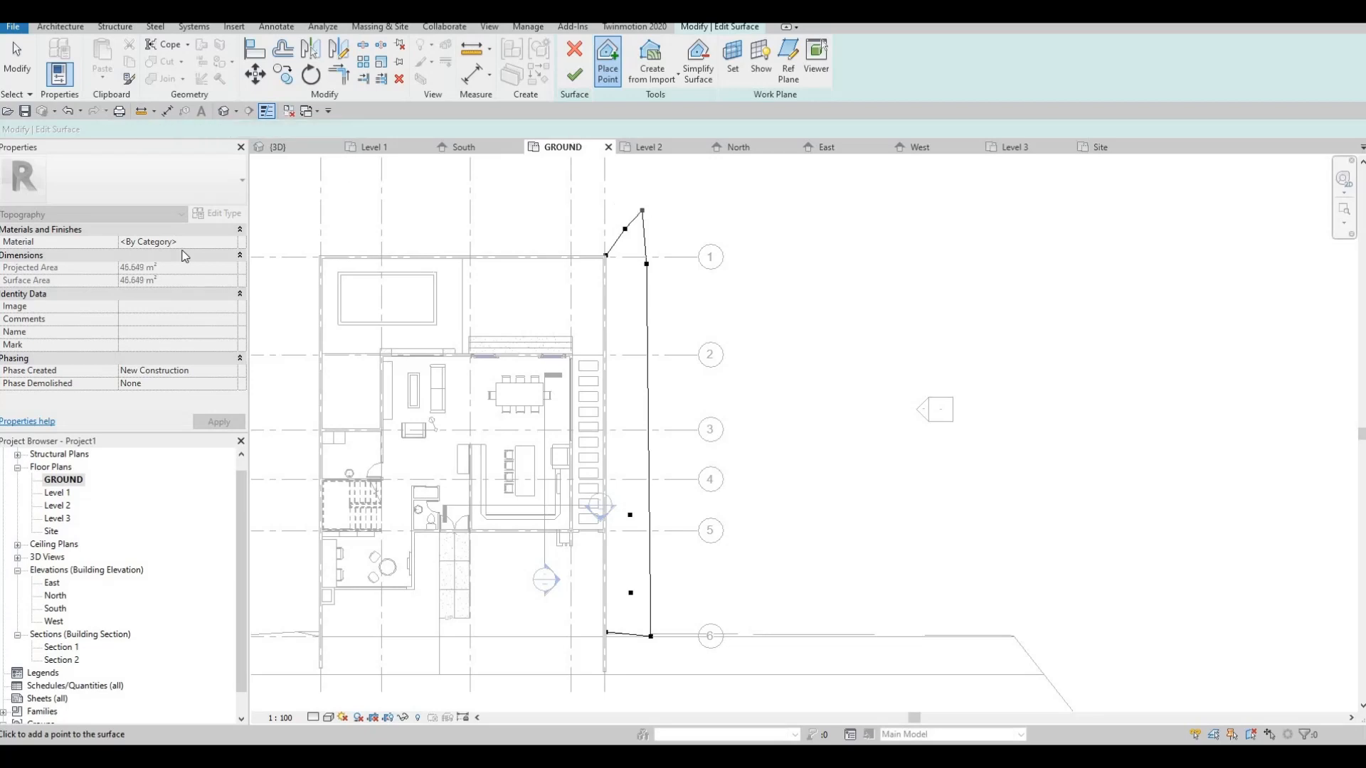
- Place a row of surface points at elevation 0 farther east of the wall, running from grid 1 to below grid 5
{"action": "left_click_drag", "start_coordinate": [188, 130], "coordinate": [87, 129]}
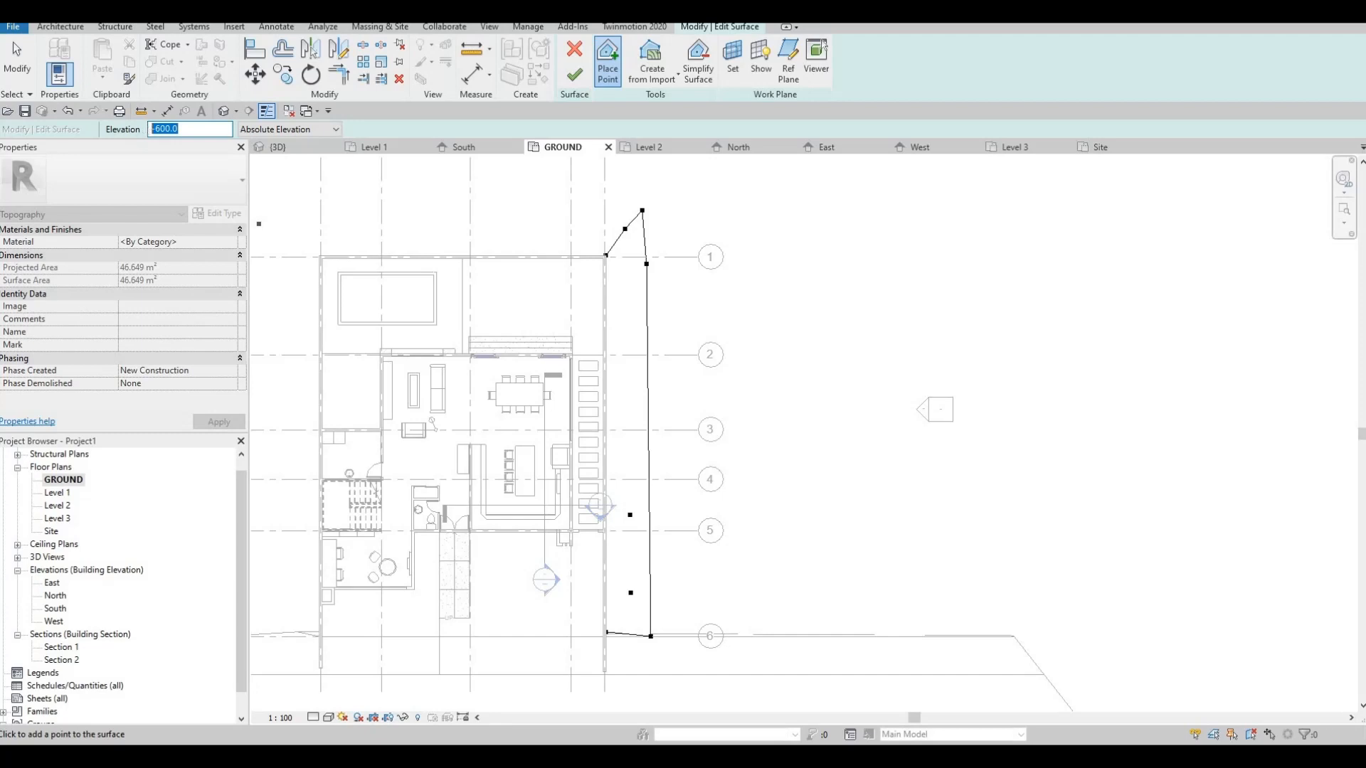
{"action": "type", "text": "0"}
{"action": "key", "text": "Return"}
{"action": "left_click", "coordinate": [678, 286]}
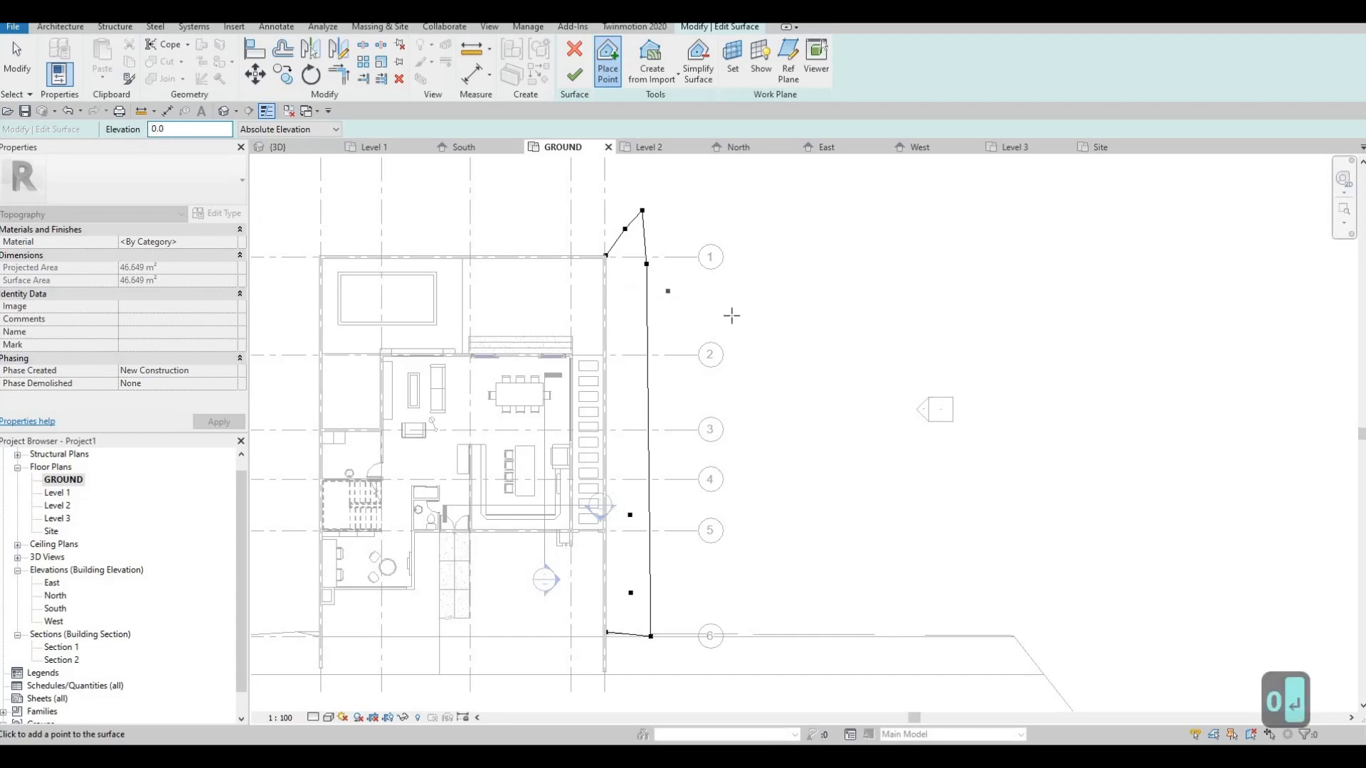
{"action": "left_click", "coordinate": [704, 365]}
{"action": "left_click", "coordinate": [695, 472]}
{"action": "left_click", "coordinate": [689, 547]}
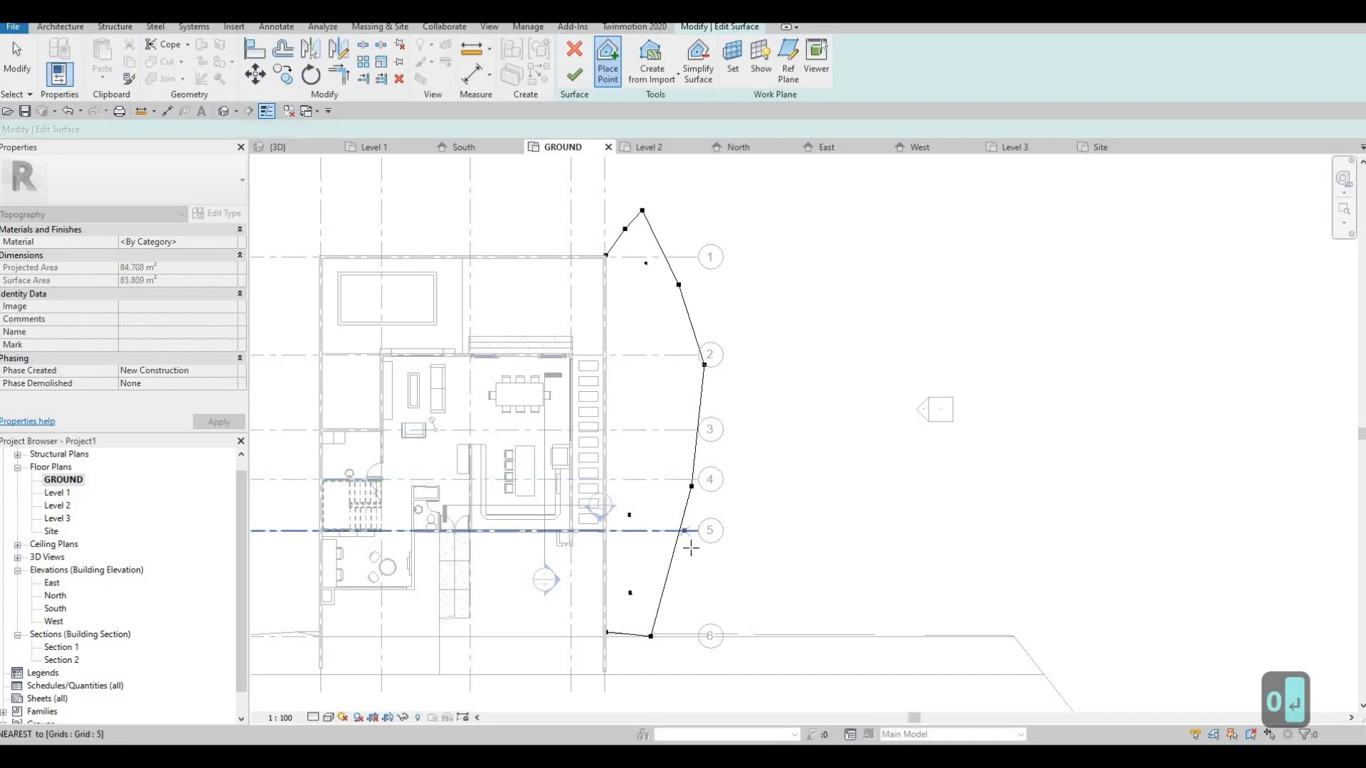
{"action": "left_click", "coordinate": [709, 580]}
{"action": "left_click", "coordinate": [753, 555]}
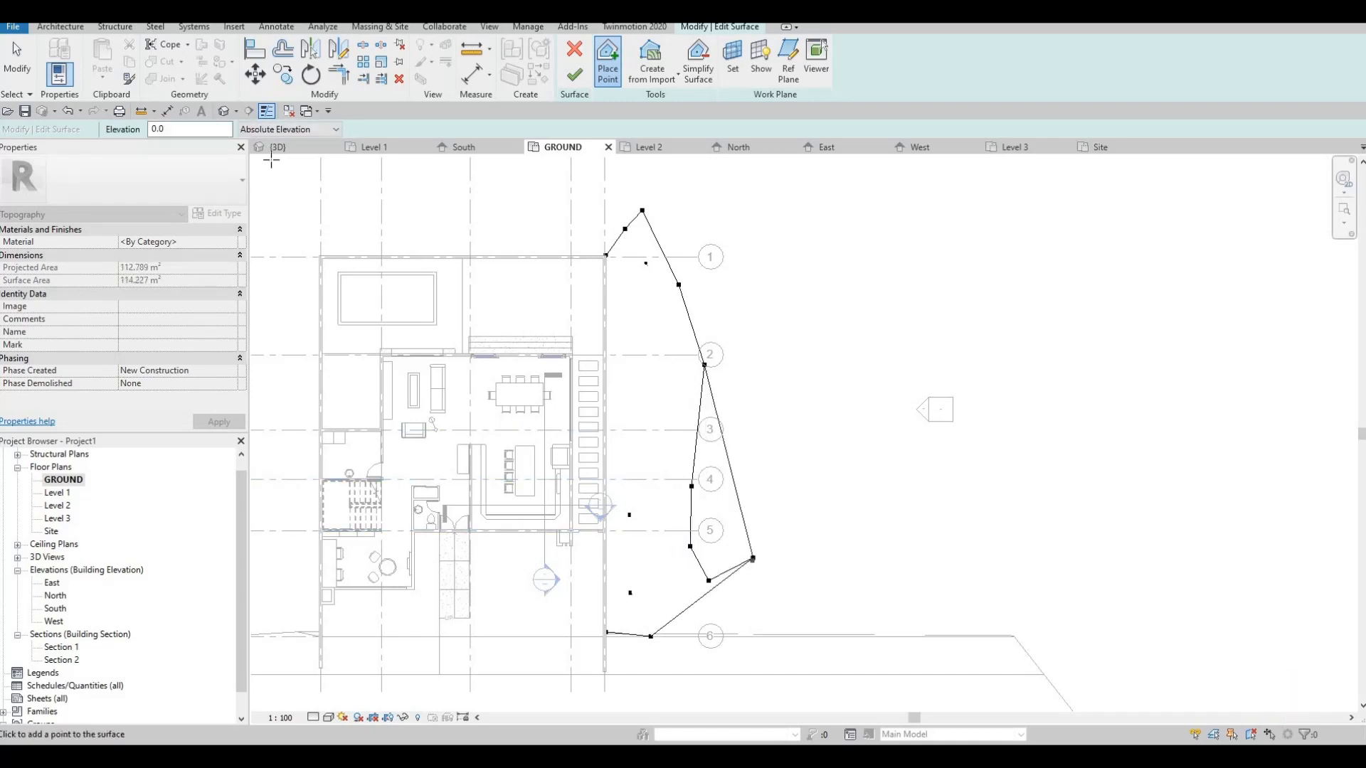
- Place surface points at elevation 200 beyond the grid bubbles, from grid 6 up to the area north of grid 1
{"action": "left_click_drag", "start_coordinate": [174, 130], "coordinate": [37, 129]}
{"action": "type", "text": "200"}
{"action": "key", "text": "Return"}
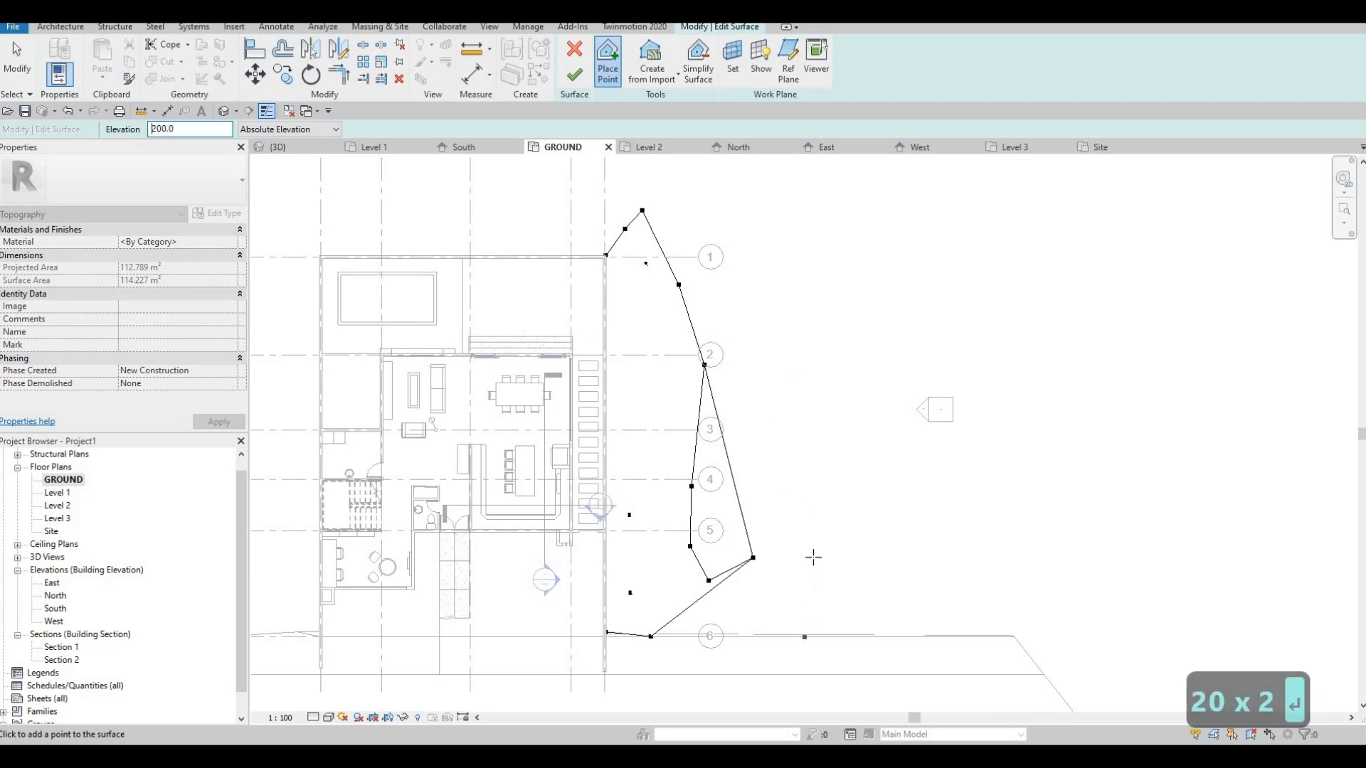
{"action": "left_click", "coordinate": [813, 581]}
{"action": "left_click", "coordinate": [802, 481]}
{"action": "left_click", "coordinate": [678, 212]}
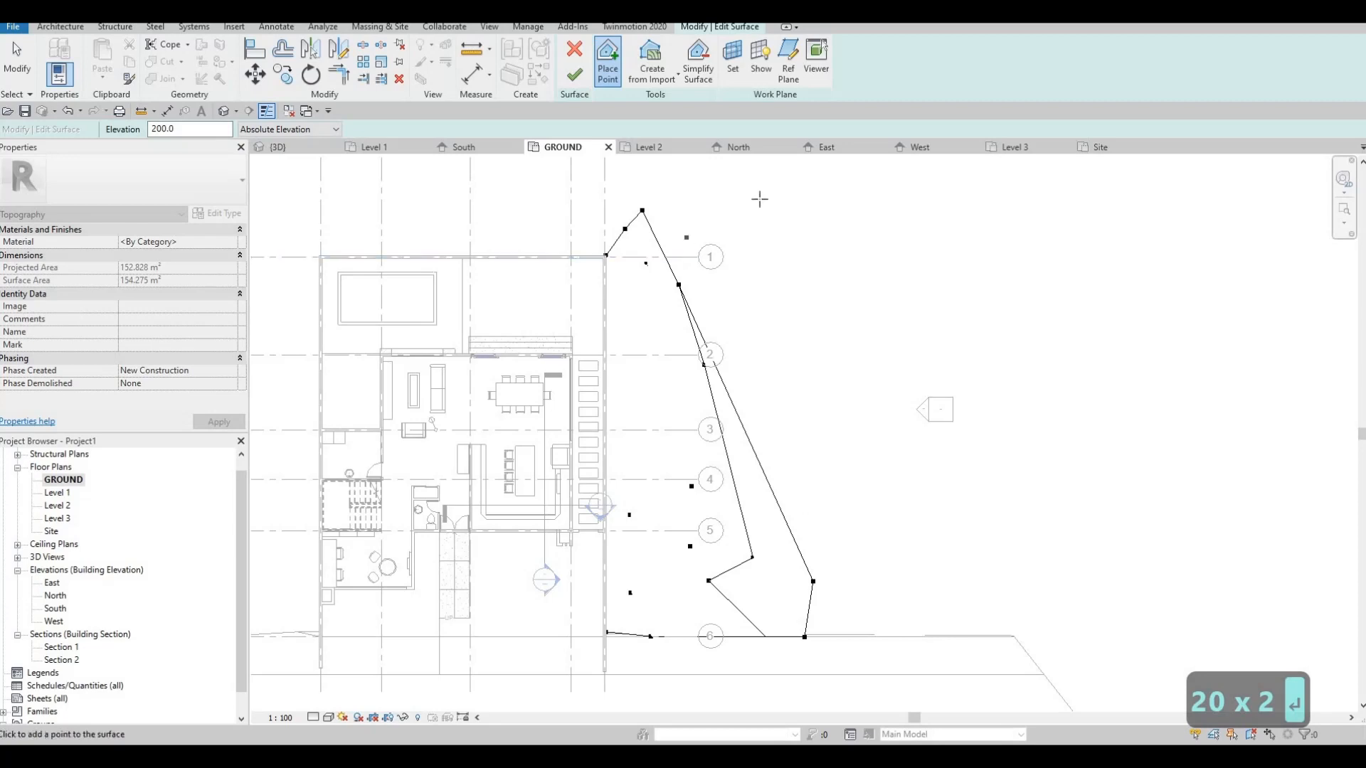
{"action": "left_click", "coordinate": [760, 199]}
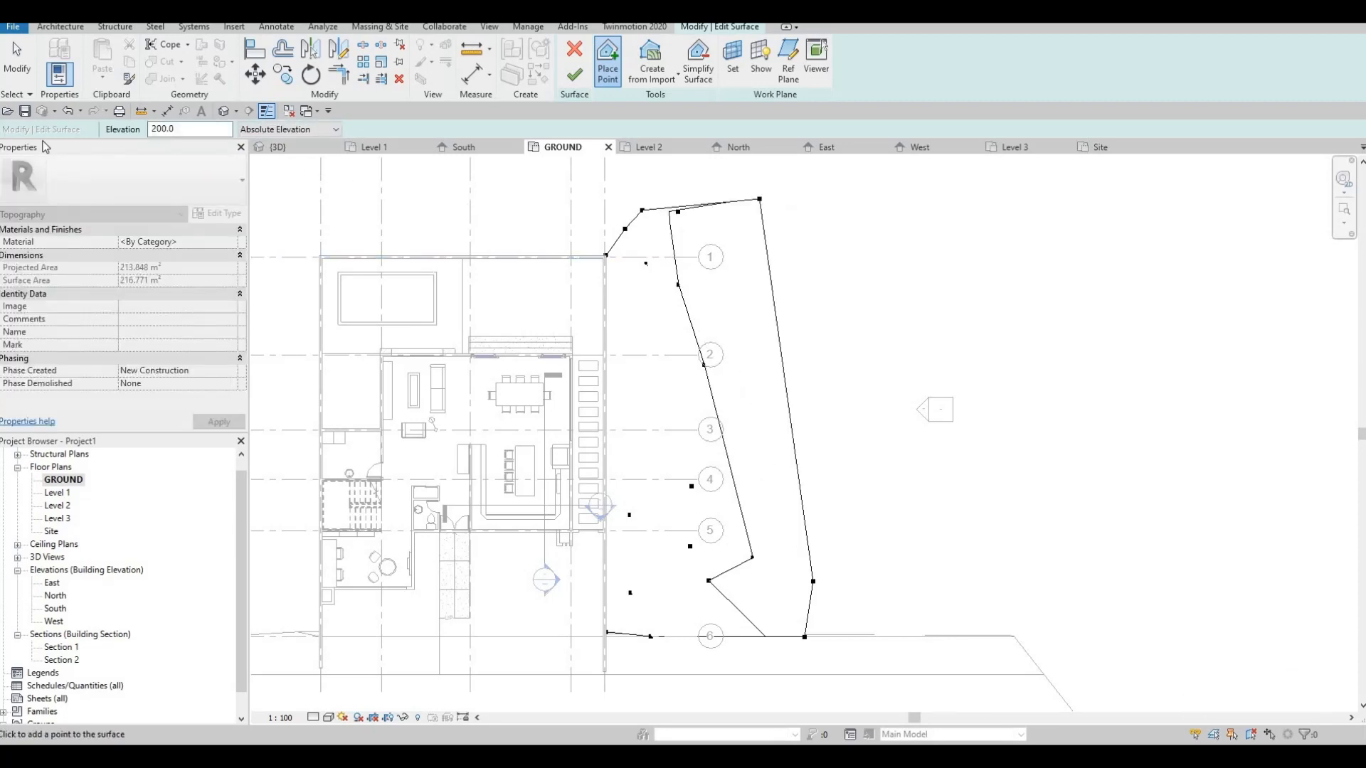
- Place surface points at elevation 300 east of the 200 points, from between grids 1 and 2 up to north of grid 1
{"action": "left_click_drag", "start_coordinate": [180, 129], "coordinate": [45, 146]}
{"action": "type", "text": "300"}
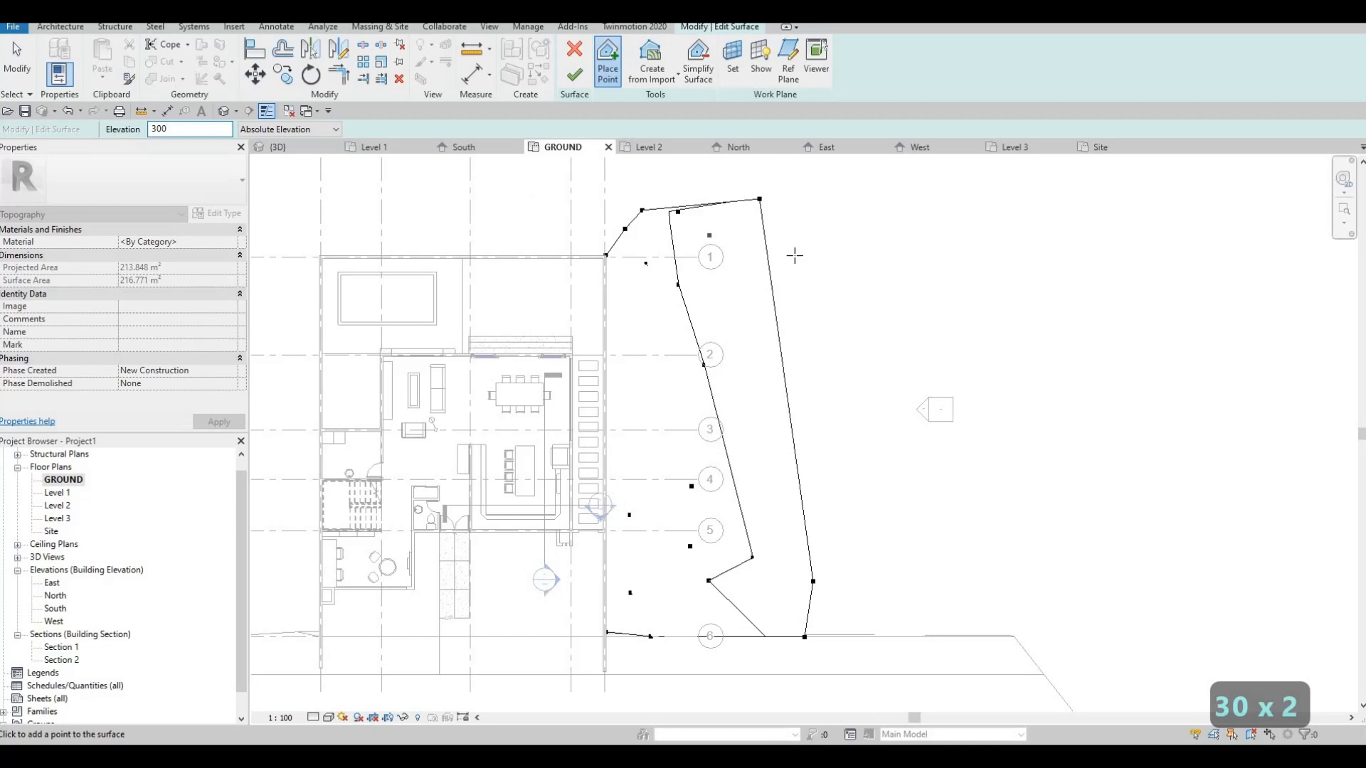
{"action": "left_click", "coordinate": [842, 212]}
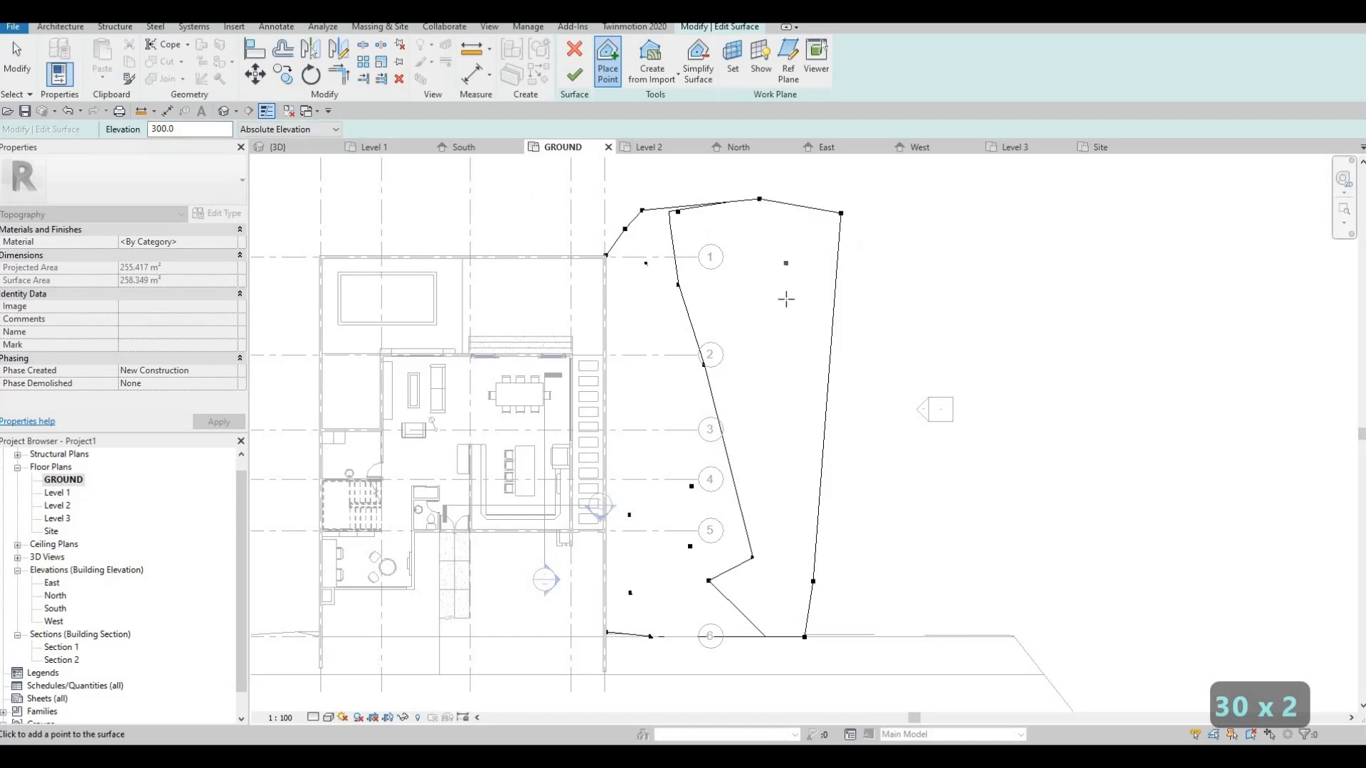
{"action": "left_click", "coordinate": [897, 250]}
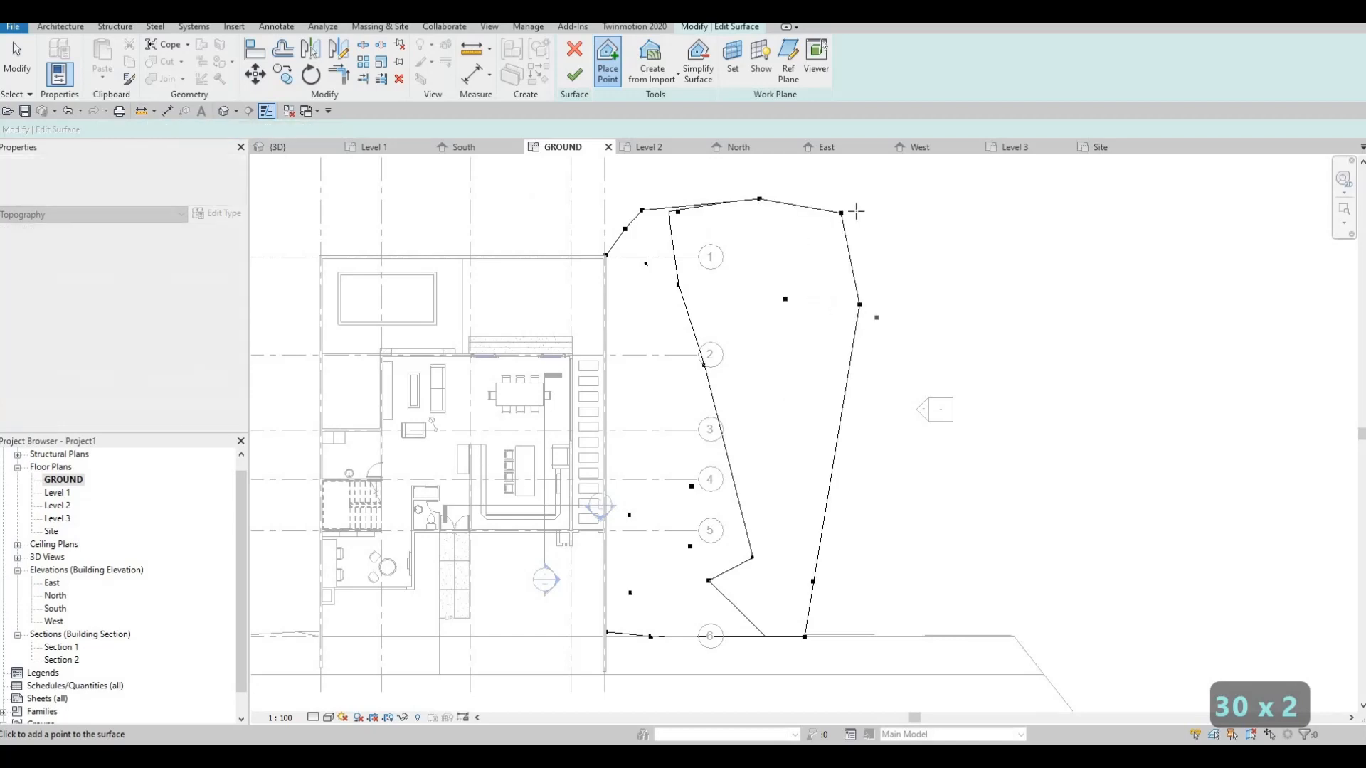
{"action": "left_click", "coordinate": [817, 185]}
{"action": "left_click", "coordinate": [932, 213]}
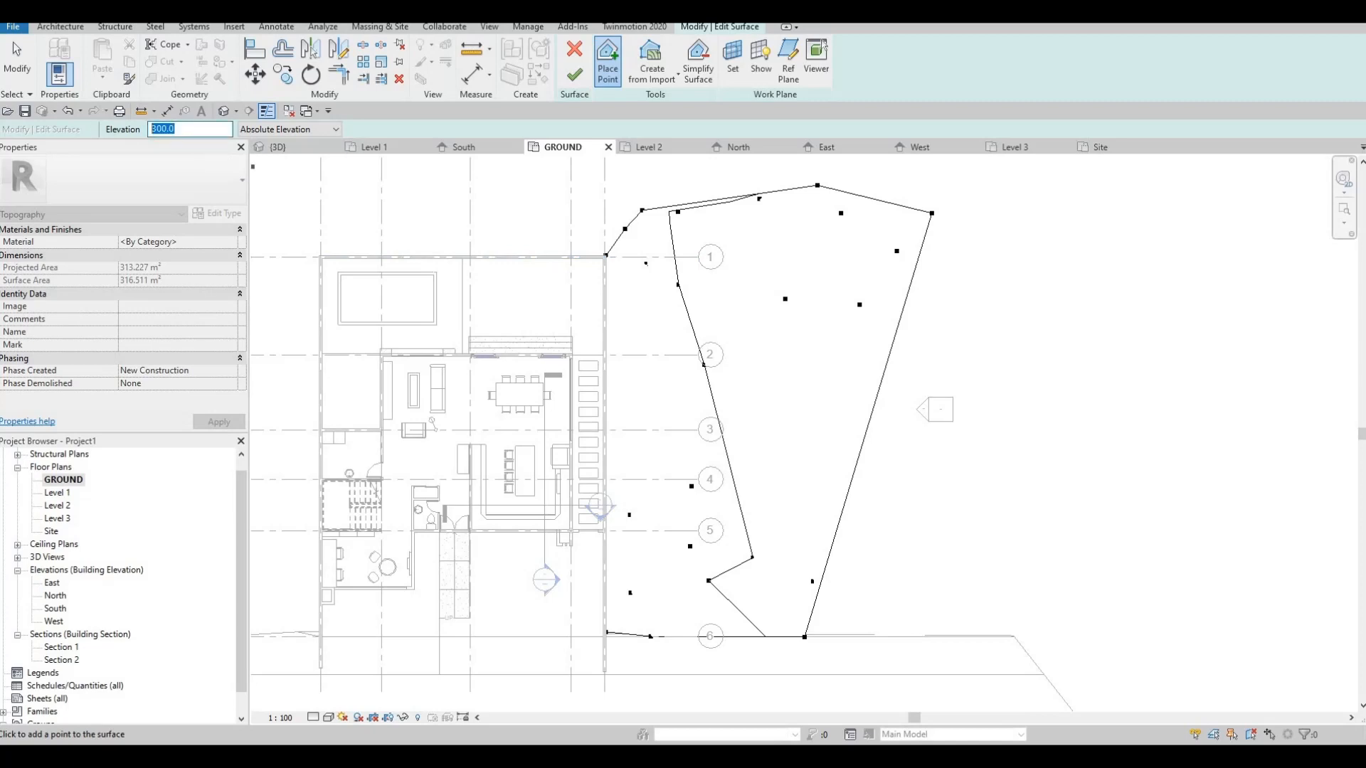
- Place surface points at elevation 400 farther northeast, from north of grid 1 down to just below grid 2 level
{"action": "type", "text": "400"}
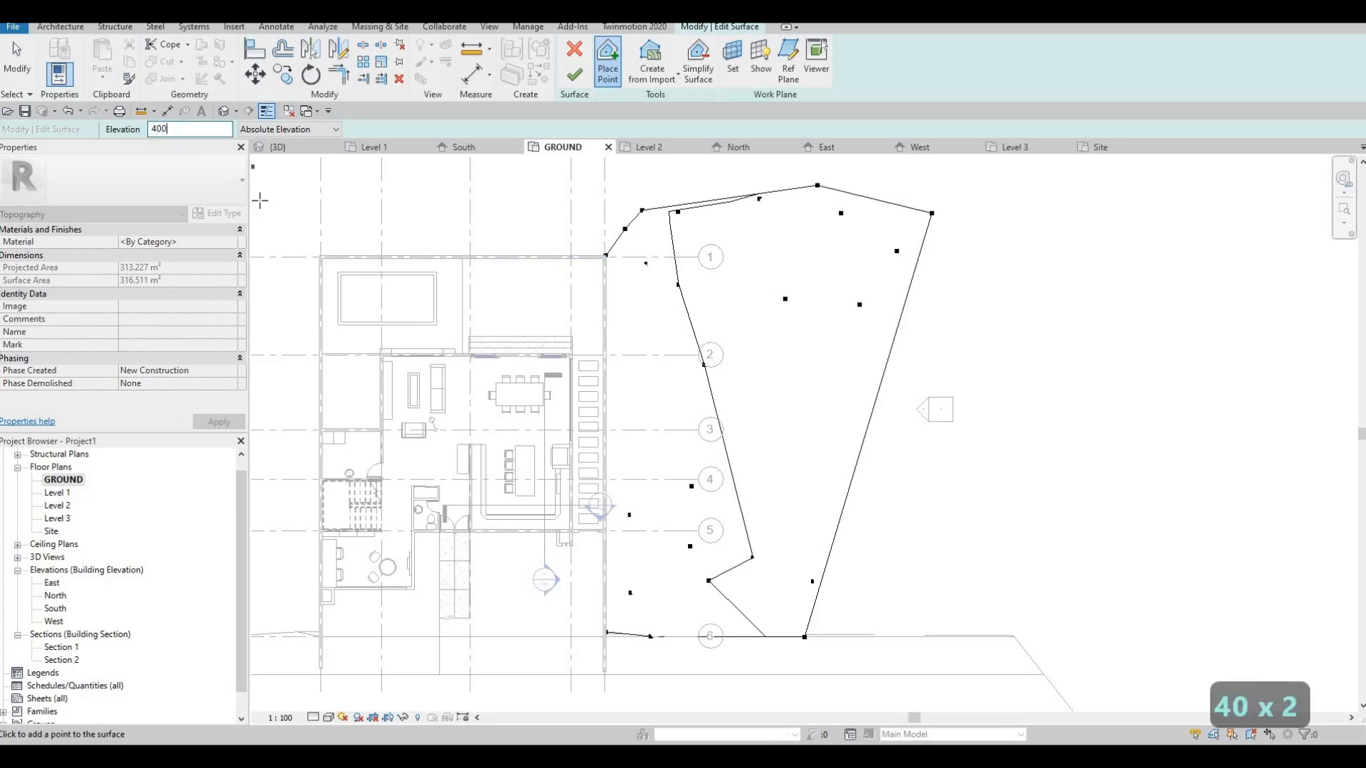
{"action": "left_click", "coordinate": [979, 229]}
{"action": "left_click", "coordinate": [983, 298]}
{"action": "left_click", "coordinate": [958, 385]}
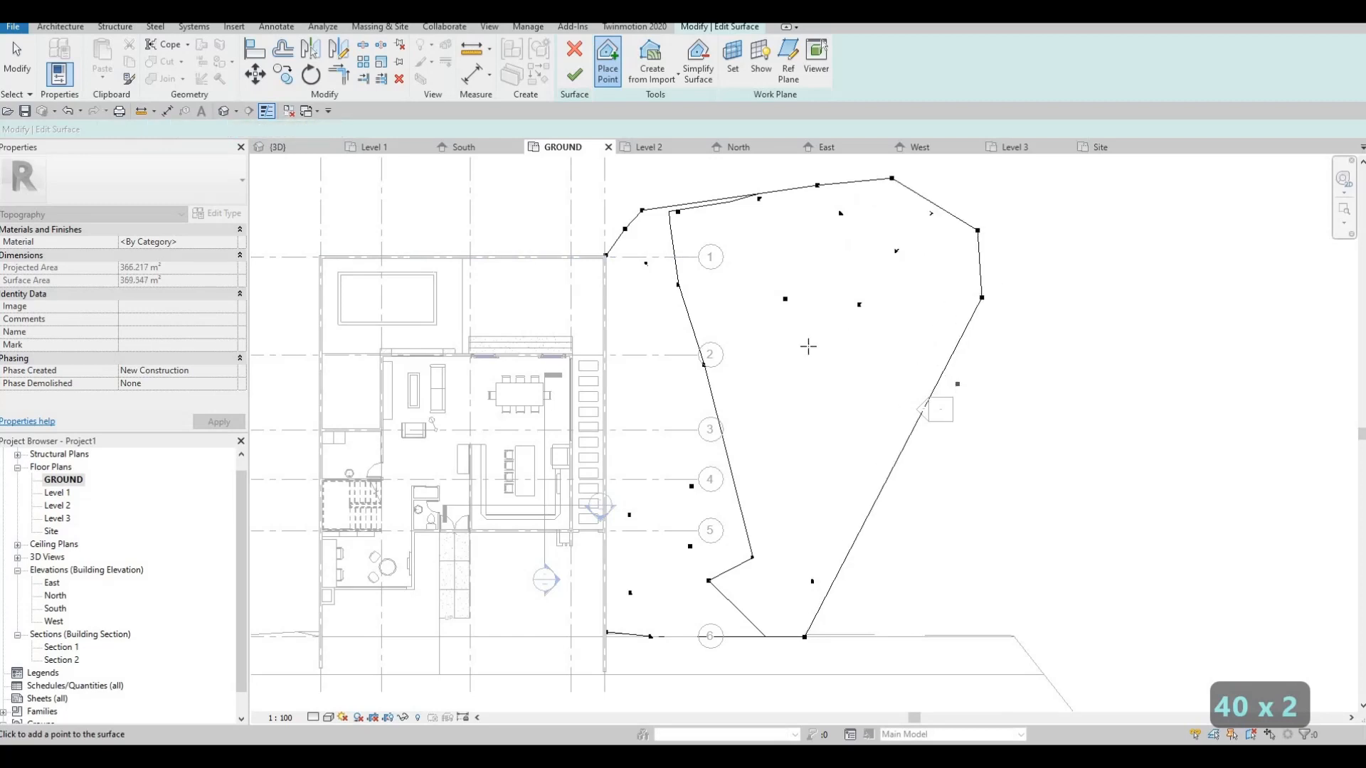
- Add surface points at elevation 500 in an arc along the northern edge and around the northeast side of the surface
{"action": "middle_click_drag", "start_coordinate": [962, 373], "coordinate": [977, 358]}
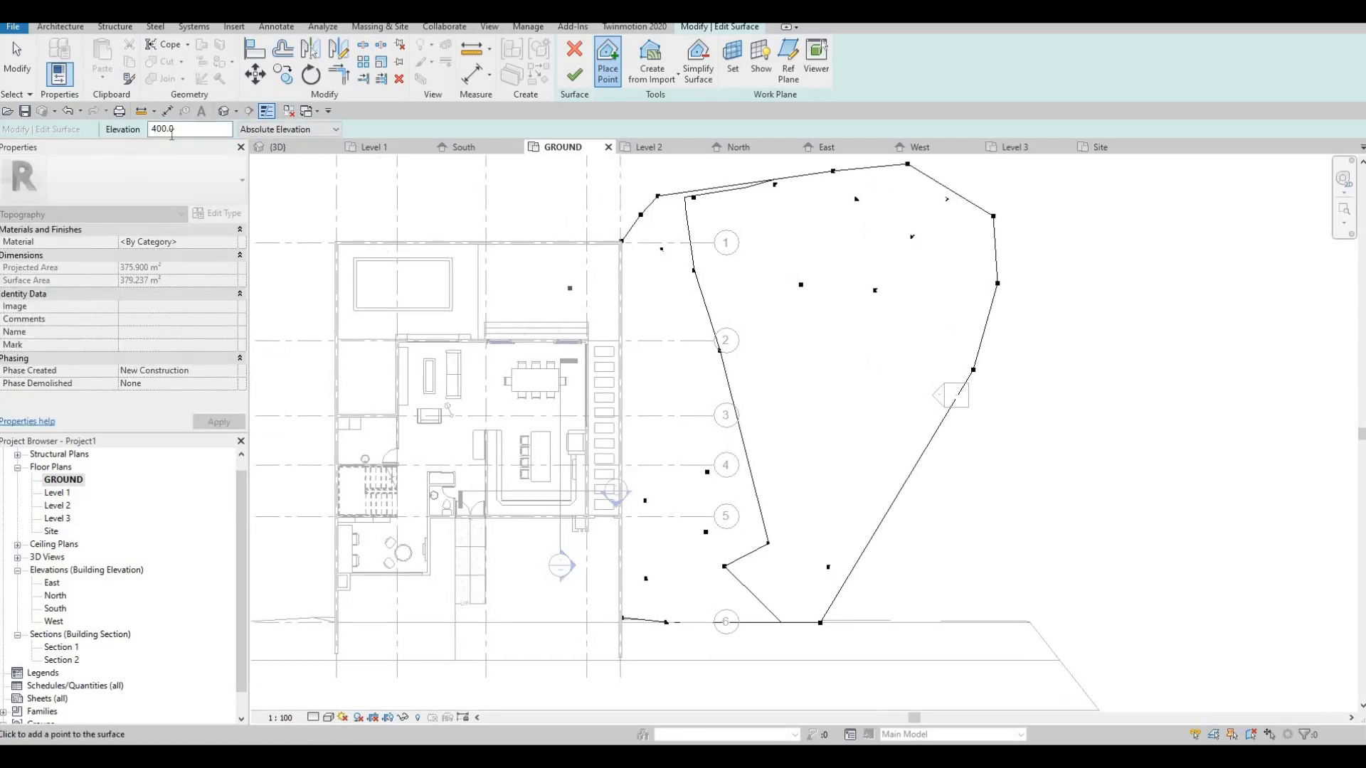
{"action": "left_click_drag", "start_coordinate": [178, 129], "coordinate": [51, 147]}
{"action": "type", "text": "500"}
{"action": "middle_click_drag", "start_coordinate": [956, 225], "coordinate": [930, 356]}
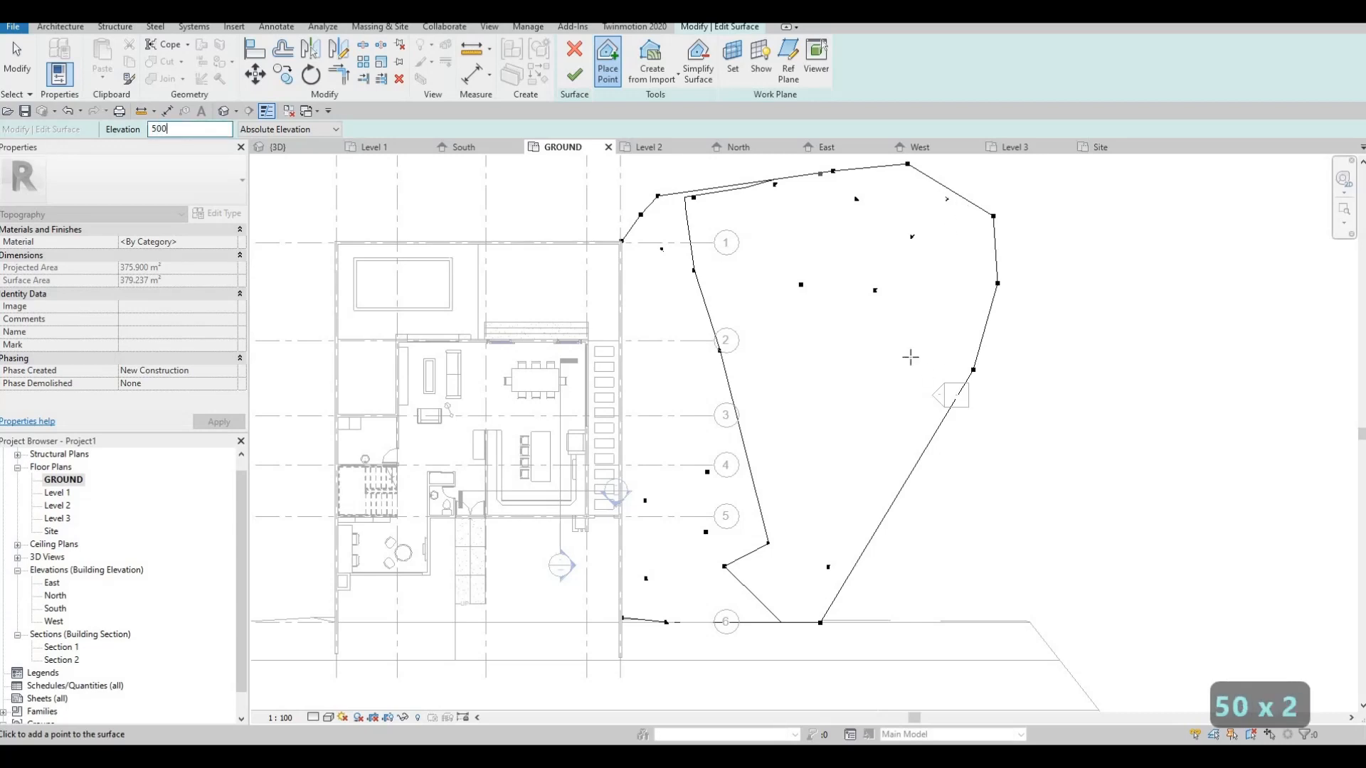
{"action": "left_click", "coordinate": [691, 261]}
{"action": "left_click", "coordinate": [788, 224]}
{"action": "left_click", "coordinate": [899, 246]}
{"action": "left_click", "coordinate": [968, 264]}
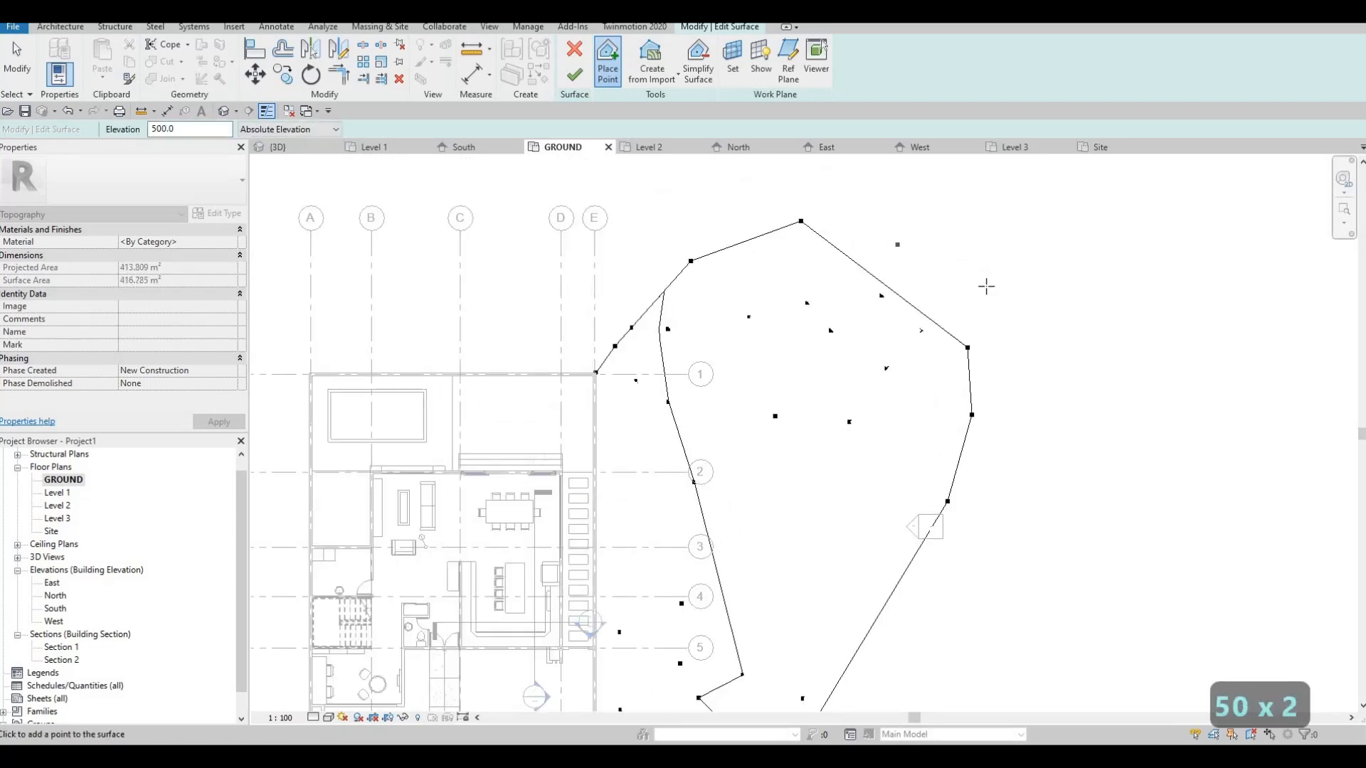
{"action": "left_click", "coordinate": [1007, 306]}
{"action": "left_click", "coordinate": [1009, 397]}
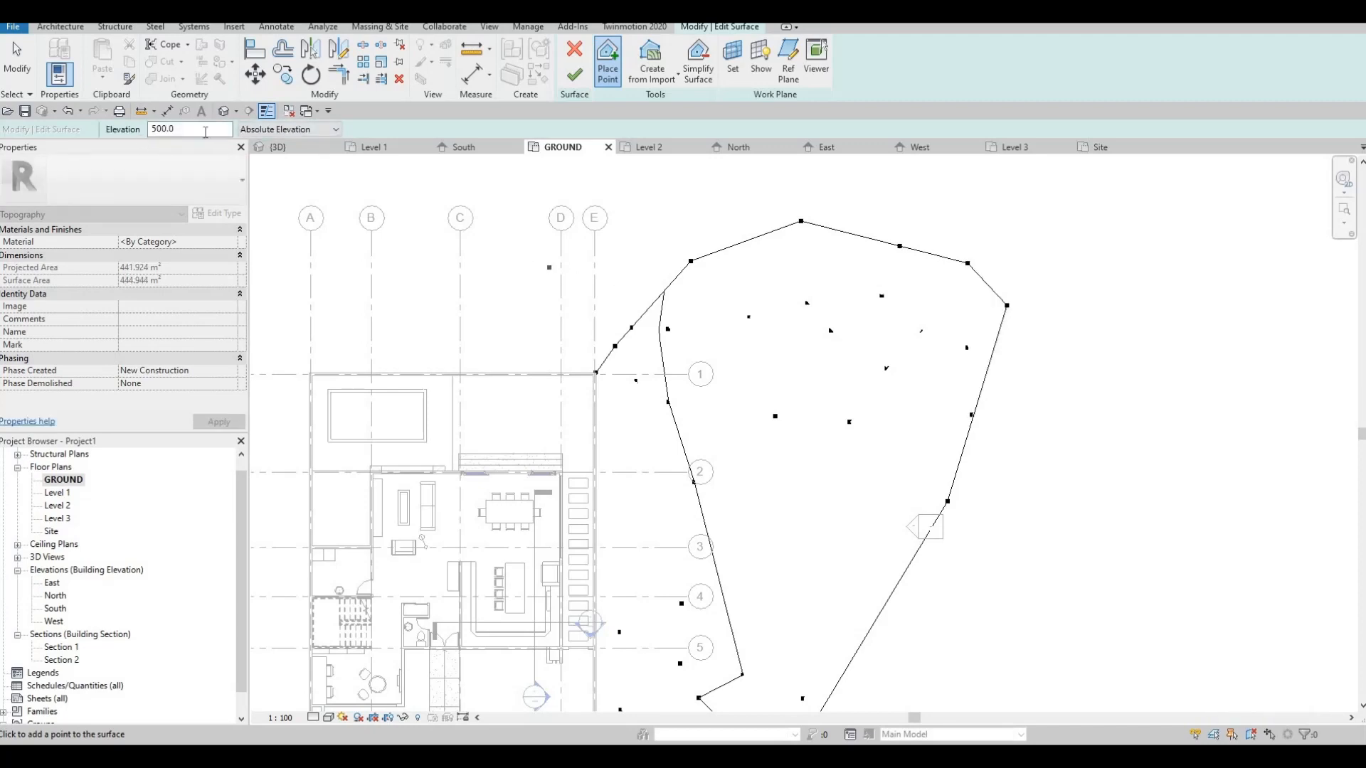
- Place surface points at elevation 600 along the east side beyond the East elevation marker, from below grid 1 to grid 4 level
{"action": "left_click_drag", "start_coordinate": [207, 132], "coordinate": [16, 123]}
{"action": "type", "text": "600"}
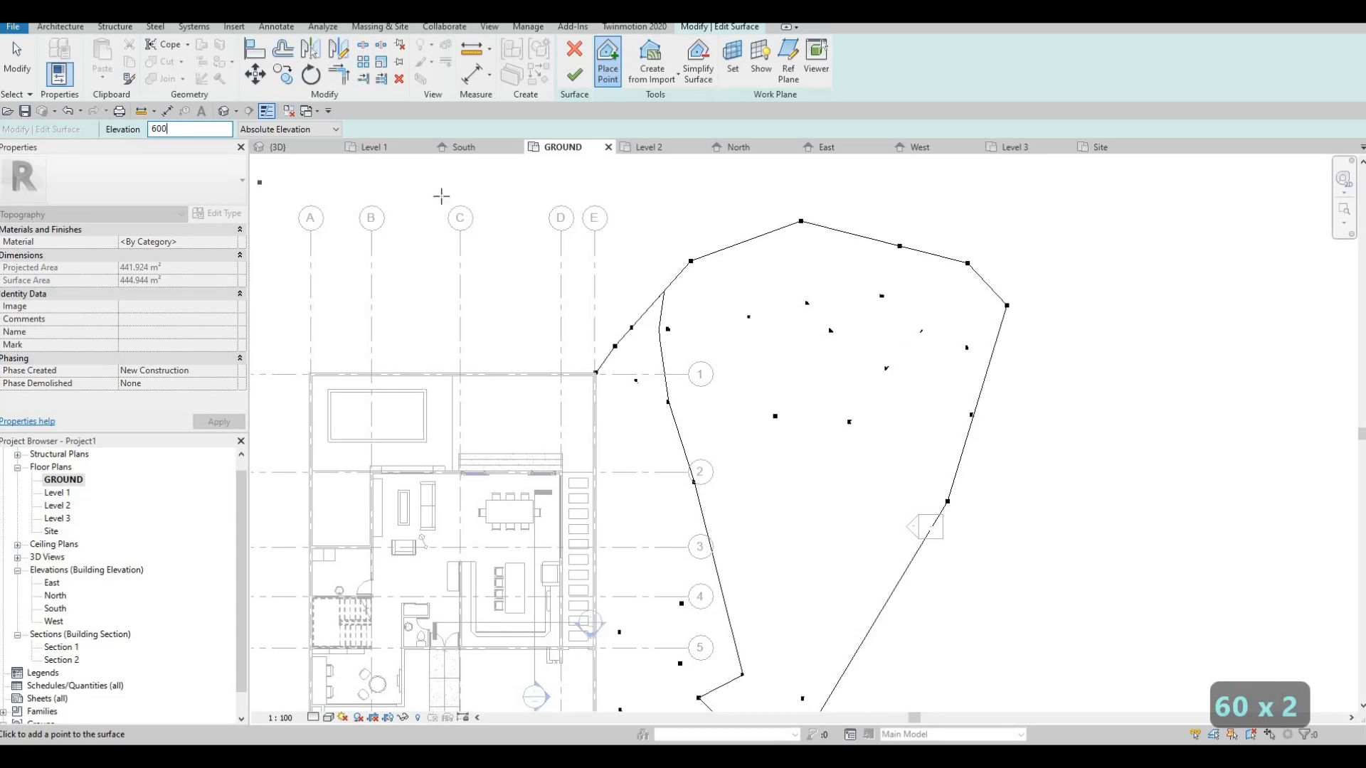
{"action": "middle_click_drag", "start_coordinate": [1031, 421], "coordinate": [1027, 368]}
{"action": "left_click", "coordinate": [1027, 367]}
{"action": "left_click", "coordinate": [1009, 429]}
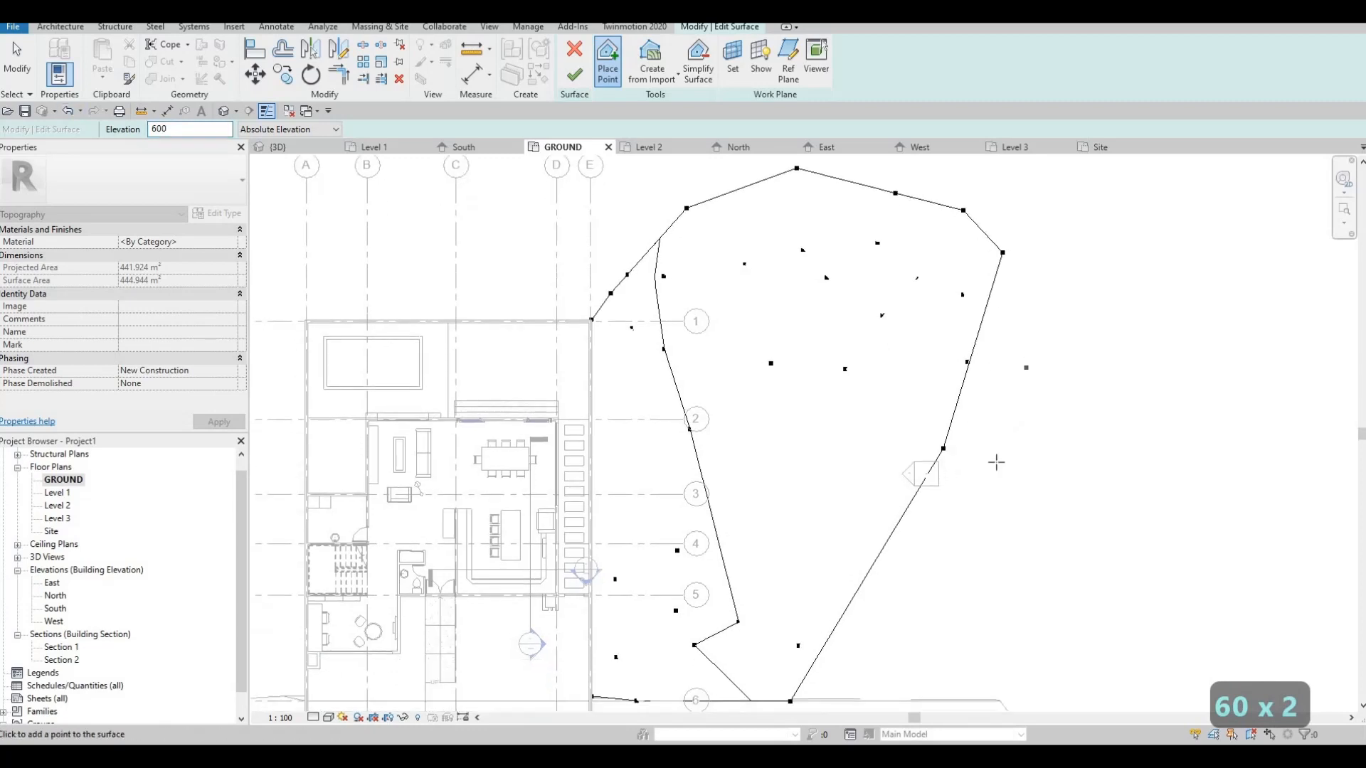
{"action": "left_click", "coordinate": [974, 517]}
{"action": "left_click", "coordinate": [1056, 536]}
- Place surface points at elevation 300 around the southeast part of the surface, between grid 5 and grid 6 levels
{"action": "middle_click_drag", "start_coordinate": [1056, 536], "coordinate": [1039, 384]}
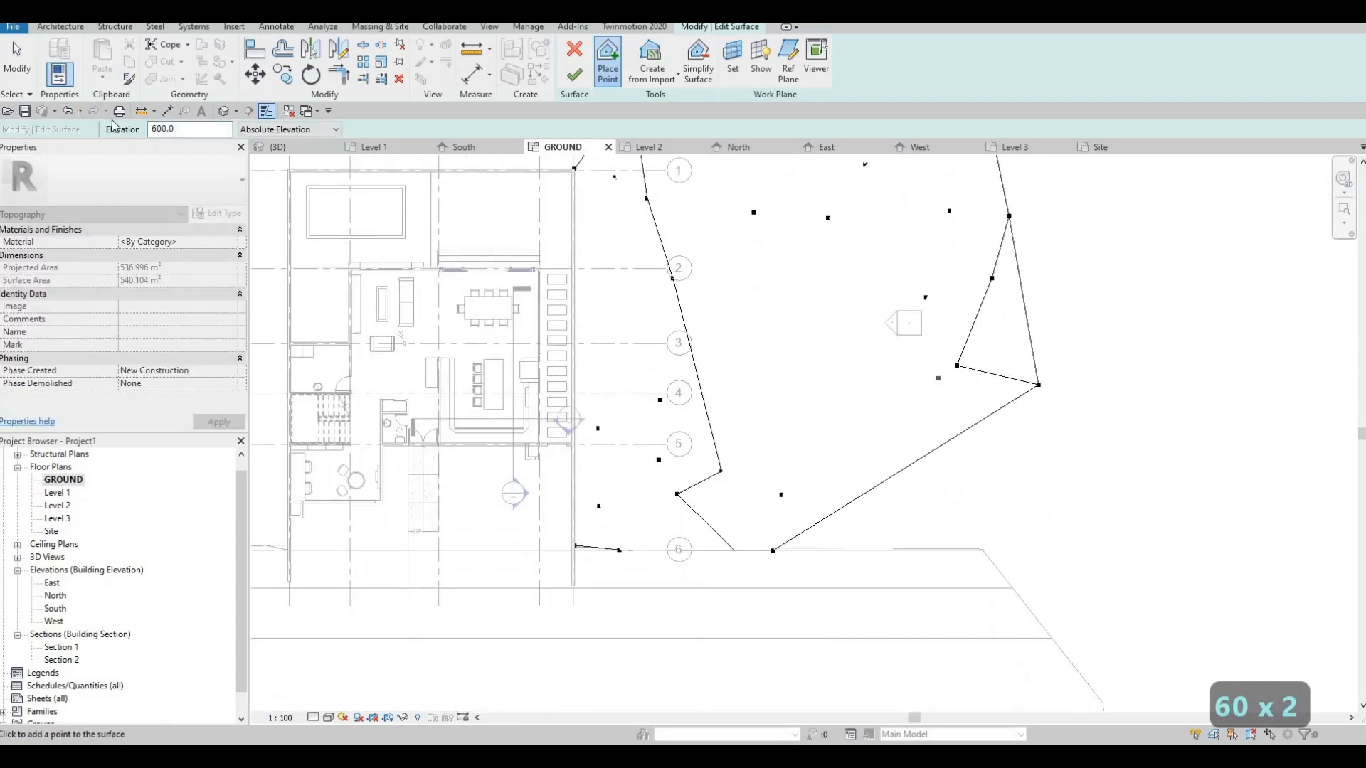
{"action": "left_click_drag", "start_coordinate": [181, 129], "coordinate": [51, 141]}
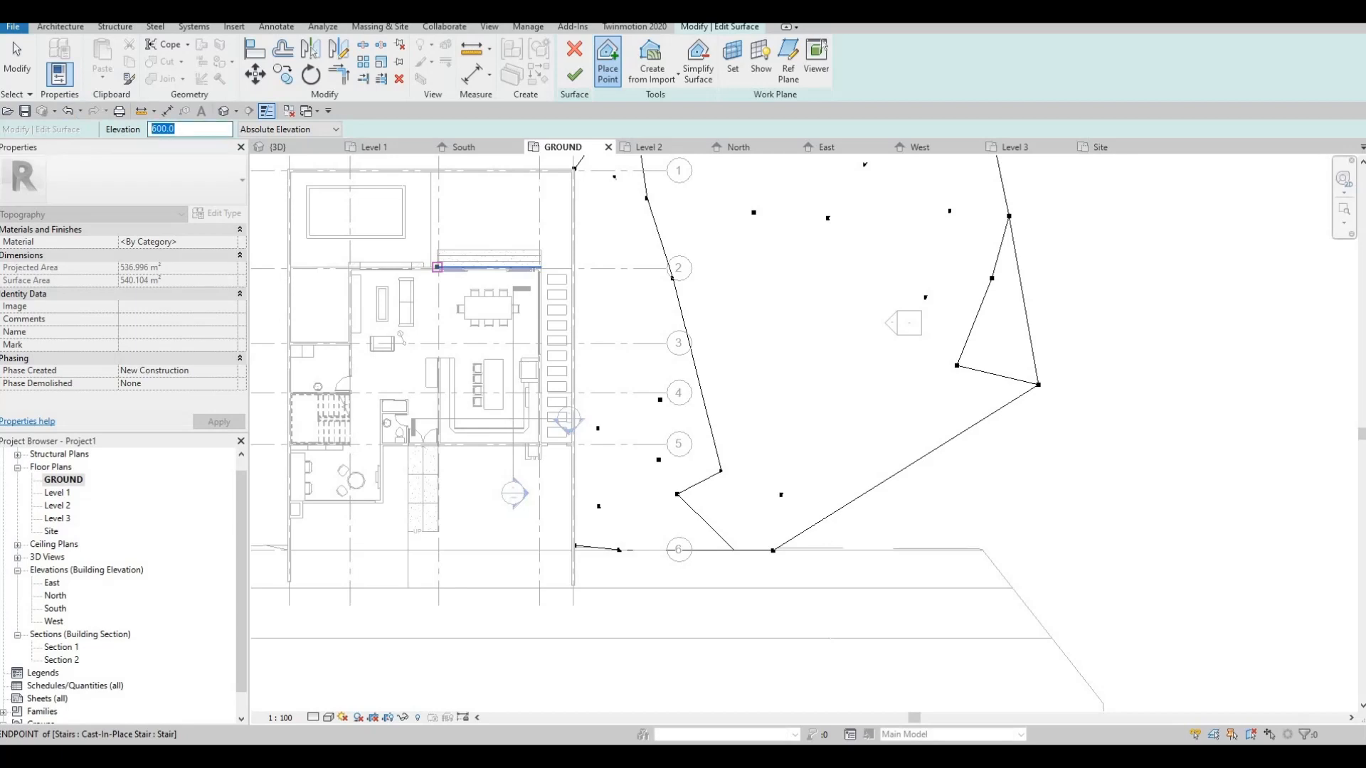
{"action": "type", "text": "300"}
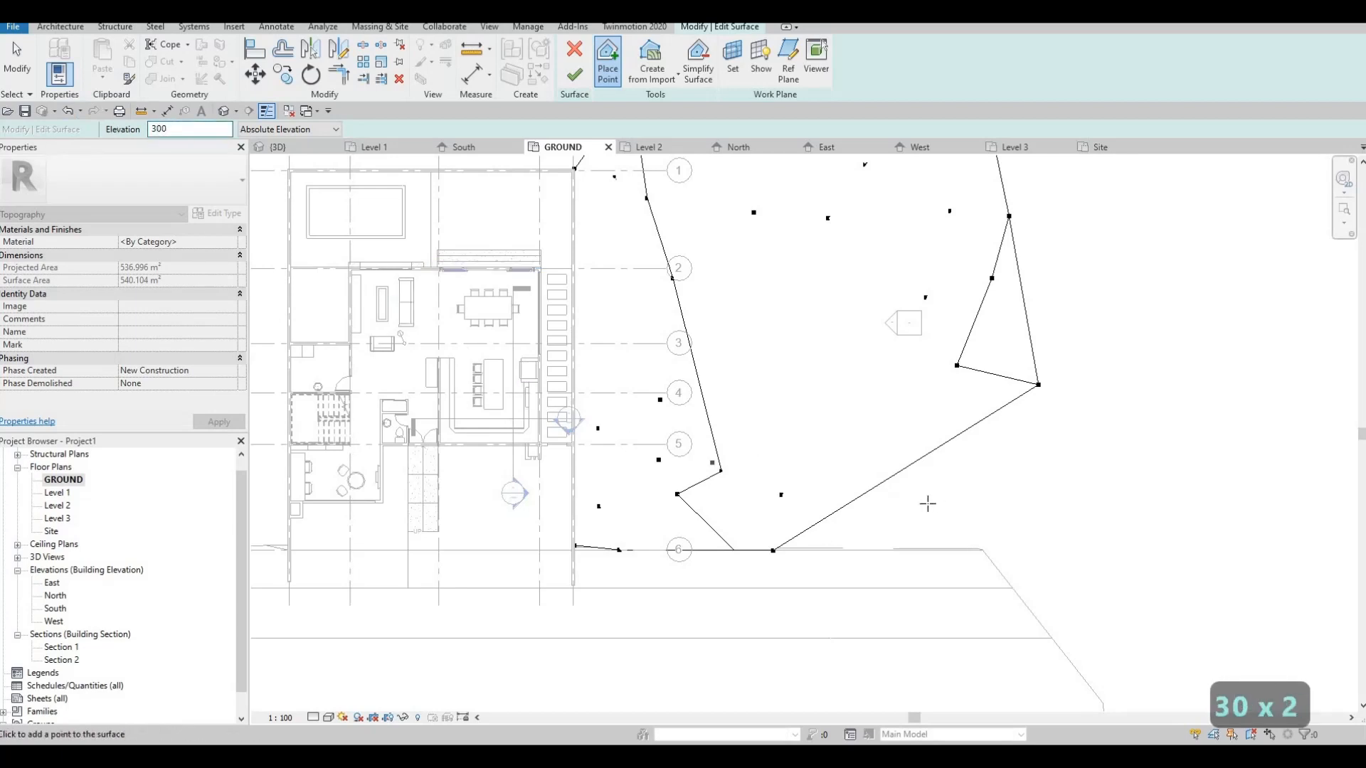
{"action": "left_click", "coordinate": [905, 535]}
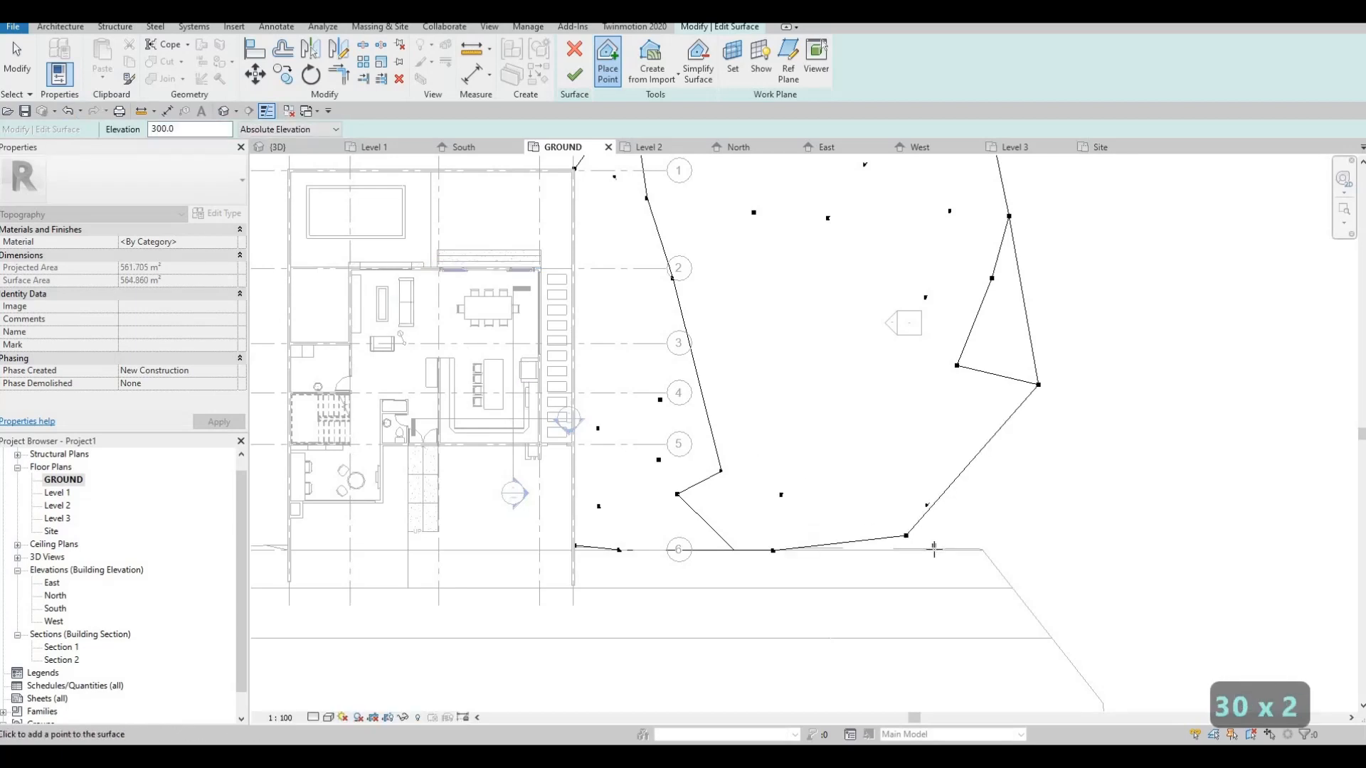
{"action": "left_click", "coordinate": [1009, 490]}
{"action": "left_click", "coordinate": [1046, 446]}
{"action": "left_click", "coordinate": [1058, 475]}
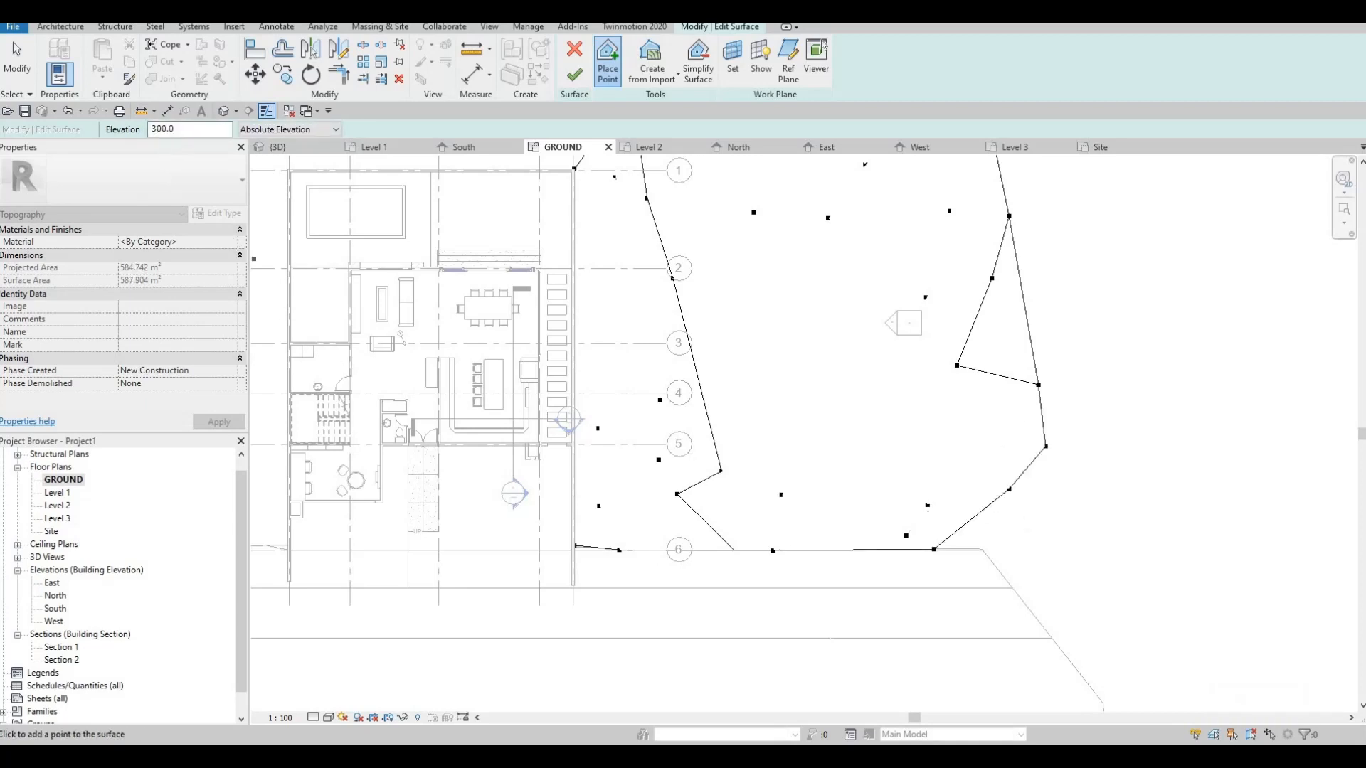
- Finish the outline with surface points at elevation 0 around the southeast corner, starting at the road surface's corner on grid 6 level
{"action": "double_click", "coordinate": [189, 130]}
{"action": "type", "text": "0"}
{"action": "key", "text": "Return"}
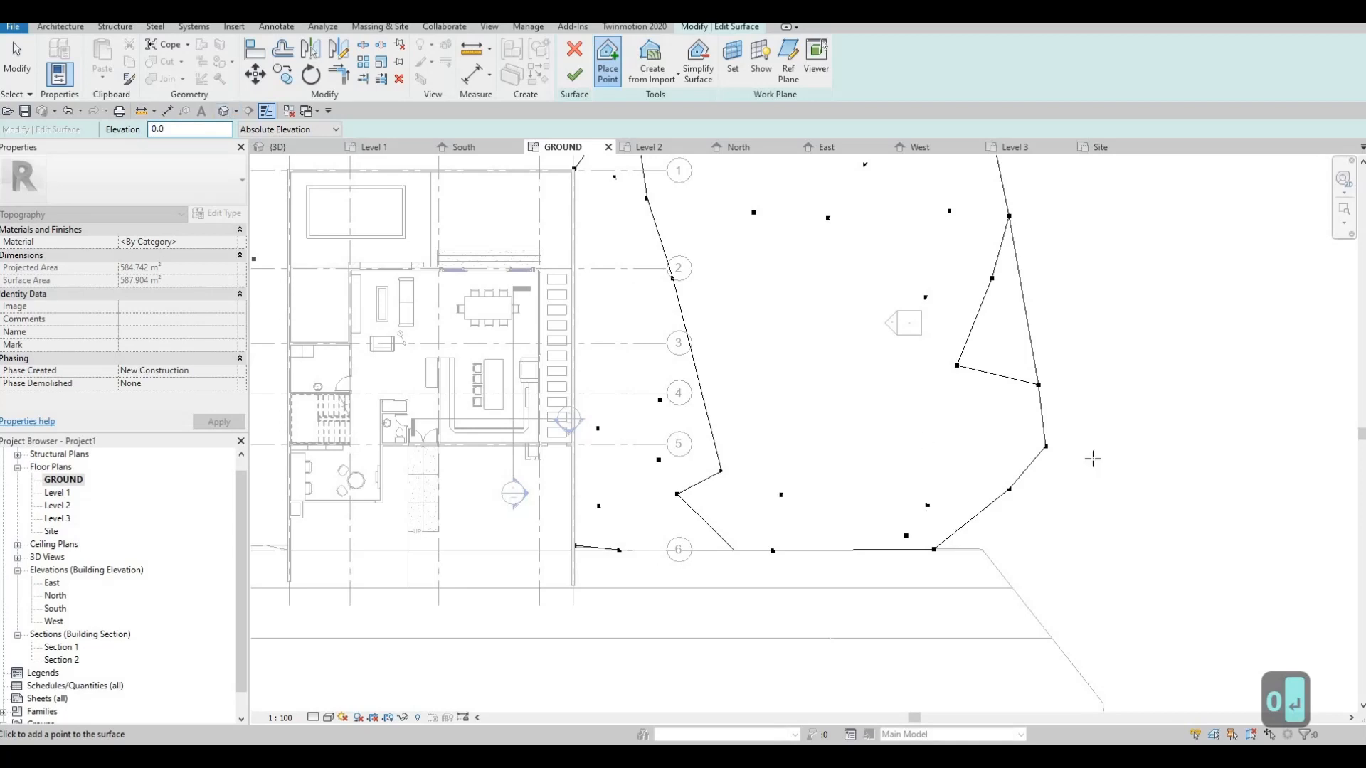
{"action": "left_click", "coordinate": [1060, 528]}
{"action": "left_click", "coordinate": [1076, 503]}
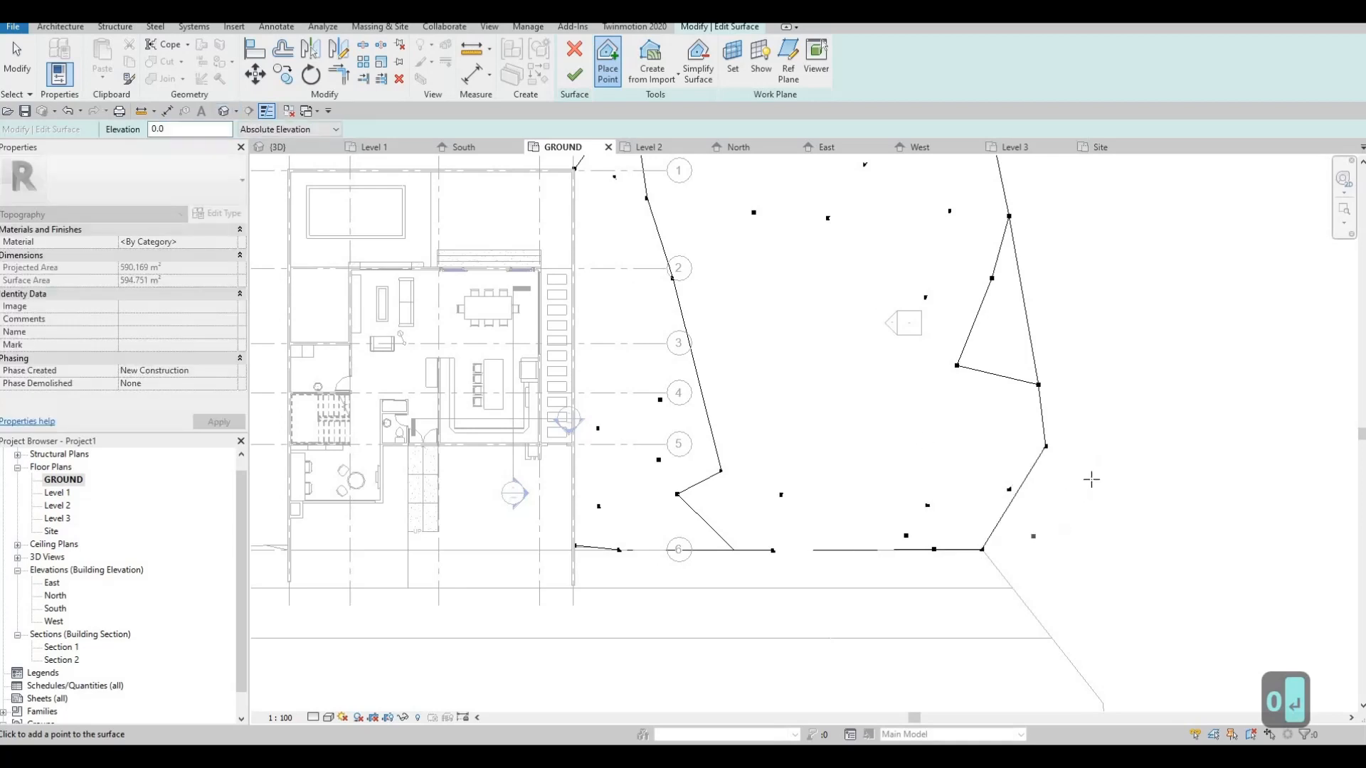
{"action": "left_click", "coordinate": [1092, 479]}
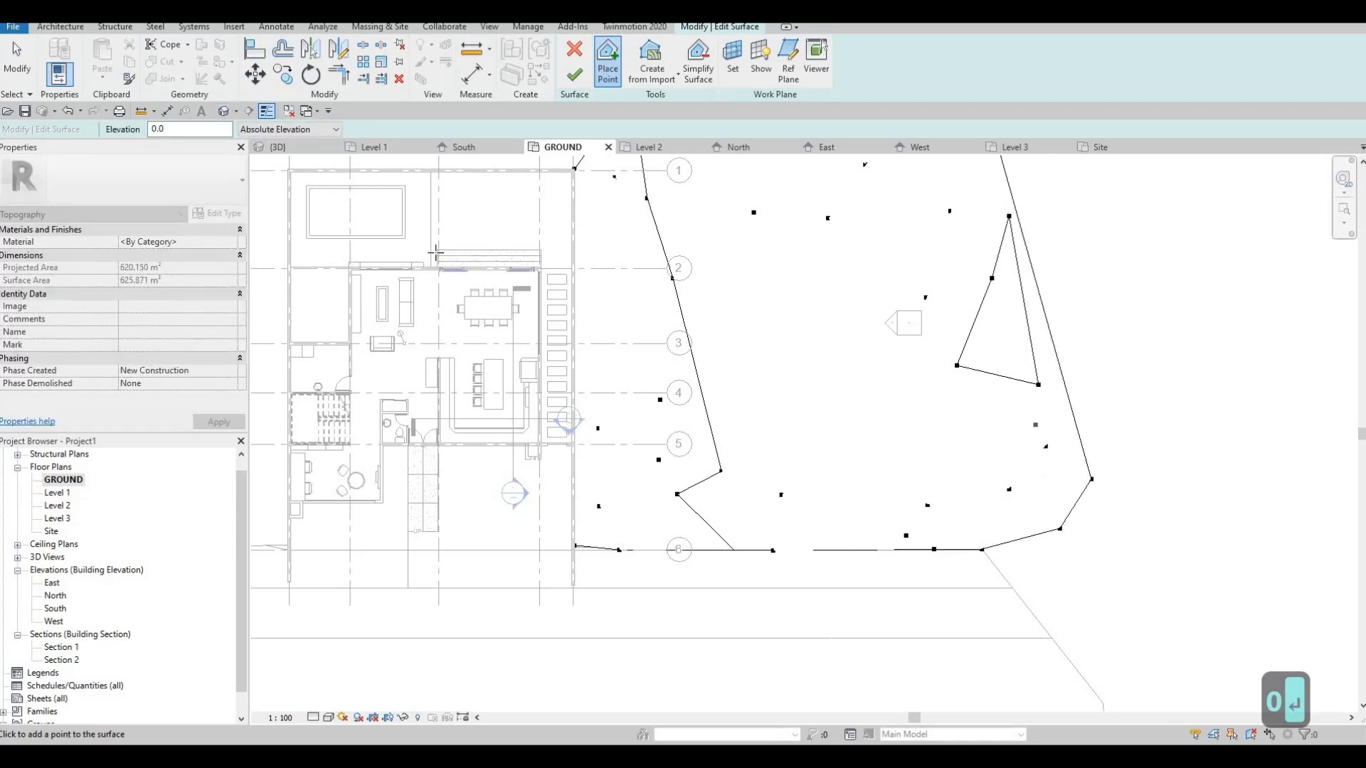
{"action": "scroll", "coordinate": [435, 254], "scroll_direction": "down", "scroll_amount": 2}
{"action": "middle_click_drag", "start_coordinate": [436, 254], "coordinate": [621, 282]}
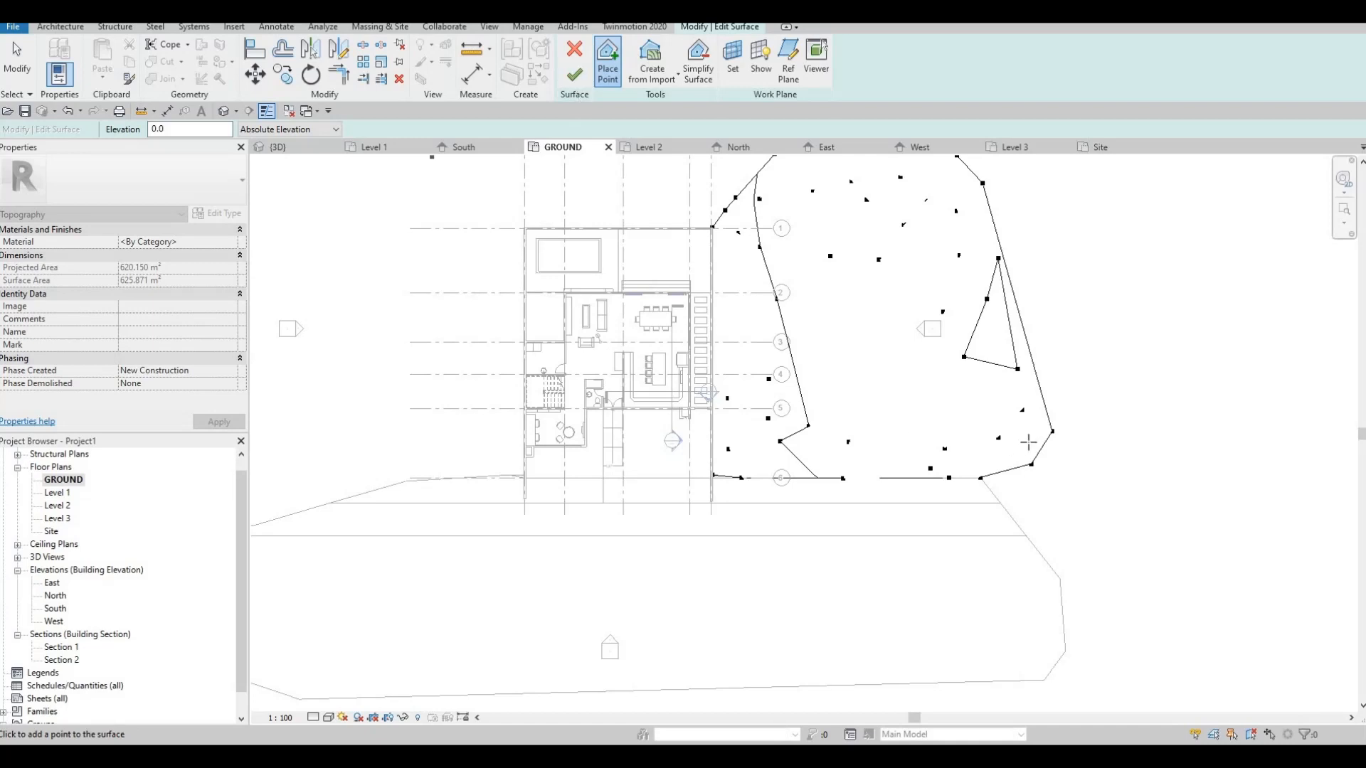
{"action": "key", "text": "Escape"}
{"action": "key", "text": "Escape"}
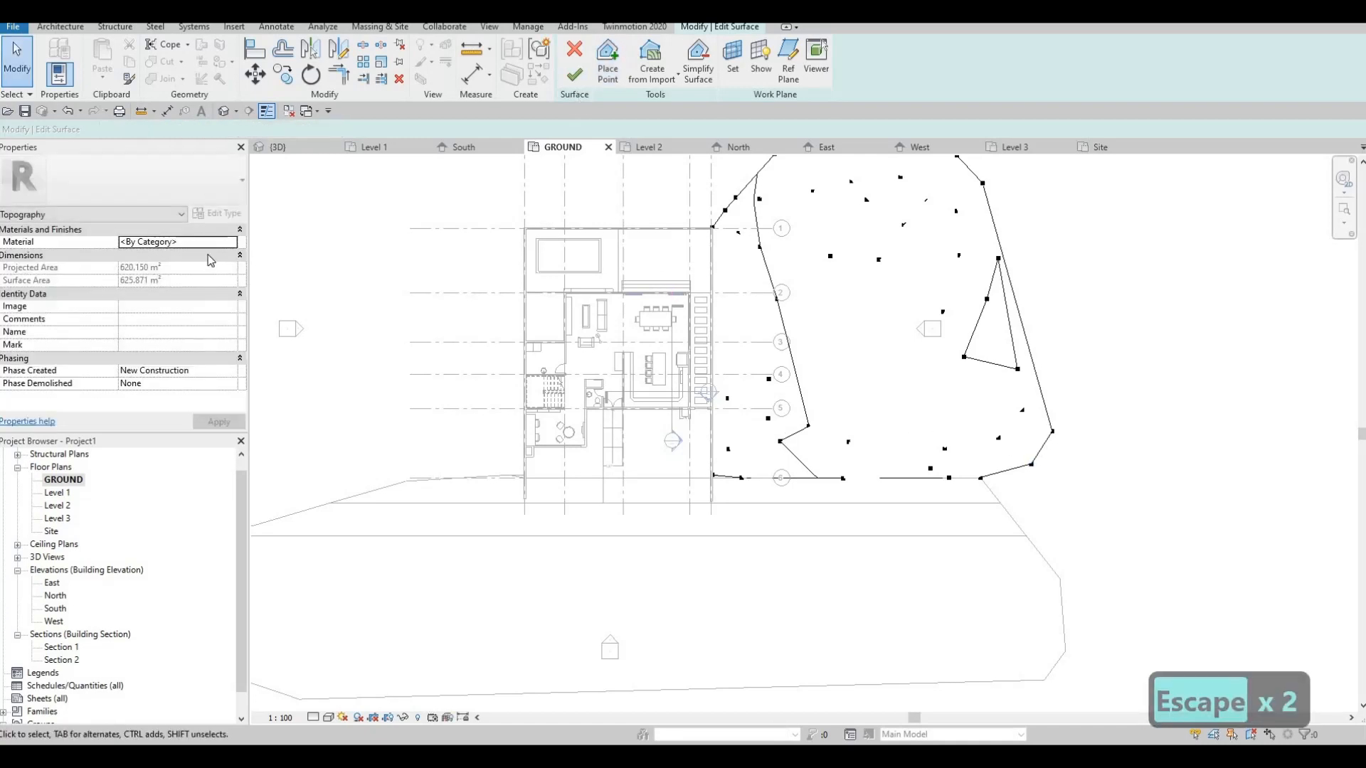
- Assign the Grass material to the new toposurface and finish the surface
{"action": "left_click", "coordinate": [231, 243]}
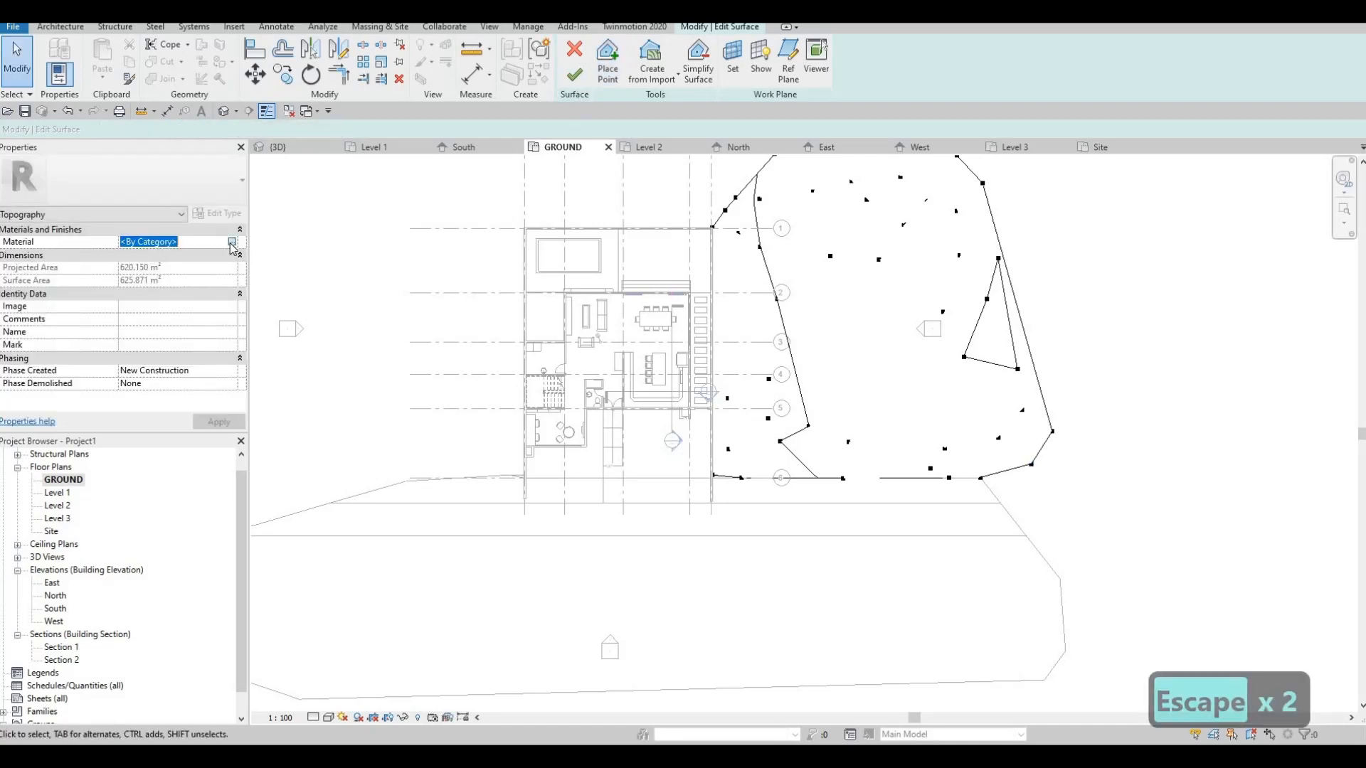
{"action": "left_click", "coordinate": [232, 243]}
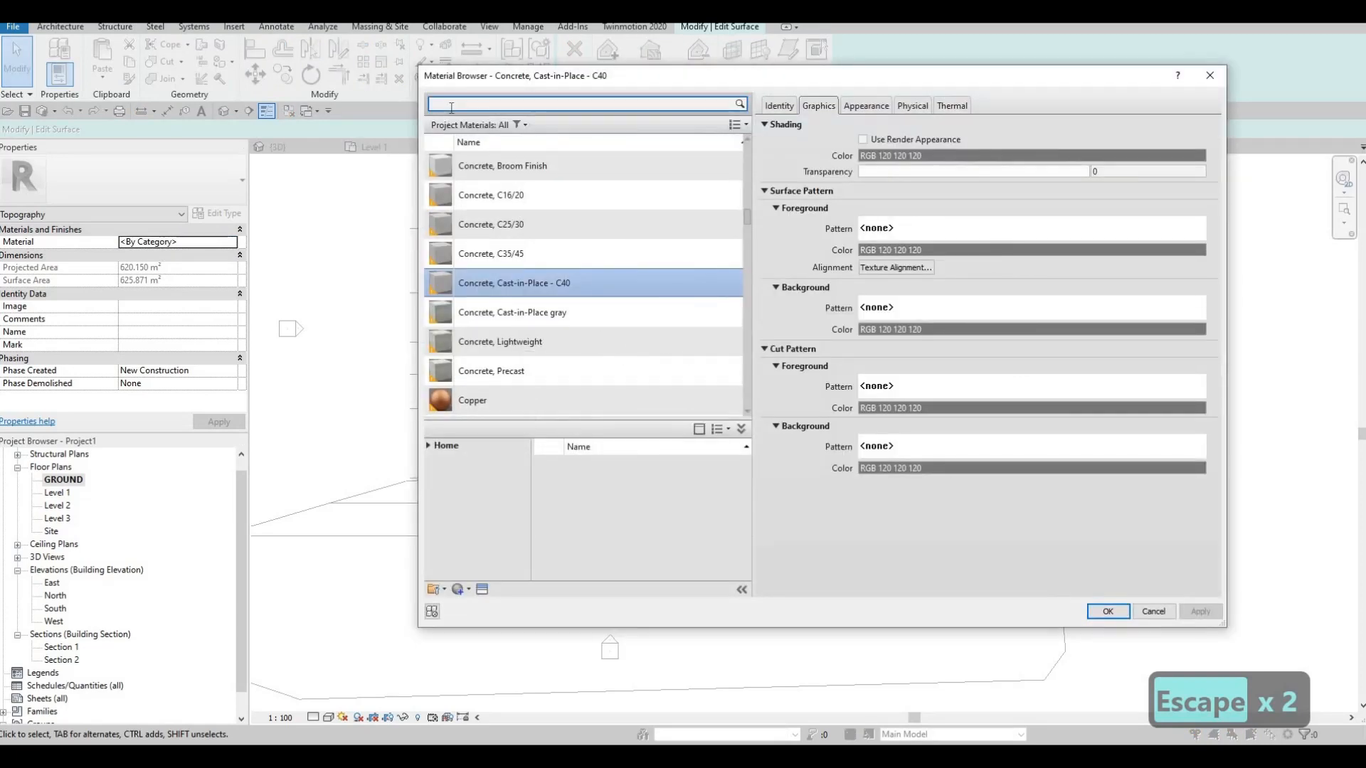
{"action": "type", "text": "grass"}
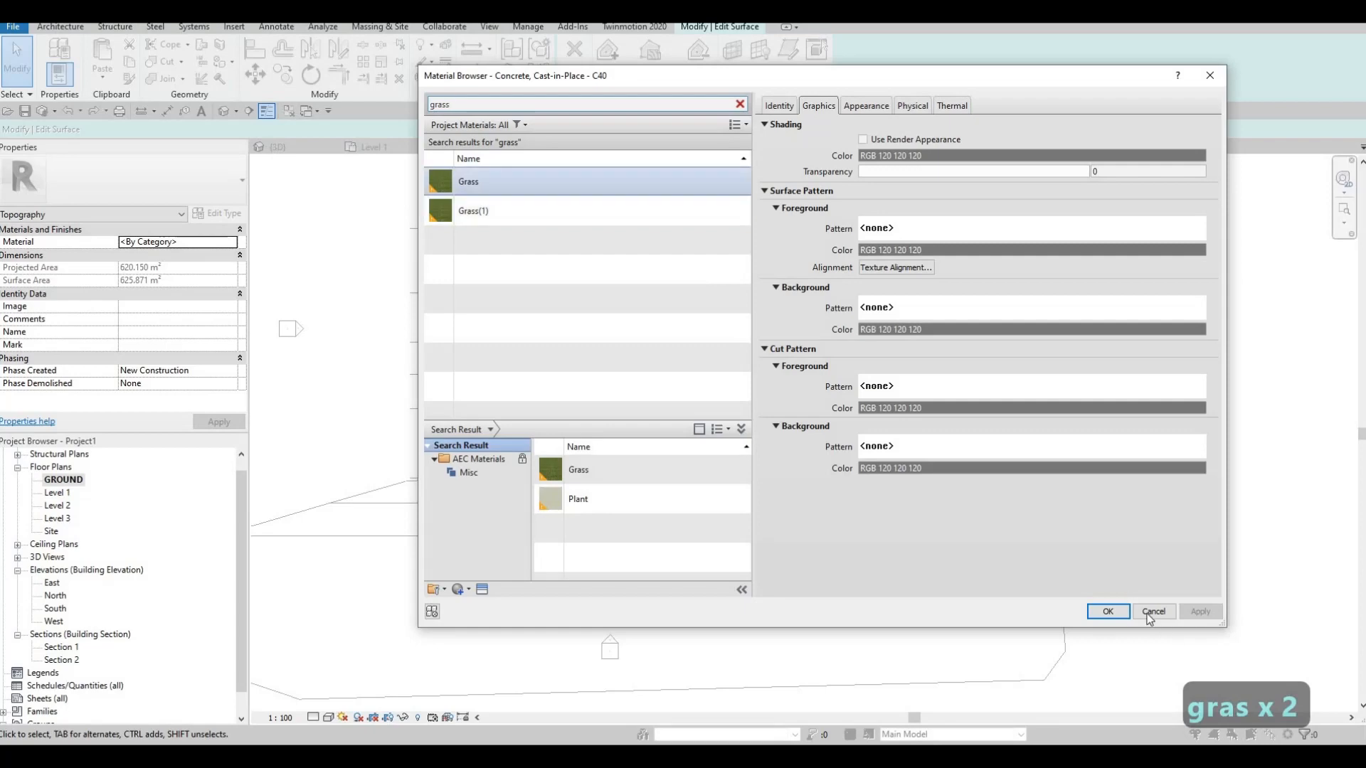
{"action": "key", "text": "Return"}
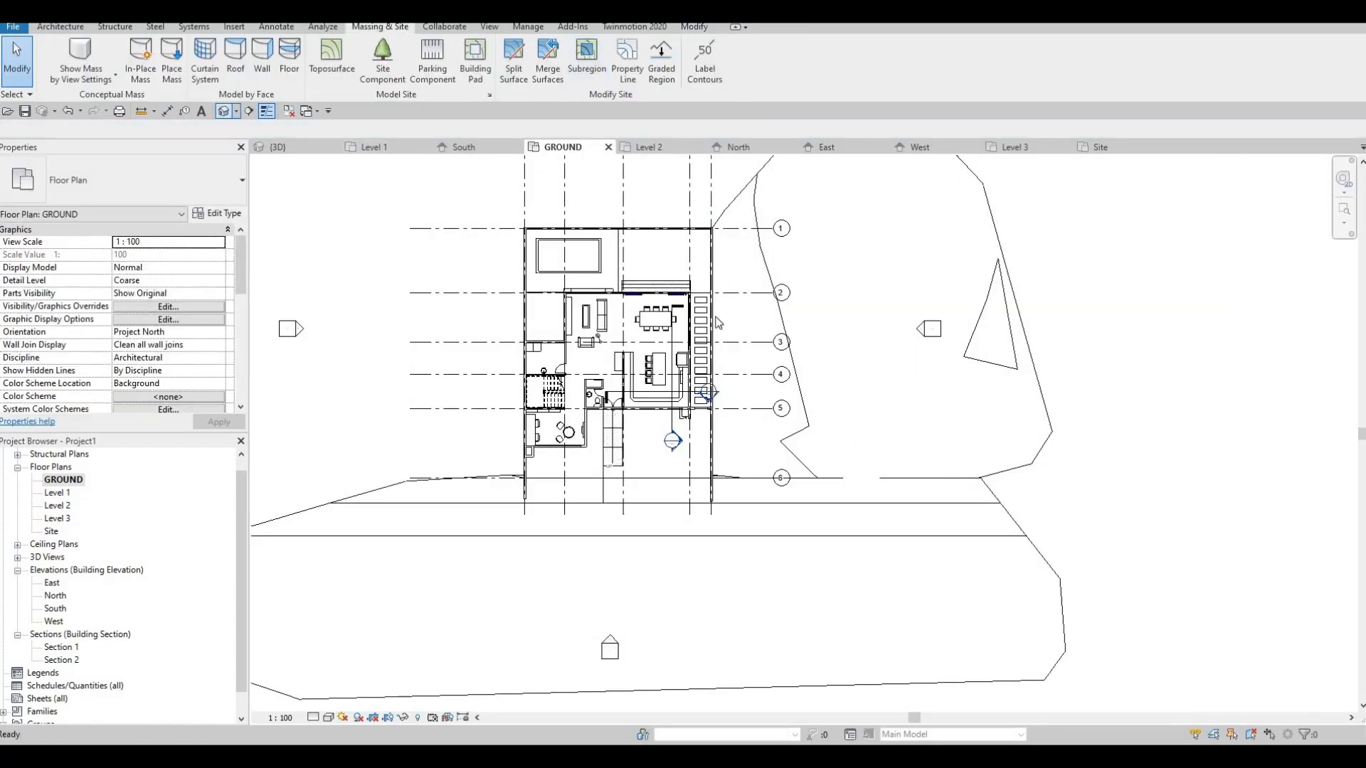
- Examine in the 3D view from the front how the new grass slope meets the road surface and the border wall
{"action": "key", "text": "3"}
{"action": "key", "text": "d"}
{"action": "middle_click_drag", "start_coordinate": [764, 361], "coordinate": [803, 311], "text": "shift"}
{"action": "scroll", "coordinate": [801, 306], "scroll_direction": "up", "scroll_amount": 2}
{"action": "middle_click_drag", "start_coordinate": [844, 259], "coordinate": [690, 446], "text": "shift"}
{"action": "scroll", "coordinate": [649, 416], "scroll_direction": "up", "scroll_amount": 1}
{"action": "left_click", "coordinate": [649, 416]}
{"action": "middle_click_drag", "start_coordinate": [833, 405], "coordinate": [508, 425], "text": "shift"}
{"action": "scroll", "coordinate": [630, 463], "scroll_direction": "down", "scroll_amount": 1}
{"action": "middle_click_drag", "start_coordinate": [637, 475], "coordinate": [738, 484]}
{"action": "scroll", "coordinate": [737, 486], "scroll_direction": "up", "scroll_amount": 2}
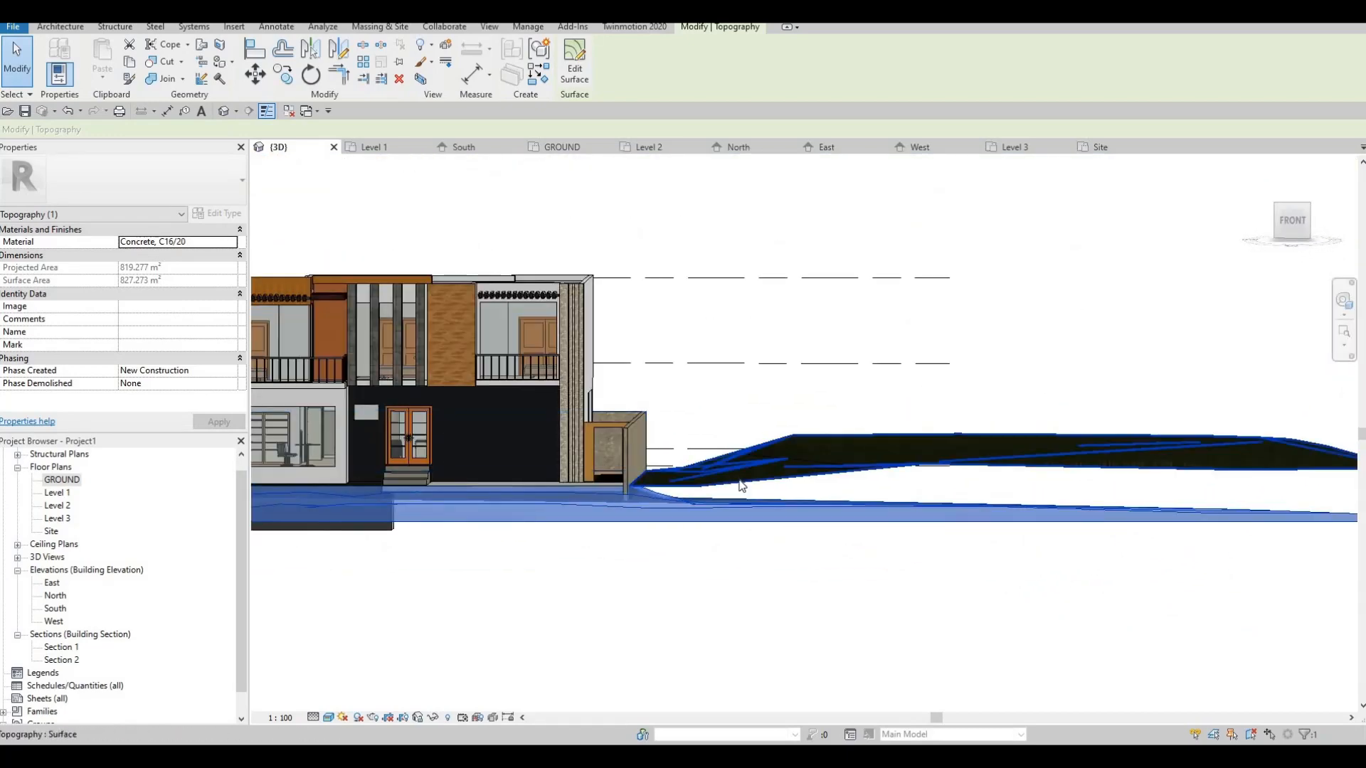
- Reopen the grass toposurface for surface editing and return to the GROUND plan
{"action": "left_click", "coordinate": [742, 486]}
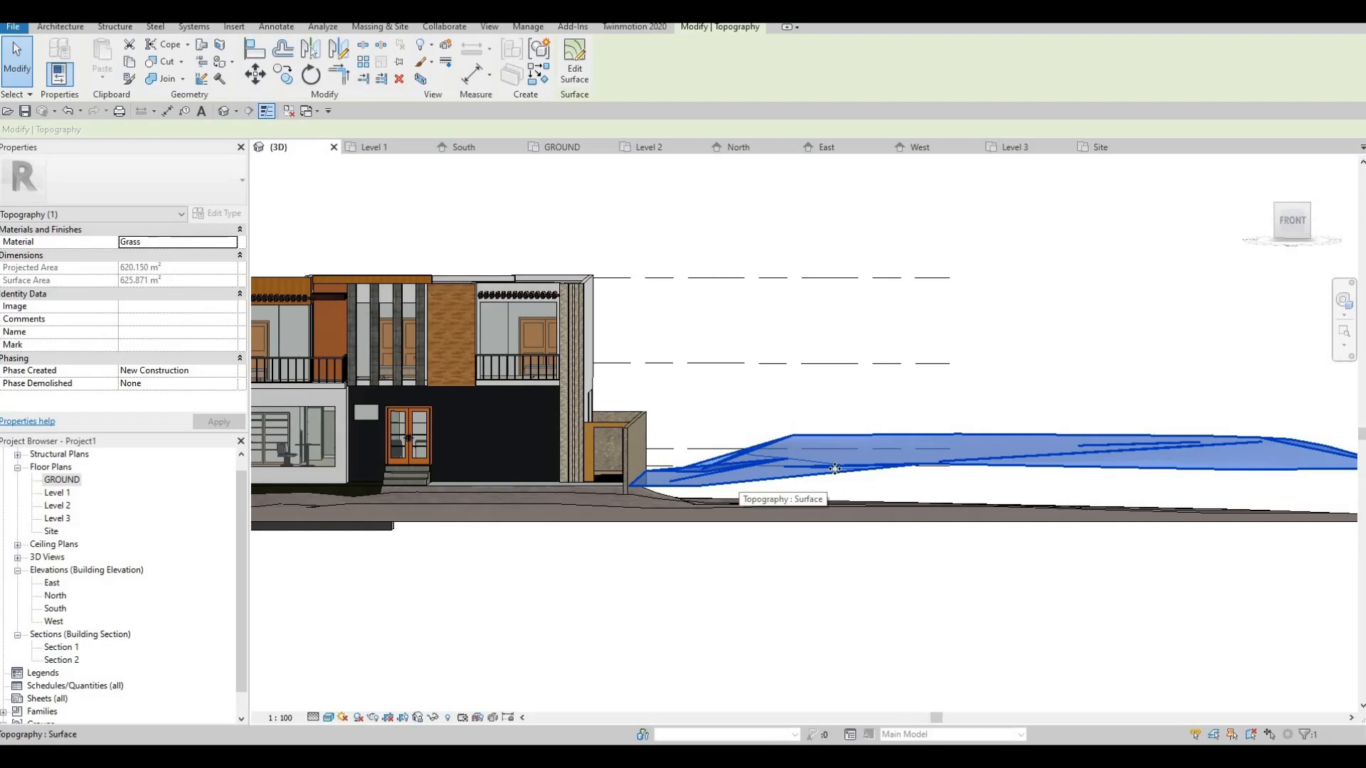
{"action": "key", "text": "Escape"}
{"action": "left_click", "coordinate": [907, 469]}
{"action": "left_click", "coordinate": [573, 69]}
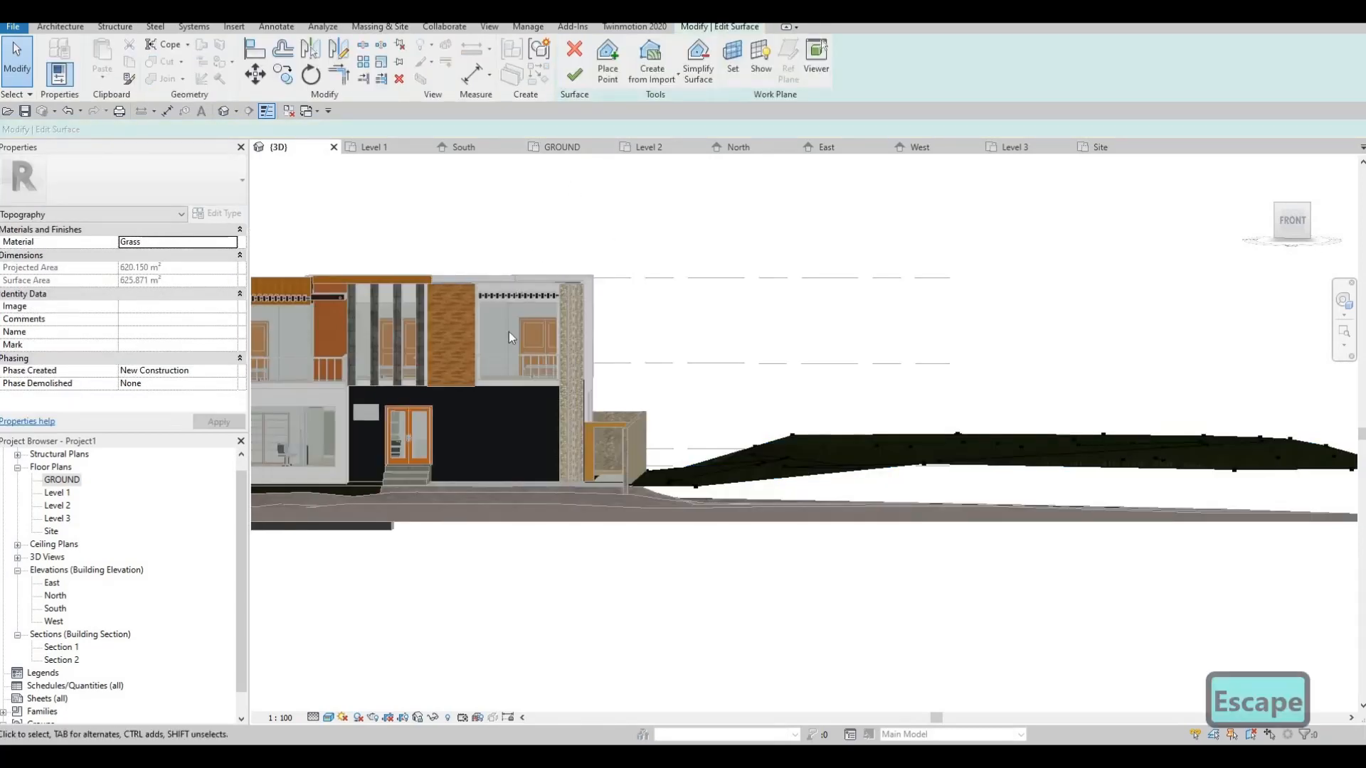
{"action": "scroll", "coordinate": [854, 491], "scroll_direction": "up", "scroll_amount": 4}
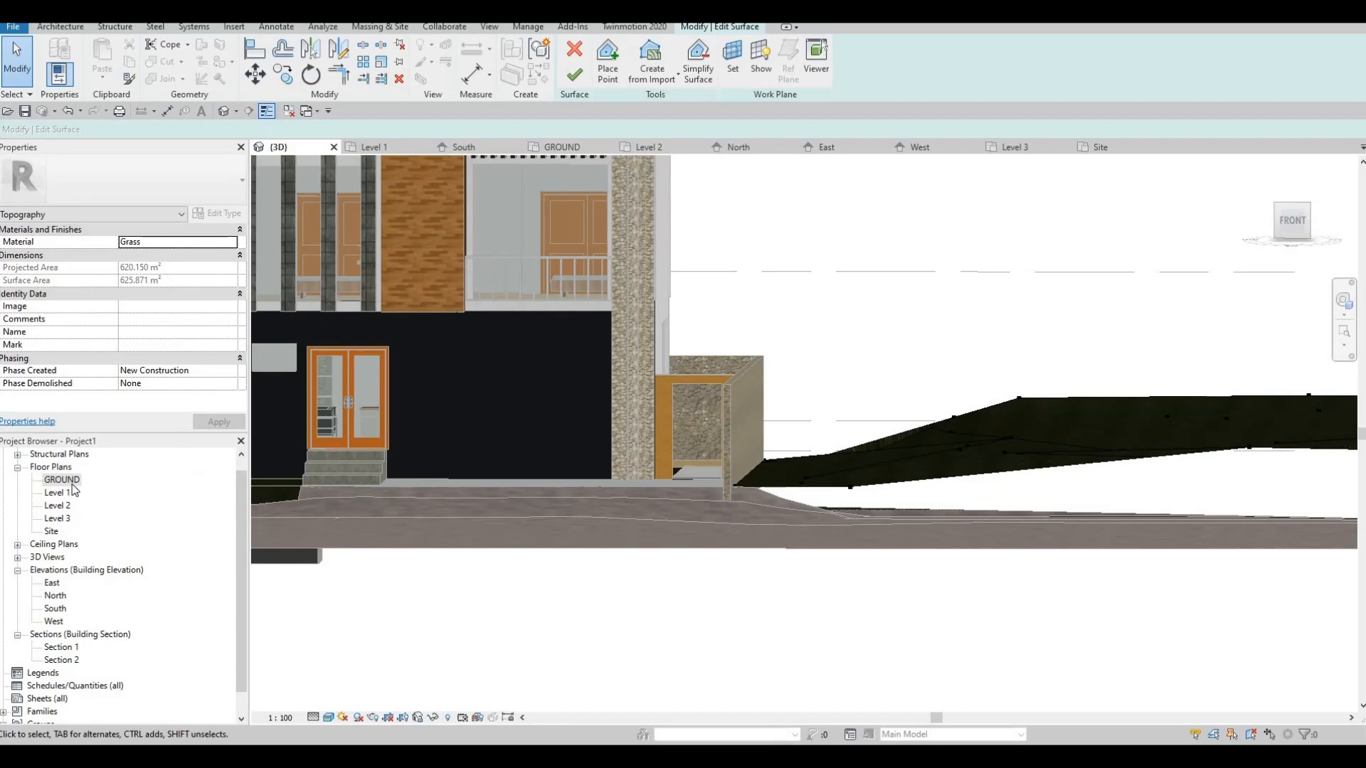
{"action": "double_click", "coordinate": [63, 481]}
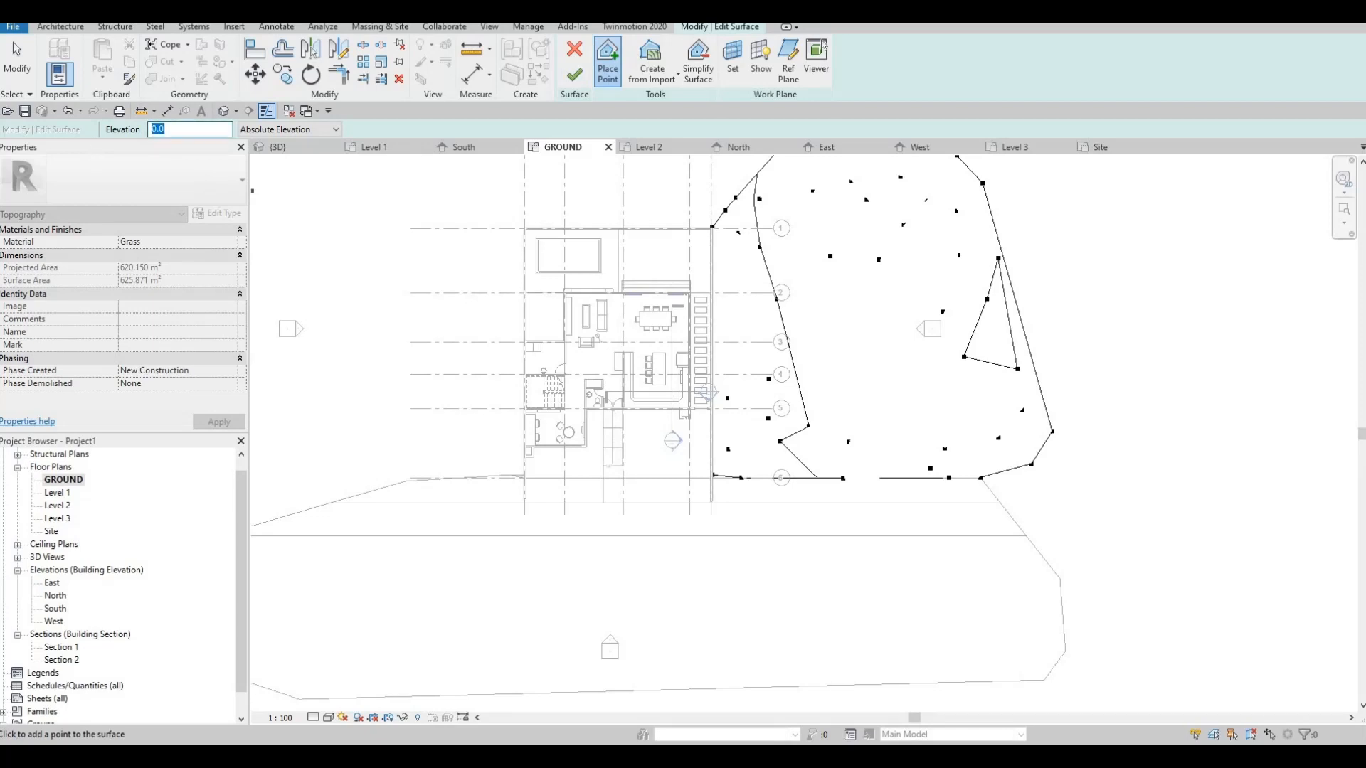
- Add grass surface points at elevation -1200 just south of grid 6, continuing east past the road surface's corner, and finish the surface
{"action": "type", "text": "-"}
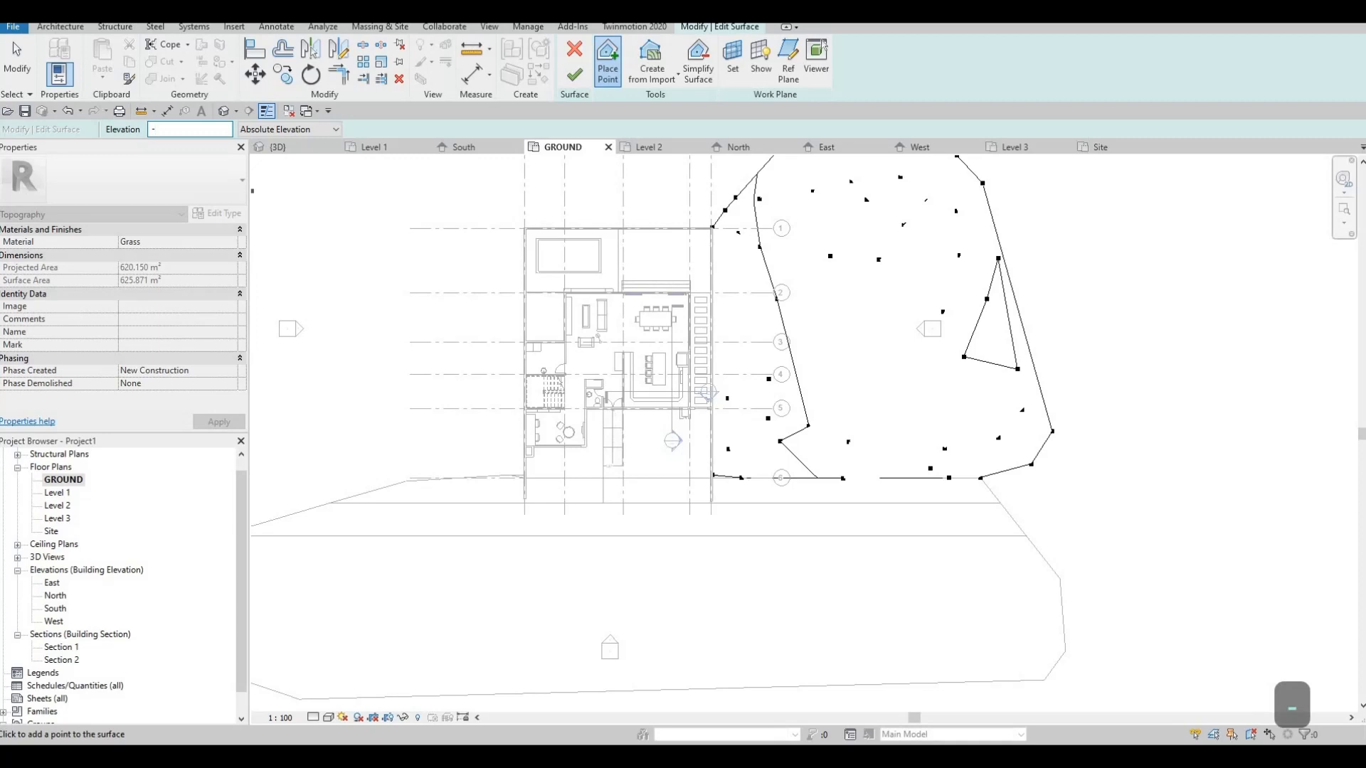
{"action": "type", "text": "1200"}
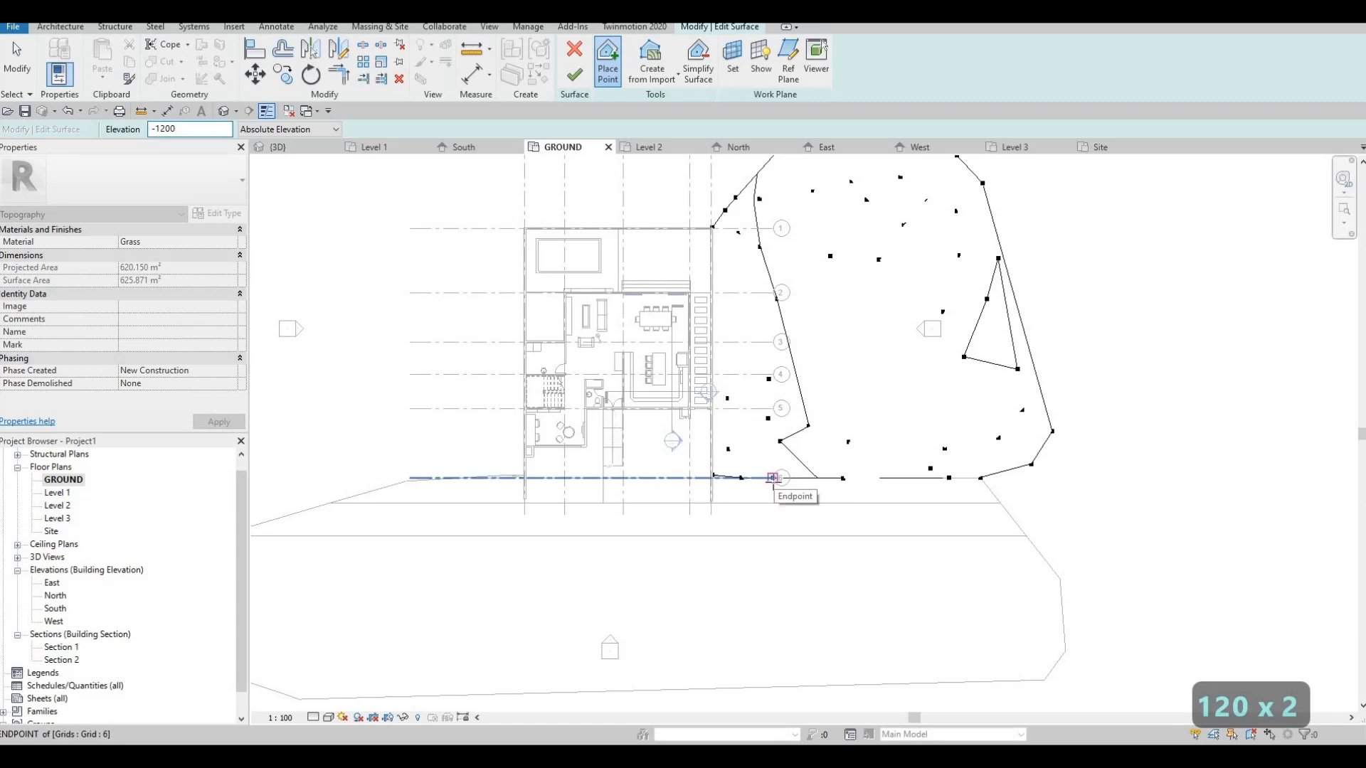
{"action": "scroll", "coordinate": [773, 484], "scroll_direction": "up", "scroll_amount": 2}
{"action": "left_click", "coordinate": [774, 486]}
{"action": "left_click", "coordinate": [862, 491]}
{"action": "left_click", "coordinate": [924, 491]}
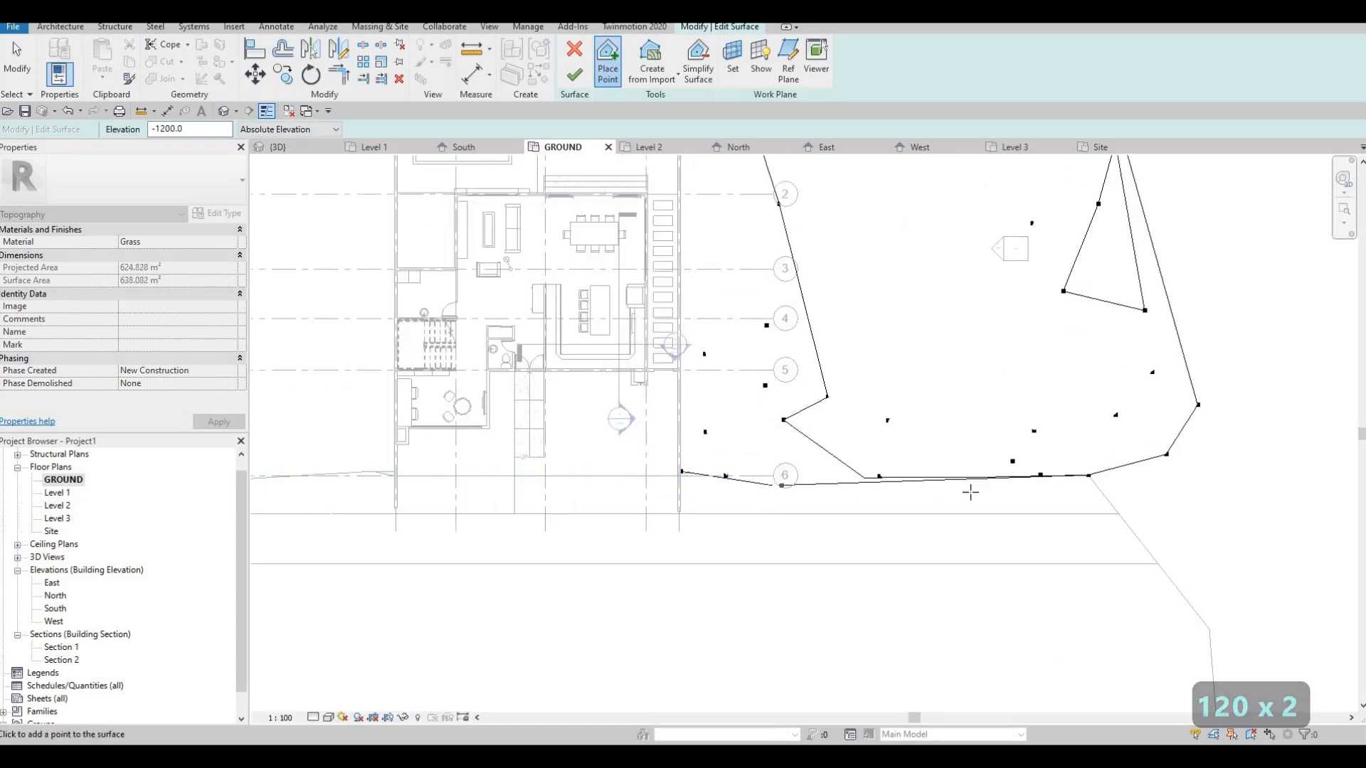
{"action": "left_click", "coordinate": [1101, 495]}
{"action": "left_click", "coordinate": [1143, 489]}
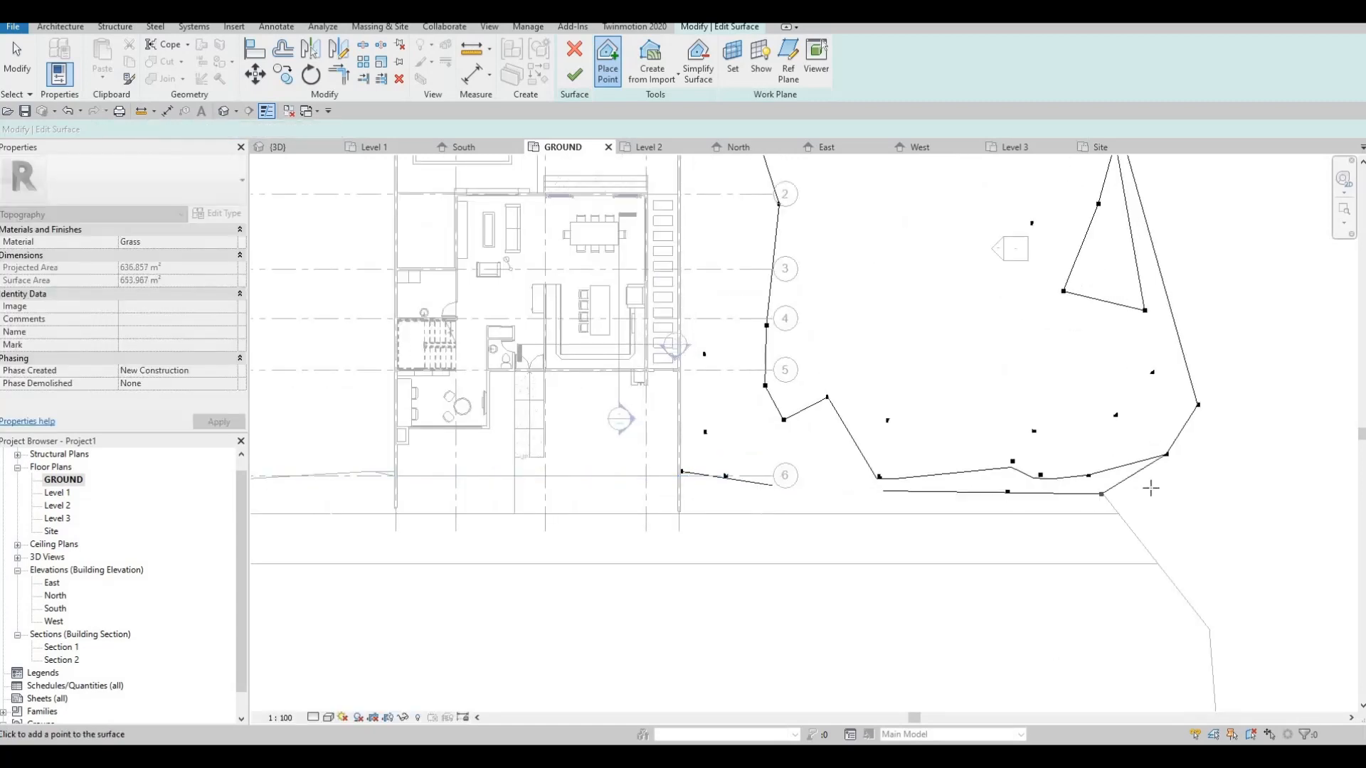
{"action": "left_click", "coordinate": [1199, 489]}
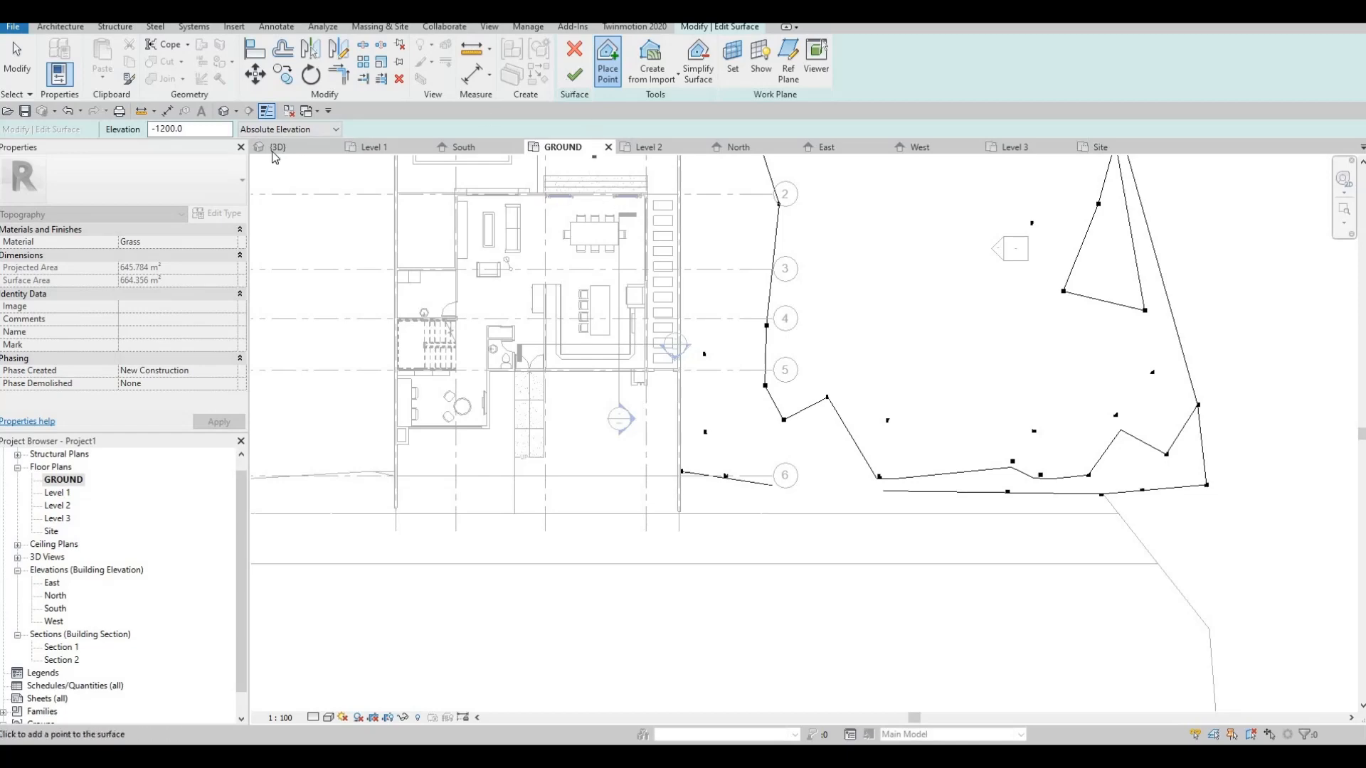
{"action": "left_click", "coordinate": [226, 112]}
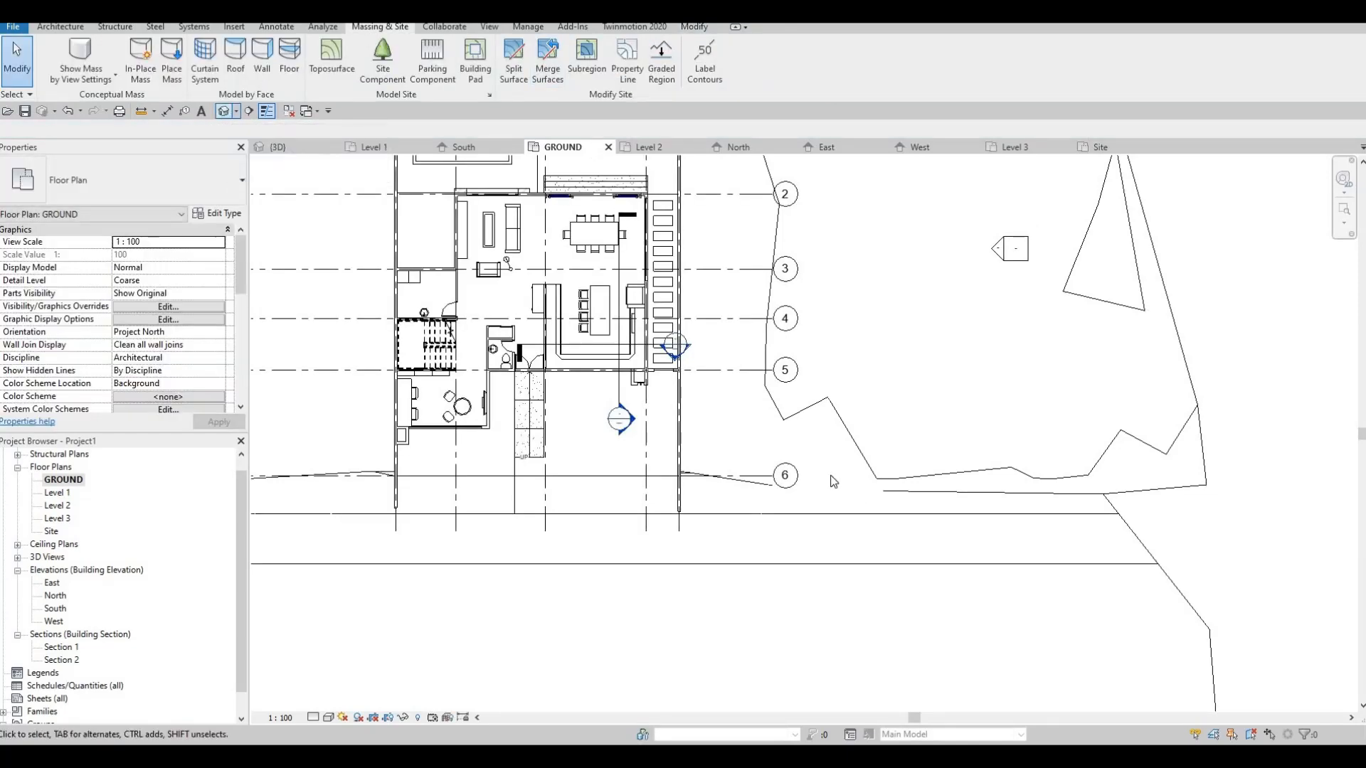
{"action": "key", "text": "Escape"}
- Reopen the grass surface and add points at elevation -1200 south of grid 6 near the border wall in the GROUND plan, then finish
{"action": "middle_click_drag", "start_coordinate": [720, 619], "coordinate": [600, 483], "text": "shift"}
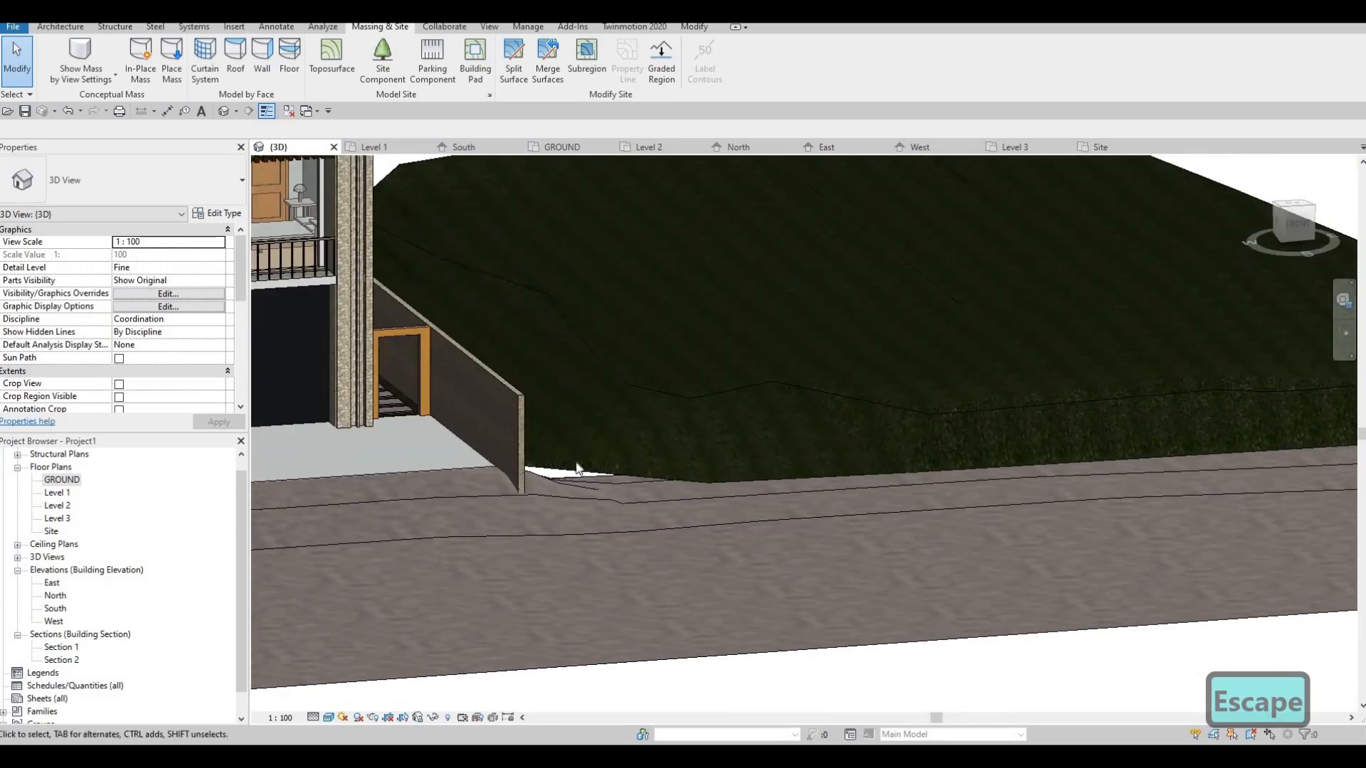
{"action": "left_click", "coordinate": [578, 470]}
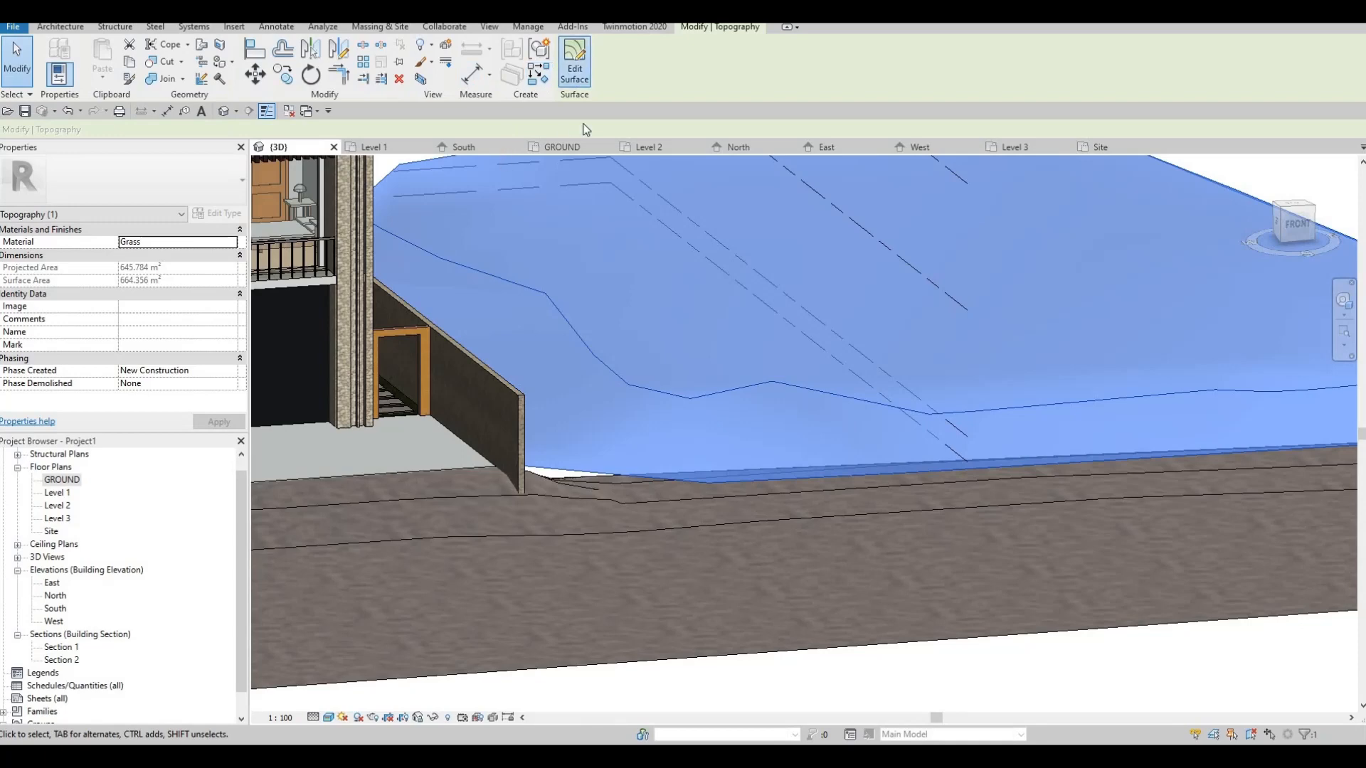
{"action": "left_click", "coordinate": [574, 64]}
{"action": "left_click", "coordinate": [562, 146]}
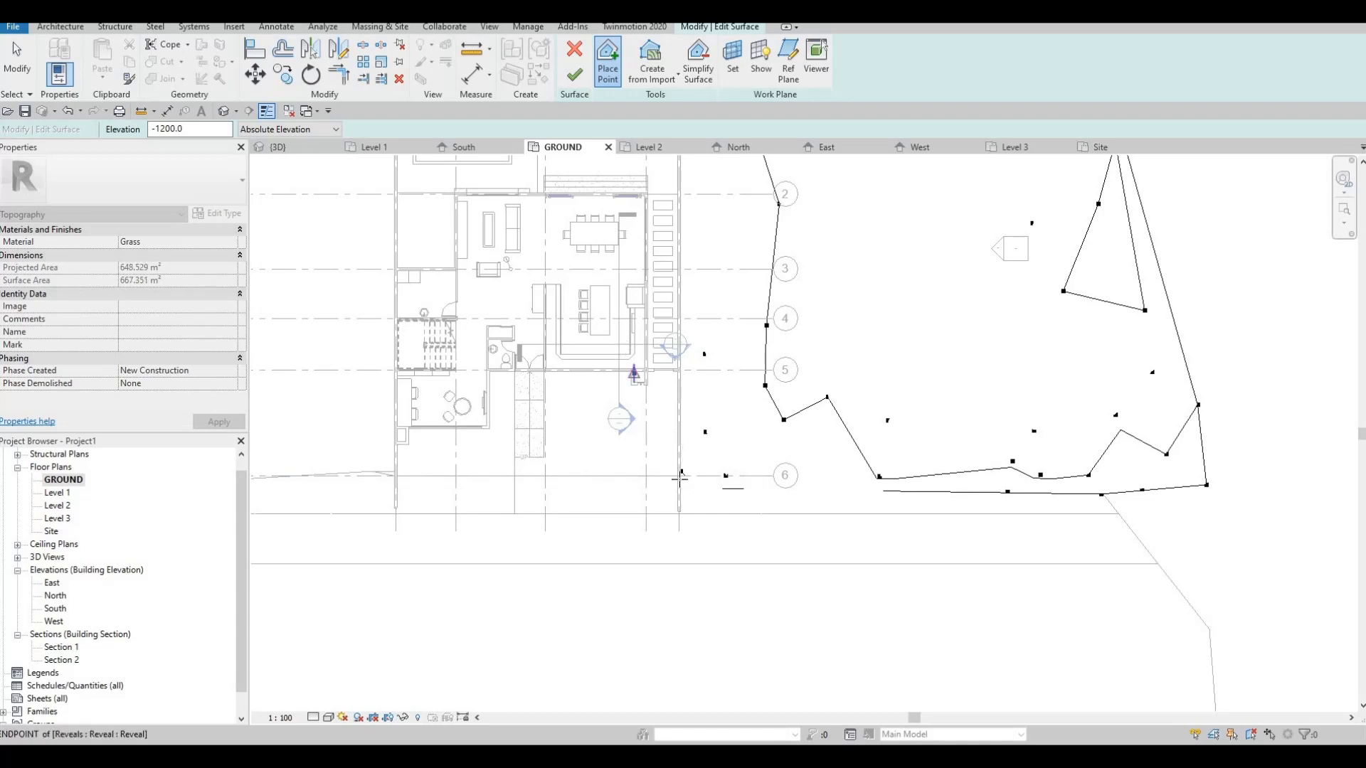
{"action": "left_click", "coordinate": [736, 495]}
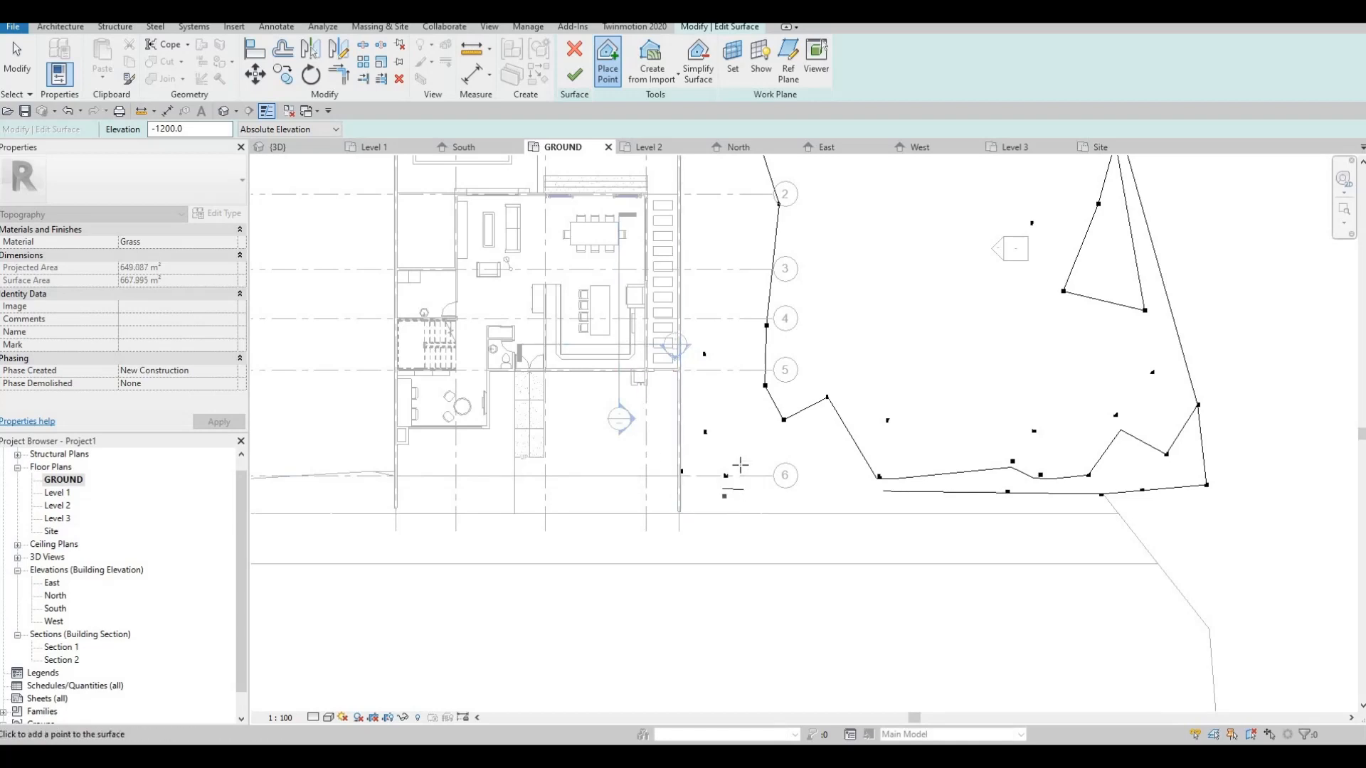
{"action": "left_click", "coordinate": [574, 76]}
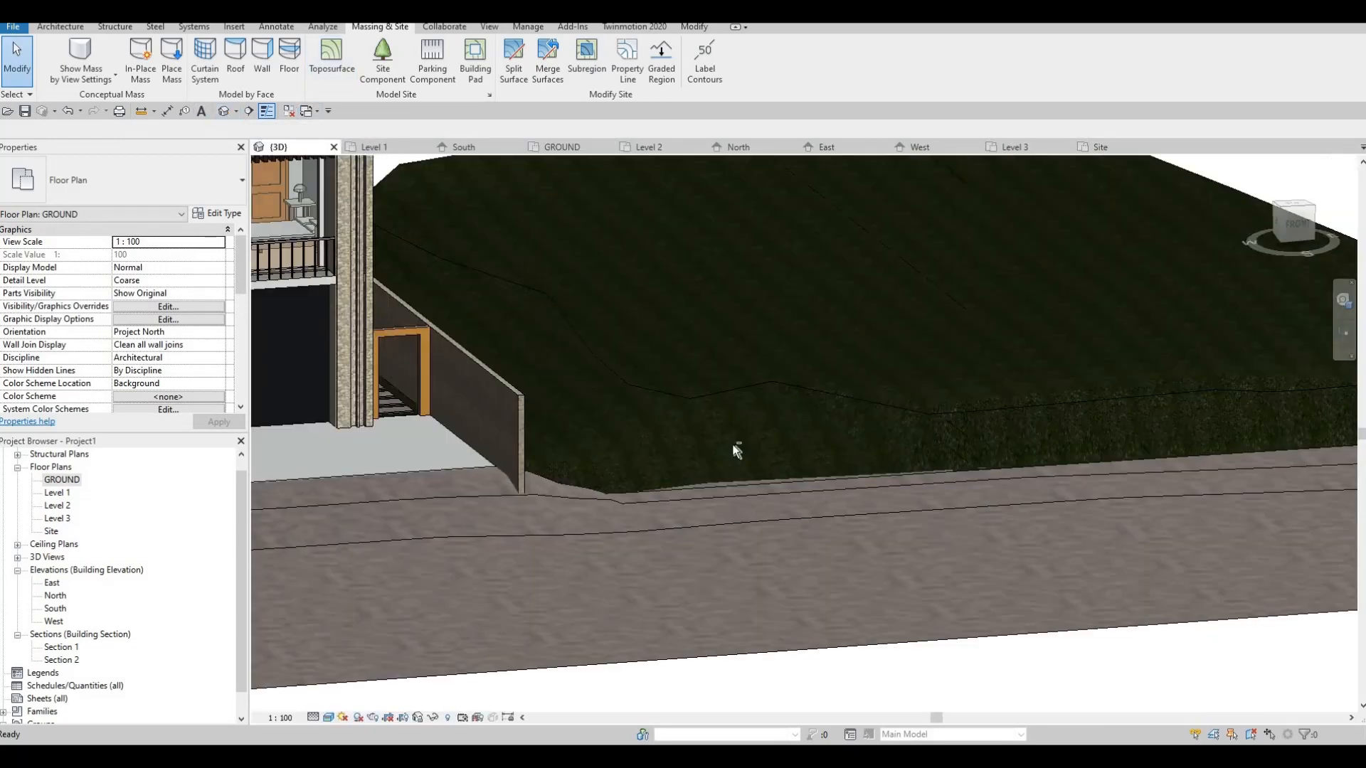
{"action": "key", "text": "Escape"}
- Reopen the grass surface, add points at elevation -1400 along the road edge toward the southeast corner in the GROUND plan, and finish
{"action": "scroll", "coordinate": [638, 445], "scroll_direction": "down", "scroll_amount": 4}
{"action": "middle_click_drag", "start_coordinate": [638, 446], "coordinate": [1205, 460], "text": "shift"}
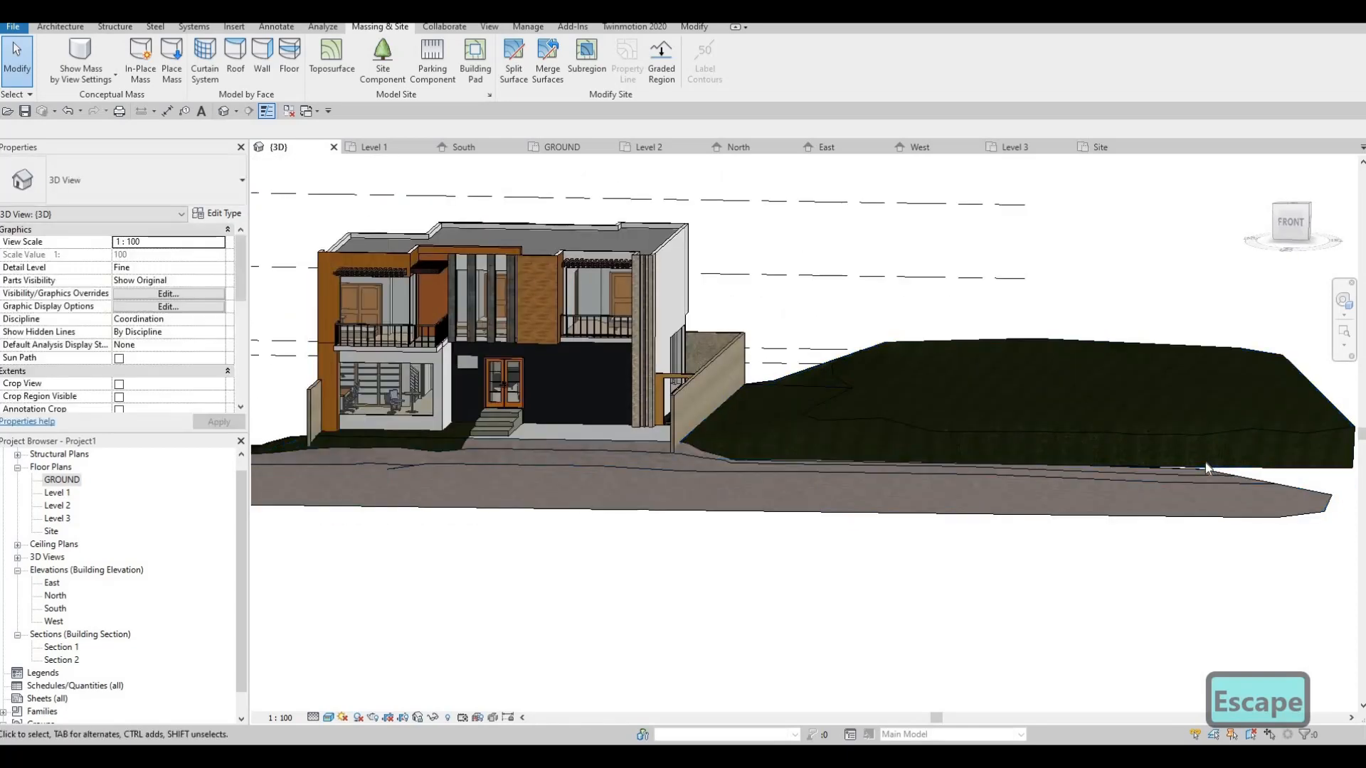
{"action": "left_click", "coordinate": [1211, 468]}
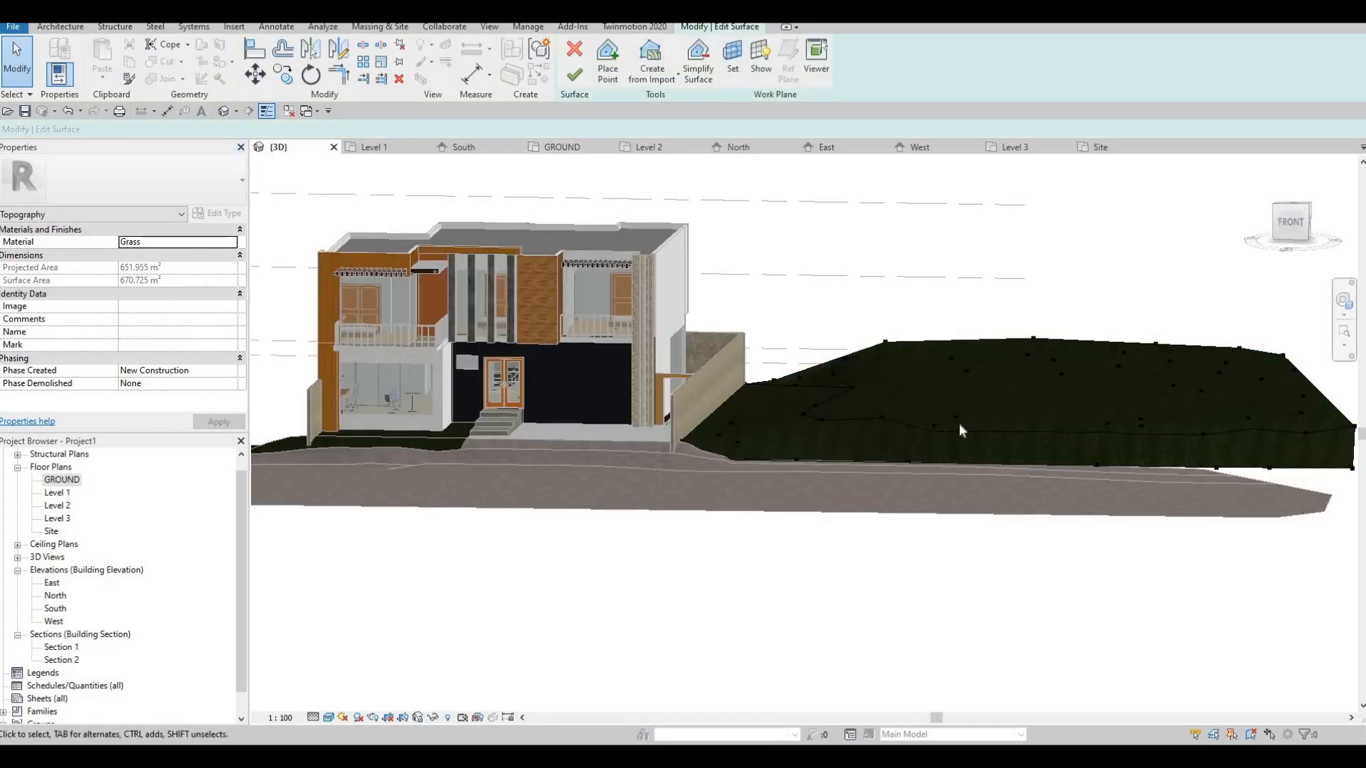
{"action": "left_click", "coordinate": [562, 146]}
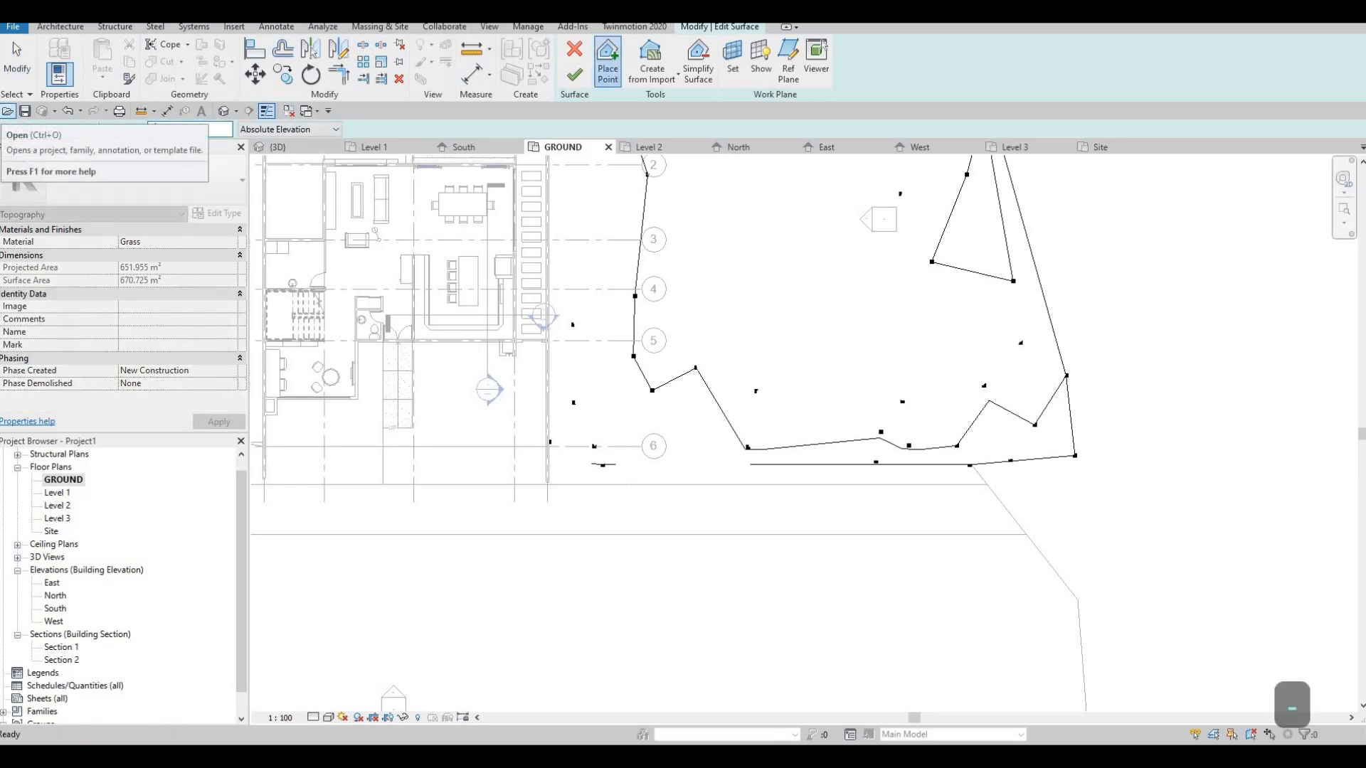
{"action": "type", "text": "1400"}
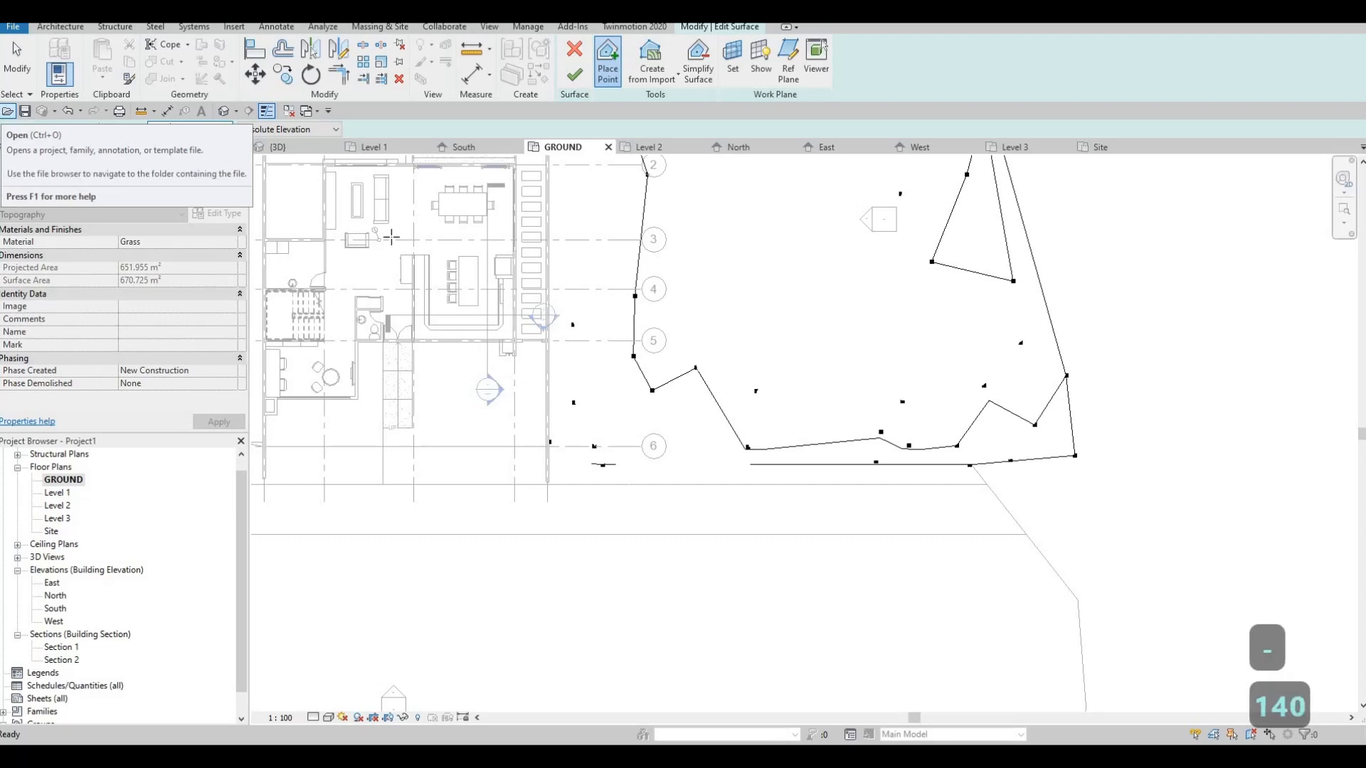
{"action": "left_click", "coordinate": [1058, 548]}
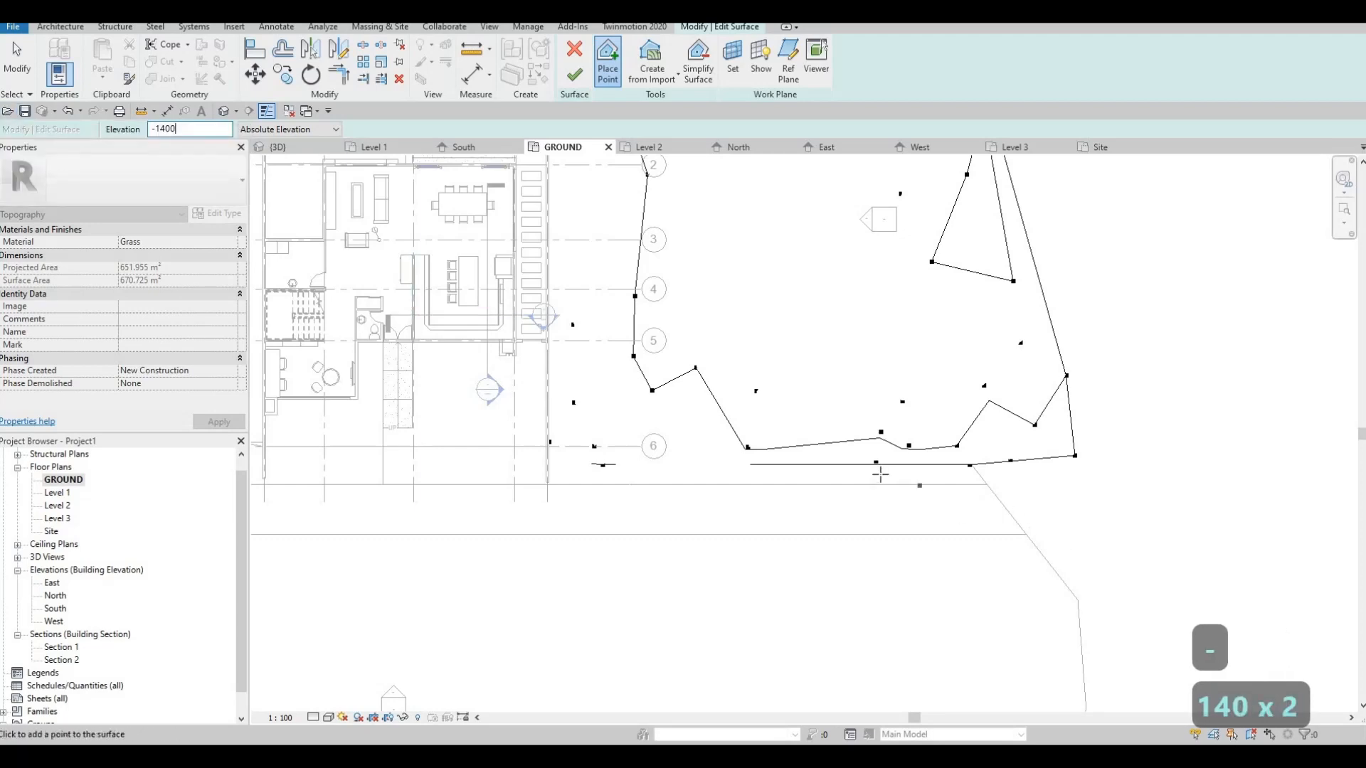
{"action": "left_click", "coordinate": [973, 479]}
{"action": "left_click", "coordinate": [1017, 476]}
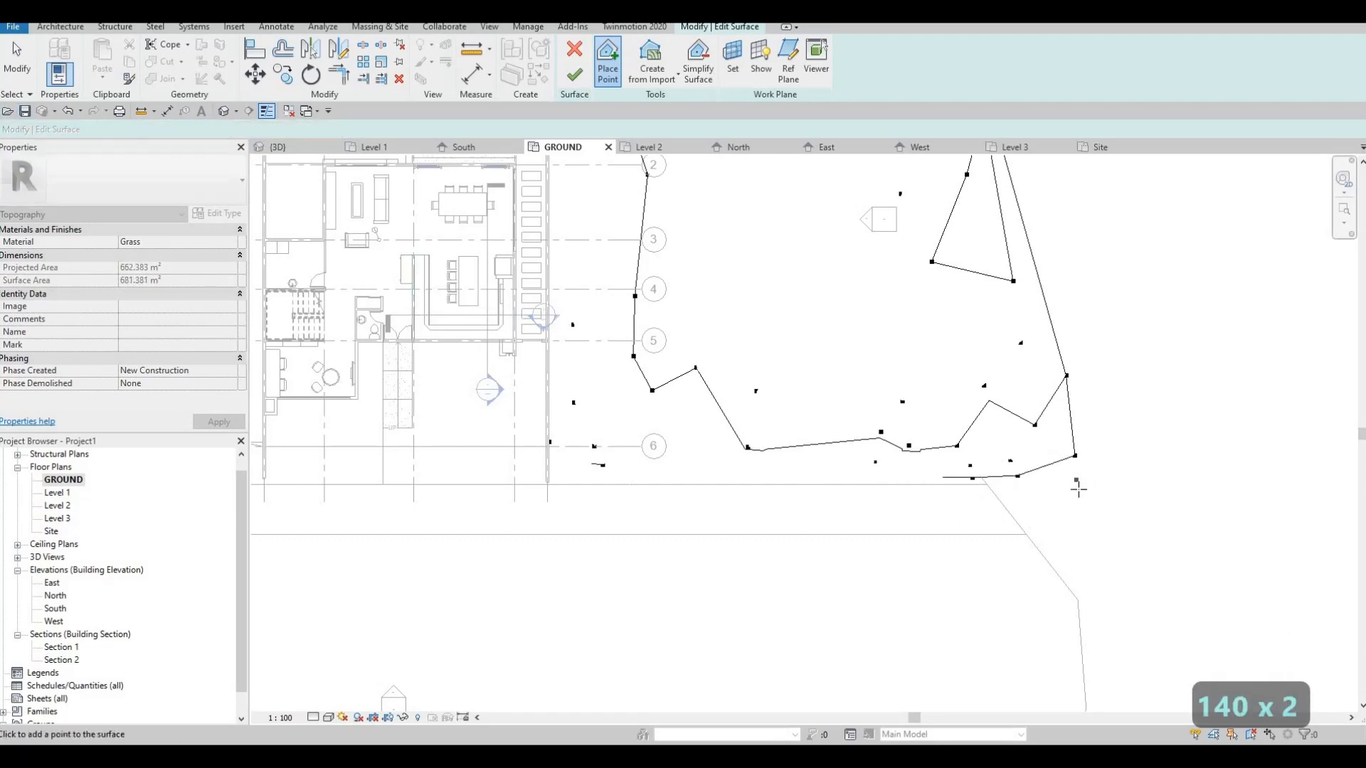
{"action": "left_click", "coordinate": [1076, 481]}
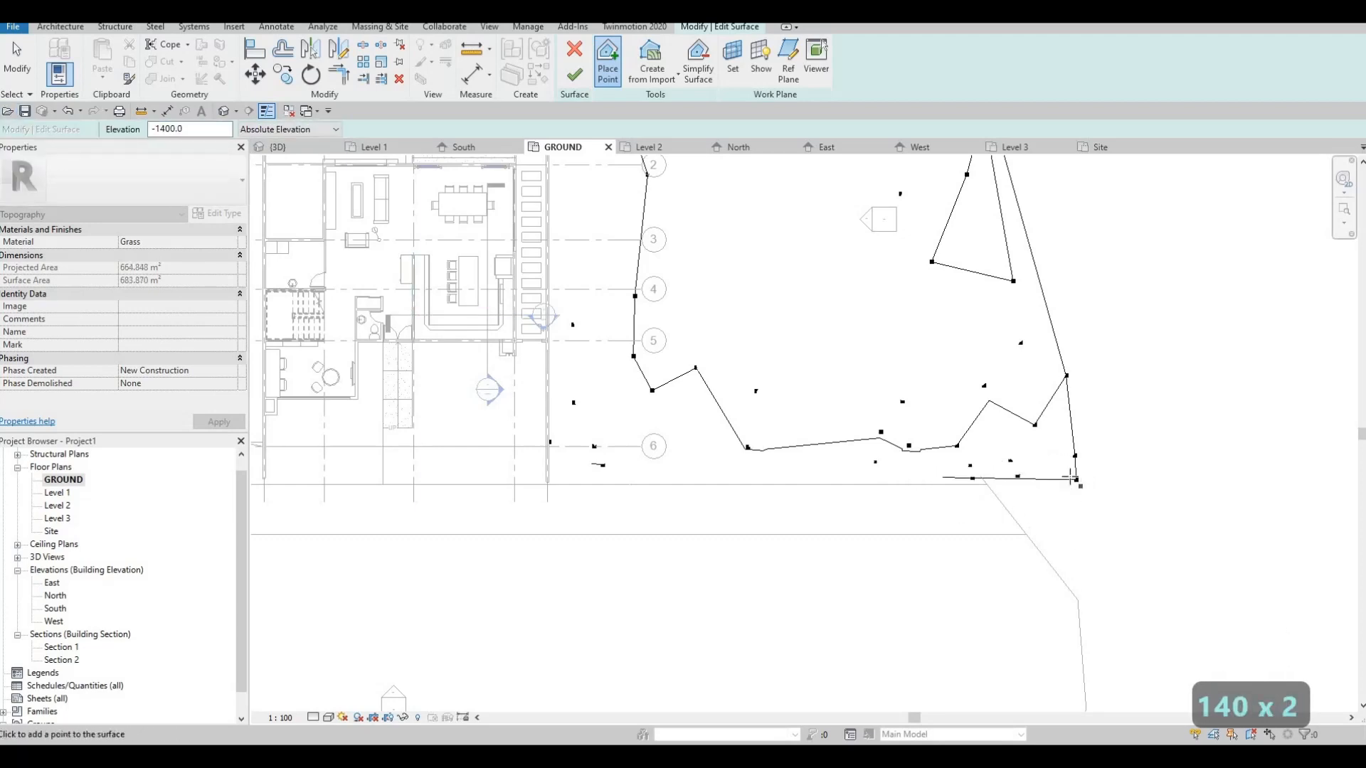
{"action": "left_click", "coordinate": [575, 74]}
{"action": "key", "text": "Escape"}
{"action": "key", "text": "Escape"}
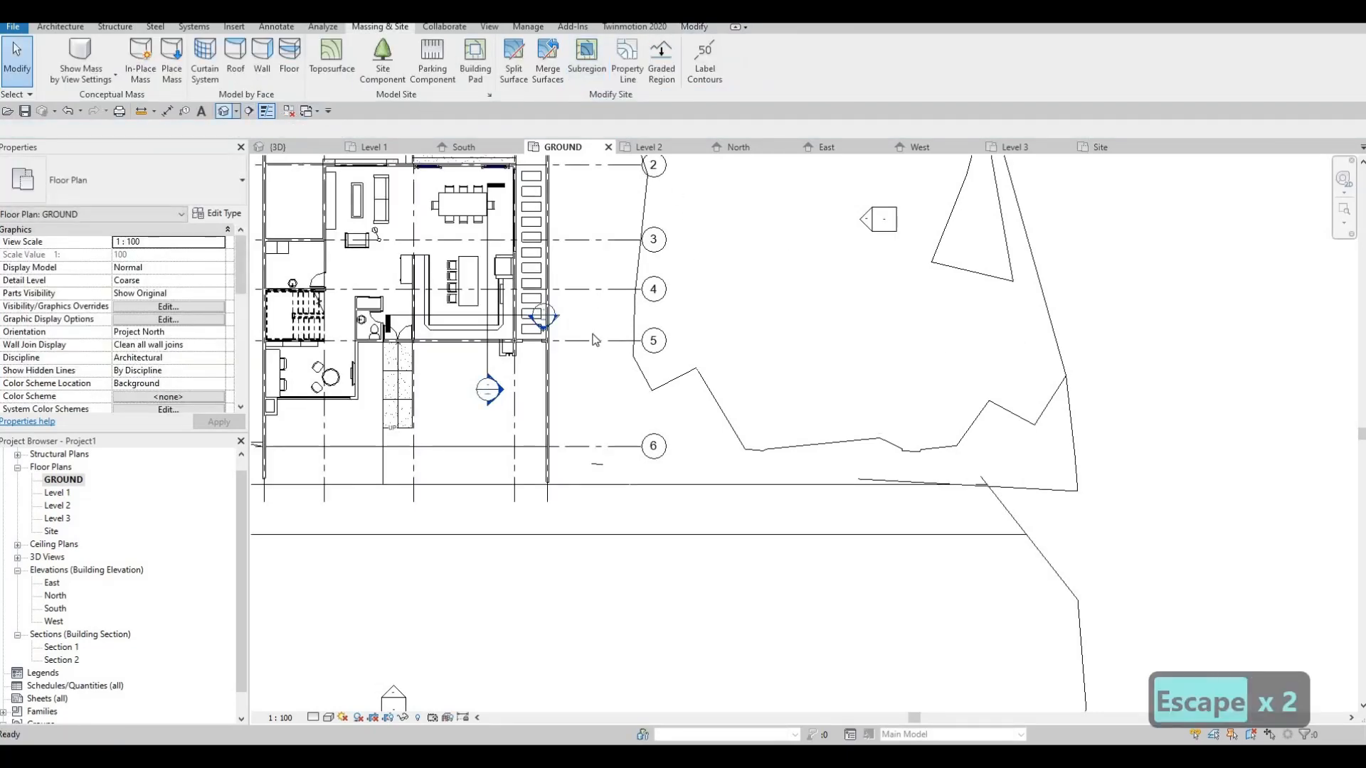
- Examine in the 3D view how the grass slope, road surface and border walls meet across the front of the house
{"action": "left_click", "coordinate": [277, 147]}
{"action": "middle_click_drag", "start_coordinate": [669, 337], "coordinate": [599, 419], "text": "shift"}
{"action": "middle_click_drag", "start_coordinate": [925, 417], "coordinate": [878, 458], "text": "shift"}
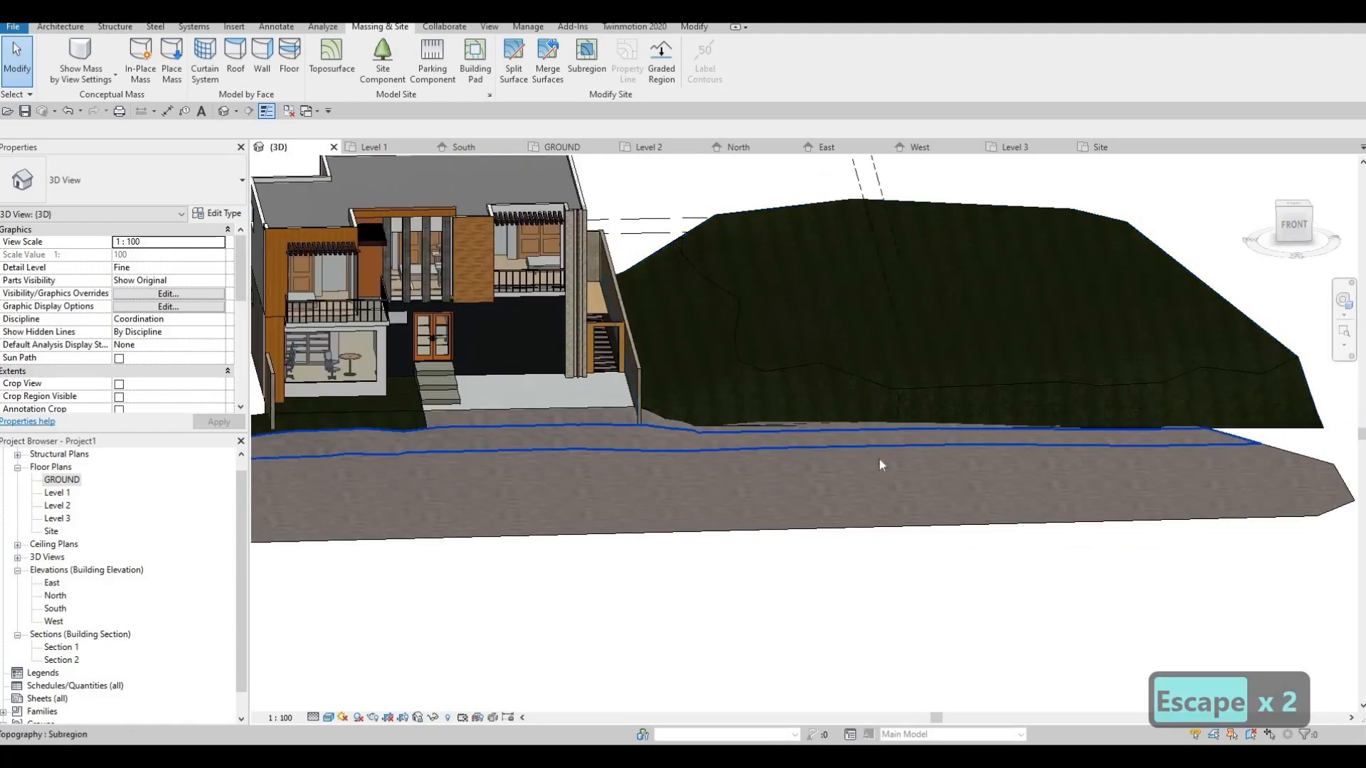
{"action": "scroll", "coordinate": [877, 461], "scroll_direction": "up", "scroll_amount": 2}
{"action": "scroll", "coordinate": [832, 491], "scroll_direction": "down", "scroll_amount": 5}
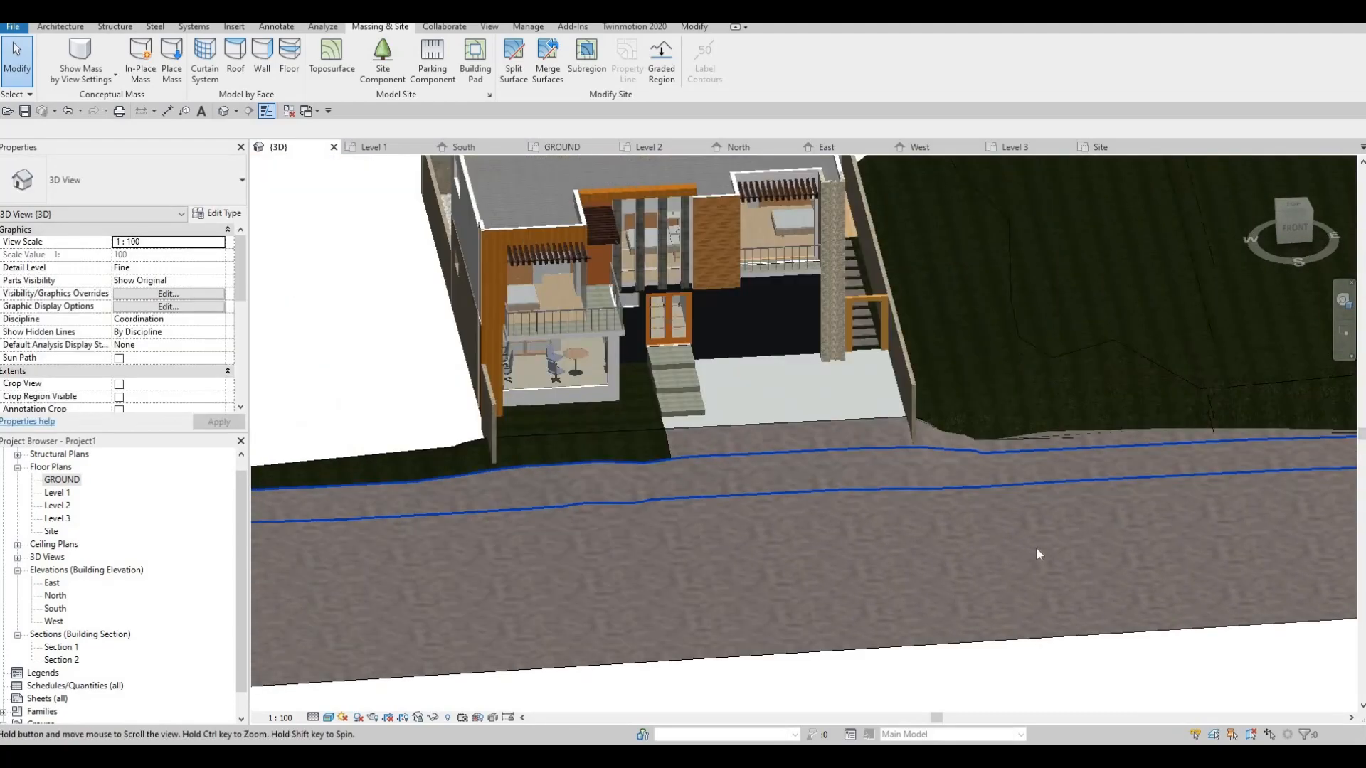
{"action": "middle_click_drag", "start_coordinate": [1036, 548], "coordinate": [860, 536], "text": "shift"}
{"action": "middle_click_drag", "start_coordinate": [793, 585], "coordinate": [694, 587], "text": "shift"}
{"action": "middle_click_drag", "start_coordinate": [693, 587], "coordinate": [795, 571]}
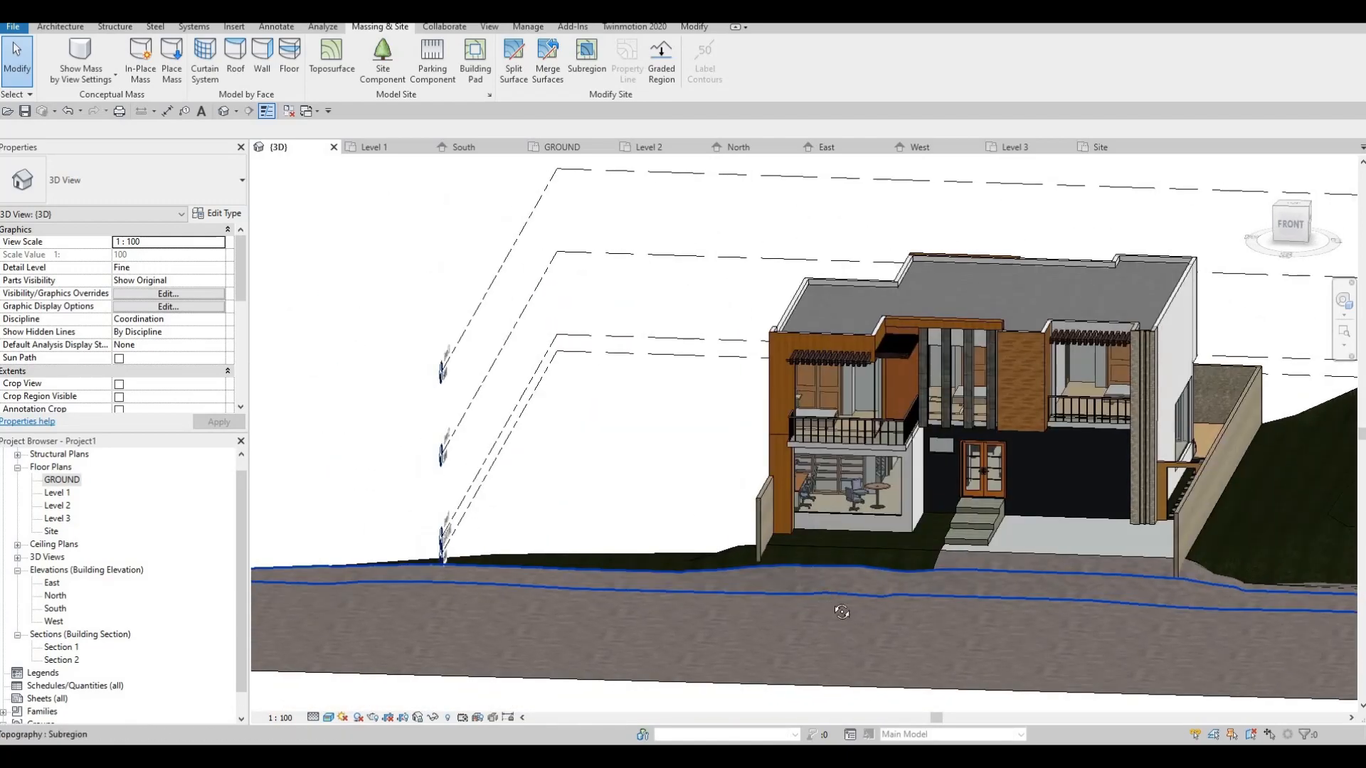
{"action": "middle_click_drag", "start_coordinate": [945, 609], "coordinate": [966, 578], "text": "shift"}
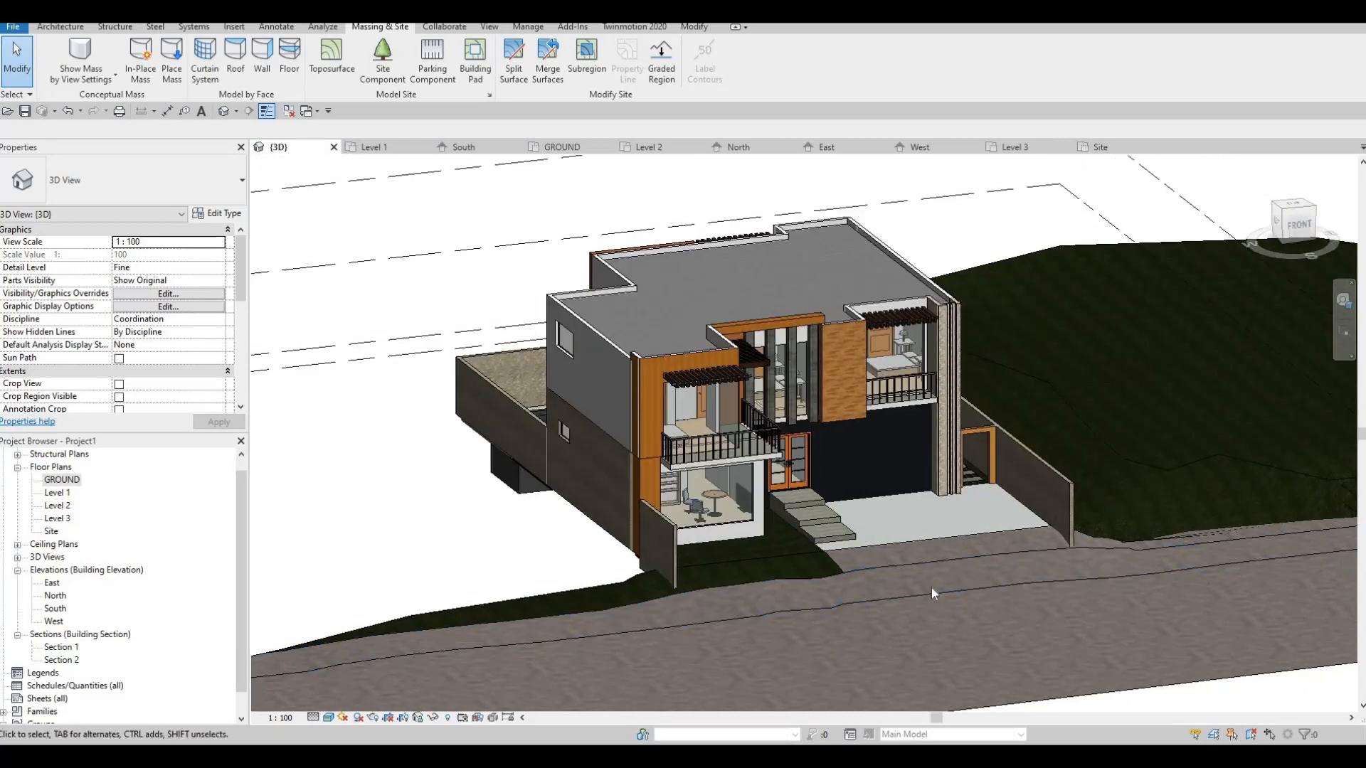
- Open the boundary sketch of the concrete subregion along the road for editing in the GROUND plan
{"action": "left_click", "coordinate": [937, 561]}
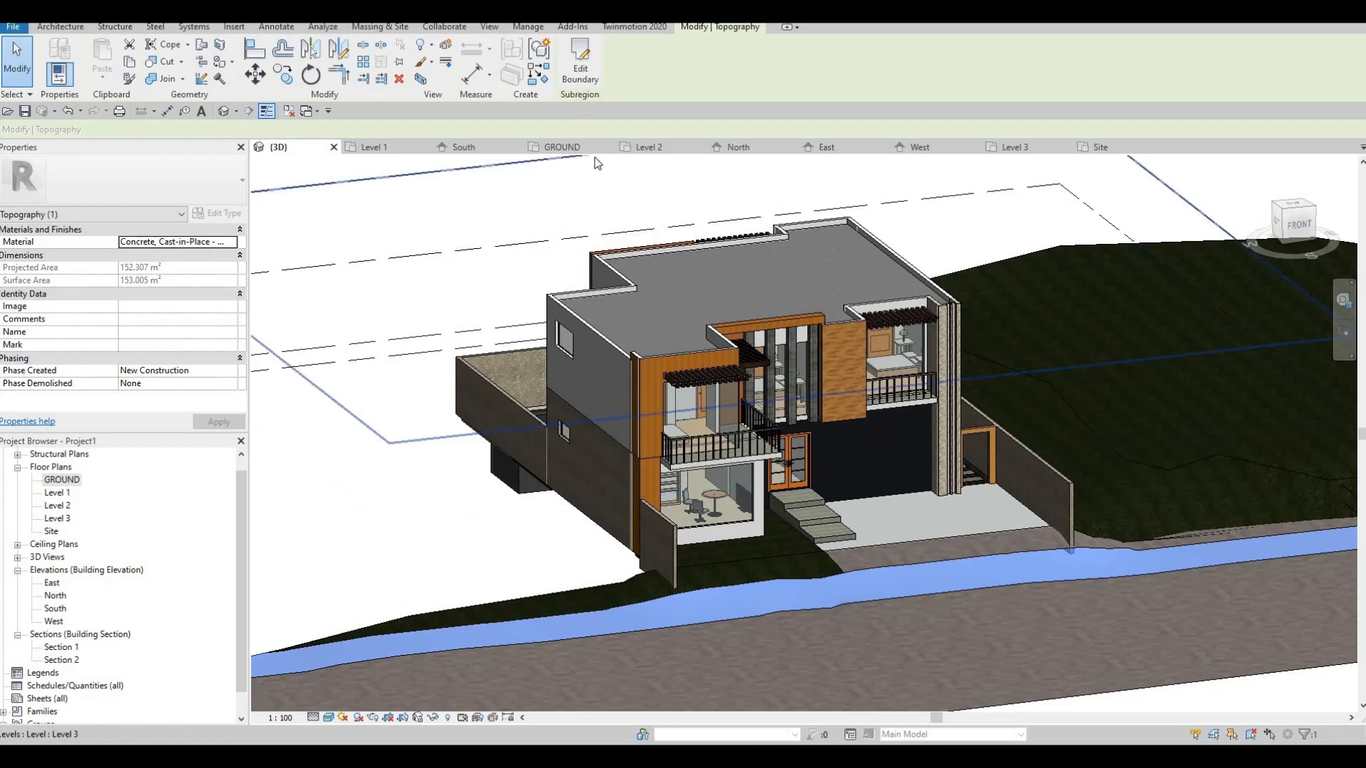
{"action": "left_click", "coordinate": [581, 74]}
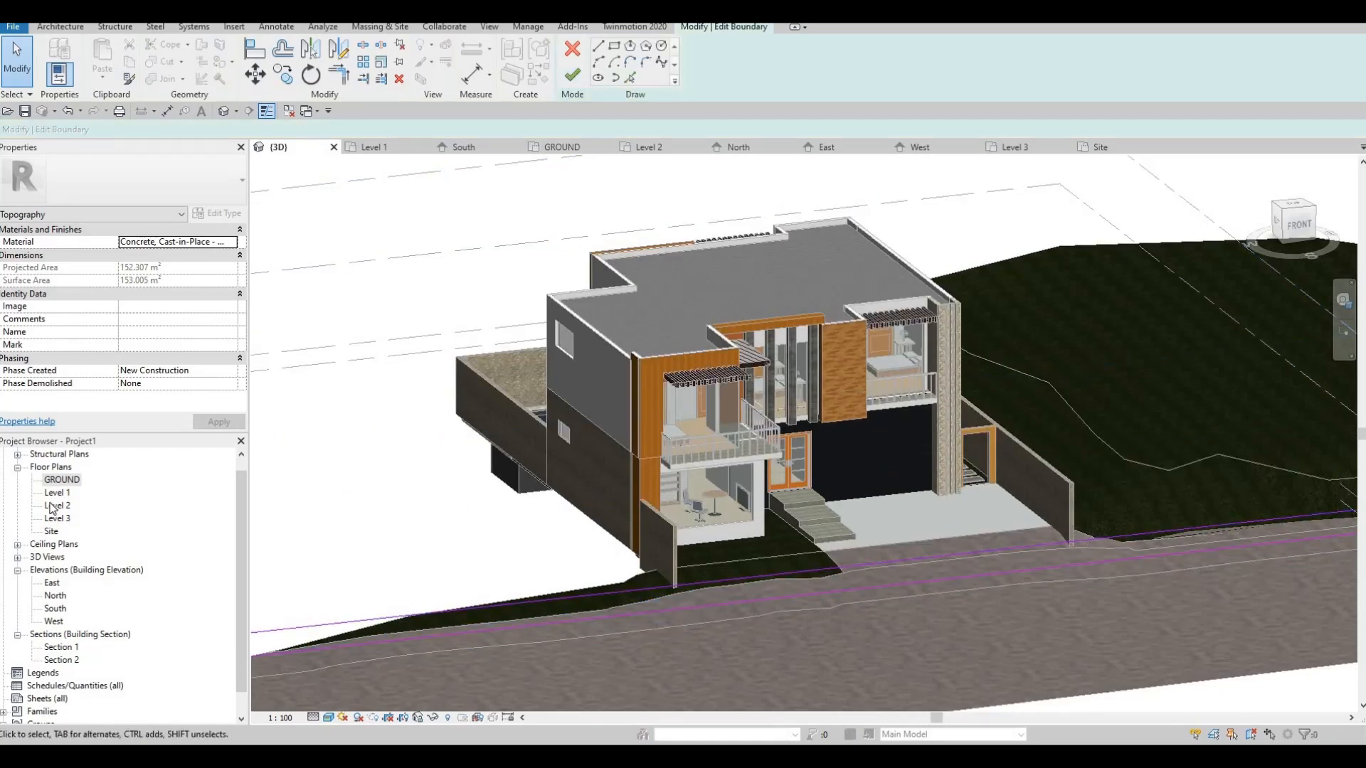
{"action": "double_click", "coordinate": [63, 480]}
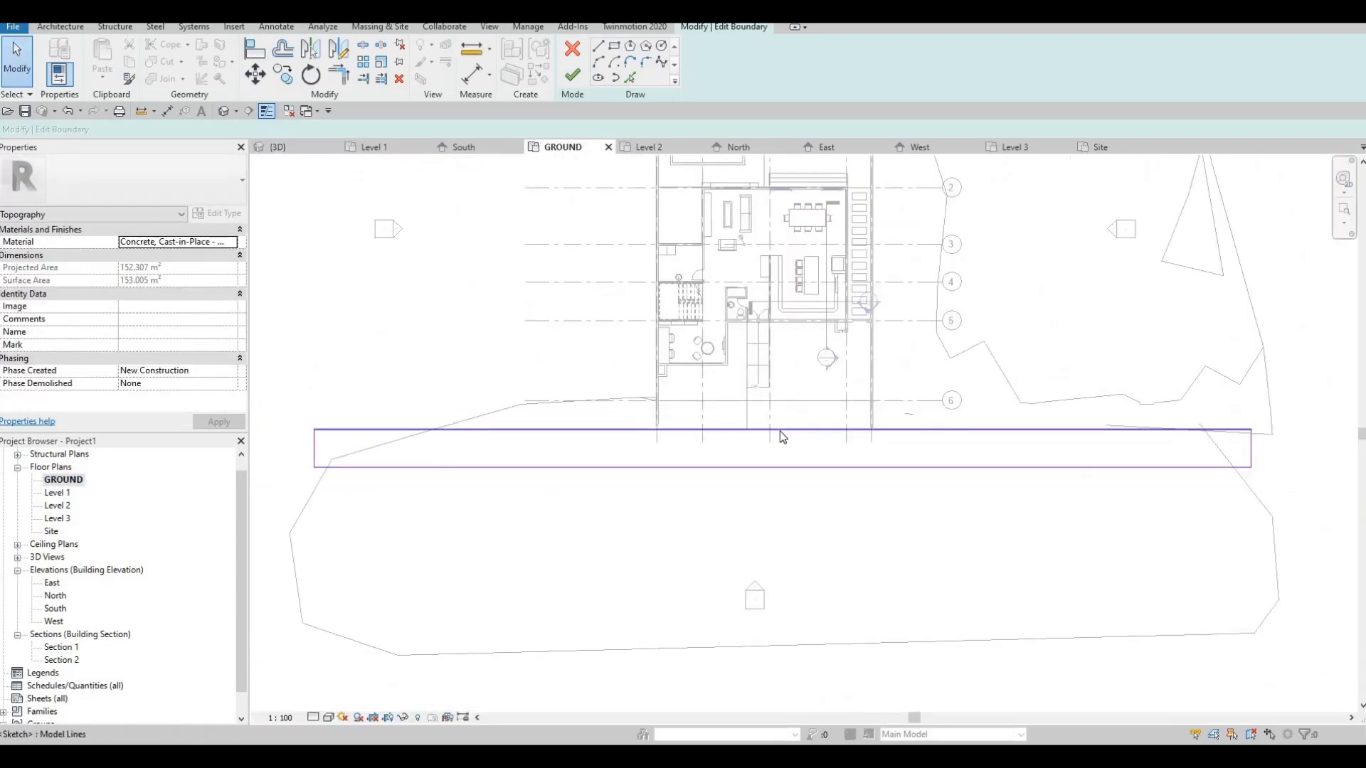
{"action": "left_click", "coordinate": [780, 431]}
{"action": "key", "text": "Escape"}
- Sketch a vertical boundary line across the full width of the concrete strip, just east of grid C
{"action": "left_click", "coordinate": [599, 46]}
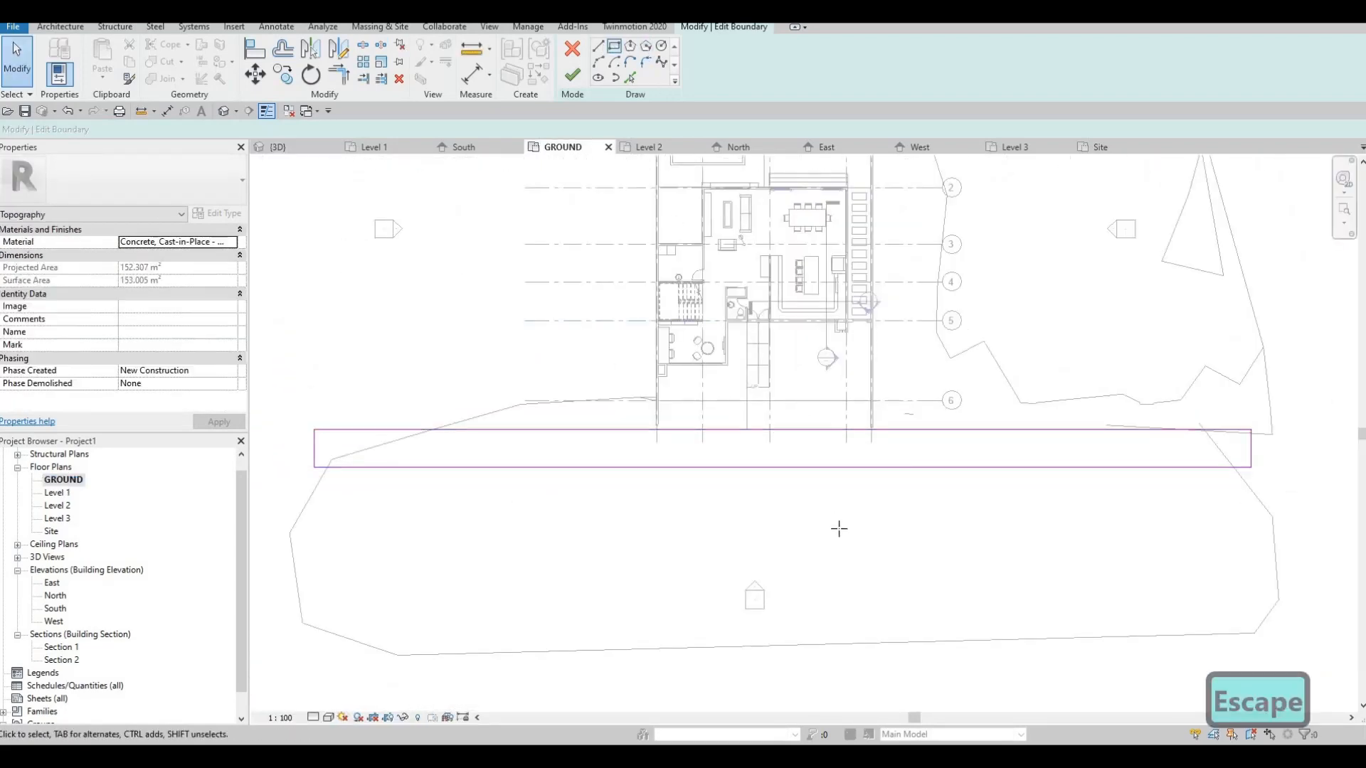
{"action": "scroll", "coordinate": [818, 427], "scroll_direction": "up", "scroll_amount": 3}
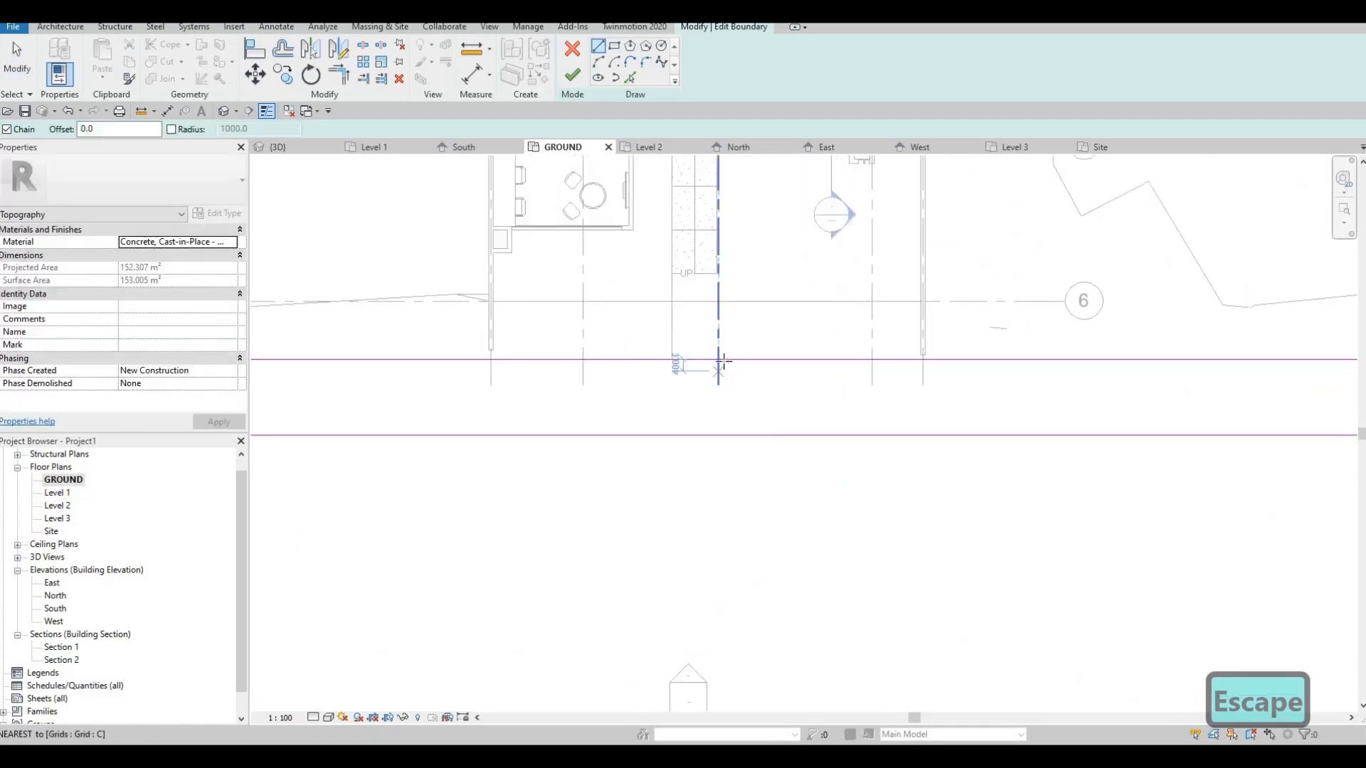
{"action": "left_click", "coordinate": [729, 359]}
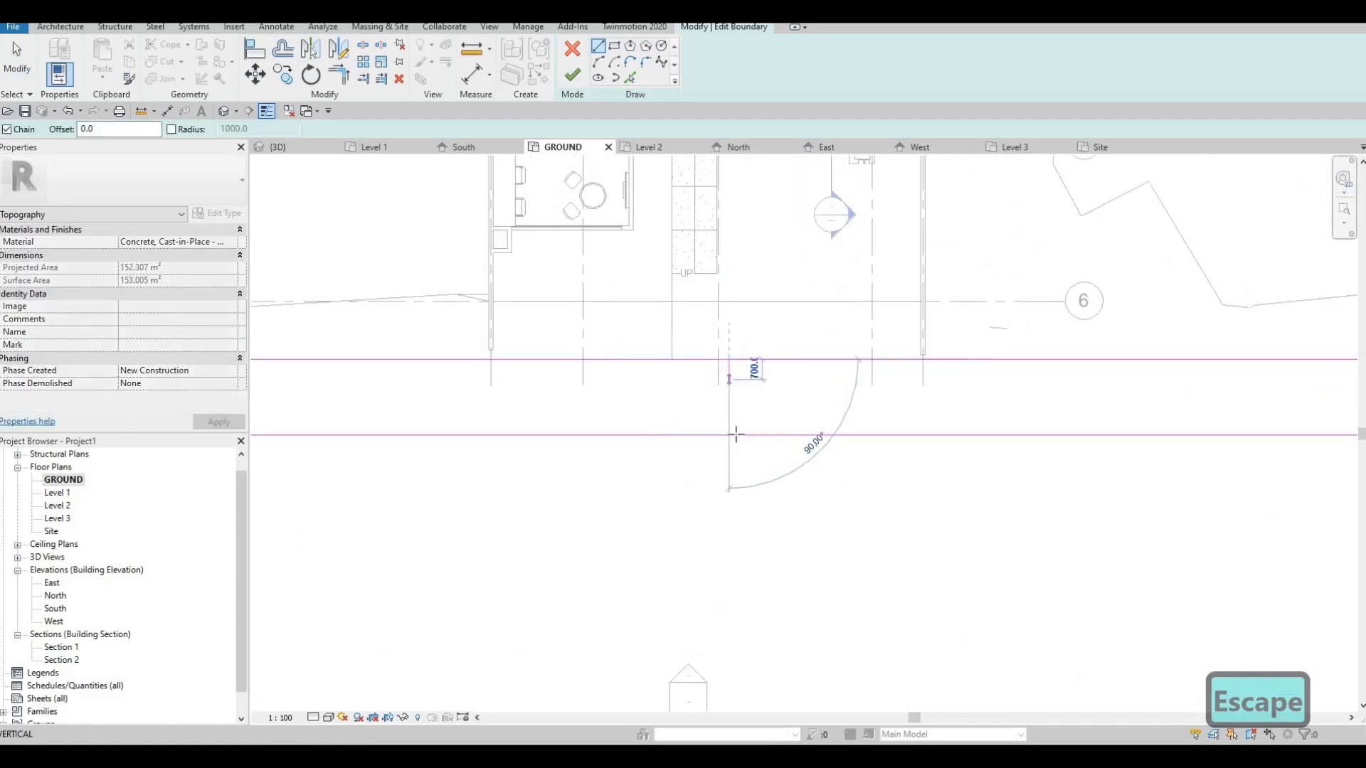
{"action": "left_click", "coordinate": [728, 434]}
{"action": "key", "text": "Escape"}
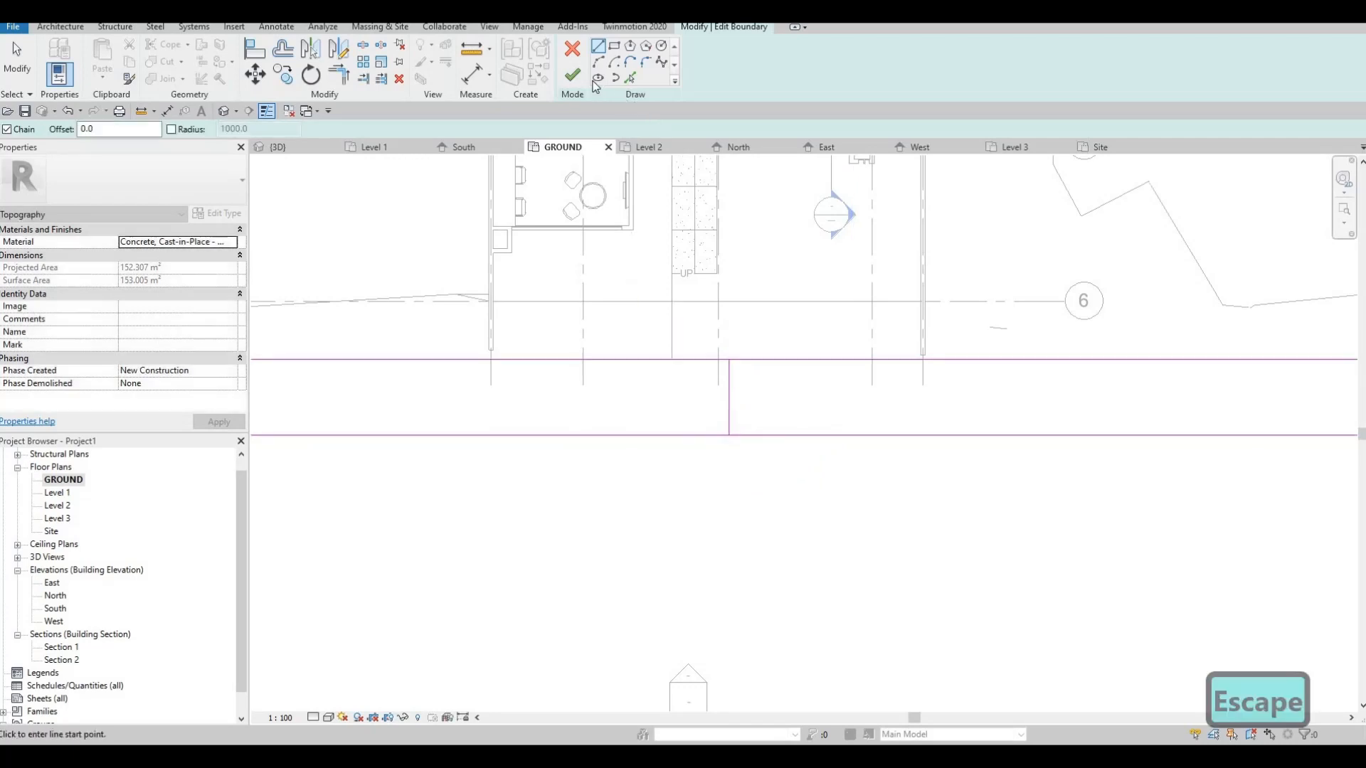
{"action": "key", "text": "Escape"}
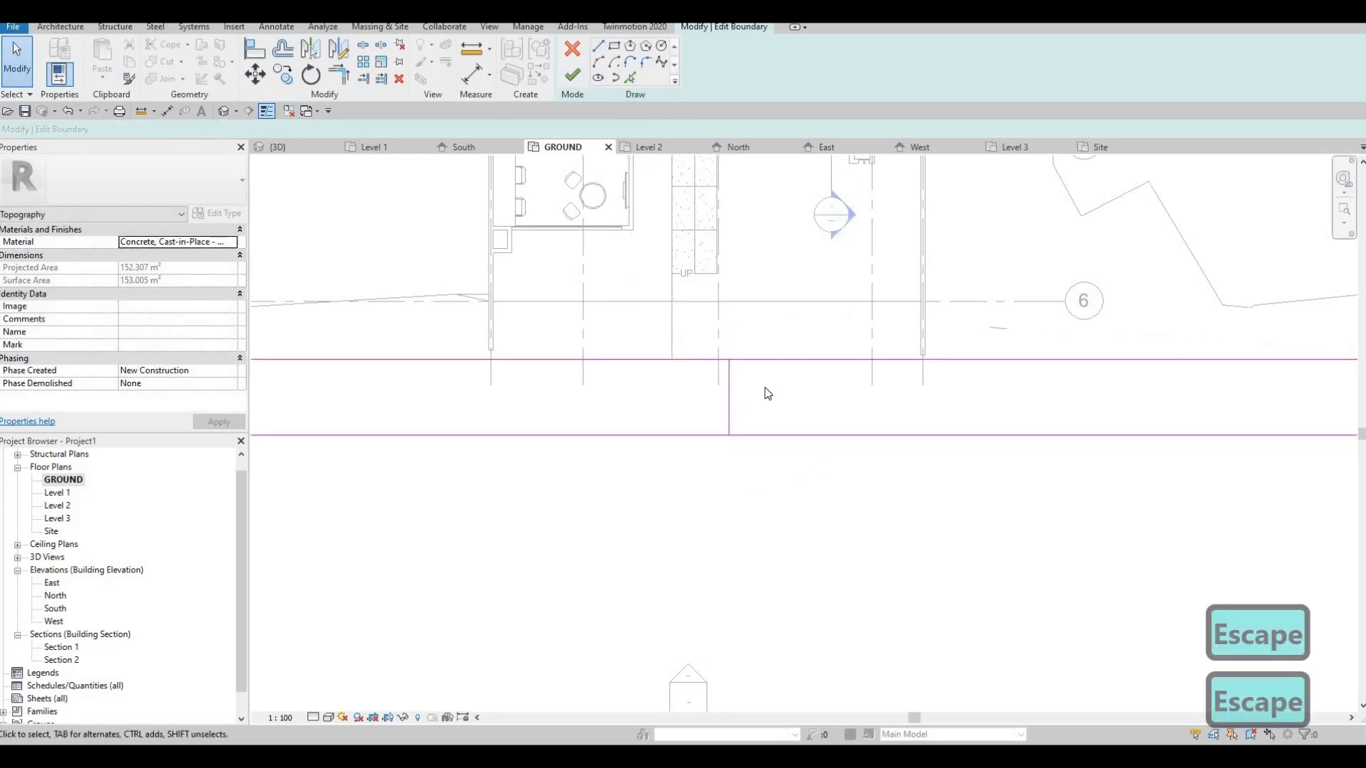
- Trim the strip's two long edges to the new cross line, keeping the part west of it
{"action": "key", "text": "t"}
{"action": "key", "text": "r"}
{"action": "left_click", "coordinate": [731, 361]}
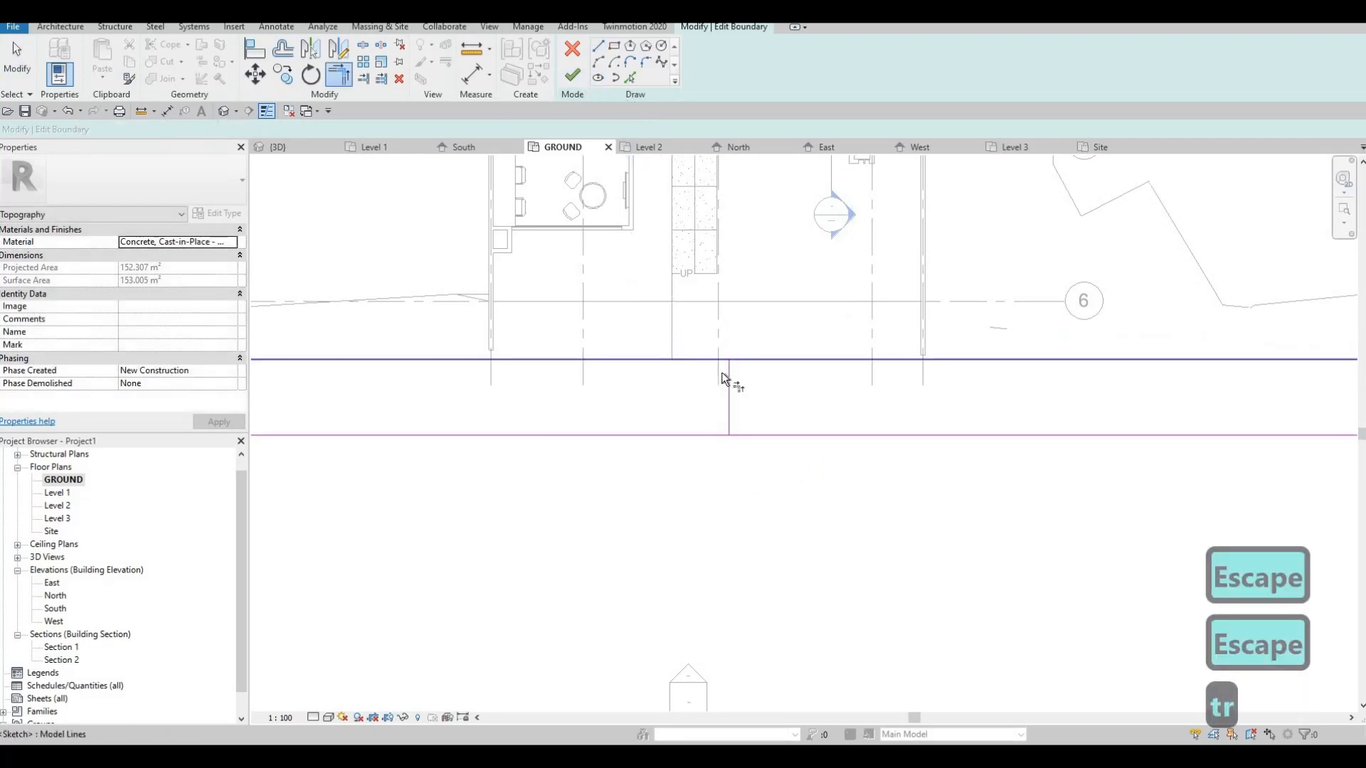
{"action": "left_click", "coordinate": [705, 432]}
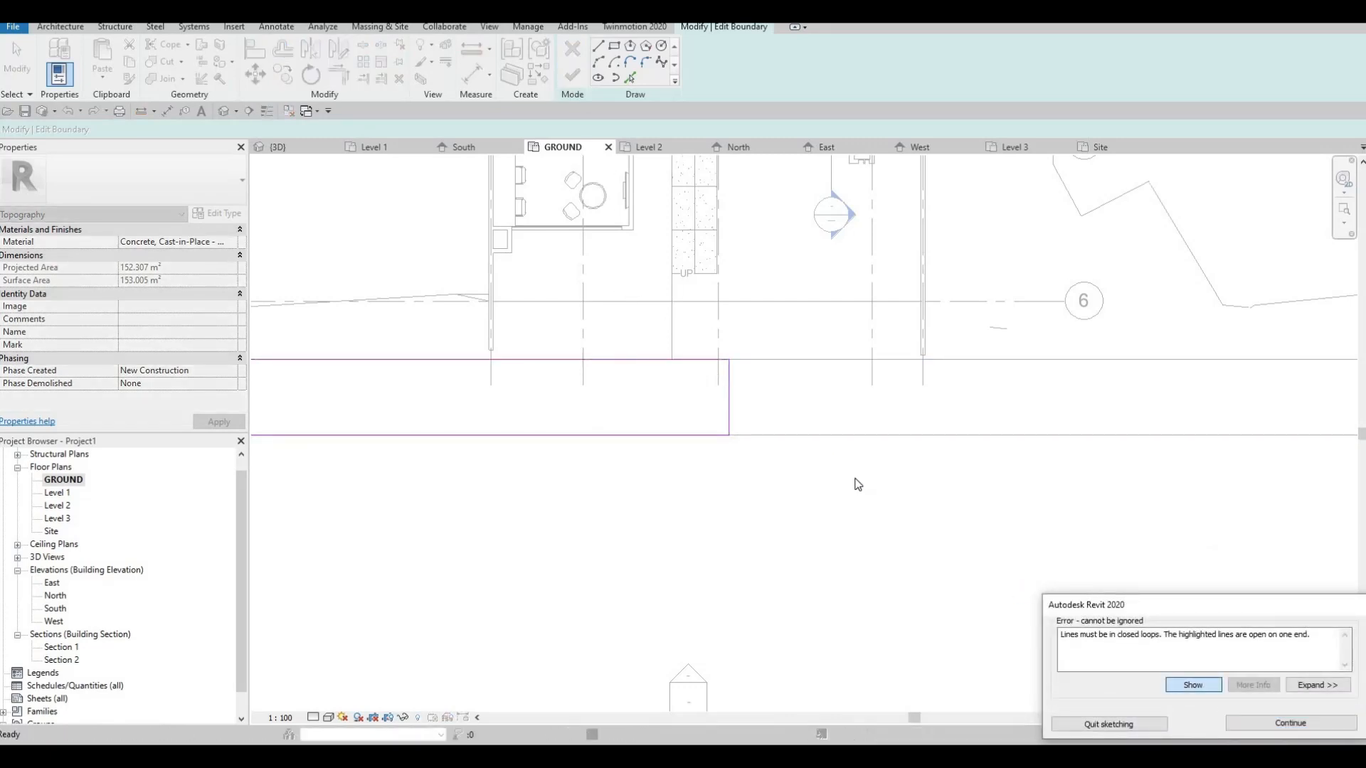
{"action": "key", "text": "Escape"}
{"action": "key", "text": "Escape"}
- Delete the leftover vertical boundary line at the strip's former east end
{"action": "left_click", "coordinate": [821, 437]}
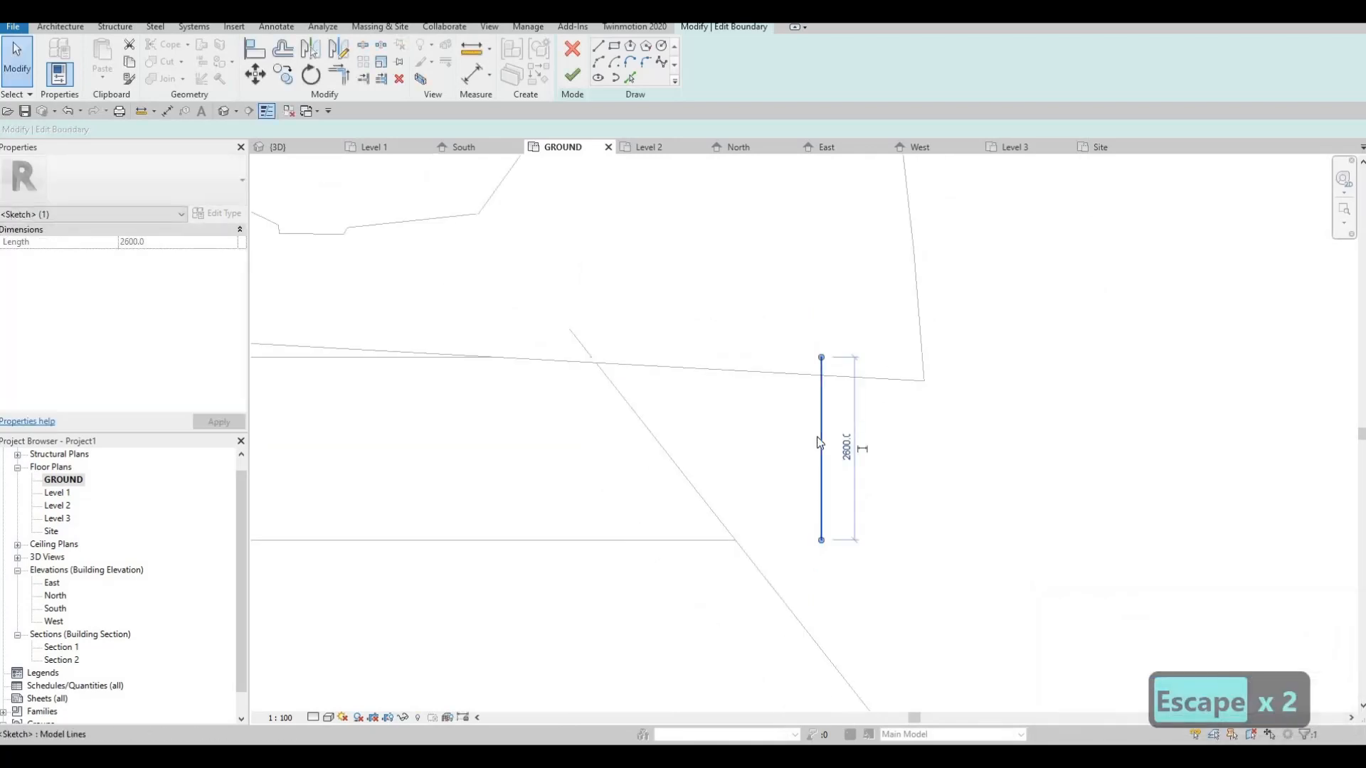
{"action": "key", "text": "Delete"}
{"action": "scroll", "coordinate": [933, 432], "scroll_direction": "down", "scroll_amount": 5}
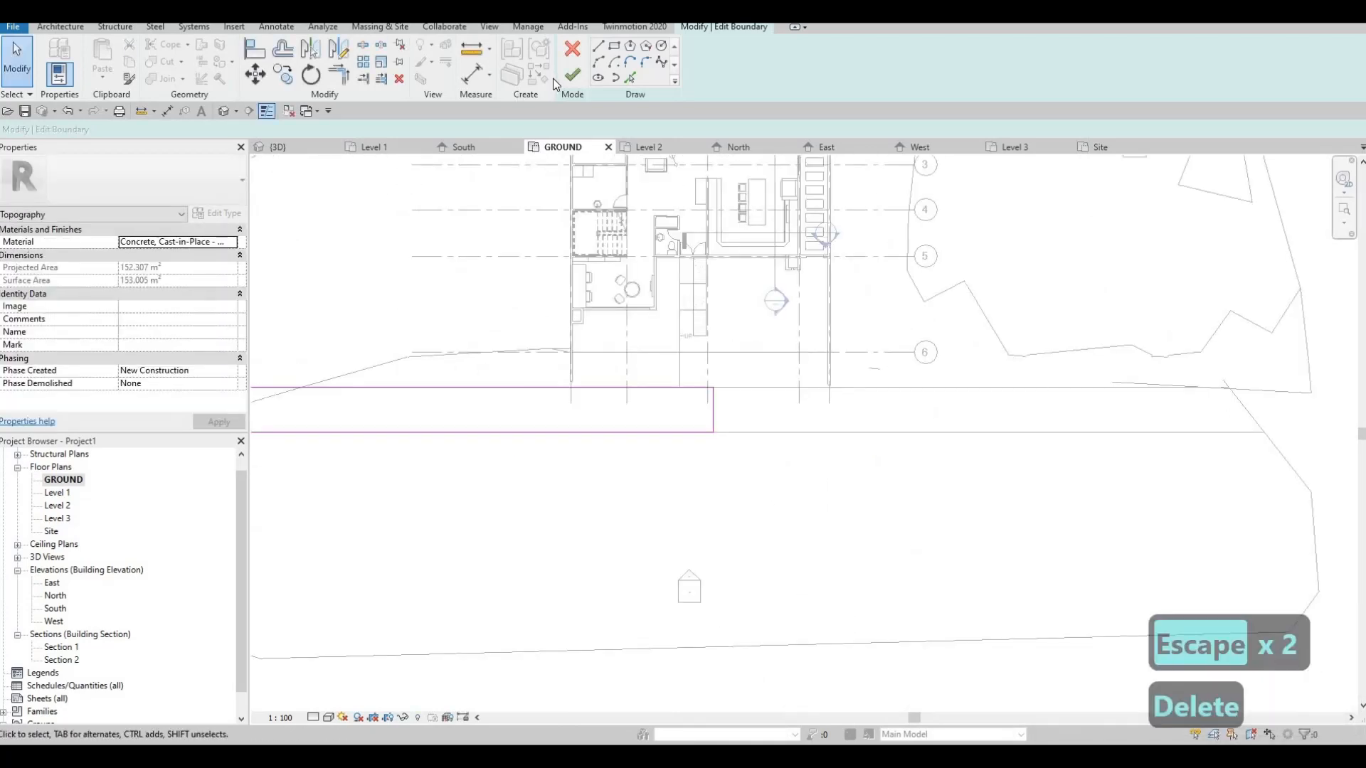
- Finish the boundary edit of the shortened concrete subregion along the road and check the strip's material
{"action": "left_click", "coordinate": [572, 78]}
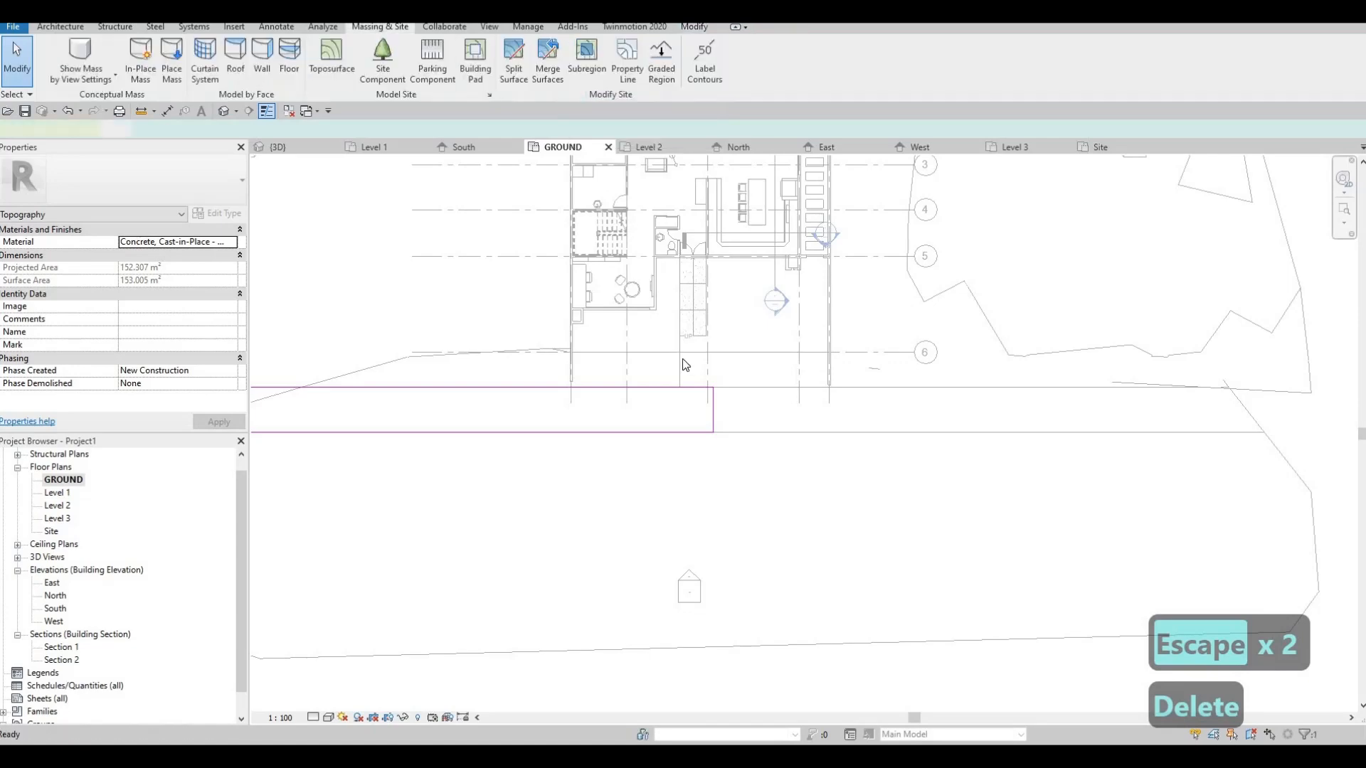
{"action": "key", "text": "Escape"}
{"action": "key", "text": "Escape"}
{"action": "left_click", "coordinate": [532, 388]}
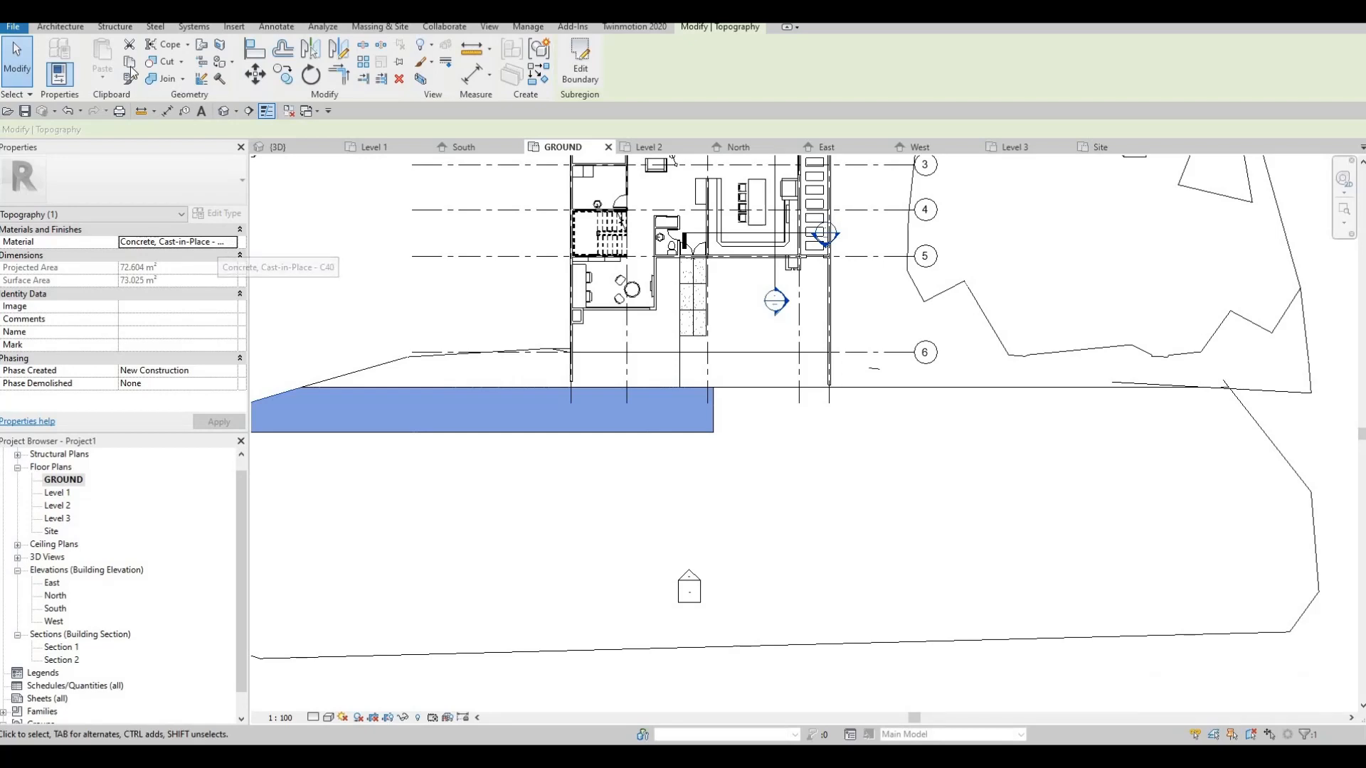
{"action": "left_click", "coordinate": [59, 27]}
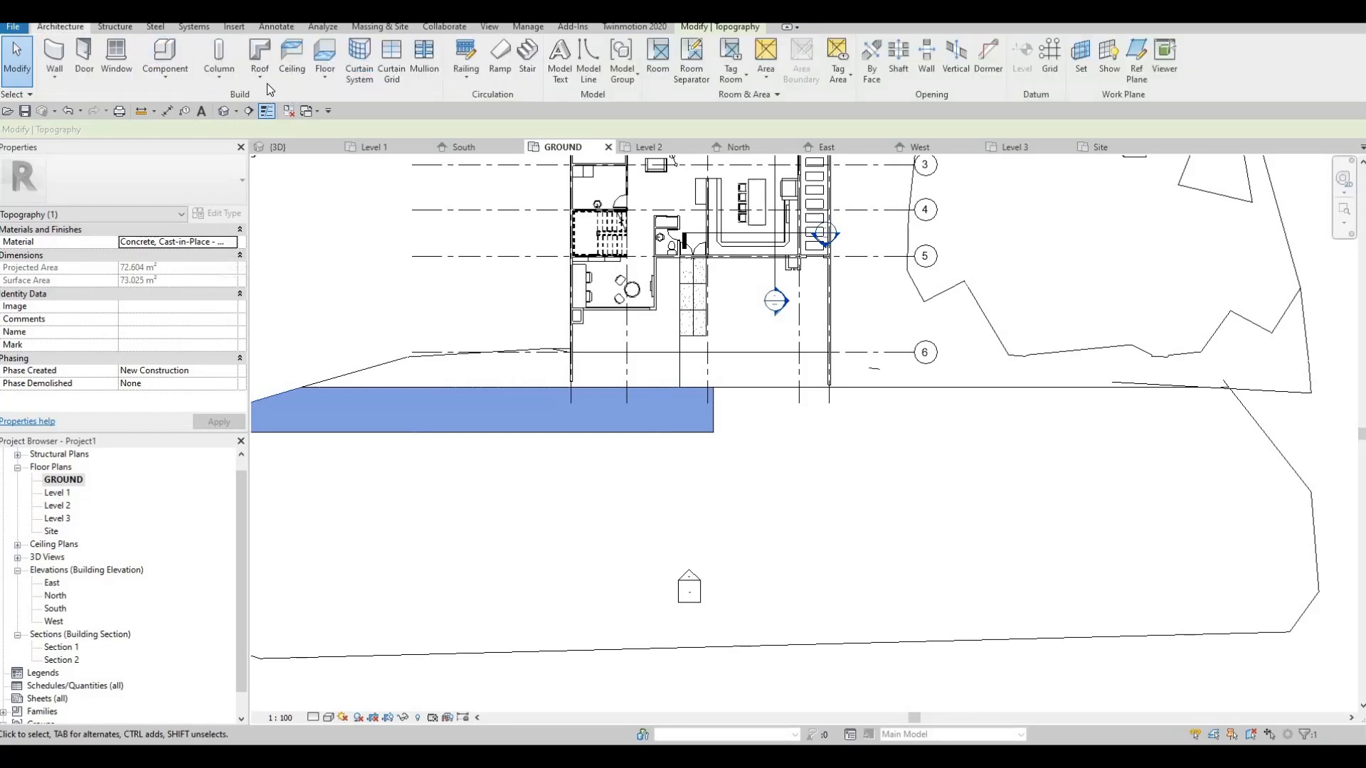
{"action": "key", "text": "Escape"}
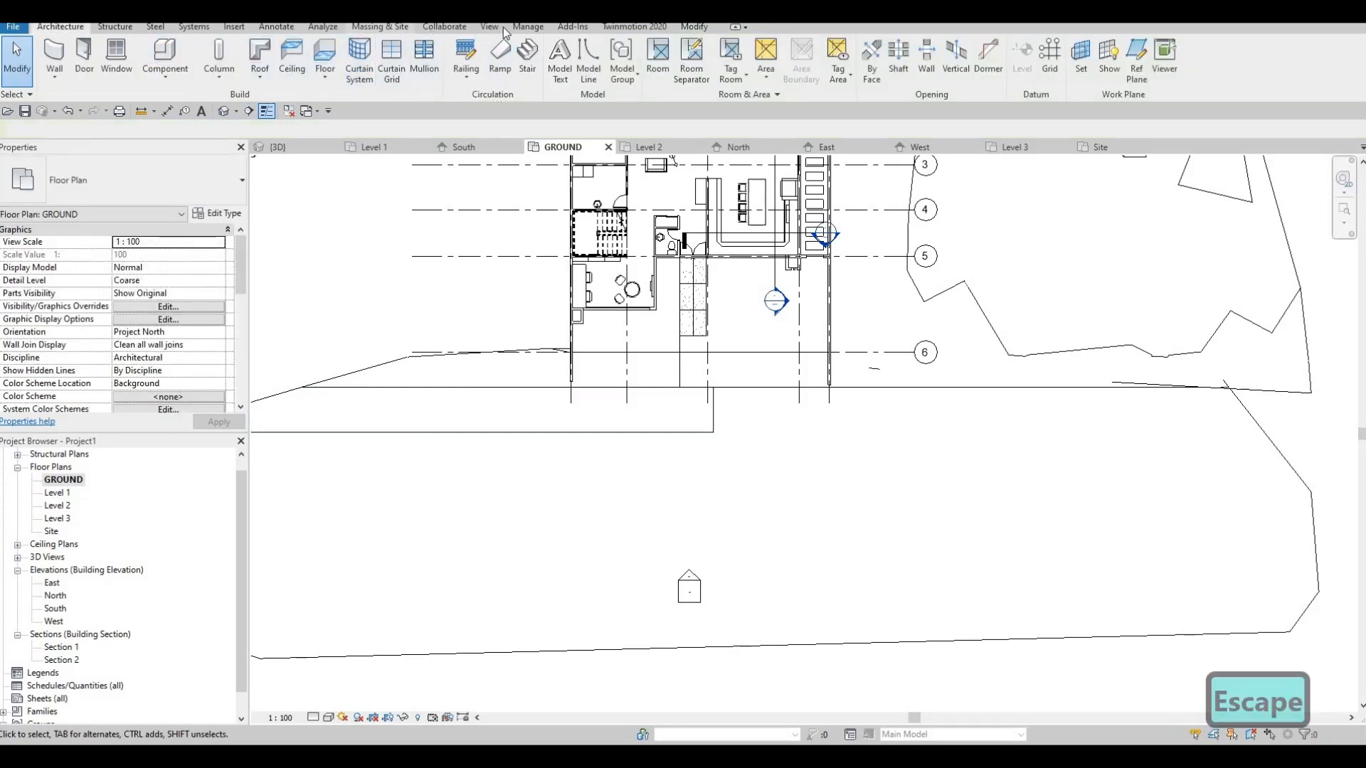
{"action": "left_click", "coordinate": [401, 29]}
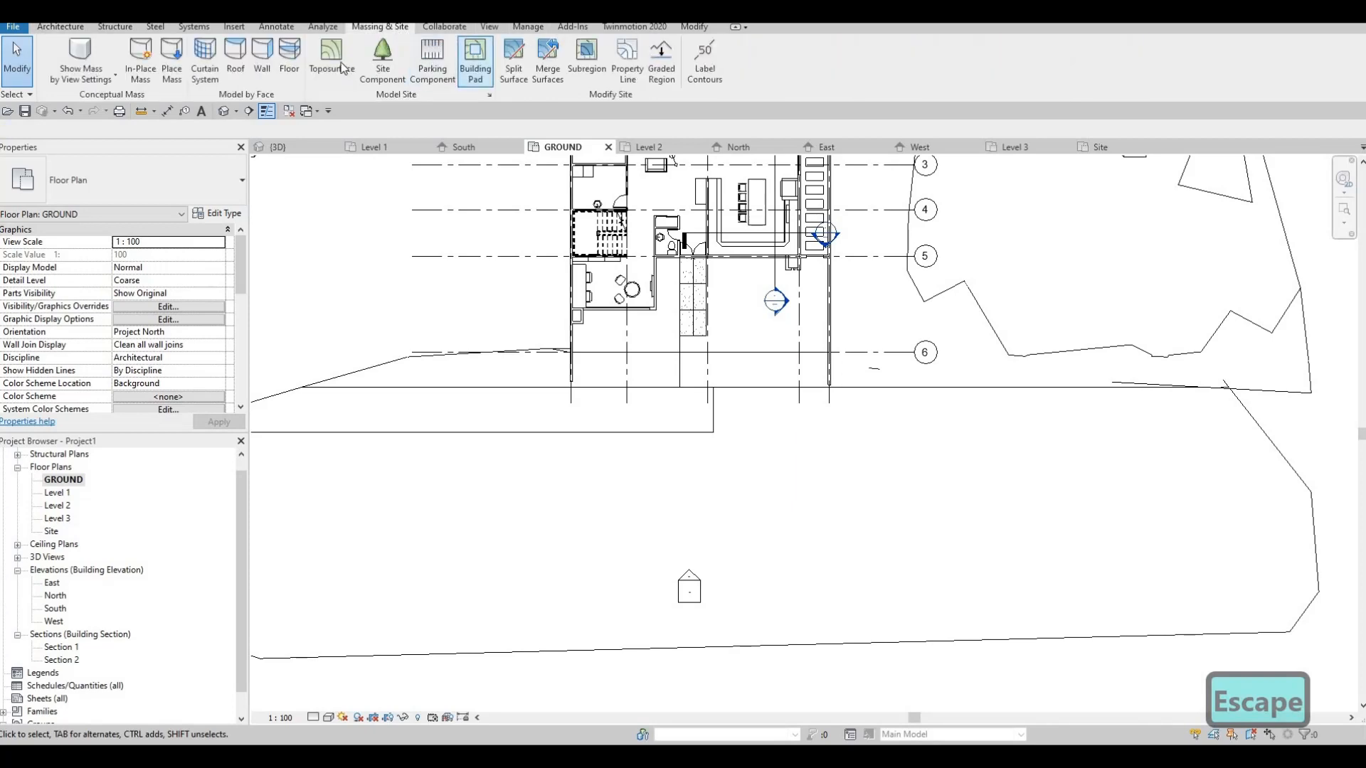
{"action": "left_click", "coordinate": [332, 57]}
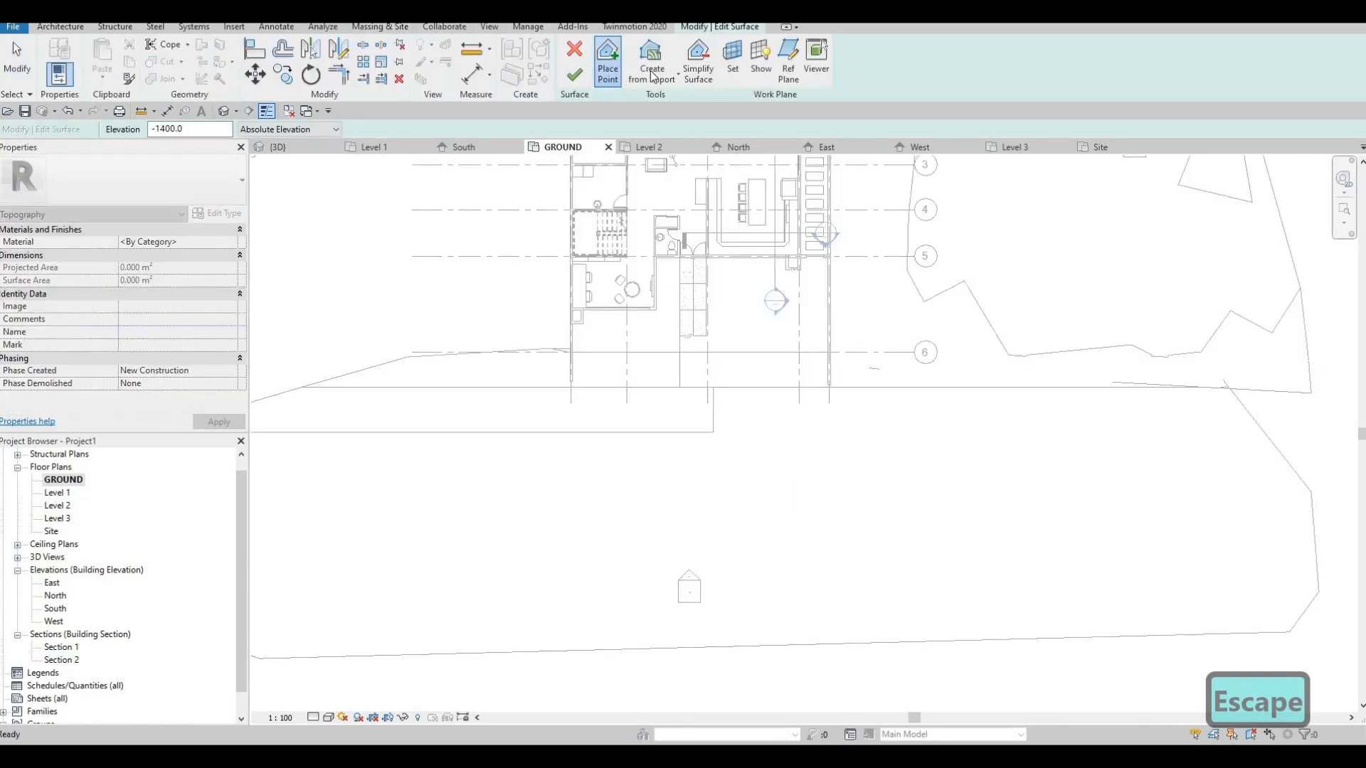
{"action": "key", "text": "Escape"}
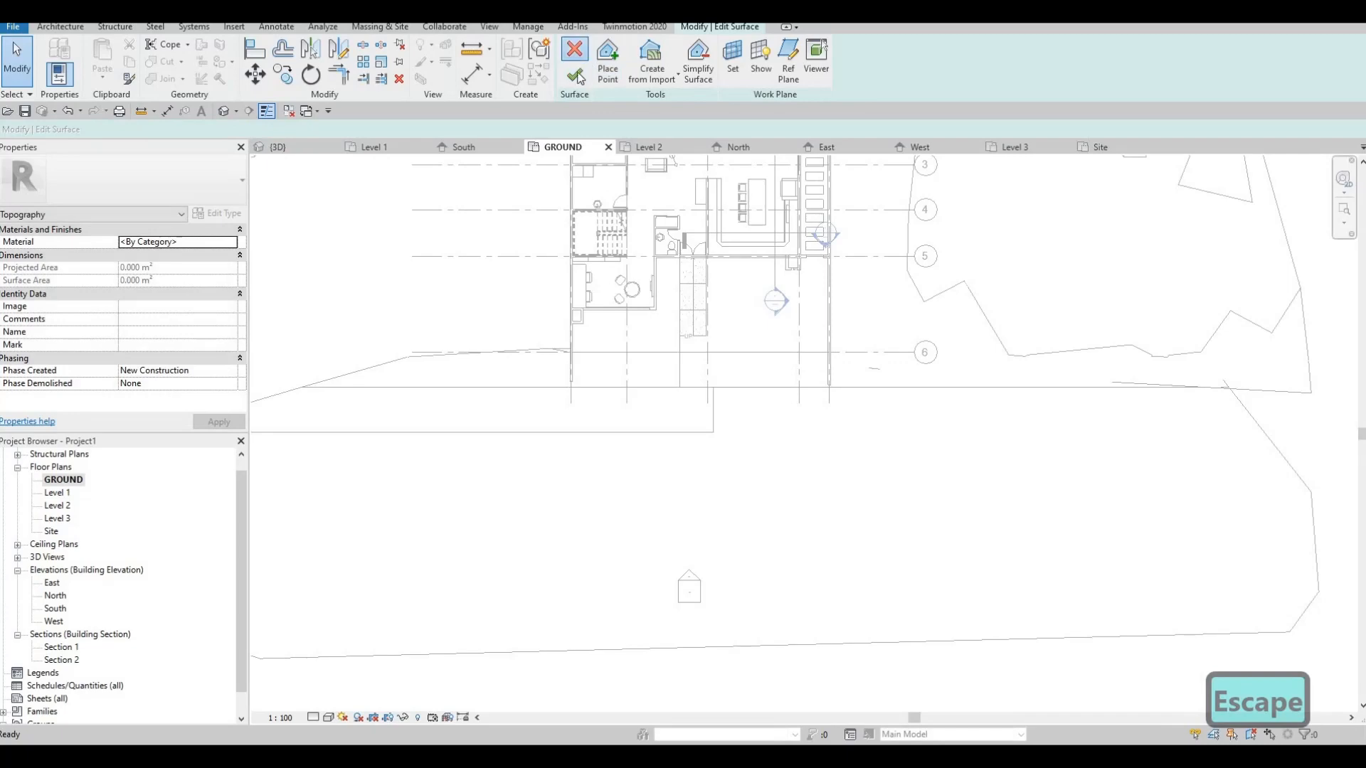
{"action": "left_click", "coordinate": [577, 76]}
{"action": "key", "text": "Escape"}
- Create a second rectangular concrete subregion, about 25019 by 2600 mm, along the road from the east border wall to the site's east edge
{"action": "left_click", "coordinate": [579, 47]}
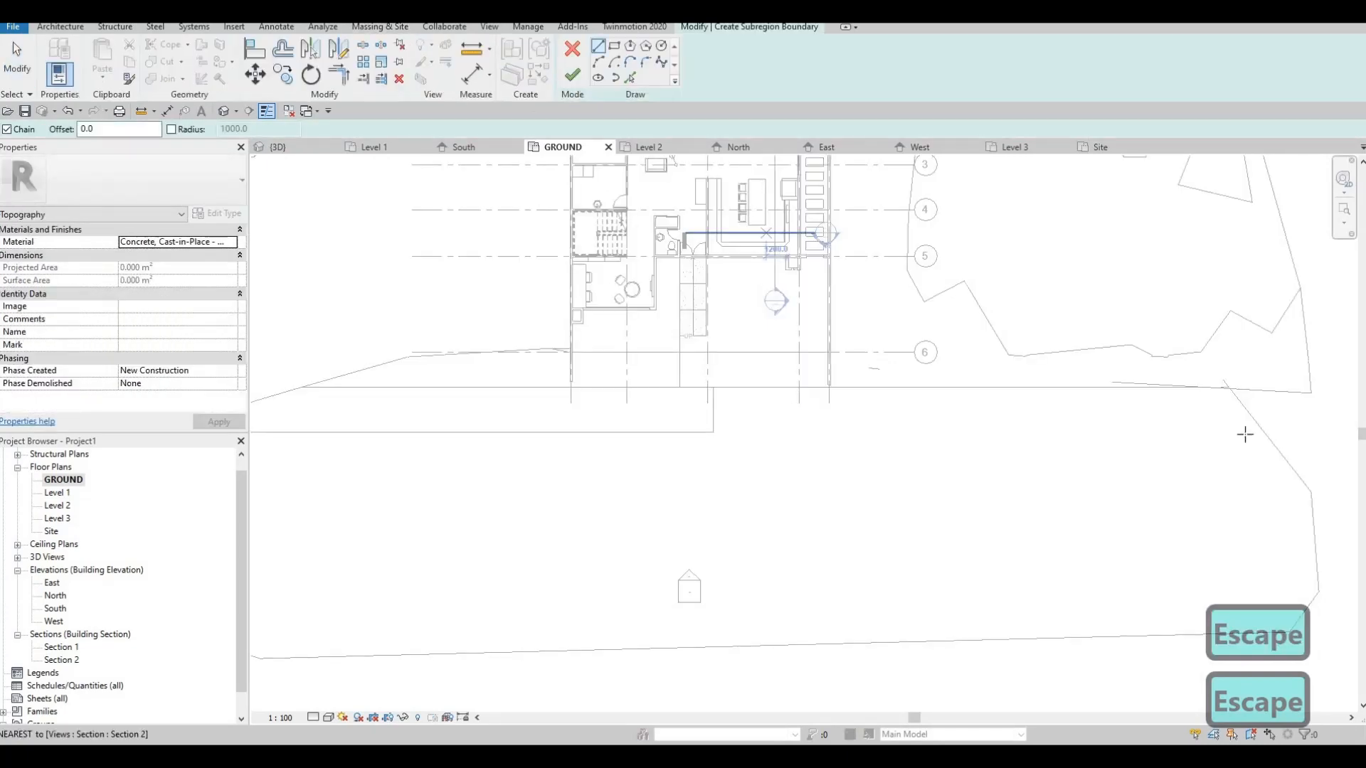
{"action": "left_click", "coordinate": [614, 46]}
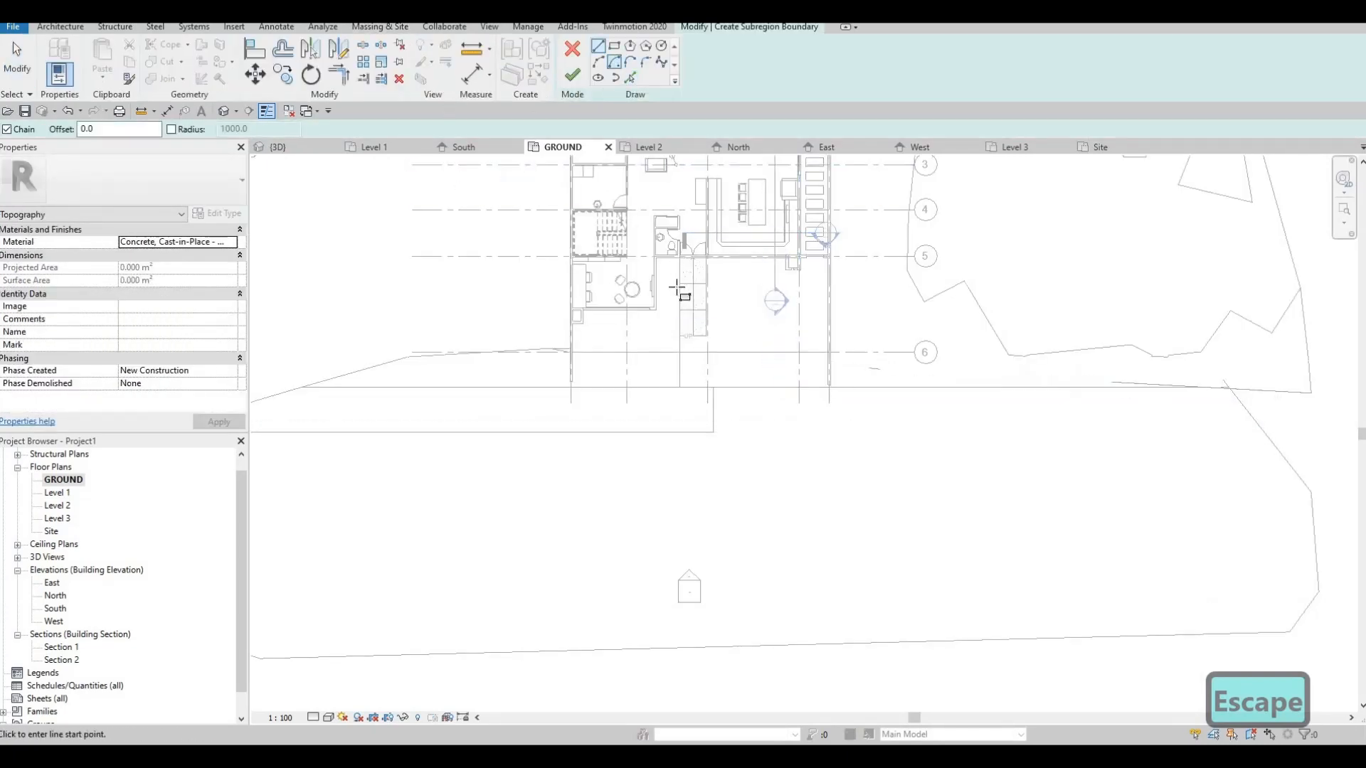
{"action": "left_click", "coordinate": [828, 387]}
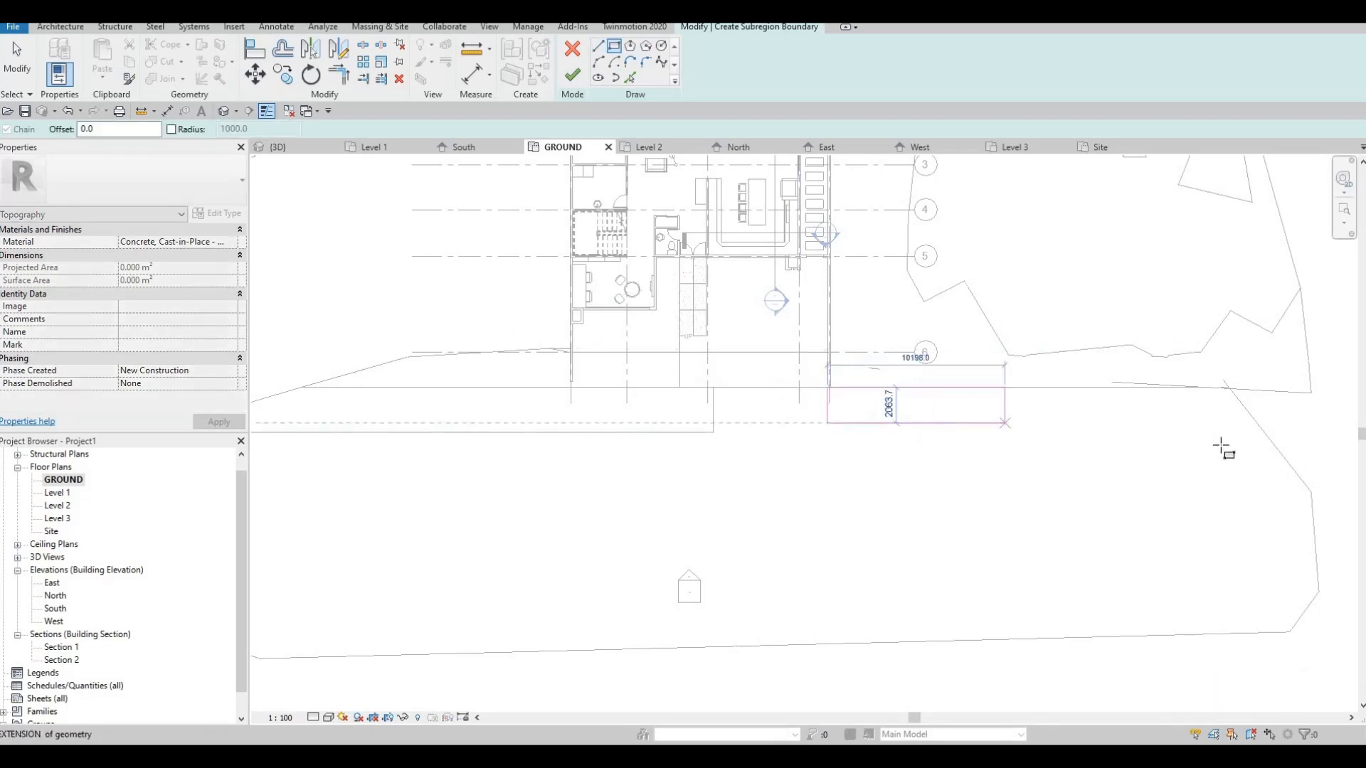
{"action": "left_click", "coordinate": [1261, 431]}
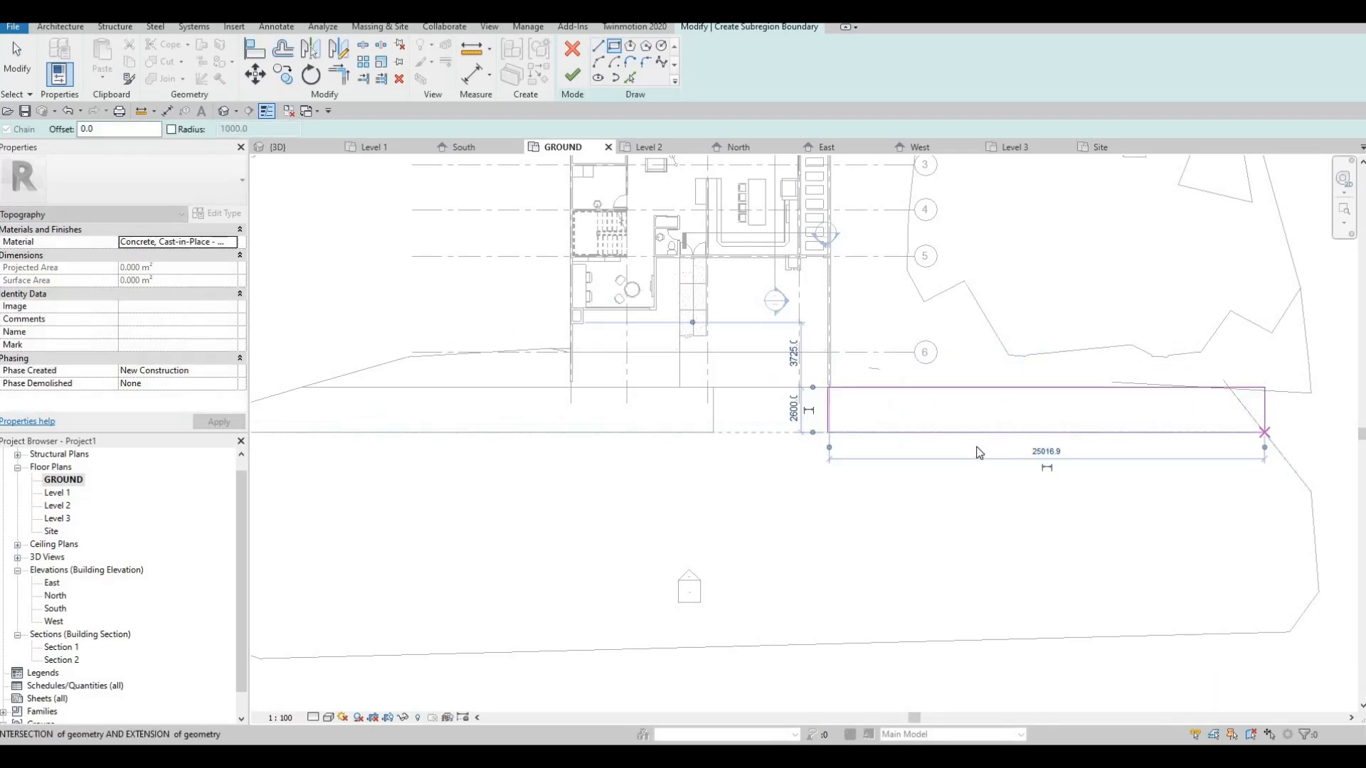
{"action": "key", "text": "Escape"}
{"action": "key", "text": "Escape"}
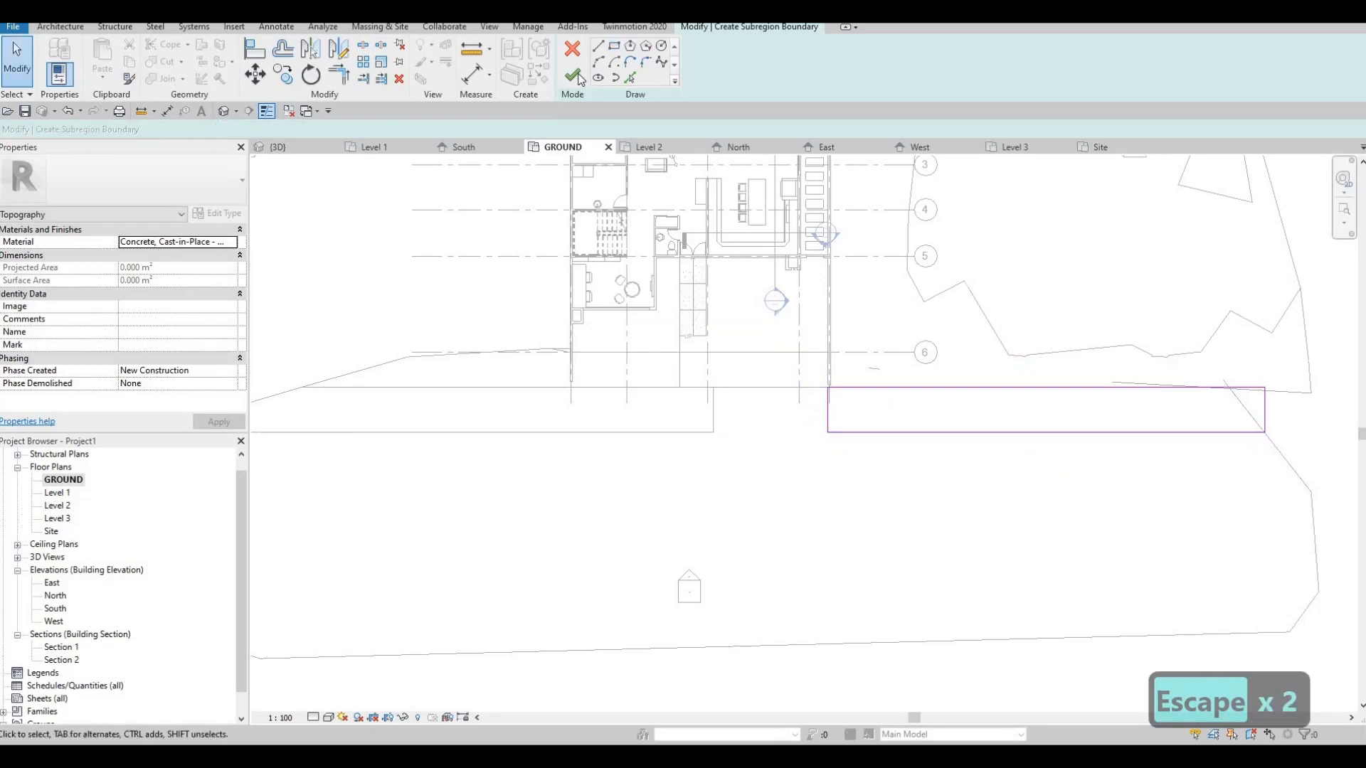
{"action": "left_click", "coordinate": [573, 75]}
{"action": "key", "text": "Escape"}
{"action": "key", "text": "Escape"}
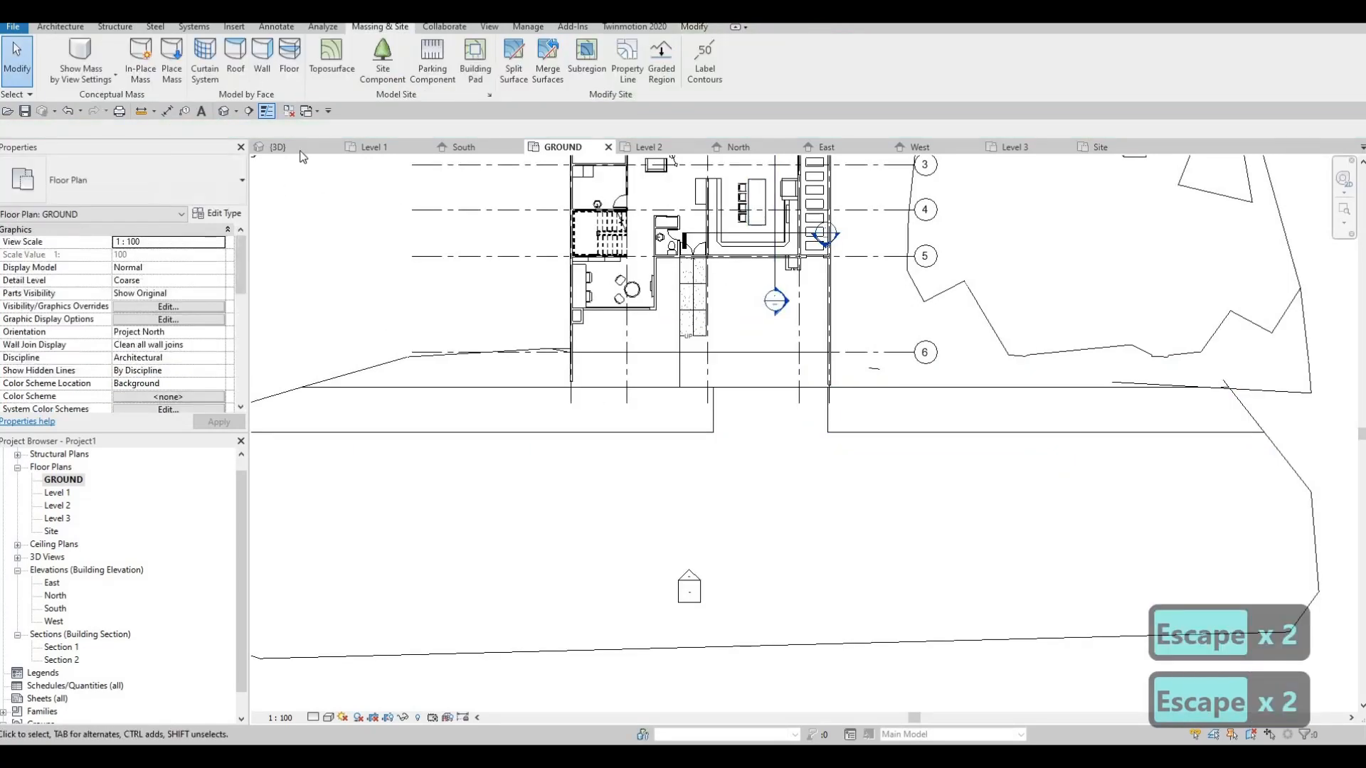
- Examine the concrete strips and the driveway entrance along the house frontage in 3D from several angles
{"action": "left_click", "coordinate": [223, 112]}
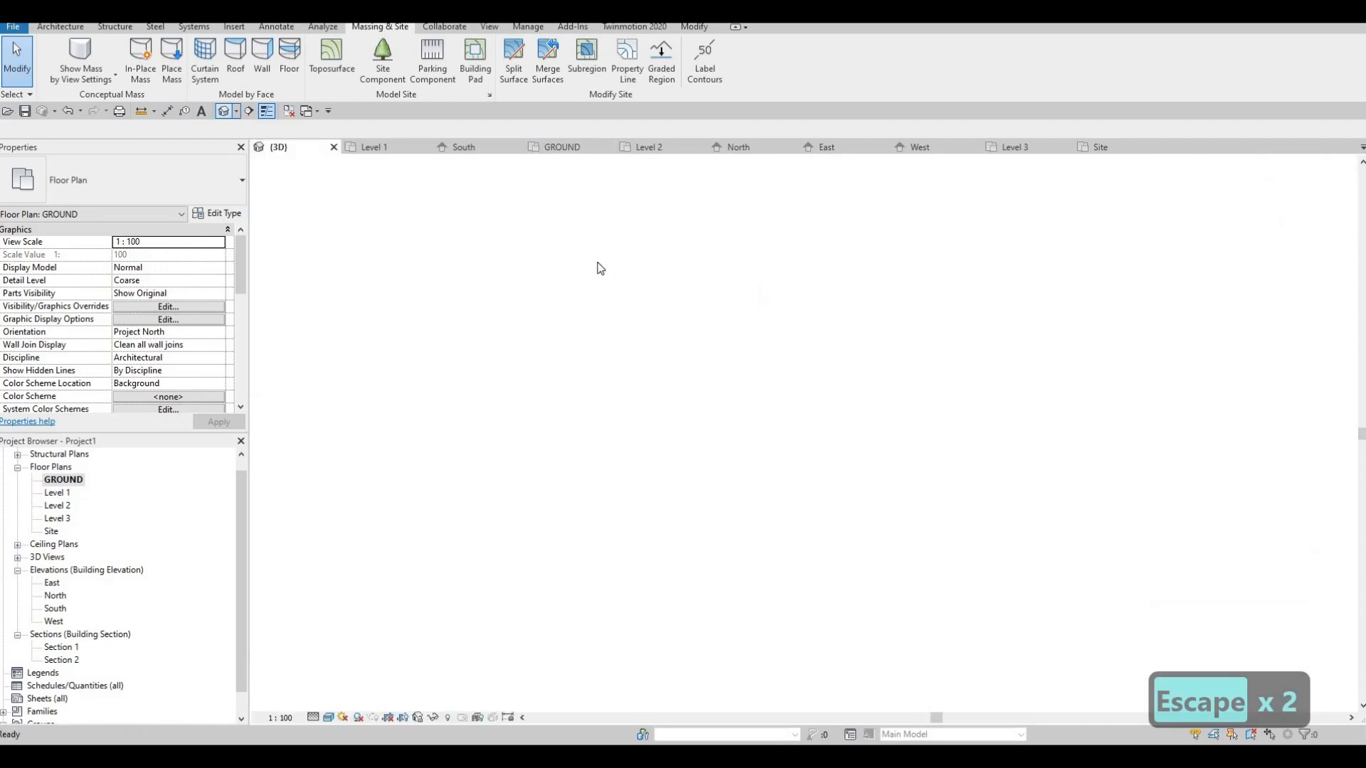
{"action": "scroll", "coordinate": [937, 504], "scroll_direction": "up", "scroll_amount": 4}
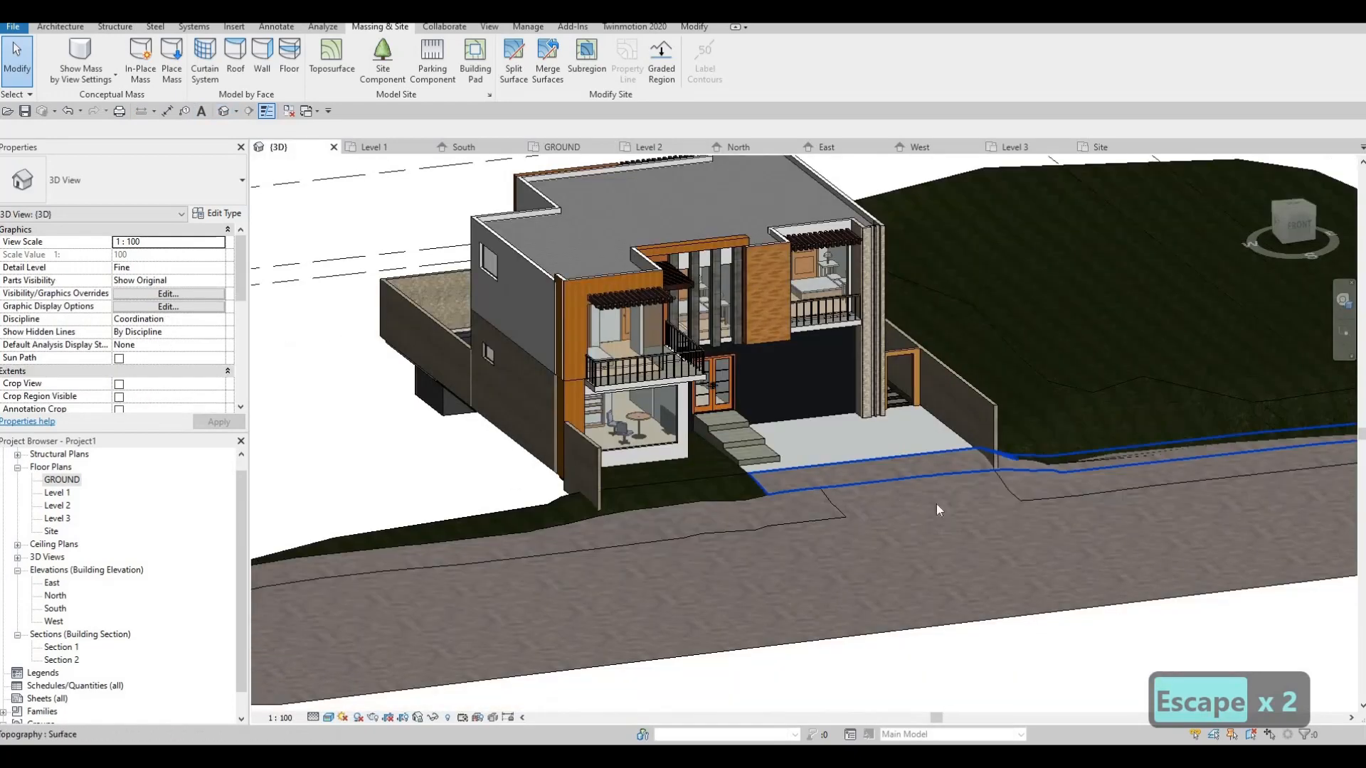
{"action": "scroll", "coordinate": [996, 491], "scroll_direction": "up", "scroll_amount": 2}
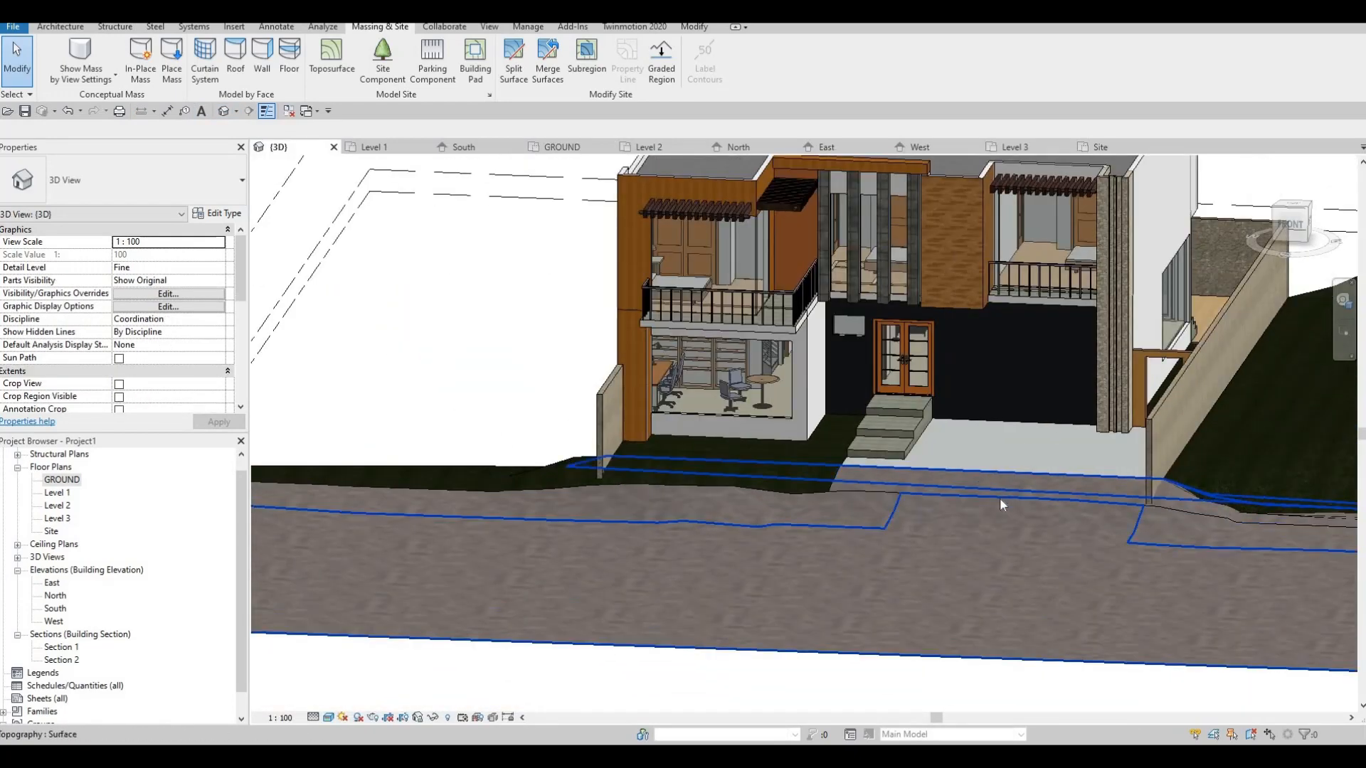
{"action": "left_click", "coordinate": [997, 502]}
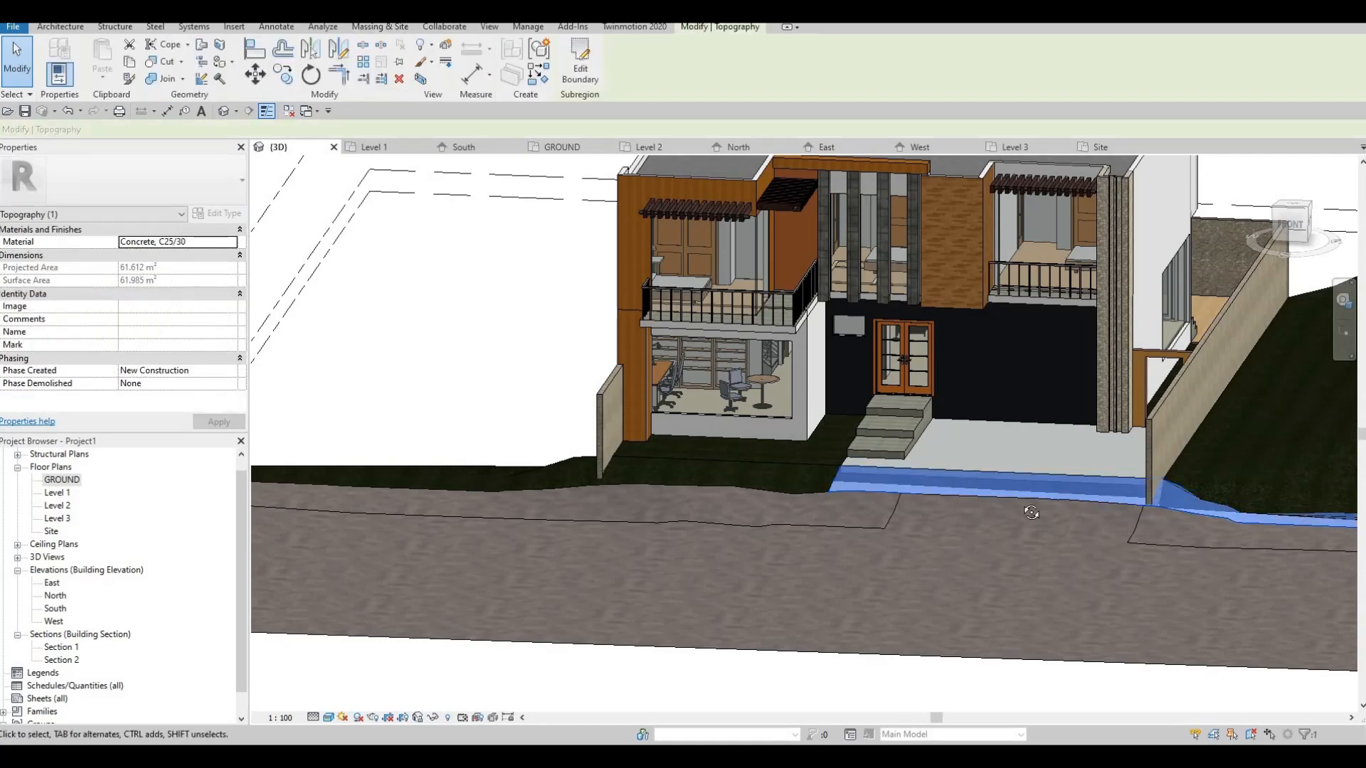
{"action": "key", "text": "Escape"}
{"action": "middle_click_drag", "start_coordinate": [972, 545], "coordinate": [942, 561], "text": "shift"}
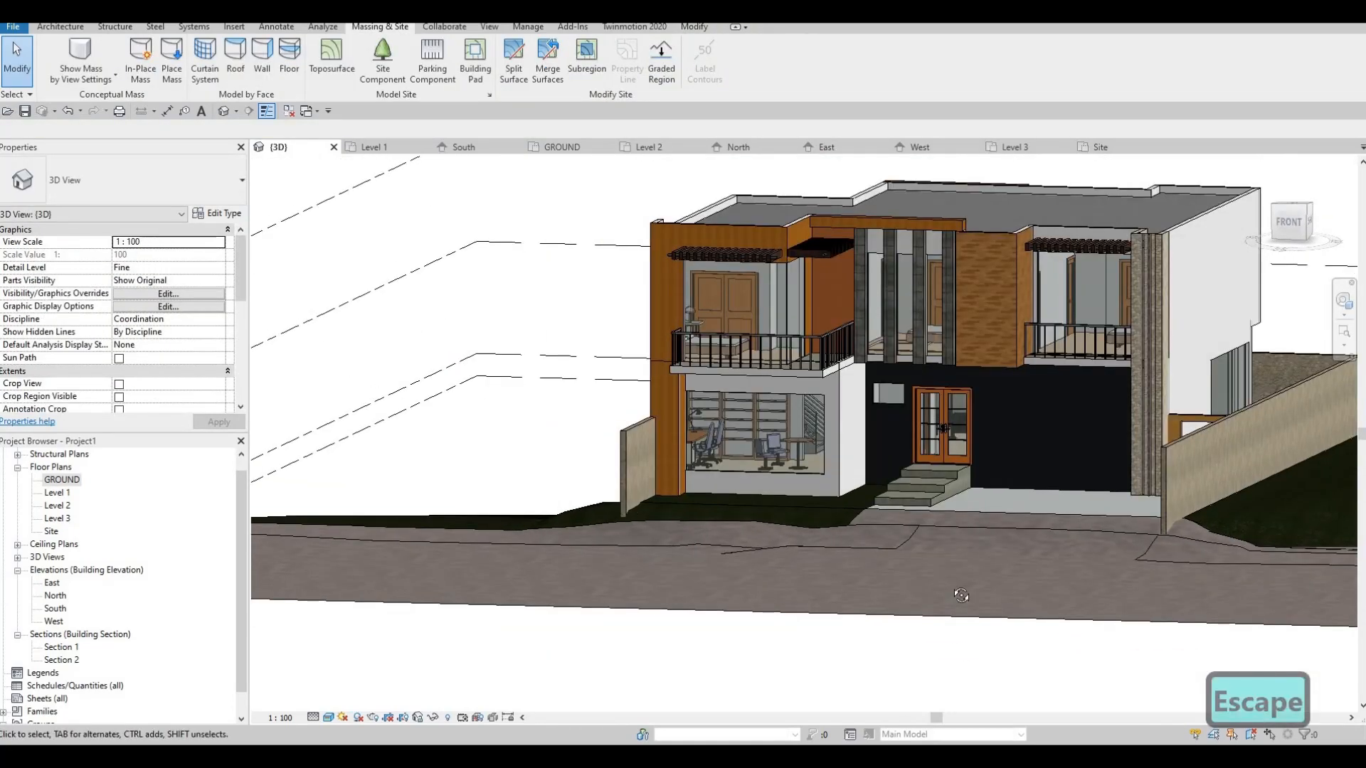
{"action": "middle_click_drag", "start_coordinate": [961, 595], "coordinate": [991, 535], "text": "shift"}
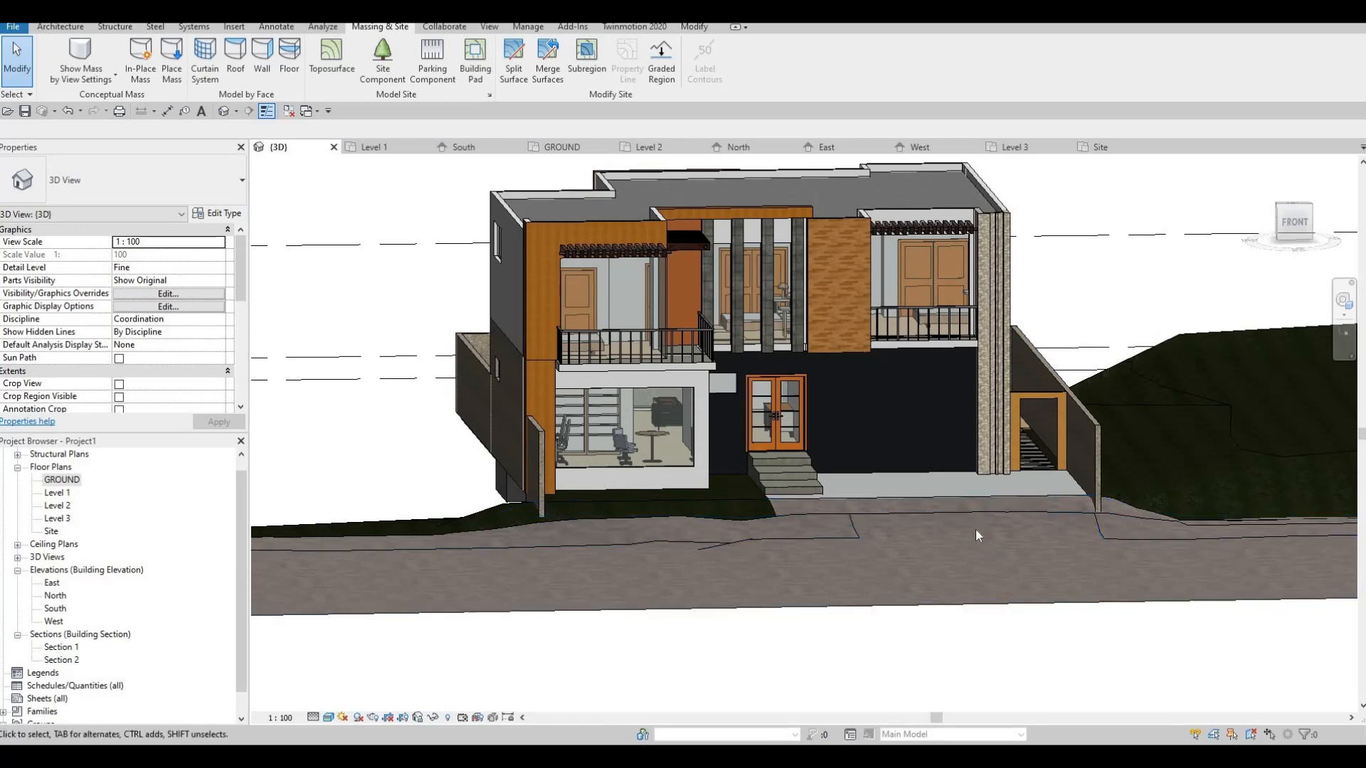
{"action": "middle_click_drag", "start_coordinate": [990, 599], "coordinate": [1203, 488], "text": "shift"}
{"action": "scroll", "coordinate": [653, 423], "scroll_direction": "down", "scroll_amount": 1}
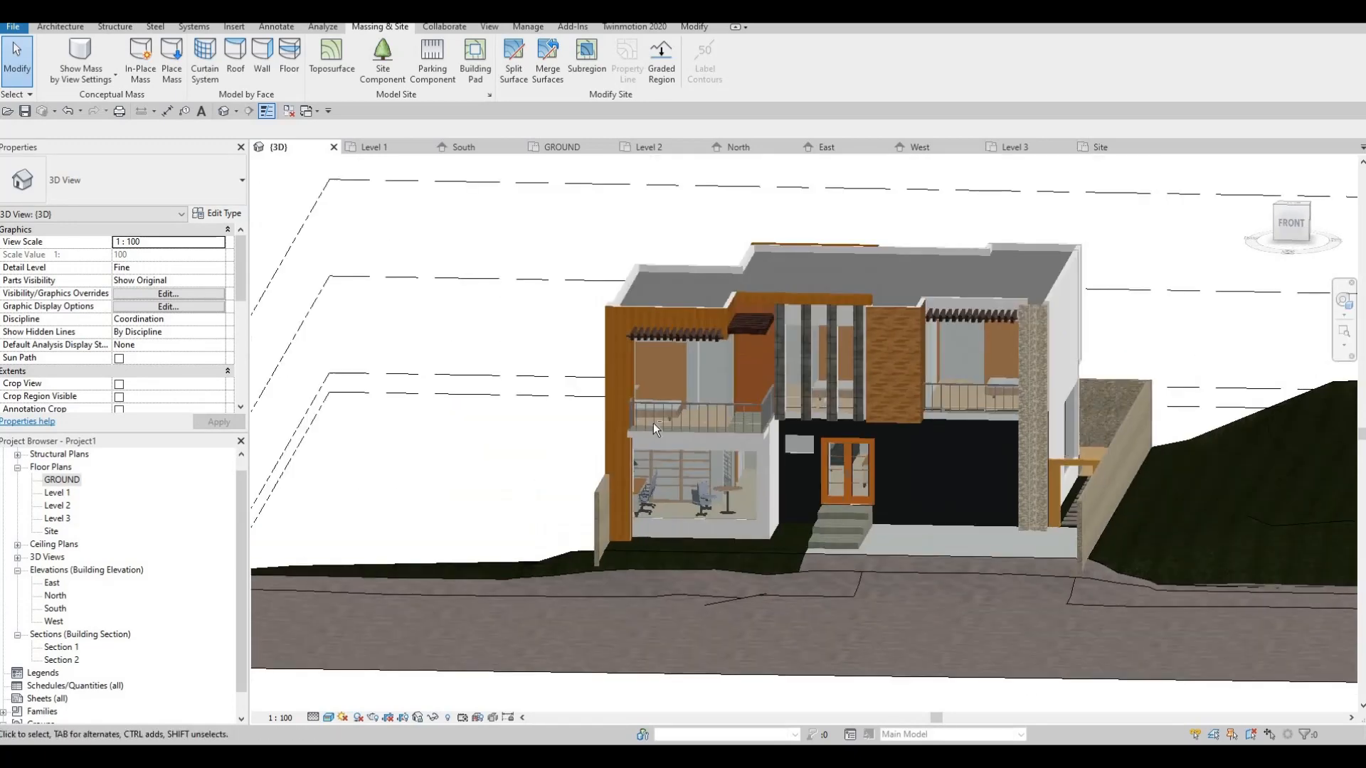
{"action": "scroll", "coordinate": [639, 472], "scroll_direction": "down", "scroll_amount": 1}
{"action": "middle_click_drag", "start_coordinate": [639, 472], "coordinate": [721, 454]}
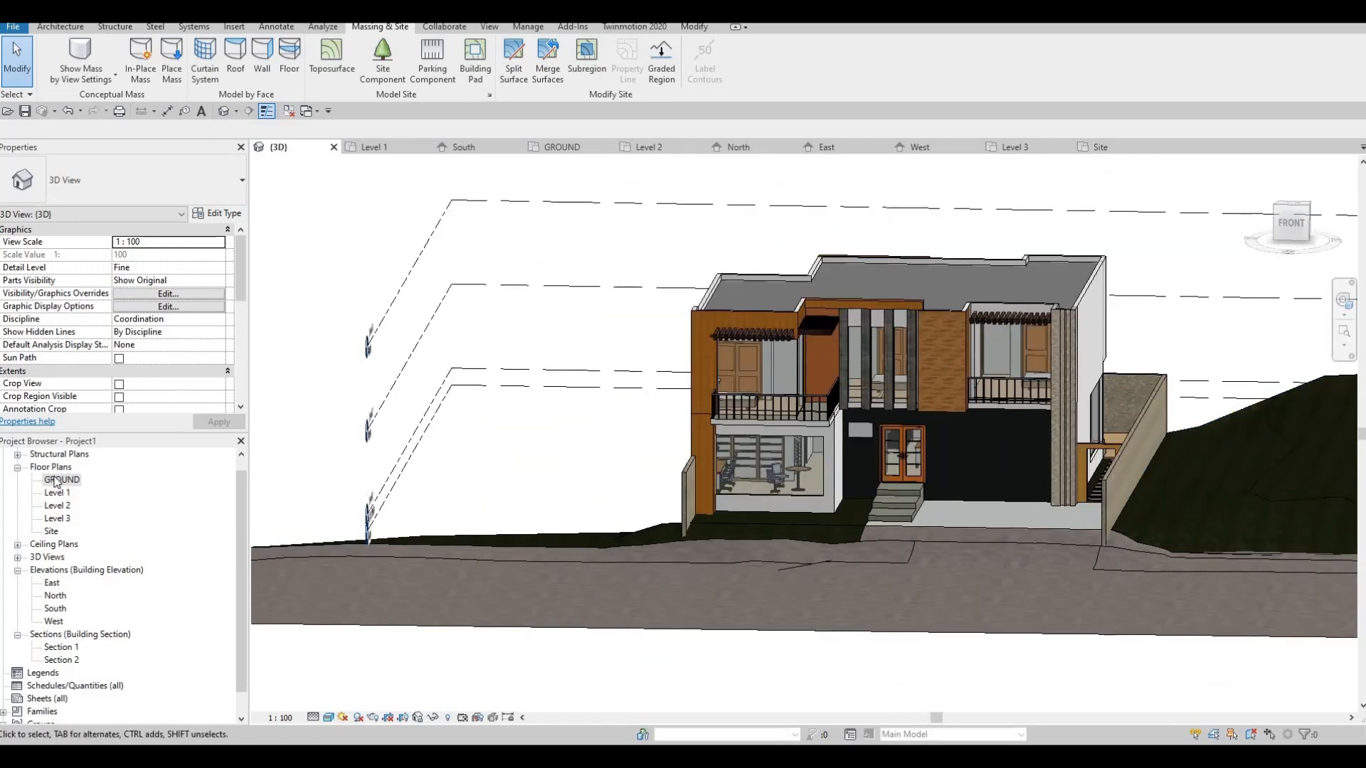
- Start a toposurface in the GROUND plan at elevation -600 and place a point where the west border wall meets the grass edge near grid 6
{"action": "middle_click_drag", "start_coordinate": [619, 499], "coordinate": [839, 579]}
{"action": "scroll", "coordinate": [838, 579], "scroll_direction": "down", "scroll_amount": 3}
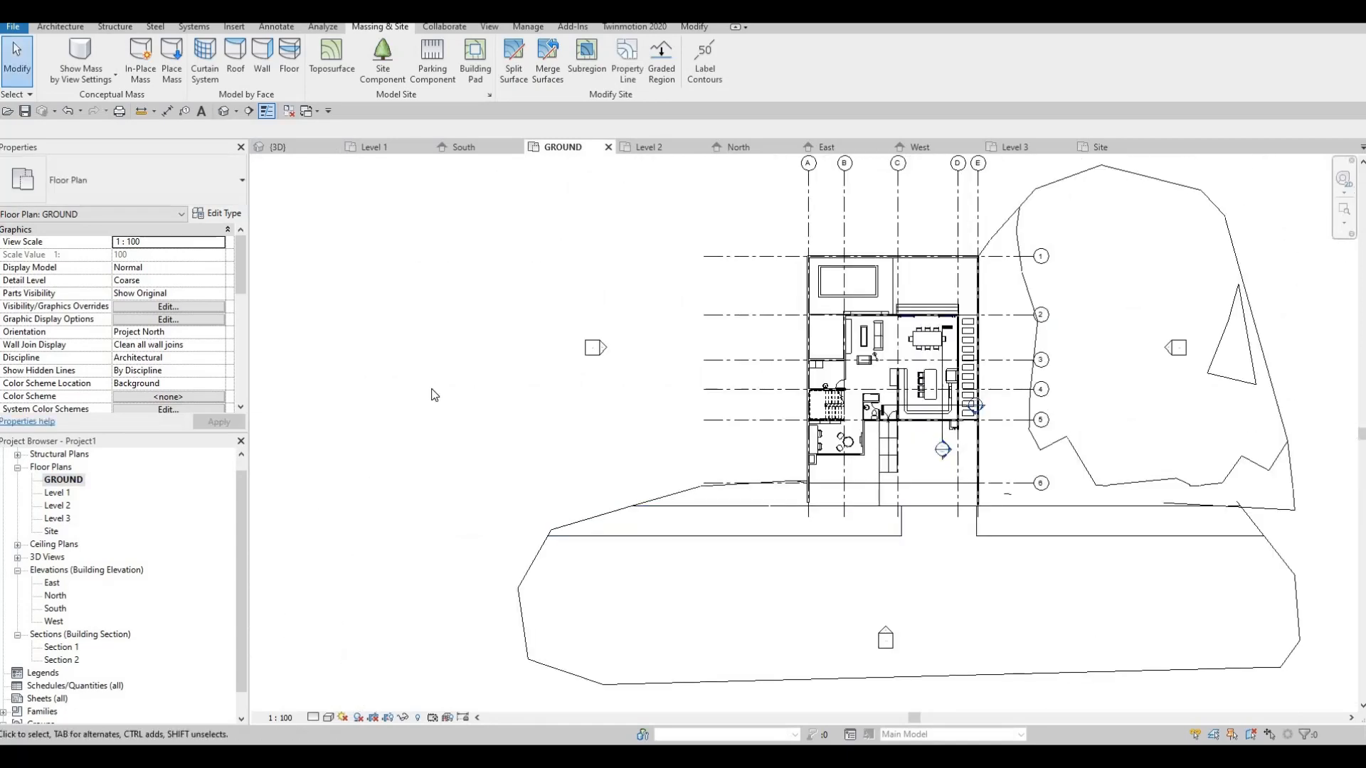
{"action": "middle_click_drag", "start_coordinate": [433, 393], "coordinate": [419, 430]}
{"action": "left_click", "coordinate": [339, 58]}
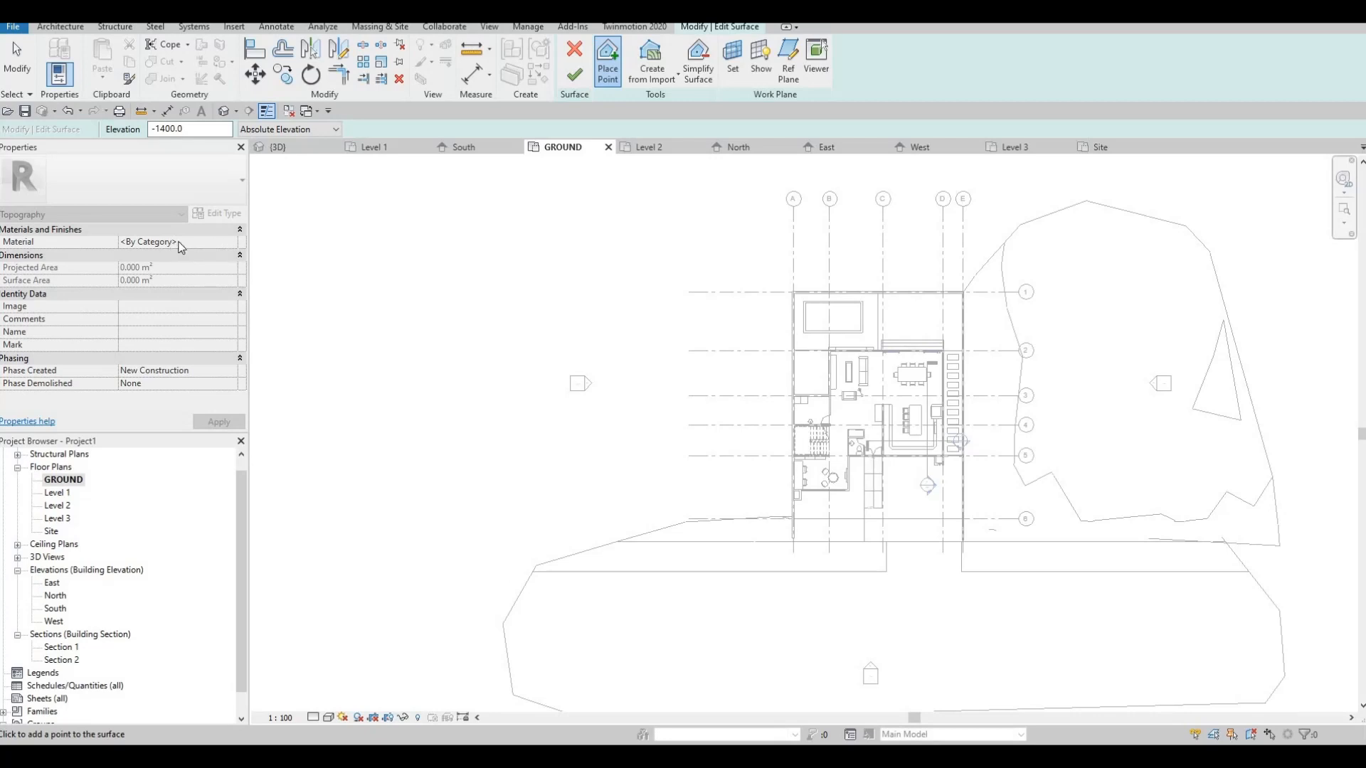
{"action": "double_click", "coordinate": [178, 129]}
{"action": "type", "text": "-600"}
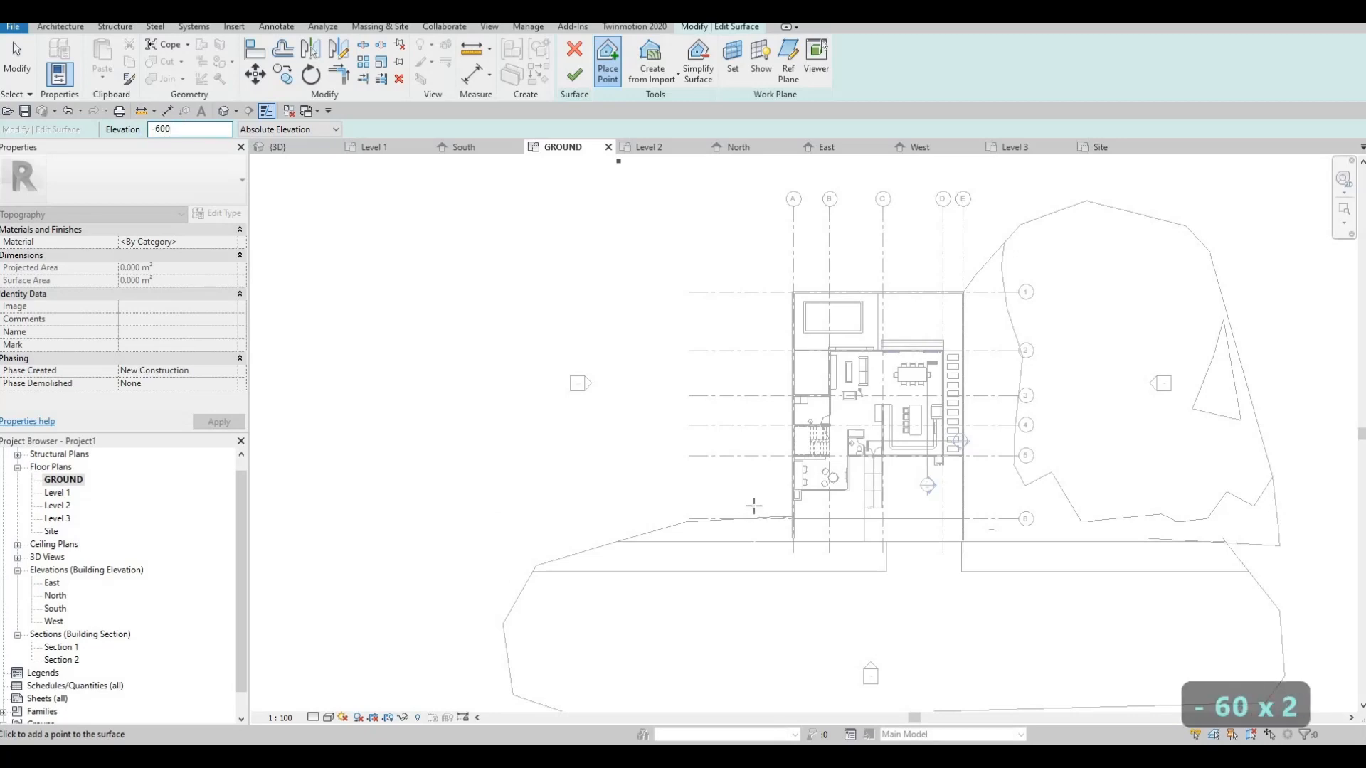
{"action": "scroll", "coordinate": [783, 513], "scroll_direction": "up", "scroll_amount": 6}
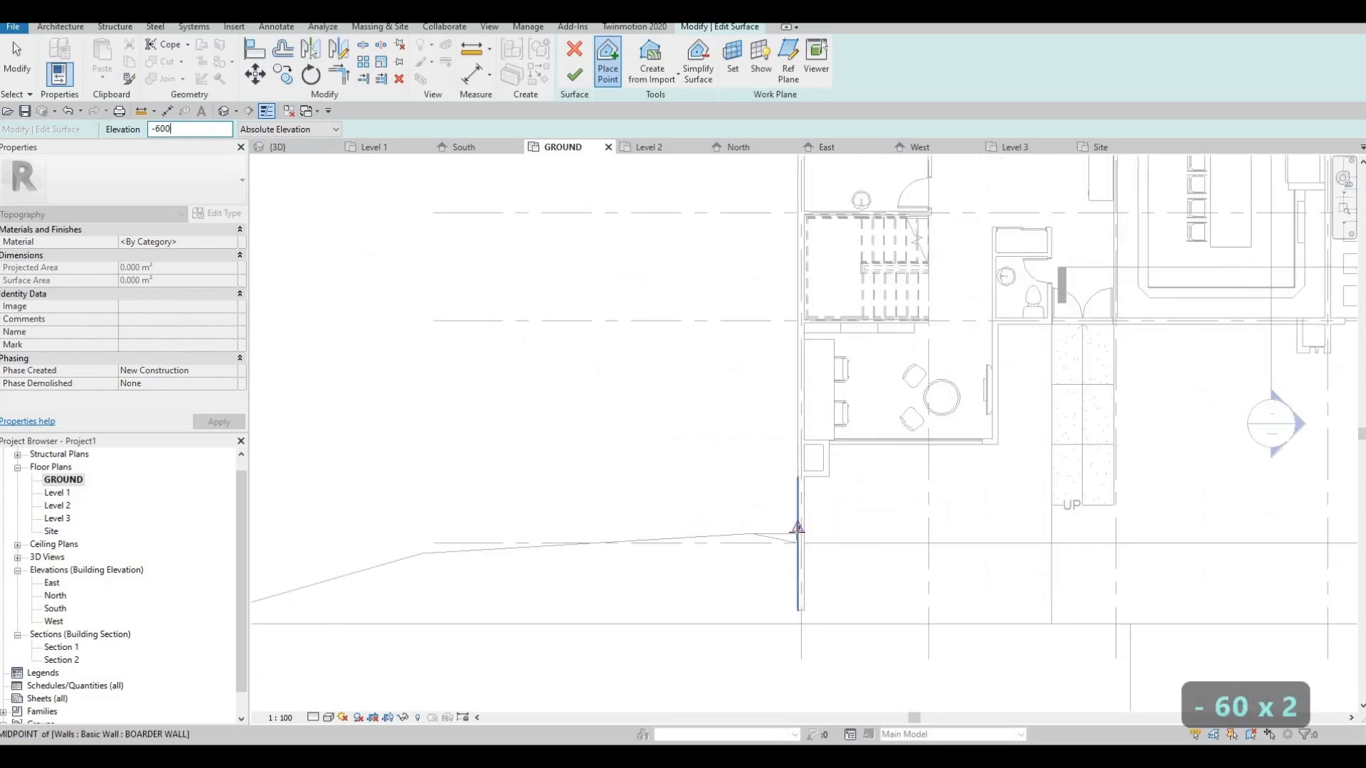
{"action": "scroll", "coordinate": [793, 544], "scroll_direction": "up", "scroll_amount": 3}
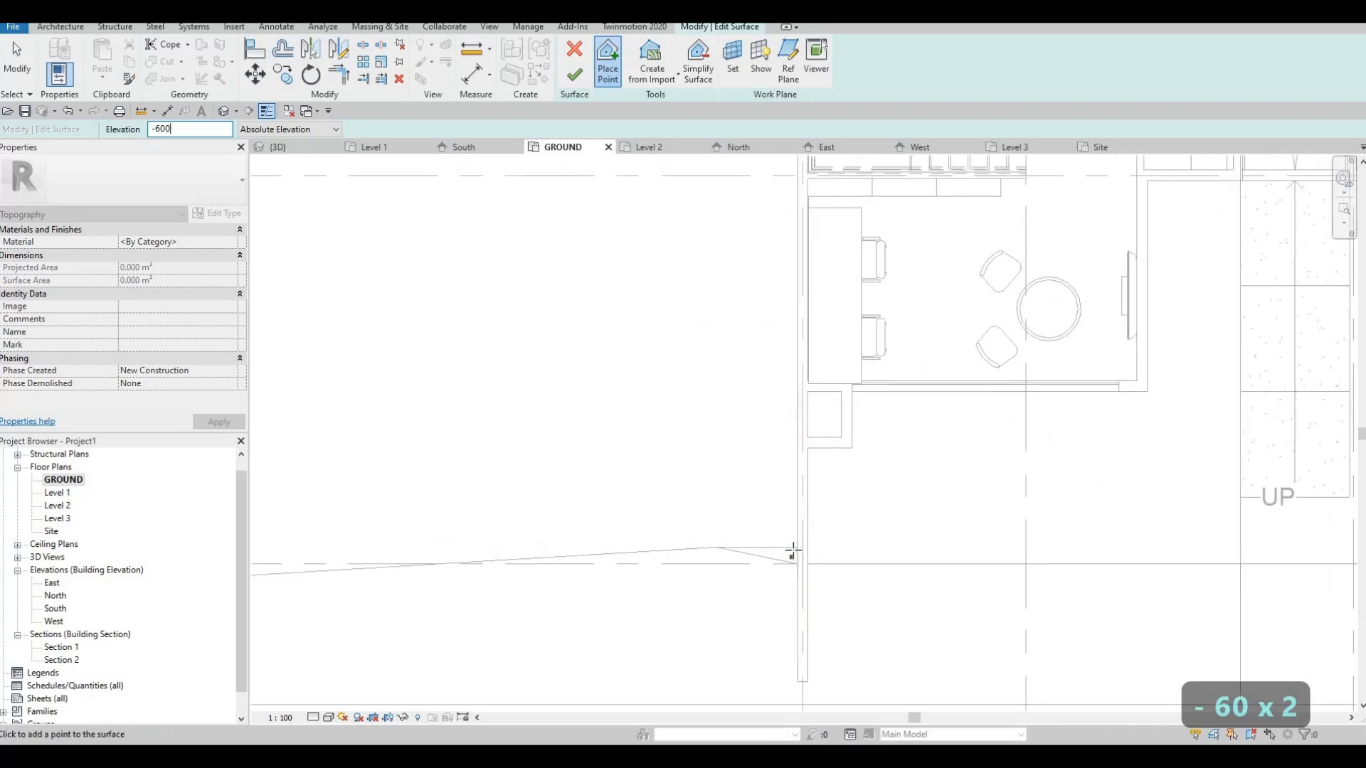
{"action": "left_click", "coordinate": [749, 402]}
- Add a surface point at -600 on the northwest corner of the border wall, at grids A and 1
{"action": "scroll", "coordinate": [750, 412], "scroll_direction": "down", "scroll_amount": 4}
{"action": "middle_click_drag", "start_coordinate": [784, 284], "coordinate": [801, 564]}
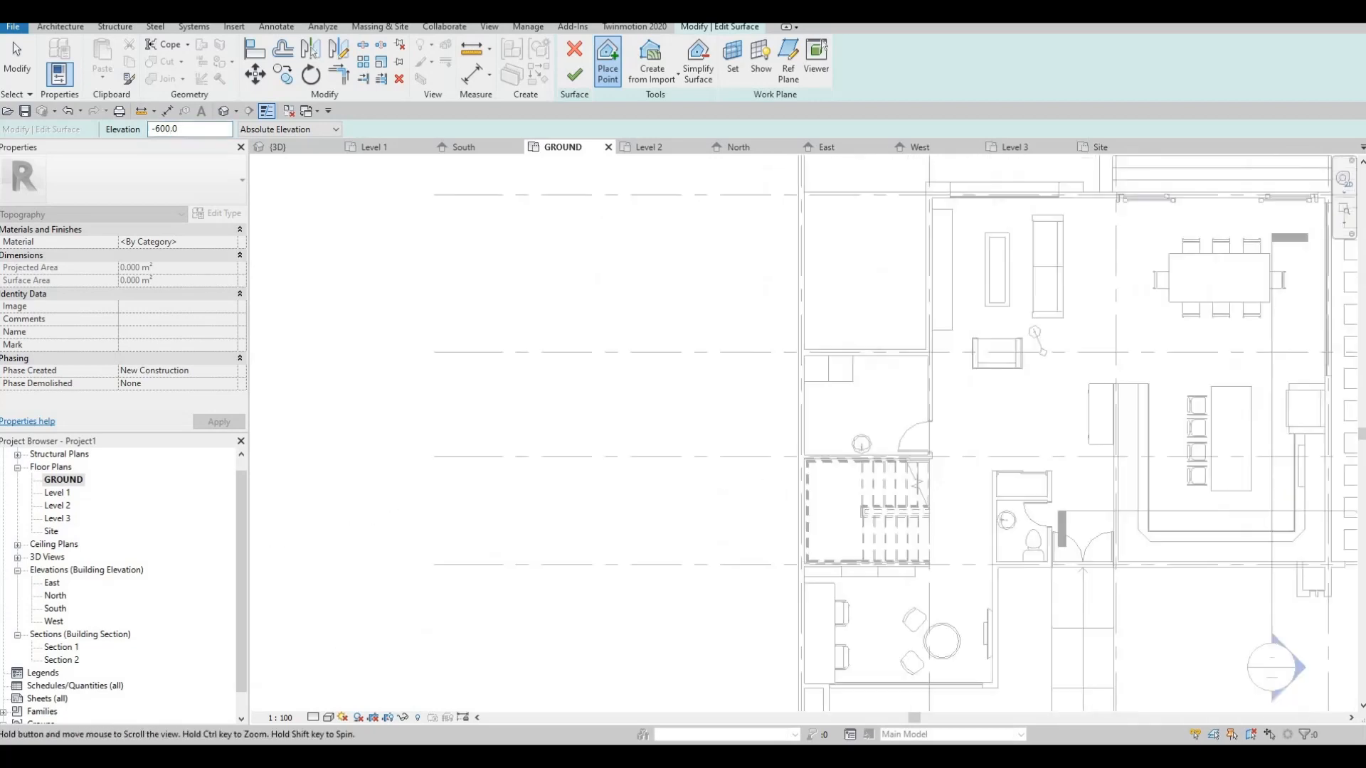
{"action": "middle_click_drag", "start_coordinate": [781, 275], "coordinate": [764, 545]}
{"action": "left_click", "coordinate": [781, 257]}
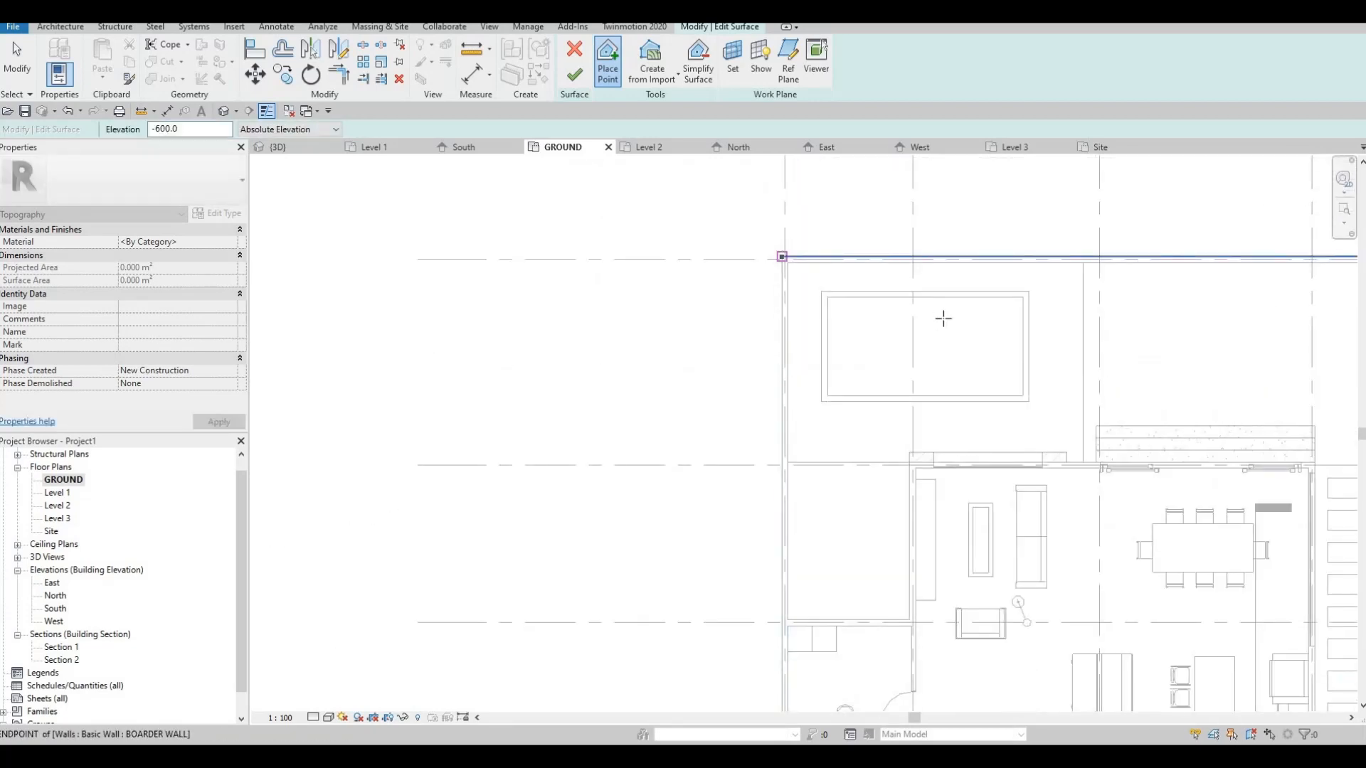
- Try outlining the surface with -600 points at the border wall's northeast corner, behind the plot and along its west side
{"action": "scroll", "coordinate": [944, 318], "scroll_direction": "down", "scroll_amount": 2}
{"action": "left_click", "coordinate": [1208, 342]}
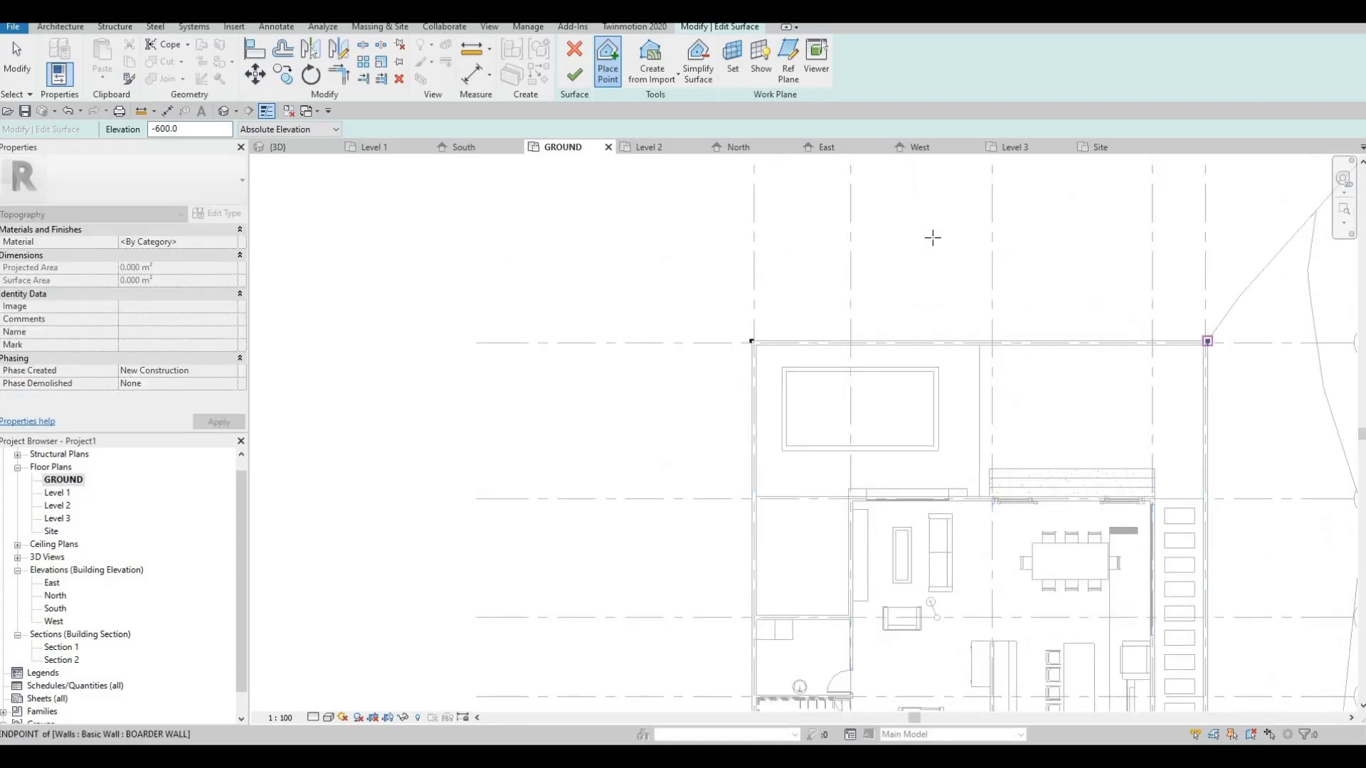
{"action": "scroll", "coordinate": [890, 199], "scroll_direction": "down", "scroll_amount": 1}
{"action": "left_click", "coordinate": [889, 199]}
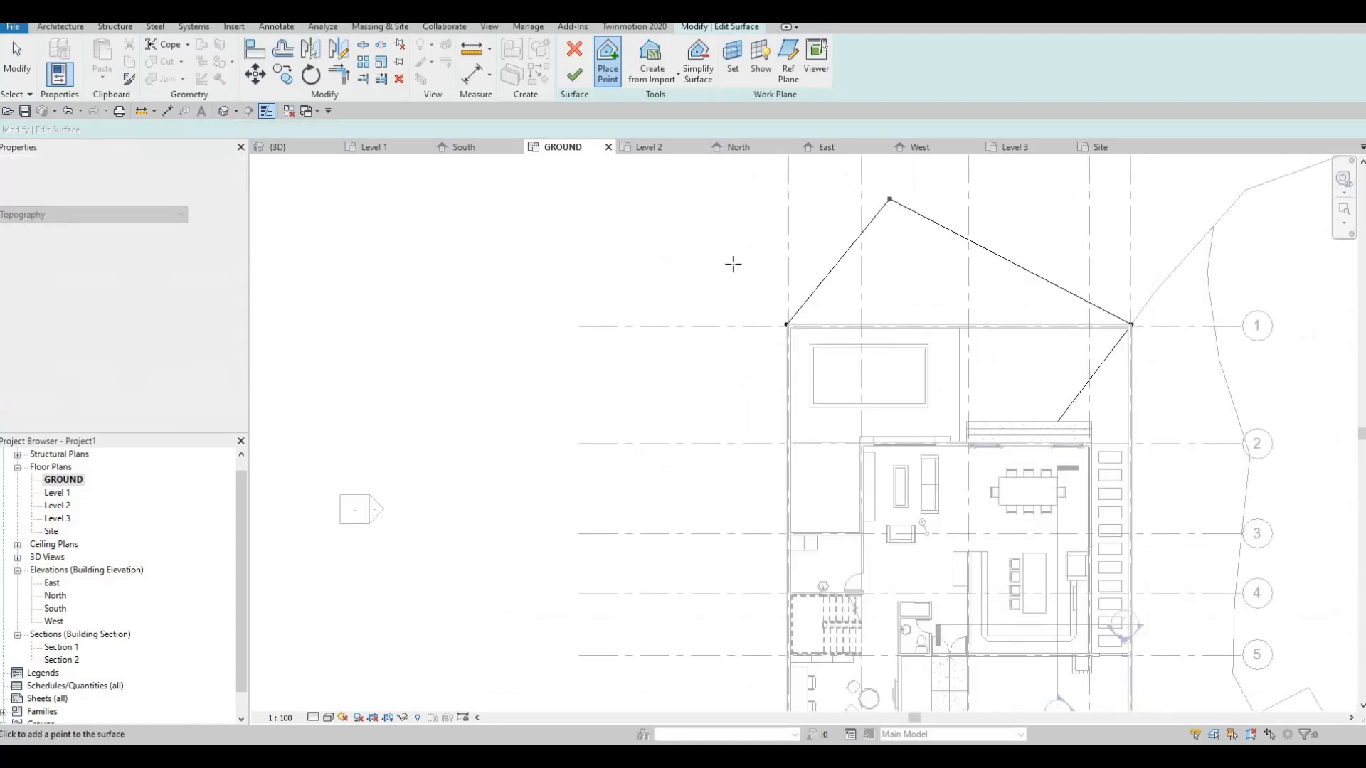
{"action": "left_click", "coordinate": [658, 483]}
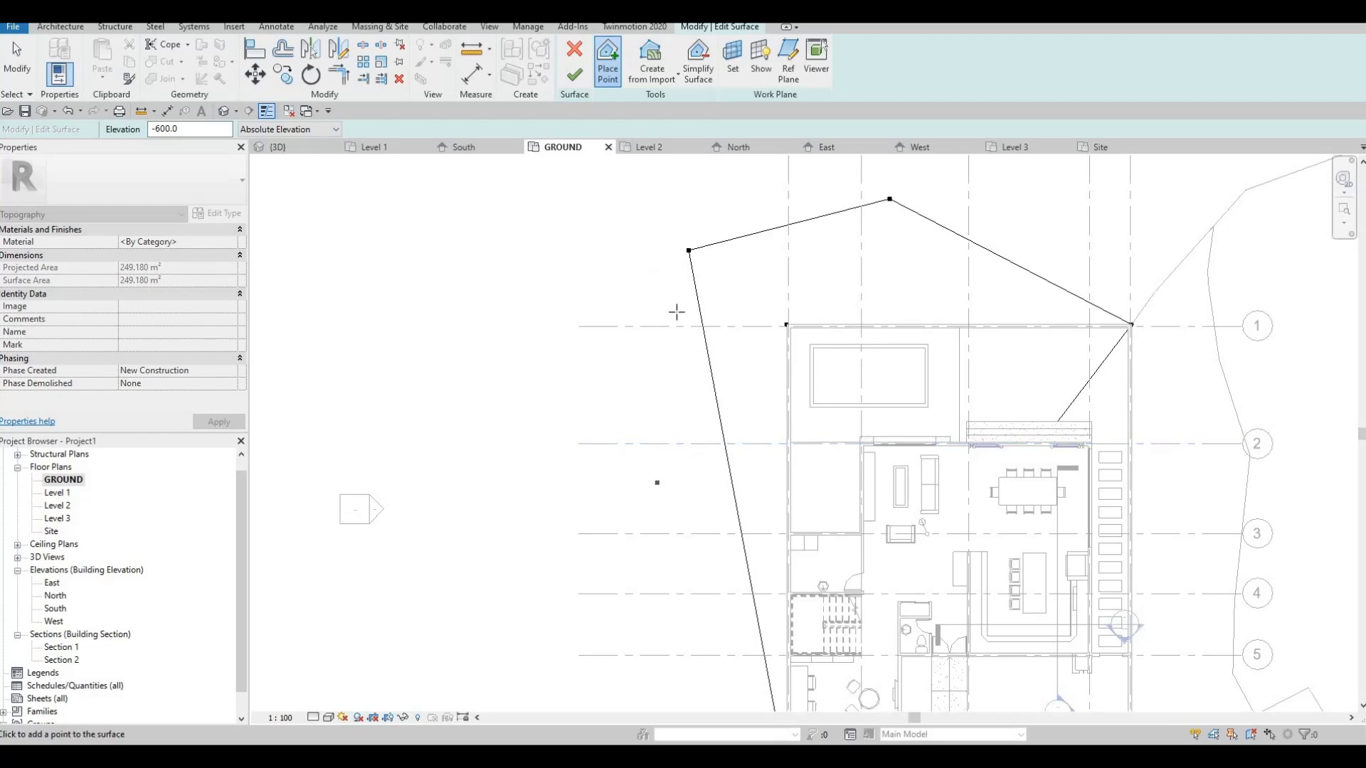
{"action": "scroll", "coordinate": [707, 488], "scroll_direction": "down", "scroll_amount": 2}
{"action": "middle_click_drag", "start_coordinate": [818, 450], "coordinate": [818, 558]}
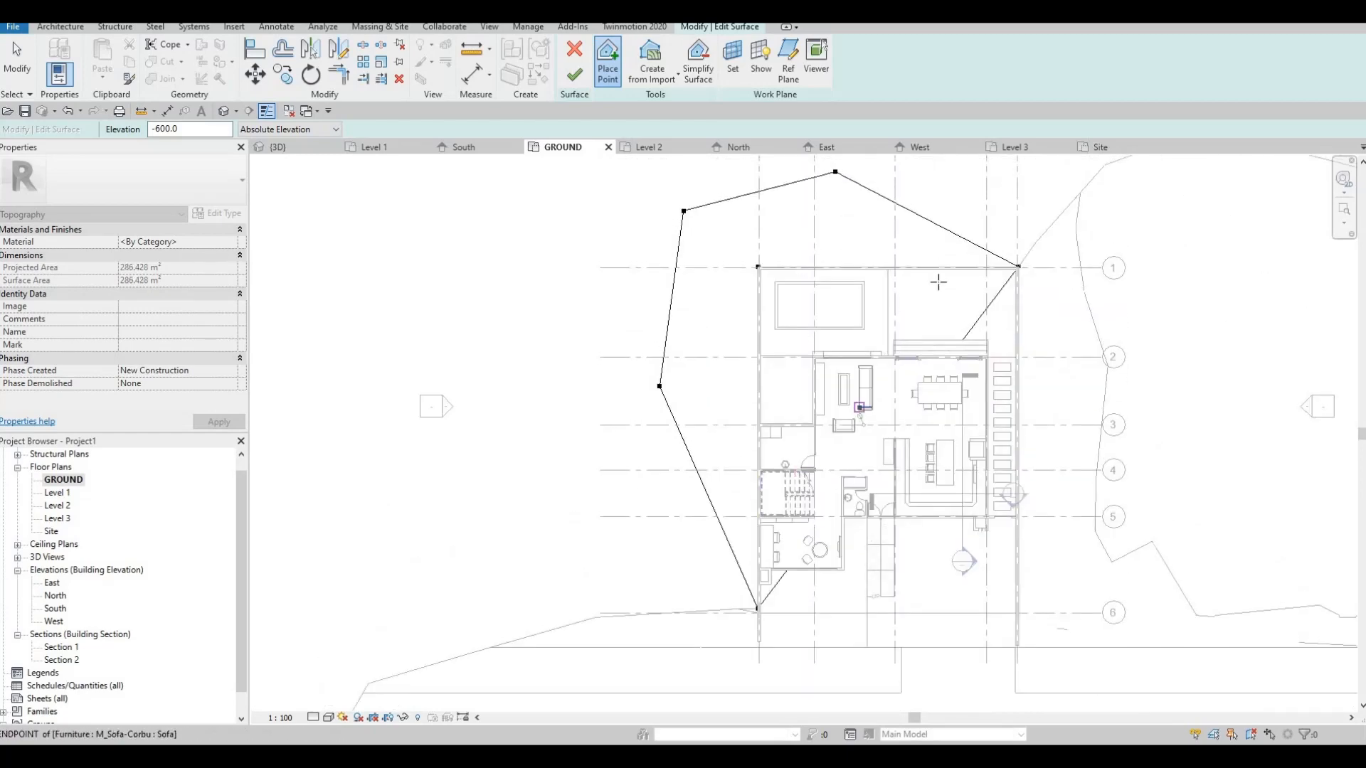
{"action": "left_click", "coordinate": [965, 260]}
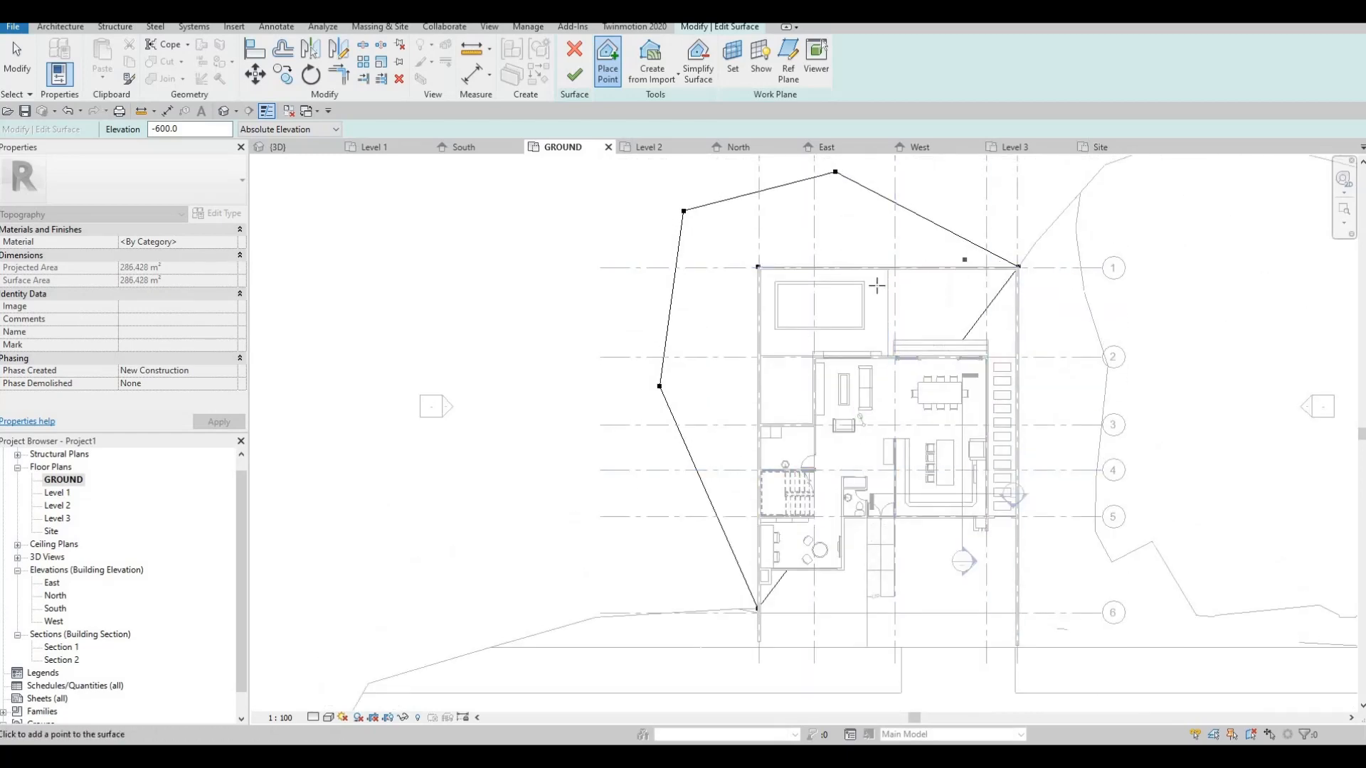
- Undo the surface points placed after the northwest corner point
{"action": "key", "text": "ctrl+z"}
{"action": "scroll", "coordinate": [873, 294], "scroll_direction": "up", "scroll_amount": 2}
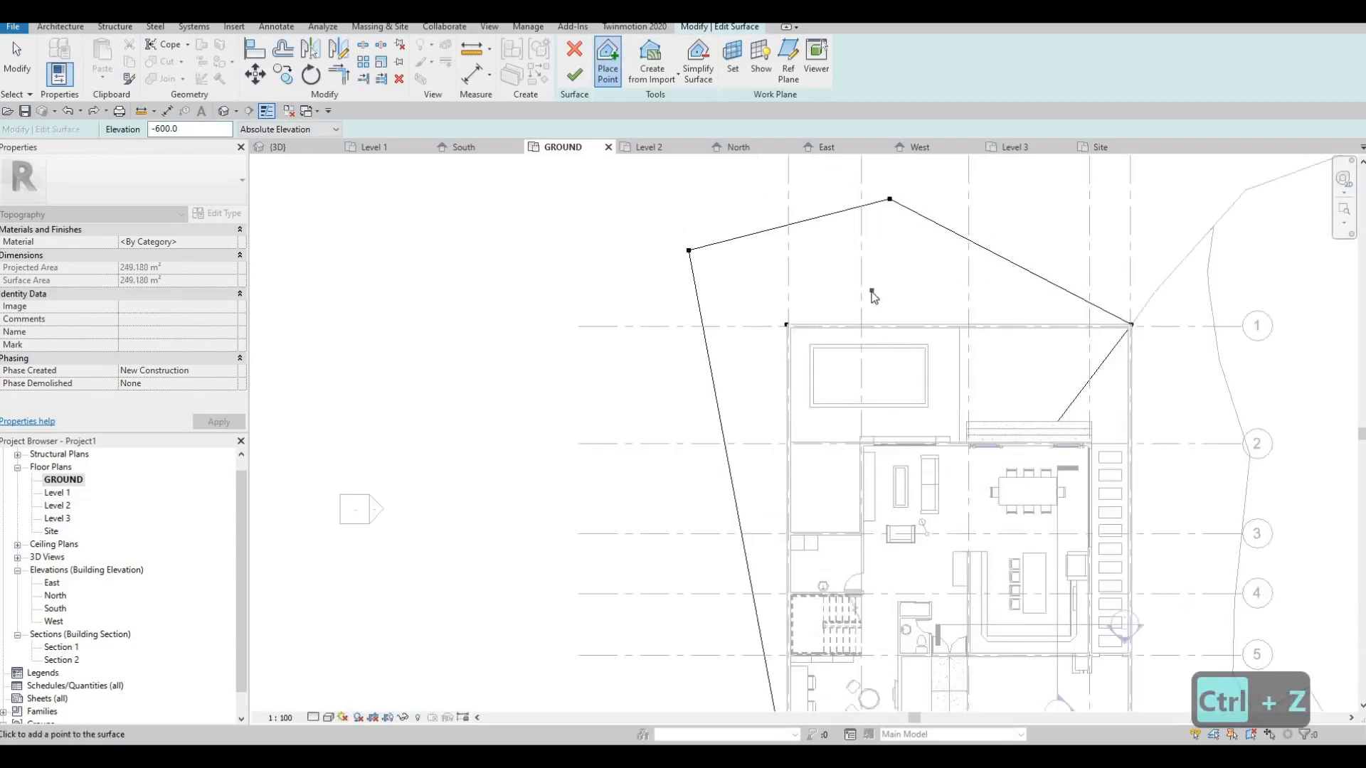
{"action": "key", "text": "ctrl+z"}
{"action": "key", "text": "ctrl+z"}
{"action": "key", "text": "ctrl+z"}
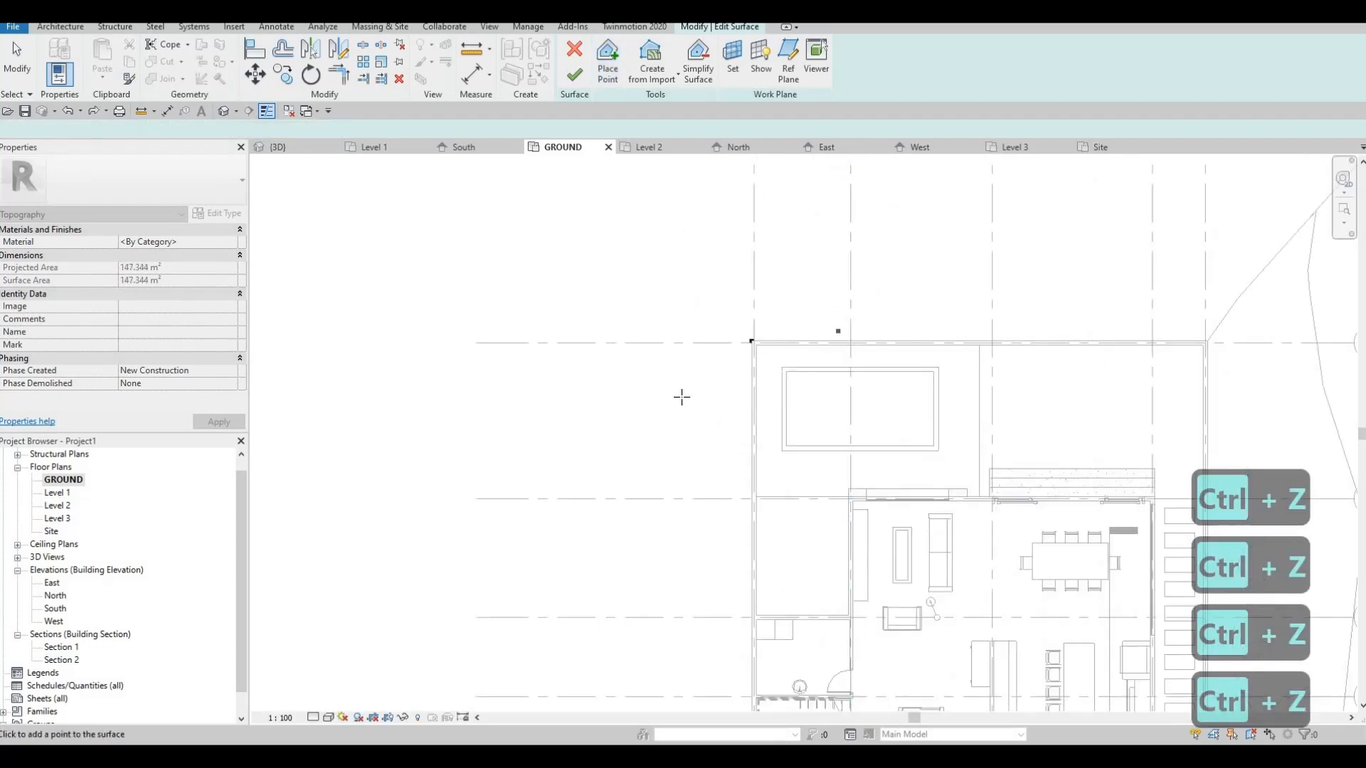
- Place surface points at elevation -600 just west of the border wall, from grid 1 down to grid 6
{"action": "scroll", "coordinate": [750, 289], "scroll_direction": "down", "scroll_amount": 2}
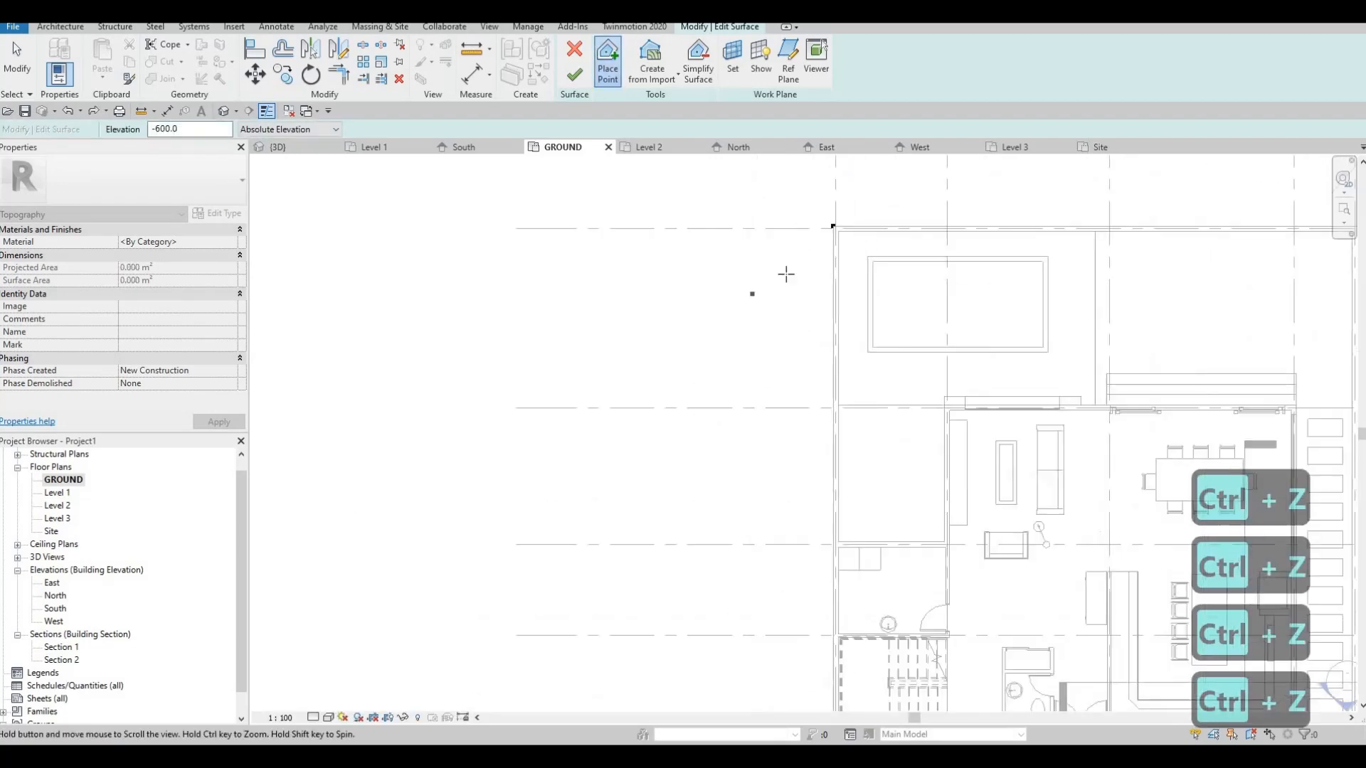
{"action": "left_click", "coordinate": [812, 227]}
{"action": "left_click", "coordinate": [781, 272]}
{"action": "left_click", "coordinate": [800, 402]}
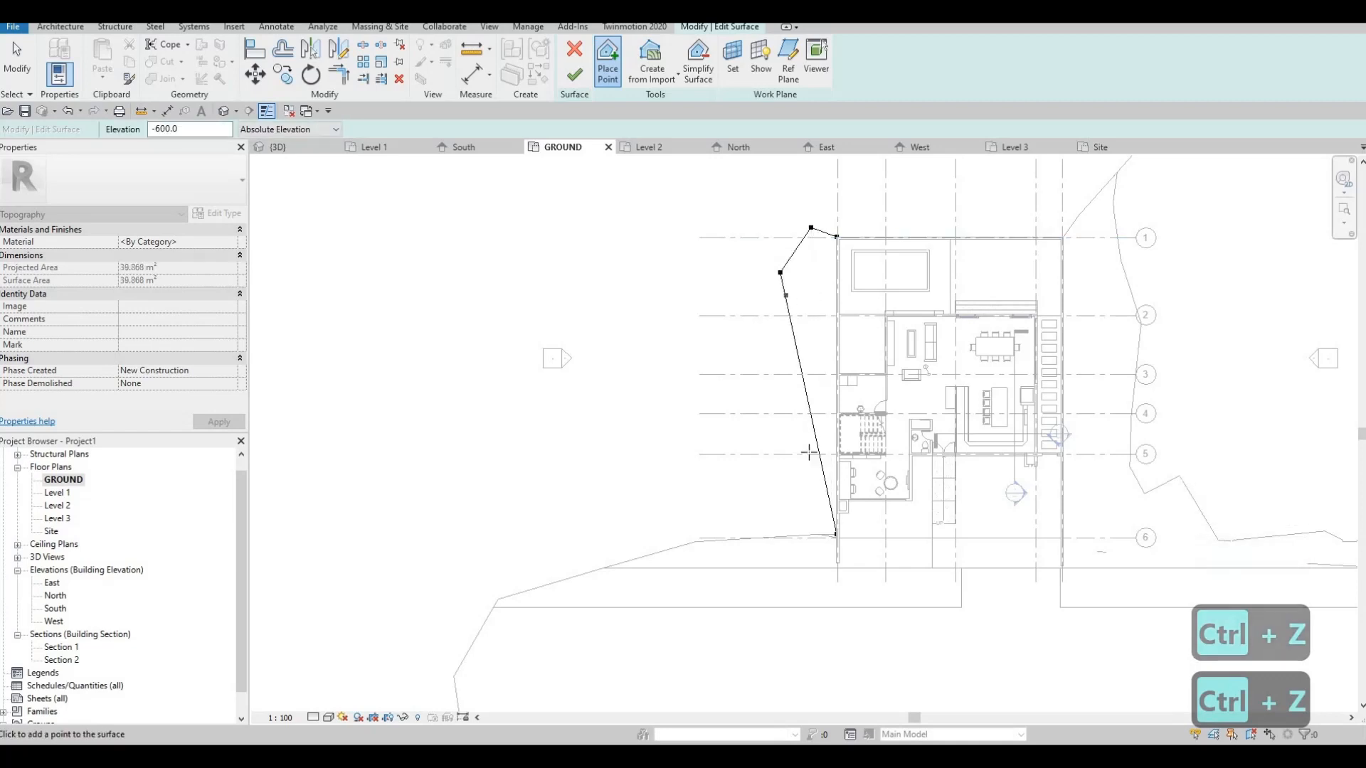
{"action": "left_click", "coordinate": [803, 491]}
{"action": "left_click", "coordinate": [812, 520]}
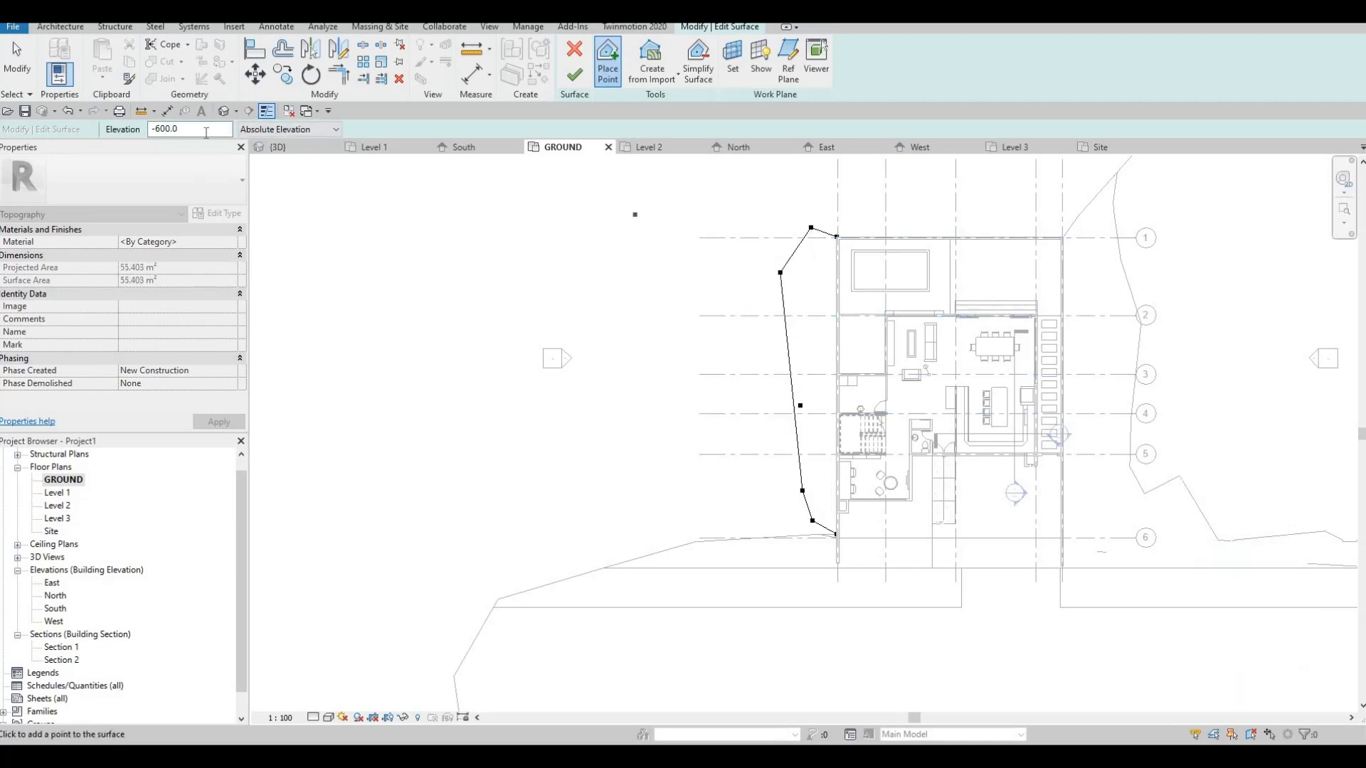
- Set the point elevation to -1200 and place a row of surface points heading west along grid 6
{"action": "double_click", "coordinate": [168, 130]}
{"action": "type", "text": "-"}
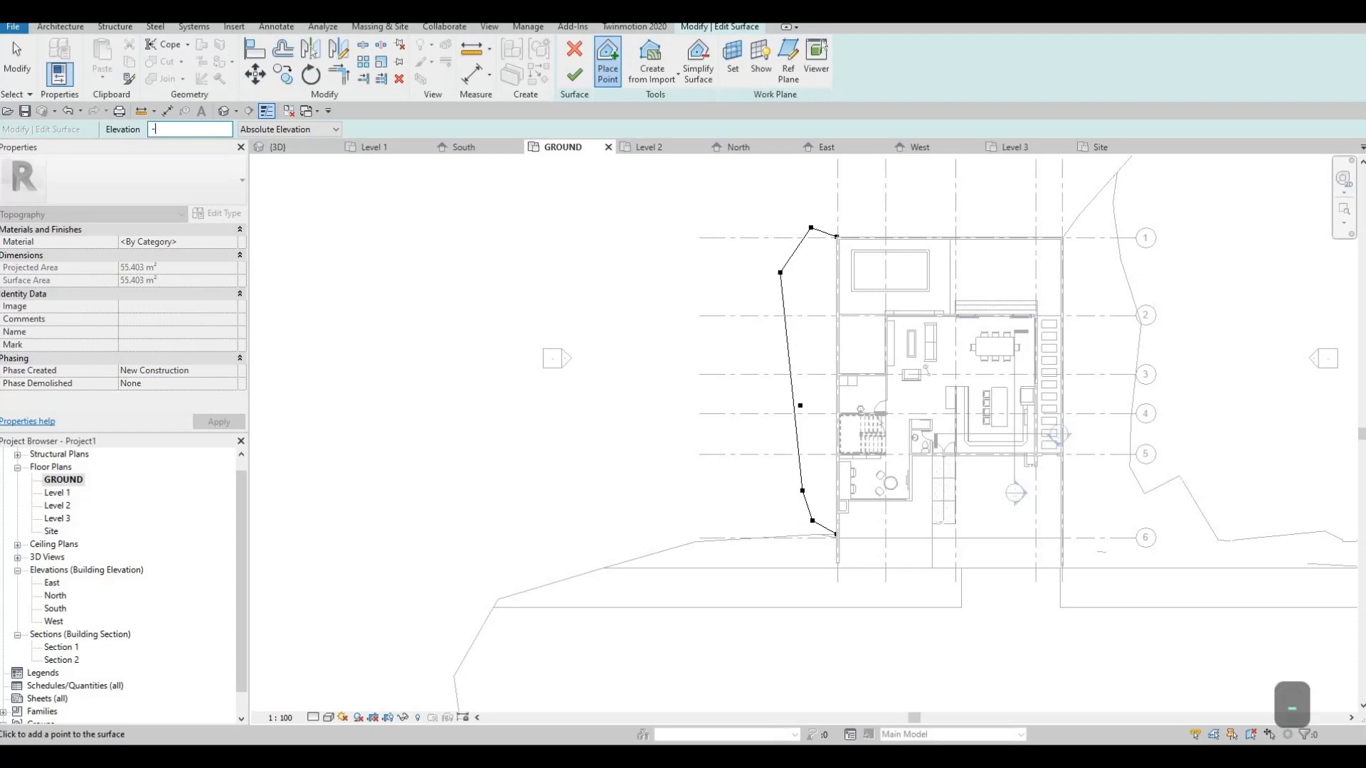
{"action": "type", "text": "1200"}
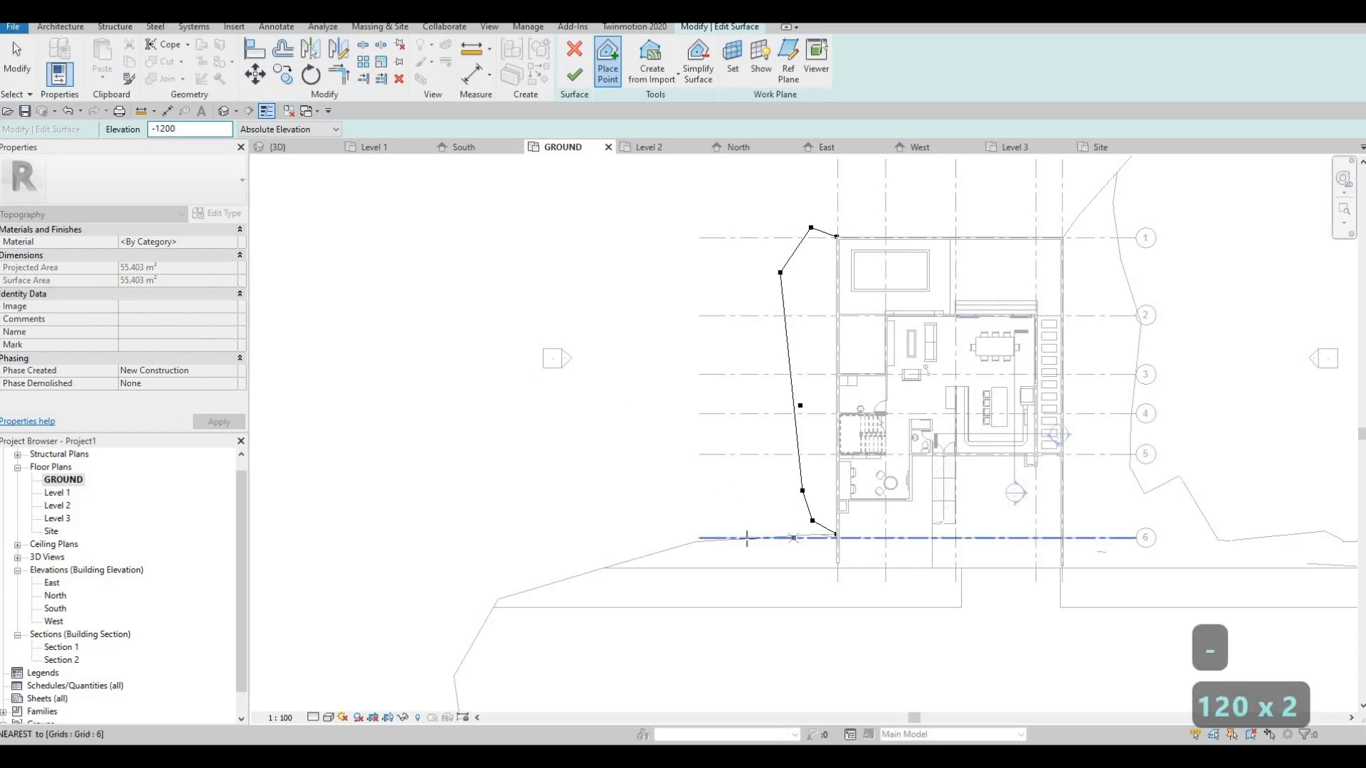
{"action": "left_click", "coordinate": [678, 545]}
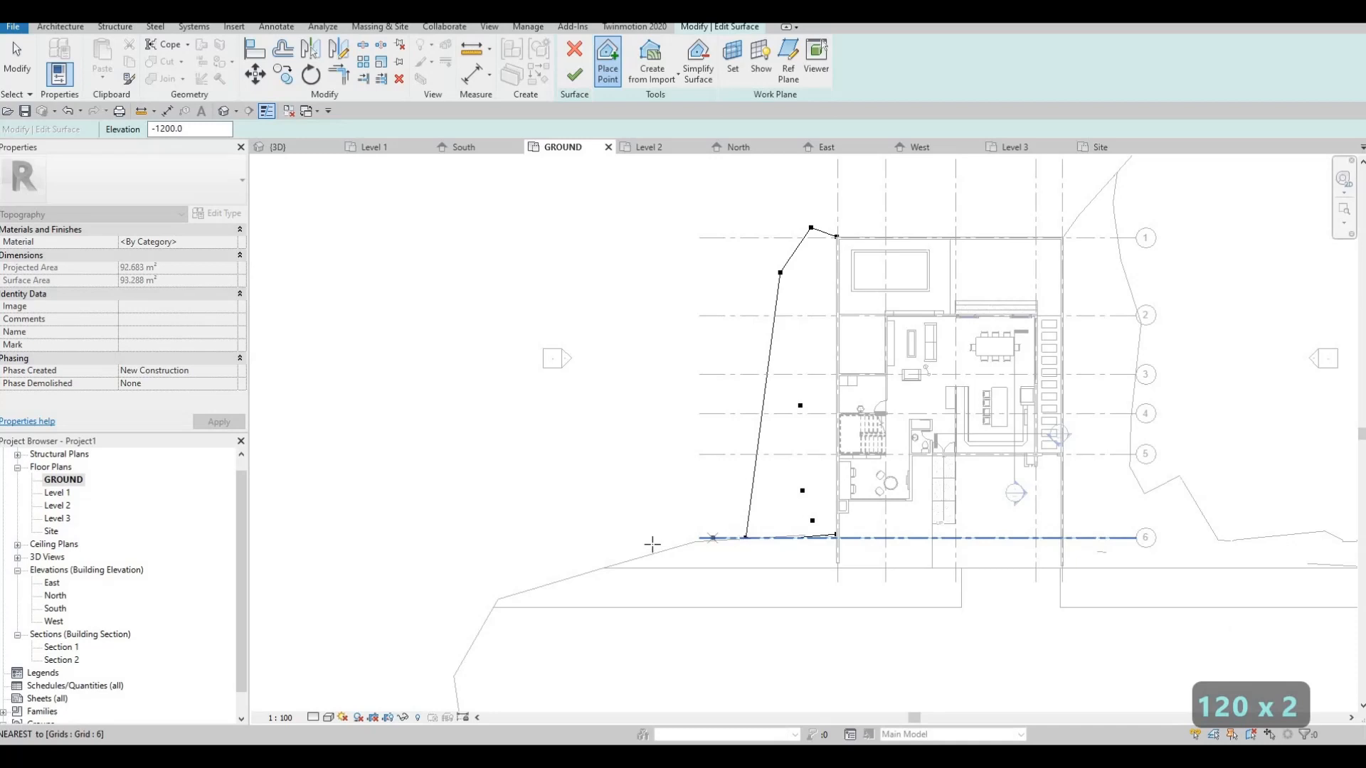
{"action": "left_click", "coordinate": [577, 547]}
{"action": "left_click", "coordinate": [511, 545]}
{"action": "left_click", "coordinate": [496, 545]}
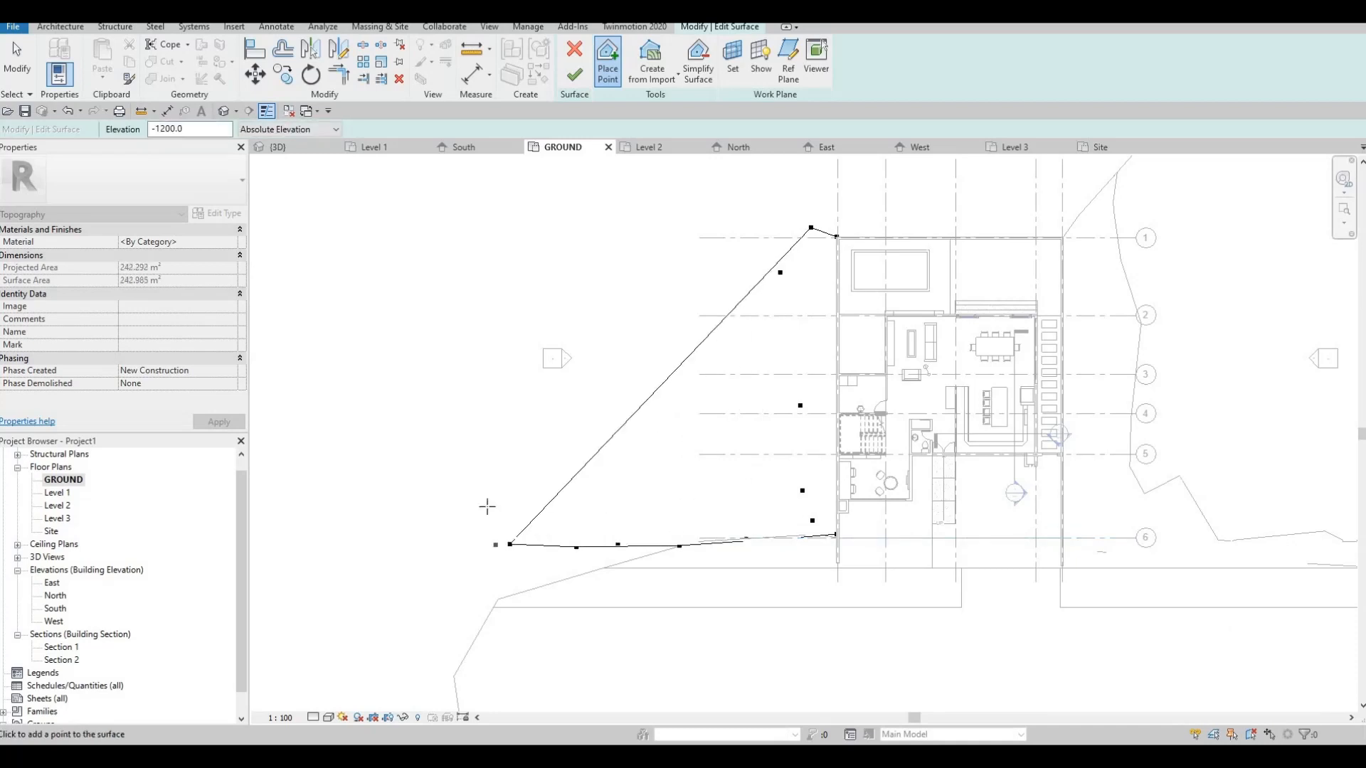
- Set the point elevation to -1400 and place surface points south of the -1200 row, along the existing ground's edge to its southwest corner
{"action": "double_click", "coordinate": [168, 129]}
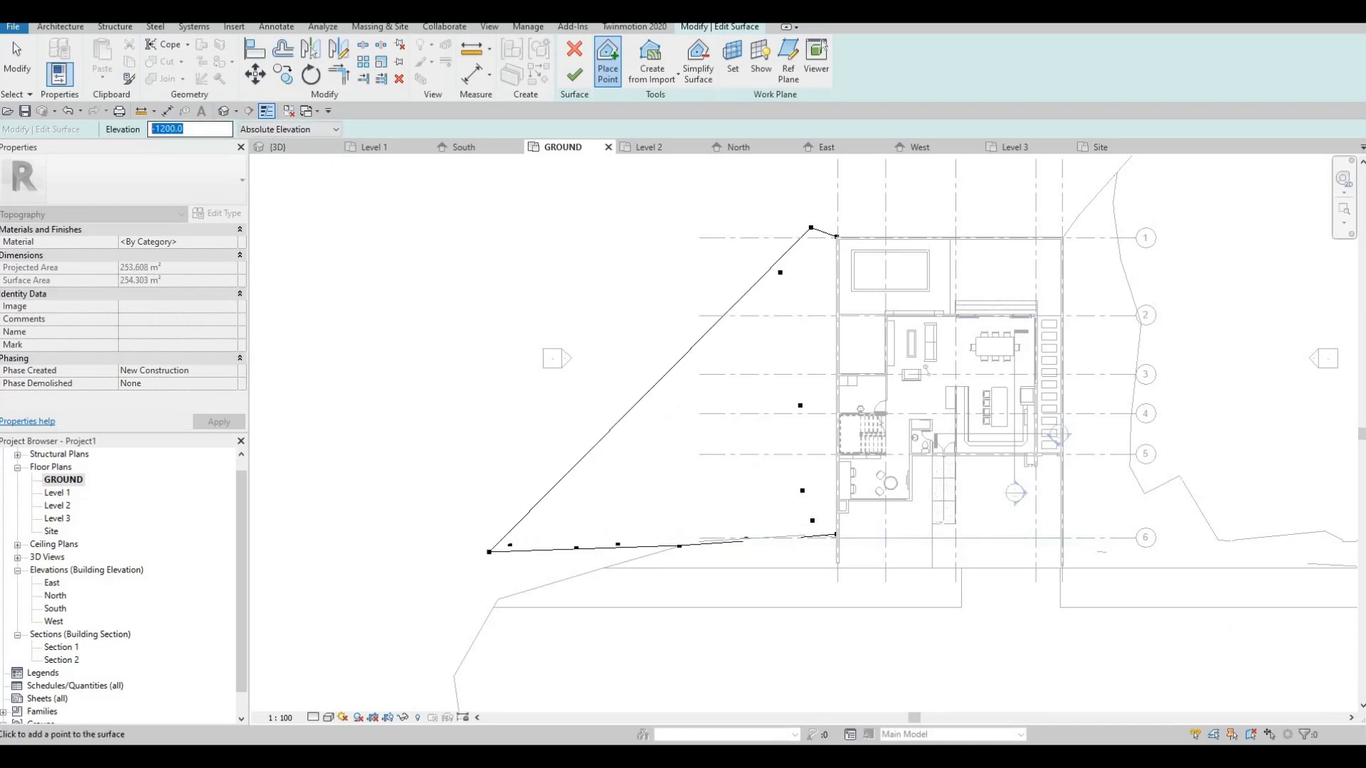
{"action": "type", "text": "-1400"}
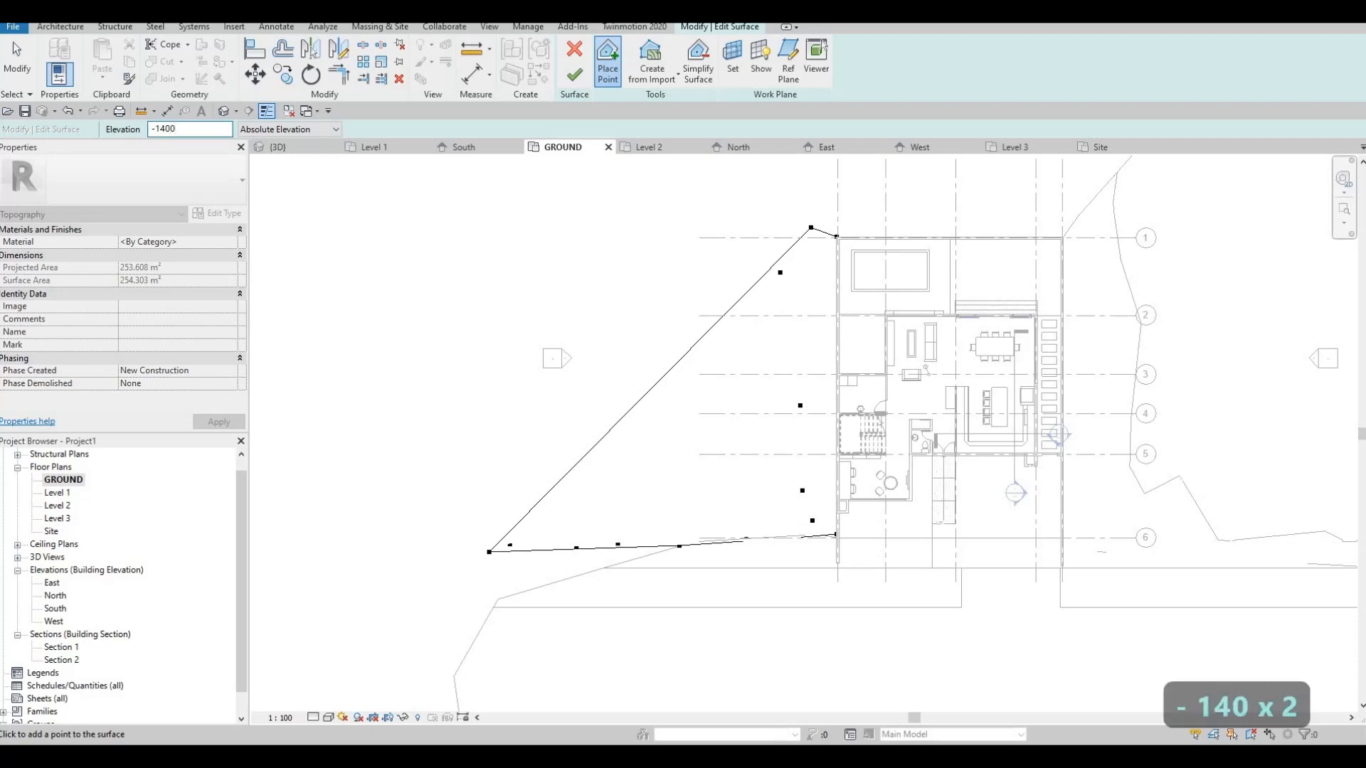
{"action": "key", "text": "Return"}
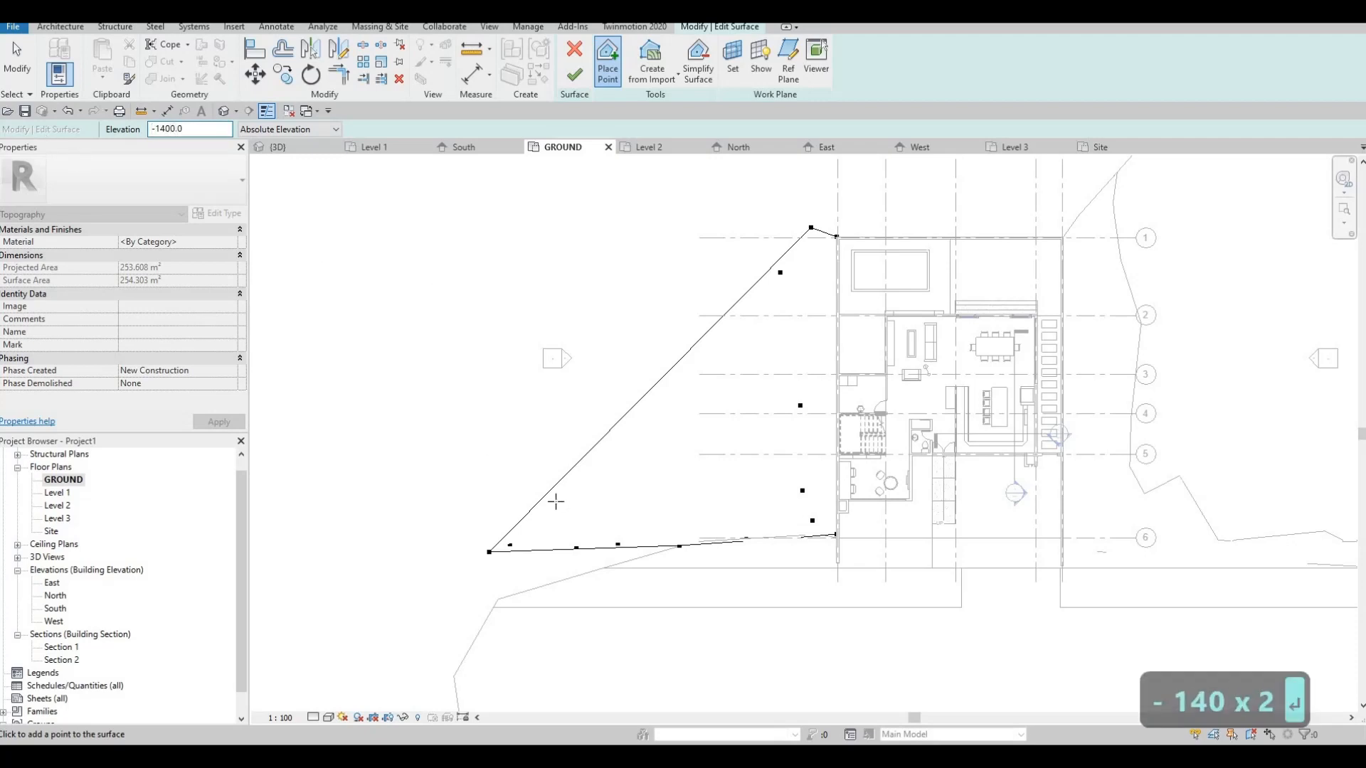
{"action": "left_click", "coordinate": [573, 570]}
{"action": "left_click", "coordinate": [542, 575]}
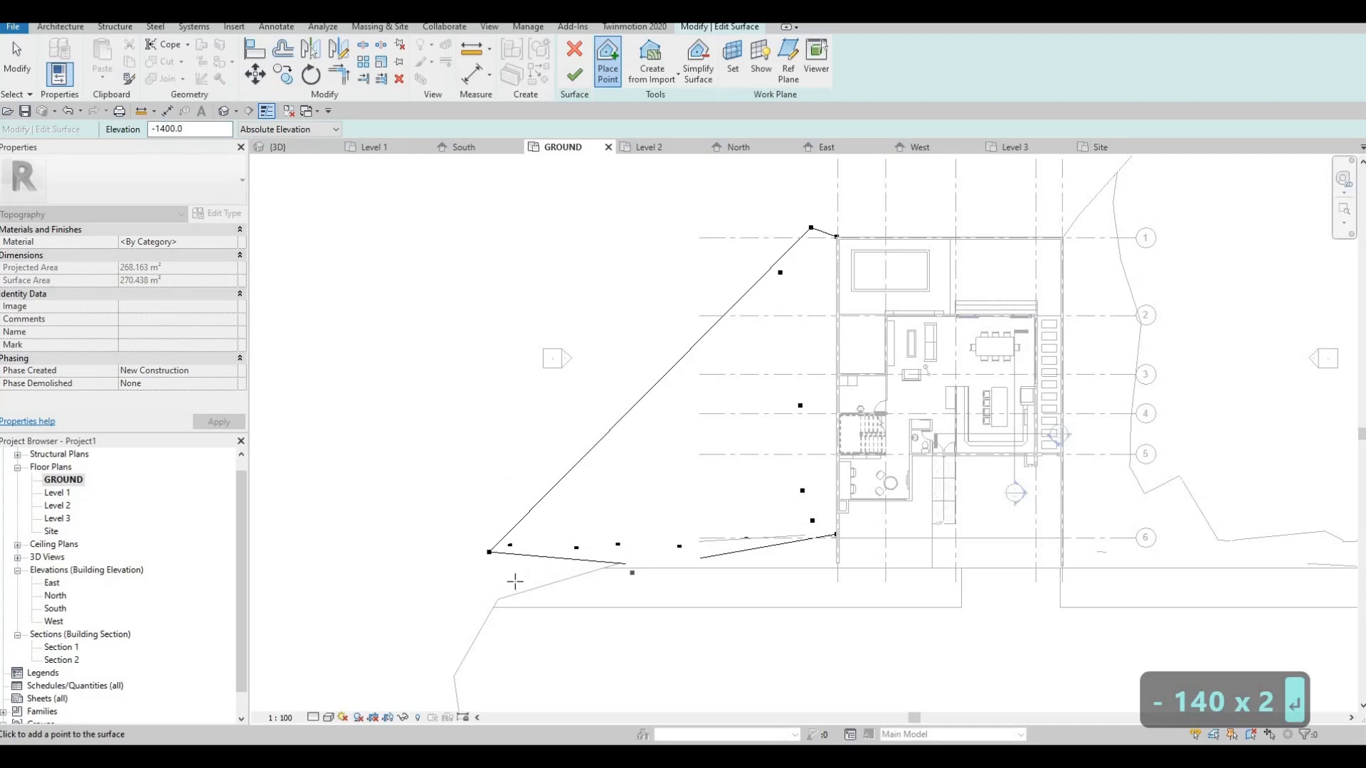
{"action": "left_click", "coordinate": [474, 571]}
{"action": "left_click", "coordinate": [443, 572]}
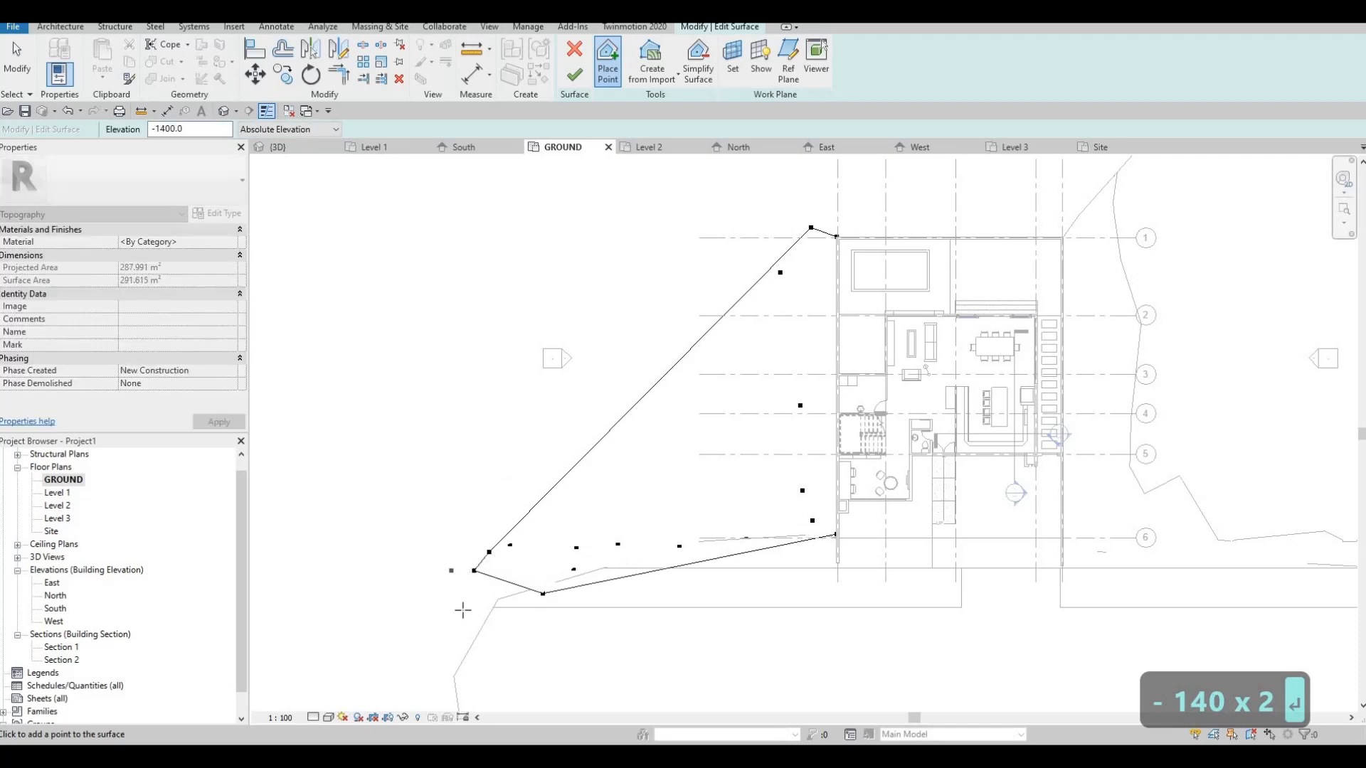
{"action": "left_click", "coordinate": [449, 600]}
{"action": "left_click", "coordinate": [491, 596]}
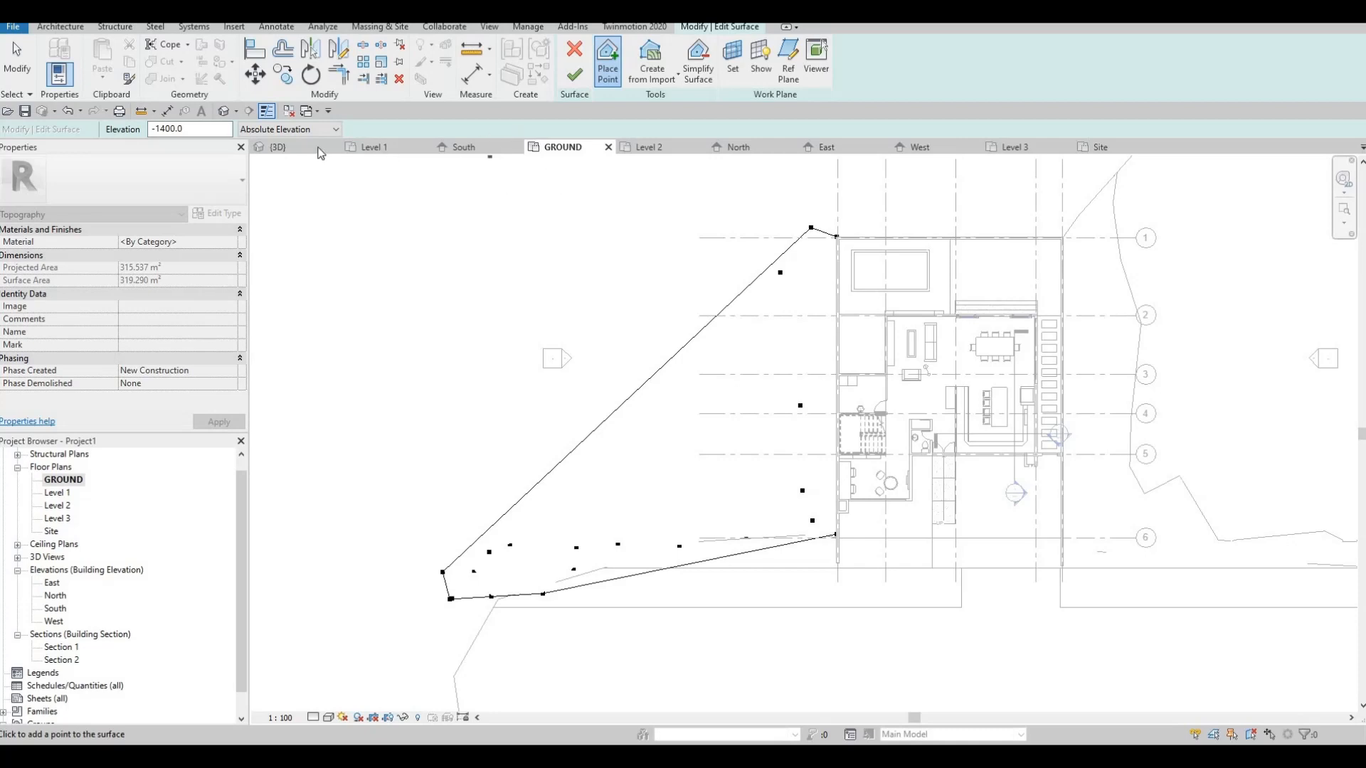
- Set the point elevation to 0 and place a row of surface points north of the -1200 points, between grids 5 and 6
{"action": "left_click", "coordinate": [167, 129]}
{"action": "type", "text": "-"}
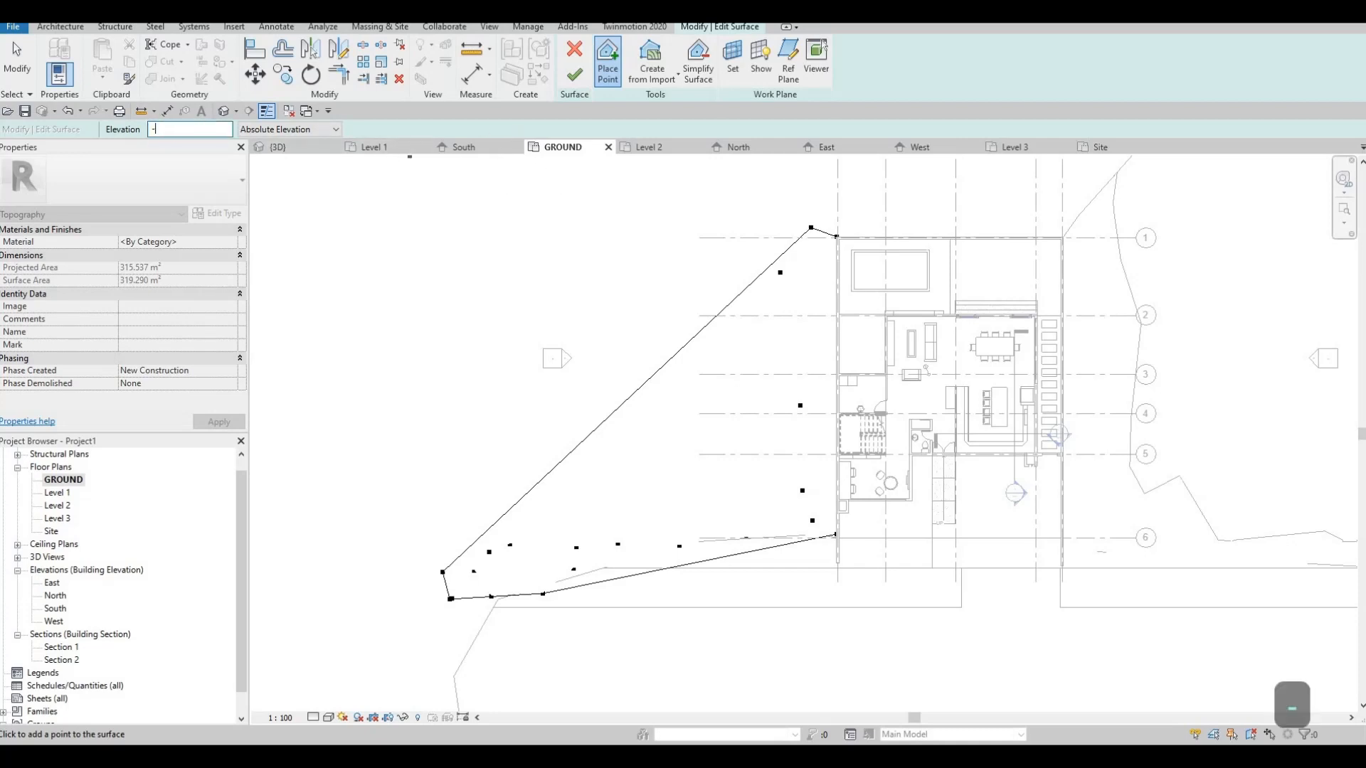
{"action": "key", "text": "BackSpace"}
{"action": "key", "text": "BackSpace"}
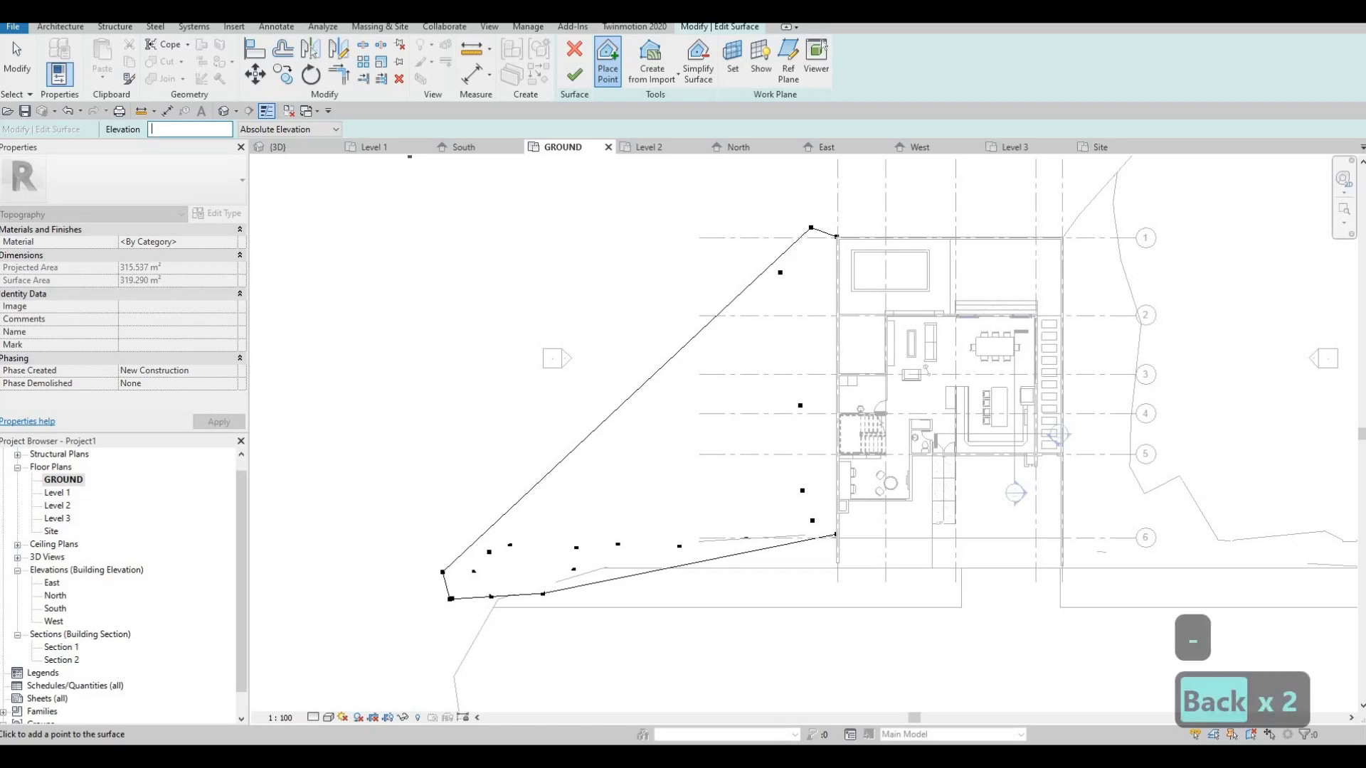
{"action": "type", "text": "0"}
{"action": "key", "text": "Return"}
{"action": "left_click", "coordinate": [758, 471]}
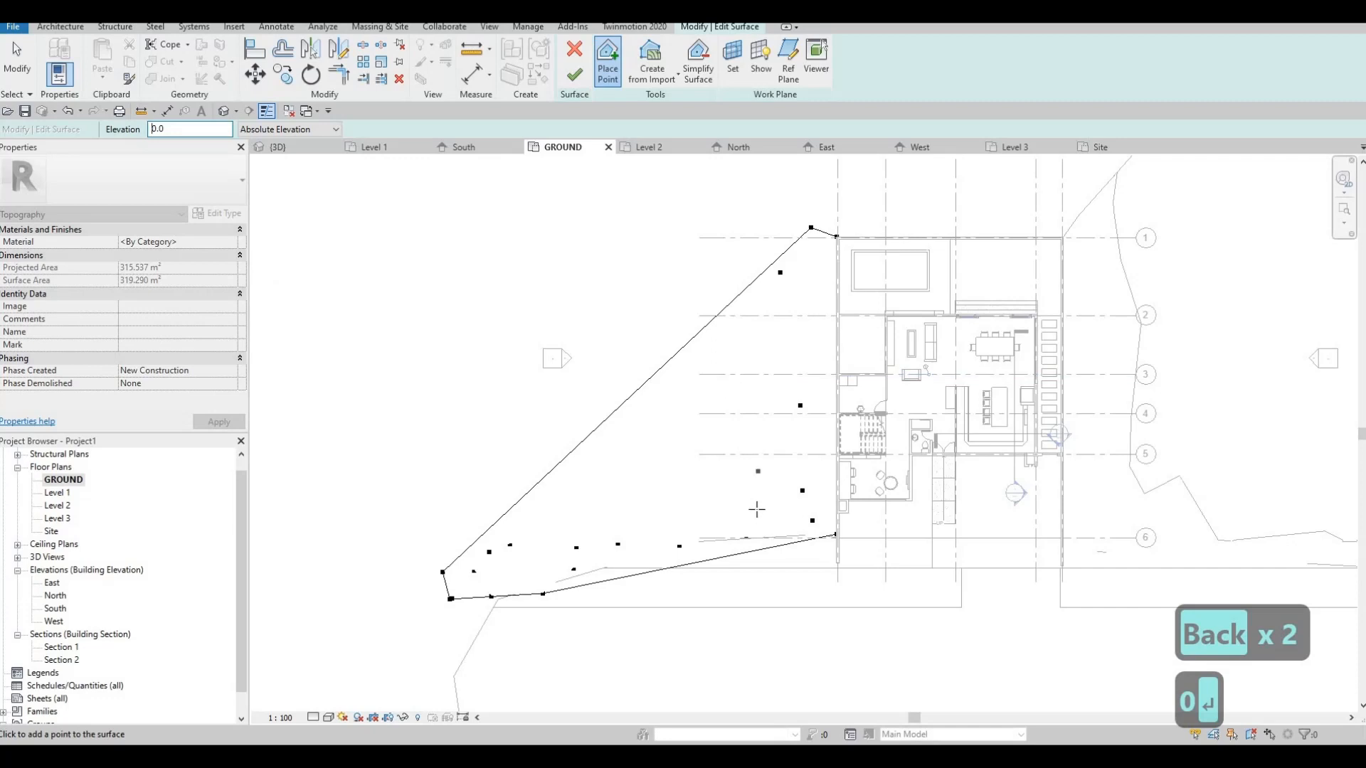
{"action": "left_click", "coordinate": [757, 513]}
{"action": "left_click", "coordinate": [705, 497]}
{"action": "left_click", "coordinate": [640, 511]}
{"action": "left_click", "coordinate": [538, 514]}
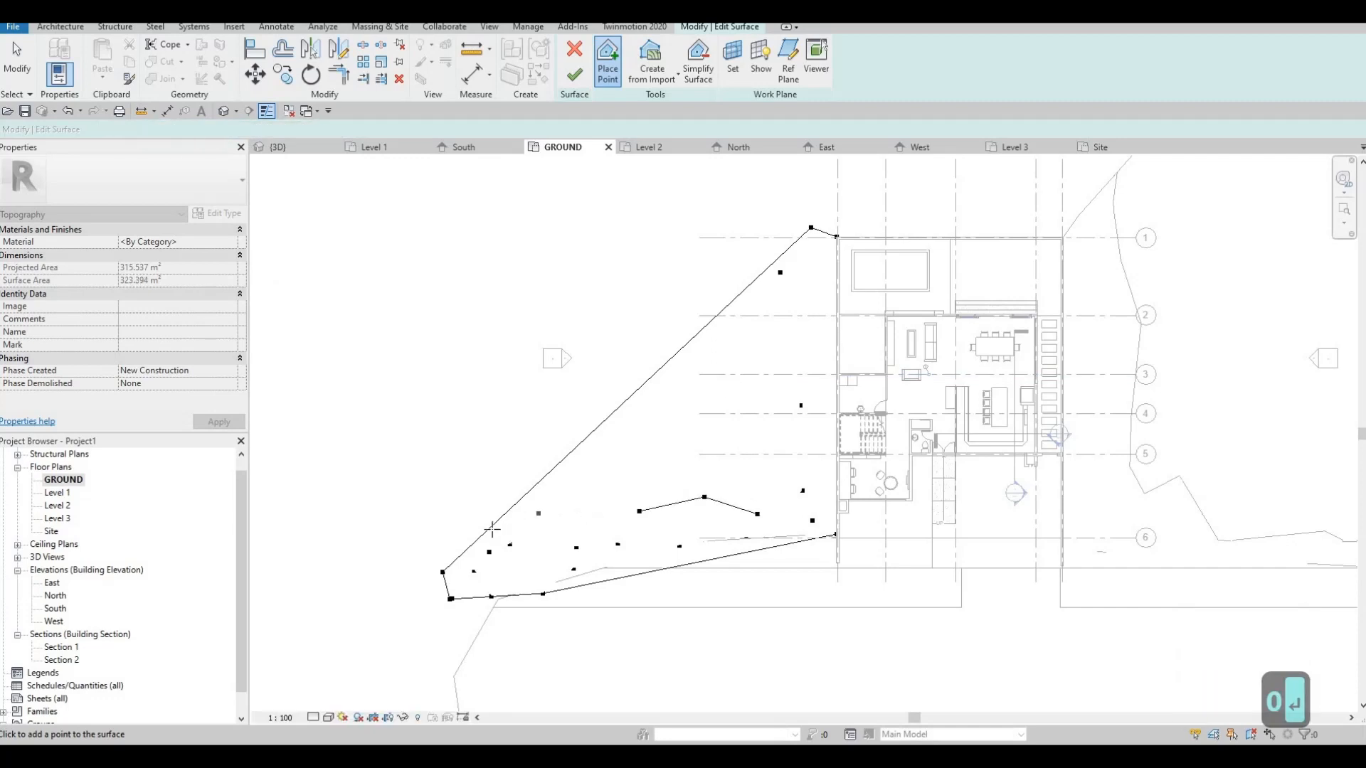
{"action": "left_click", "coordinate": [491, 529]}
- Add more surface points at elevation 0 west of the house around grid 5
{"action": "left_click", "coordinate": [740, 468]}
{"action": "left_click", "coordinate": [731, 464]}
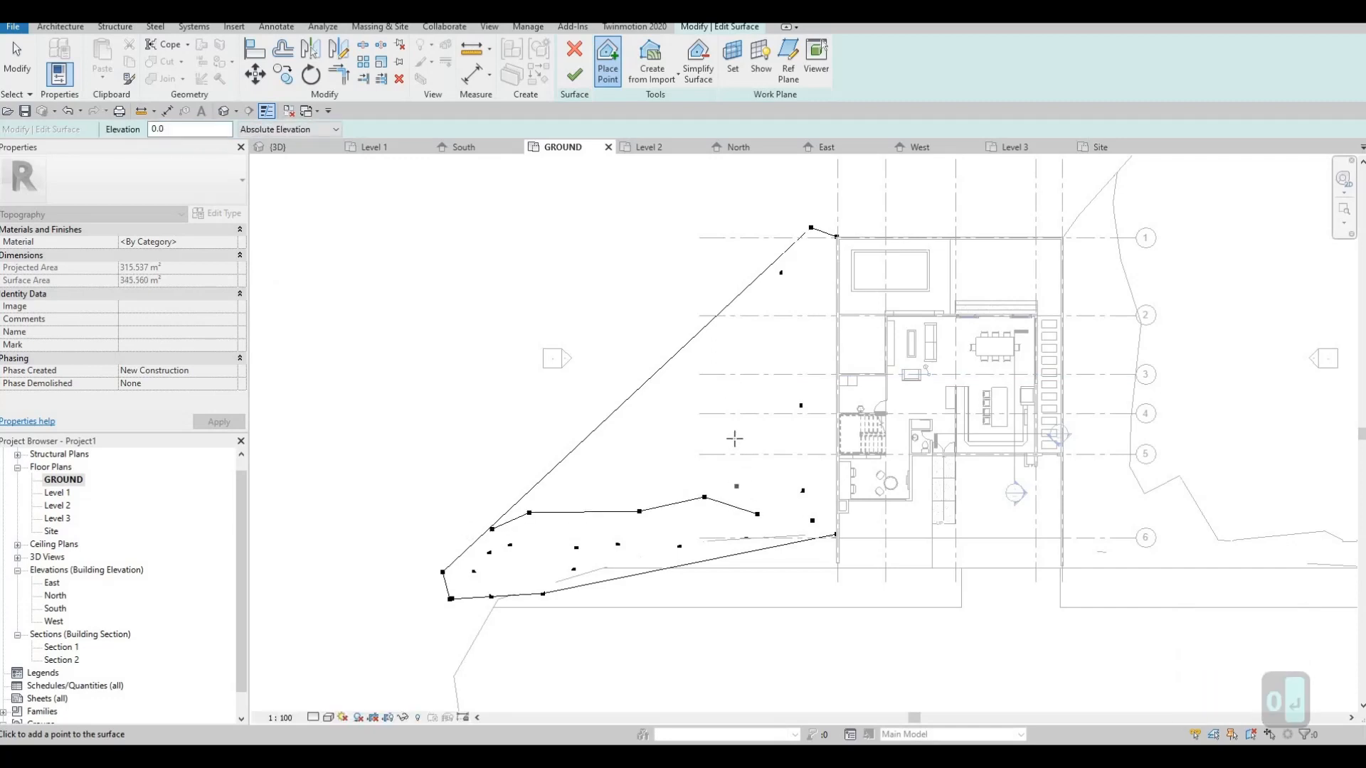
{"action": "left_click", "coordinate": [678, 447]}
{"action": "left_click", "coordinate": [258, 208]}
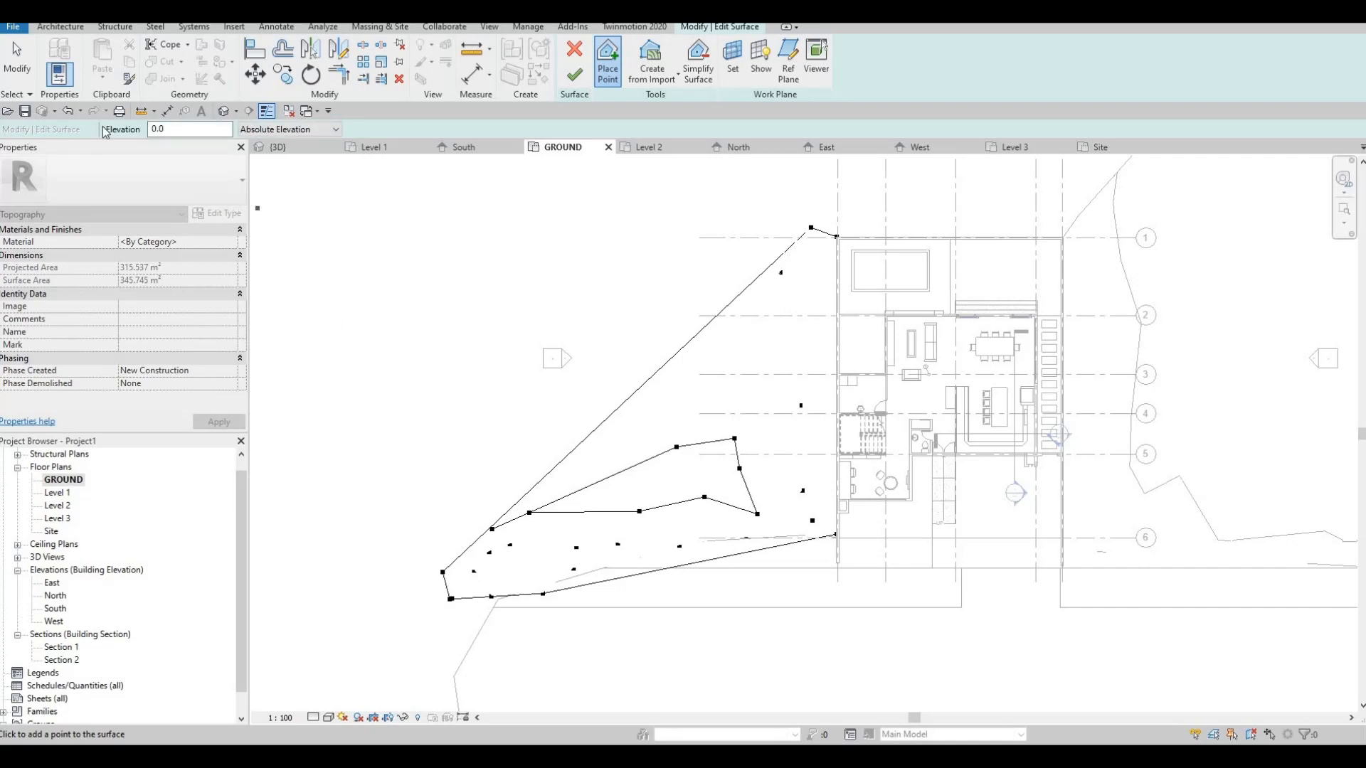
- Set the point elevation to 200 and place surface points from grid 4 up toward grid 1 and out to the surface's west edge
{"action": "left_click_drag", "start_coordinate": [169, 130], "coordinate": [103, 132]}
{"action": "type", "text": "200"}
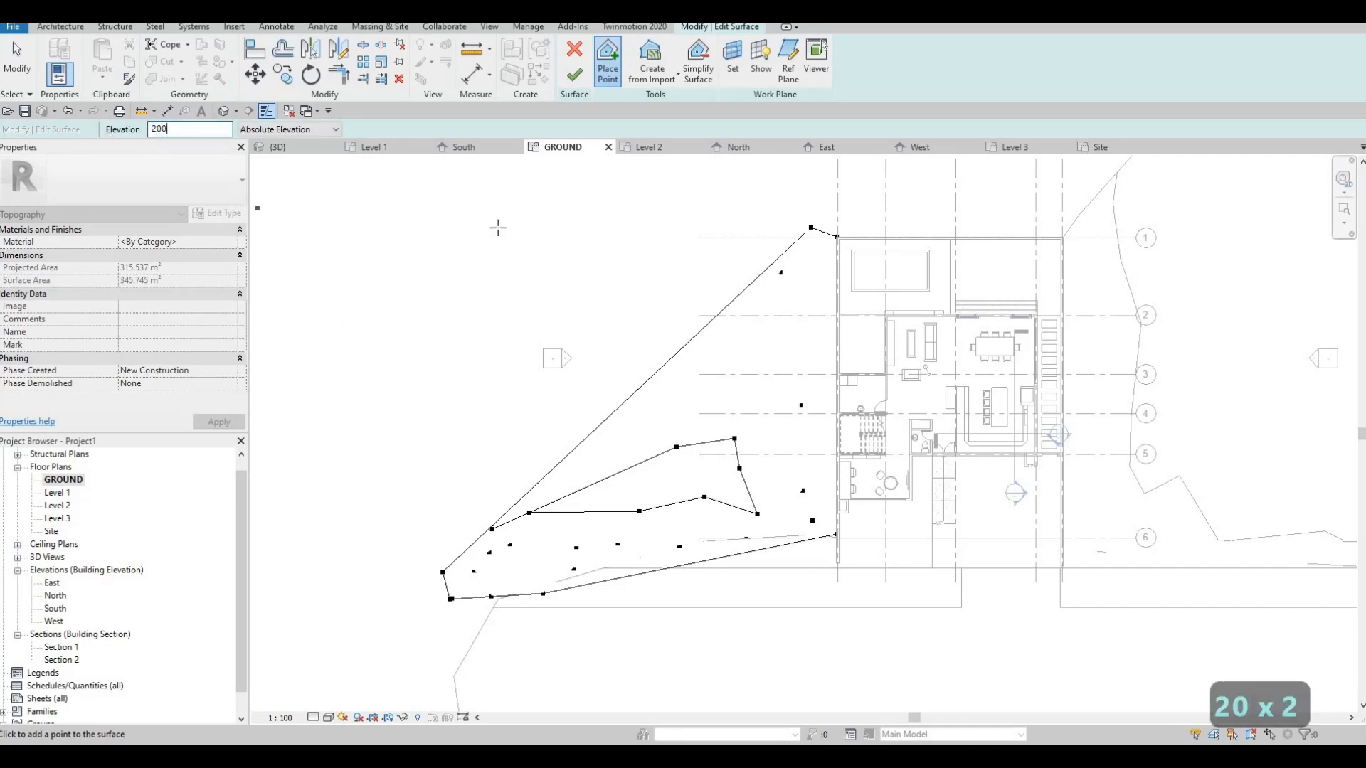
{"action": "left_click", "coordinate": [696, 414]}
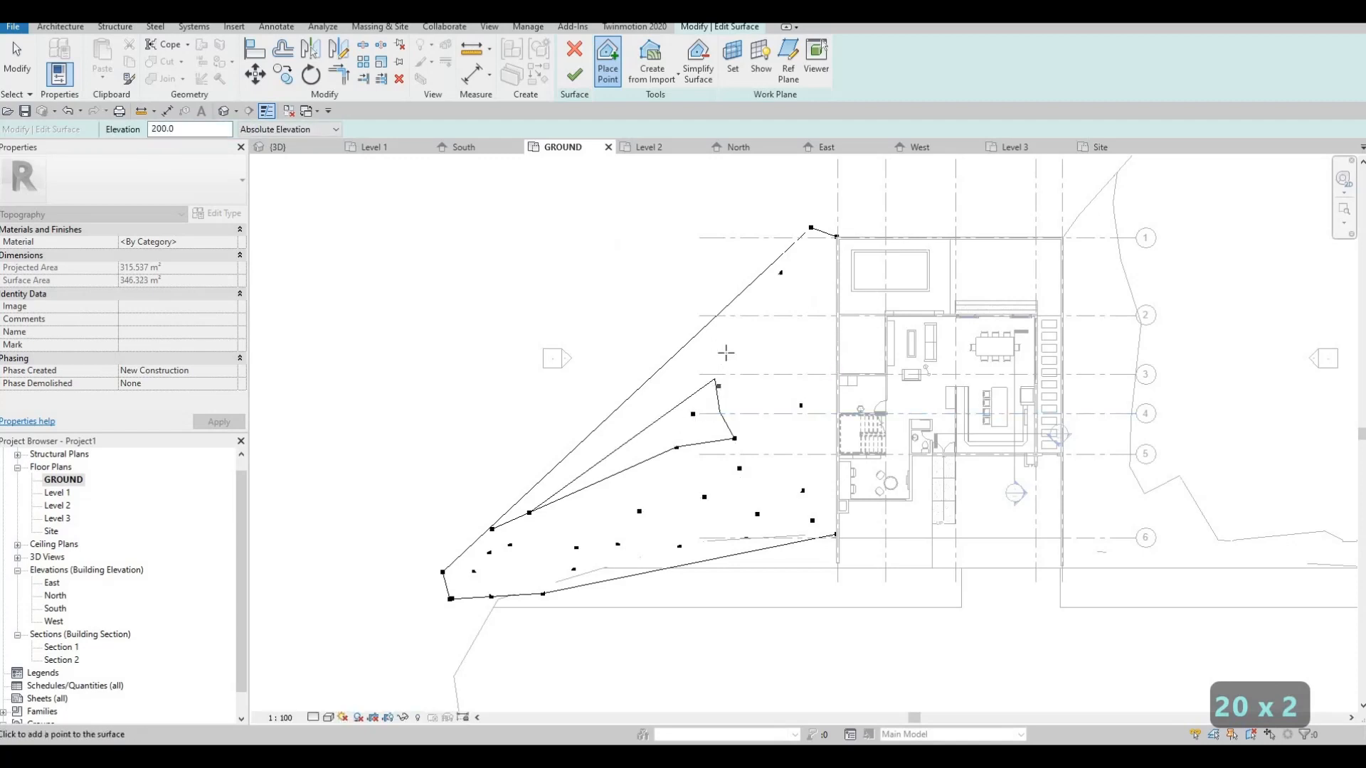
{"action": "left_click", "coordinate": [749, 287]}
{"action": "left_click", "coordinate": [754, 258]}
{"action": "left_click", "coordinate": [726, 352]}
{"action": "left_click", "coordinate": [588, 456]}
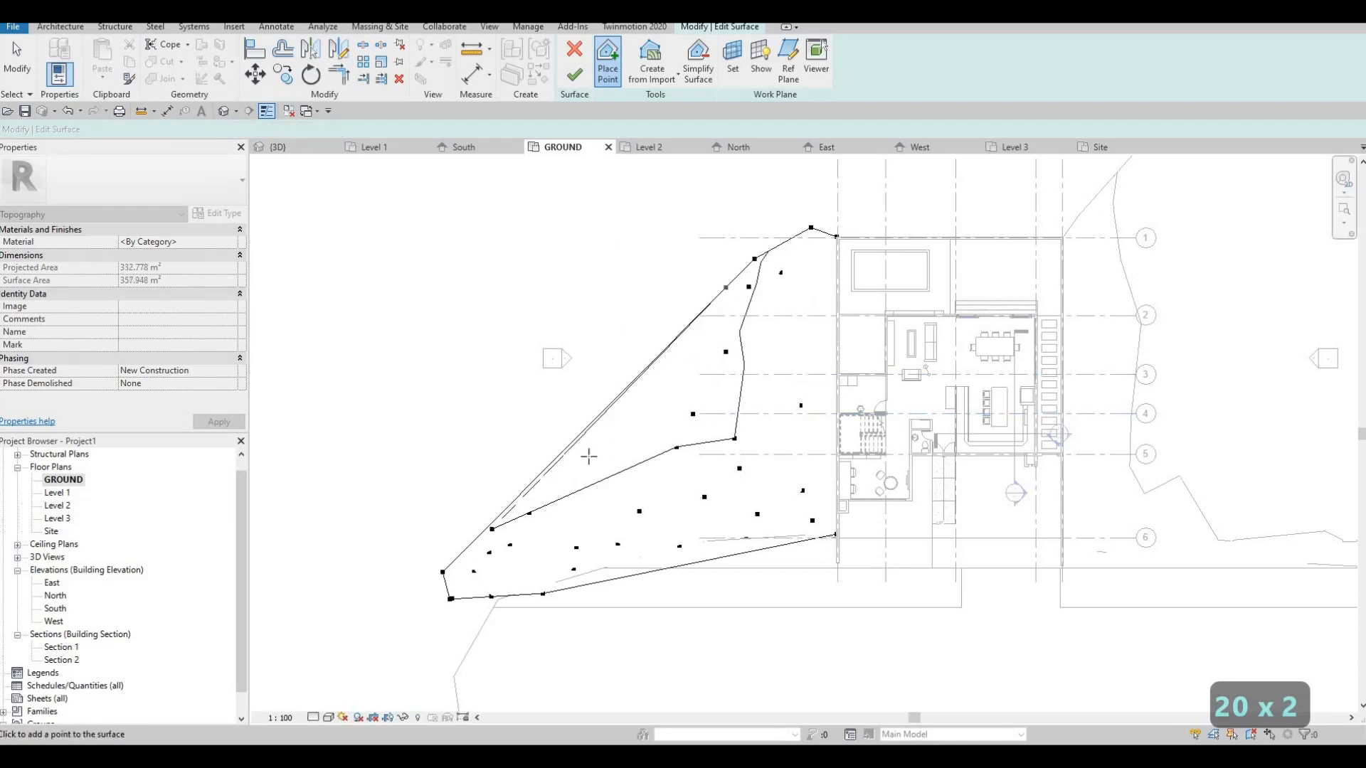
{"action": "left_click", "coordinate": [462, 463]}
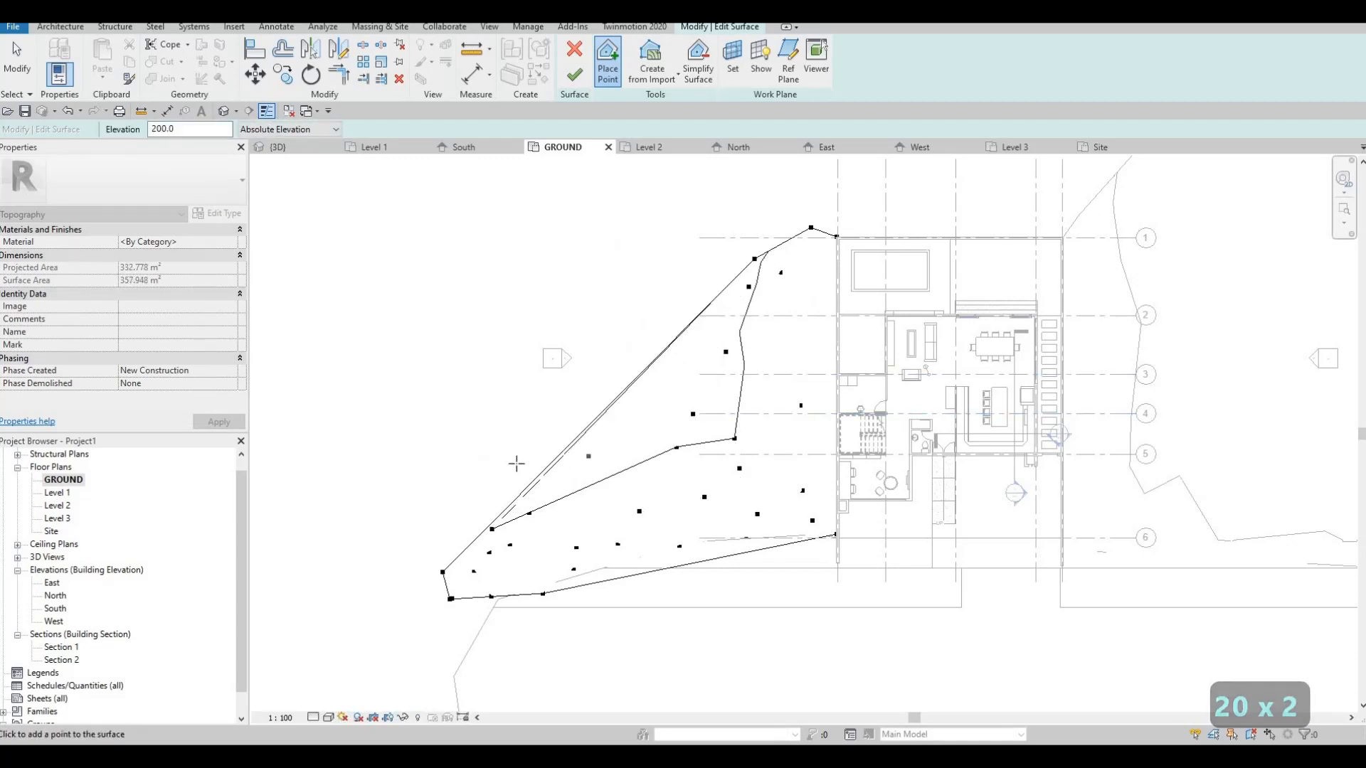
- Set the point elevation to 600 and place surface points farther west, between grid 4 and grid 1 and around the west elevation marker
{"action": "double_click", "coordinate": [172, 131]}
{"action": "type", "text": "600"}
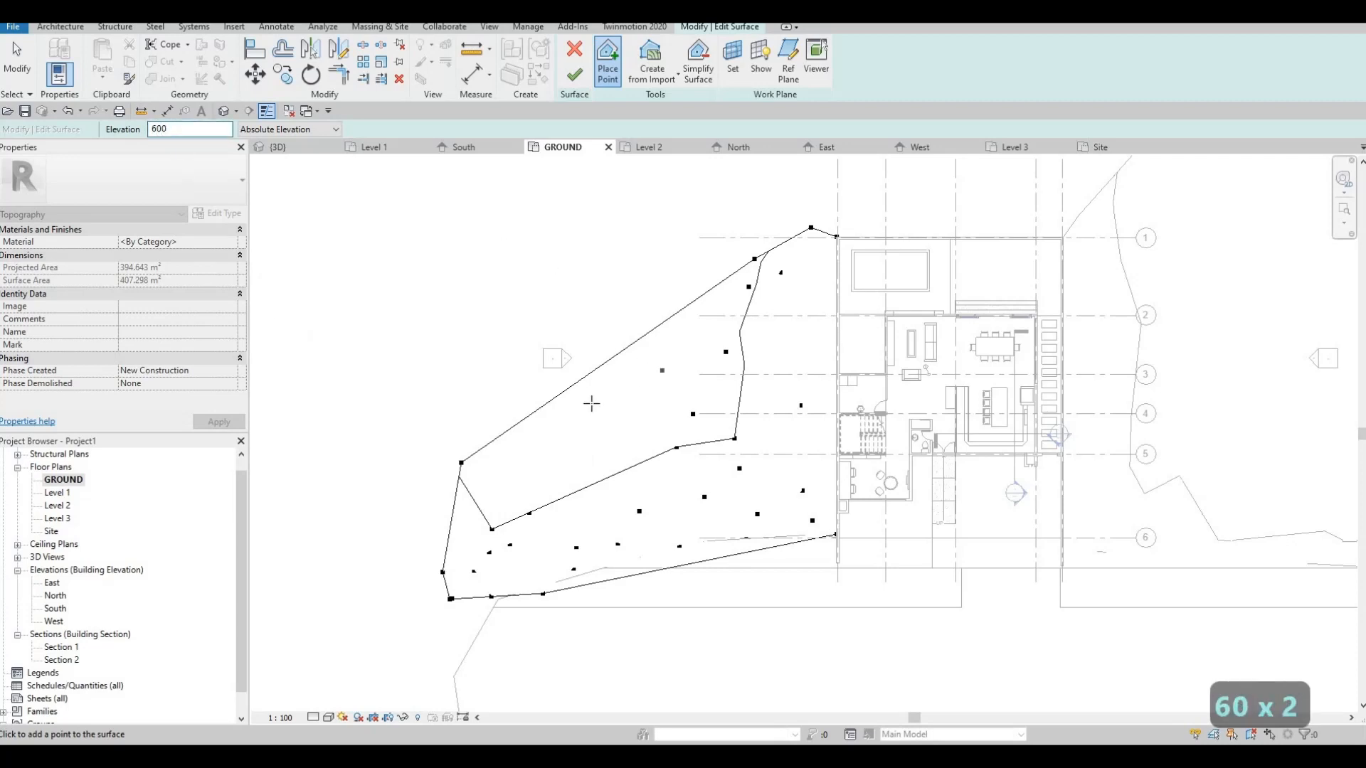
{"action": "left_click", "coordinate": [496, 413]}
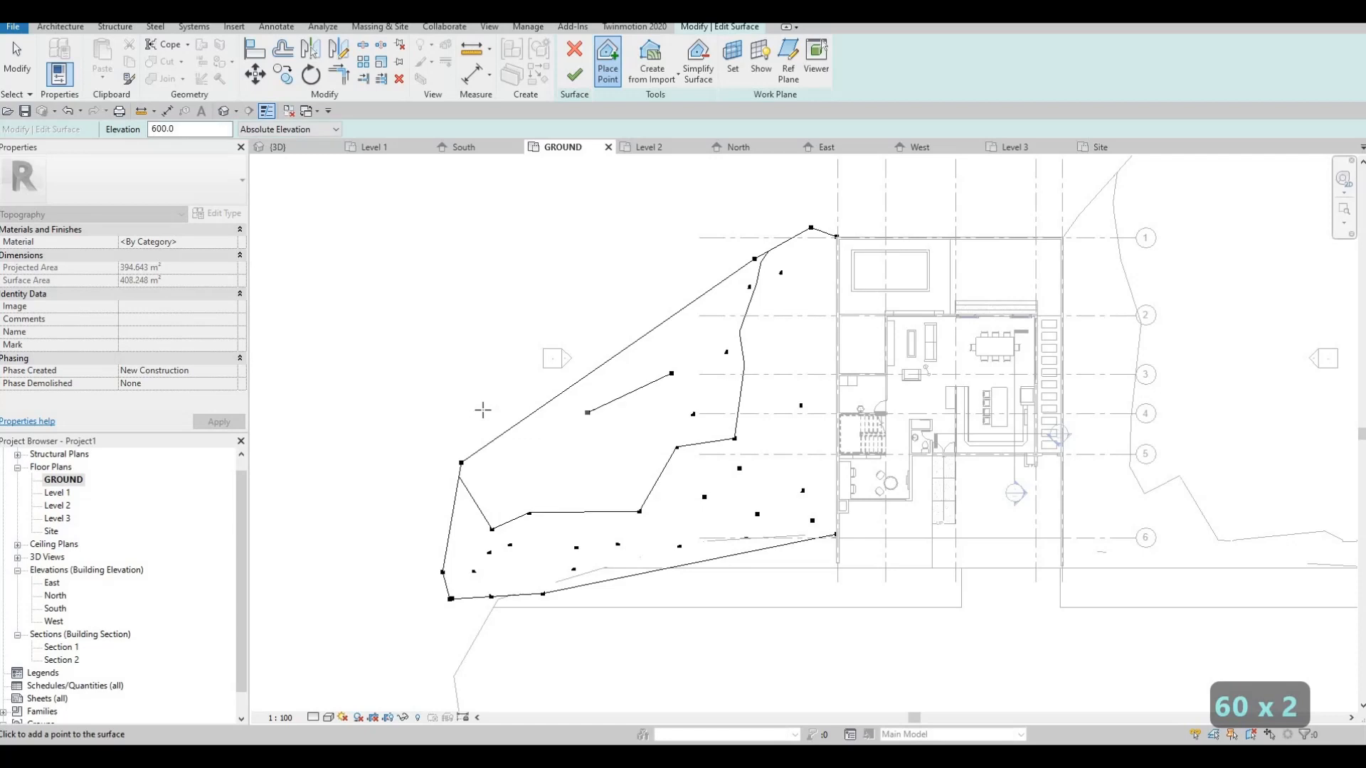
{"action": "left_click", "coordinate": [712, 260]}
{"action": "left_click", "coordinate": [653, 322]}
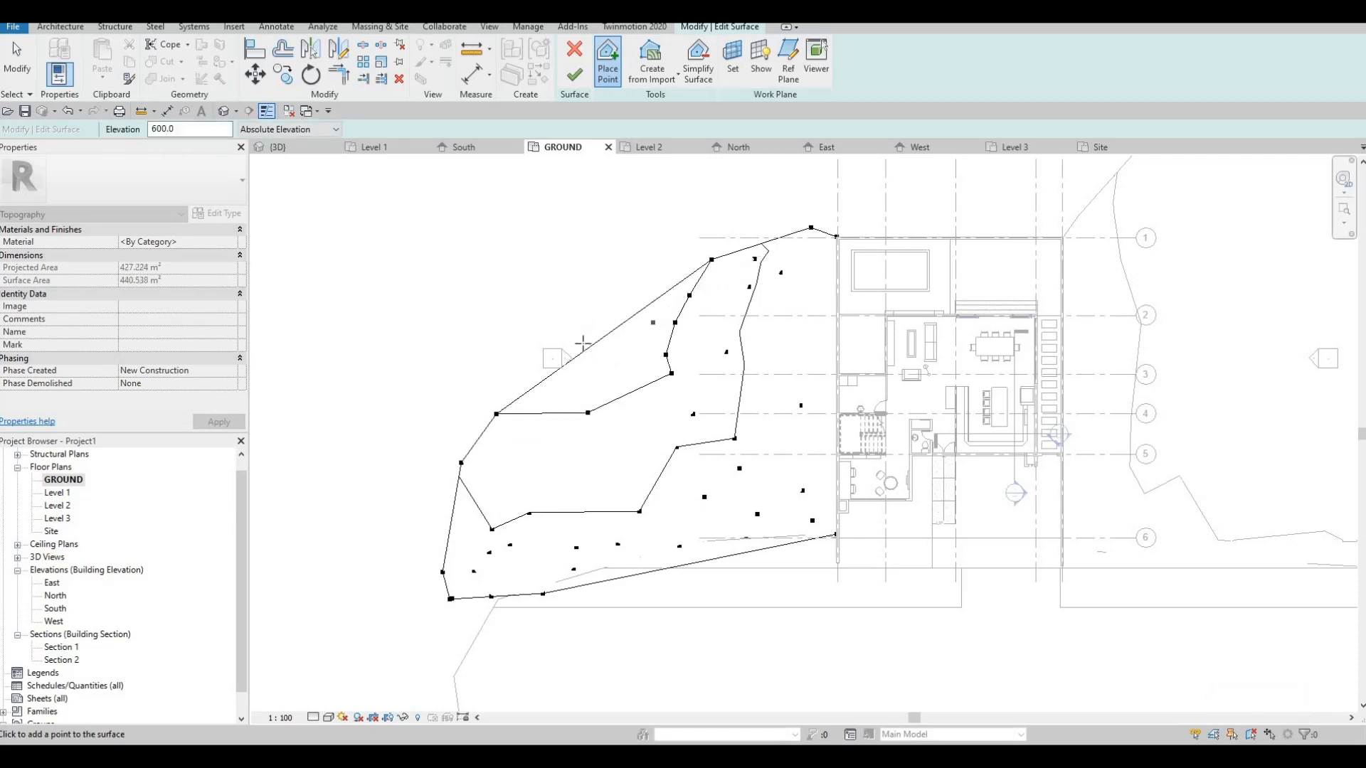
{"action": "left_click", "coordinate": [616, 315]}
{"action": "left_click", "coordinate": [573, 355]}
{"action": "left_click", "coordinate": [529, 393]}
{"action": "left_click", "coordinate": [481, 379]}
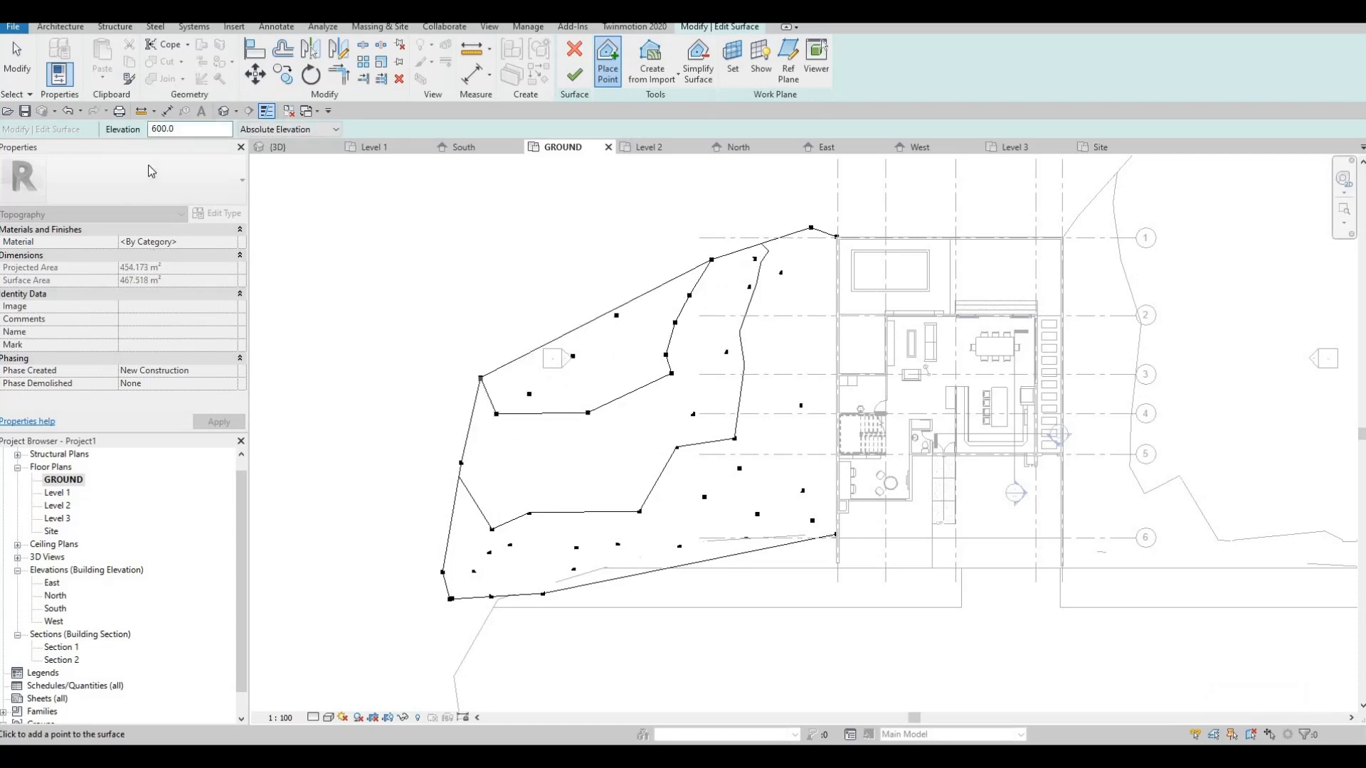
- Set the point elevation to 1000 and place surface points across the far northwest and west edges of the terrain
{"action": "double_click", "coordinate": [162, 130]}
{"action": "type", "text": "1000"}
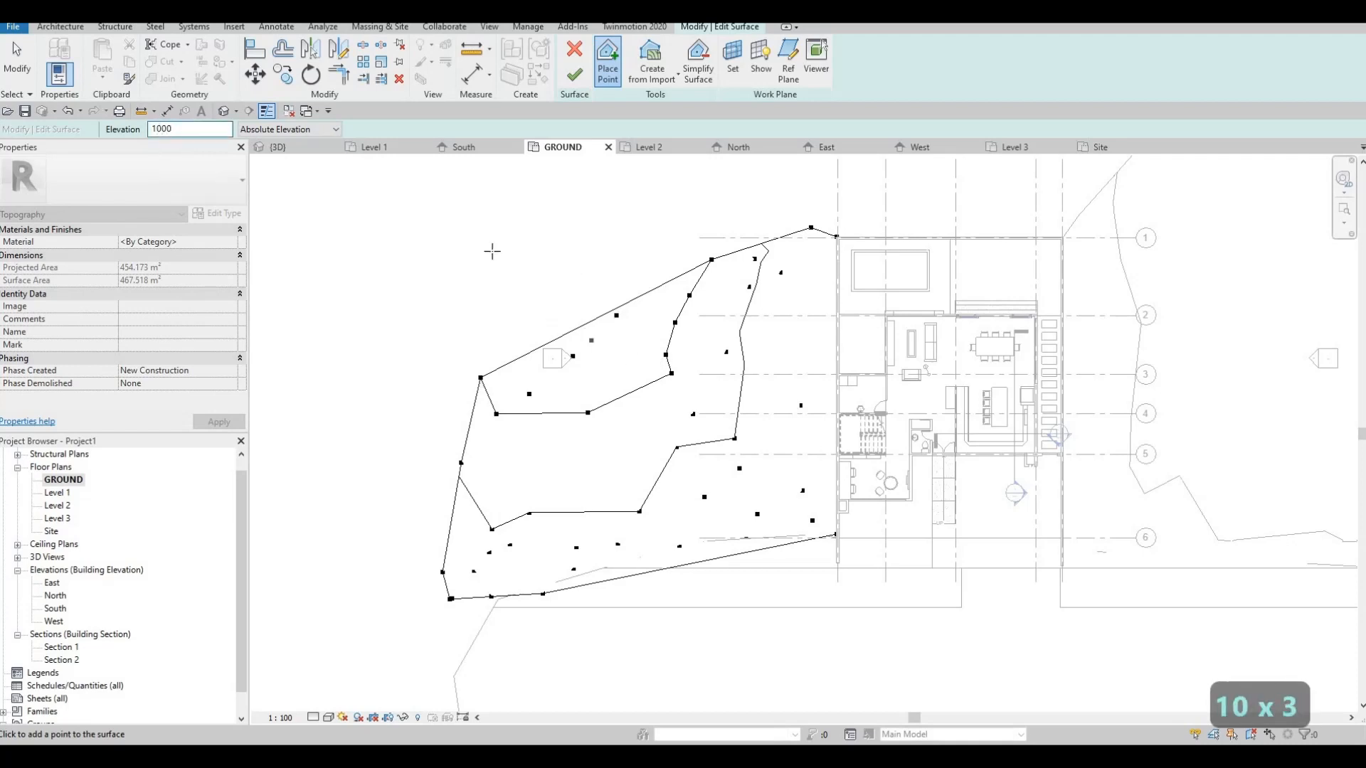
{"action": "left_click", "coordinate": [500, 234]}
{"action": "left_click", "coordinate": [444, 249]}
{"action": "left_click", "coordinate": [411, 282]}
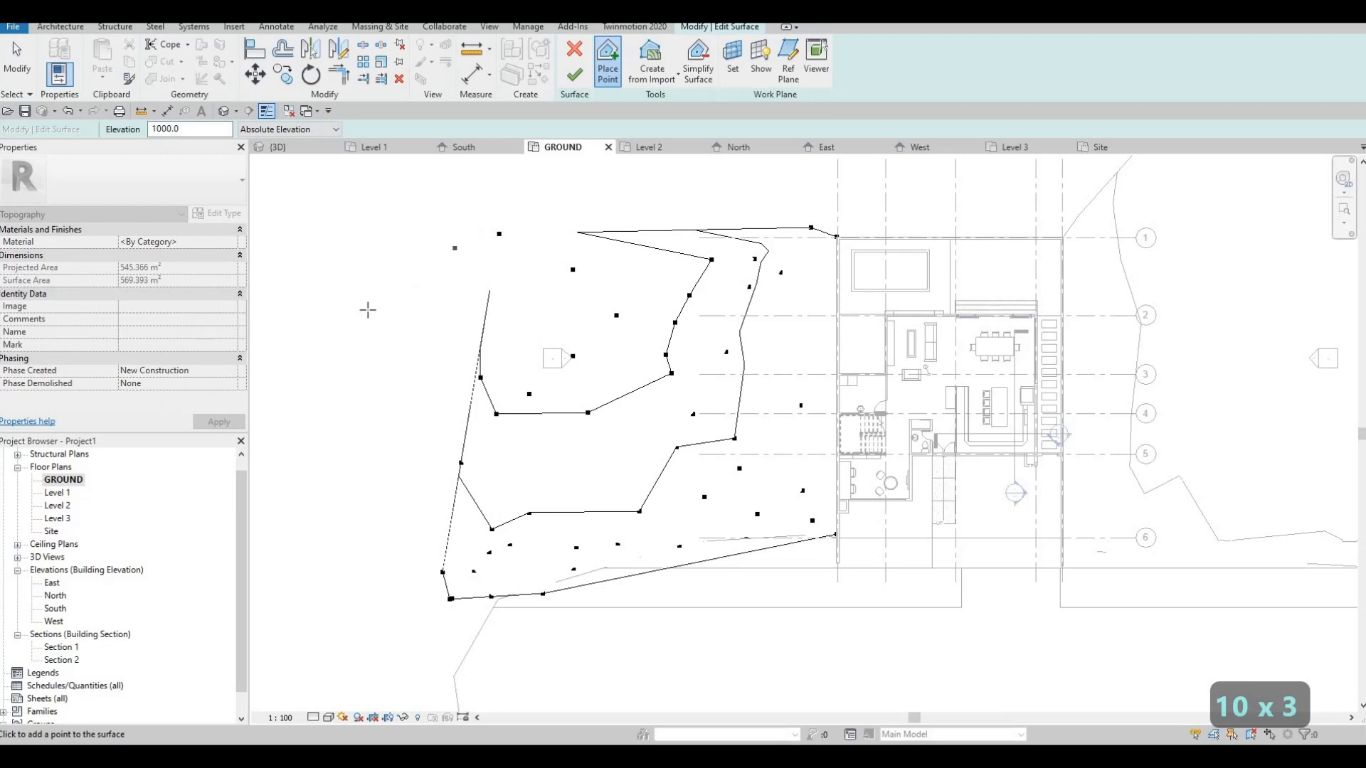
{"action": "left_click", "coordinate": [380, 253]}
{"action": "left_click", "coordinate": [404, 493]}
{"action": "left_click", "coordinate": [363, 441]}
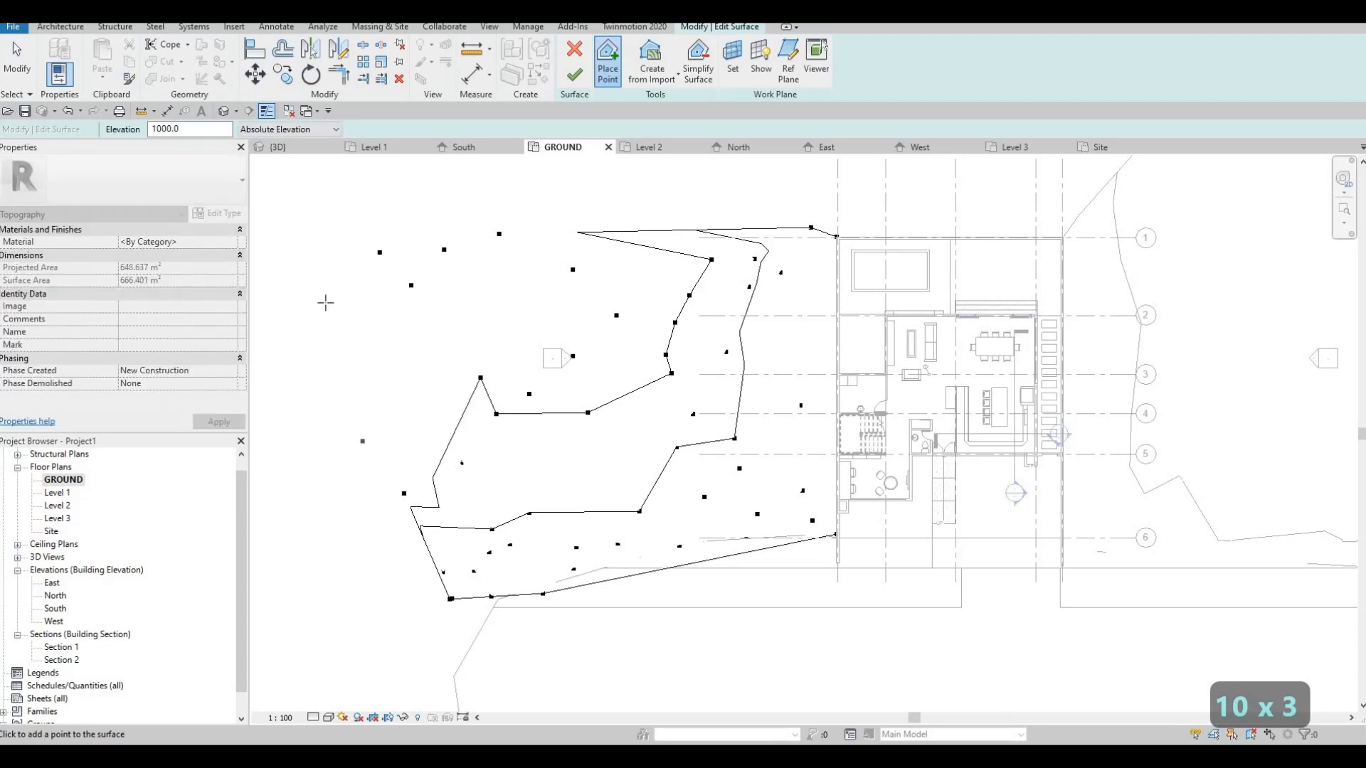
{"action": "left_click", "coordinate": [330, 363]}
- Add a cluster of surface points at elevation 1000 northwest of the plot, just north of grid 1
{"action": "left_click", "coordinate": [675, 219]}
{"action": "left_click", "coordinate": [704, 216]}
{"action": "left_click", "coordinate": [655, 214]}
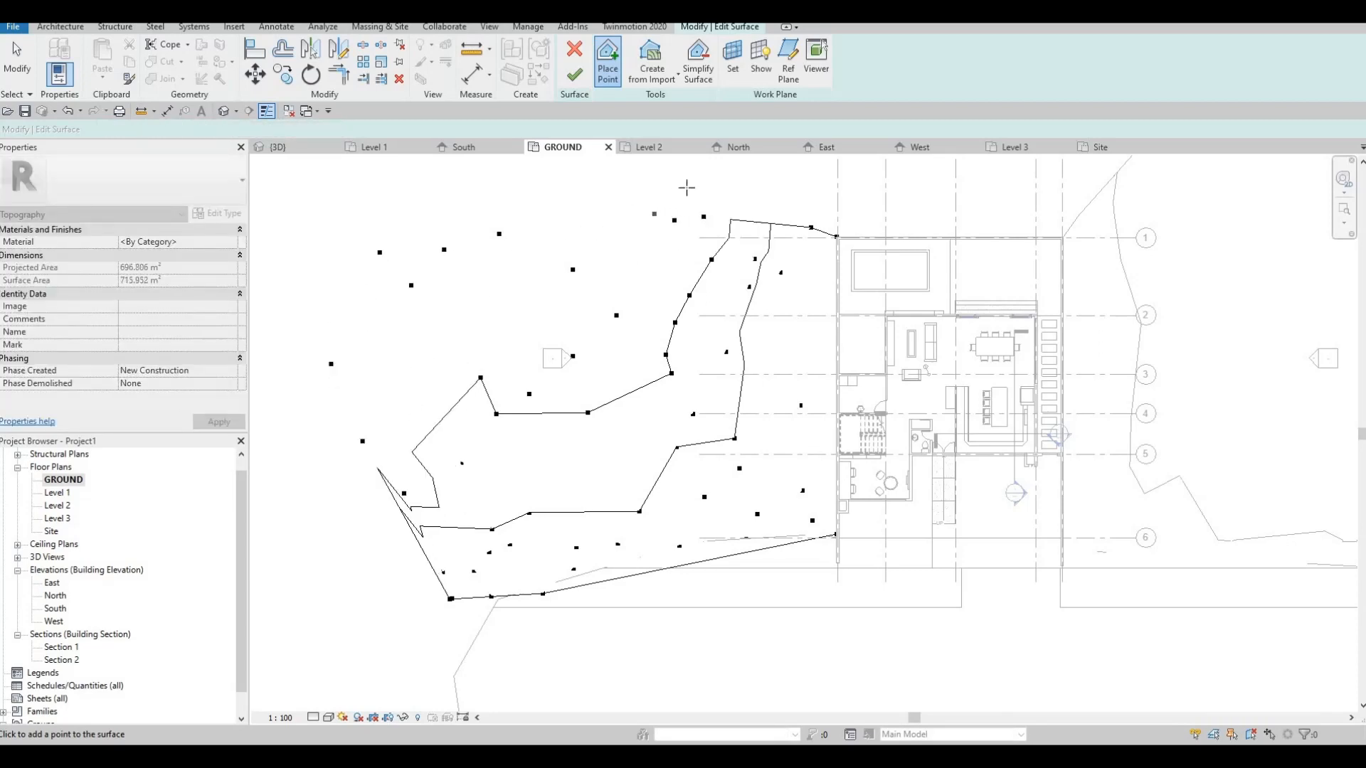
{"action": "left_click", "coordinate": [687, 188]}
{"action": "left_click", "coordinate": [633, 194]}
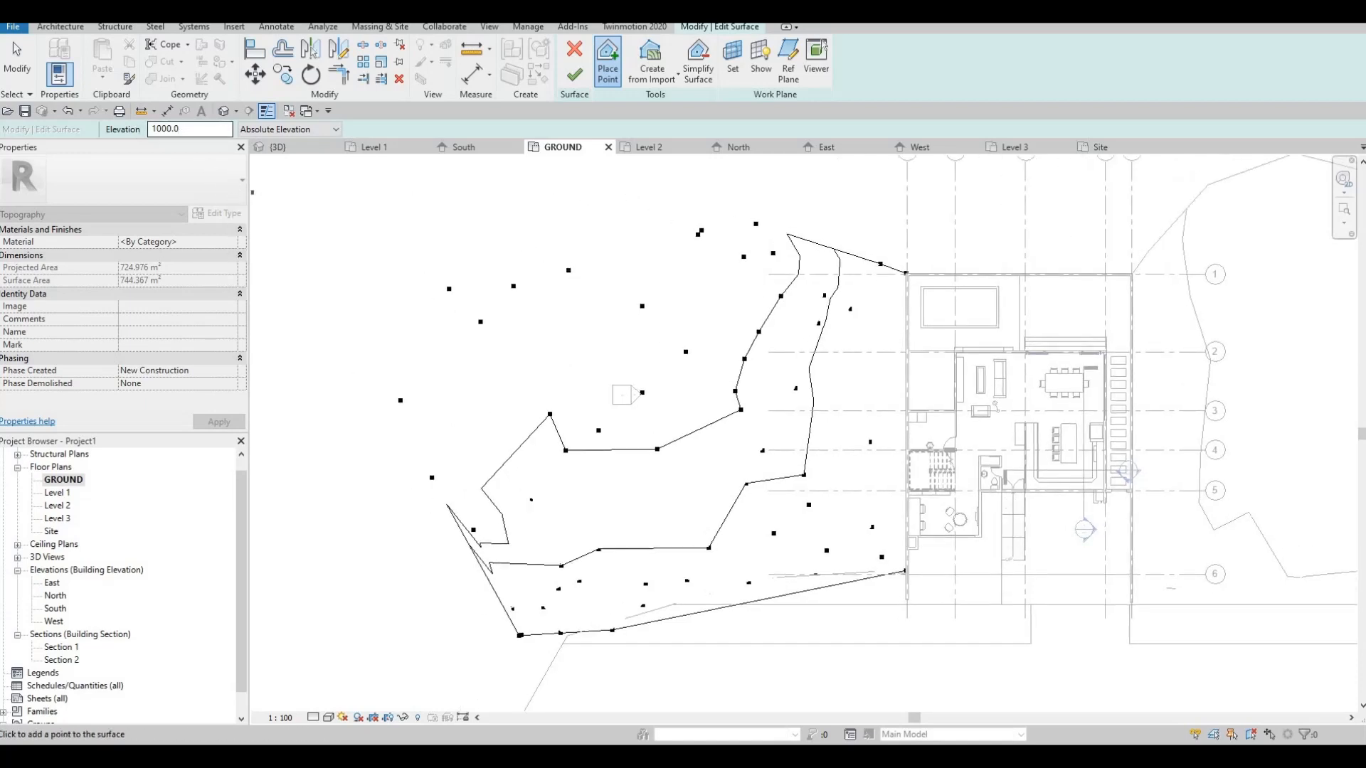
- Set the point elevation to 1500 and place surface points across the northern and northwestern part of the terrain
{"action": "double_click", "coordinate": [171, 130]}
{"action": "type", "text": "1500"}
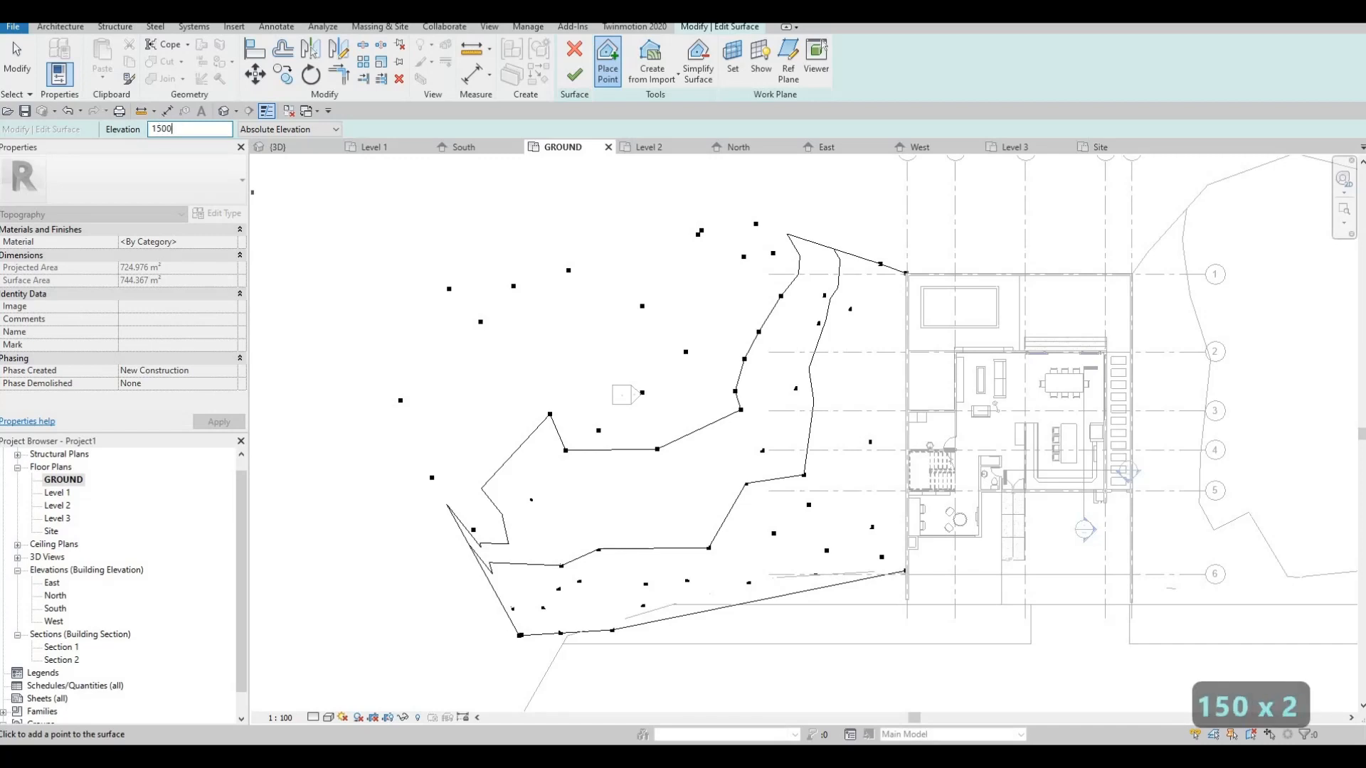
{"action": "key", "text": "Return"}
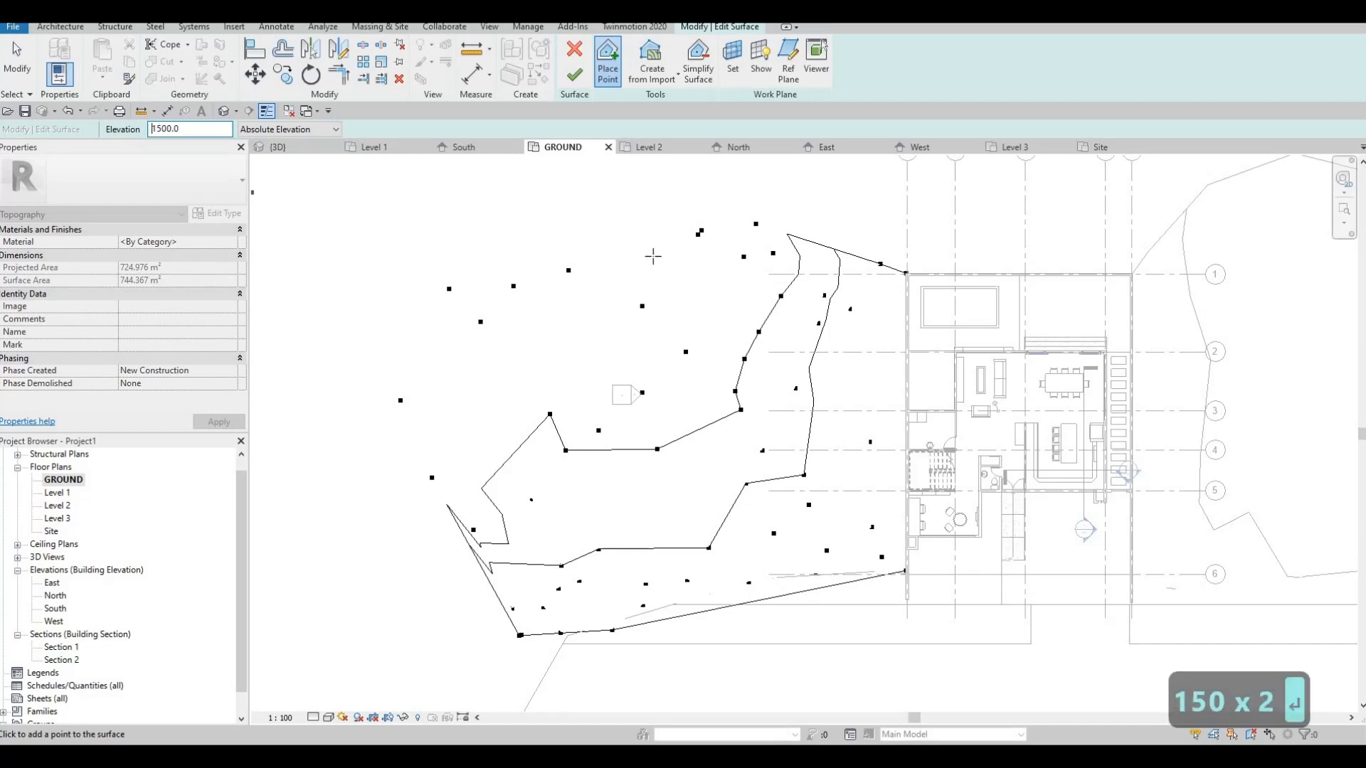
{"action": "left_click", "coordinate": [653, 256]}
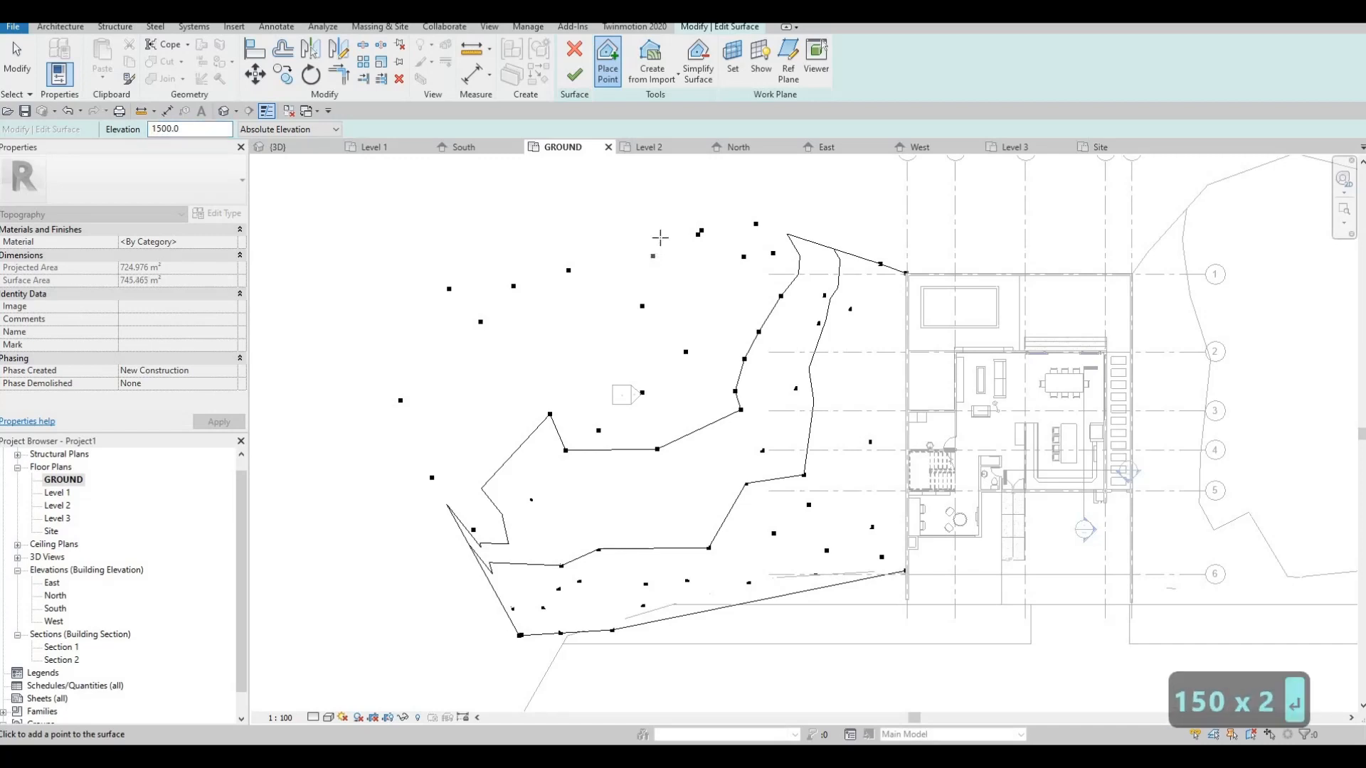
{"action": "left_click", "coordinate": [583, 190]}
{"action": "left_click", "coordinate": [594, 185]}
{"action": "left_click", "coordinate": [458, 281]}
{"action": "left_click", "coordinate": [396, 268]}
{"action": "left_click", "coordinate": [358, 325]}
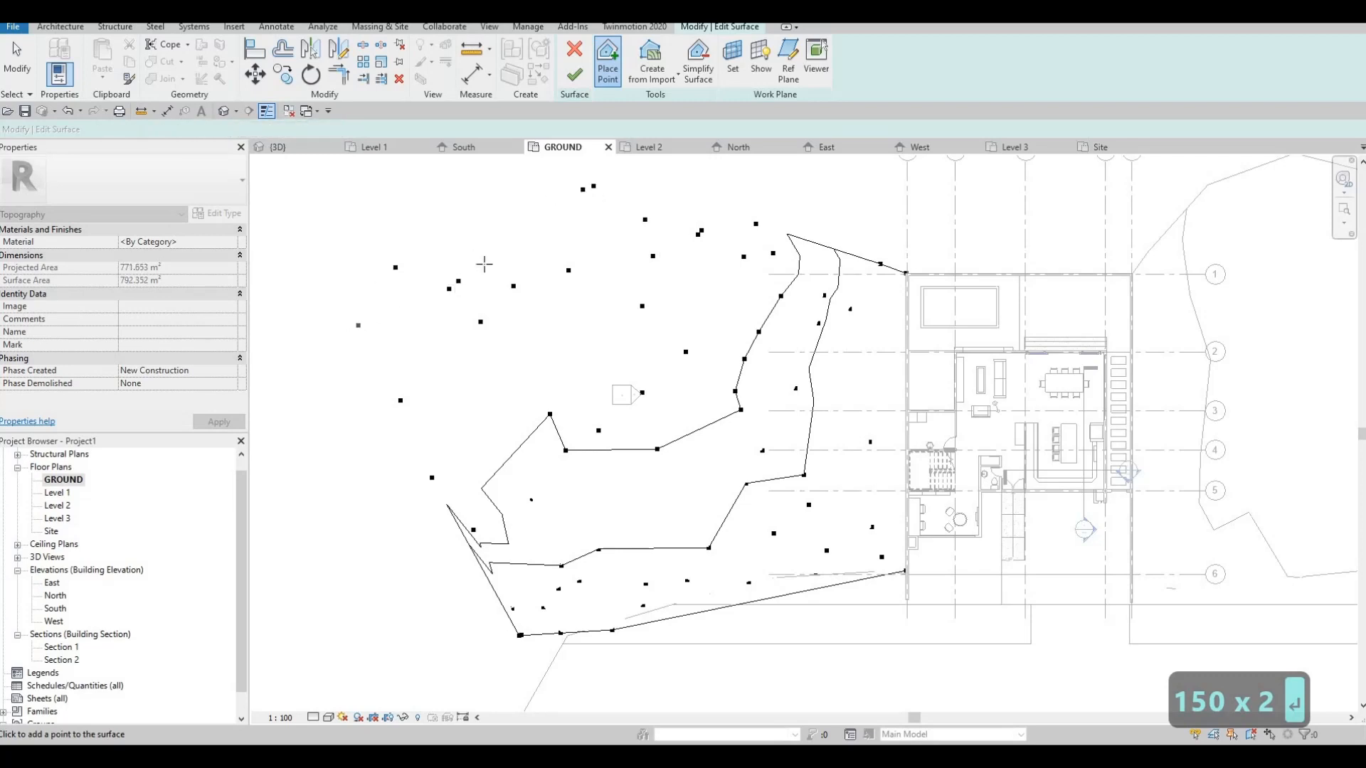
- Continue placing surface points at elevation 1500 down the far west side to the southwest, plus one at the north edge
{"action": "left_click", "coordinate": [337, 393]}
{"action": "middle_click_drag", "start_coordinate": [368, 494], "coordinate": [479, 442]}
{"action": "left_click", "coordinate": [479, 444]}
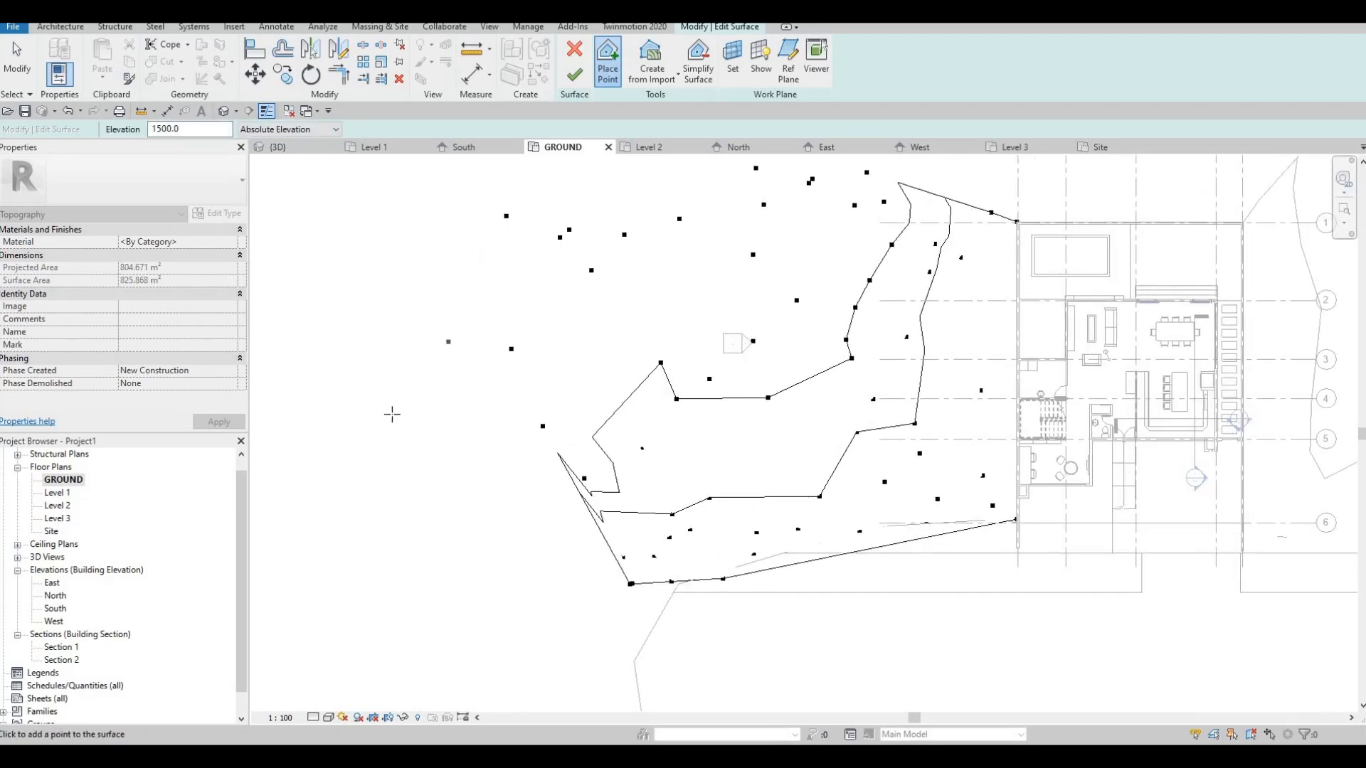
{"action": "left_click", "coordinate": [456, 462]}
{"action": "left_click", "coordinate": [422, 522]}
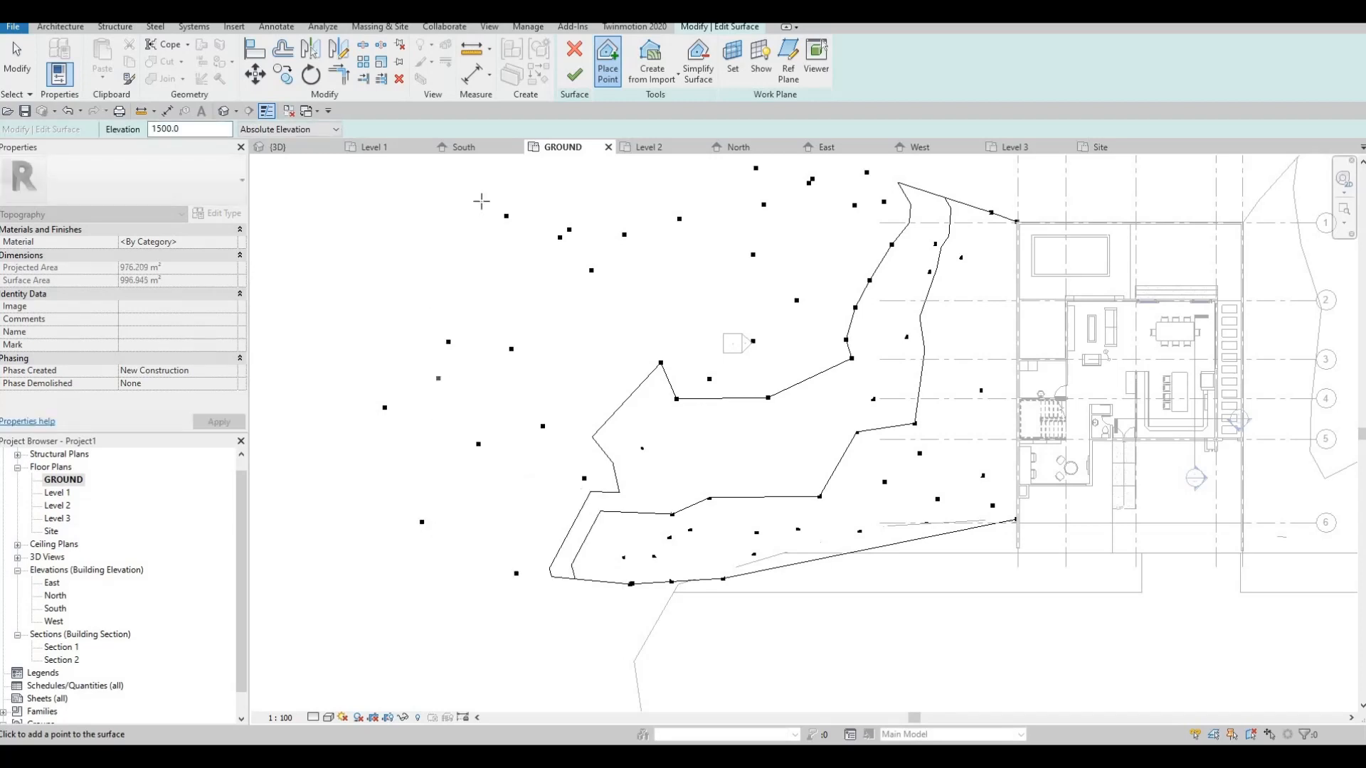
{"action": "left_click", "coordinate": [431, 305]}
{"action": "middle_click_drag", "start_coordinate": [482, 202], "coordinate": [477, 405]}
{"action": "left_click", "coordinate": [581, 322]}
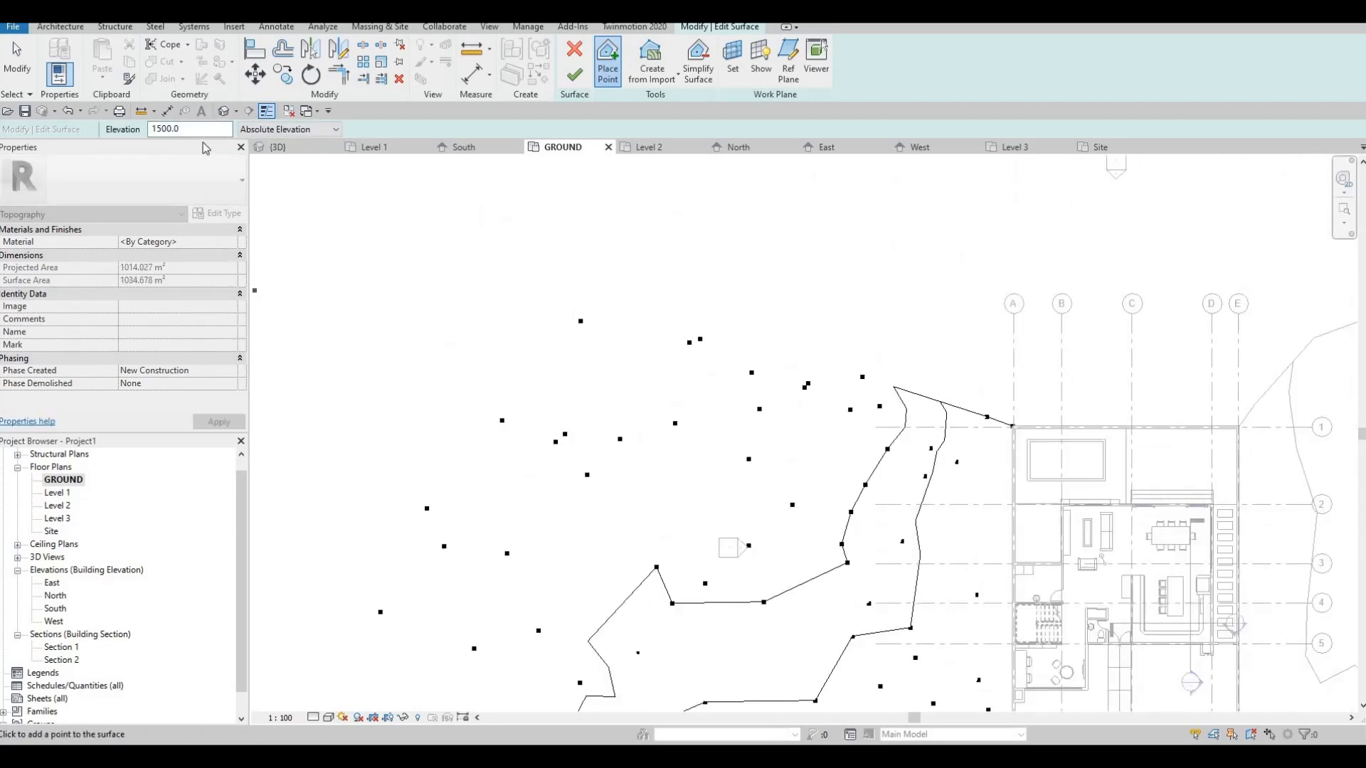
- Set the point elevation to 800 and place surface points beyond the northwest and north edges, east toward grid A
{"action": "left_click_drag", "start_coordinate": [182, 130], "coordinate": [1, 140]}
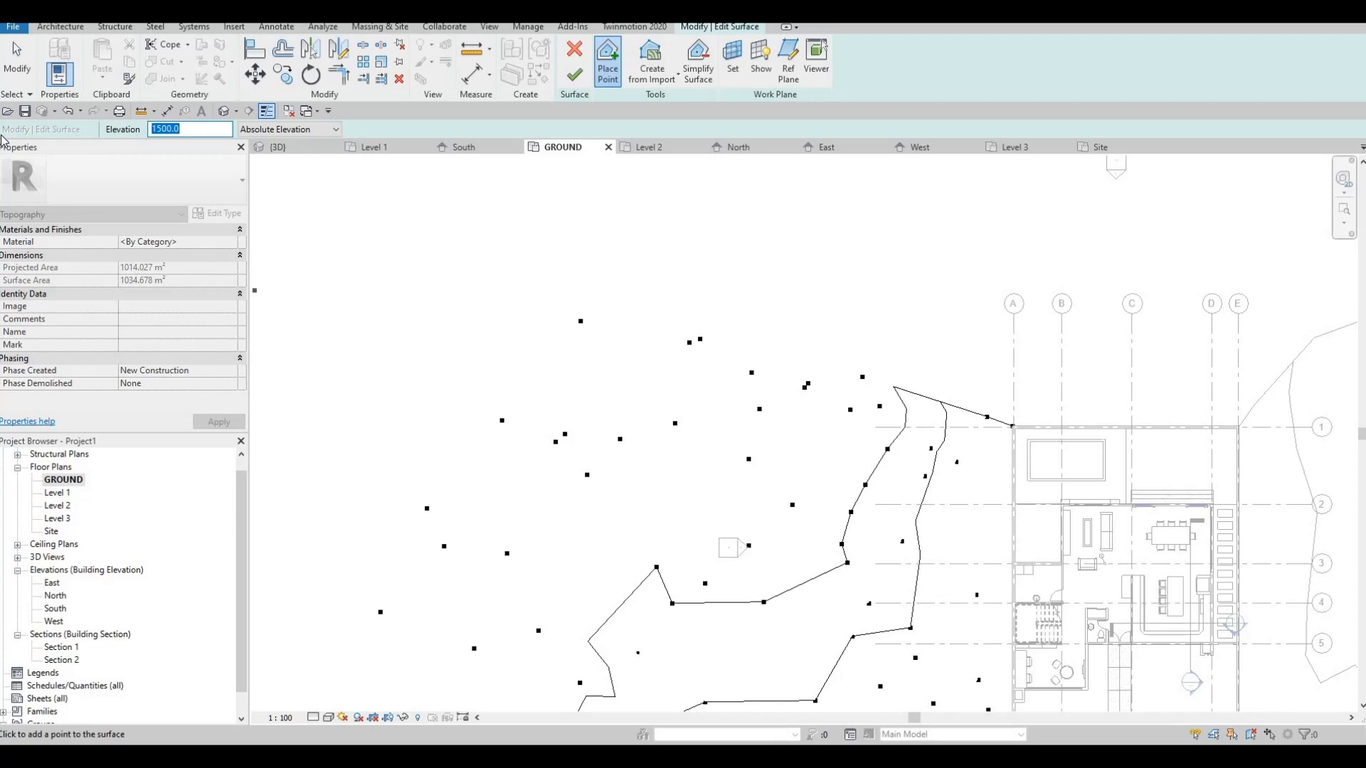
{"action": "type", "text": "800"}
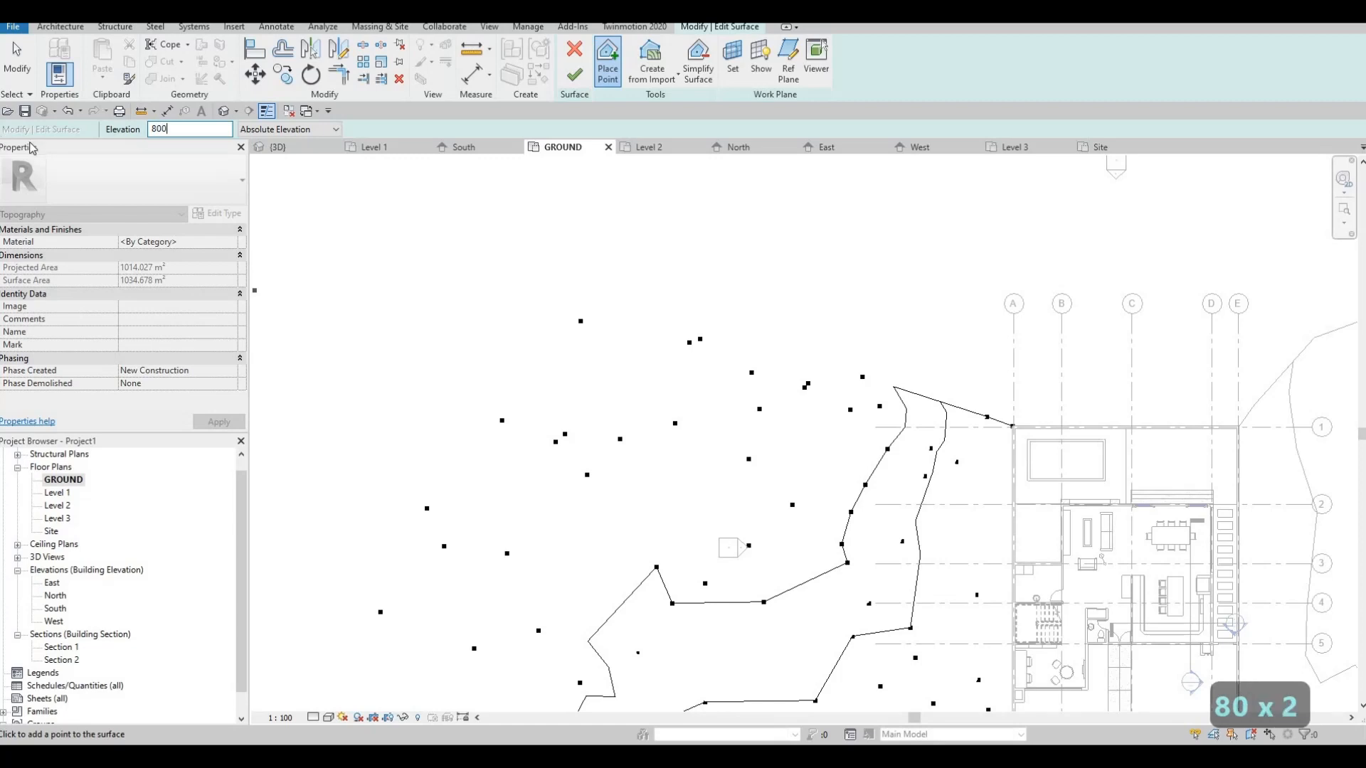
{"action": "key", "text": "Return"}
{"action": "left_click", "coordinate": [428, 372]}
{"action": "left_click", "coordinate": [334, 472]}
{"action": "left_click", "coordinate": [455, 299]}
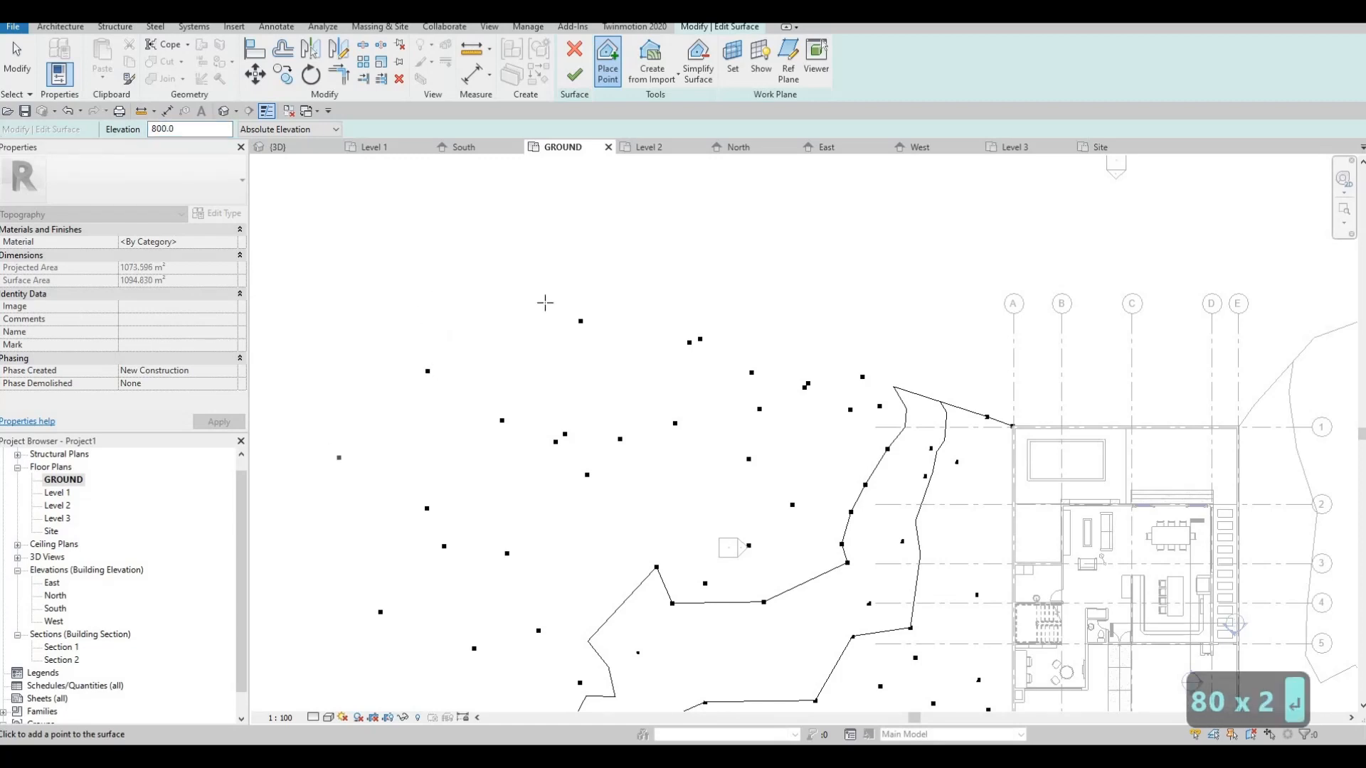
{"action": "left_click", "coordinate": [647, 294]}
{"action": "left_click", "coordinate": [704, 275]}
{"action": "left_click", "coordinate": [858, 302]}
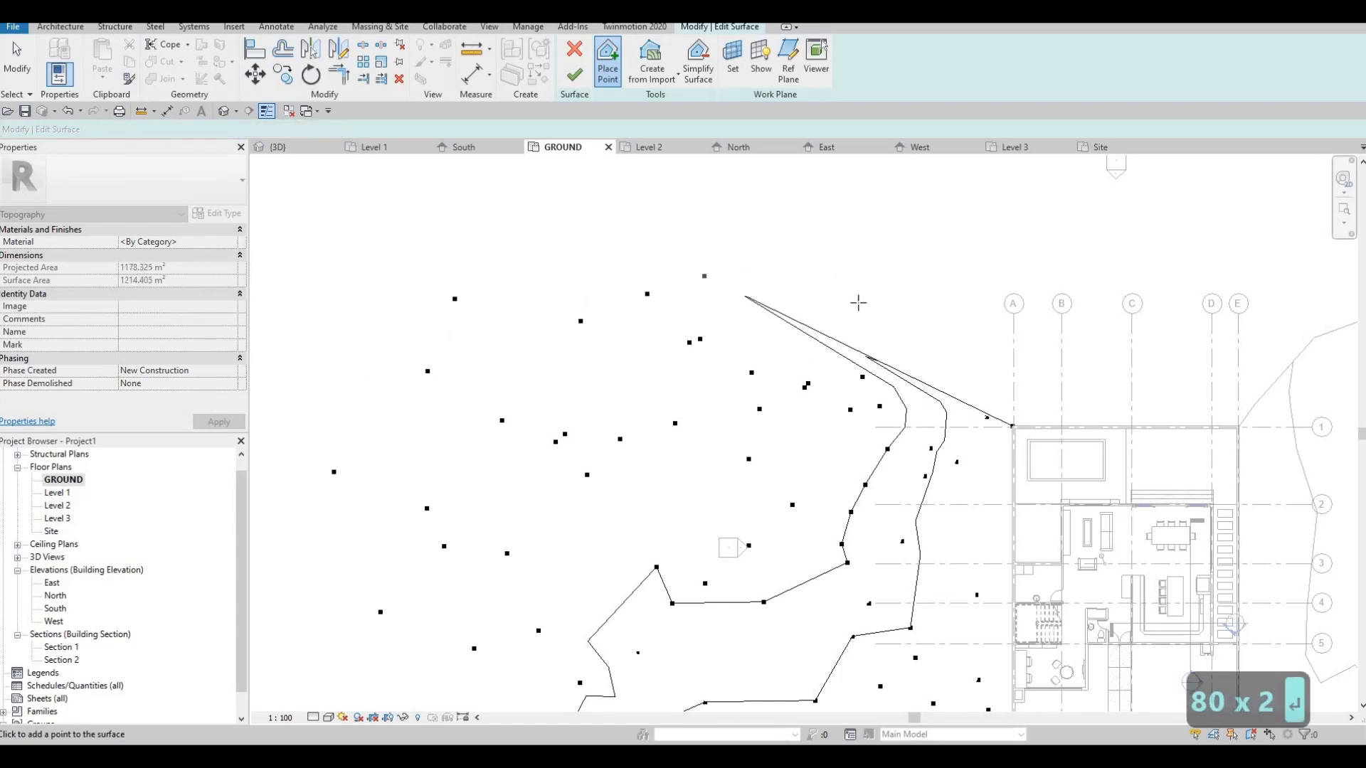
{"action": "left_click", "coordinate": [912, 328]}
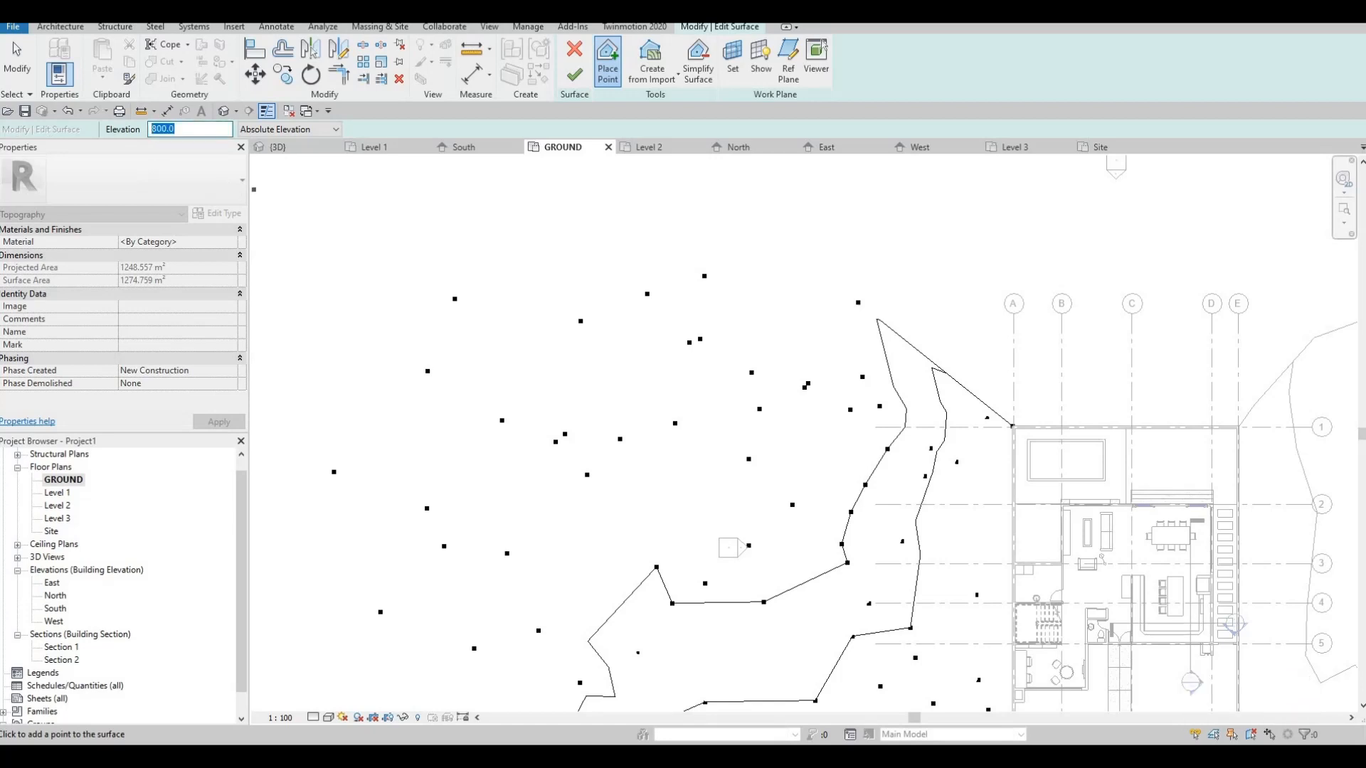
- Set the point elevation to 600 and place an outer row of surface points along the north edge to near grid A
{"action": "type", "text": "600"}
{"action": "key", "text": "Return"}
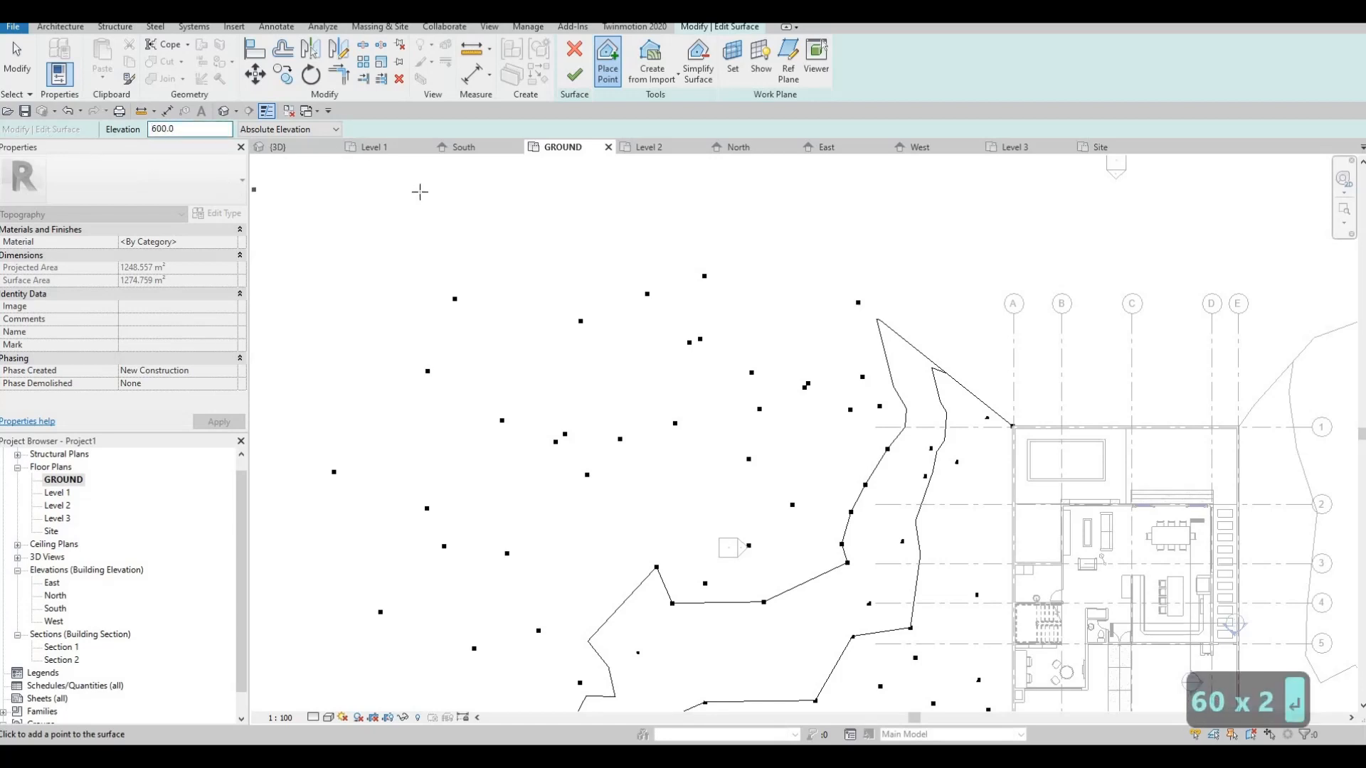
{"action": "left_click", "coordinate": [398, 279]}
{"action": "left_click", "coordinate": [458, 208]}
{"action": "left_click", "coordinate": [695, 210]}
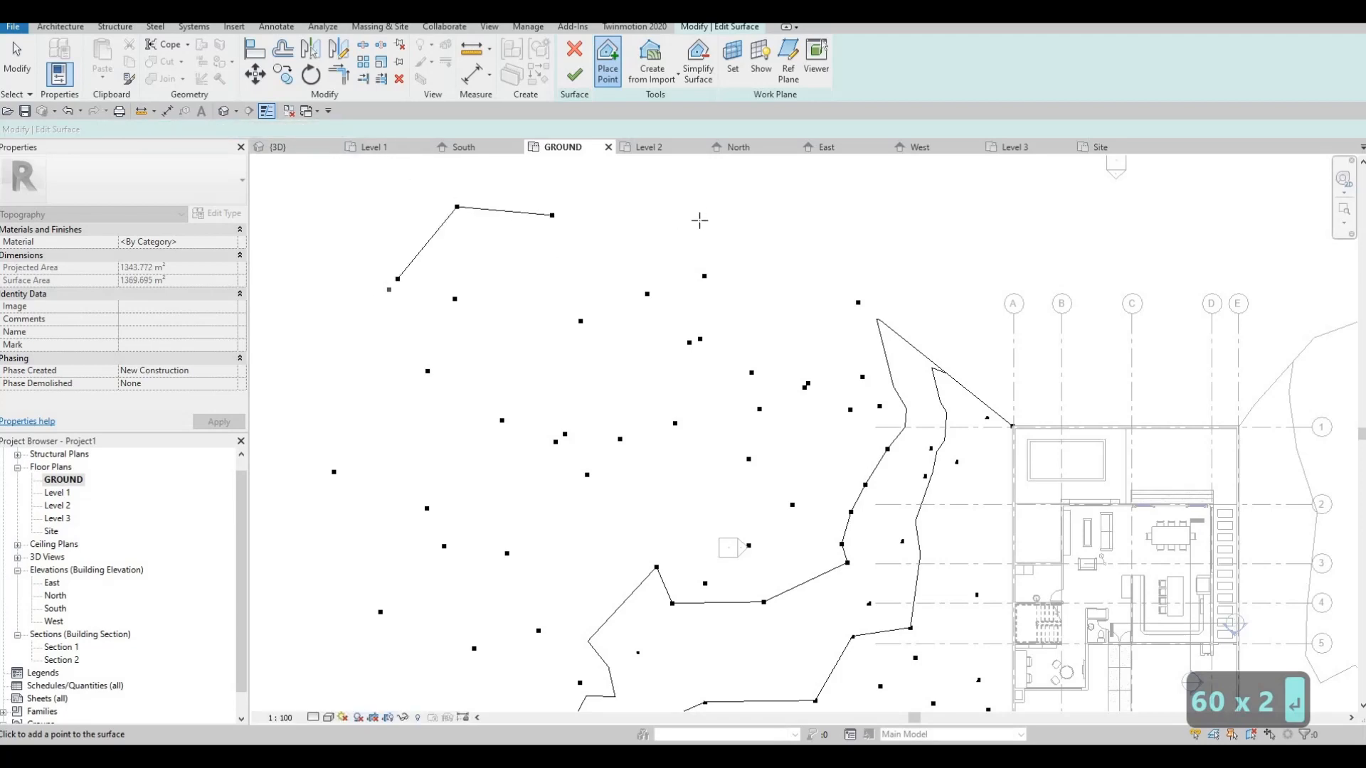
{"action": "left_click", "coordinate": [949, 292]}
{"action": "left_click", "coordinate": [984, 321]}
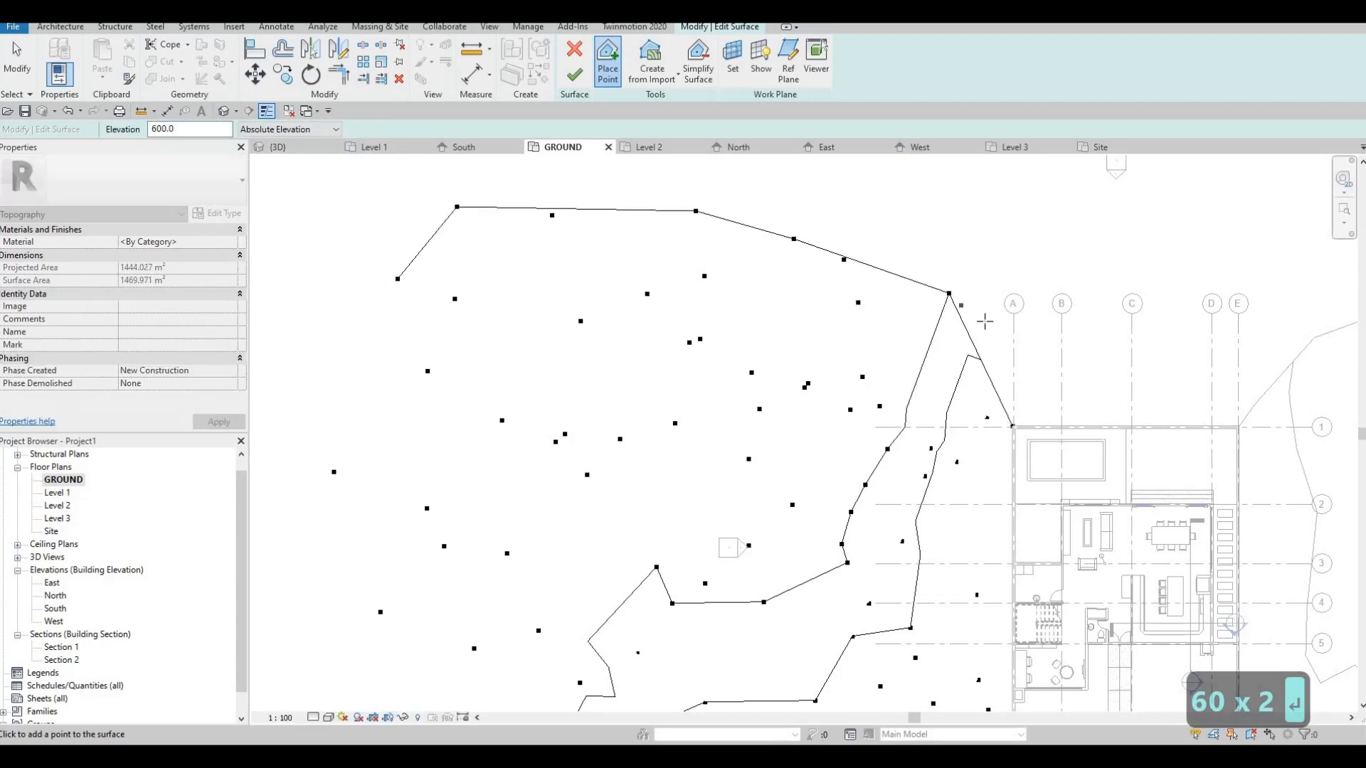
- Place outer surface points at elevation 600 along the west and southwest edges and finish the surface
{"action": "middle_click_drag", "start_coordinate": [568, 345], "coordinate": [830, 269]}
{"action": "scroll", "coordinate": [829, 268], "scroll_direction": "down", "scroll_amount": 1}
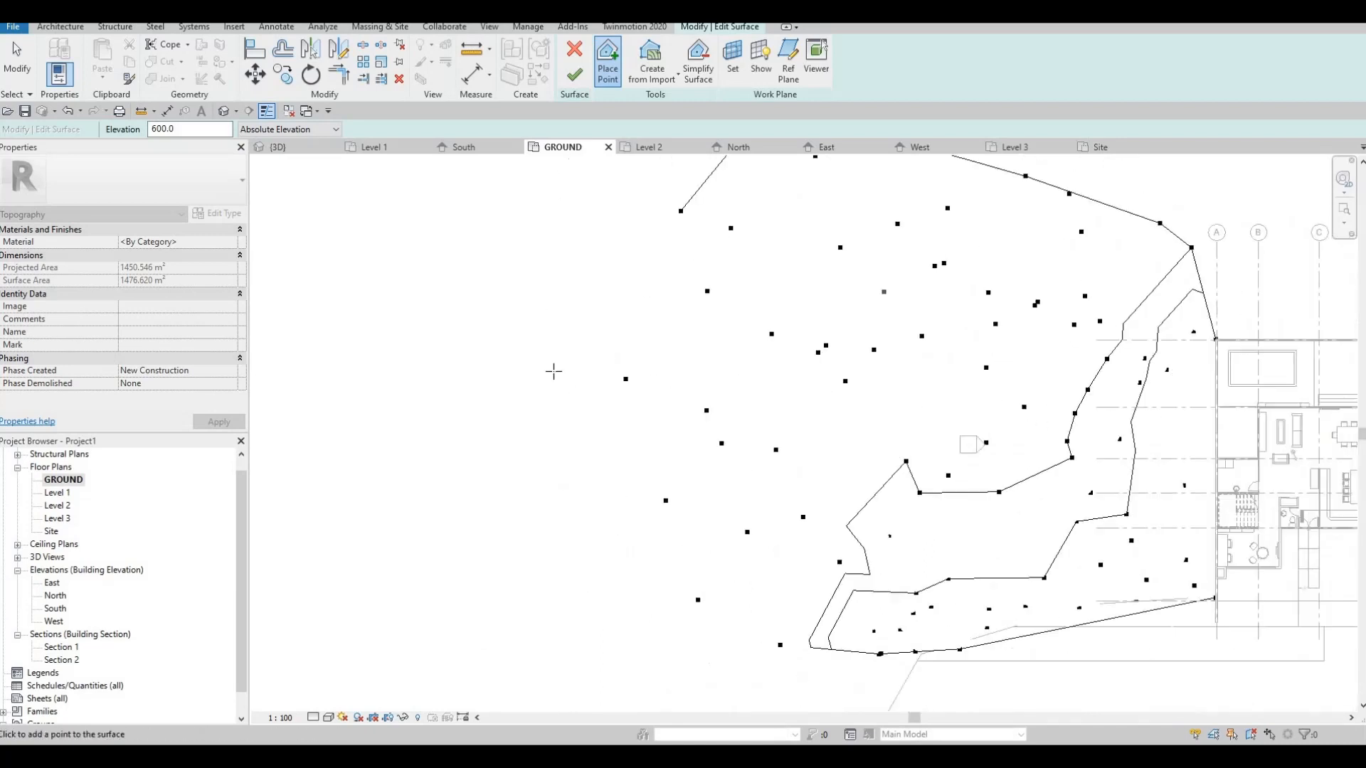
{"action": "left_click", "coordinate": [590, 298]}
{"action": "left_click", "coordinate": [642, 557]}
{"action": "left_click", "coordinate": [684, 644]}
{"action": "left_click", "coordinate": [732, 667]}
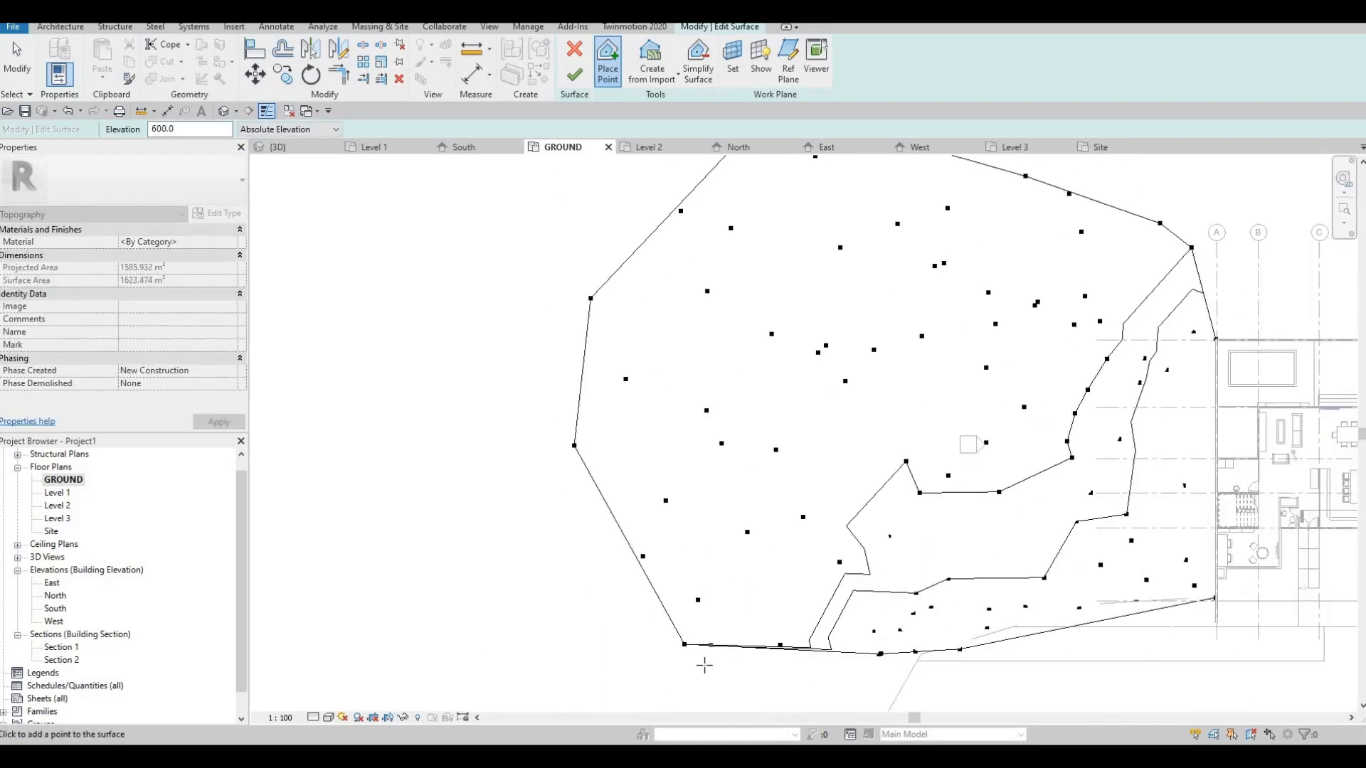
{"action": "left_click", "coordinate": [643, 660]}
{"action": "left_click", "coordinate": [589, 606]}
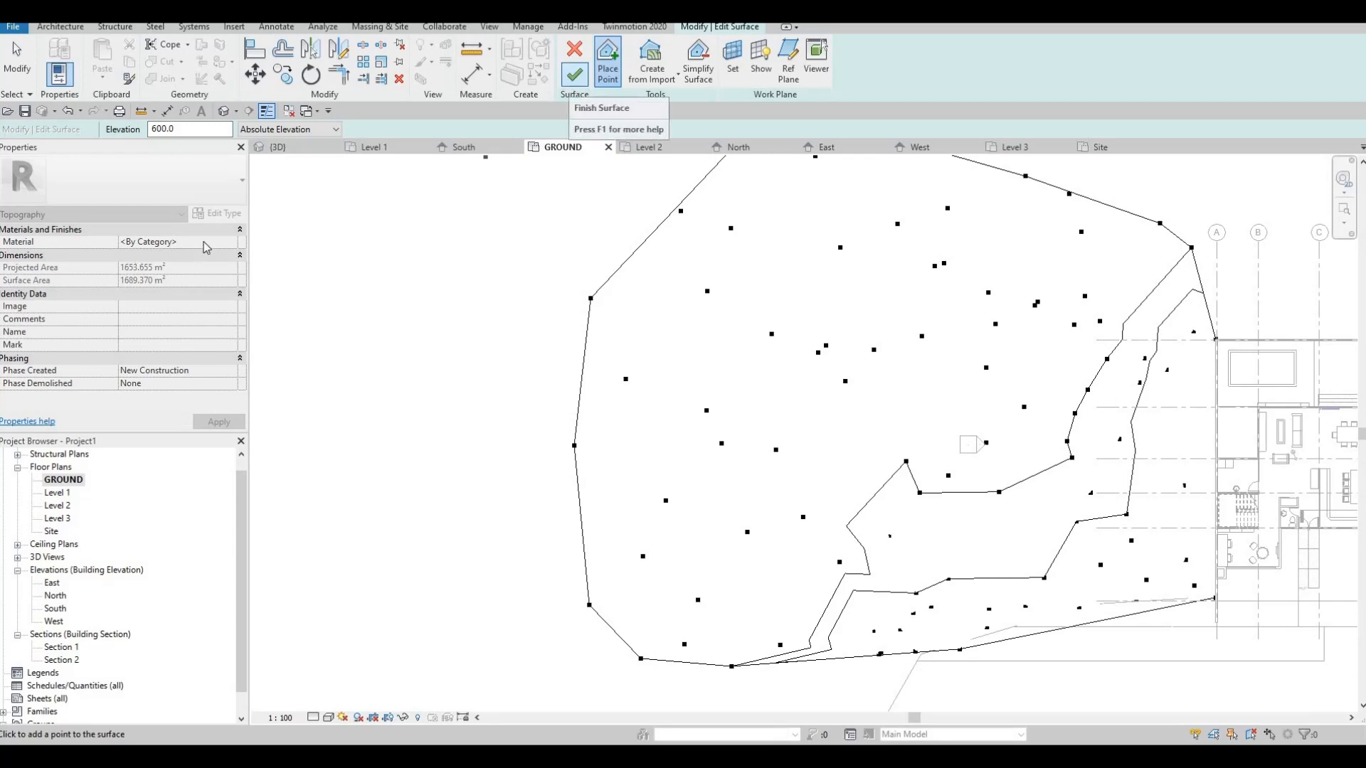
{"action": "left_click", "coordinate": [585, 450]}
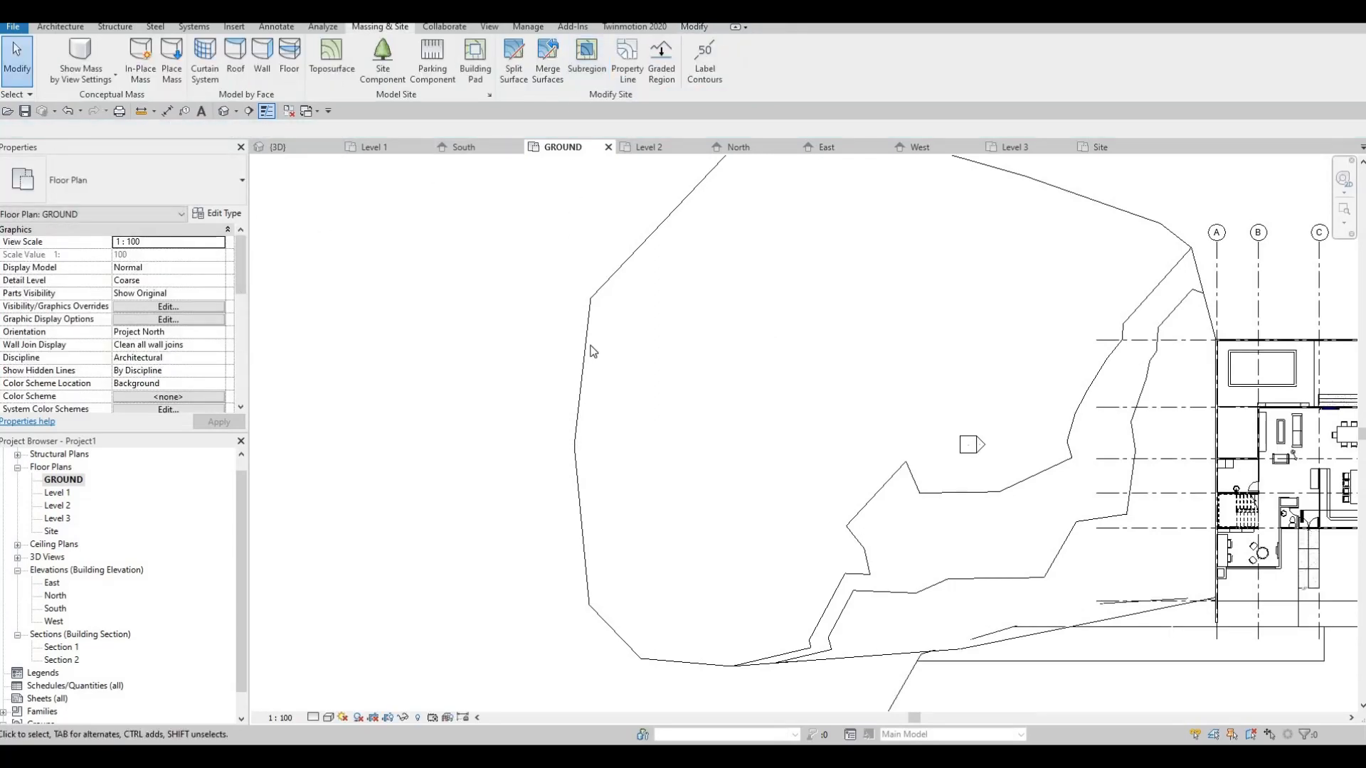
- Assign the Grass material to the new toposurface west of the house
{"action": "left_click", "coordinate": [588, 345]}
{"action": "left_click", "coordinate": [222, 246]}
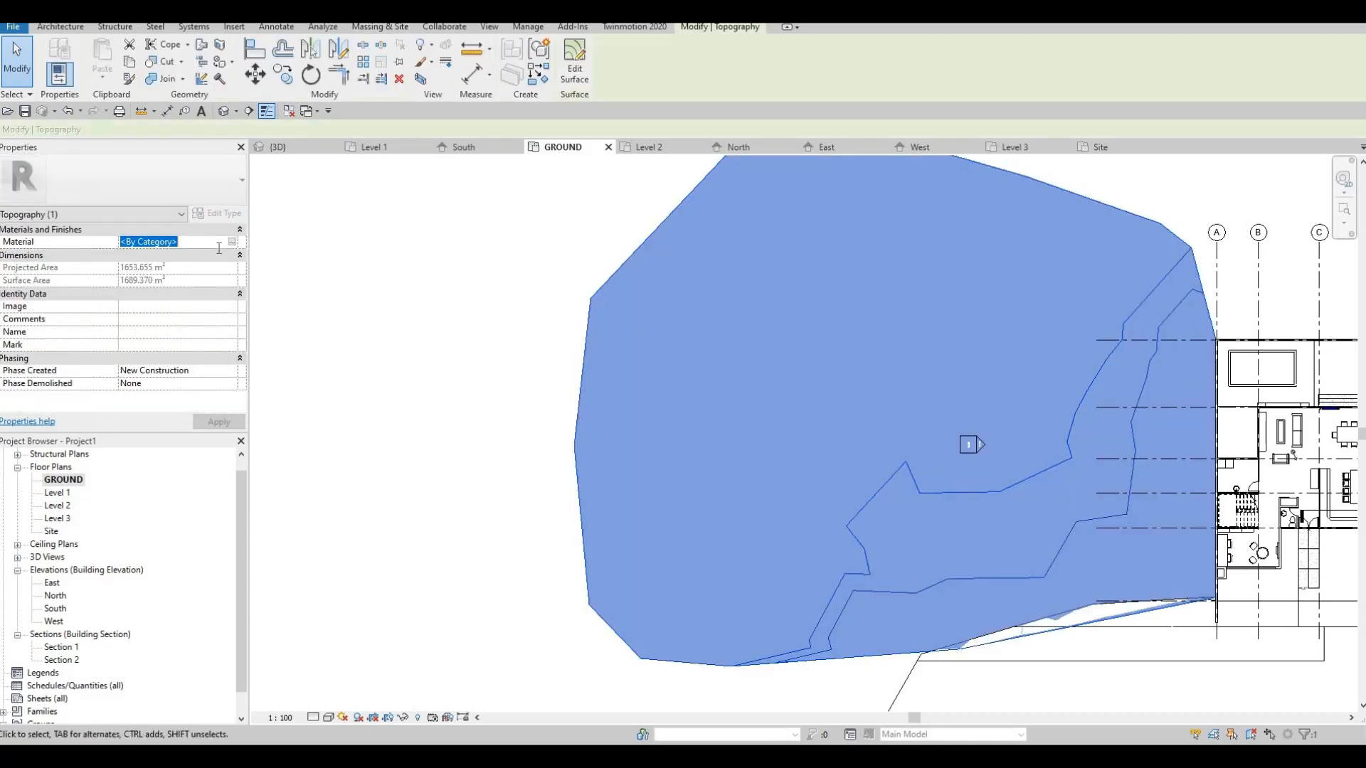
{"action": "type", "text": "gras"}
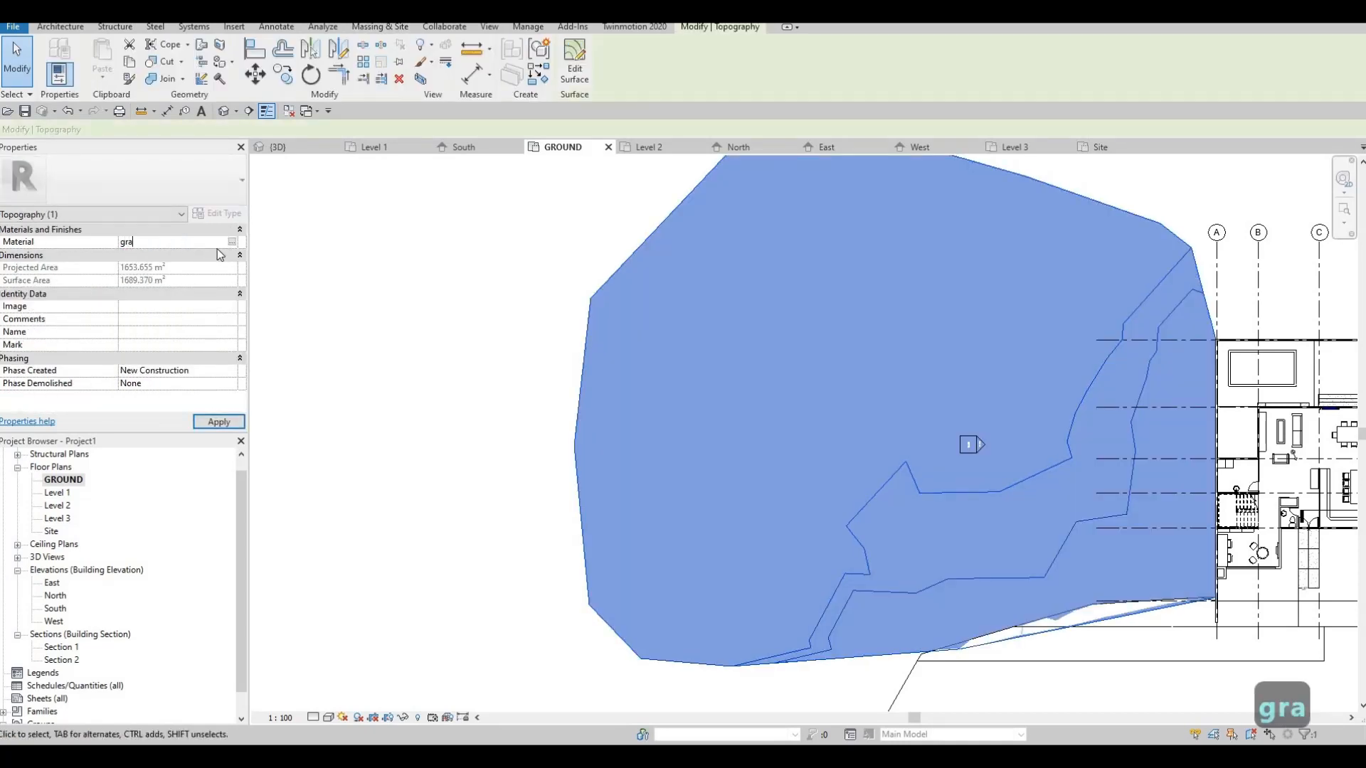
{"action": "key", "text": "Return"}
{"action": "key", "text": "Return"}
{"action": "left_click", "coordinate": [226, 425]}
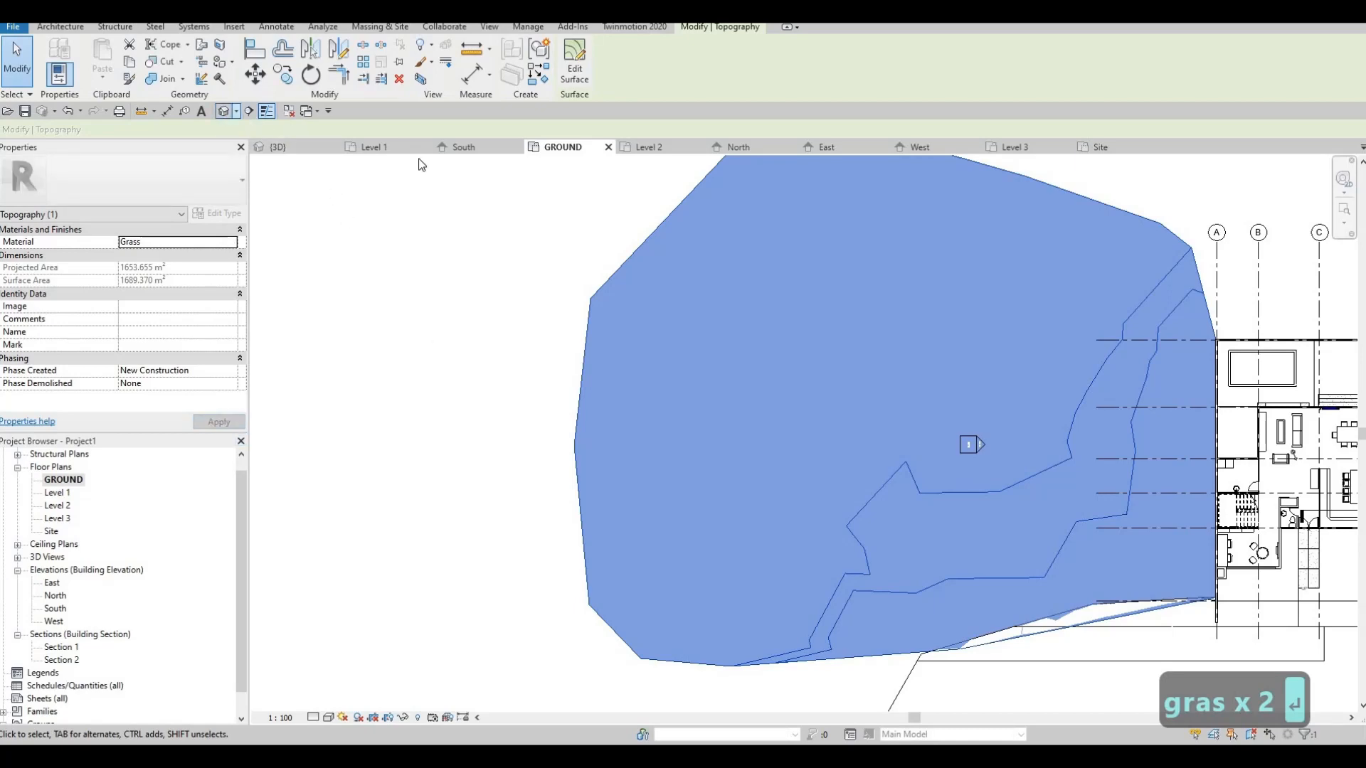
- Examine the terrain around the house from several angles in the 3D view, and return to the GROUND floor plan
{"action": "left_click", "coordinate": [223, 111]}
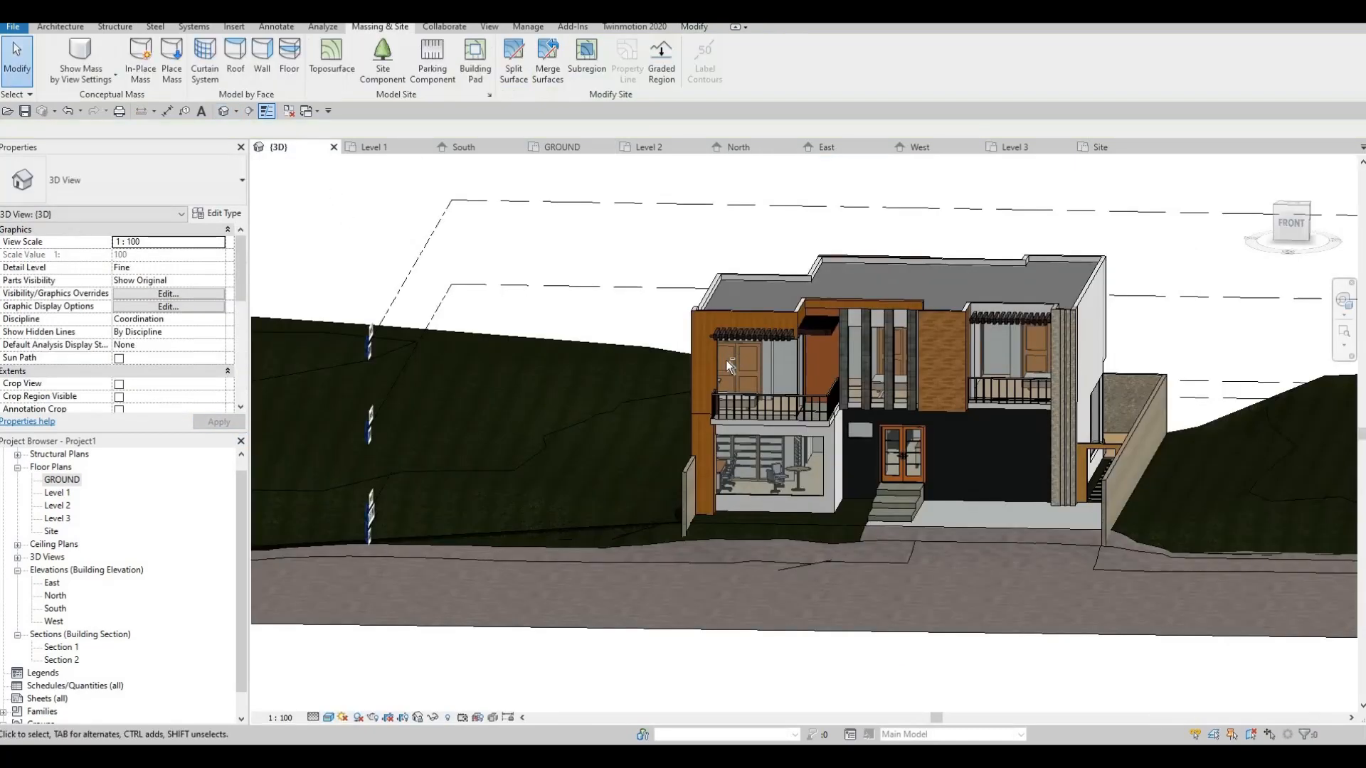
{"action": "middle_click_drag", "start_coordinate": [634, 346], "coordinate": [1042, 372], "text": "shift"}
{"action": "middle_click_drag", "start_coordinate": [981, 424], "coordinate": [882, 343], "text": "shift"}
{"action": "middle_click_drag", "start_coordinate": [1135, 453], "coordinate": [1208, 390], "text": "shift"}
{"action": "middle_click_drag", "start_coordinate": [1119, 420], "coordinate": [1040, 501], "text": "shift"}
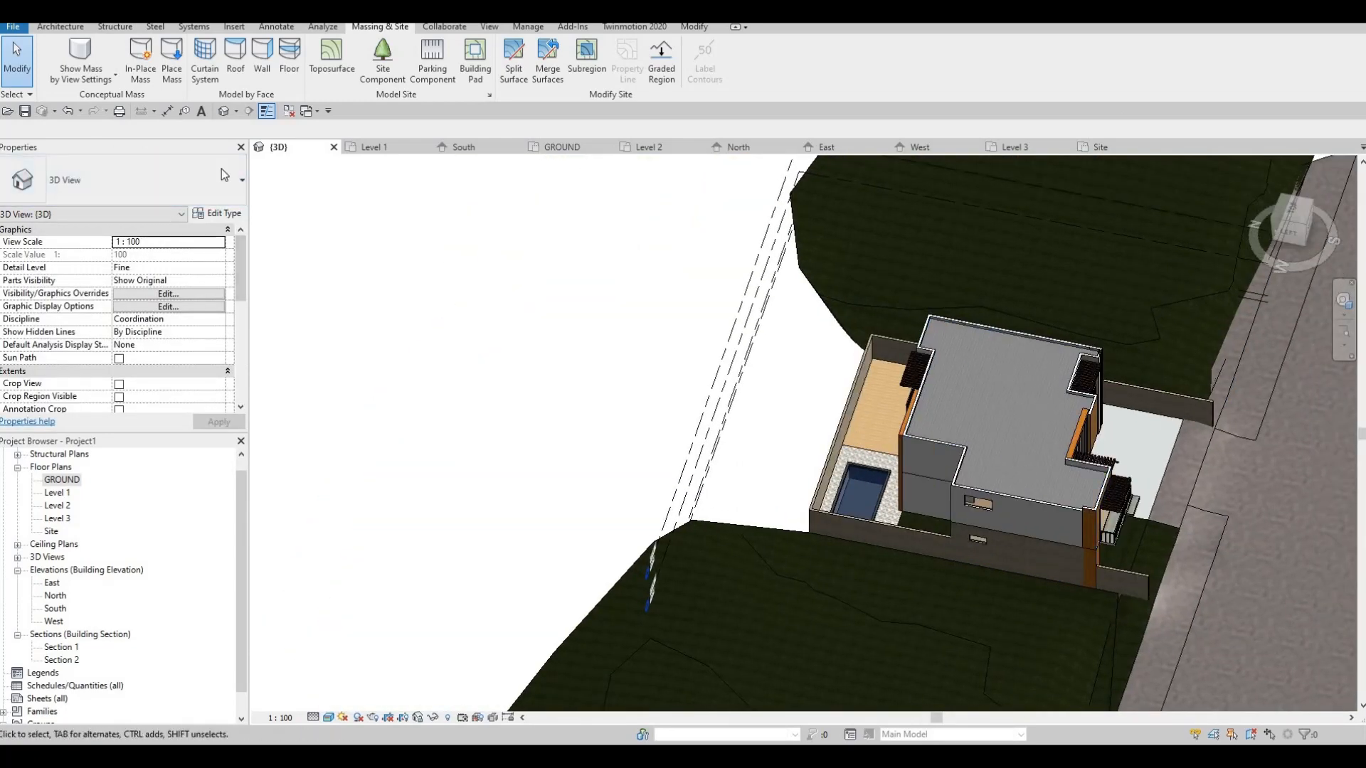
{"action": "double_click", "coordinate": [61, 480]}
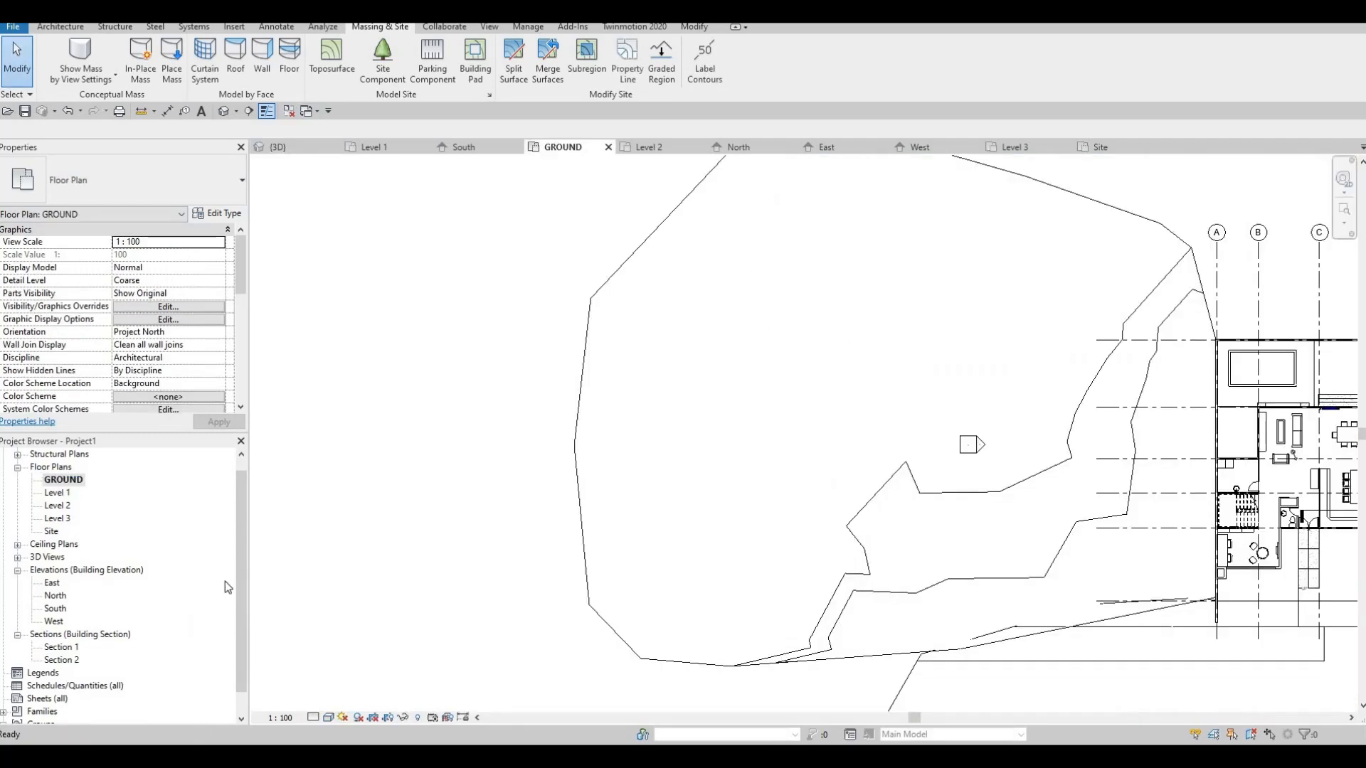
{"action": "middle_click_drag", "start_coordinate": [697, 343], "coordinate": [118, 429]}
{"action": "scroll", "coordinate": [118, 456], "scroll_direction": "down", "scroll_amount": 1}
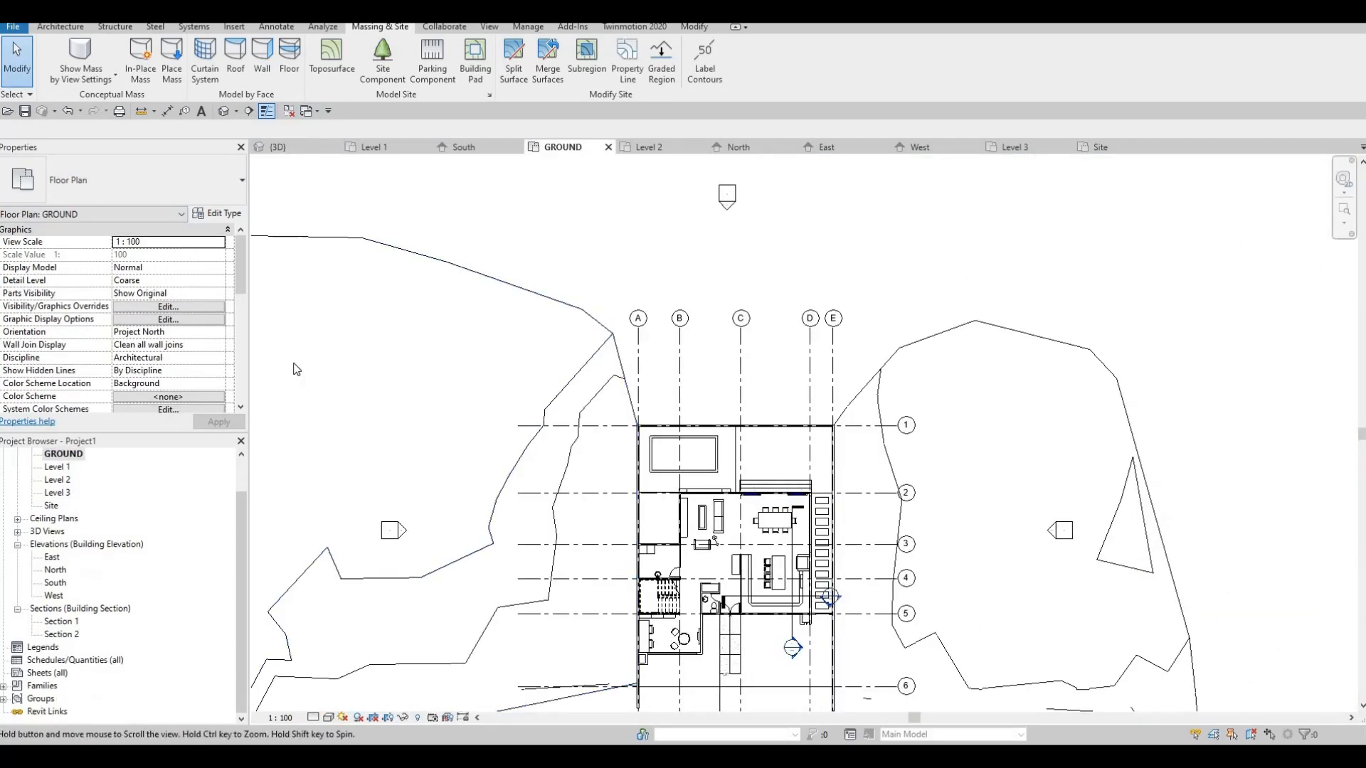
{"action": "scroll", "coordinate": [534, 439], "scroll_direction": "down", "scroll_amount": 1}
{"action": "middle_click_drag", "start_coordinate": [560, 270], "coordinate": [634, 238]}
{"action": "scroll", "coordinate": [634, 238], "scroll_direction": "down", "scroll_amount": 1}
- Try to set the west toposurface's material to "plant" by name
{"action": "left_click", "coordinate": [415, 266]}
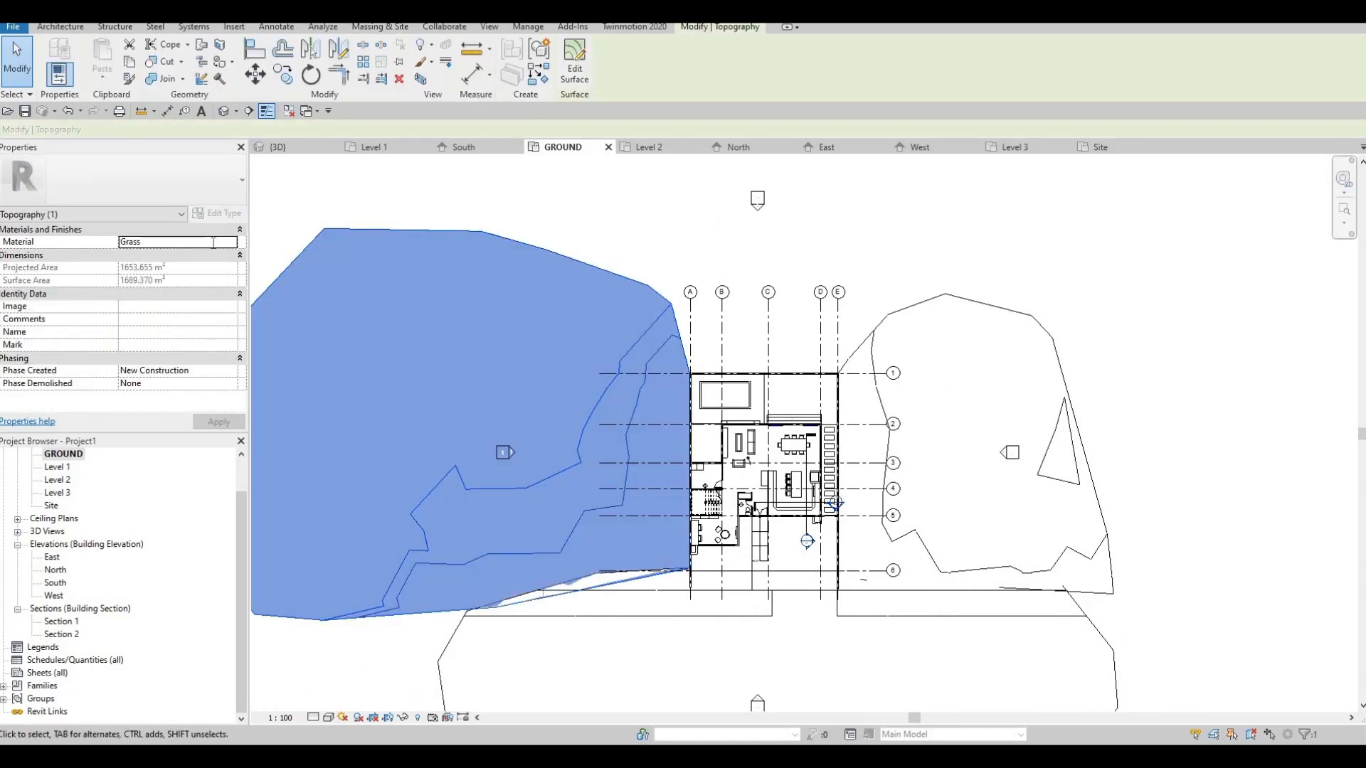
{"action": "left_click", "coordinate": [214, 243]}
{"action": "type", "text": "plant"}
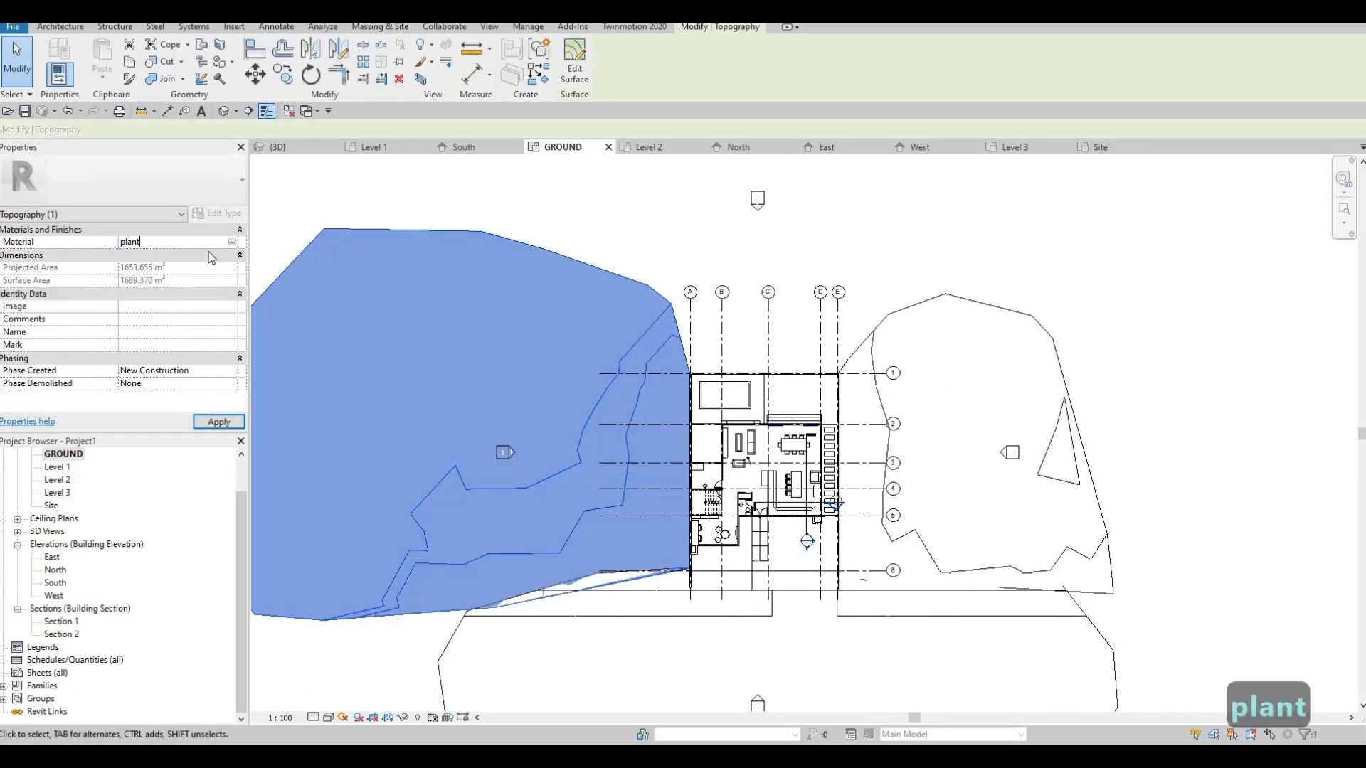
{"action": "key", "text": "Return"}
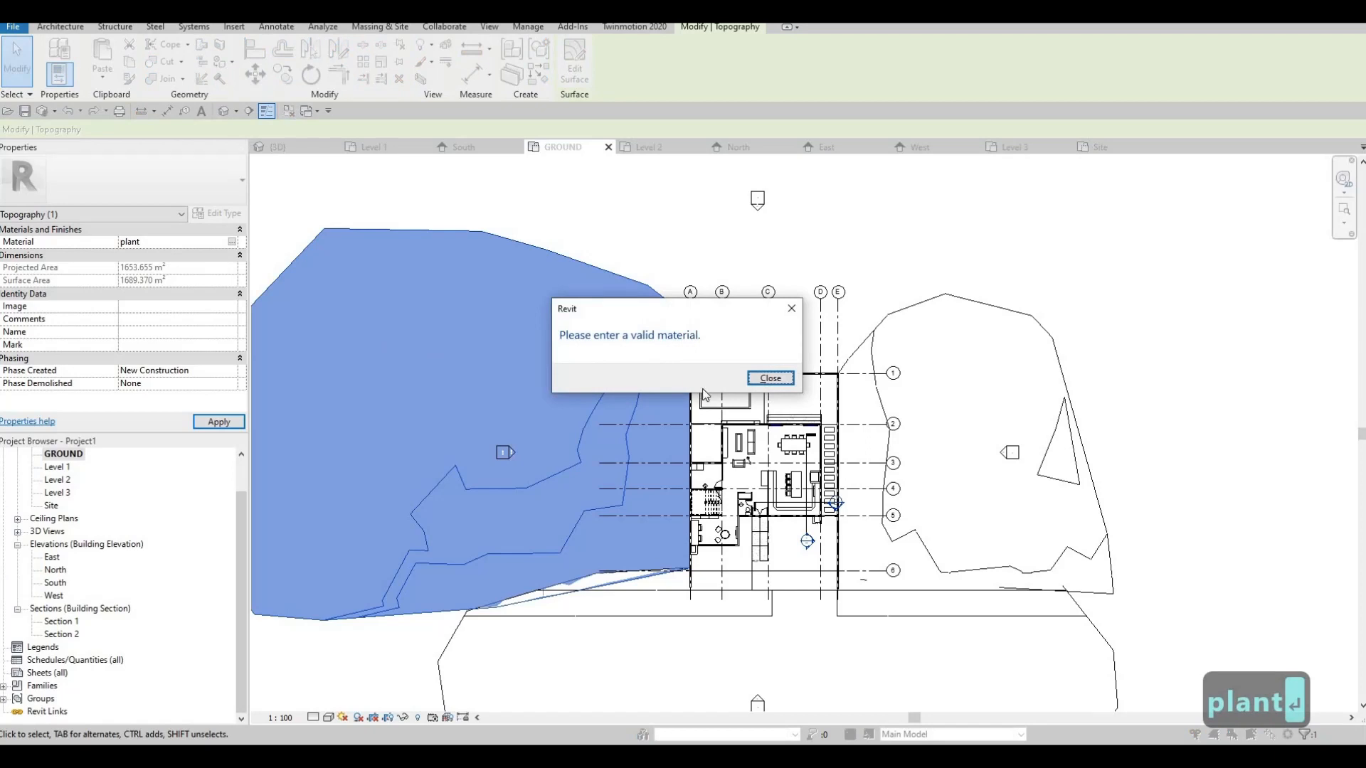
{"action": "key", "text": "Return"}
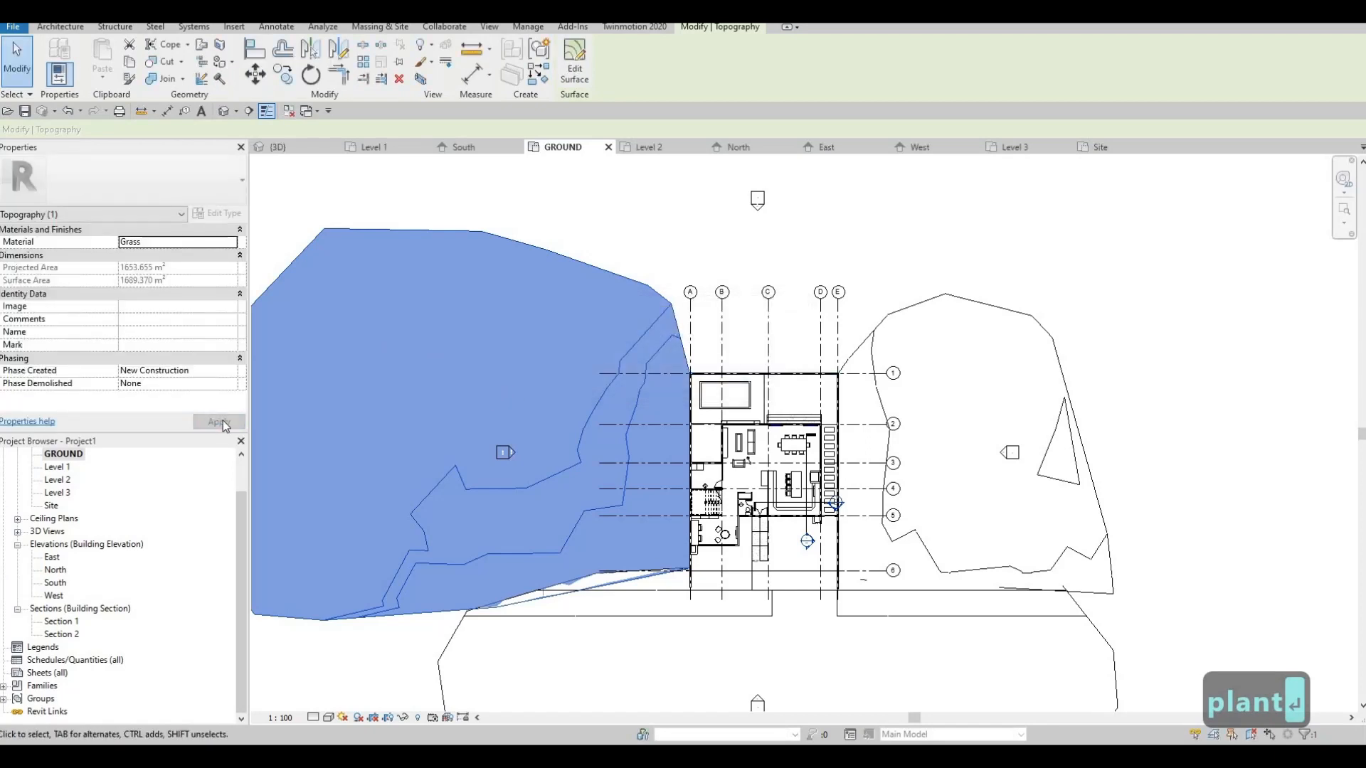
{"action": "key", "text": "Escape"}
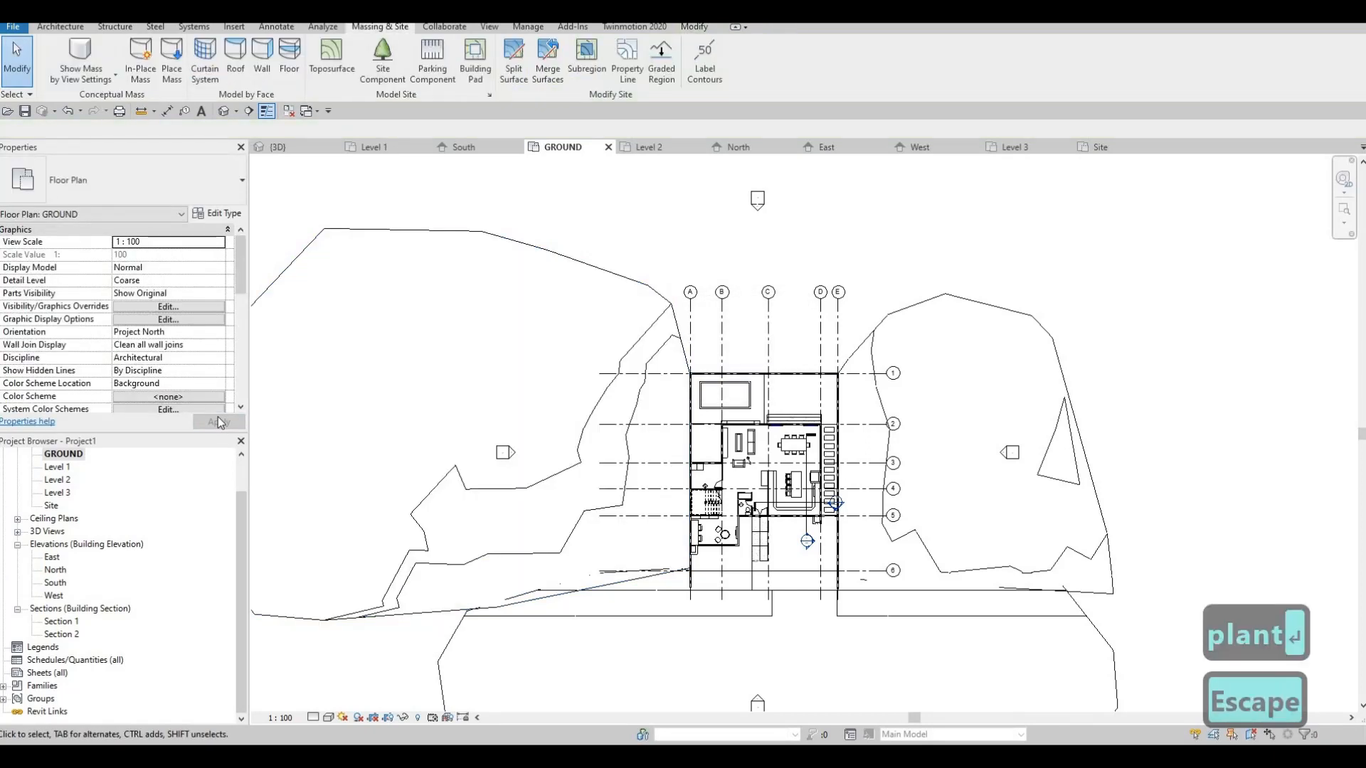
- Assign the Plant material from the AEC Materials library to the west toposurface
{"action": "left_click", "coordinate": [471, 257]}
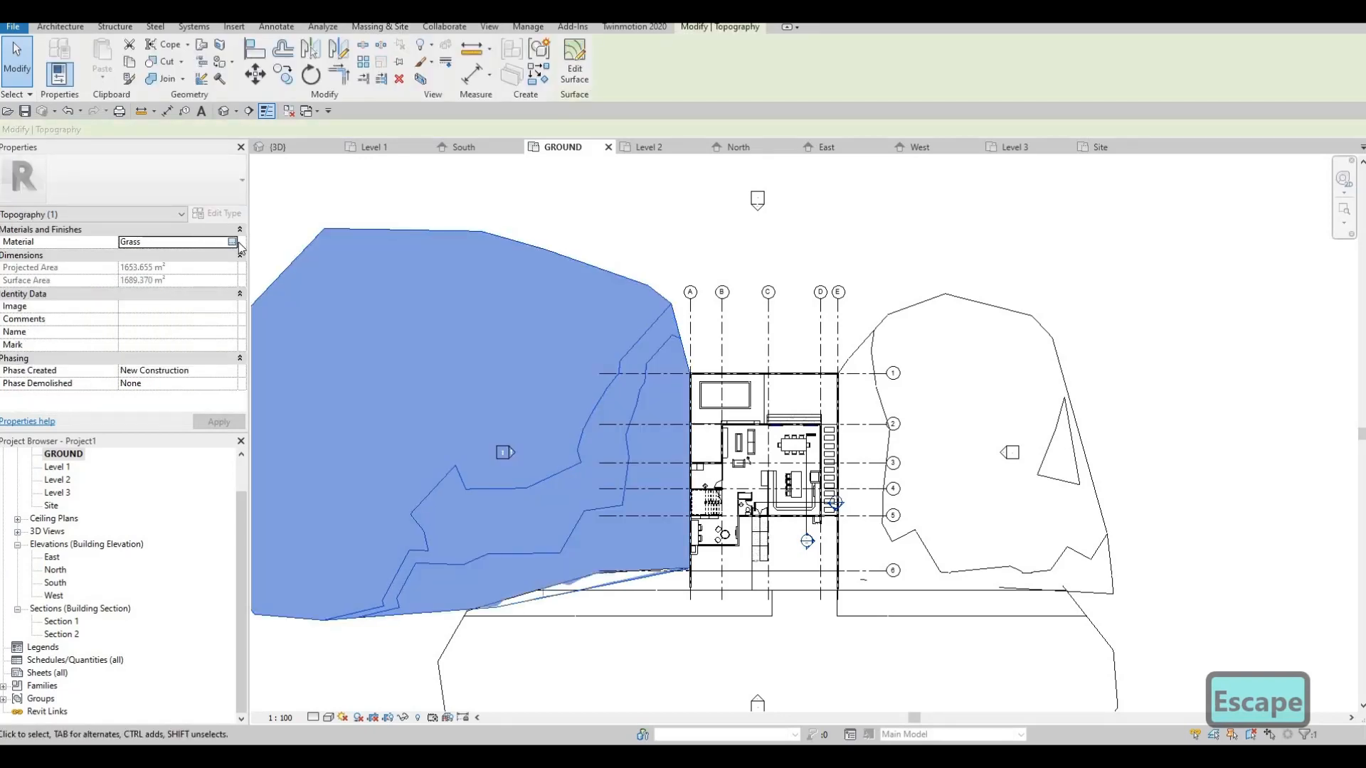
{"action": "left_click", "coordinate": [233, 243]}
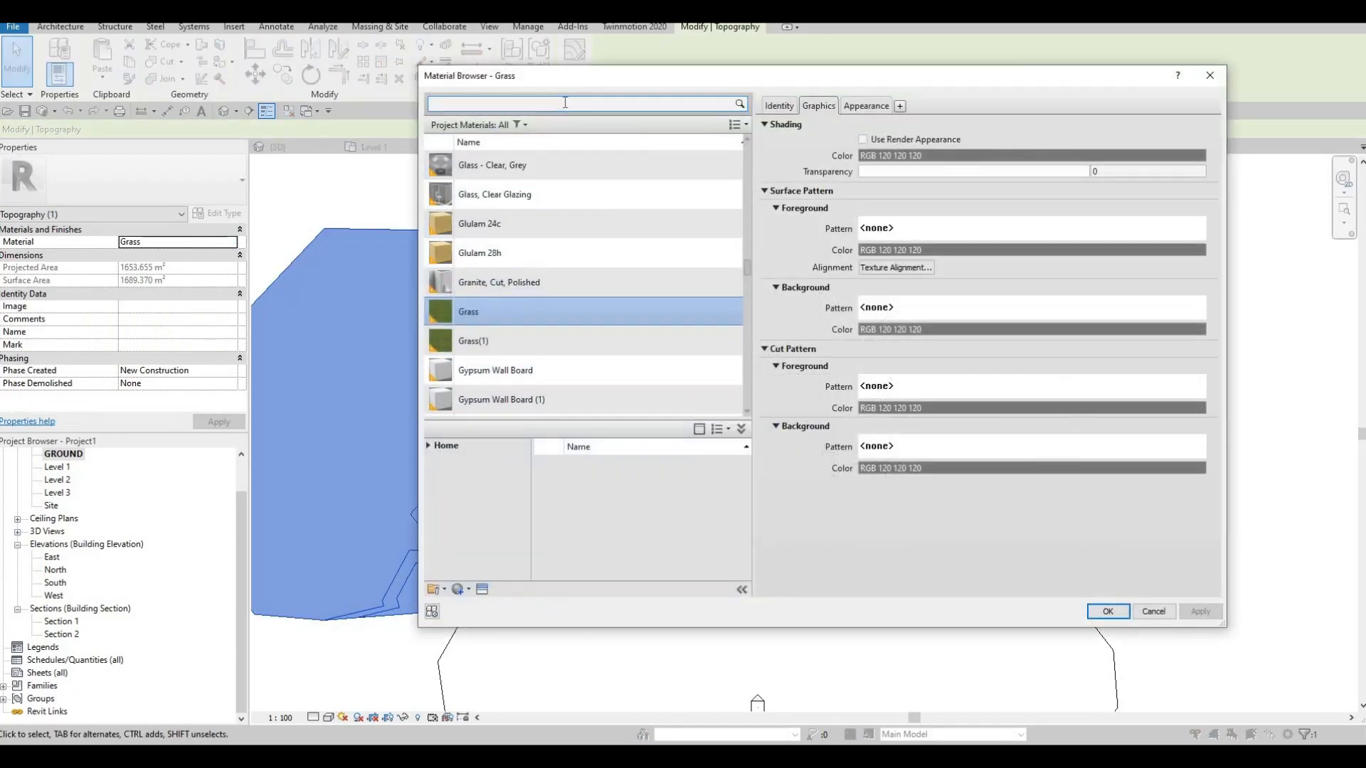
{"action": "left_click", "coordinate": [564, 103]}
{"action": "type", "text": "plant"}
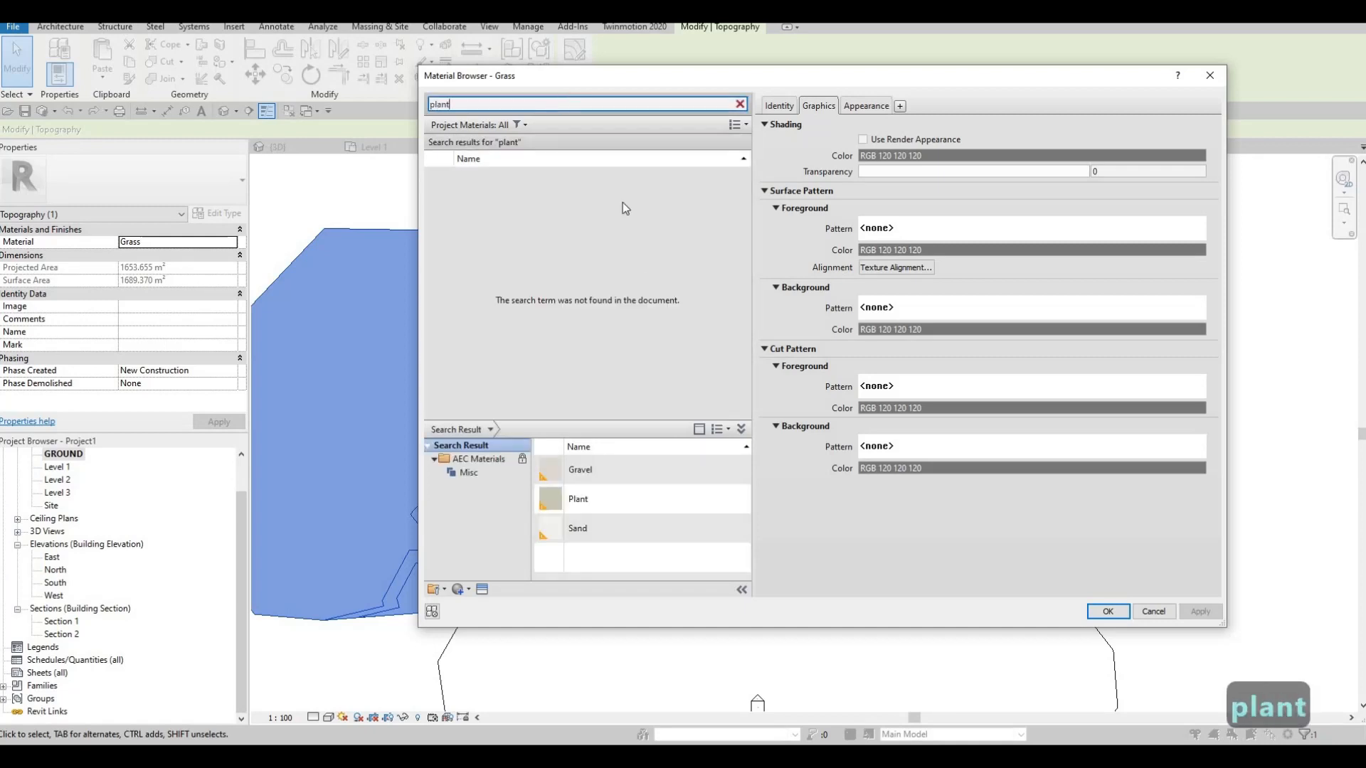
{"action": "left_click", "coordinate": [676, 498]}
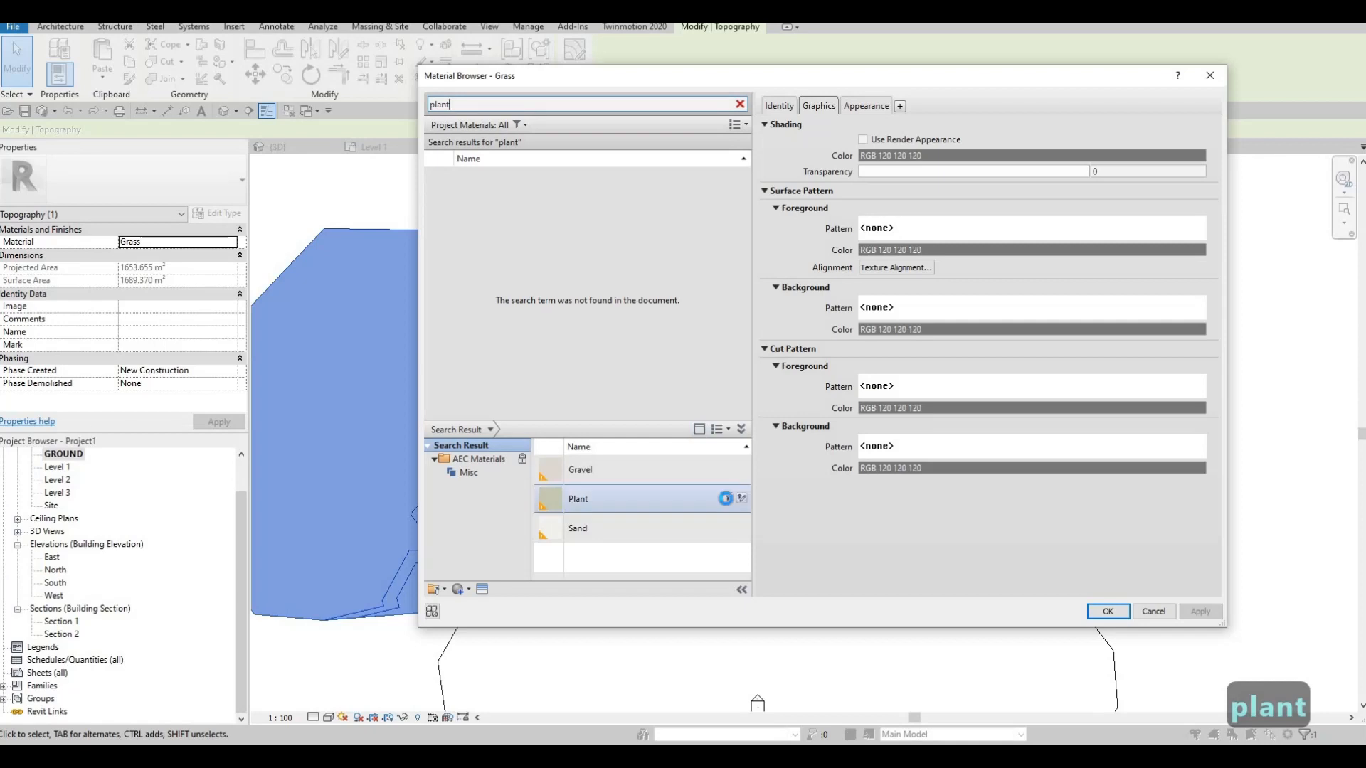
{"action": "left_click", "coordinate": [727, 498]}
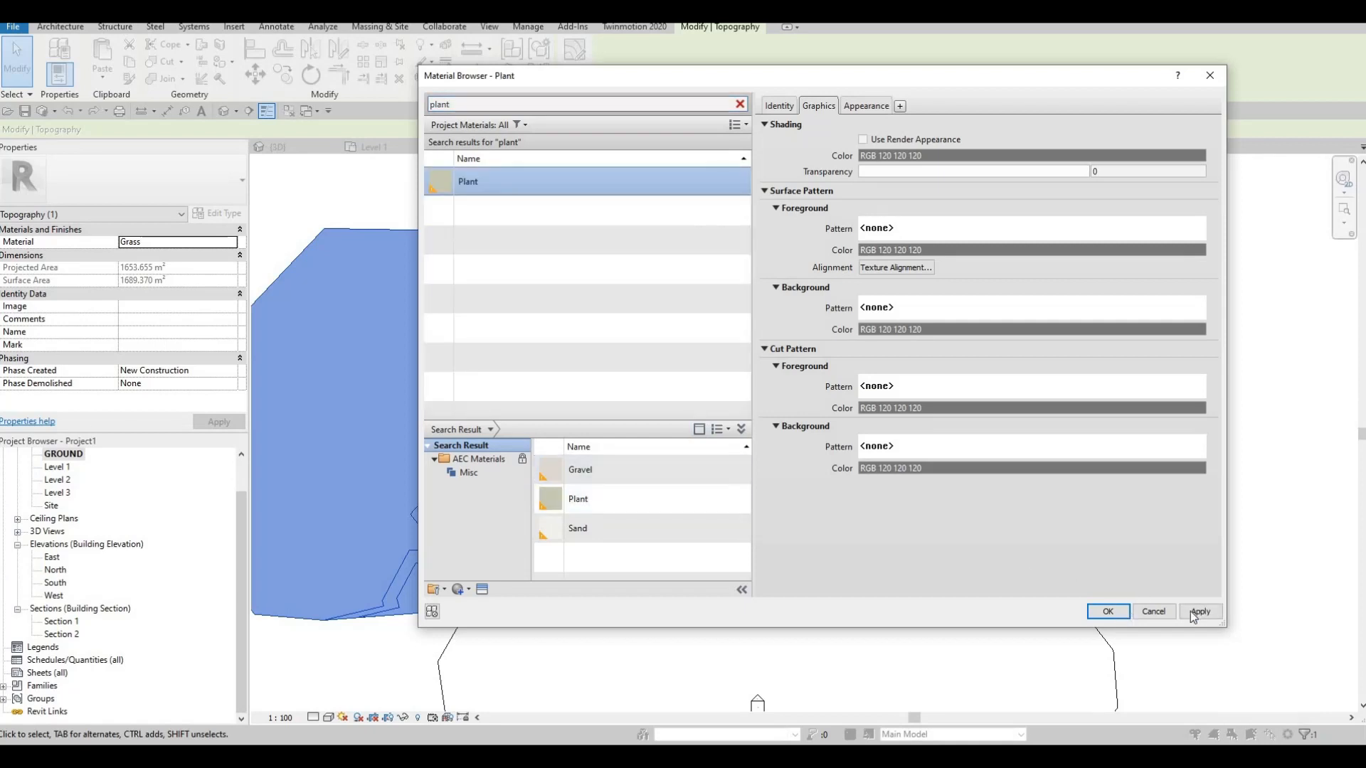
{"action": "left_click", "coordinate": [1108, 612]}
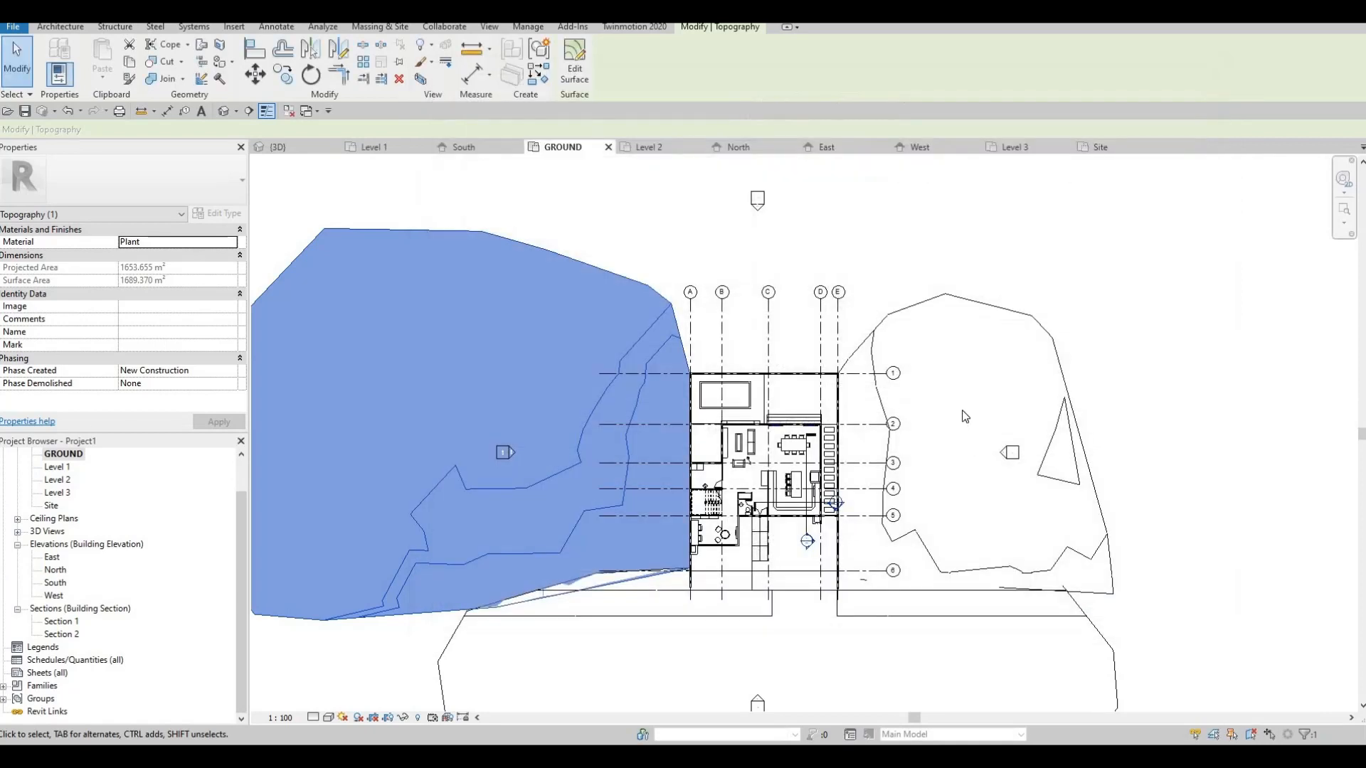
{"action": "key", "text": "Escape"}
{"action": "key", "text": "Escape"}
- Set the material of the toposurface east of the house to Plant
{"action": "left_click", "coordinate": [895, 313]}
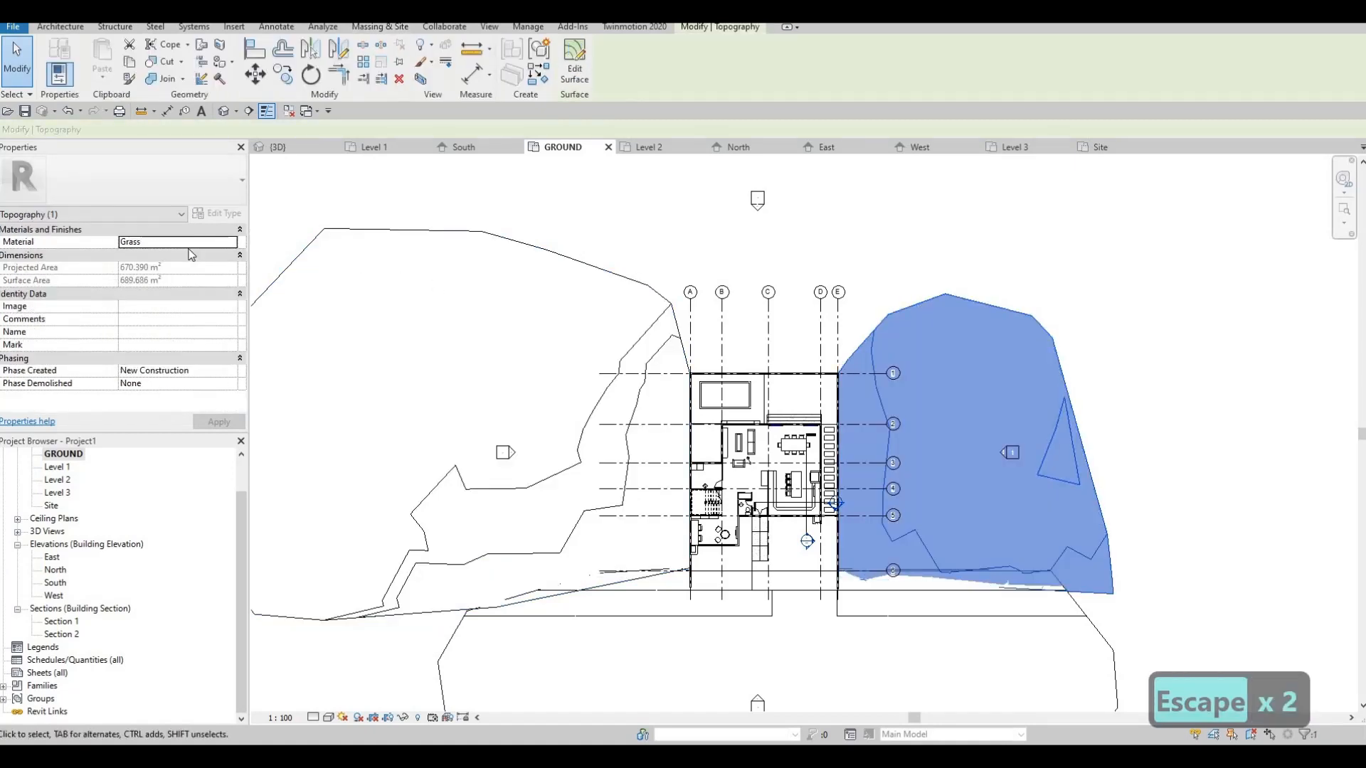
{"action": "left_click", "coordinate": [188, 244]}
{"action": "type", "text": "Plant"}
{"action": "key", "text": "Return"}
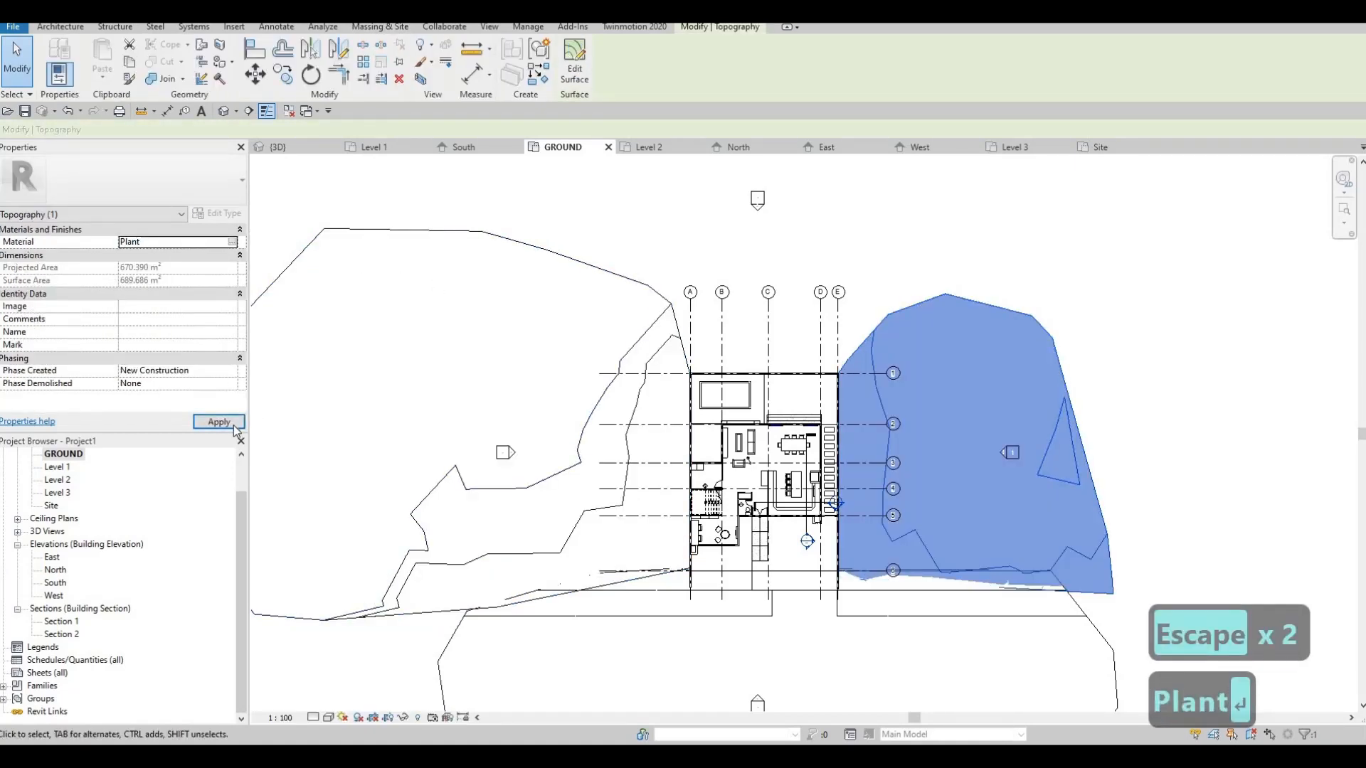
{"action": "left_click", "coordinate": [234, 426]}
{"action": "key", "text": "Escape"}
{"action": "key", "text": "Escape"}
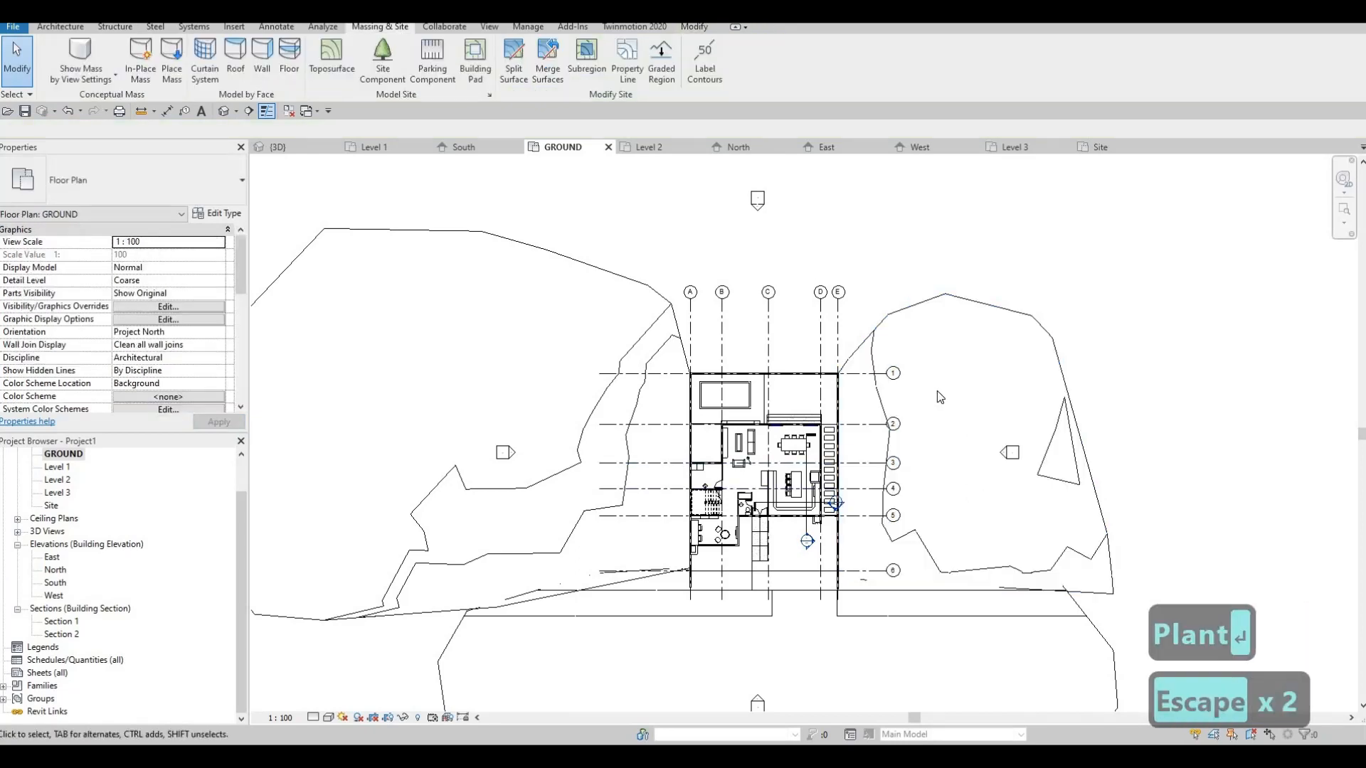
- Save the project and start a new toposurface for the ground north of the house
{"action": "scroll", "coordinate": [937, 390], "scroll_direction": "down", "scroll_amount": 2}
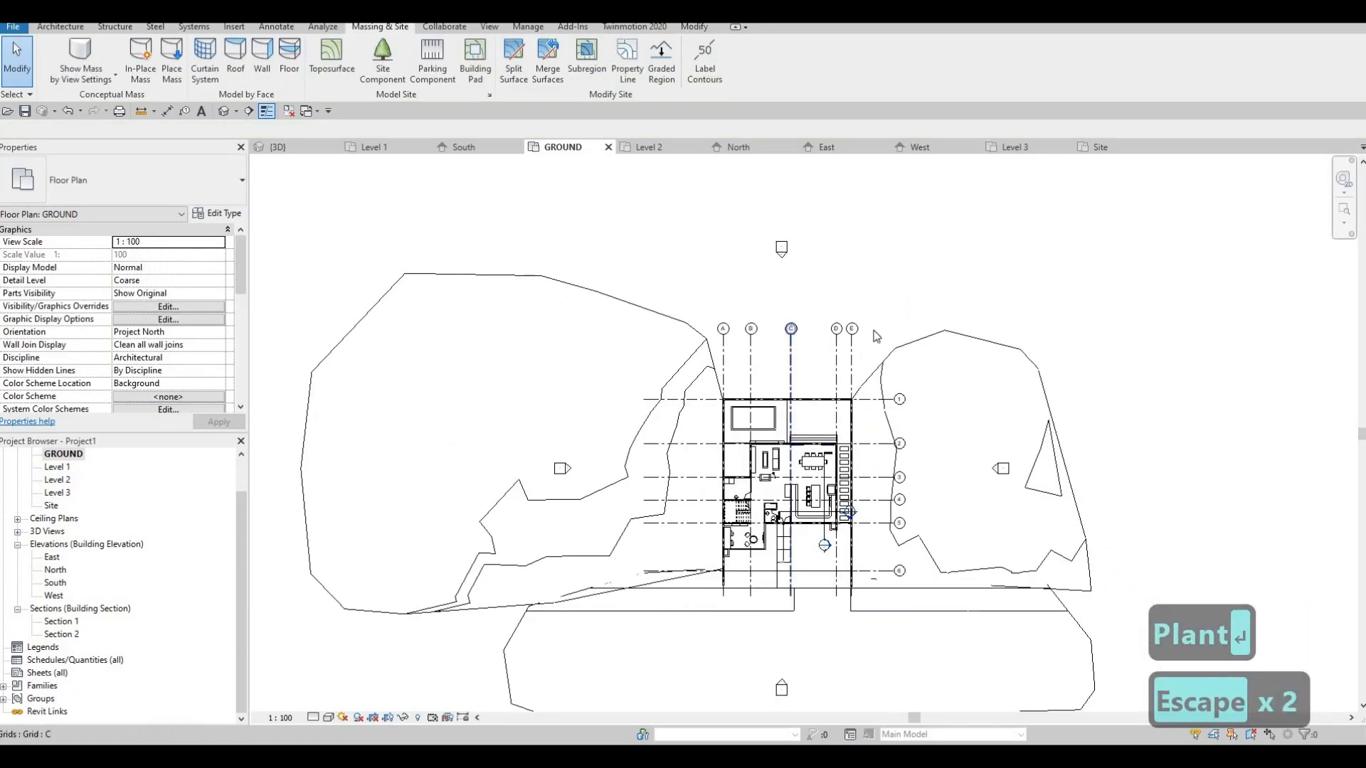
{"action": "scroll", "coordinate": [874, 334], "scroll_direction": "up", "scroll_amount": 2}
{"action": "scroll", "coordinate": [664, 322], "scroll_direction": "down", "scroll_amount": 1}
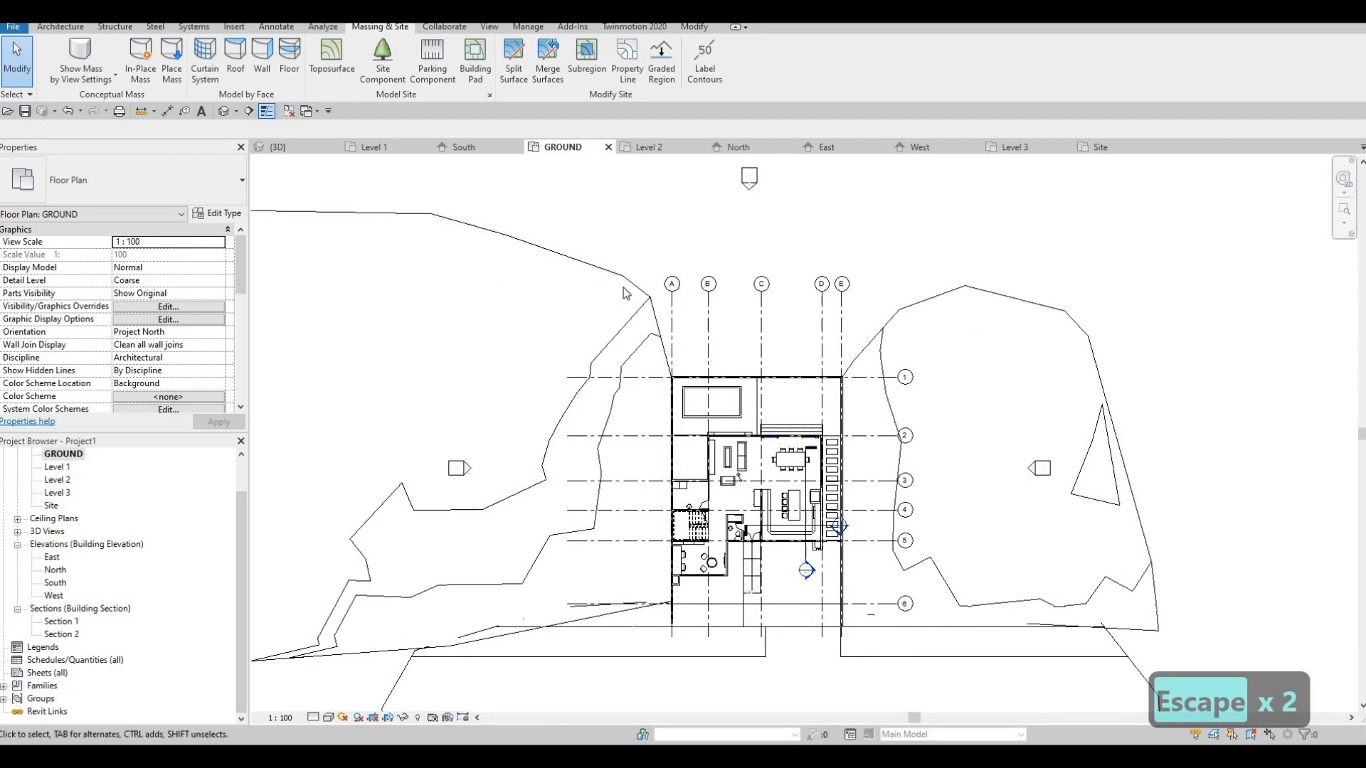
{"action": "scroll", "coordinate": [616, 302], "scroll_direction": "down", "scroll_amount": 1}
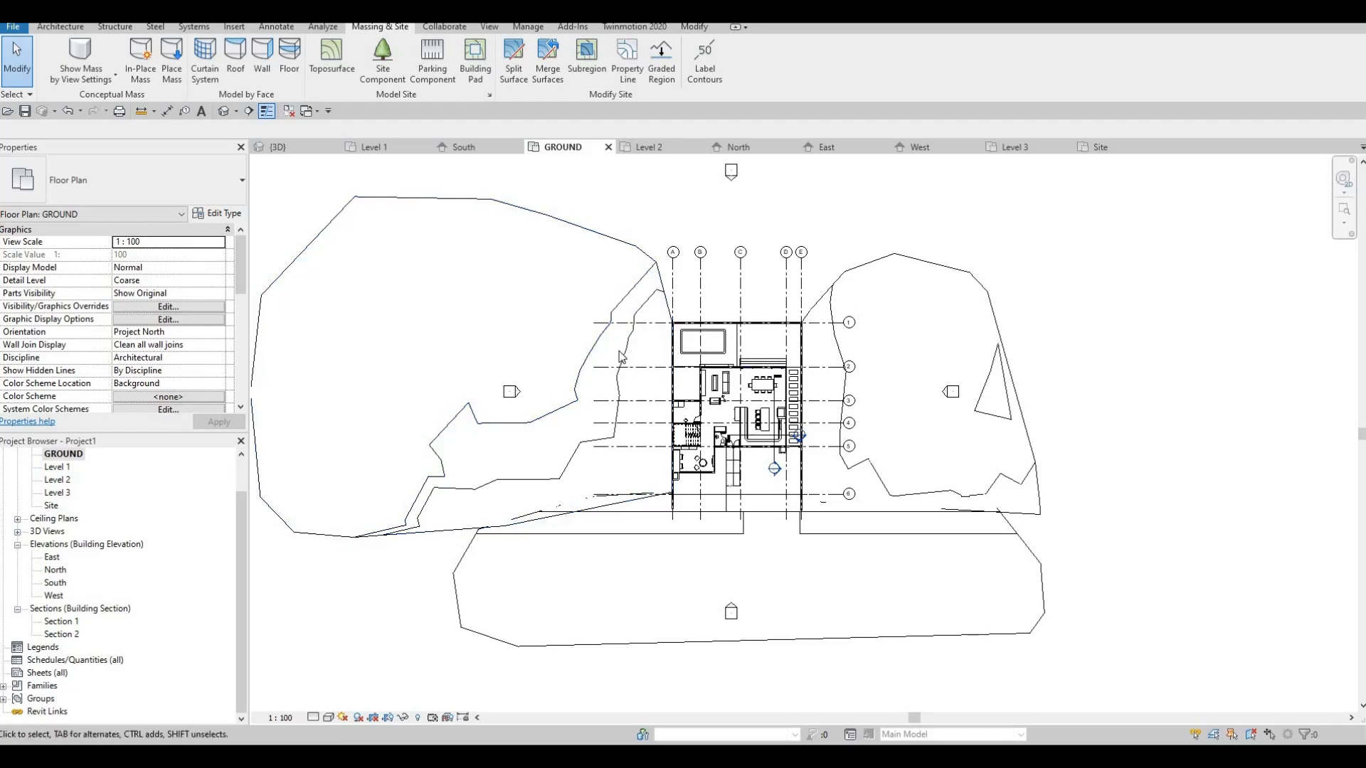
{"action": "middle_click_drag", "start_coordinate": [583, 294], "coordinate": [556, 331]}
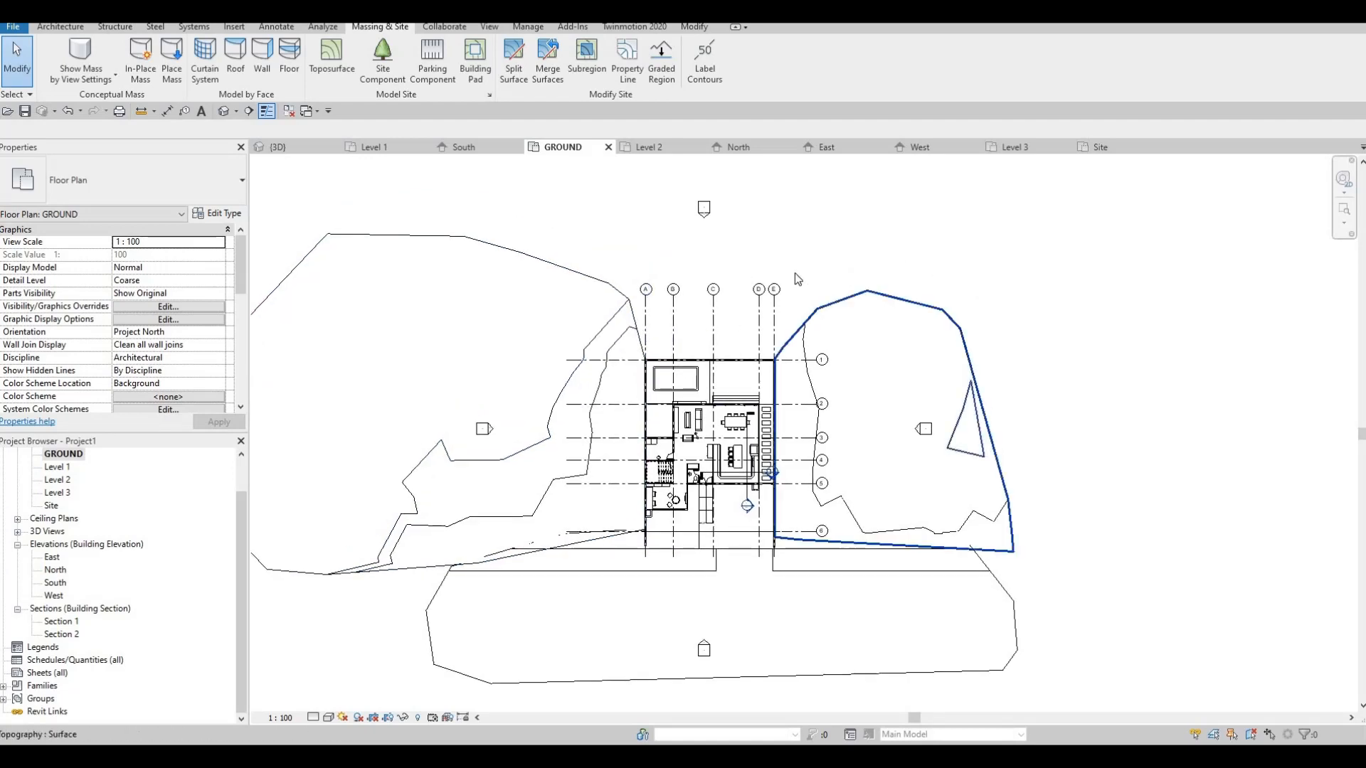
{"action": "middle_click_drag", "start_coordinate": [729, 357], "coordinate": [727, 361]}
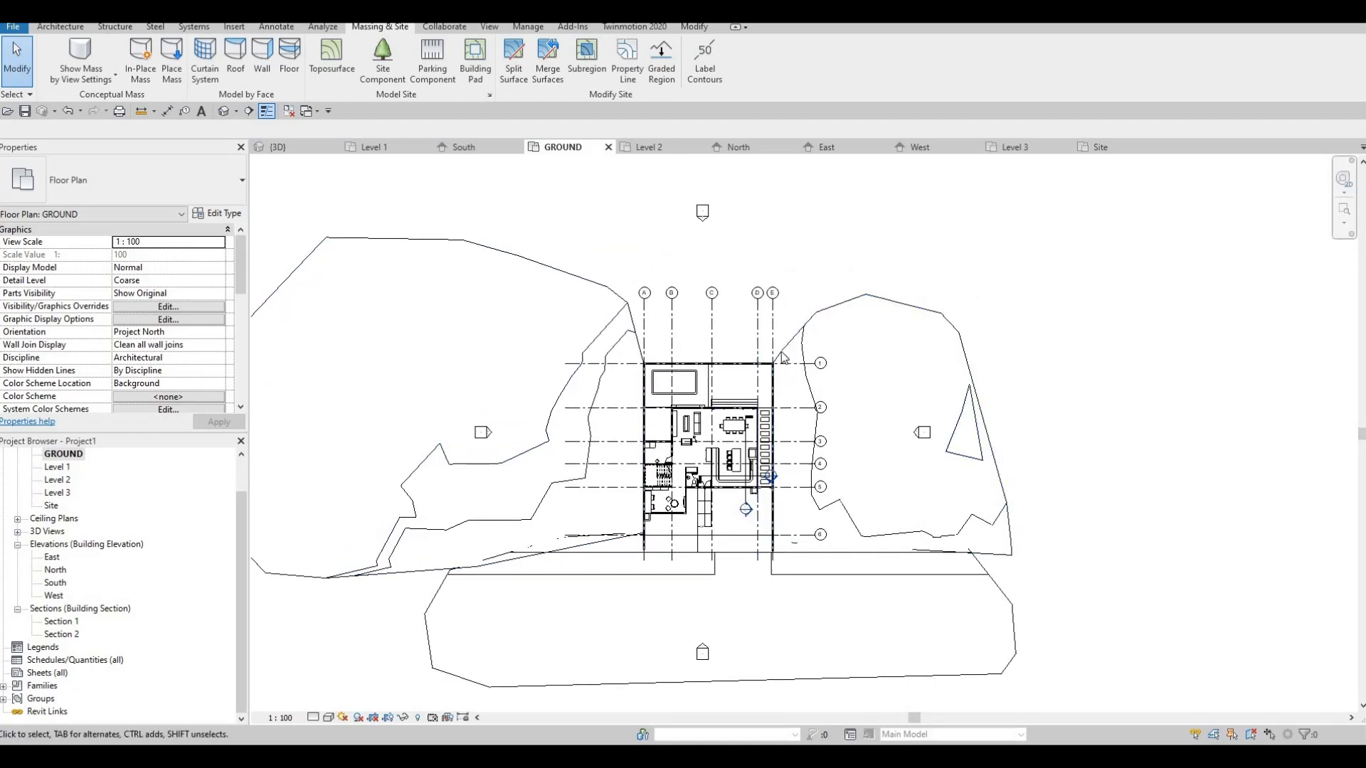
{"action": "scroll", "coordinate": [712, 321], "scroll_direction": "up", "scroll_amount": 2}
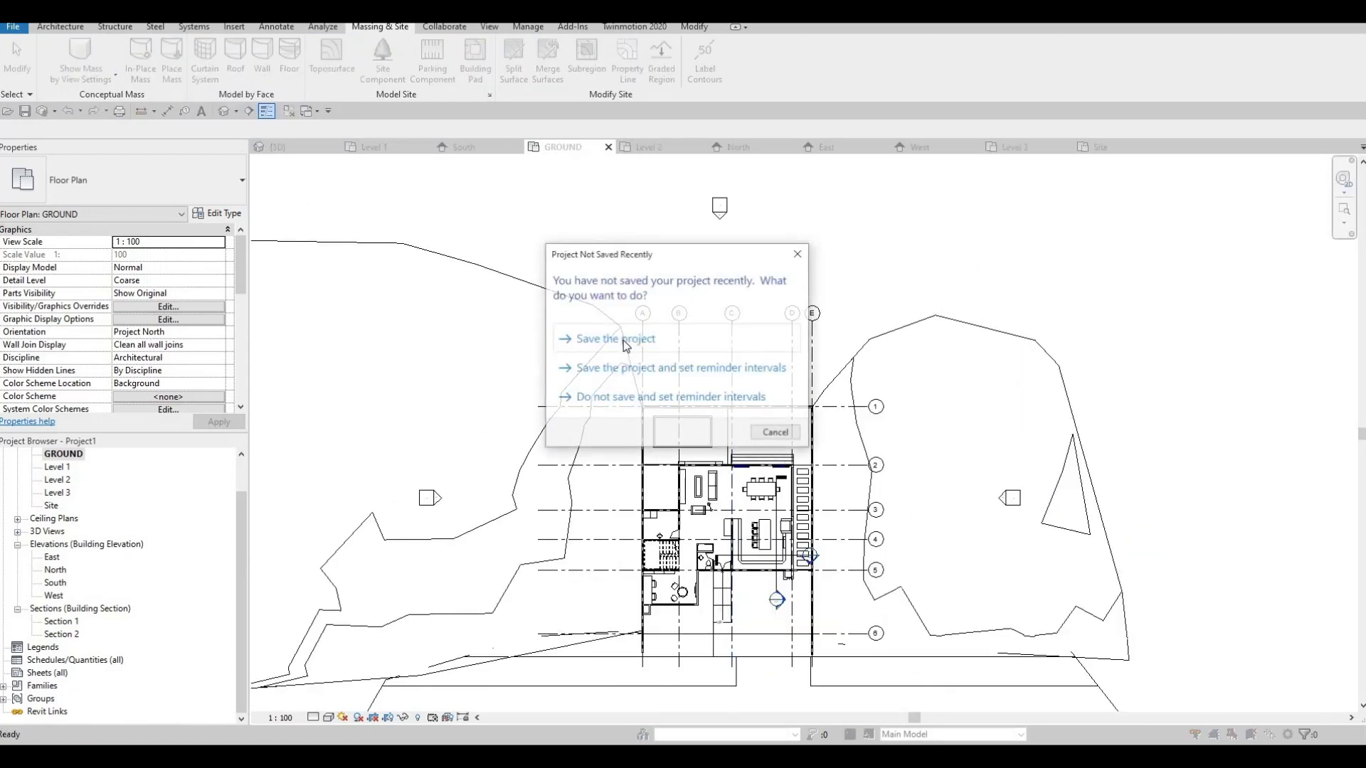
{"action": "left_click", "coordinate": [625, 345]}
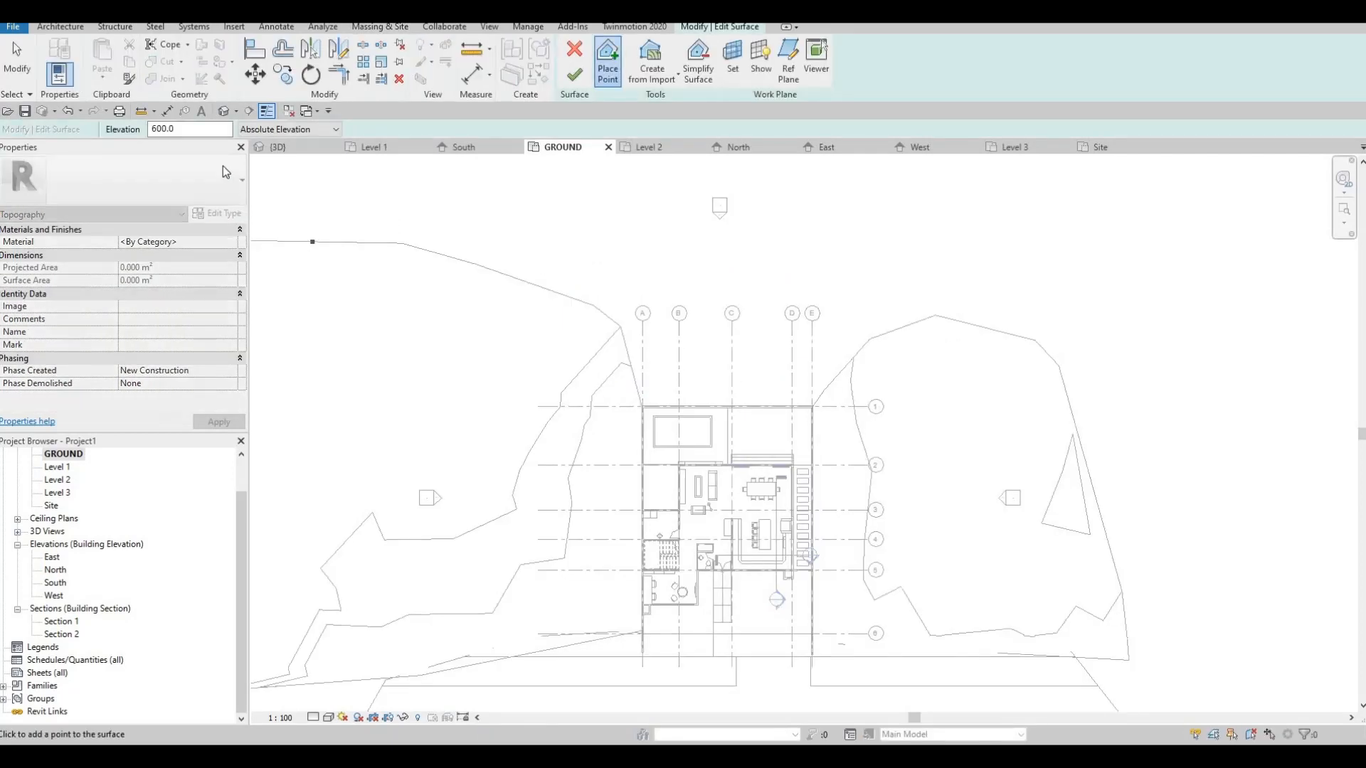
- Place surface points at elevation -600 on both ends of the north border wall and in a row just north of it
{"action": "double_click", "coordinate": [164, 130]}
{"action": "type", "text": "-600"}
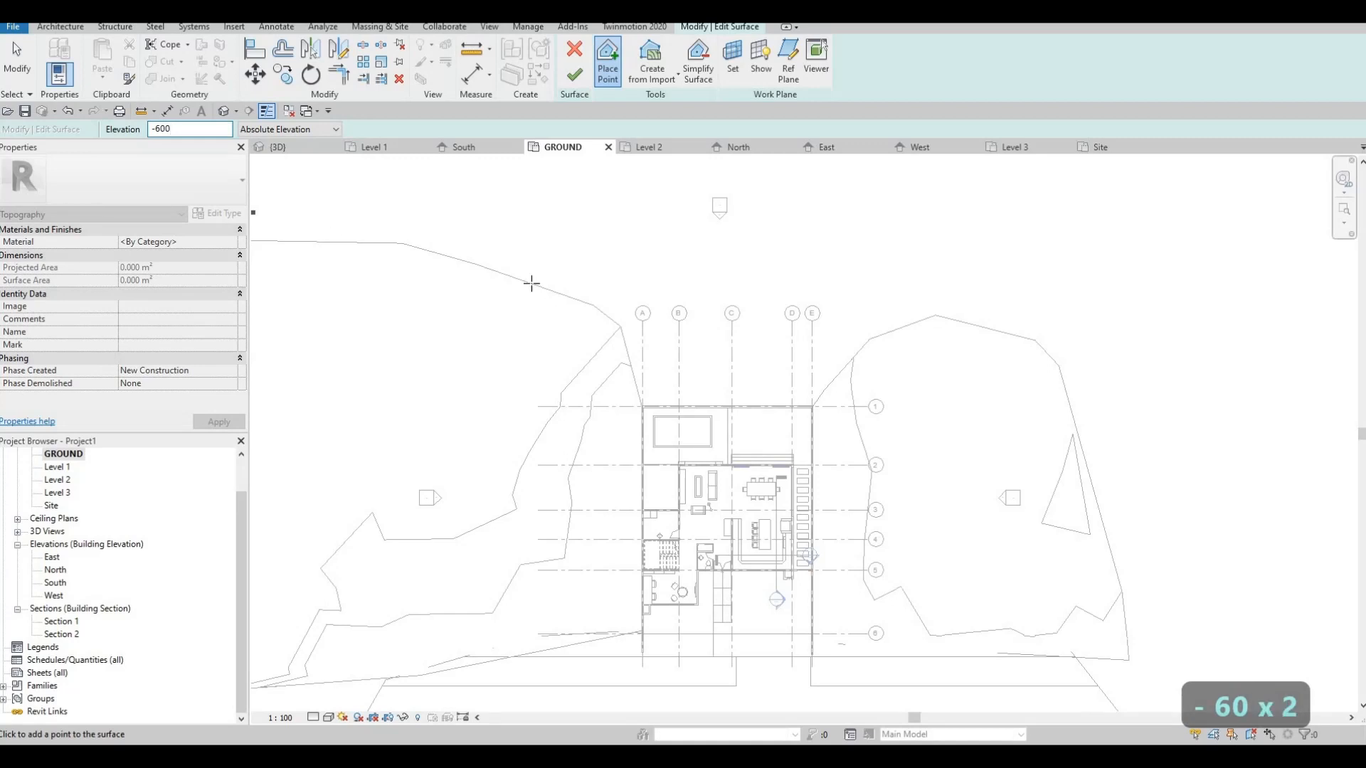
{"action": "scroll", "coordinate": [639, 439], "scroll_direction": "up", "scroll_amount": 1}
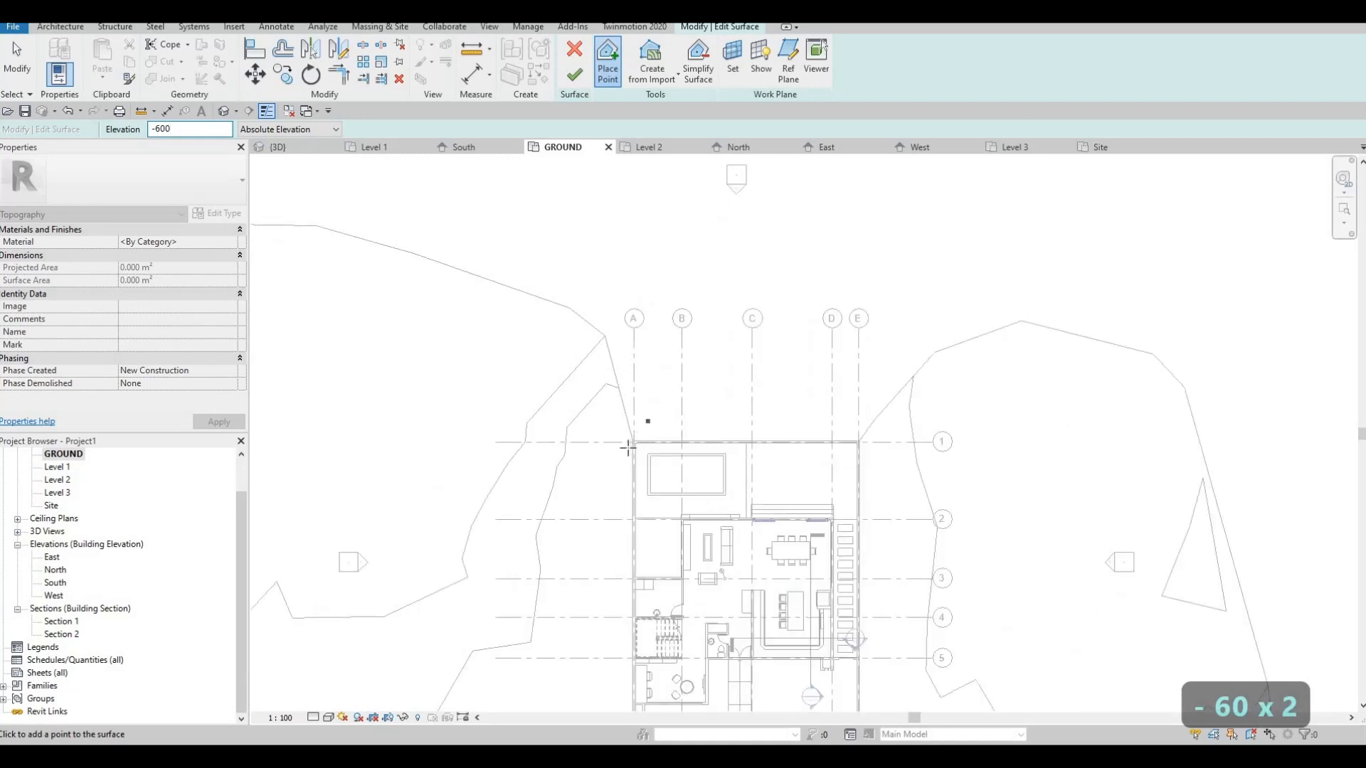
{"action": "scroll", "coordinate": [627, 448], "scroll_direction": "up", "scroll_amount": 4}
{"action": "left_click", "coordinate": [613, 453]}
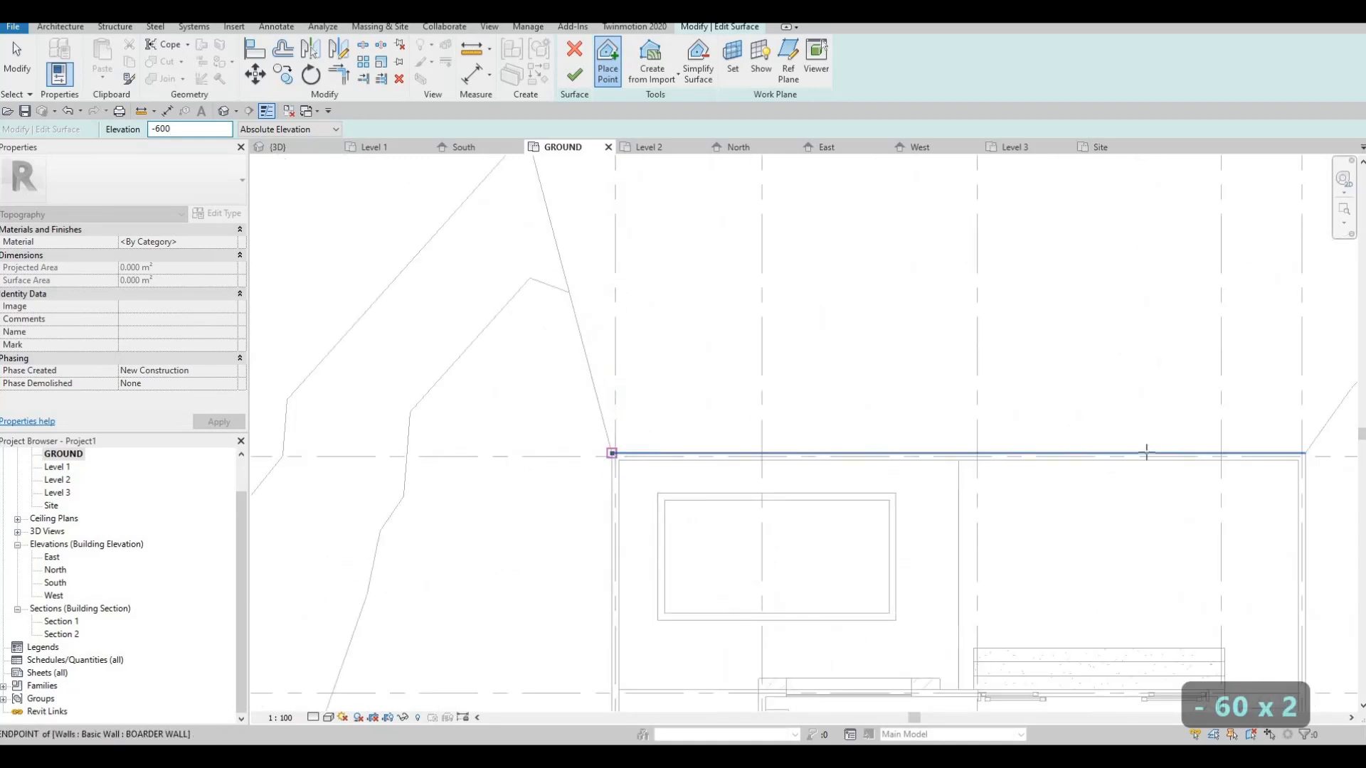
{"action": "left_click", "coordinate": [1302, 452]}
{"action": "scroll", "coordinate": [1039, 415], "scroll_direction": "down", "scroll_amount": 3}
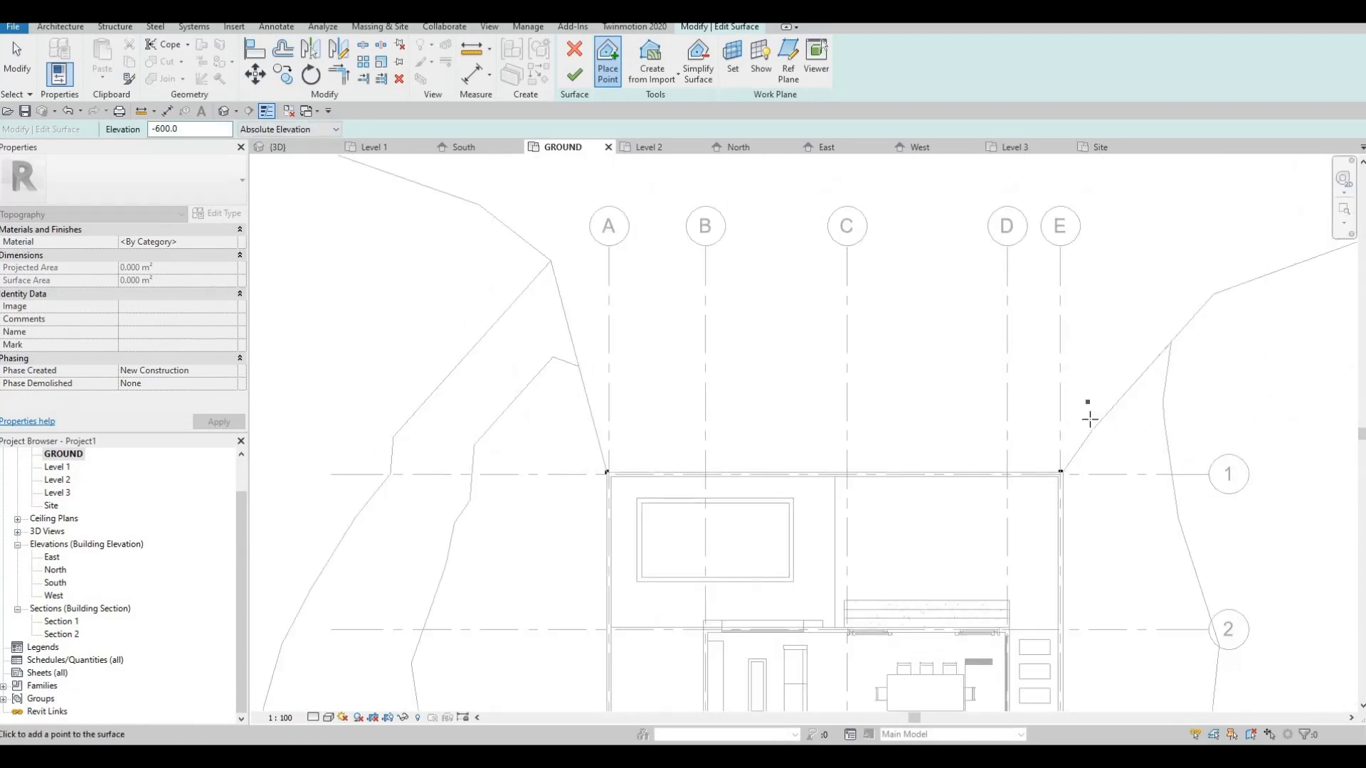
{"action": "left_click", "coordinate": [1075, 396]}
{"action": "left_click", "coordinate": [851, 393]}
{"action": "left_click", "coordinate": [676, 422]}
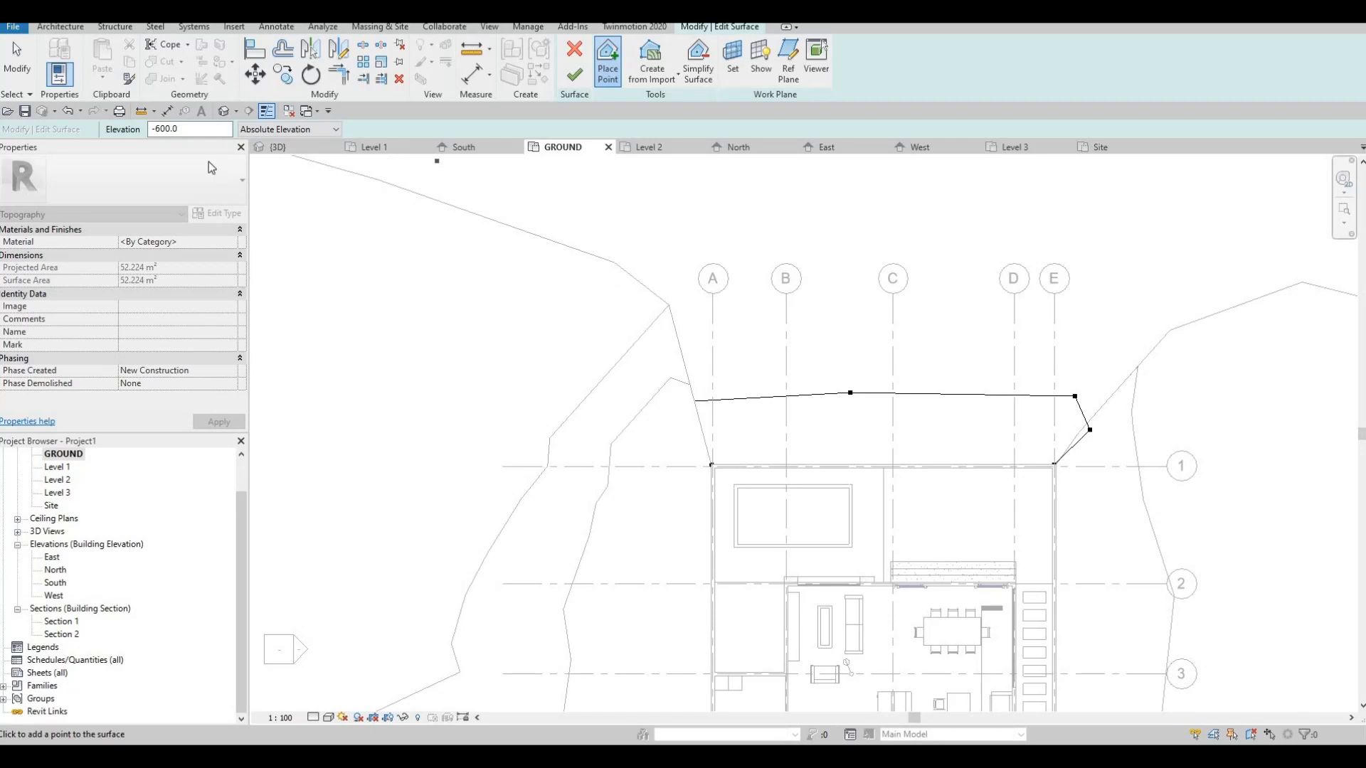
- Place surface points at elevation 600 in an arc north of the -600 points, spanning between the west and east toposurfaces
{"action": "double_click", "coordinate": [166, 129]}
{"action": "type", "text": "600"}
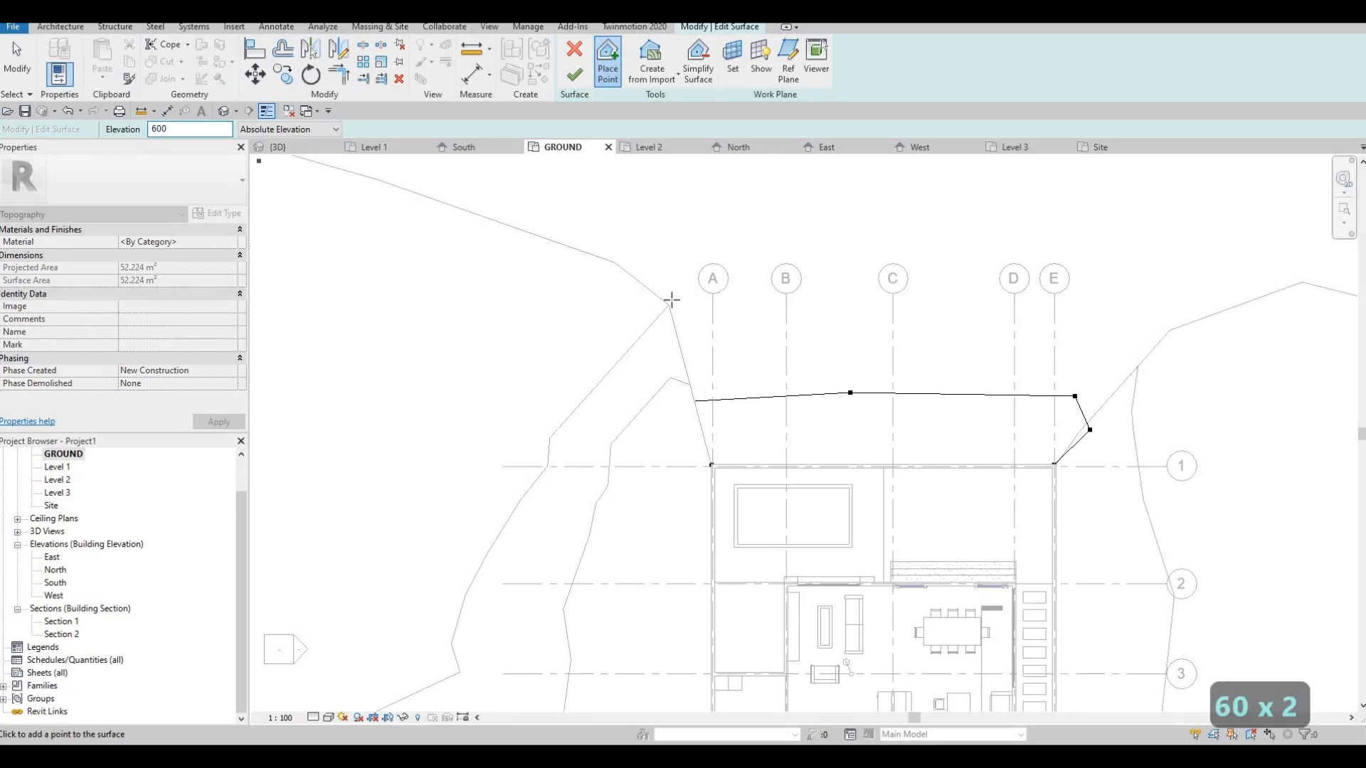
{"action": "left_click", "coordinate": [667, 361]}
{"action": "left_click", "coordinate": [713, 336]}
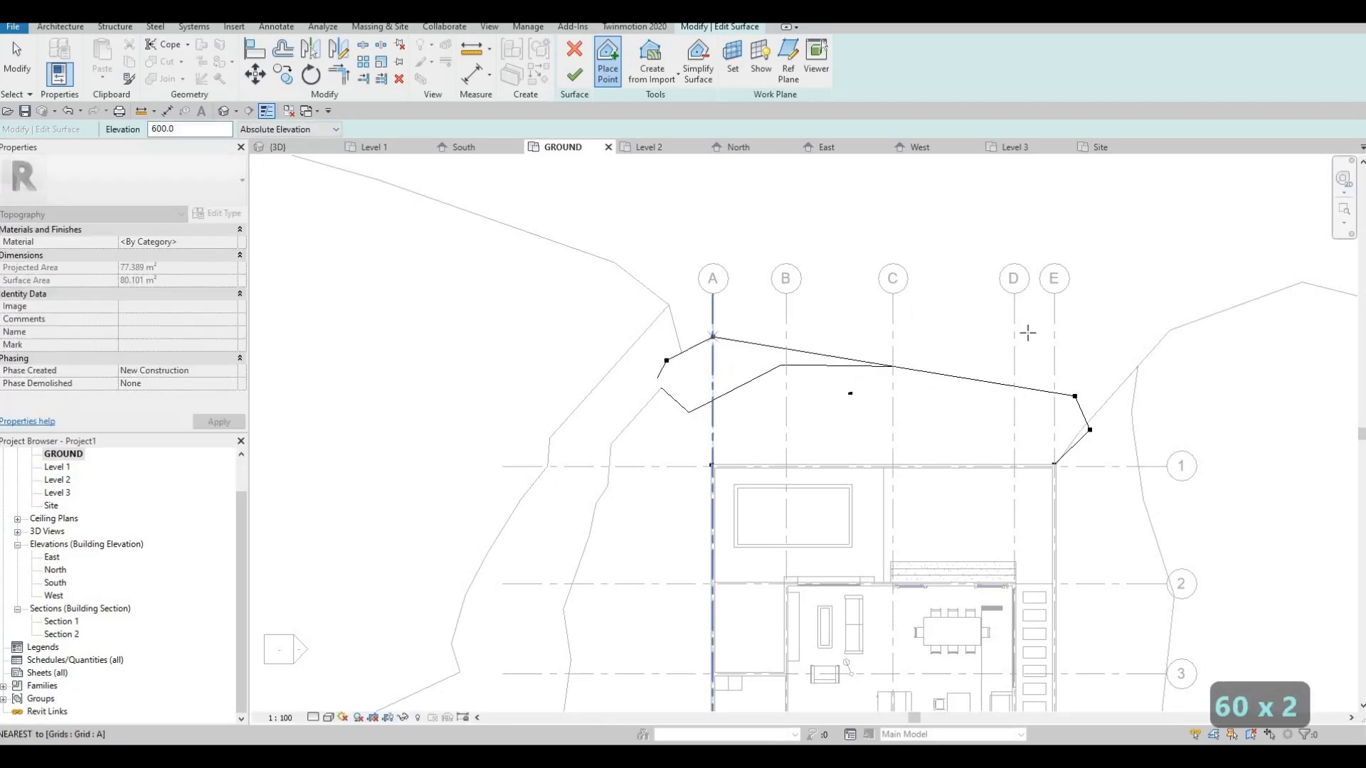
{"action": "left_click", "coordinate": [902, 302]}
{"action": "left_click", "coordinate": [1167, 353]}
{"action": "left_click", "coordinate": [1165, 306]}
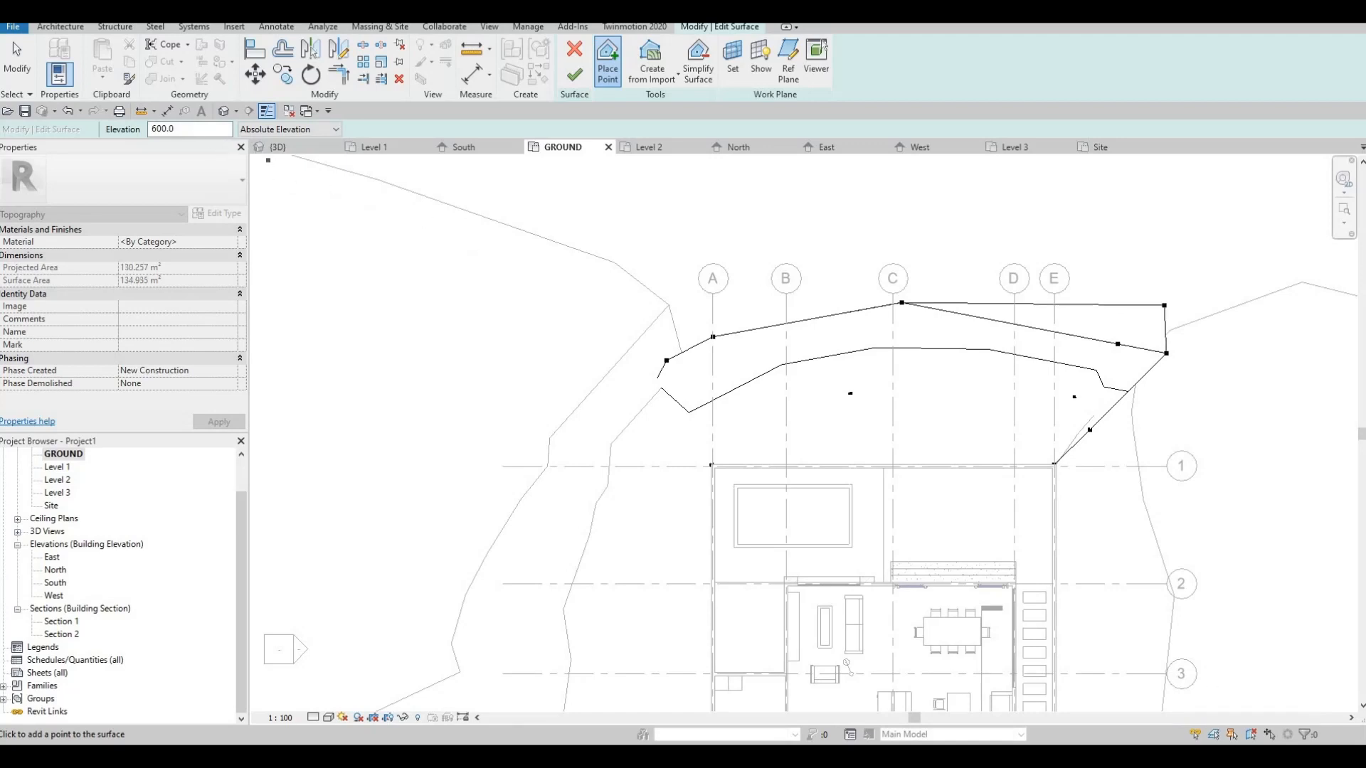
- Place scattered surface points at elevation 900 around and beyond the grid bubbles north of the house
{"action": "double_click", "coordinate": [163, 128]}
{"action": "type", "text": "900"}
{"action": "key", "text": "Return"}
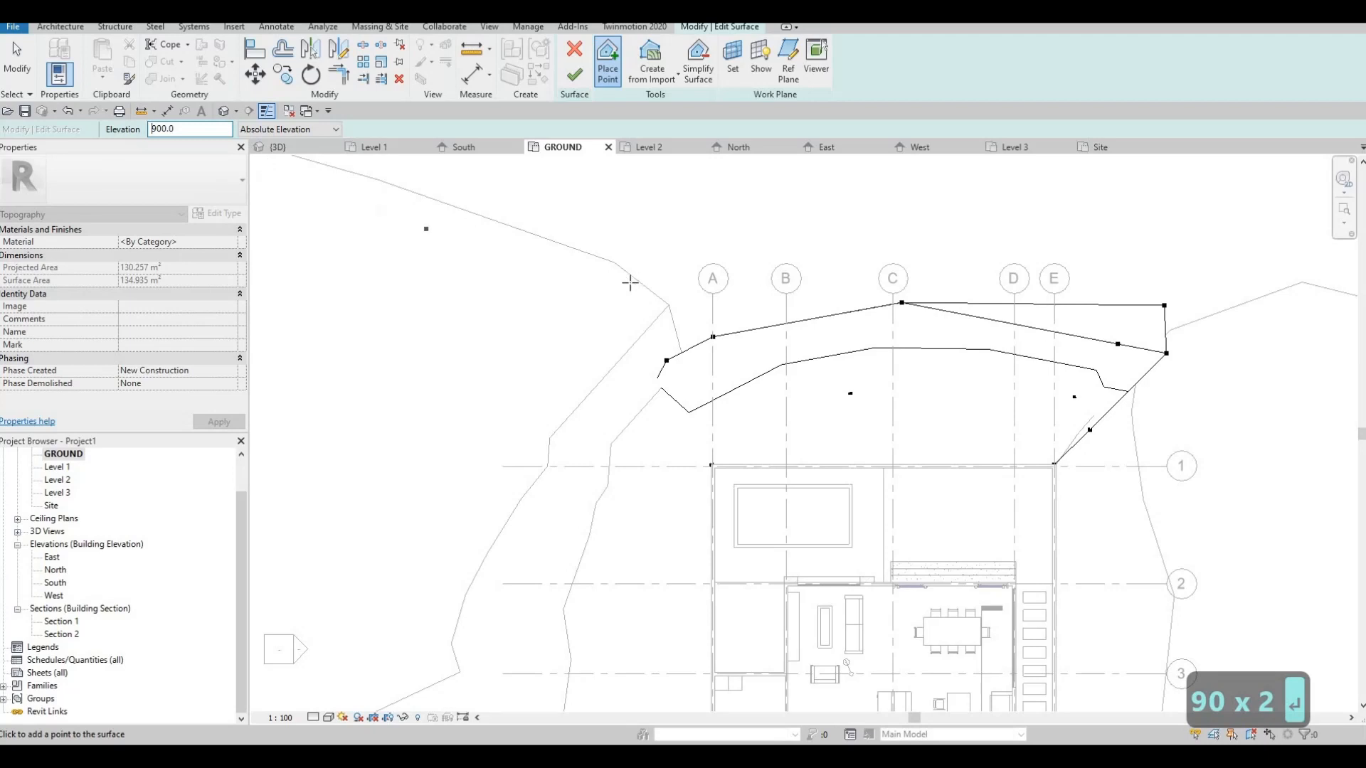
{"action": "left_click", "coordinate": [818, 252]}
{"action": "left_click", "coordinate": [1075, 233]}
{"action": "left_click", "coordinate": [1169, 241]}
{"action": "left_click", "coordinate": [1202, 264]}
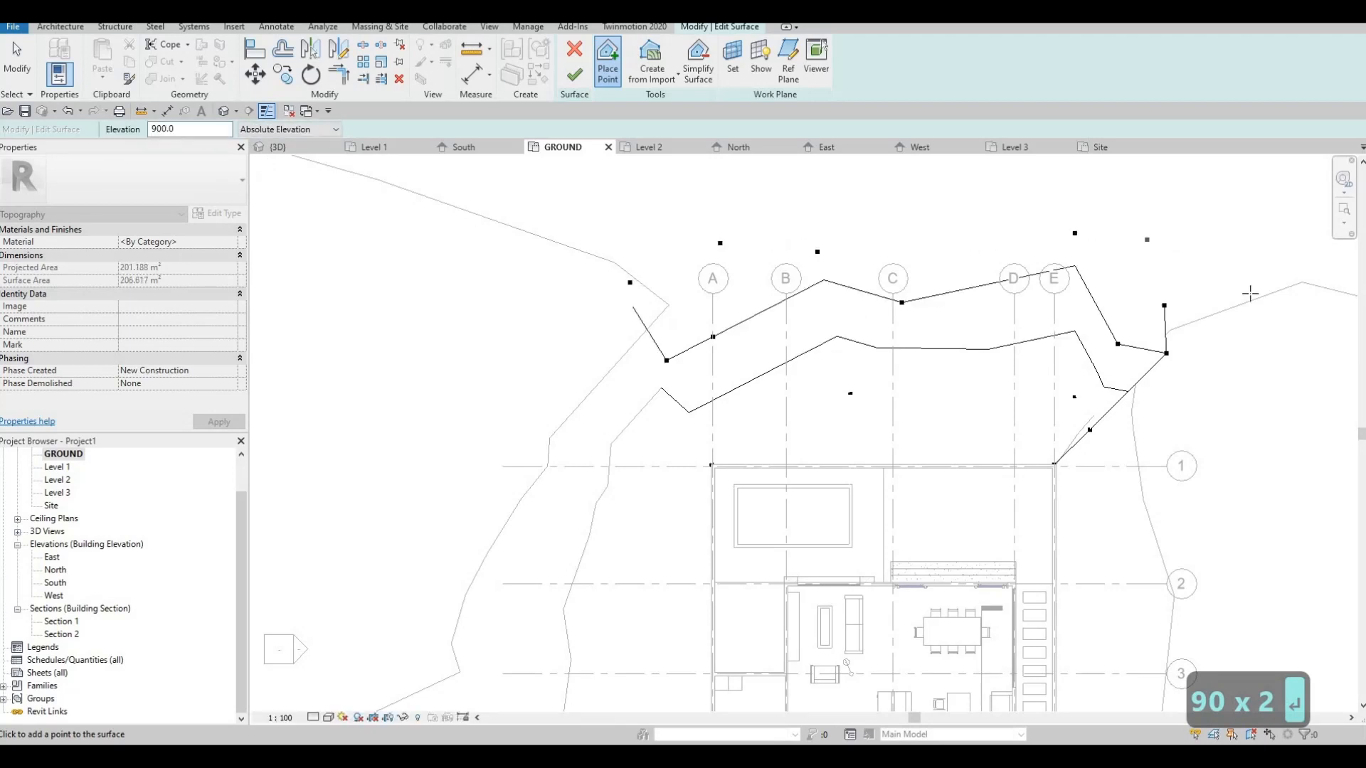
{"action": "left_click", "coordinate": [969, 219]}
{"action": "left_click", "coordinate": [882, 230]}
{"action": "left_click", "coordinate": [745, 217]}
{"action": "left_click", "coordinate": [691, 232]}
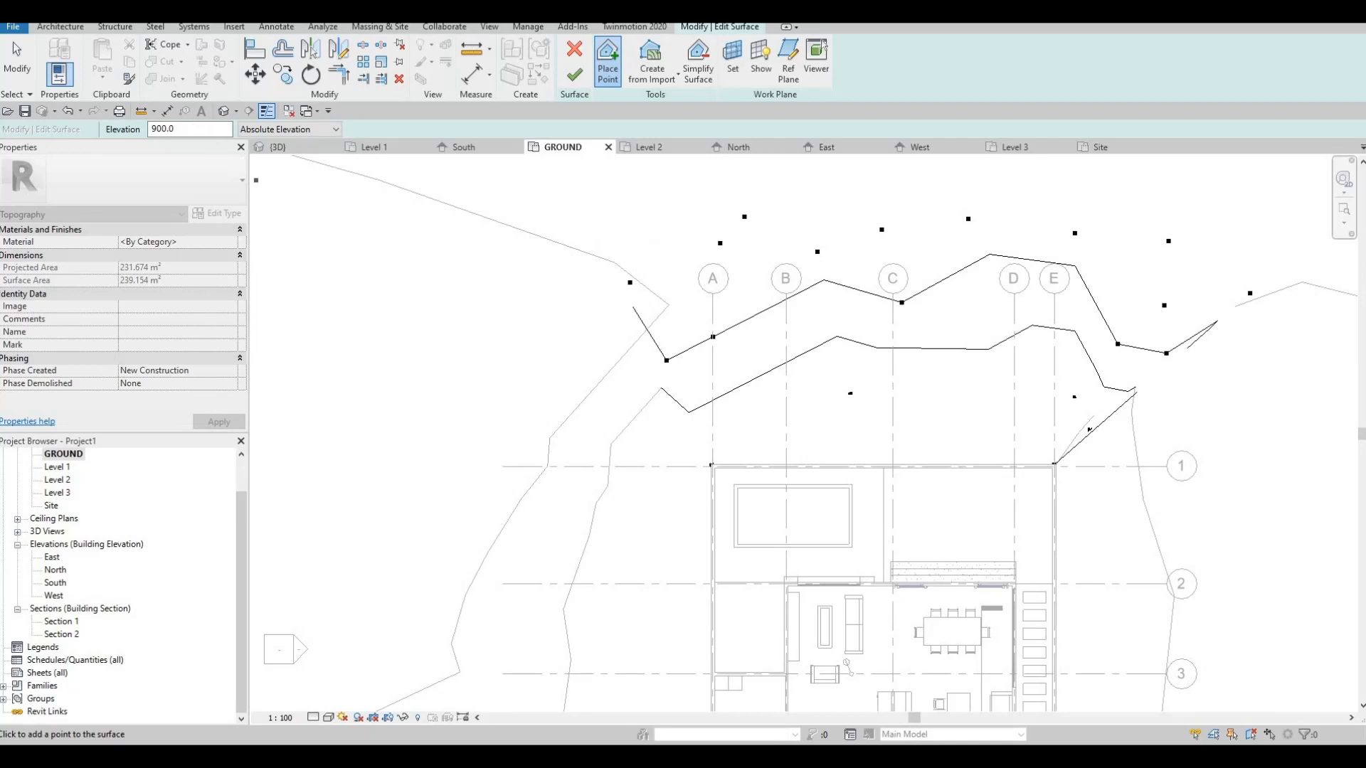
- Place surface points at elevation 1200 farther north, extending from the west toposurface to the east toposurface
{"action": "double_click", "coordinate": [163, 129]}
{"action": "type", "text": "1200"}
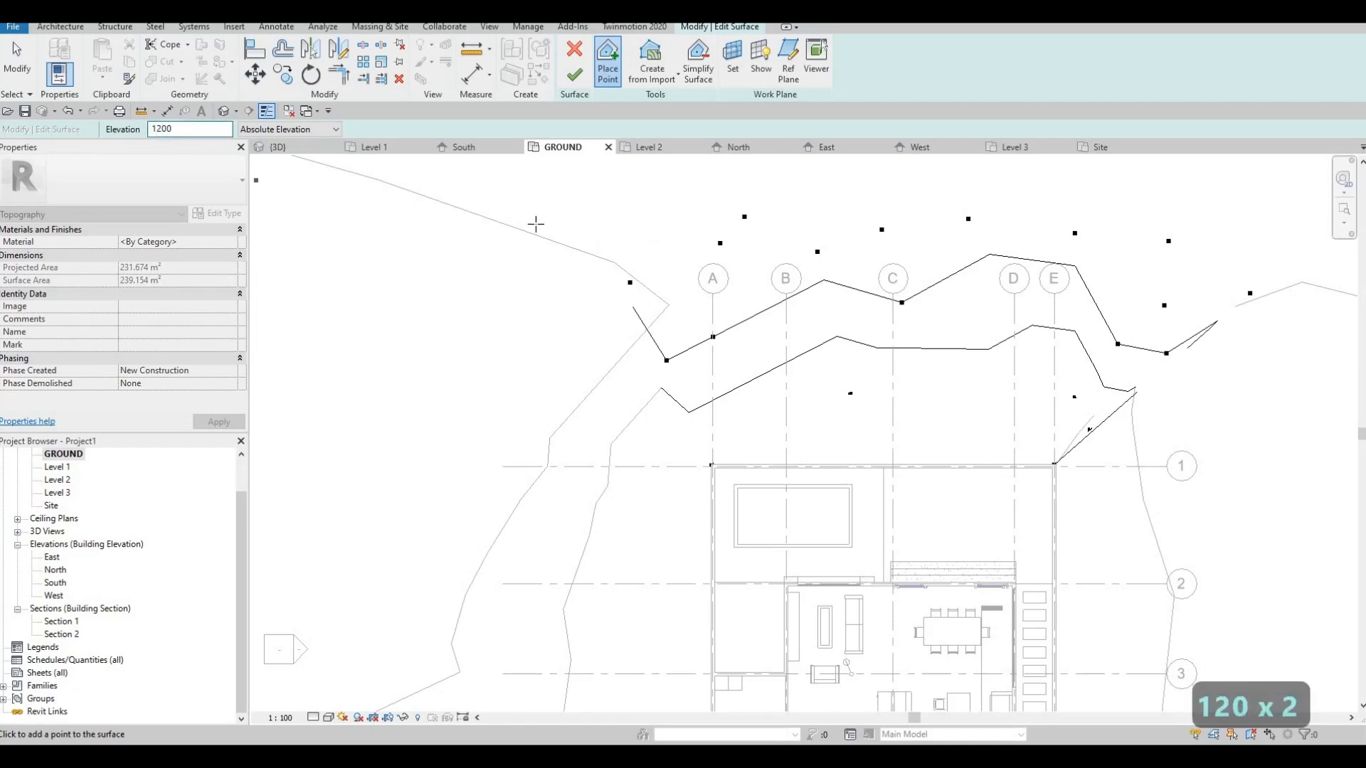
{"action": "left_click", "coordinate": [644, 186]}
{"action": "middle_click_drag", "start_coordinate": [776, 177], "coordinate": [650, 325]}
{"action": "left_click", "coordinate": [937, 274]}
{"action": "left_click", "coordinate": [1093, 354]}
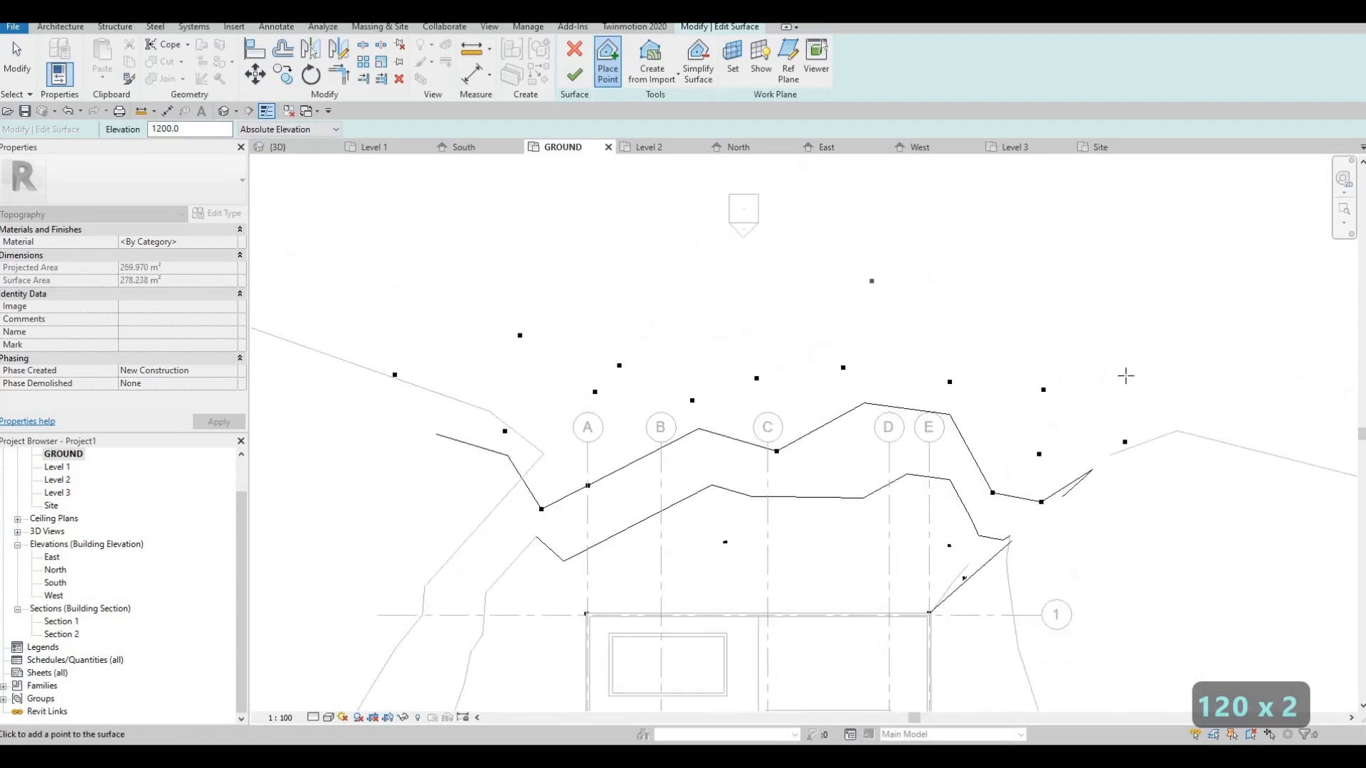
{"action": "left_click", "coordinate": [1216, 441]}
{"action": "left_click", "coordinate": [1226, 351]}
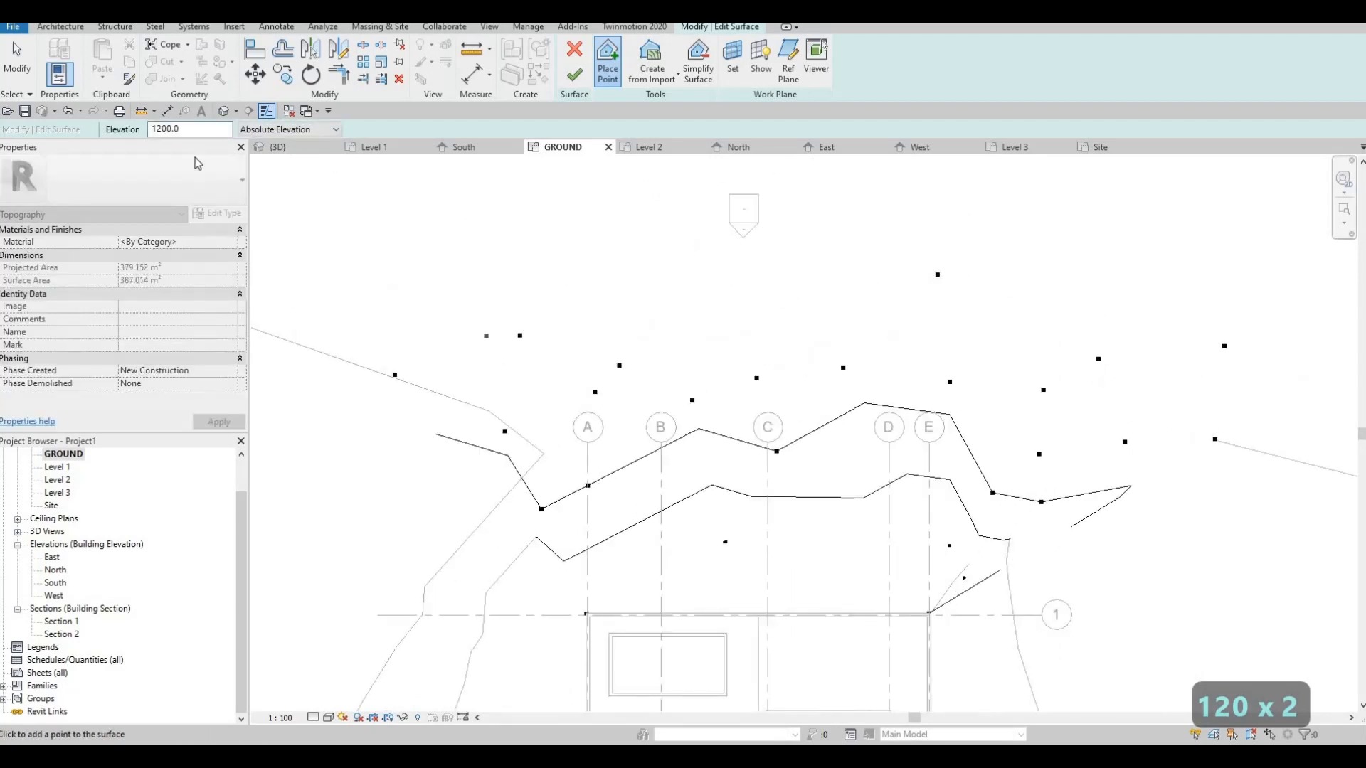
- Extend the north toposurface with further outer points at elevation 2000
{"action": "left_click_drag", "start_coordinate": [194, 130], "coordinate": [41, 128]}
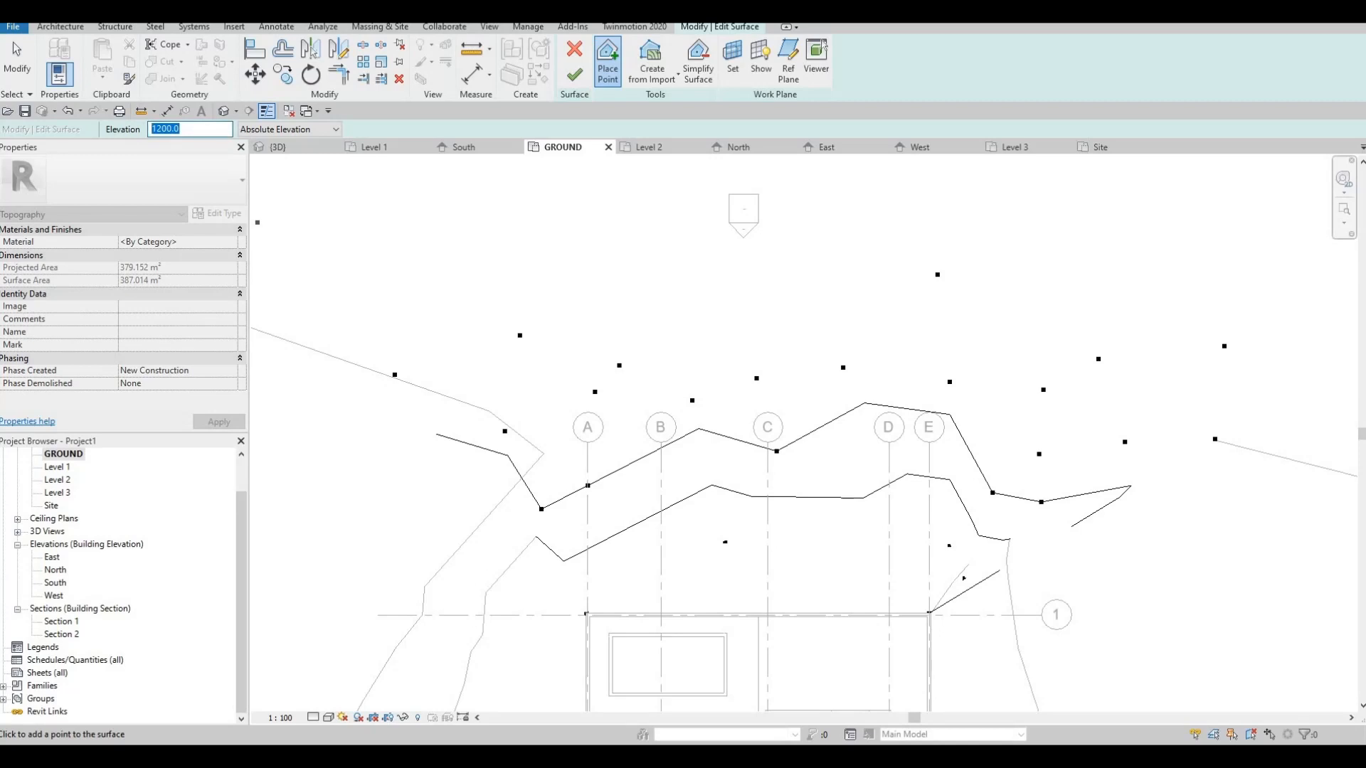
{"action": "type", "text": "200"}
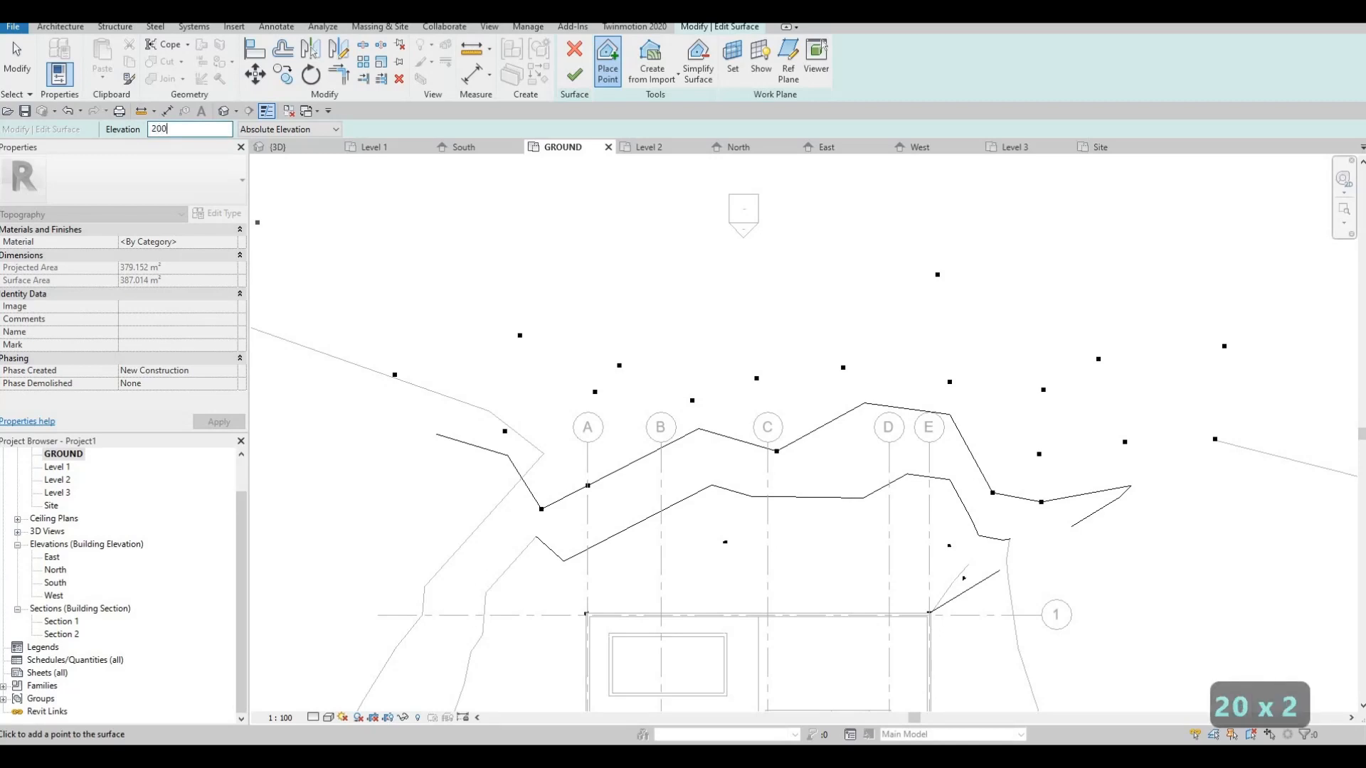
{"action": "key", "text": "Return"}
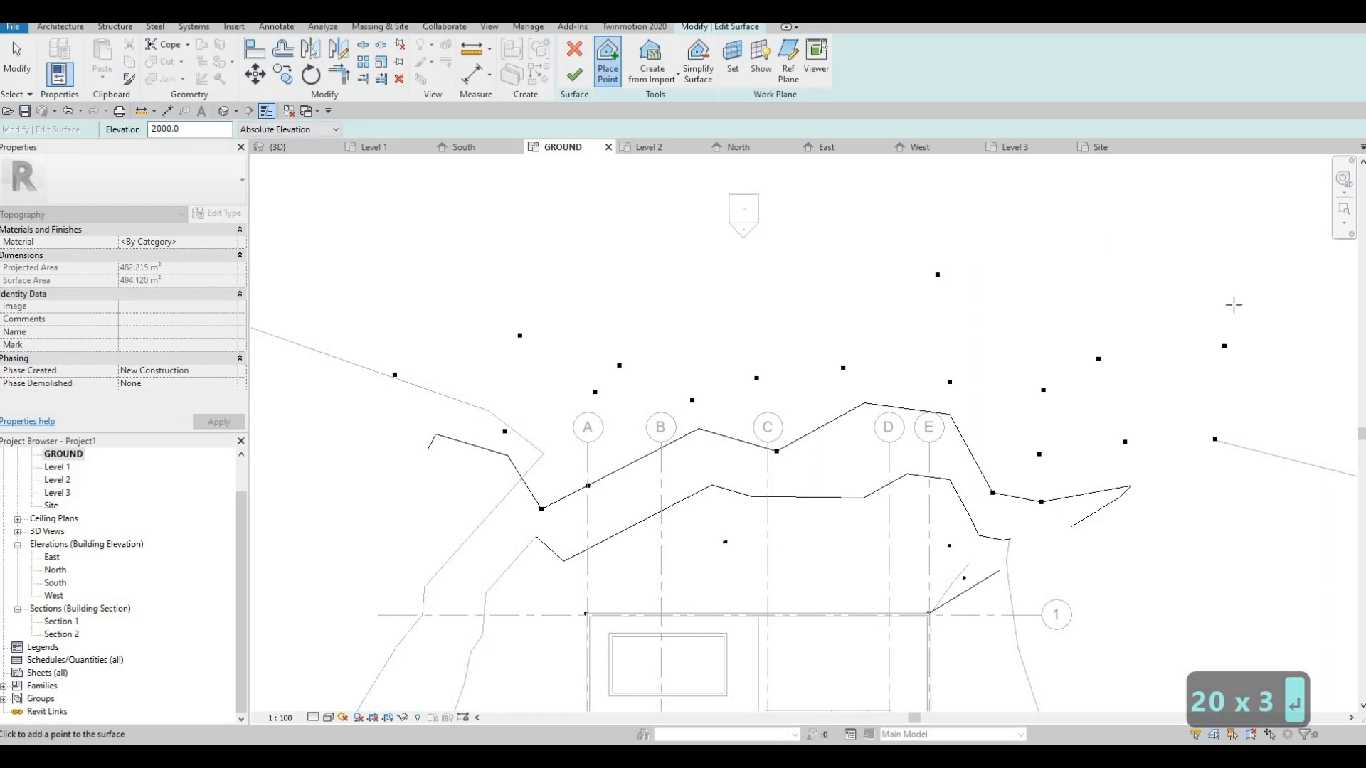
{"action": "scroll", "coordinate": [1119, 358], "scroll_direction": "down", "scroll_amount": 2}
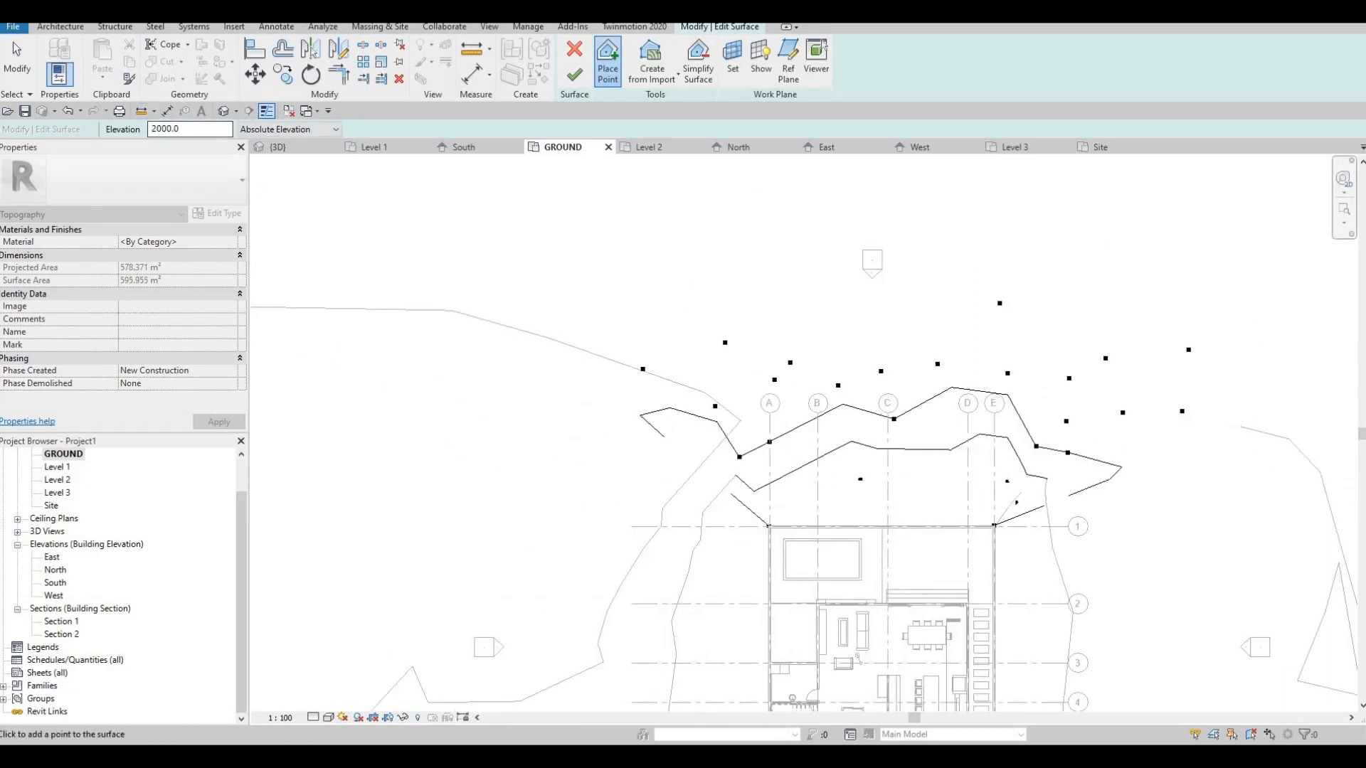
- Place outermost surface points at elevation 2600 along the far northern and eastern edges, and finish the north toposurface
{"action": "double_click", "coordinate": [178, 130]}
{"action": "type", "text": "2600"}
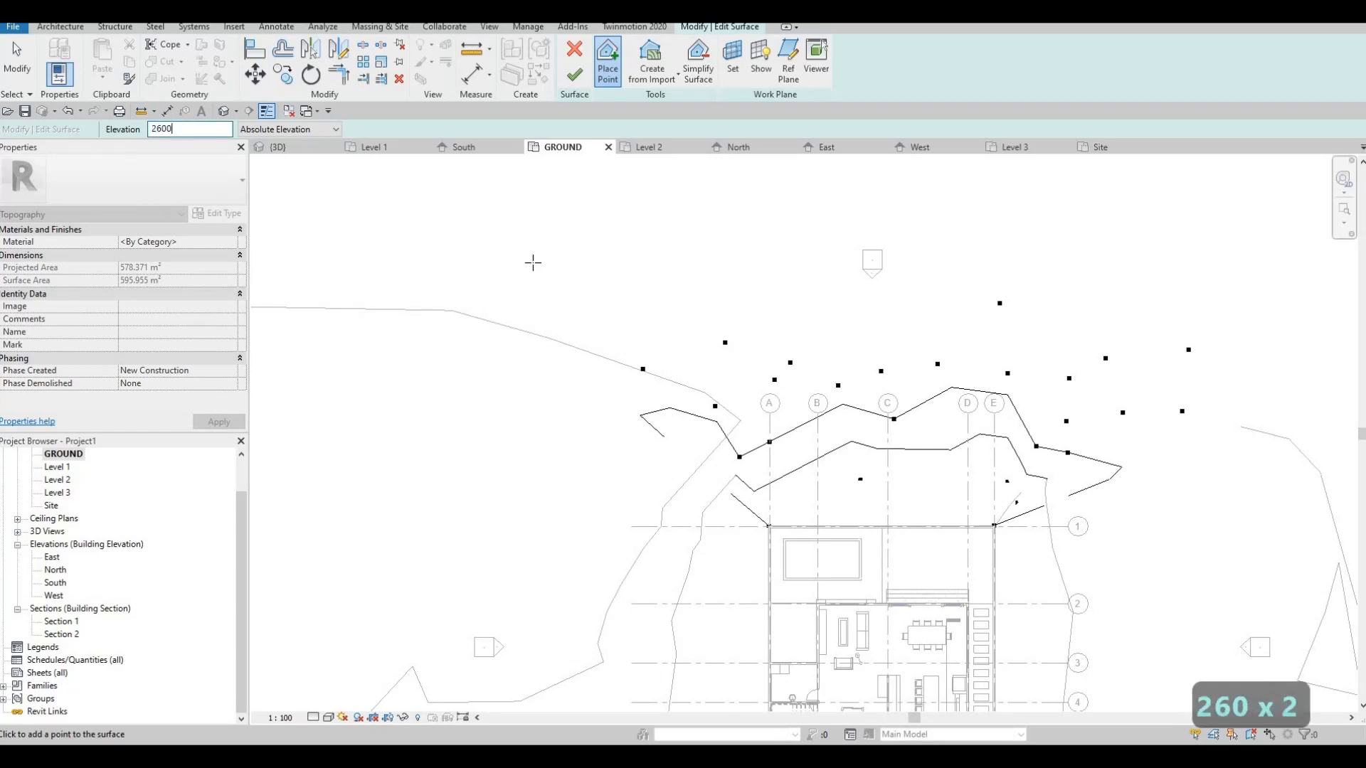
{"action": "left_click", "coordinate": [832, 226]}
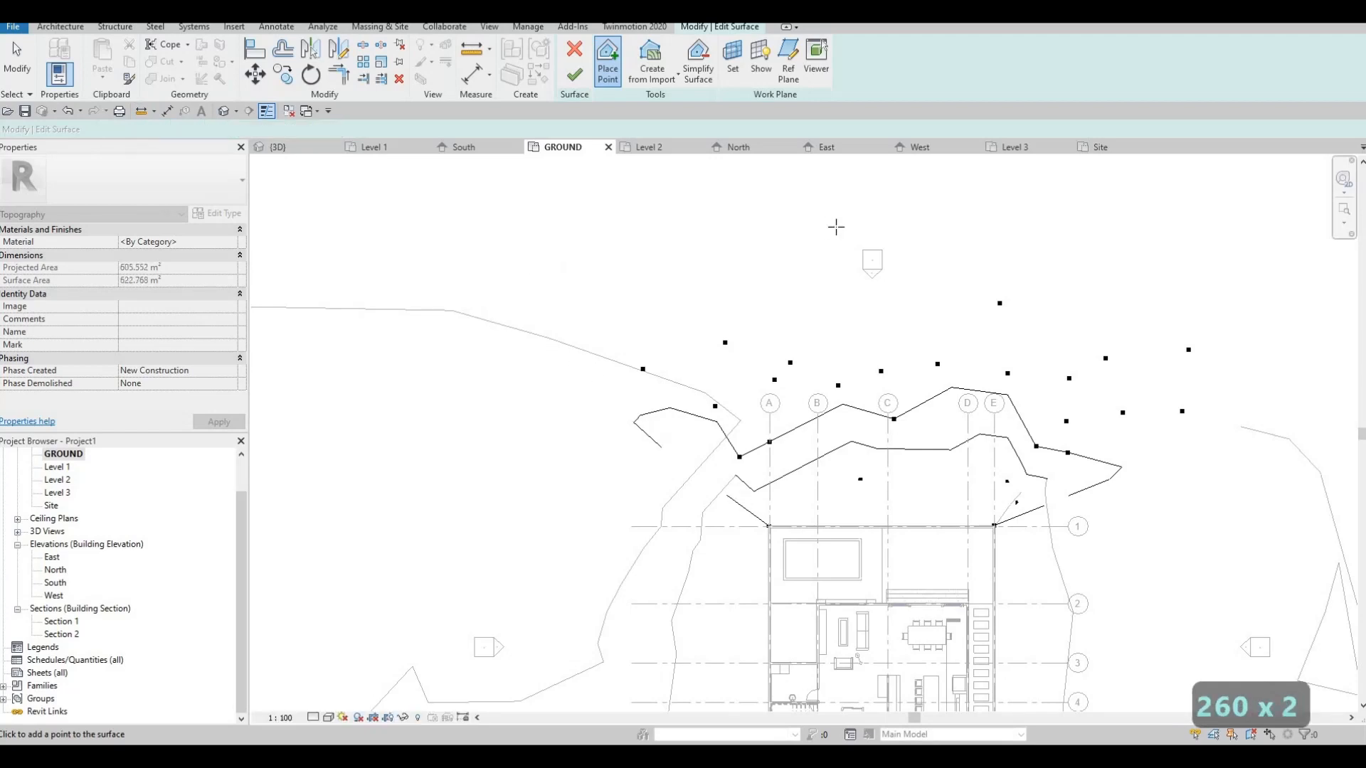
{"action": "left_click", "coordinate": [1239, 242]}
{"action": "left_click", "coordinate": [1317, 404]}
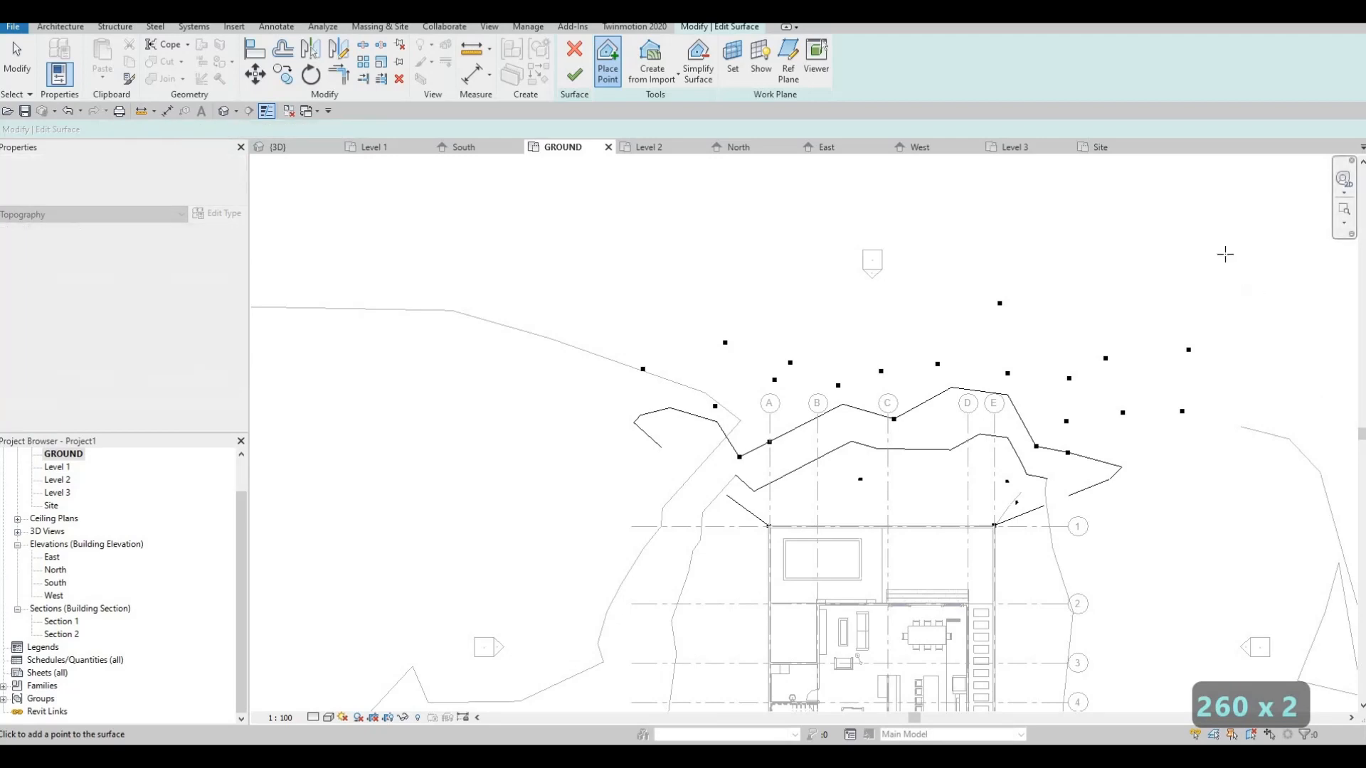
{"action": "left_click", "coordinate": [495, 275]}
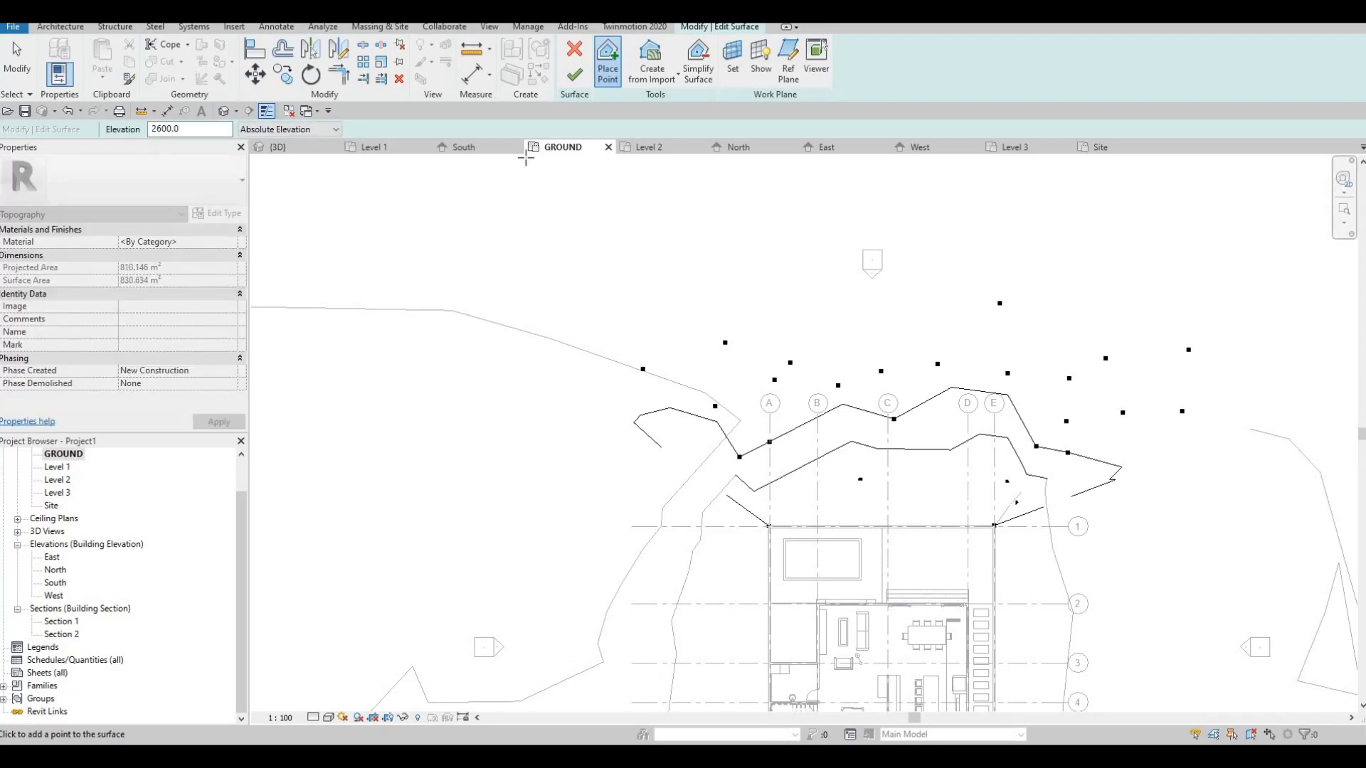
{"action": "left_click", "coordinate": [573, 78]}
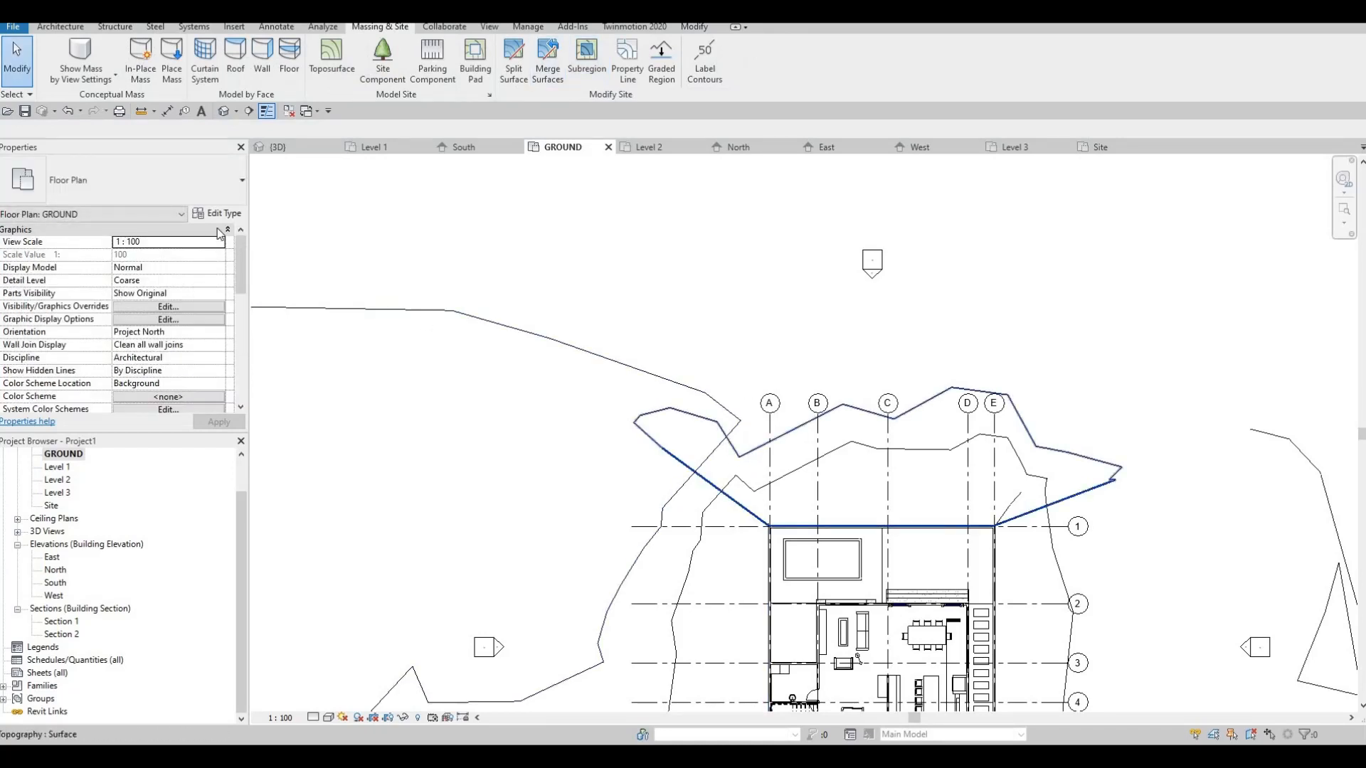
- Assign the Plant material to the north toposurface and clear the selection
{"action": "left_click", "coordinate": [202, 243]}
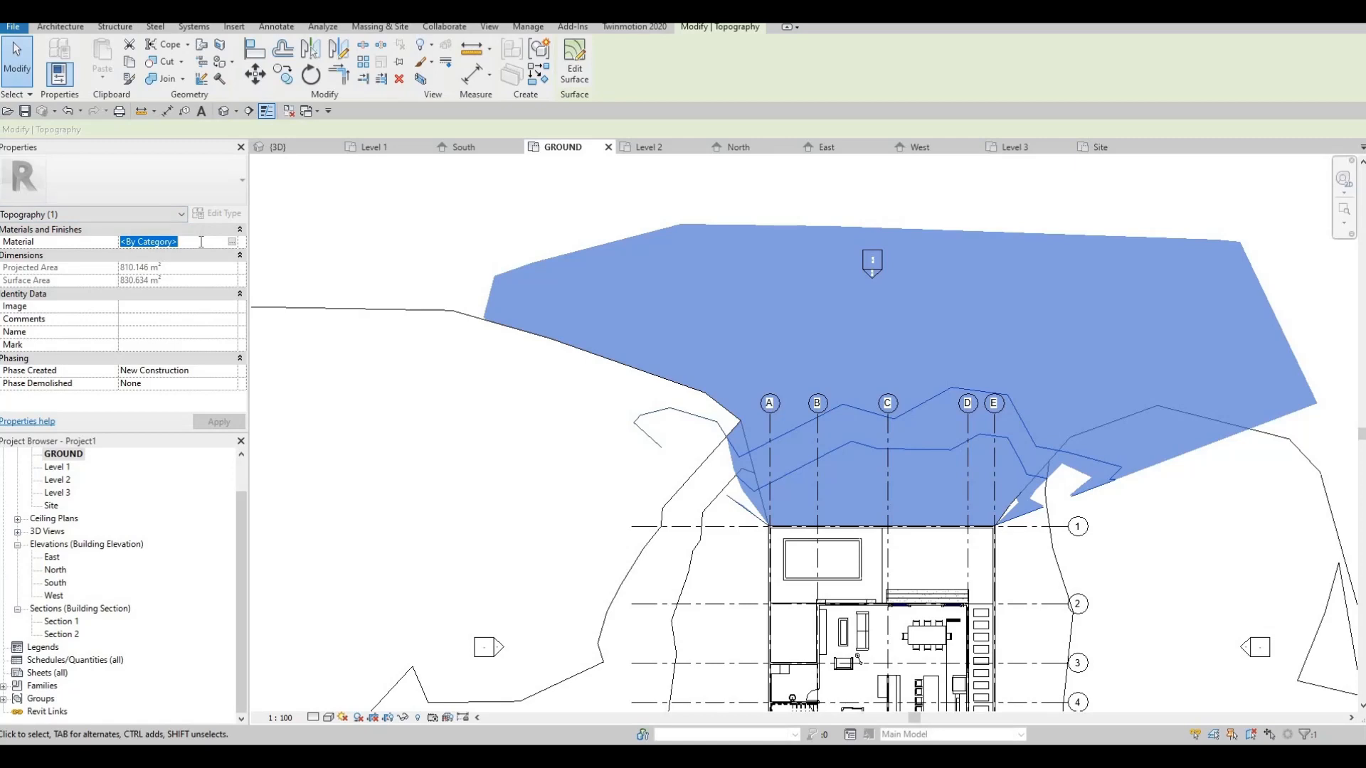
{"action": "type", "text": "plant"}
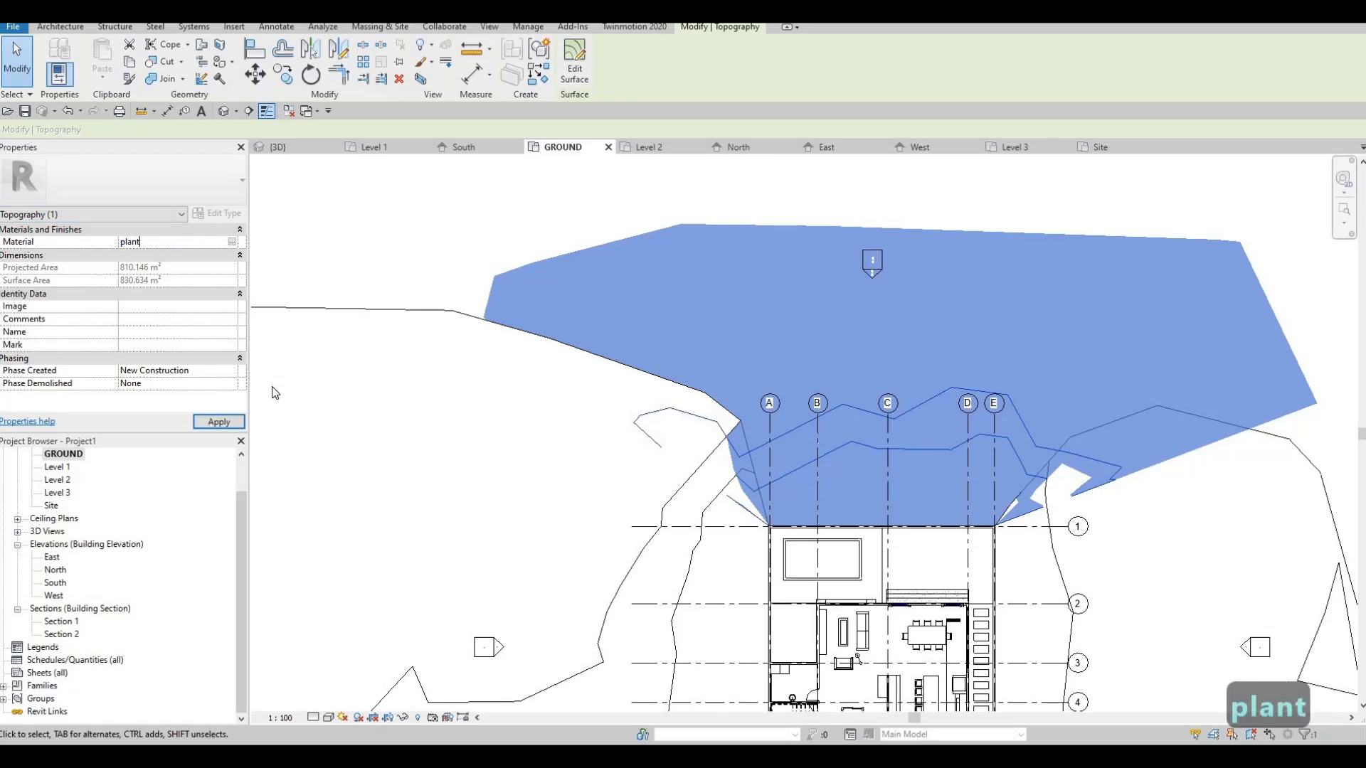
{"action": "left_click", "coordinate": [208, 421]}
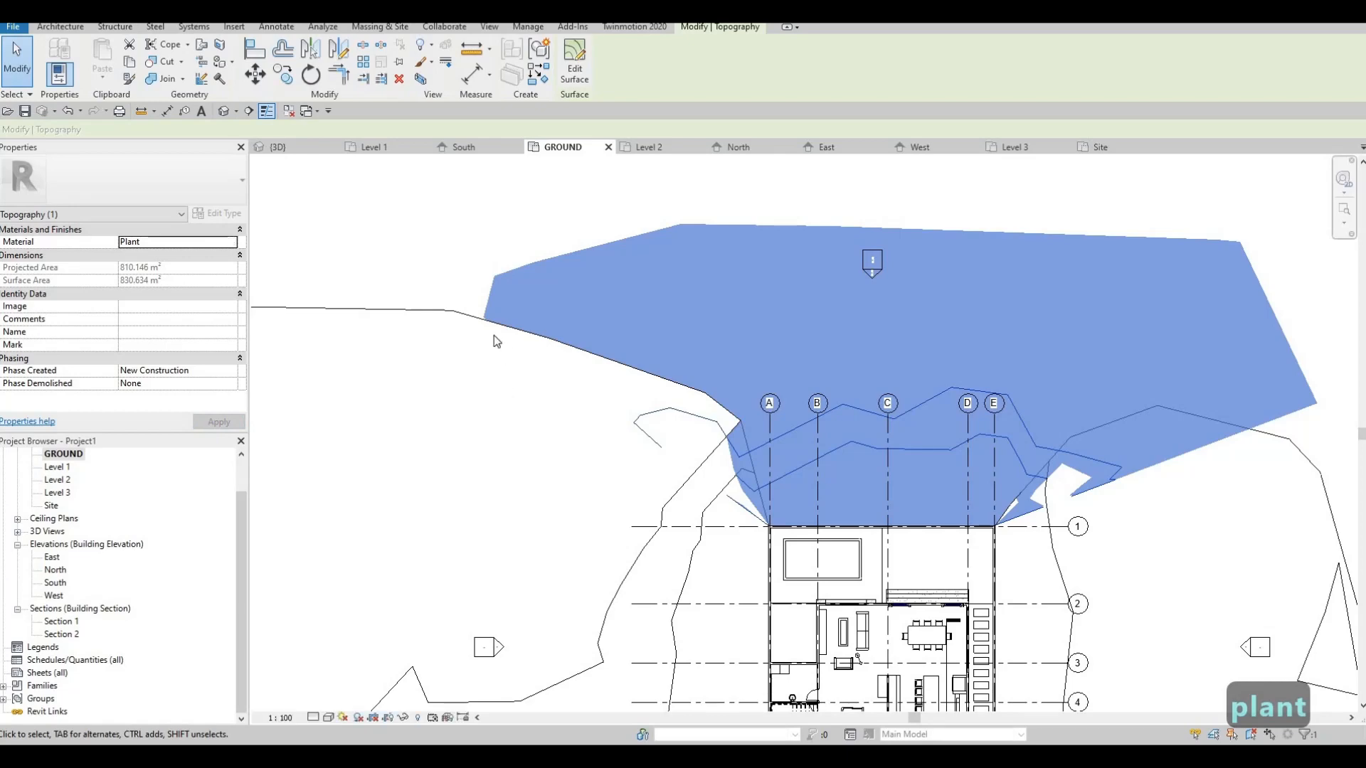
{"action": "scroll", "coordinate": [494, 338], "scroll_direction": "down", "scroll_amount": 2}
{"action": "key", "text": "Escape"}
{"action": "key", "text": "Escape"}
{"action": "key", "text": "Escape"}
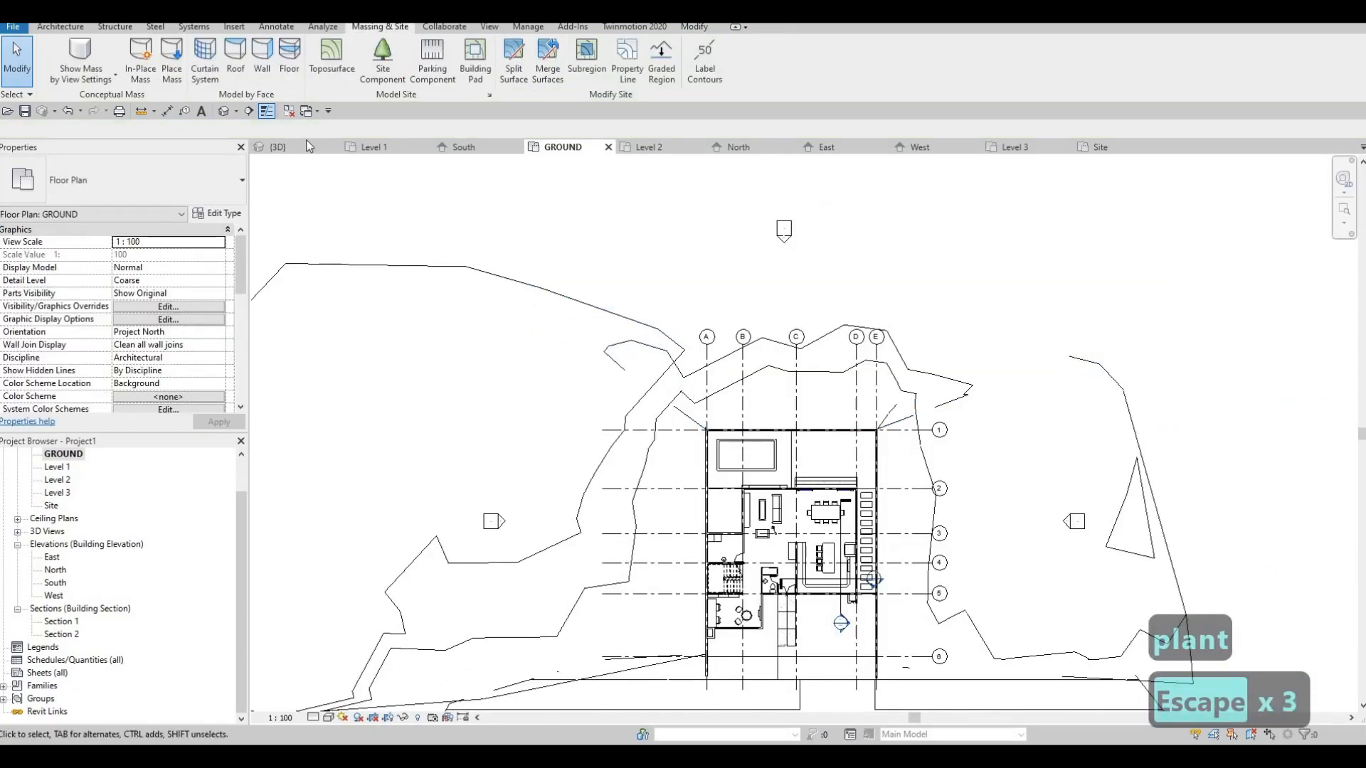
- Inspect the terrain around the house in 3D, and reopen the north toposurface for editing in the GROUND floor plan
{"action": "left_click", "coordinate": [226, 111]}
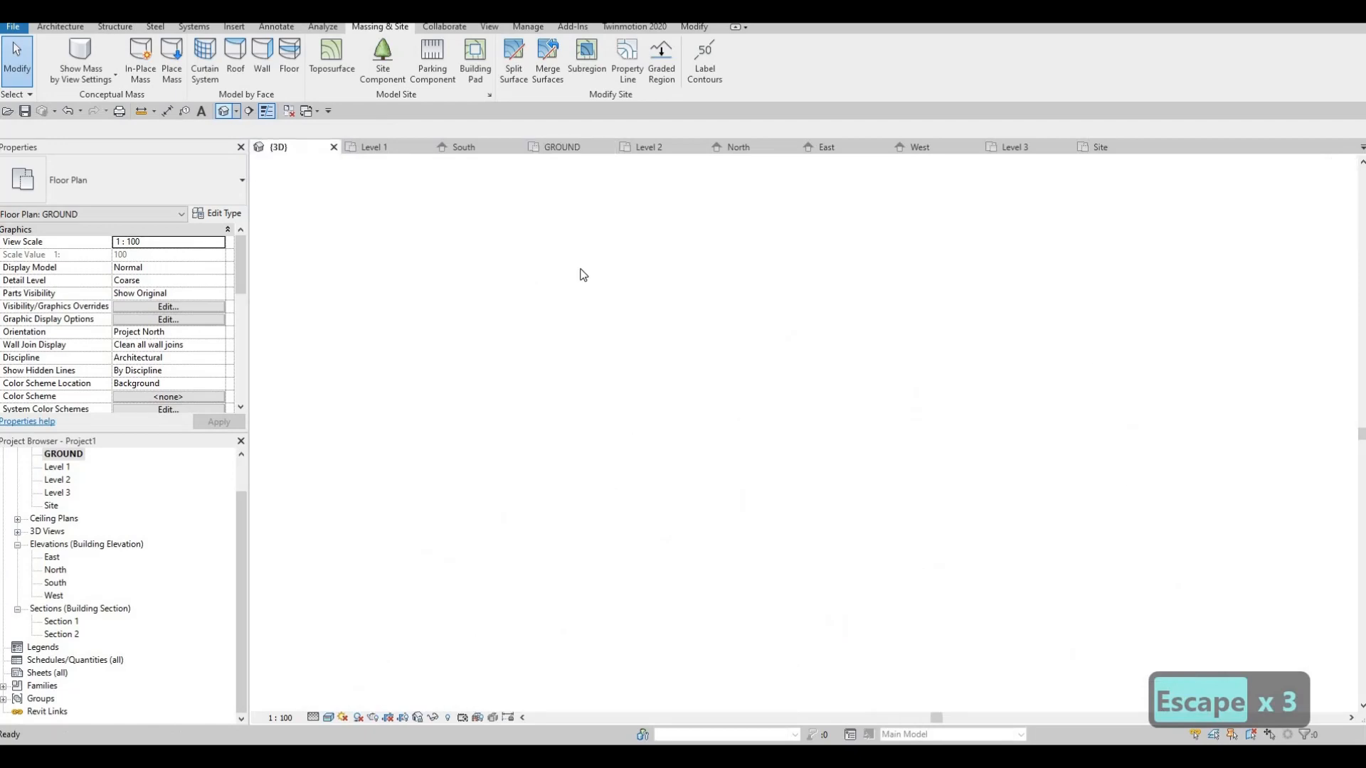
{"action": "middle_click_drag", "start_coordinate": [582, 274], "coordinate": [685, 355], "text": "shift"}
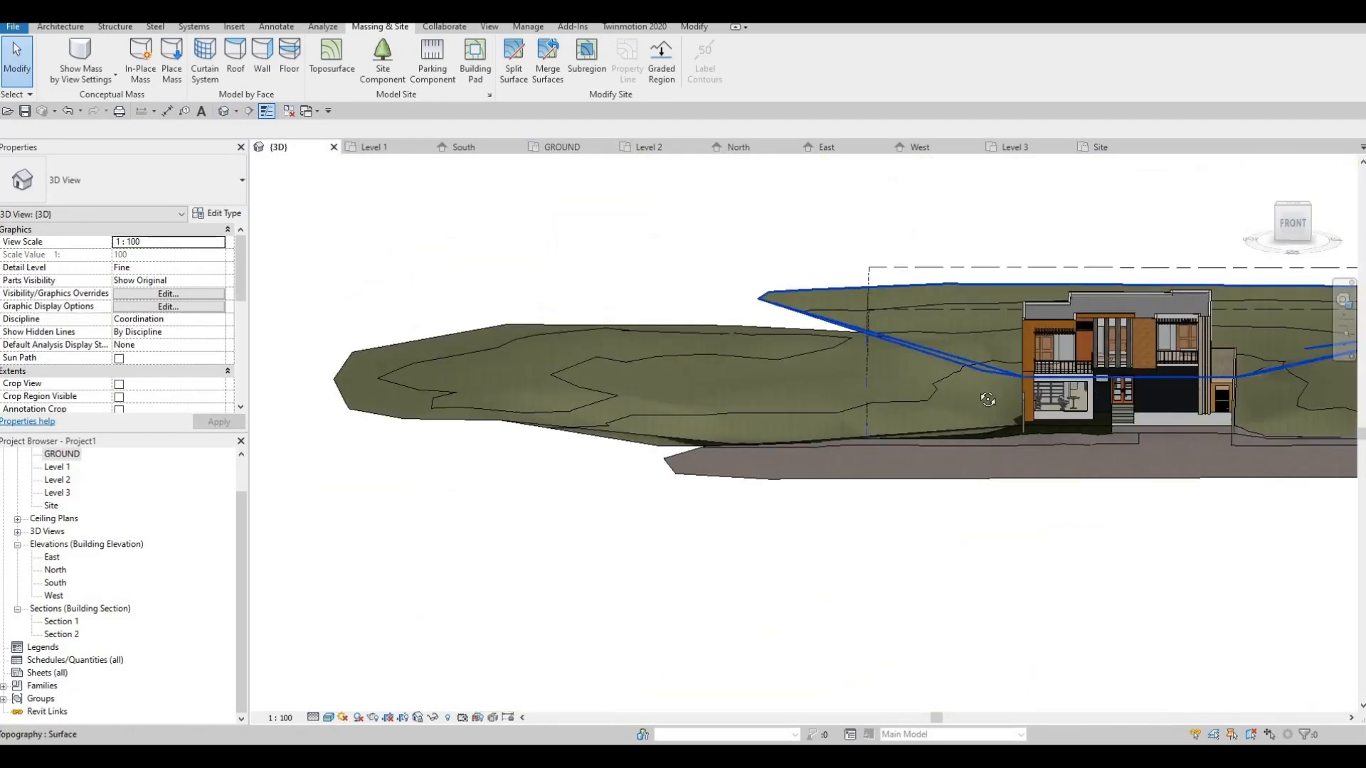
{"action": "middle_click_drag", "start_coordinate": [986, 399], "coordinate": [948, 335], "text": "shift"}
{"action": "scroll", "coordinate": [953, 377], "scroll_direction": "up", "scroll_amount": 4}
{"action": "scroll", "coordinate": [925, 385], "scroll_direction": "down", "scroll_amount": 3}
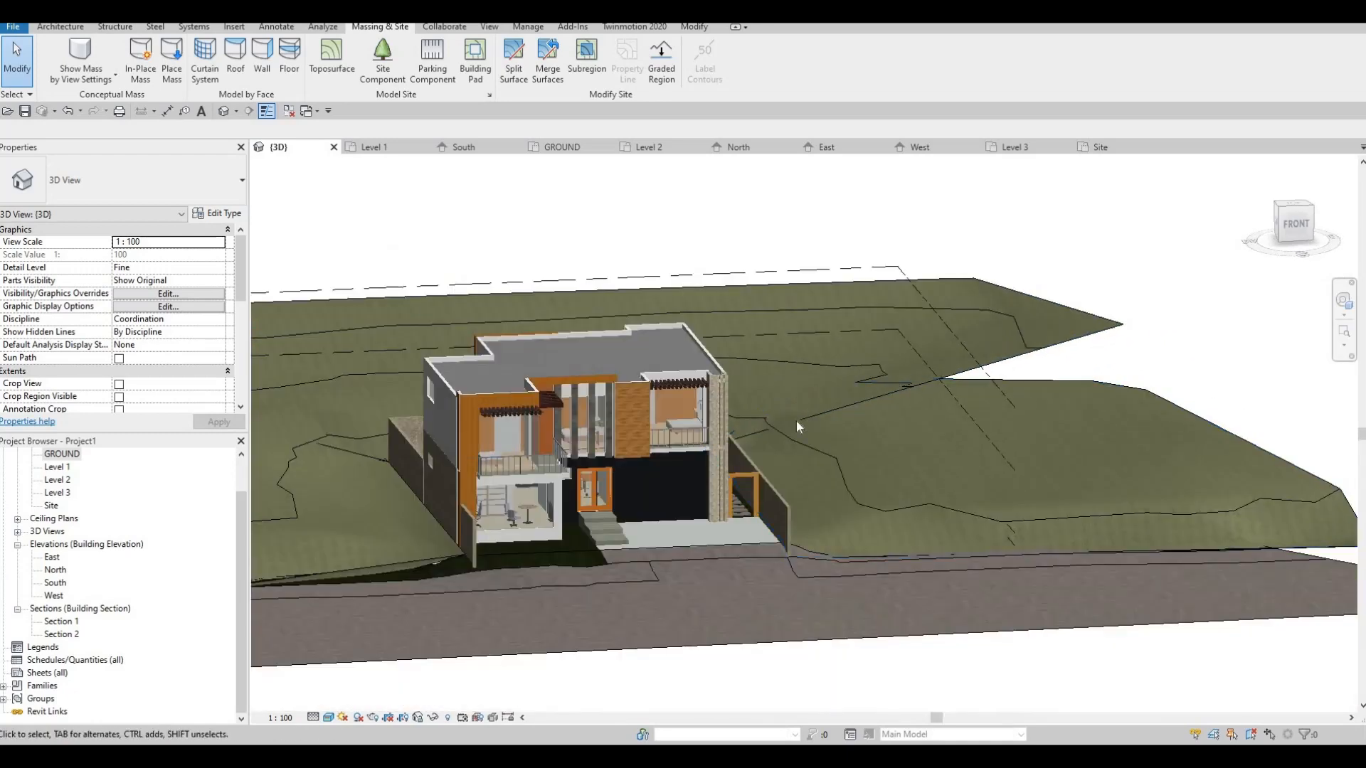
{"action": "middle_click_drag", "start_coordinate": [796, 421], "coordinate": [791, 393], "text": "shift"}
{"action": "left_click", "coordinate": [662, 231]}
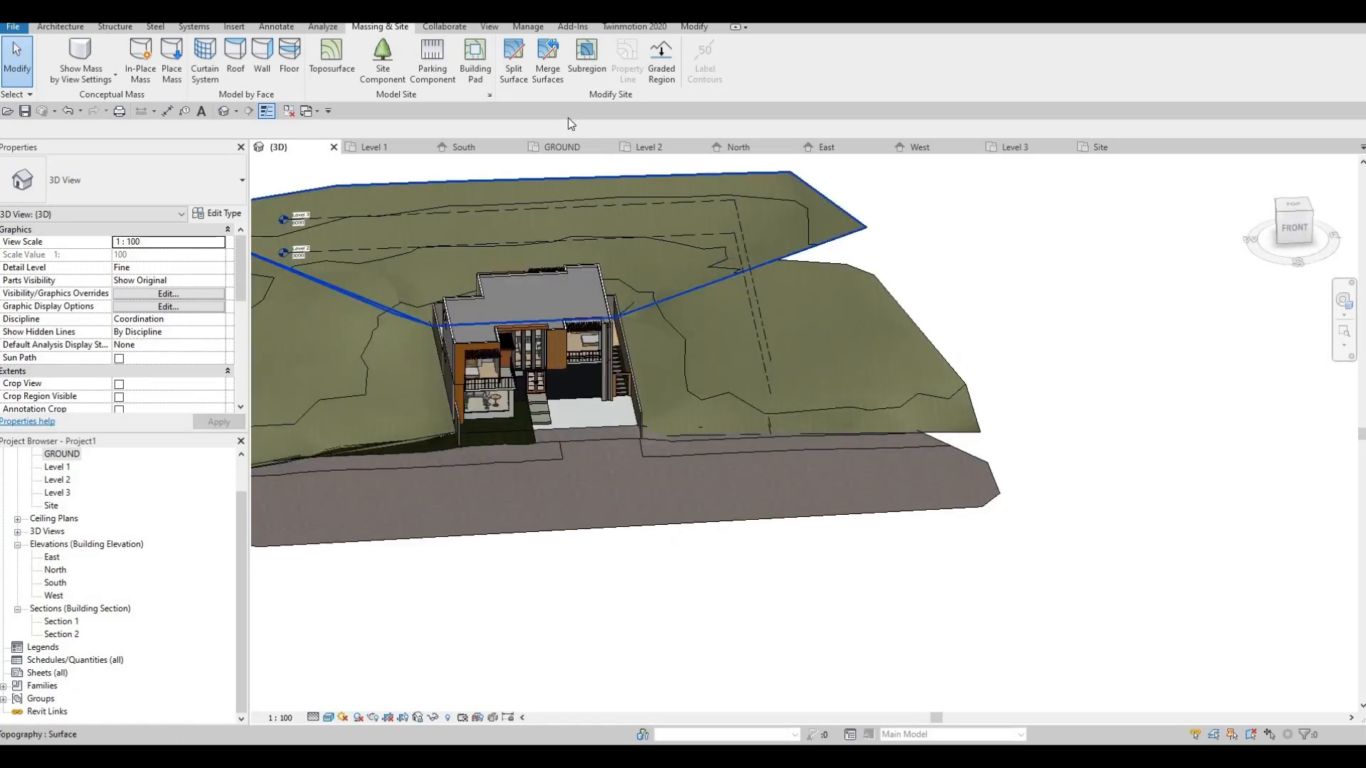
{"action": "left_click", "coordinate": [575, 67]}
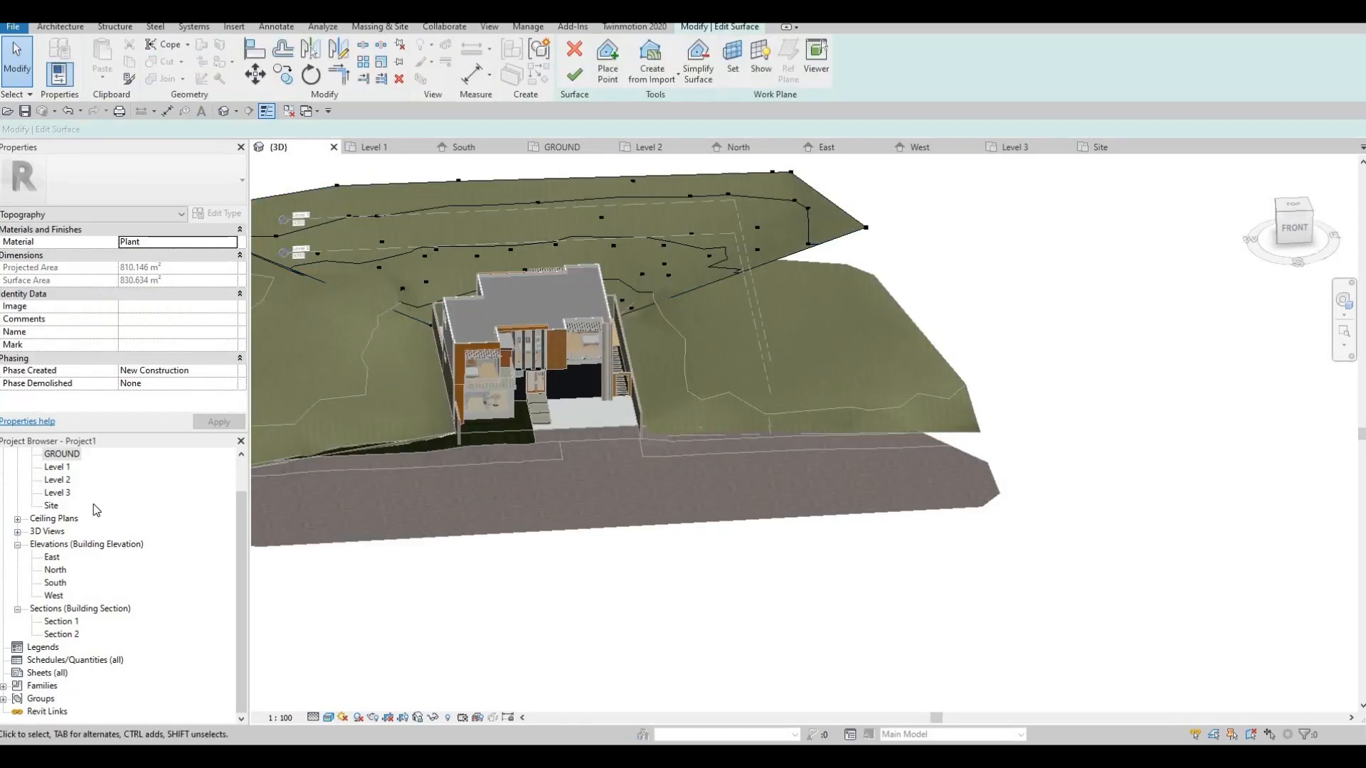
{"action": "scroll", "coordinate": [64, 491], "scroll_direction": "up", "scroll_amount": 1}
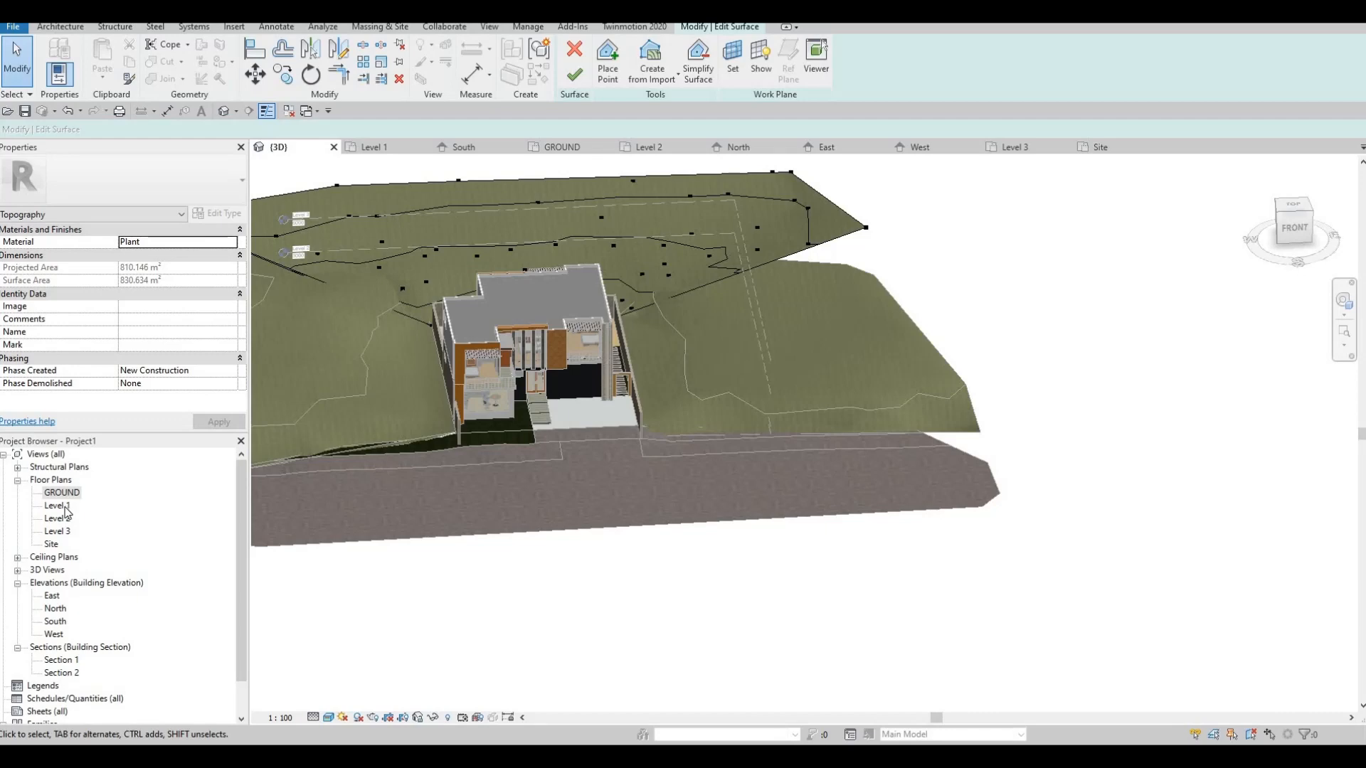
{"action": "left_click", "coordinate": [559, 146]}
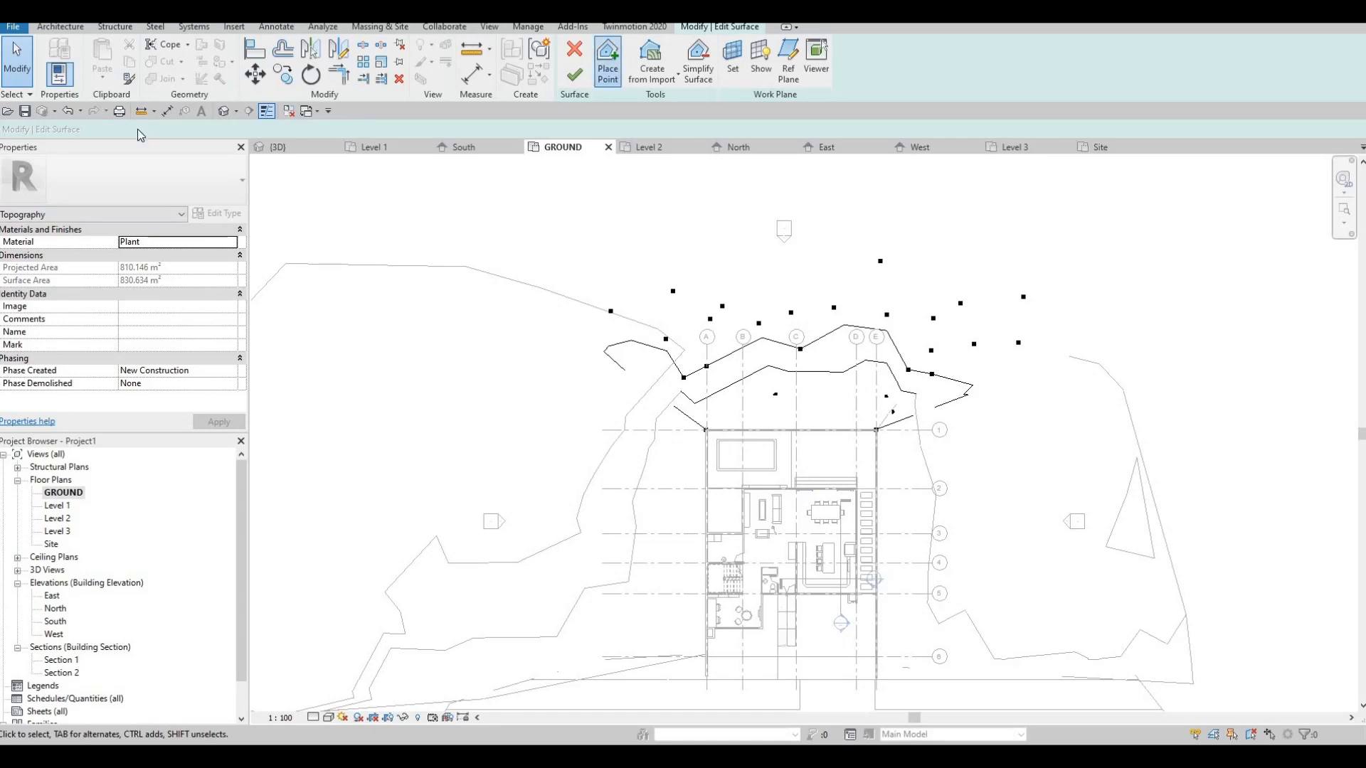
- Place surface points at elevation 1000 beyond the north toposurface's existing edges, on its east, north and west sides
{"action": "left_click_drag", "start_coordinate": [186, 130], "coordinate": [47, 132]}
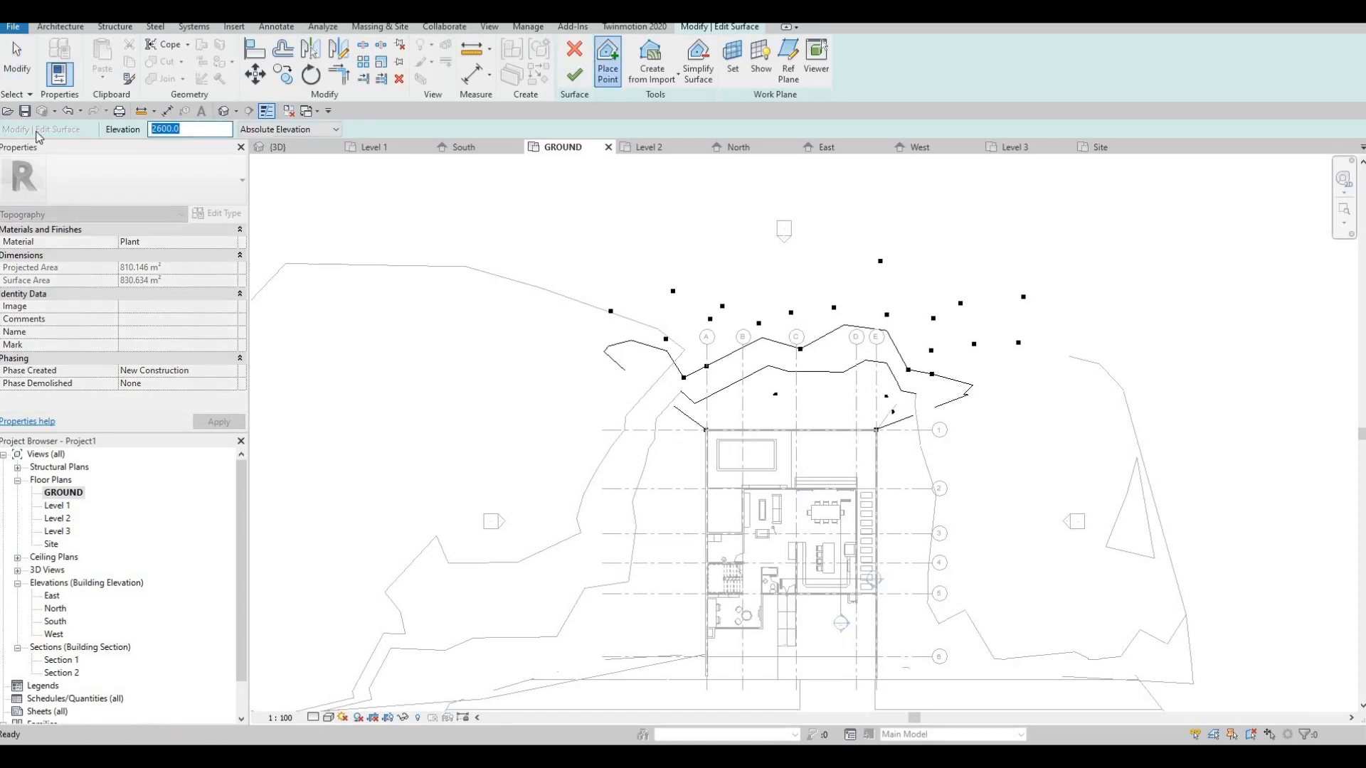
{"action": "type", "text": "100"}
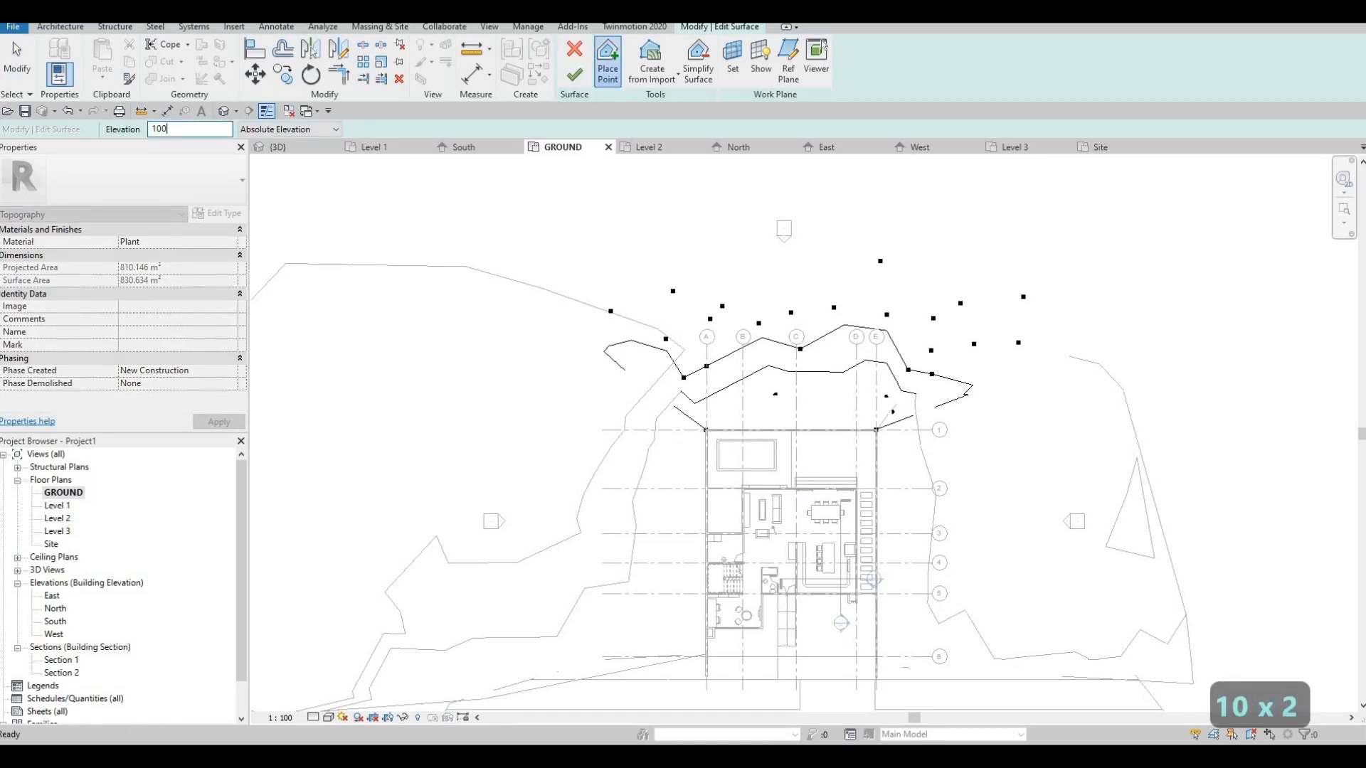
{"action": "type", "text": "0"}
{"action": "key", "text": "Return"}
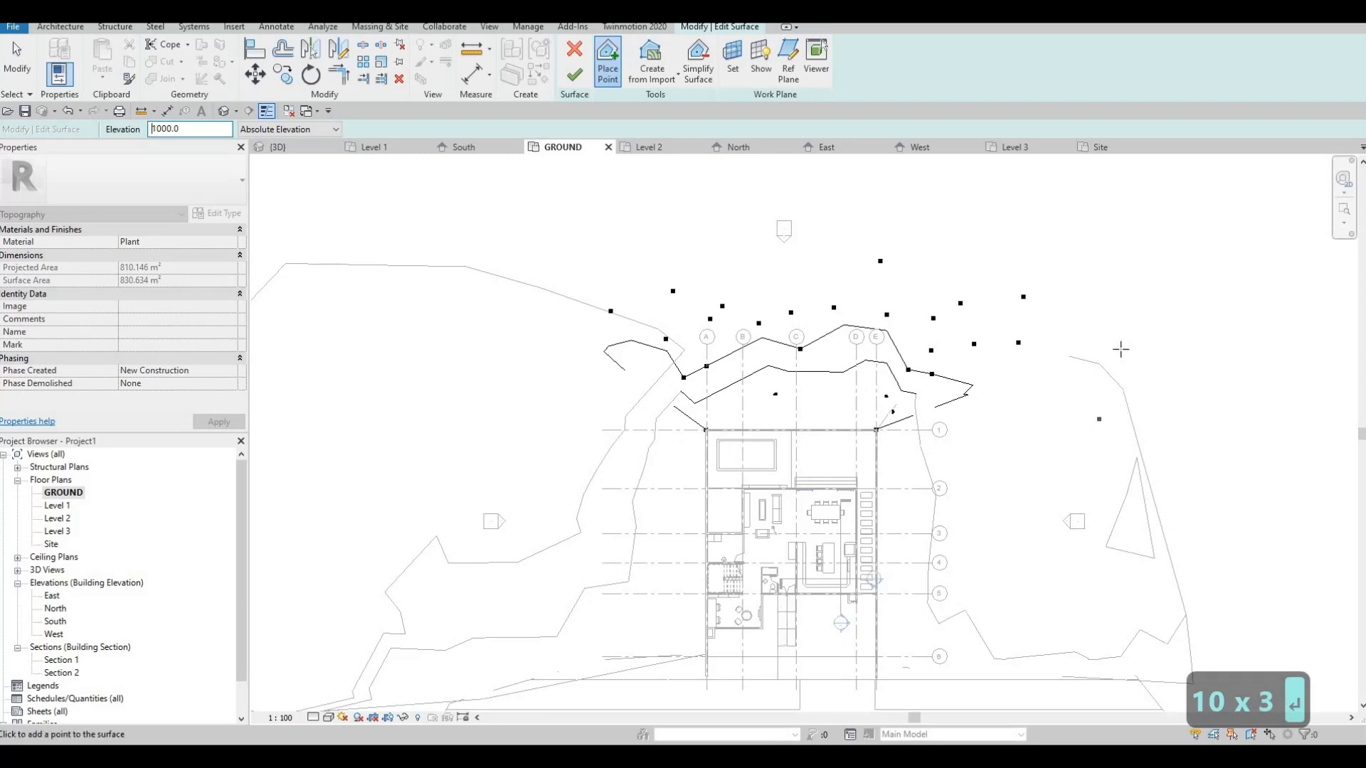
{"action": "left_click", "coordinate": [1126, 405]}
{"action": "left_click", "coordinate": [973, 183]}
{"action": "left_click", "coordinate": [947, 188]}
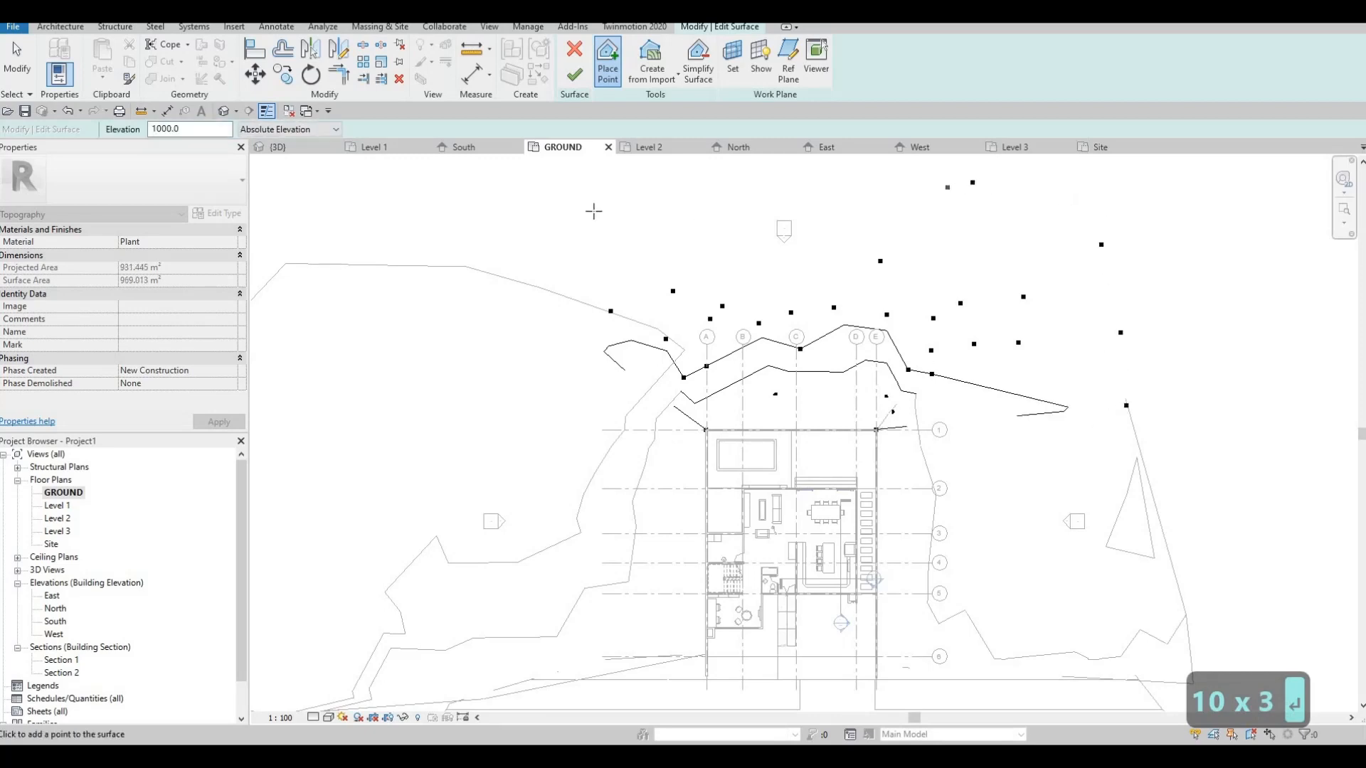
{"action": "left_click", "coordinate": [454, 230]}
{"action": "left_click", "coordinate": [402, 306]}
{"action": "left_click", "coordinate": [352, 255]}
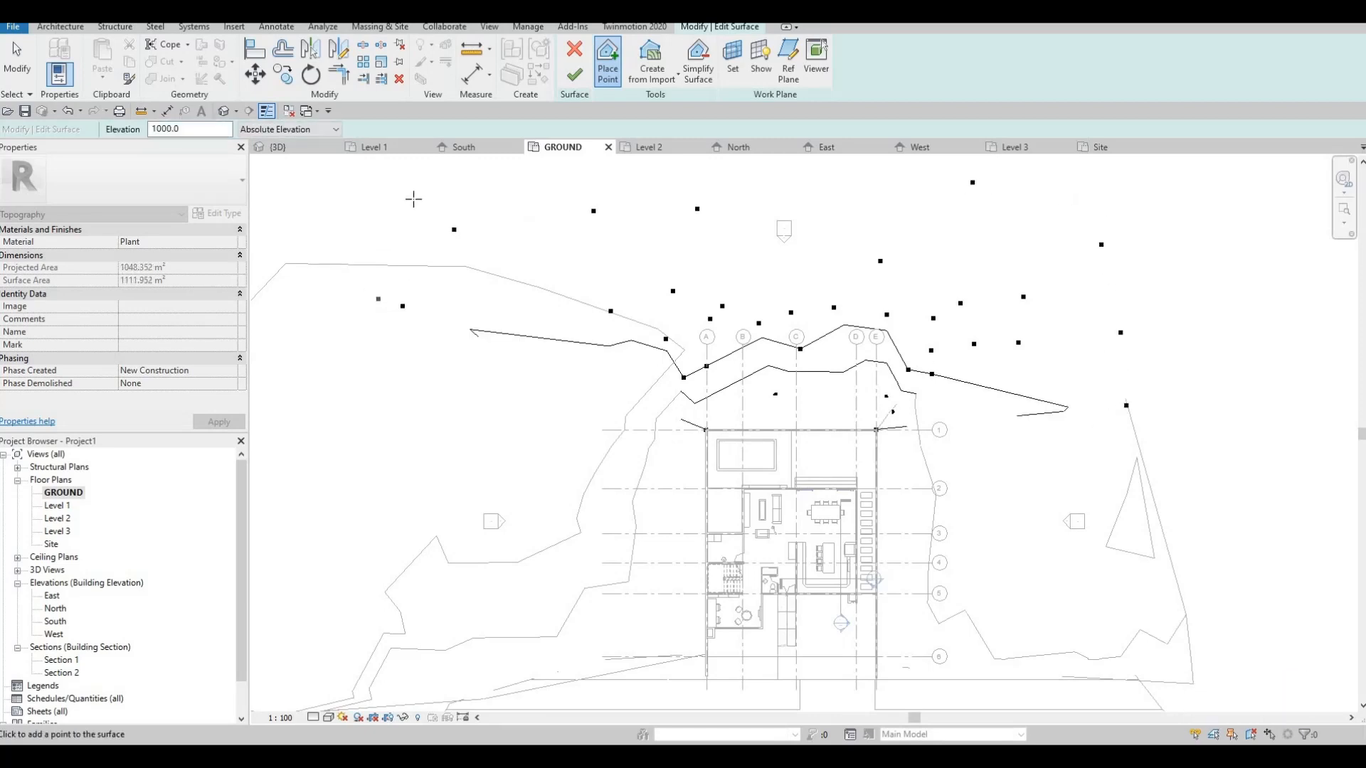
- Extend the north toposurface with a wider outer ring of points at elevation 1000 and finish the surface
{"action": "middle_click_drag", "start_coordinate": [466, 314], "coordinate": [449, 478]}
{"action": "left_click", "coordinate": [529, 267]}
{"action": "left_click", "coordinate": [902, 209]}
{"action": "left_click", "coordinate": [1052, 306]}
{"action": "left_click", "coordinate": [1198, 459]}
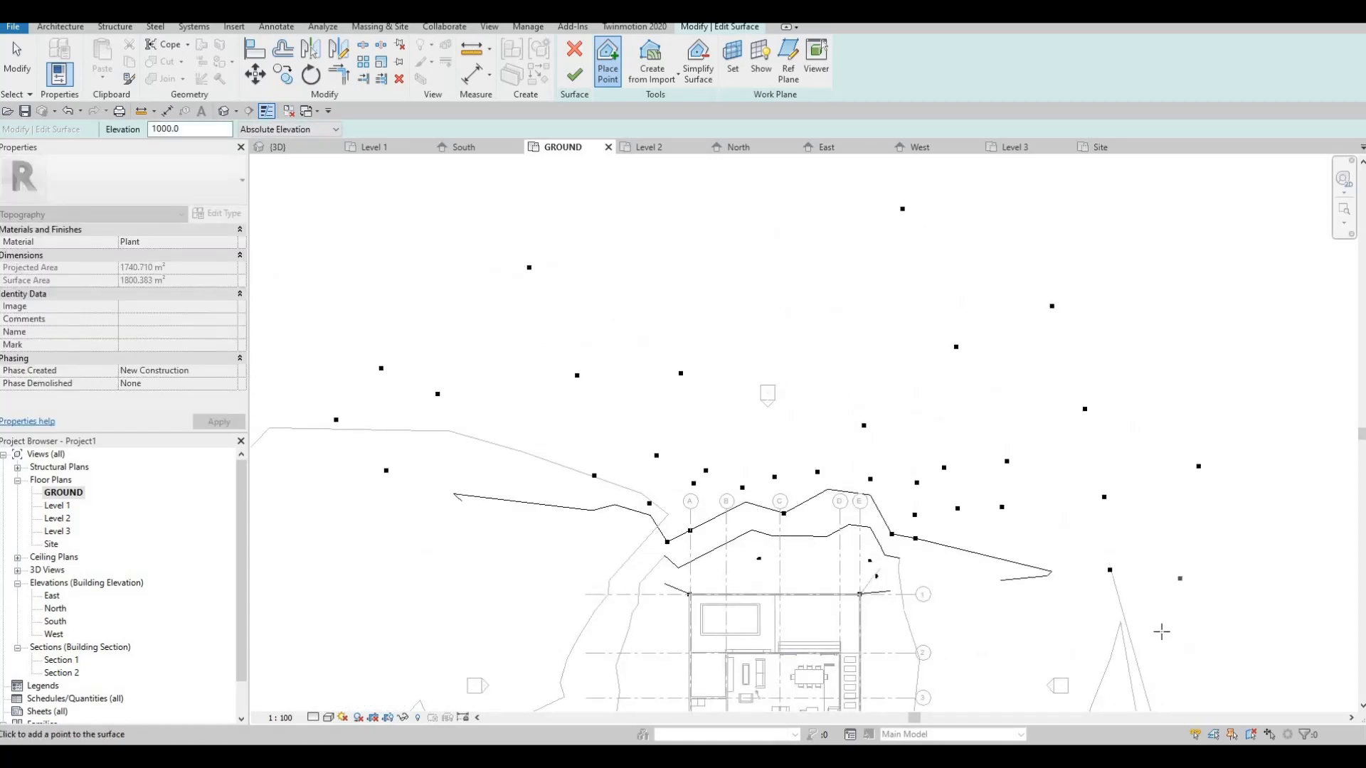
{"action": "left_click", "coordinate": [1173, 617]}
{"action": "middle_click_drag", "start_coordinate": [272, 451], "coordinate": [325, 406]}
{"action": "left_click", "coordinate": [325, 407]}
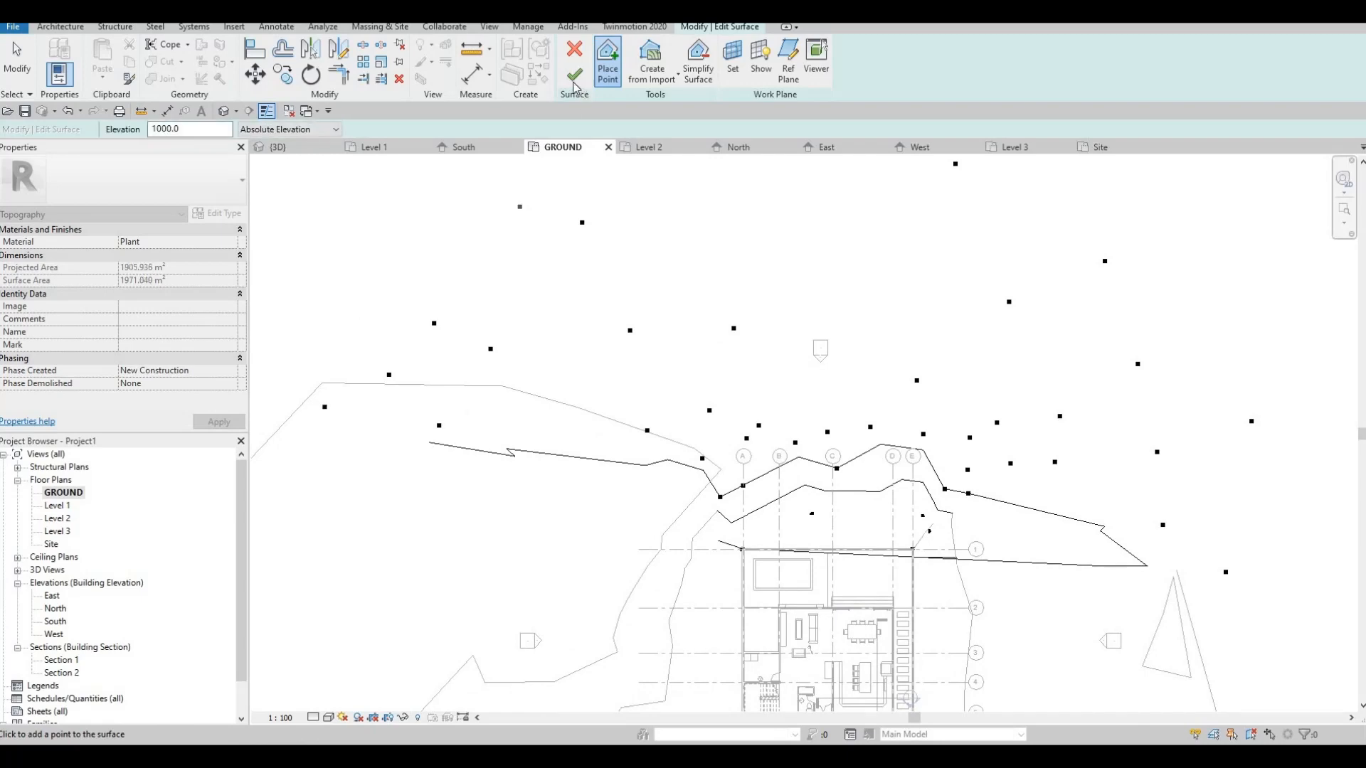
{"action": "left_click", "coordinate": [575, 84]}
{"action": "key", "text": "Escape"}
{"action": "key", "text": "Escape"}
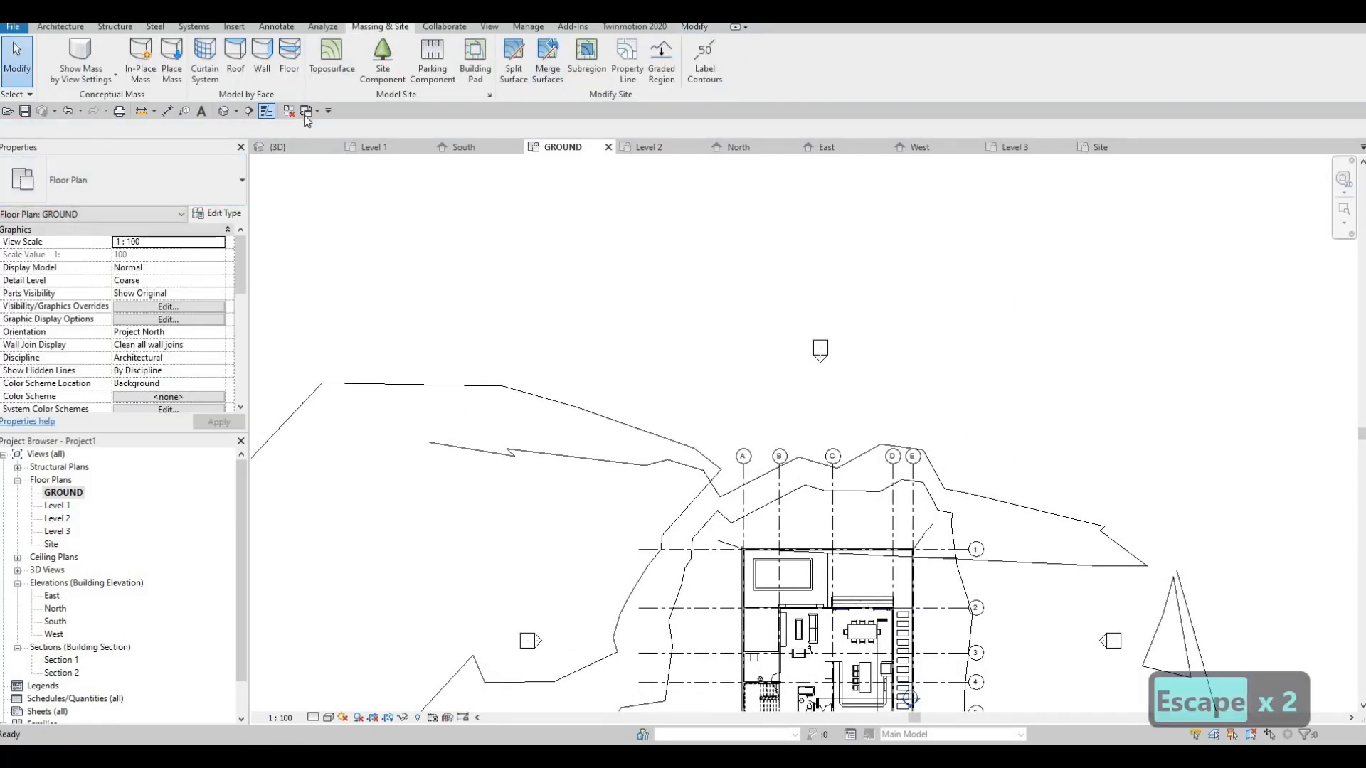
- Open the north toposurface for editing from the 3D view where it cuts into the wooden deck beside the boundary wall
{"action": "left_click", "coordinate": [225, 111]}
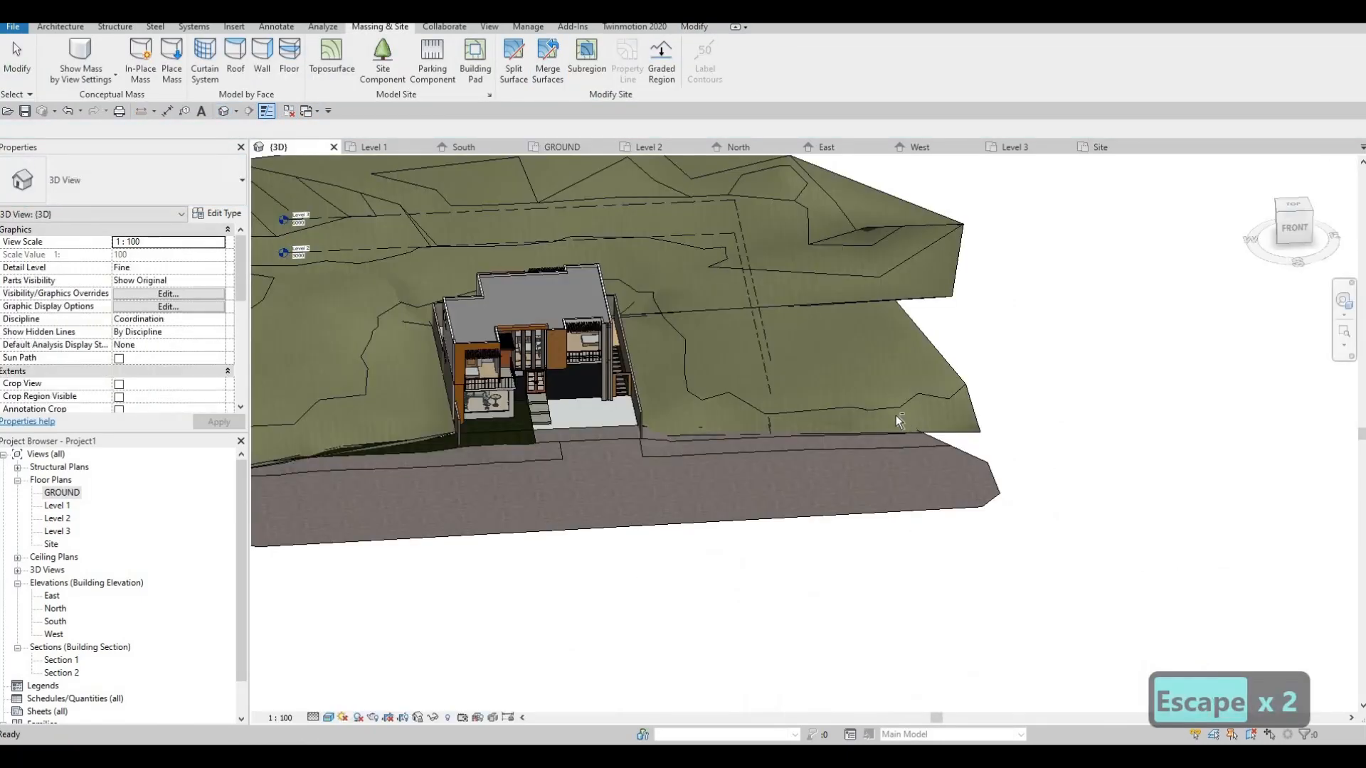
{"action": "middle_click_drag", "start_coordinate": [895, 416], "coordinate": [784, 486], "text": "shift"}
{"action": "key", "text": "Escape"}
{"action": "middle_click_drag", "start_coordinate": [847, 462], "coordinate": [588, 524], "text": "shift"}
{"action": "scroll", "coordinate": [676, 477], "scroll_direction": "up", "scroll_amount": 4}
{"action": "scroll", "coordinate": [570, 518], "scroll_direction": "up", "scroll_amount": 2}
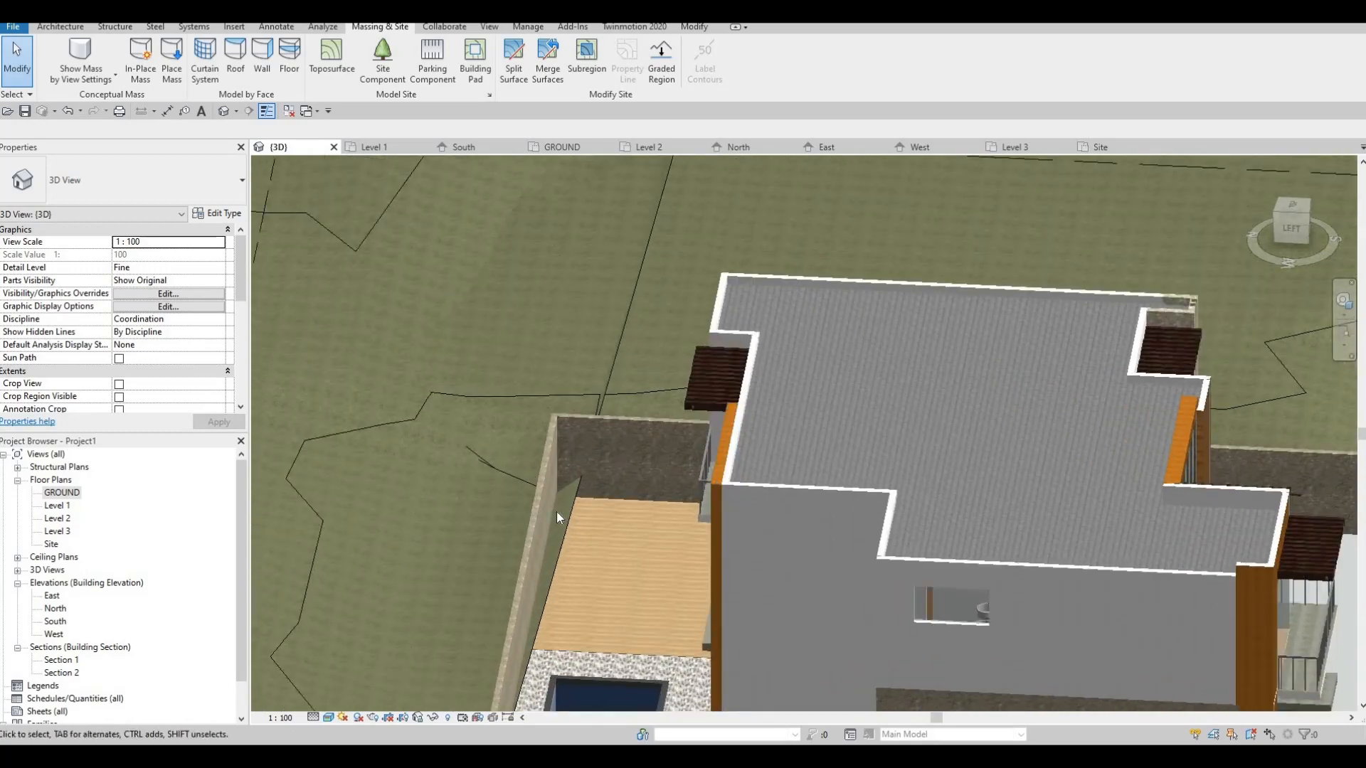
{"action": "left_click", "coordinate": [568, 508]}
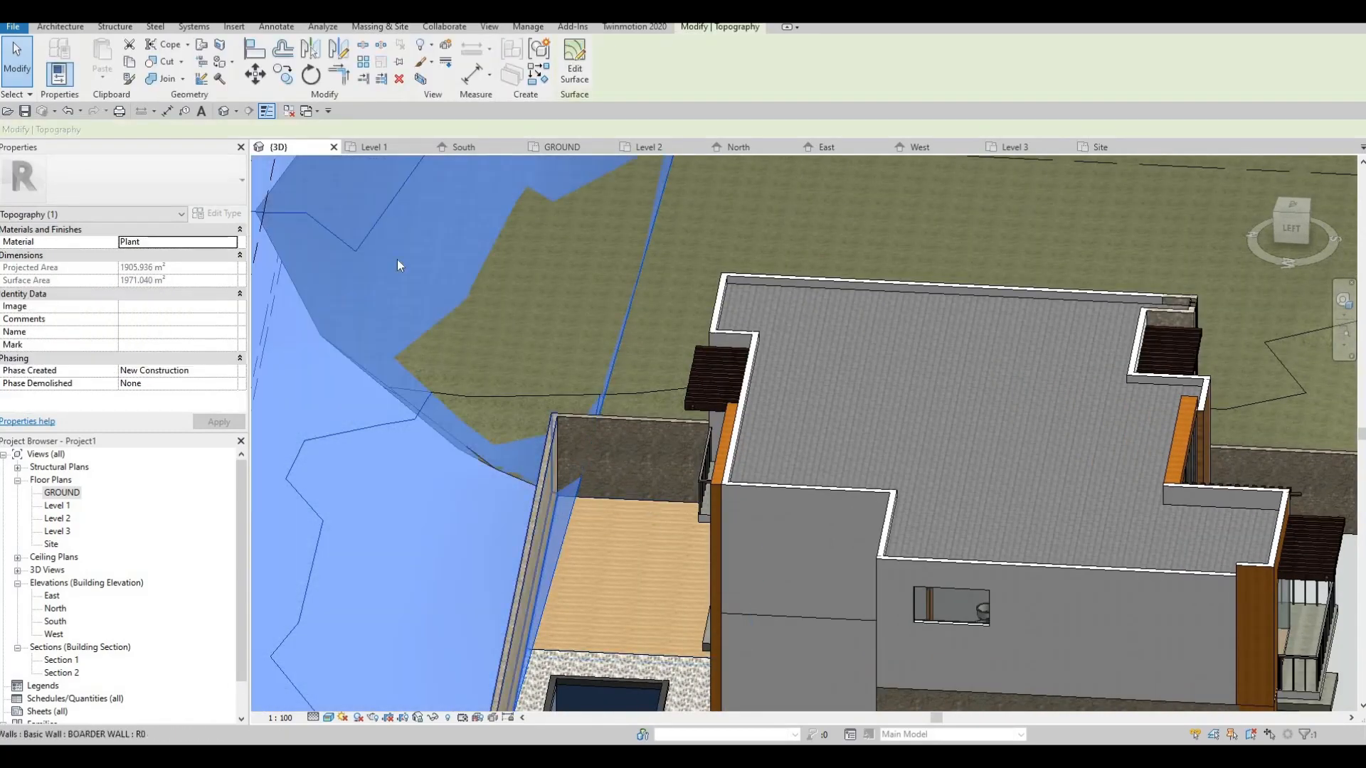
{"action": "double_click", "coordinate": [574, 524]}
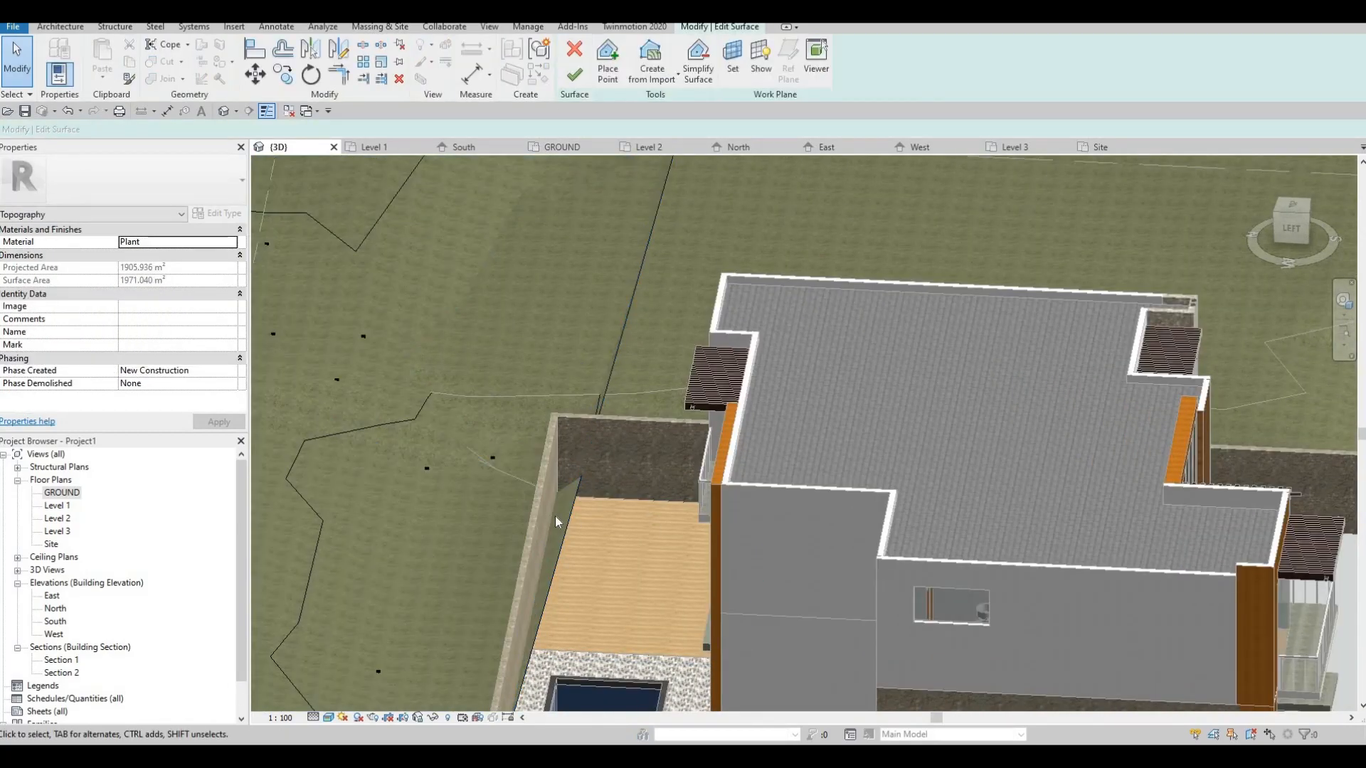
{"action": "scroll", "coordinate": [555, 515], "scroll_direction": "up", "scroll_amount": 1}
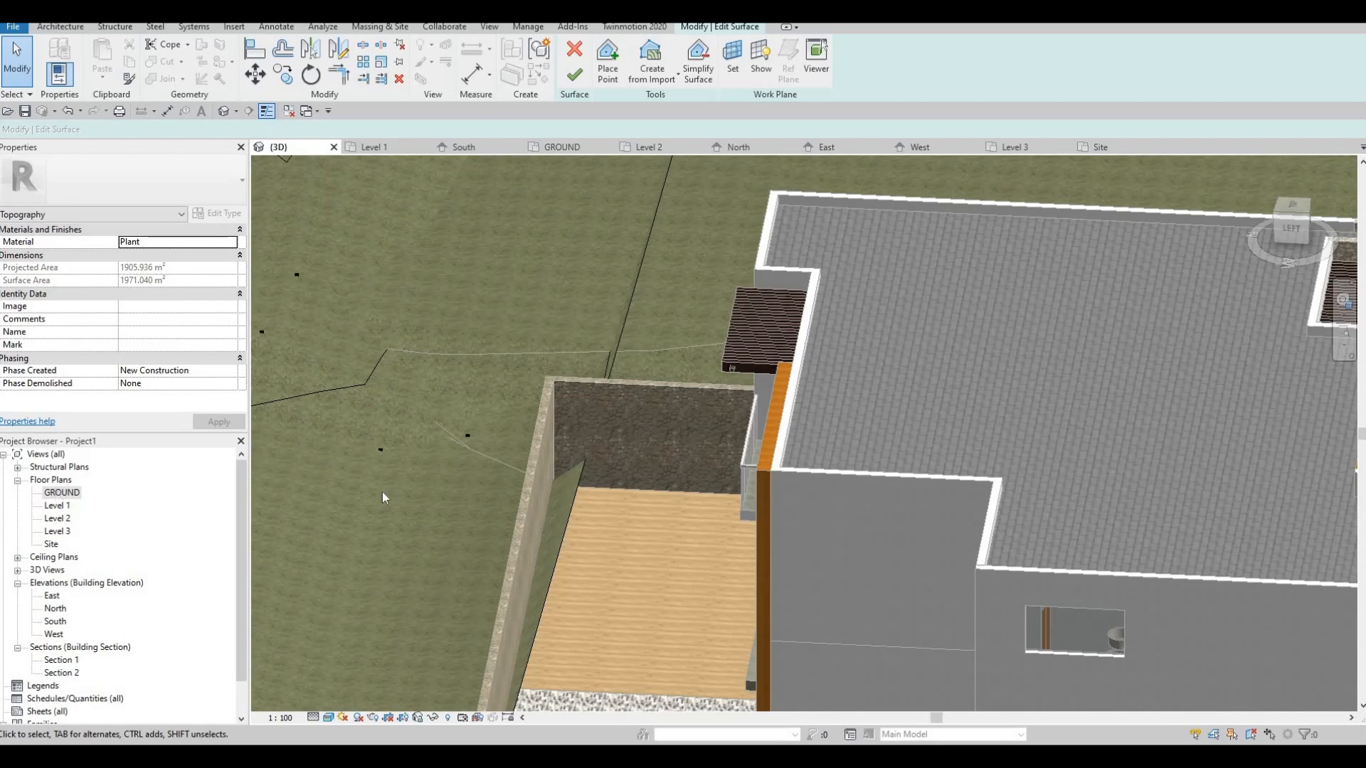
- Delete the southeasternmost point of the north toposurface in the GROUND floor plan and finish the surface
{"action": "left_click", "coordinate": [562, 147]}
{"action": "middle_click_drag", "start_coordinate": [970, 542], "coordinate": [826, 469]}
{"action": "scroll", "coordinate": [826, 470], "scroll_direction": "up", "scroll_amount": 3}
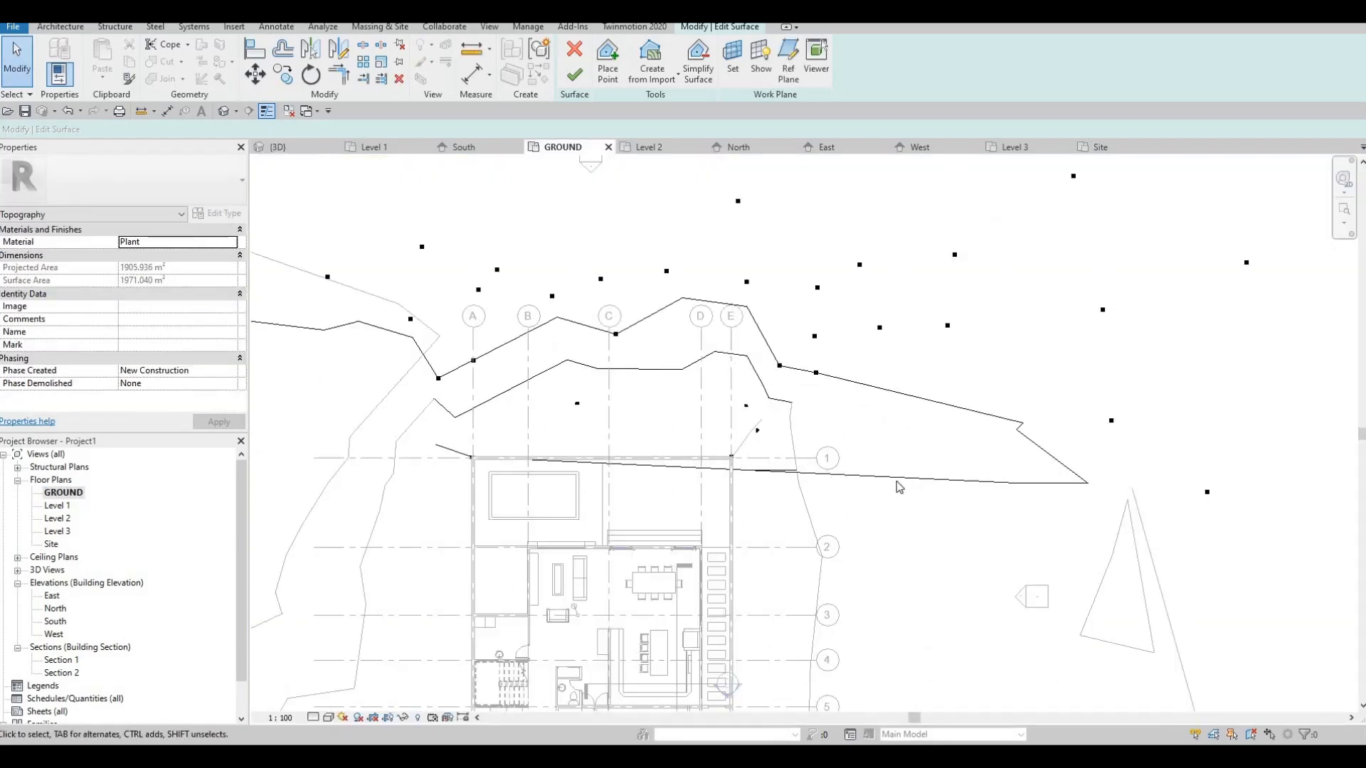
{"action": "middle_click_drag", "start_coordinate": [1003, 466], "coordinate": [880, 449]}
{"action": "key", "text": "Escape"}
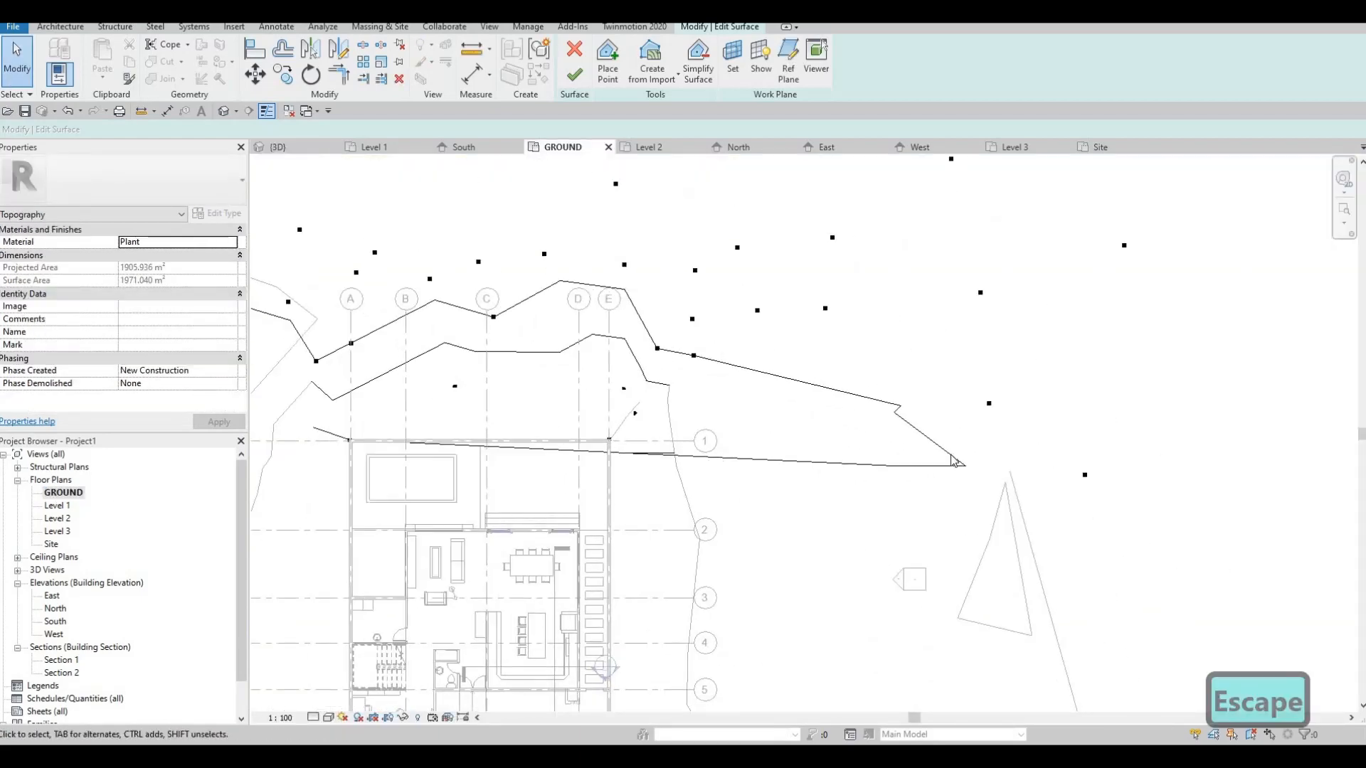
{"action": "left_click", "coordinate": [1063, 489]}
{"action": "key", "text": "Delete"}
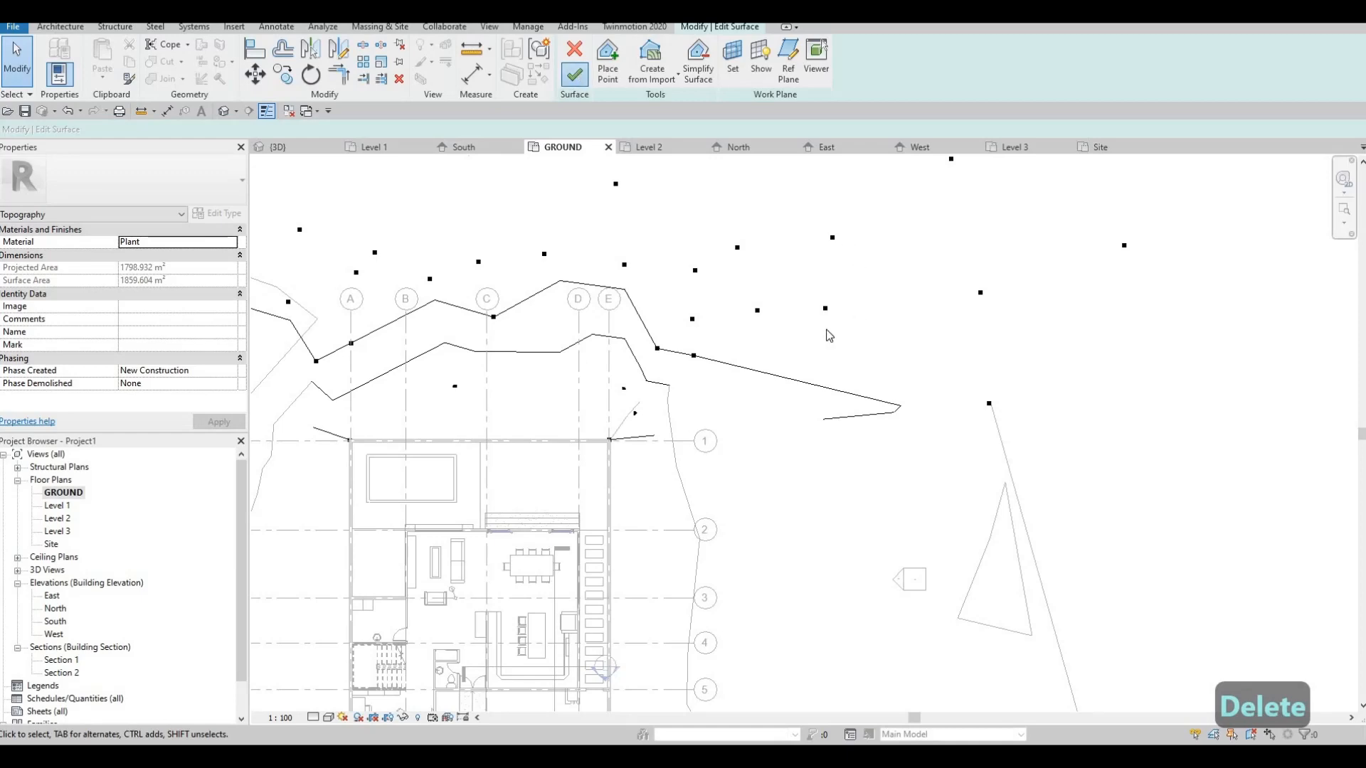
{"action": "key", "text": "Escape"}
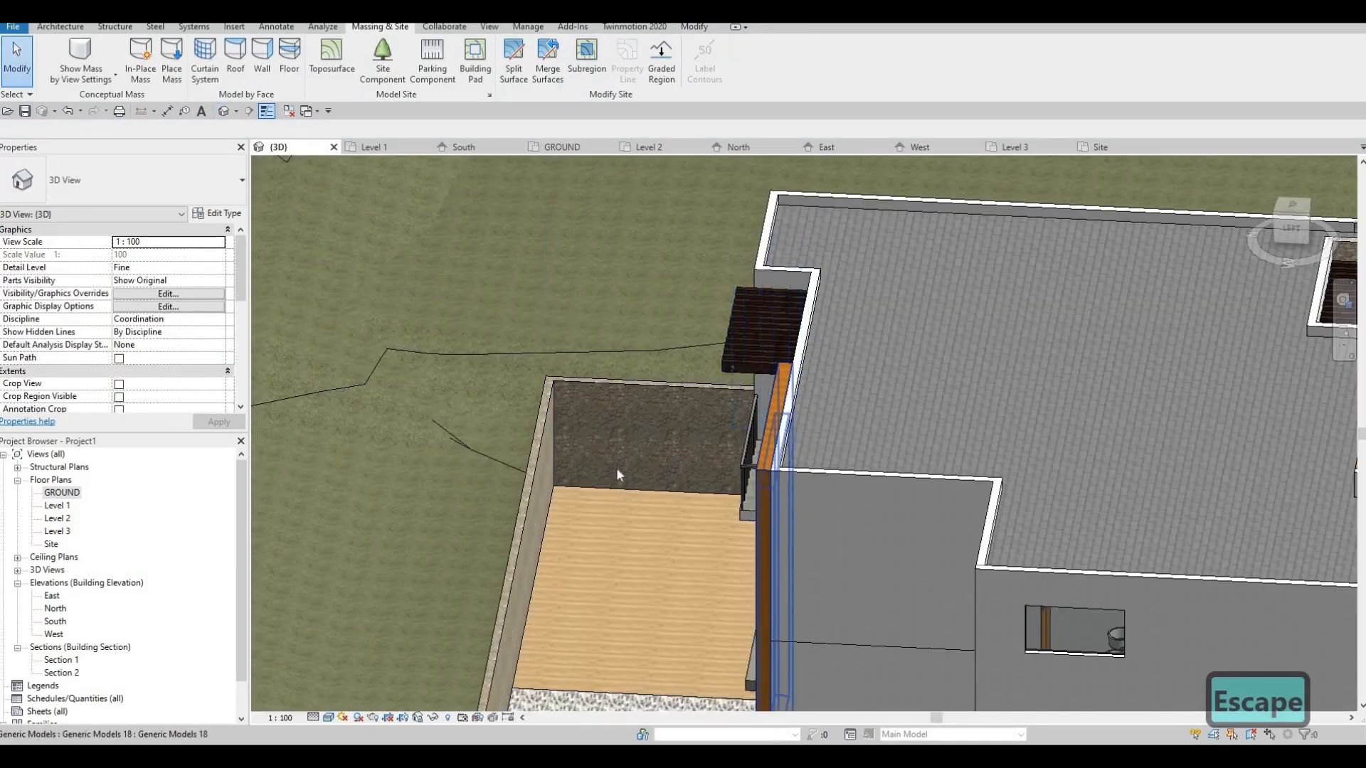
- Examine in 3D how the terrain meets the road and the boundary wall at the front of the house
{"action": "scroll", "coordinate": [616, 467], "scroll_direction": "down", "scroll_amount": 2}
{"action": "middle_click_drag", "start_coordinate": [617, 468], "coordinate": [899, 545], "text": "shift"}
{"action": "scroll", "coordinate": [594, 451], "scroll_direction": "down", "scroll_amount": 2}
{"action": "scroll", "coordinate": [444, 413], "scroll_direction": "up", "scroll_amount": 3}
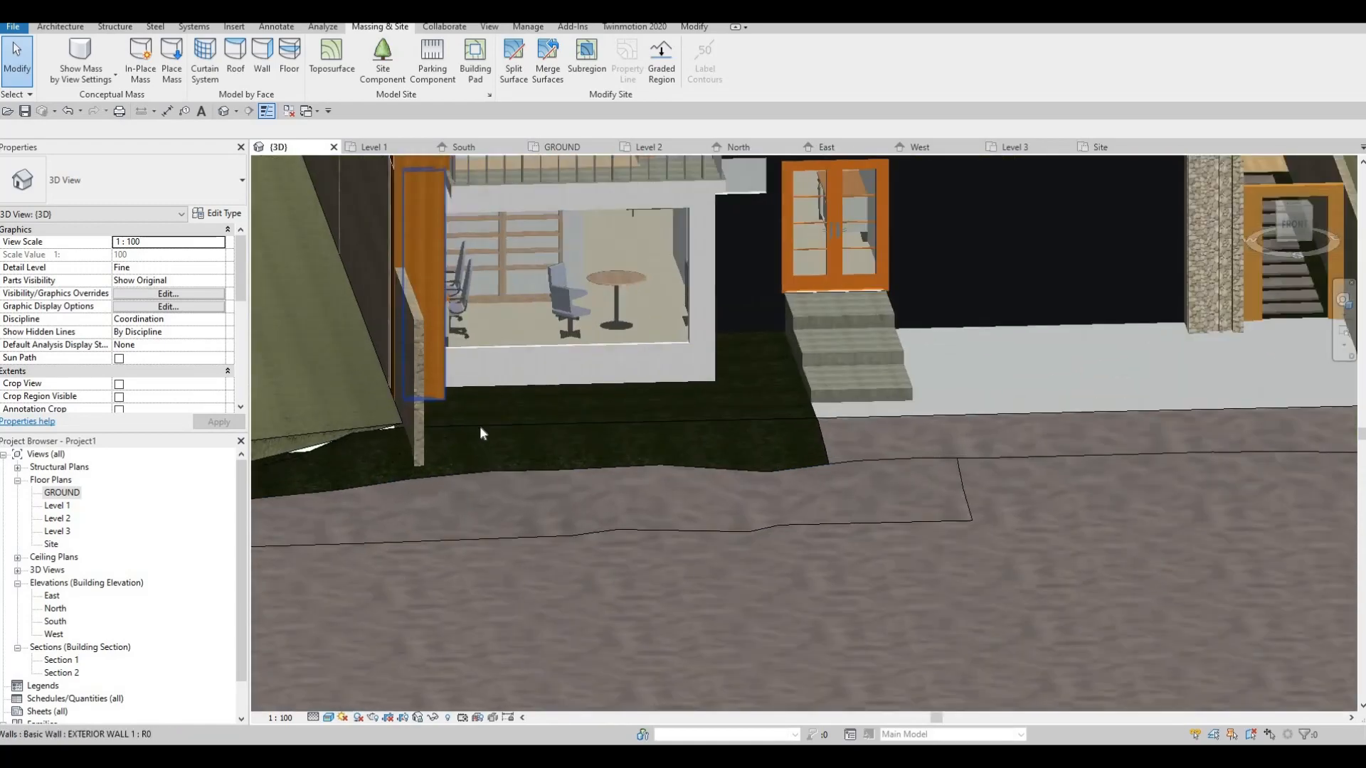
{"action": "middle_click_drag", "start_coordinate": [970, 481], "coordinate": [535, 422], "text": "shift"}
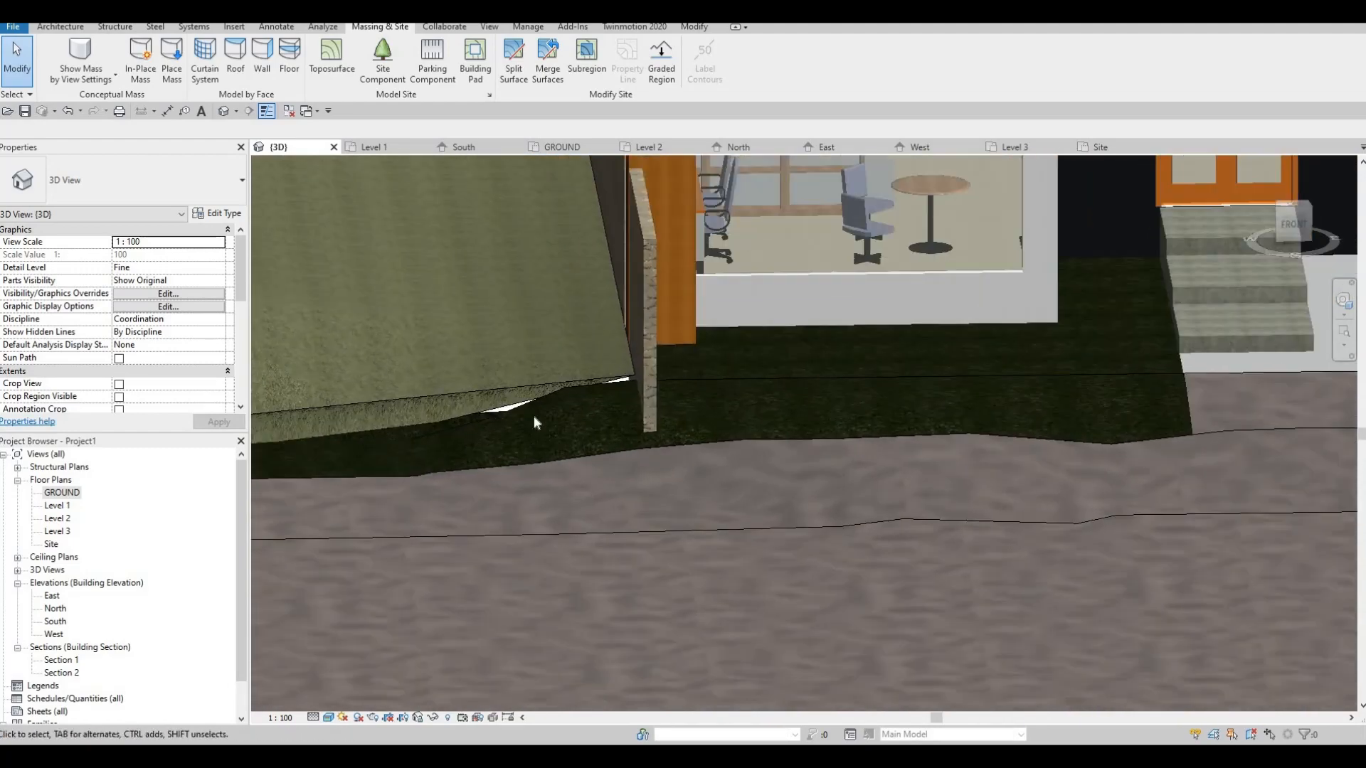
- Add a point at elevation -1500 beyond the north toposurface's southeast edge in the GROUND floor plan and finish the surface
{"action": "scroll", "coordinate": [533, 421], "scroll_direction": "up", "scroll_amount": 3}
{"action": "left_click", "coordinate": [469, 261]}
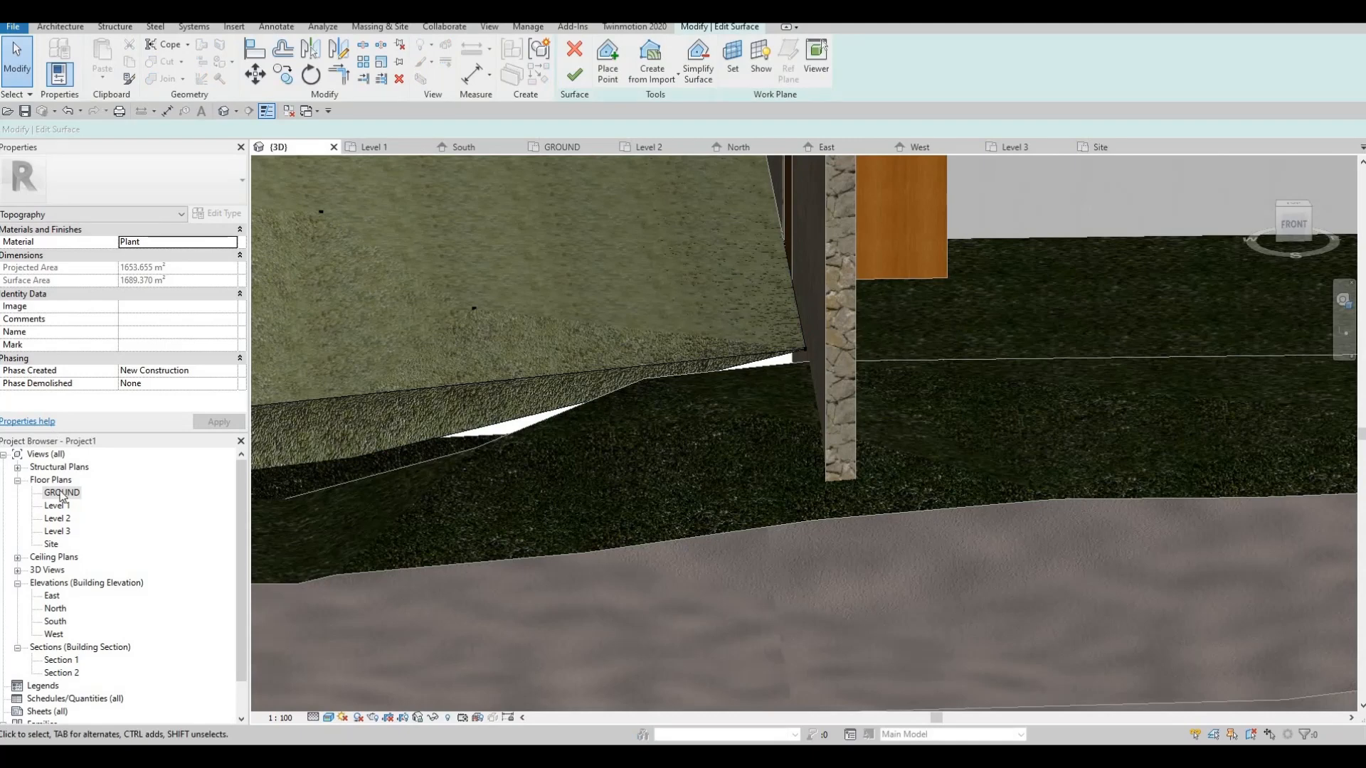
{"action": "double_click", "coordinate": [99, 496]}
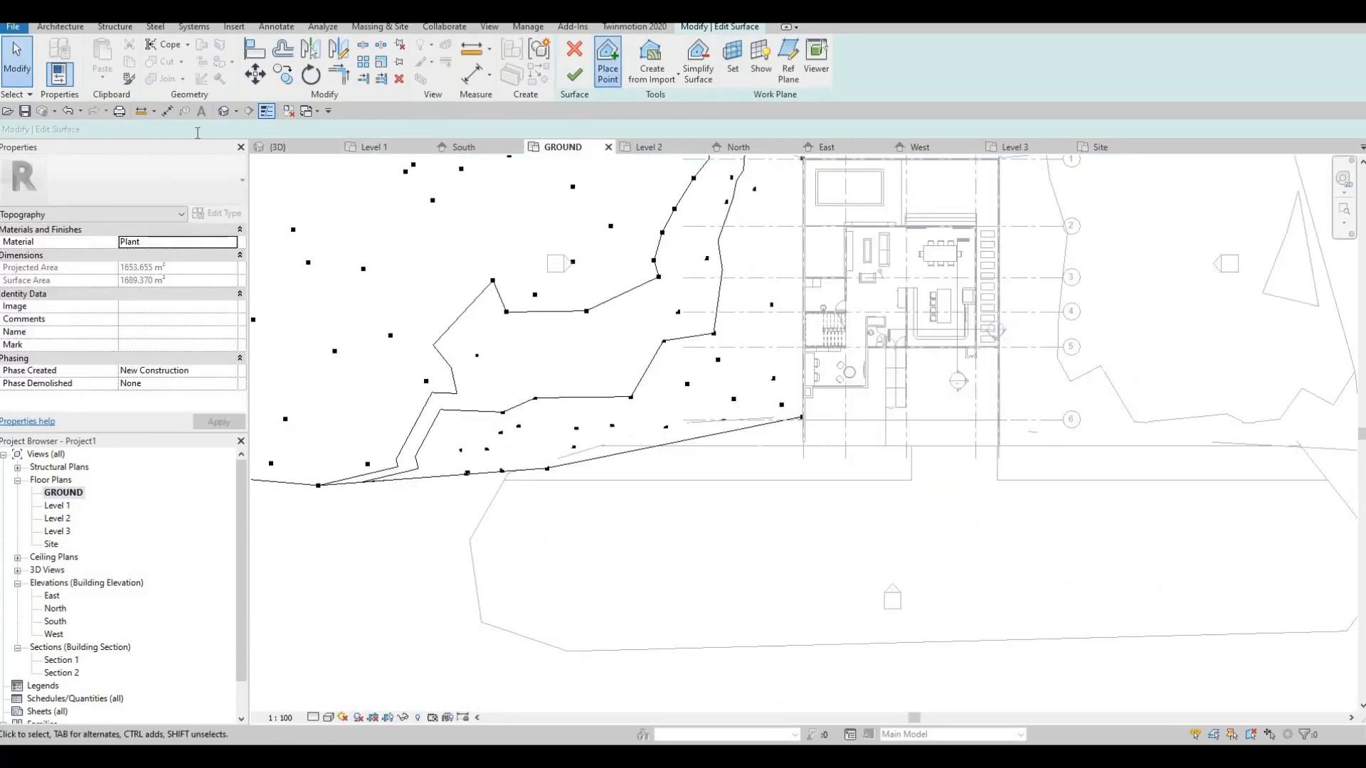
{"action": "type", "text": "-1500"}
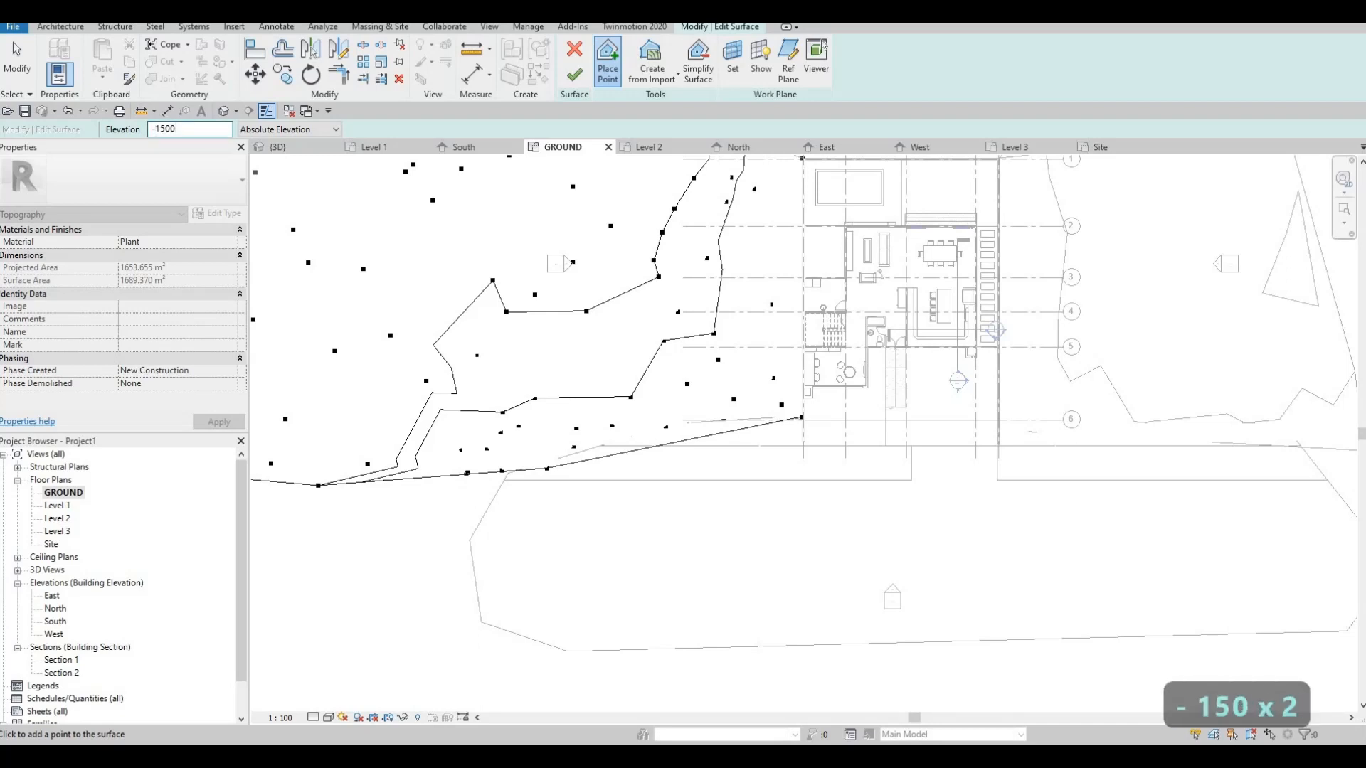
{"action": "key", "text": "Return"}
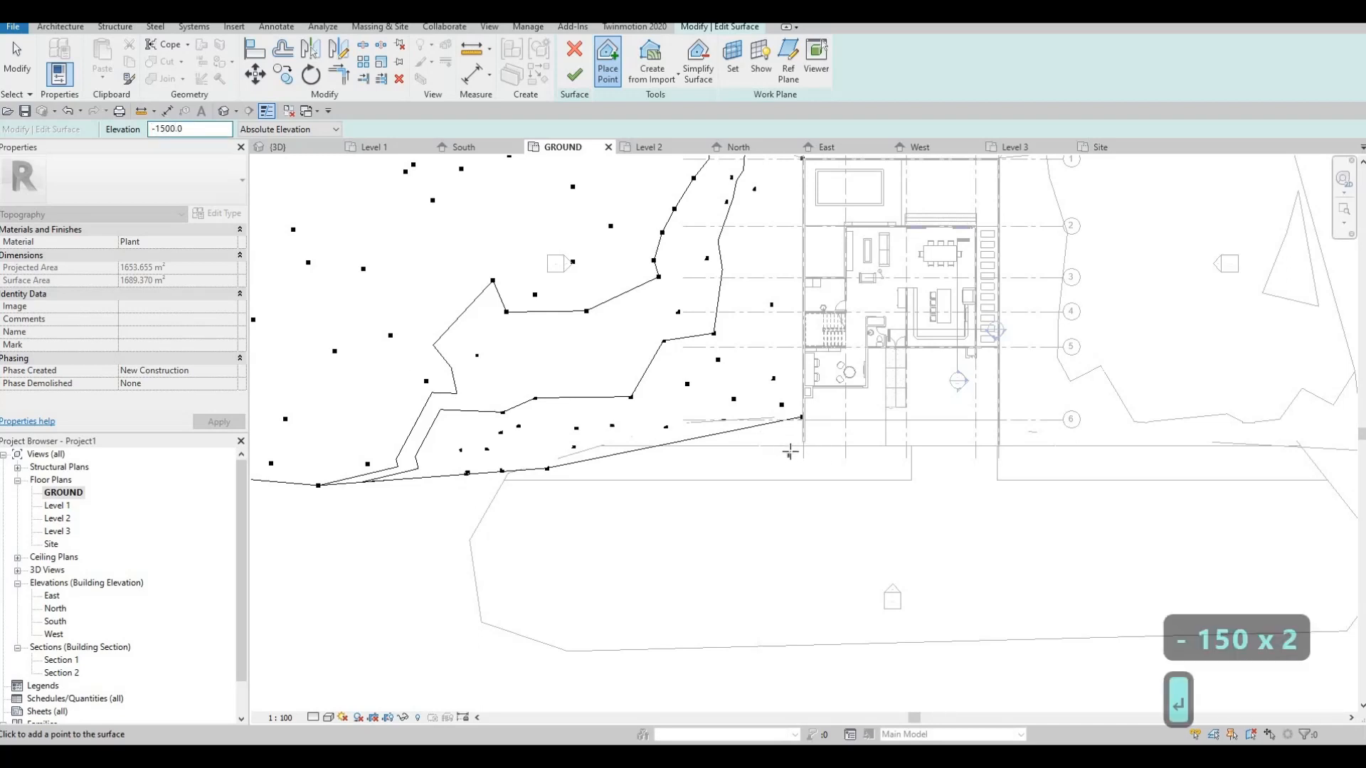
{"action": "left_click", "coordinate": [723, 446]}
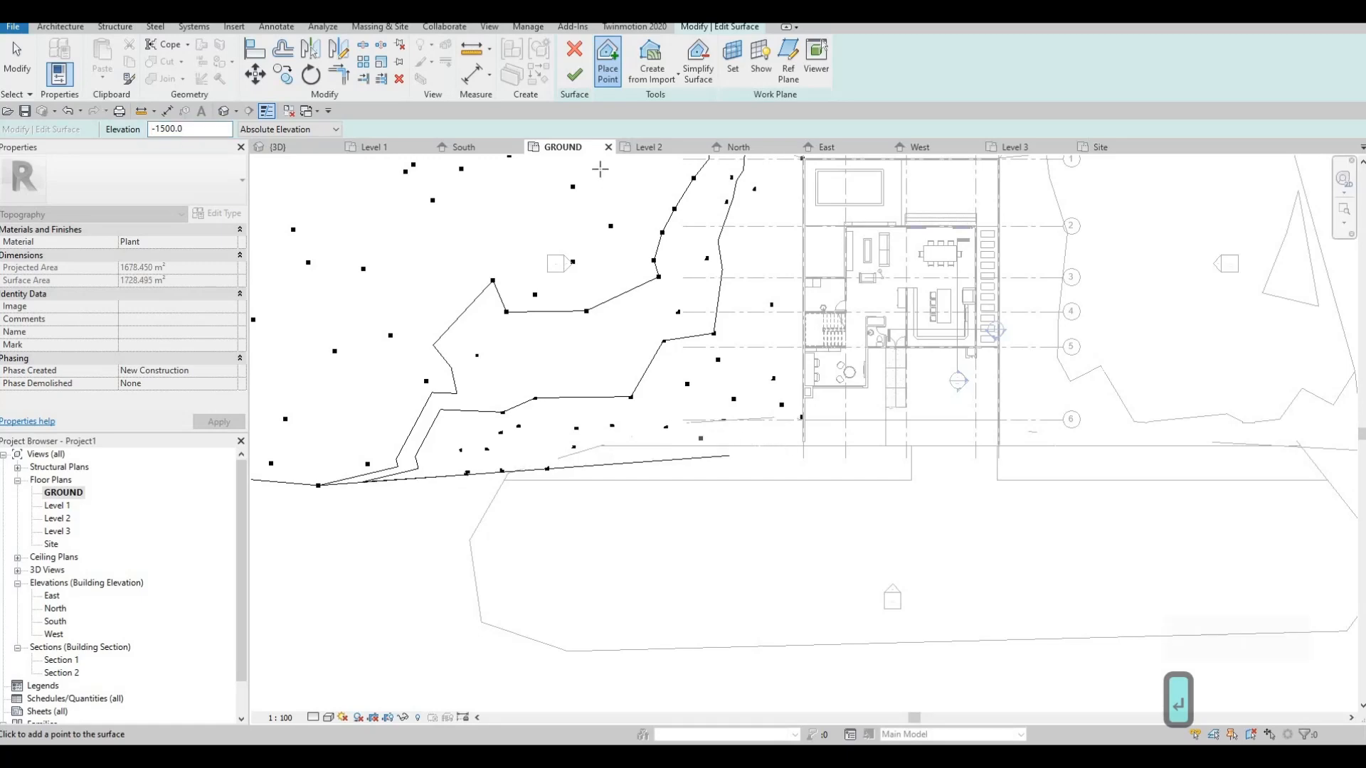
{"action": "left_click", "coordinate": [573, 75]}
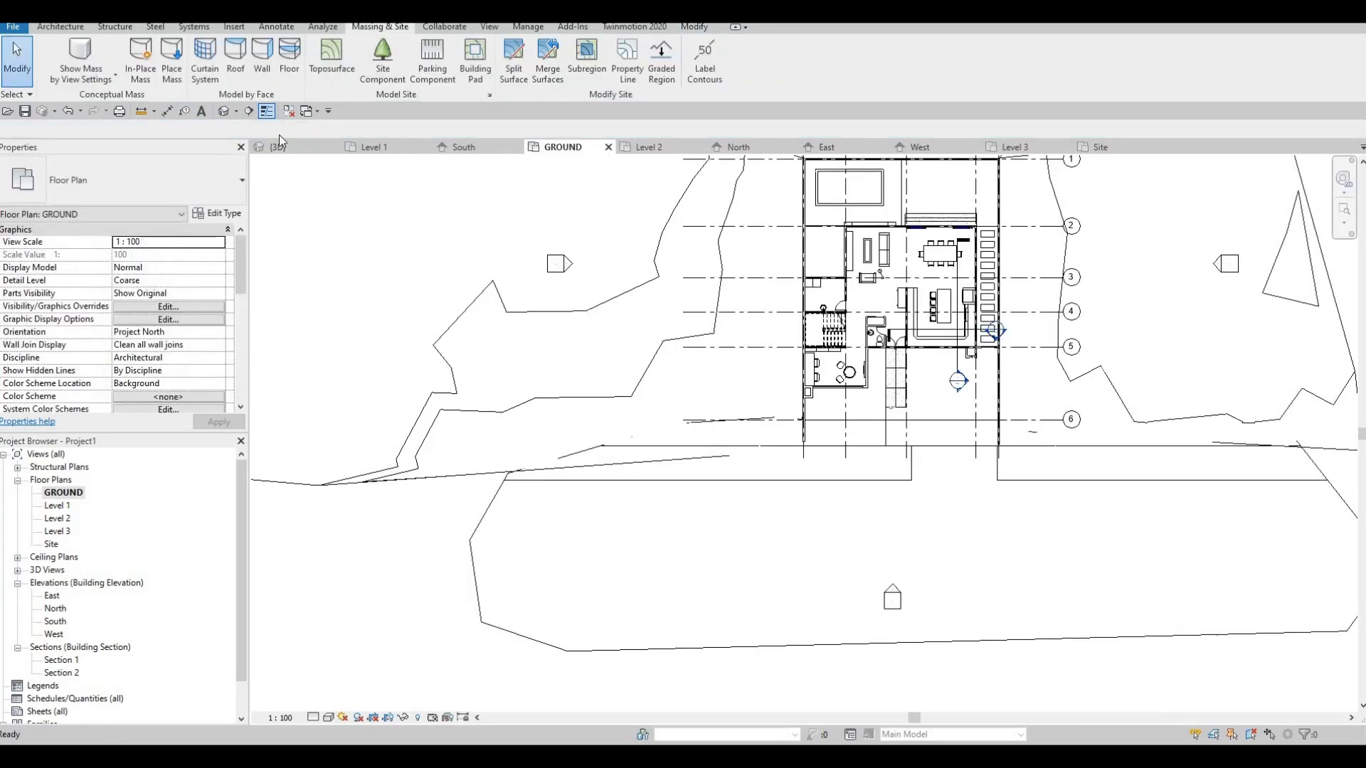
- Examine in 3D how the edited terrain meets the road, the boundary walls and the front of the house
{"action": "scroll", "coordinate": [635, 298], "scroll_direction": "down", "scroll_amount": 4}
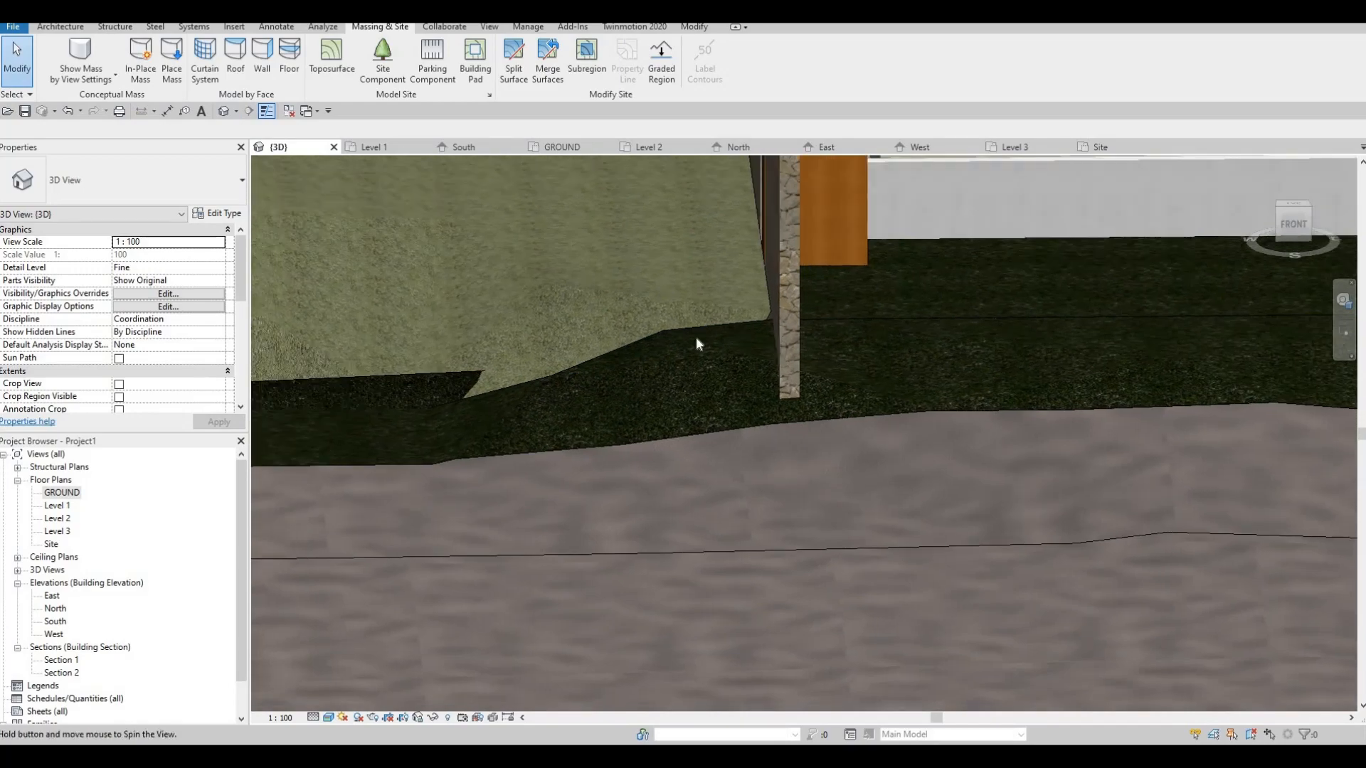
{"action": "middle_click_drag", "start_coordinate": [697, 342], "coordinate": [681, 419], "text": "shift"}
{"action": "scroll", "coordinate": [681, 421], "scroll_direction": "down", "scroll_amount": 3}
{"action": "middle_click_drag", "start_coordinate": [683, 466], "coordinate": [694, 509], "text": "shift"}
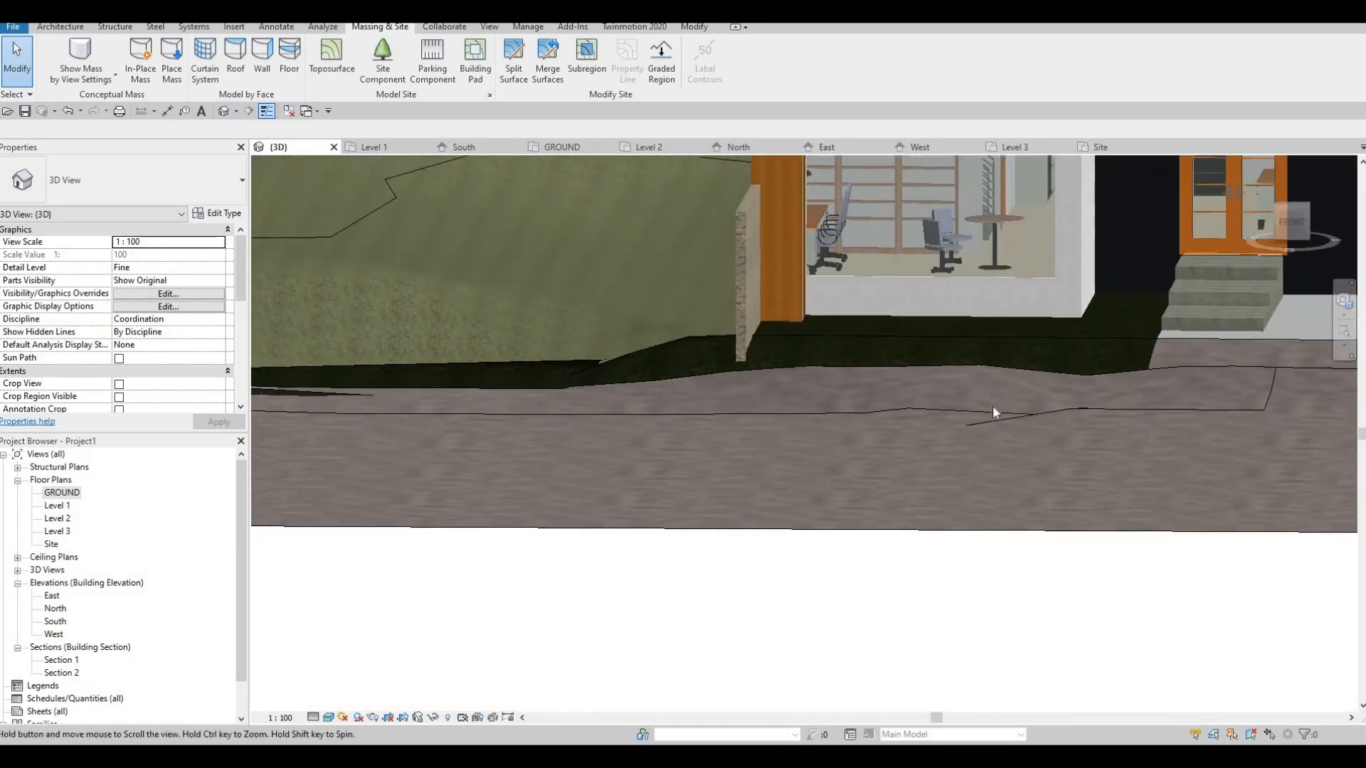
{"action": "scroll", "coordinate": [993, 409], "scroll_direction": "down", "scroll_amount": 2}
{"action": "middle_click_drag", "start_coordinate": [526, 444], "coordinate": [812, 470]}
{"action": "scroll", "coordinate": [813, 469], "scroll_direction": "down", "scroll_amount": 2}
{"action": "middle_click_drag", "start_coordinate": [1010, 448], "coordinate": [860, 559]}
{"action": "middle_click_drag", "start_coordinate": [732, 511], "coordinate": [875, 527], "text": "shift"}
{"action": "middle_click_drag", "start_coordinate": [612, 629], "coordinate": [741, 308]}
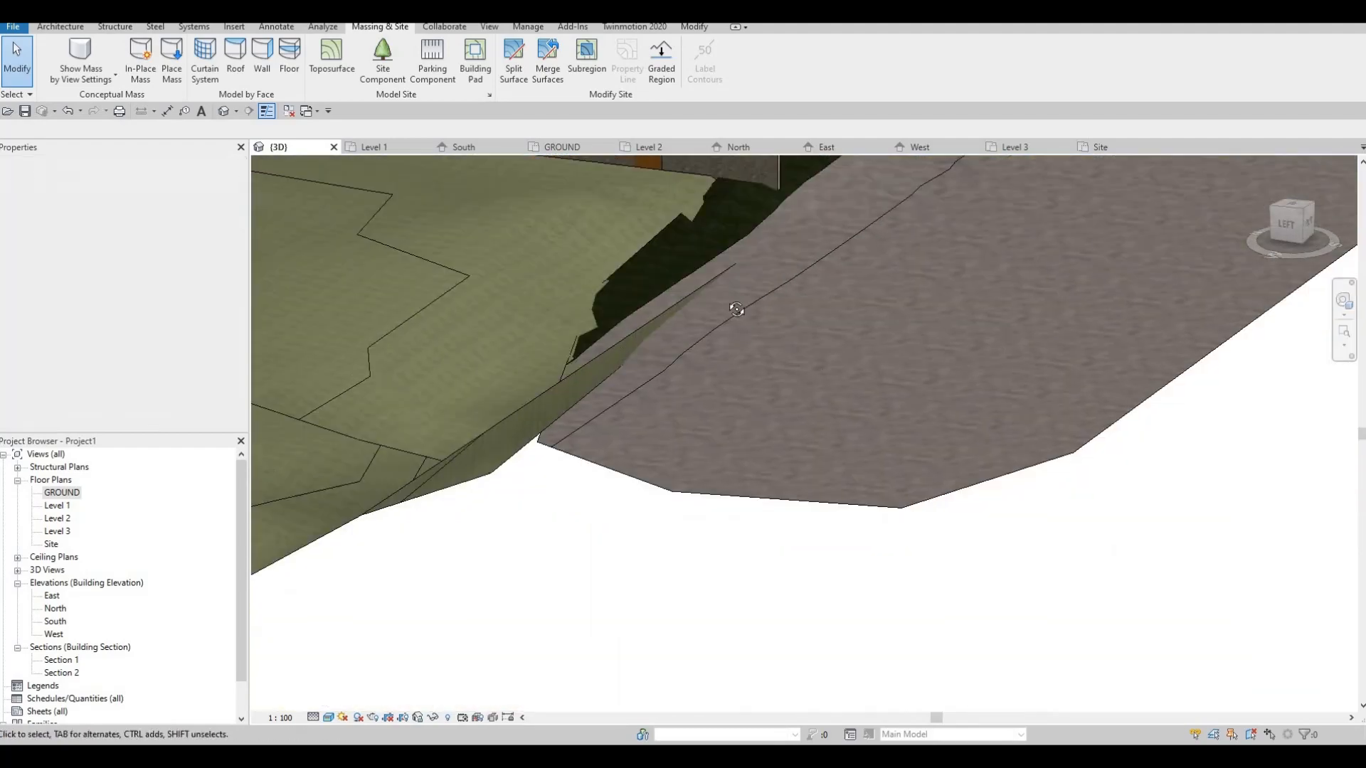
{"action": "middle_click_drag", "start_coordinate": [685, 477], "coordinate": [874, 526]}
{"action": "middle_click_drag", "start_coordinate": [872, 299], "coordinate": [703, 403], "text": "shift"}
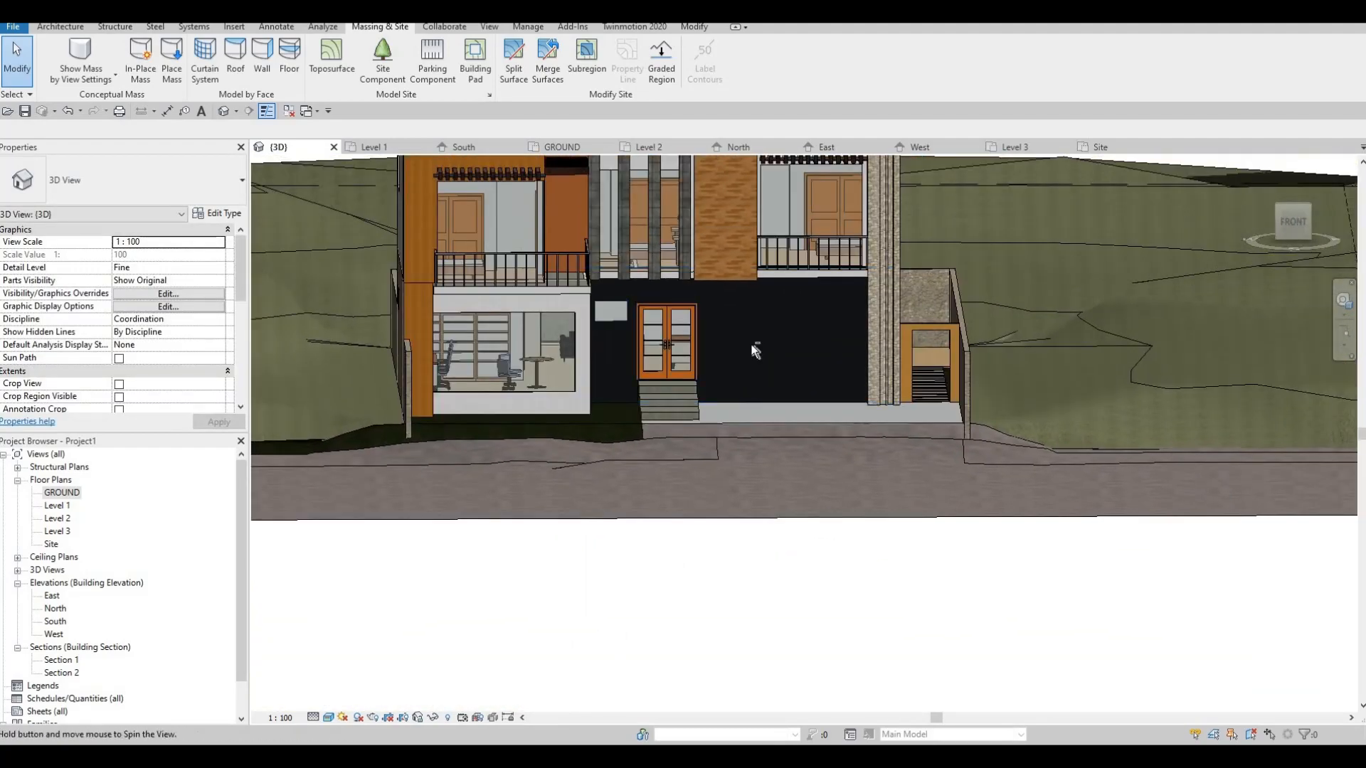
{"action": "middle_click_drag", "start_coordinate": [756, 348], "coordinate": [797, 521], "text": "shift"}
{"action": "middle_click_drag", "start_coordinate": [992, 562], "coordinate": [765, 558]}
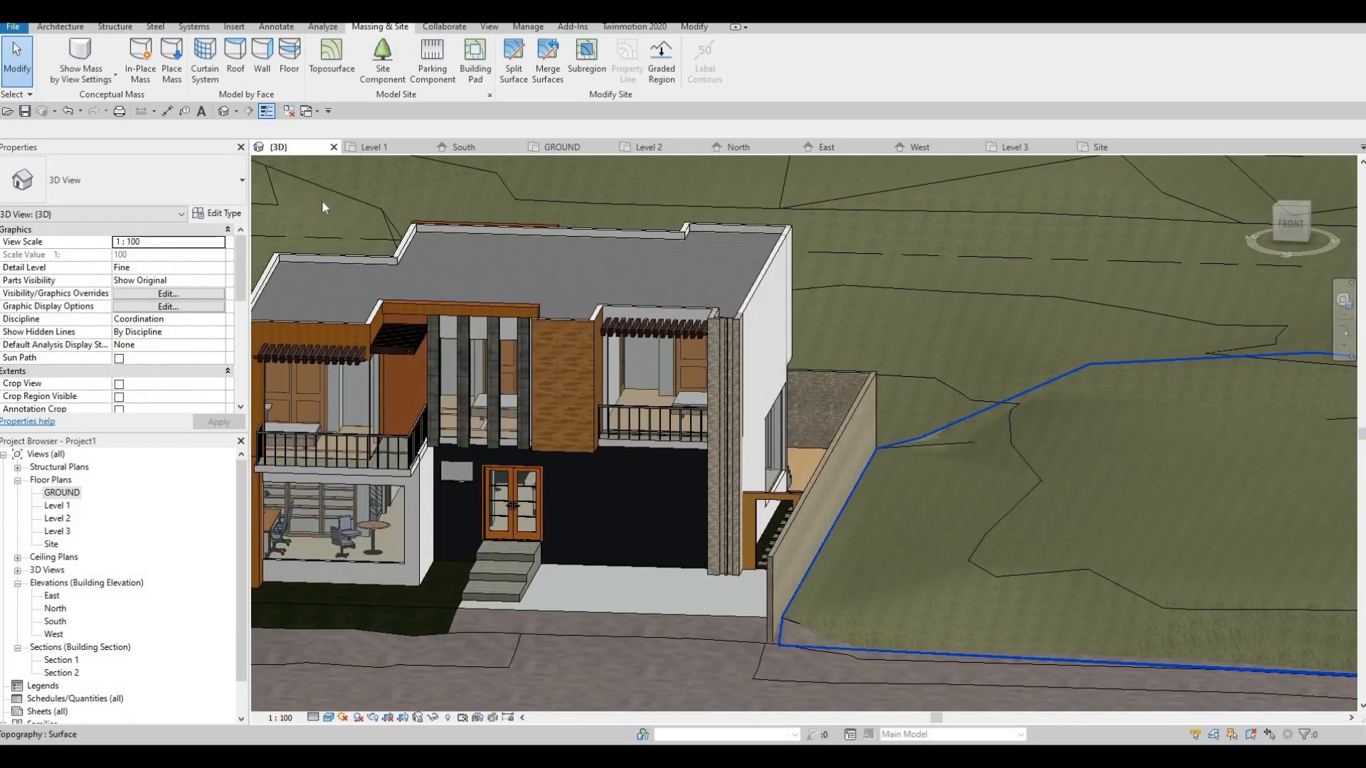
{"action": "middle_click_drag", "start_coordinate": [323, 203], "coordinate": [413, 205]}
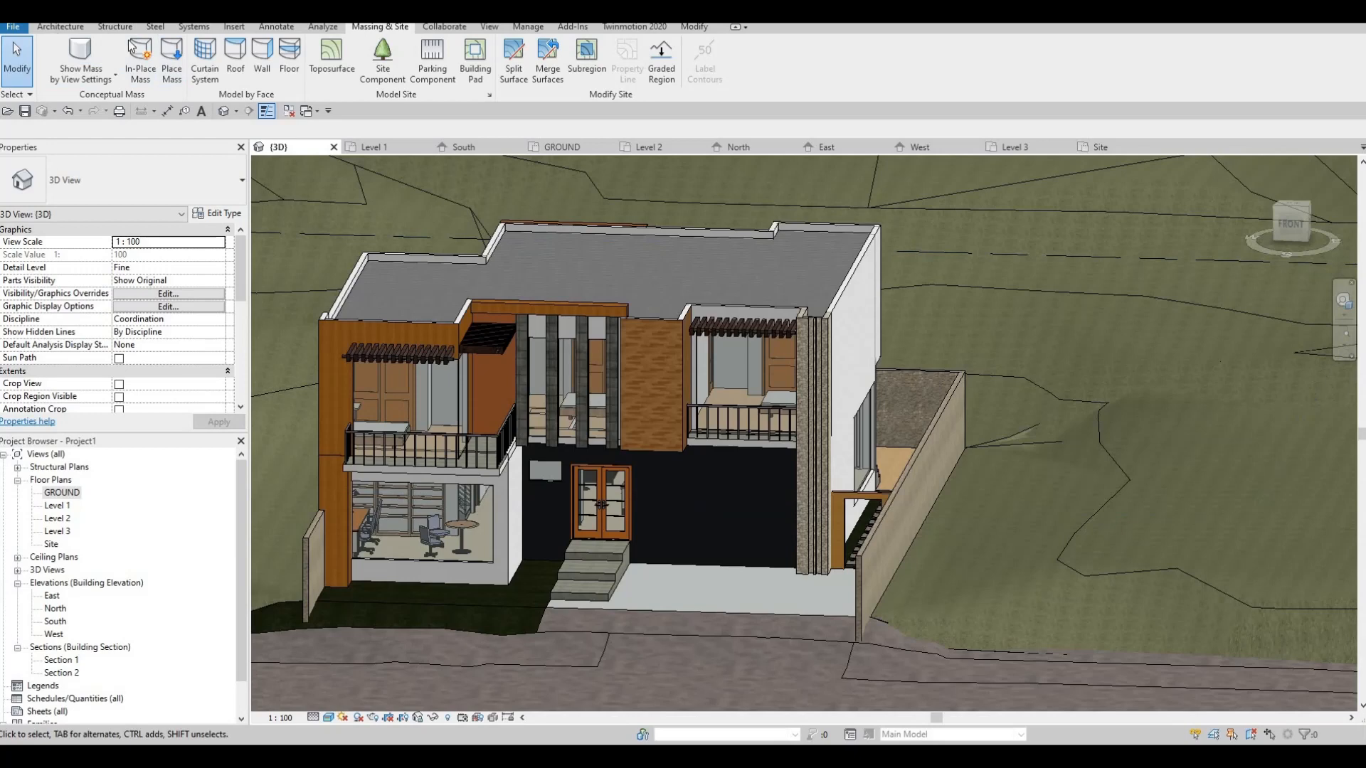
- Divide the curtain wall of the balcony beside the stone column into three 900 mm bays with a horizontal grid line 500 mm below its top
{"action": "left_click", "coordinate": [61, 26]}
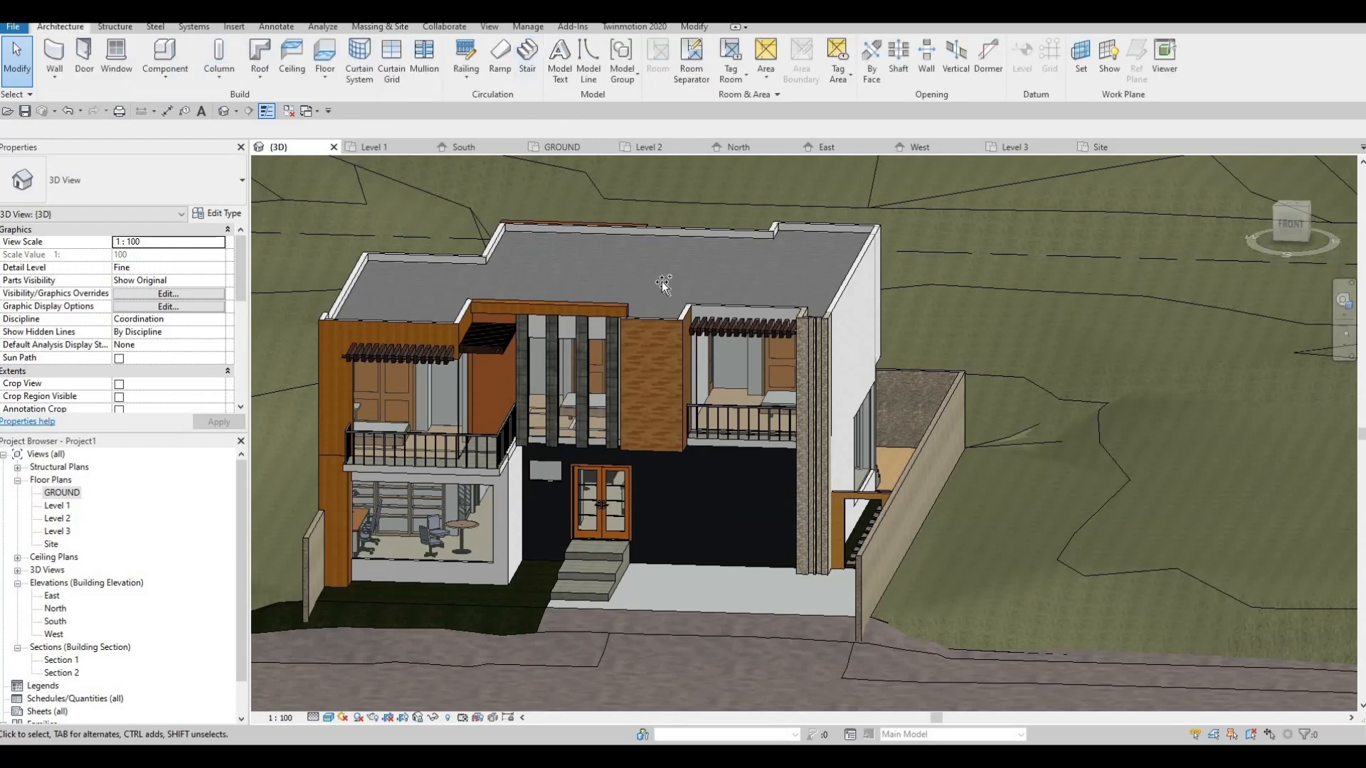
{"action": "left_click", "coordinate": [391, 57]}
{"action": "scroll", "coordinate": [689, 373], "scroll_direction": "up", "scroll_amount": 4}
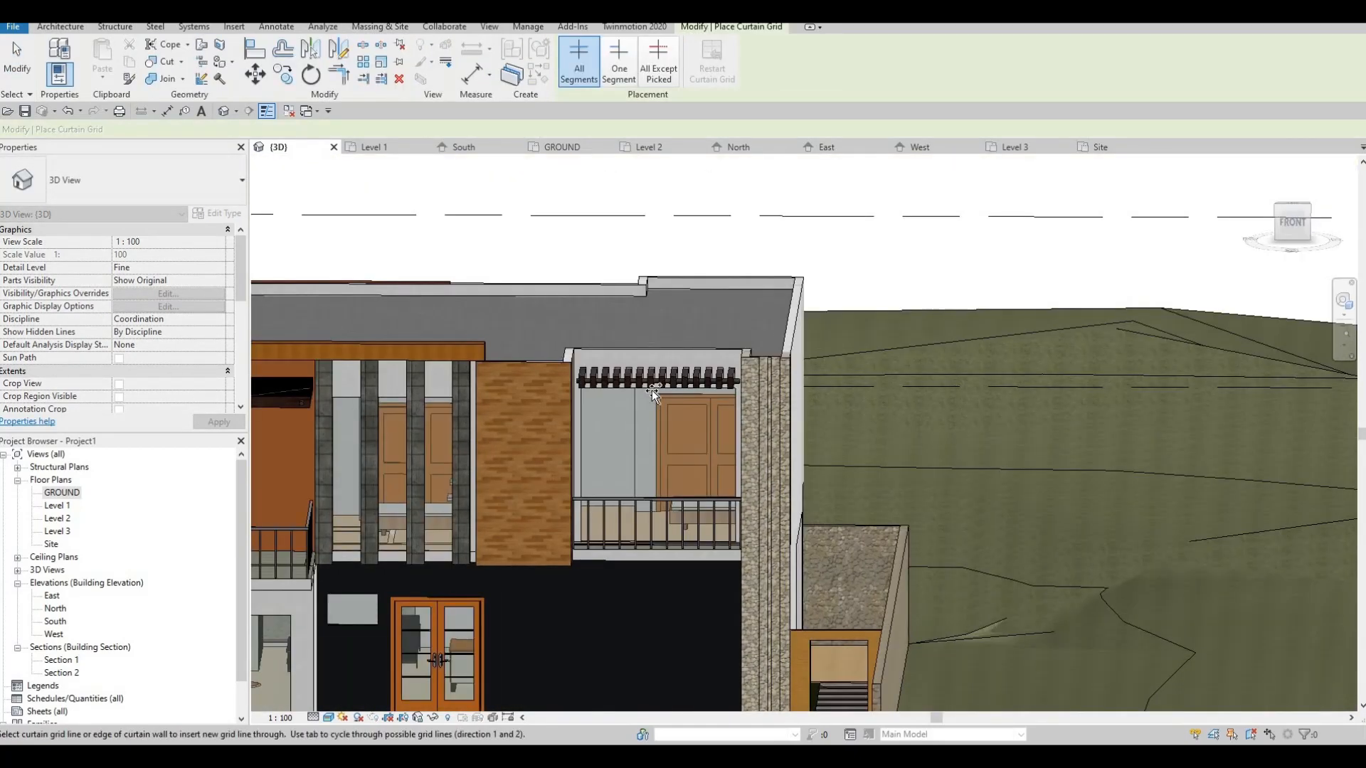
{"action": "scroll", "coordinate": [659, 405], "scroll_direction": "up", "scroll_amount": 5}
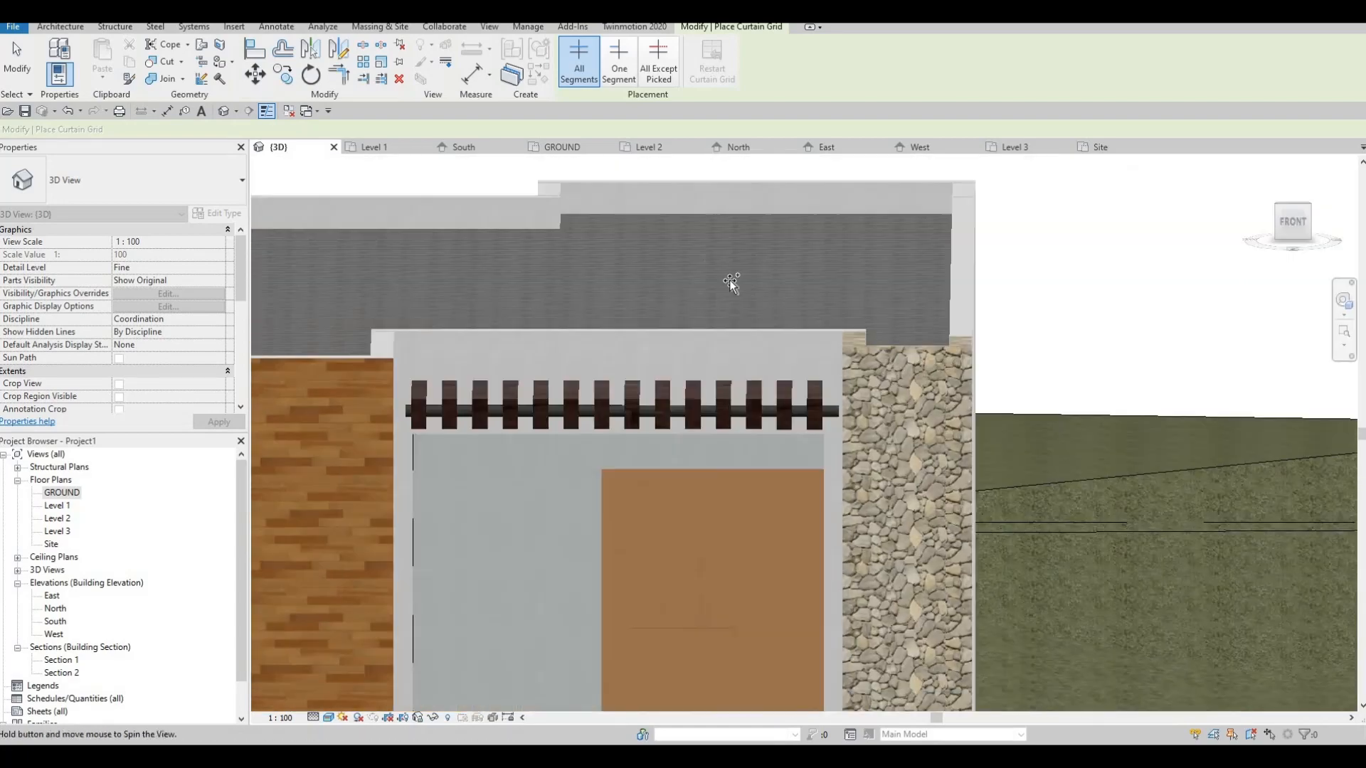
{"action": "scroll", "coordinate": [731, 283], "scroll_direction": "down", "scroll_amount": 3}
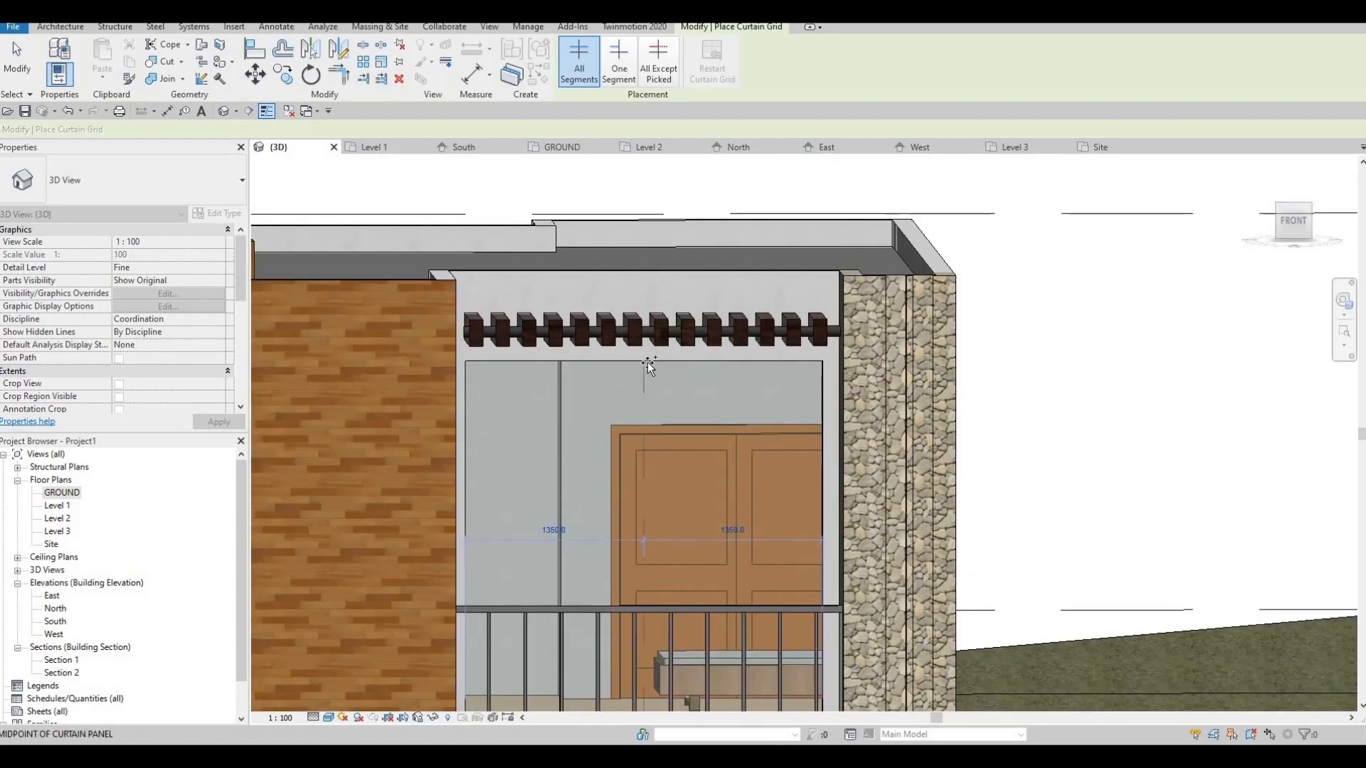
{"action": "left_click", "coordinate": [707, 364]}
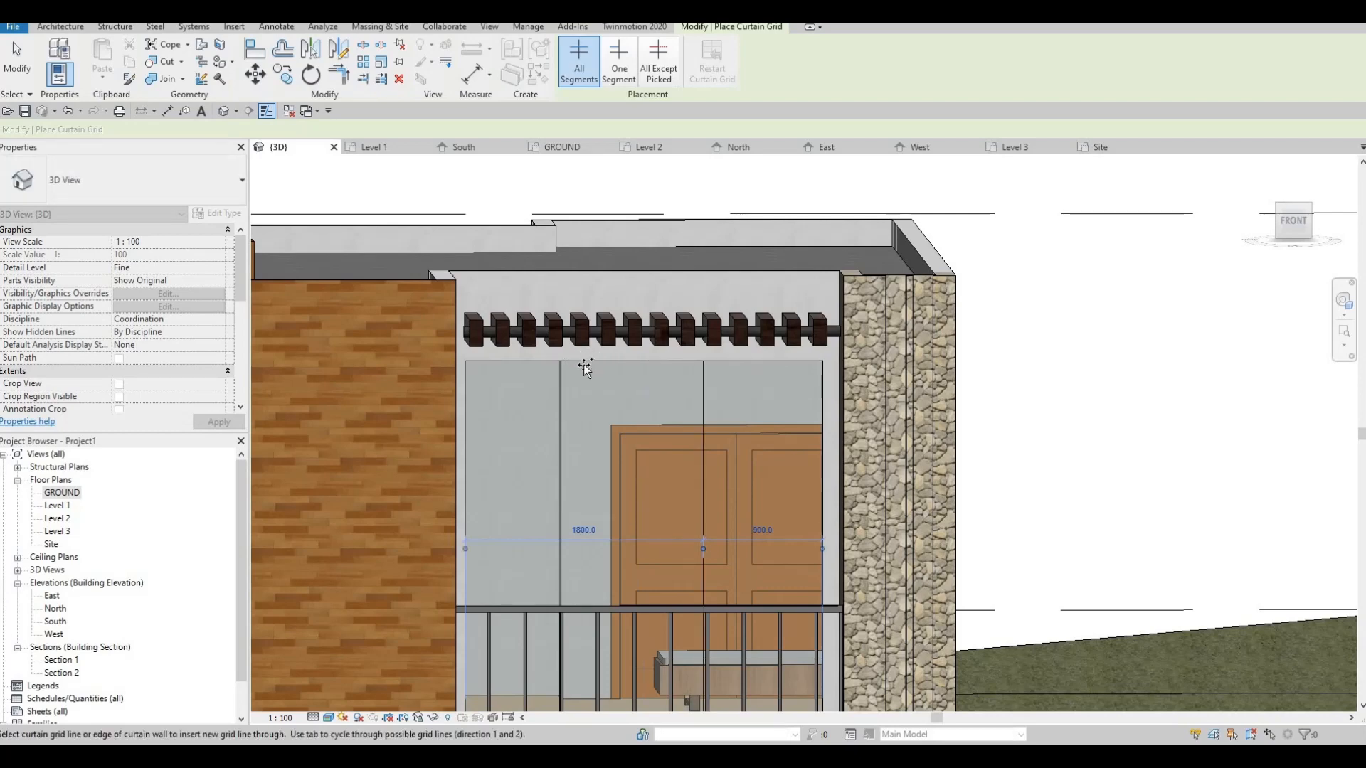
{"action": "left_click", "coordinate": [584, 368]}
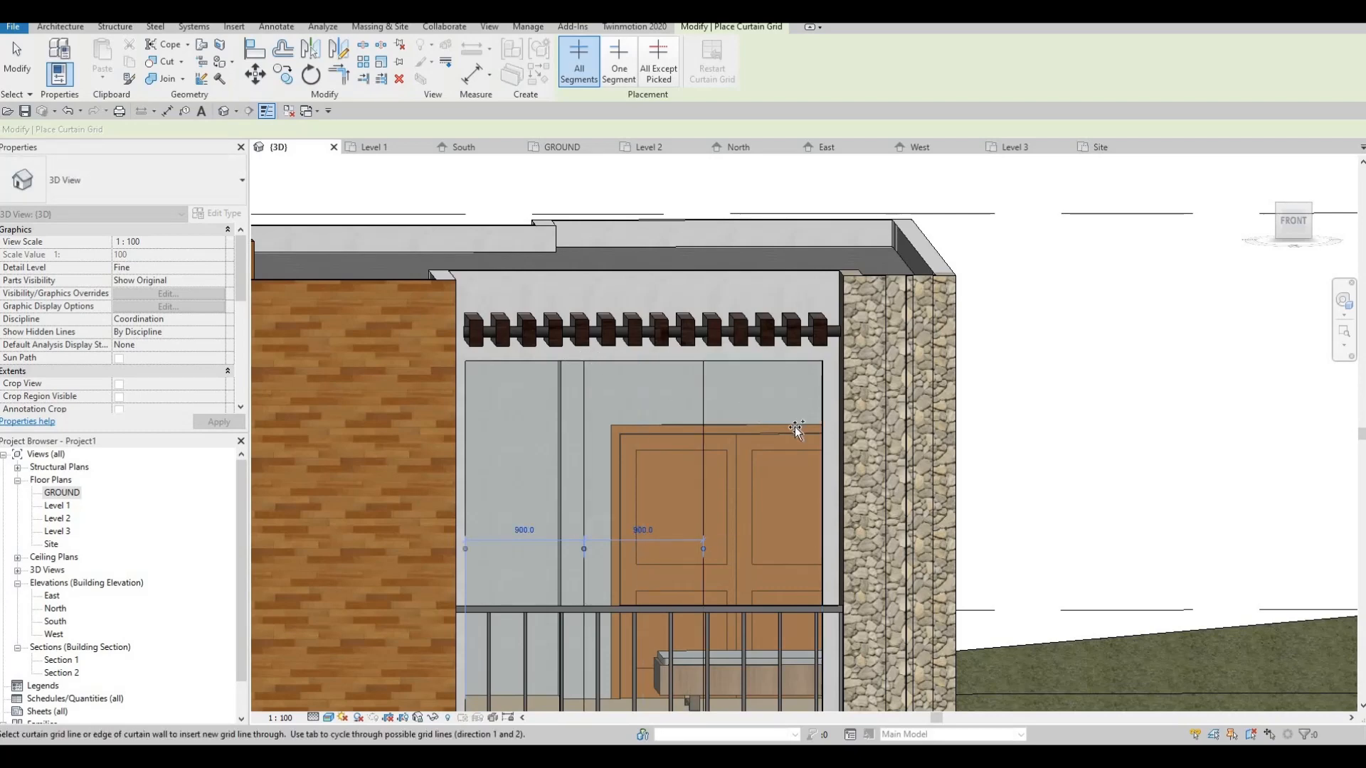
{"action": "middle_click_drag", "start_coordinate": [699, 451], "coordinate": [526, 420], "text": "shift"}
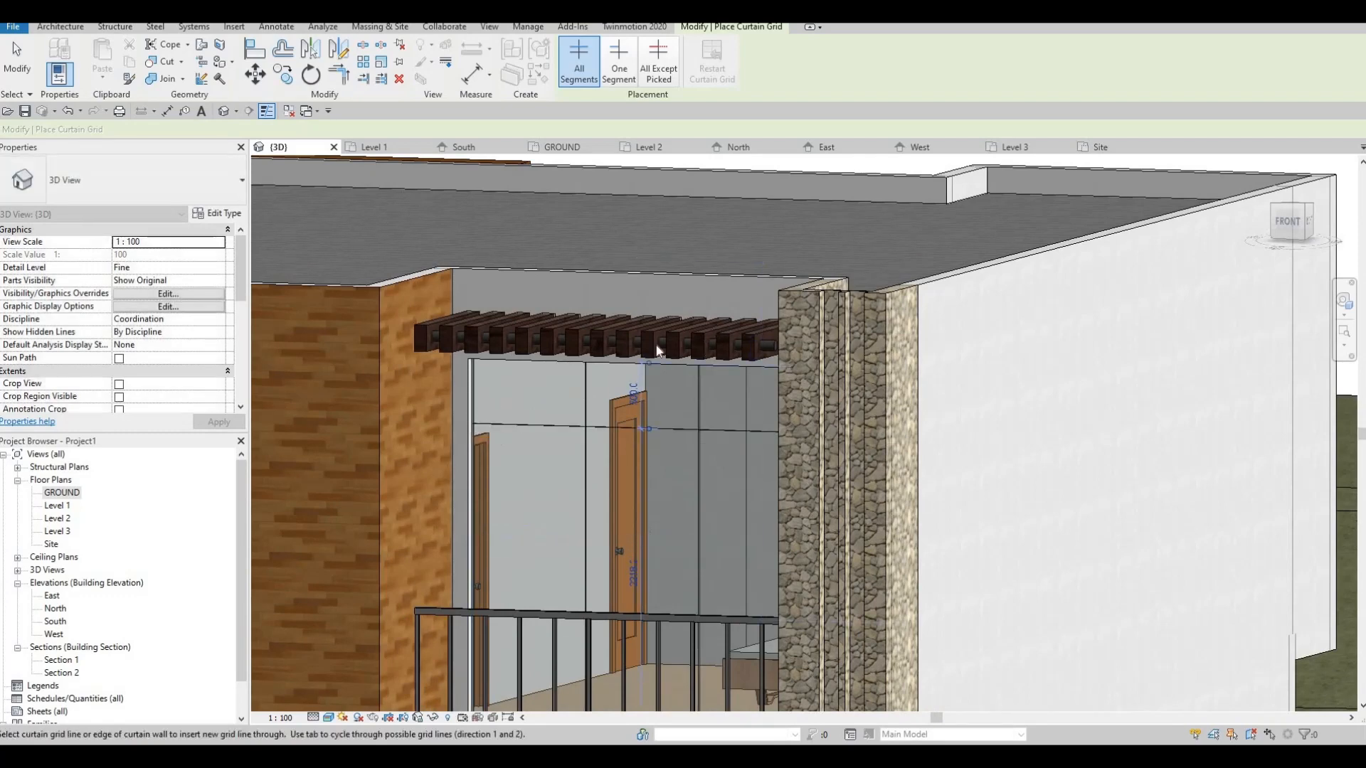
{"action": "middle_click_drag", "start_coordinate": [662, 349], "coordinate": [585, 286], "text": "shift"}
- Add curtain grid lines to both faces of the corner balcony glazing: horizontals 500 mm below the top, and verticals at thirds on the front
{"action": "scroll", "coordinate": [488, 285], "scroll_direction": "down", "scroll_amount": 4}
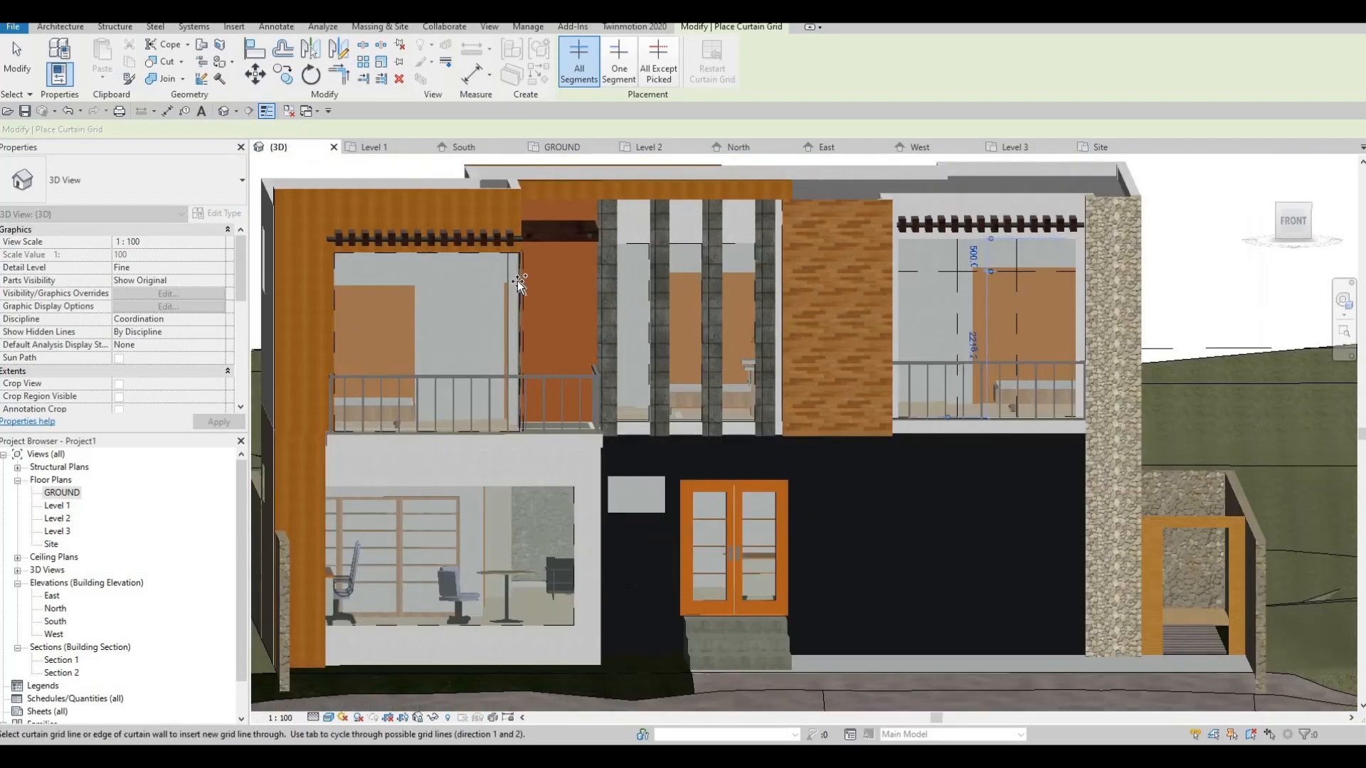
{"action": "scroll", "coordinate": [420, 242], "scroll_direction": "up", "scroll_amount": 3}
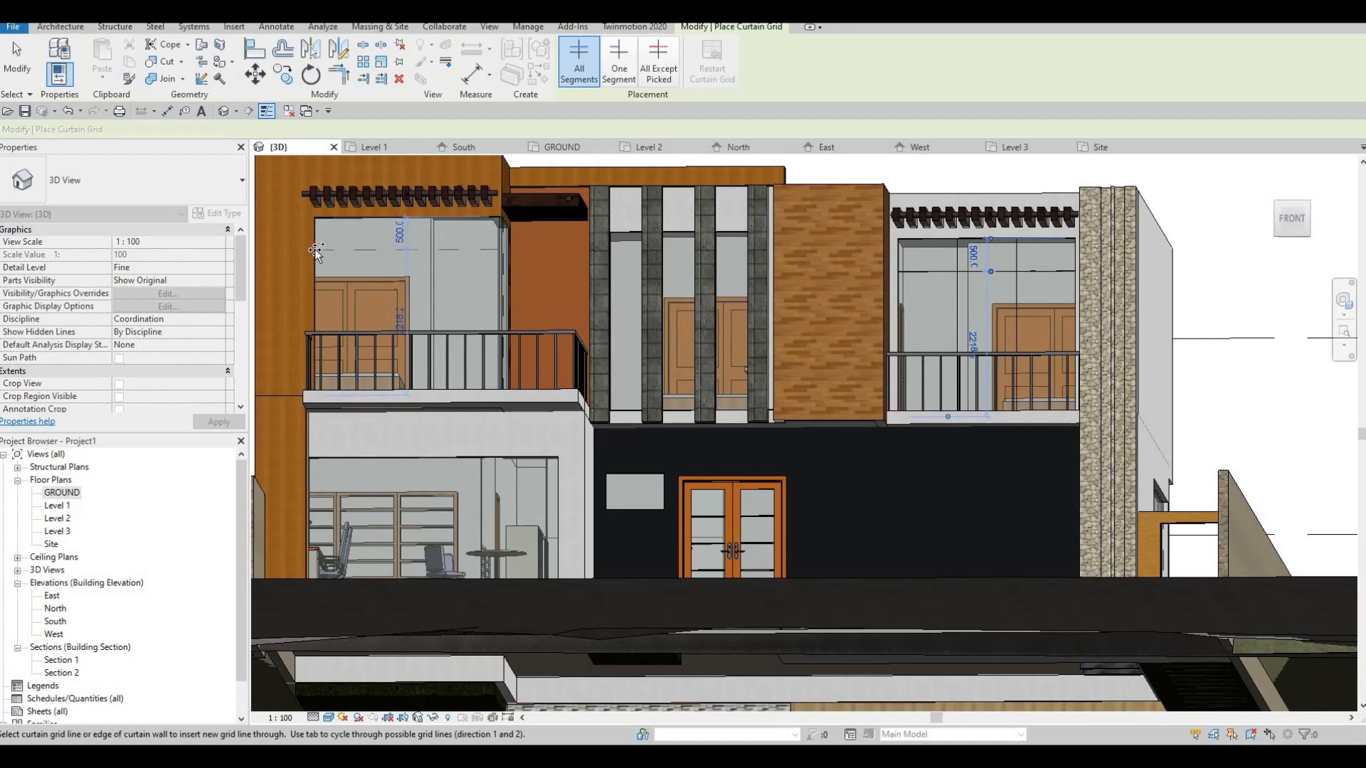
{"action": "middle_click_drag", "start_coordinate": [461, 339], "coordinate": [565, 253], "text": "shift"}
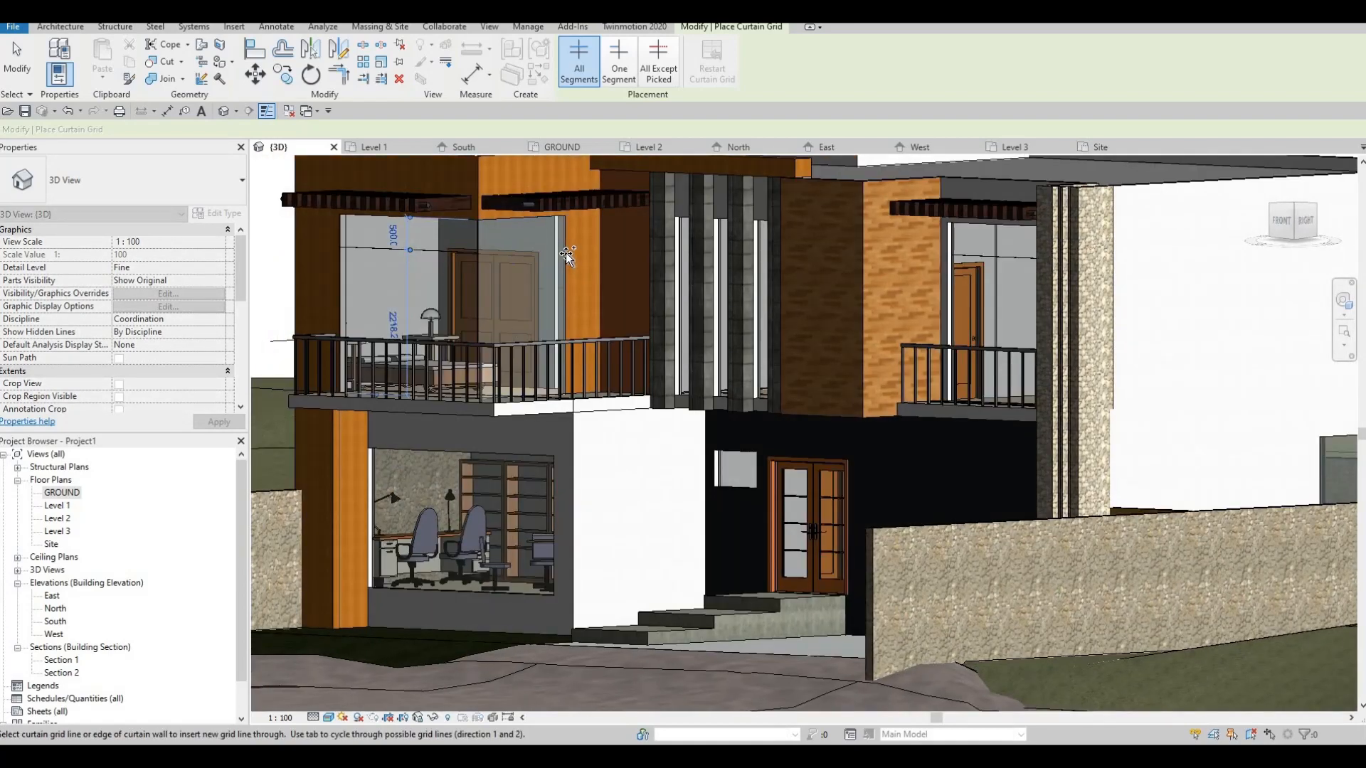
{"action": "left_click", "coordinate": [513, 228]}
{"action": "middle_click_drag", "start_coordinate": [447, 321], "coordinate": [598, 289], "text": "shift"}
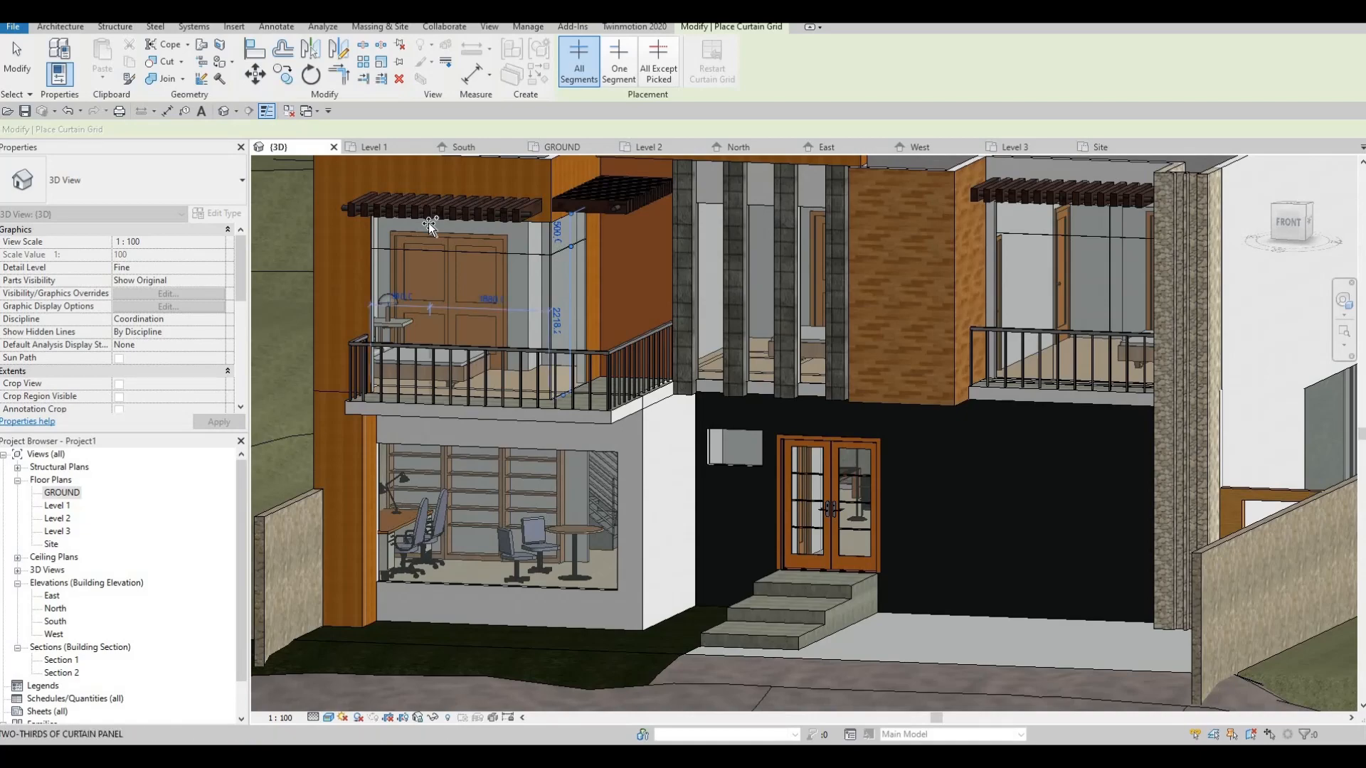
{"action": "left_click", "coordinate": [480, 228]}
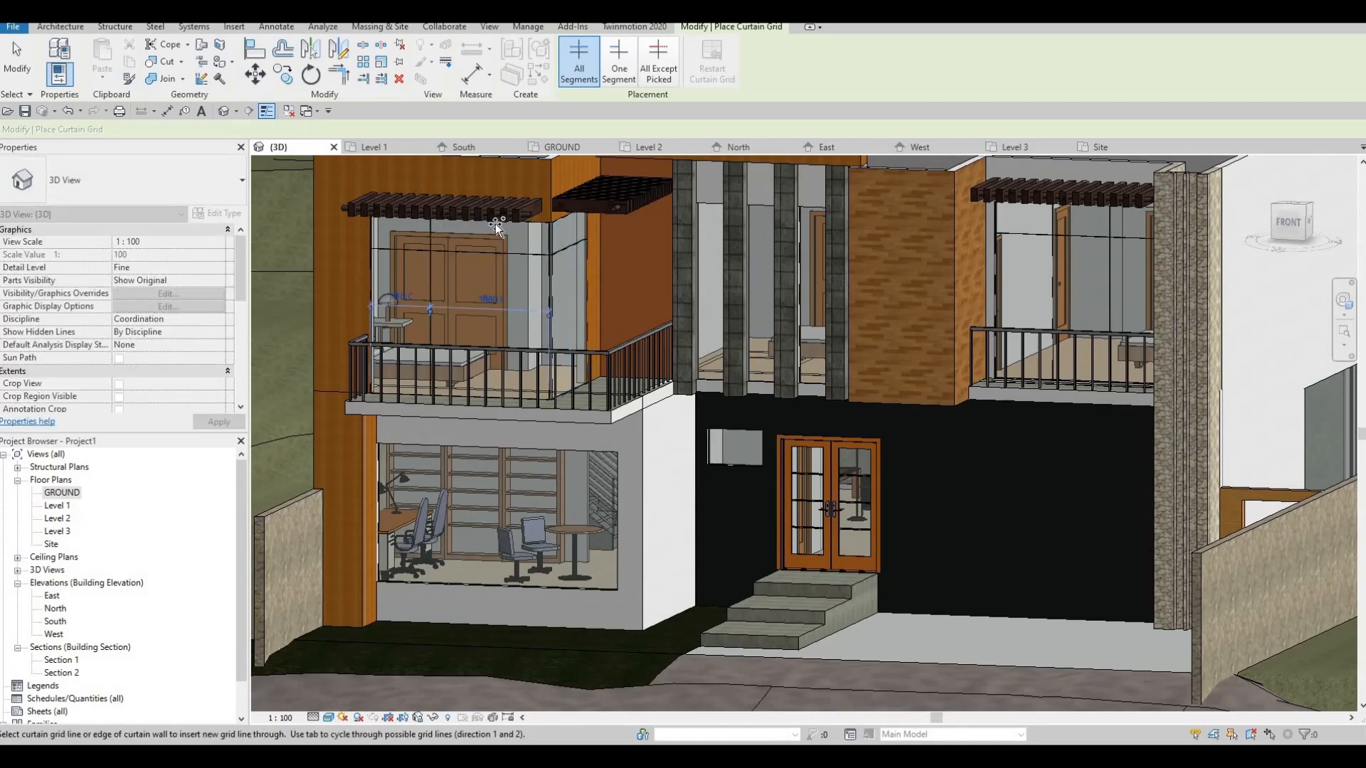
{"action": "middle_click_drag", "start_coordinate": [473, 254], "coordinate": [585, 229], "text": "shift"}
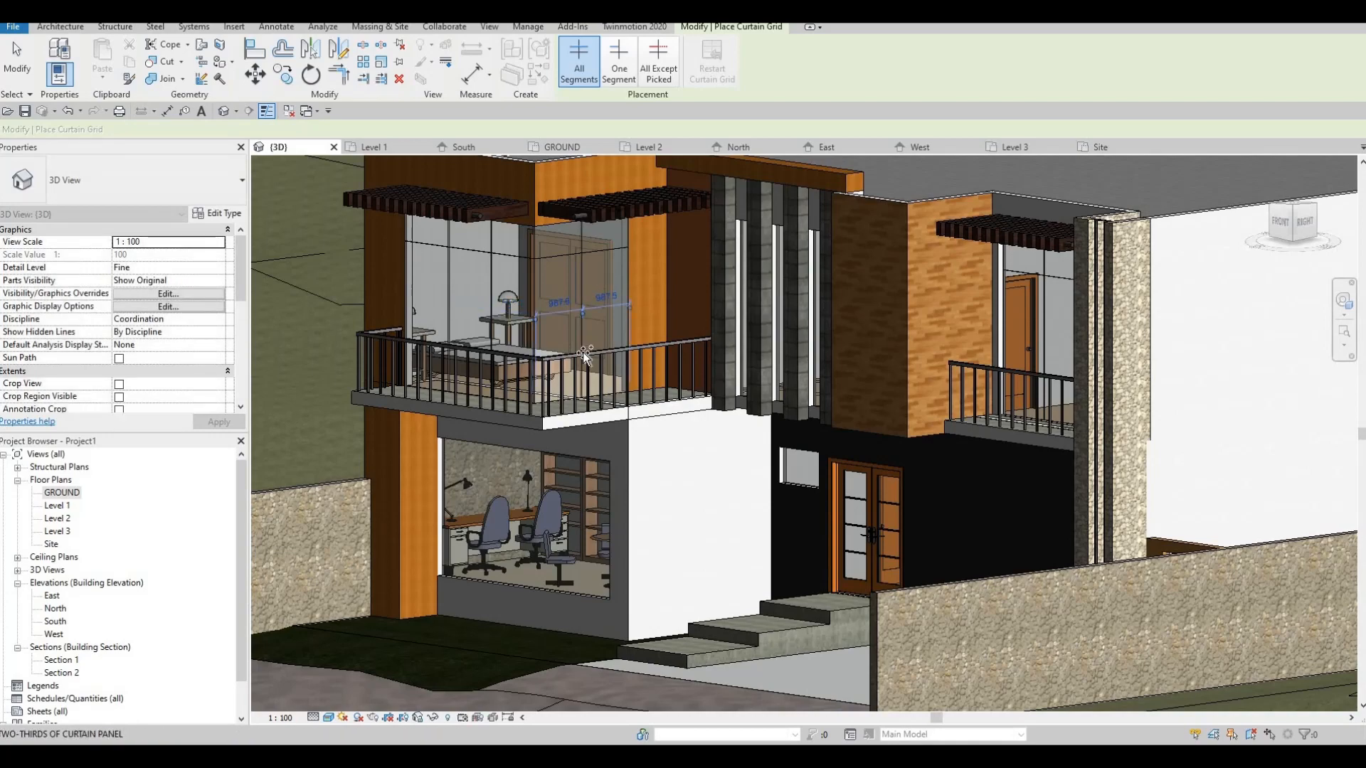
- Divide the ground-floor office window into four equal bays and add a horizontal grid line 500 mm below its top
{"action": "middle_click_drag", "start_coordinate": [608, 286], "coordinate": [689, 428], "text": "shift"}
{"action": "scroll", "coordinate": [633, 294], "scroll_direction": "up", "scroll_amount": 5}
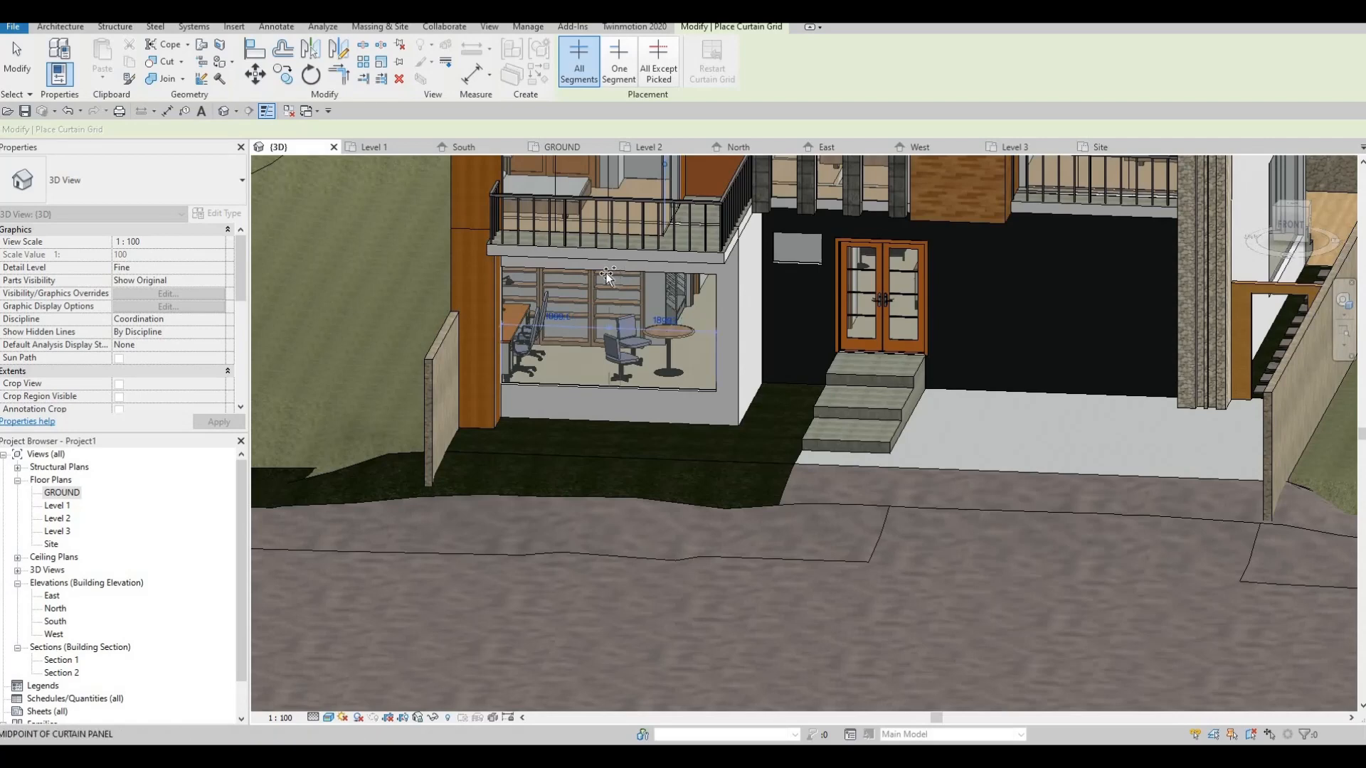
{"action": "left_click", "coordinate": [662, 275]}
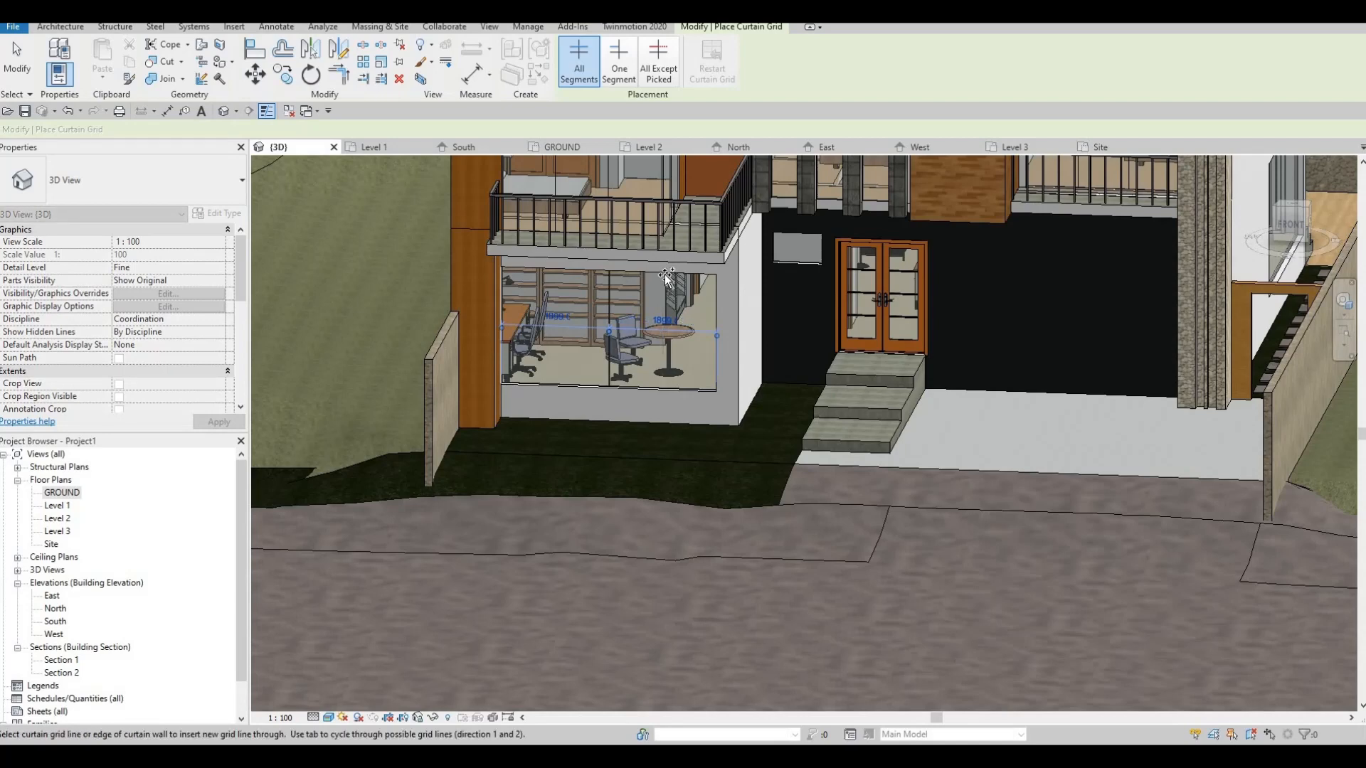
{"action": "left_click", "coordinate": [664, 275]}
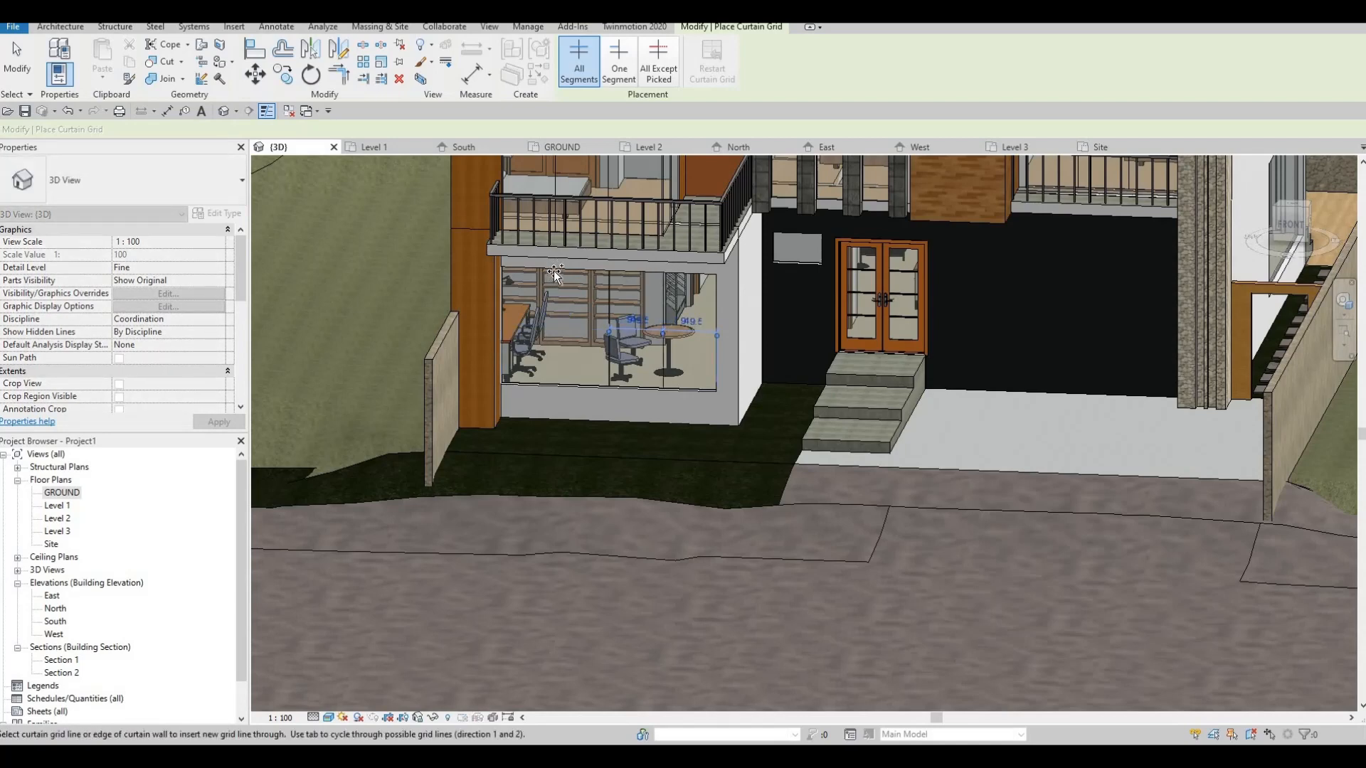
{"action": "left_click", "coordinate": [553, 270]}
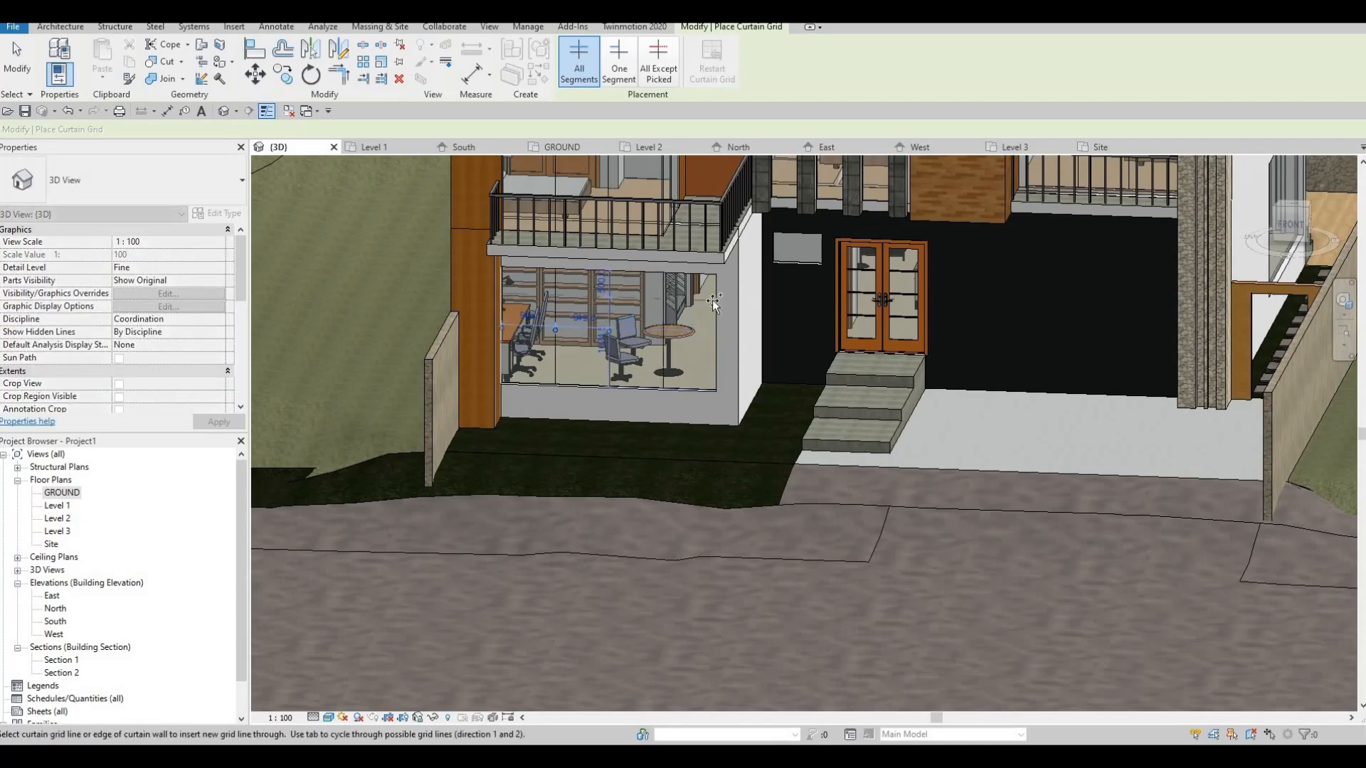
{"action": "left_click", "coordinate": [712, 301]}
- Divide the dining room's side window into four equal bays and add a horizontal grid line 500 mm below its top
{"action": "scroll", "coordinate": [789, 306], "scroll_direction": "down", "scroll_amount": 3}
{"action": "middle_click_drag", "start_coordinate": [707, 371], "coordinate": [759, 450]}
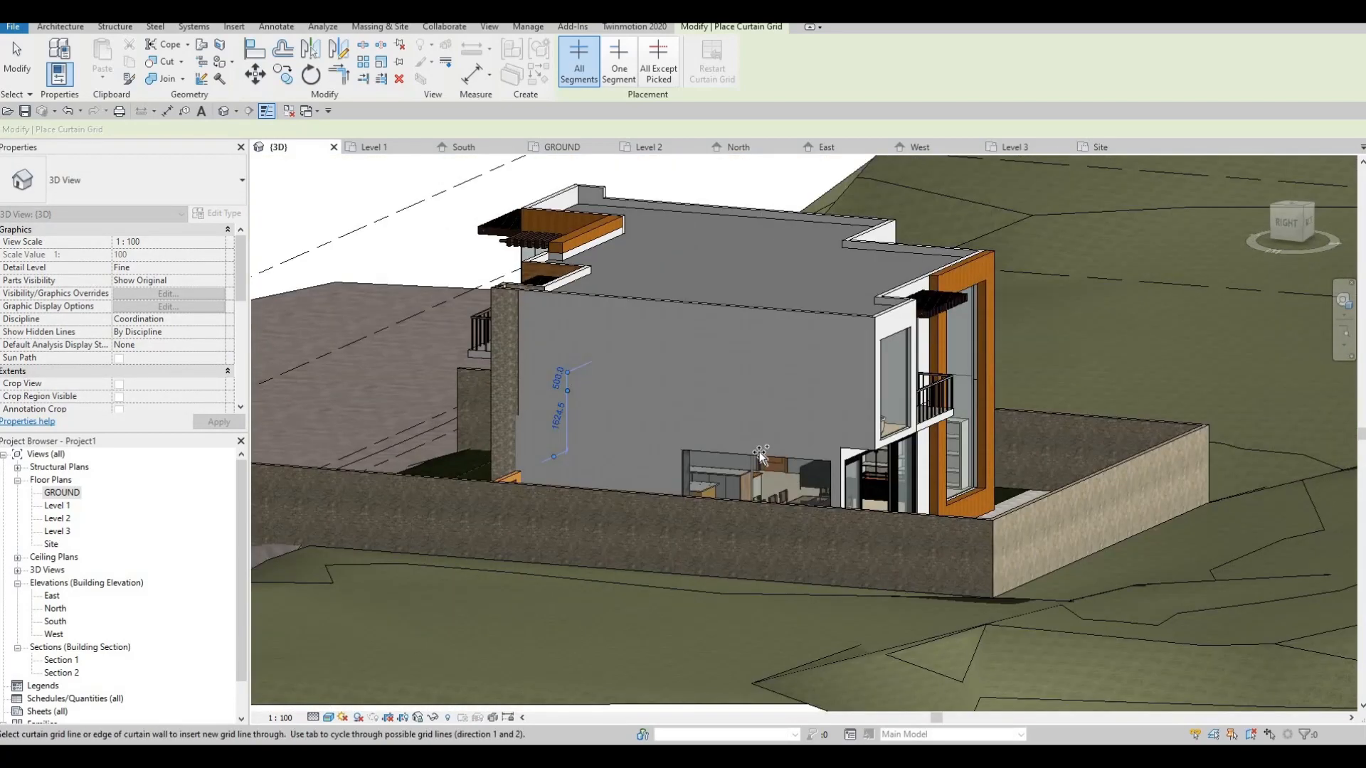
{"action": "scroll", "coordinate": [766, 533], "scroll_direction": "up", "scroll_amount": 1}
{"action": "middle_click_drag", "start_coordinate": [838, 291], "coordinate": [845, 348], "text": "shift"}
{"action": "middle_click_drag", "start_coordinate": [784, 531], "coordinate": [802, 336]}
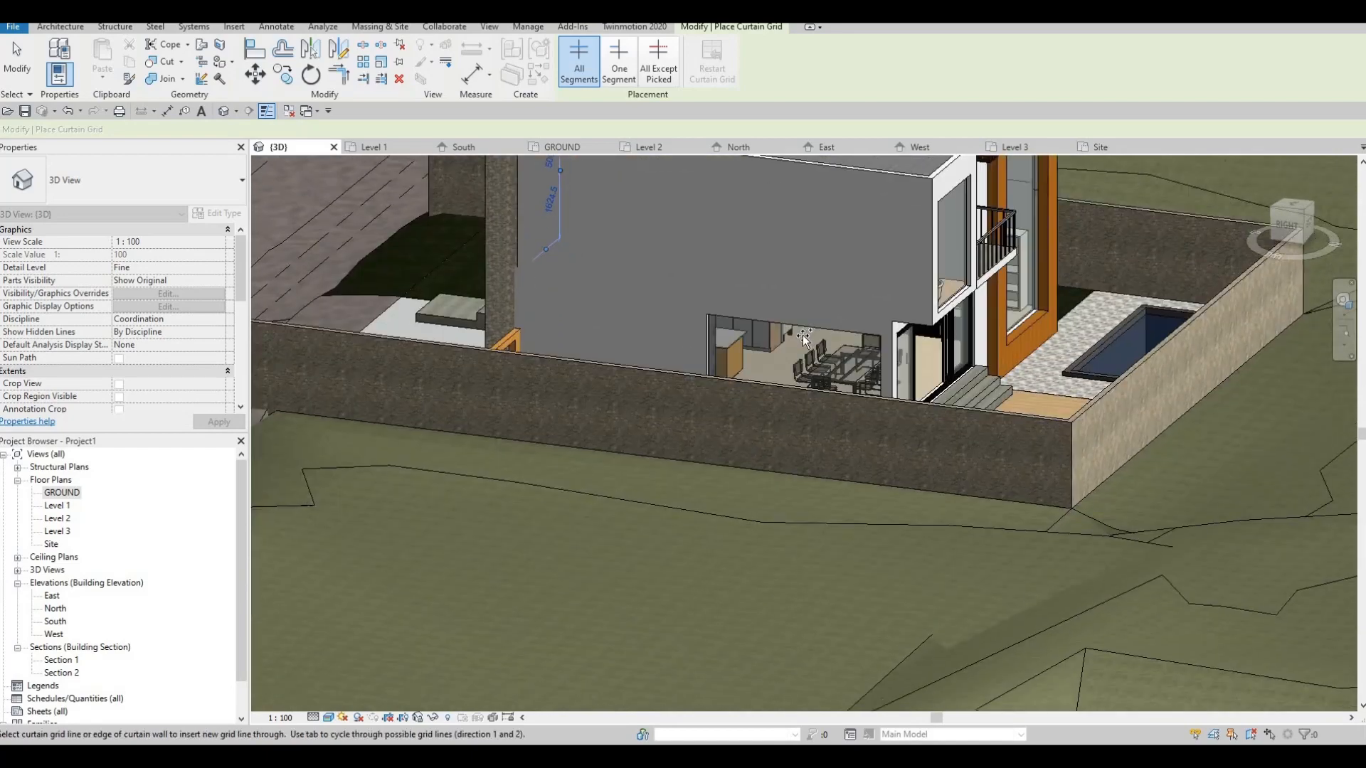
{"action": "scroll", "coordinate": [802, 336], "scroll_direction": "up", "scroll_amount": 2}
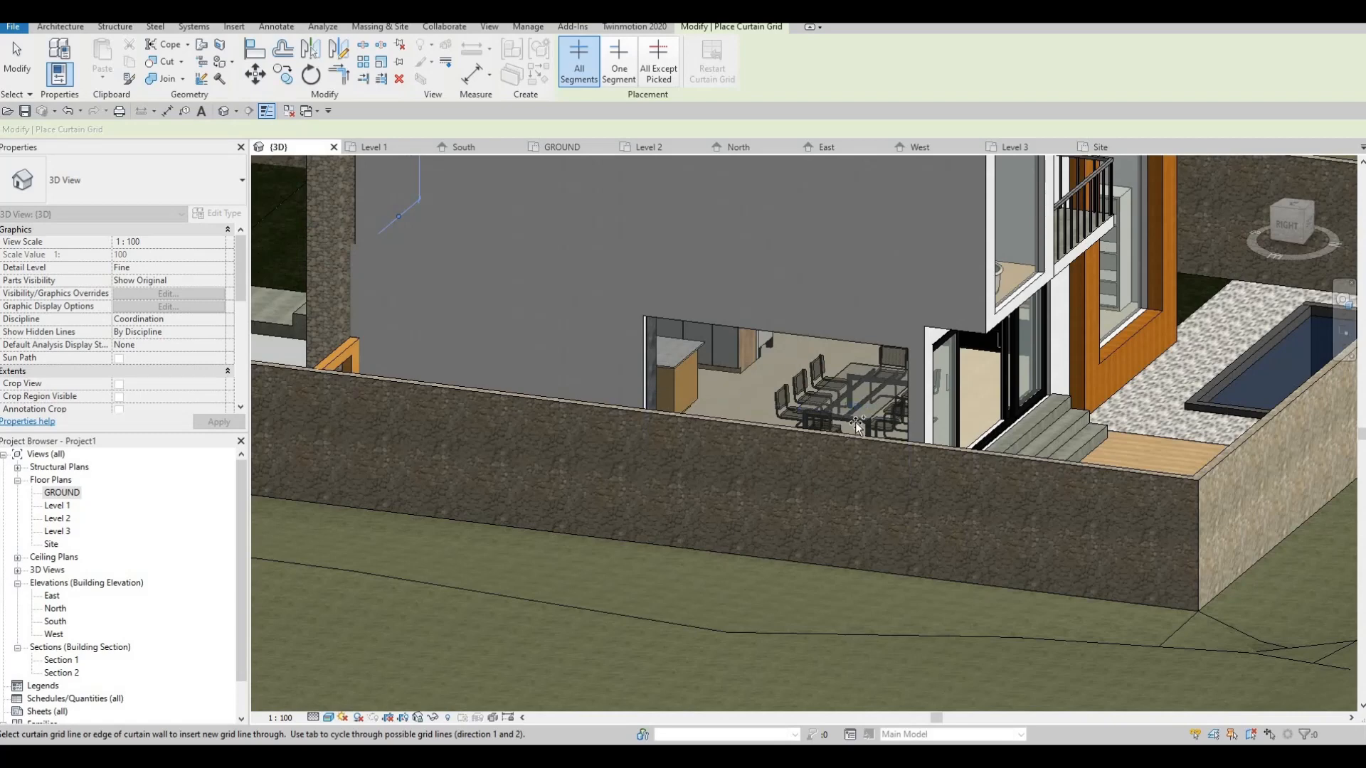
{"action": "scroll", "coordinate": [851, 420], "scroll_direction": "up", "scroll_amount": 1}
{"action": "middle_click_drag", "start_coordinate": [852, 420], "coordinate": [983, 385], "text": "shift"}
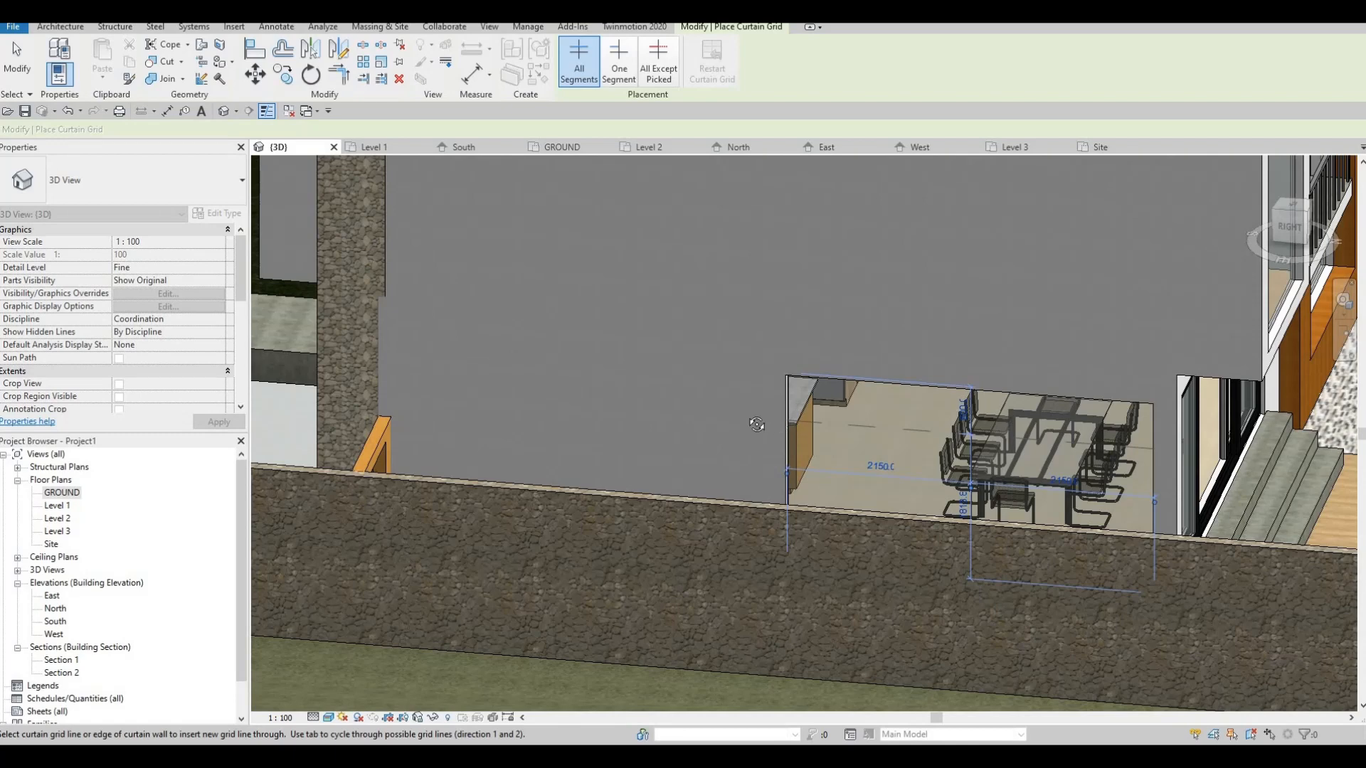
{"action": "middle_click_drag", "start_coordinate": [756, 424], "coordinate": [780, 402], "text": "shift"}
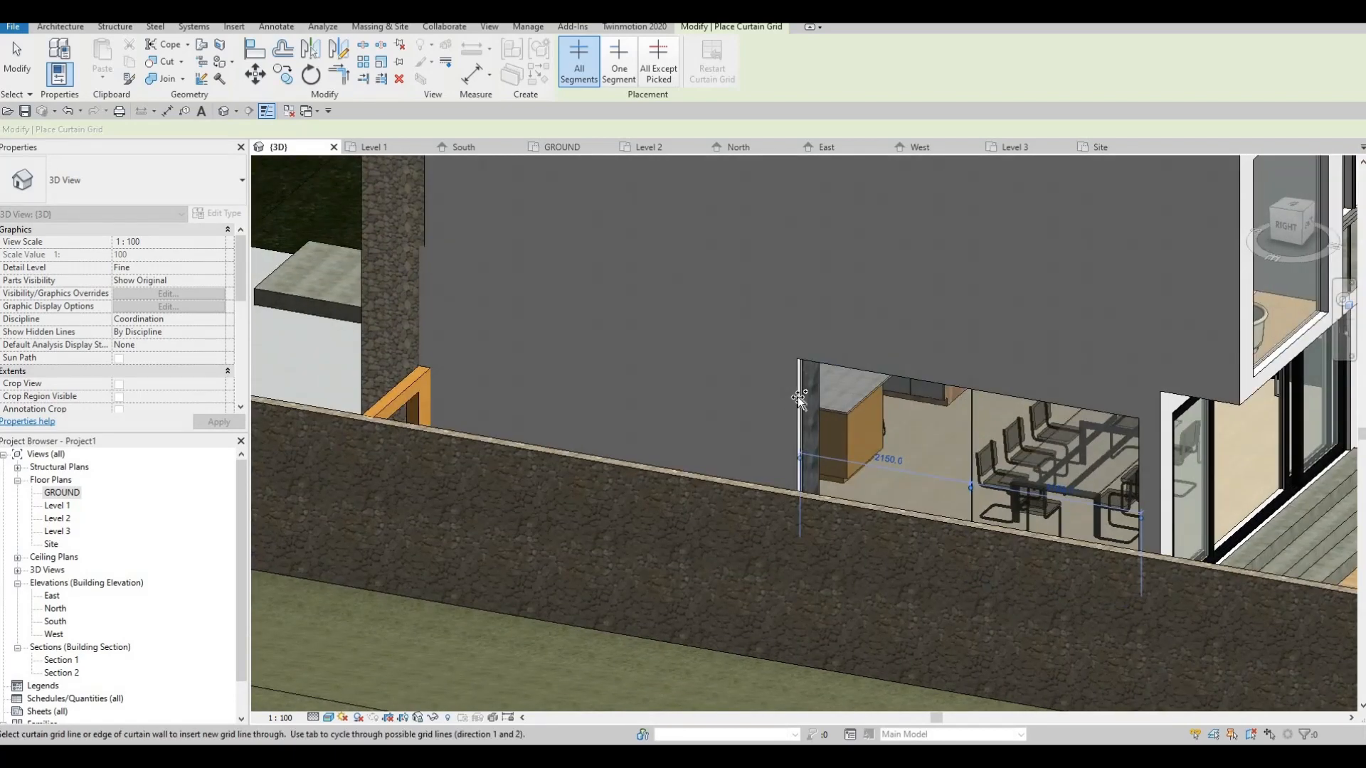
{"action": "left_click", "coordinate": [904, 371]}
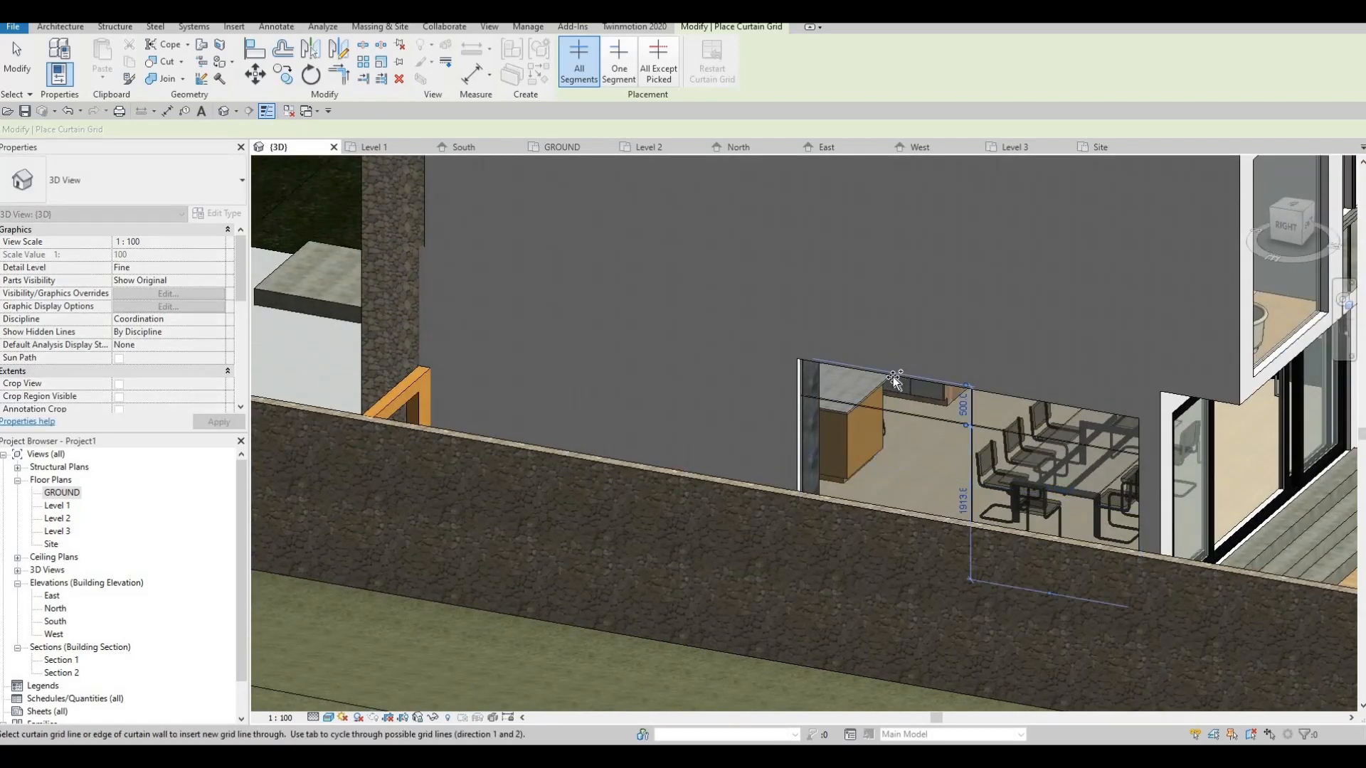
{"action": "left_click", "coordinate": [894, 377]}
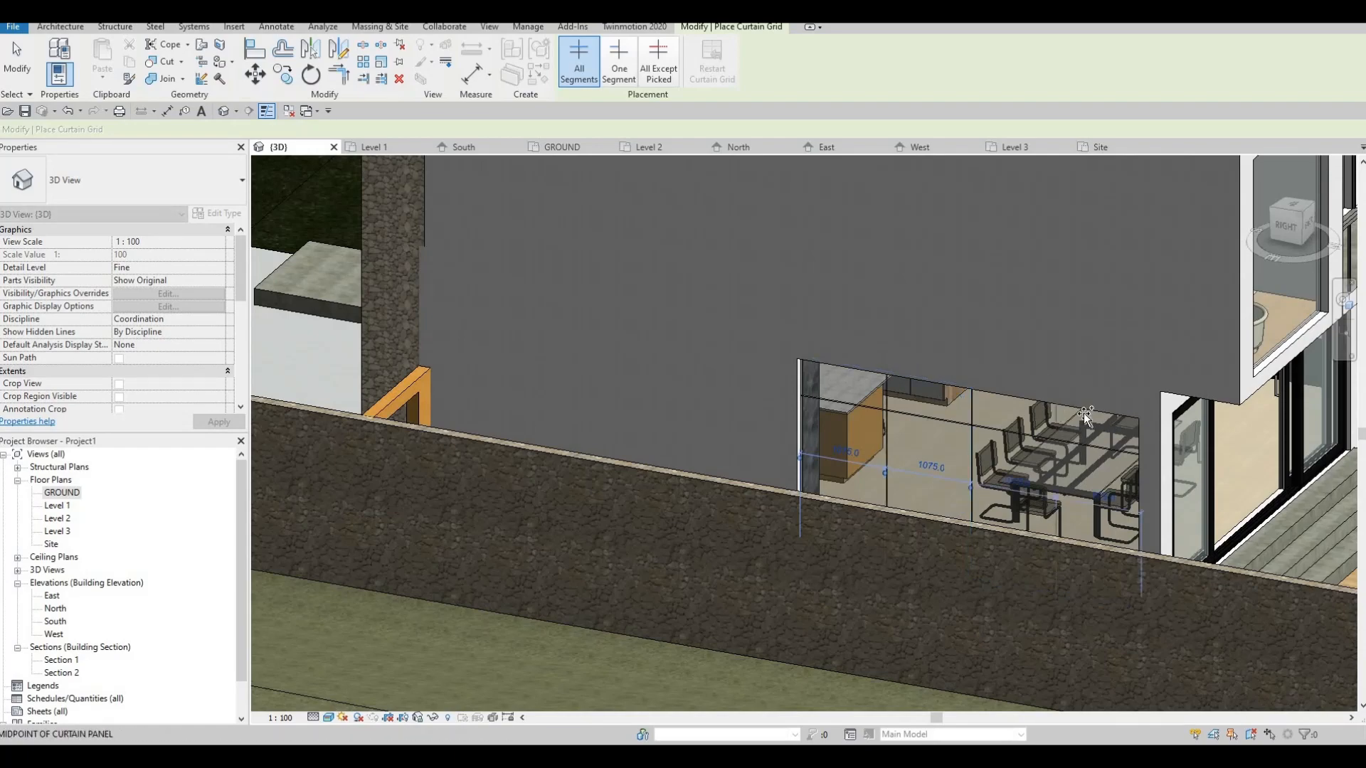
- Add a horizontal grid line 500 mm below the top and a central vertical one to the bathroom window and rear balcony glazing
{"action": "middle_click_drag", "start_coordinate": [1083, 412], "coordinate": [590, 328], "text": "shift"}
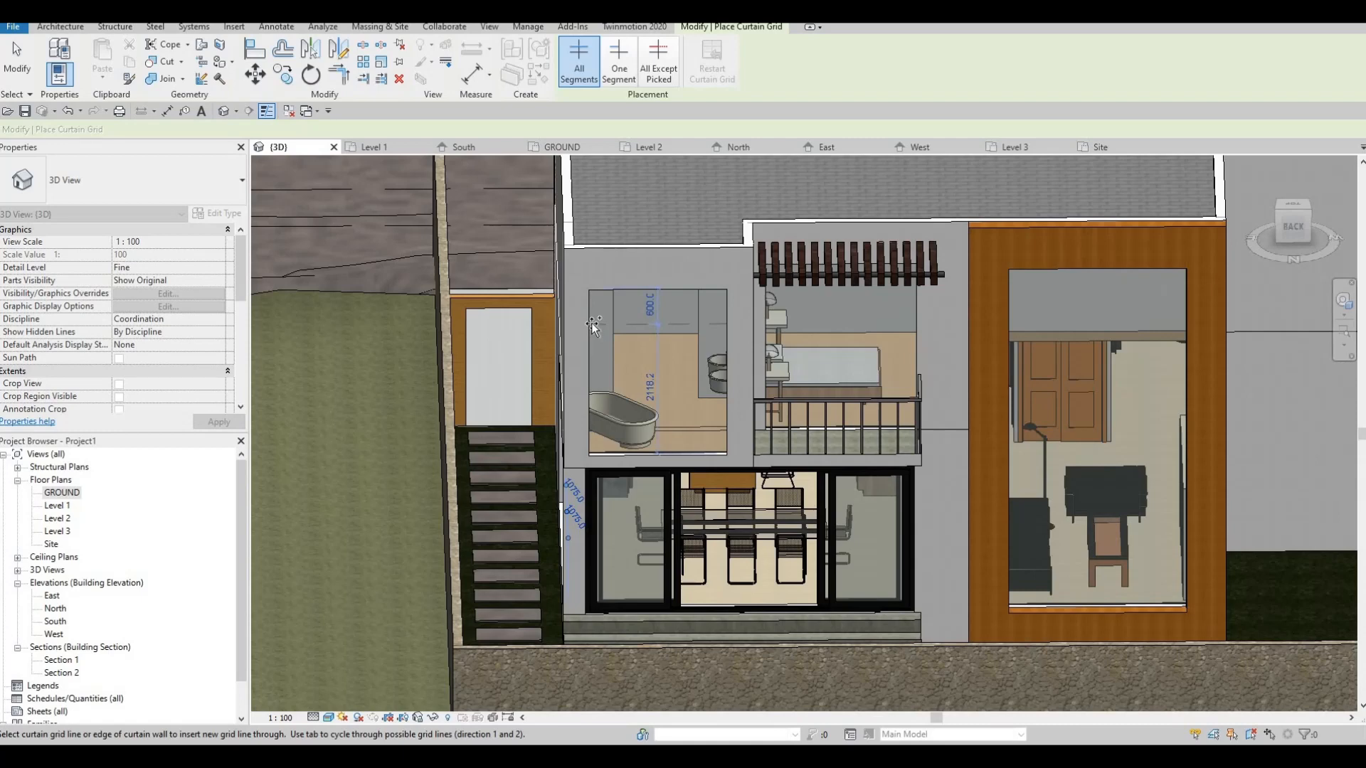
{"action": "left_click", "coordinate": [663, 303]}
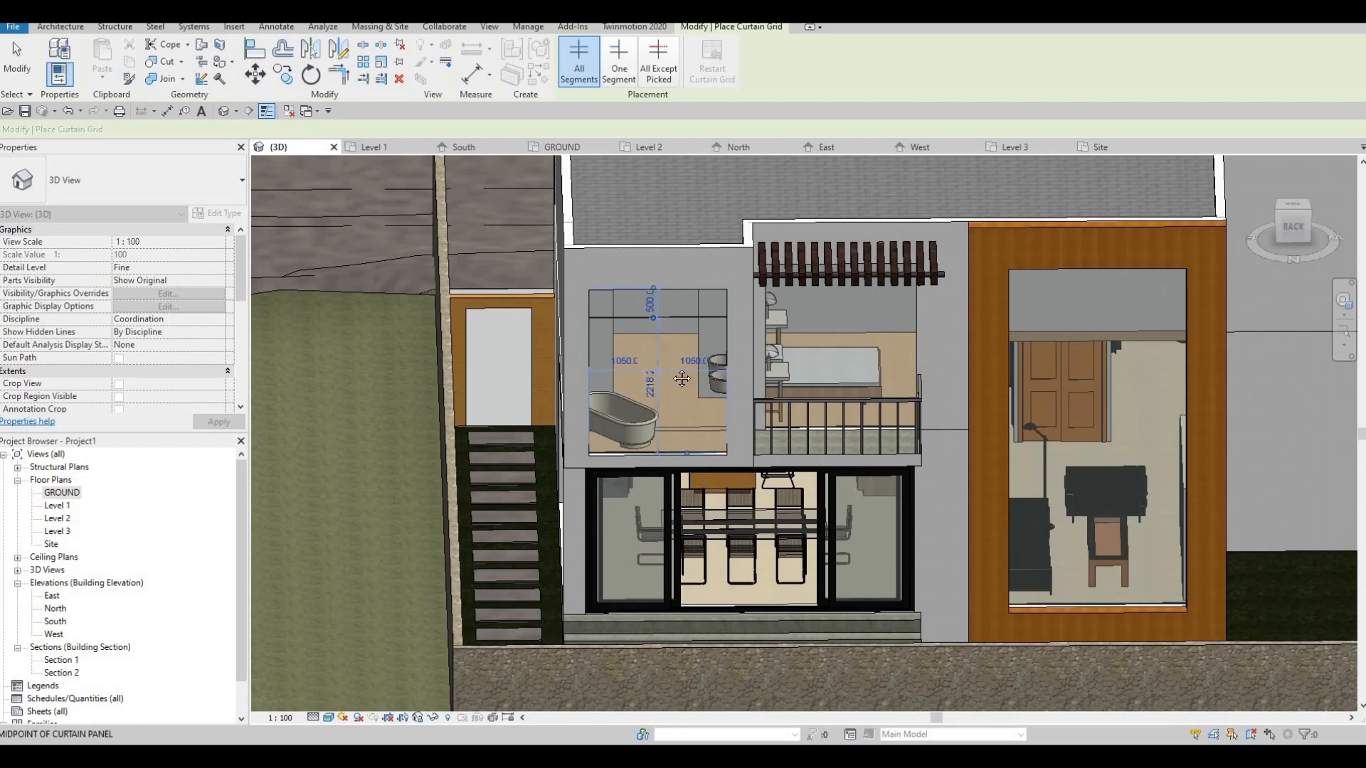
{"action": "middle_click_drag", "start_coordinate": [682, 379], "coordinate": [685, 244], "text": "shift"}
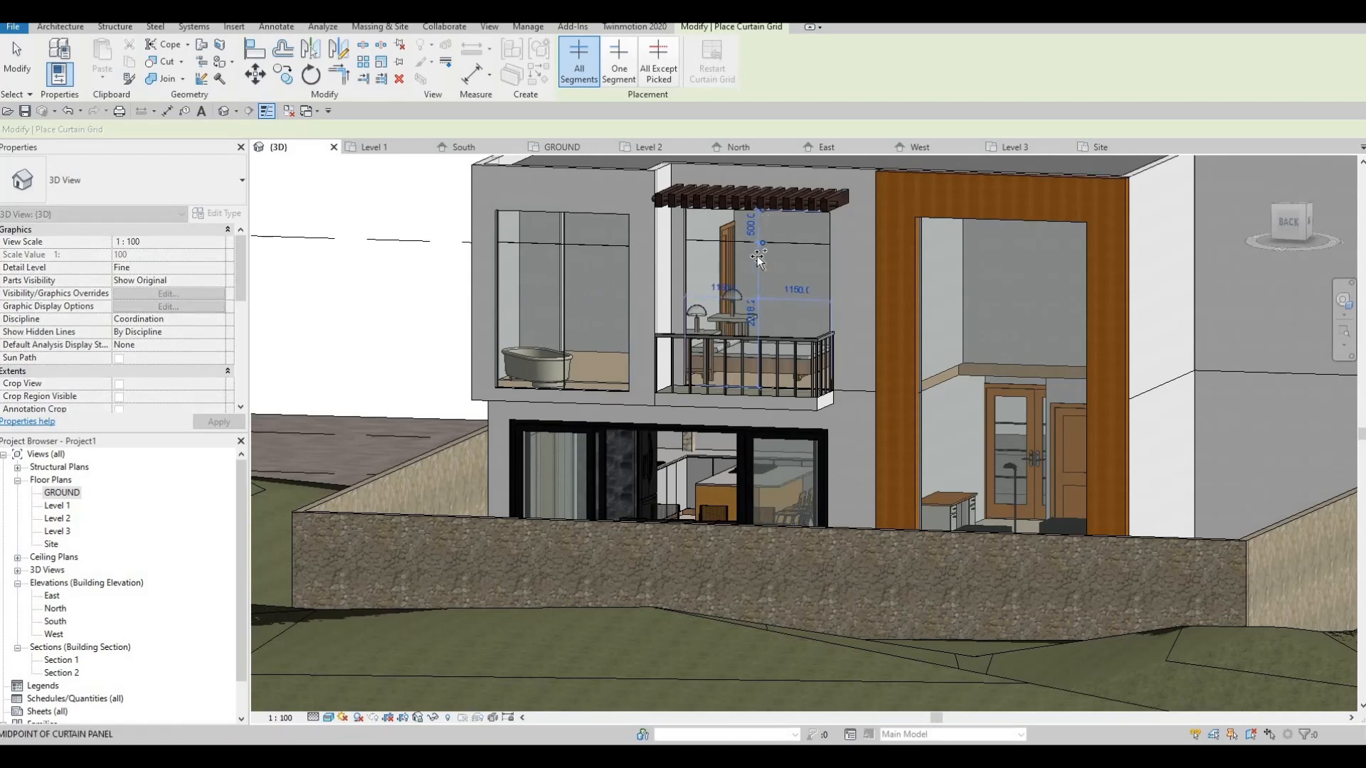
{"action": "middle_click_drag", "start_coordinate": [800, 221], "coordinate": [760, 214], "text": "shift"}
{"action": "key", "text": "Escape"}
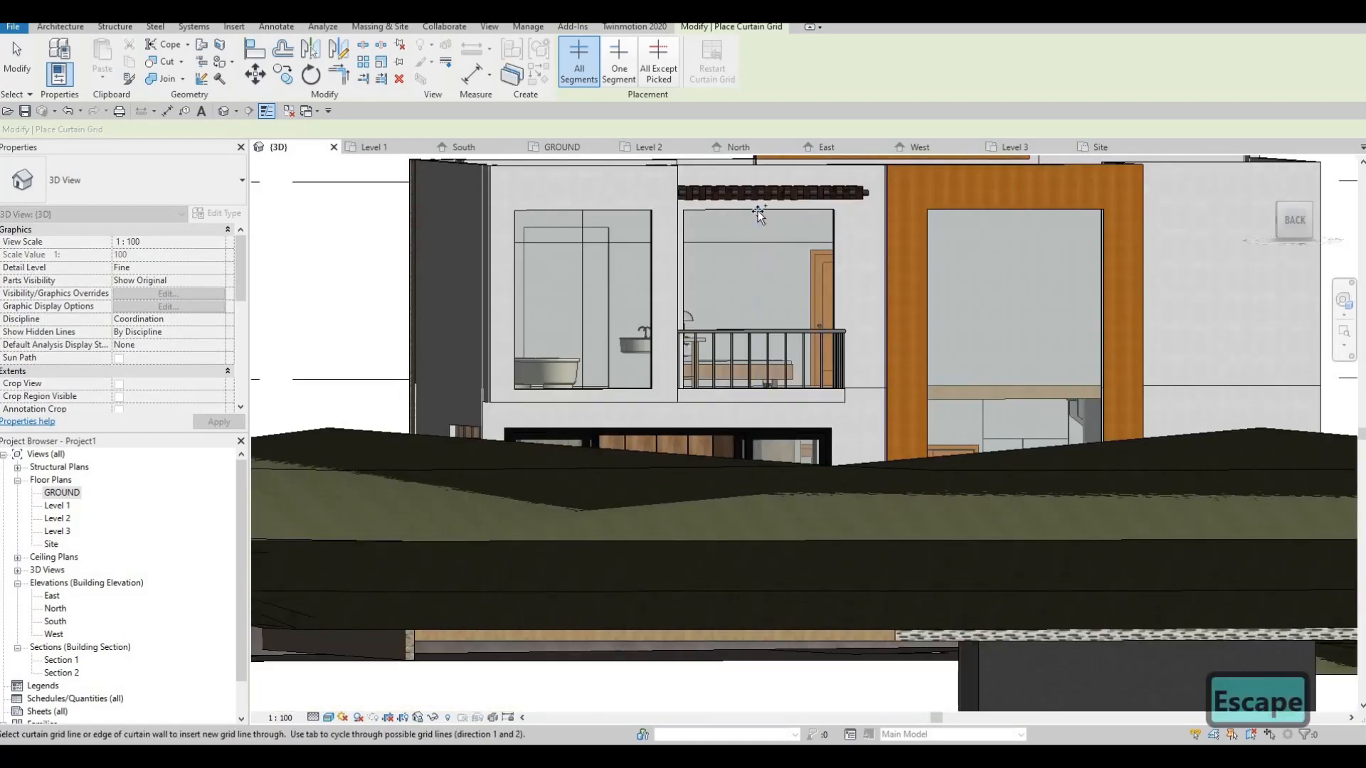
{"action": "left_click", "coordinate": [733, 263]}
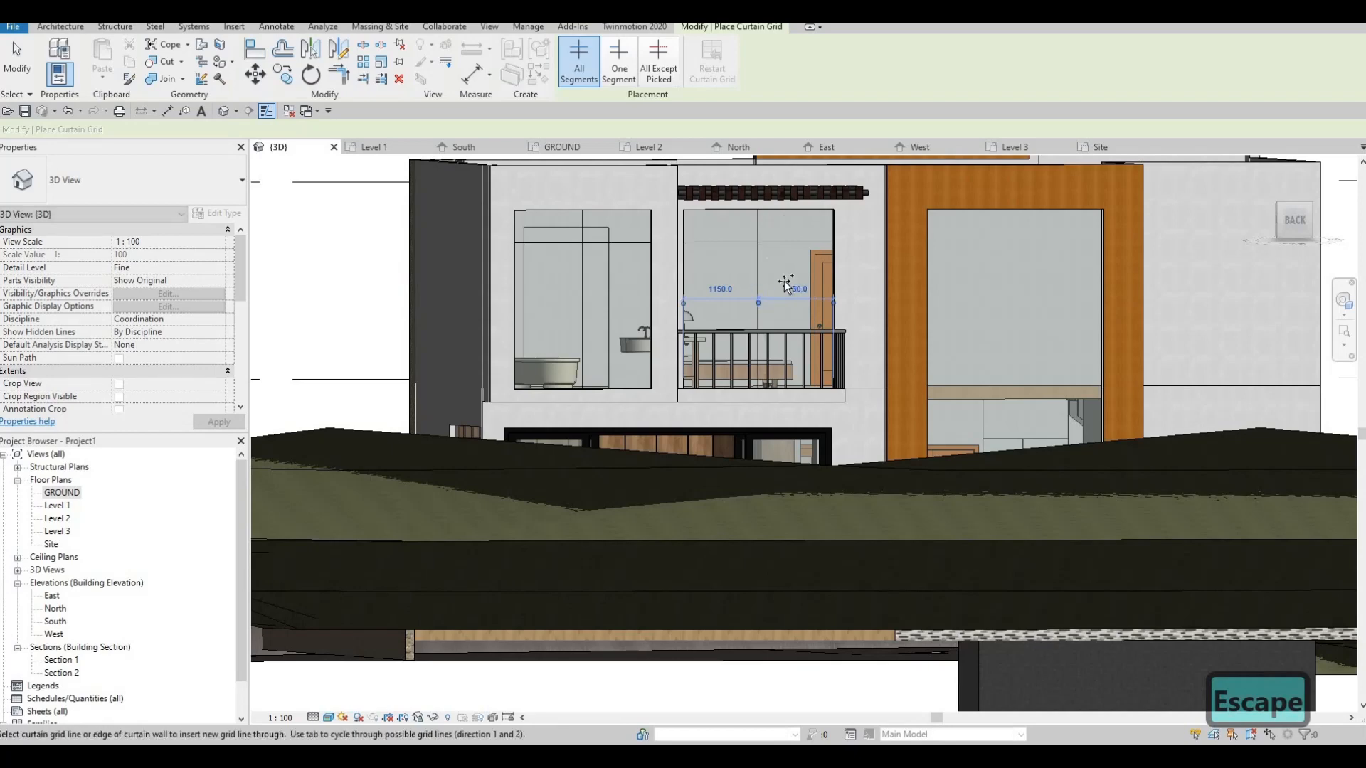
- Divide the tall wood-framed rear glazing with vertical grid lines at thirds and four horizontal ones, the lowest 500 mm above its base
{"action": "scroll", "coordinate": [786, 296], "scroll_direction": "down", "scroll_amount": 1}
{"action": "middle_click_drag", "start_coordinate": [996, 379], "coordinate": [728, 195]}
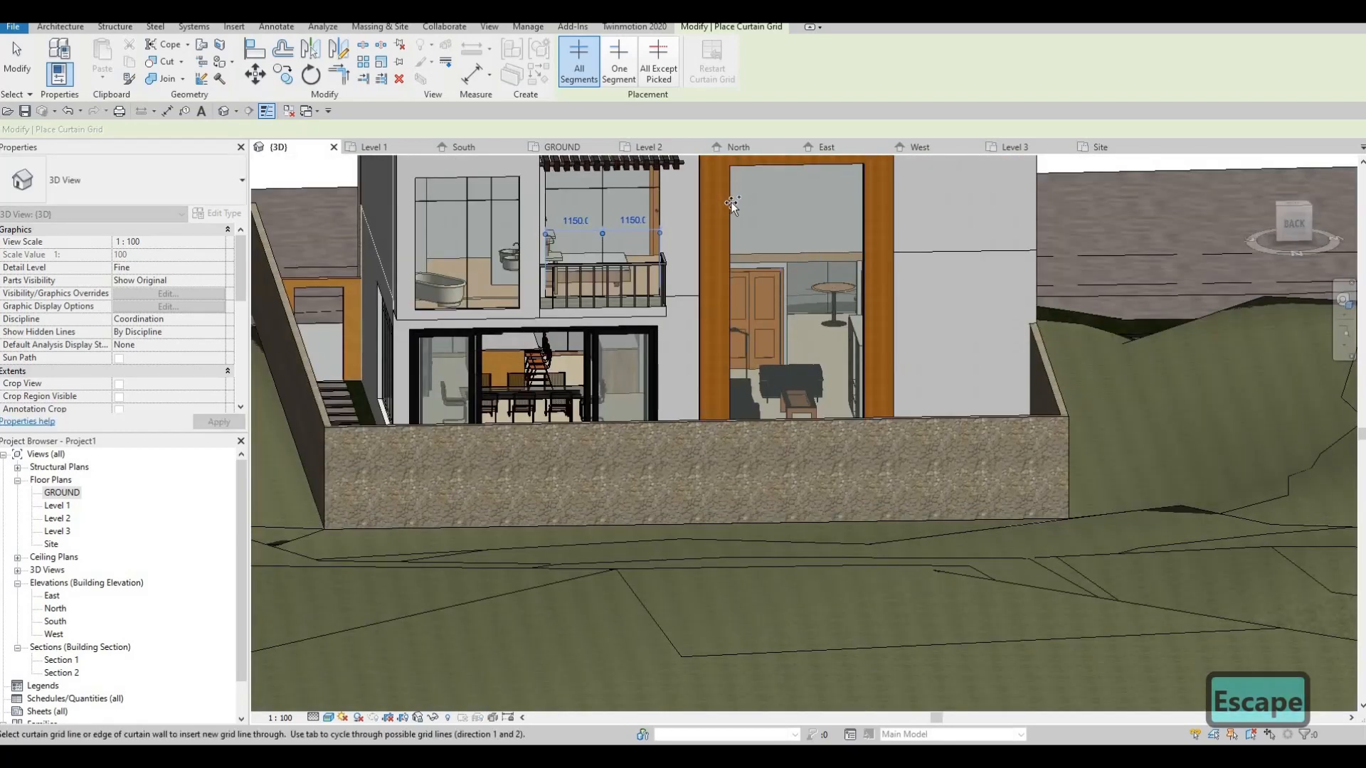
{"action": "left_click", "coordinate": [774, 165]}
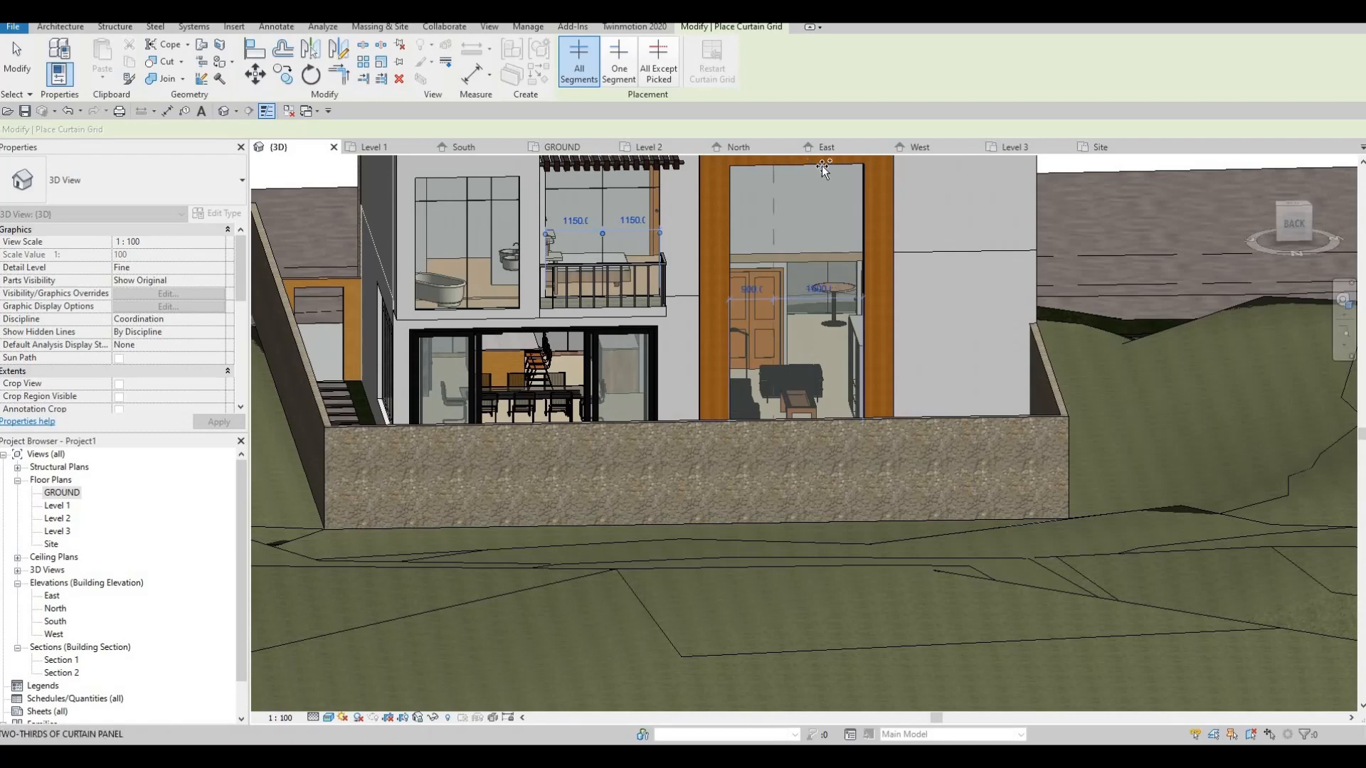
{"action": "left_click", "coordinate": [822, 165]}
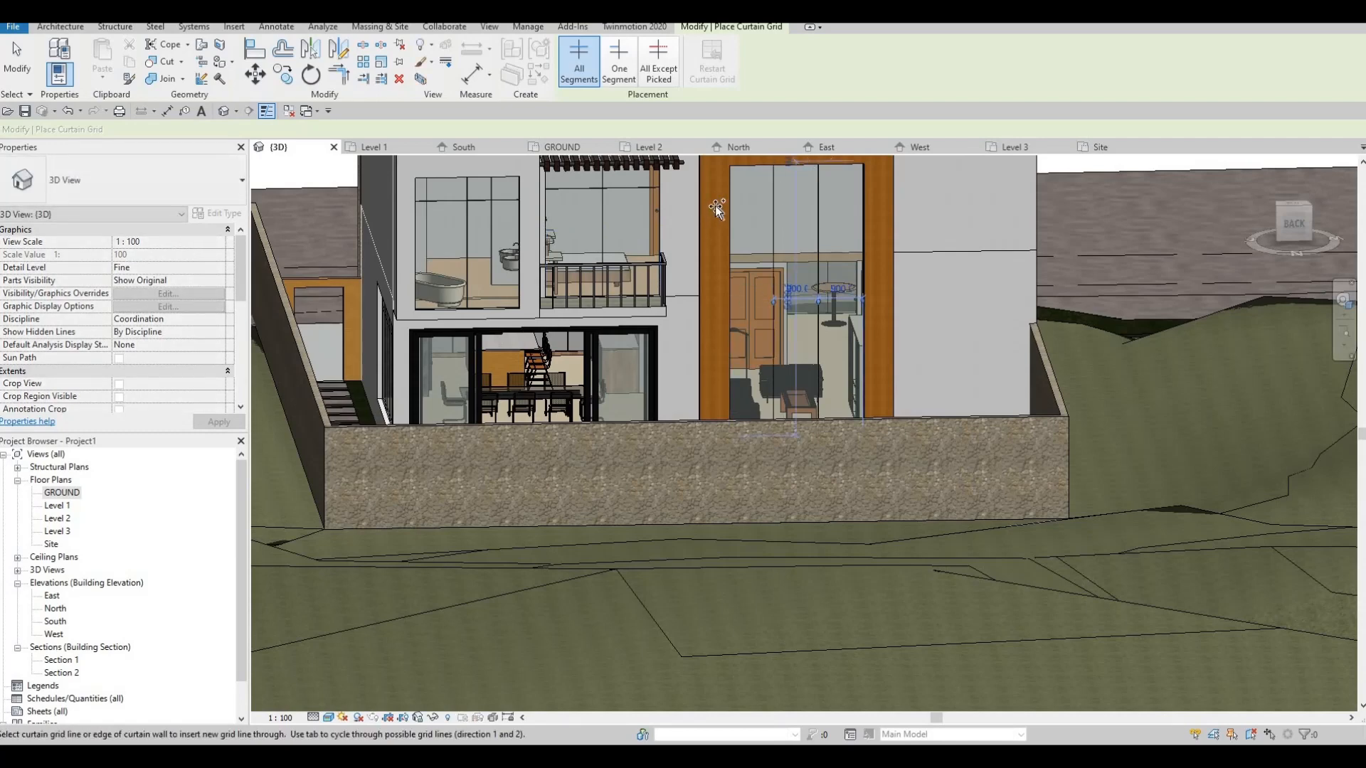
{"action": "middle_click_drag", "start_coordinate": [730, 214], "coordinate": [735, 256], "text": "shift"}
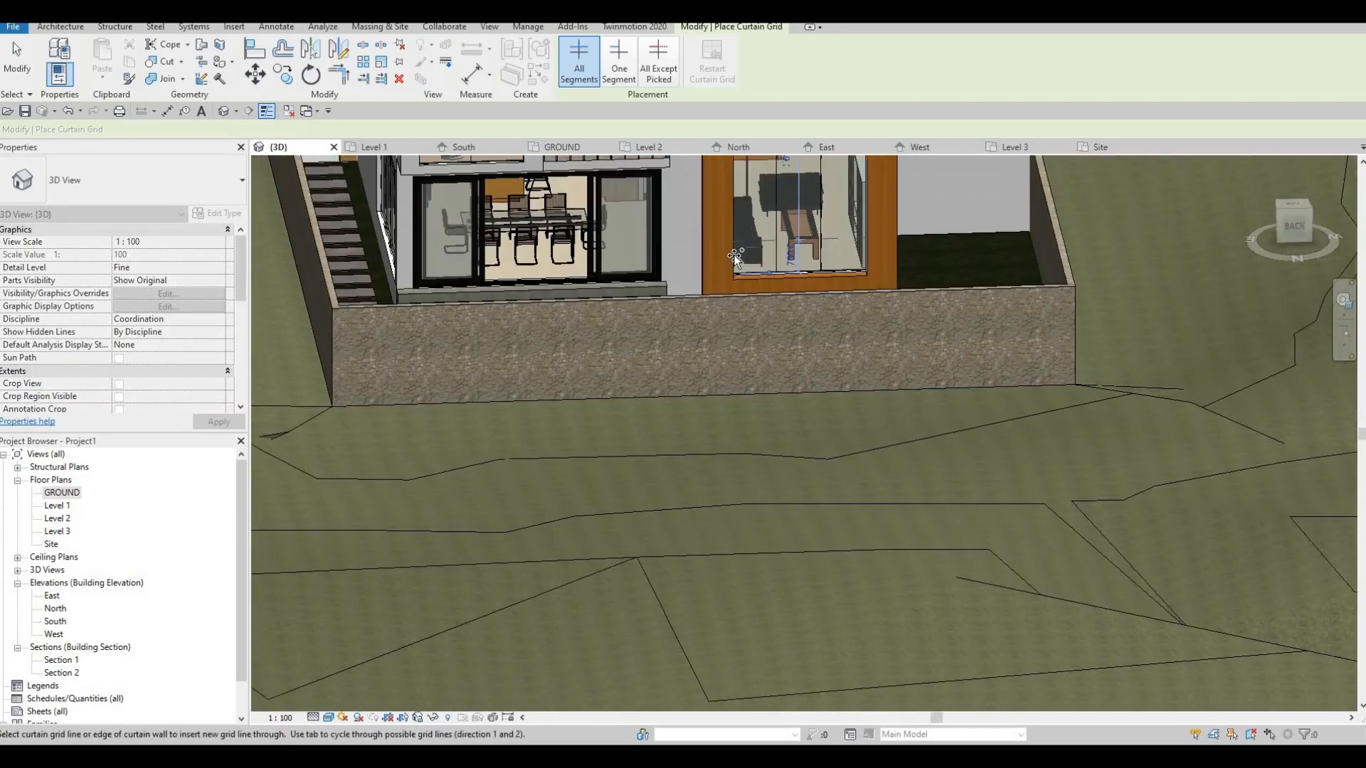
{"action": "scroll", "coordinate": [733, 254], "scroll_direction": "up", "scroll_amount": 2}
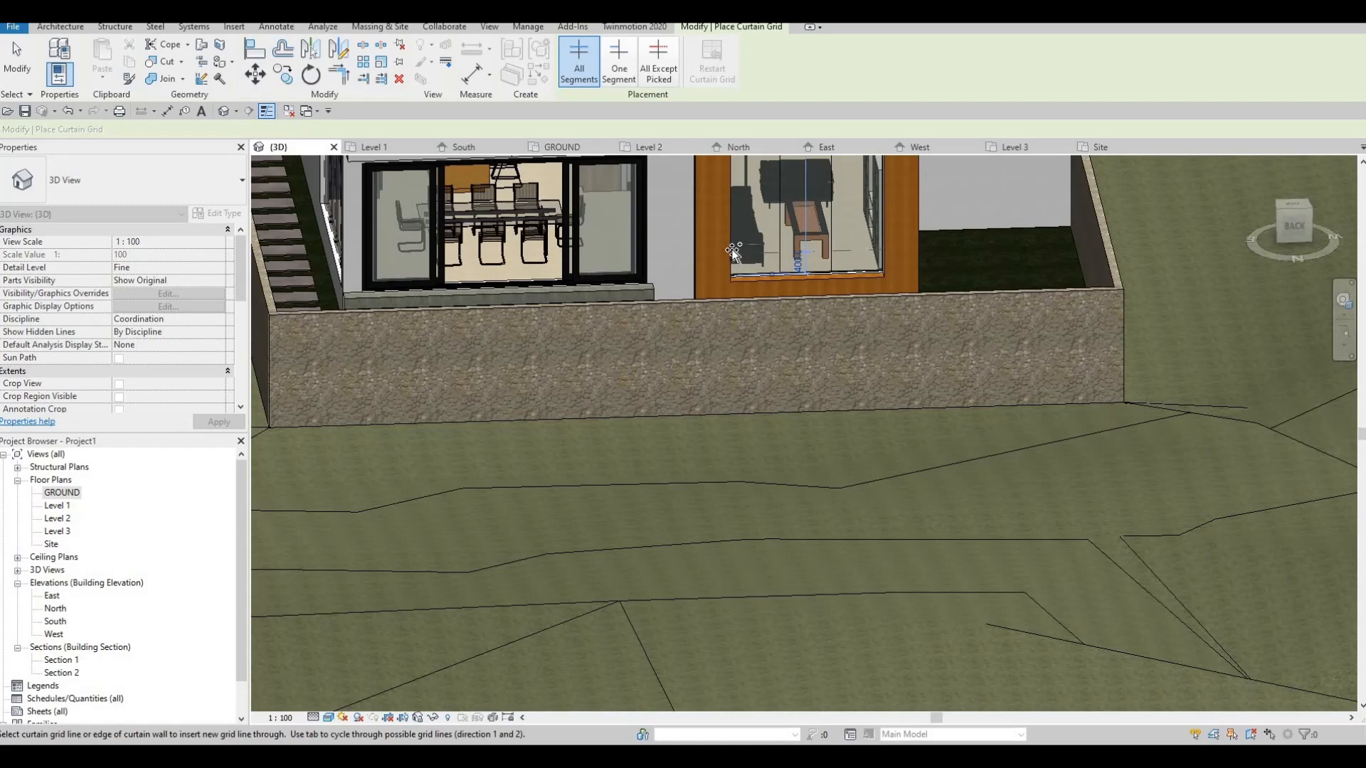
{"action": "middle_click_drag", "start_coordinate": [733, 253], "coordinate": [723, 302], "text": "shift"}
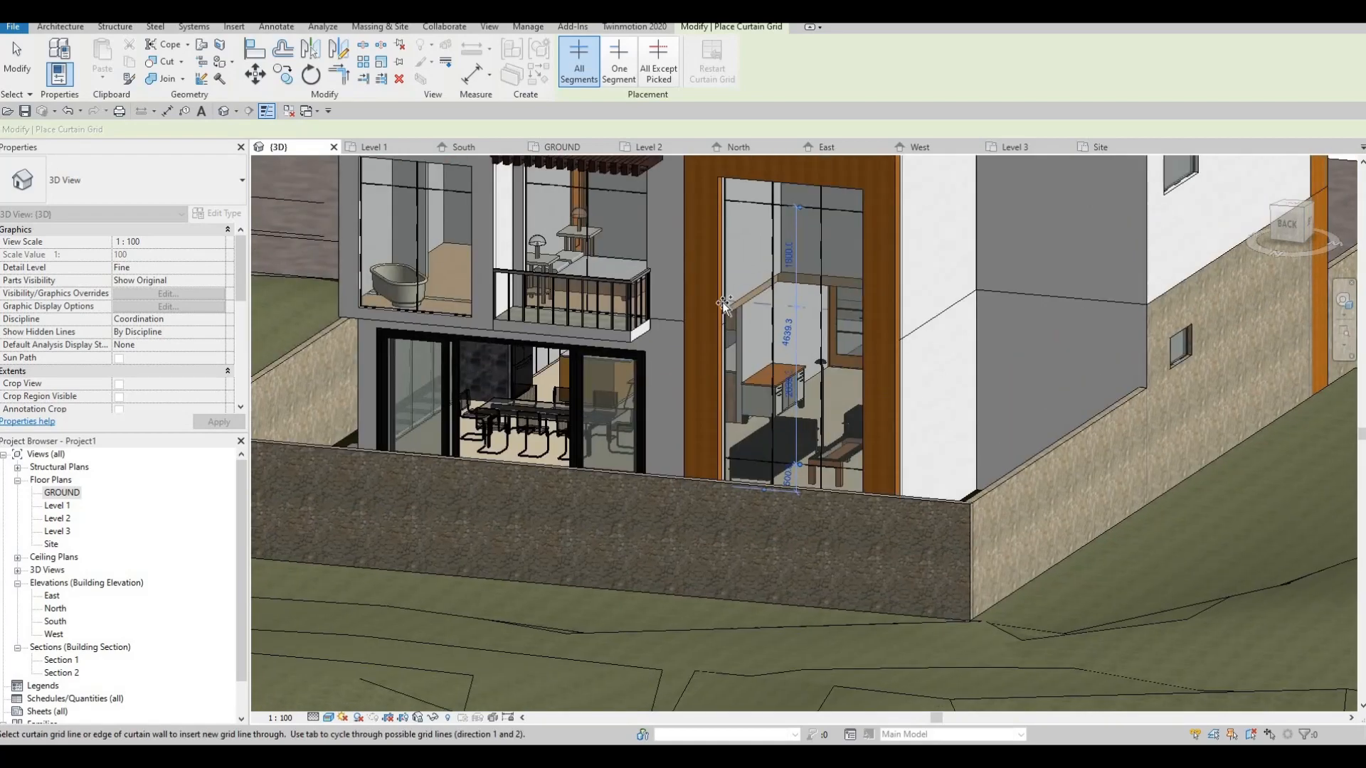
{"action": "left_click", "coordinate": [724, 375]}
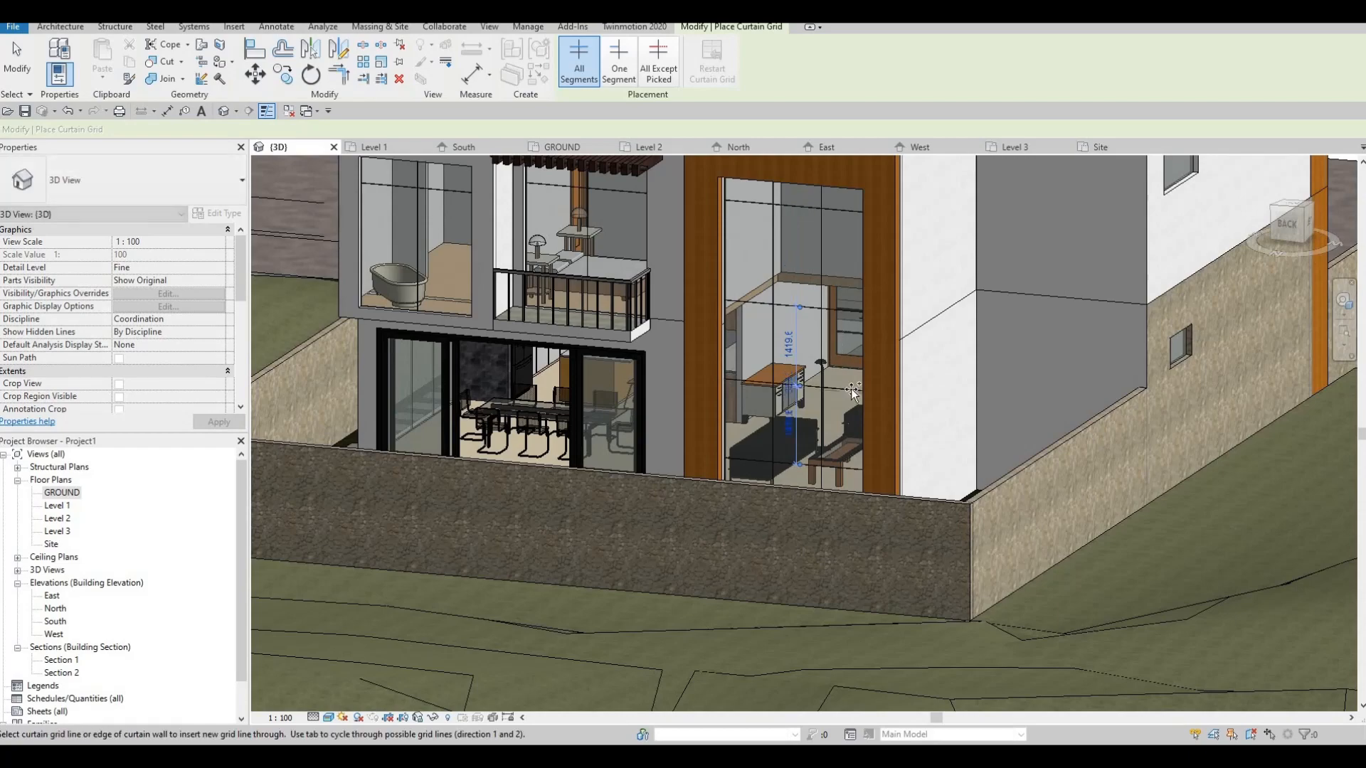
- Move the second horizontal grid line from the top of the tall rear glazing to 1500 mm above the line beneath it
{"action": "middle_click_drag", "start_coordinate": [851, 388], "coordinate": [784, 408], "text": "shift"}
{"action": "key", "text": "Escape"}
{"action": "key", "text": "Escape"}
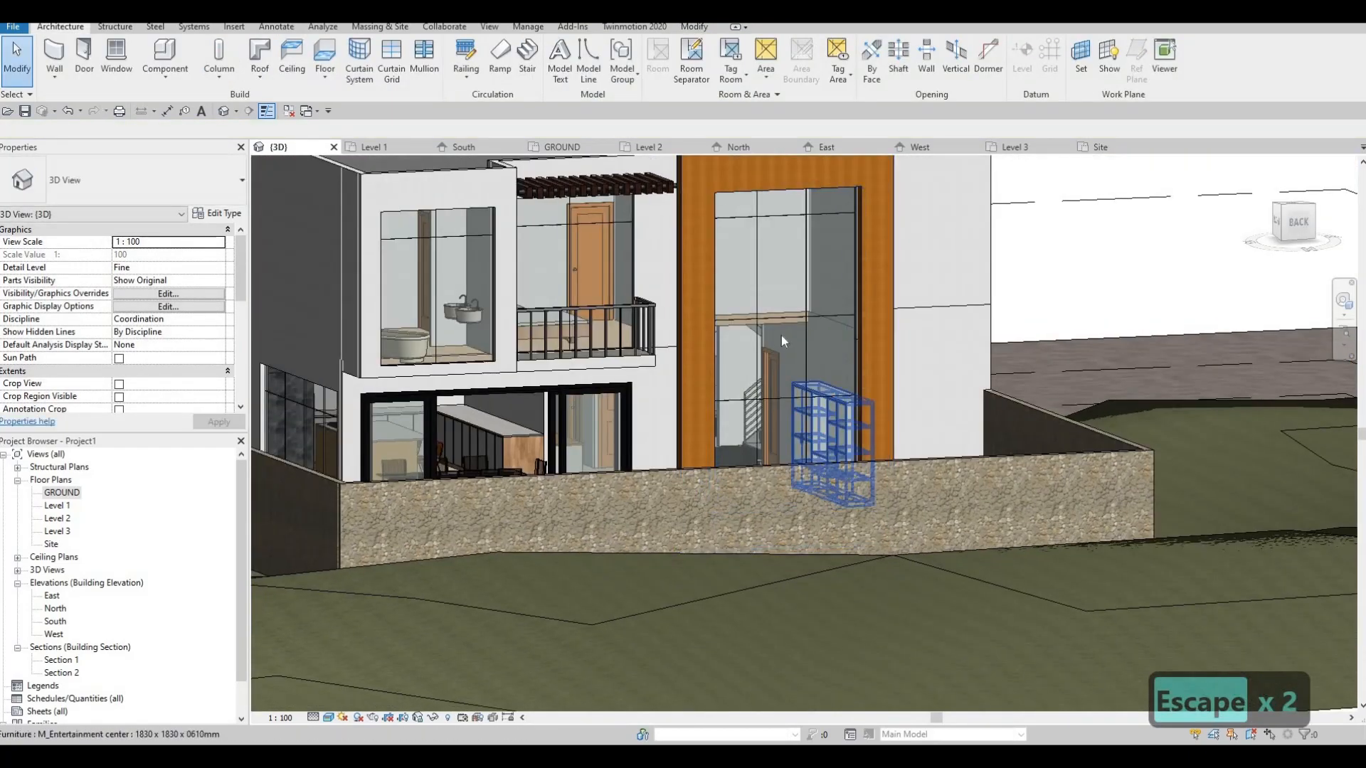
{"action": "left_click", "coordinate": [776, 316]}
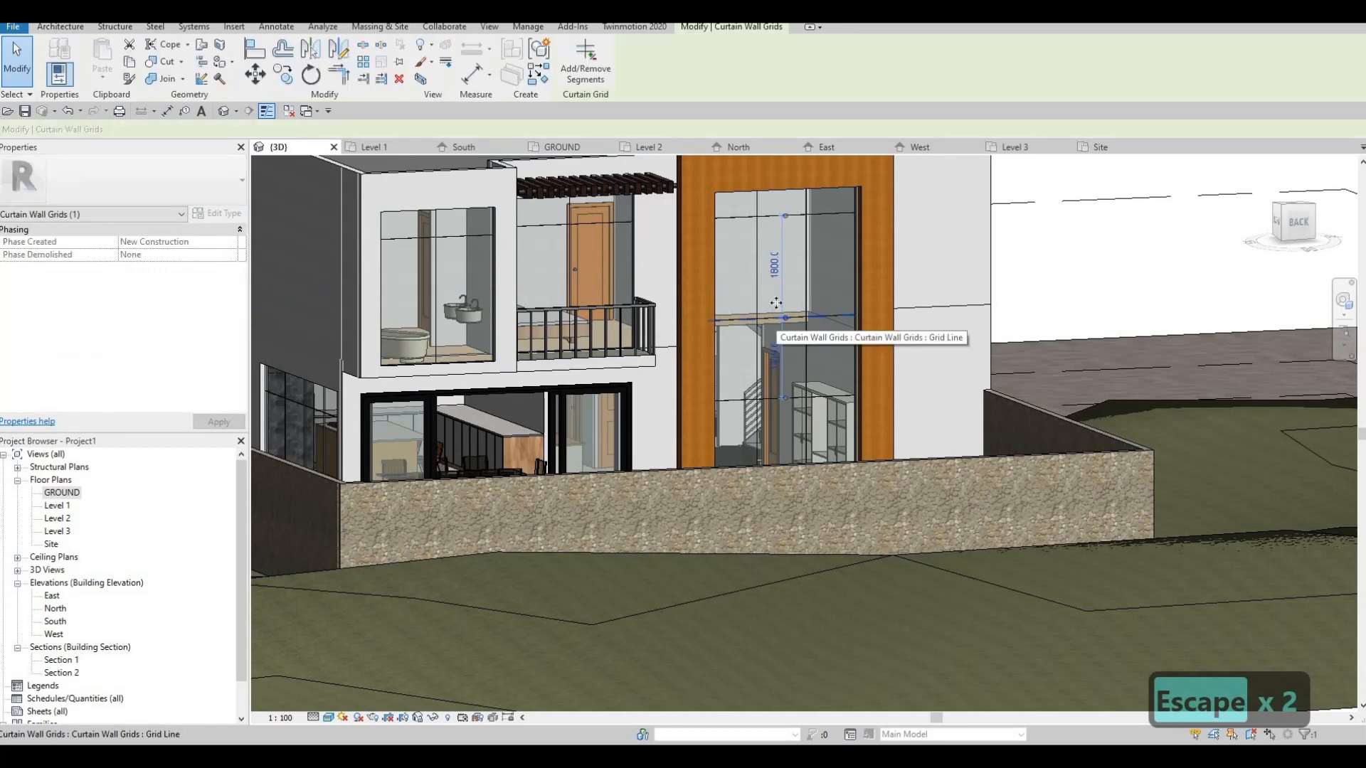
{"action": "left_click_drag", "start_coordinate": [775, 315], "coordinate": [784, 299]}
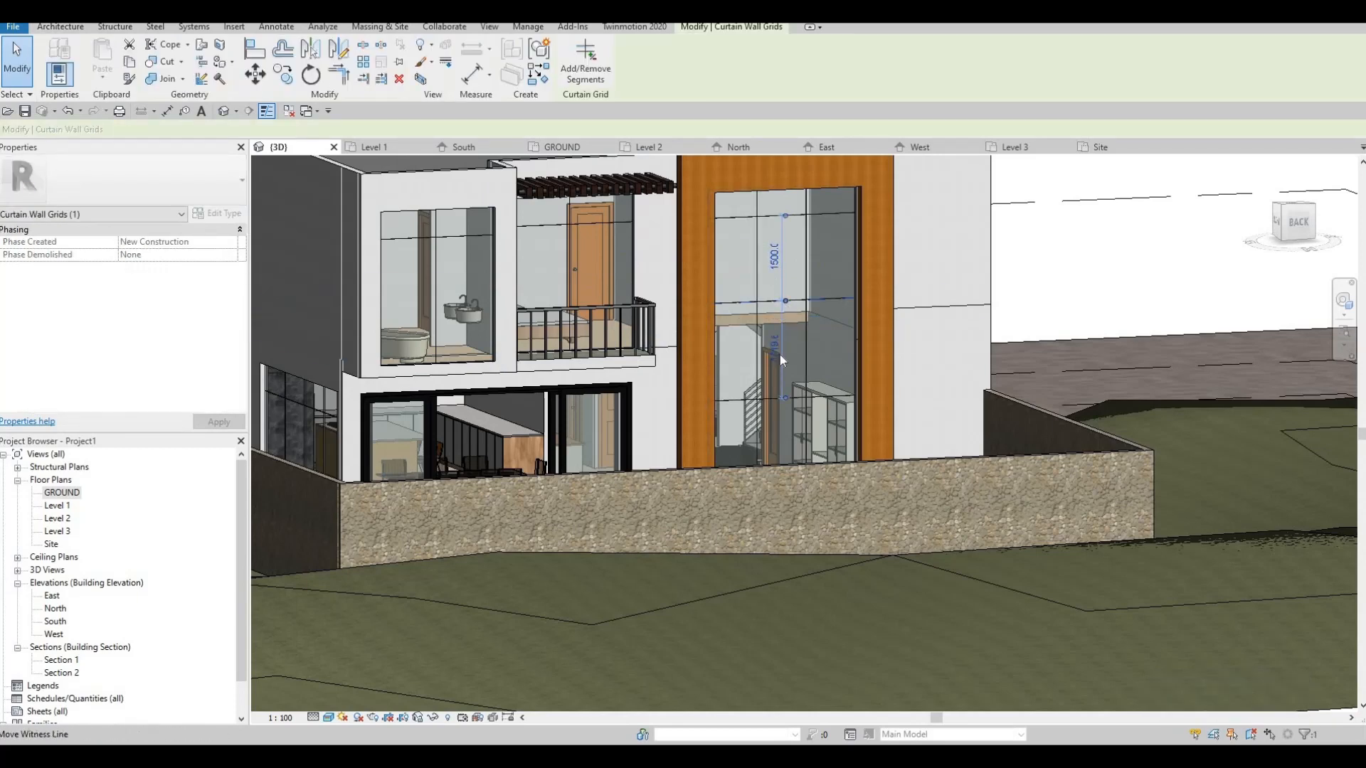
{"action": "middle_click_drag", "start_coordinate": [755, 383], "coordinate": [765, 357], "text": "shift"}
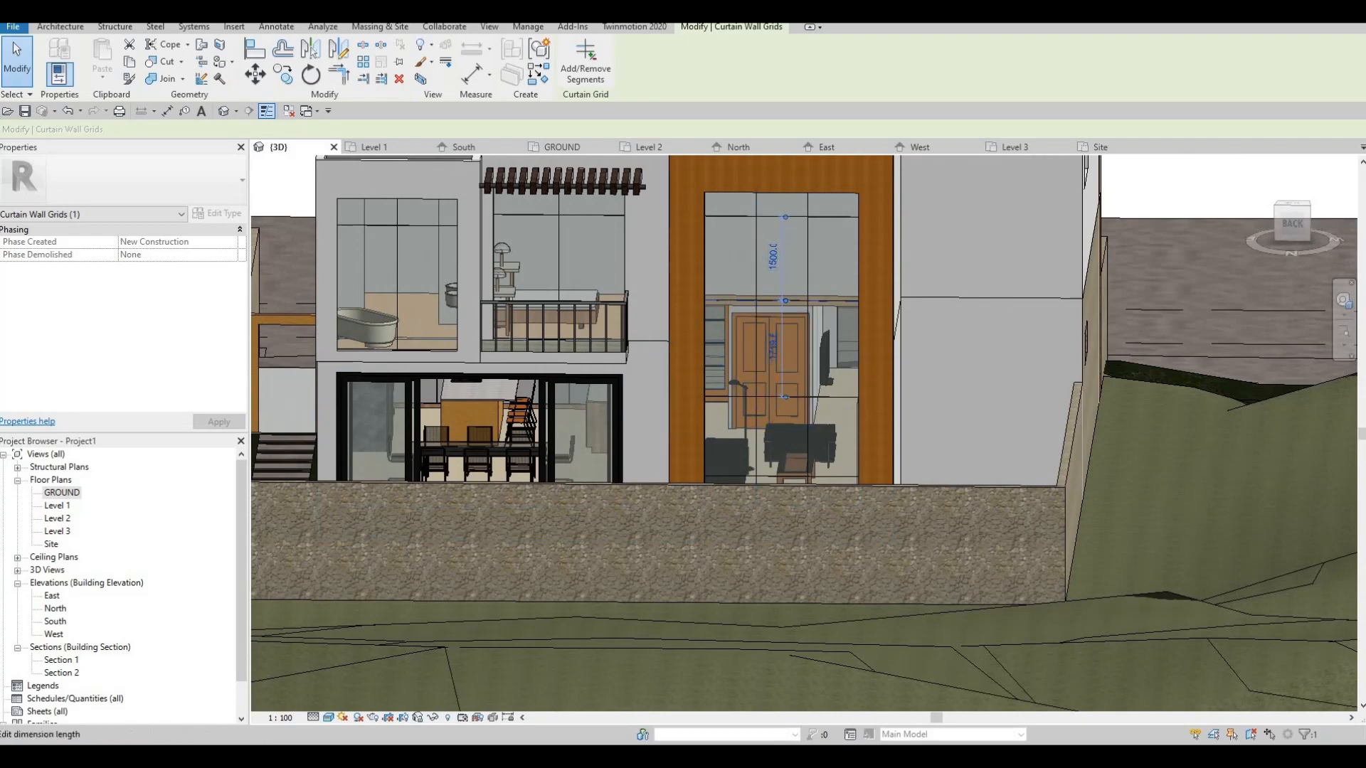
{"action": "left_click", "coordinate": [773, 347]}
{"action": "type", "text": "1500"}
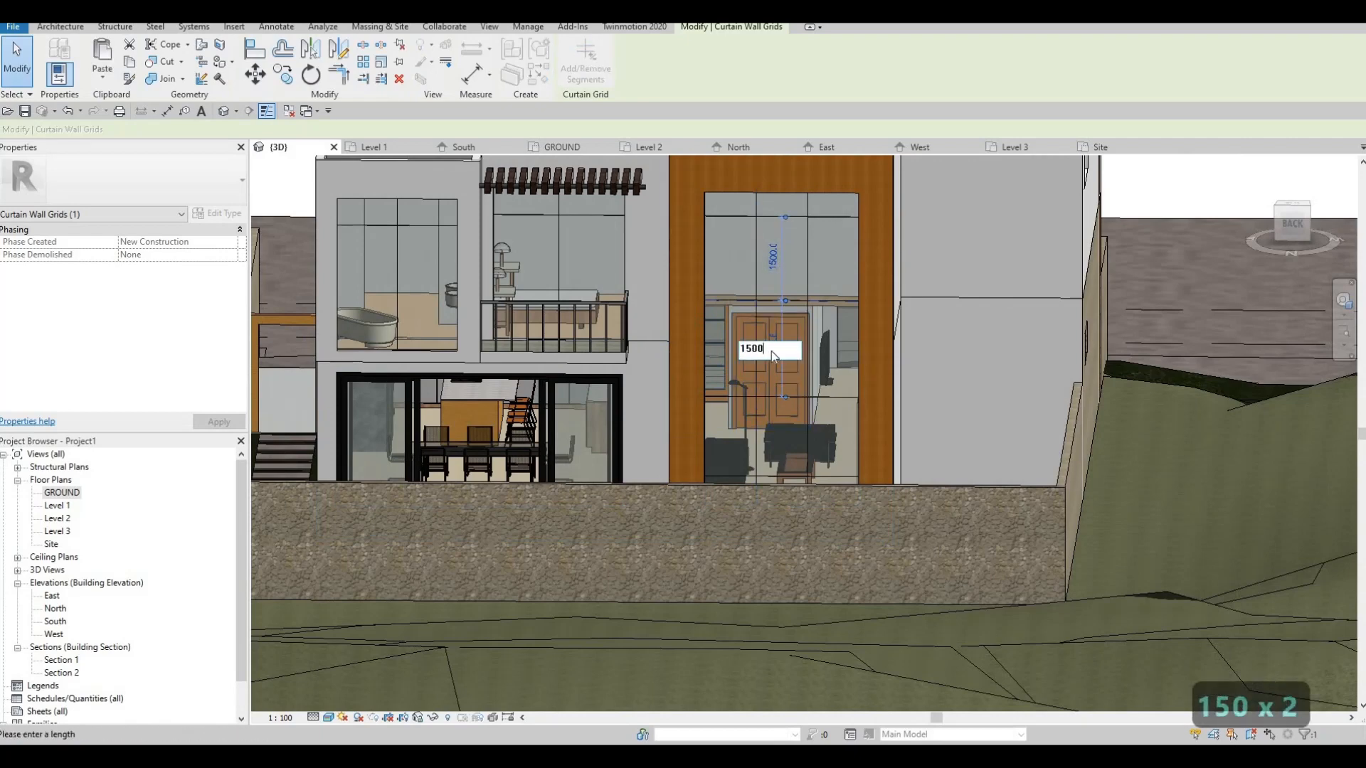
{"action": "key", "text": "Return"}
{"action": "middle_click_drag", "start_coordinate": [712, 446], "coordinate": [810, 412], "text": "shift"}
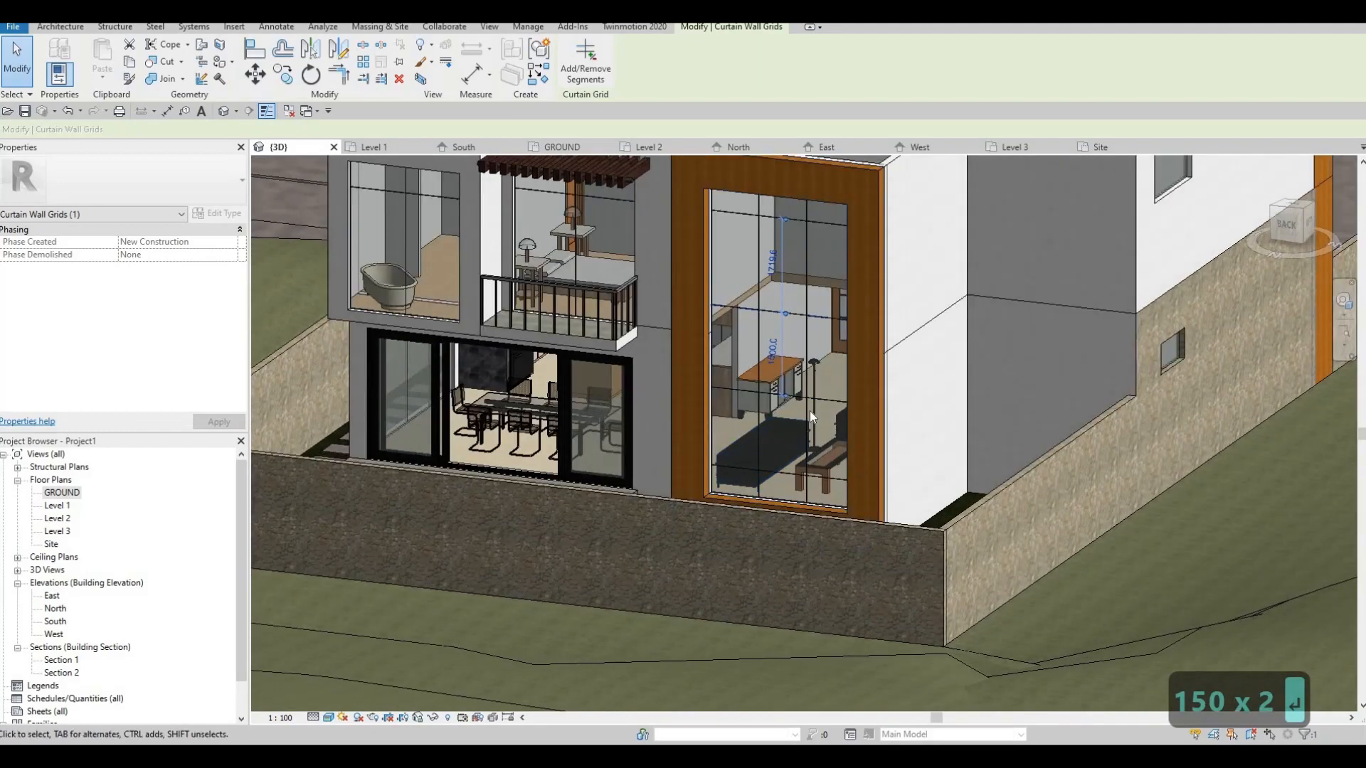
{"action": "key", "text": "Escape"}
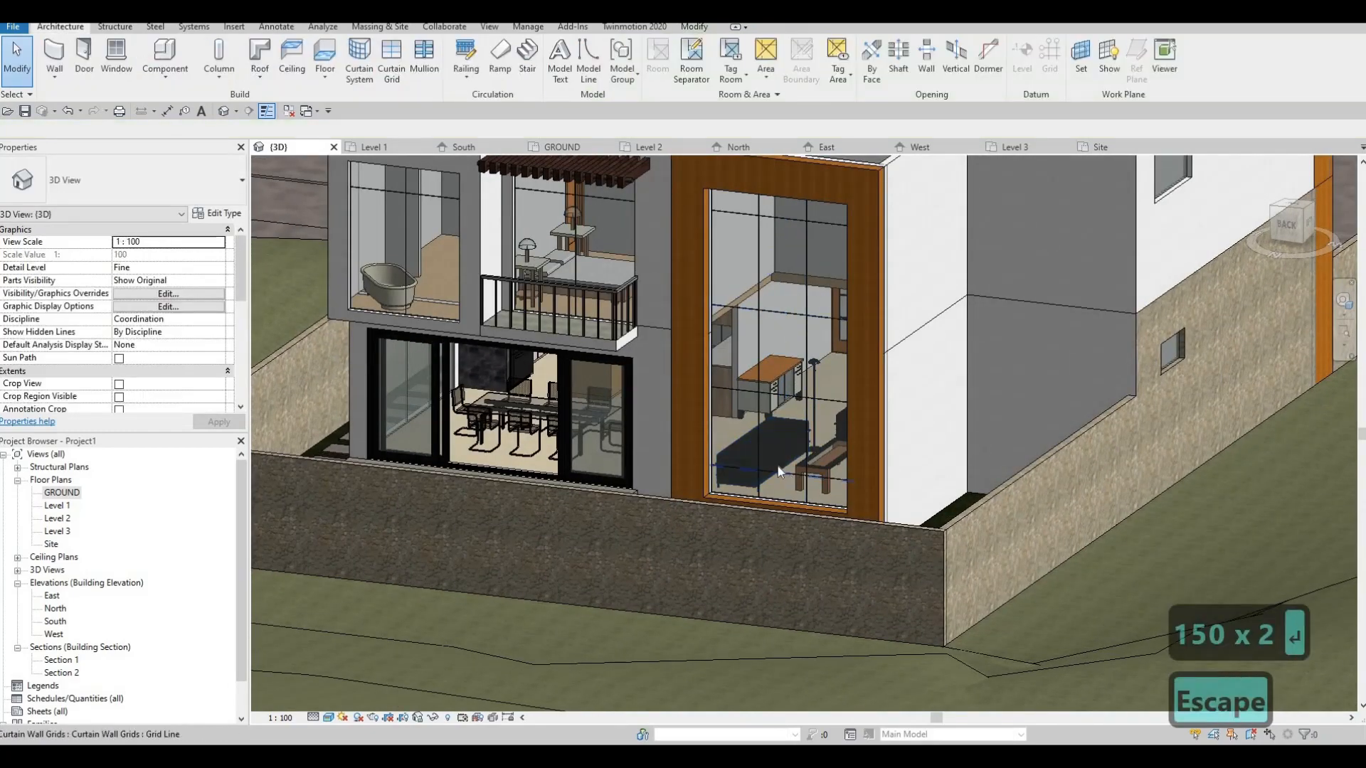
{"action": "left_click", "coordinate": [779, 467]}
{"action": "middle_click_drag", "start_coordinate": [773, 437], "coordinate": [775, 489], "text": "shift"}
{"action": "scroll", "coordinate": [776, 455], "scroll_direction": "up", "scroll_amount": 1}
{"action": "left_click", "coordinate": [777, 427]}
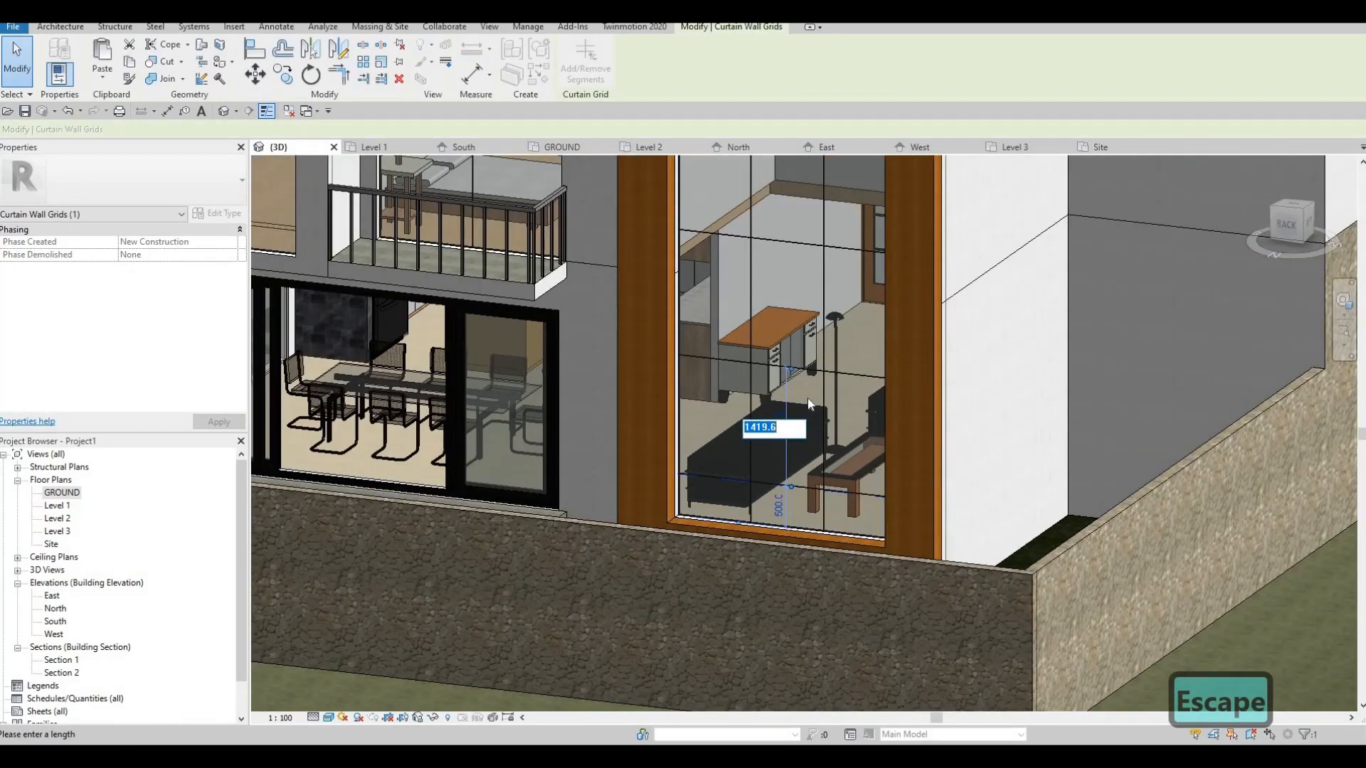
{"action": "key", "text": "Escape"}
{"action": "scroll", "coordinate": [863, 387], "scroll_direction": "down", "scroll_amount": 1}
{"action": "key", "text": "Escape"}
- Place 30 mm square rectangular mullions on all grid lines of the tall rear glazing, rear balcony glazing, bathroom window and dining room's side window
{"action": "scroll", "coordinate": [872, 376], "scroll_direction": "down", "scroll_amount": 1}
{"action": "scroll", "coordinate": [907, 337], "scroll_direction": "down", "scroll_amount": 3}
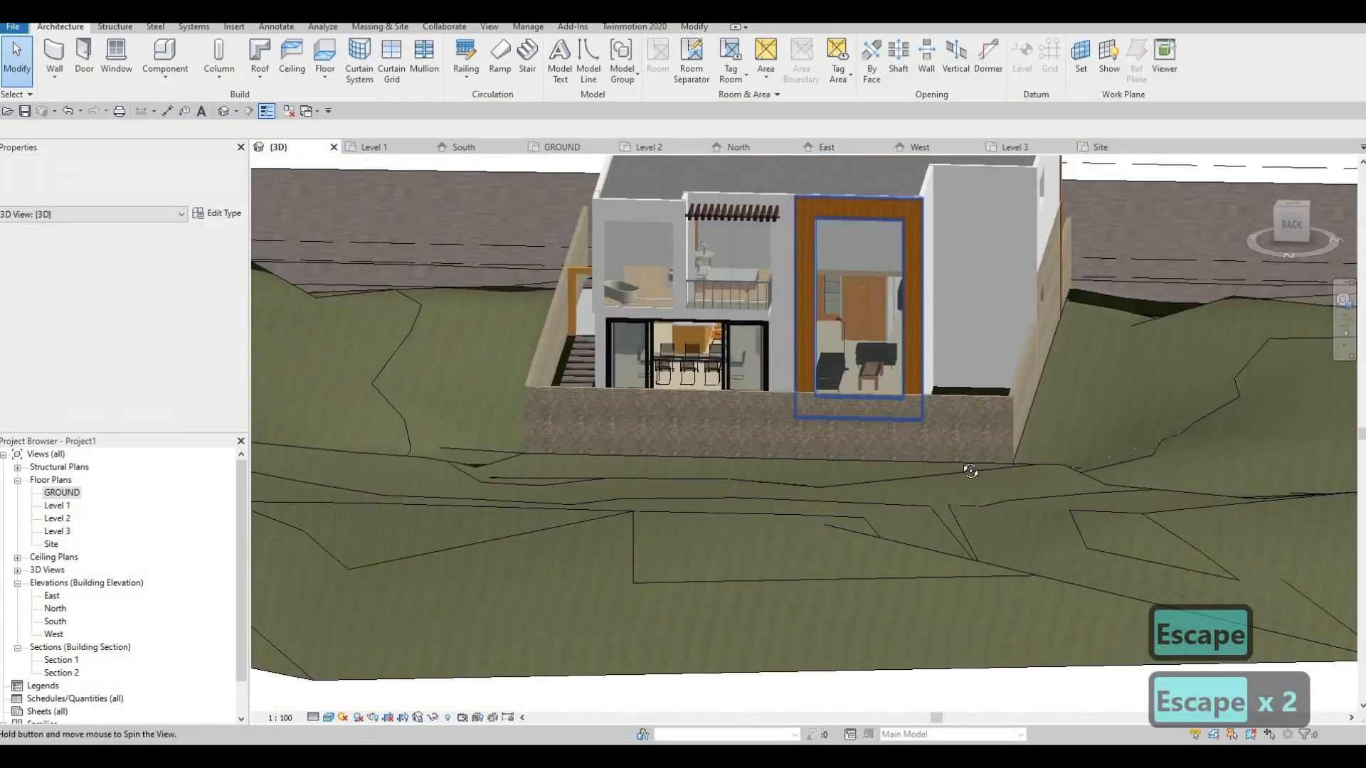
{"action": "middle_click_drag", "start_coordinate": [972, 402], "coordinate": [496, 108], "text": "shift"}
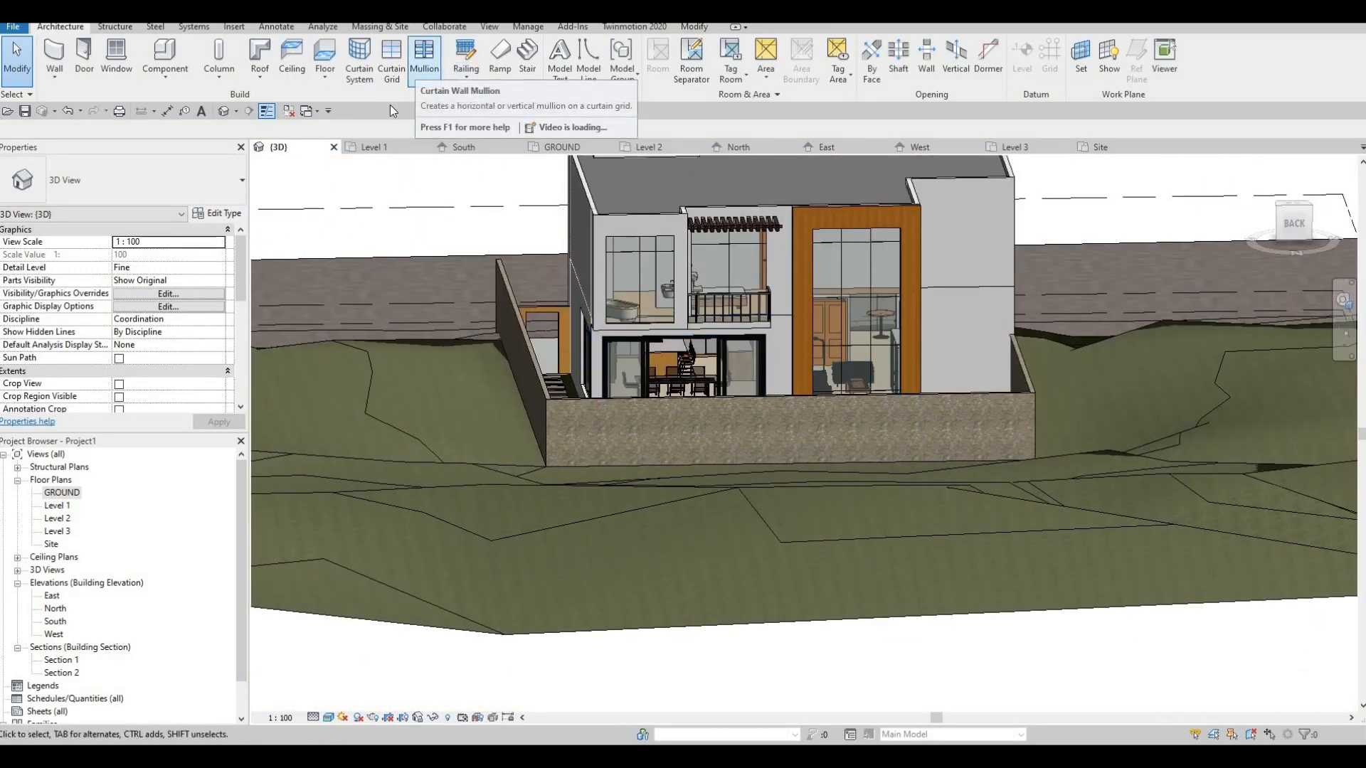
{"action": "left_click", "coordinate": [419, 66]}
{"action": "left_click", "coordinate": [651, 72]}
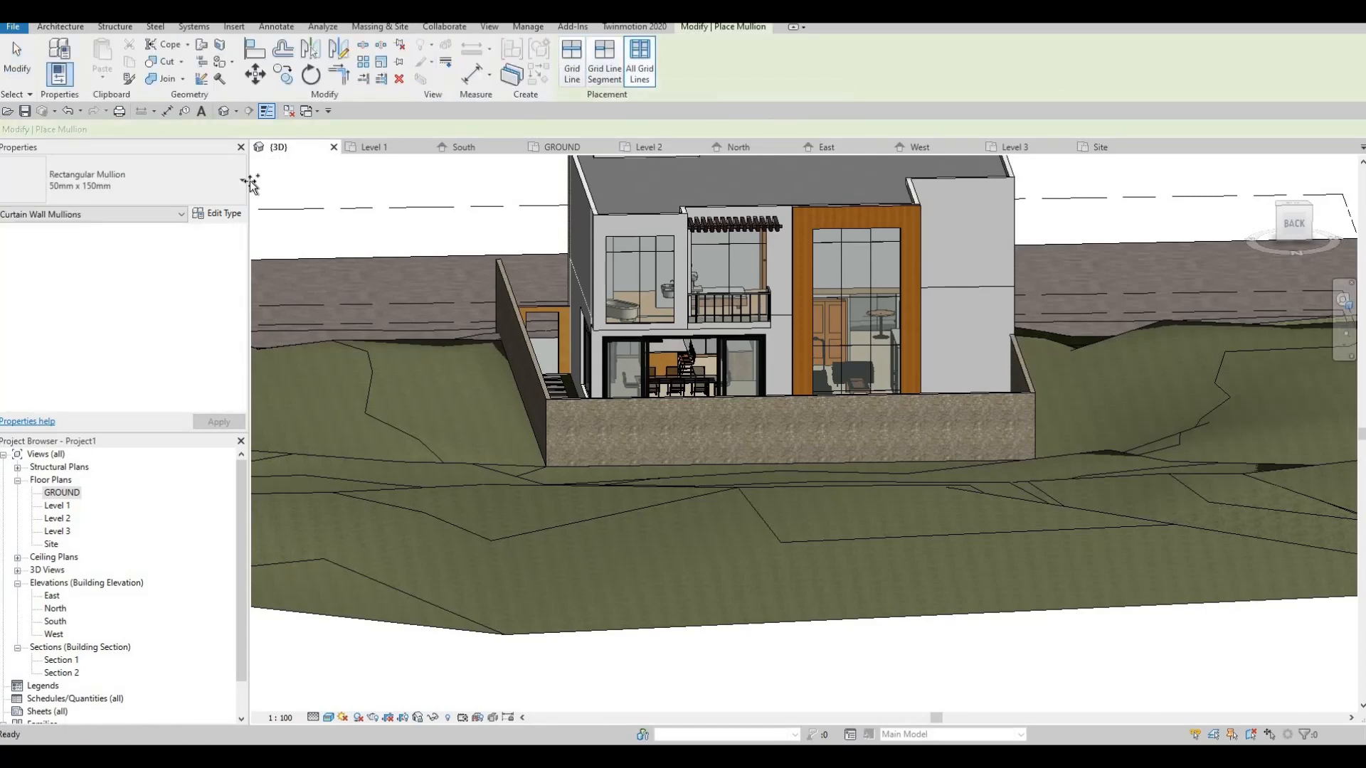
{"action": "left_click", "coordinate": [214, 182]}
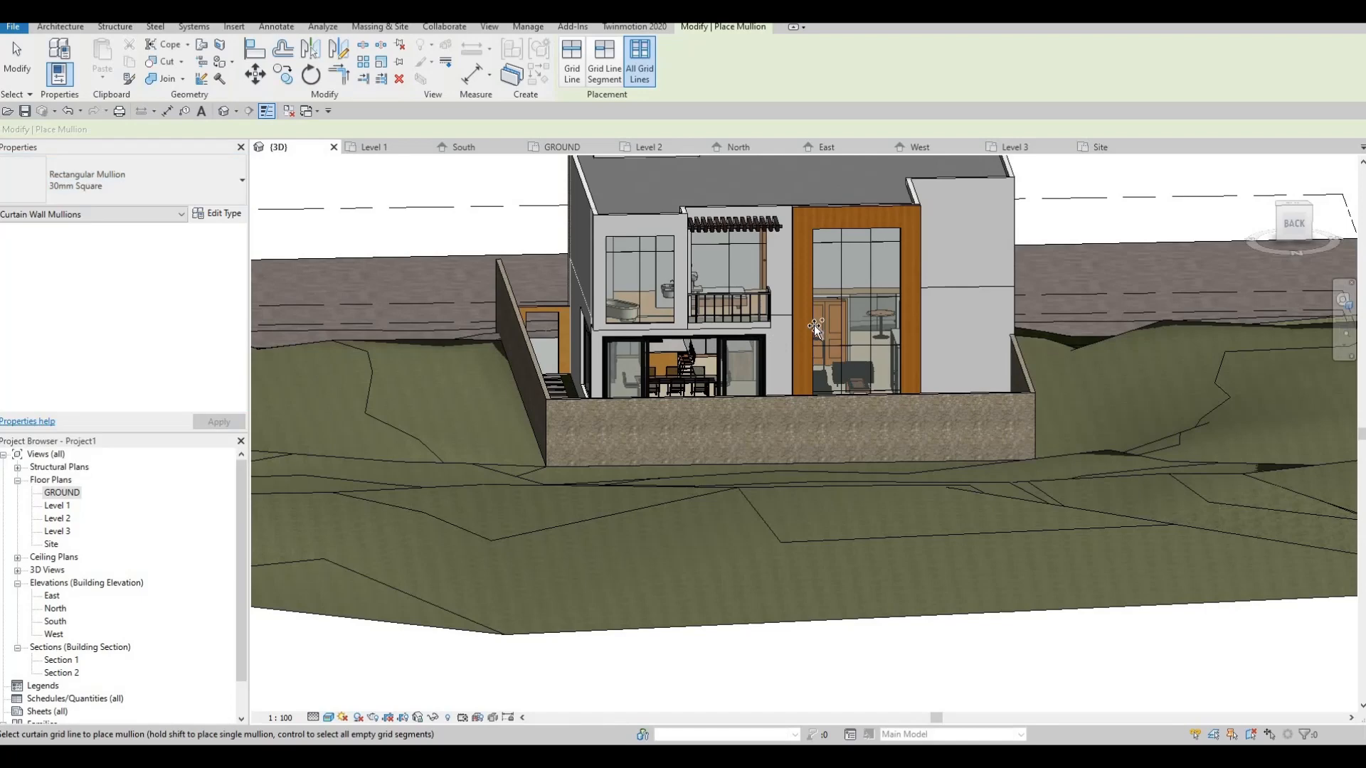
{"action": "left_click", "coordinate": [780, 310]}
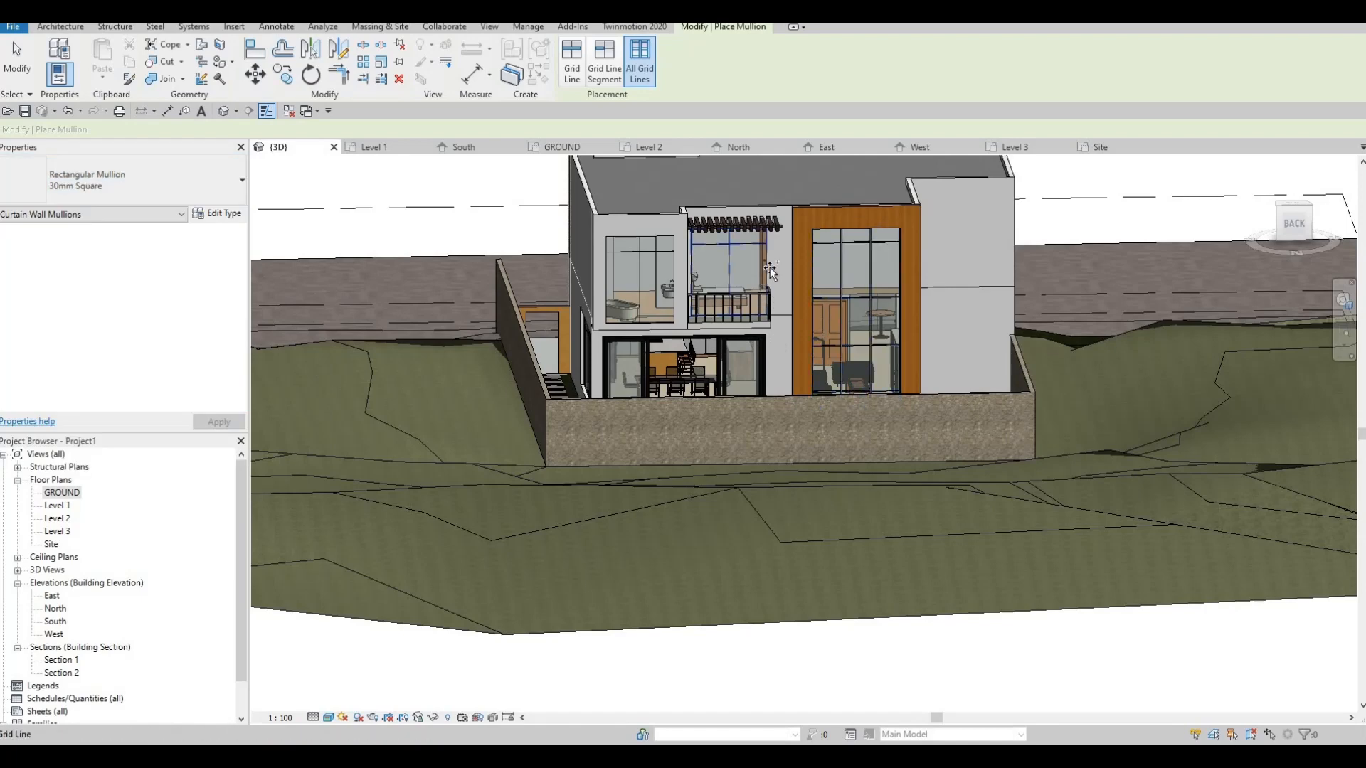
{"action": "left_click", "coordinate": [639, 300]}
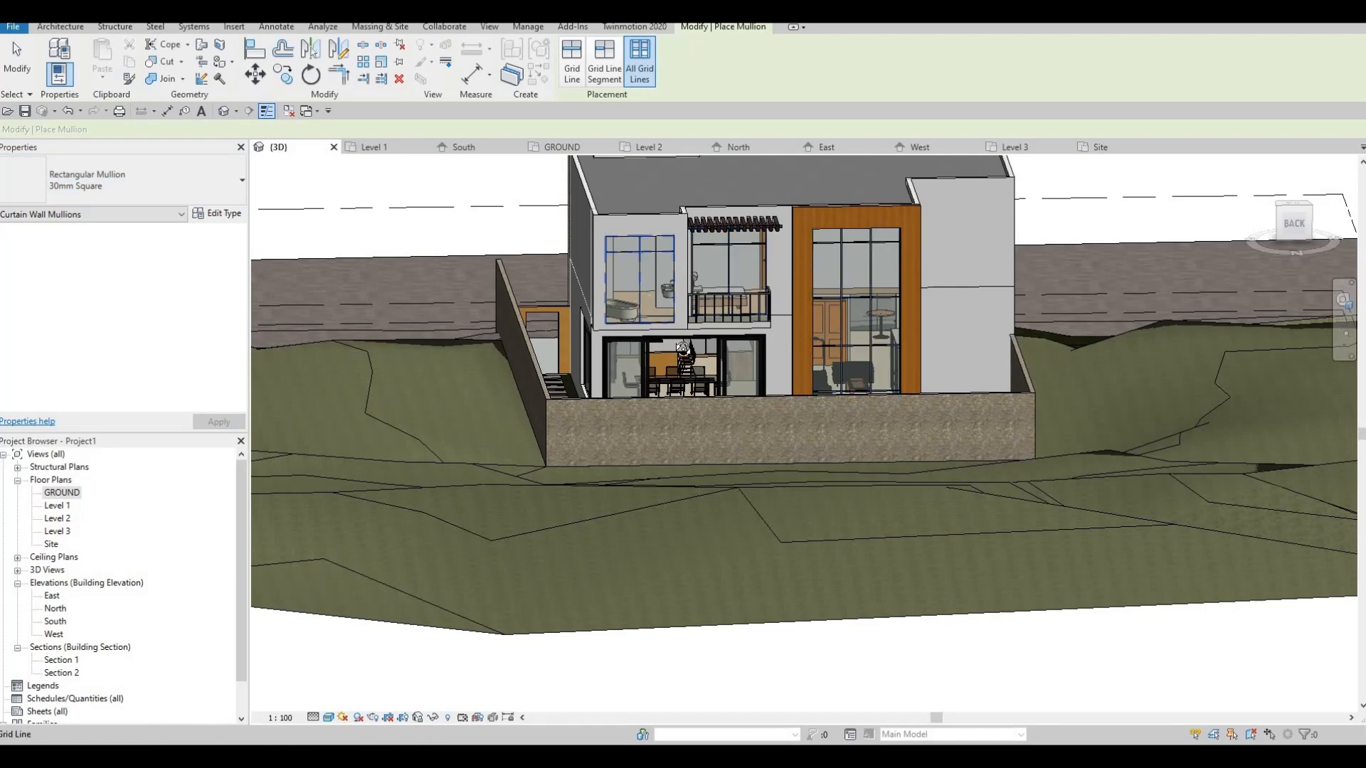
{"action": "middle_click_drag", "start_coordinate": [810, 396], "coordinate": [737, 414], "text": "shift"}
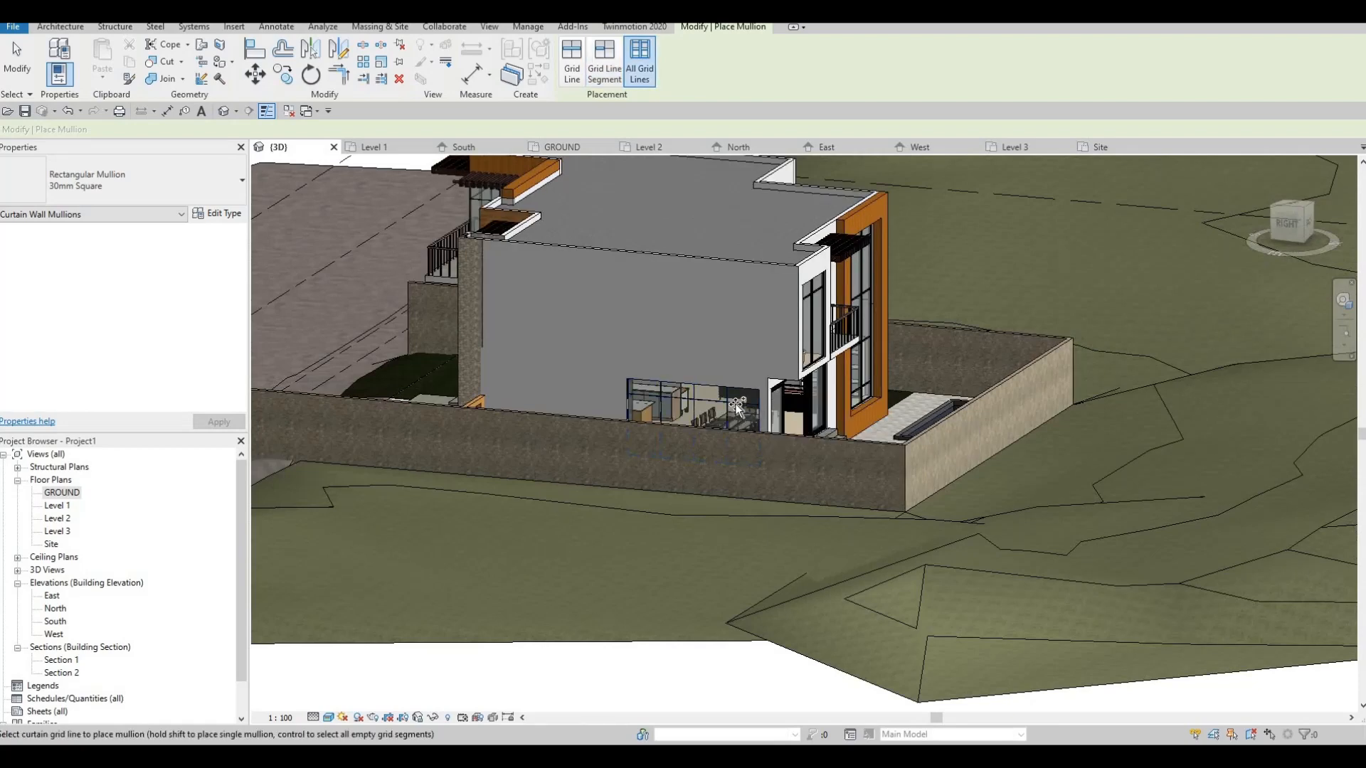
{"action": "middle_click_drag", "start_coordinate": [640, 414], "coordinate": [855, 367], "text": "shift"}
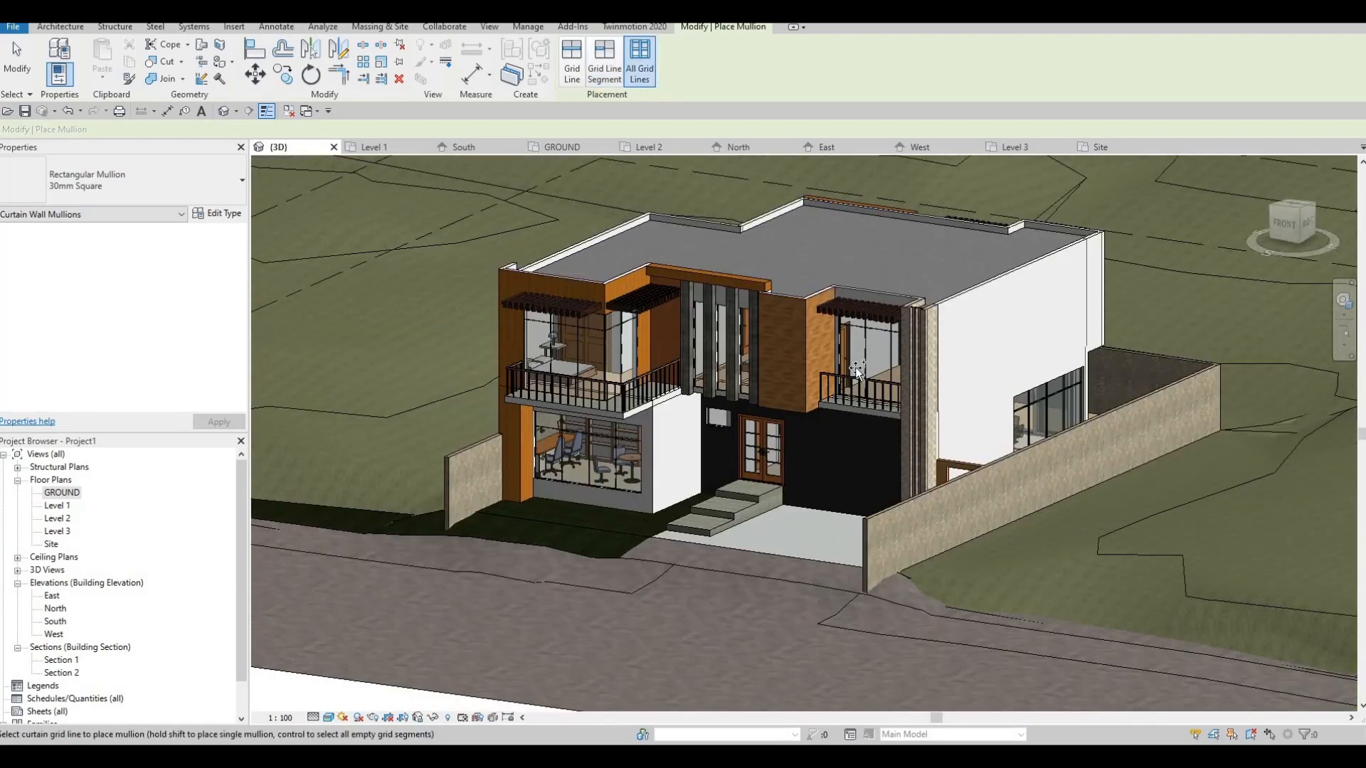
- Place 30 mm square mullions on the right front balcony glazing, the narrow windows between the stone columns, and the left balcony's side glazing
{"action": "left_click", "coordinate": [856, 368]}
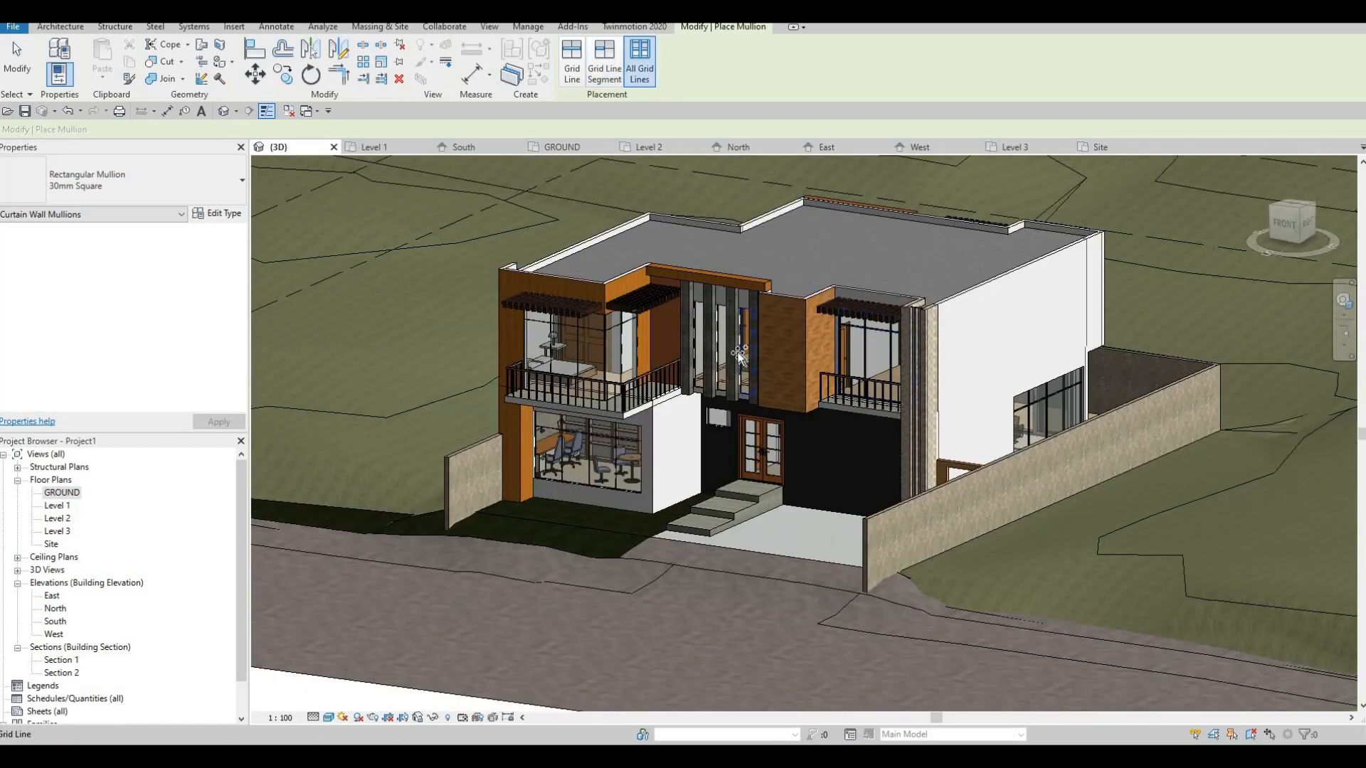
{"action": "scroll", "coordinate": [871, 357], "scroll_direction": "up", "scroll_amount": 6}
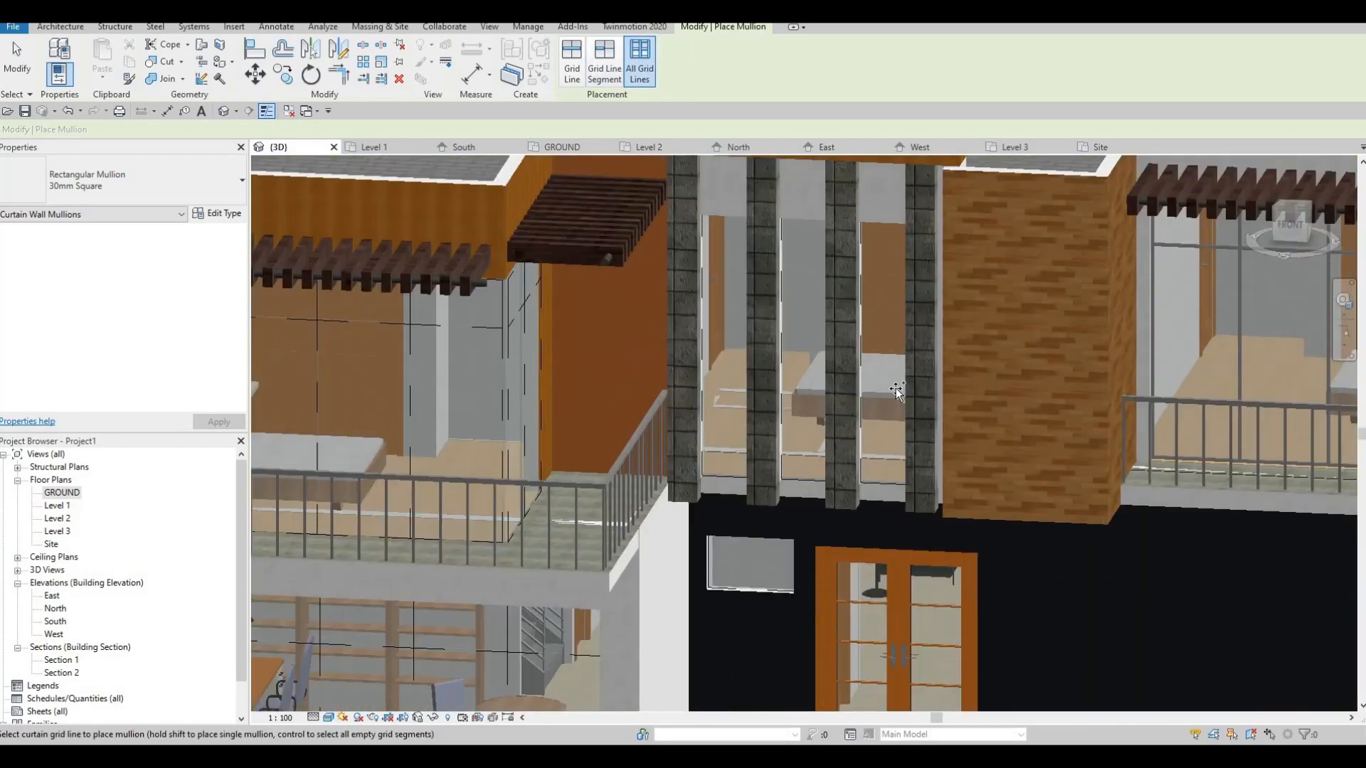
{"action": "left_click", "coordinate": [898, 388]}
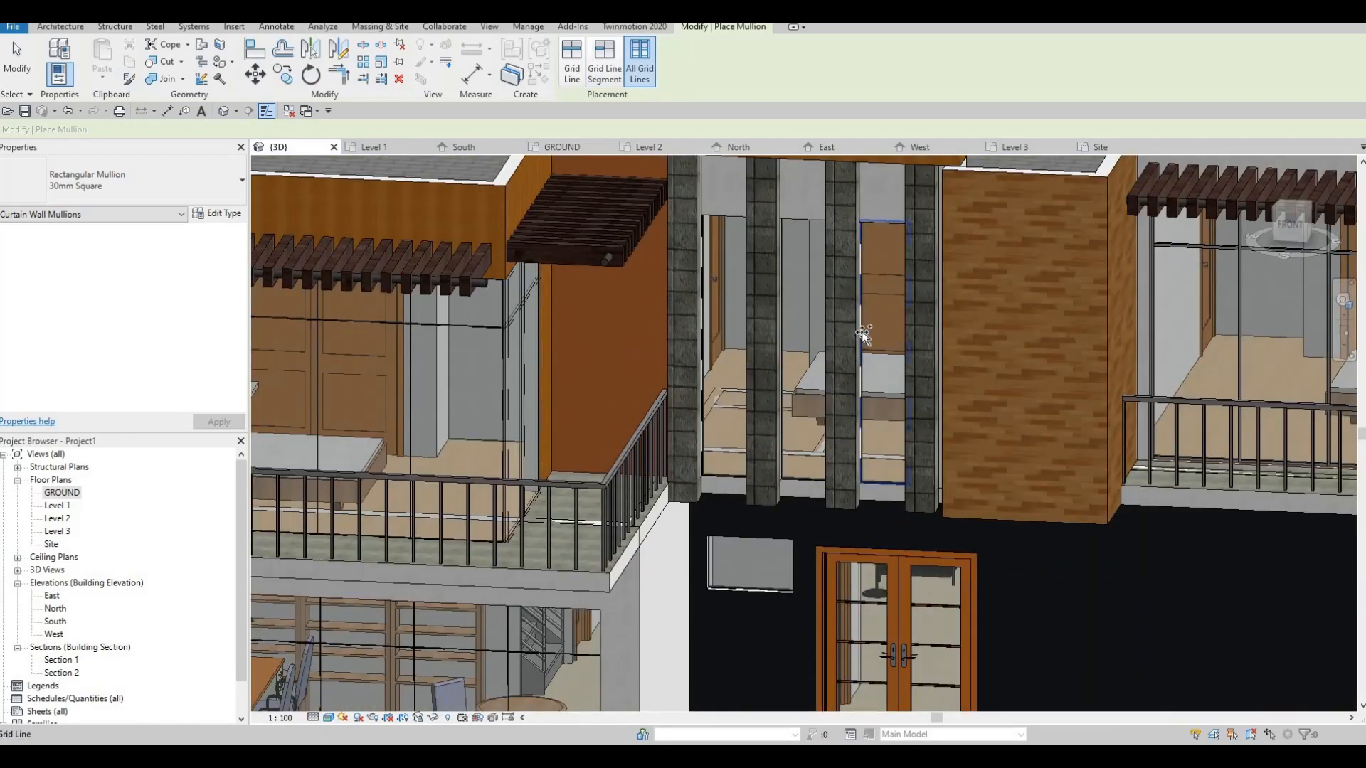
{"action": "left_click", "coordinate": [824, 324]}
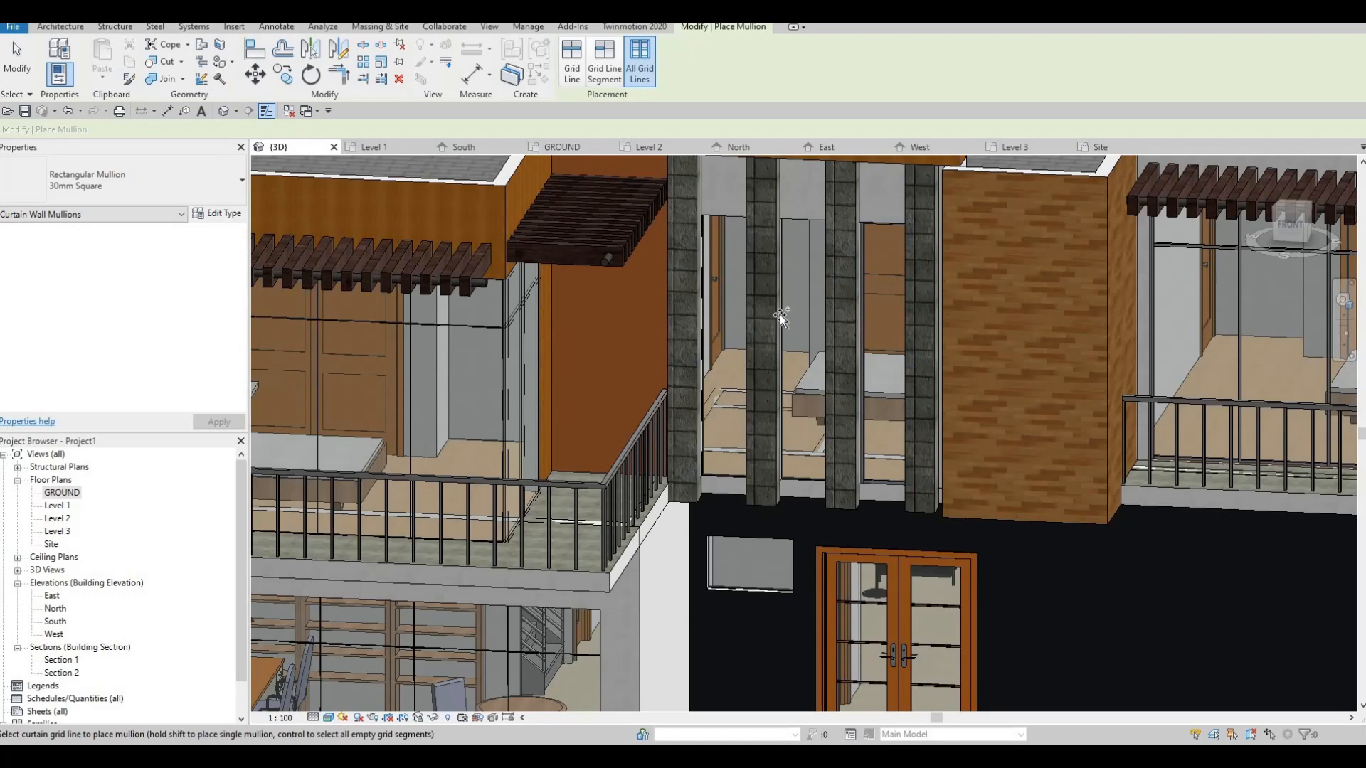
{"action": "left_click", "coordinate": [781, 315]}
{"action": "left_click", "coordinate": [698, 324]}
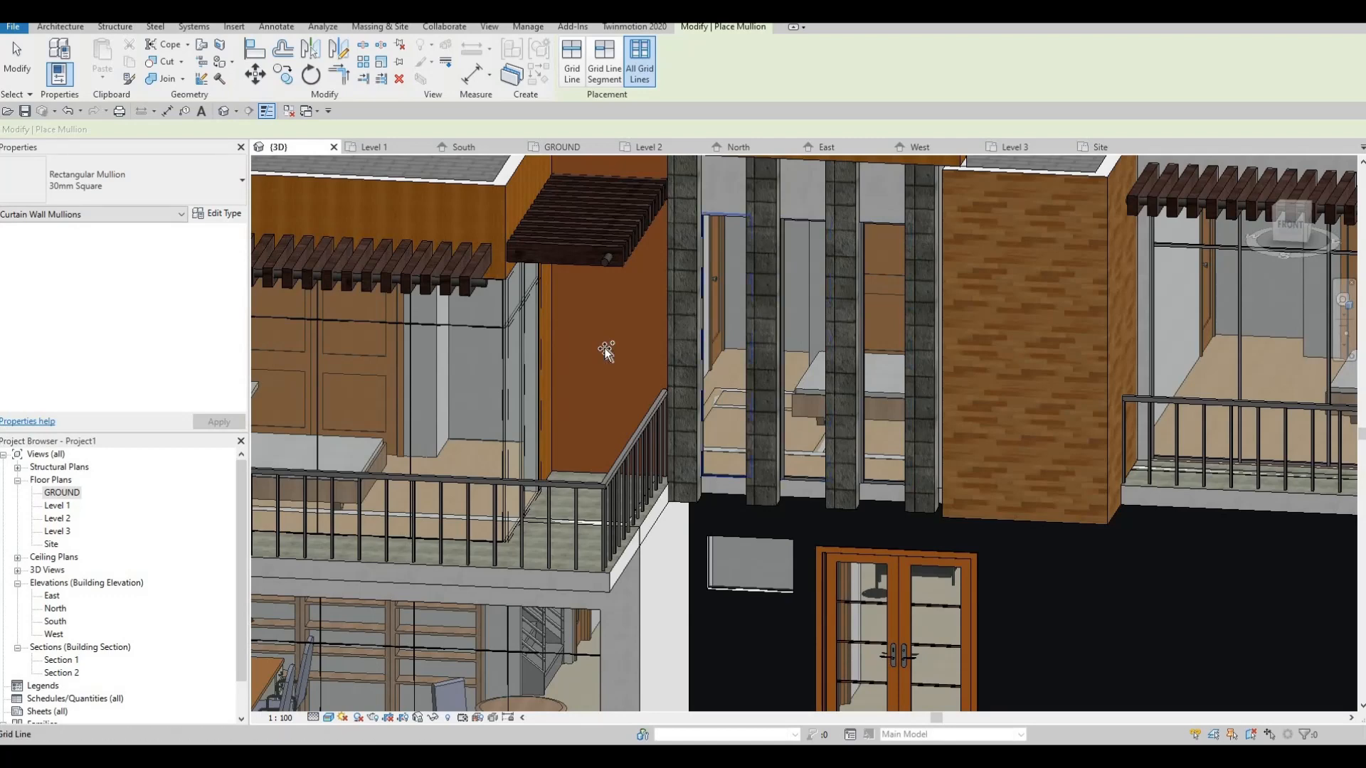
{"action": "left_click", "coordinate": [526, 311]}
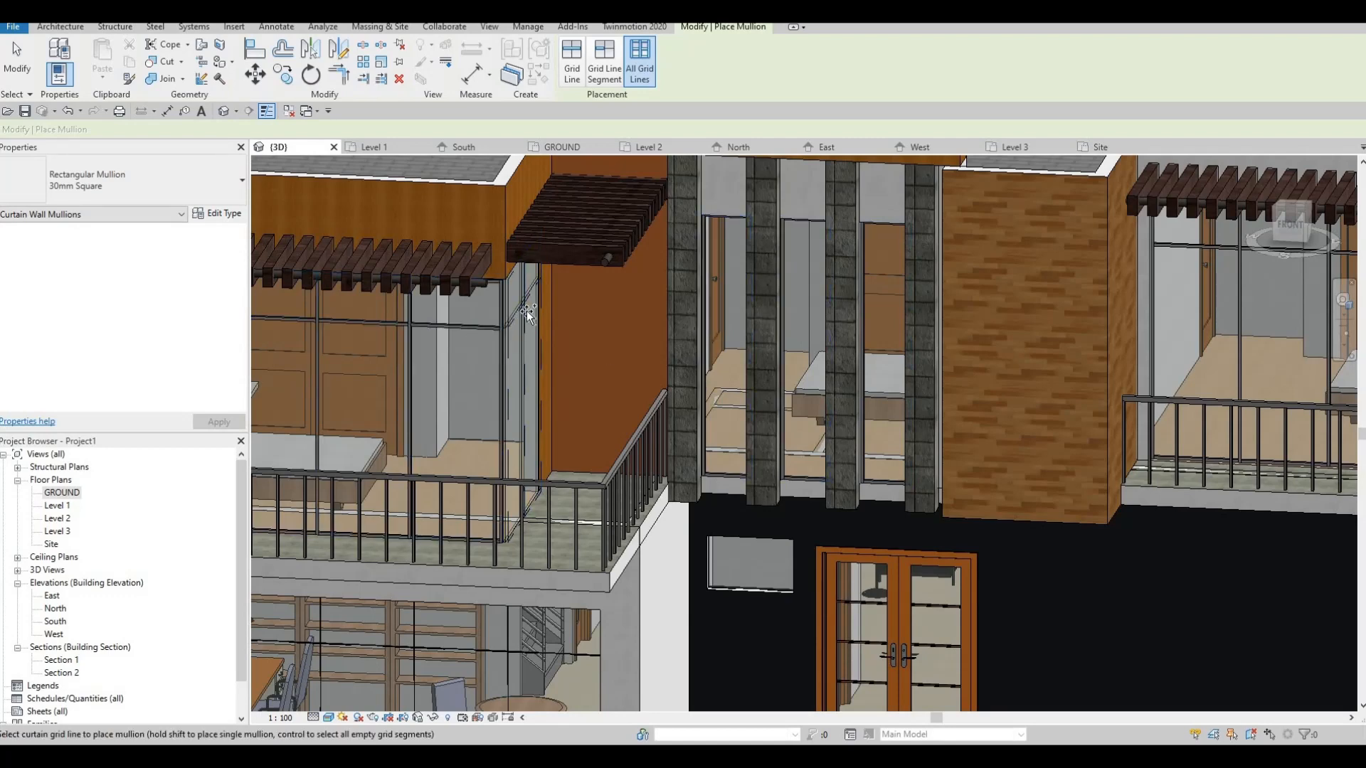
- Place 30 mm square mullions on the front ground-floor window and the small side-wall windows, and finish mullion placement
{"action": "scroll", "coordinate": [568, 476], "scroll_direction": "down", "scroll_amount": 3}
{"action": "middle_click_drag", "start_coordinate": [568, 475], "coordinate": [631, 387], "text": "shift"}
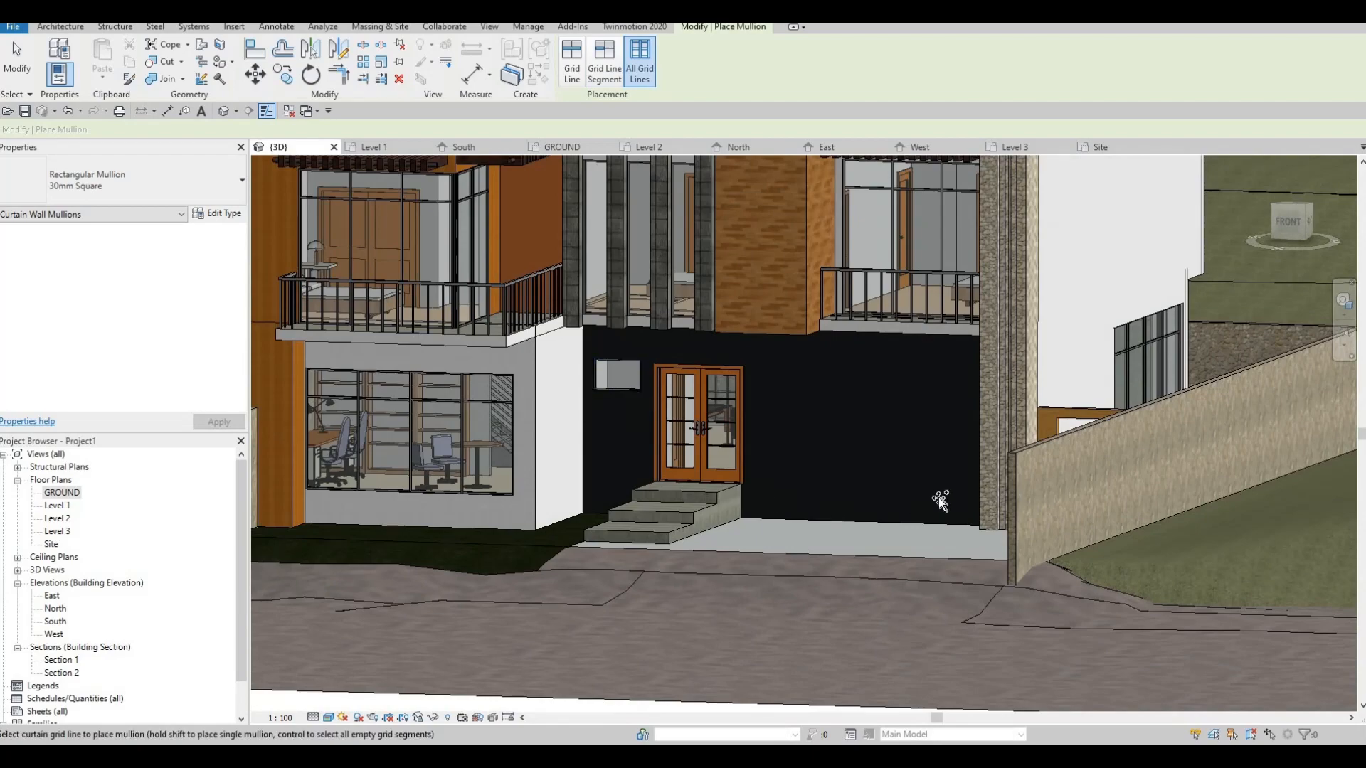
{"action": "middle_click_drag", "start_coordinate": [938, 497], "coordinate": [783, 389], "text": "shift"}
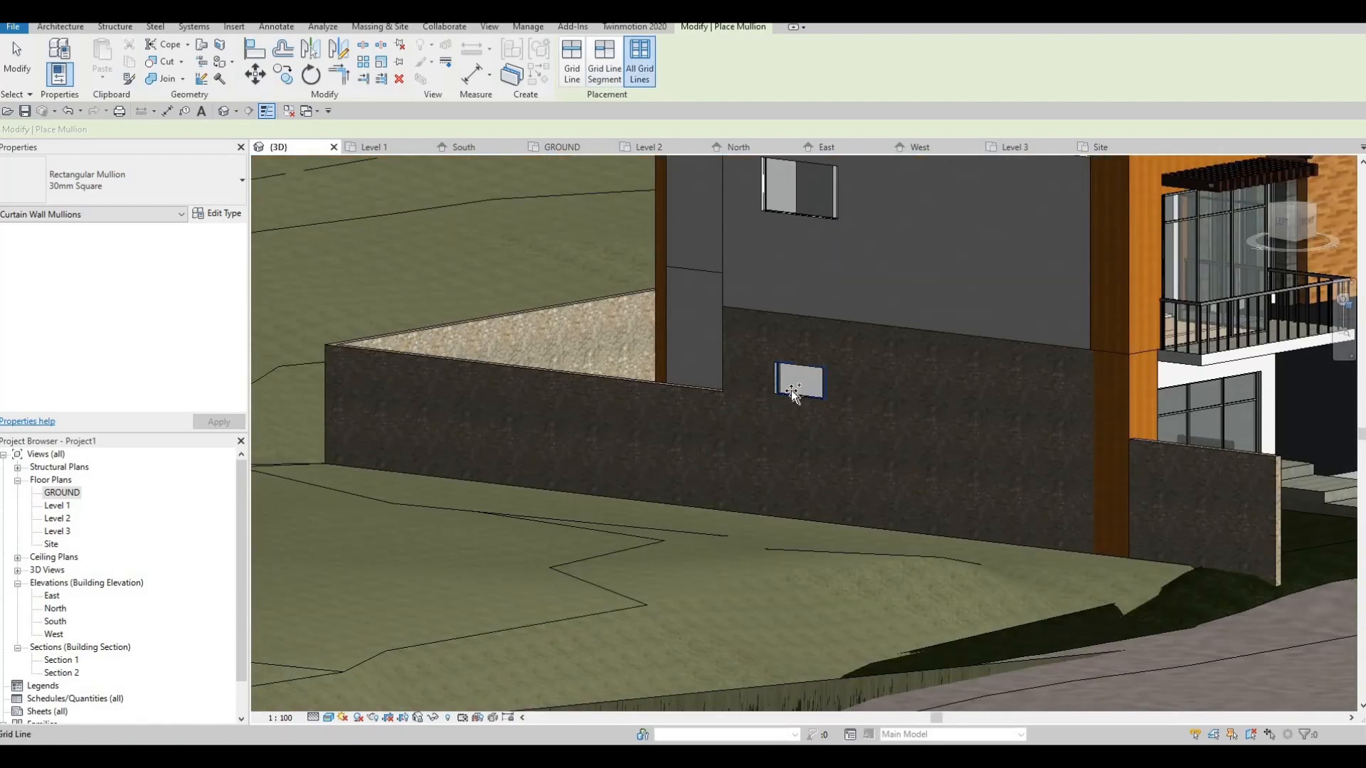
{"action": "middle_click_drag", "start_coordinate": [778, 506], "coordinate": [851, 528], "text": "shift"}
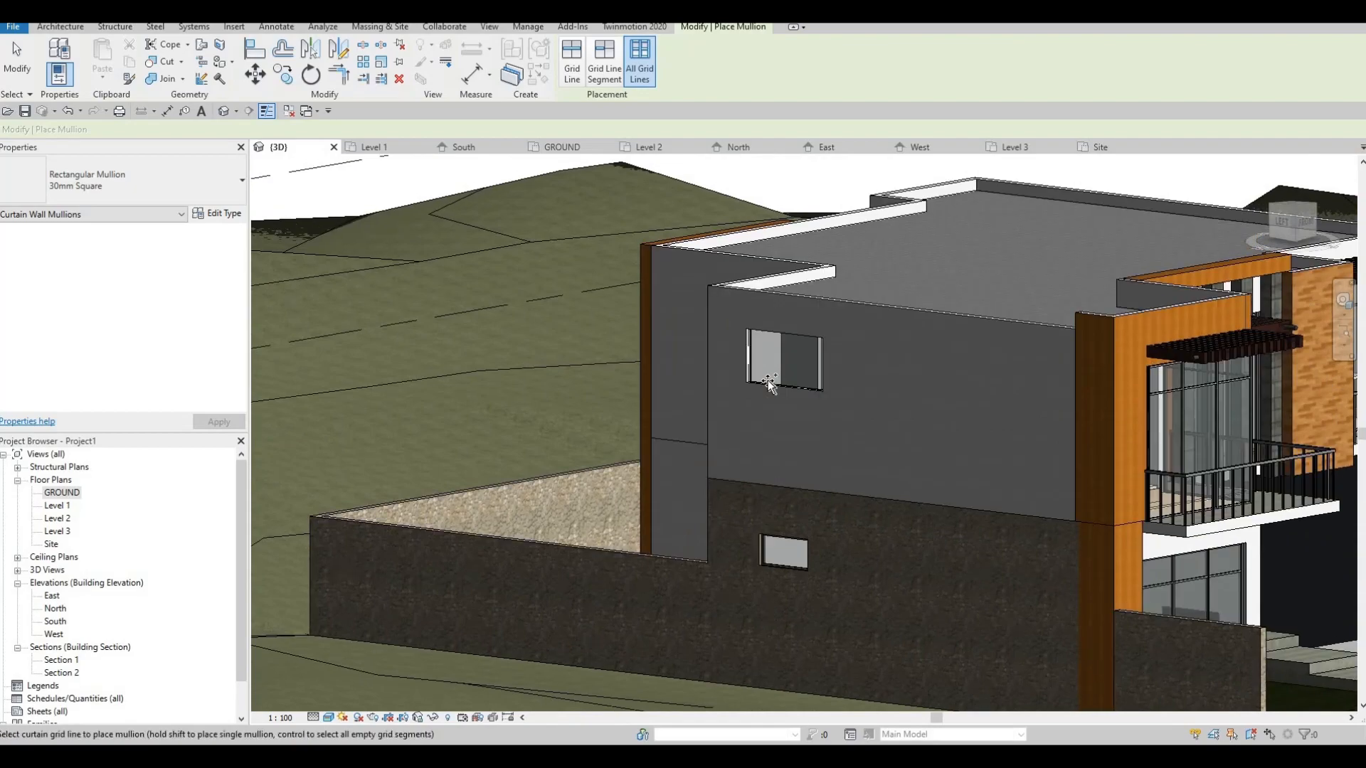
{"action": "middle_click_drag", "start_coordinate": [963, 541], "coordinate": [861, 438], "text": "shift"}
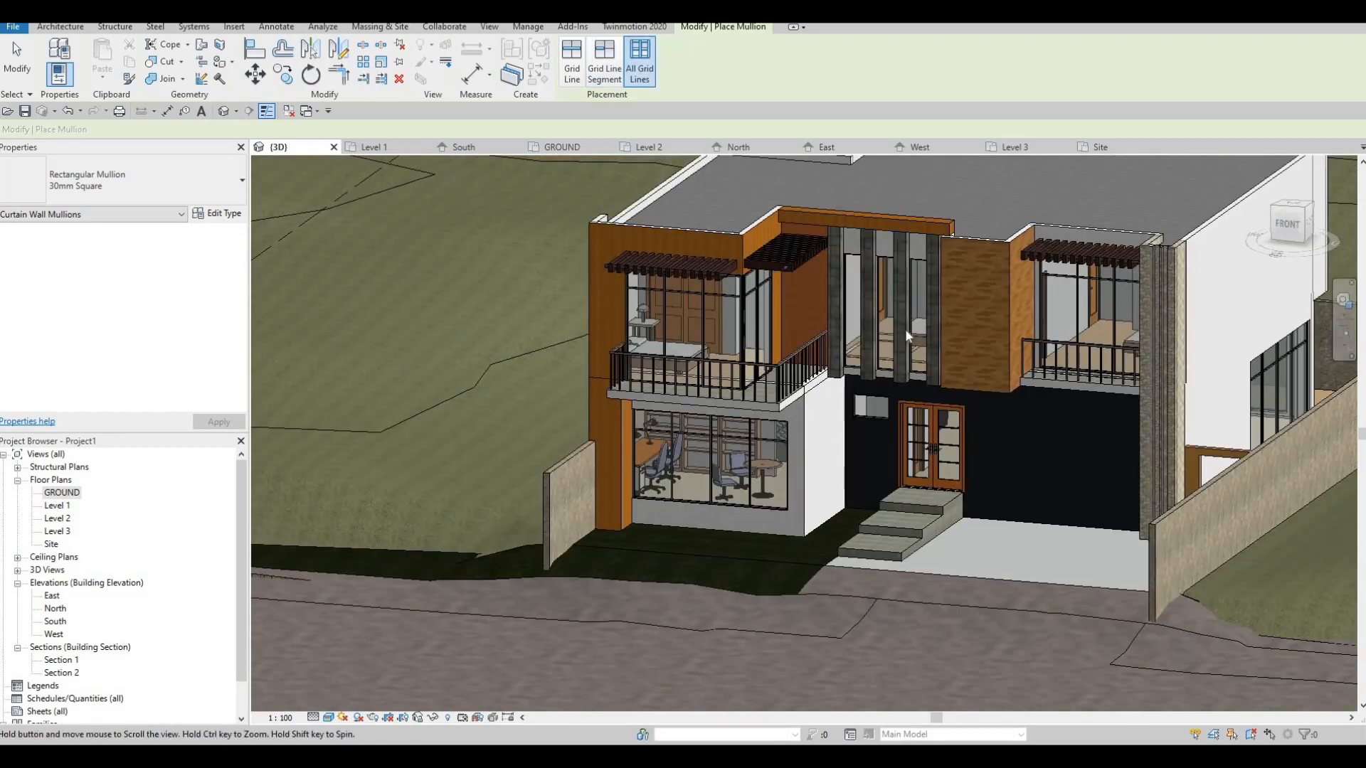
{"action": "key", "text": "Escape"}
- Examine the mullions on the front balcony glazing up close and review the whole house from outside
{"action": "scroll", "coordinate": [919, 340], "scroll_direction": "up", "scroll_amount": 4}
{"action": "scroll", "coordinate": [919, 340], "scroll_direction": "up", "scroll_amount": 6}
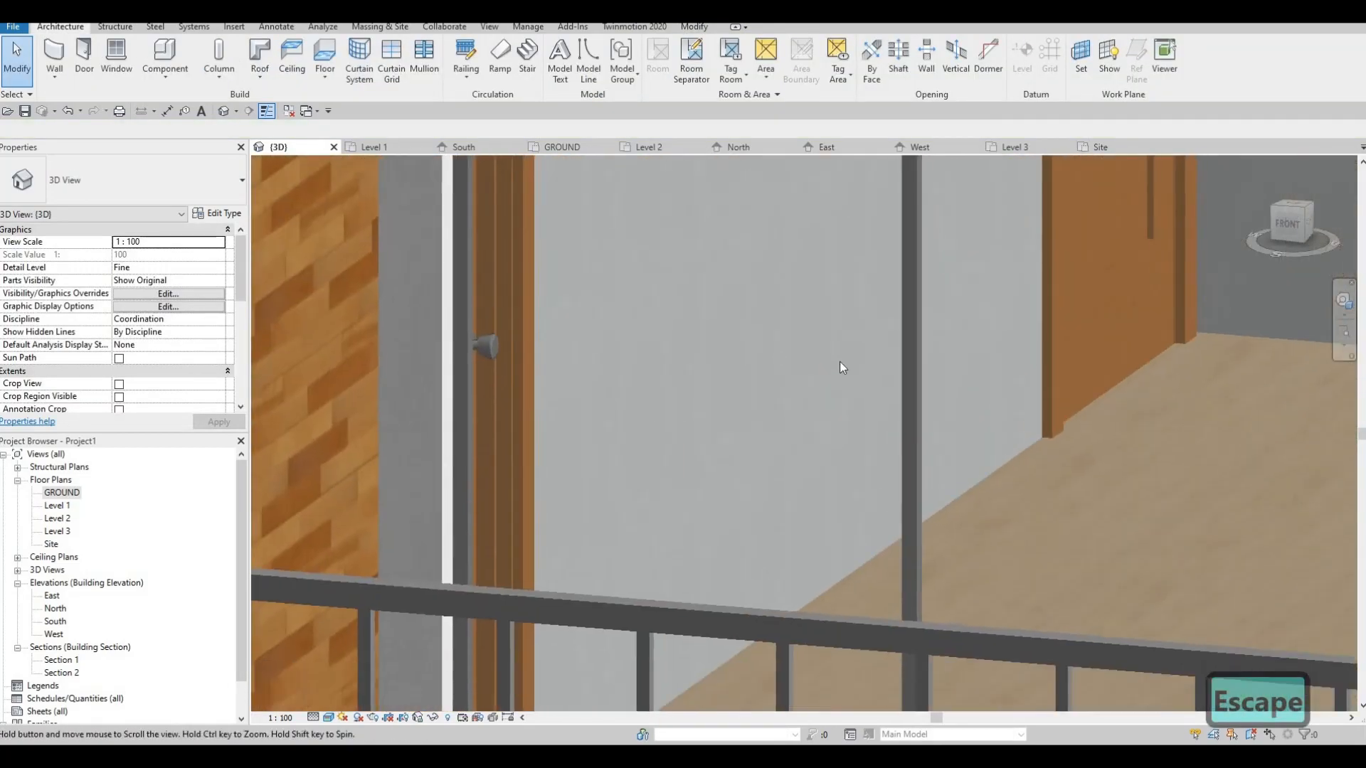
{"action": "scroll", "coordinate": [923, 412], "scroll_direction": "down", "scroll_amount": 2}
{"action": "scroll", "coordinate": [924, 413], "scroll_direction": "down", "scroll_amount": 4}
{"action": "middle_click_drag", "start_coordinate": [903, 376], "coordinate": [1018, 521], "text": "shift"}
{"action": "scroll", "coordinate": [926, 452], "scroll_direction": "down", "scroll_amount": 2}
{"action": "scroll", "coordinate": [1033, 488], "scroll_direction": "down", "scroll_amount": 2}
{"action": "scroll", "coordinate": [1016, 500], "scroll_direction": "up", "scroll_amount": 2}
{"action": "scroll", "coordinate": [1074, 551], "scroll_direction": "down", "scroll_amount": 4}
{"action": "mouse_move", "coordinate": [1053, 570]}
{"action": "middle_mouse_down", "text": "shift"}
{"action": "mouse_move", "coordinate": [1154, 588]}
{"action": "mouse_move", "coordinate": [1085, 592]}
{"action": "mouse_move", "coordinate": [1053, 574]}
{"action": "middle_mouse_up", "text": "shift"}
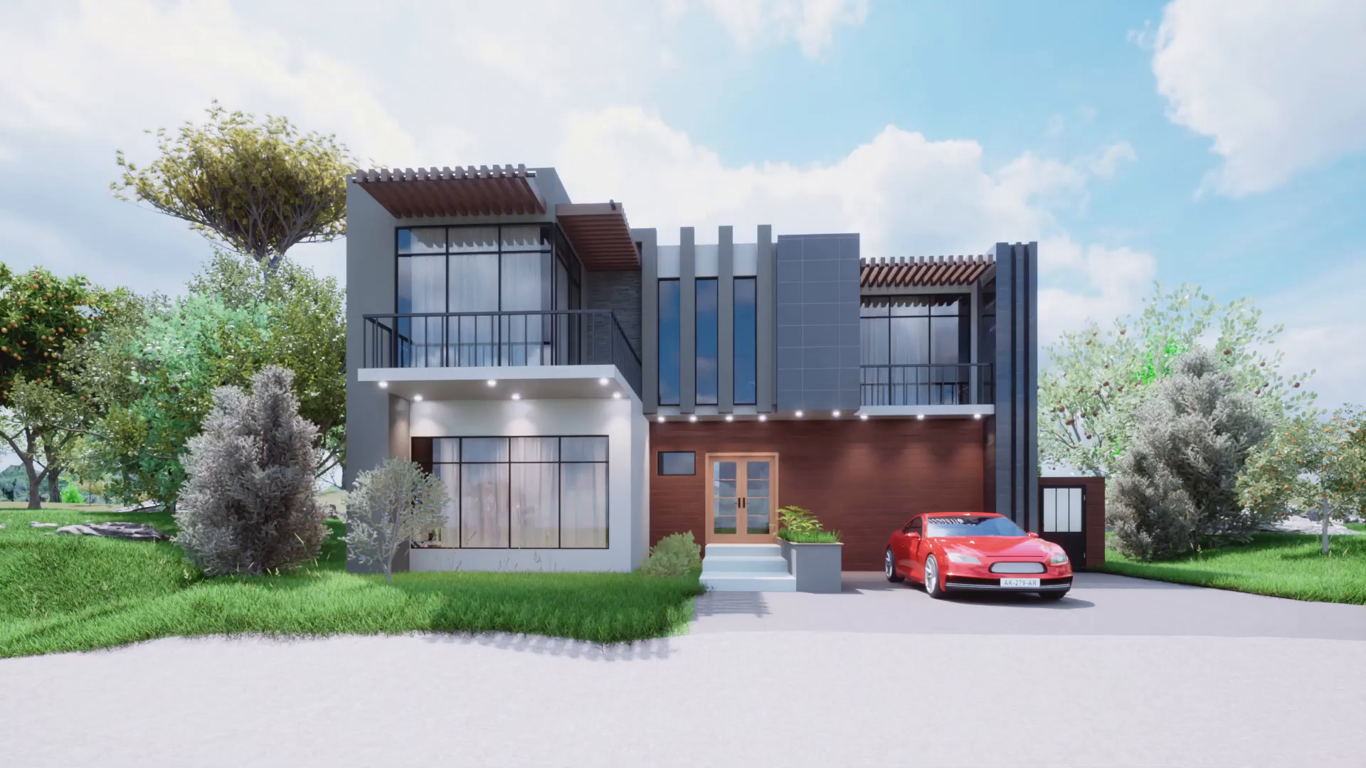